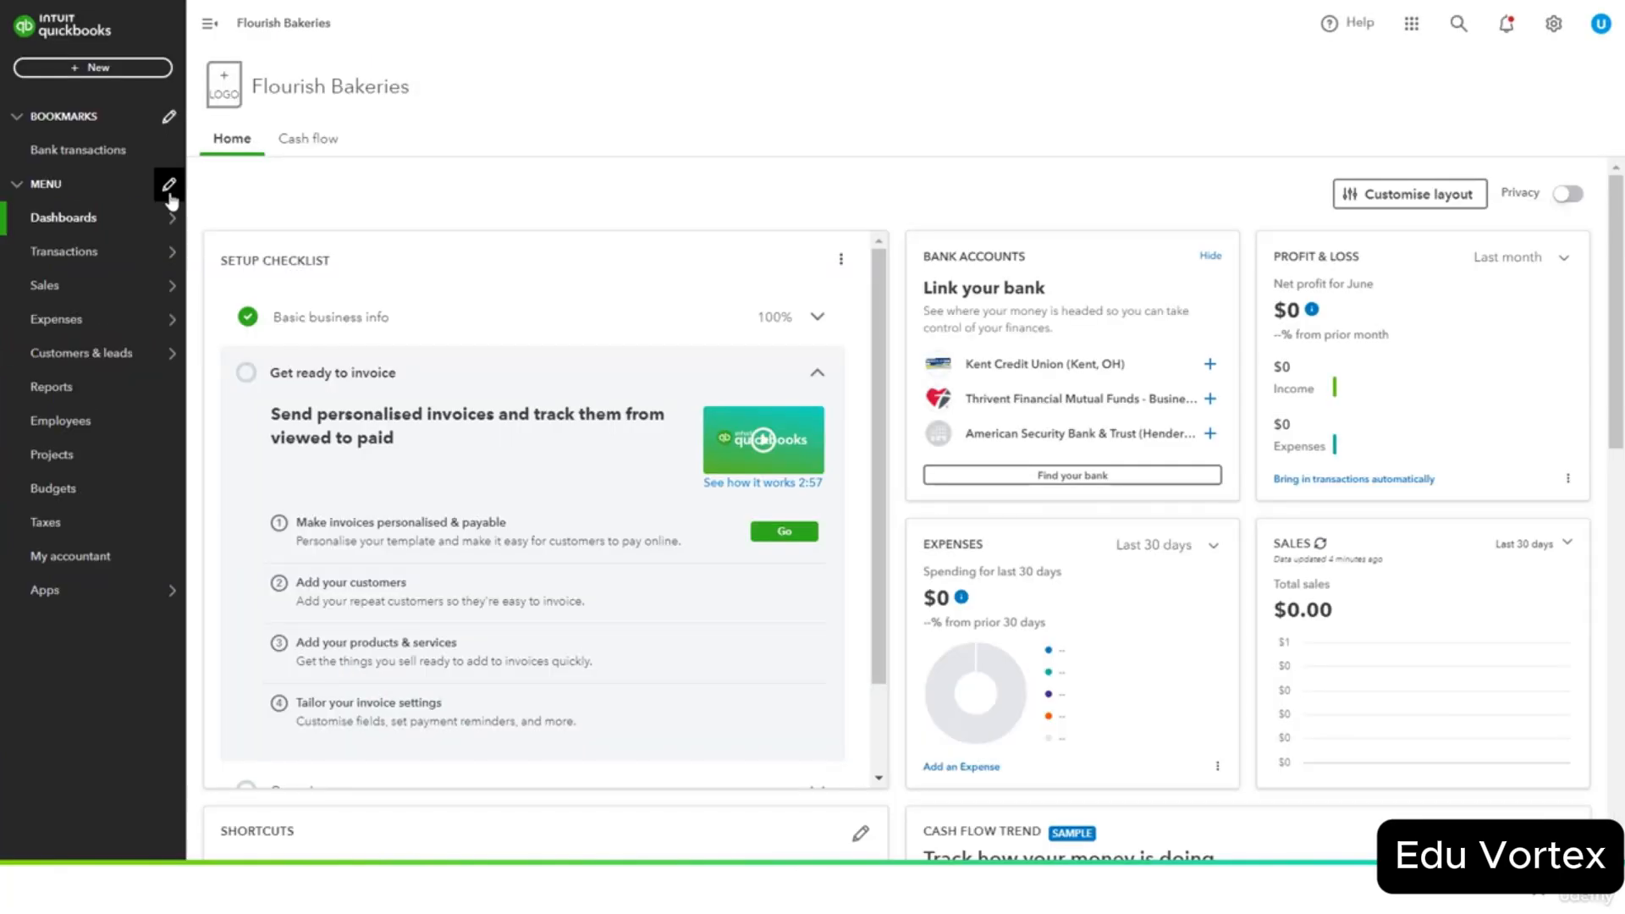
Move Sales to the end of the navigation menu, below Apps, and save the menu.
{"action": "left_click", "coordinate": [305, 362]}
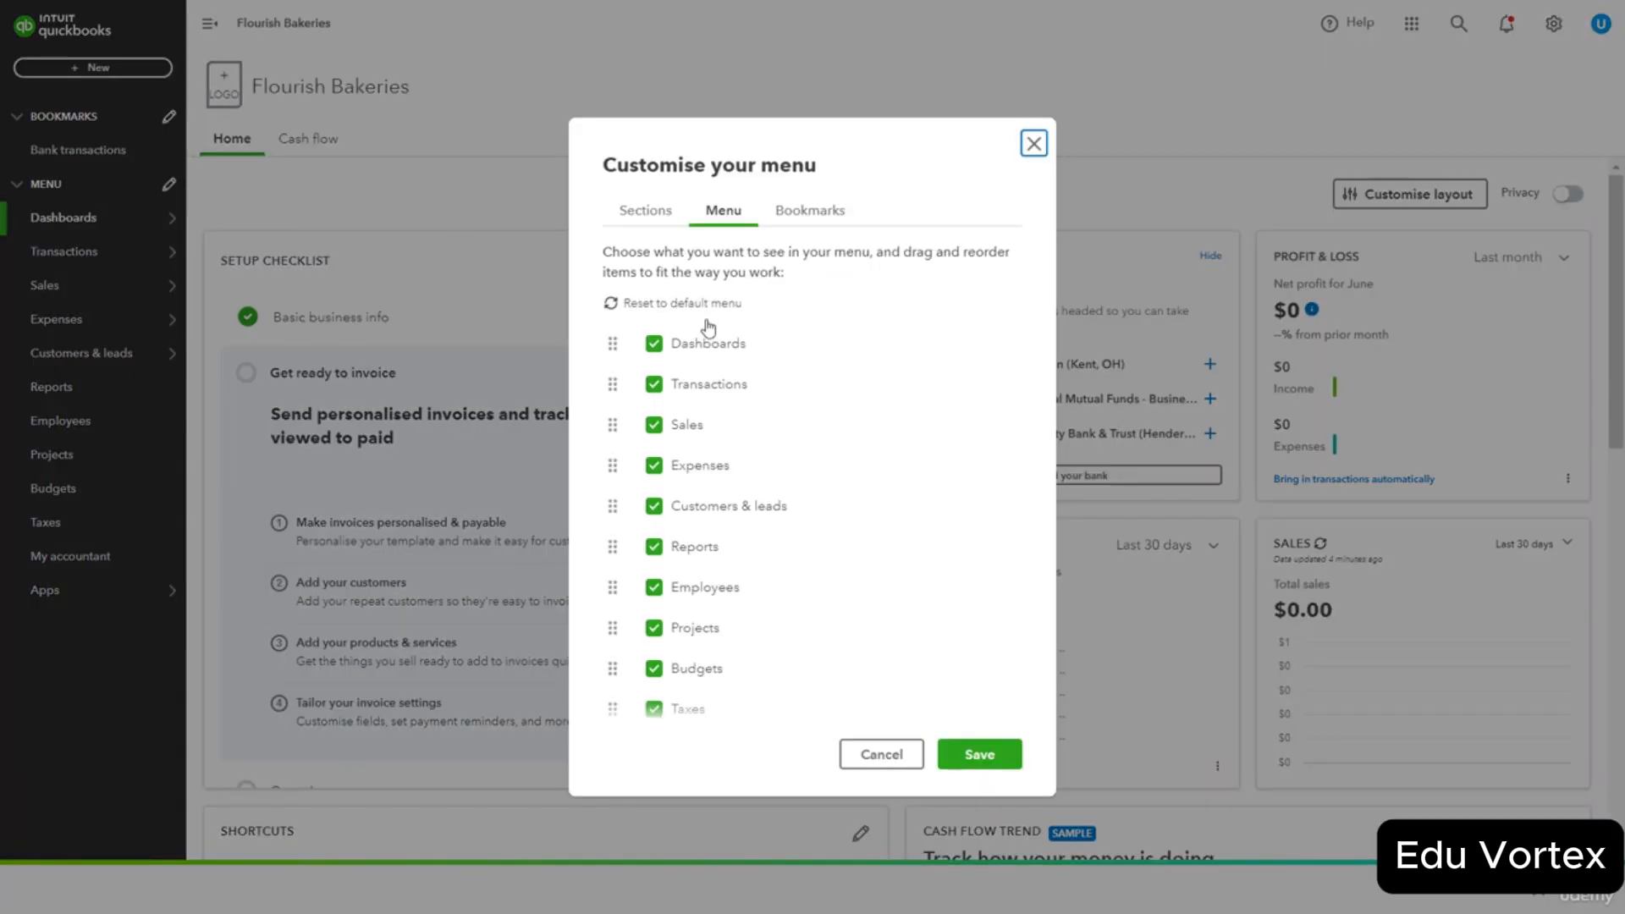
{"action": "left_click", "coordinate": [656, 427]}
{"action": "scroll", "coordinate": [762, 471], "scroll_direction": "down", "scroll_amount": 2}
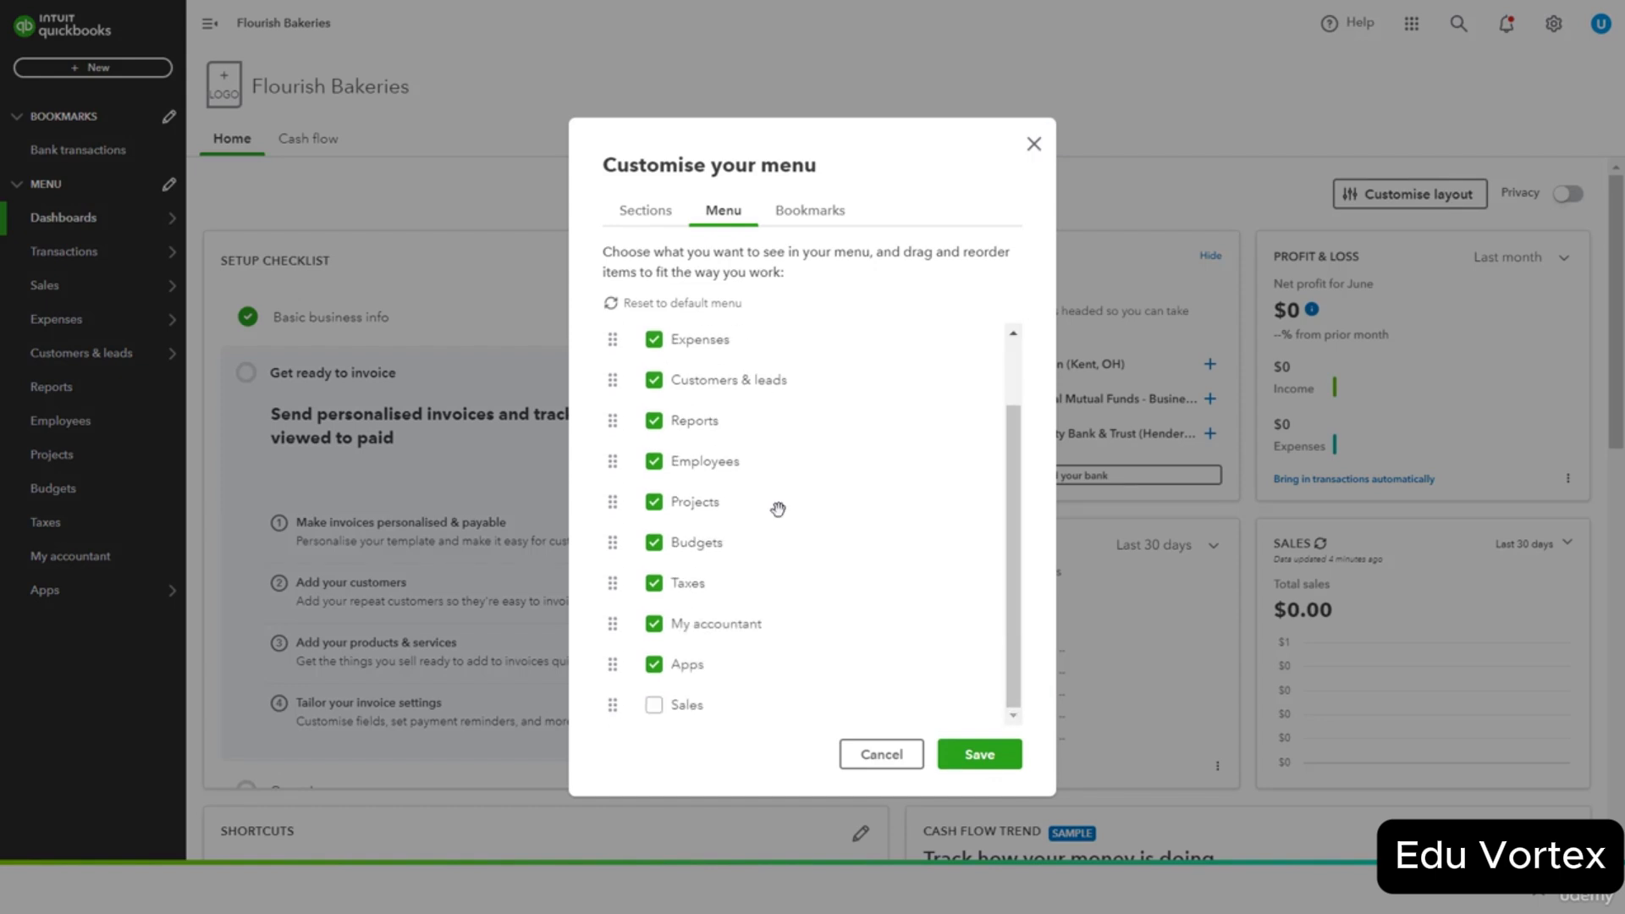
{"action": "left_click", "coordinate": [653, 705]}
{"action": "left_click", "coordinate": [995, 760]}
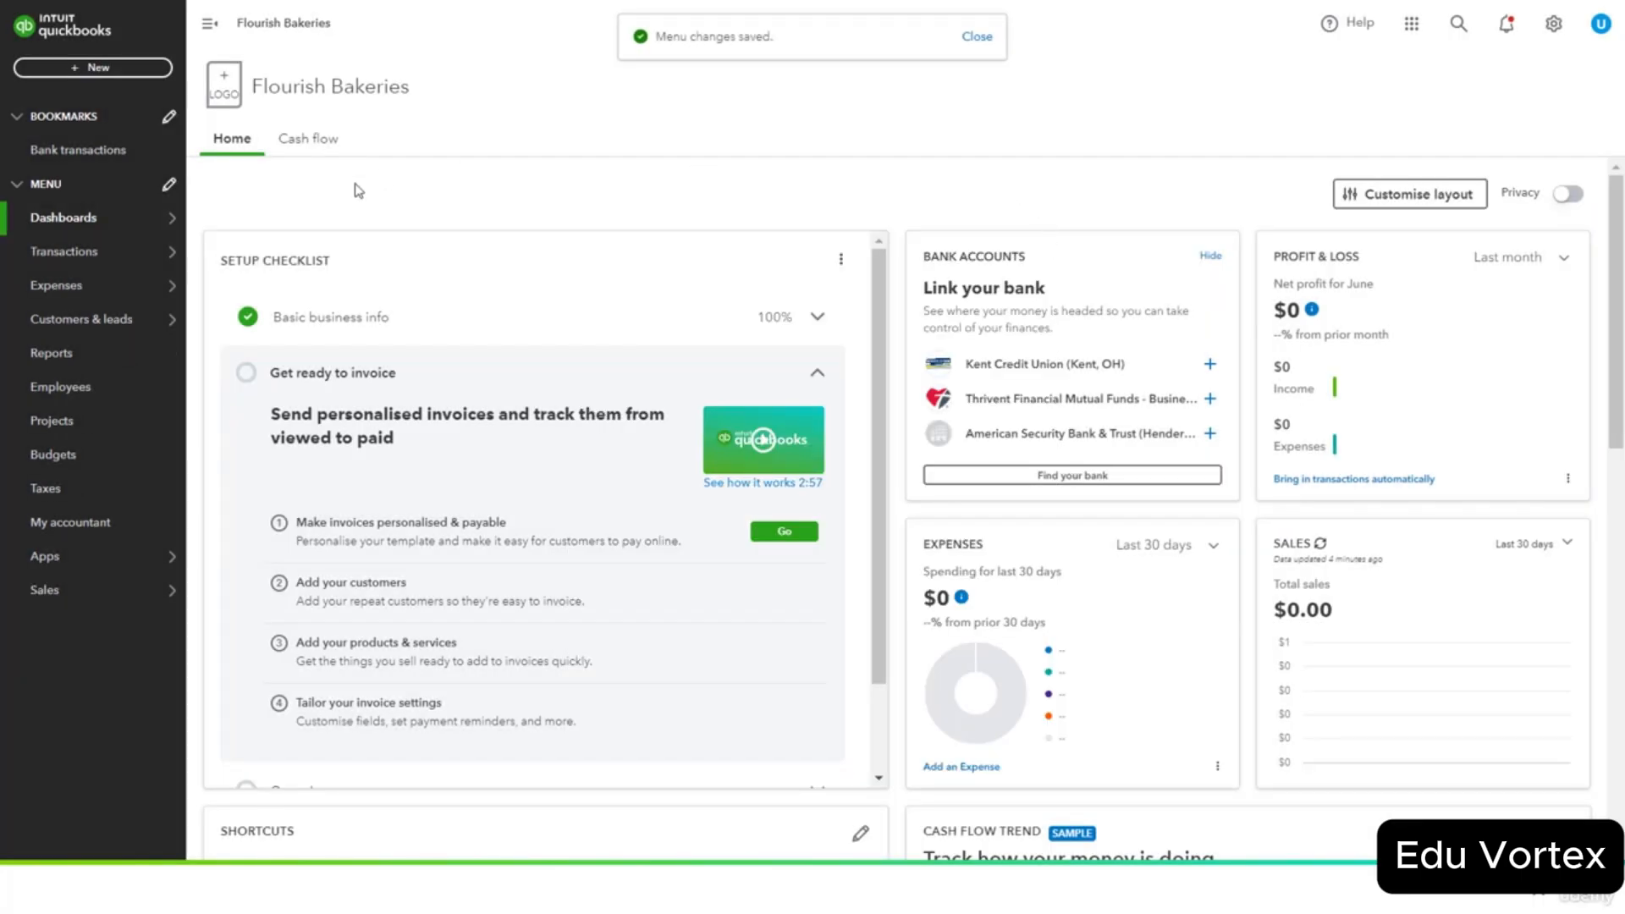
{"action": "mouse_move", "coordinate": [66, 252]}
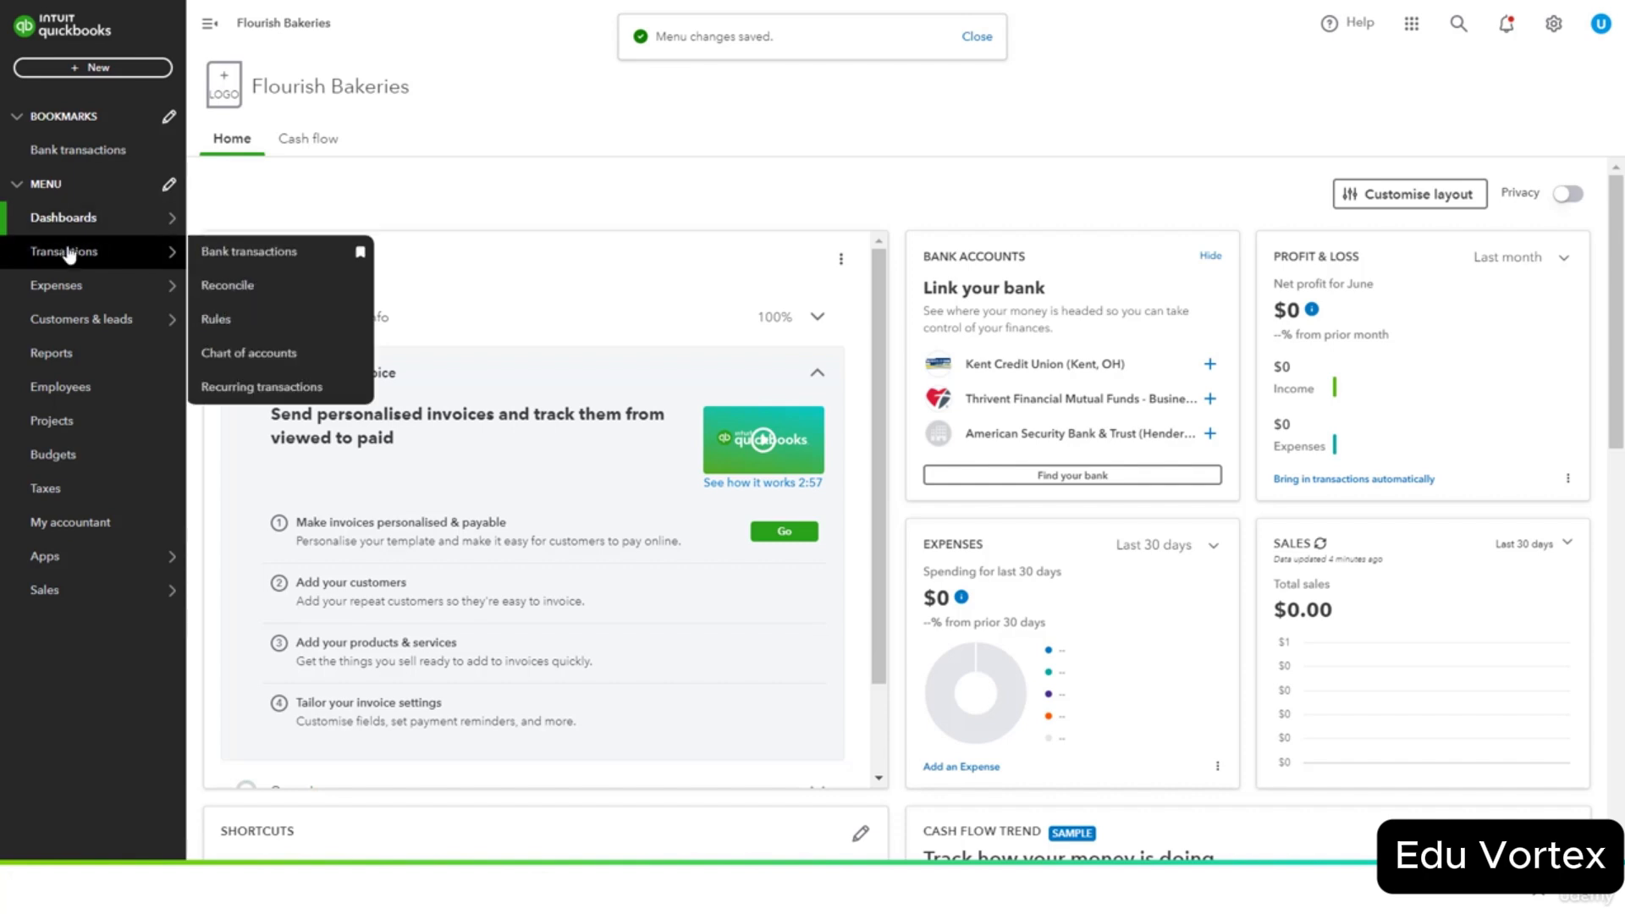
Go to the Bank transactions tab under Transactions.
{"action": "left_click", "coordinate": [232, 254]}
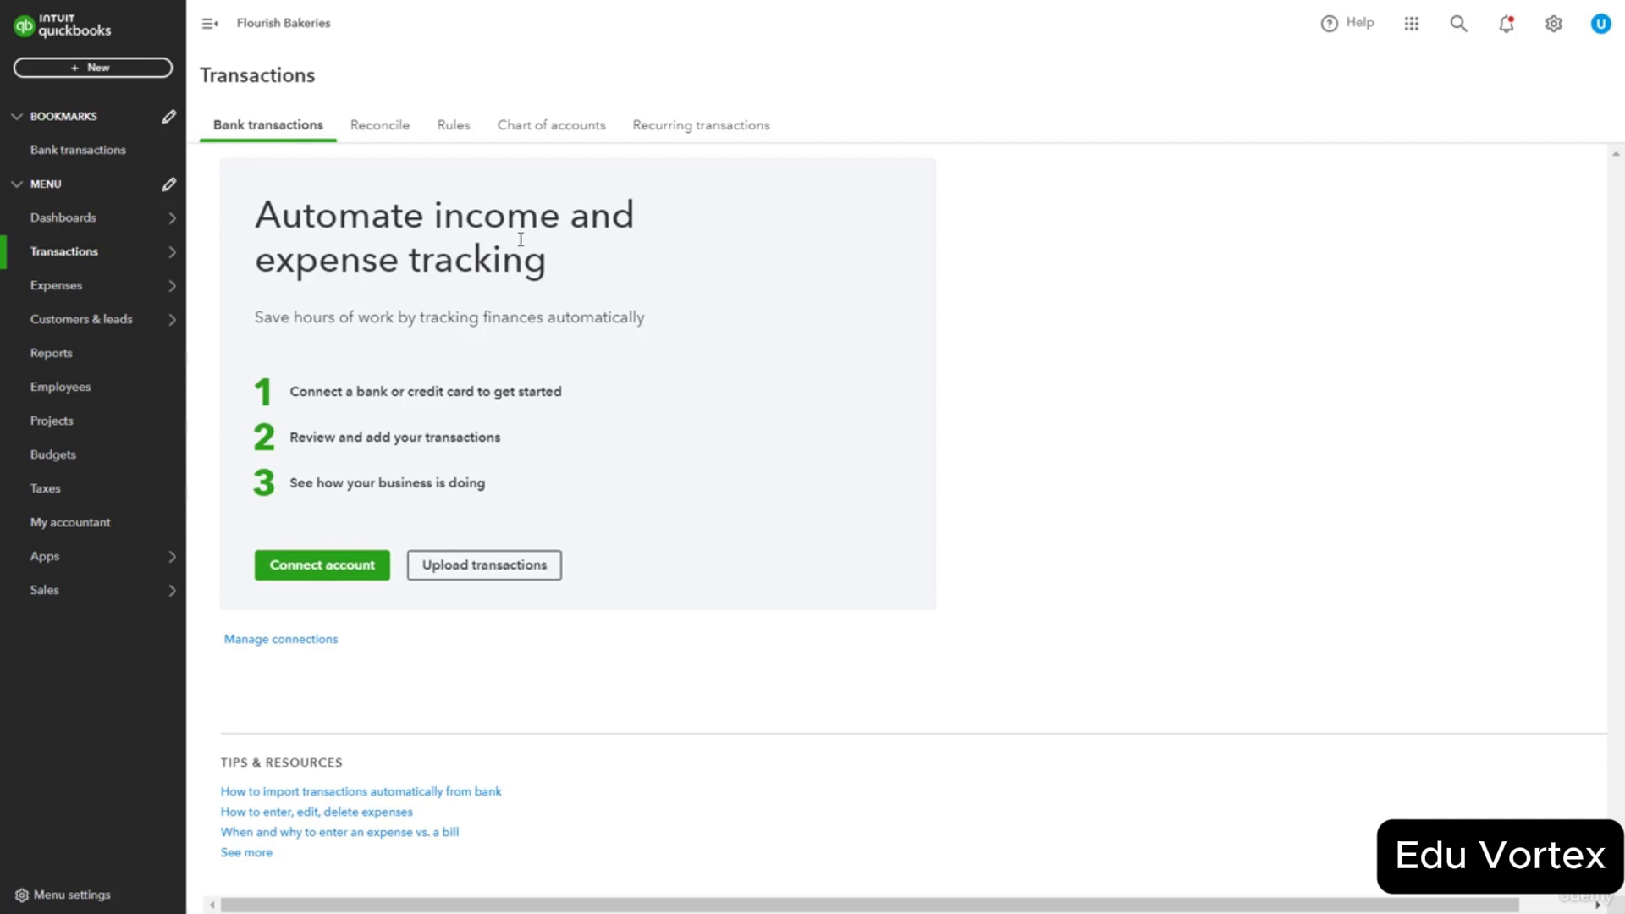
{"action": "mouse_move", "coordinate": [175, 249]}
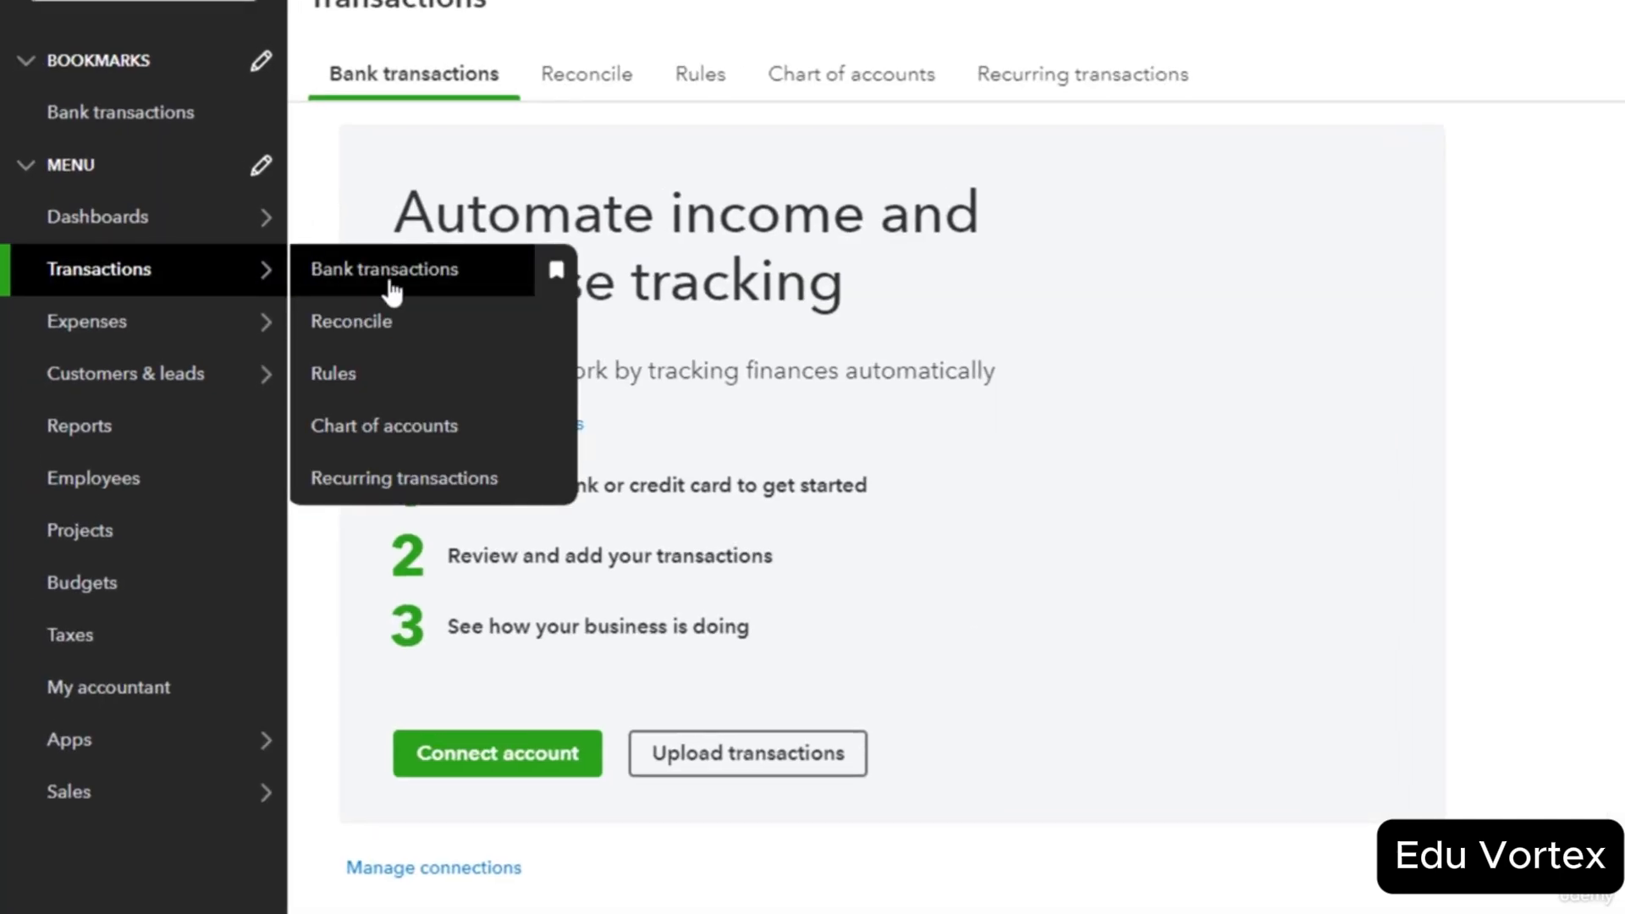
Look at the Reconcile page, then open Expenses, which lists no expenses for the last 12 months.
{"action": "left_click", "coordinate": [419, 341]}
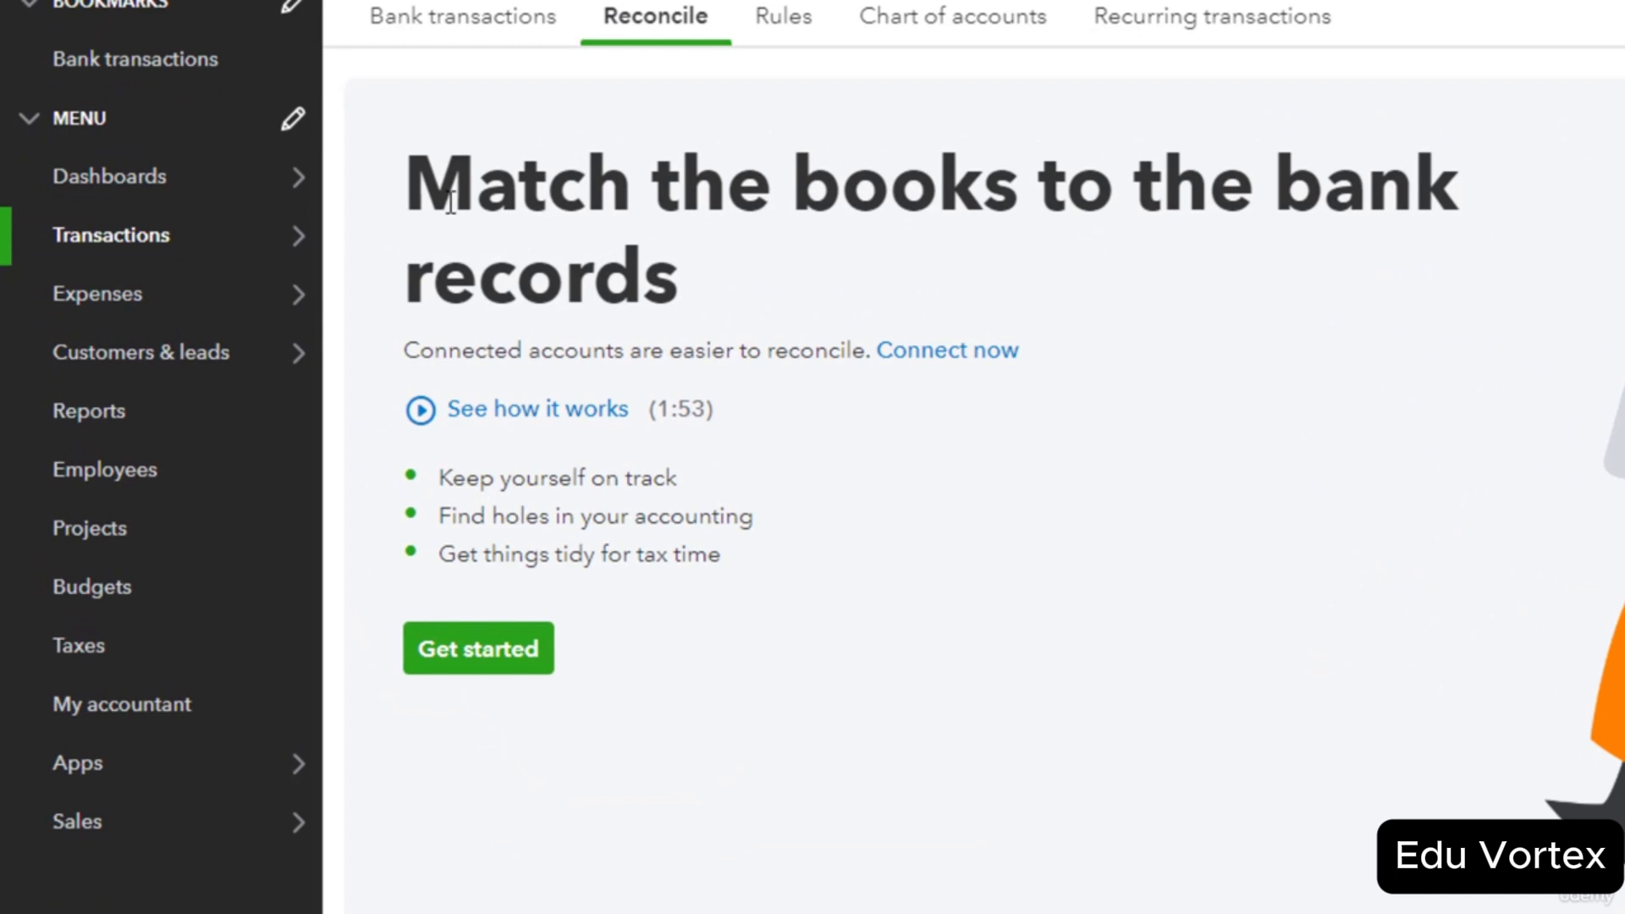
{"action": "mouse_move", "coordinate": [139, 261]}
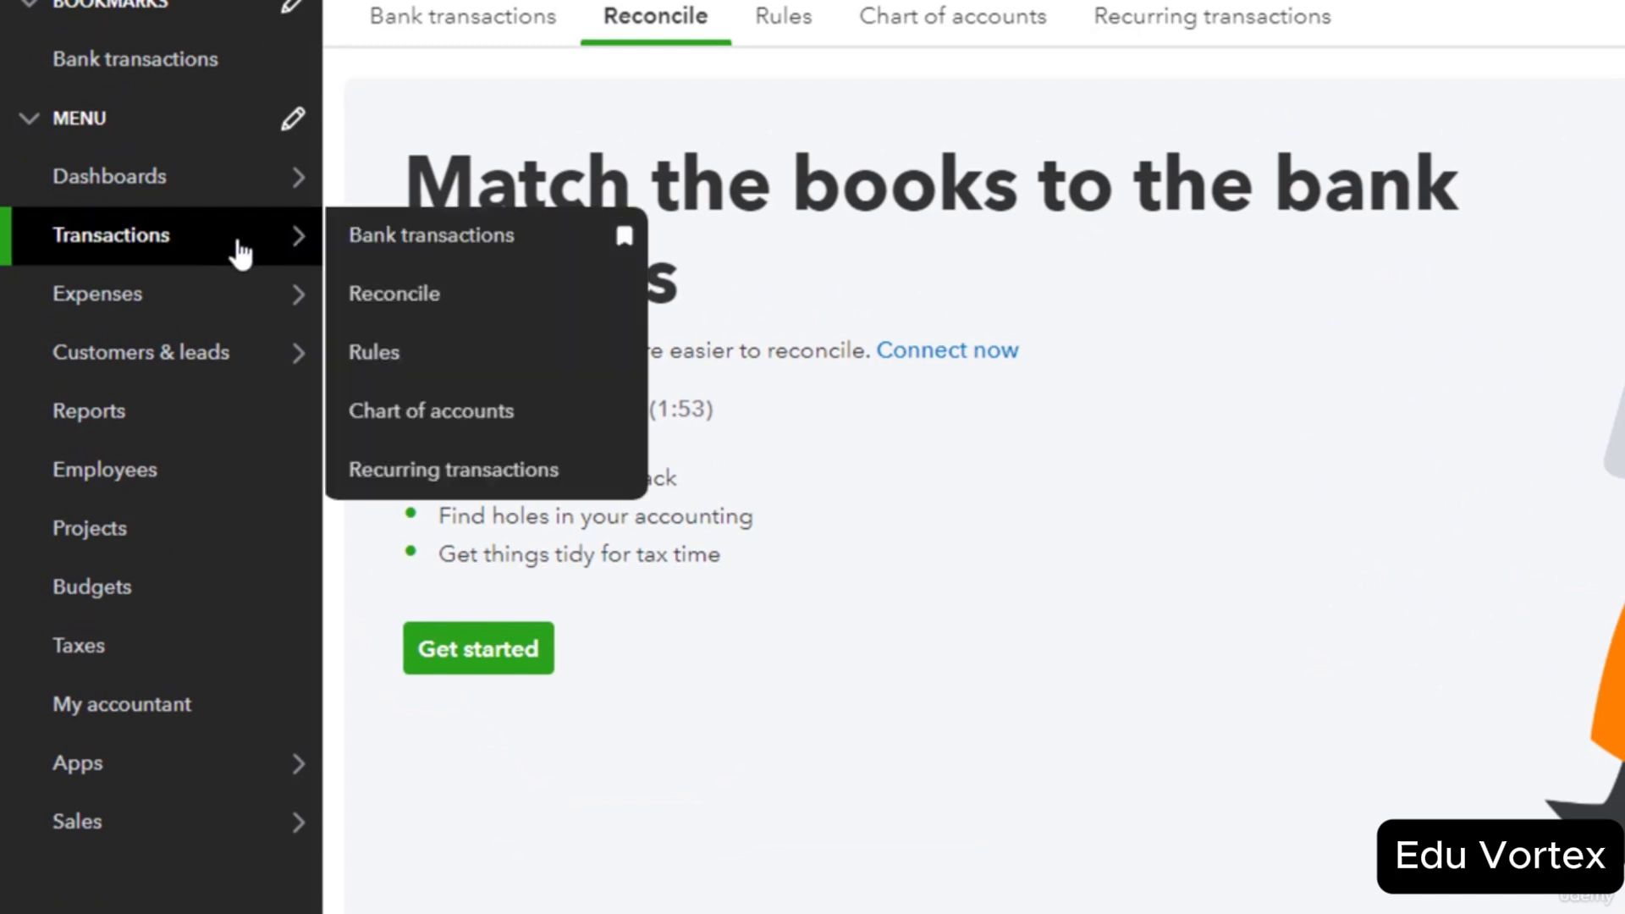
{"action": "mouse_move", "coordinate": [207, 308]}
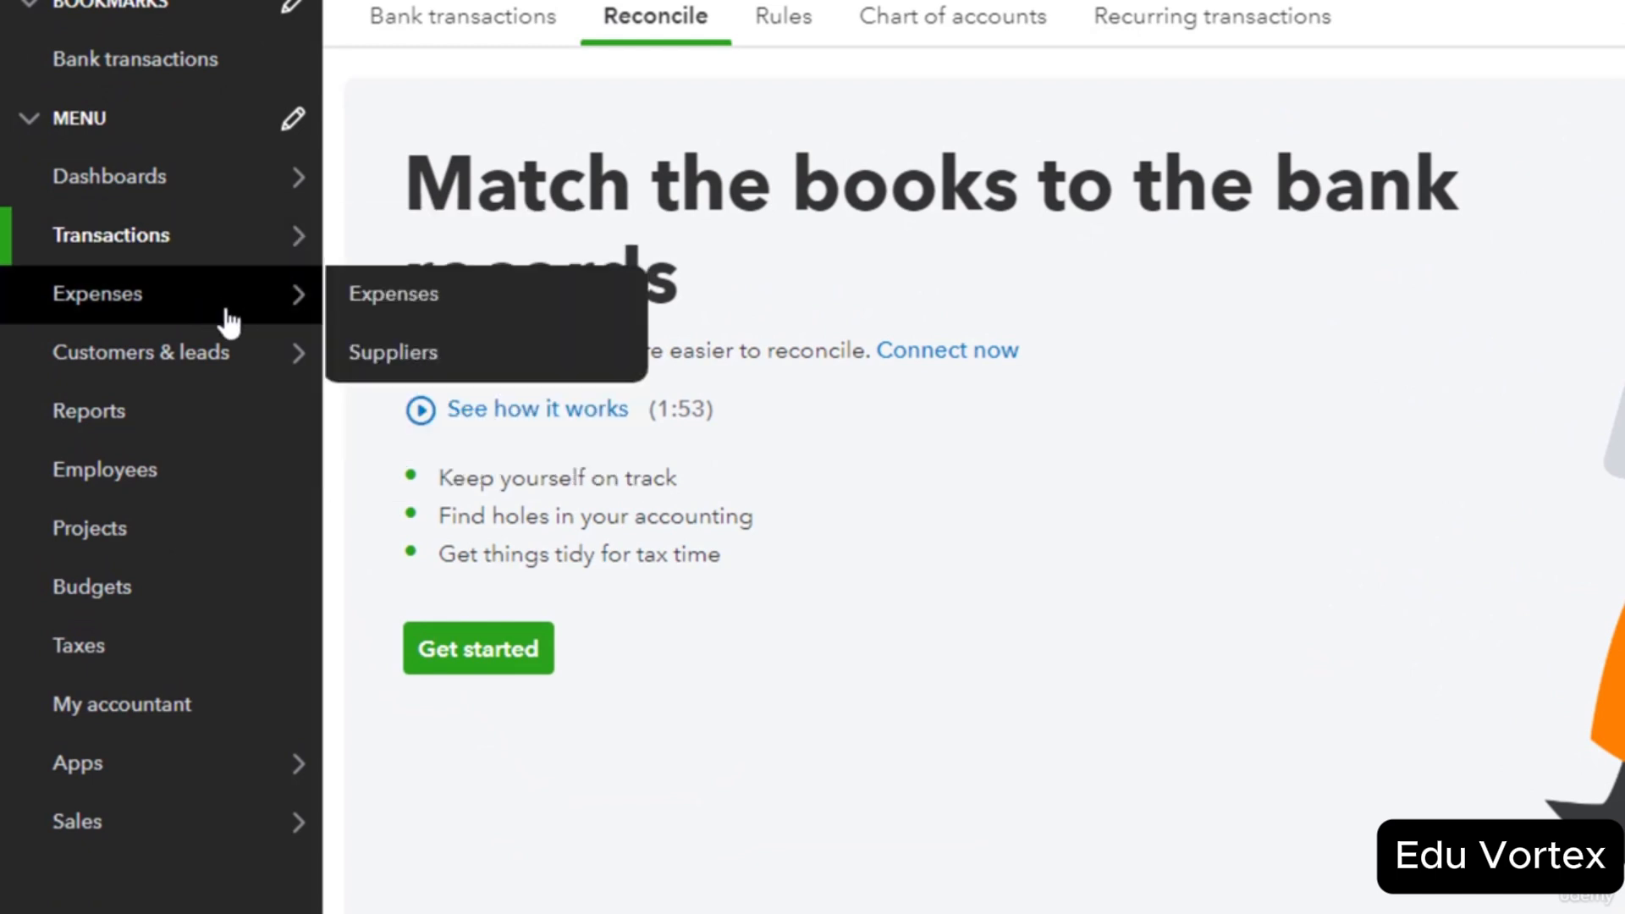
{"action": "left_click", "coordinate": [229, 313]}
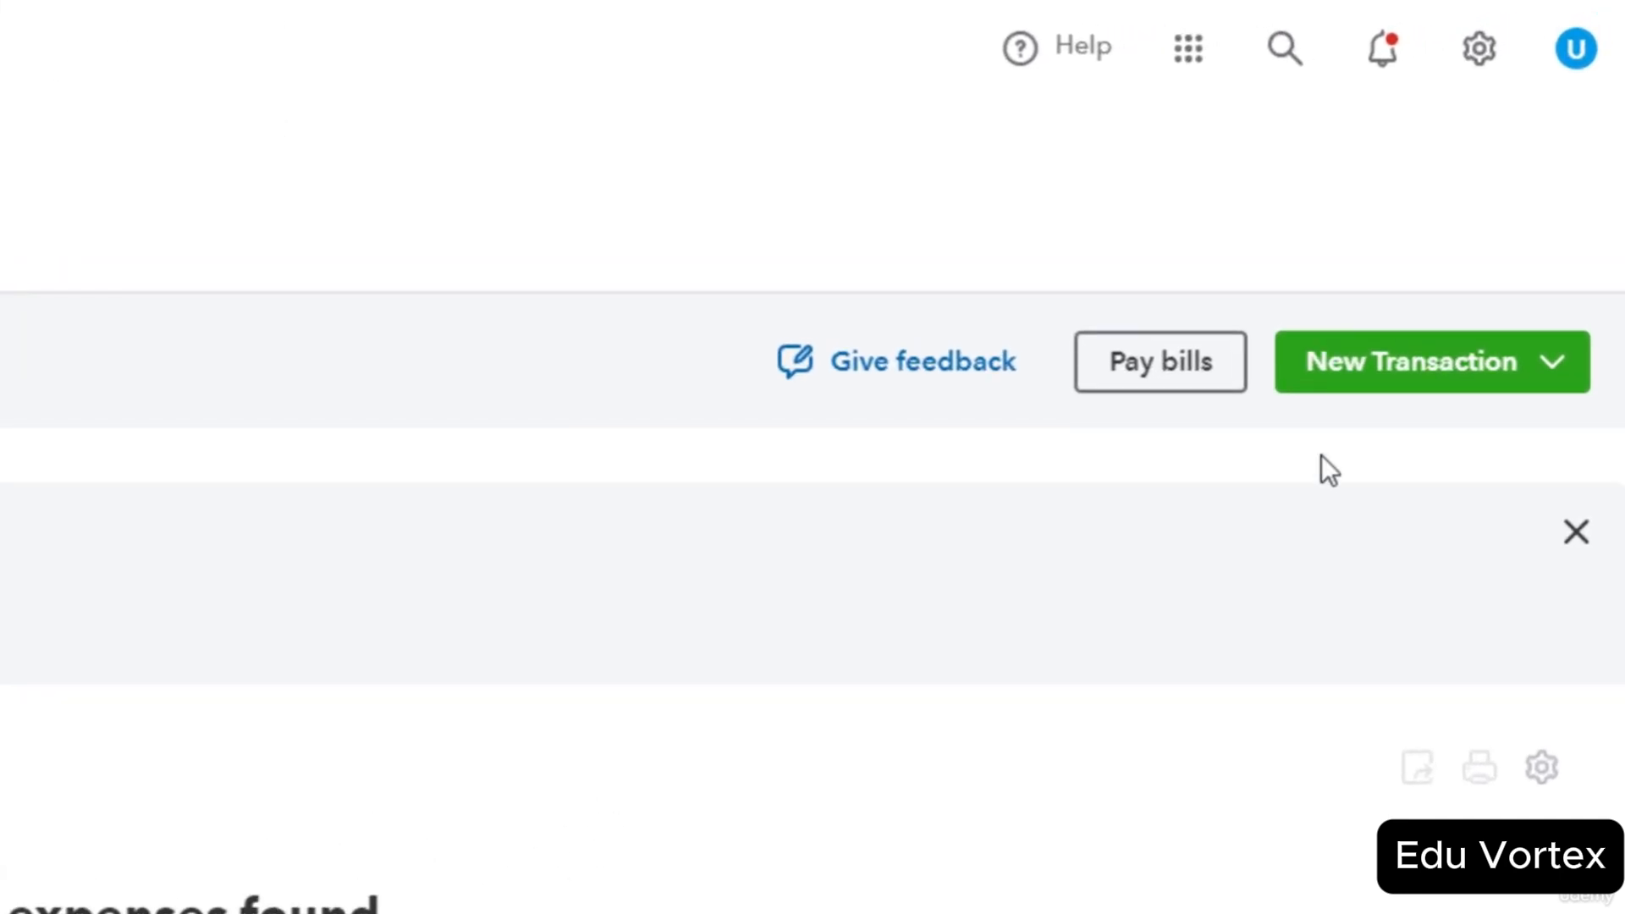
Open the empty Recurring transactions list from the gear menu, then start and discard a new Expense template.
{"action": "left_click", "coordinate": [1477, 59]}
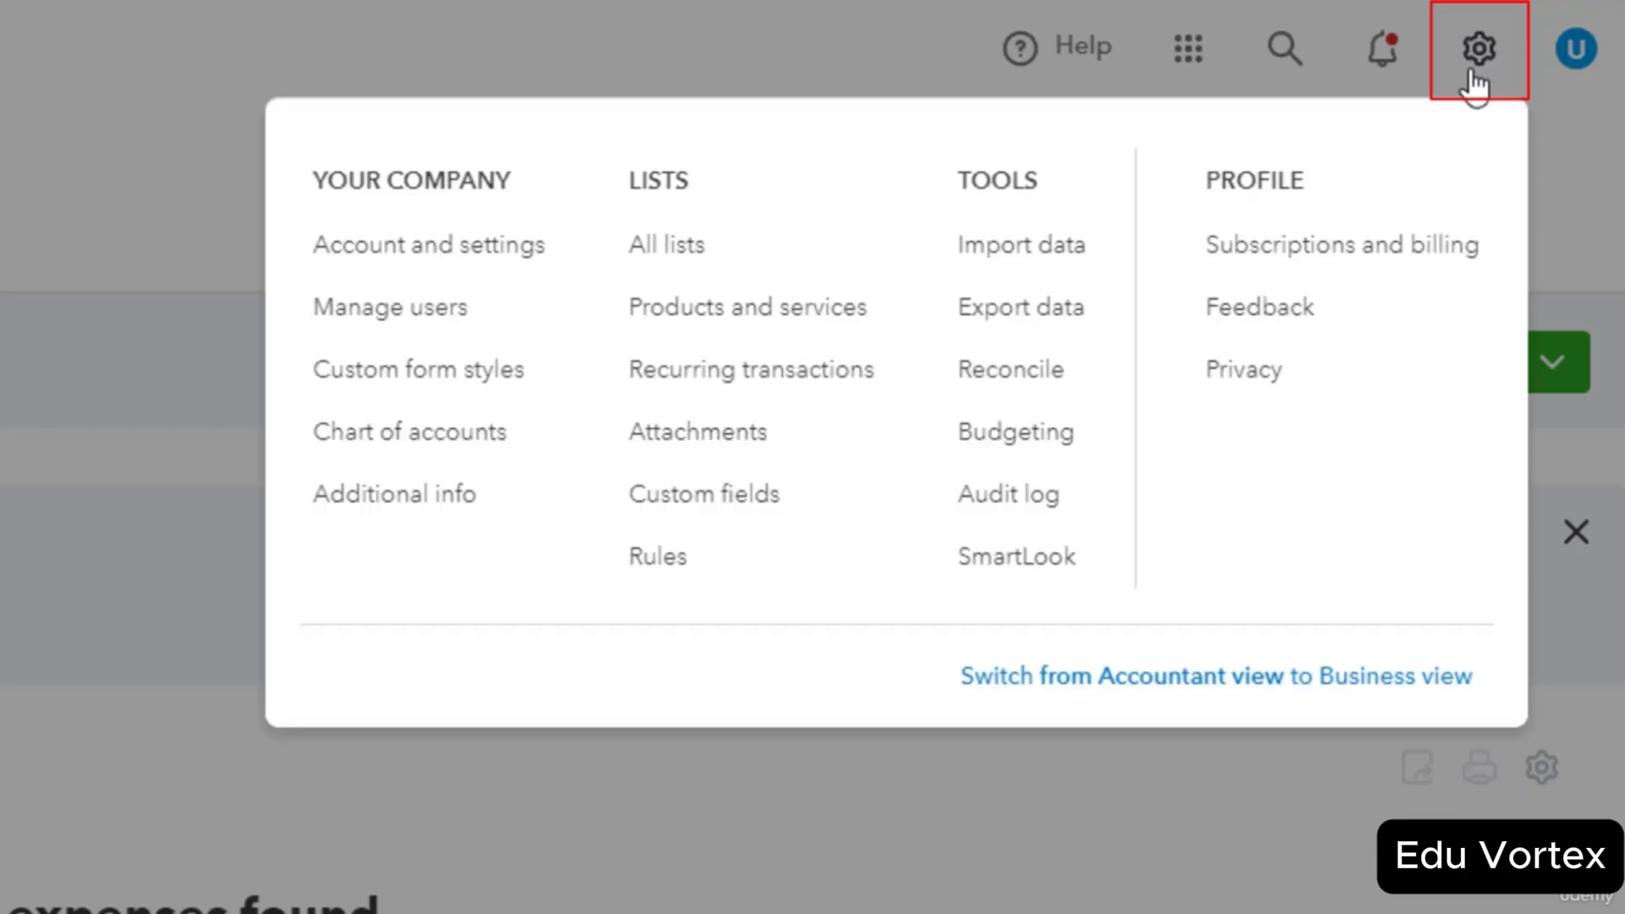
{"action": "left_click", "coordinate": [825, 398]}
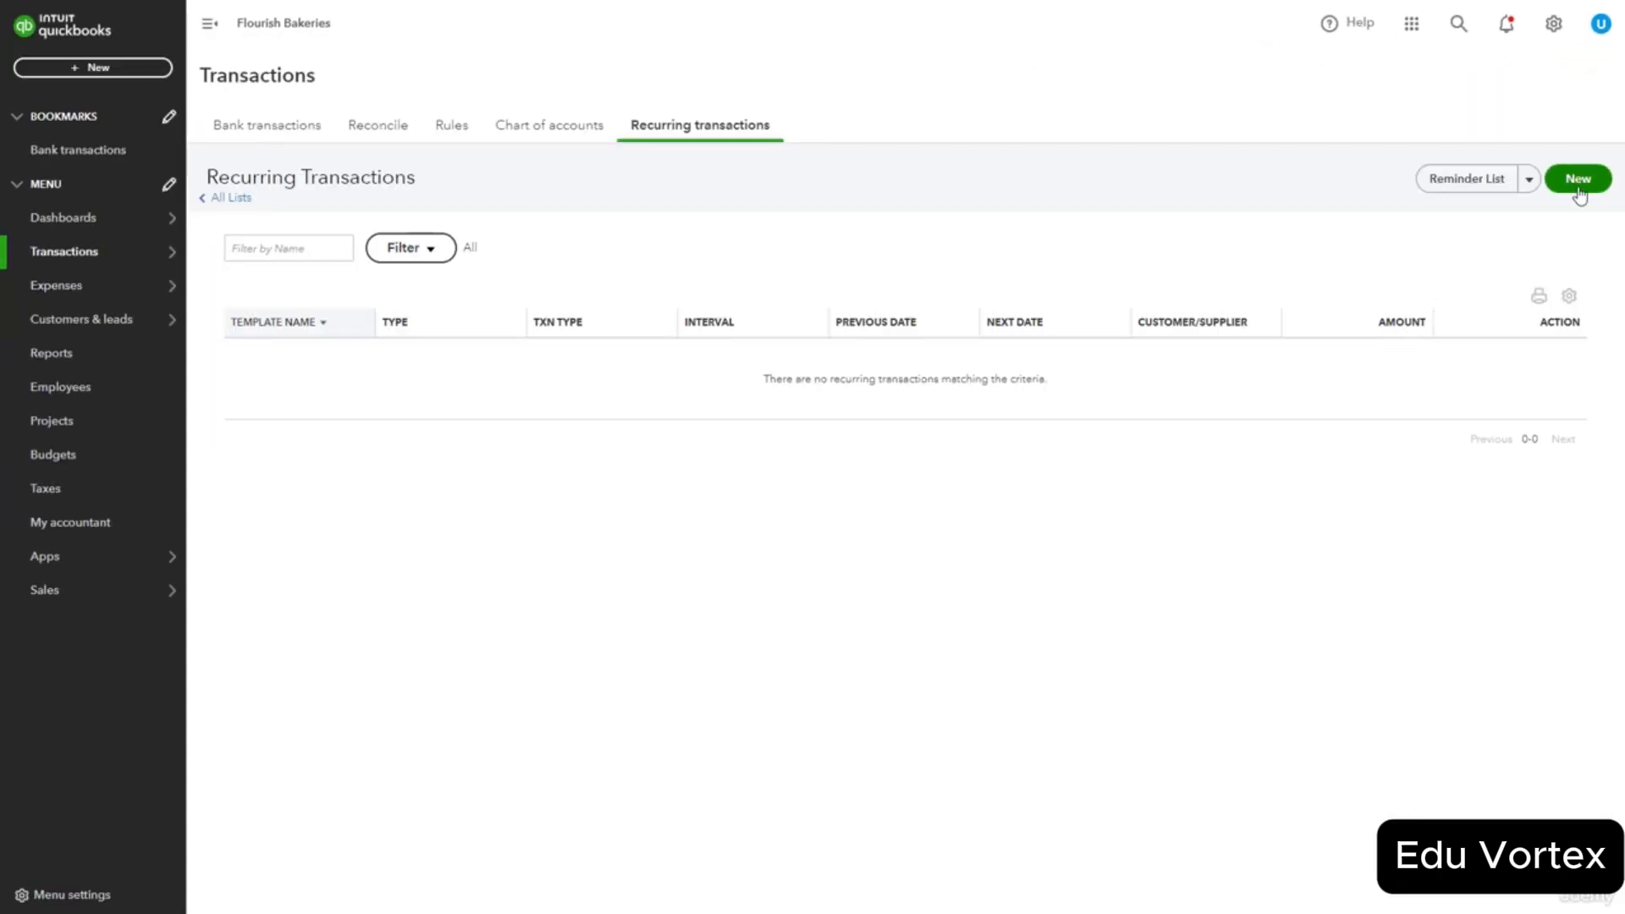
{"action": "left_click", "coordinate": [1579, 191]}
{"action": "left_click", "coordinate": [726, 463]}
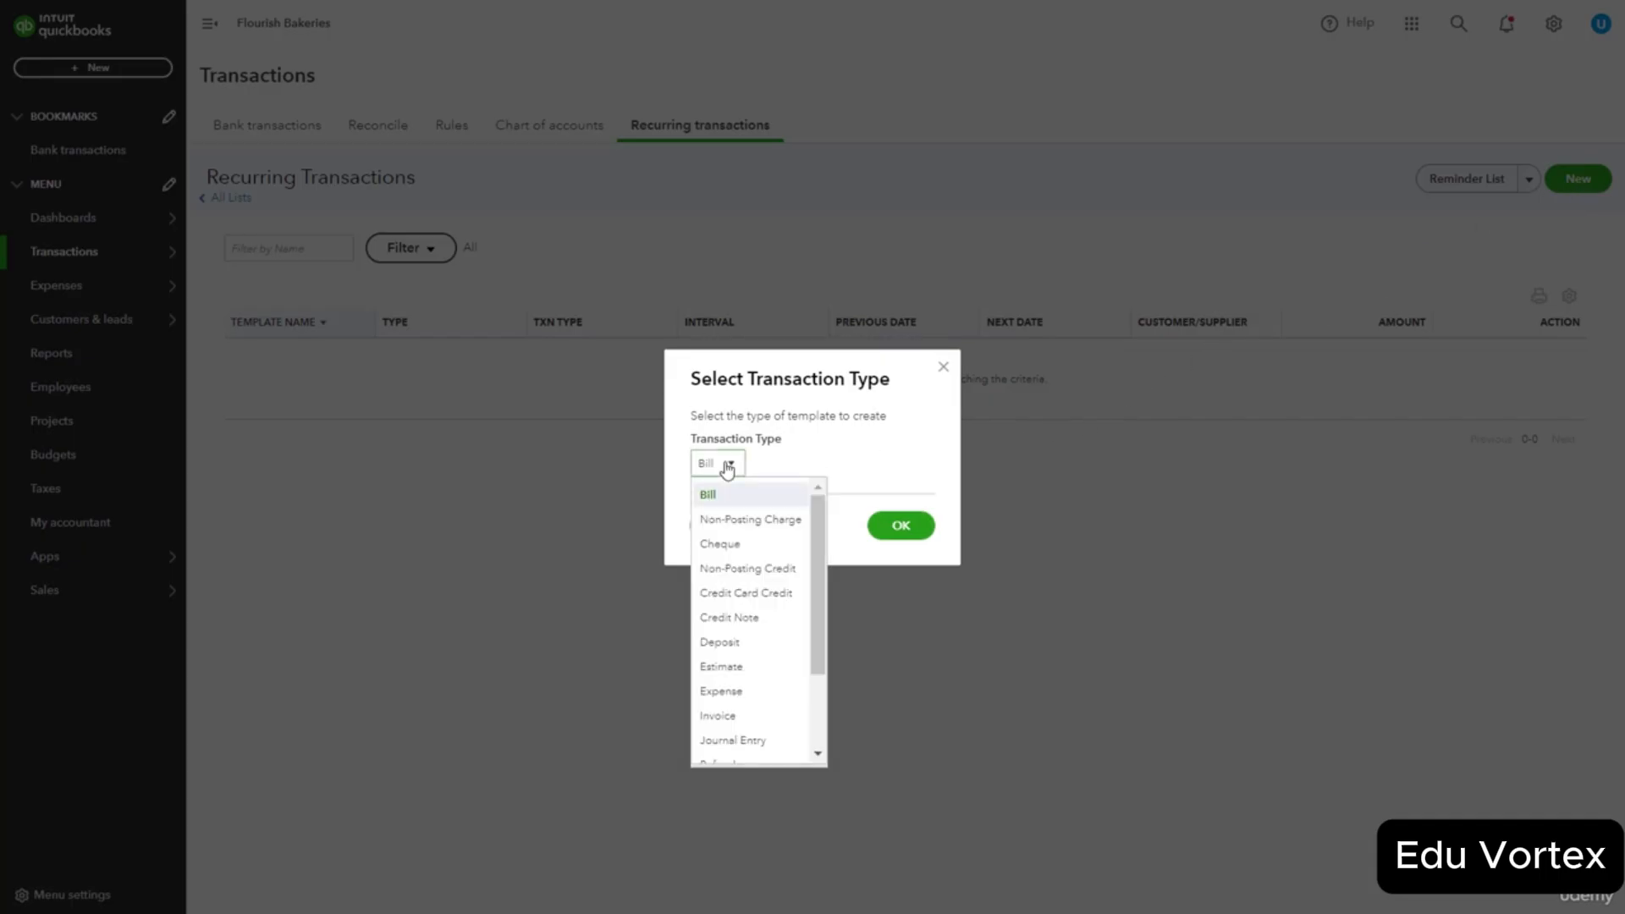
{"action": "left_click", "coordinate": [758, 692]}
{"action": "left_click", "coordinate": [900, 527]}
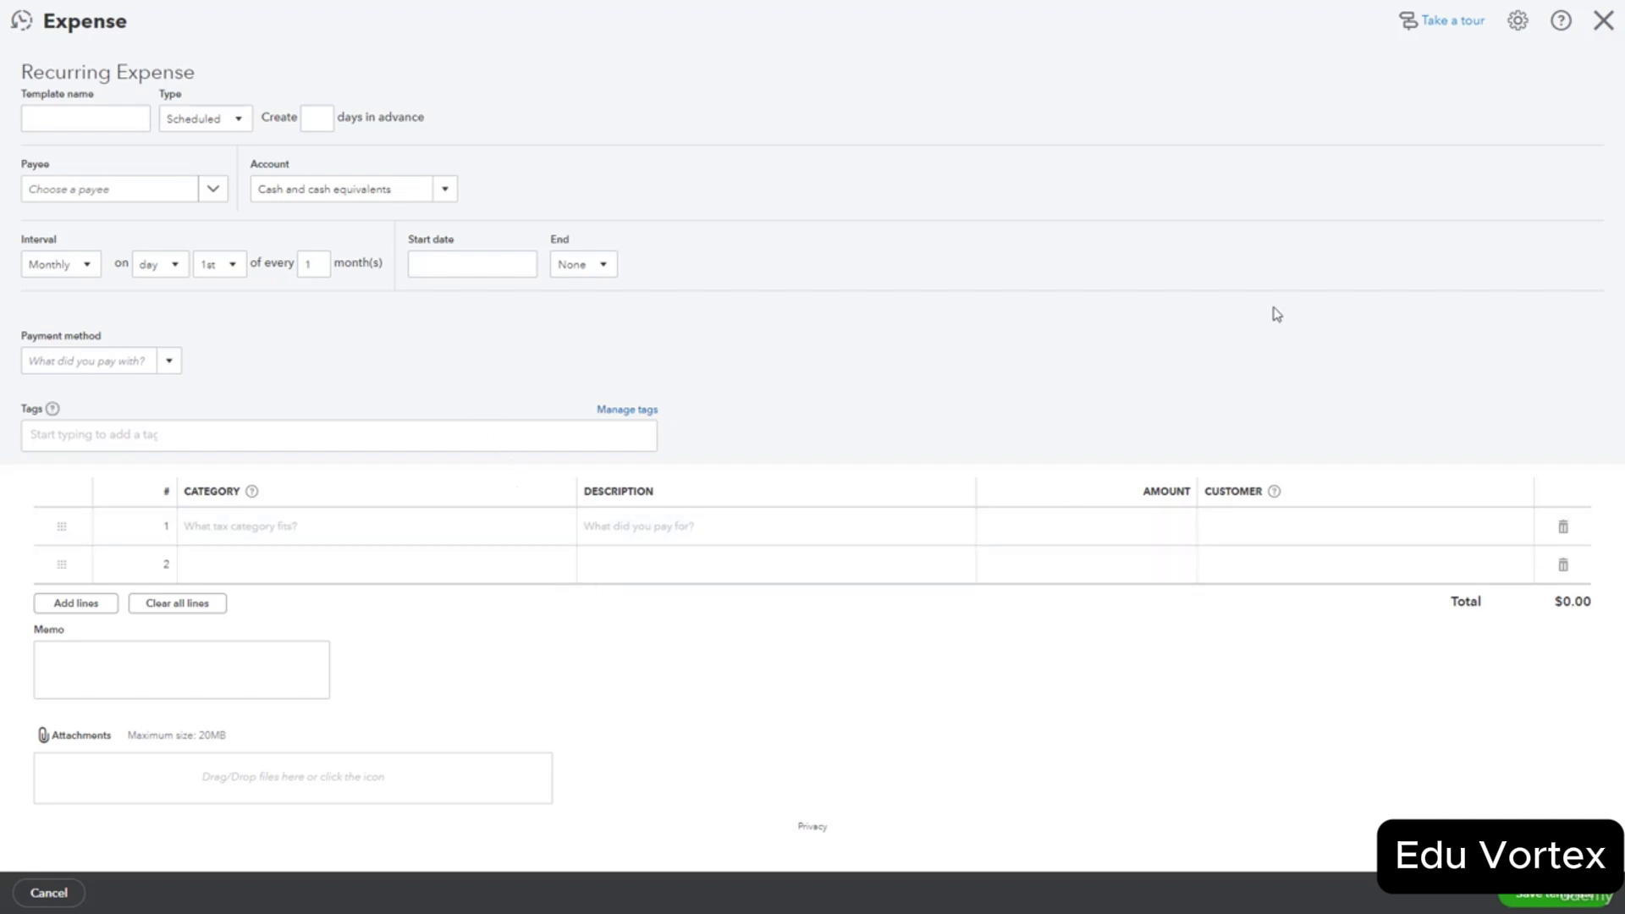
{"action": "left_click", "coordinate": [1603, 20]}
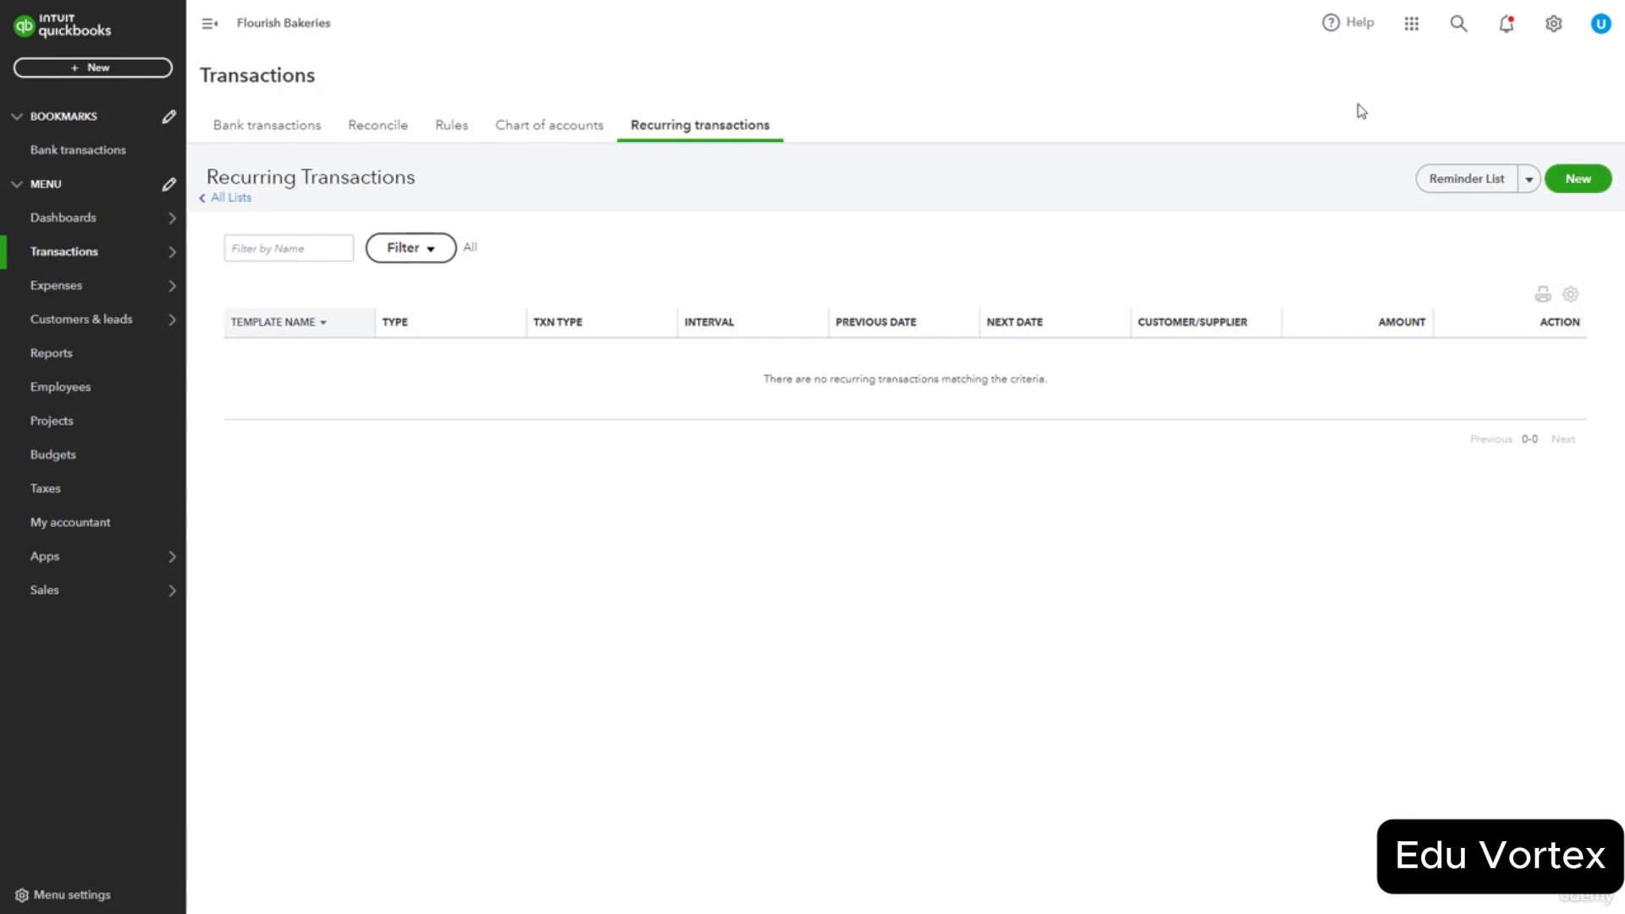
Browse the Reports page and open Profit and Loss from Favourites.
{"action": "left_click", "coordinate": [84, 362]}
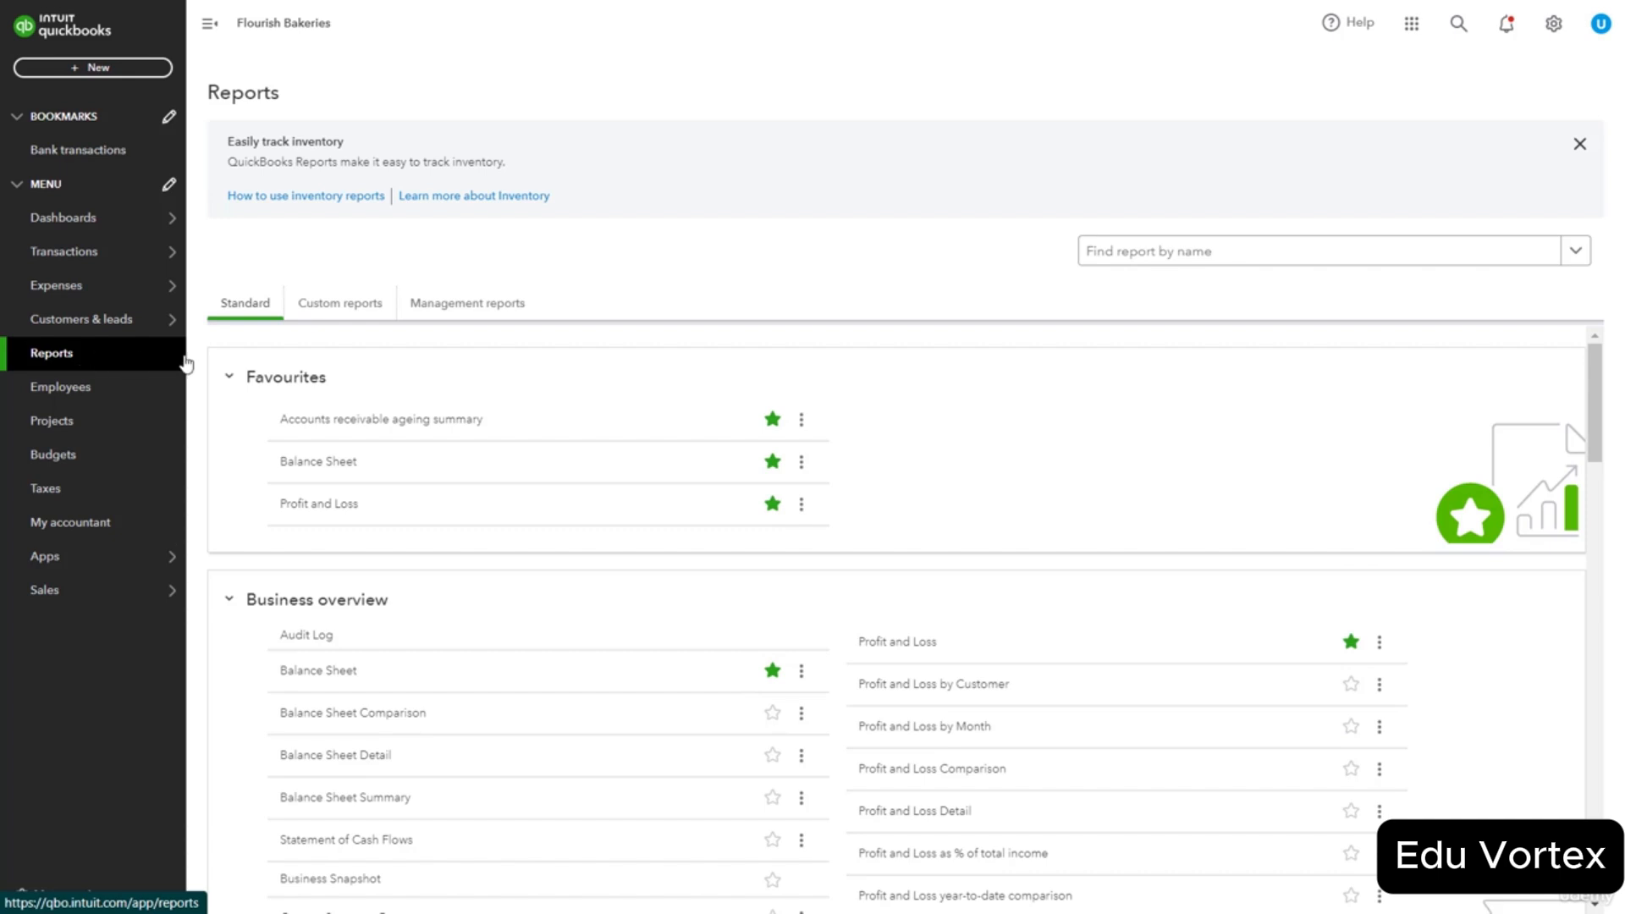
{"action": "scroll", "coordinate": [501, 516], "scroll_direction": "down", "scroll_amount": 4}
{"action": "scroll", "coordinate": [508, 532], "scroll_direction": "down", "scroll_amount": 4}
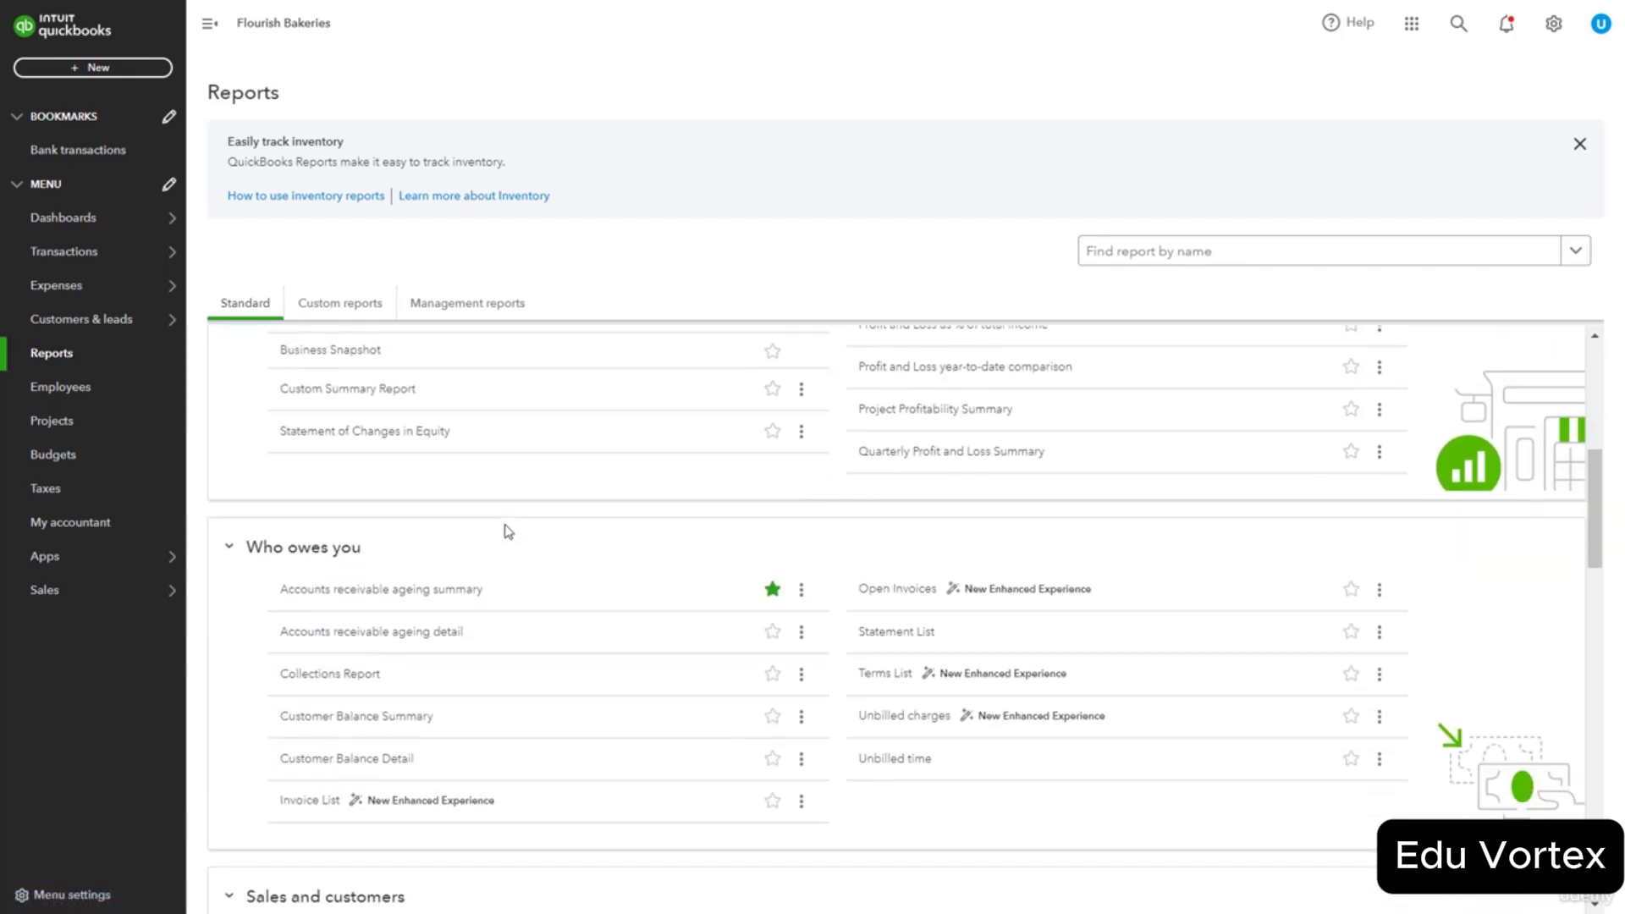
{"action": "scroll", "coordinate": [508, 532], "scroll_direction": "up", "scroll_amount": 2}
{"action": "scroll", "coordinate": [508, 532], "scroll_direction": "up", "scroll_amount": 6}
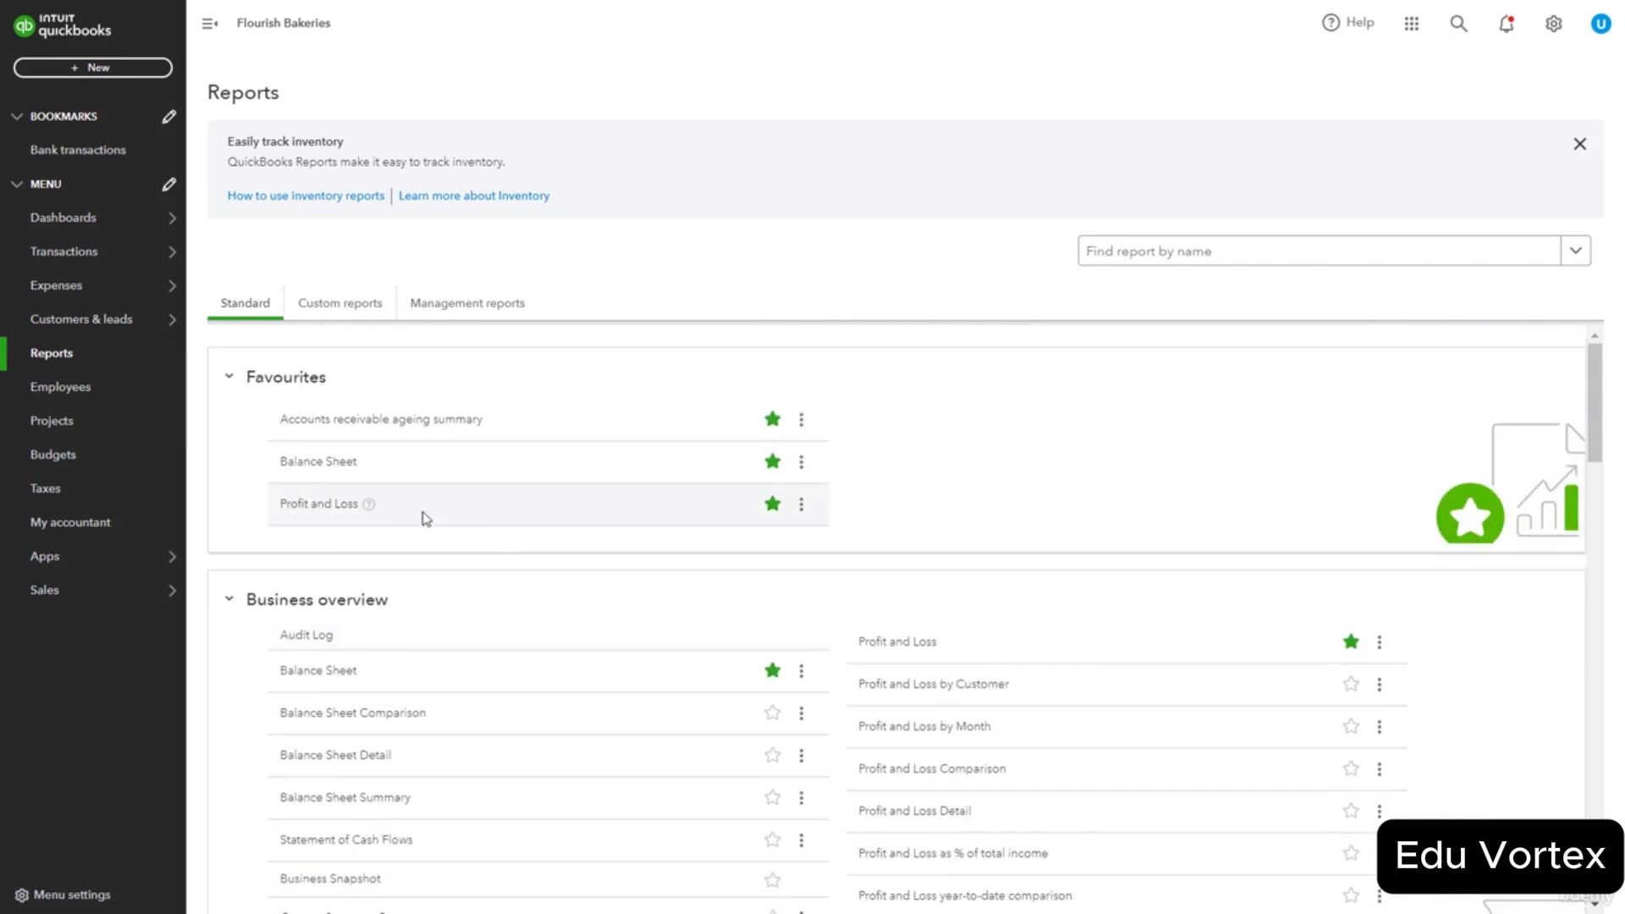
{"action": "left_click", "coordinate": [311, 508]}
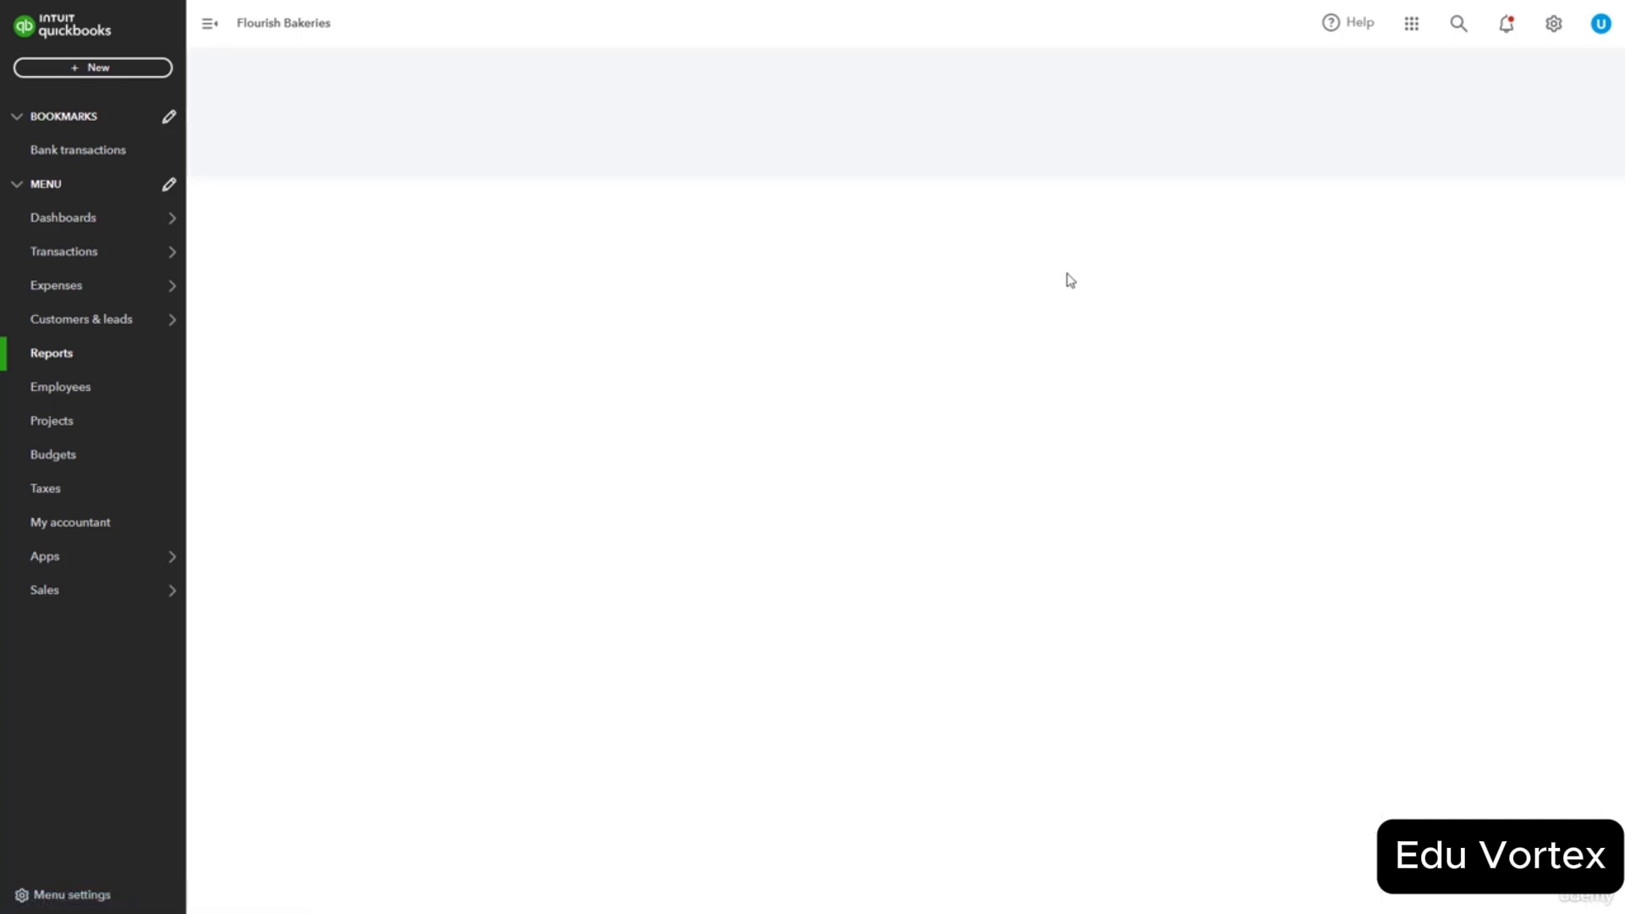
{"action": "left_click", "coordinate": [1429, 143]}
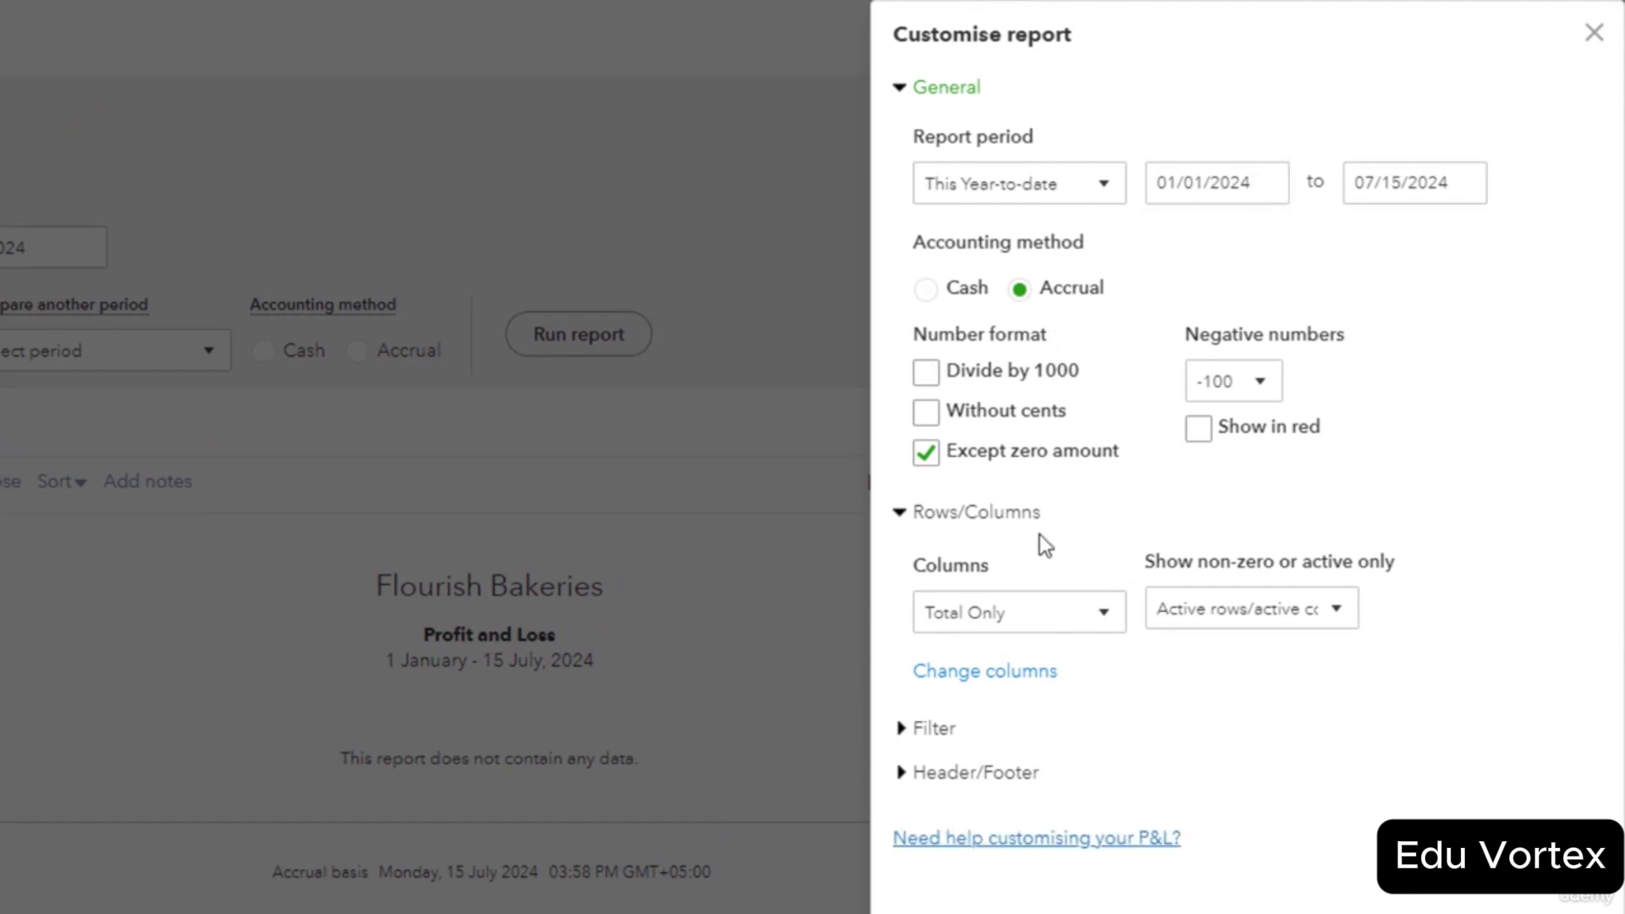
{"action": "left_click", "coordinate": [1109, 632]}
{"action": "left_click", "coordinate": [1111, 635]}
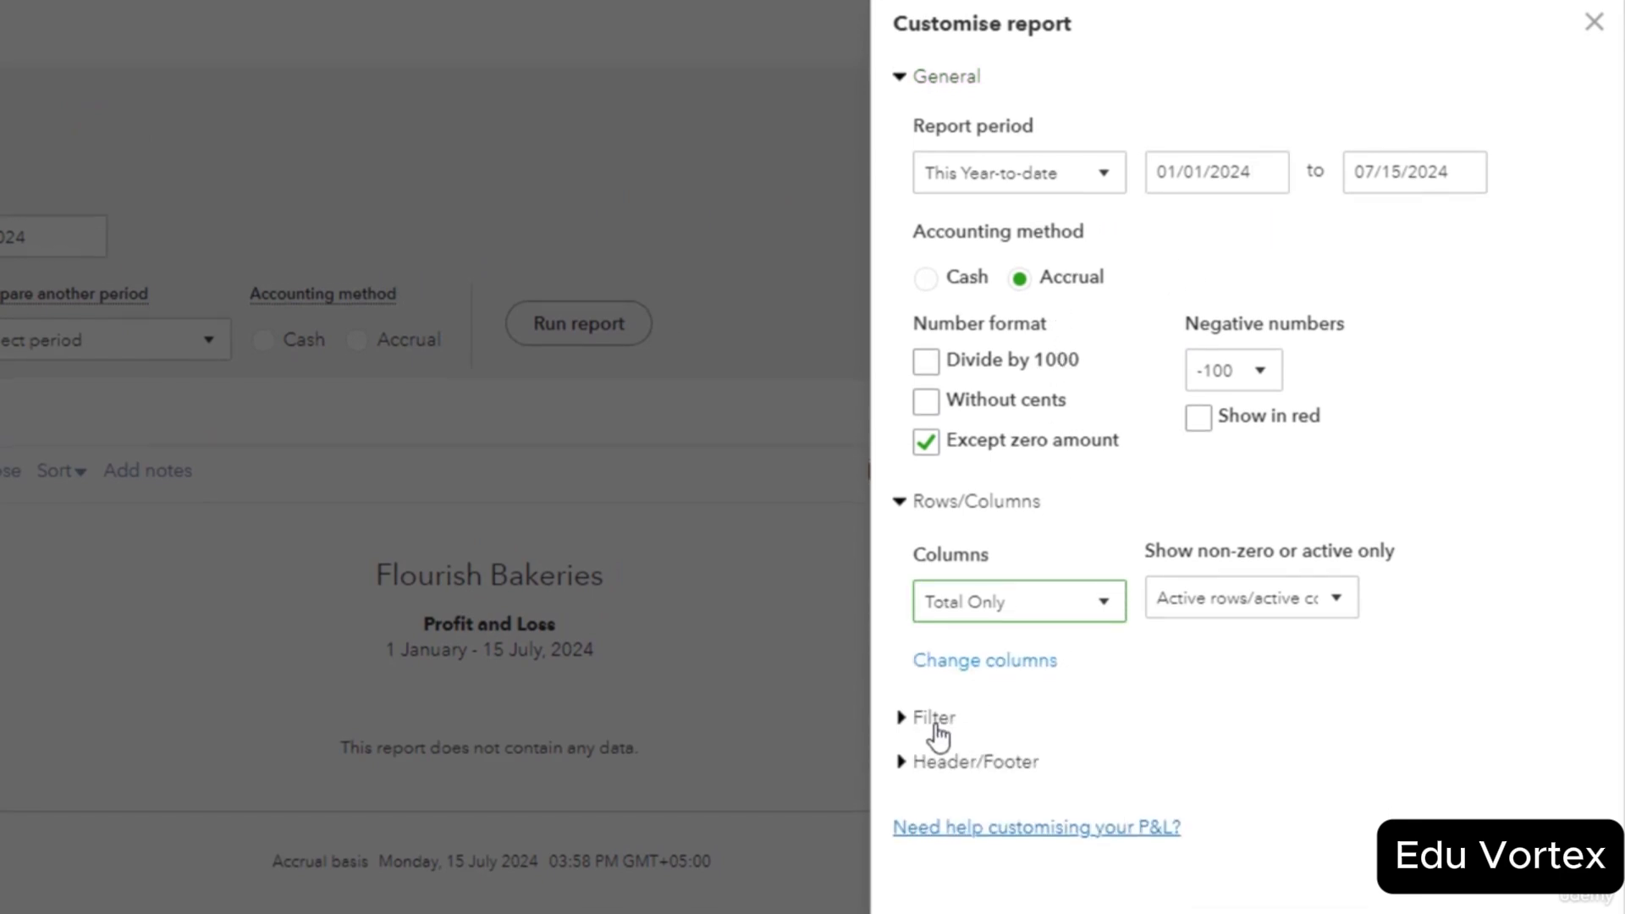
{"action": "left_click", "coordinate": [934, 726]}
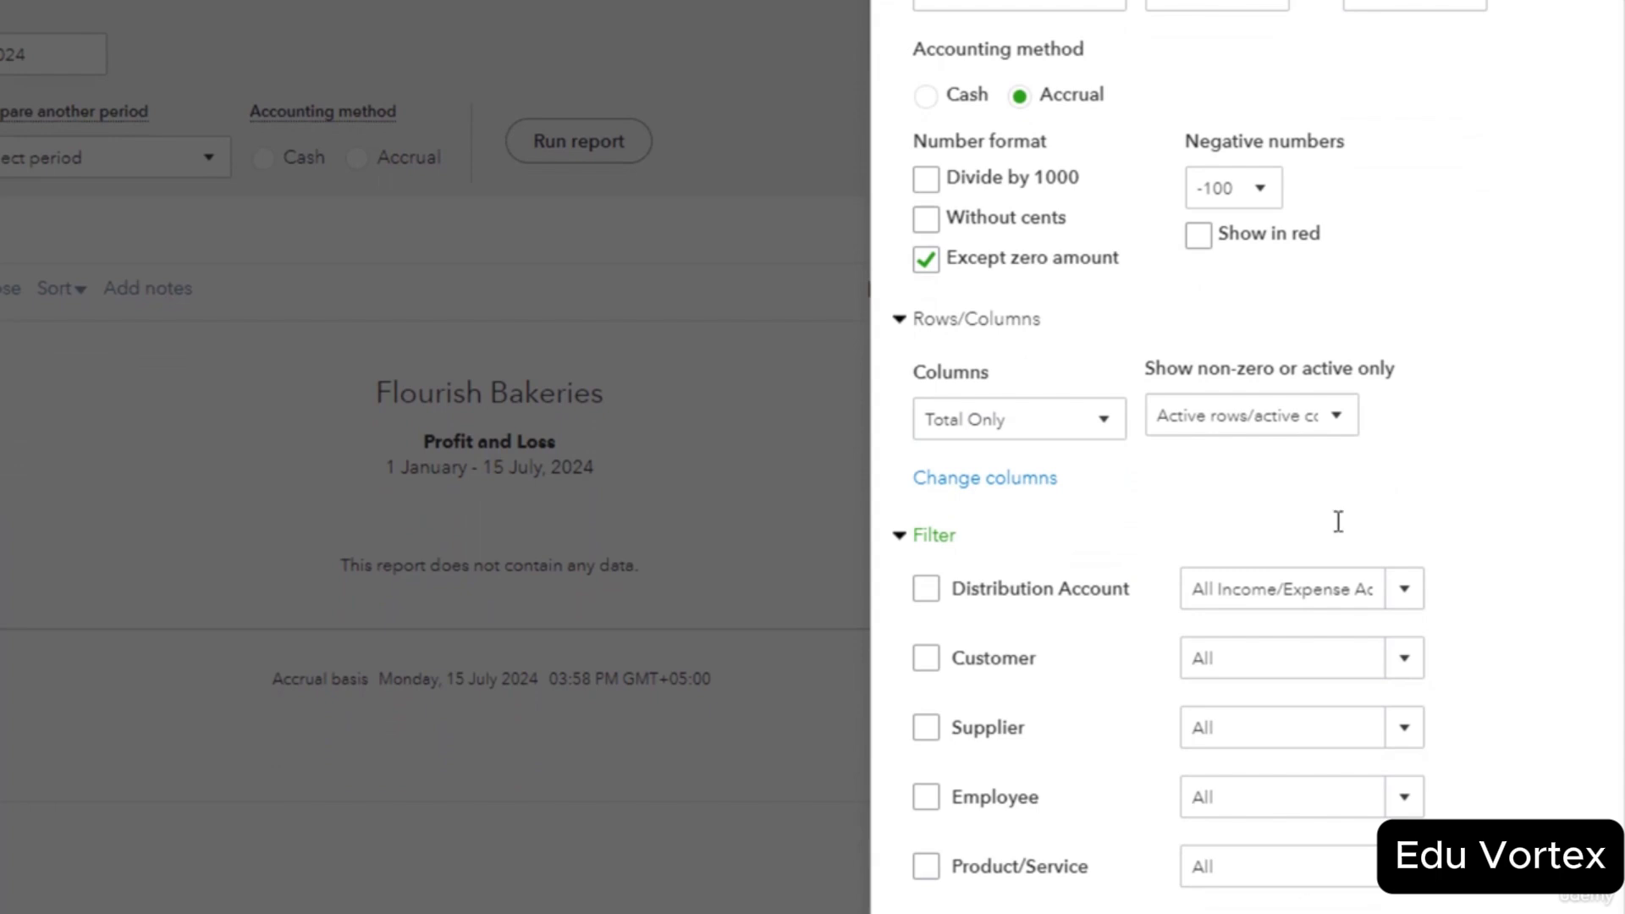
{"action": "left_click", "coordinate": [1599, 27]}
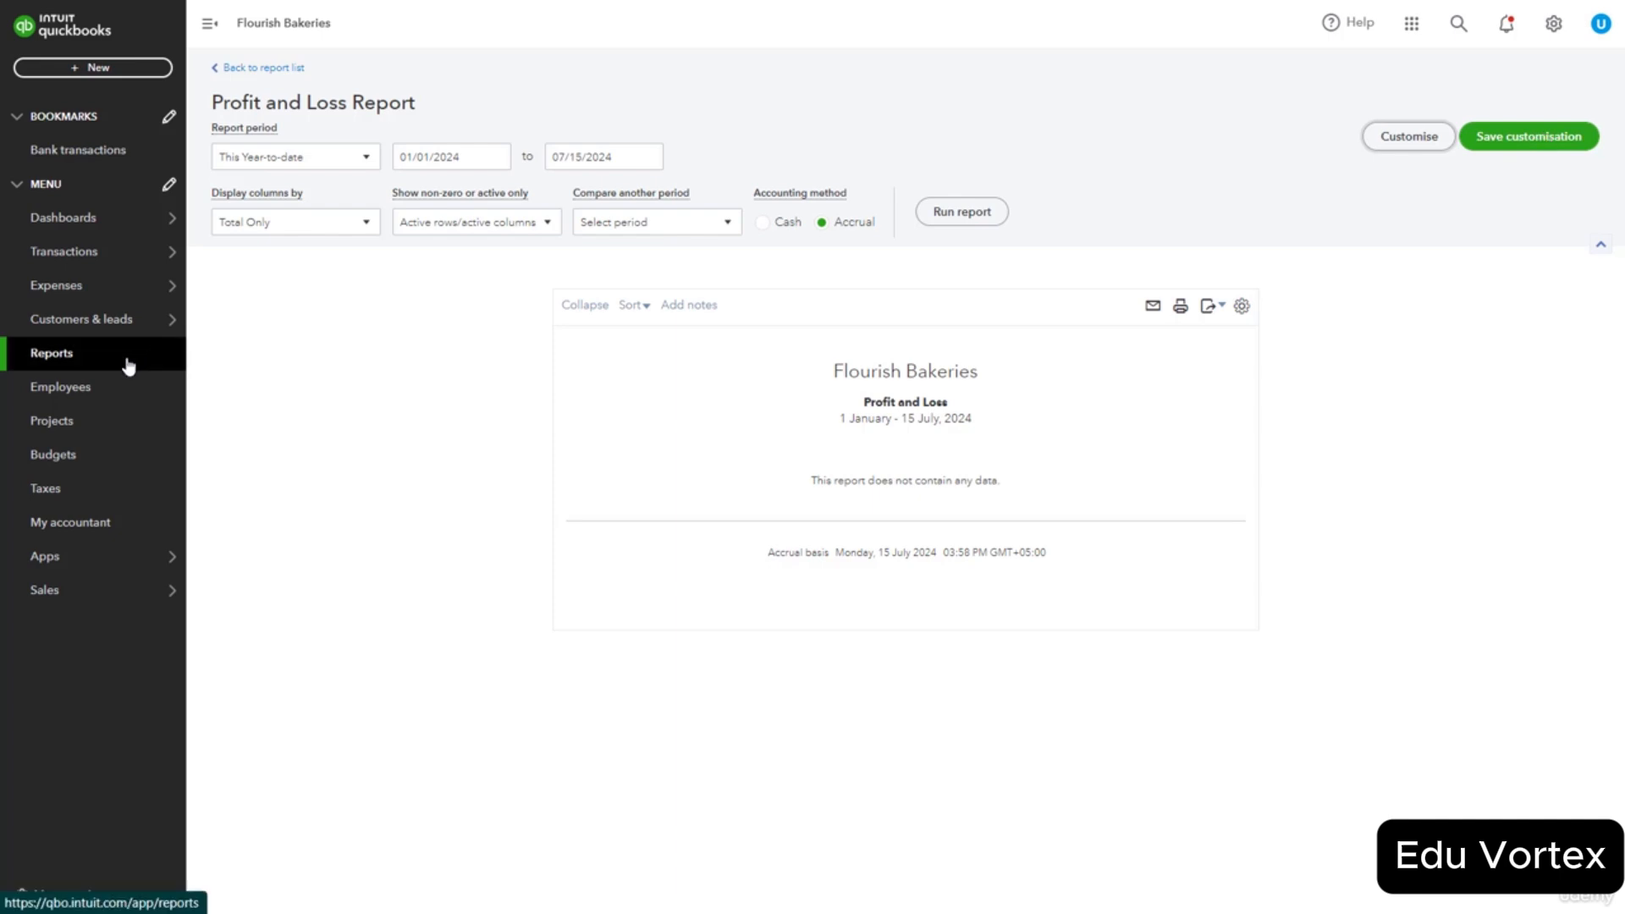
{"action": "mouse_move", "coordinate": [102, 601]}
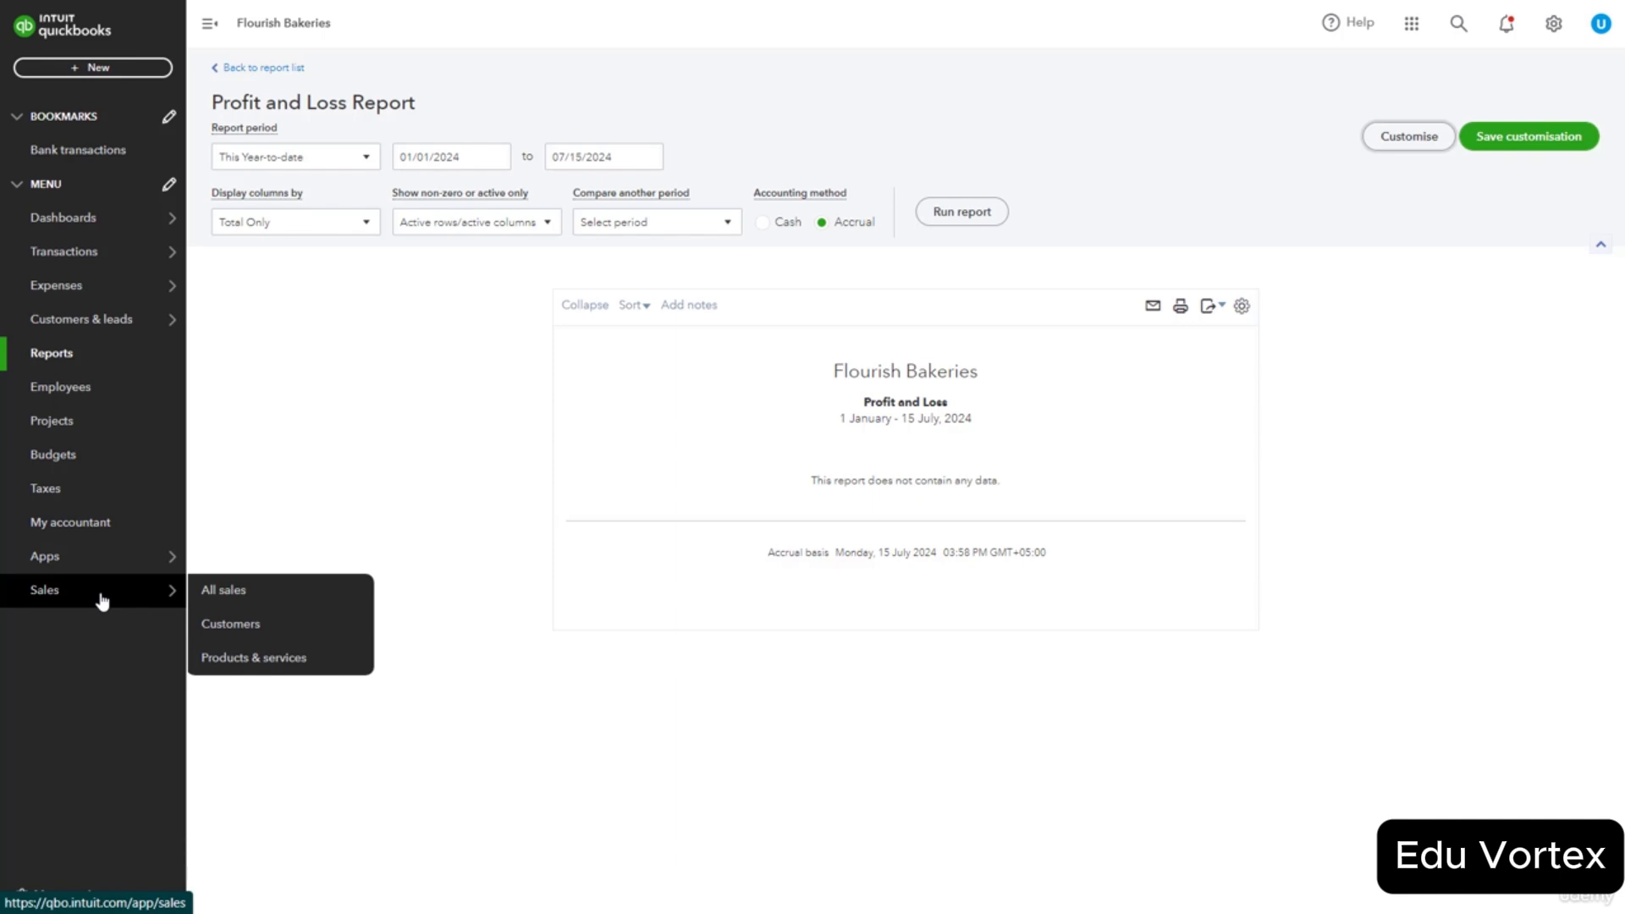
From the Sales page, start a blank Estimate no.1001 via + New.
{"action": "left_click", "coordinate": [102, 601]}
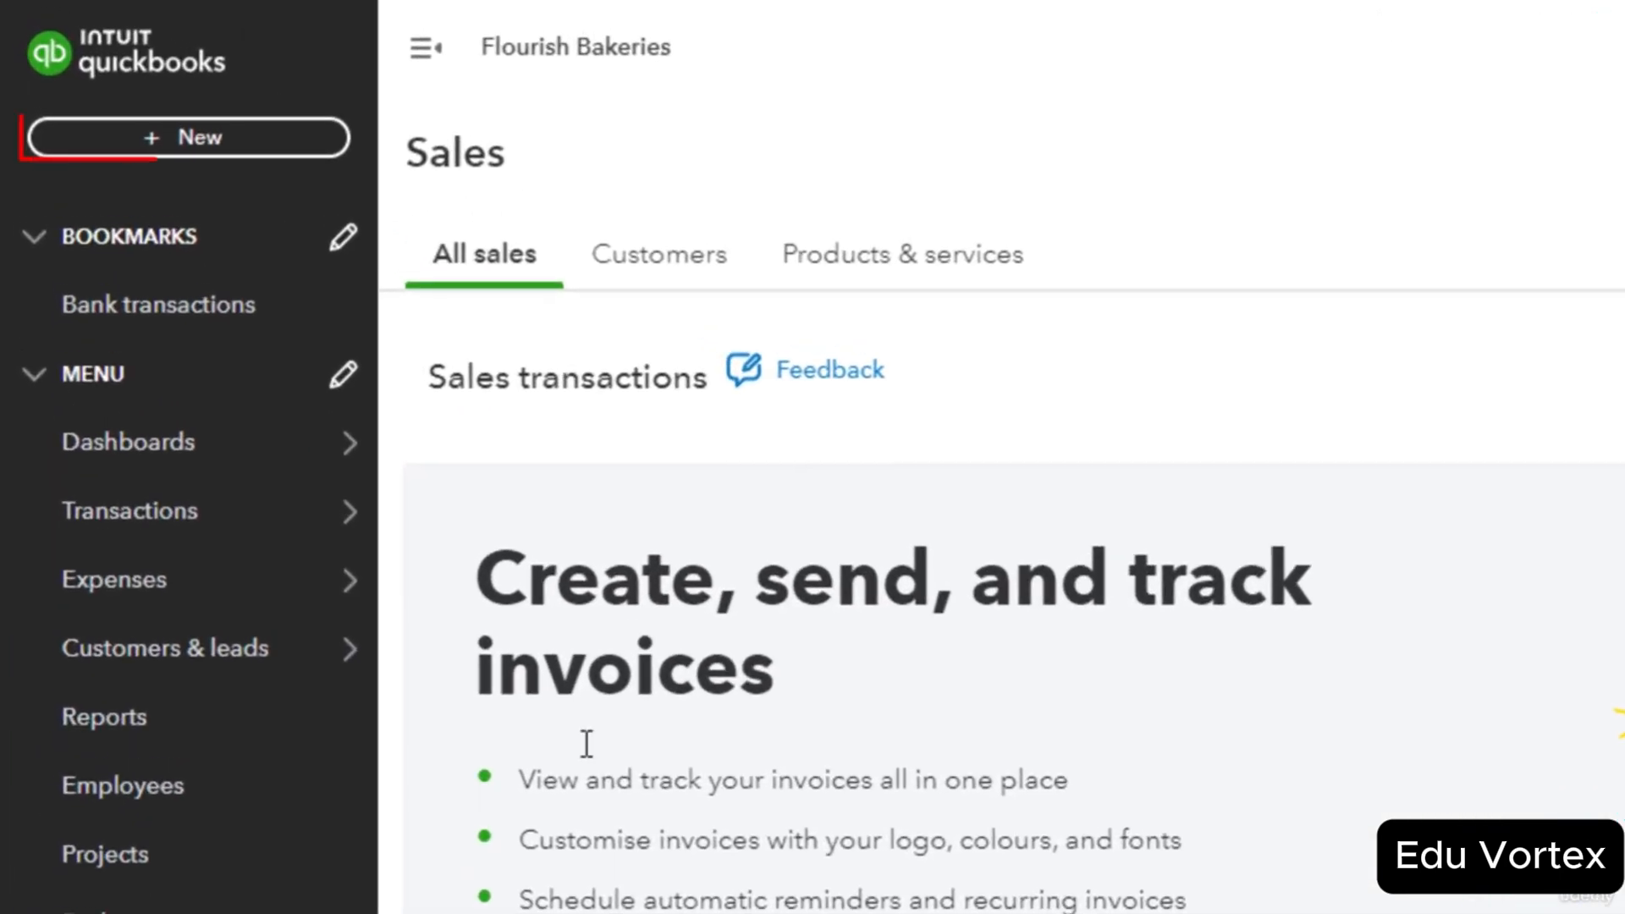
{"action": "left_click", "coordinate": [276, 140]}
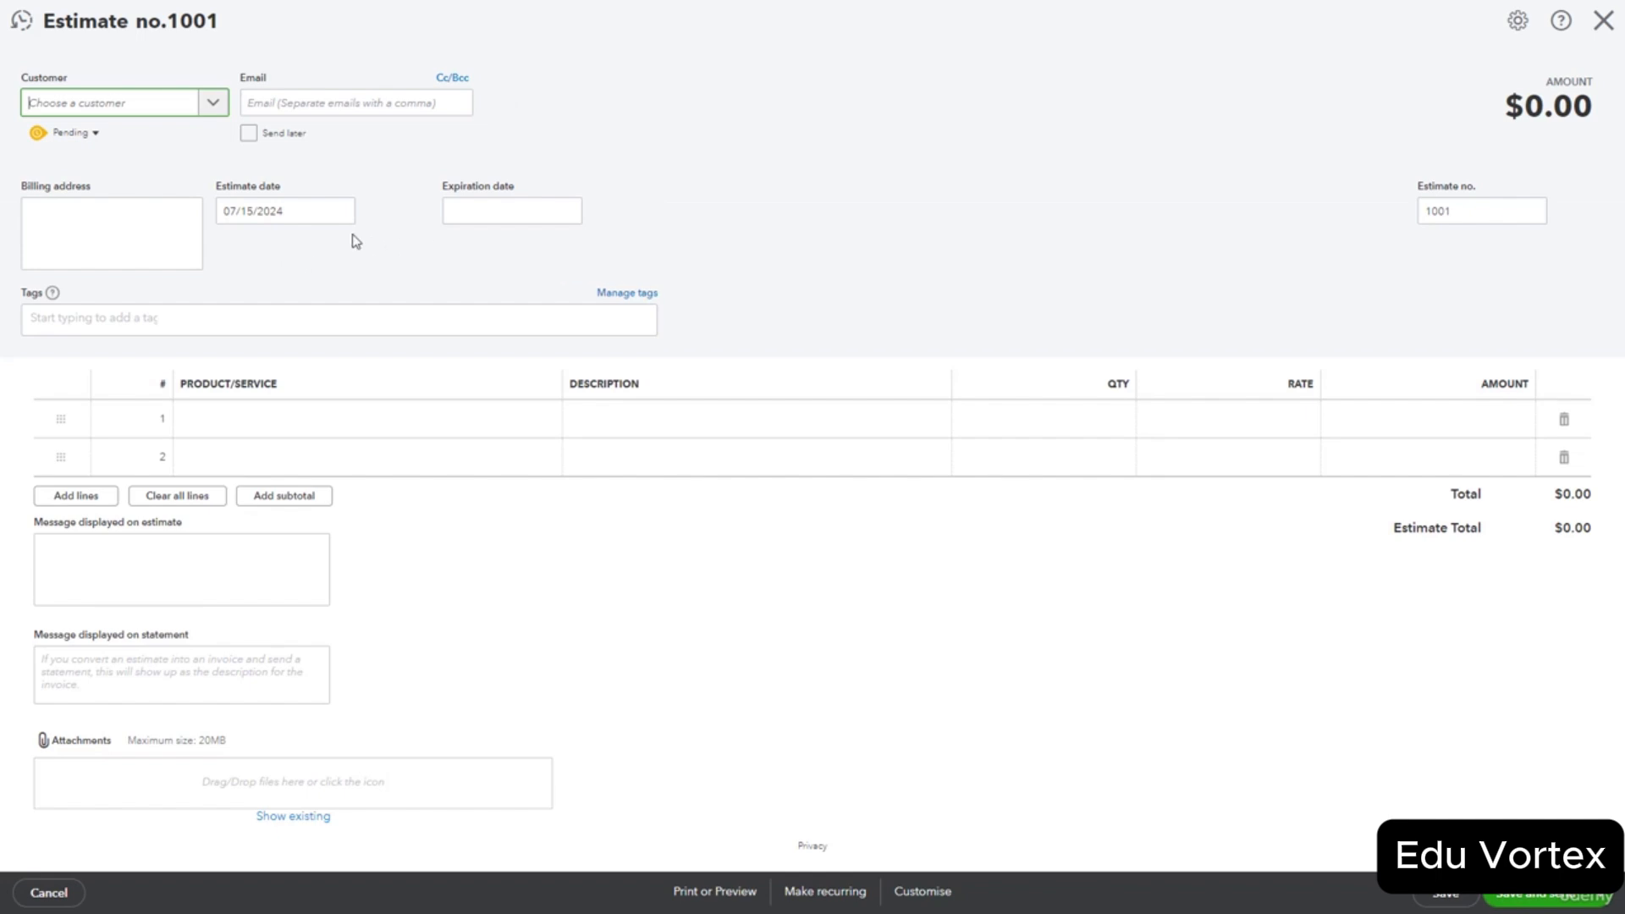
Open and close the estimate's Customer dropdown without choosing a customer.
{"action": "left_click", "coordinate": [218, 109]}
{"action": "left_click", "coordinate": [214, 110]}
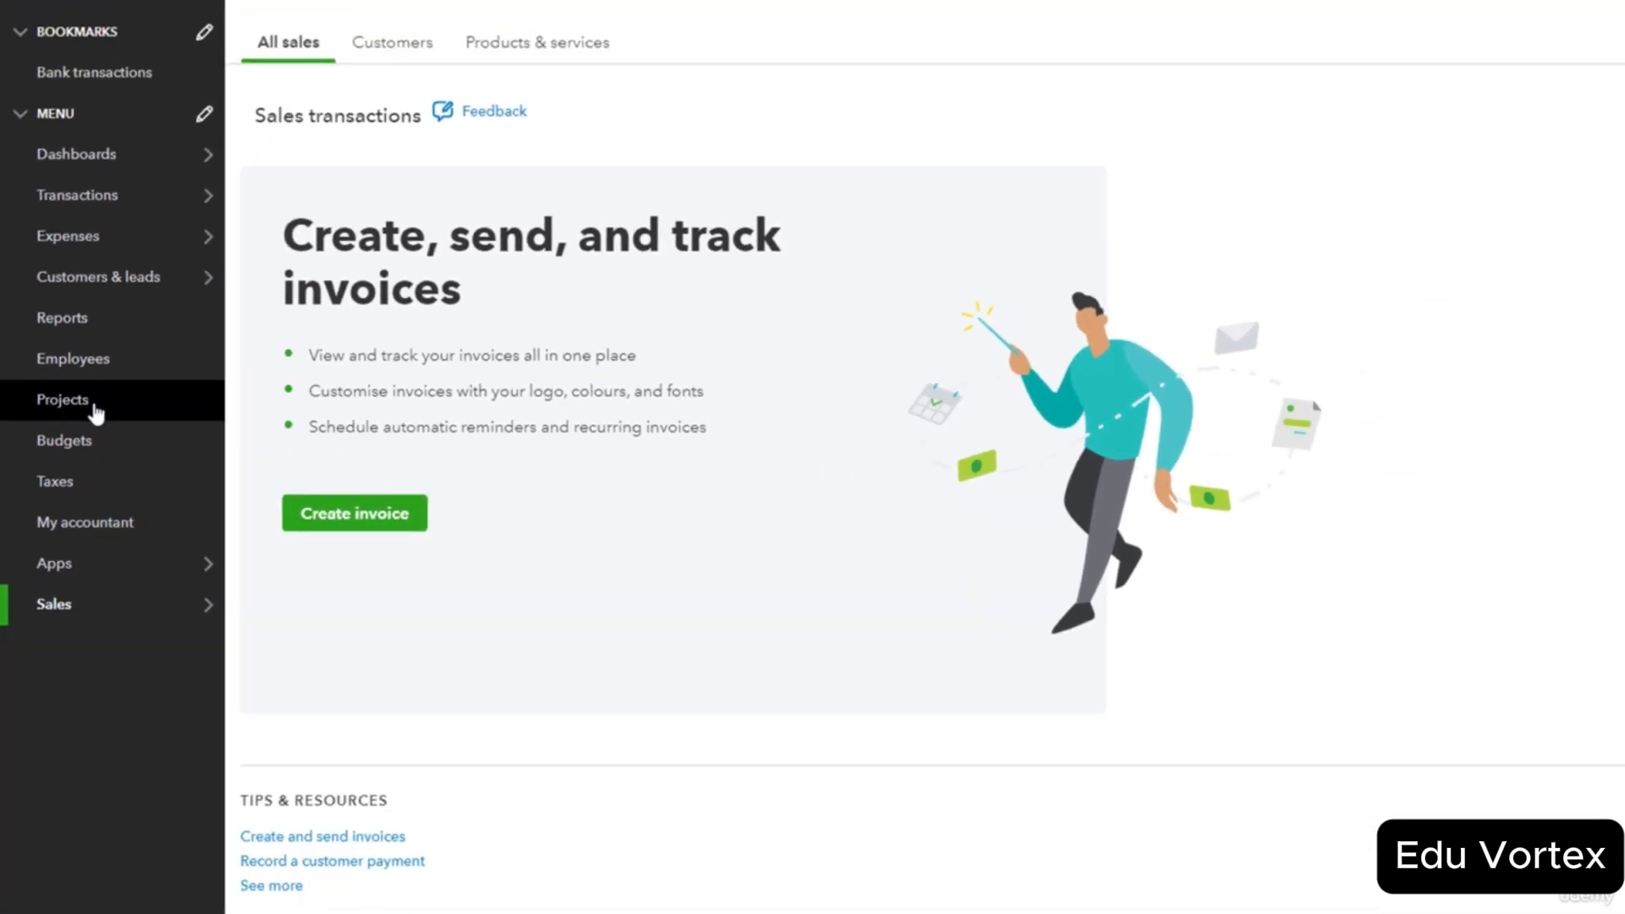
On Projects, start a new project, check the Customer and Email fields, then close without saving.
{"action": "left_click", "coordinate": [92, 414]}
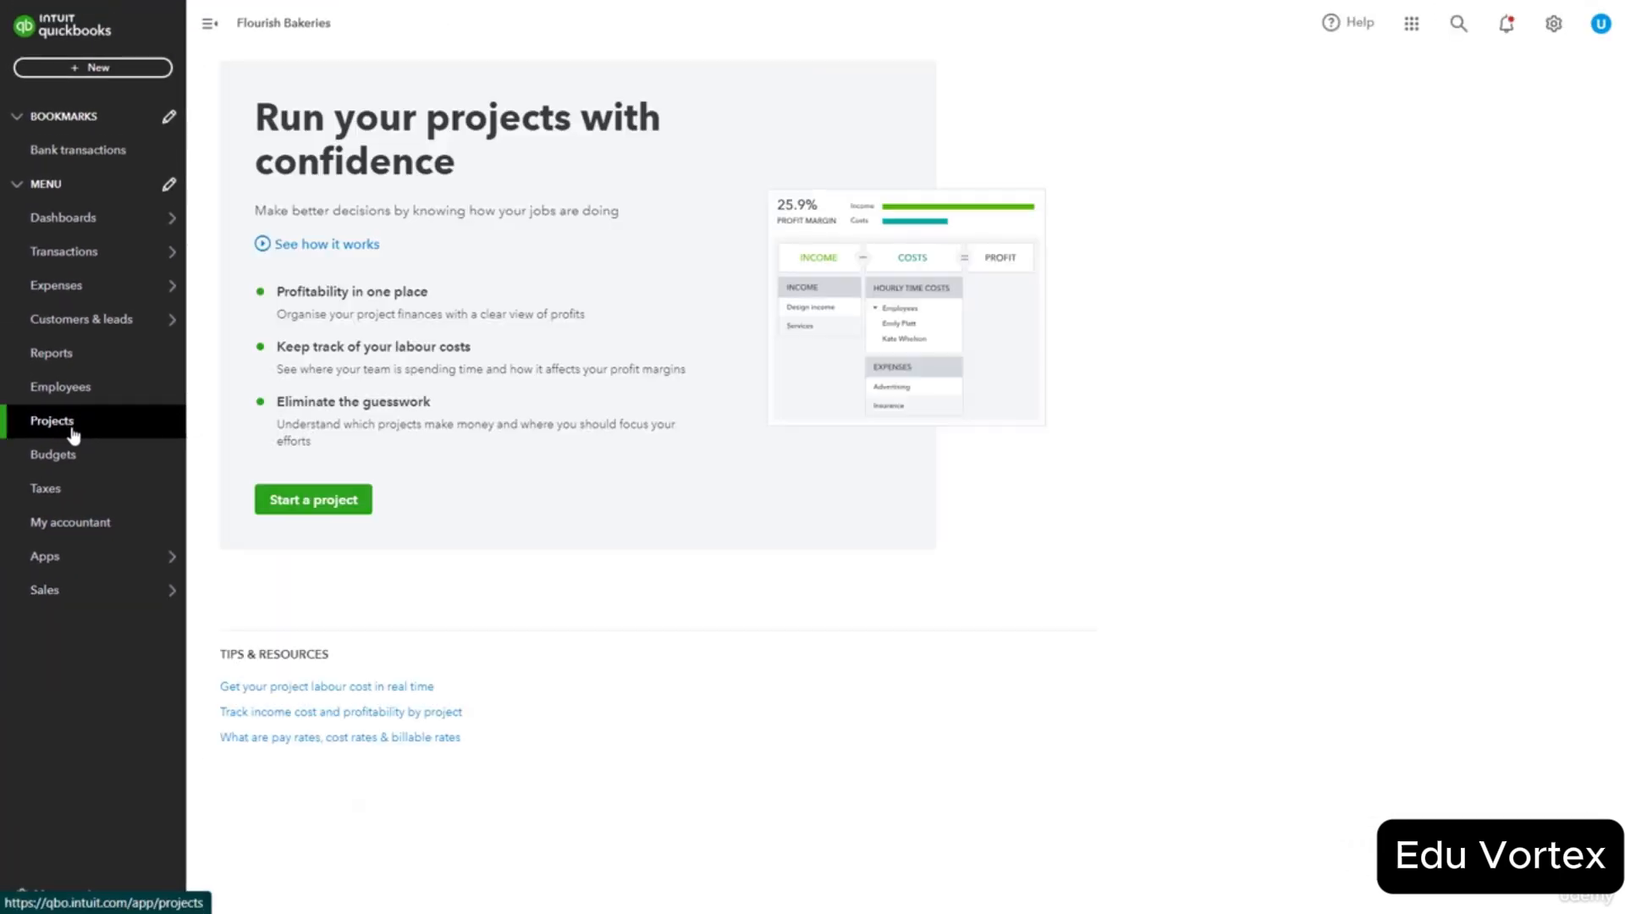
{"action": "left_click", "coordinate": [292, 504]}
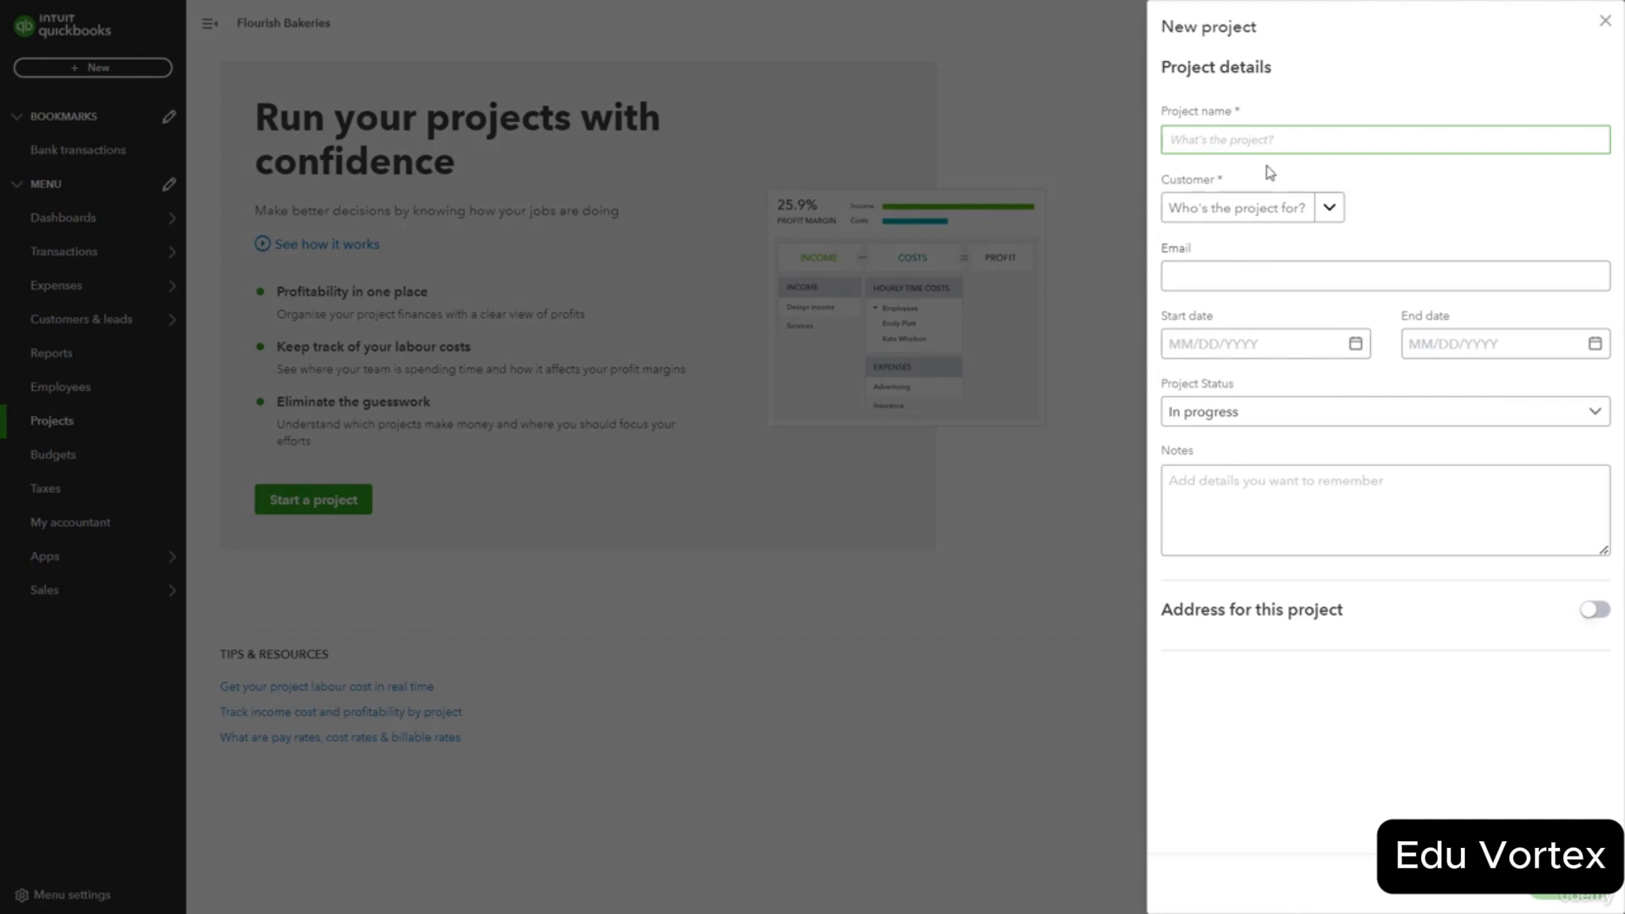
{"action": "left_click", "coordinate": [1331, 208]}
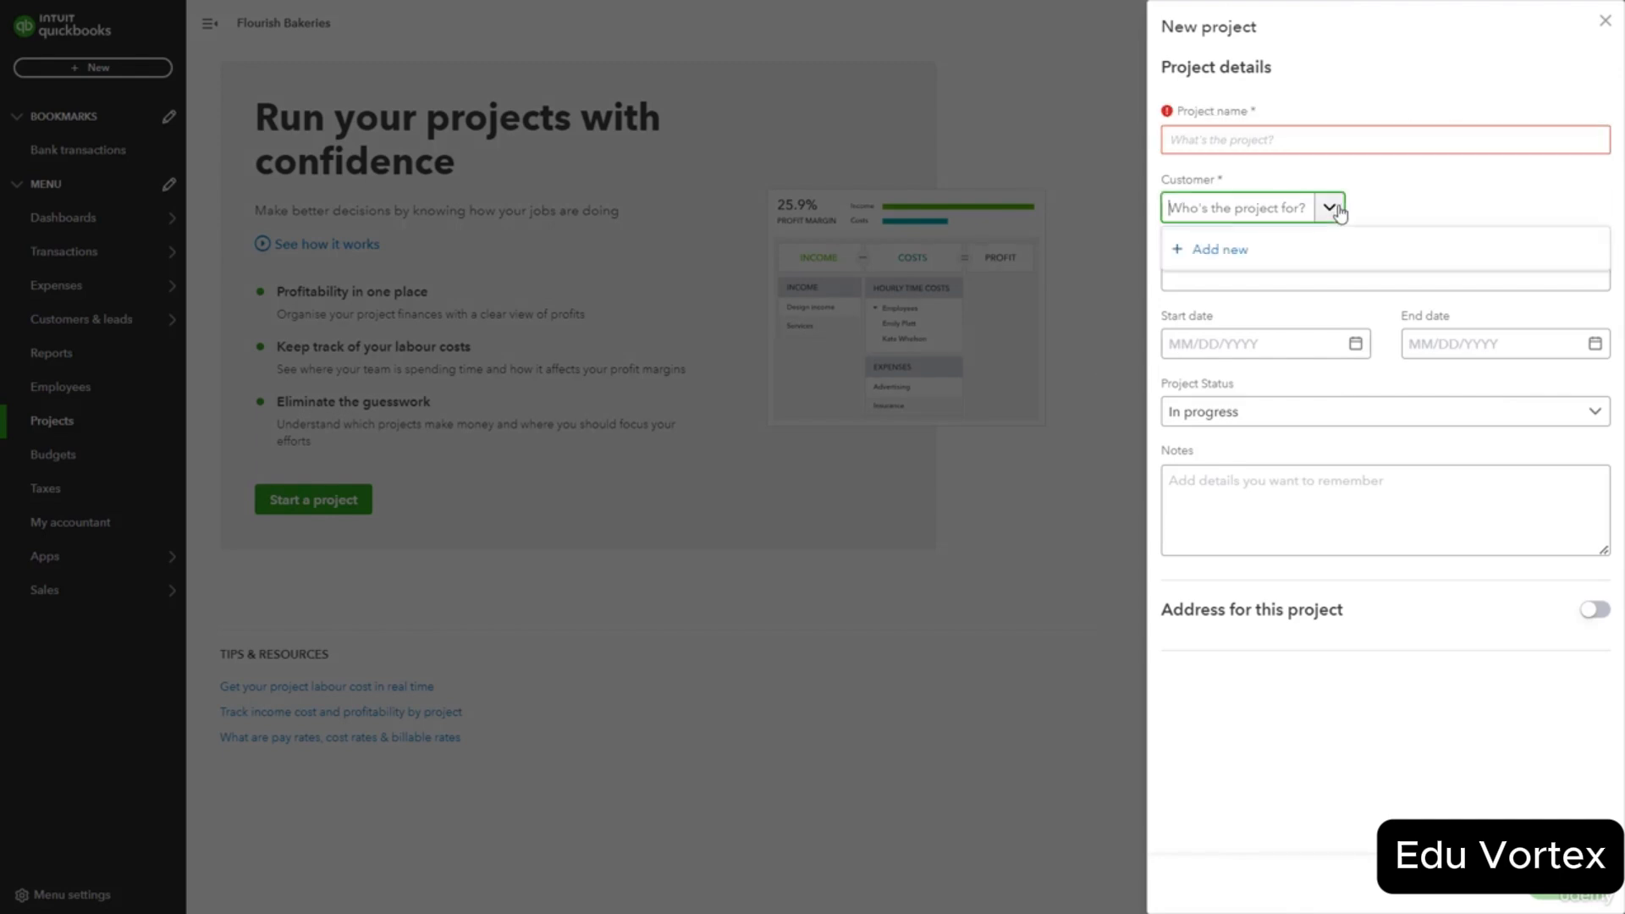
{"action": "left_click", "coordinate": [1331, 207]}
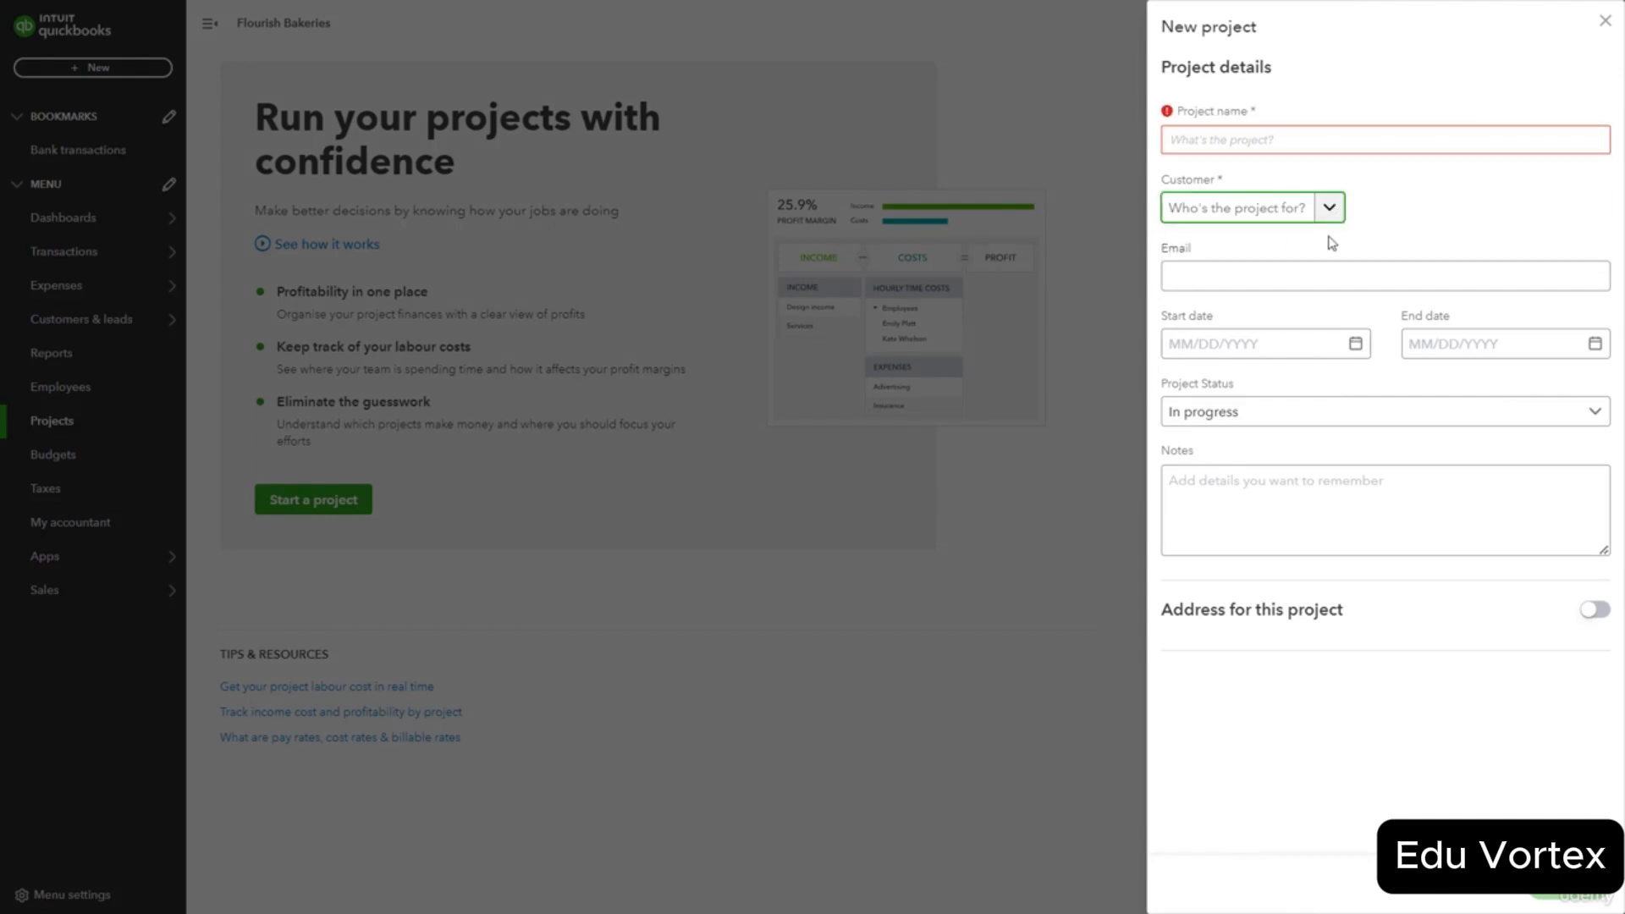
{"action": "left_click", "coordinate": [1304, 268]}
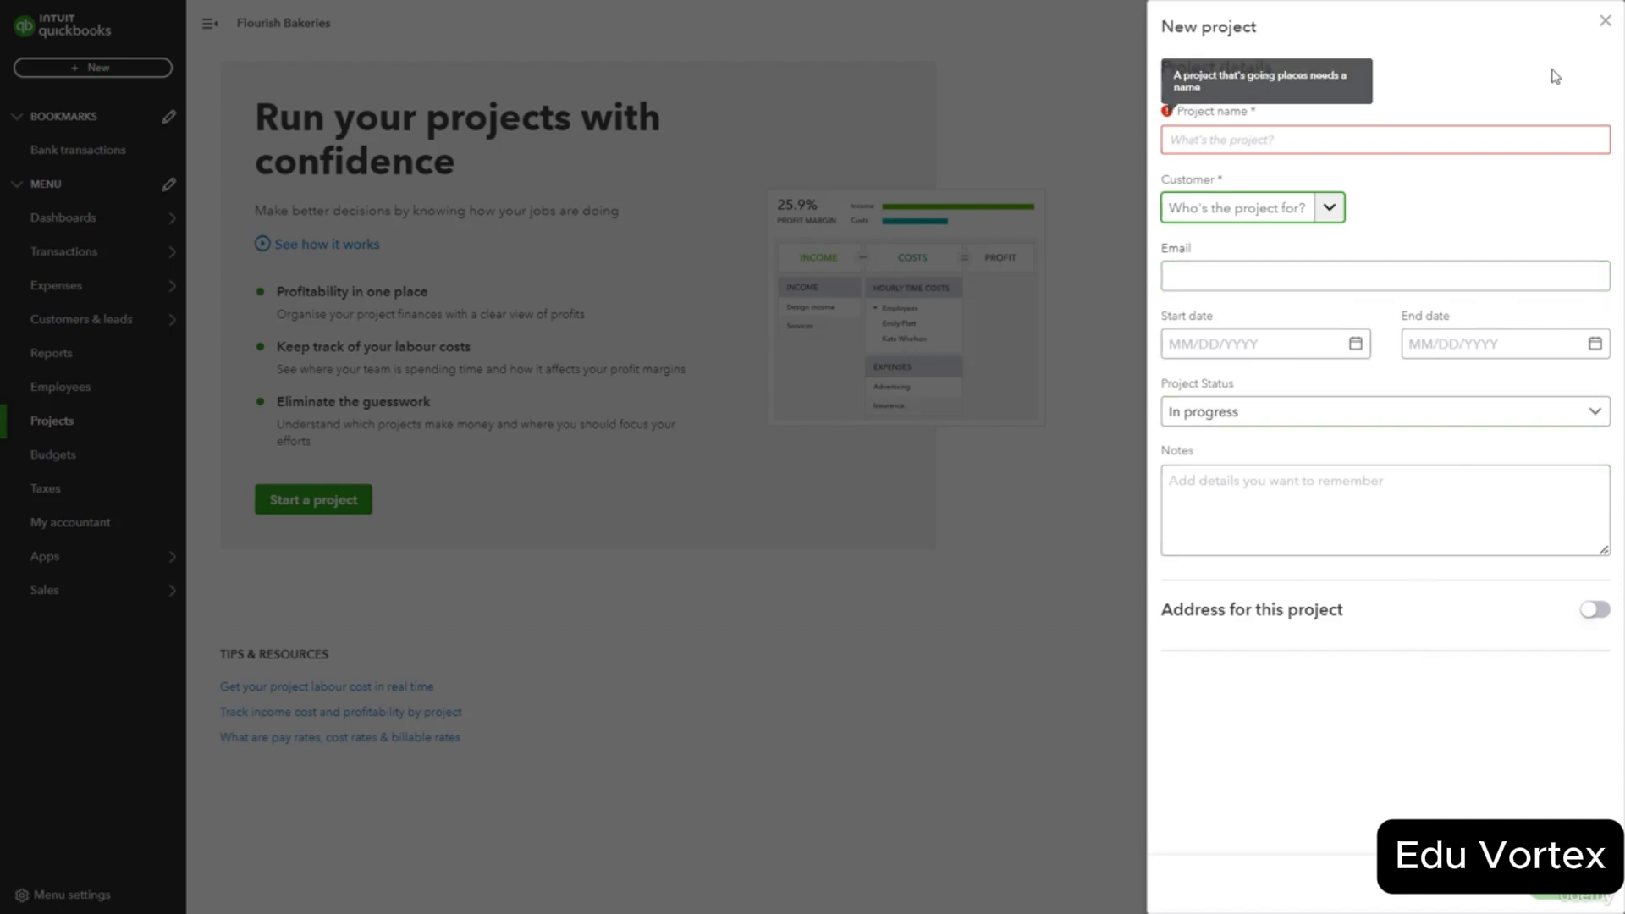
{"action": "left_click", "coordinate": [1605, 21]}
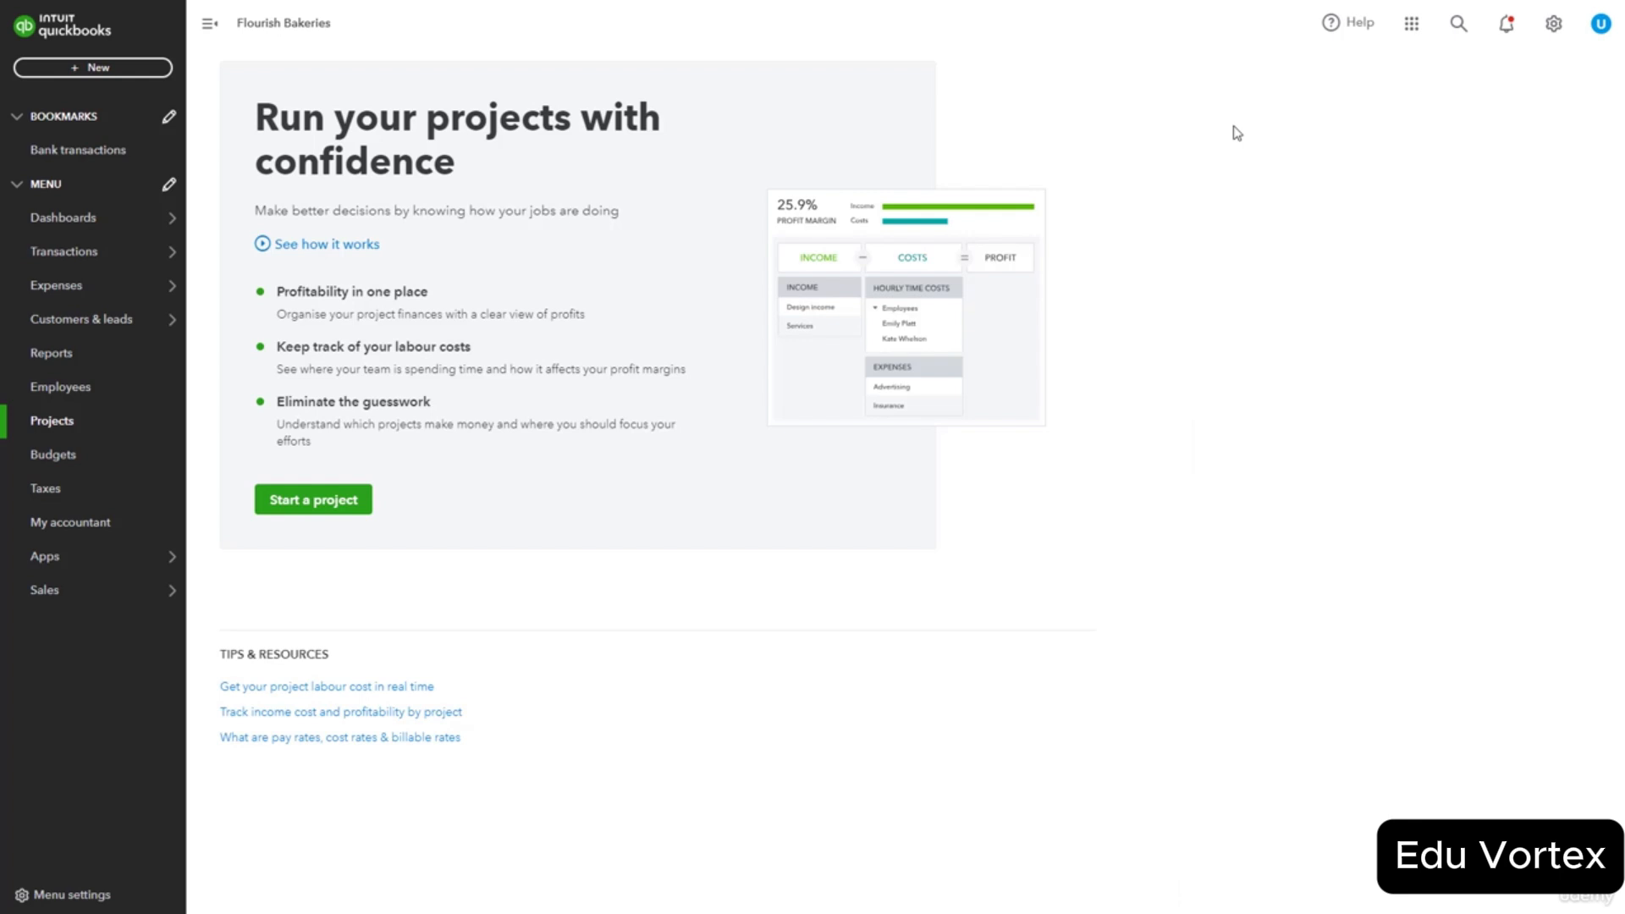
Scroll through the Find apps marketplace categories under Apps and focus the app search box.
{"action": "left_click", "coordinate": [65, 564]}
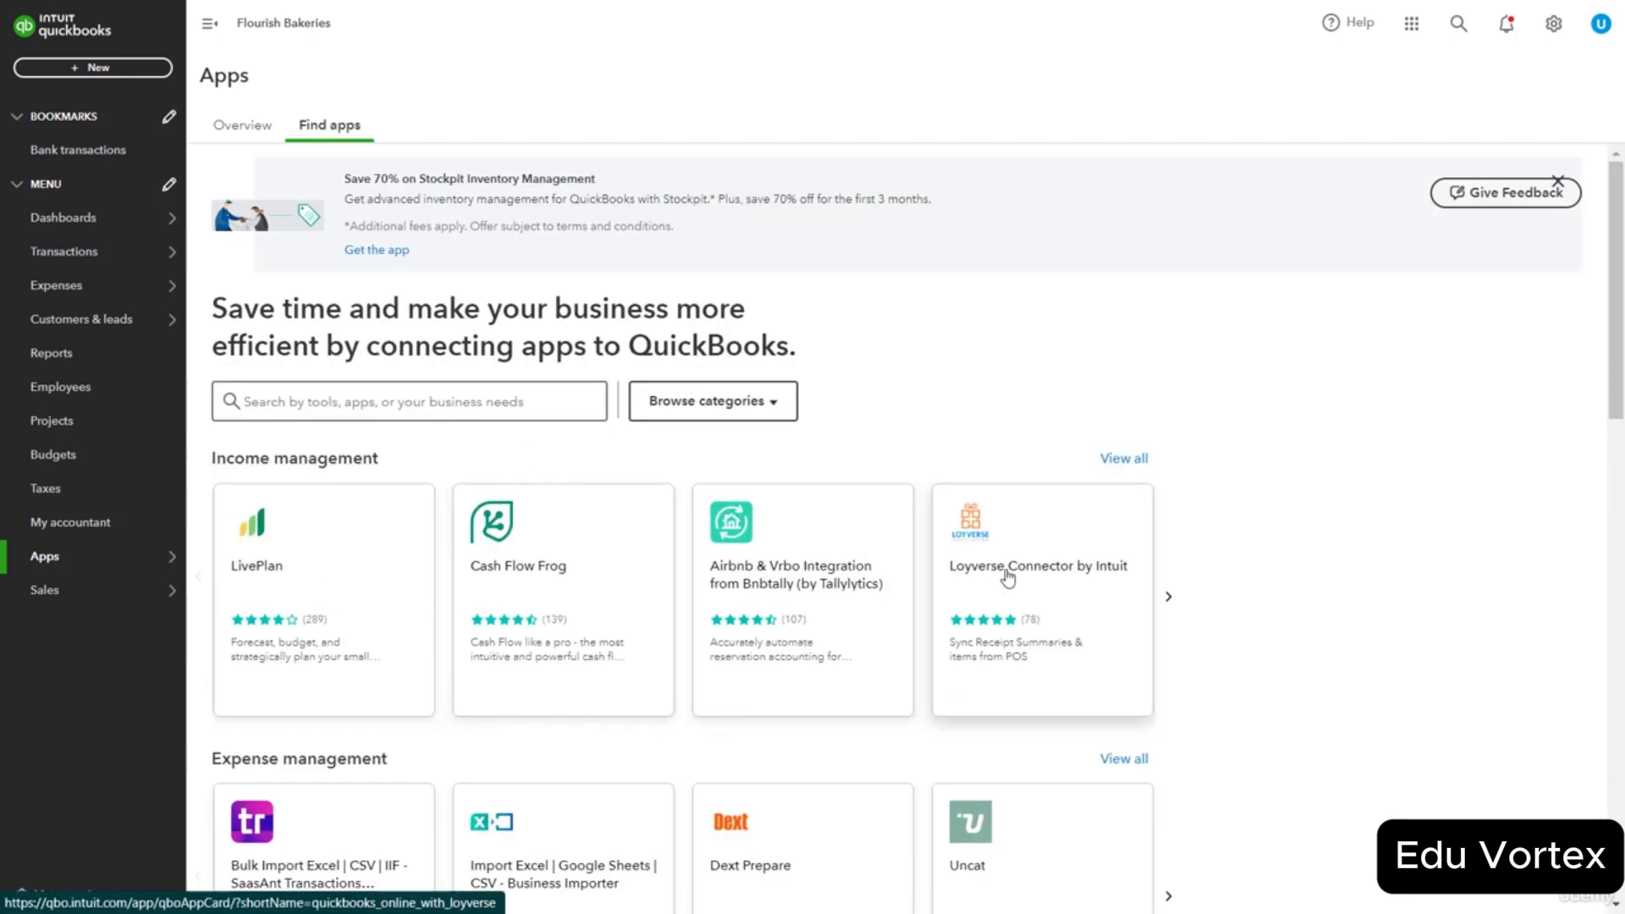
{"action": "scroll", "coordinate": [1007, 578], "scroll_direction": "down", "scroll_amount": 8}
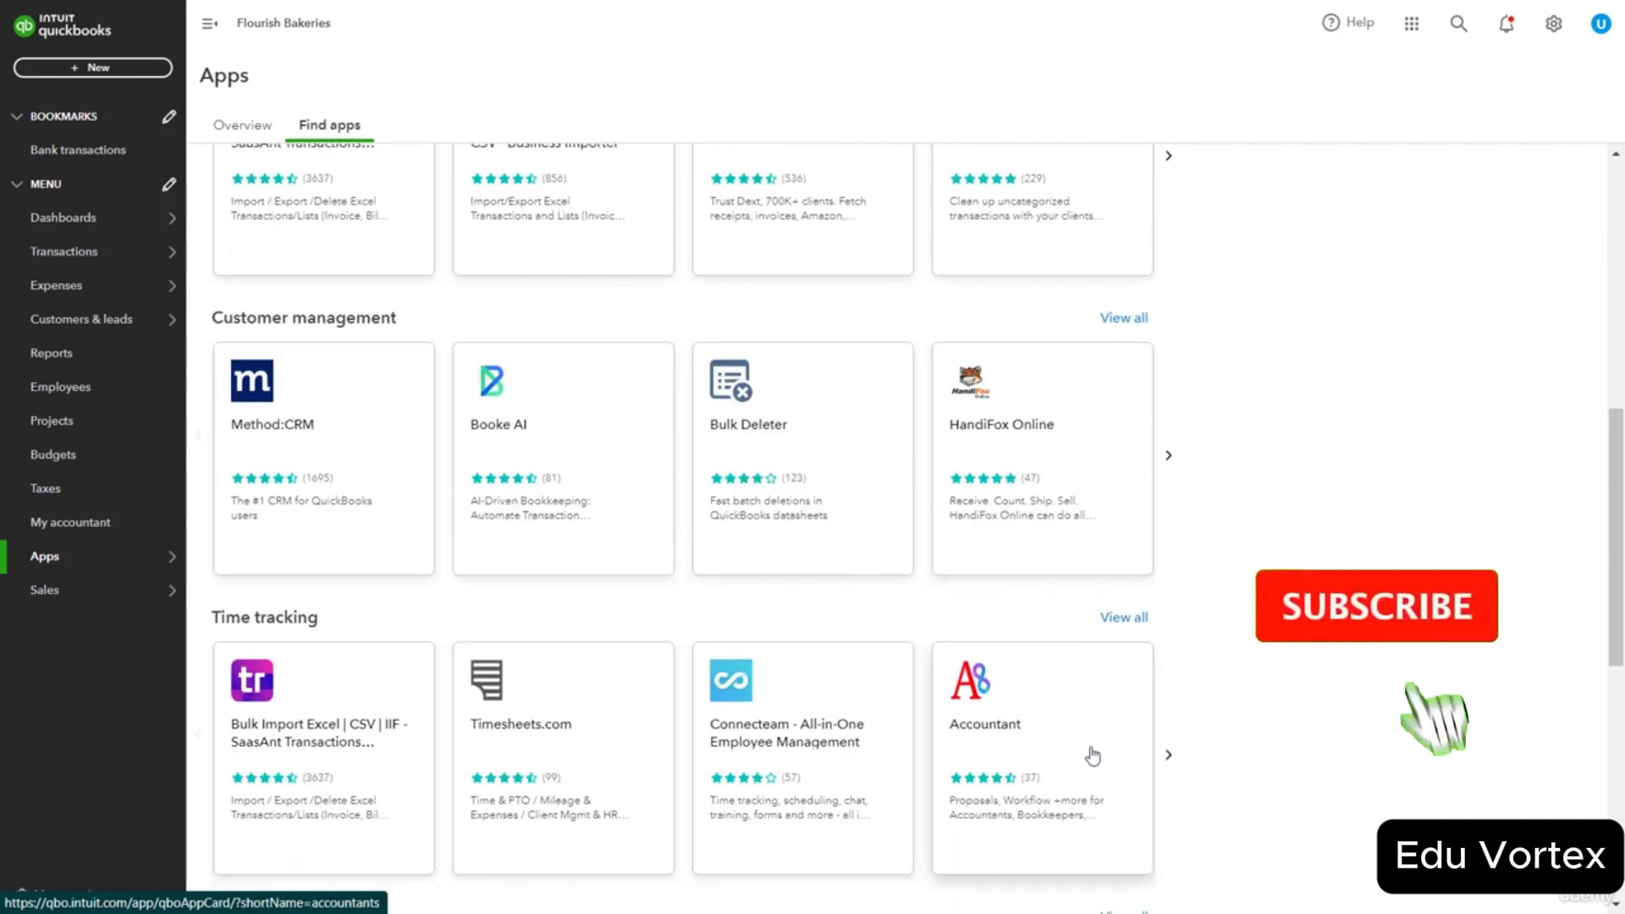
{"action": "scroll", "coordinate": [404, 477], "scroll_direction": "up", "scroll_amount": 2}
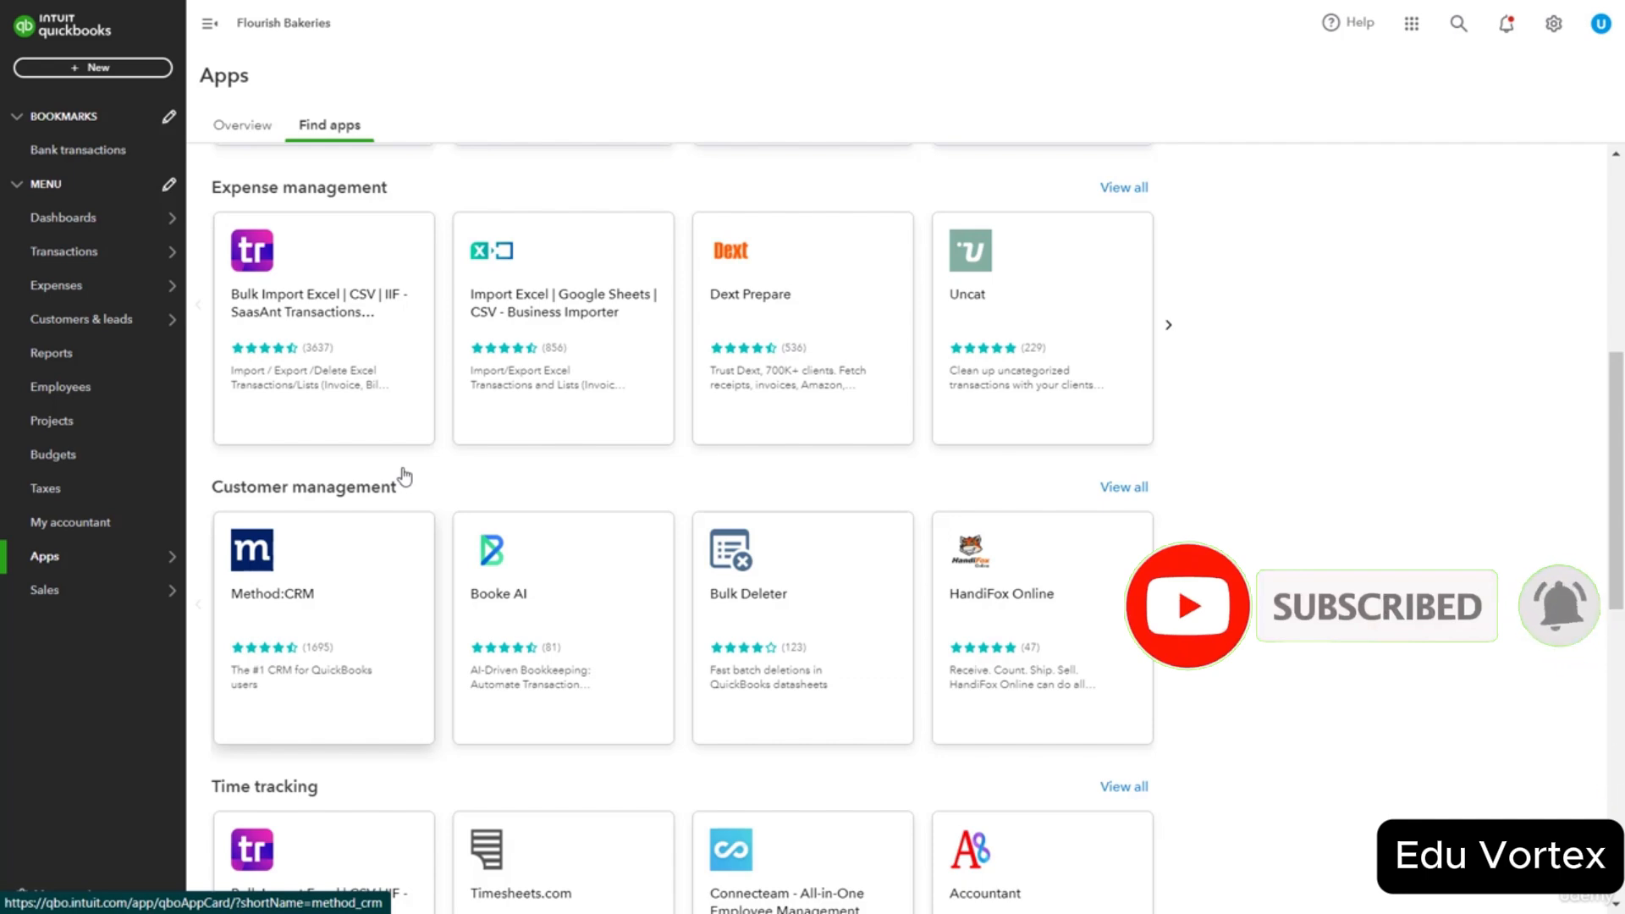
{"action": "scroll", "coordinate": [406, 472], "scroll_direction": "up", "scroll_amount": 5}
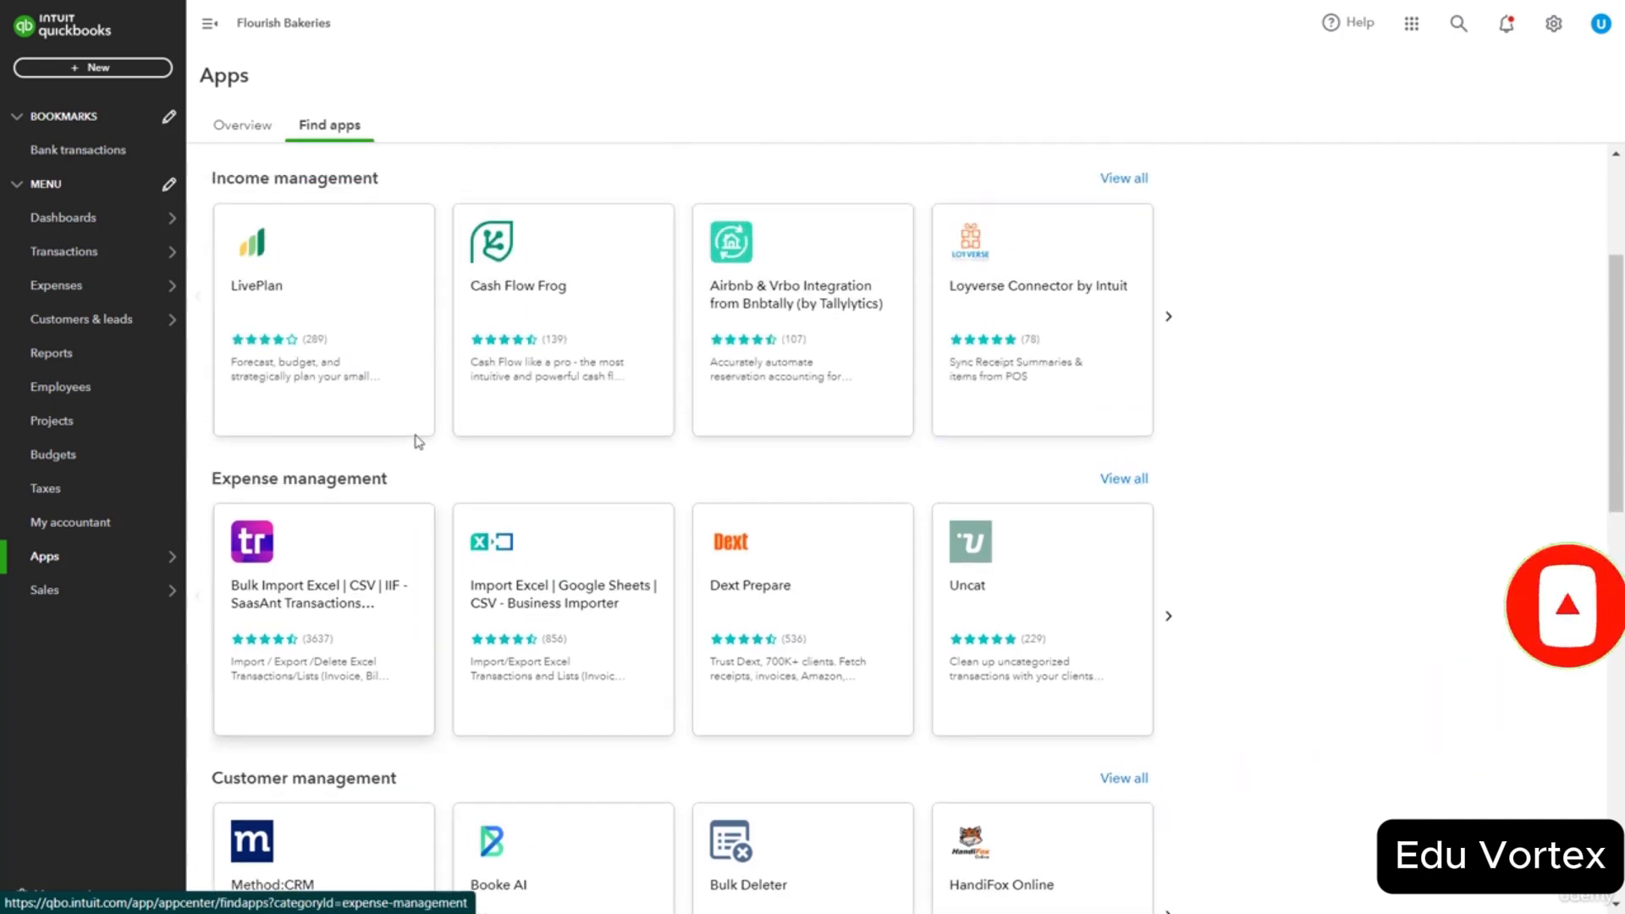
{"action": "left_click", "coordinate": [356, 300]}
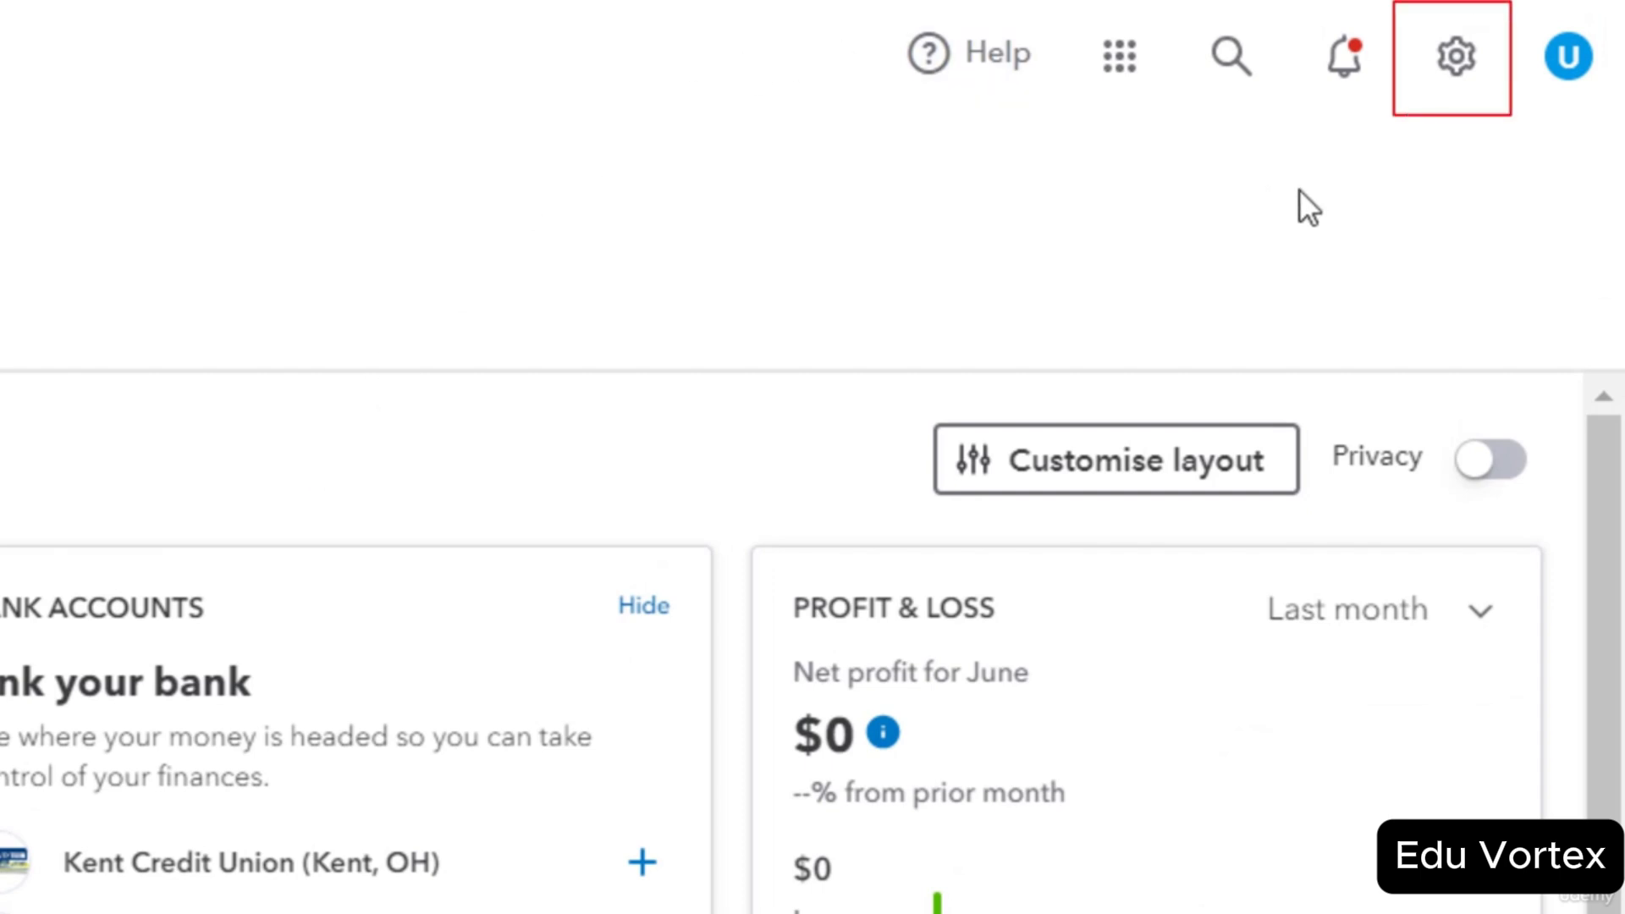
Dismiss the gear menu, then open the Account and Settings Company tab for Flourish Bakeries.
{"action": "left_click", "coordinate": [1454, 68]}
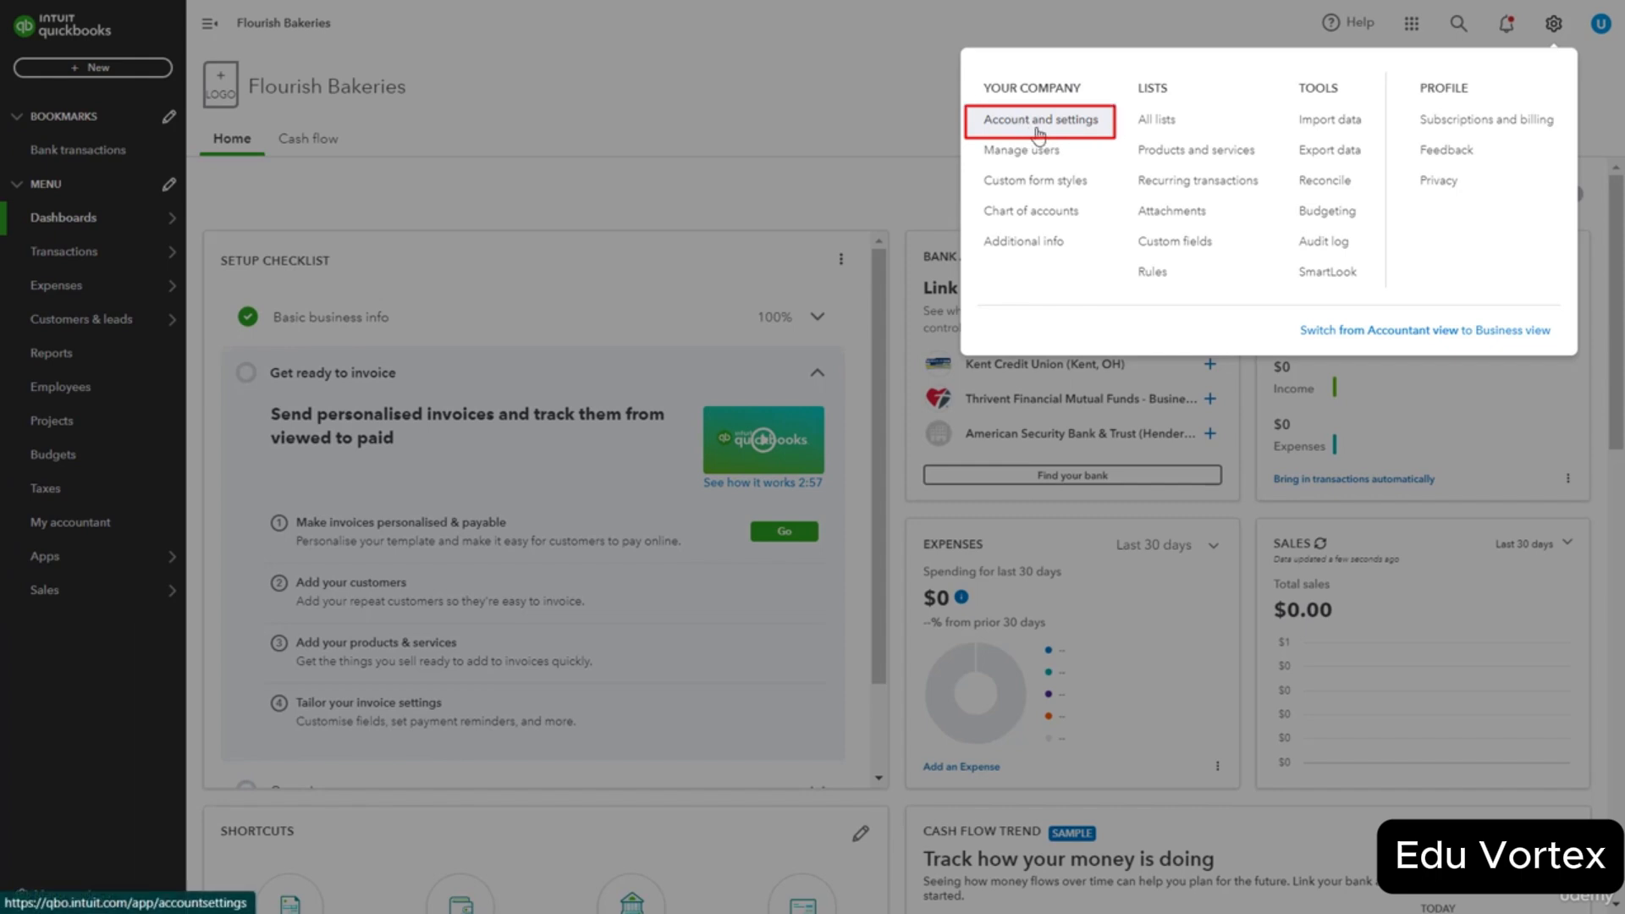
{"action": "left_click", "coordinate": [882, 127]}
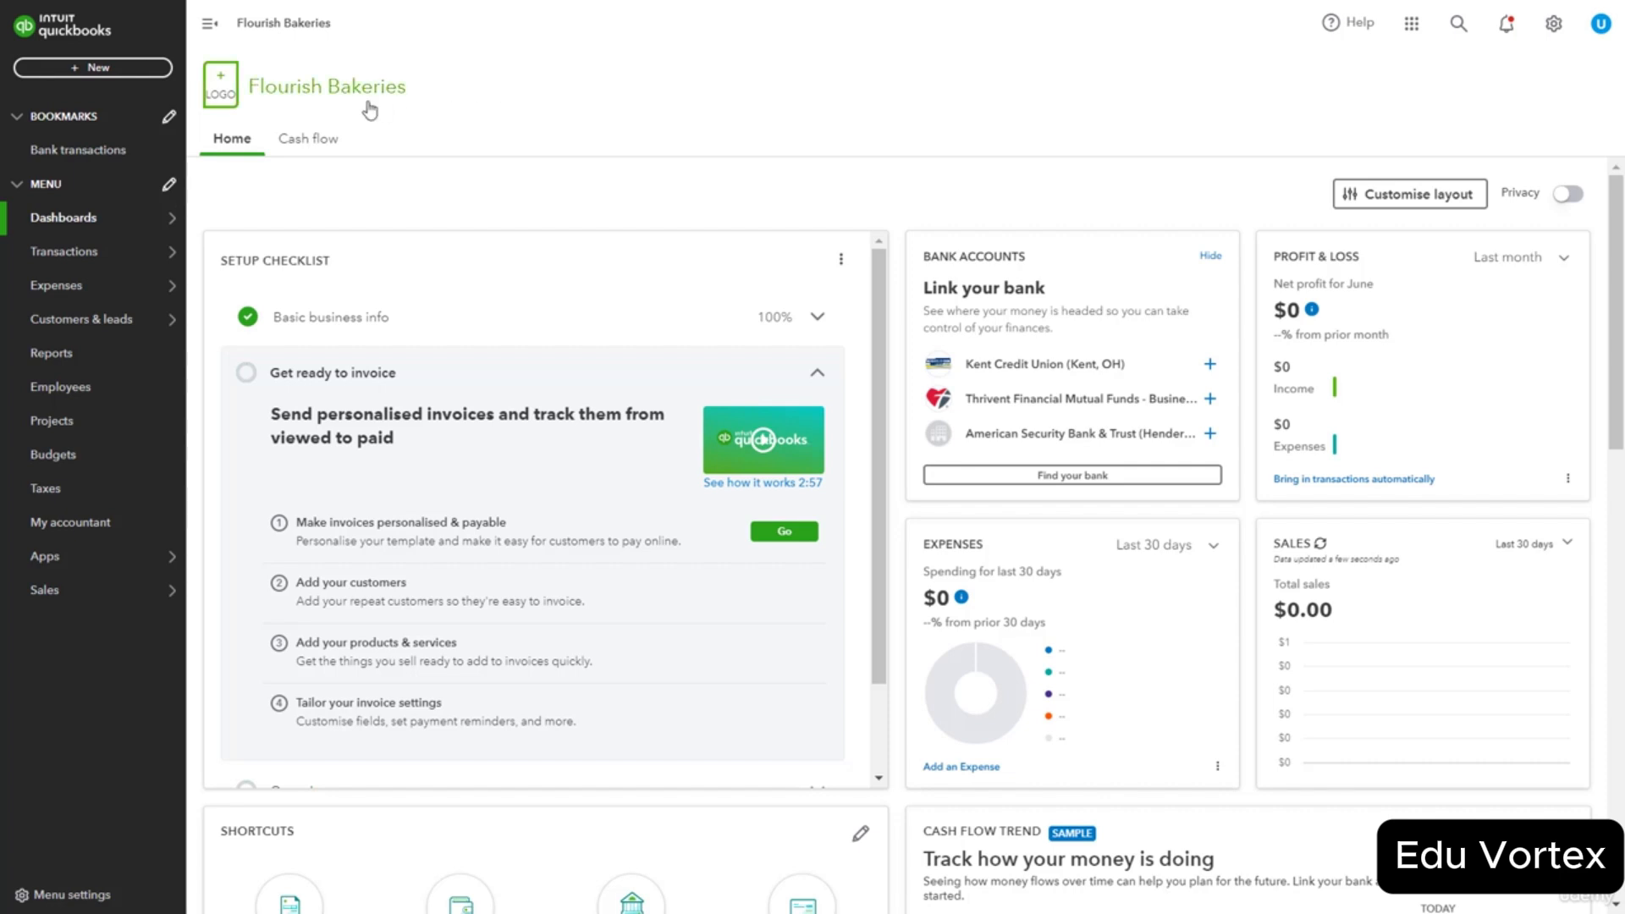
{"action": "left_click", "coordinate": [312, 97]}
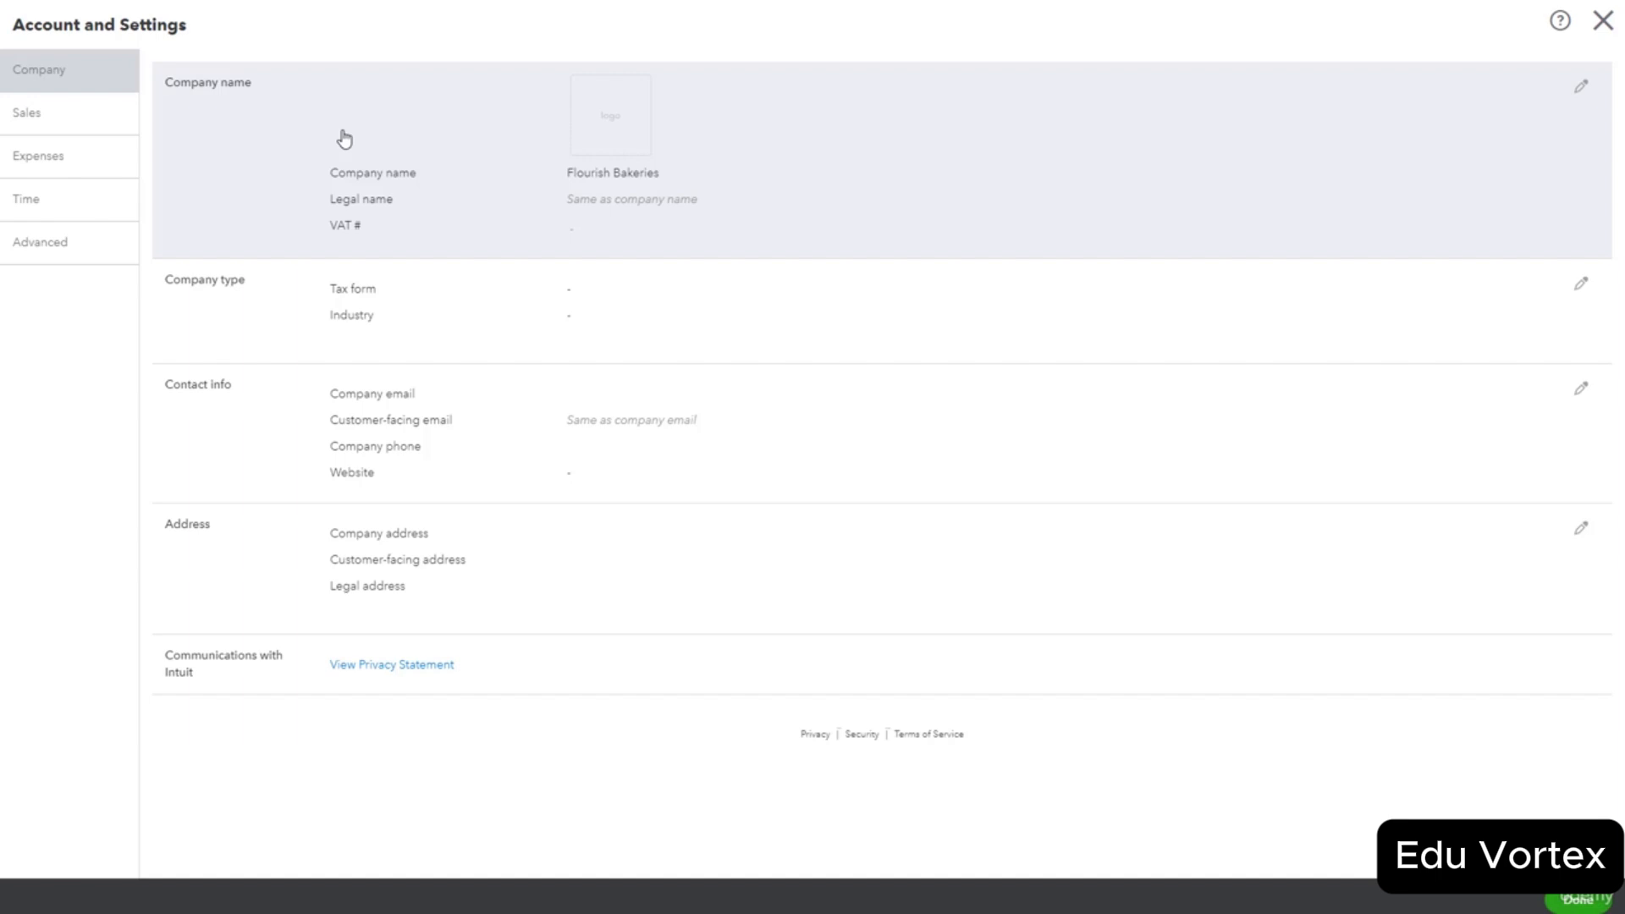
Open the Company name, Company type and Contact info sections for review without changing anything.
{"action": "left_click", "coordinate": [345, 138]}
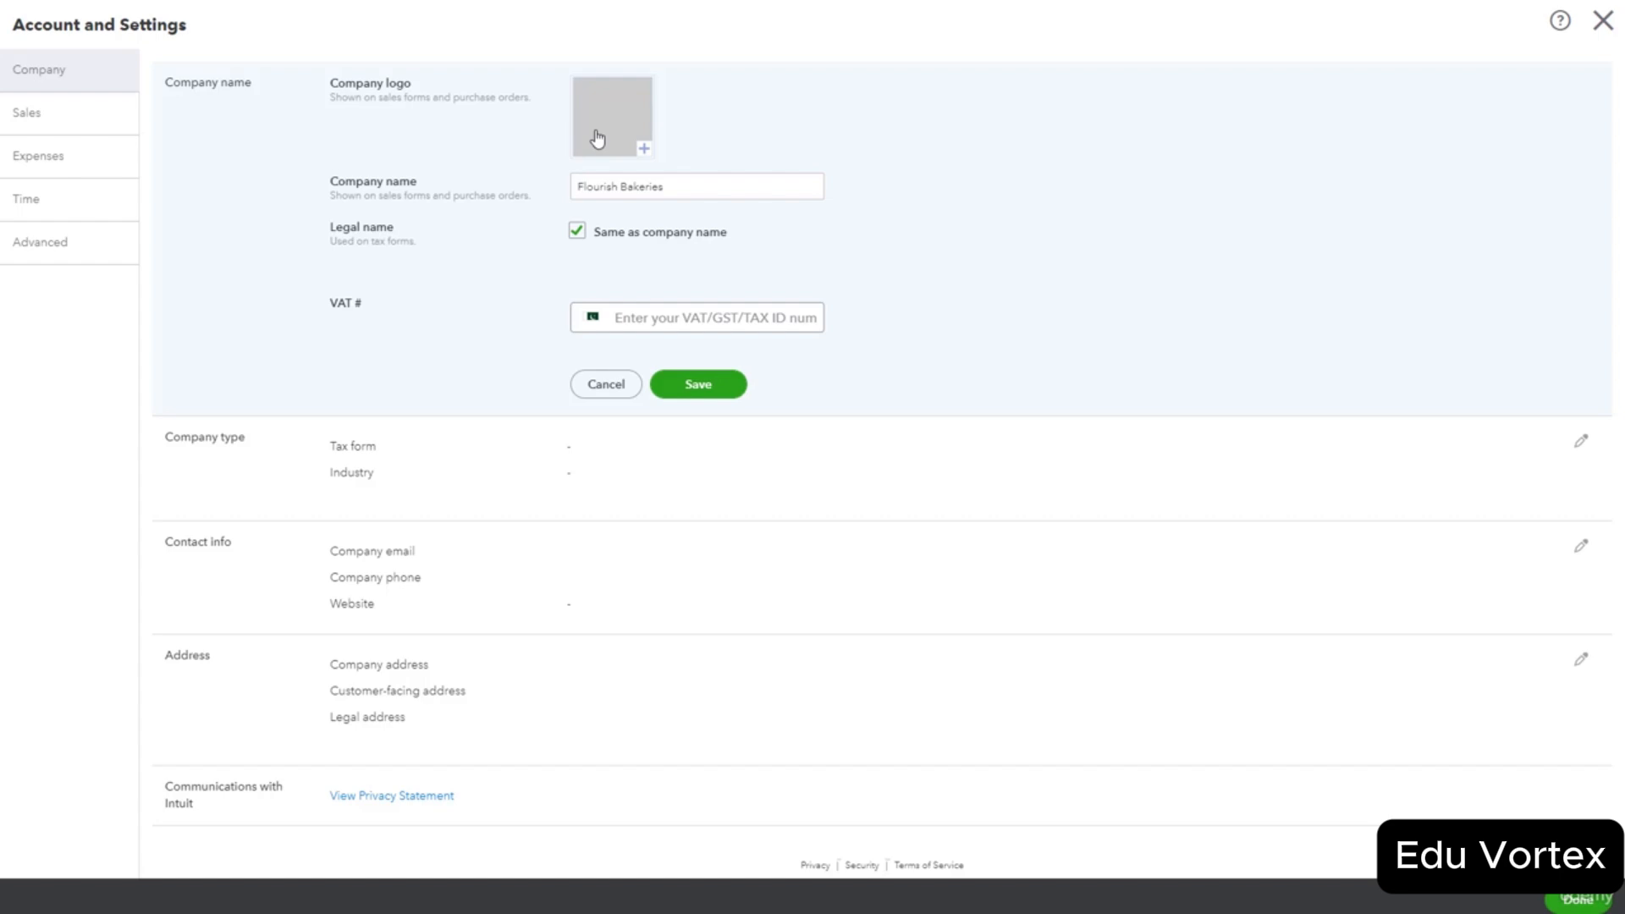
{"action": "left_click", "coordinate": [280, 458]}
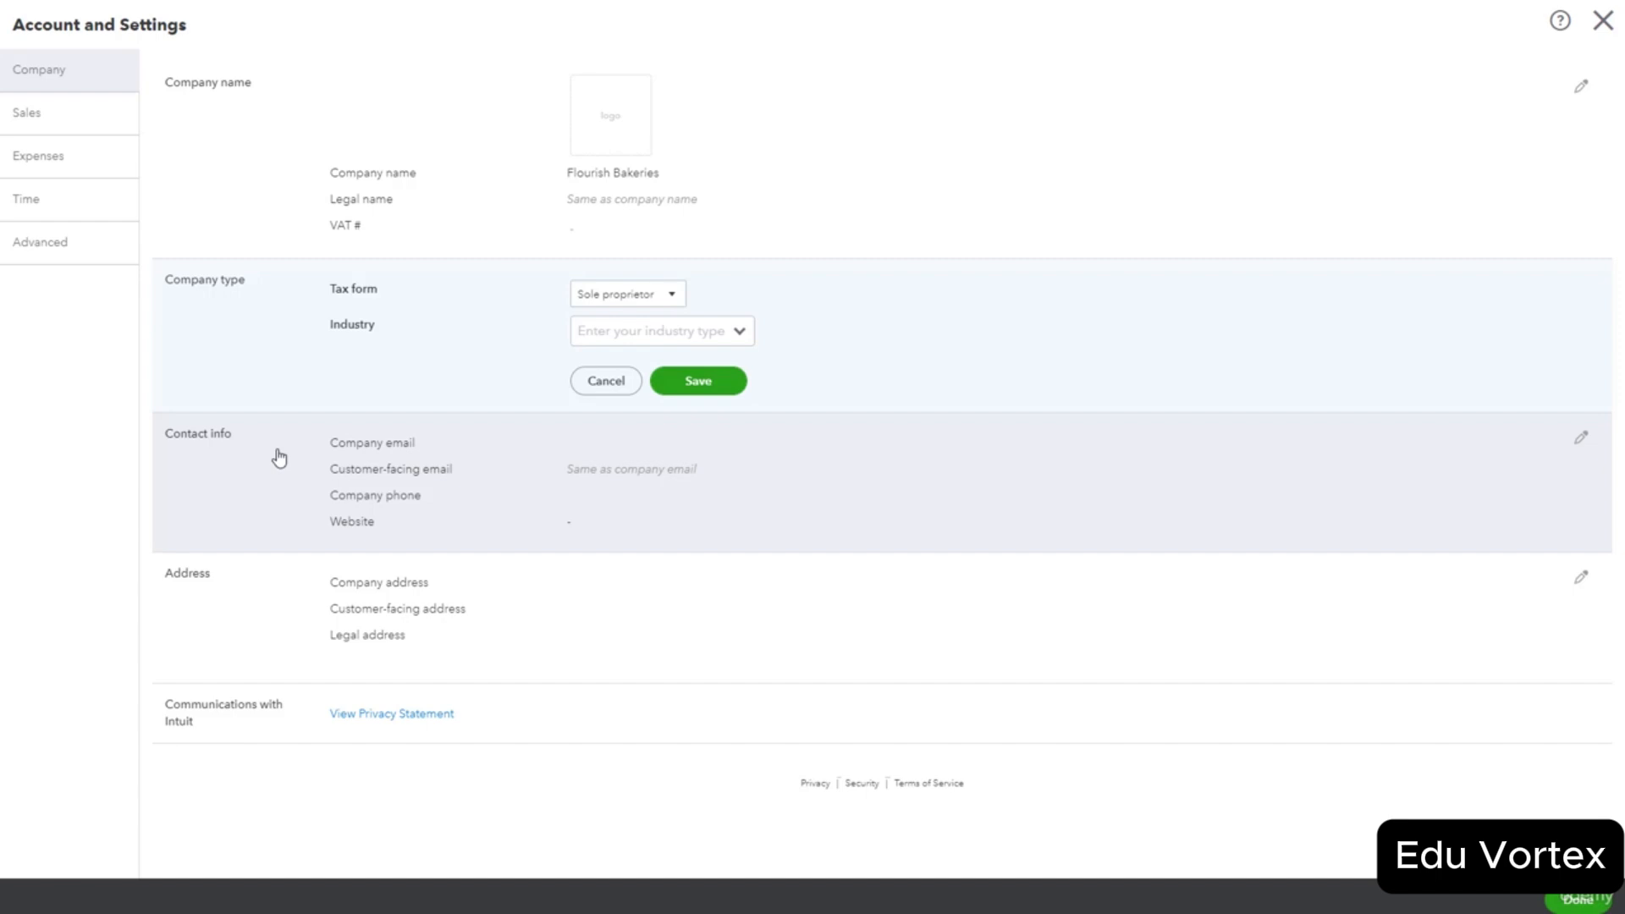
{"action": "left_click", "coordinate": [280, 458]}
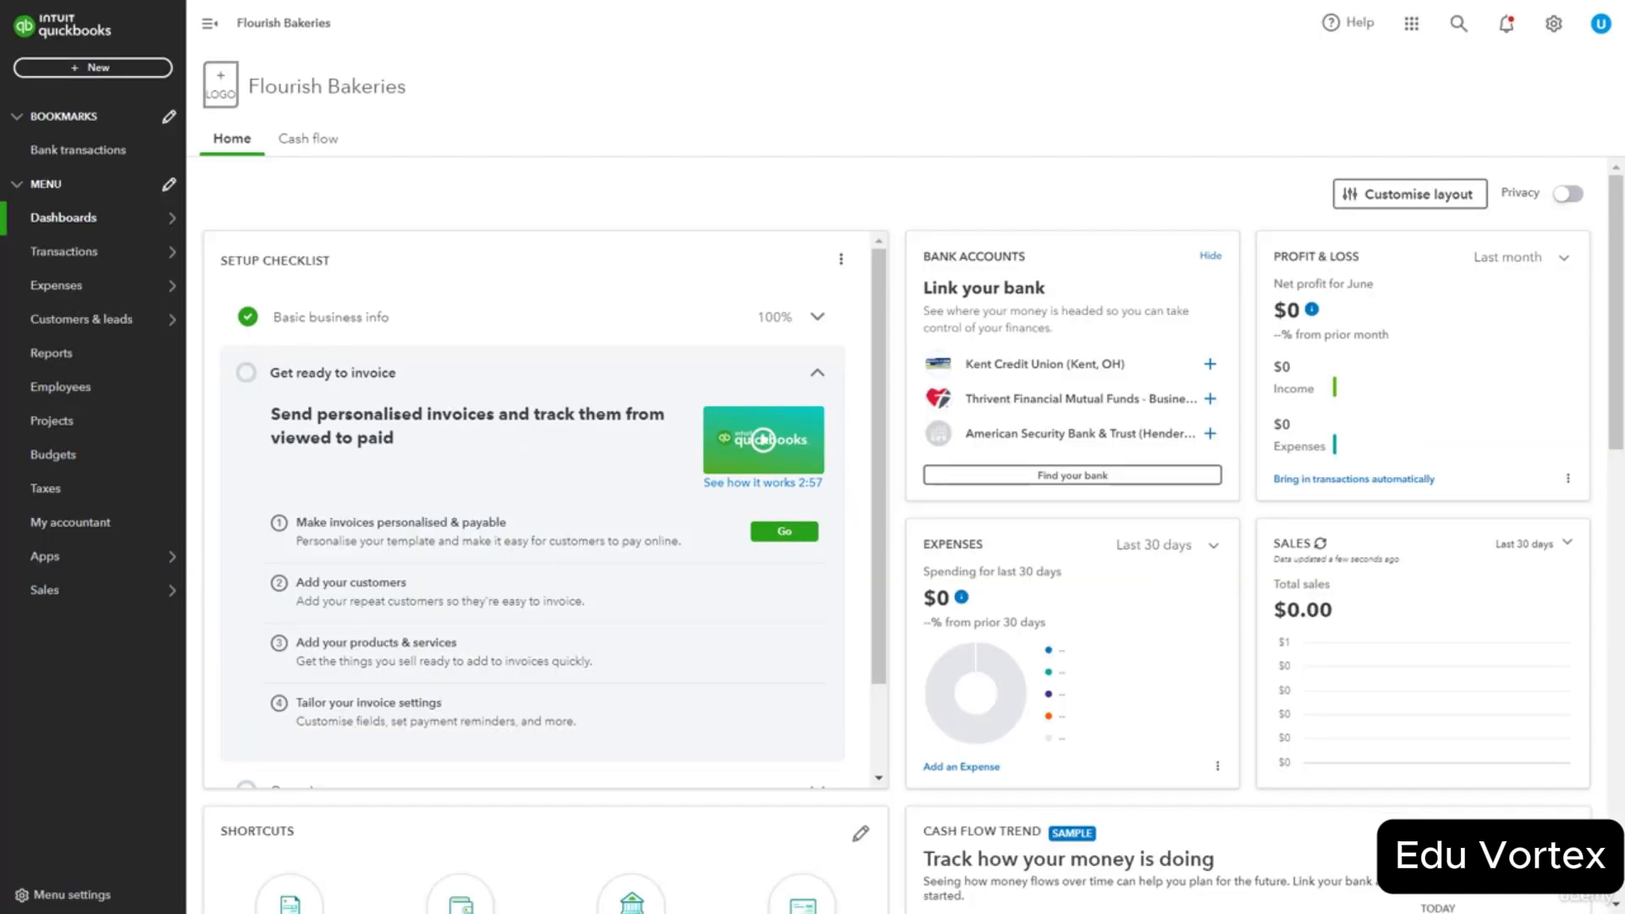
Check the Subscriptions and billing page, which lists QuickBooks Plus at $3.80/mo.
{"action": "left_click", "coordinate": [1556, 35]}
{"action": "left_click", "coordinate": [1510, 127]}
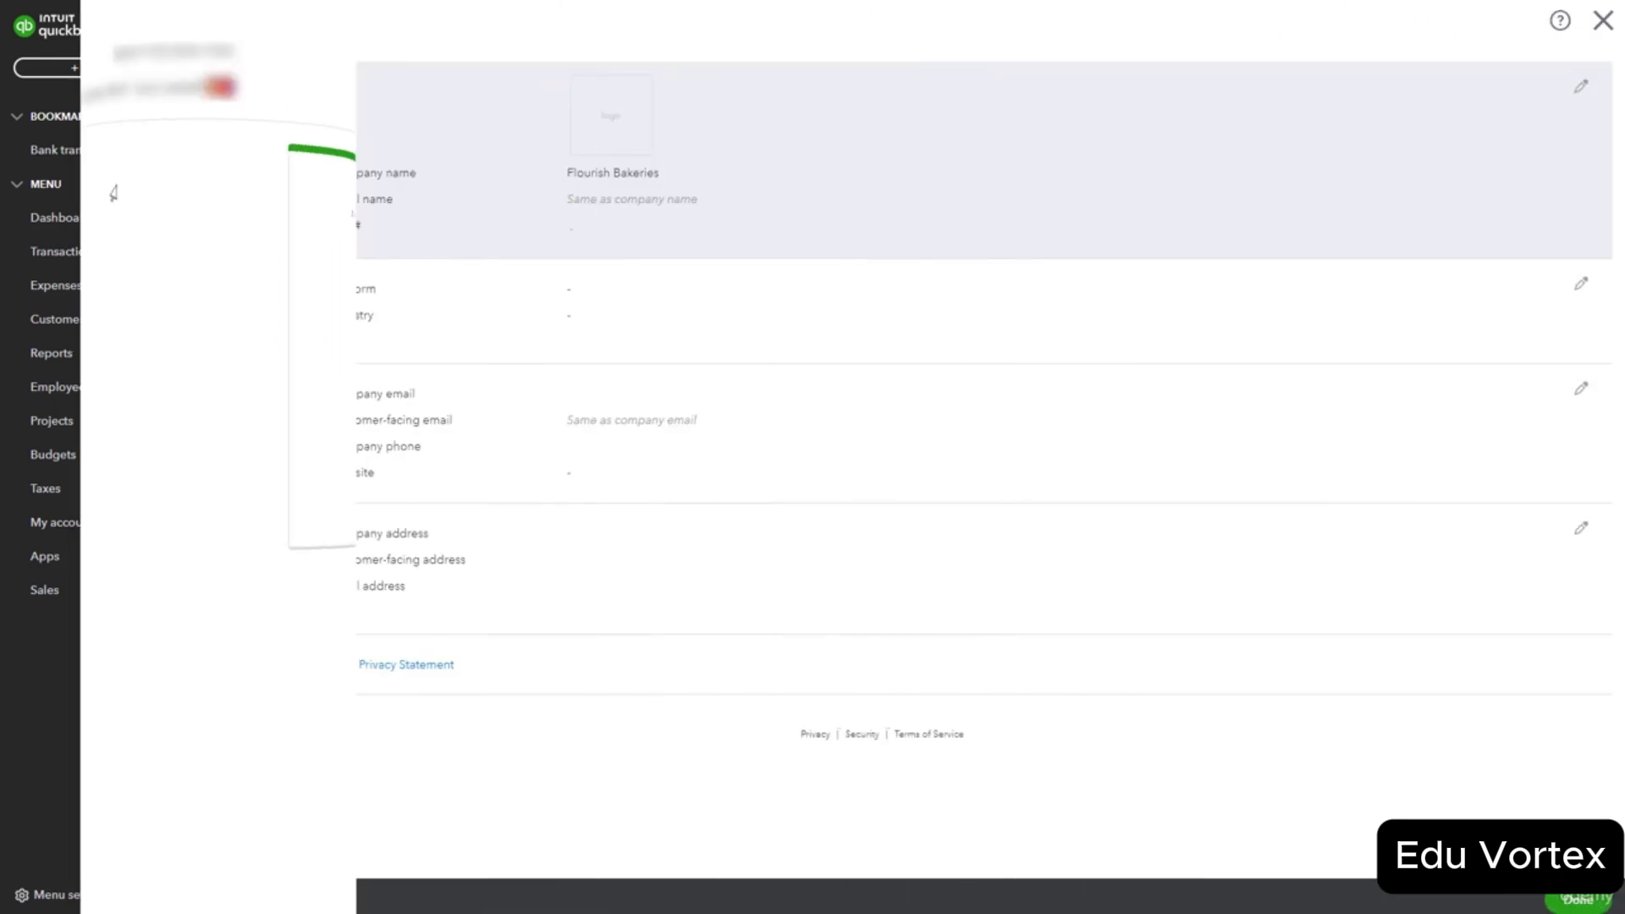
Browse the Sales settings, then view Expenses settings with purchase orders On and billable expenses Off.
{"action": "left_click", "coordinate": [74, 124]}
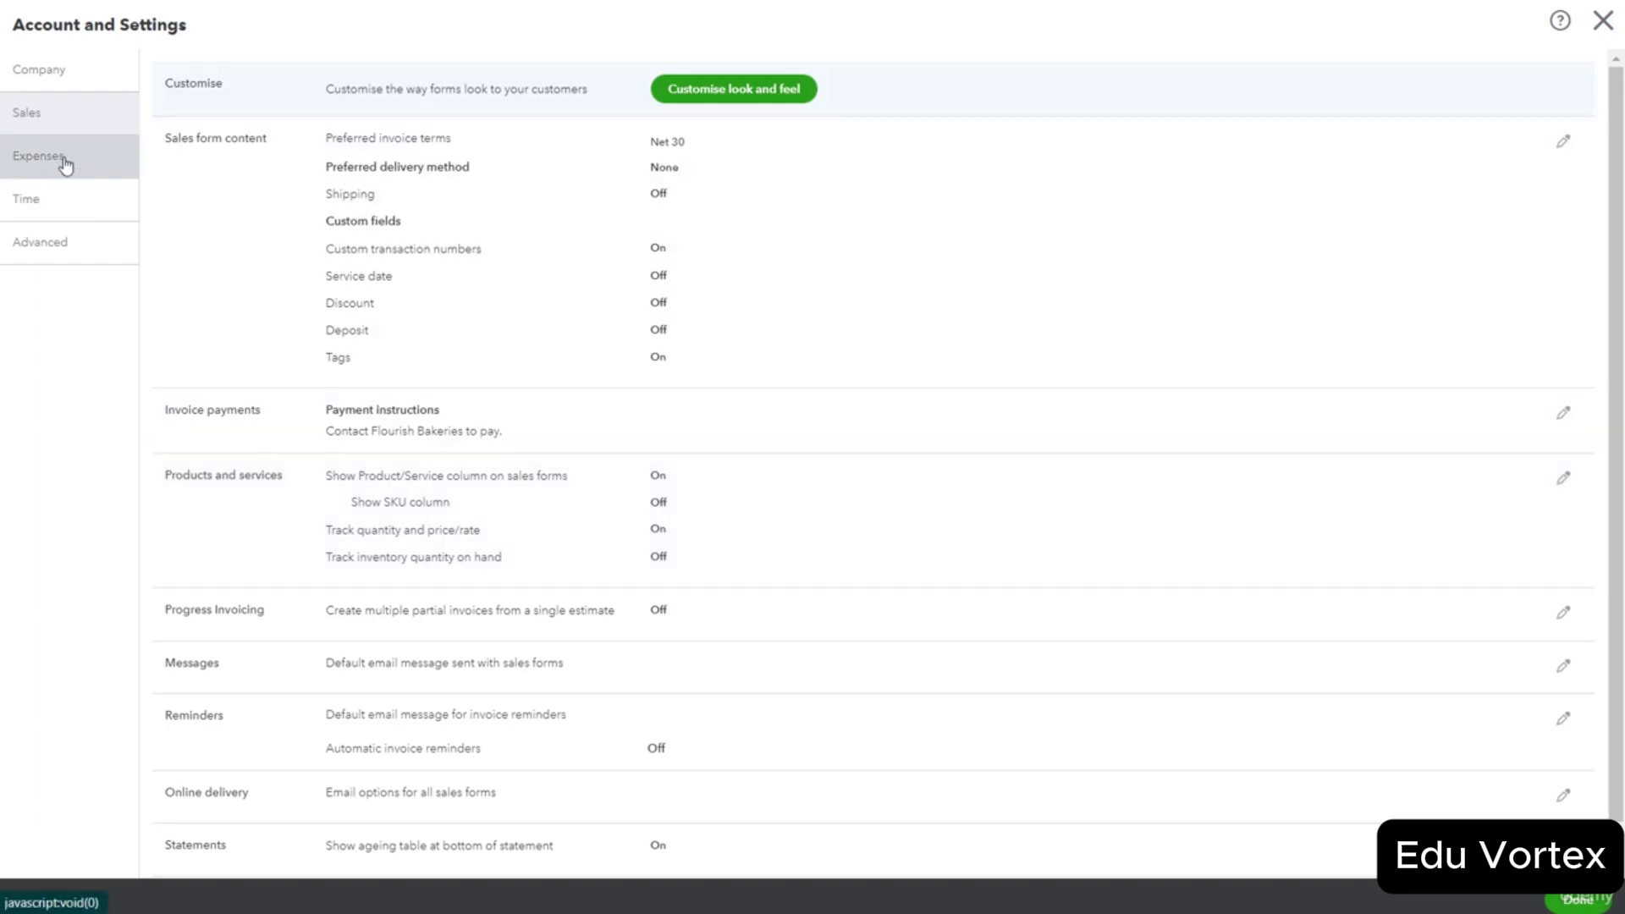
{"action": "left_click", "coordinate": [65, 165]}
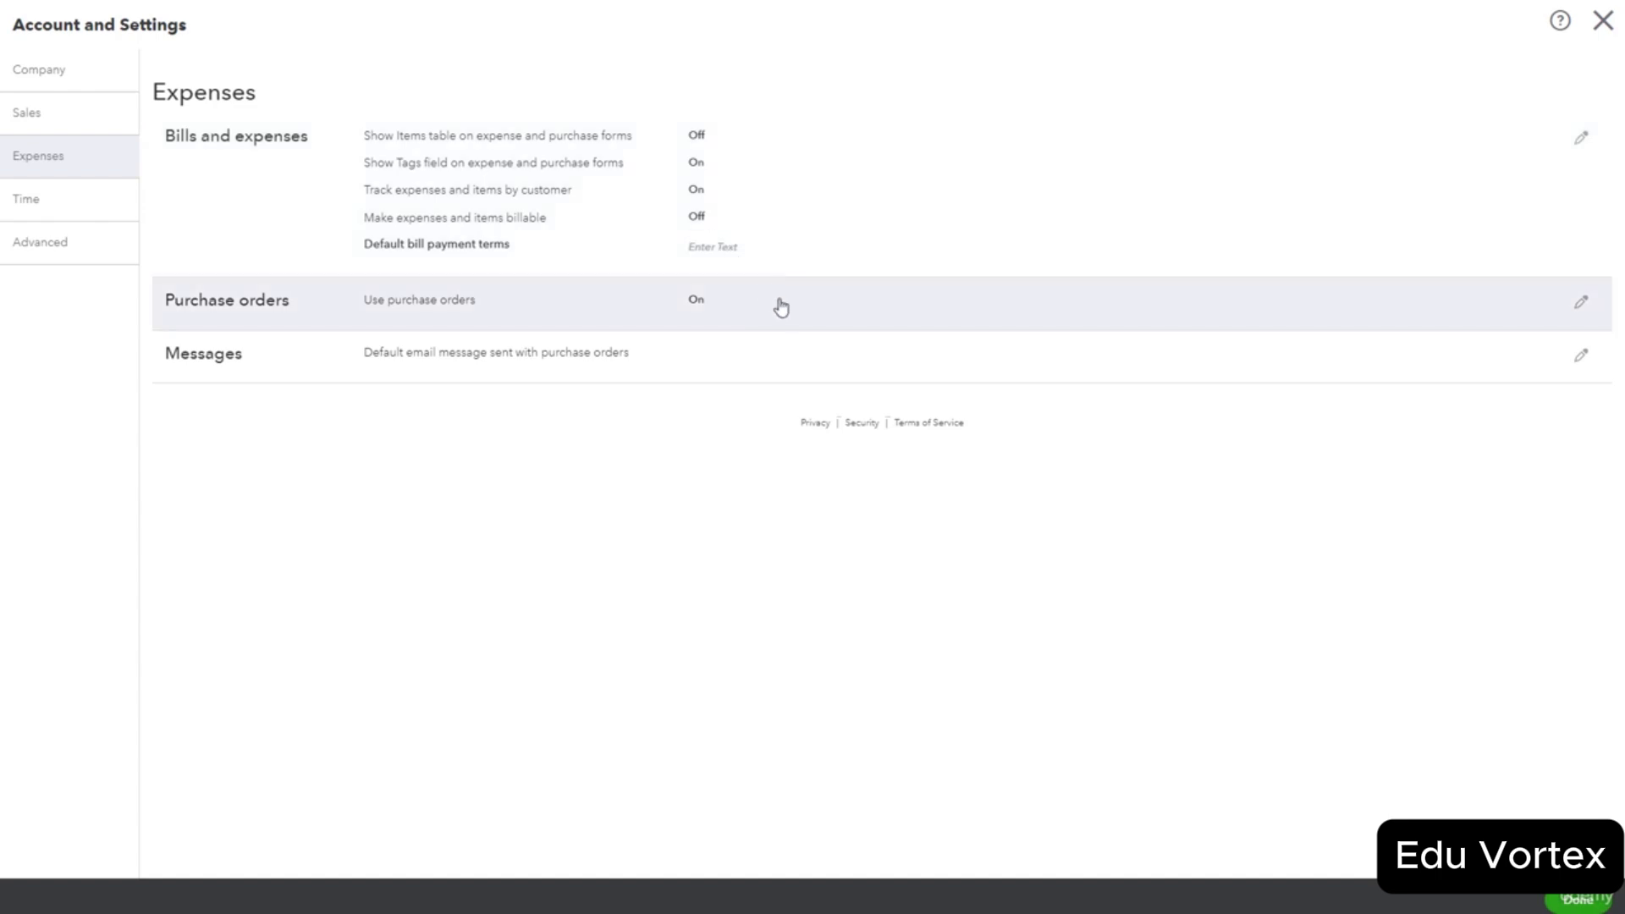
Open the Purchase orders row in Expenses settings for editing.
{"action": "left_click", "coordinate": [785, 313]}
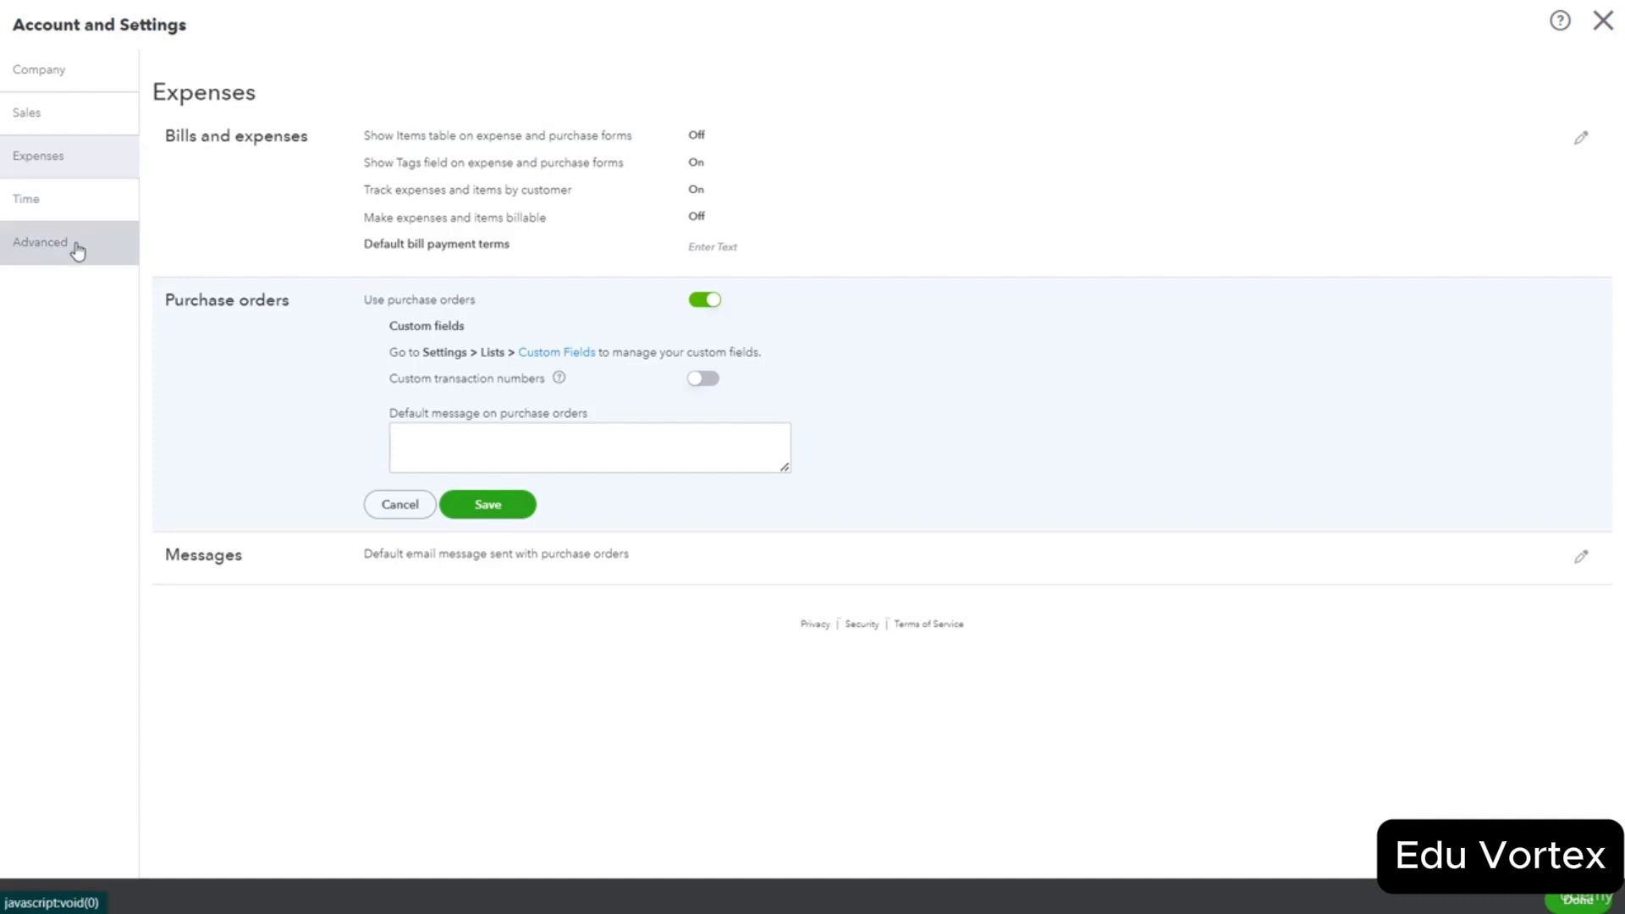
On the Advanced tab, edit the Accounting section and keep Accrual as the accounting method.
{"action": "left_click", "coordinate": [76, 252]}
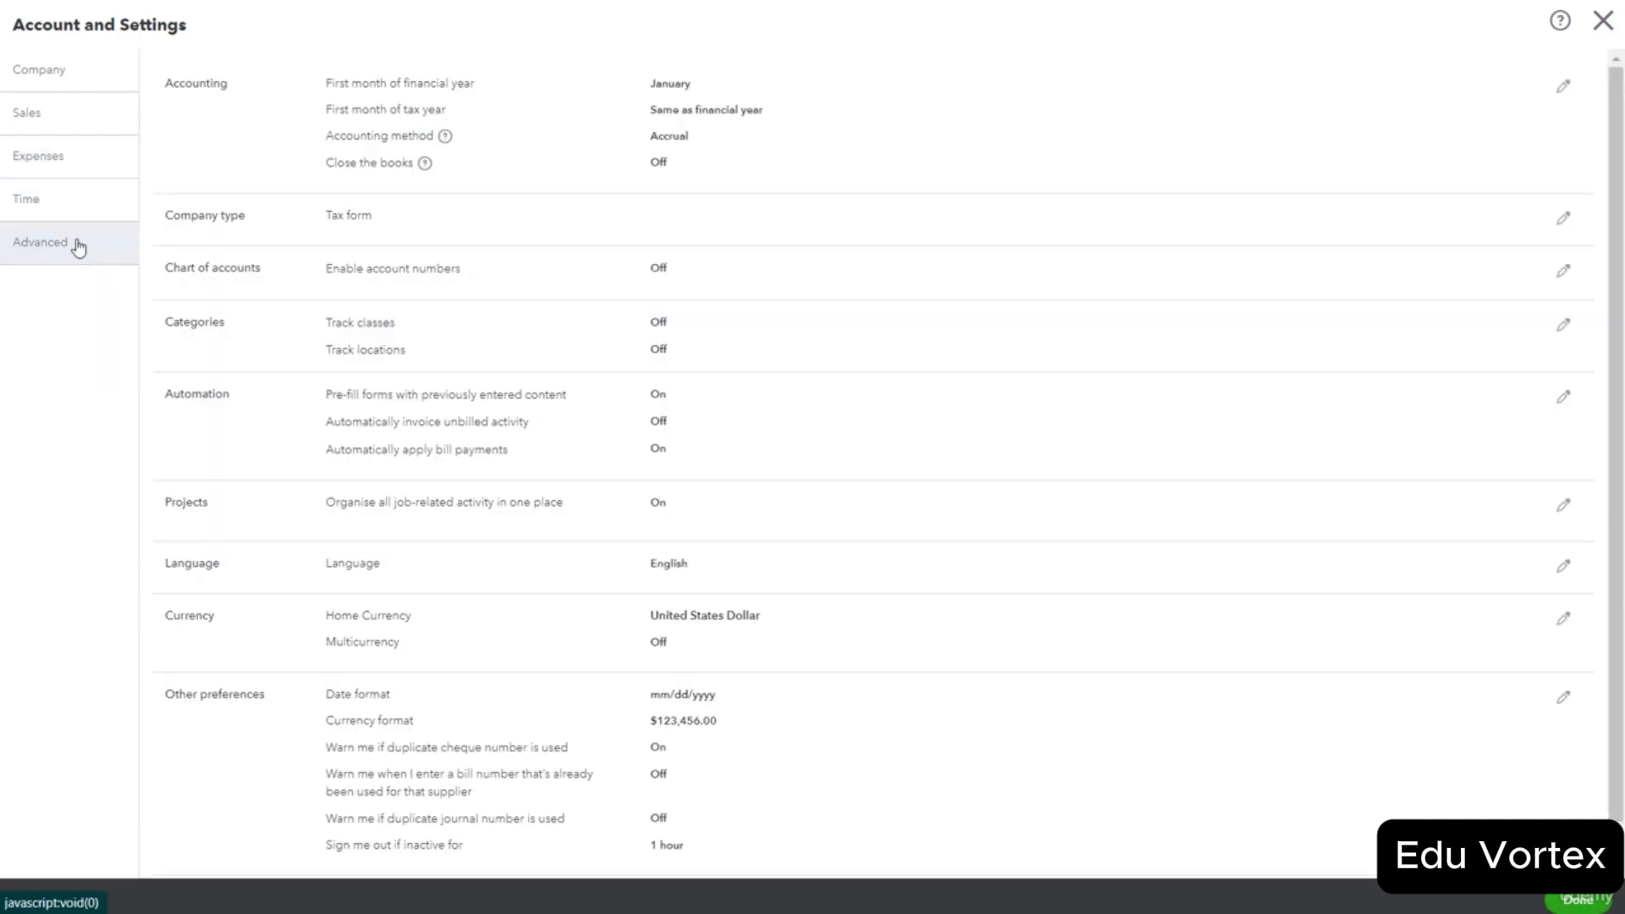
{"action": "left_click", "coordinate": [223, 155]}
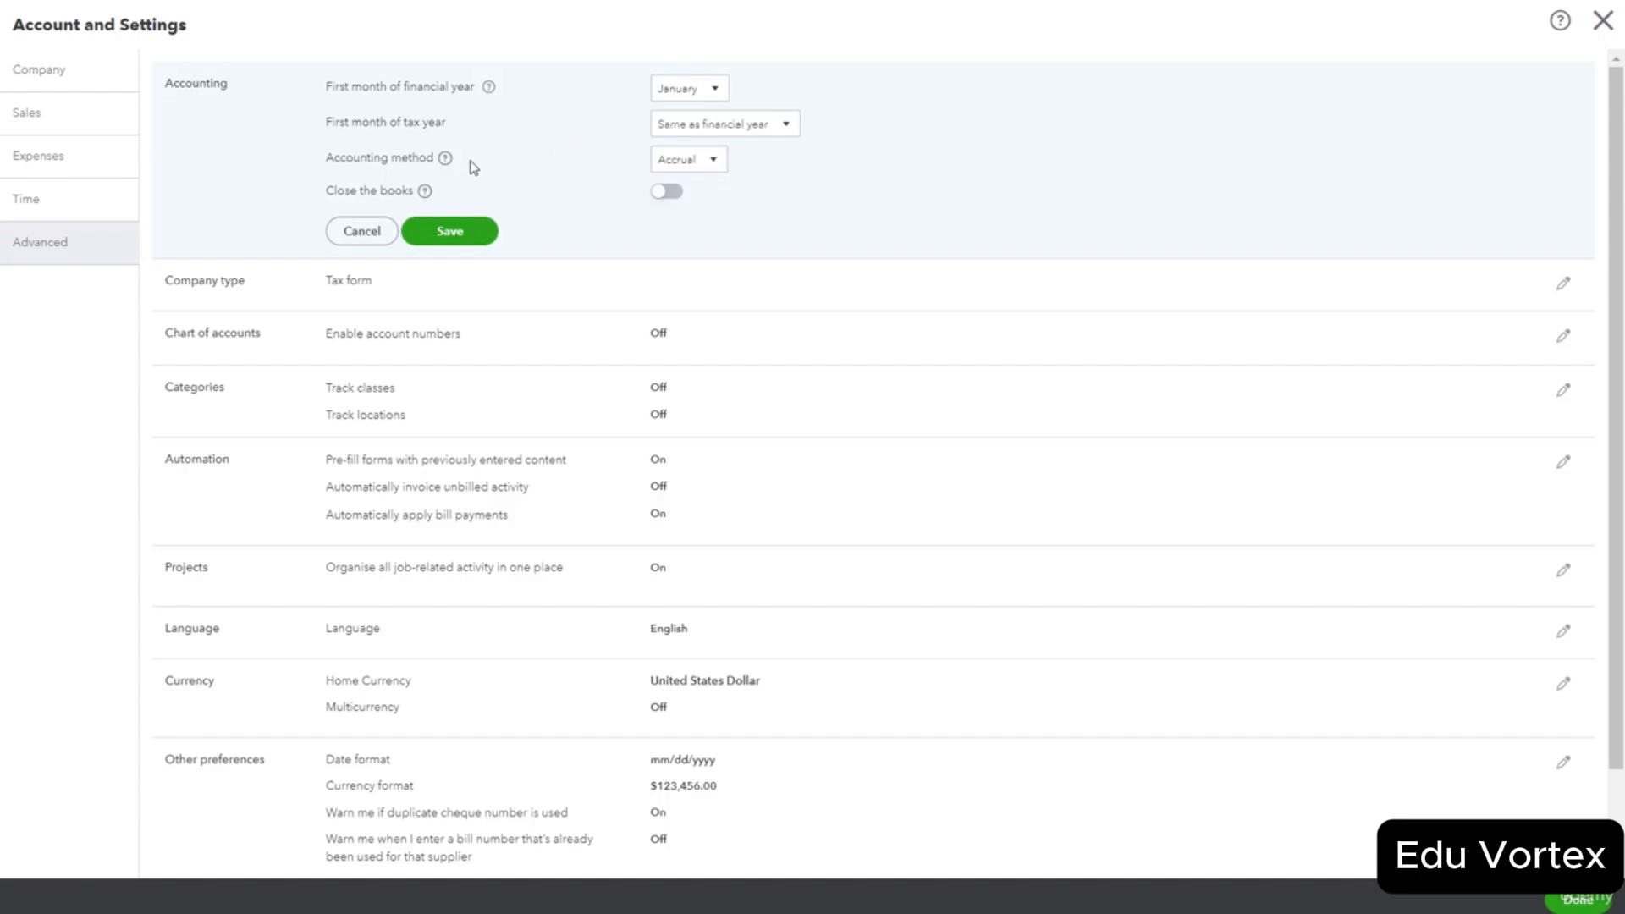
{"action": "left_click", "coordinate": [704, 169]}
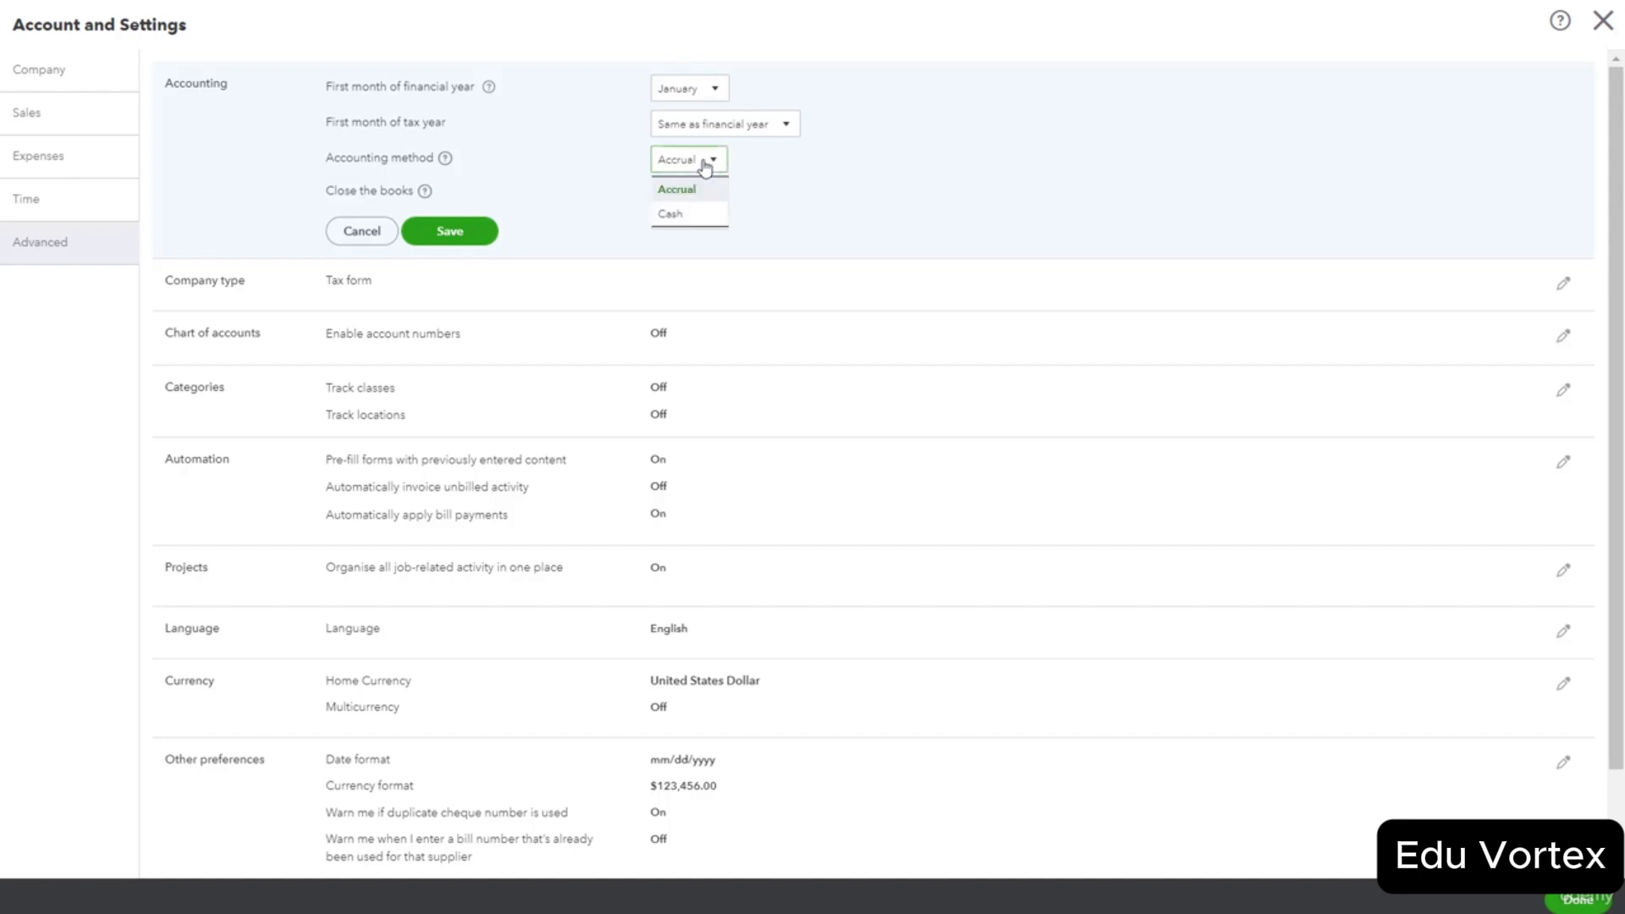
{"action": "left_click", "coordinate": [705, 188]}
{"action": "left_click", "coordinate": [789, 191]}
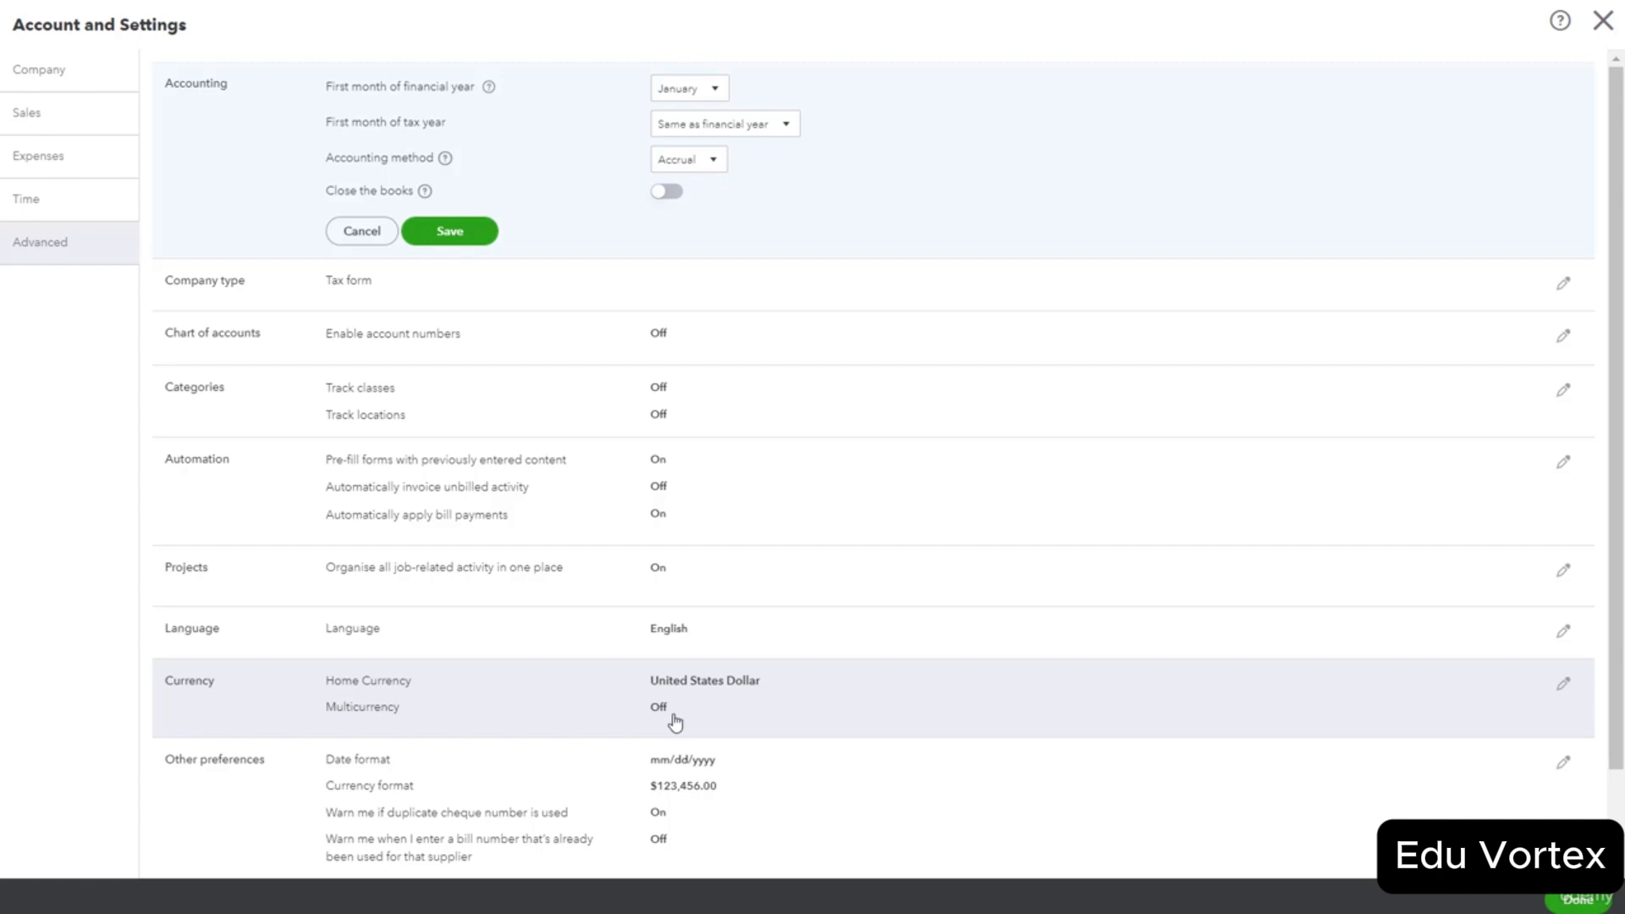
{"action": "scroll", "coordinate": [829, 673], "scroll_direction": "down", "scroll_amount": 2}
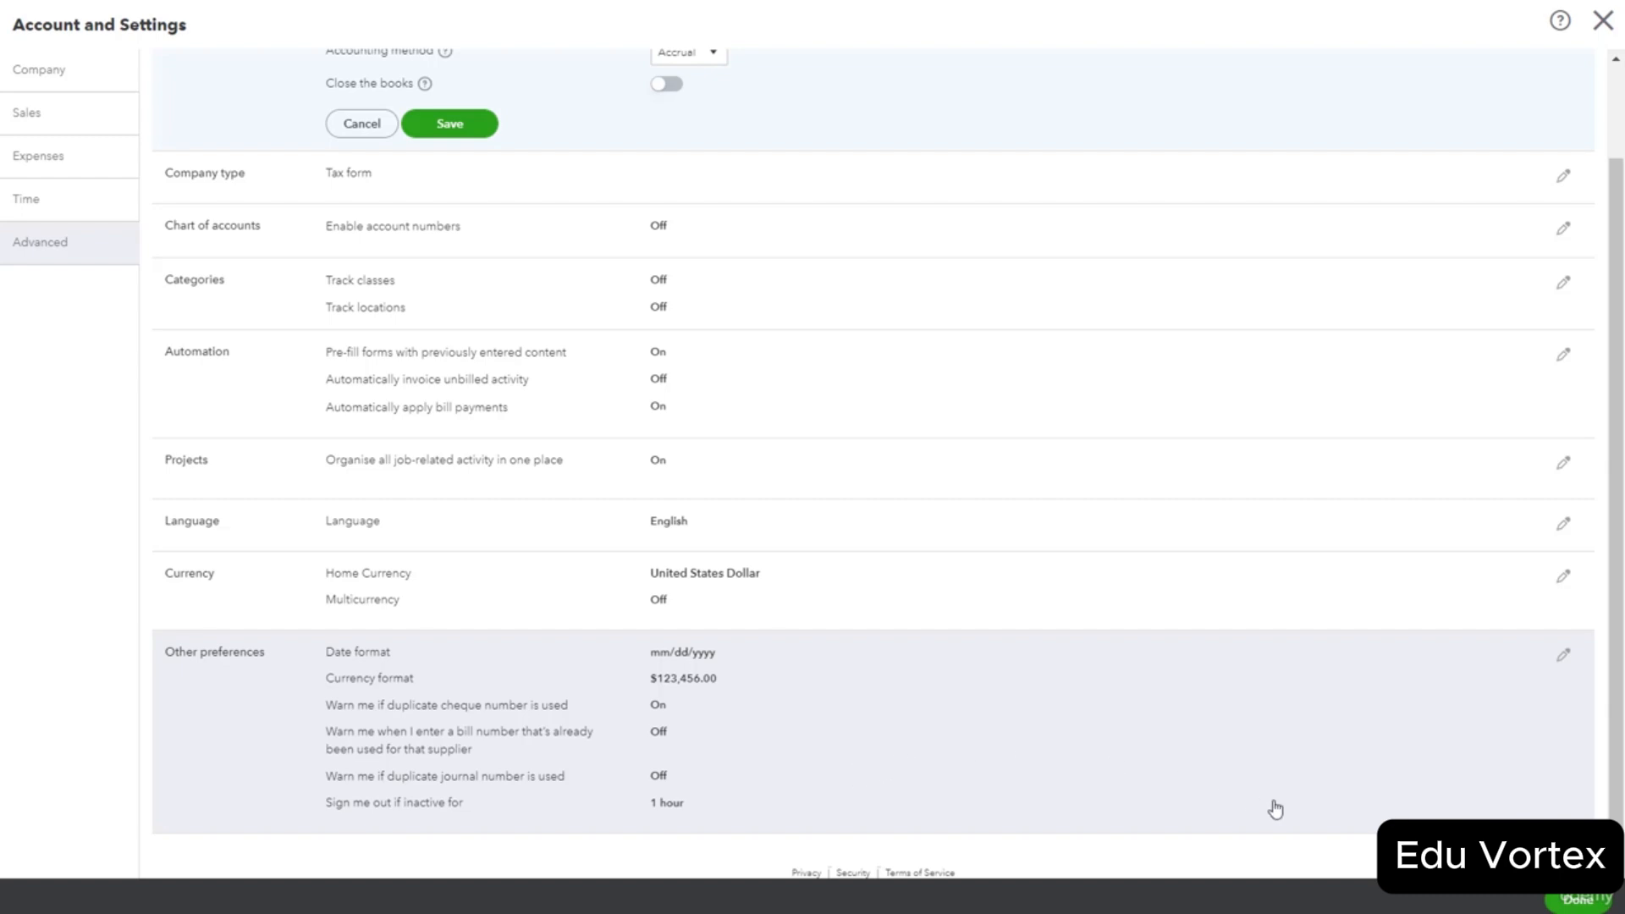
Close Account and Settings with Done and go back to the Home dashboard.
{"action": "left_click", "coordinate": [1578, 899]}
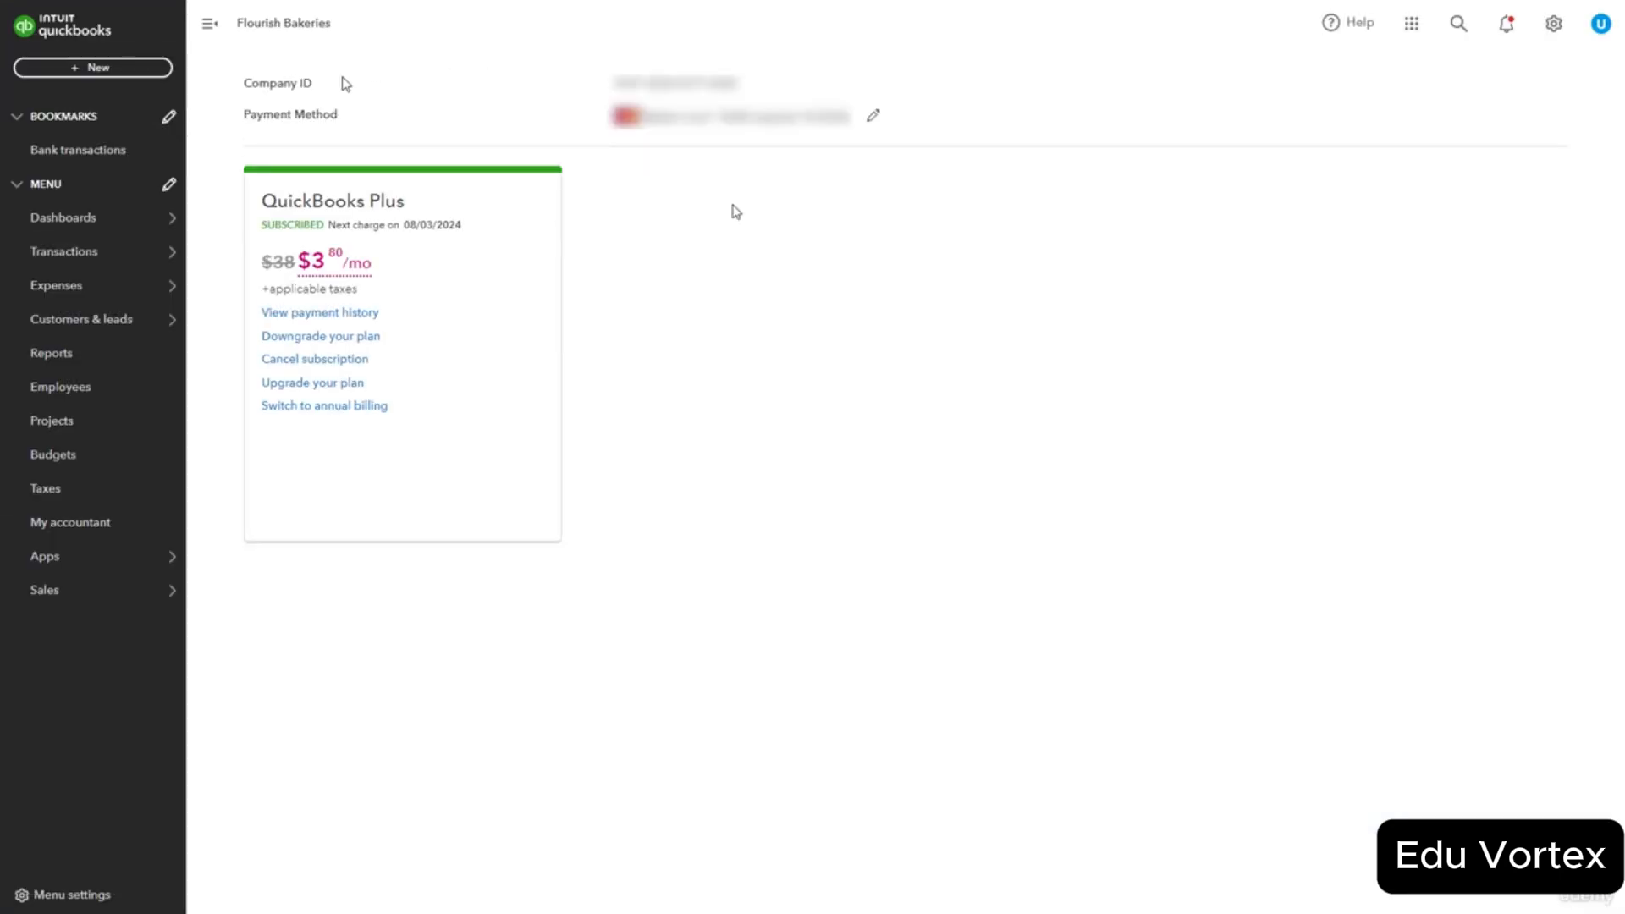
{"action": "left_click", "coordinate": [63, 218]}
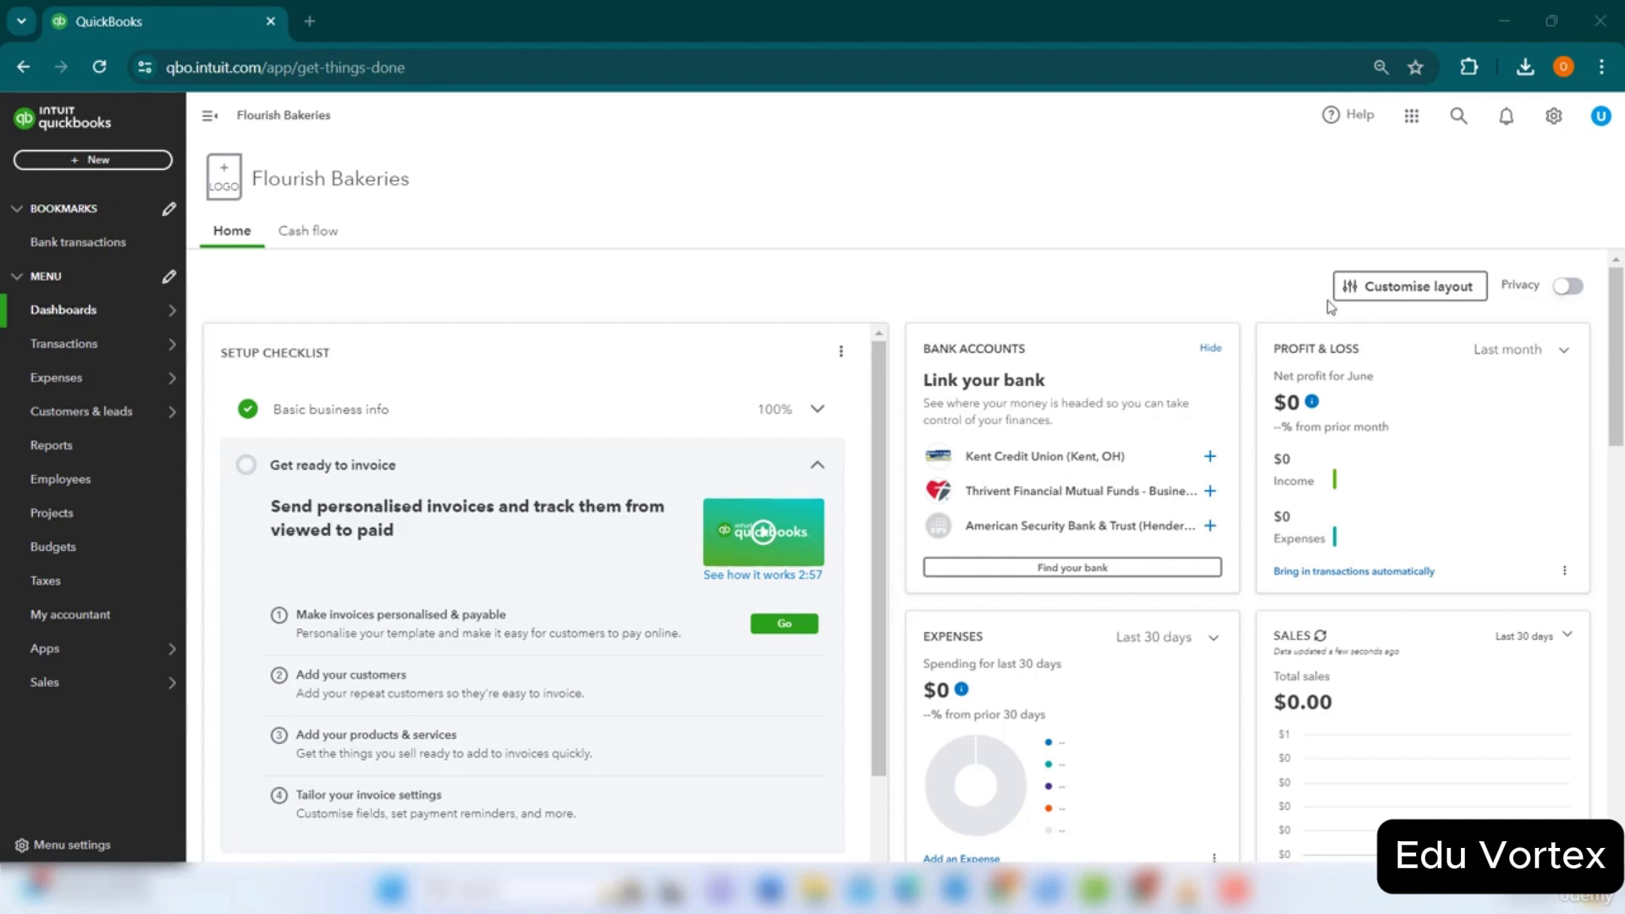
{"action": "left_click", "coordinate": [1380, 292]}
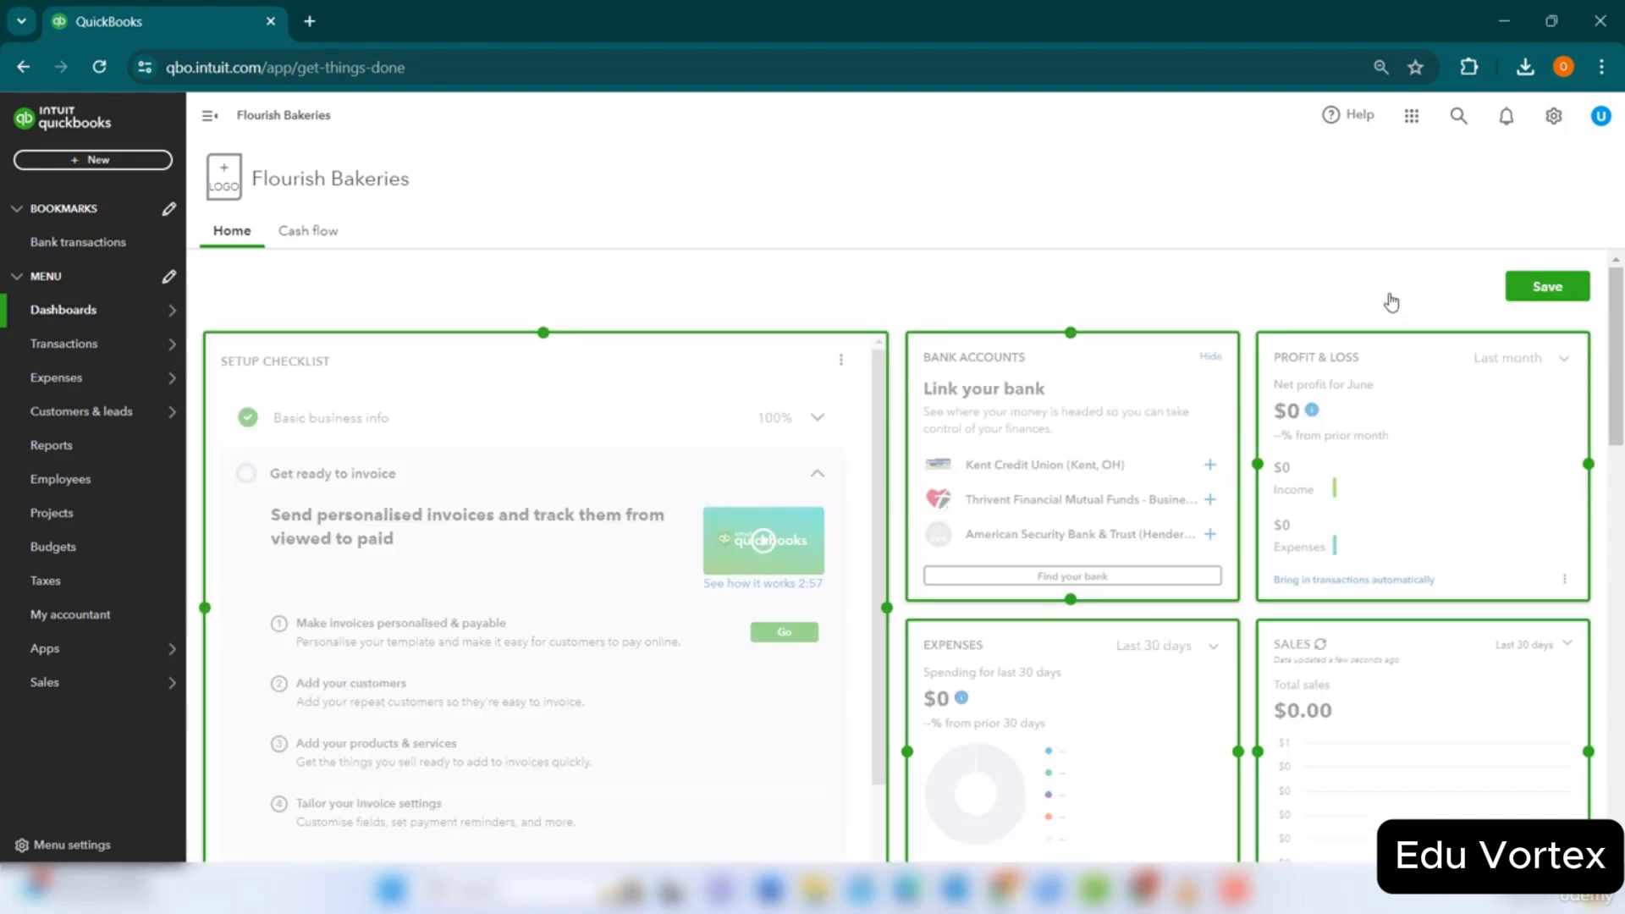
{"action": "mouse_move", "coordinate": [1414, 494]}
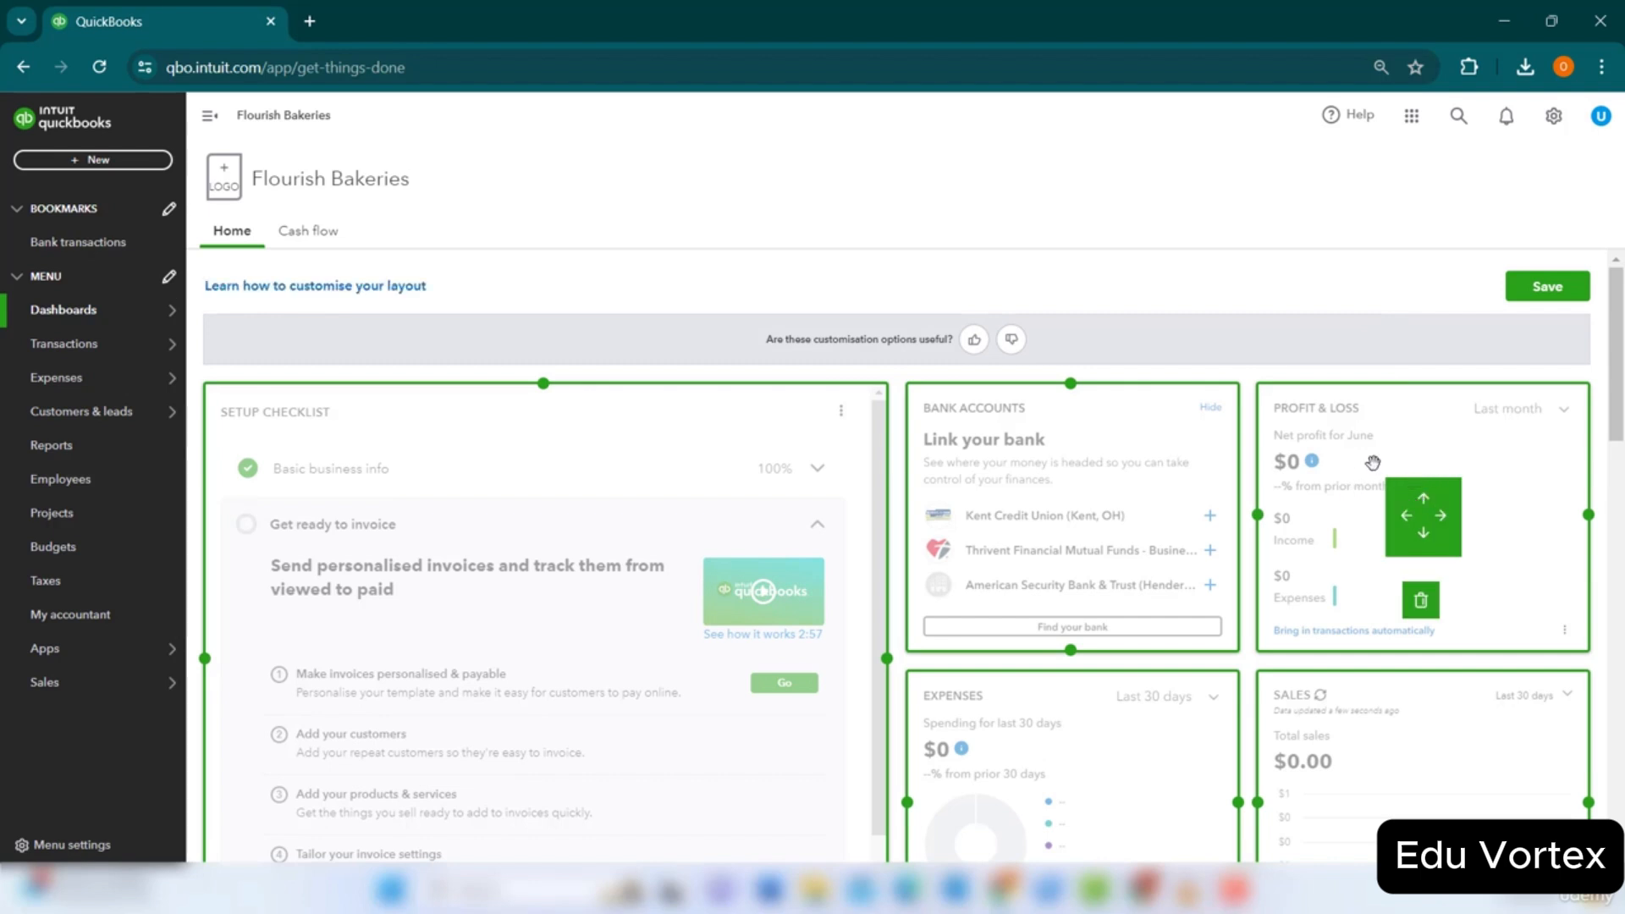
{"action": "mouse_move", "coordinate": [1354, 462]}
{"action": "left_mouse_down"}
{"action": "mouse_move", "coordinate": [1146, 464]}
{"action": "mouse_move", "coordinate": [1335, 461]}
{"action": "left_mouse_up"}
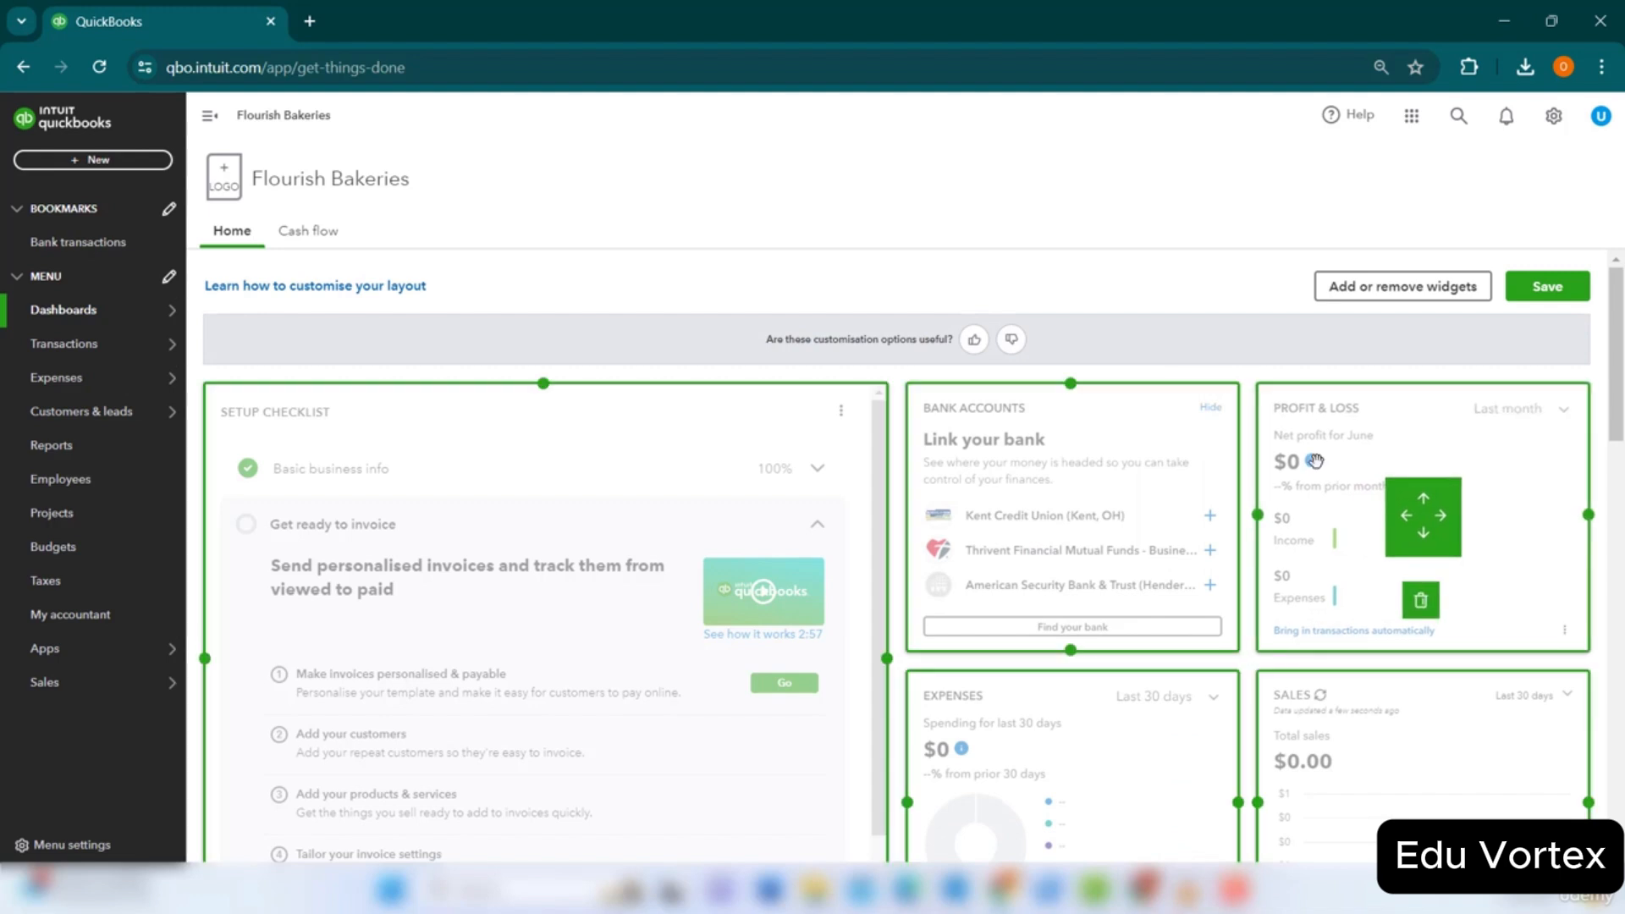
{"action": "left_click", "coordinate": [1384, 299]}
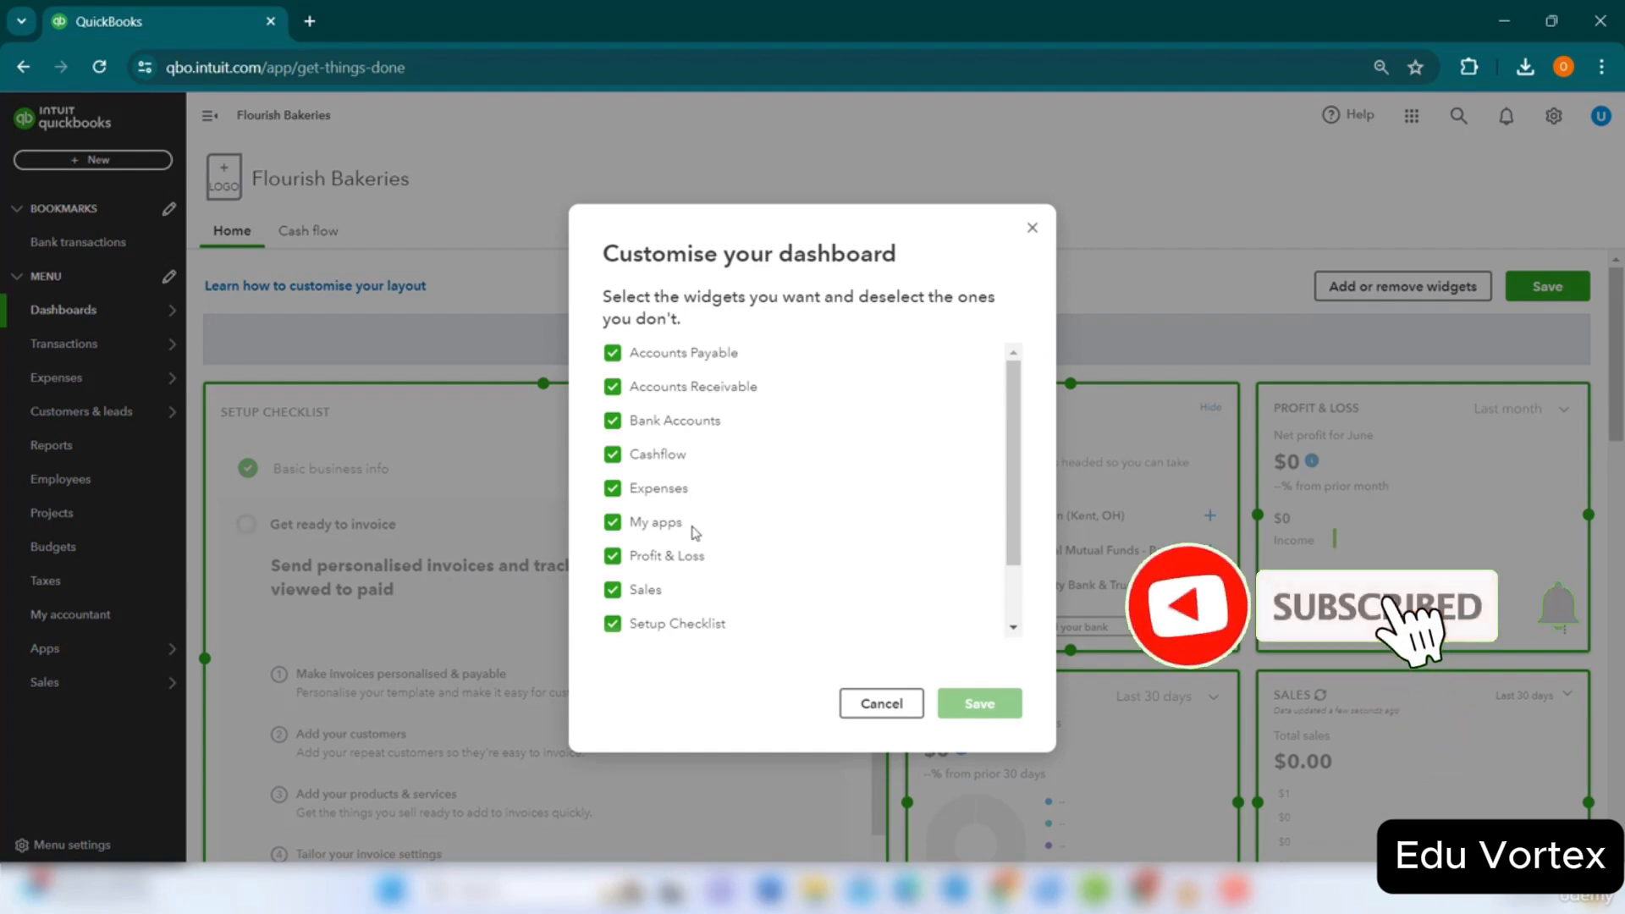
{"action": "scroll", "coordinate": [682, 596], "scroll_direction": "down", "scroll_amount": 2}
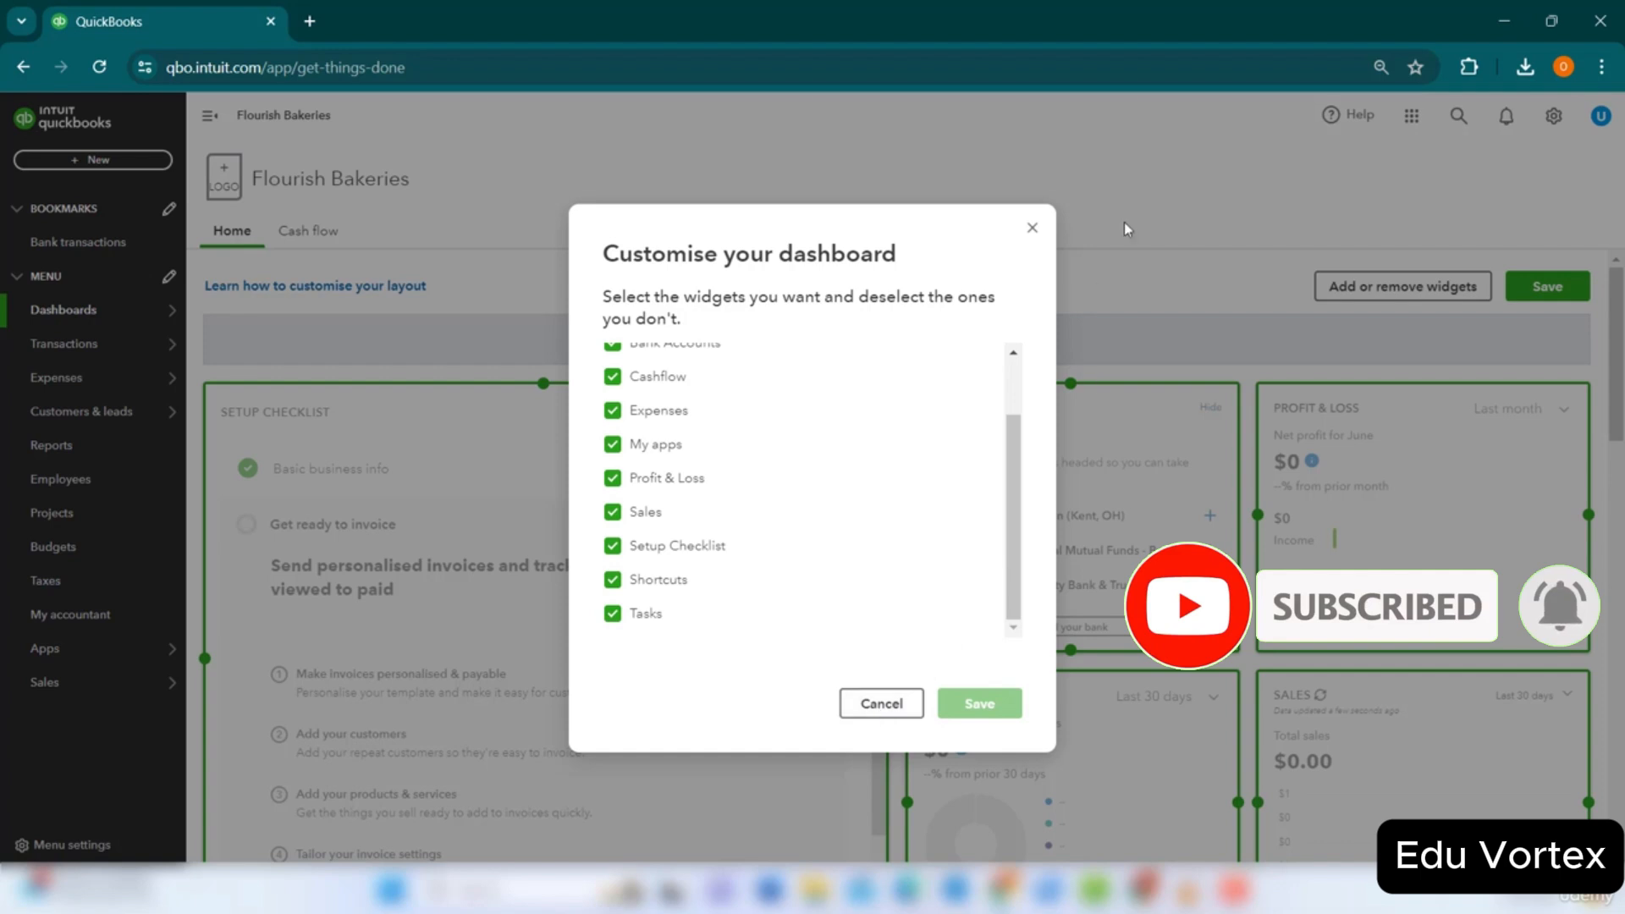
{"action": "left_click", "coordinate": [1034, 229]}
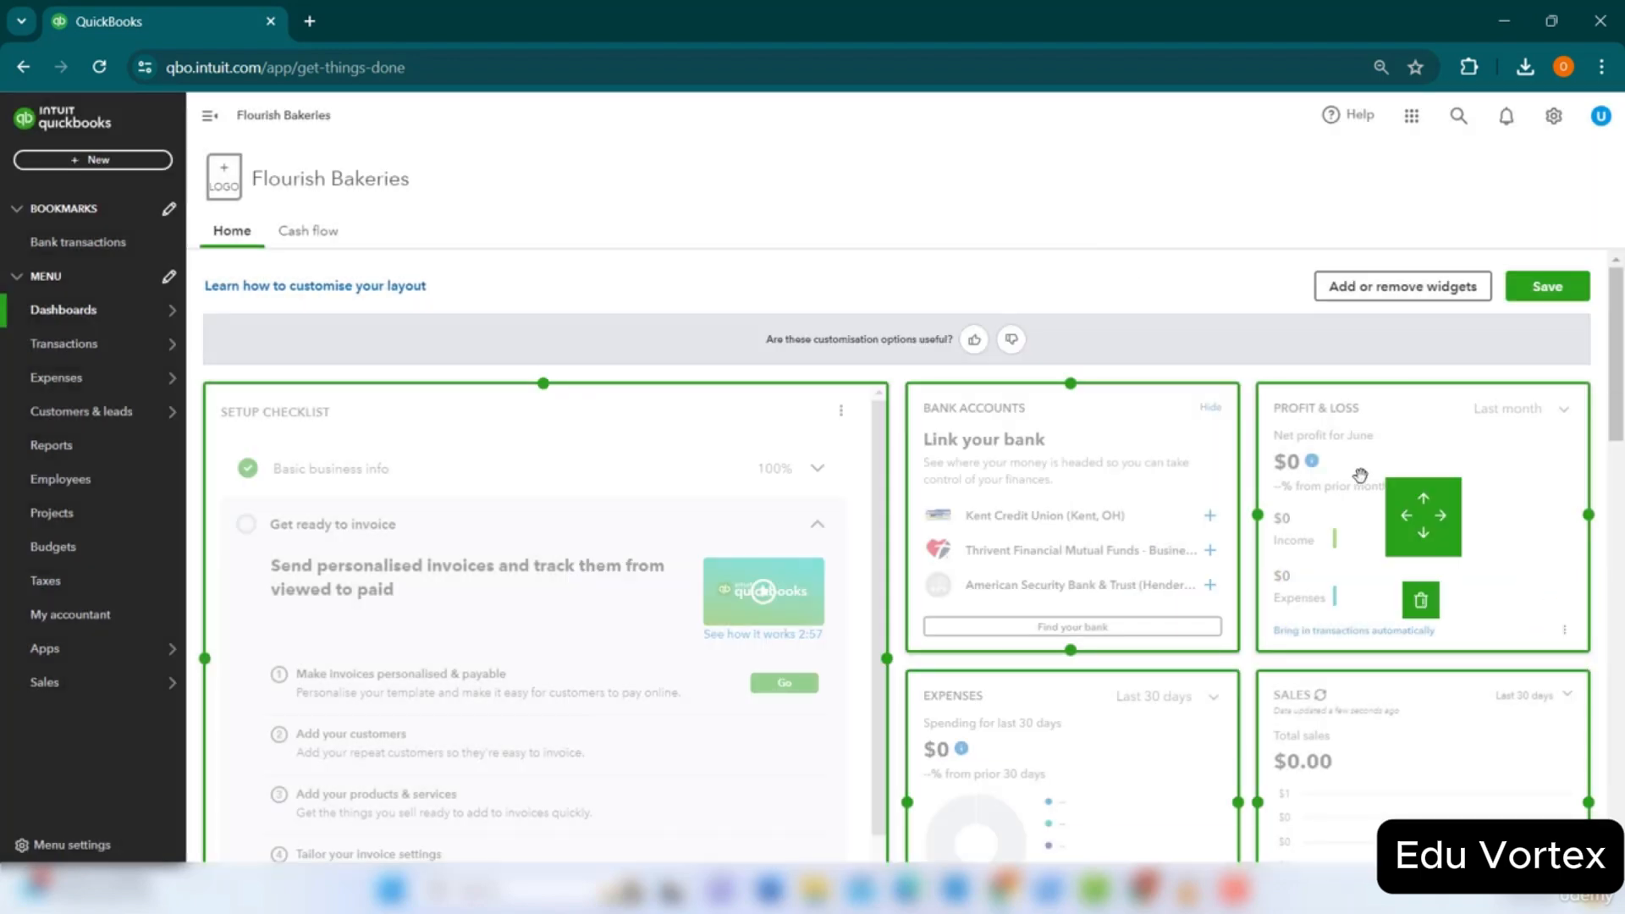
{"action": "left_click_drag", "start_coordinate": [1138, 478], "coordinate": [1397, 499]}
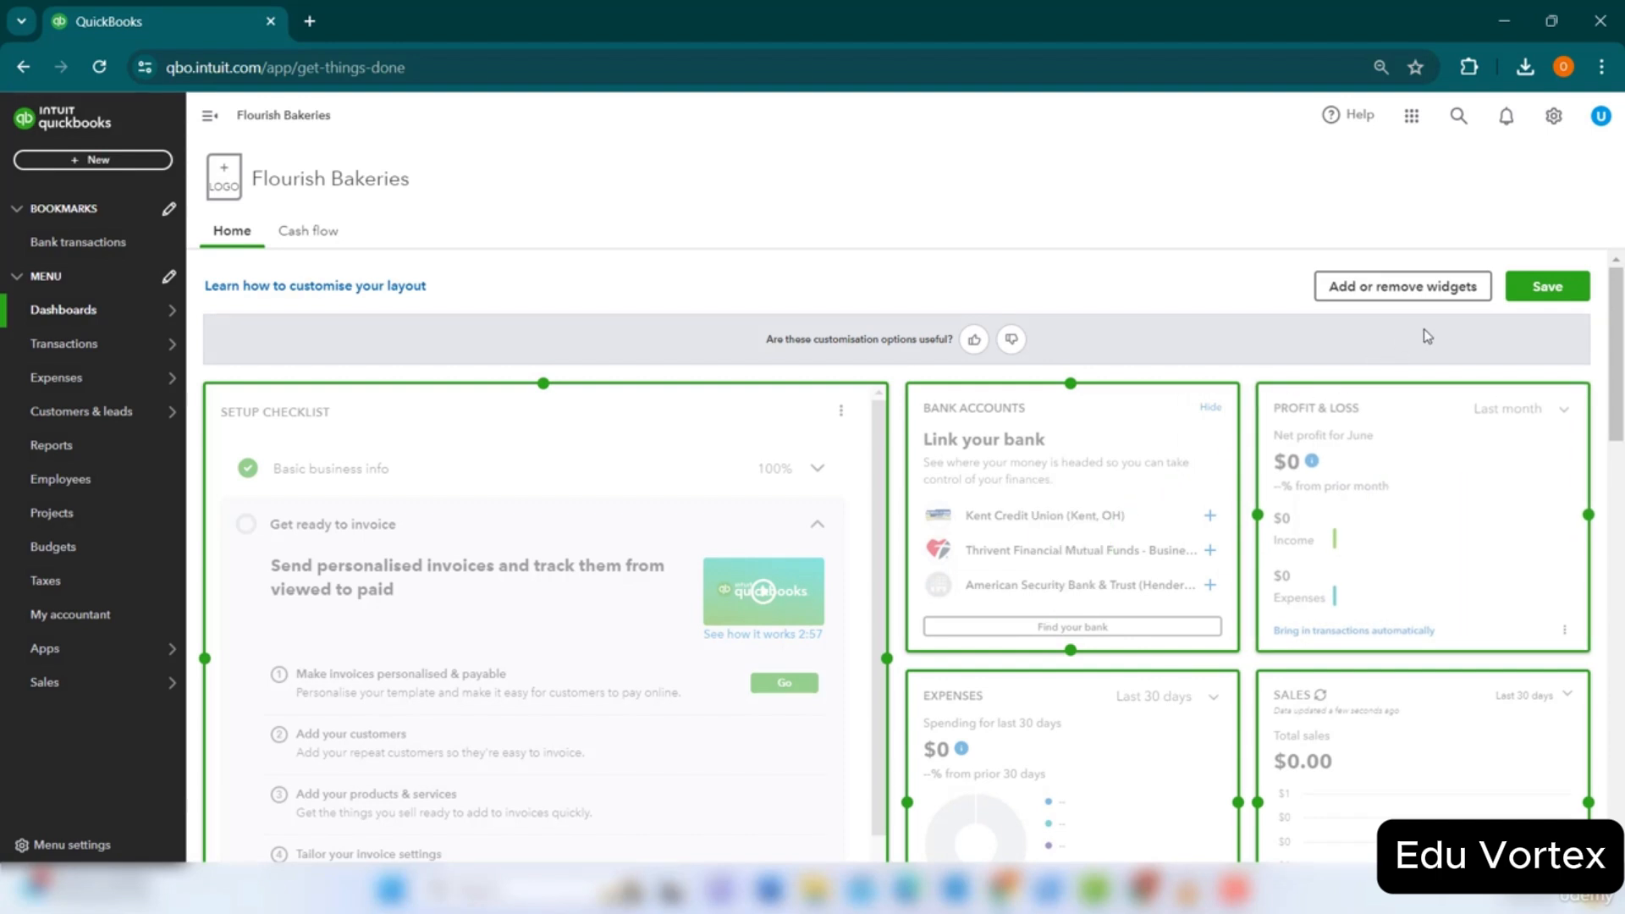
Save the customised dashboard layout and go to the empty Recurring transactions list.
{"action": "left_click", "coordinate": [1524, 292]}
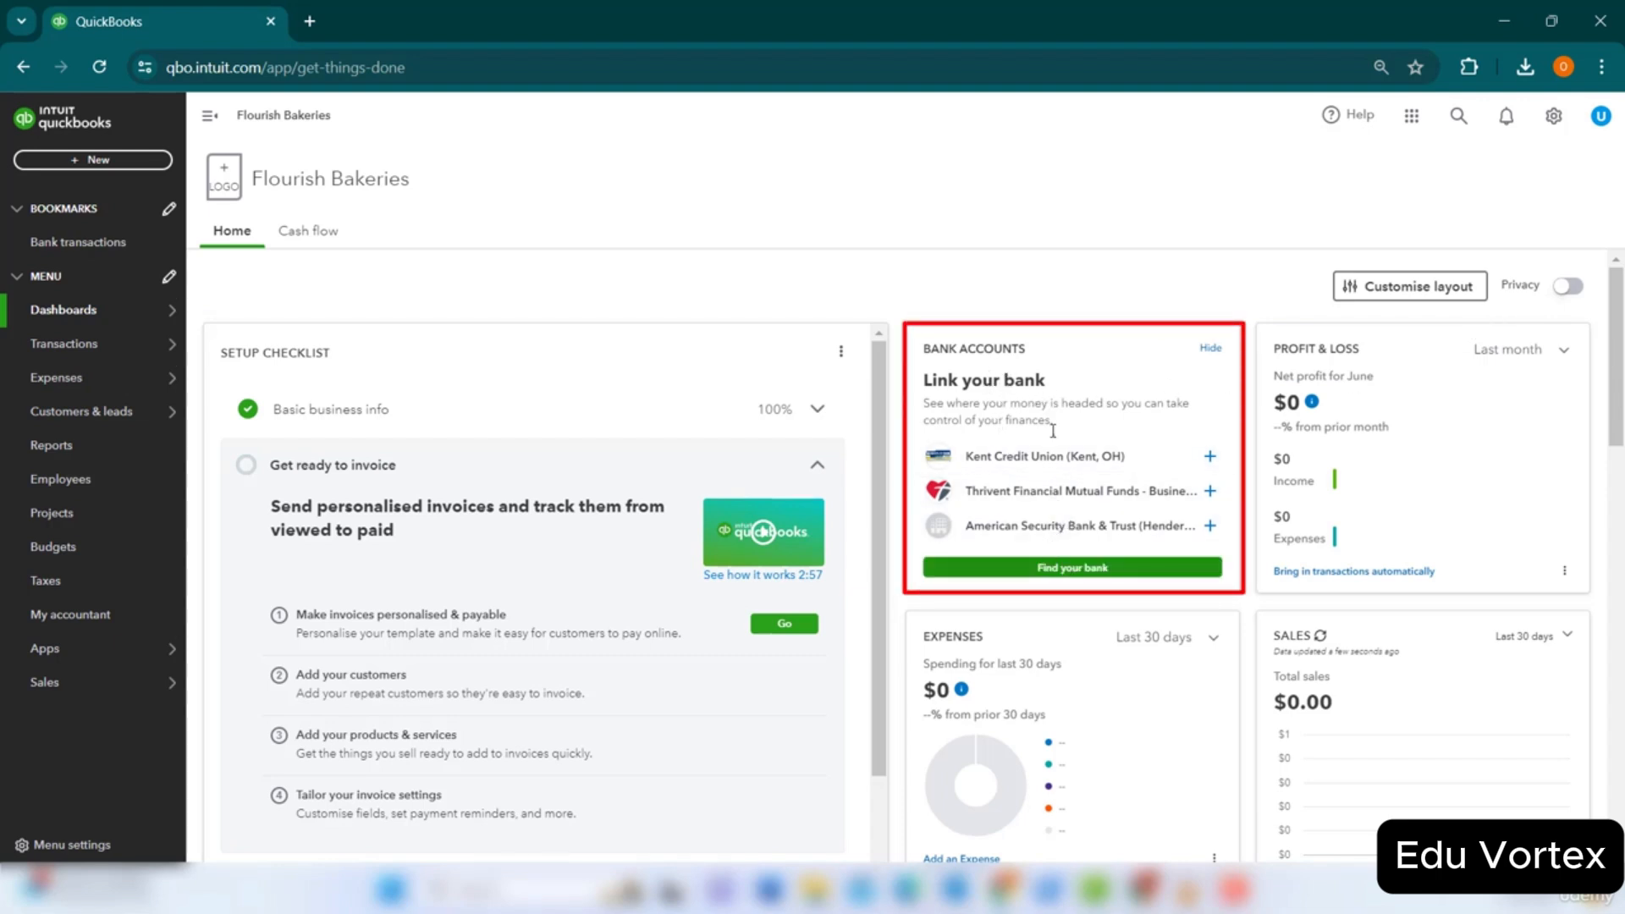
{"action": "scroll", "coordinate": [1113, 483], "scroll_direction": "down", "scroll_amount": 1}
{"action": "scroll", "coordinate": [1110, 482], "scroll_direction": "up", "scroll_amount": 1}
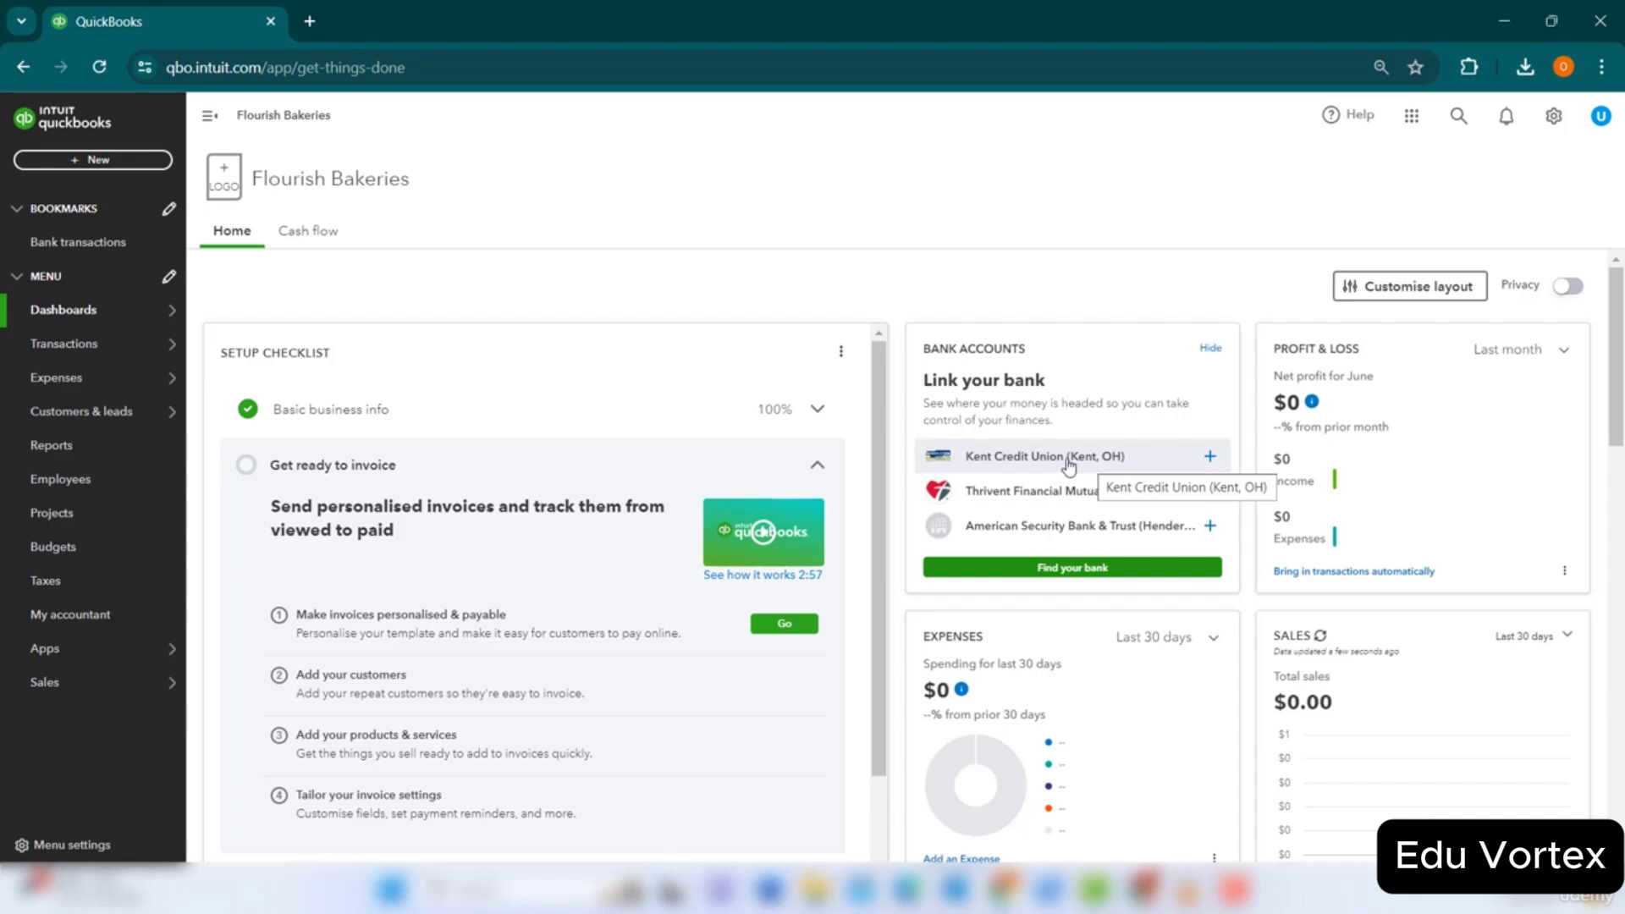
{"action": "left_click", "coordinate": [89, 347]}
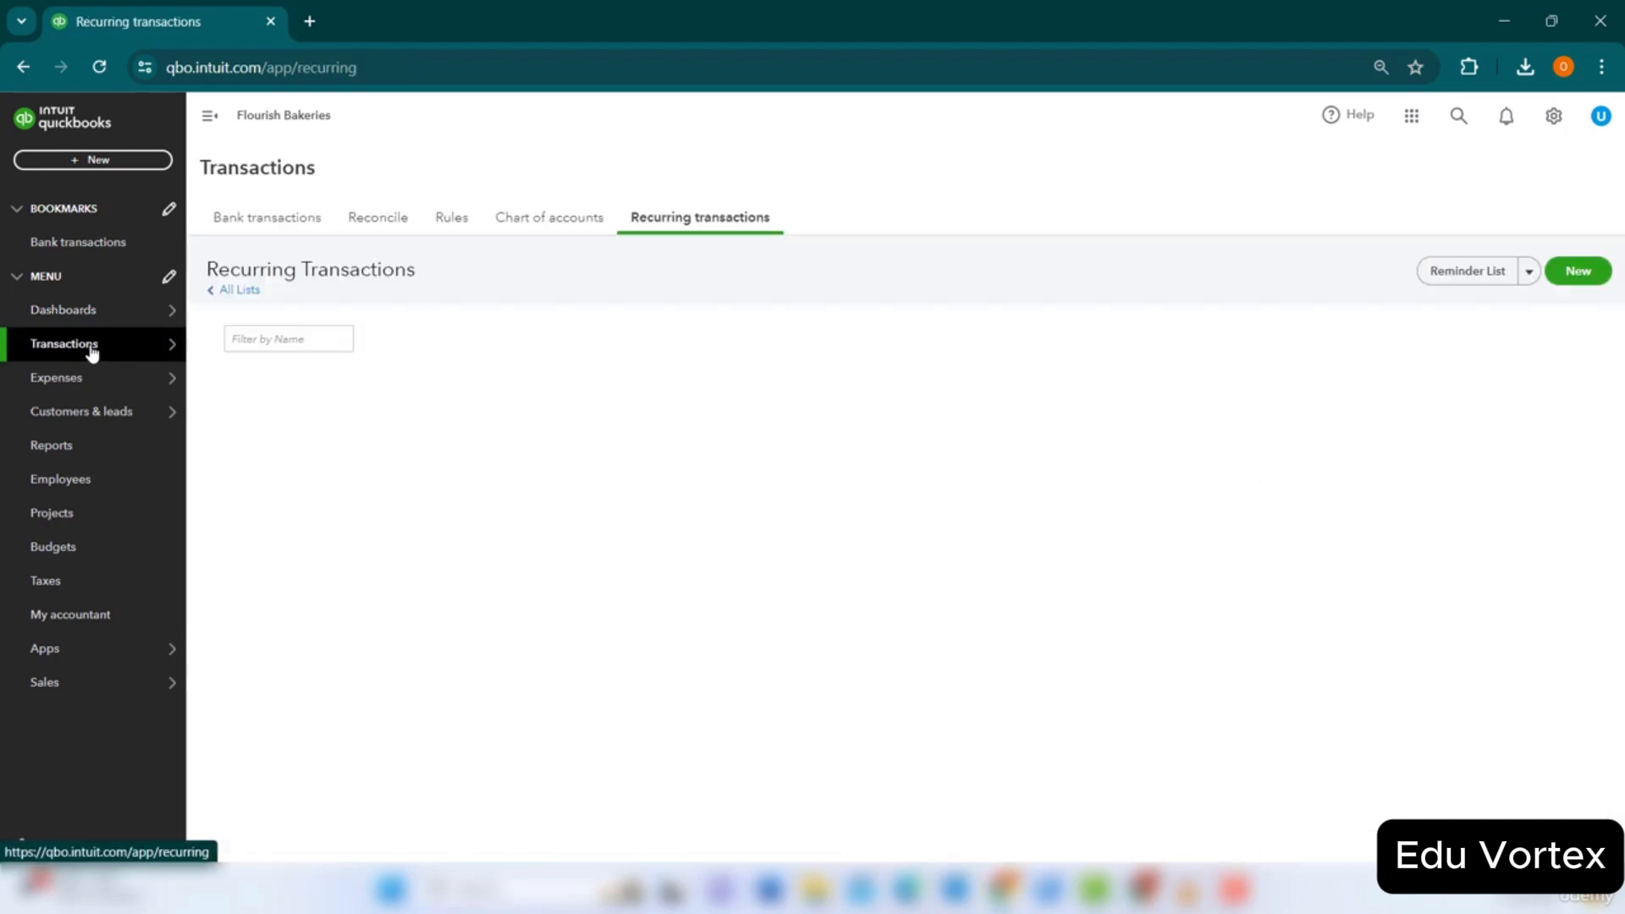
View the Bank transactions page, then return to the Flourish Bakeries Home dashboard.
{"action": "left_click", "coordinate": [282, 220]}
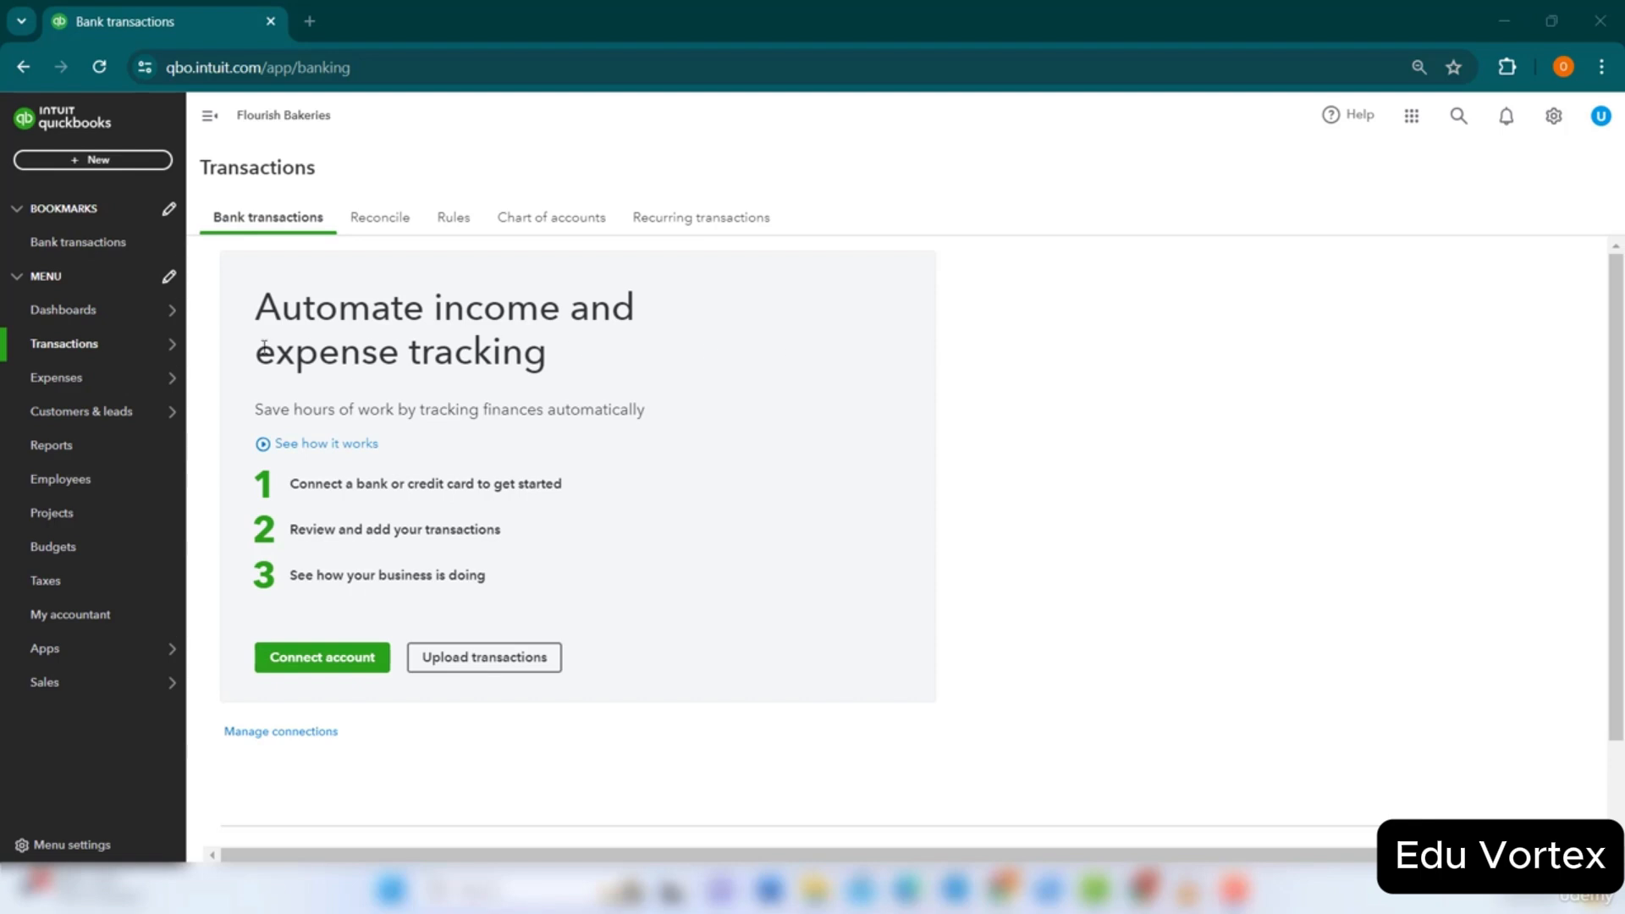
{"action": "left_click", "coordinate": [78, 313]}
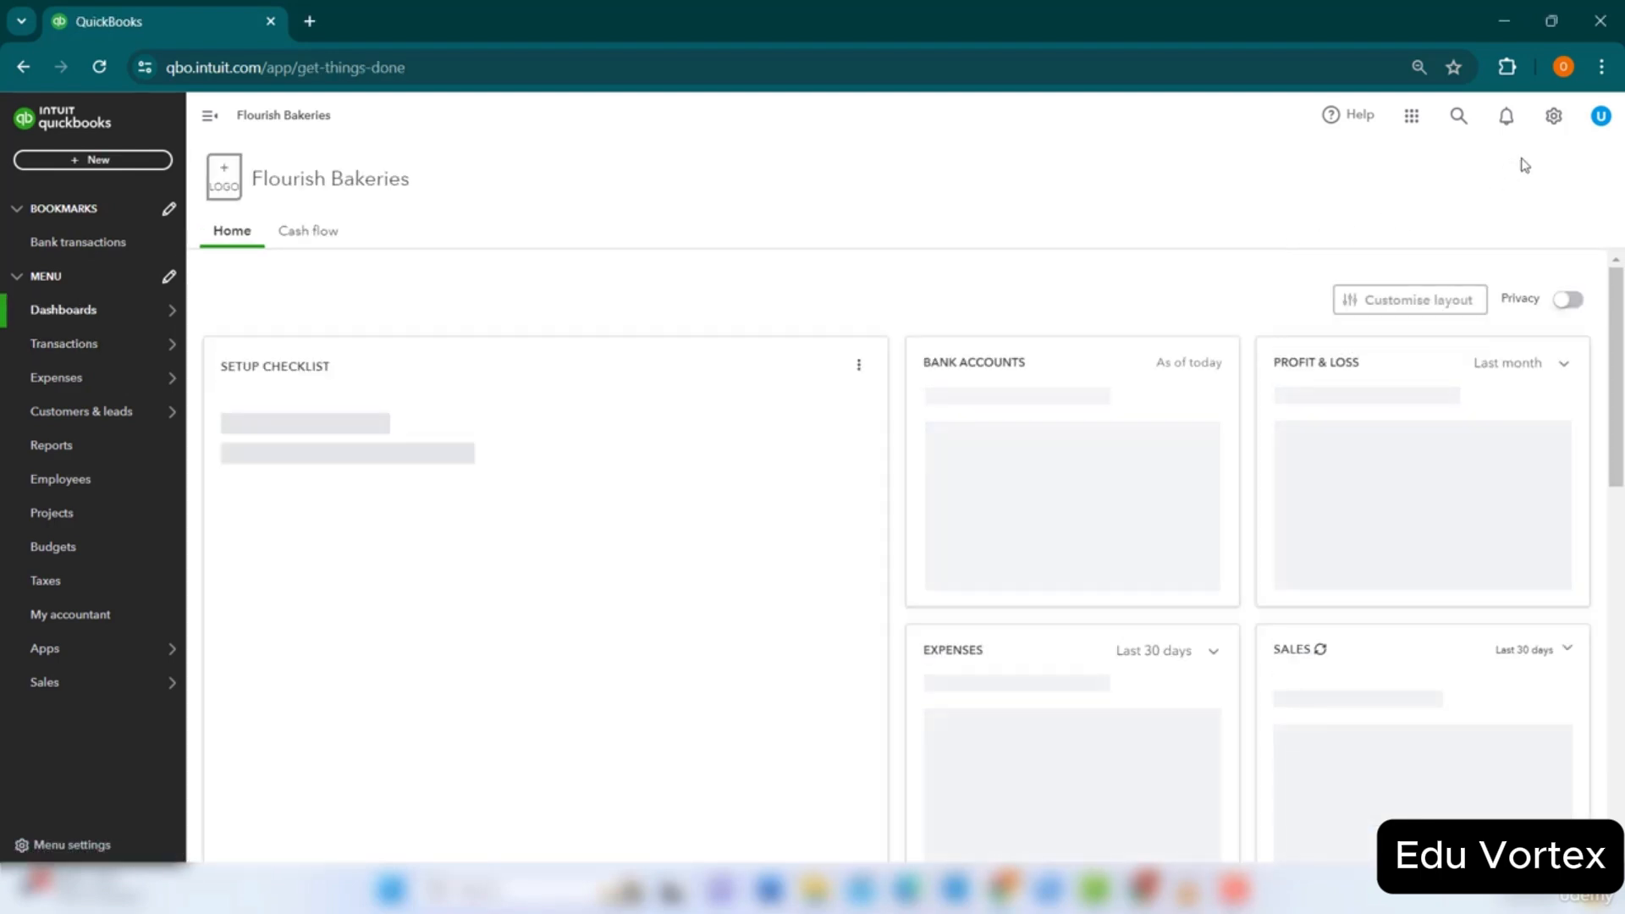
From Manage users, open a blank Add a new user form and review its roles without choosing one.
{"action": "left_click", "coordinate": [1554, 134]}
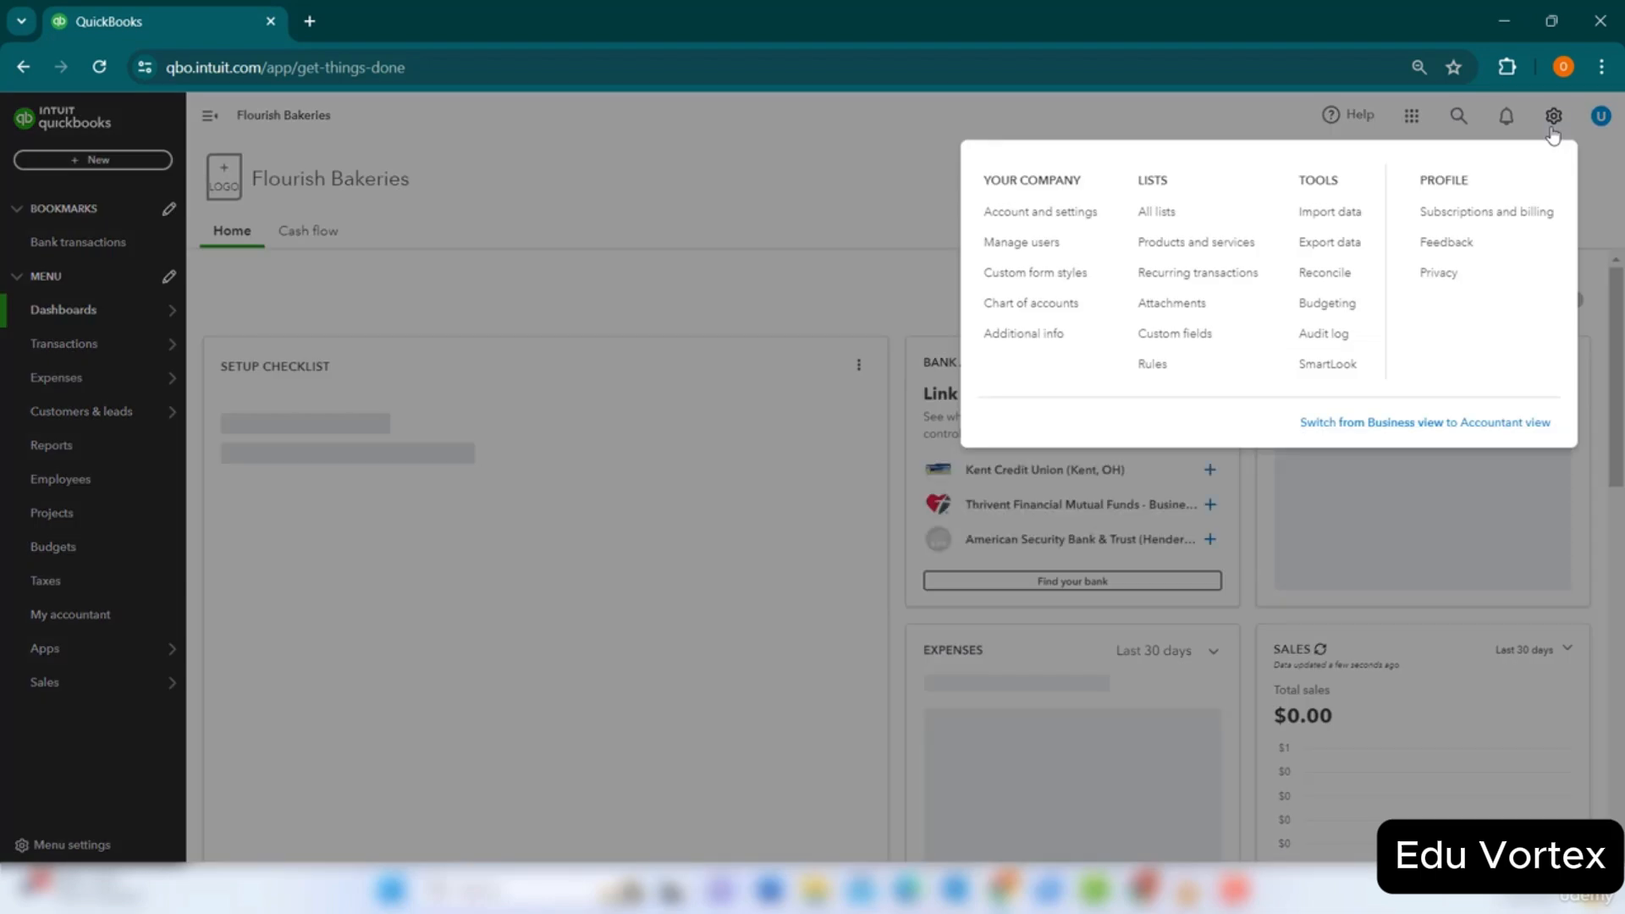
{"action": "left_click", "coordinate": [1024, 246]}
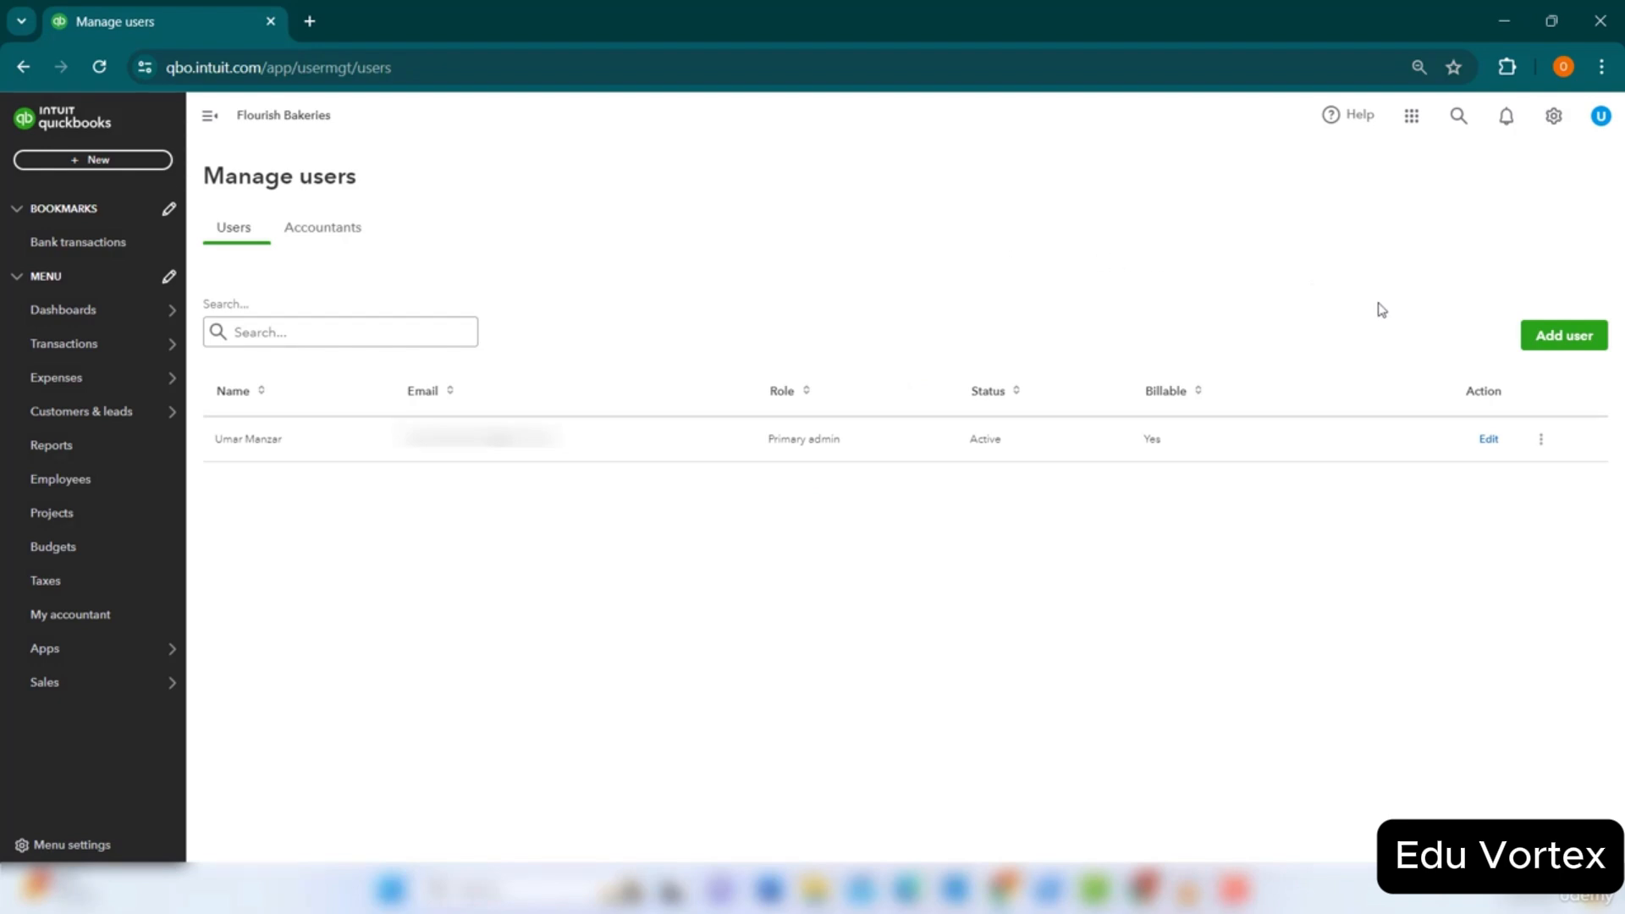
{"action": "left_click", "coordinate": [1562, 339]}
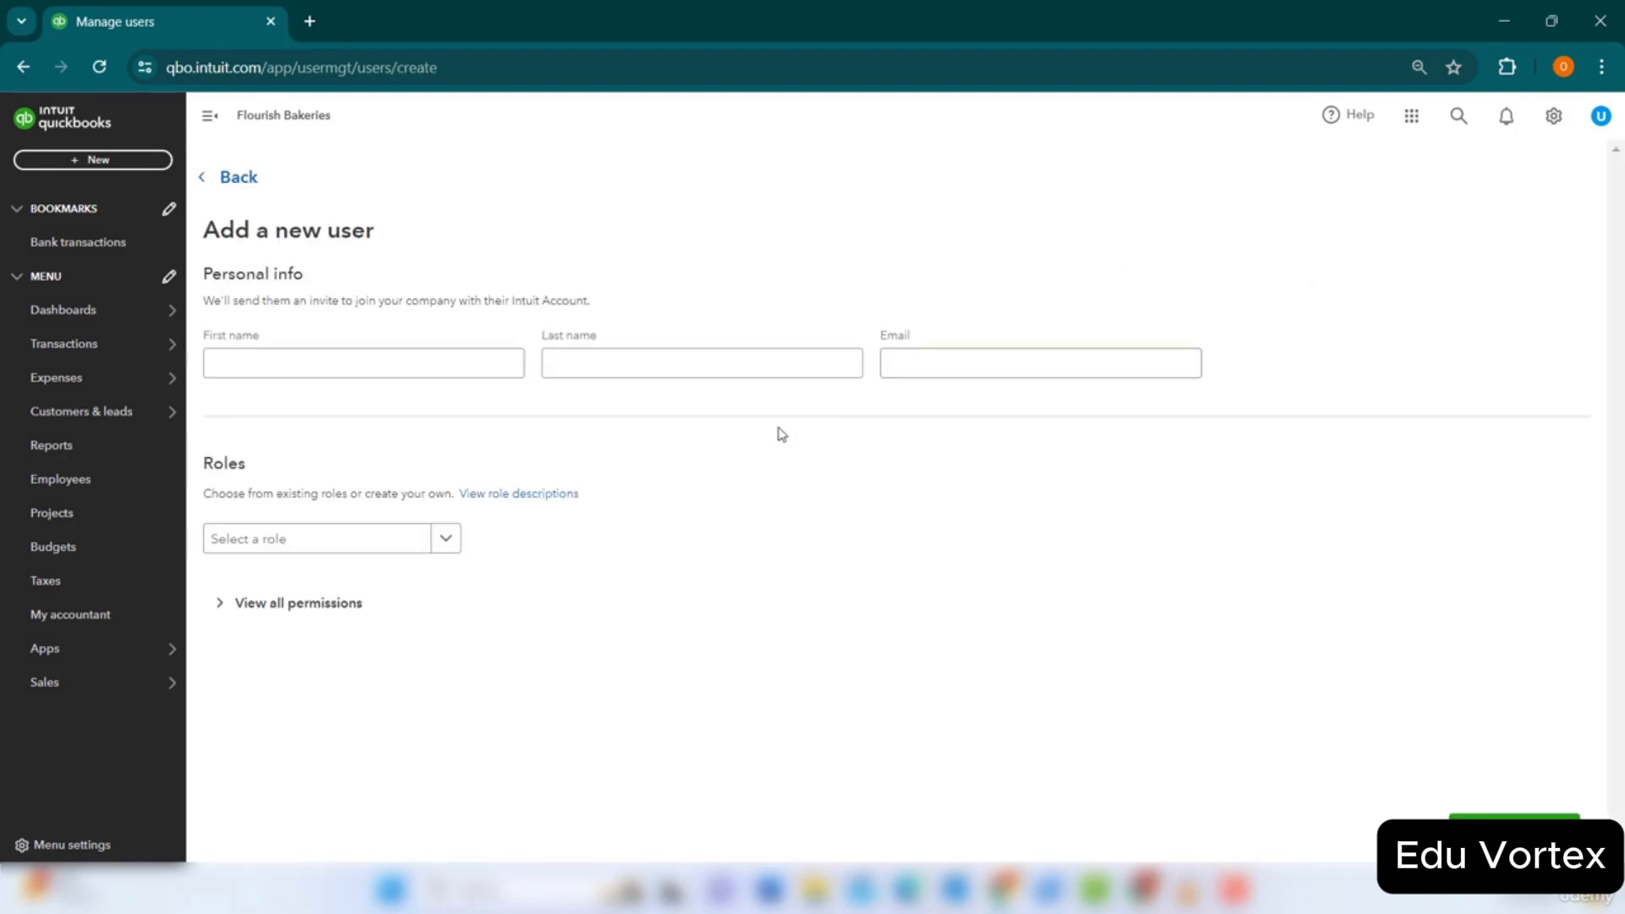
{"action": "left_click", "coordinate": [447, 539]}
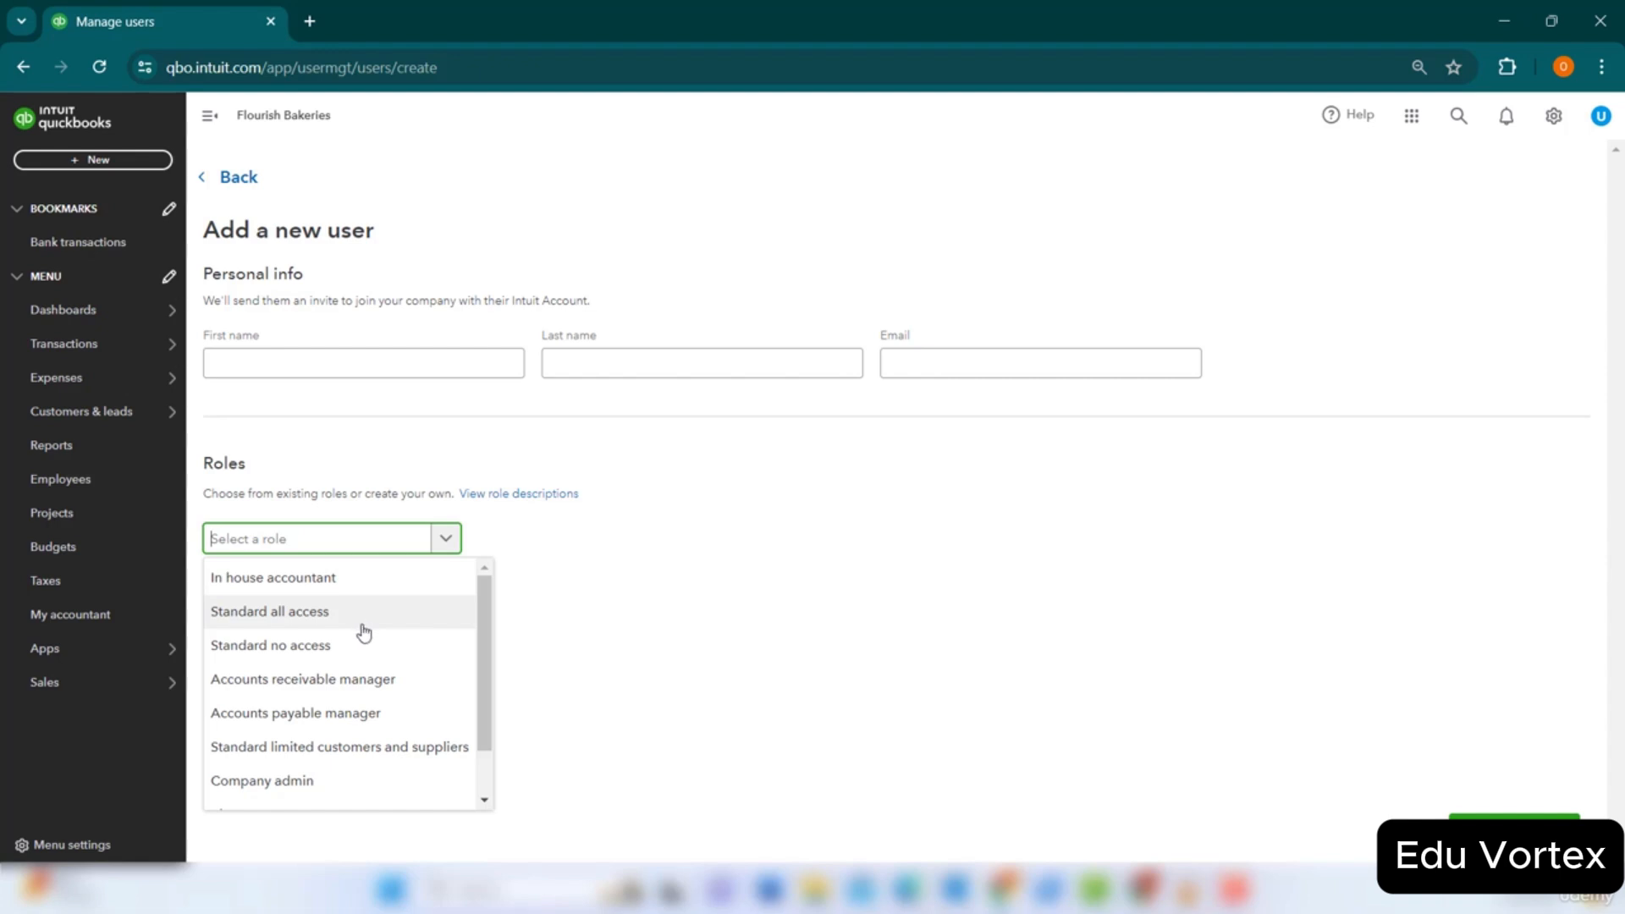
{"action": "scroll", "coordinate": [364, 631], "scroll_direction": "down", "scroll_amount": 1}
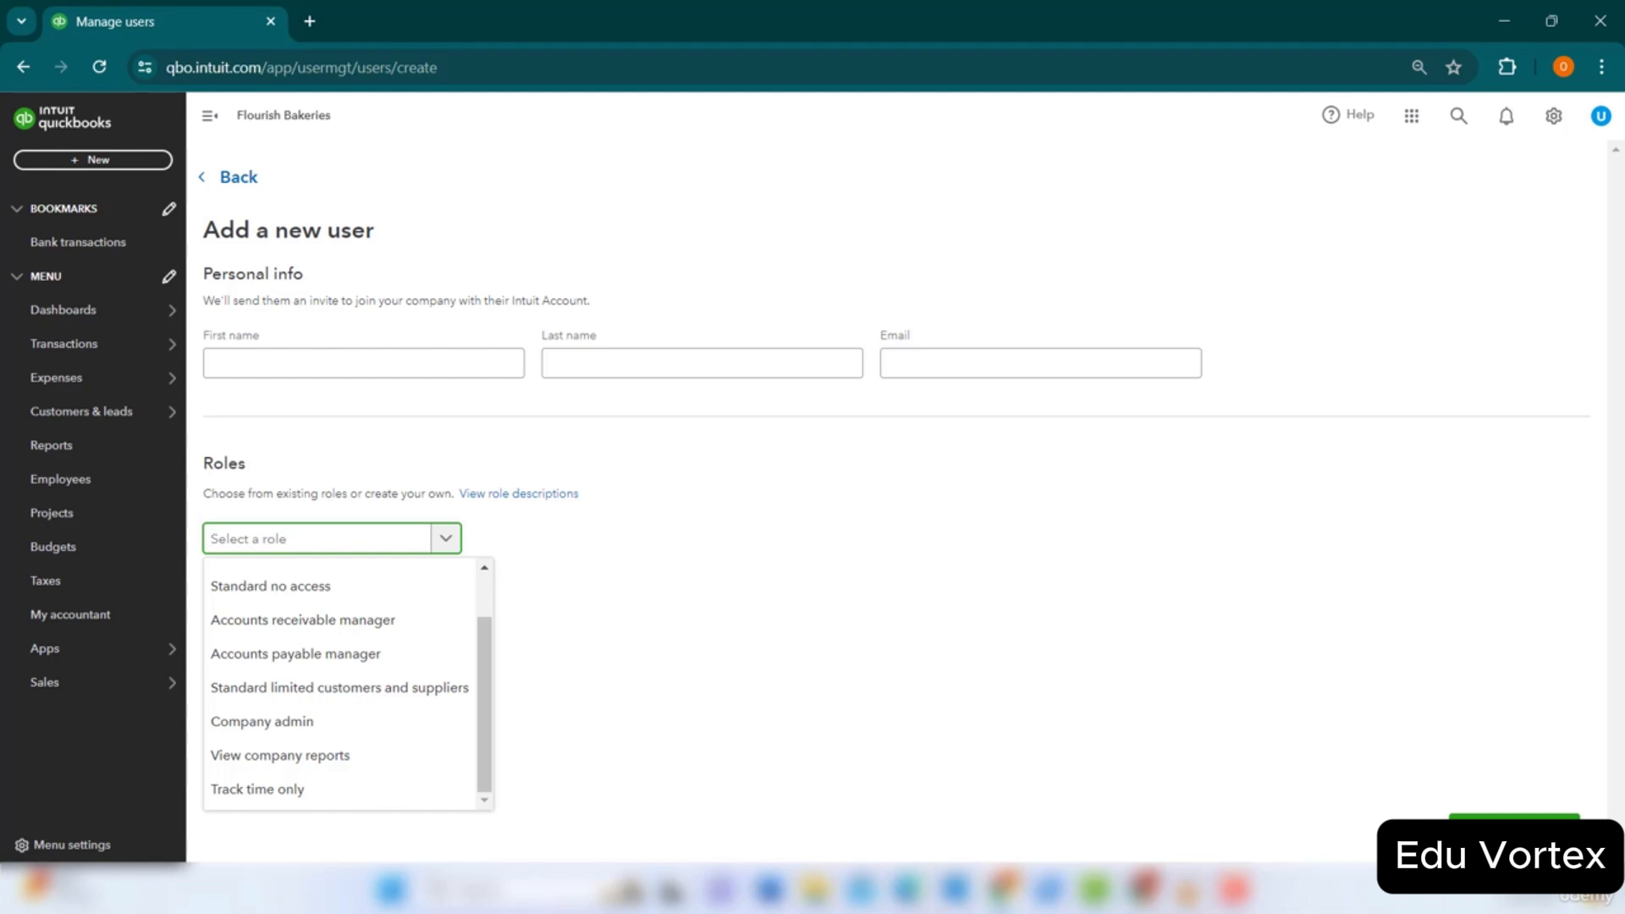
{"action": "left_click", "coordinate": [1451, 645]}
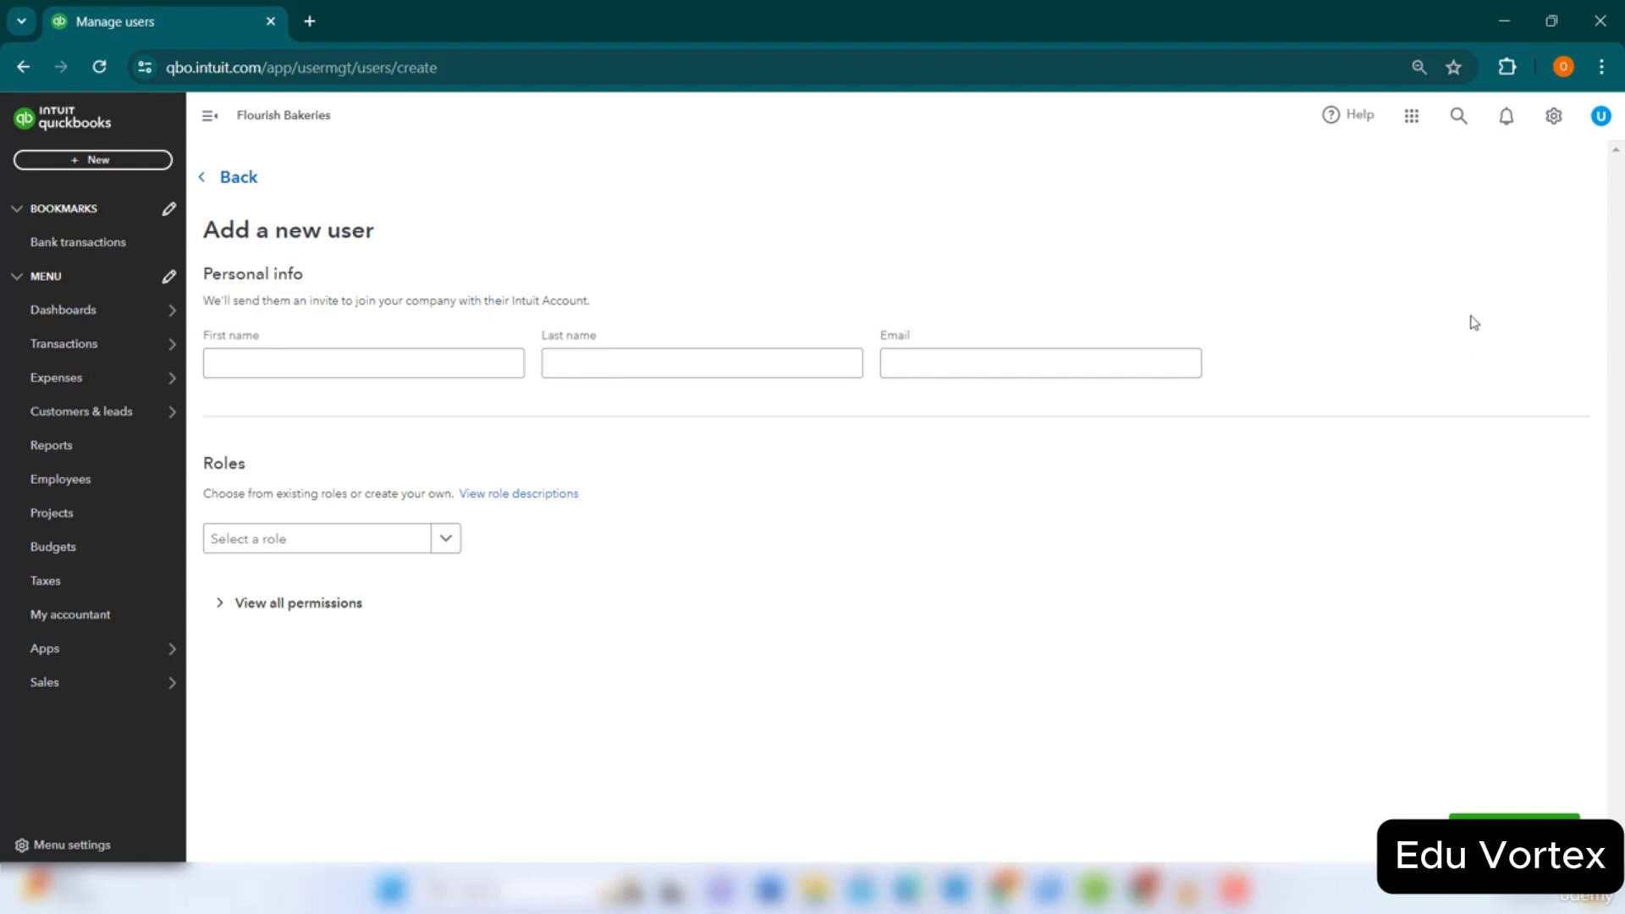
{"action": "left_click", "coordinate": [1555, 116]}
In Recurring transactions, check the new template's transaction types, then dismiss it without creating a template.
{"action": "left_click", "coordinate": [1224, 274]}
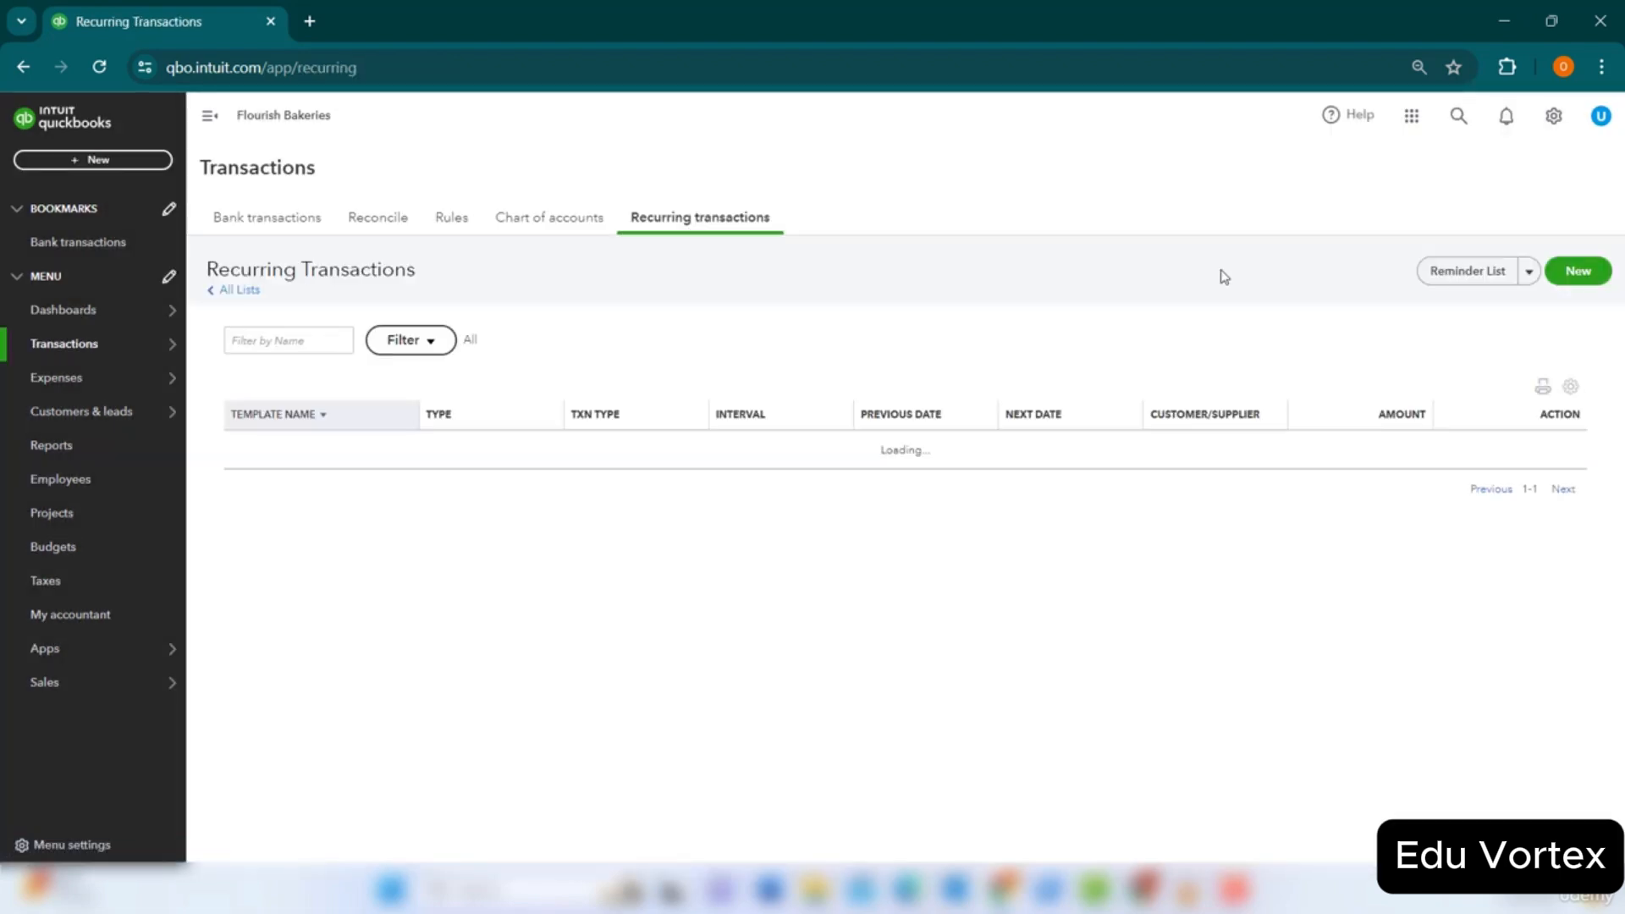
{"action": "left_click", "coordinate": [1565, 278]}
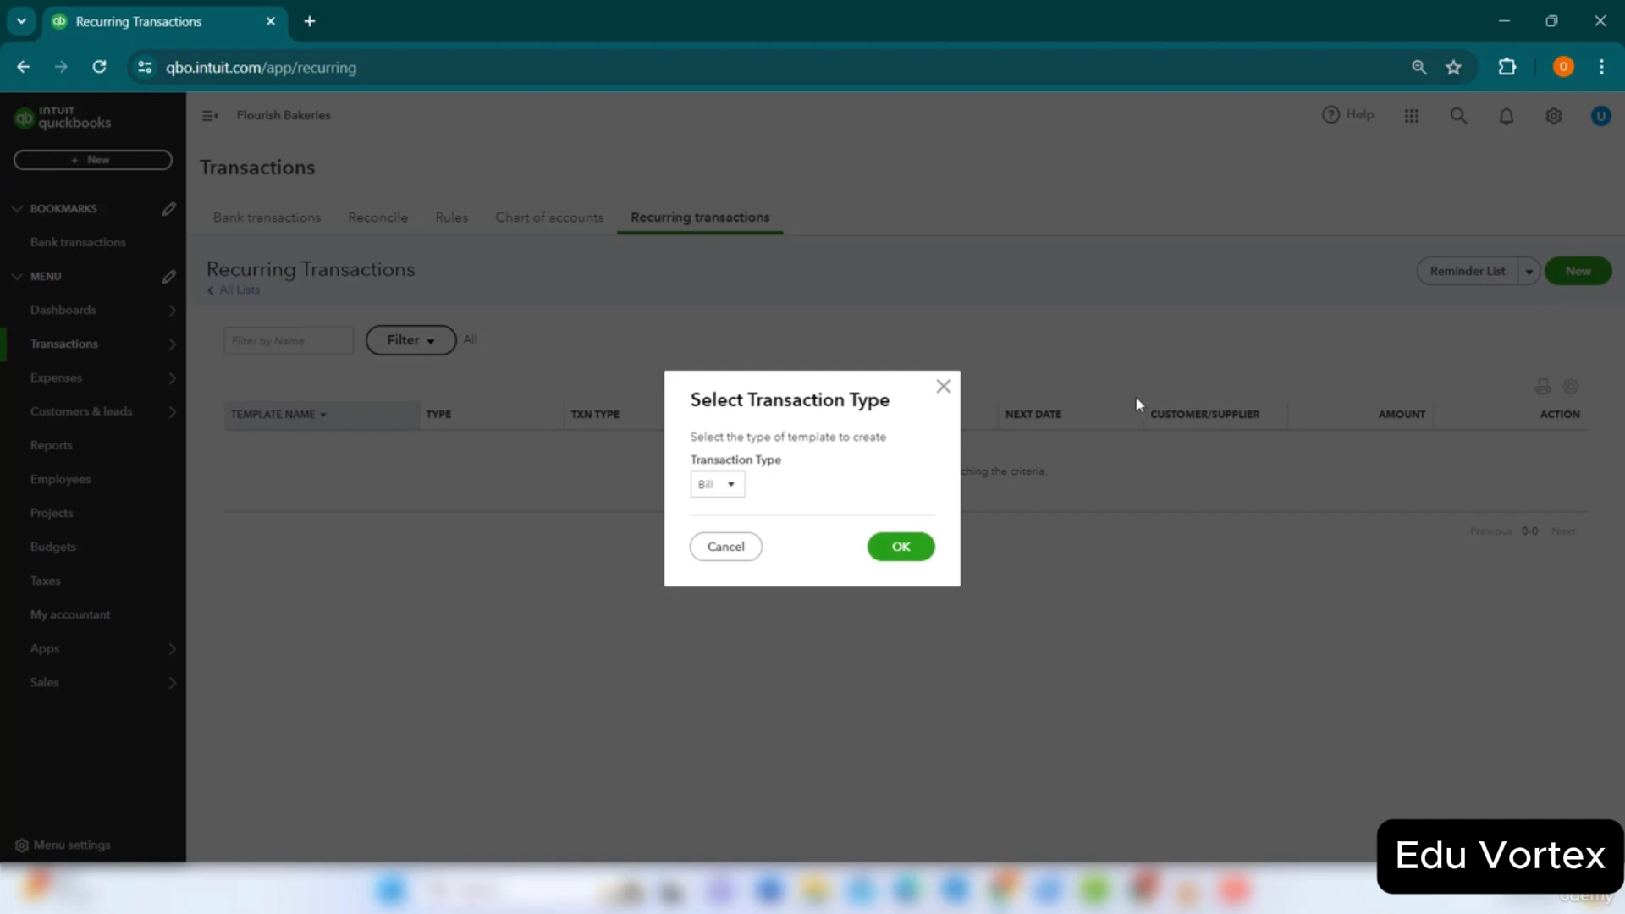
{"action": "left_click", "coordinate": [721, 485]}
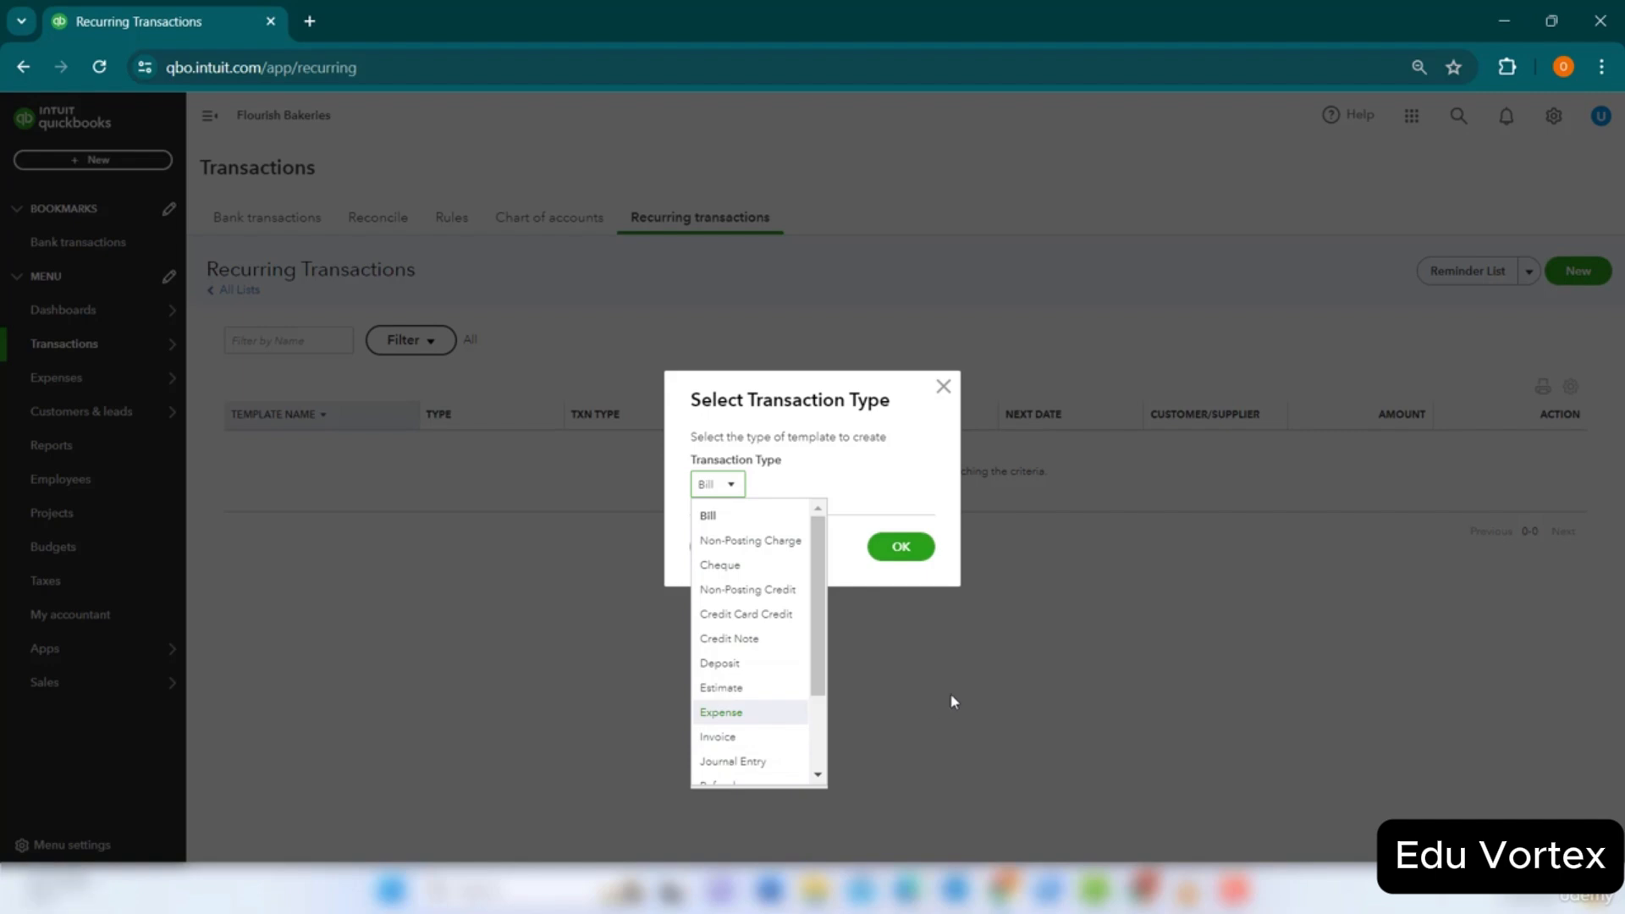
{"action": "left_click", "coordinate": [1013, 662]}
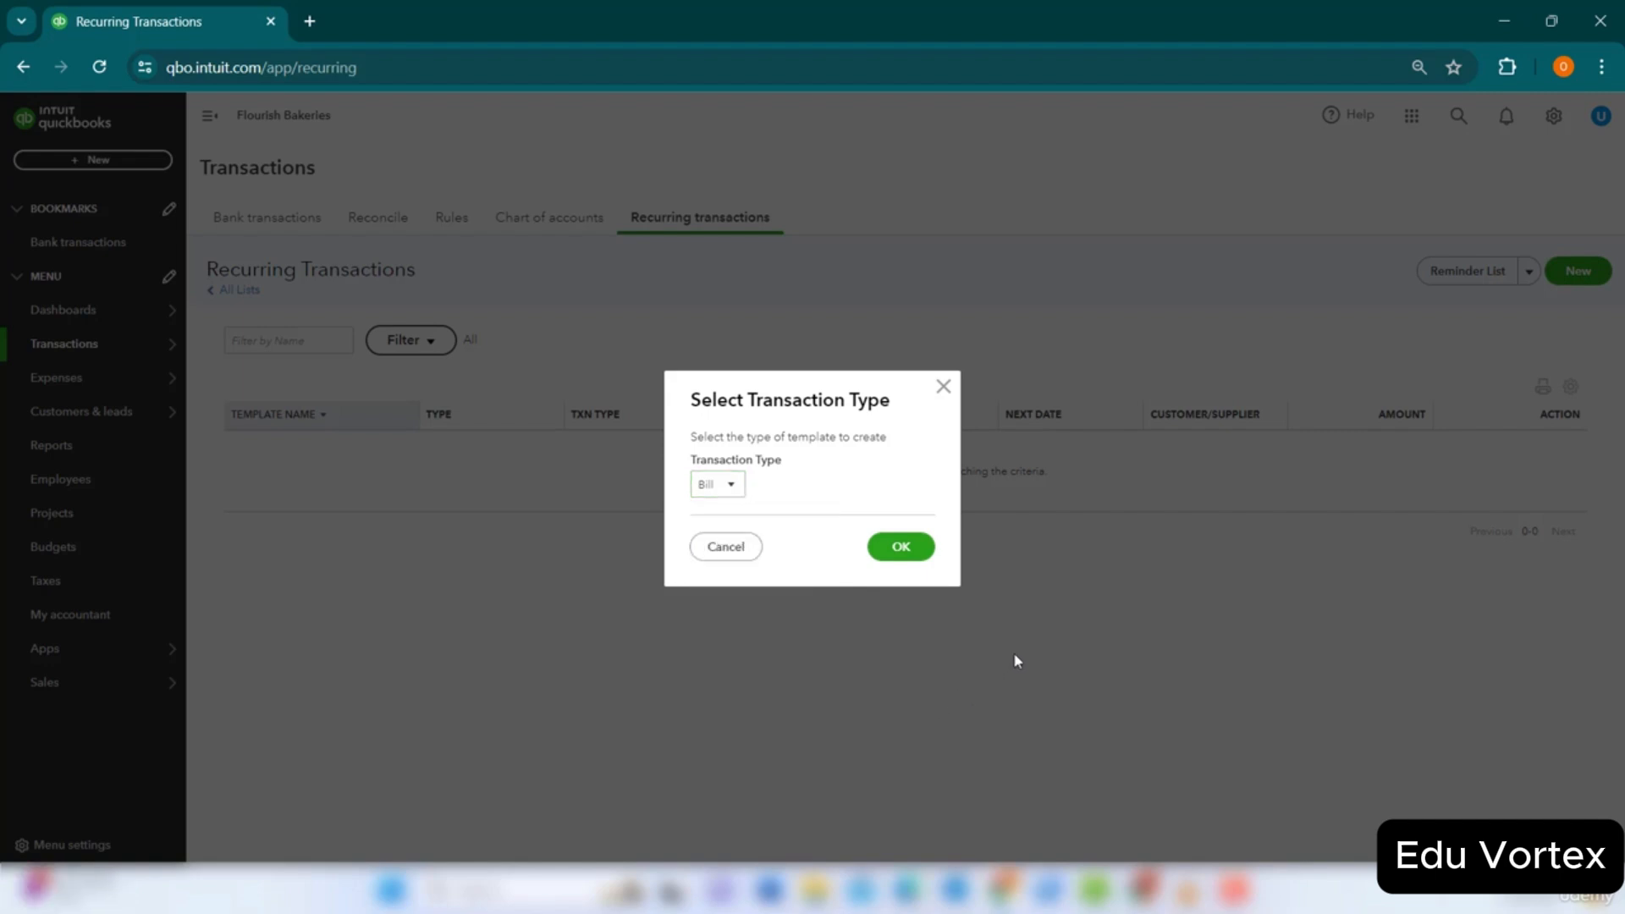
{"action": "left_click", "coordinate": [943, 390]}
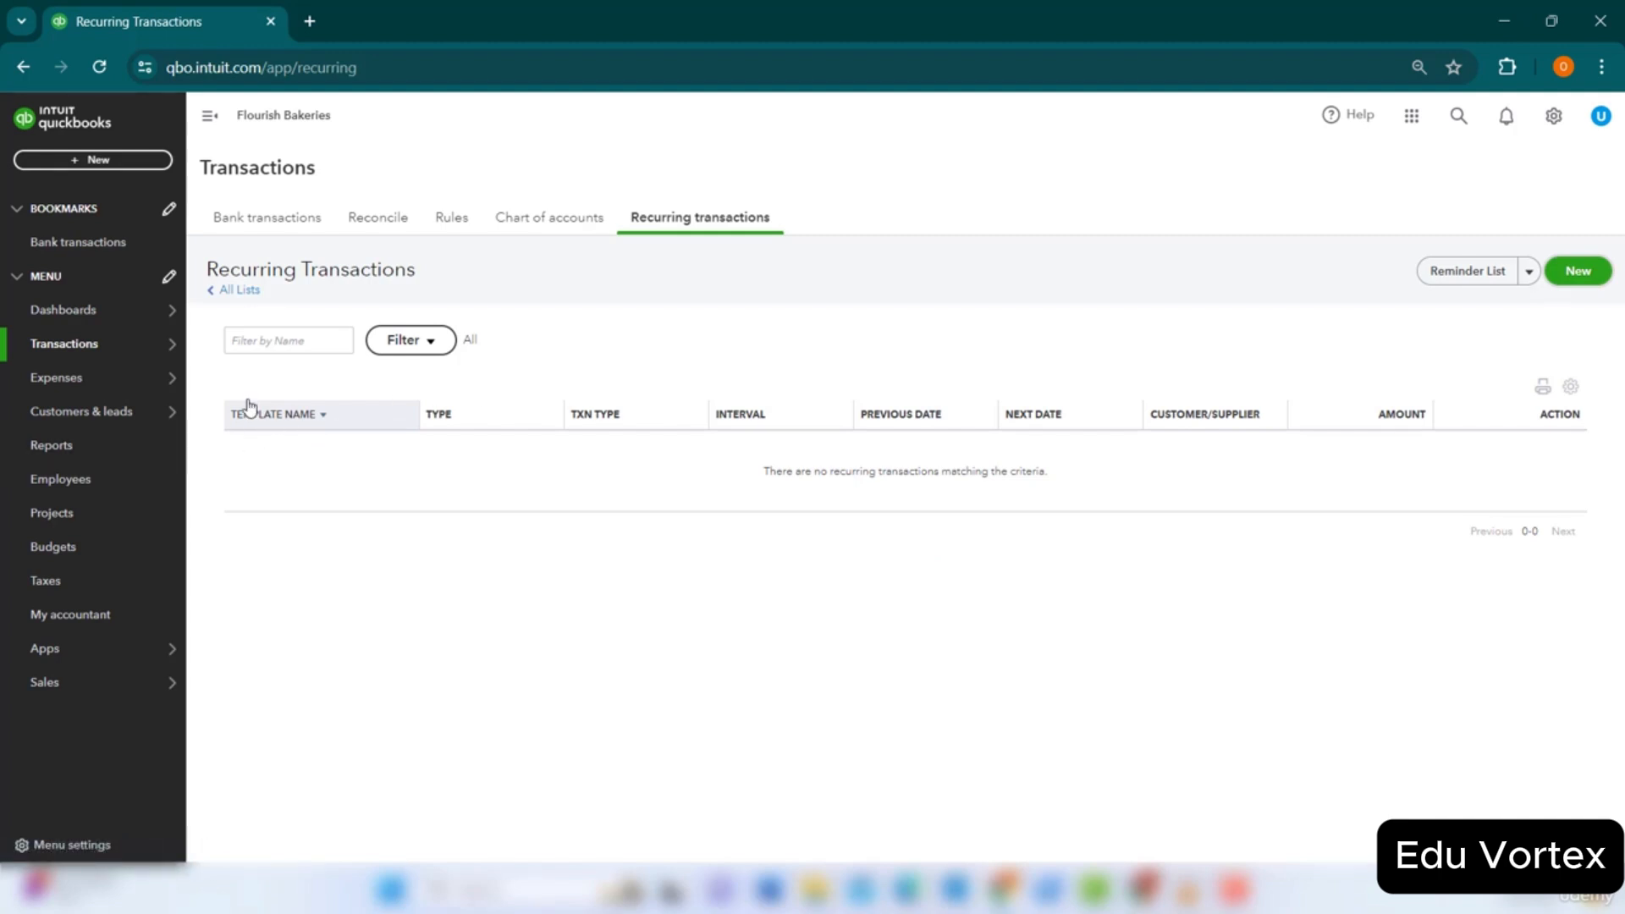
Open the favourite Profit and Loss report (1 January–24 July 2024) and bring up its customisation options.
{"action": "left_click", "coordinate": [101, 451]}
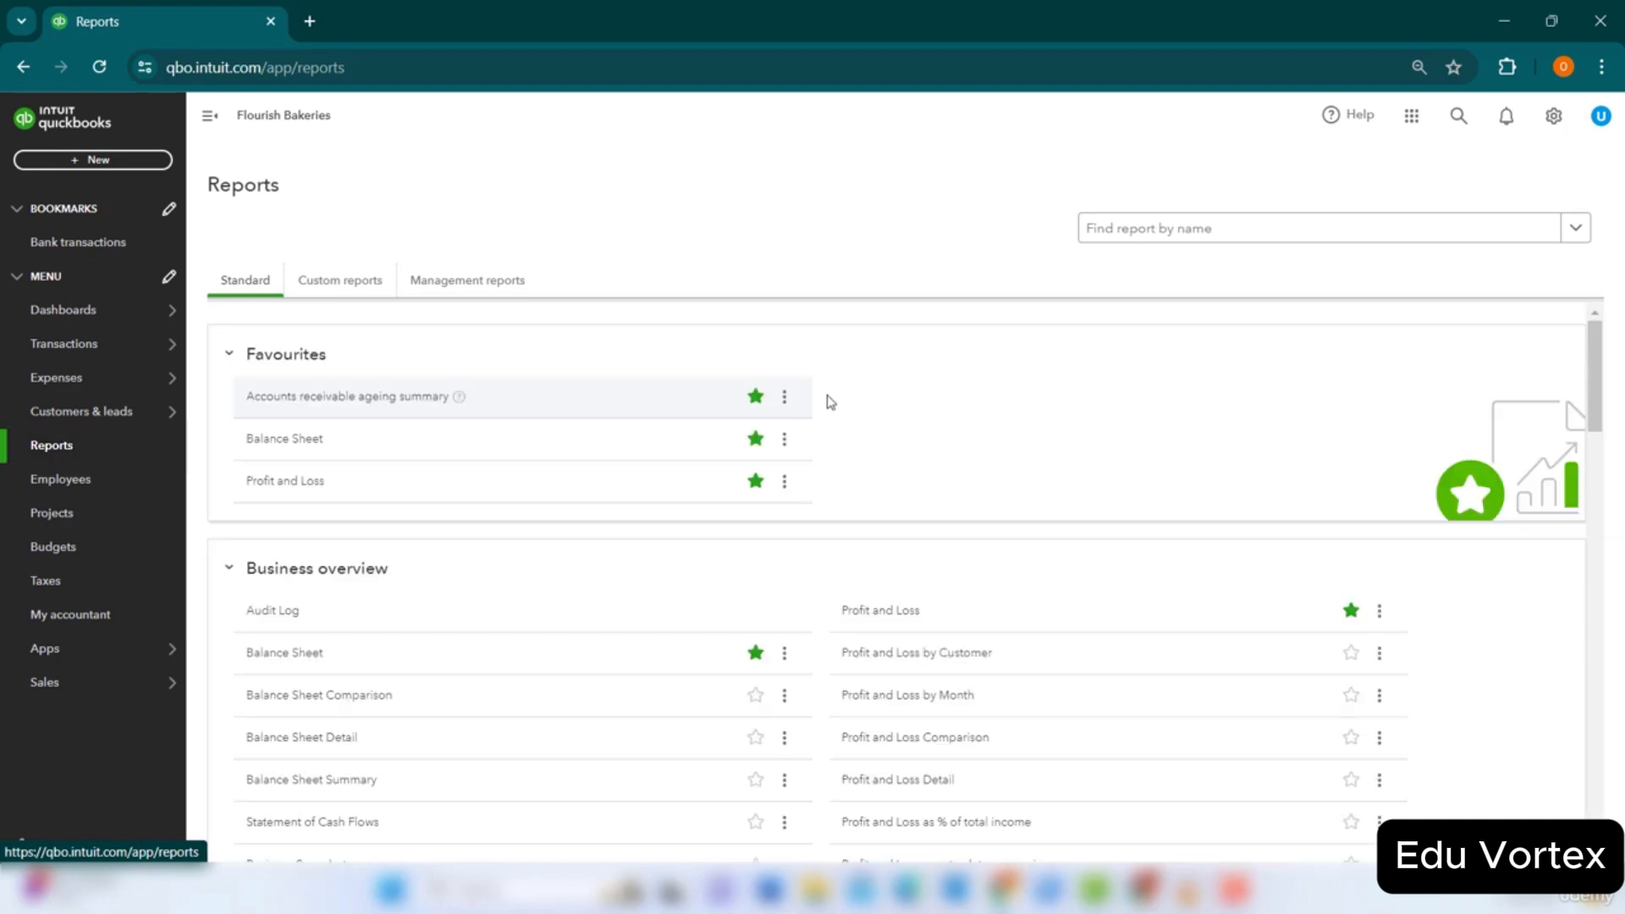
{"action": "left_click", "coordinate": [282, 484]}
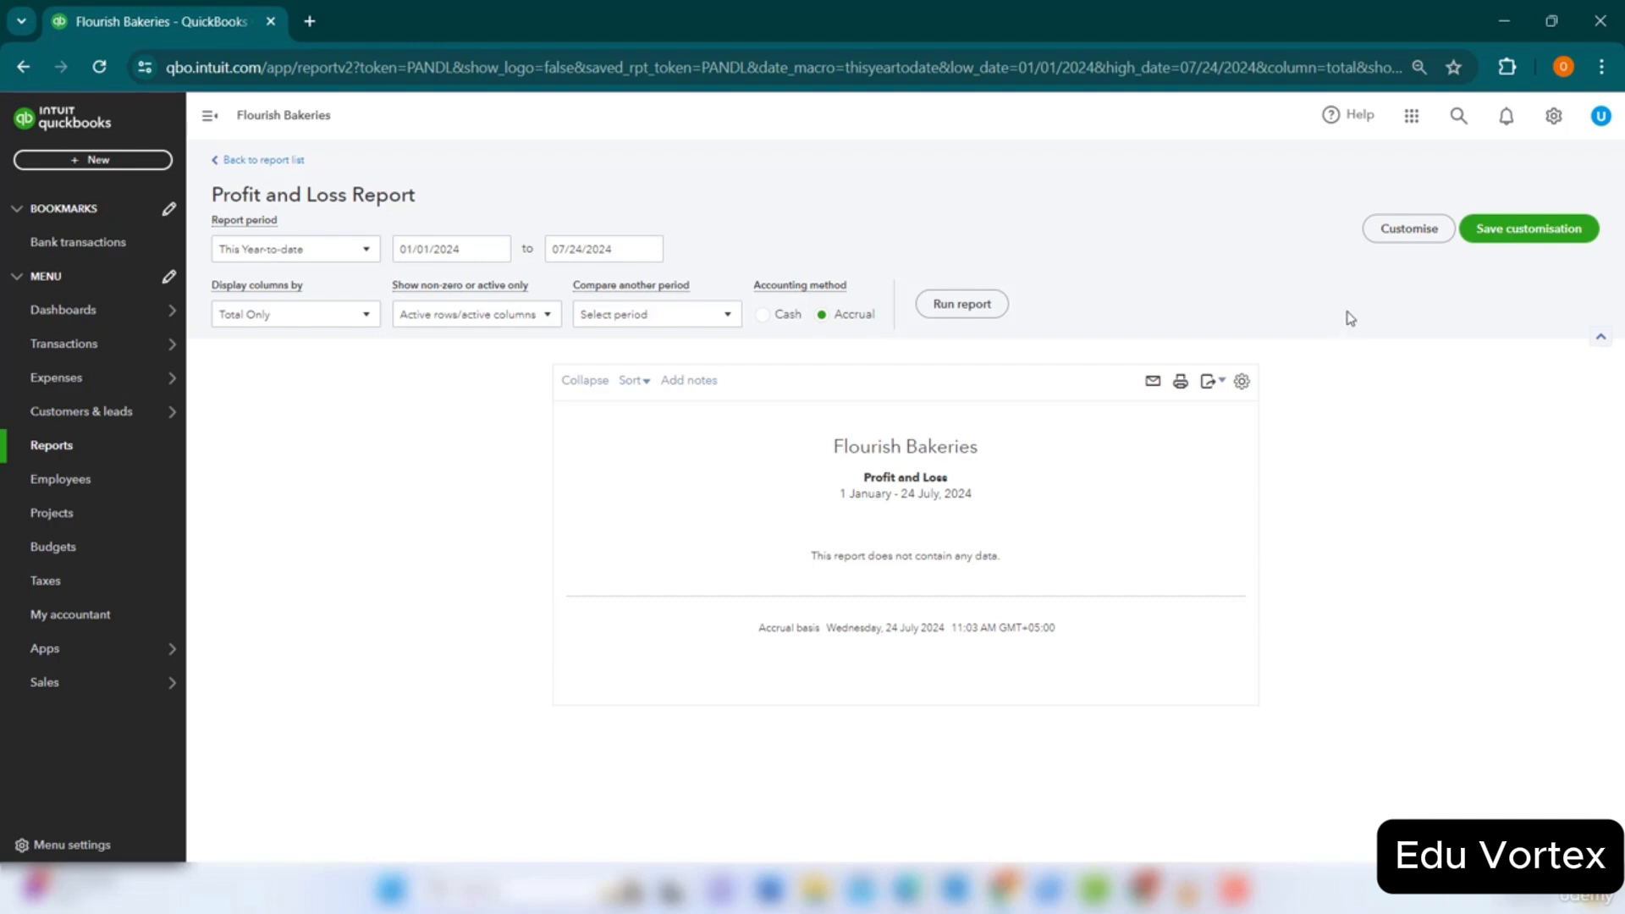
{"action": "left_click", "coordinate": [1409, 230]}
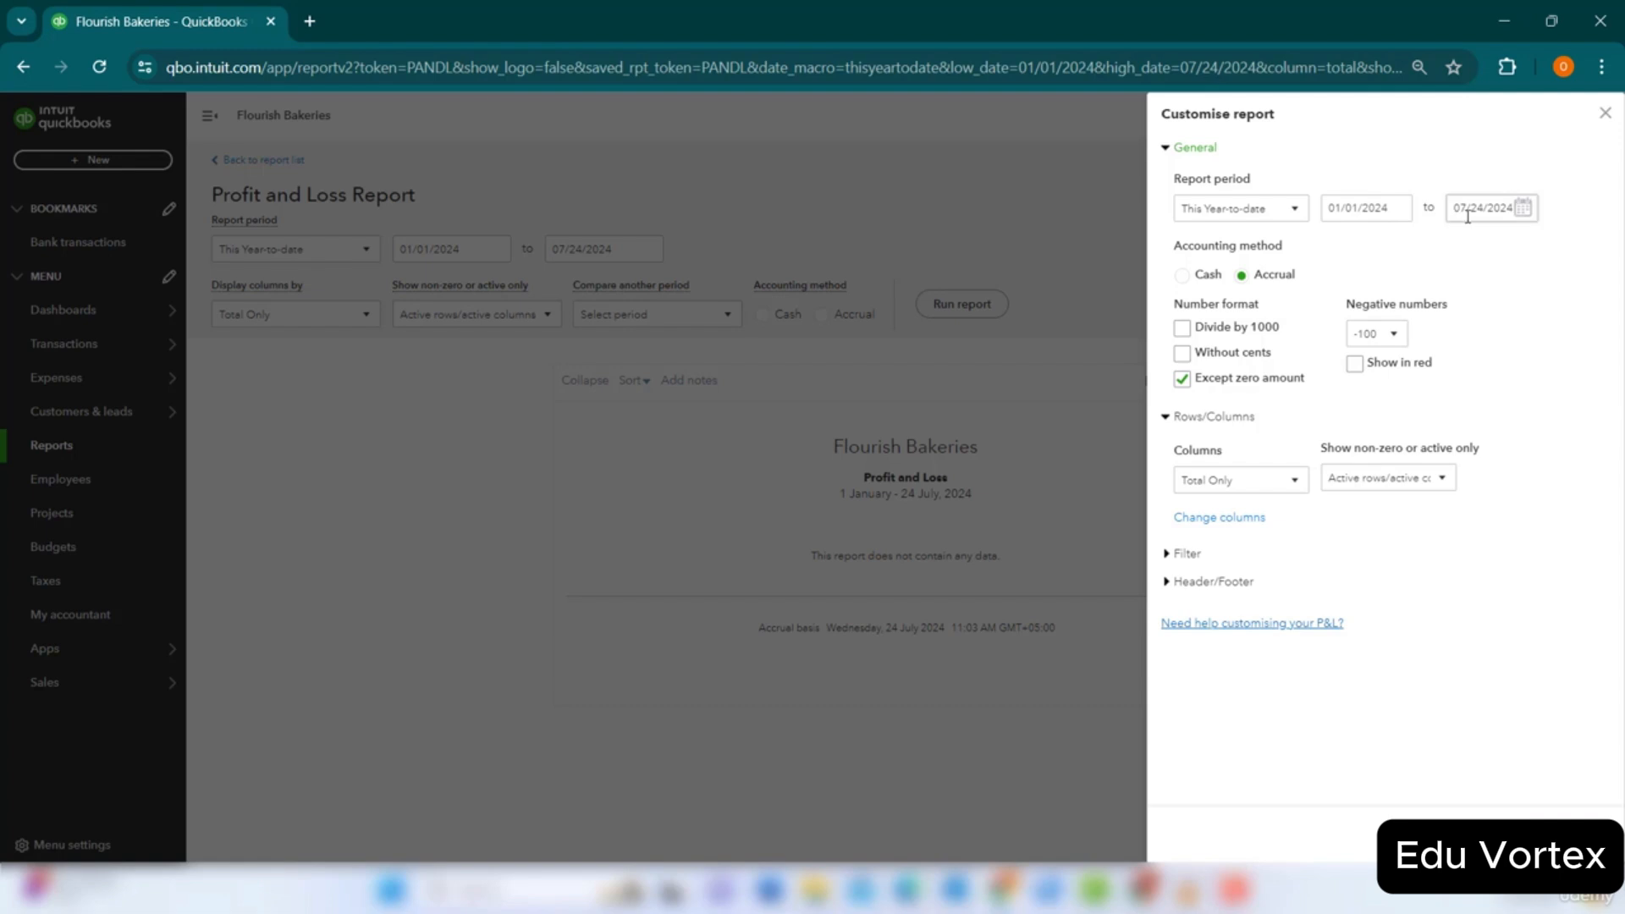
Review the Filter options in the Customise report panel, then close it without changes.
{"action": "left_click", "coordinate": [1176, 555]}
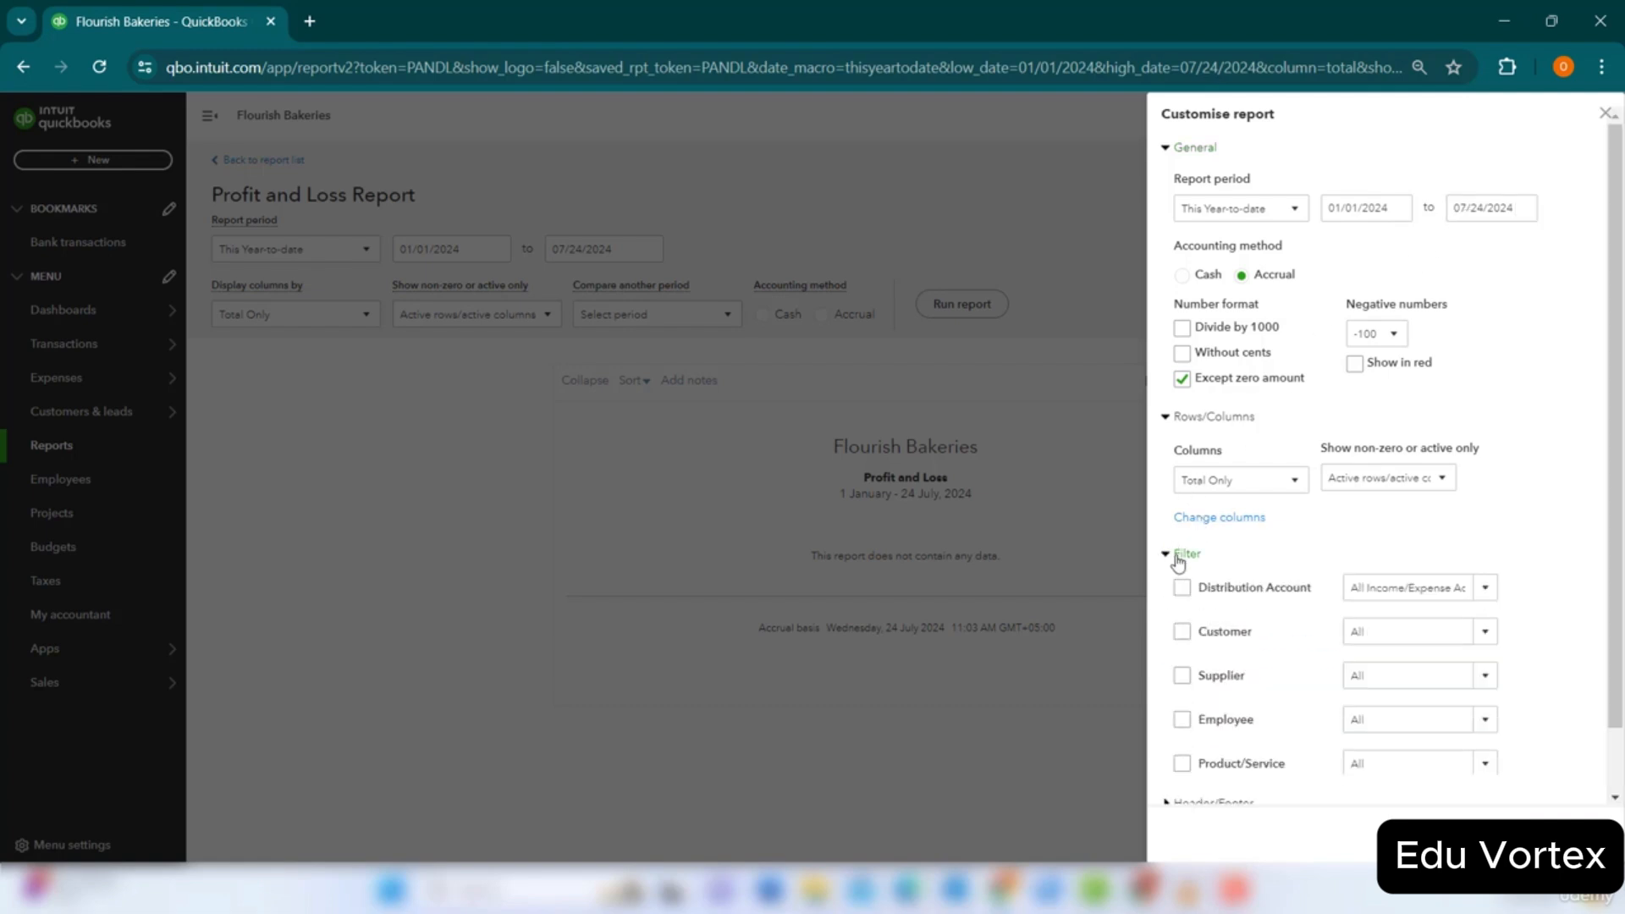
{"action": "scroll", "coordinate": [1250, 688], "scroll_direction": "down", "scroll_amount": 2}
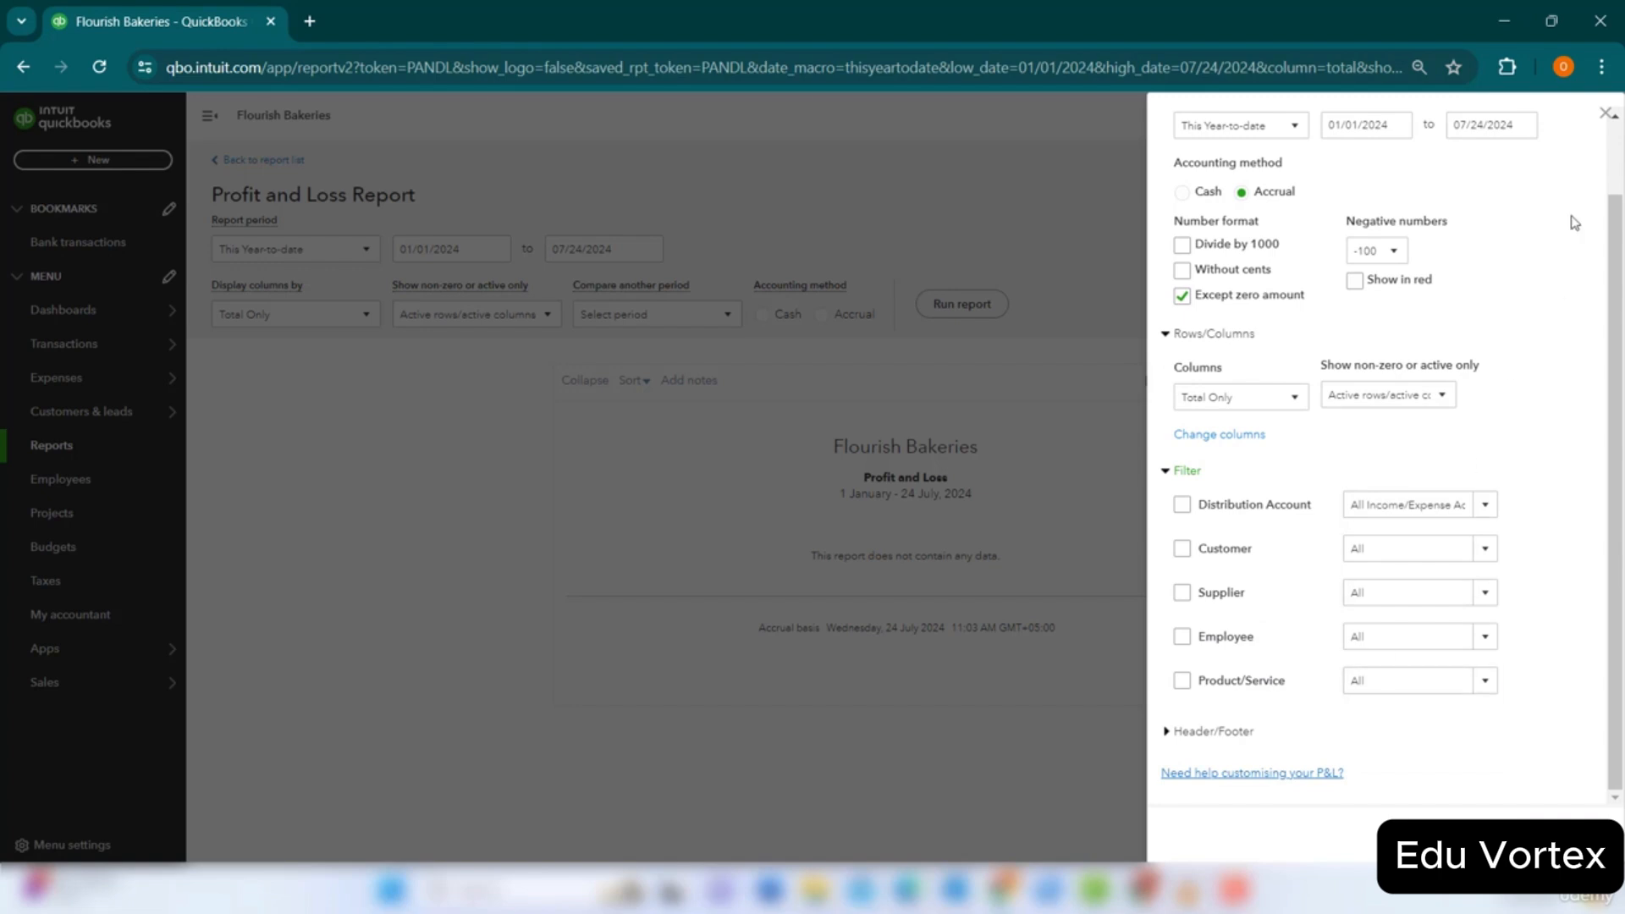
{"action": "left_click", "coordinate": [1600, 113]}
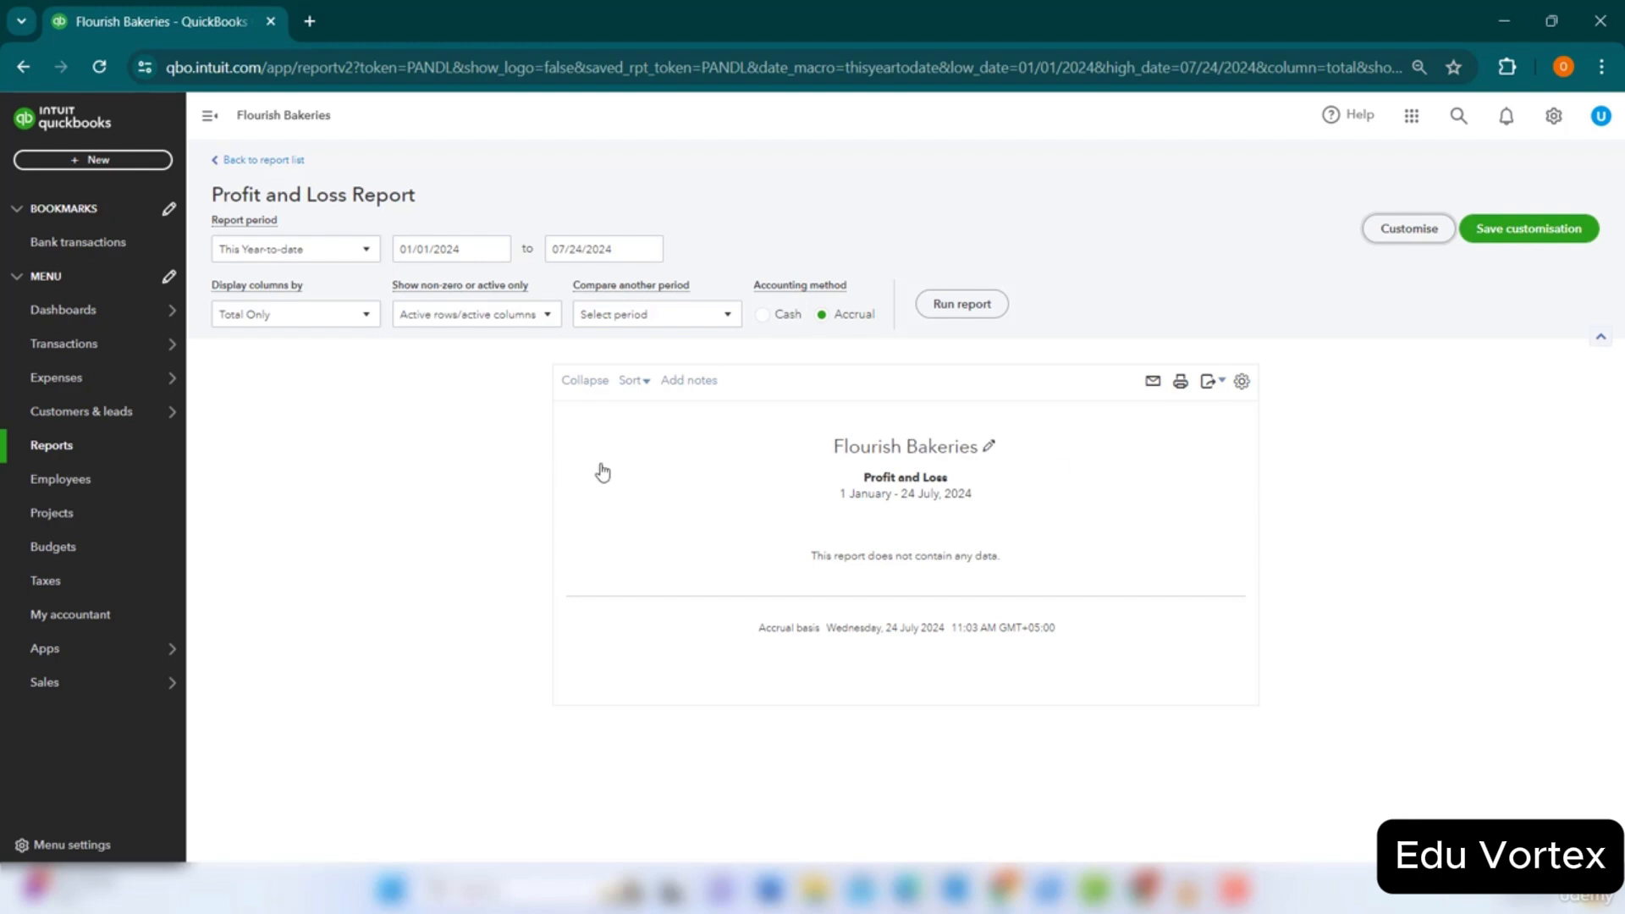
From the Projects page, bring up a blank New project form.
{"action": "left_click", "coordinate": [82, 525]}
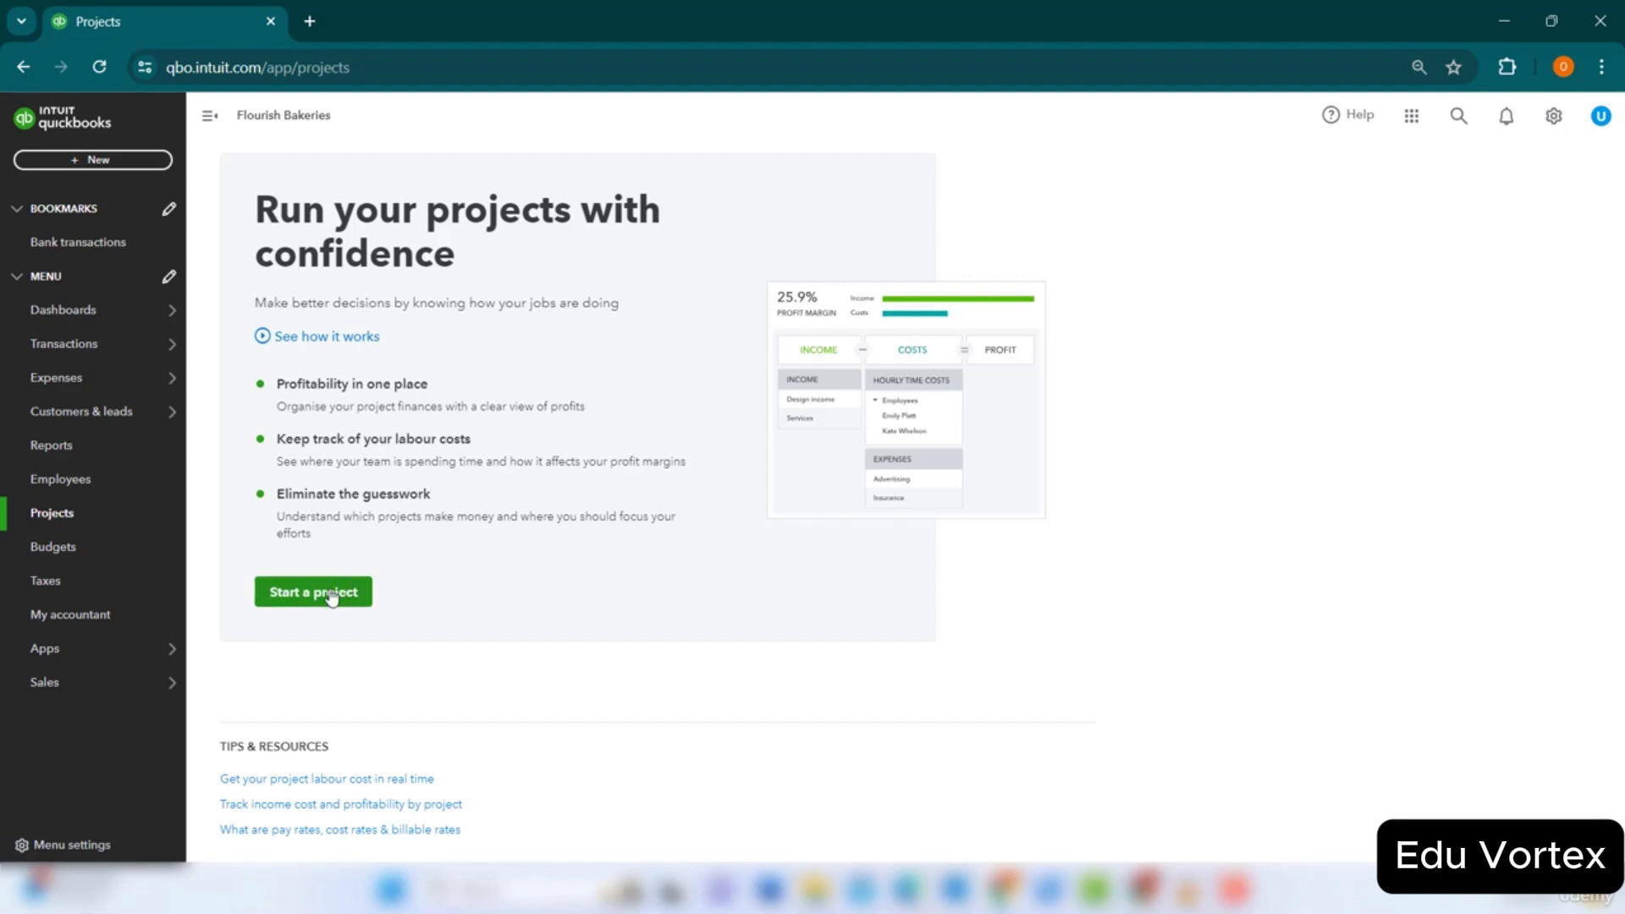
{"action": "left_click", "coordinate": [343, 609]}
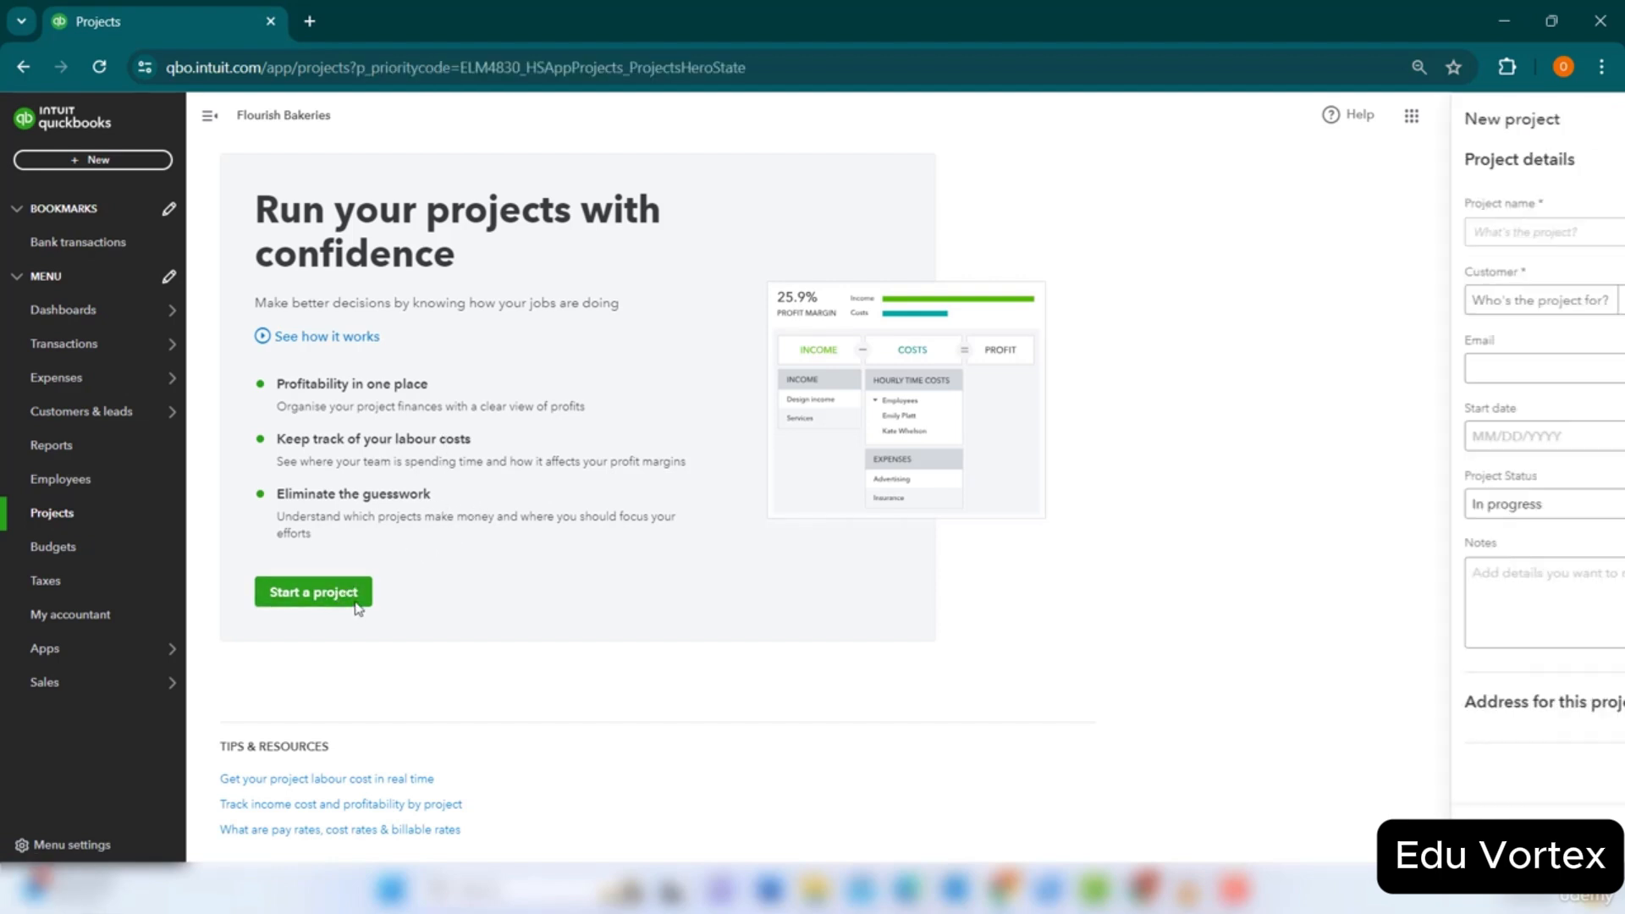
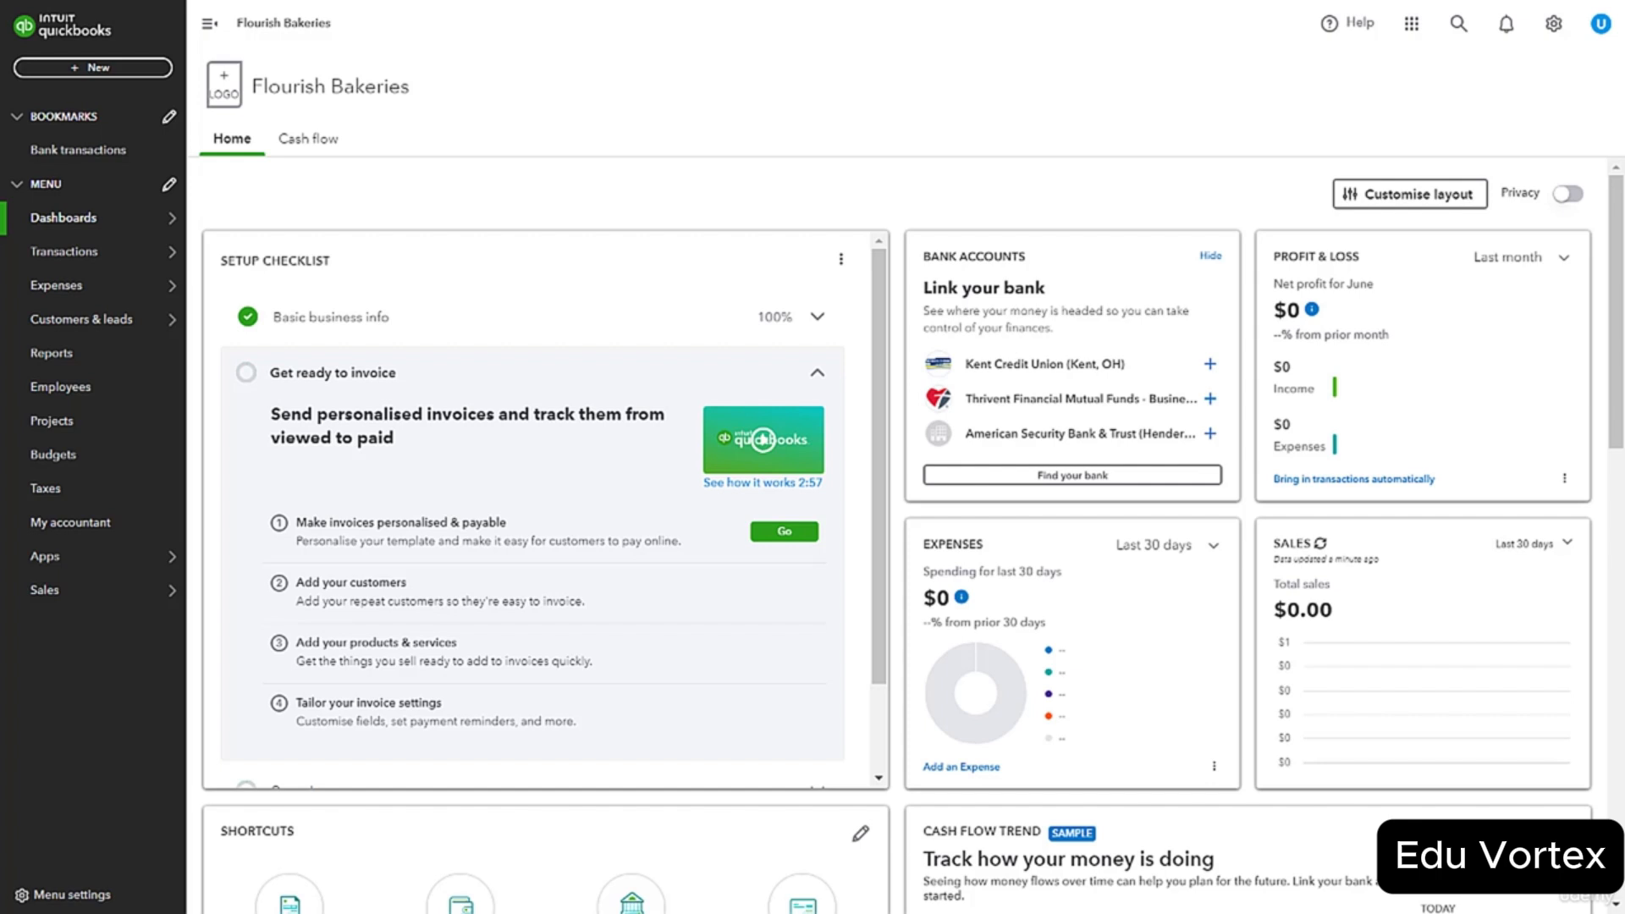
Go to Find apps under Apps and bring up the Project management category of integrations.
{"action": "mouse_move", "coordinate": [51, 556]}
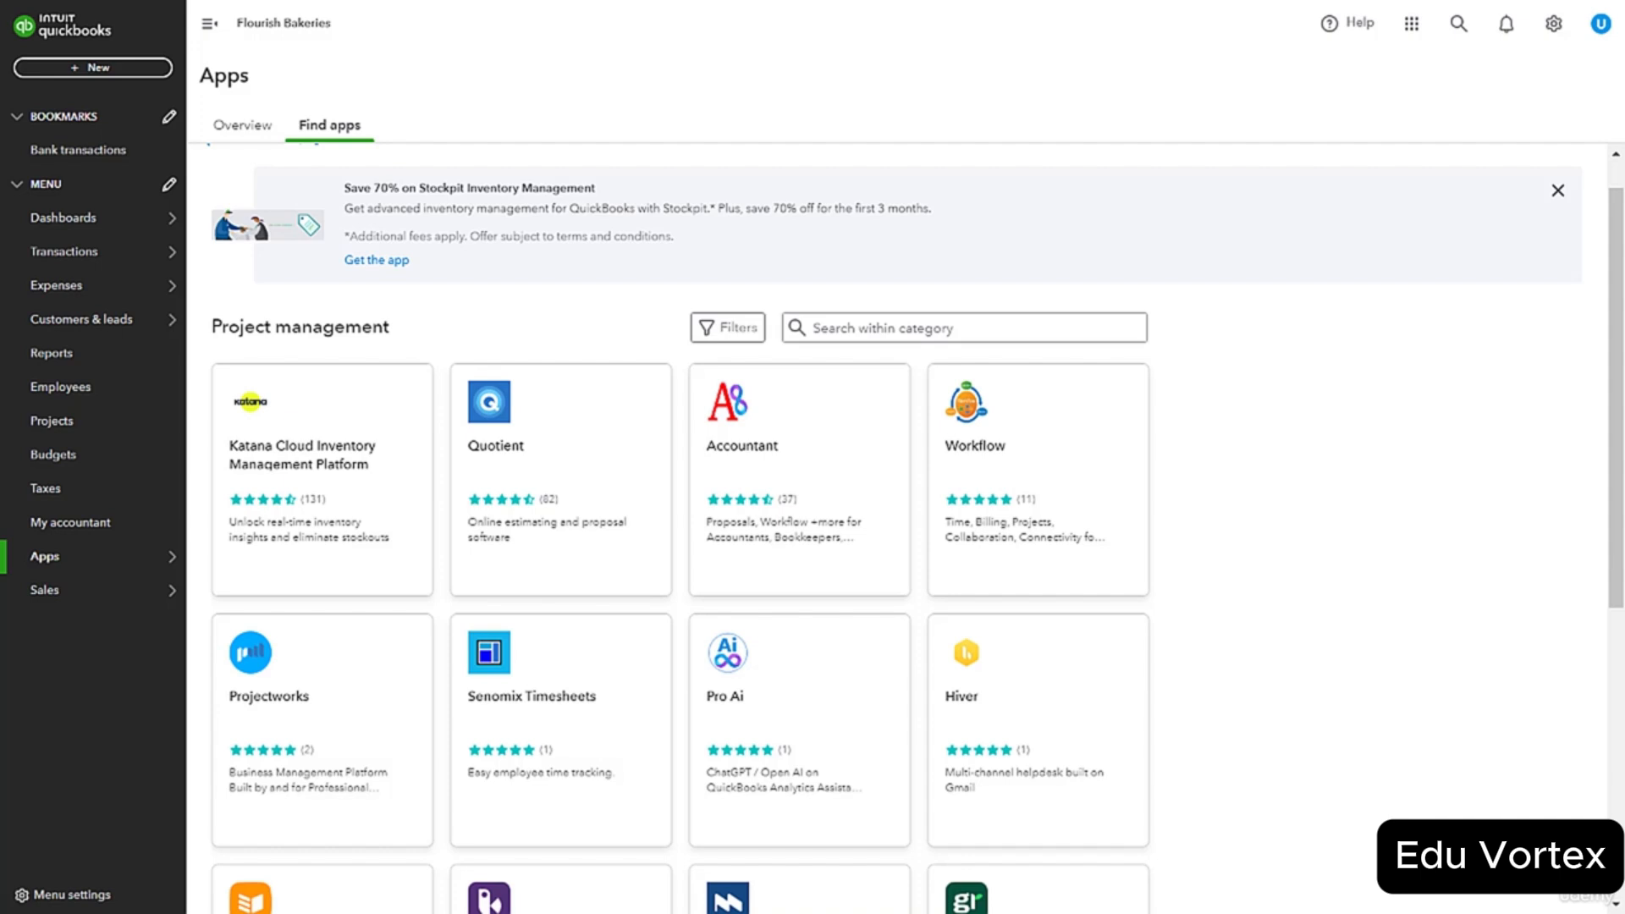
{"action": "scroll", "coordinate": [677, 508], "scroll_direction": "down", "scroll_amount": 5}
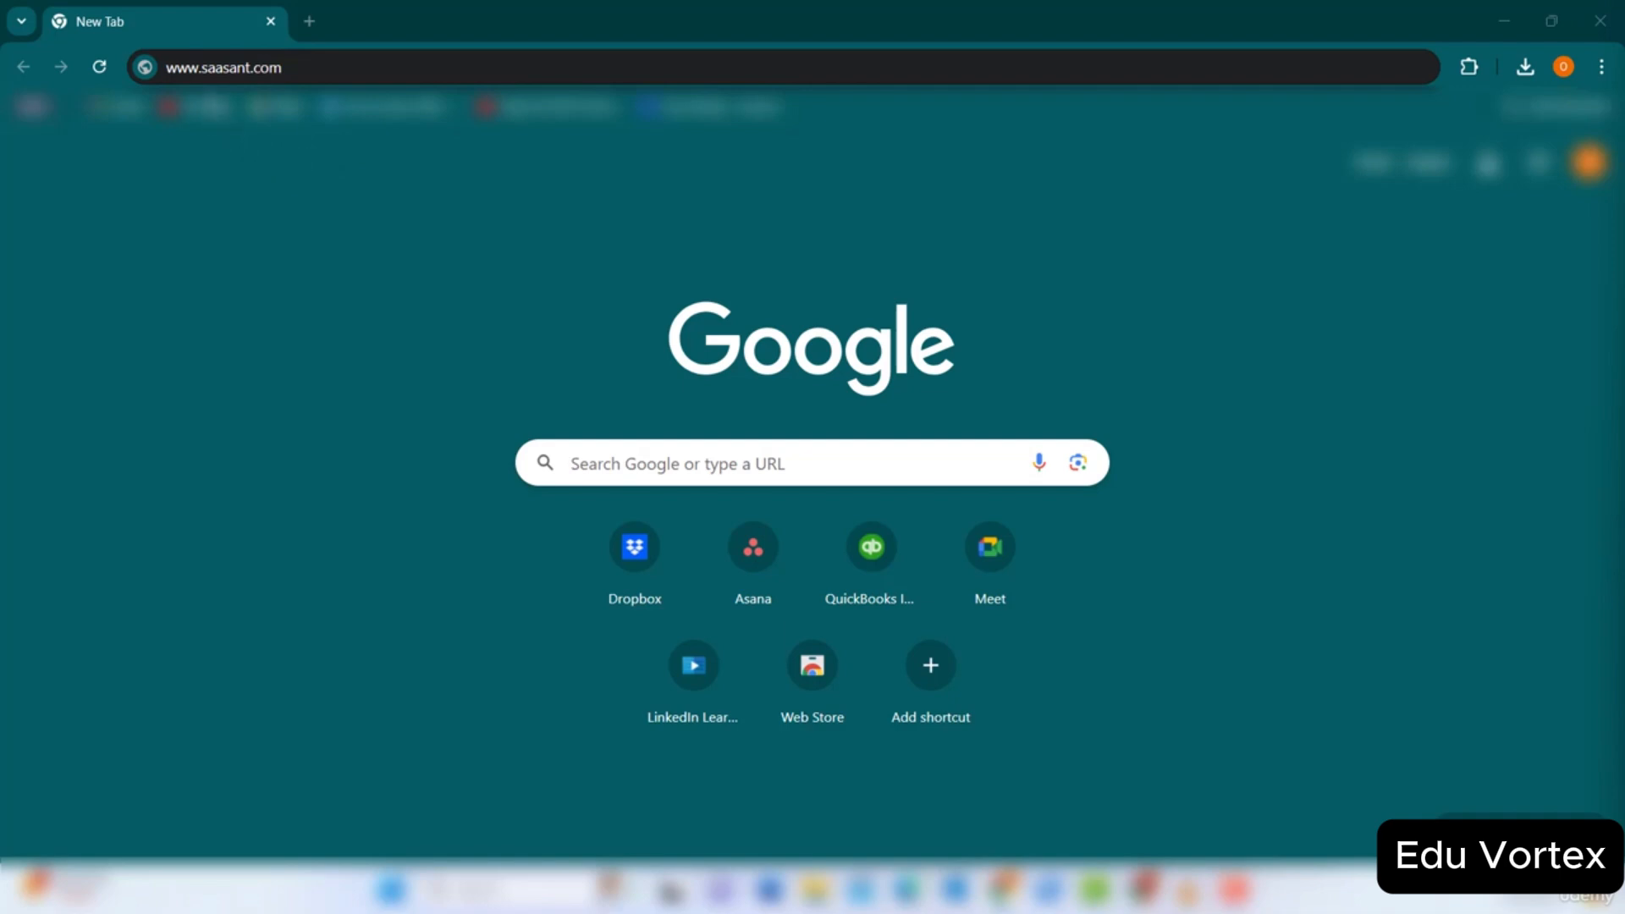
{"action": "left_click", "coordinate": [315, 75]}
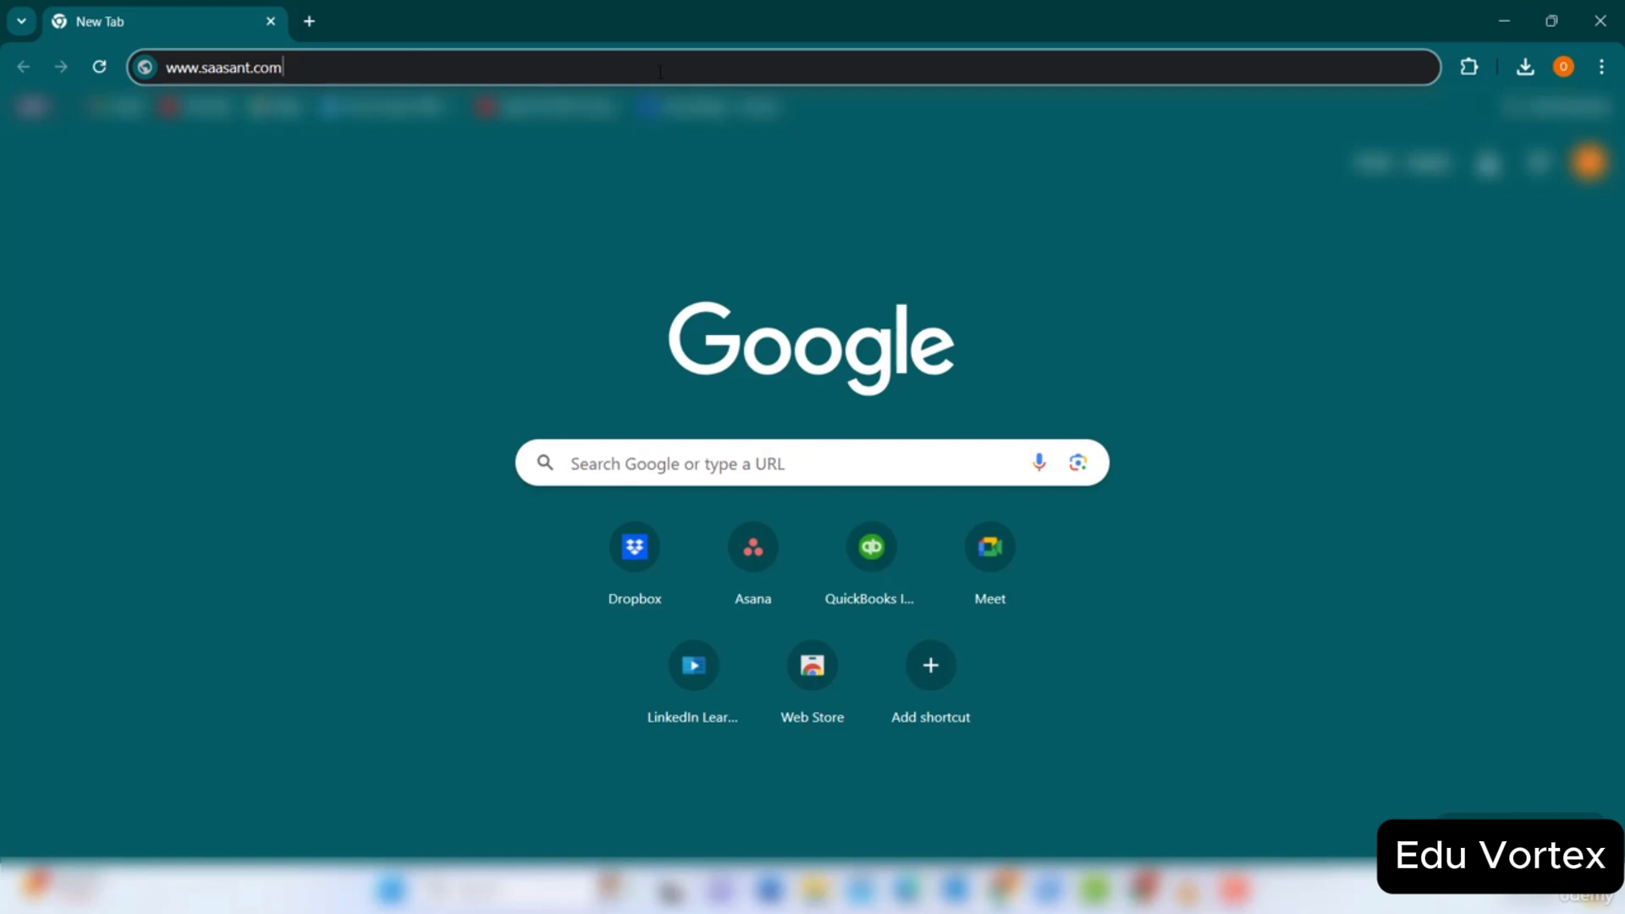
{"action": "key", "text": "Return"}
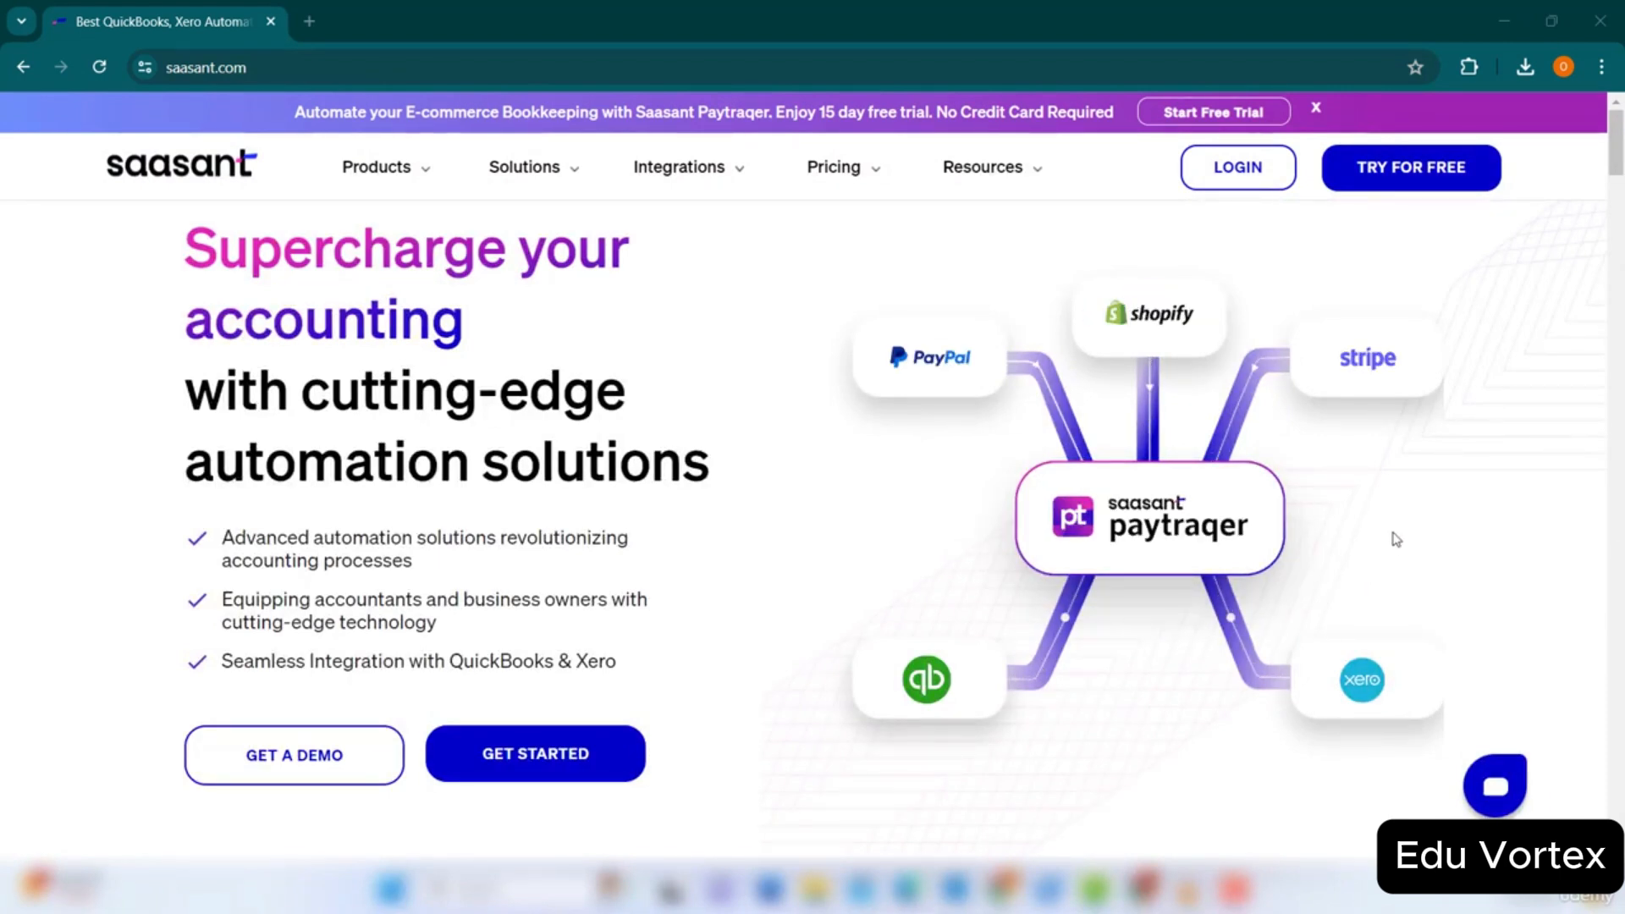
Open the SaasAnt Transactions for QuickBooks Online free-trial page from TRY FOR FREE.
{"action": "mouse_move", "coordinate": [1431, 182]}
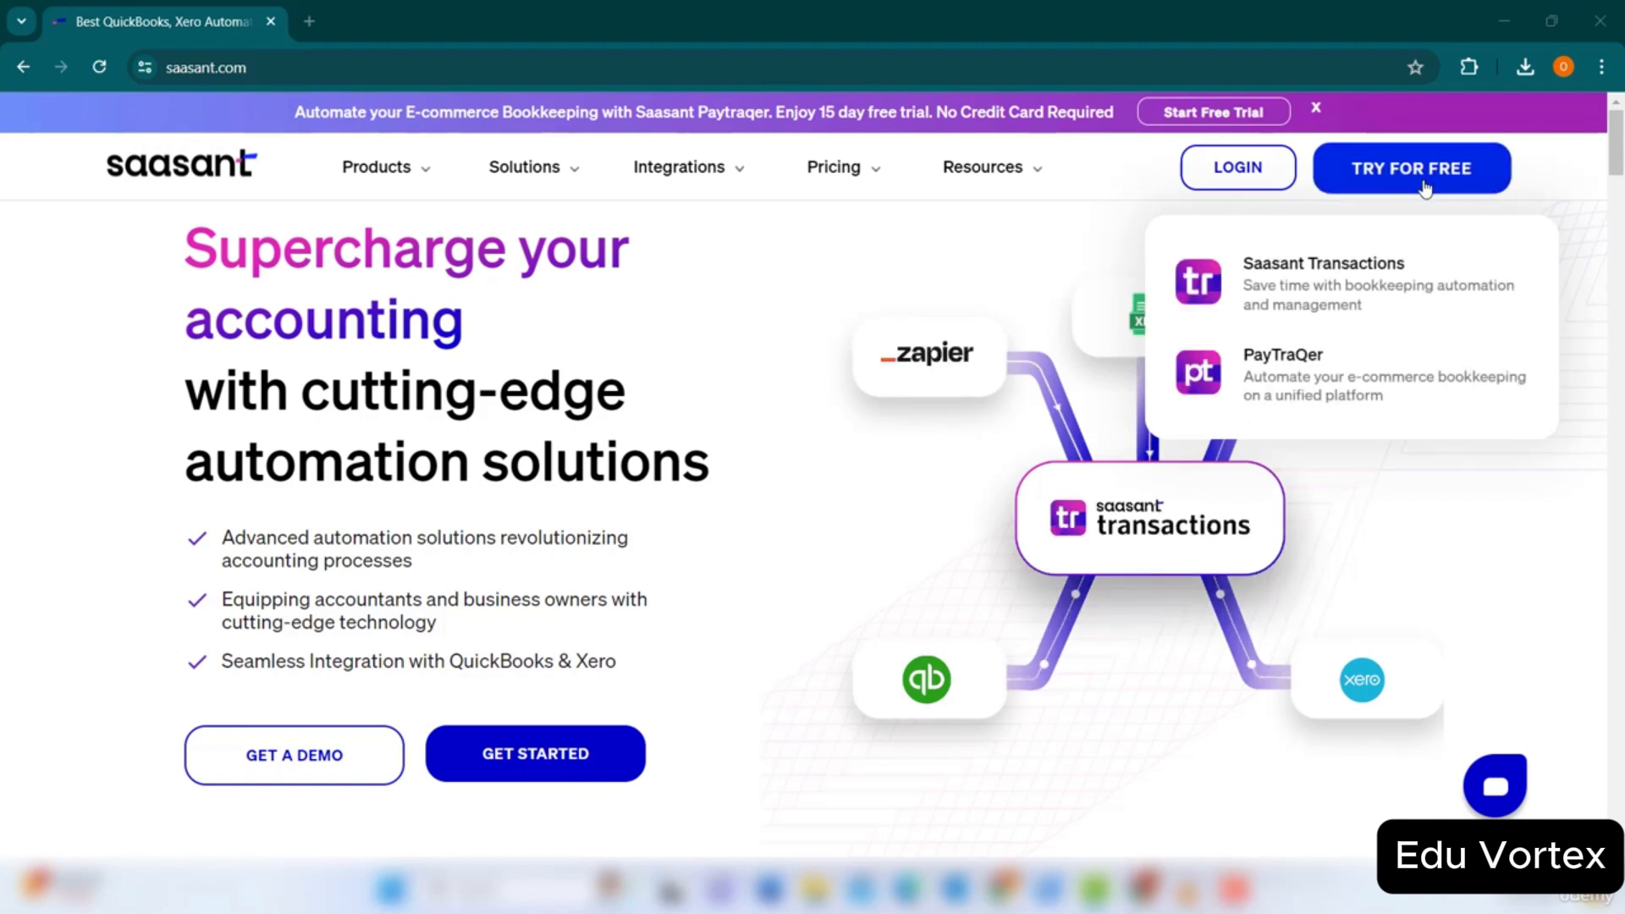
{"action": "left_click", "coordinate": [1487, 320]}
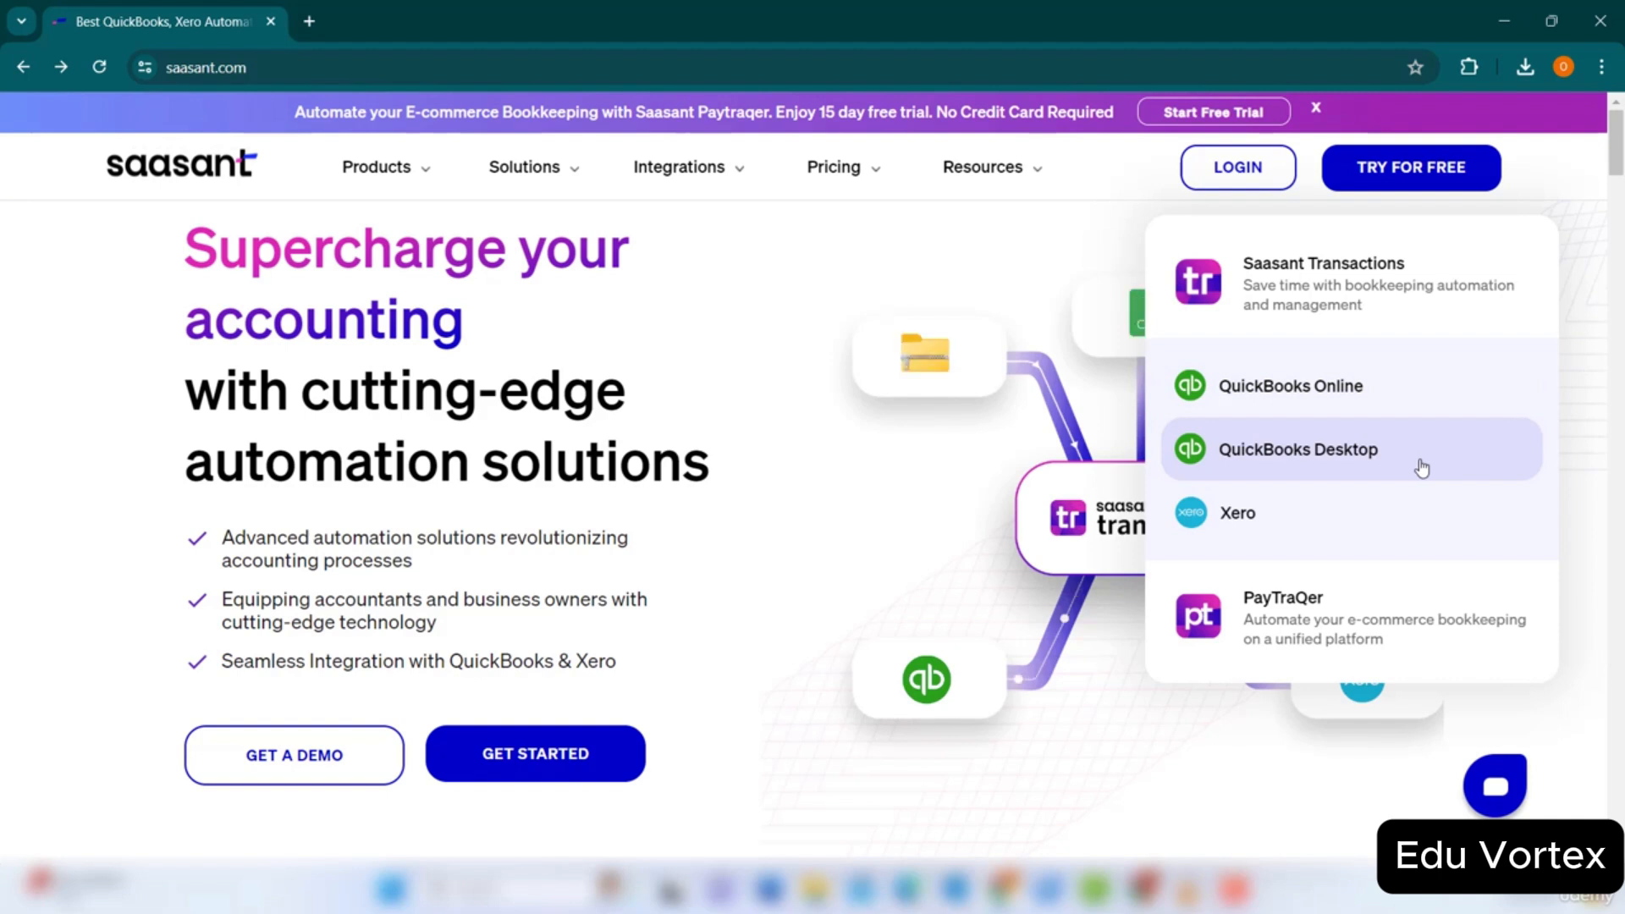
{"action": "left_click", "coordinate": [1423, 395]}
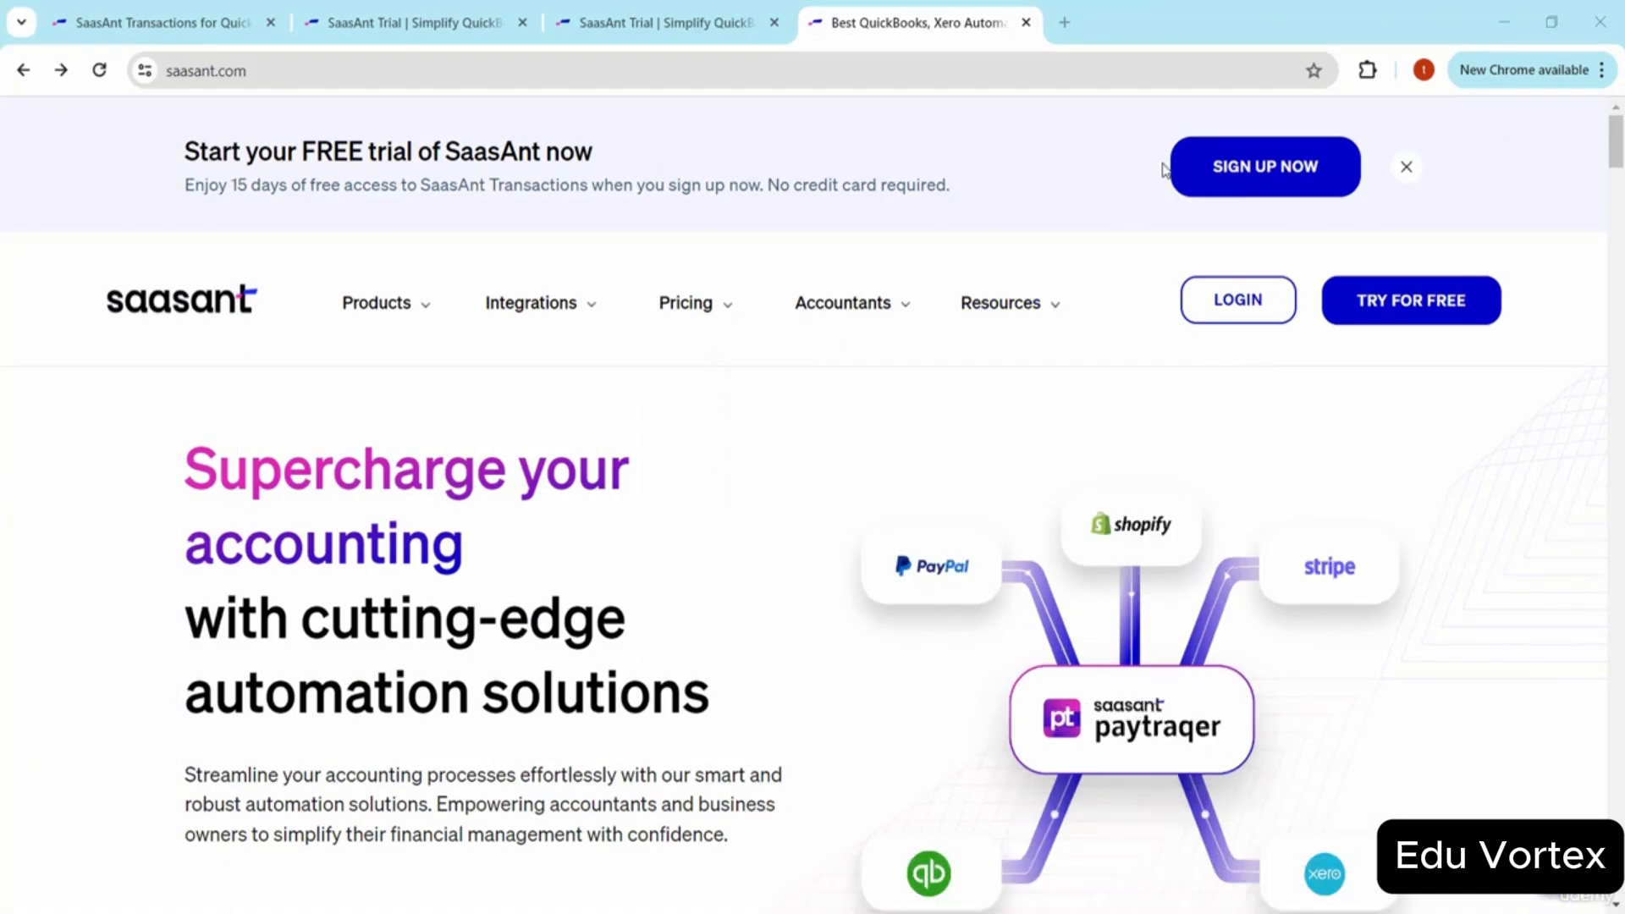
Start the free-trial sign-up with SIGN UP NOW and switch to the New User Registration tab.
{"action": "left_click", "coordinate": [1204, 190]}
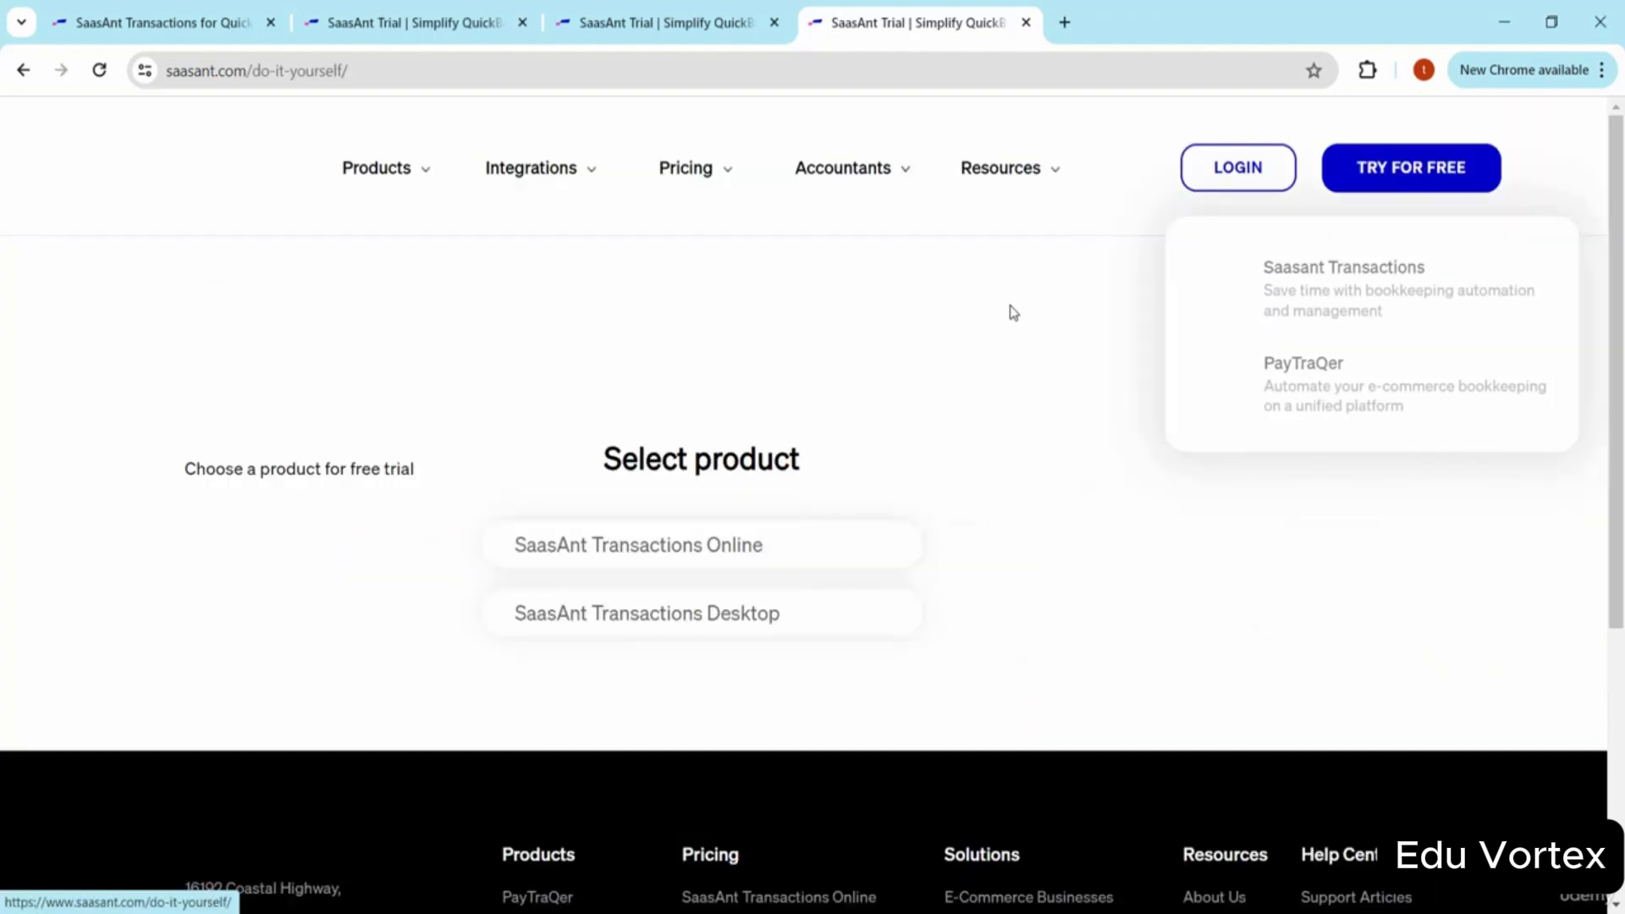
{"action": "key", "text": "ctrl+Tab"}
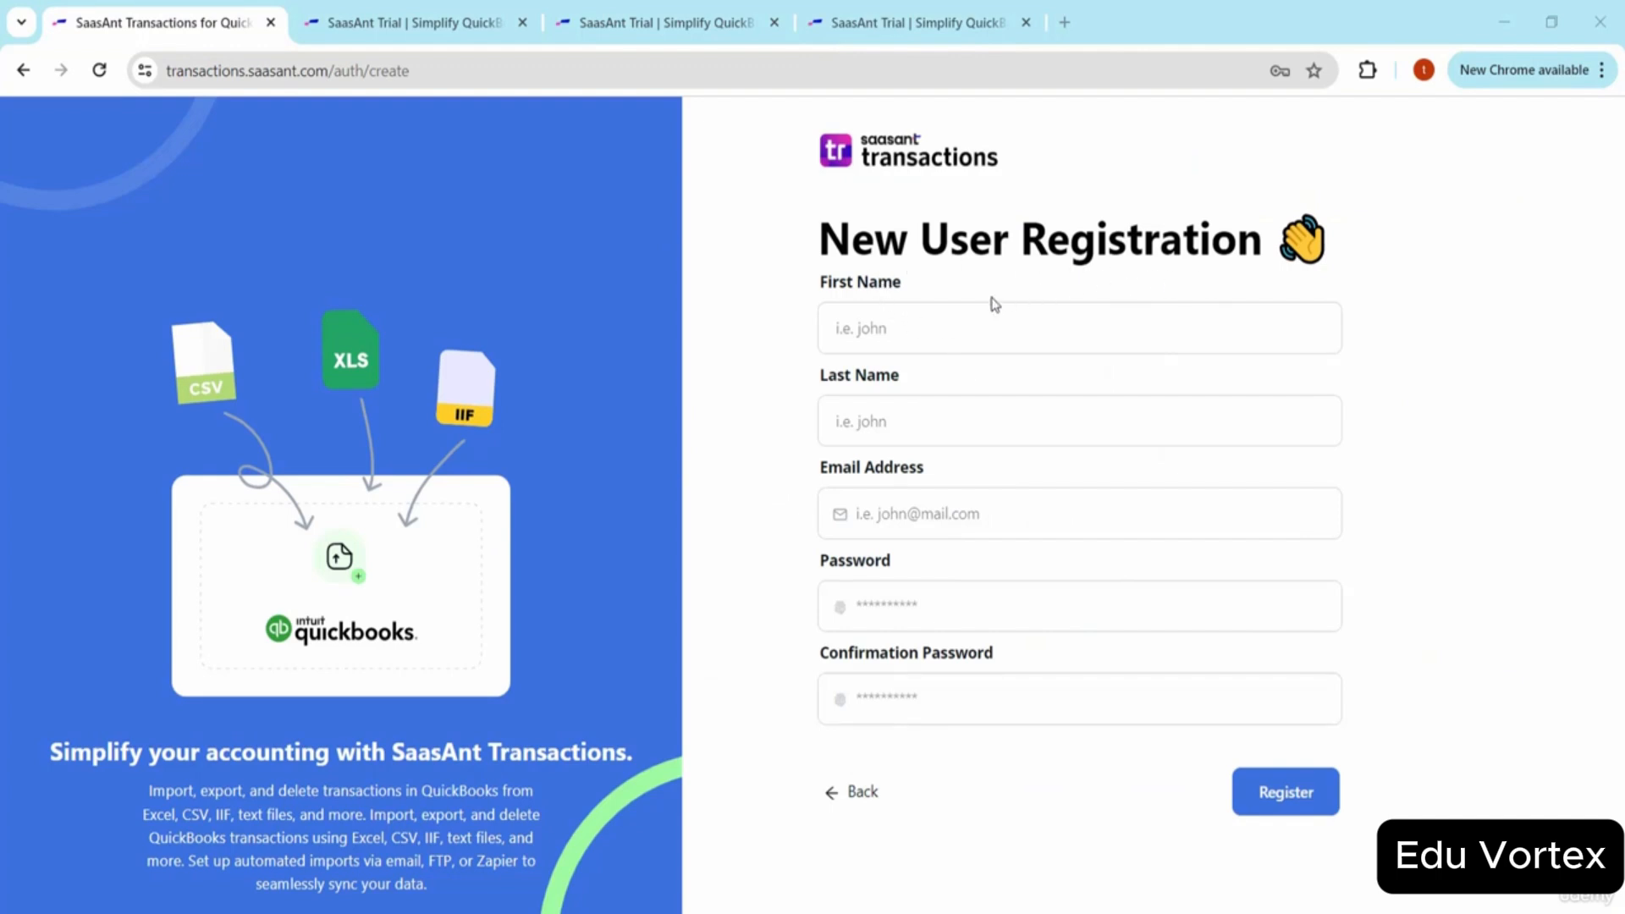
Enter the new user's first name, last name and e-mail address in the registration form.
{"action": "left_click", "coordinate": [901, 333]}
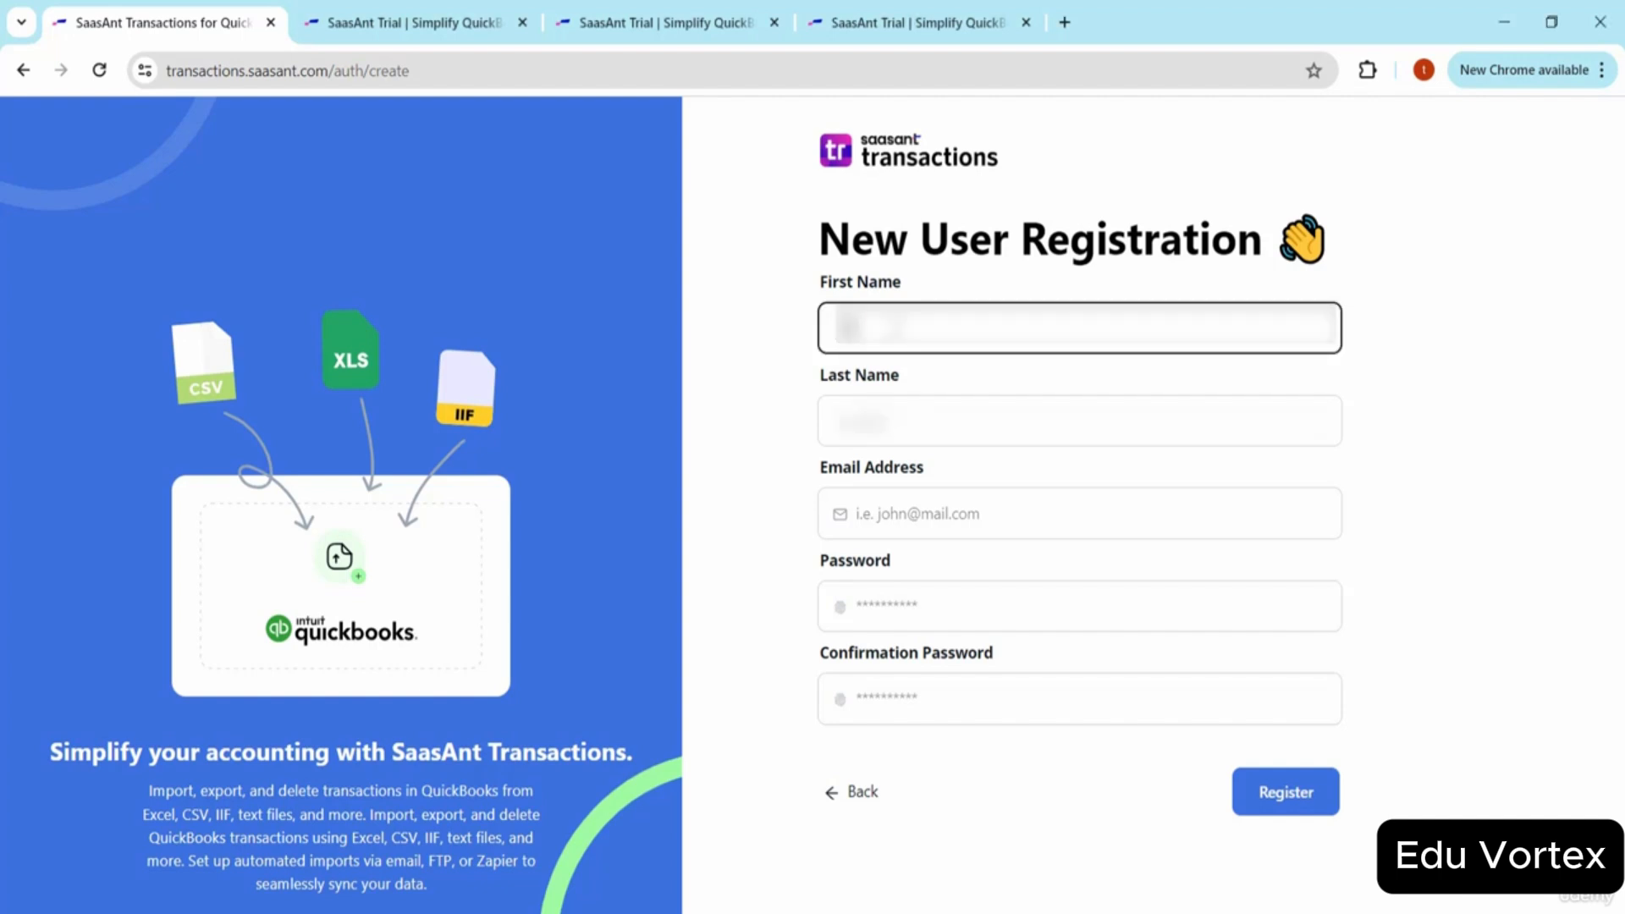
{"action": "key", "text": "Tab"}
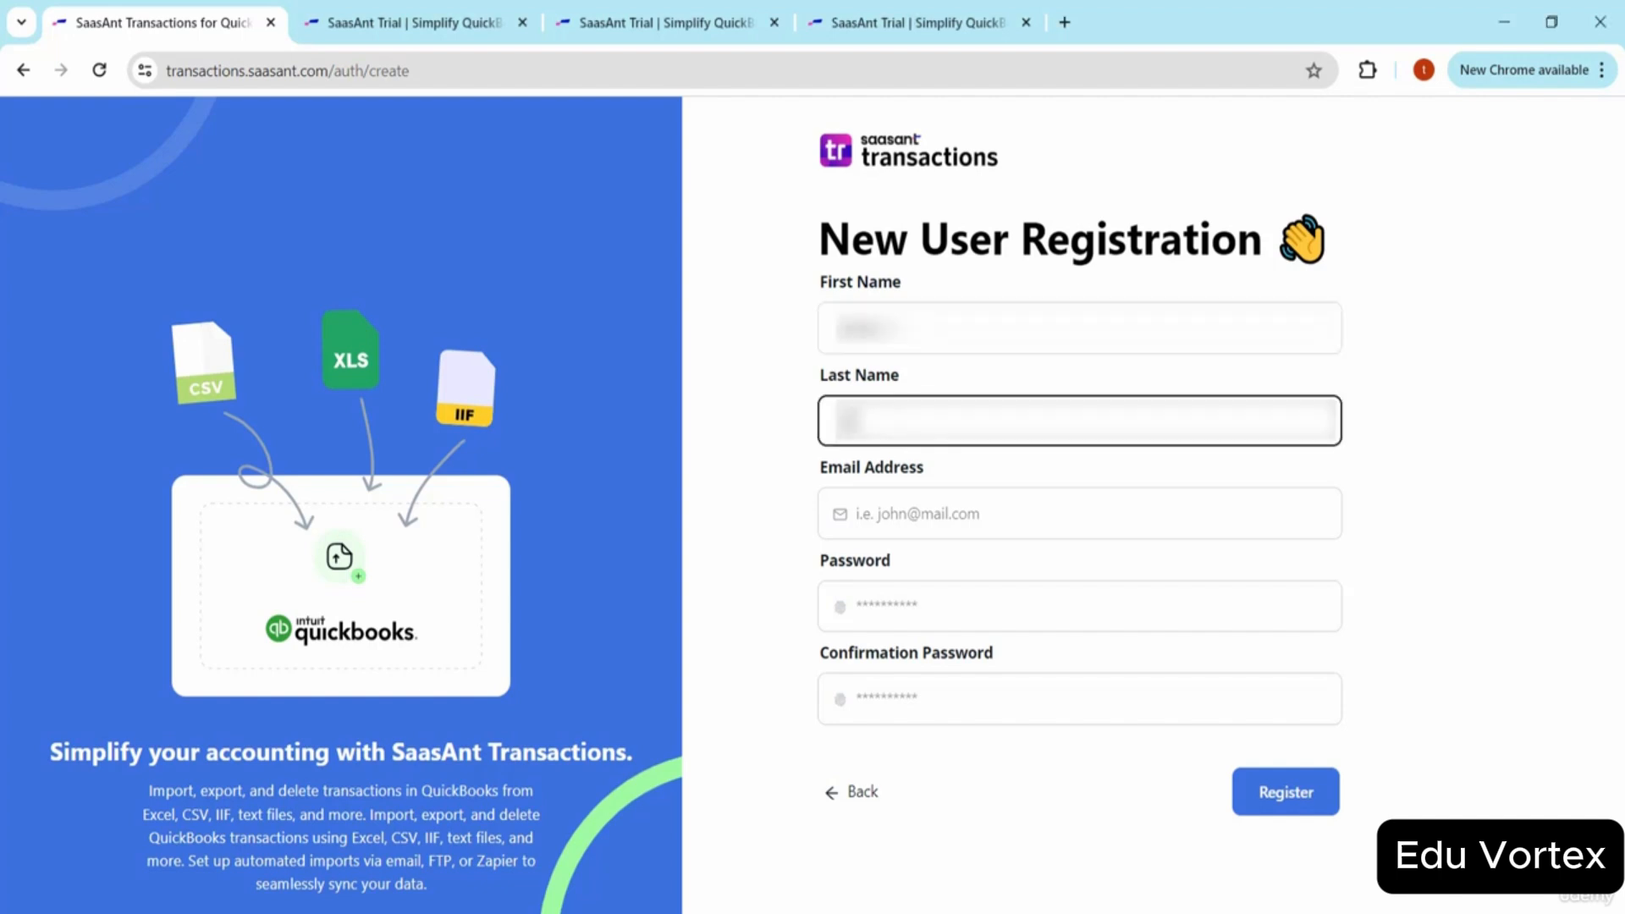
{"action": "type", "text": "dy"}
{"action": "key", "text": "Tab"}
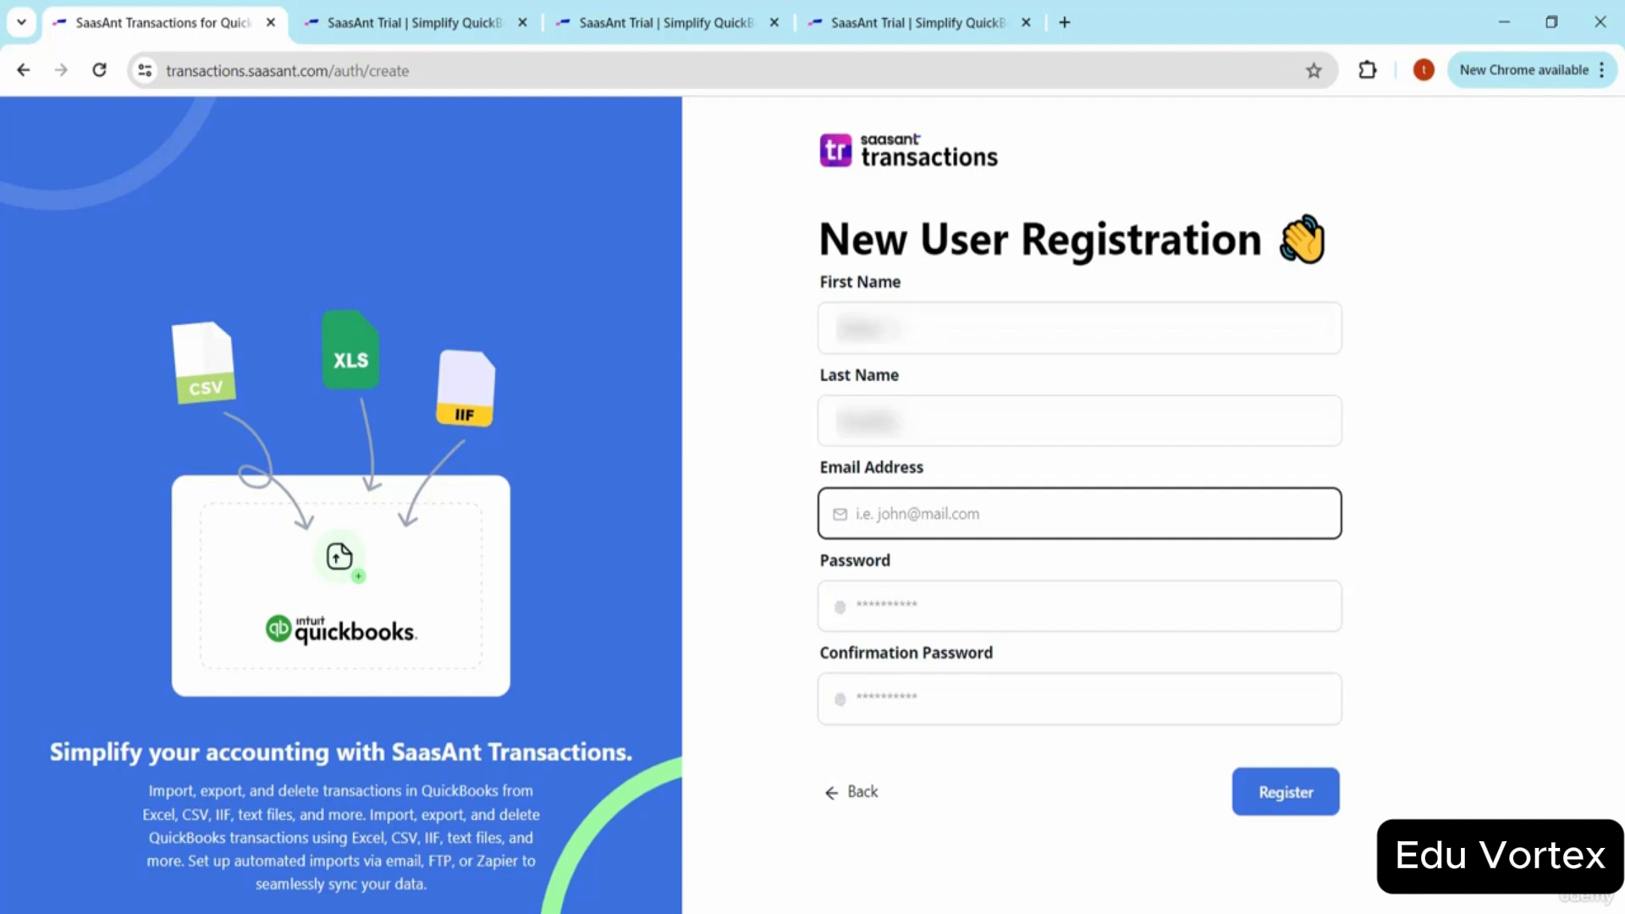
{"action": "type", "text": "***********"}
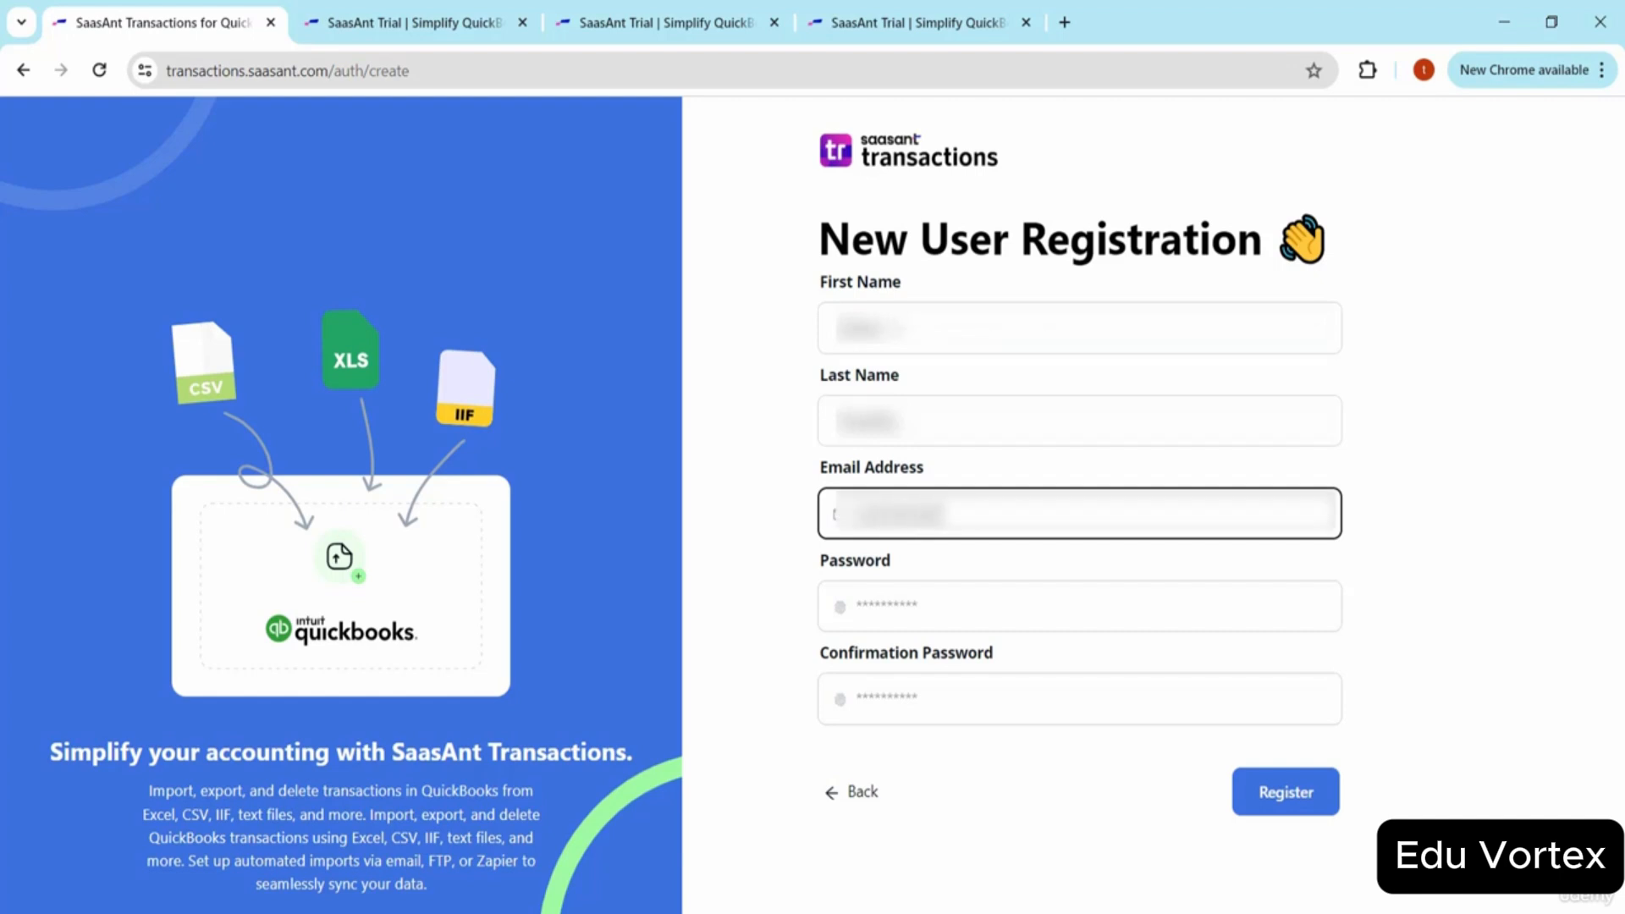
{"action": "type", "text": "*************"}
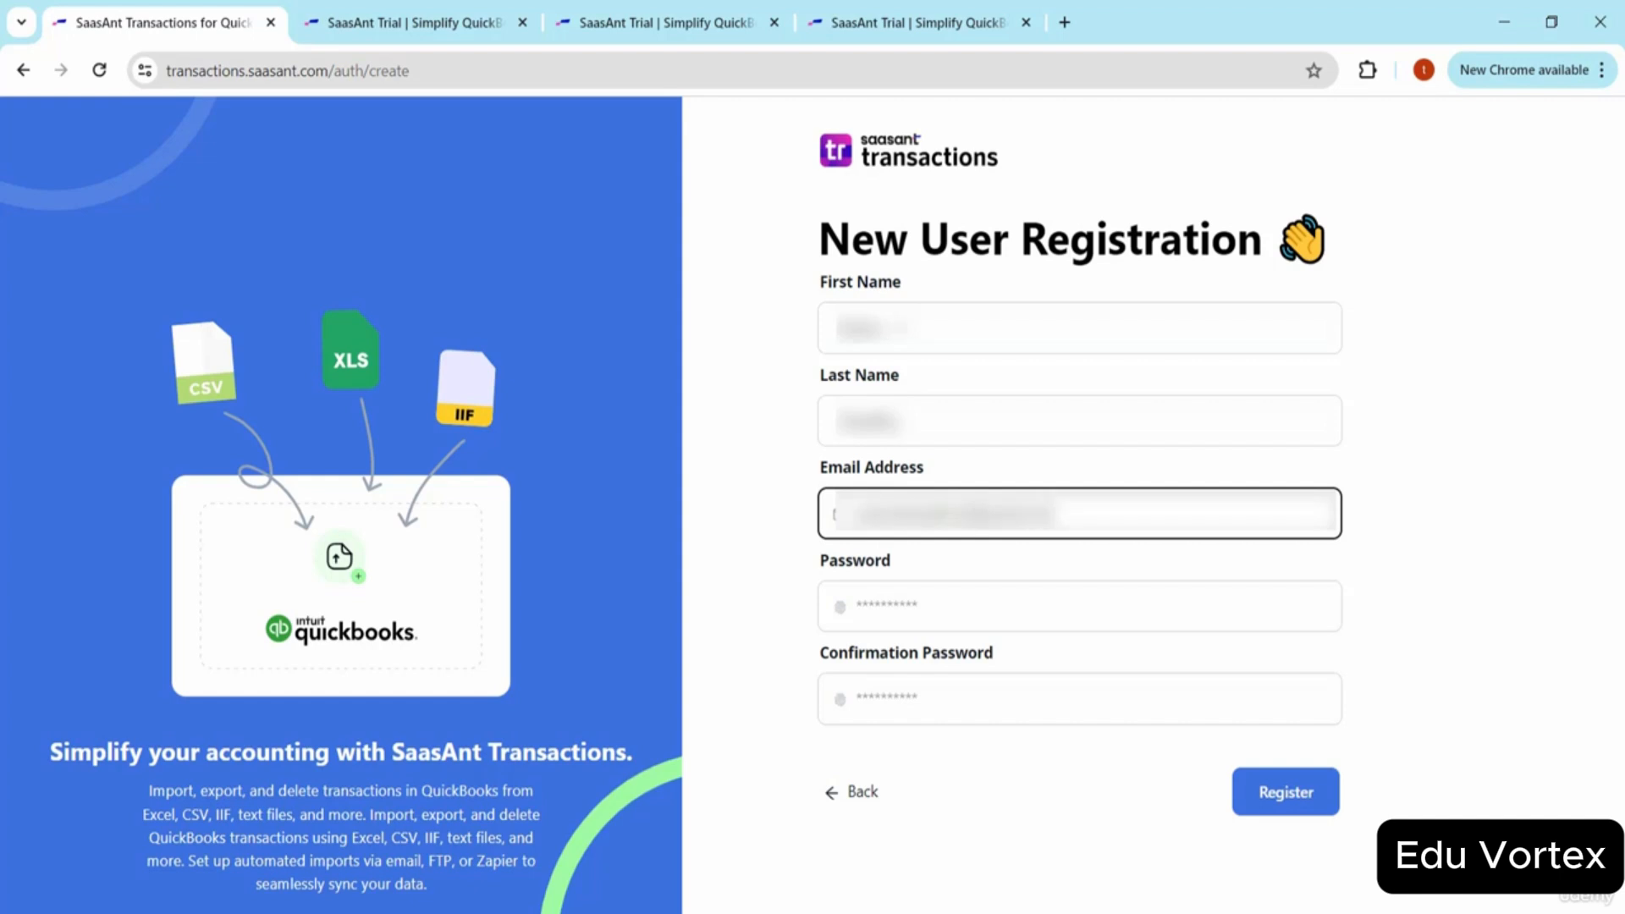
Set and confirm the account password, then submit the registration.
{"action": "key", "text": "Tab"}
{"action": "type", "text": "******"}
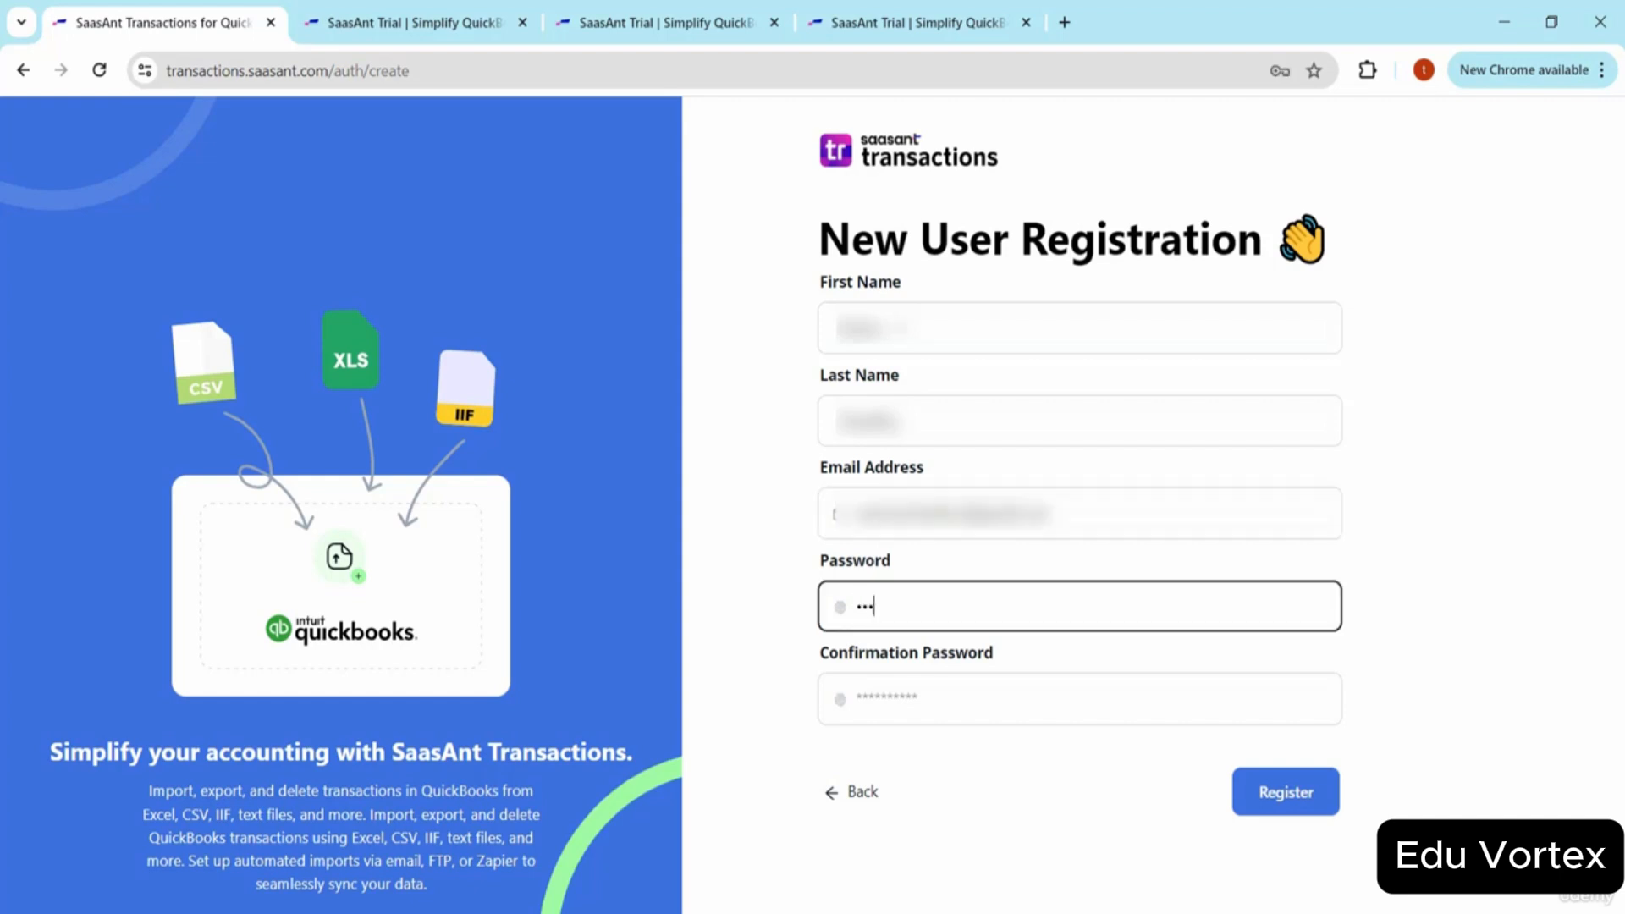
{"action": "key", "text": "BackSpace"}
{"action": "type", "text": "******"}
{"action": "key", "text": "Tab"}
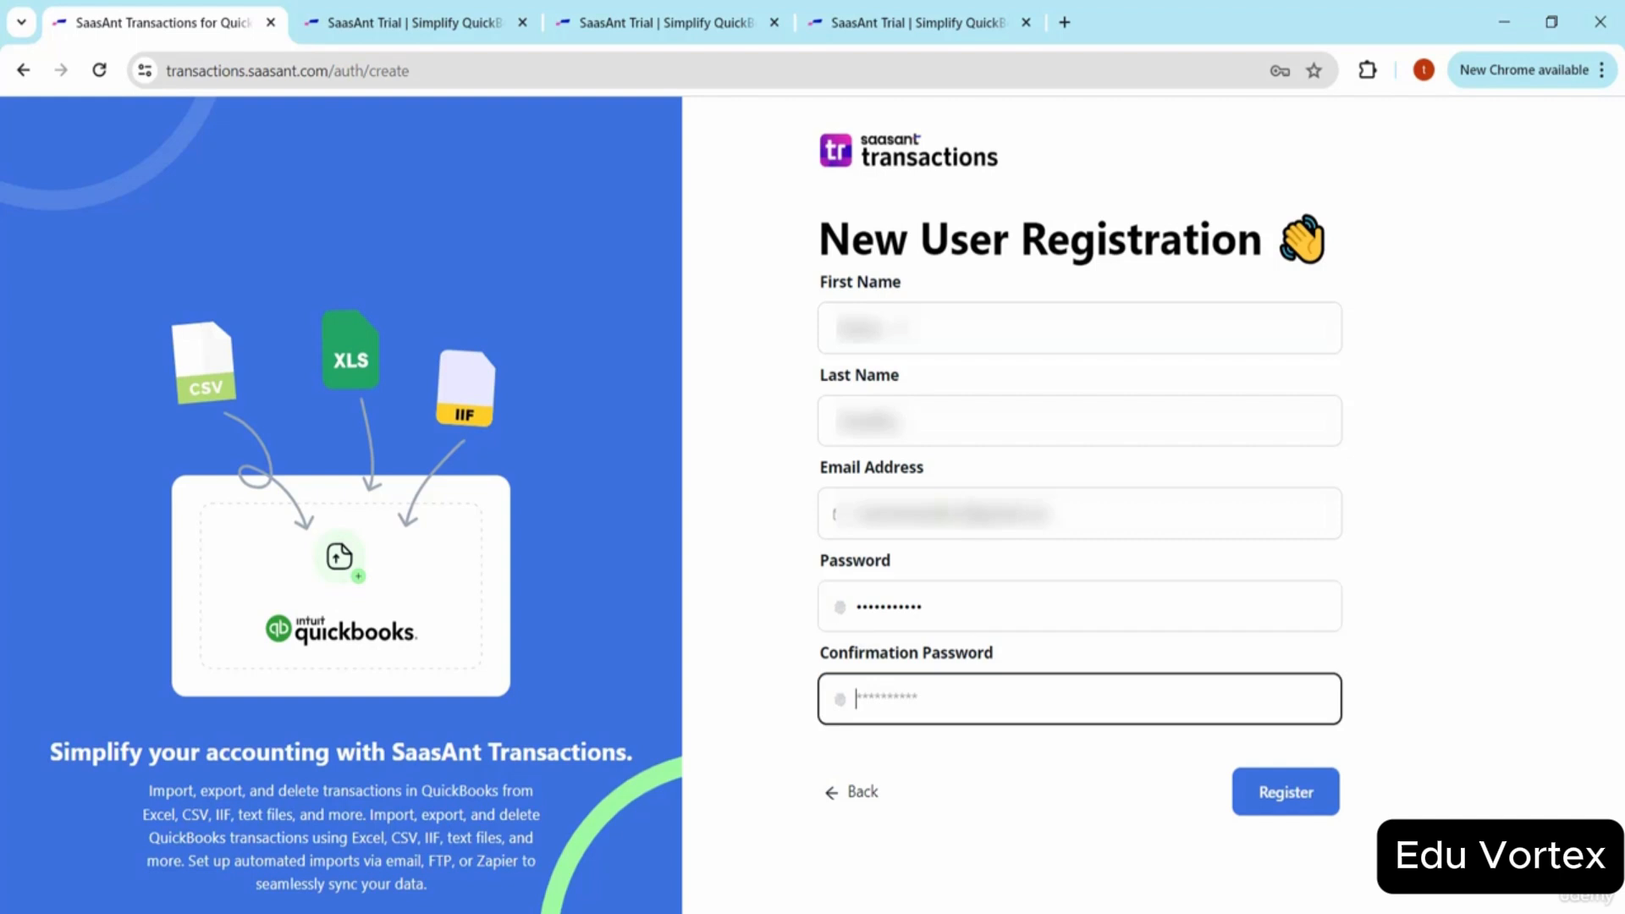
{"action": "type", "text": "***********"}
{"action": "left_click", "coordinate": [1295, 800]}
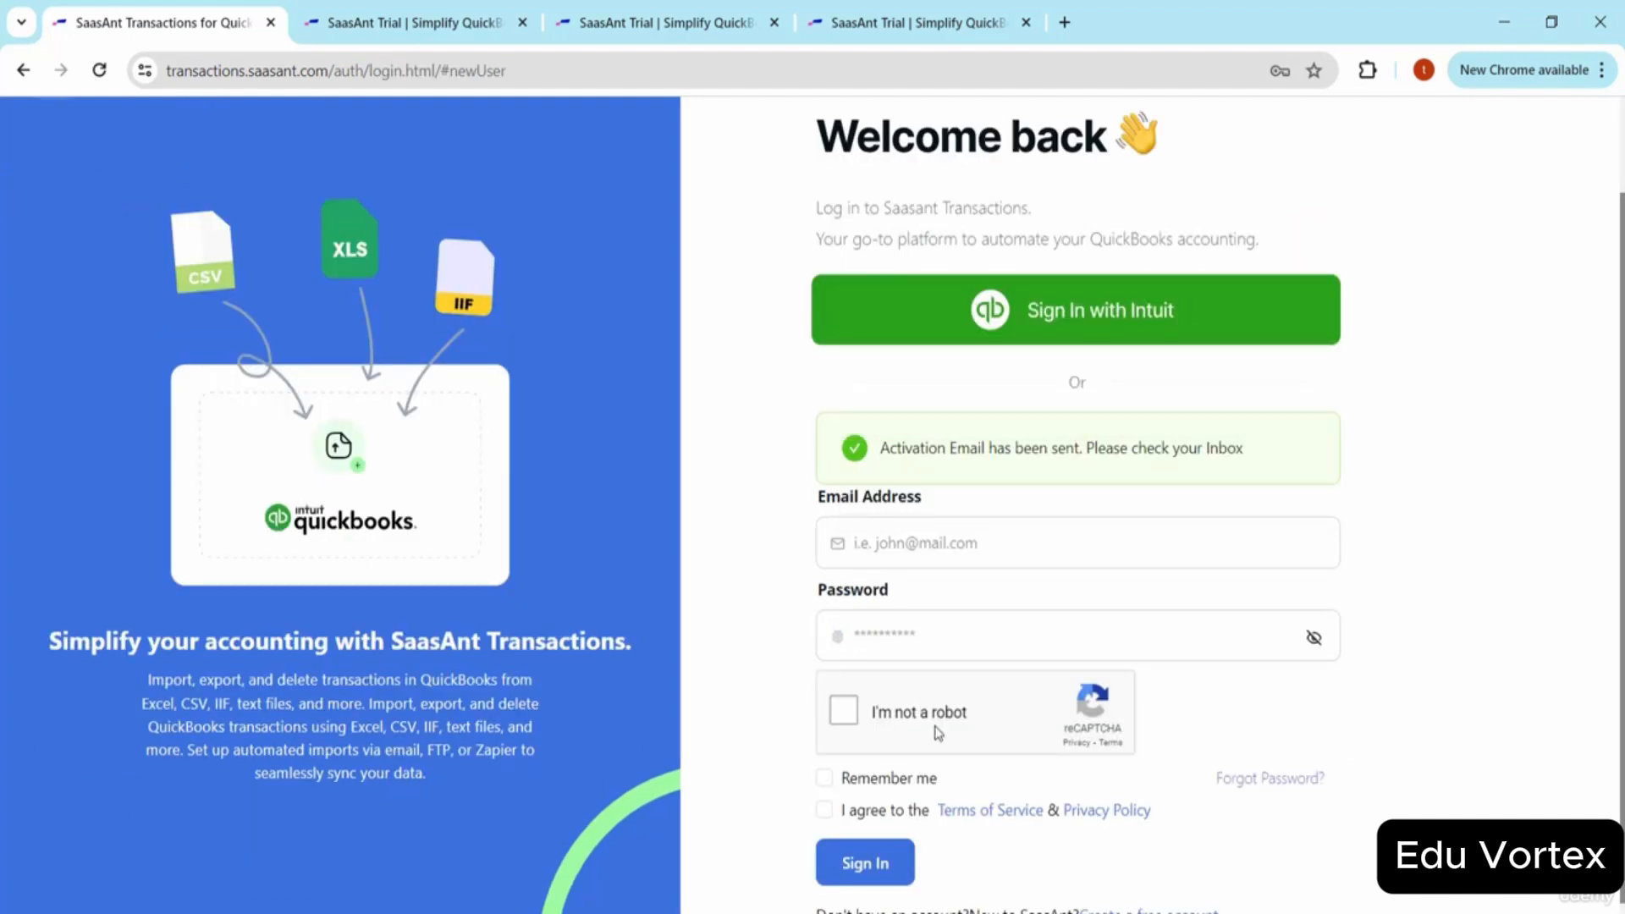
Pass the reCAPTCHA check and activate the account through the Gmail verification link.
{"action": "left_click", "coordinate": [846, 717]}
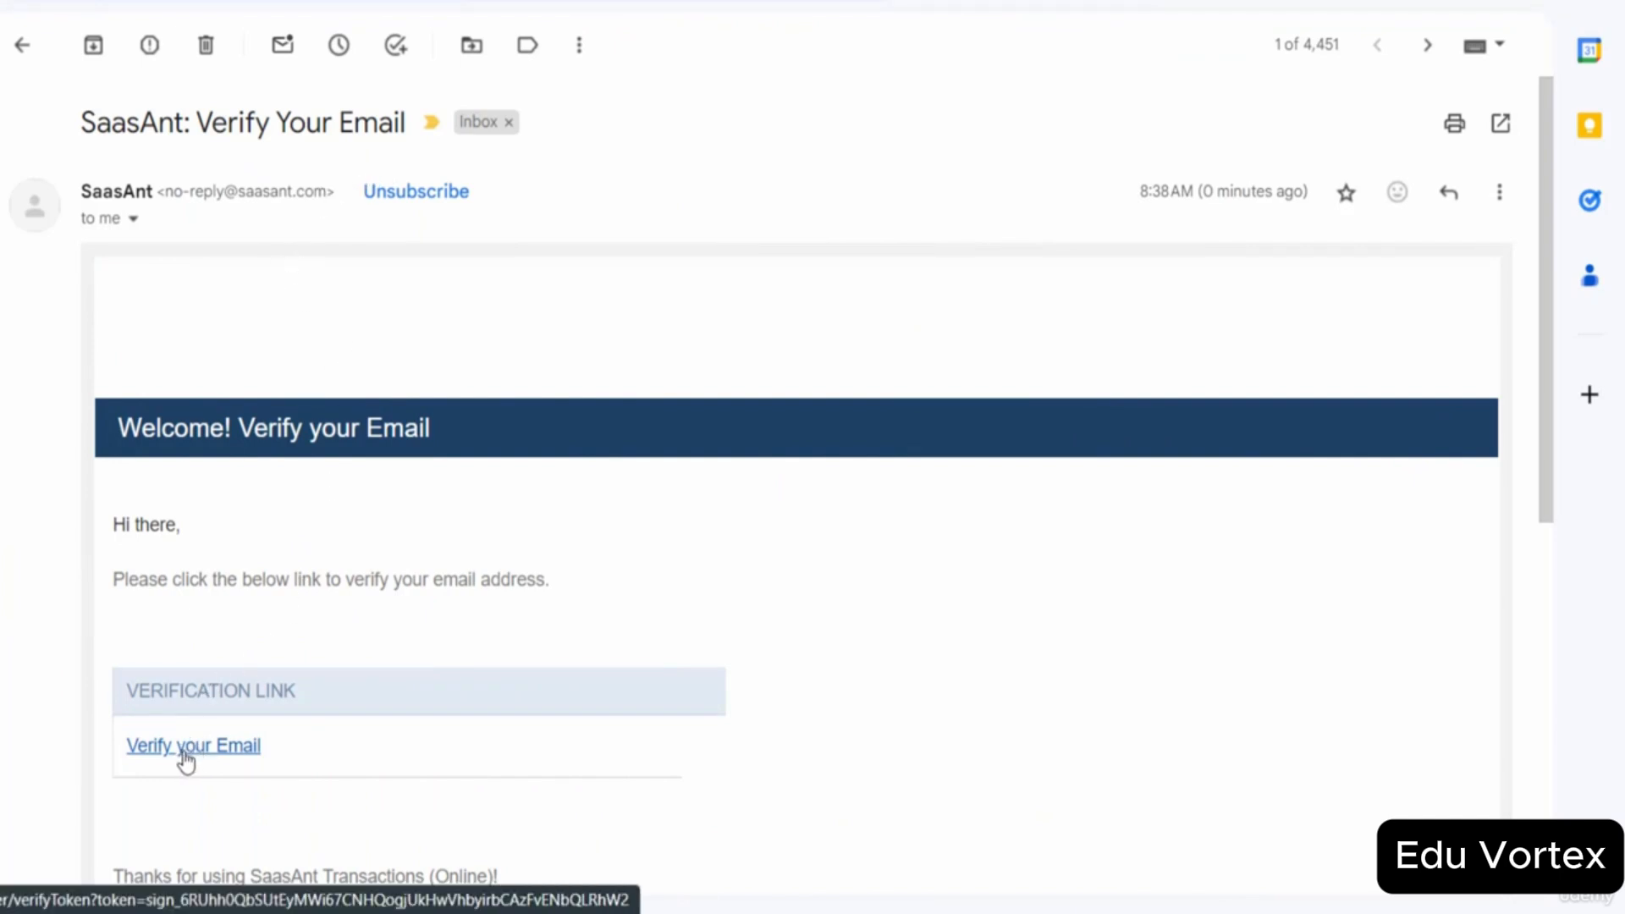
{"action": "left_click", "coordinate": [216, 740]}
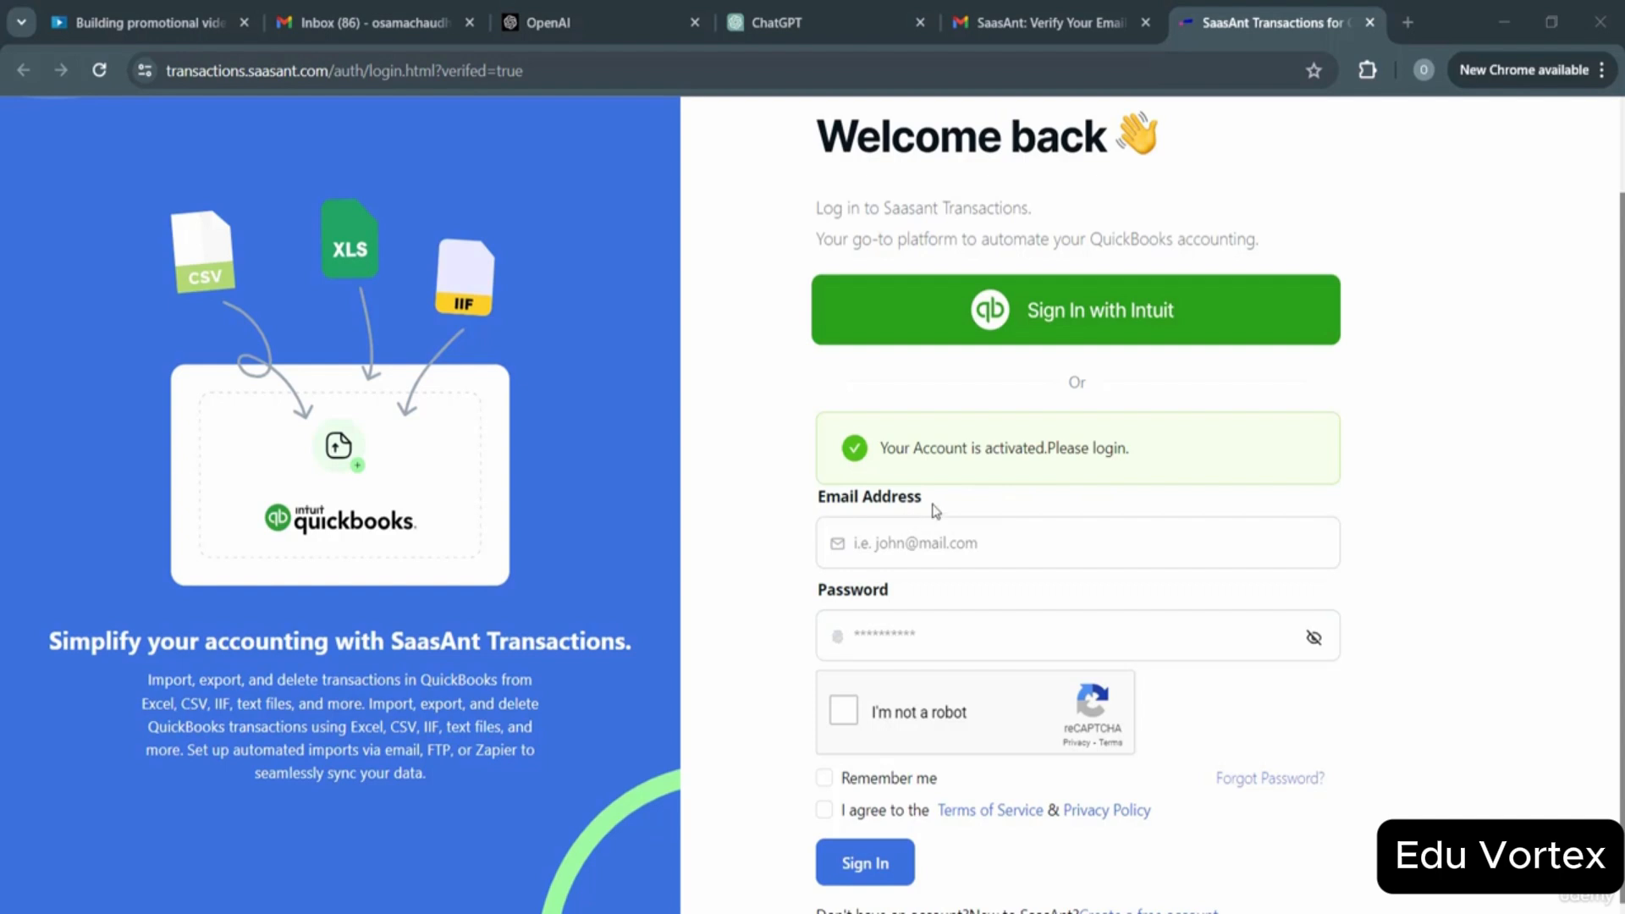
Enter the account's e-mail address in the SaasAnt Transactions login form.
{"action": "left_click", "coordinate": [893, 547]}
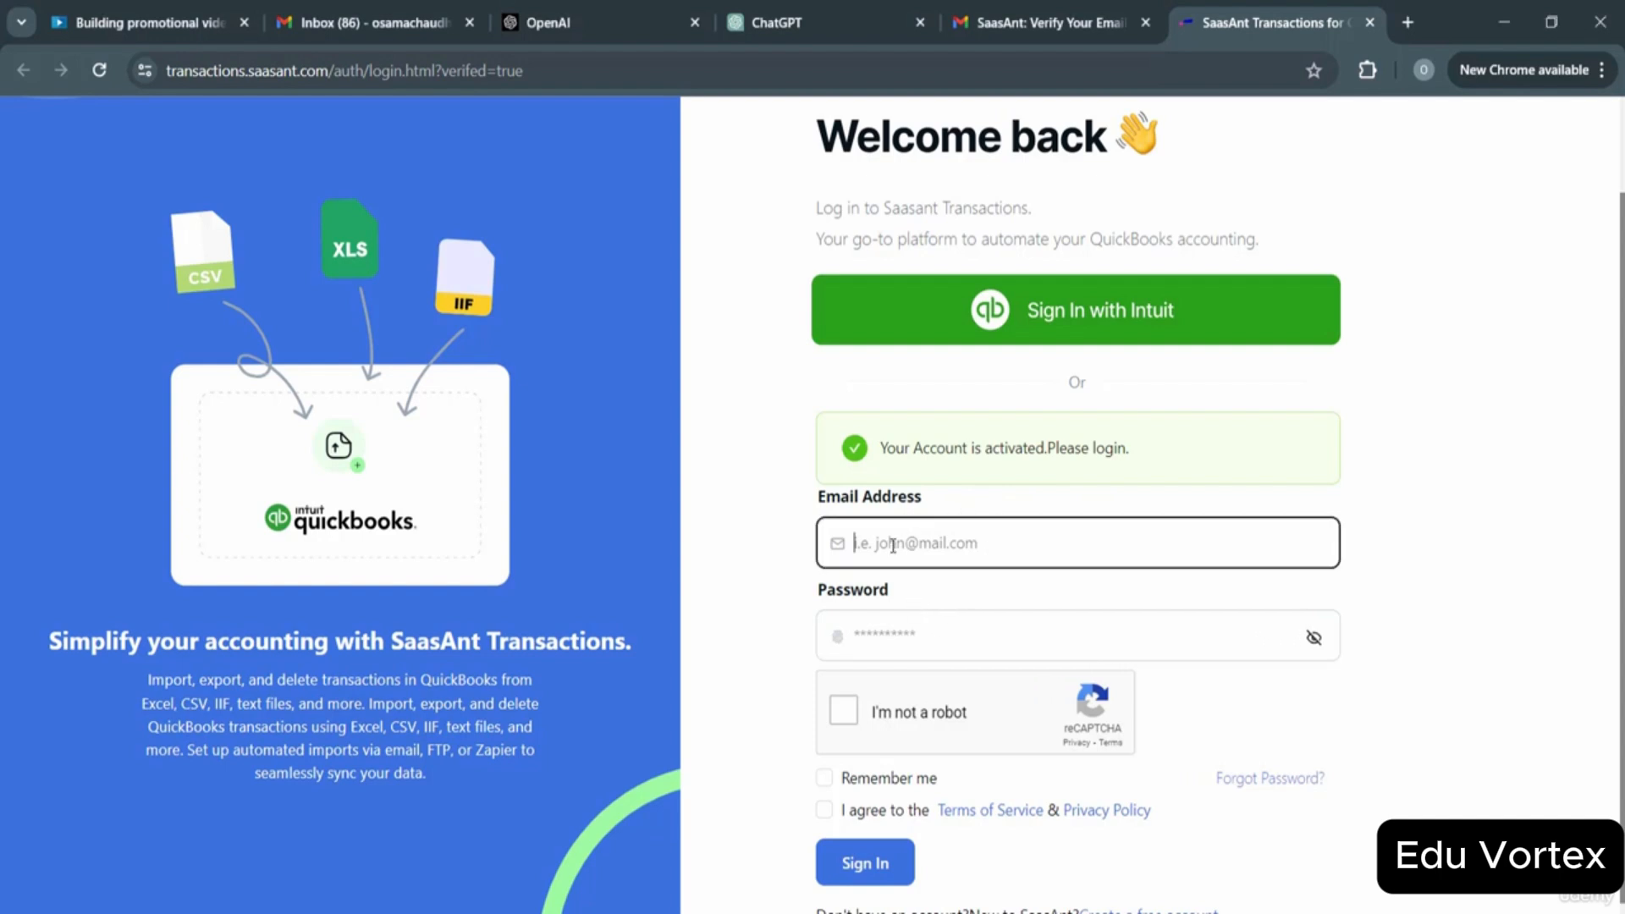
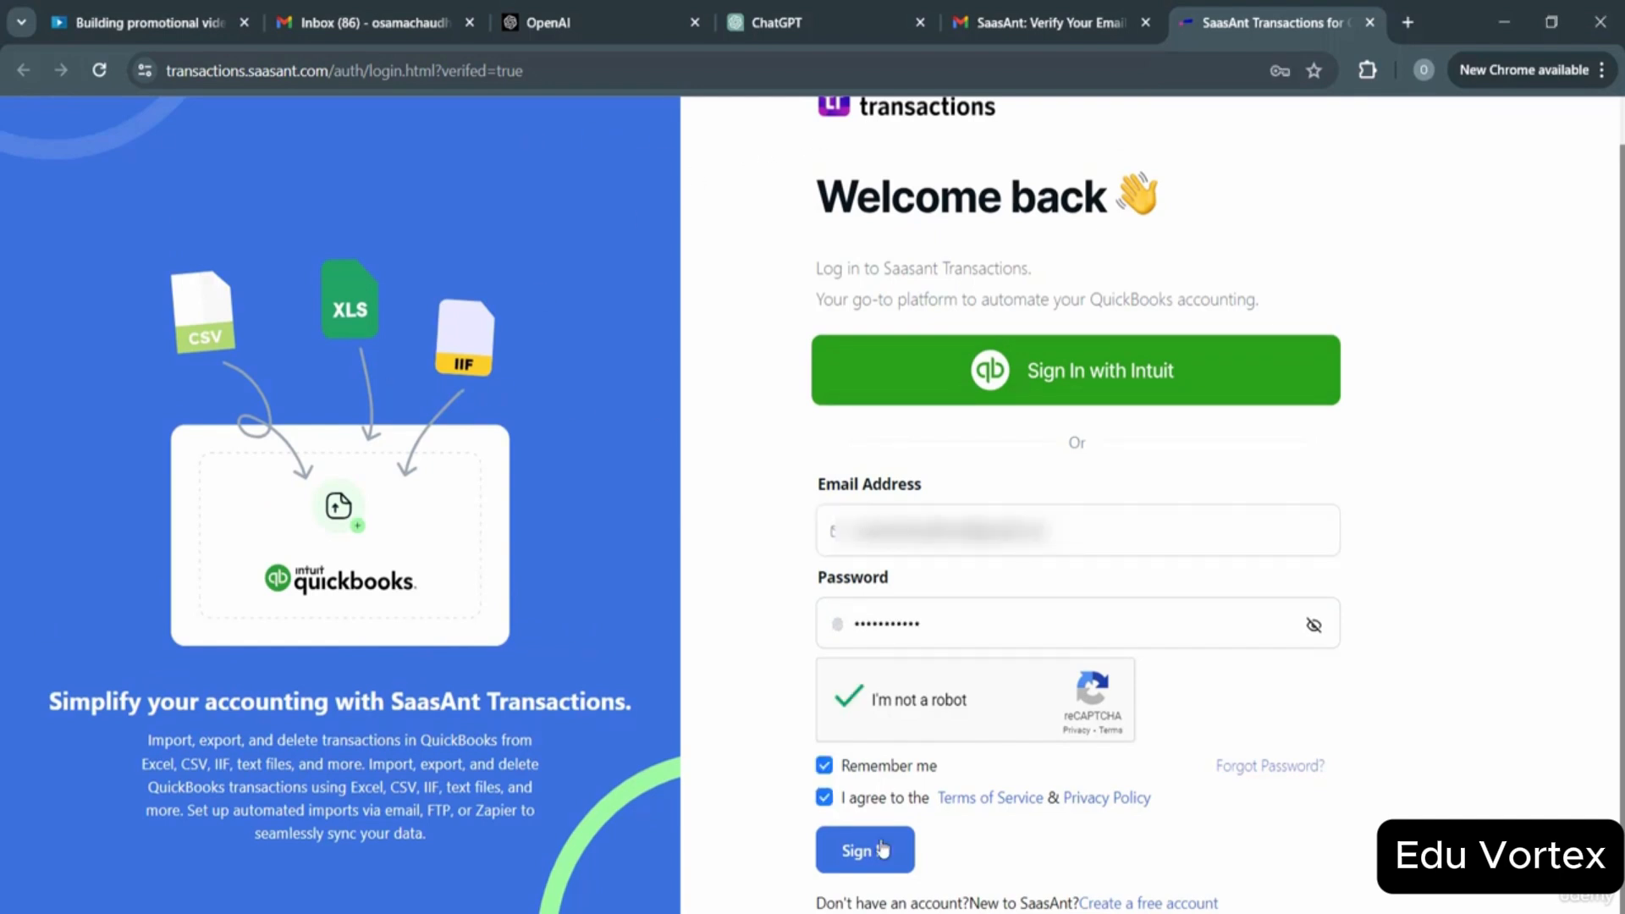
Sign in to SaasAnt, then to the listed Intuit account with its saved password.
{"action": "left_click", "coordinate": [882, 849]}
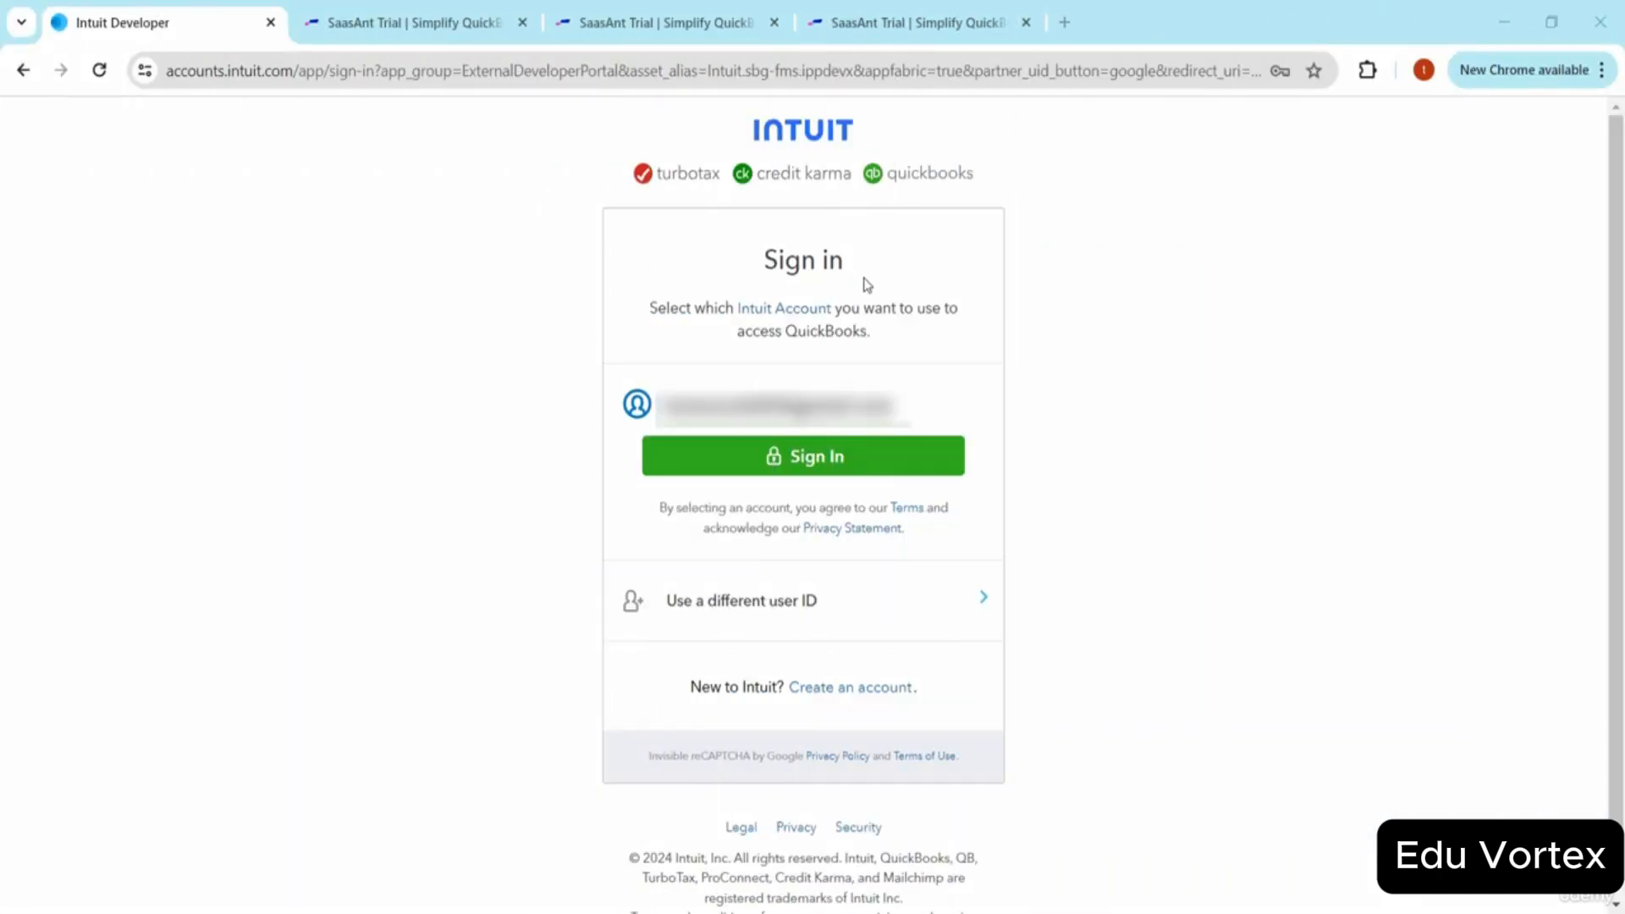
{"action": "left_click", "coordinate": [845, 462]}
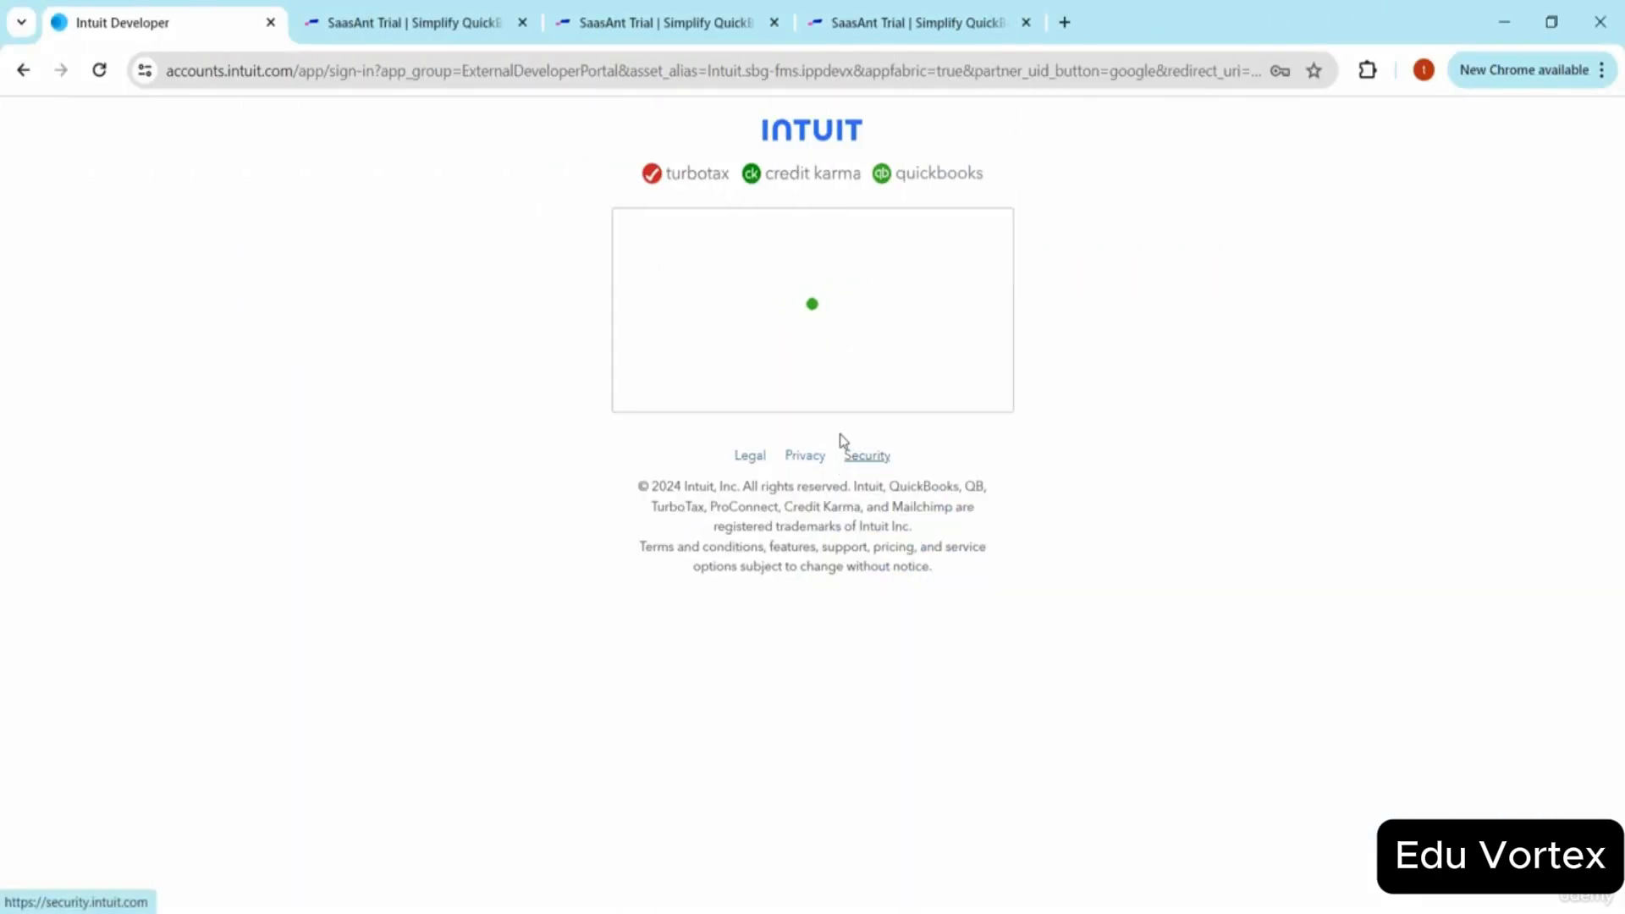
{"action": "left_click", "coordinate": [832, 397]}
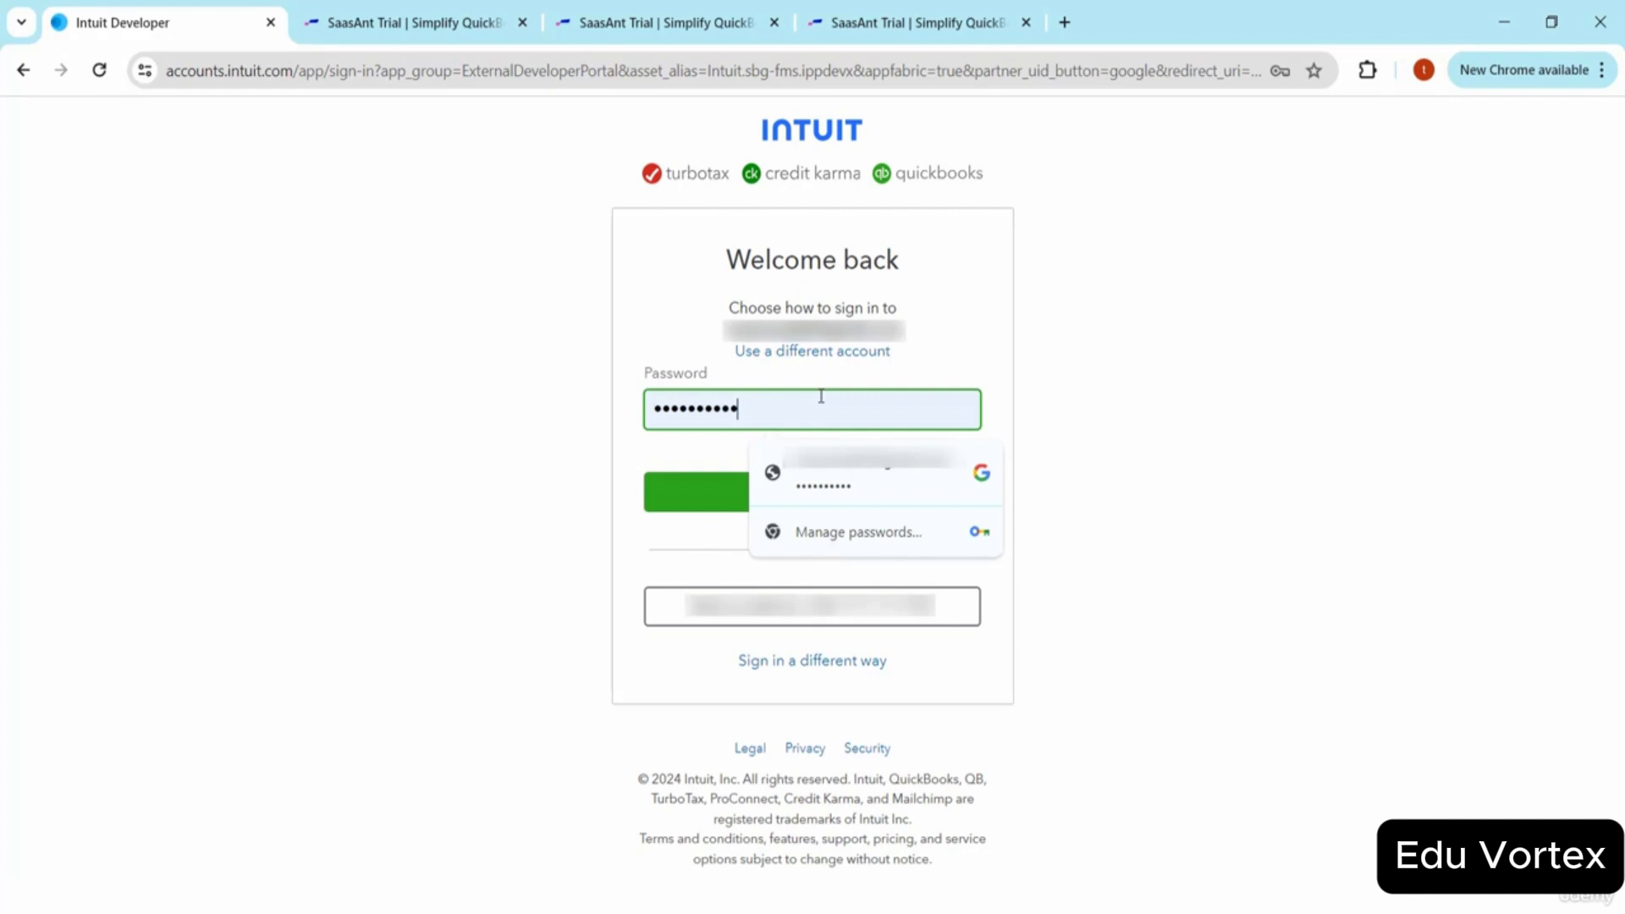
{"action": "left_click", "coordinate": [1127, 431]}
{"action": "left_click", "coordinate": [889, 496]}
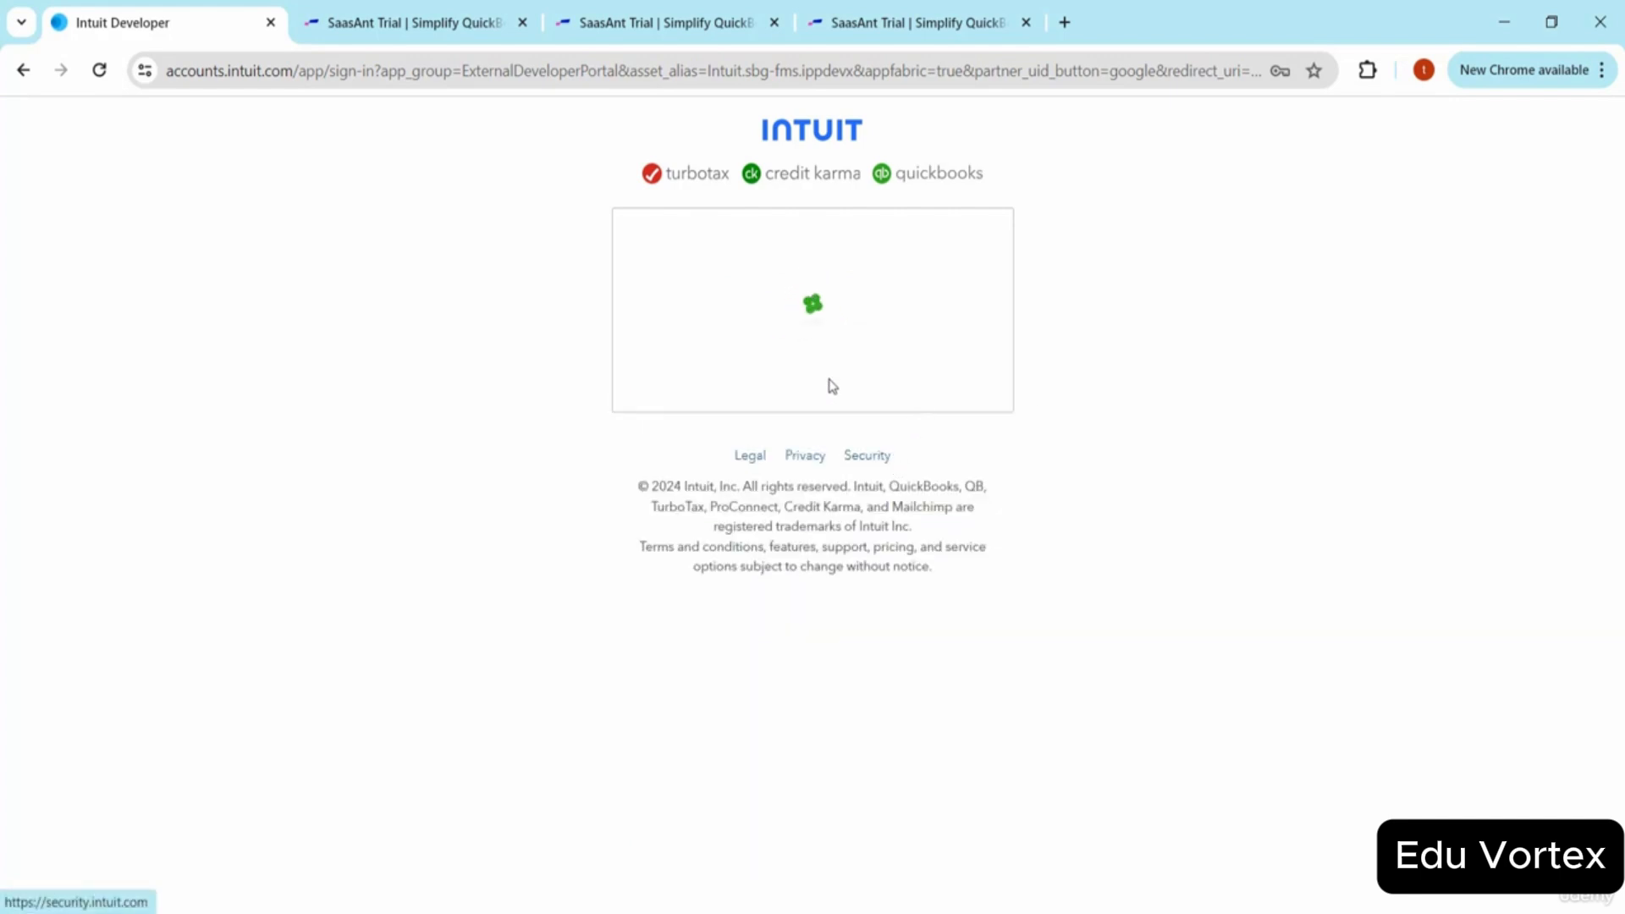
{"action": "left_click", "coordinate": [825, 397]}
{"action": "left_click", "coordinate": [1064, 449]}
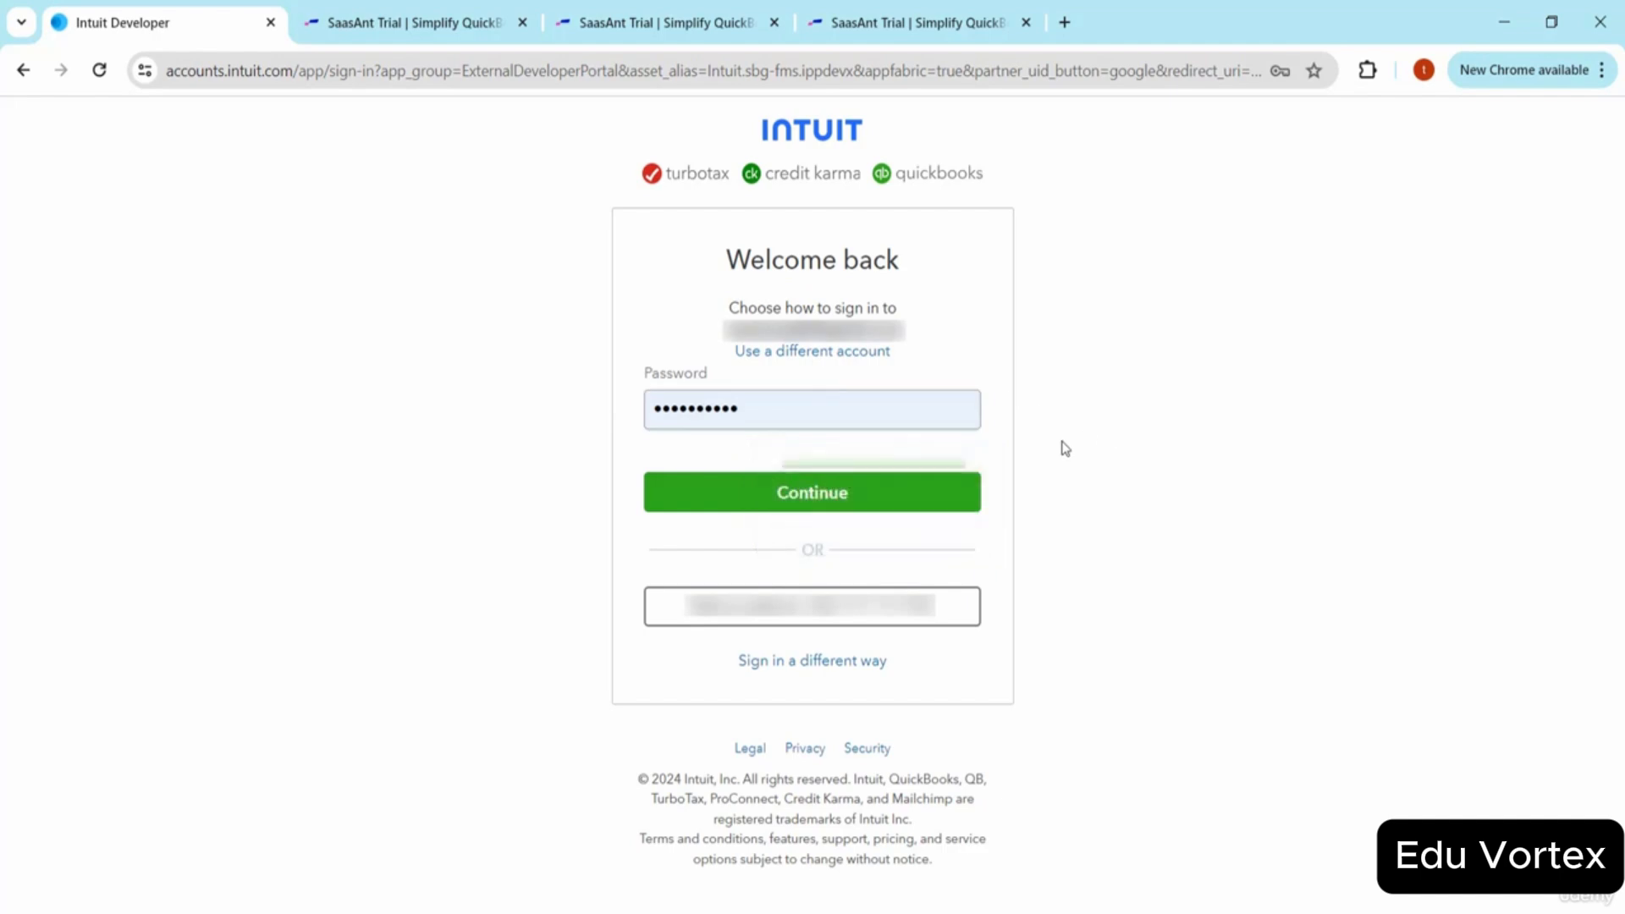
{"action": "left_click", "coordinate": [889, 496]}
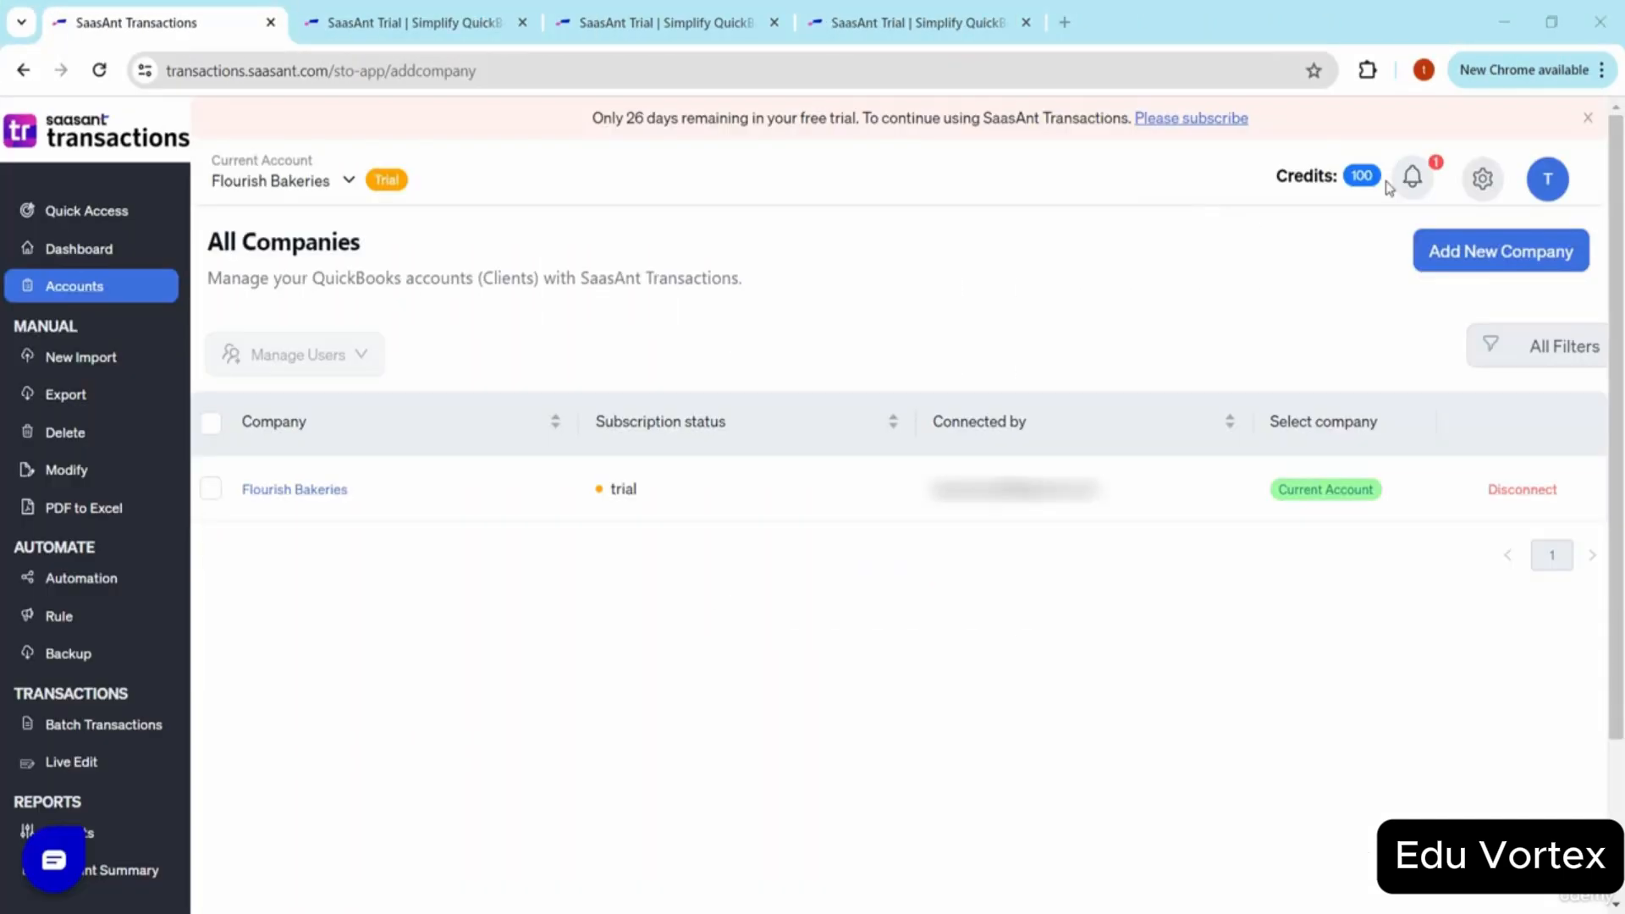
Open SaasAnt Settings from the gear menu and save the General import settings.
{"action": "left_click", "coordinate": [1482, 182]}
{"action": "left_click", "coordinate": [1380, 319]}
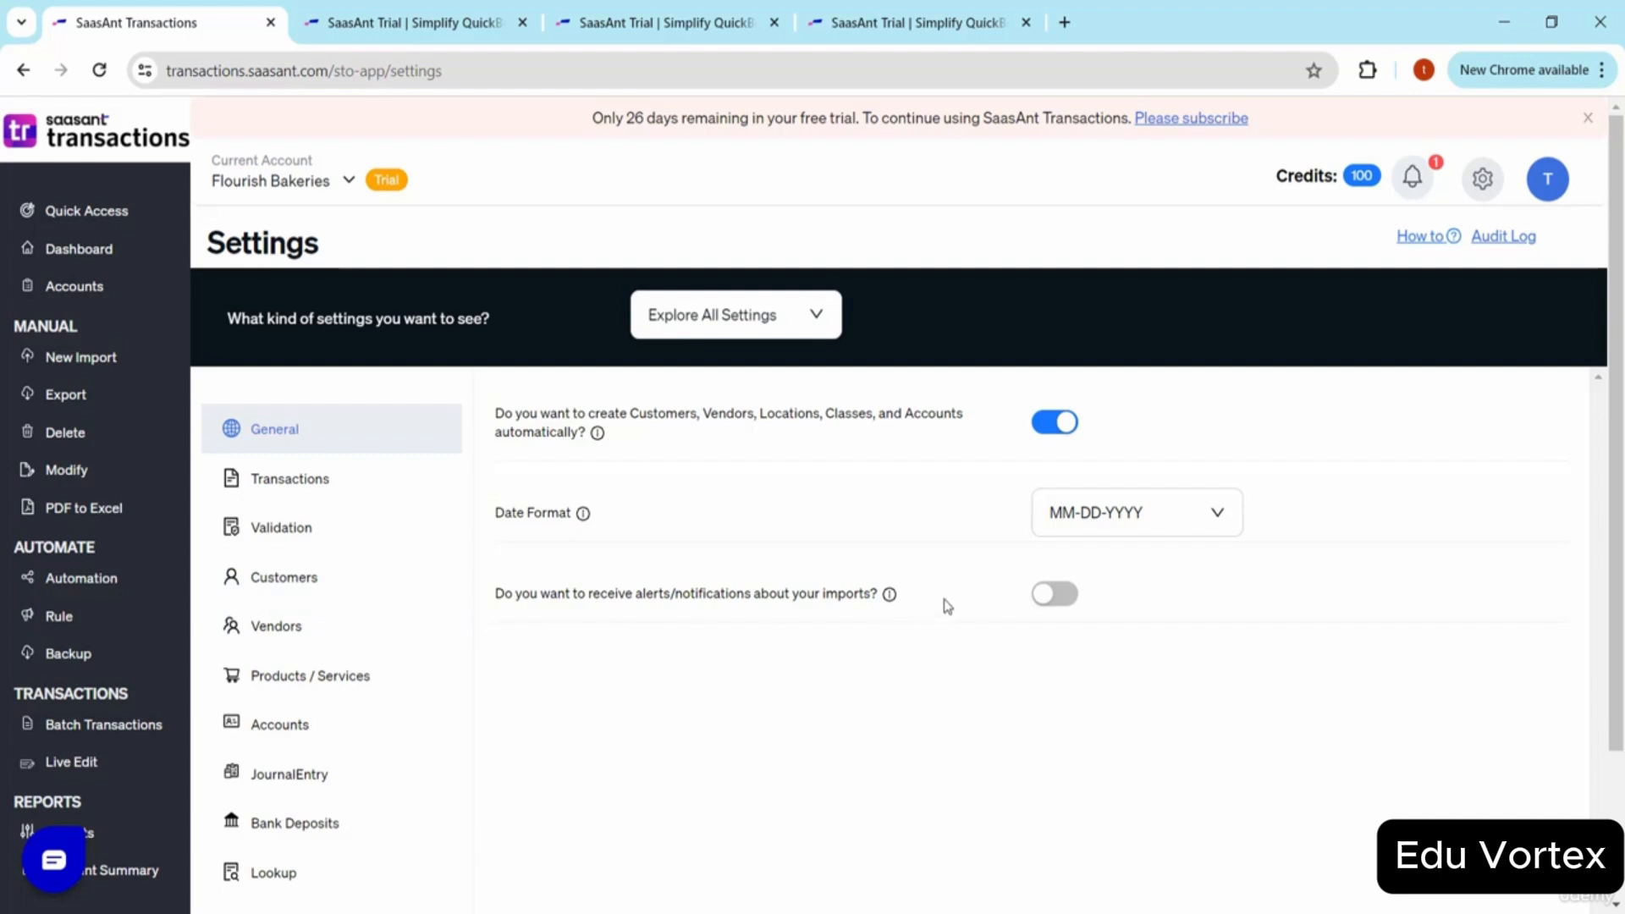
{"action": "scroll", "coordinate": [1033, 559], "scroll_direction": "down", "scroll_amount": 3}
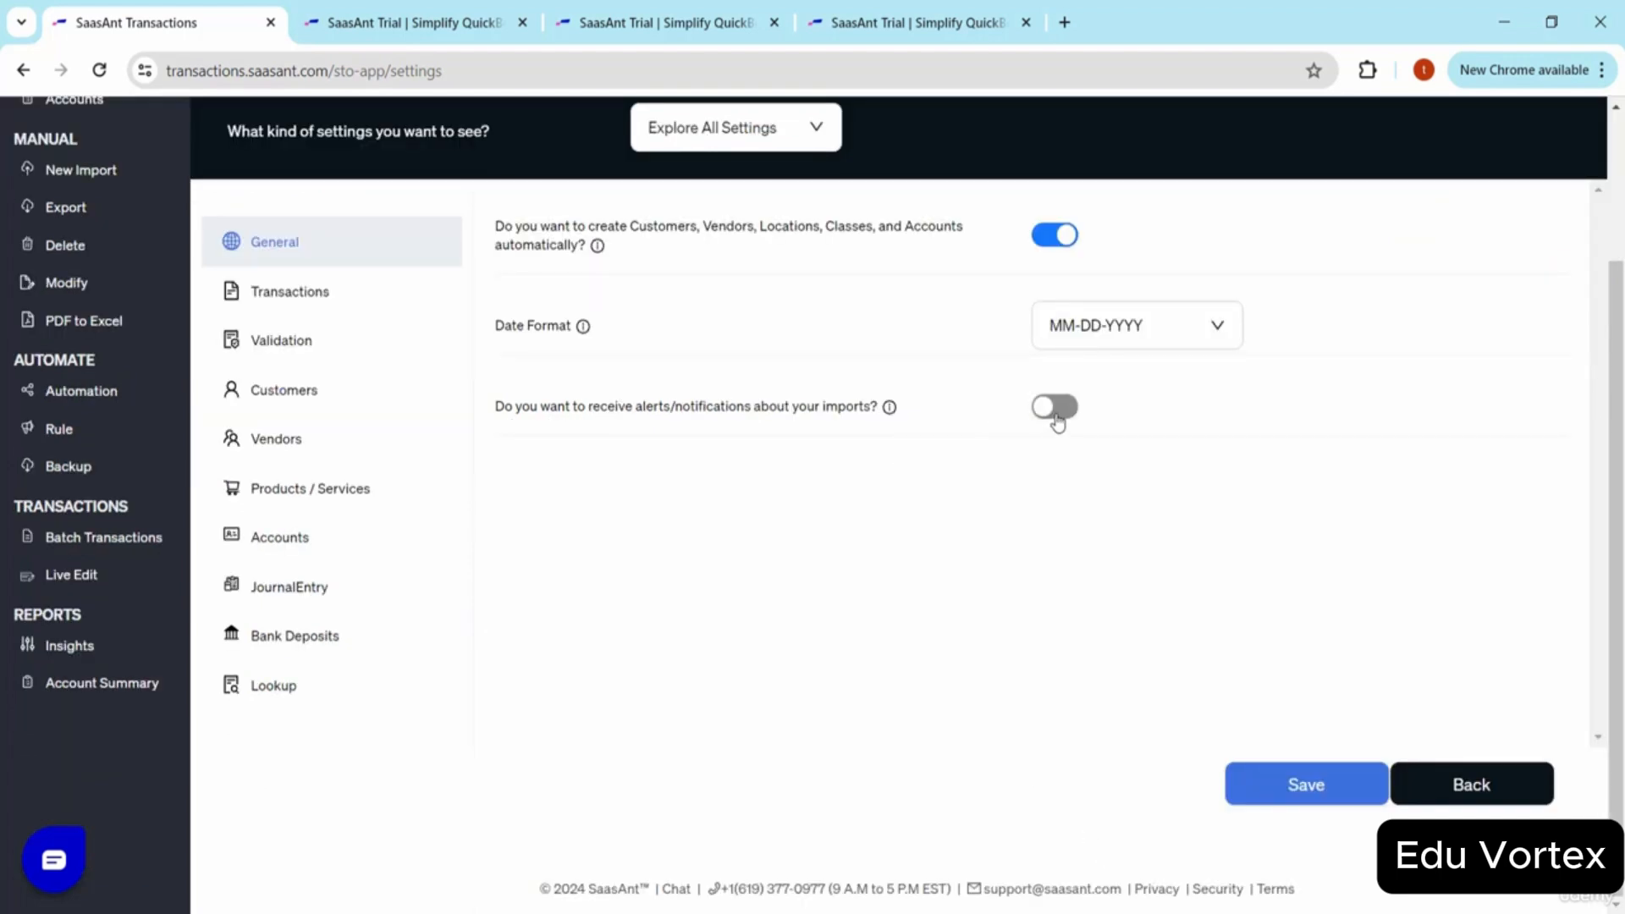
{"action": "left_click", "coordinate": [1251, 786]}
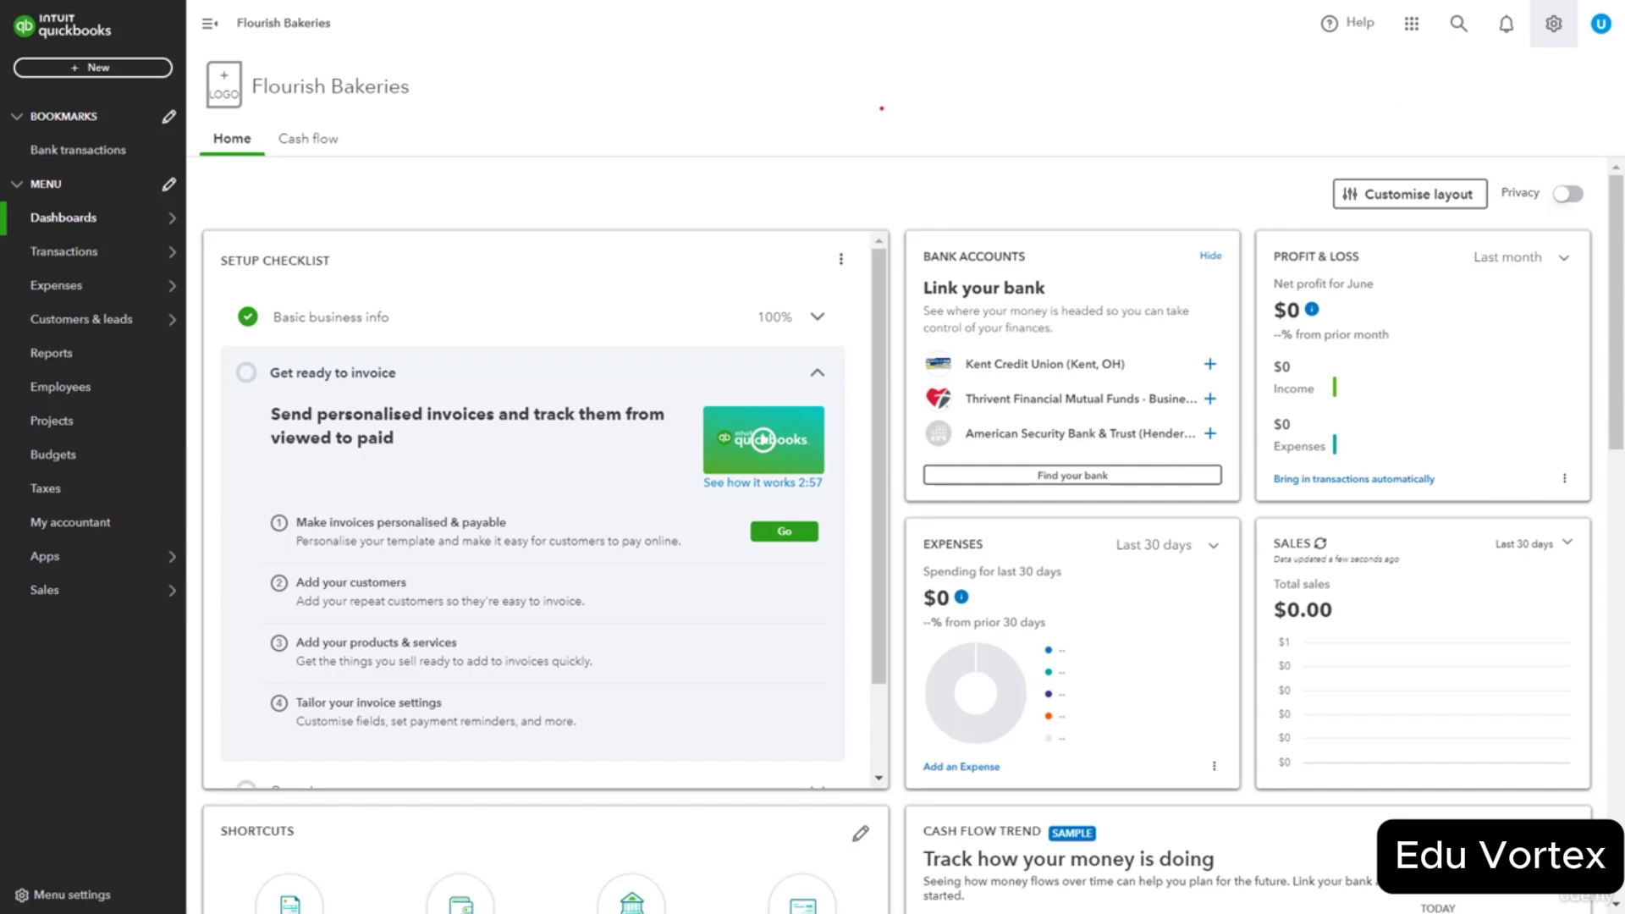
Open the company settings menu to reach the Products and services list.
{"action": "left_click", "coordinate": [1554, 23]}
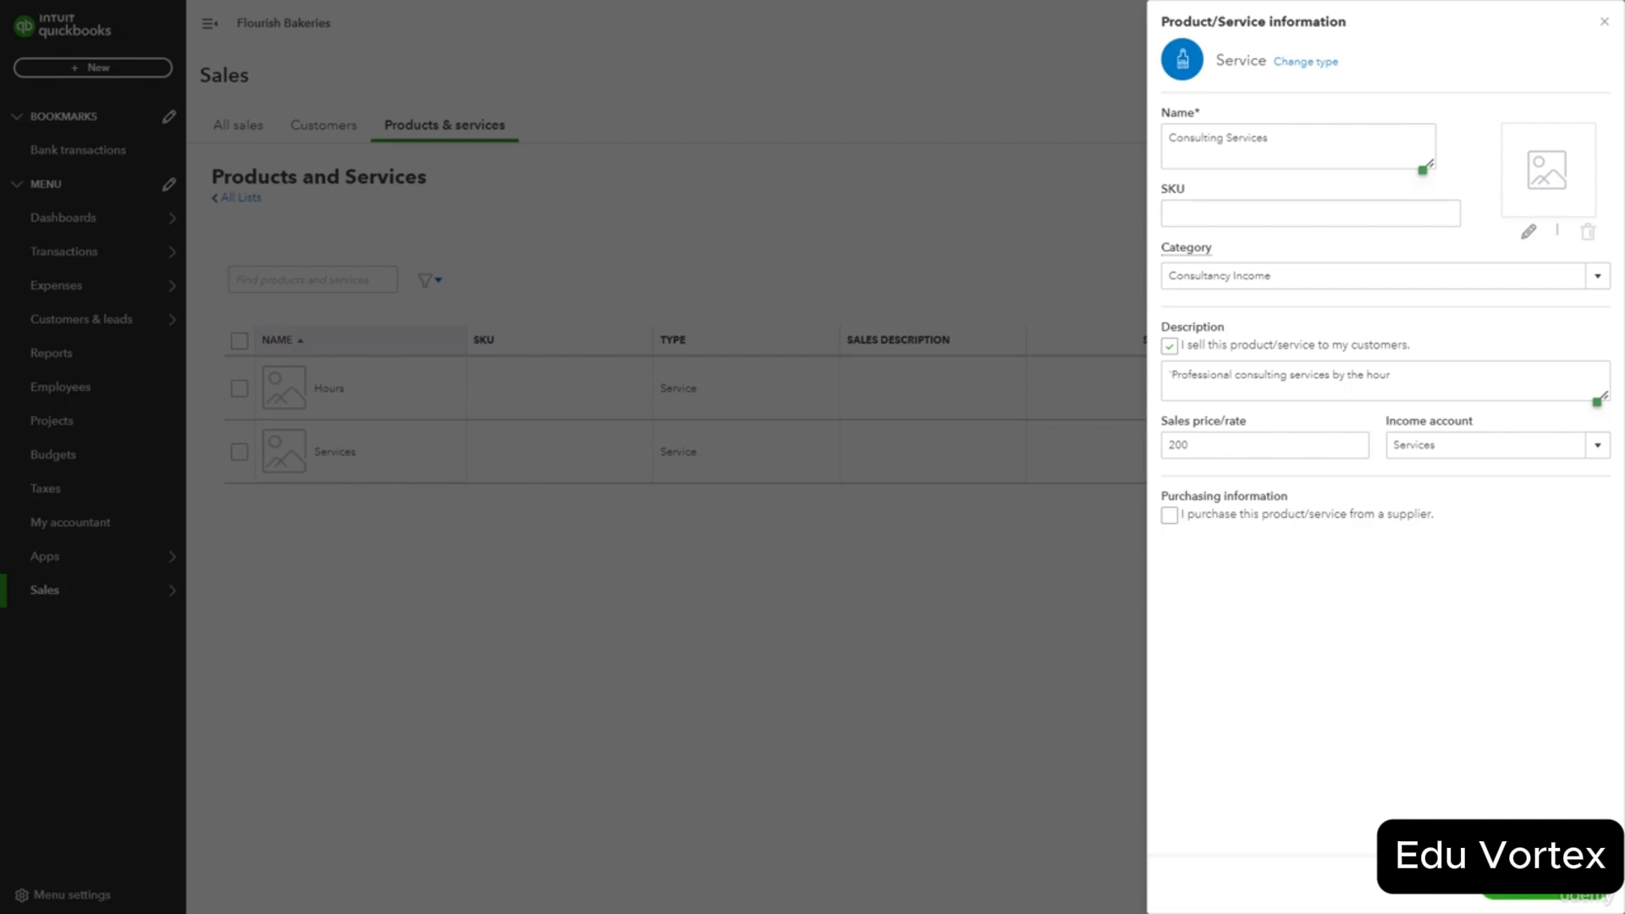
Save the Consulting Services item with the supplier-purchase option left unticked.
{"action": "left_click", "coordinate": [1169, 515]}
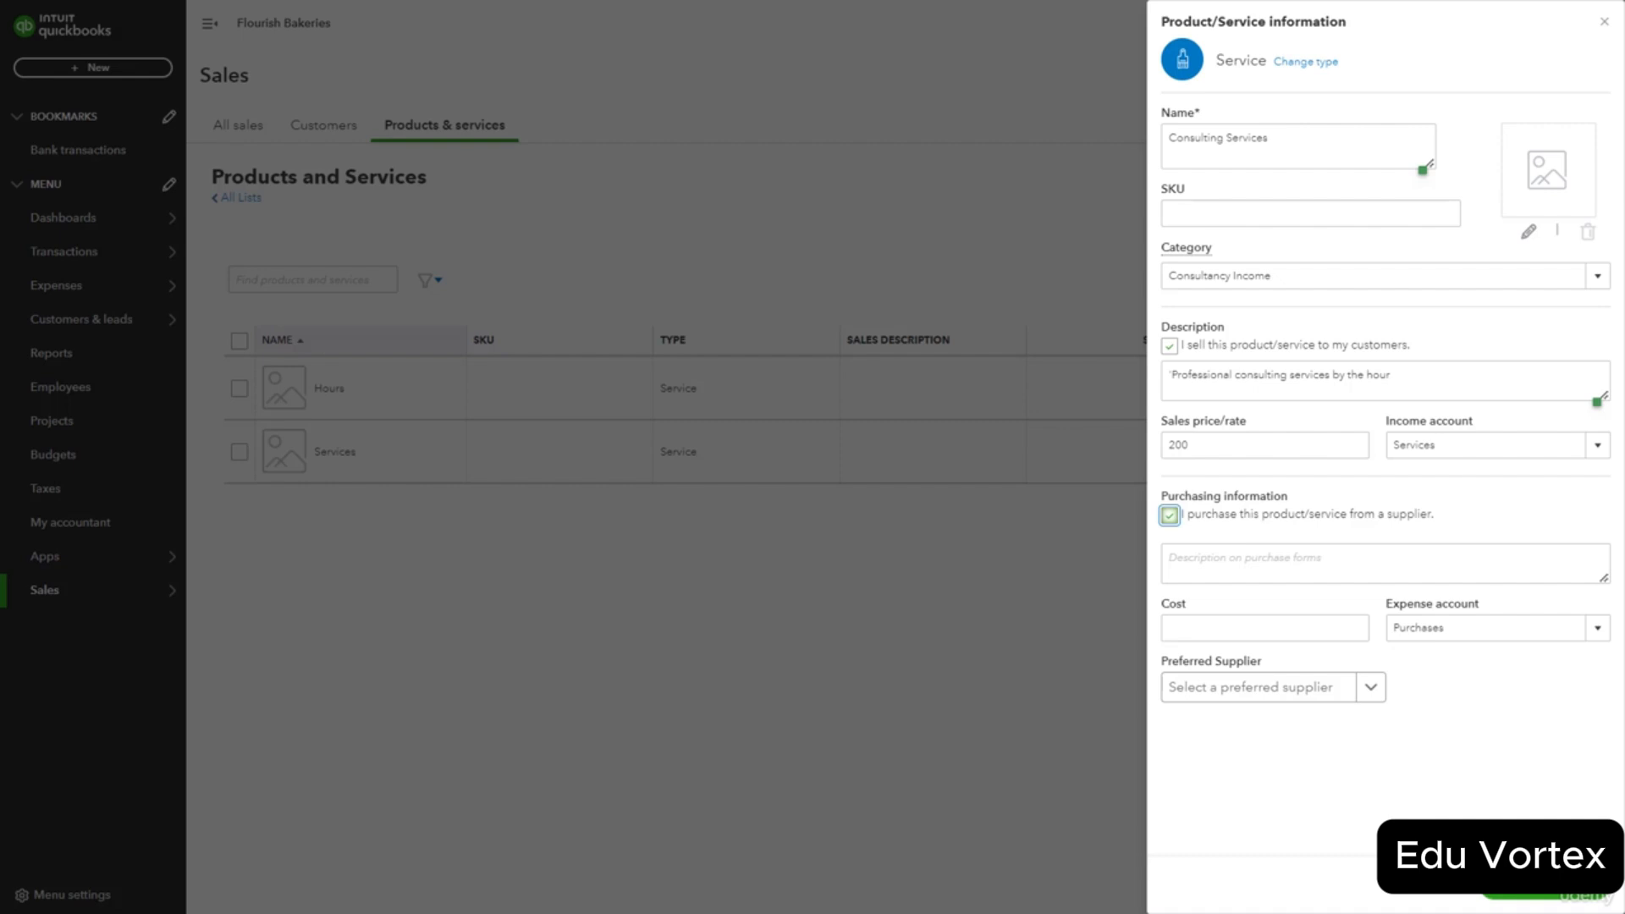
{"action": "left_click", "coordinate": [1170, 516]}
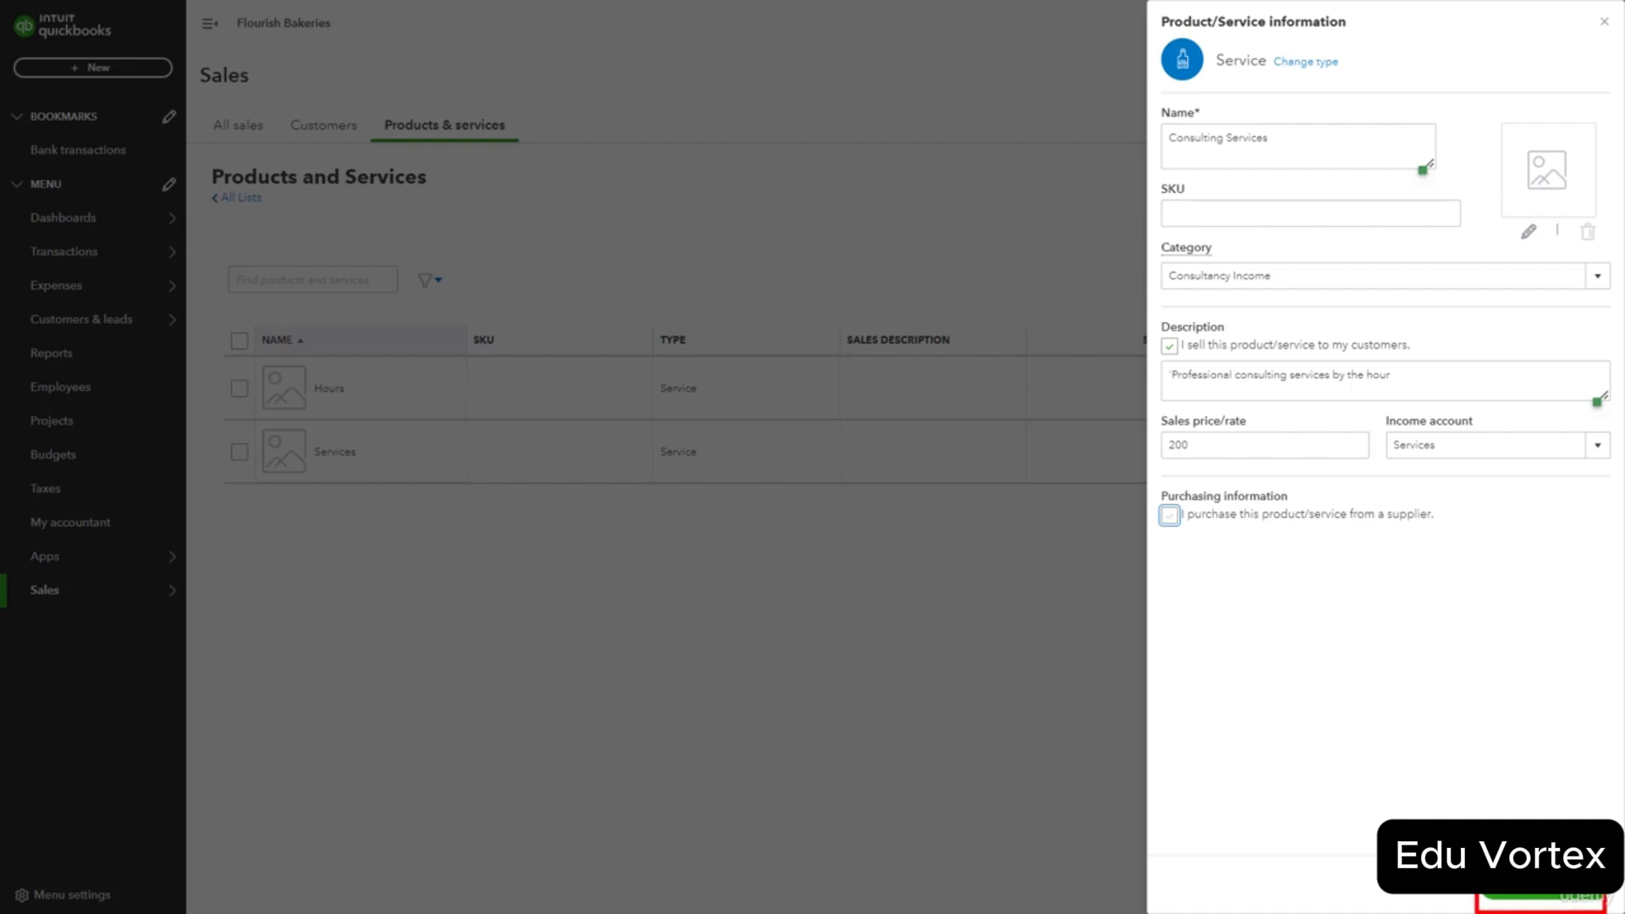
{"action": "left_click", "coordinate": [1541, 885]}
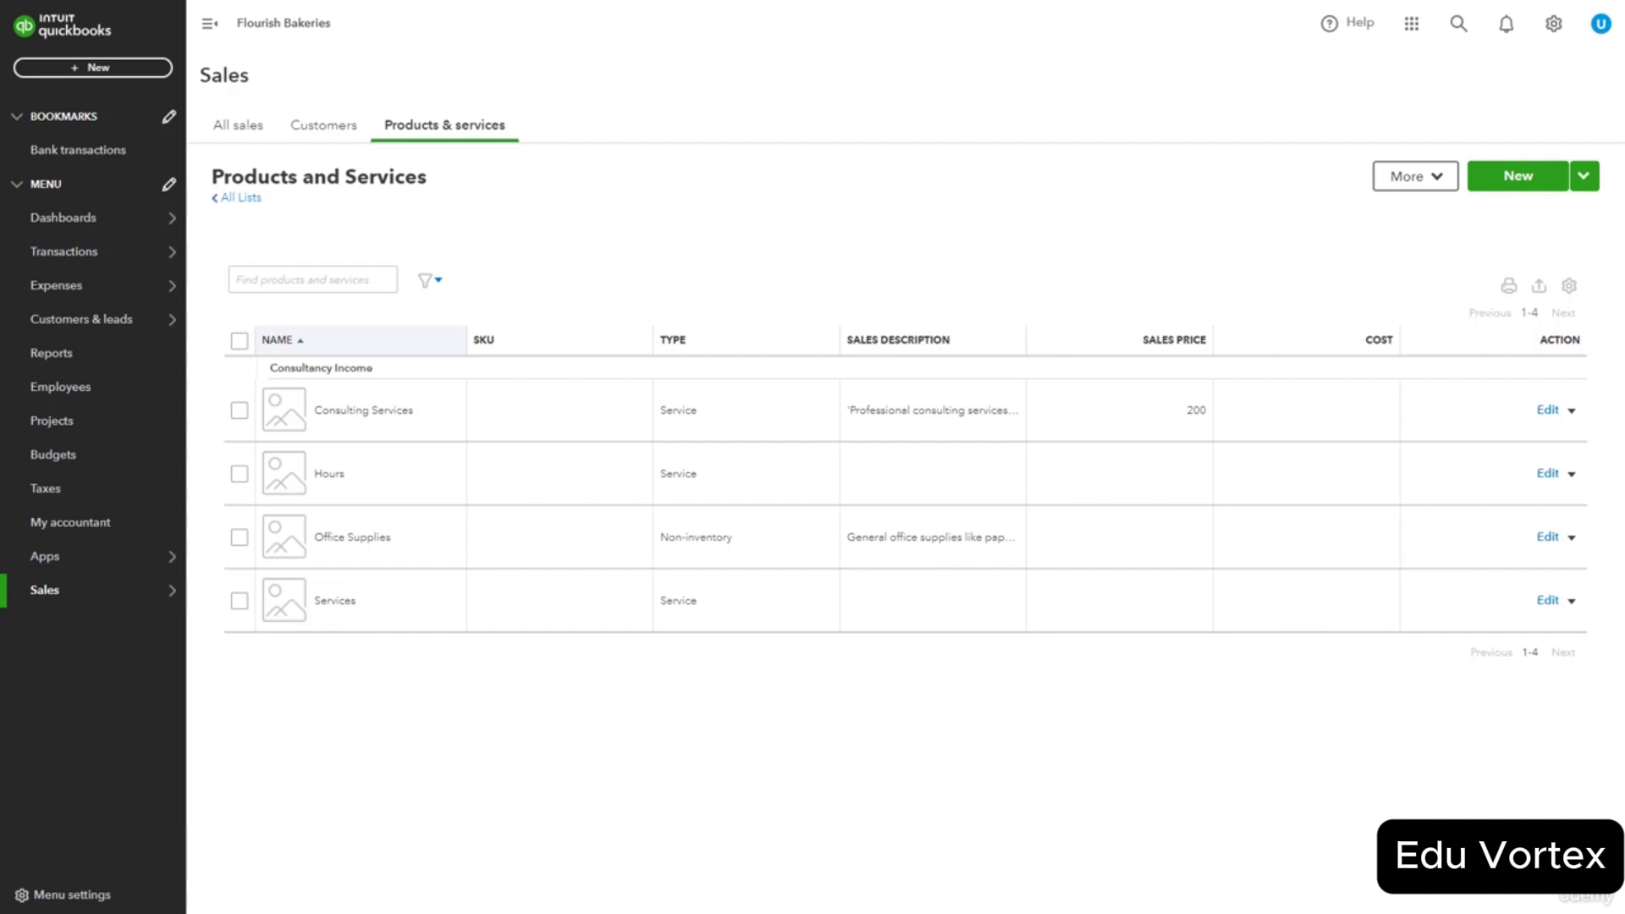
Show the Make inactive, Run report and Duplicate actions for Consulting Services.
{"action": "left_click", "coordinate": [1572, 411]}
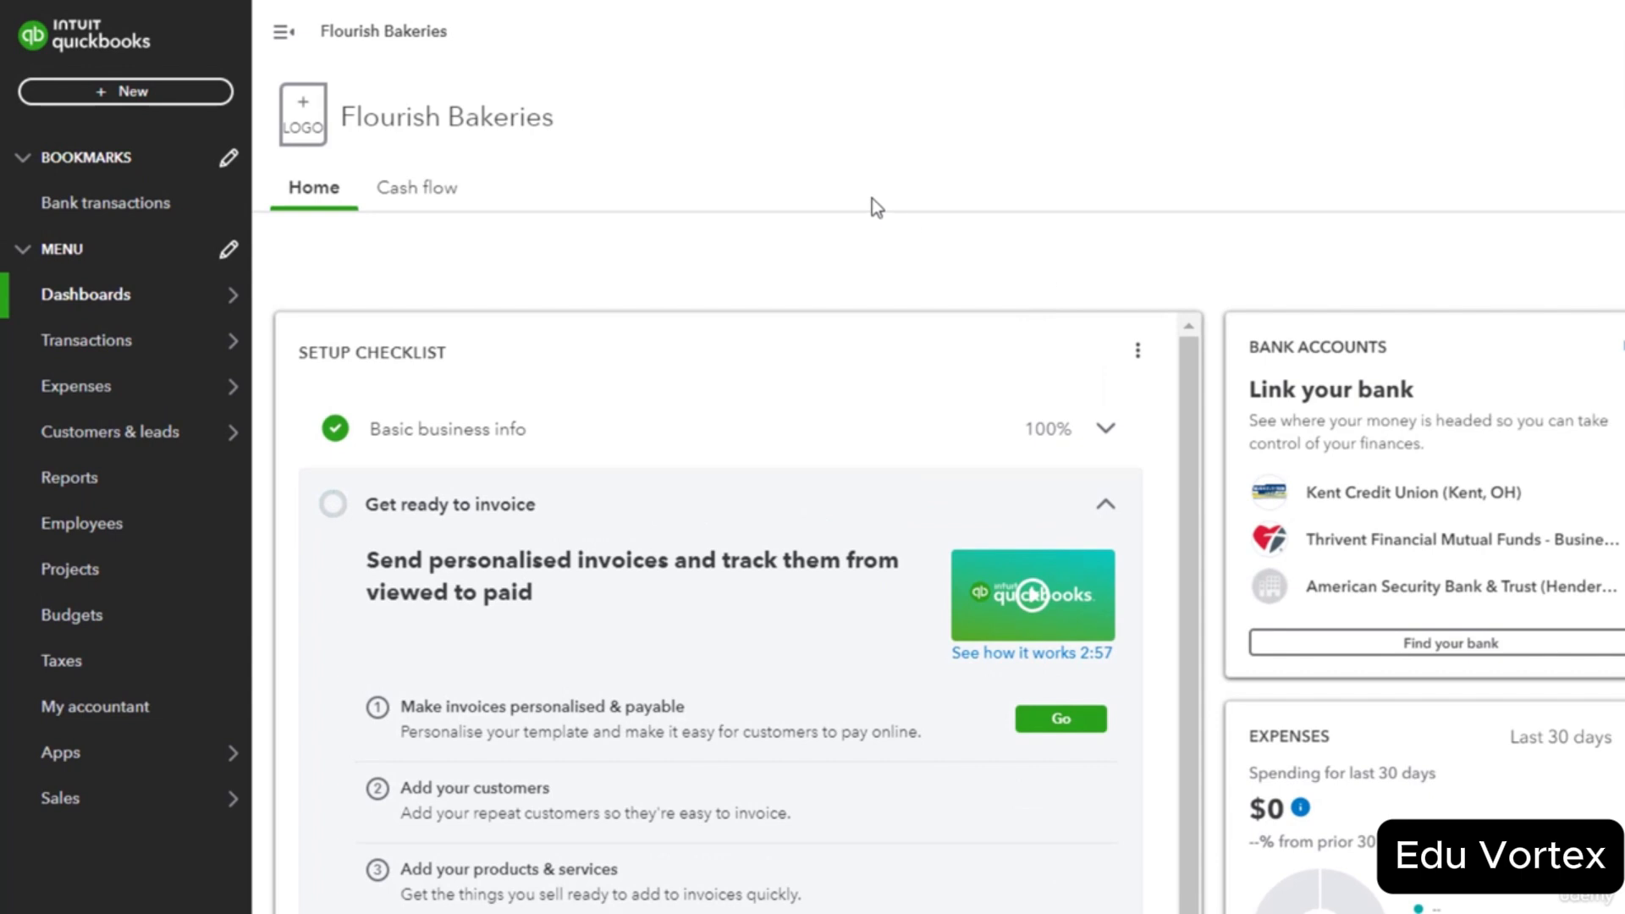
Bring up the Transactions flyout submenu in the left navigation.
{"action": "mouse_move", "coordinate": [237, 346]}
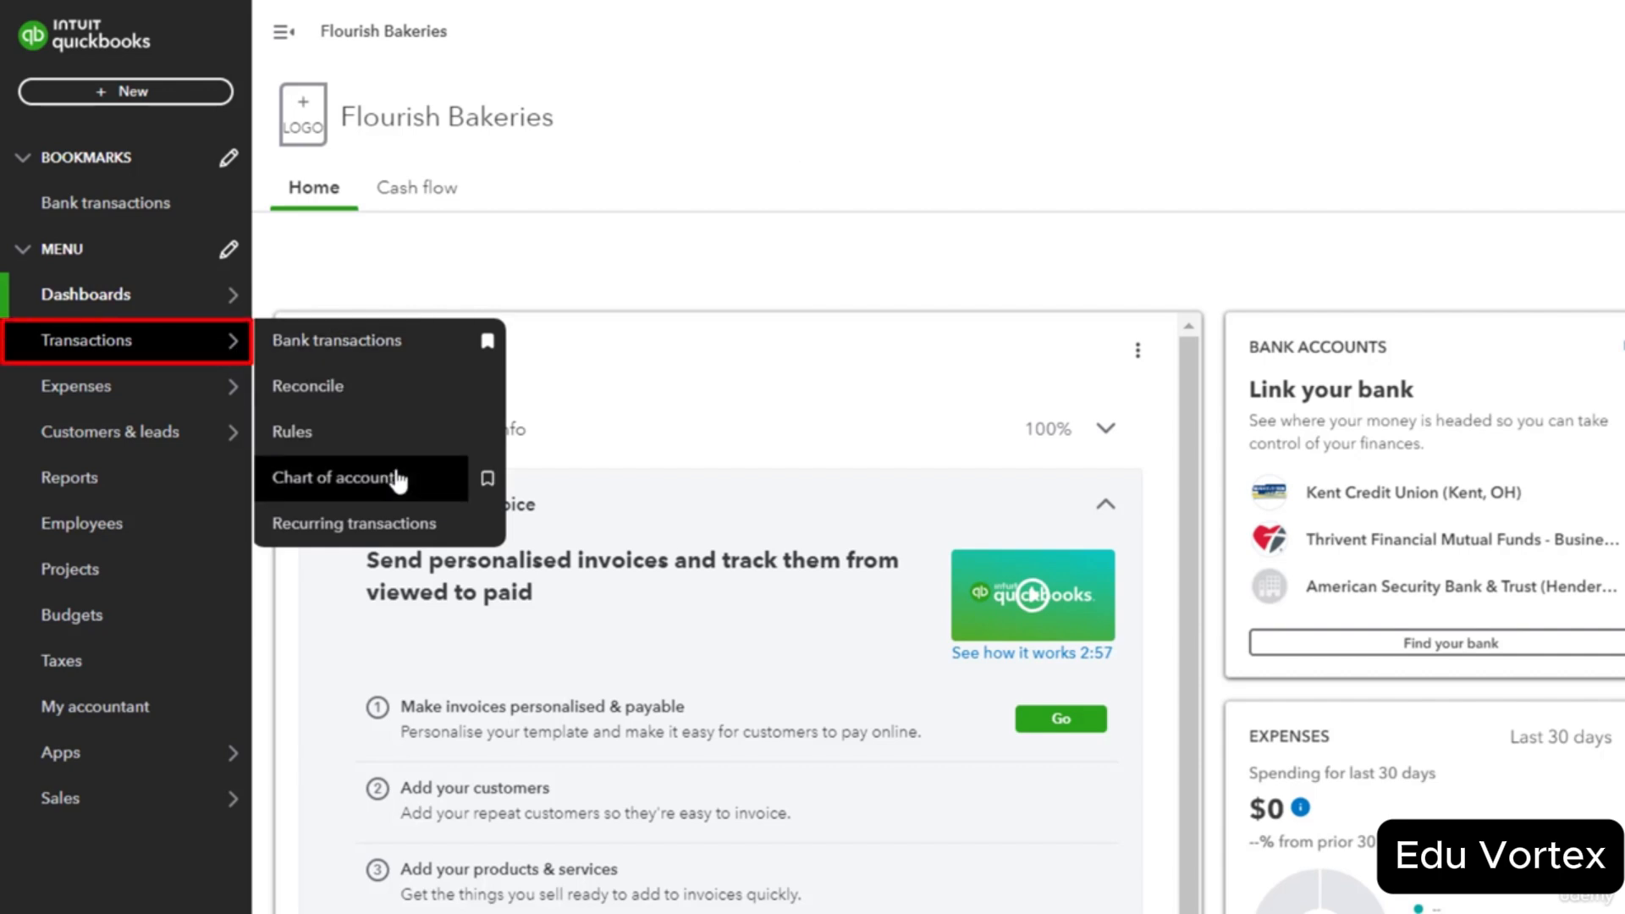
Go to the Chart of accounts and preview the New account panel.
{"action": "left_click", "coordinate": [436, 489]}
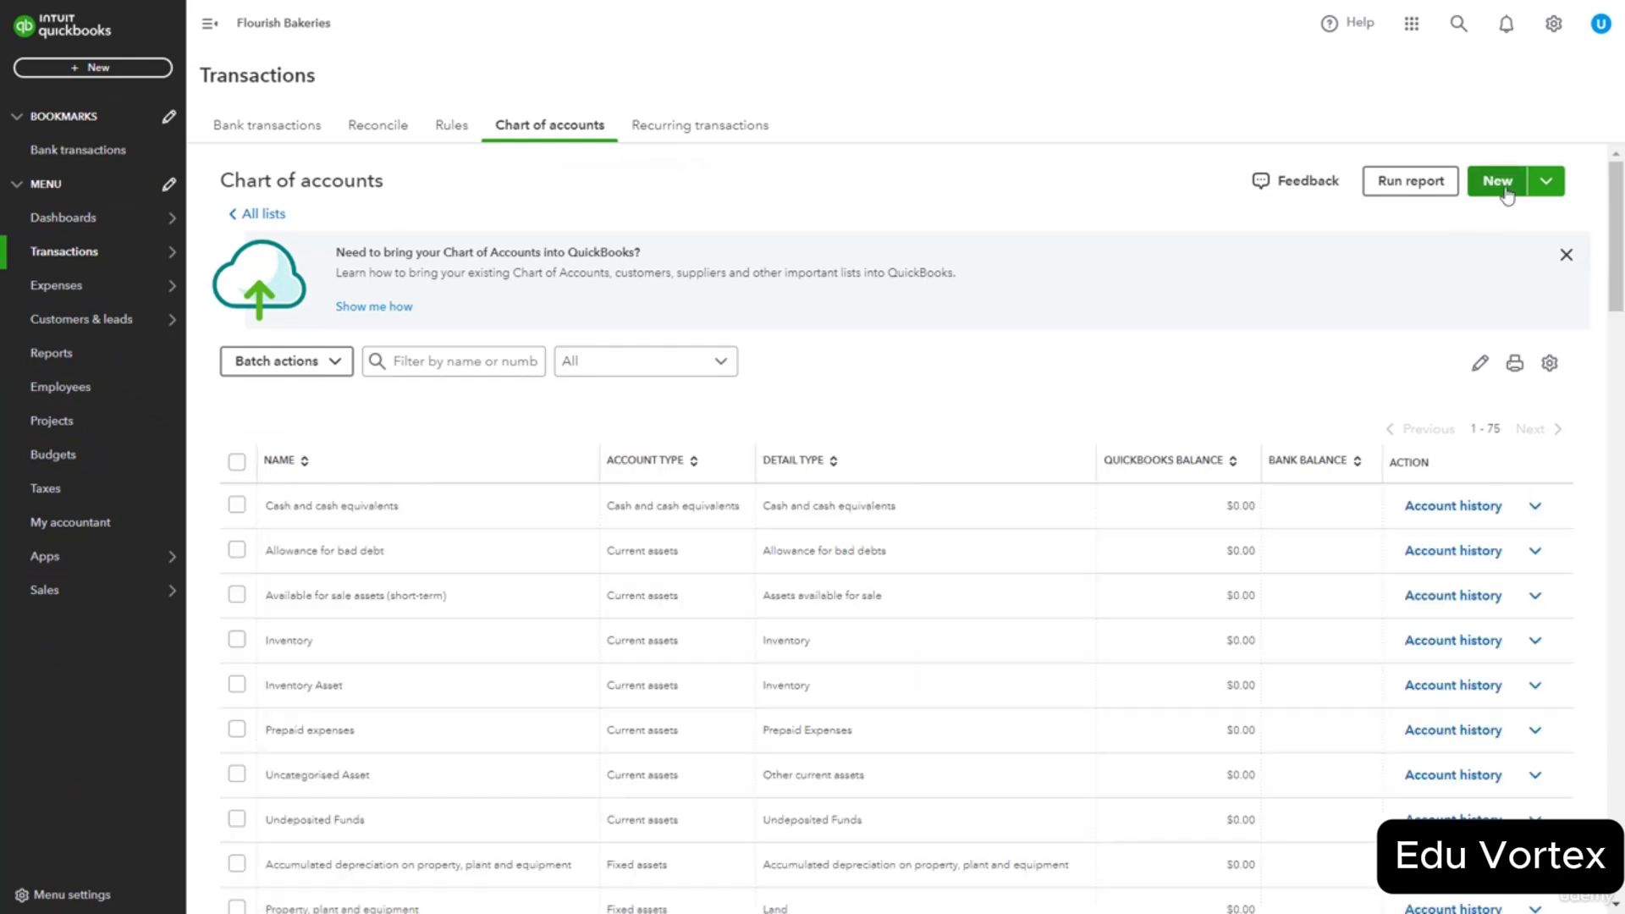
{"action": "left_click", "coordinate": [1498, 183]}
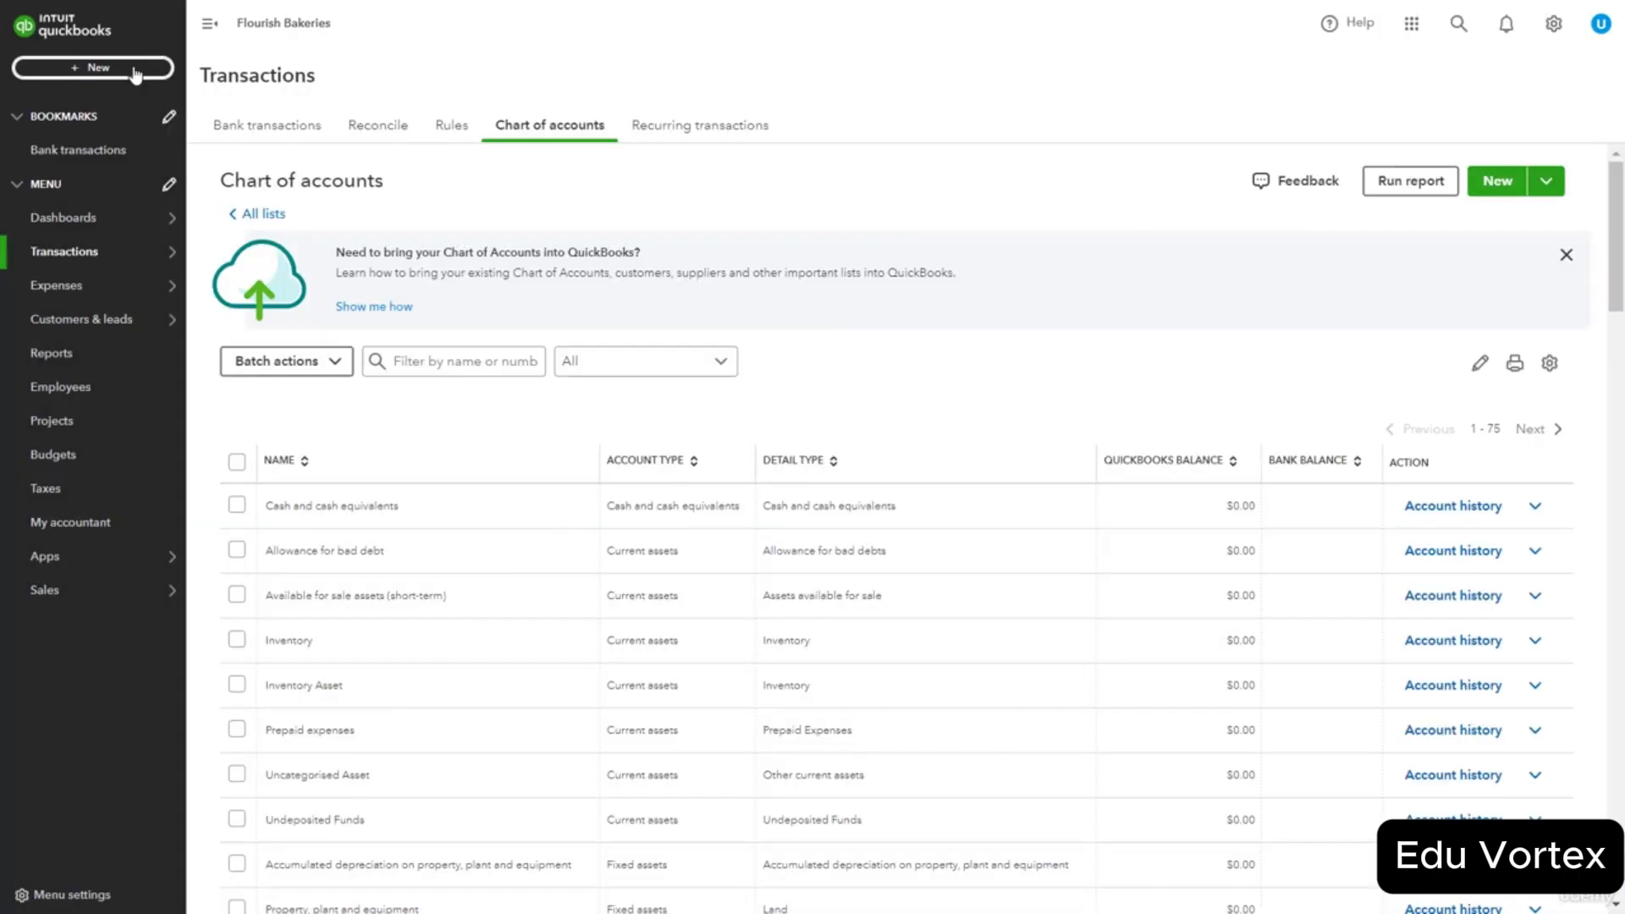
Start a new invoice from the + New menu under Customers.
{"action": "left_click", "coordinate": [135, 73]}
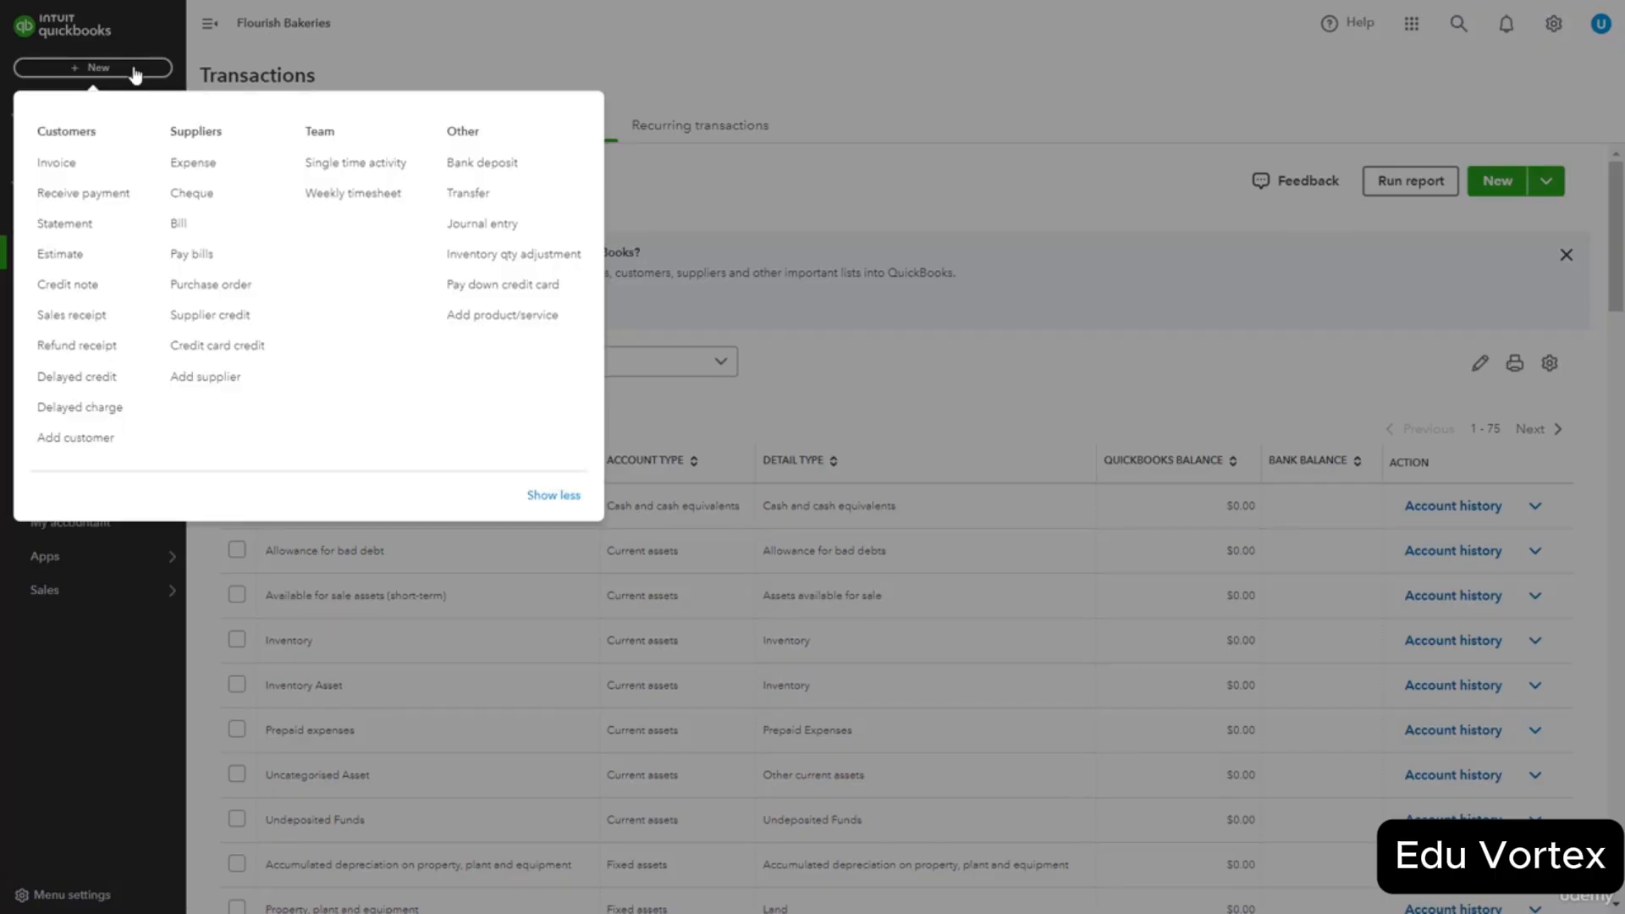
{"action": "left_click", "coordinate": [103, 169]}
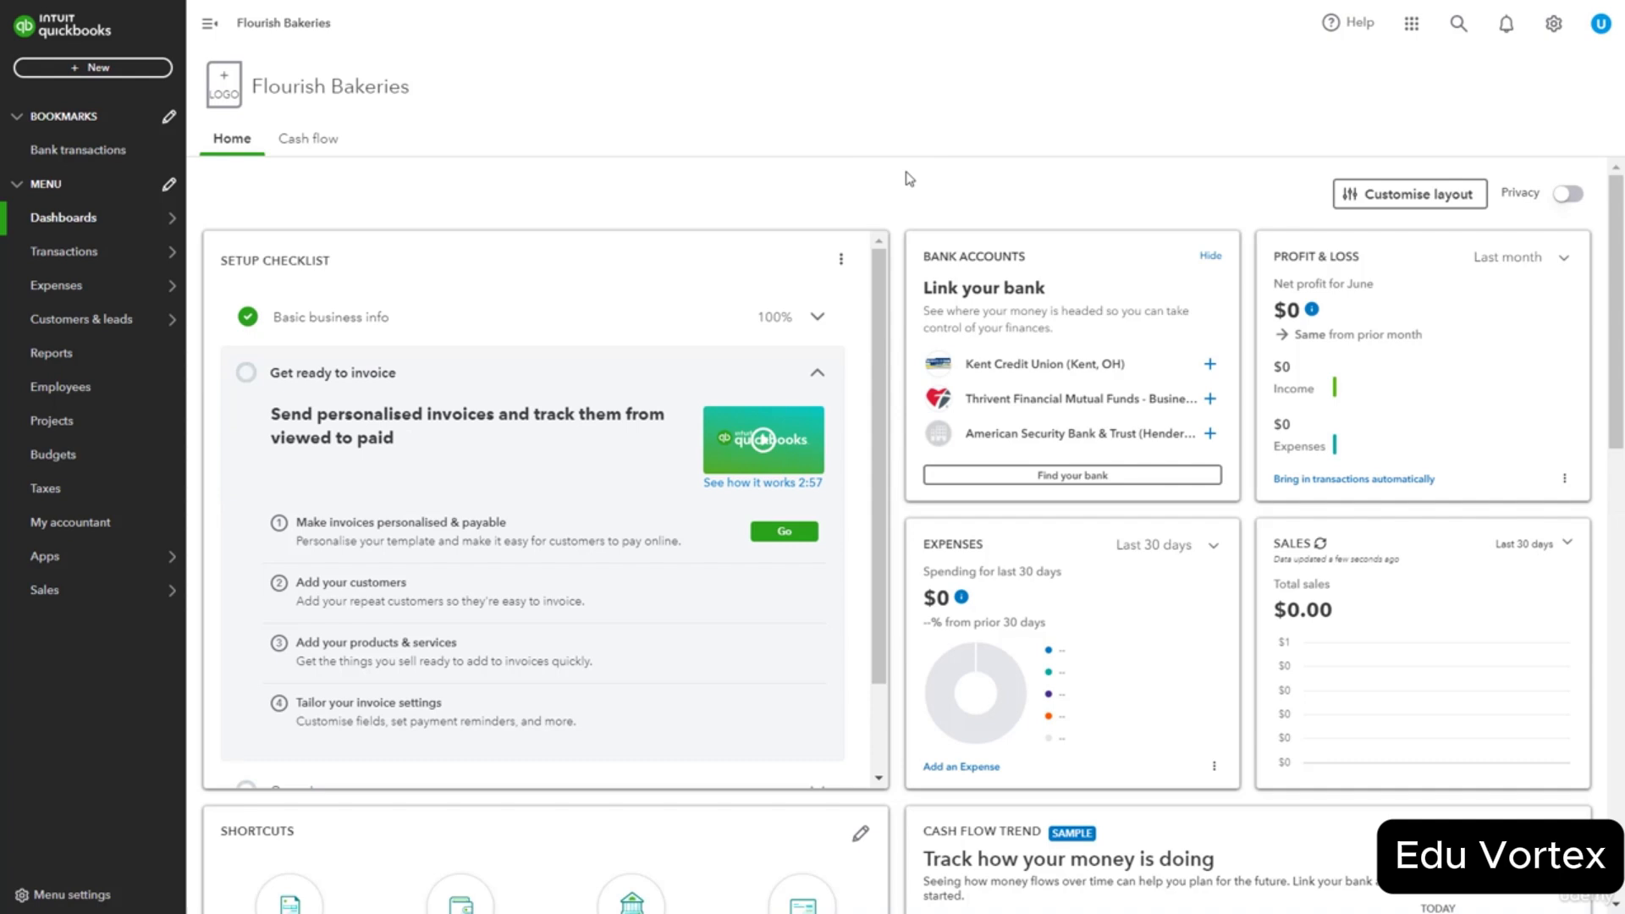
{"action": "scroll", "coordinate": [1202, 334], "scroll_direction": "down", "scroll_amount": 1}
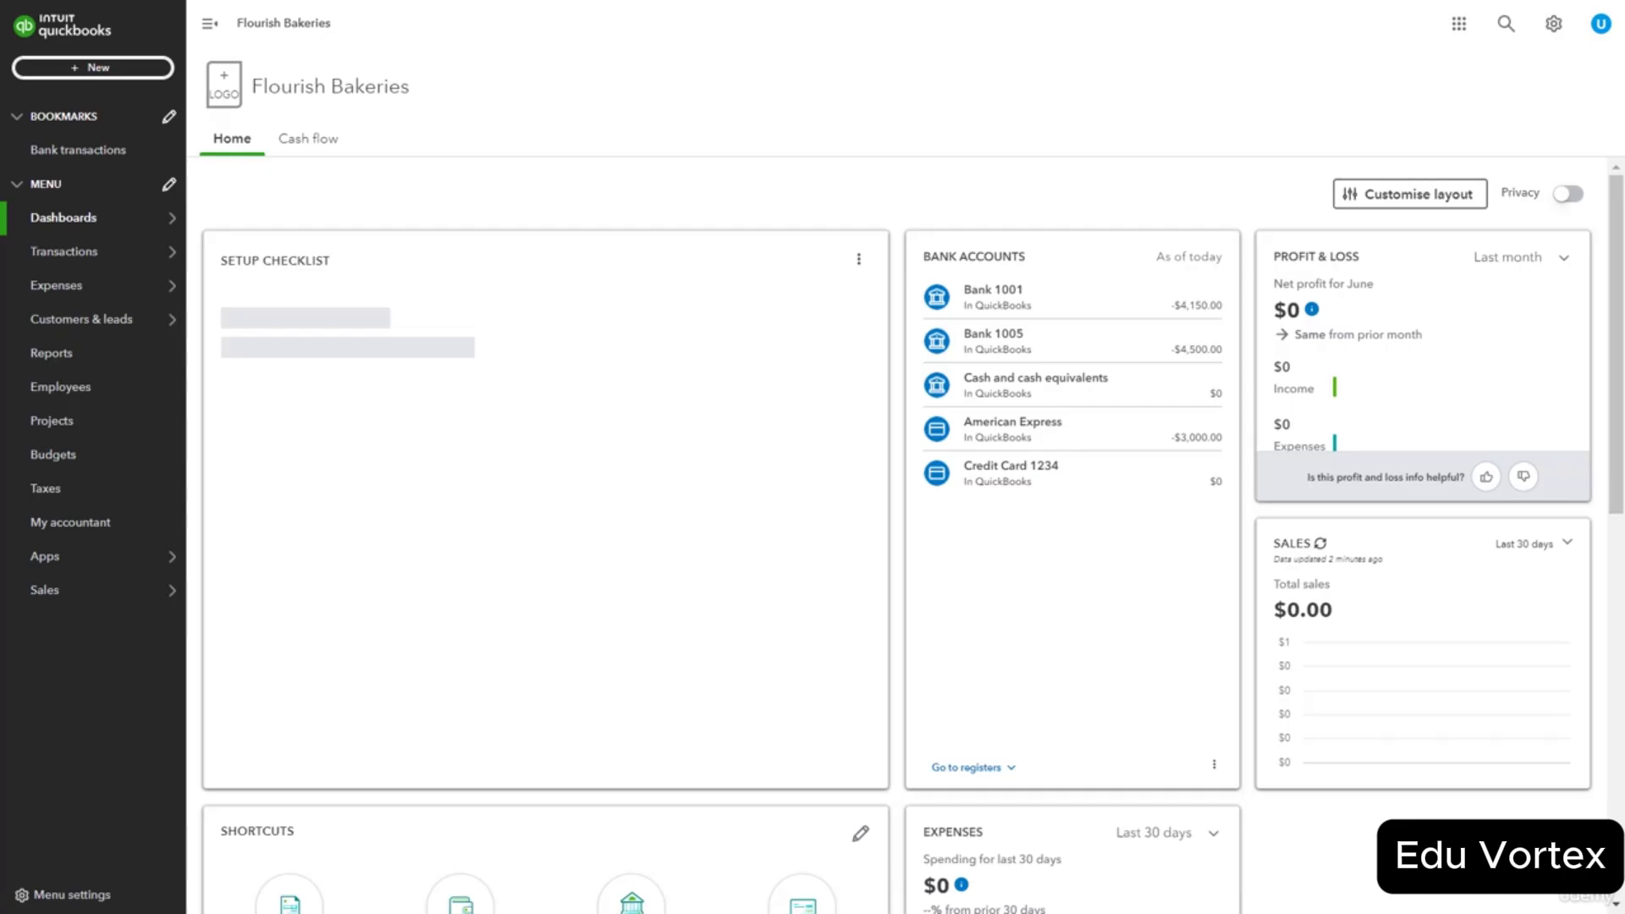
{"action": "left_click", "coordinate": [93, 68]}
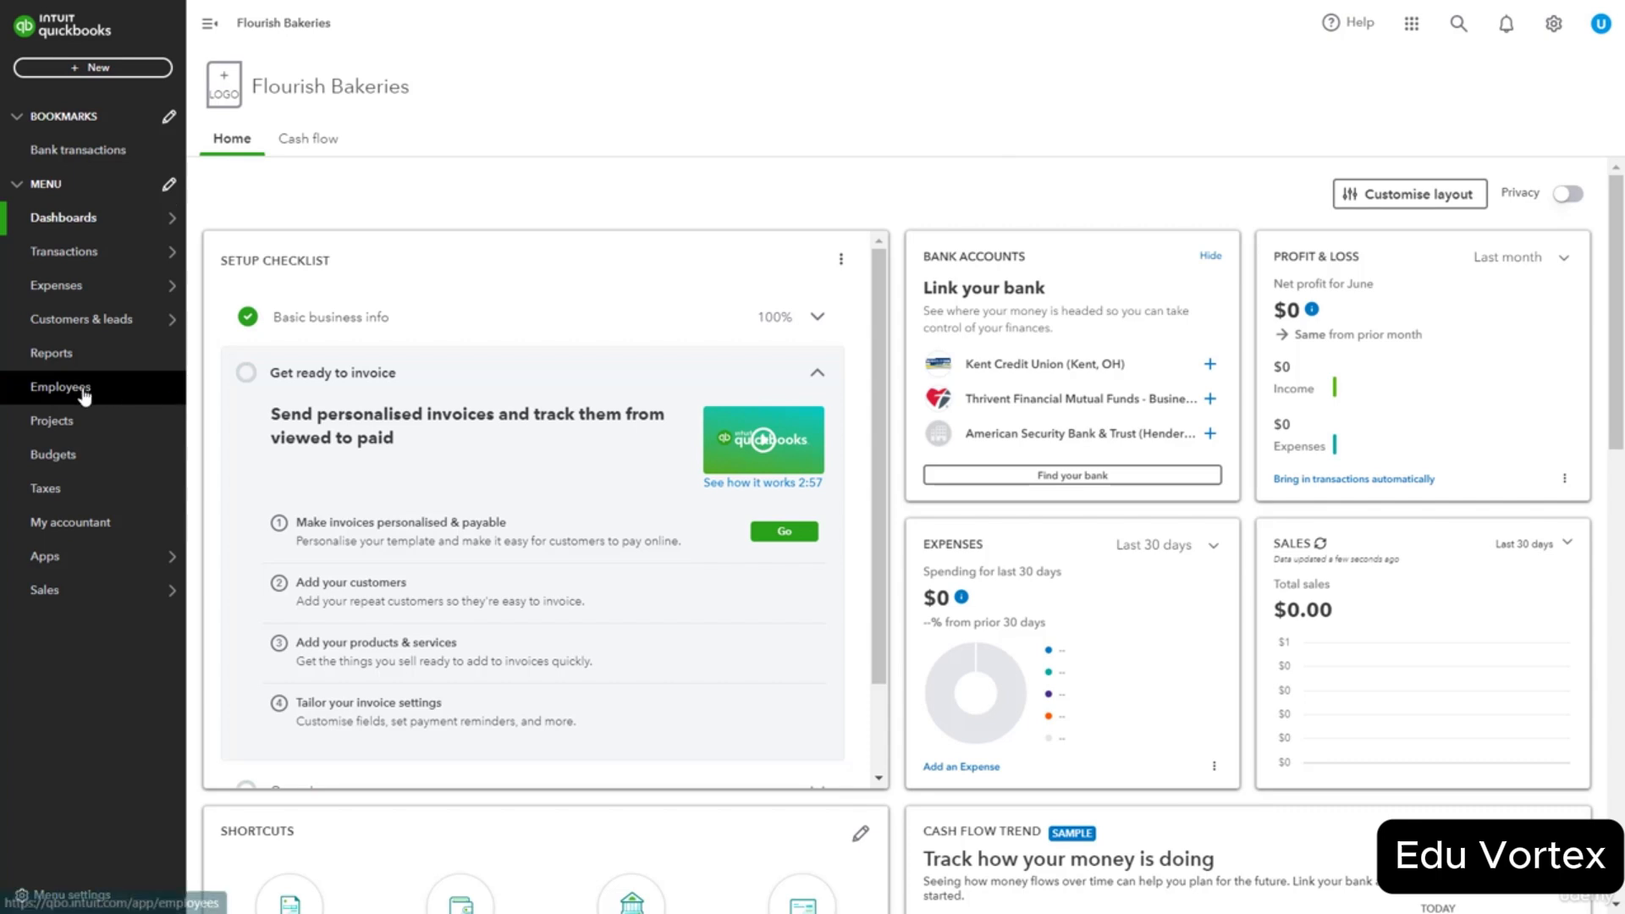
{"action": "left_click", "coordinate": [73, 359]}
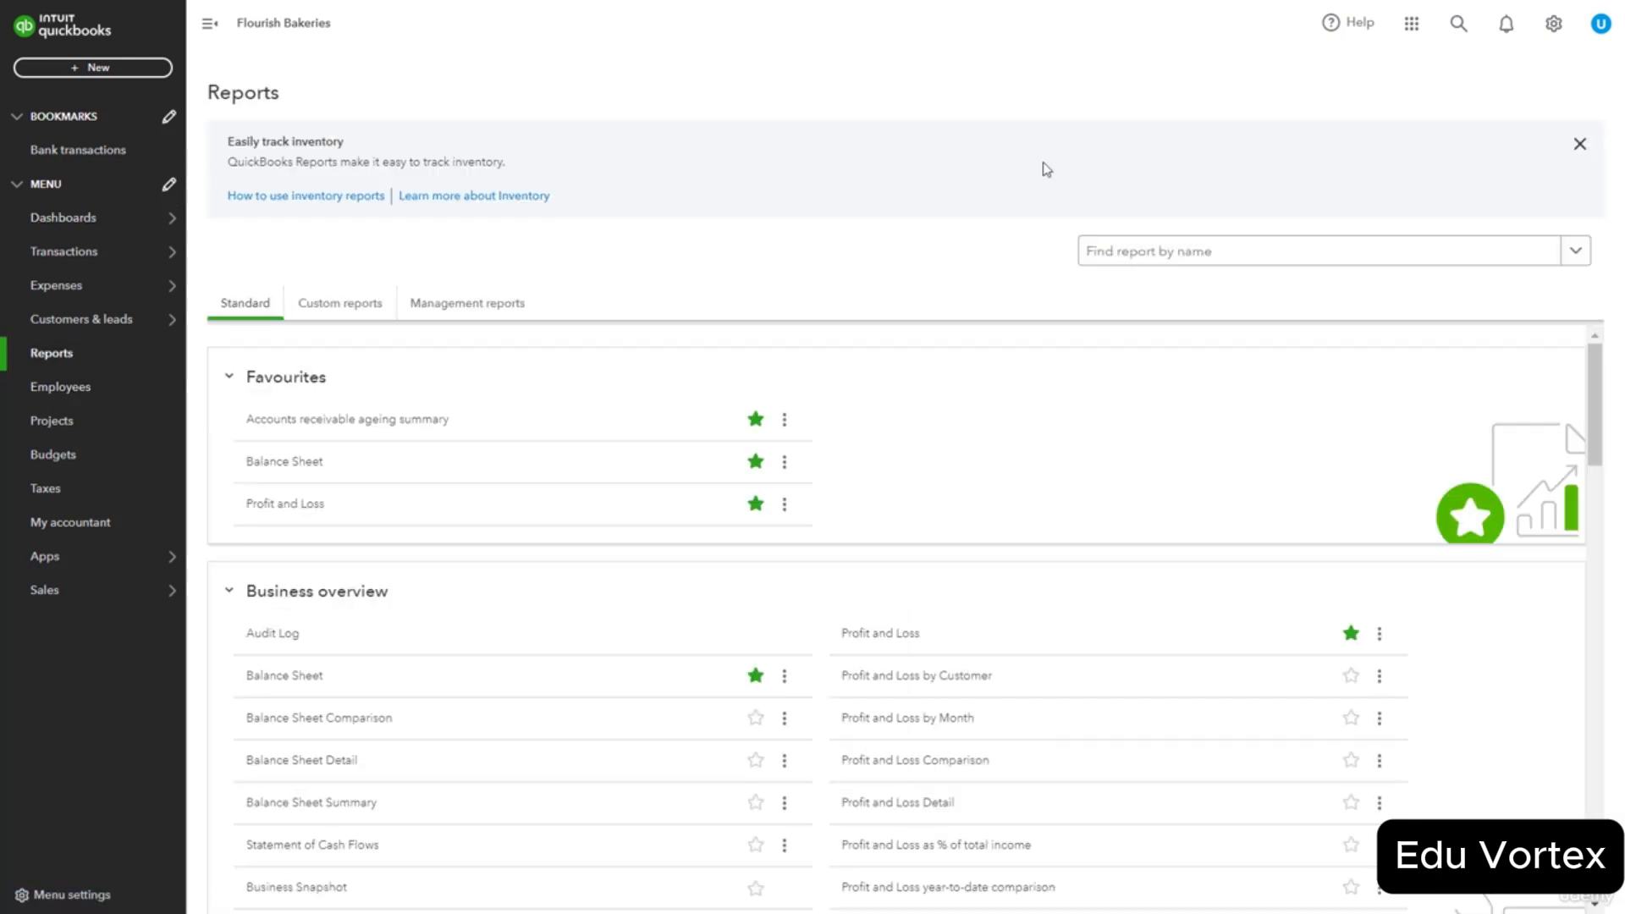
{"action": "left_click", "coordinate": [281, 476]}
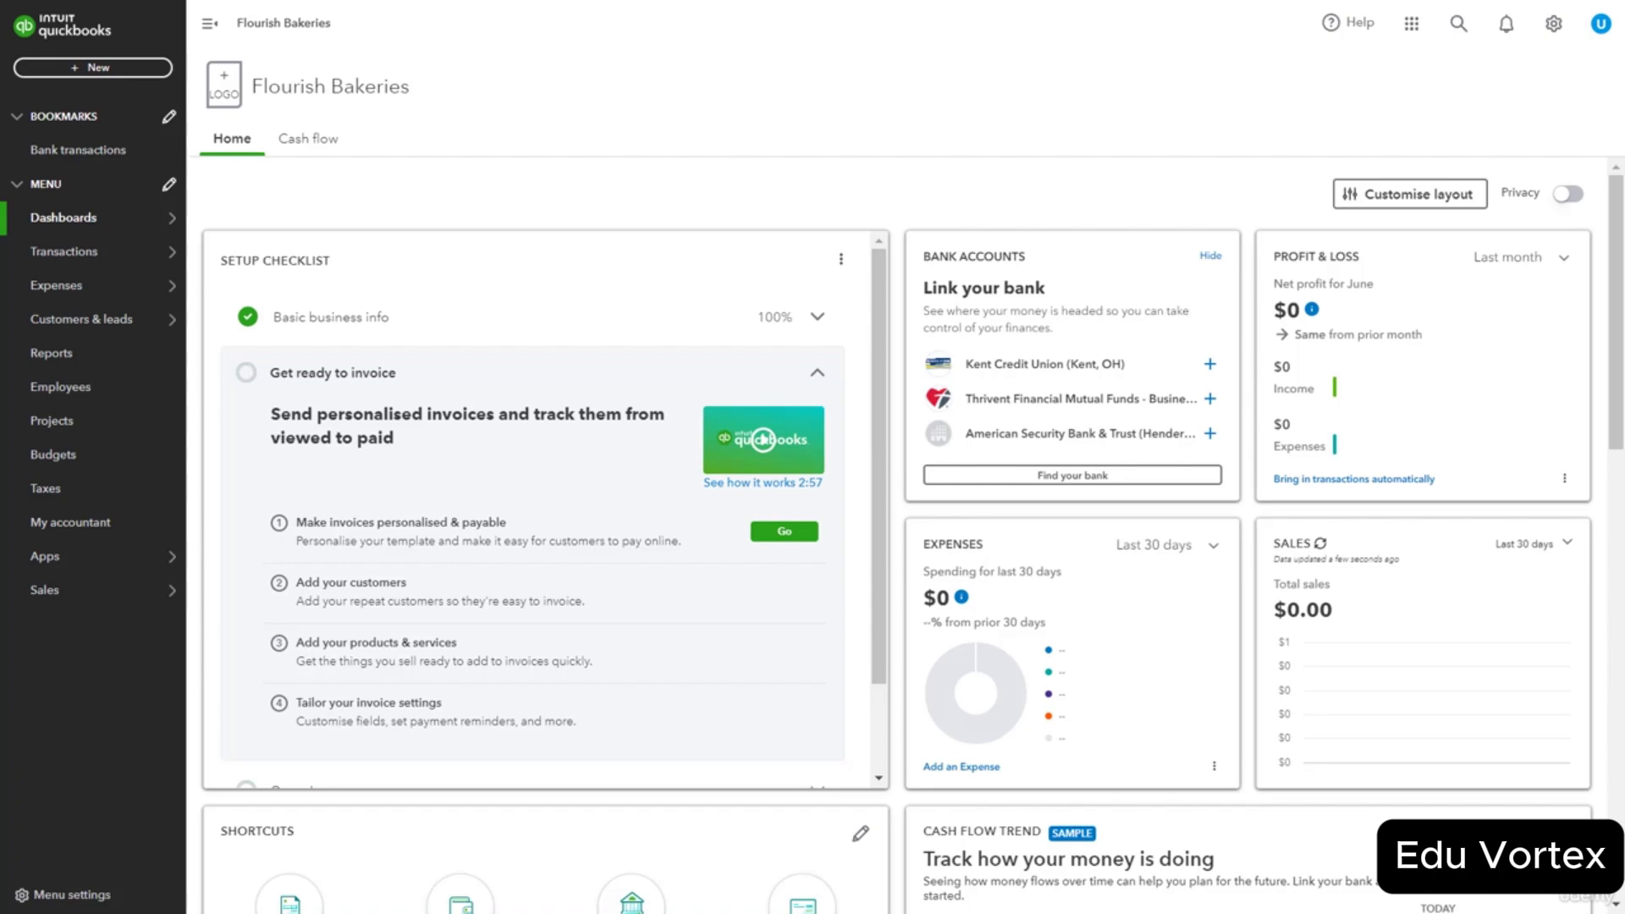
Create a new Expense from the + New menu under Suppliers.
{"action": "left_click", "coordinate": [89, 69]}
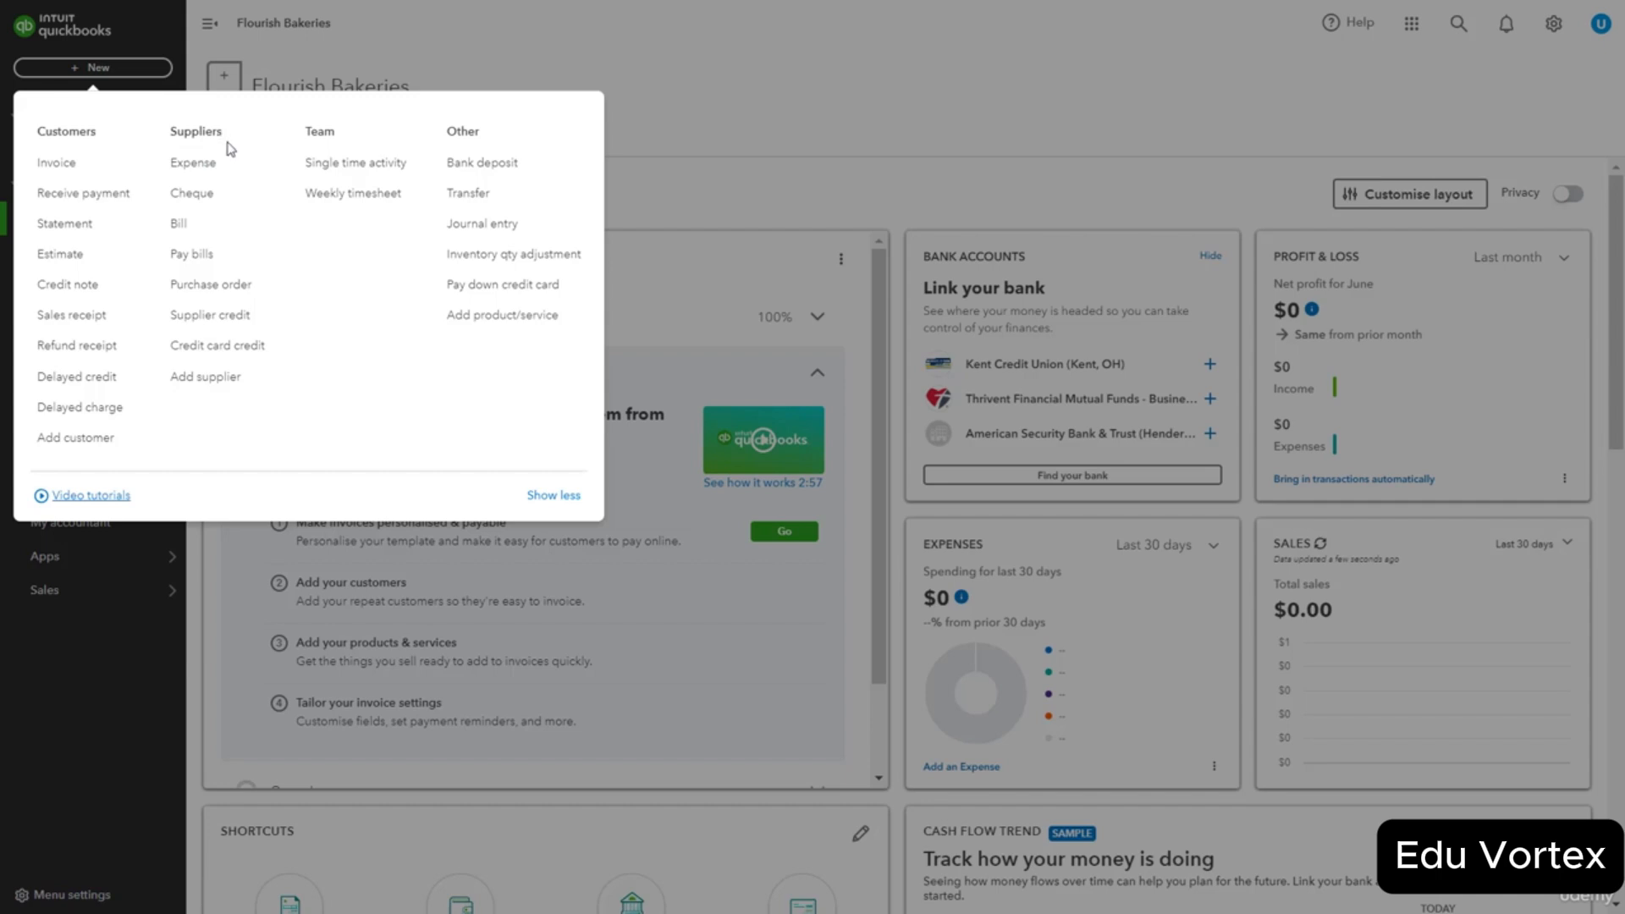
{"action": "left_click", "coordinate": [256, 178]}
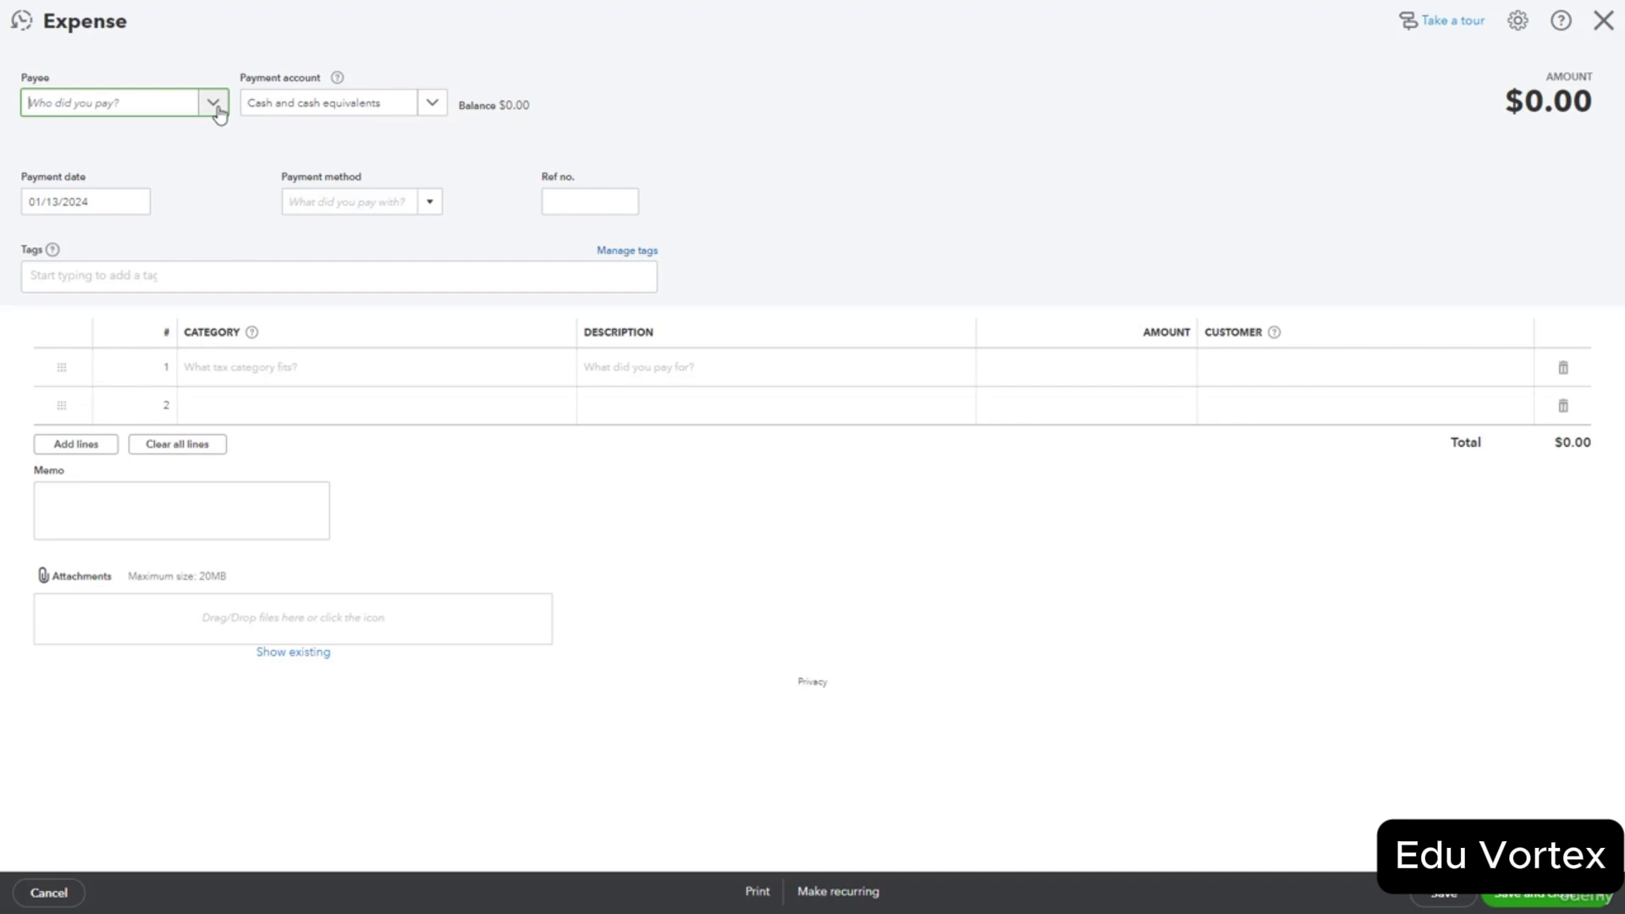
Show the existing payees in the expense's Payee dropdown.
{"action": "left_click", "coordinate": [214, 103]}
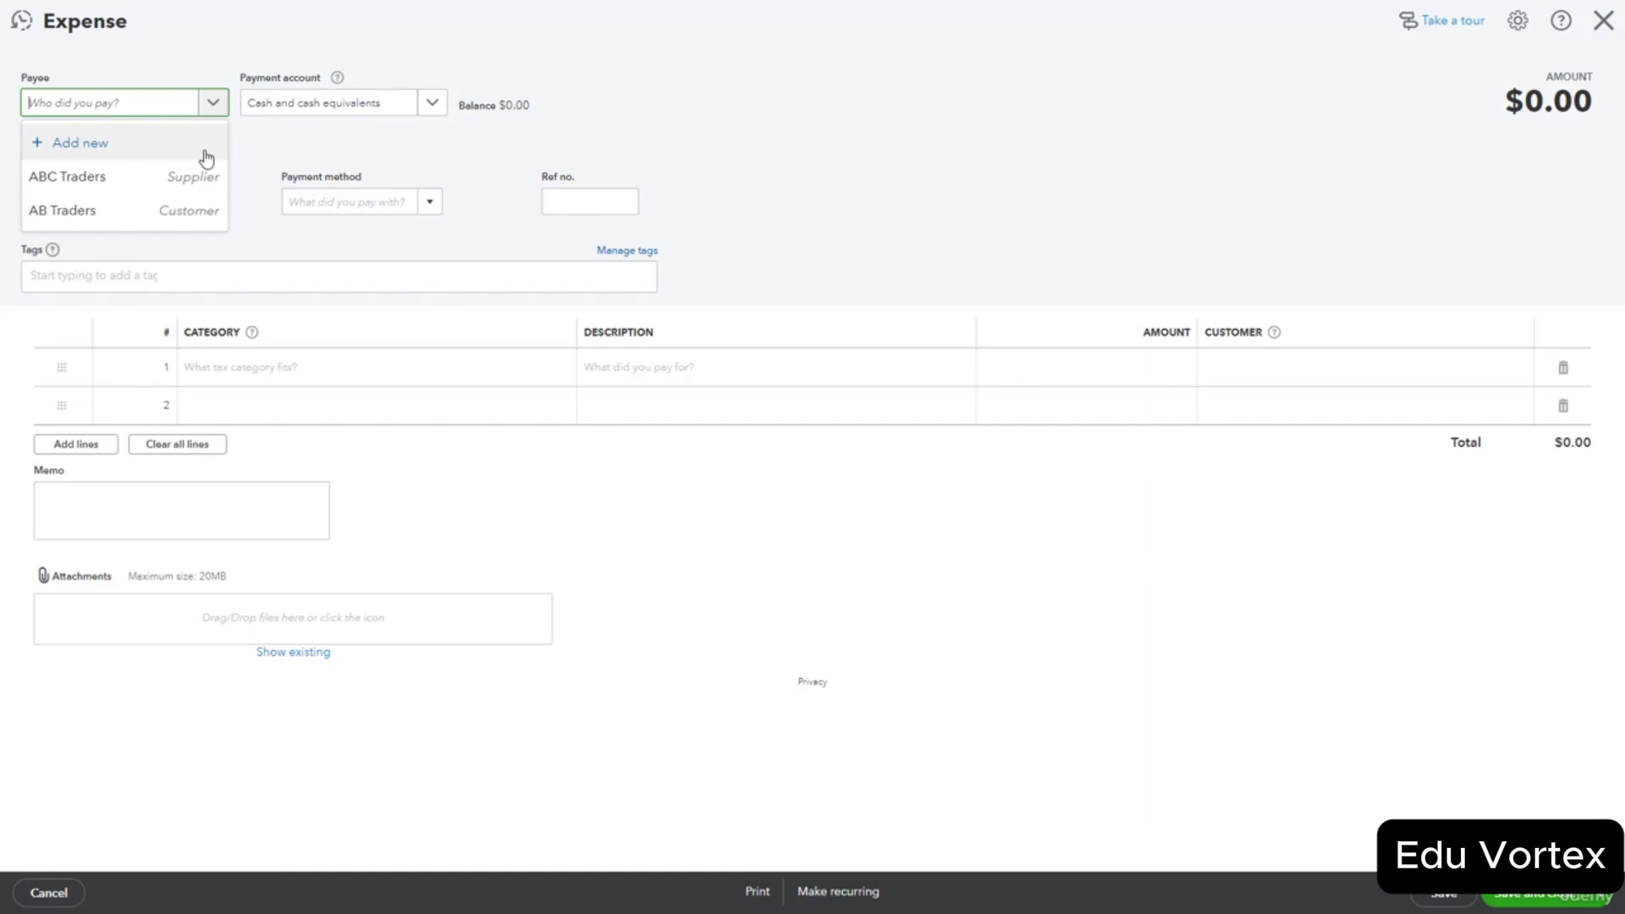
Add EveryFresh as a new supplier and set it as the expense payee.
{"action": "left_click", "coordinate": [98, 145]}
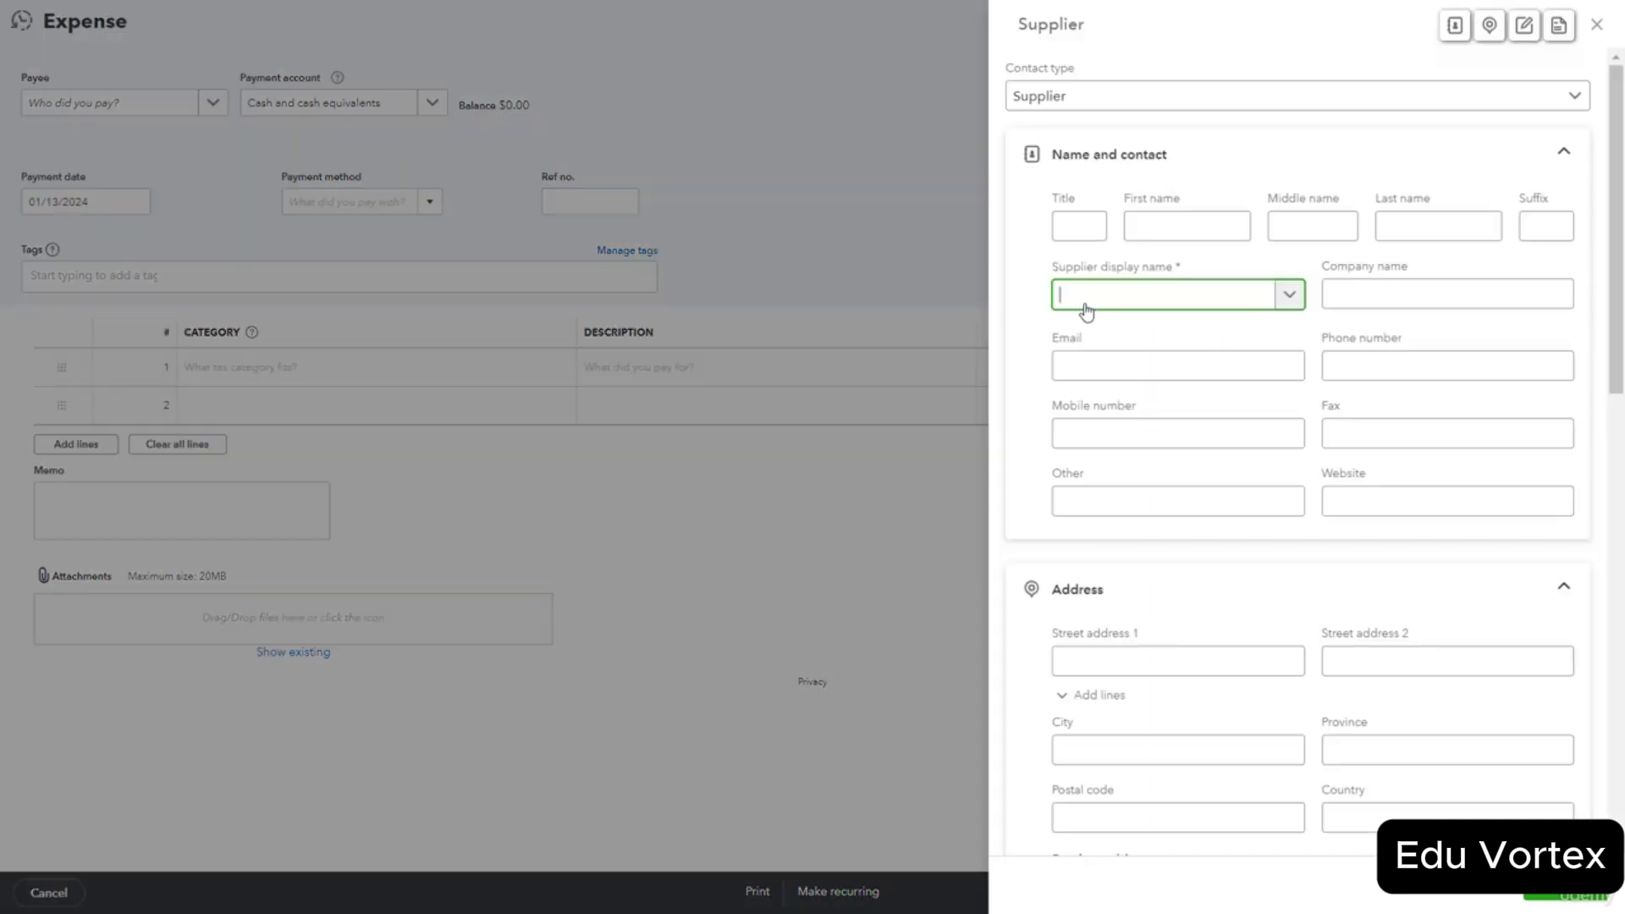
{"action": "type", "text": "EveryFresh"}
{"action": "left_click", "coordinate": [1566, 885]}
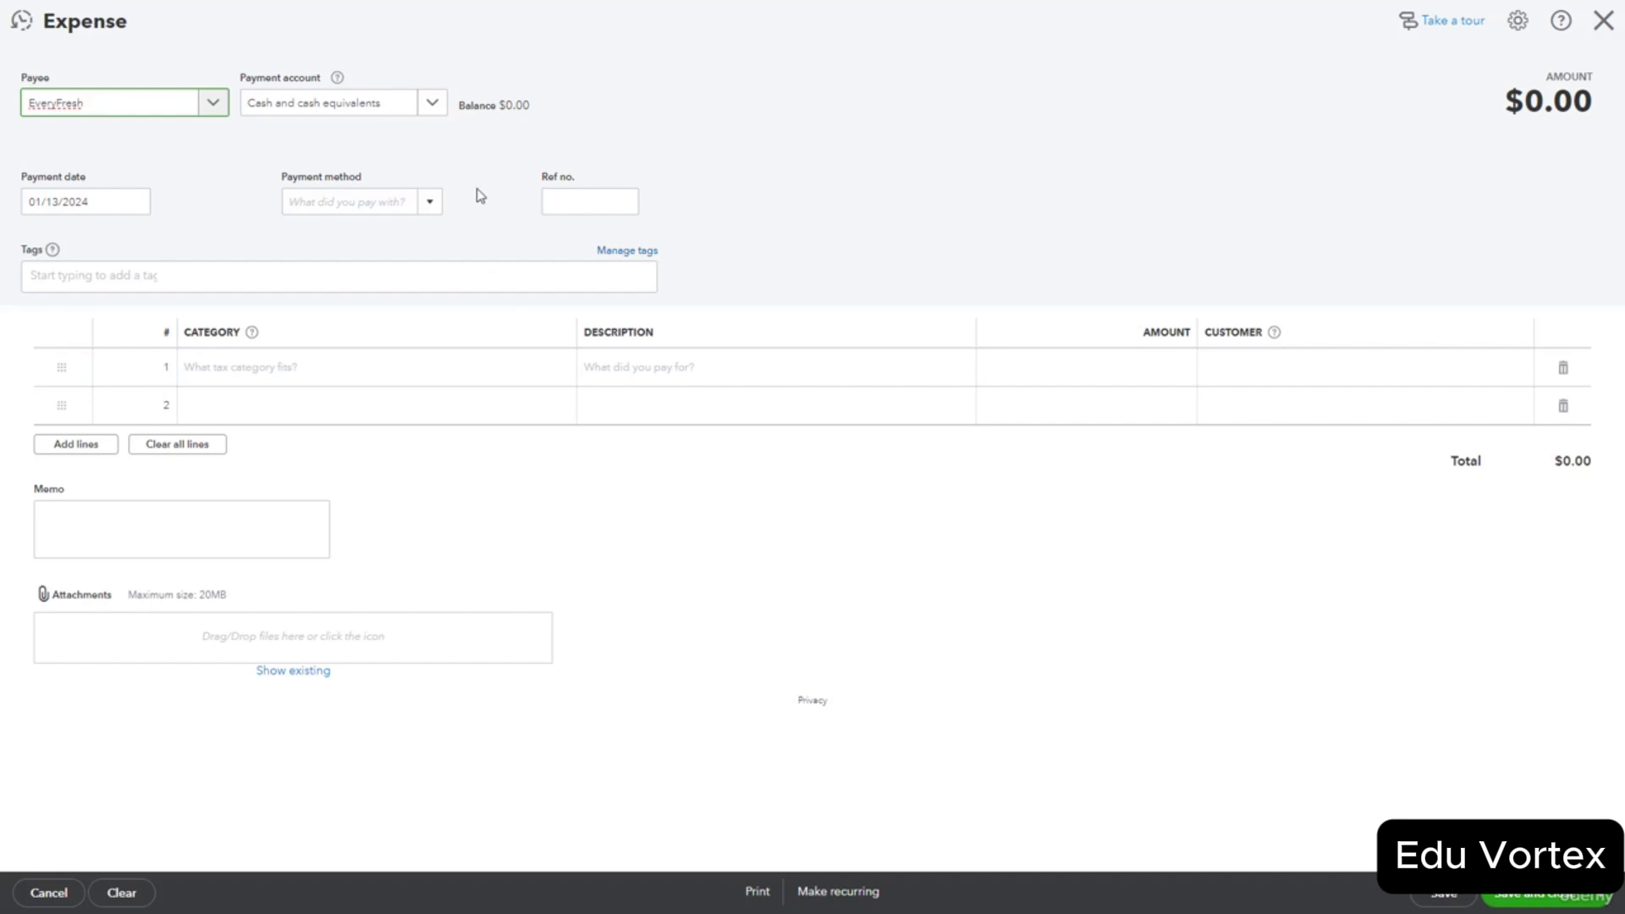
{"action": "left_click", "coordinate": [436, 110]}
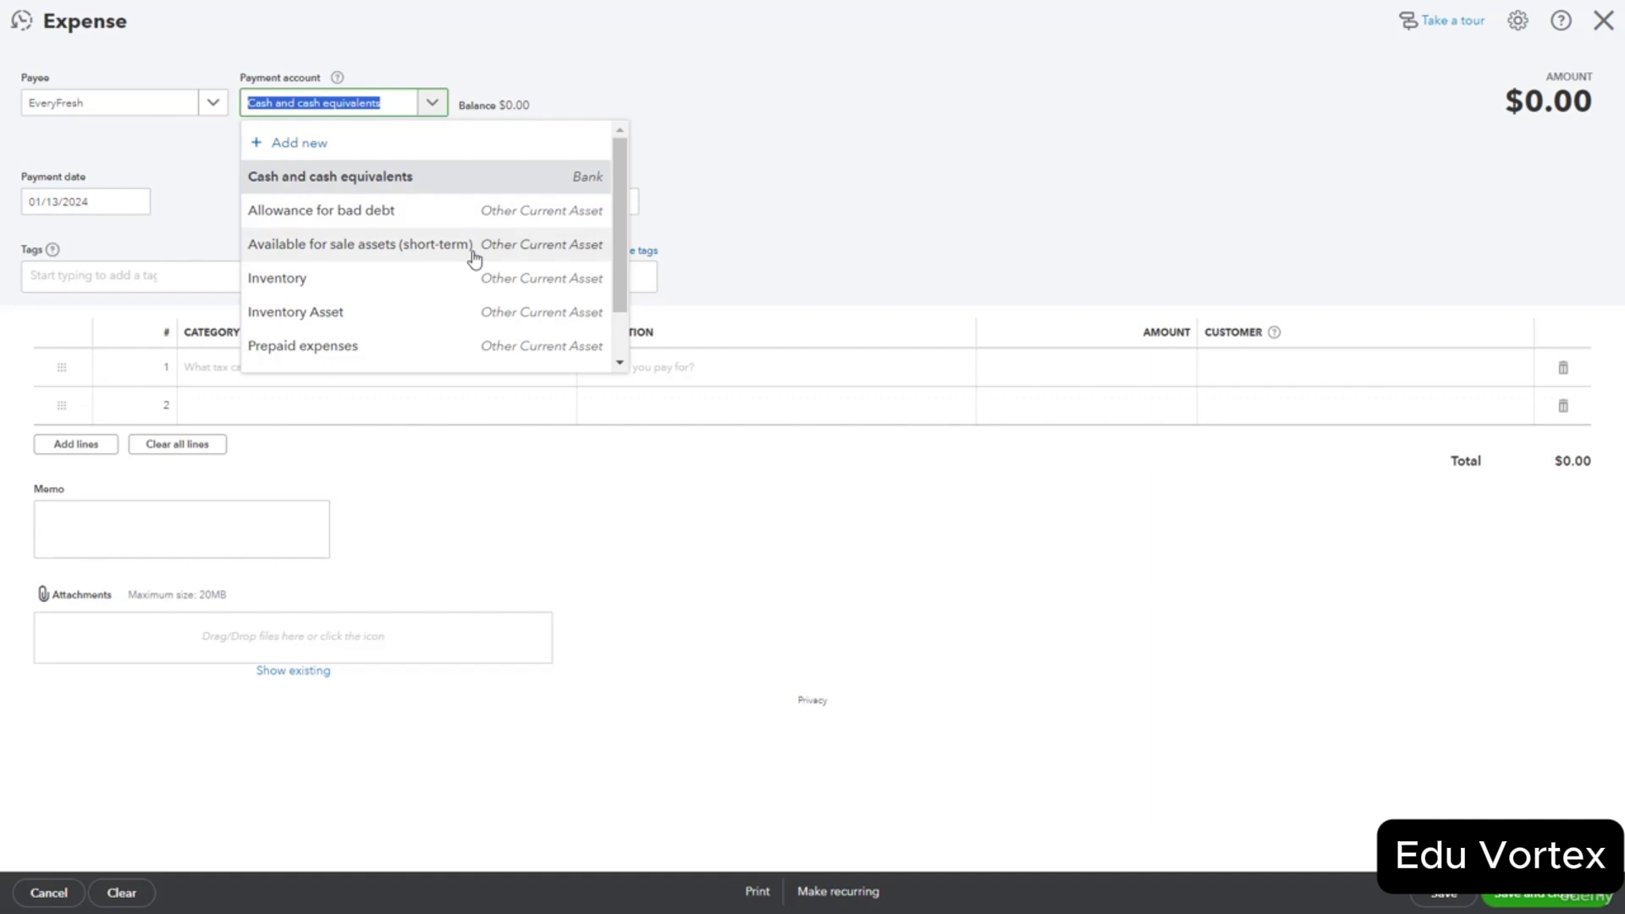
Search 'bank' in the Payment account list and choose Bank 1001.
{"action": "left_click", "coordinate": [1309, 168]}
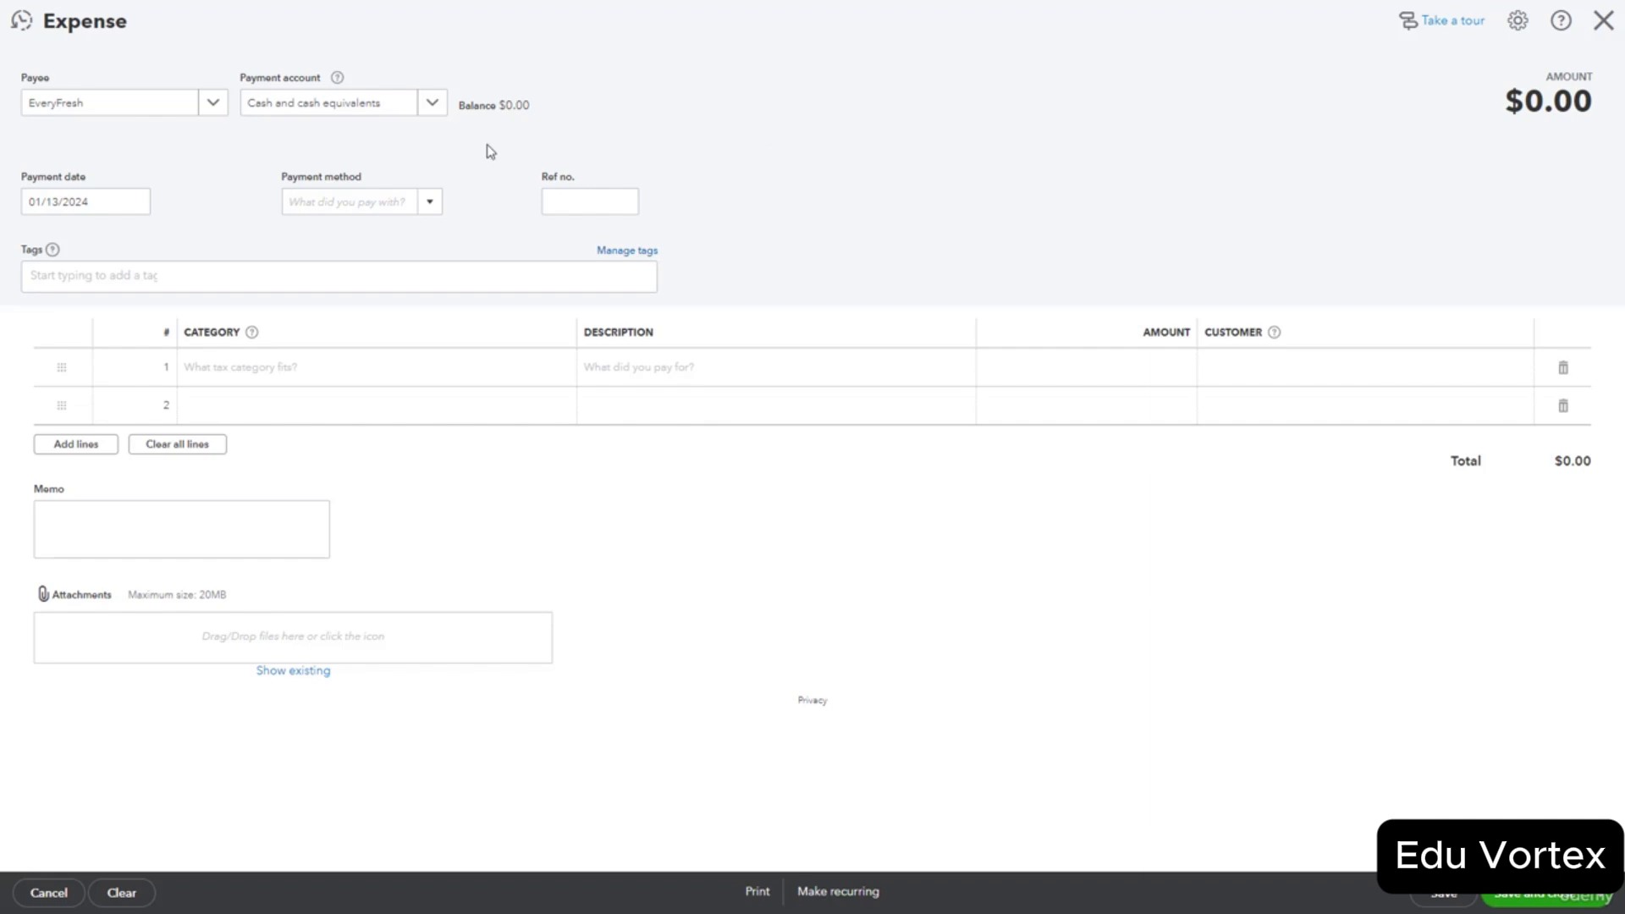
{"action": "left_click", "coordinate": [440, 112]}
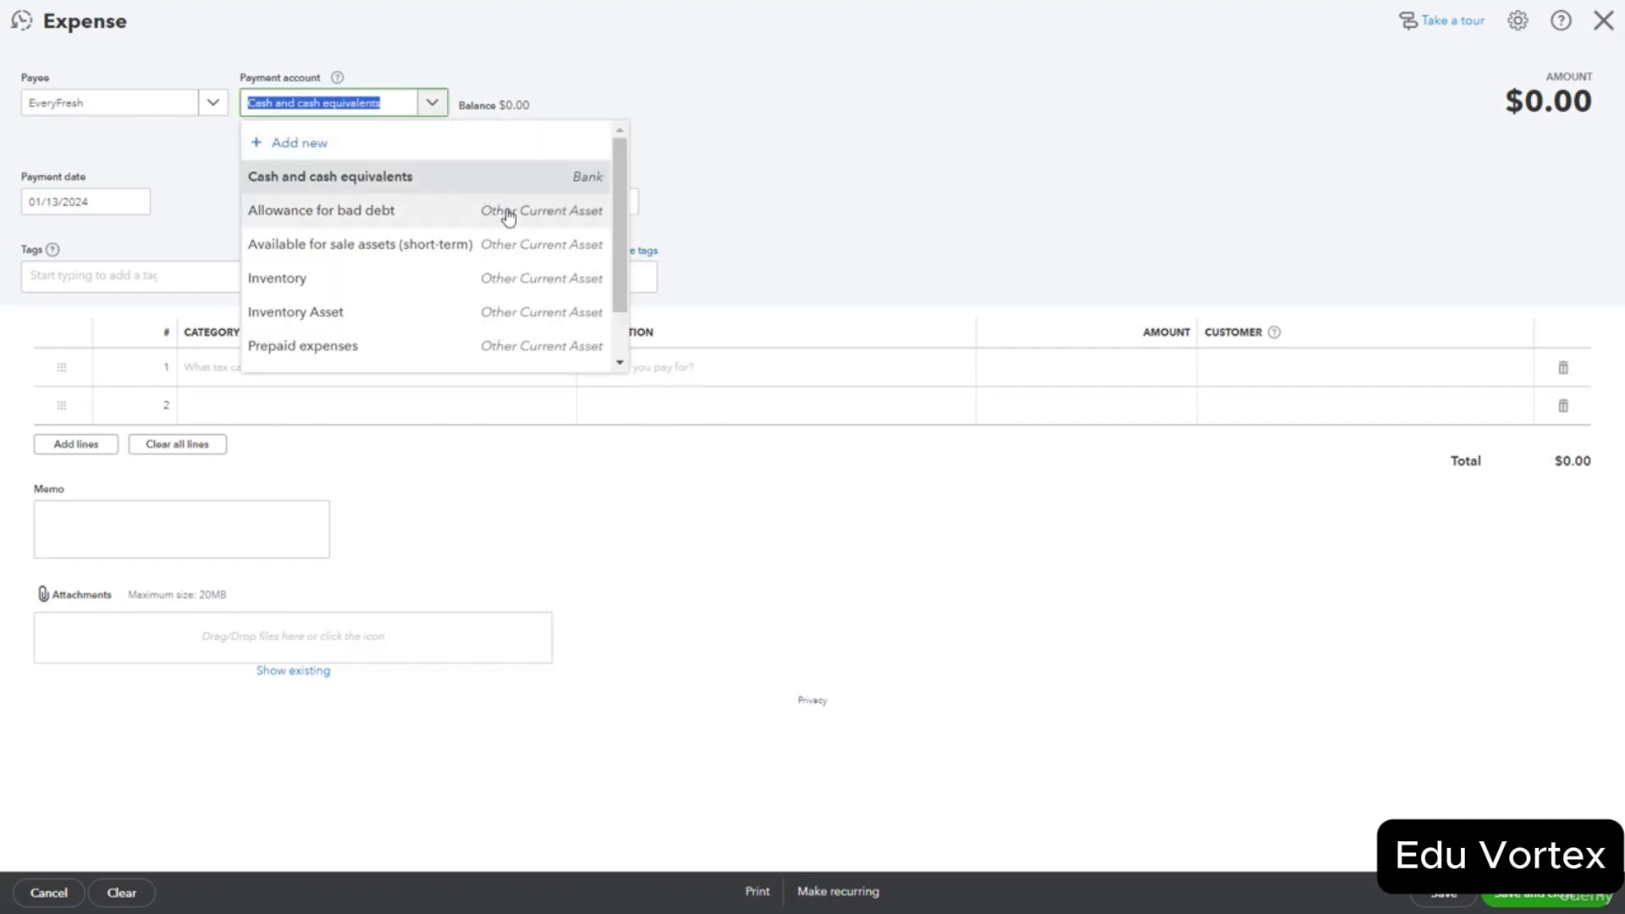
{"action": "scroll", "coordinate": [504, 211], "scroll_direction": "down", "scroll_amount": 1}
{"action": "scroll", "coordinate": [507, 219], "scroll_direction": "up", "scroll_amount": 1}
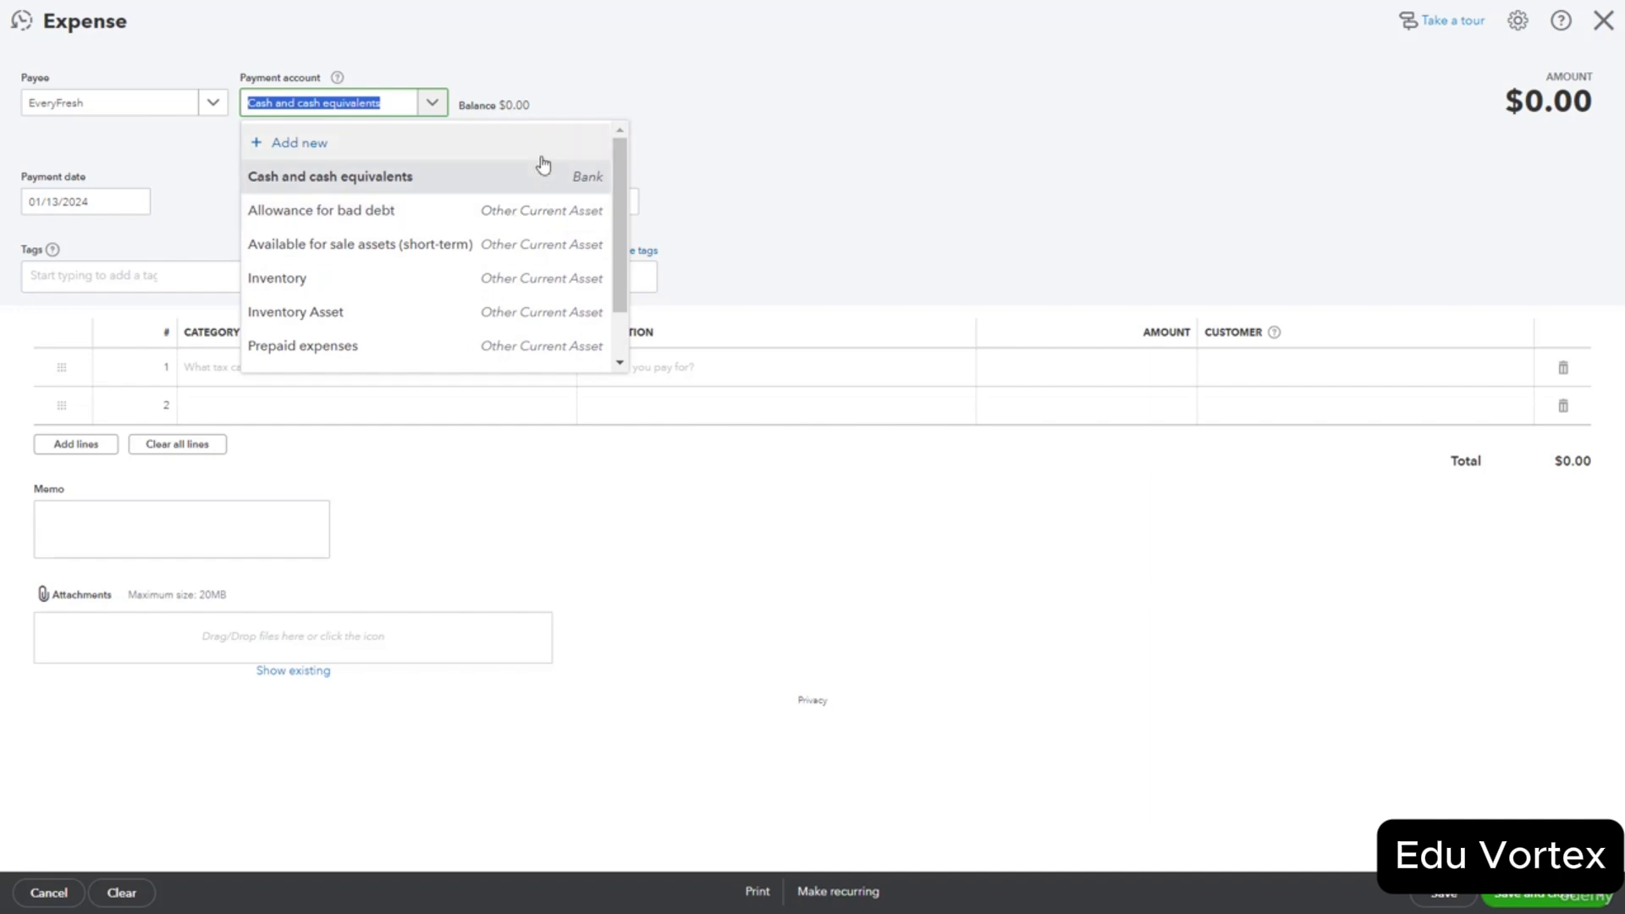
{"action": "type", "text": "ban"}
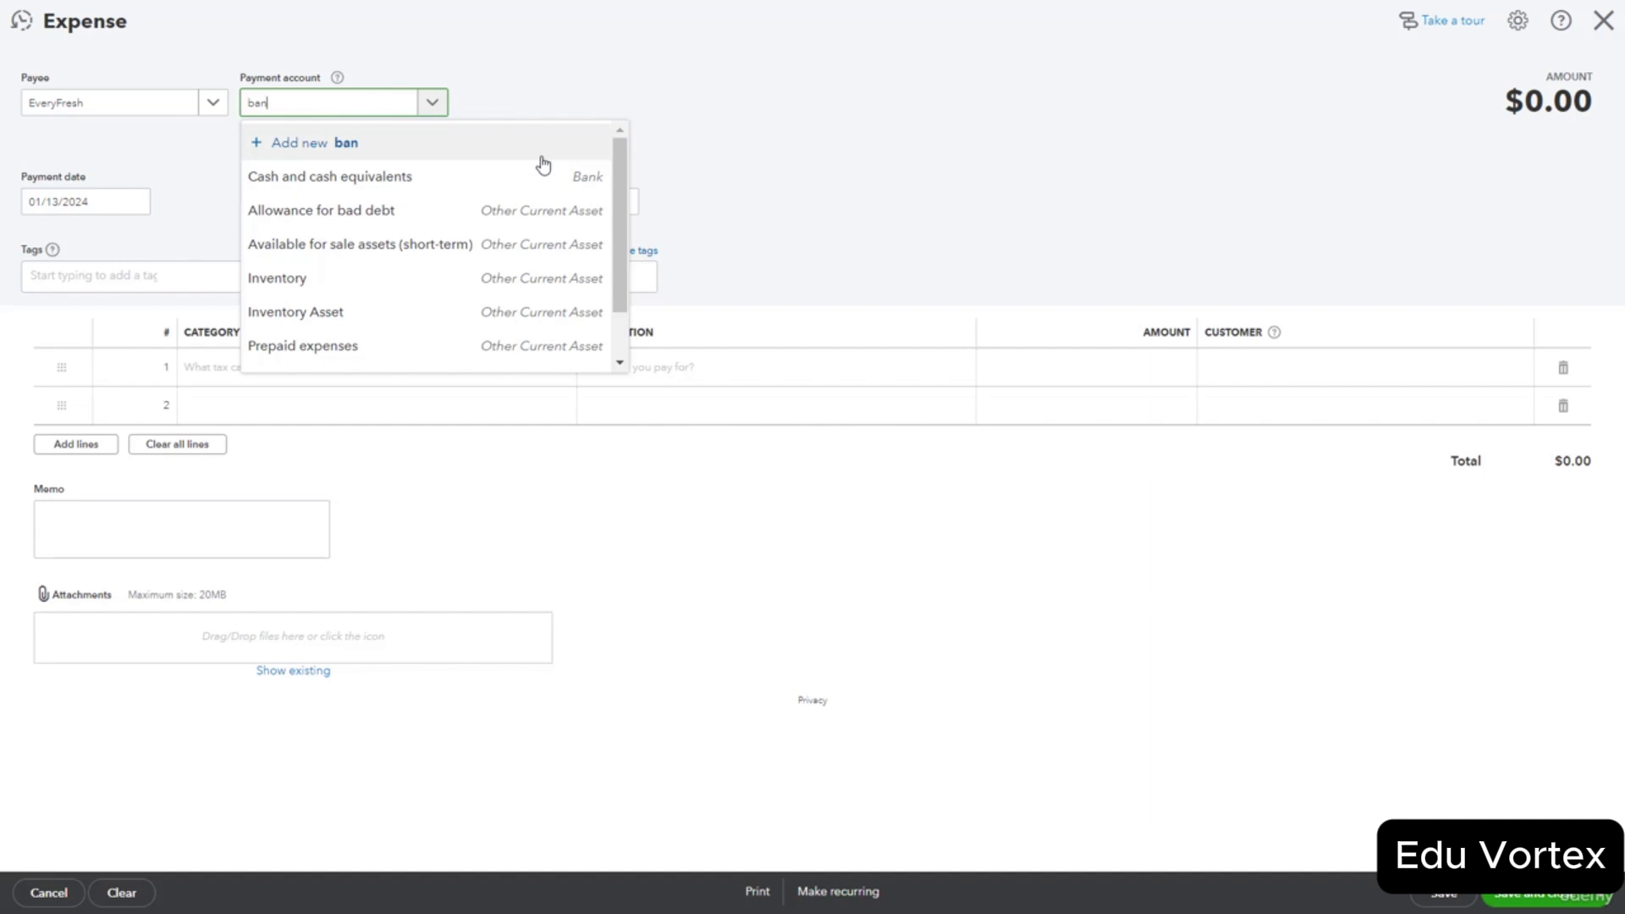
{"action": "type", "text": "k"}
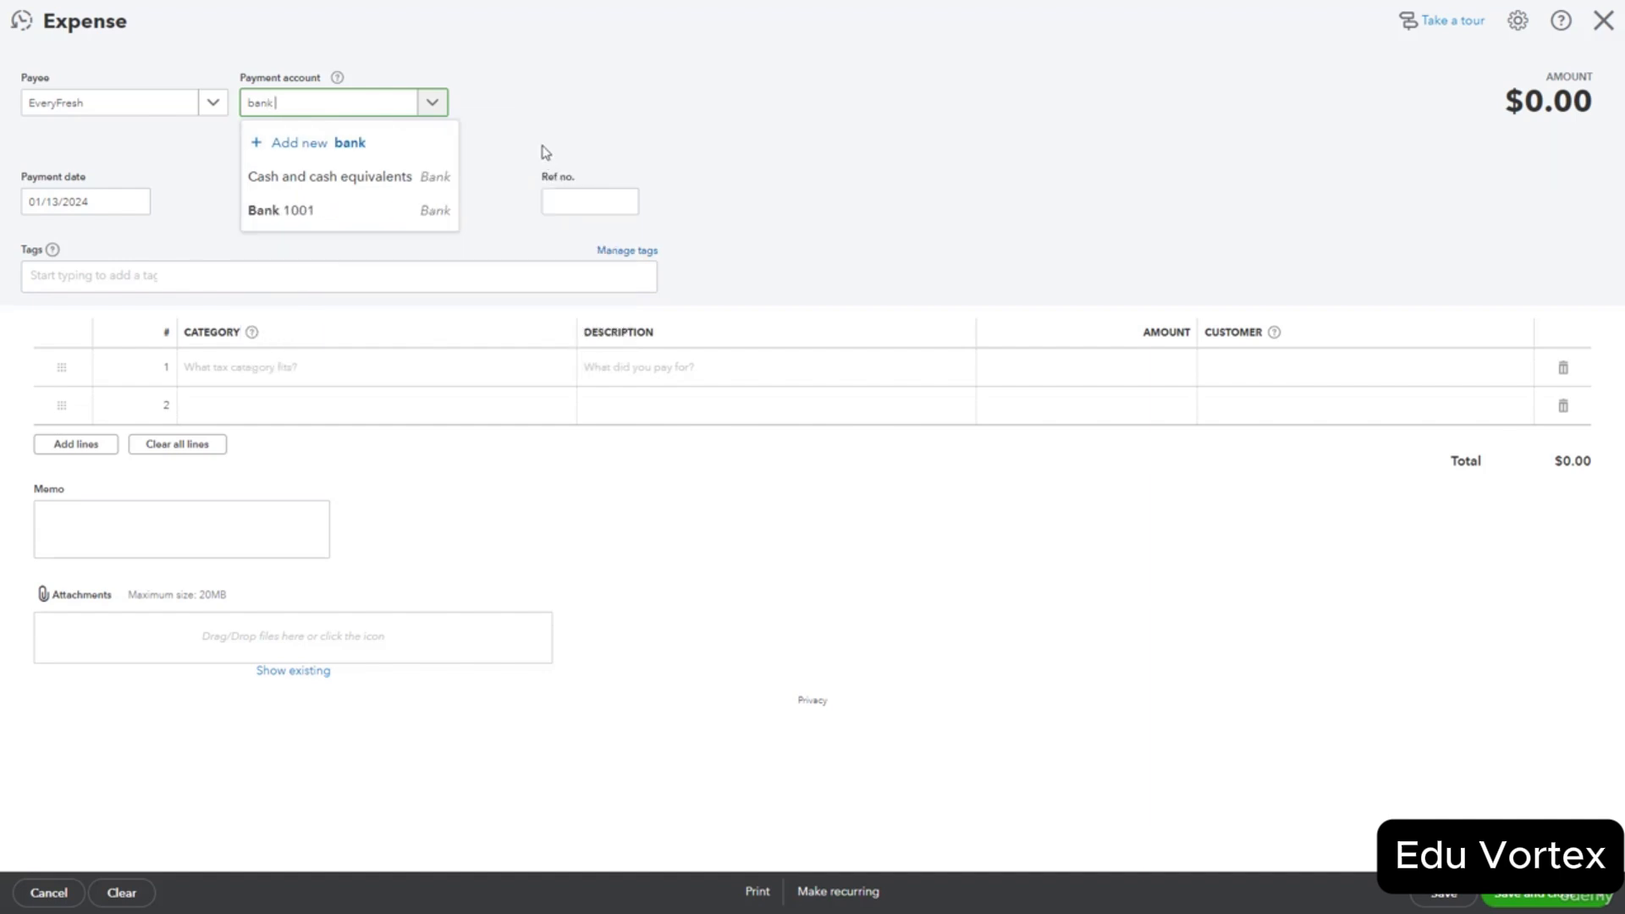
{"action": "left_click", "coordinate": [371, 228]}
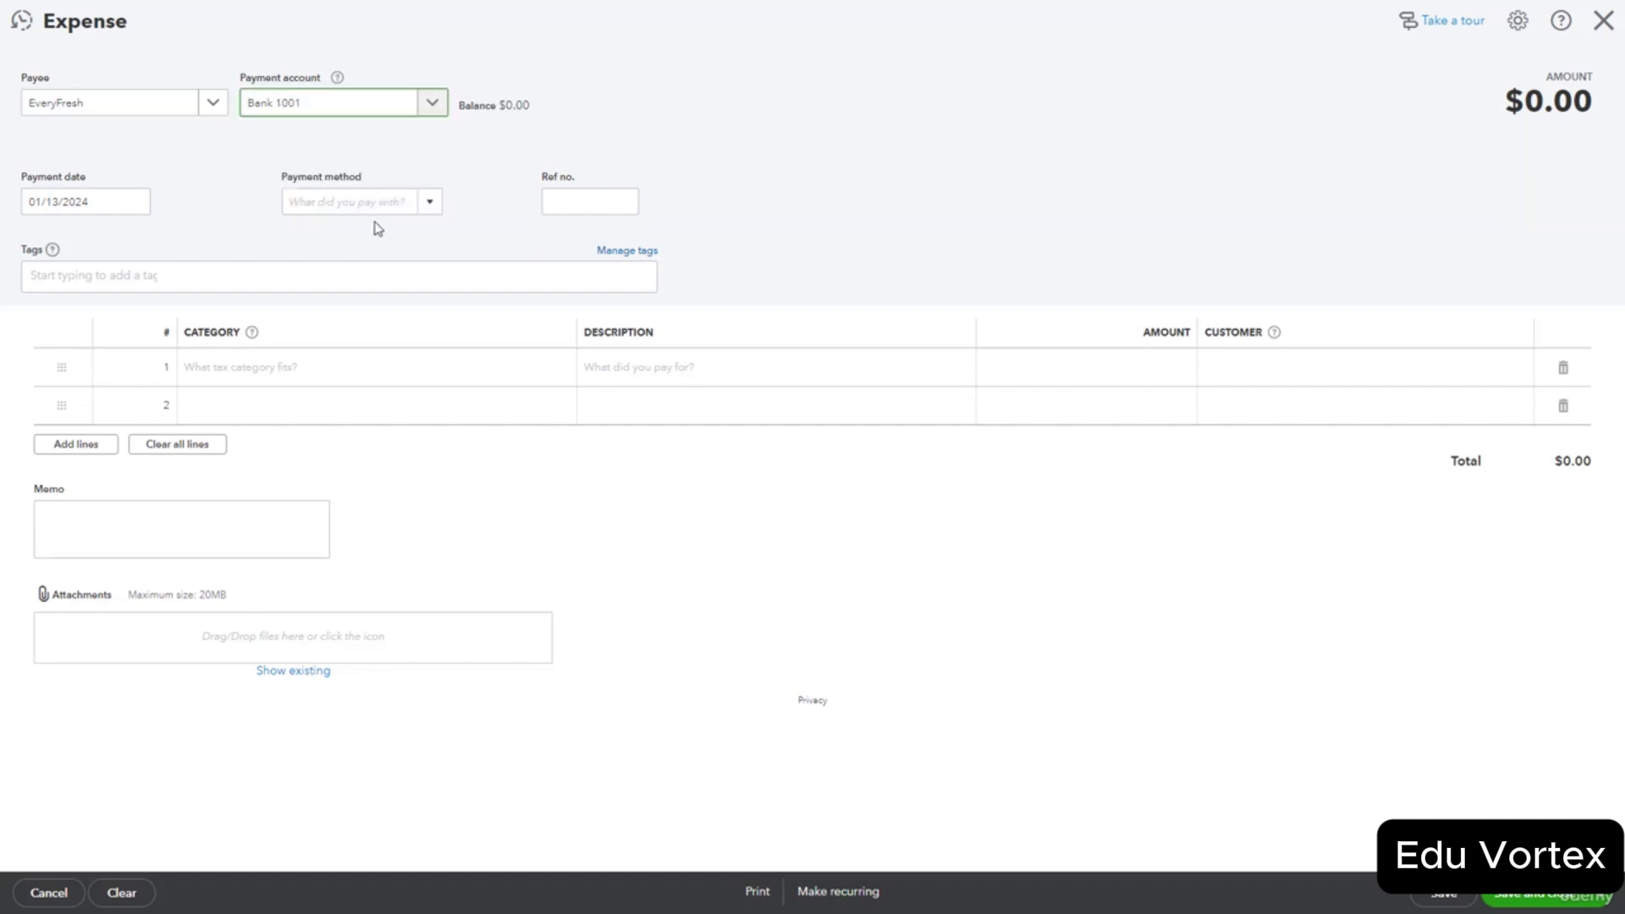
{"action": "left_click", "coordinate": [435, 209]}
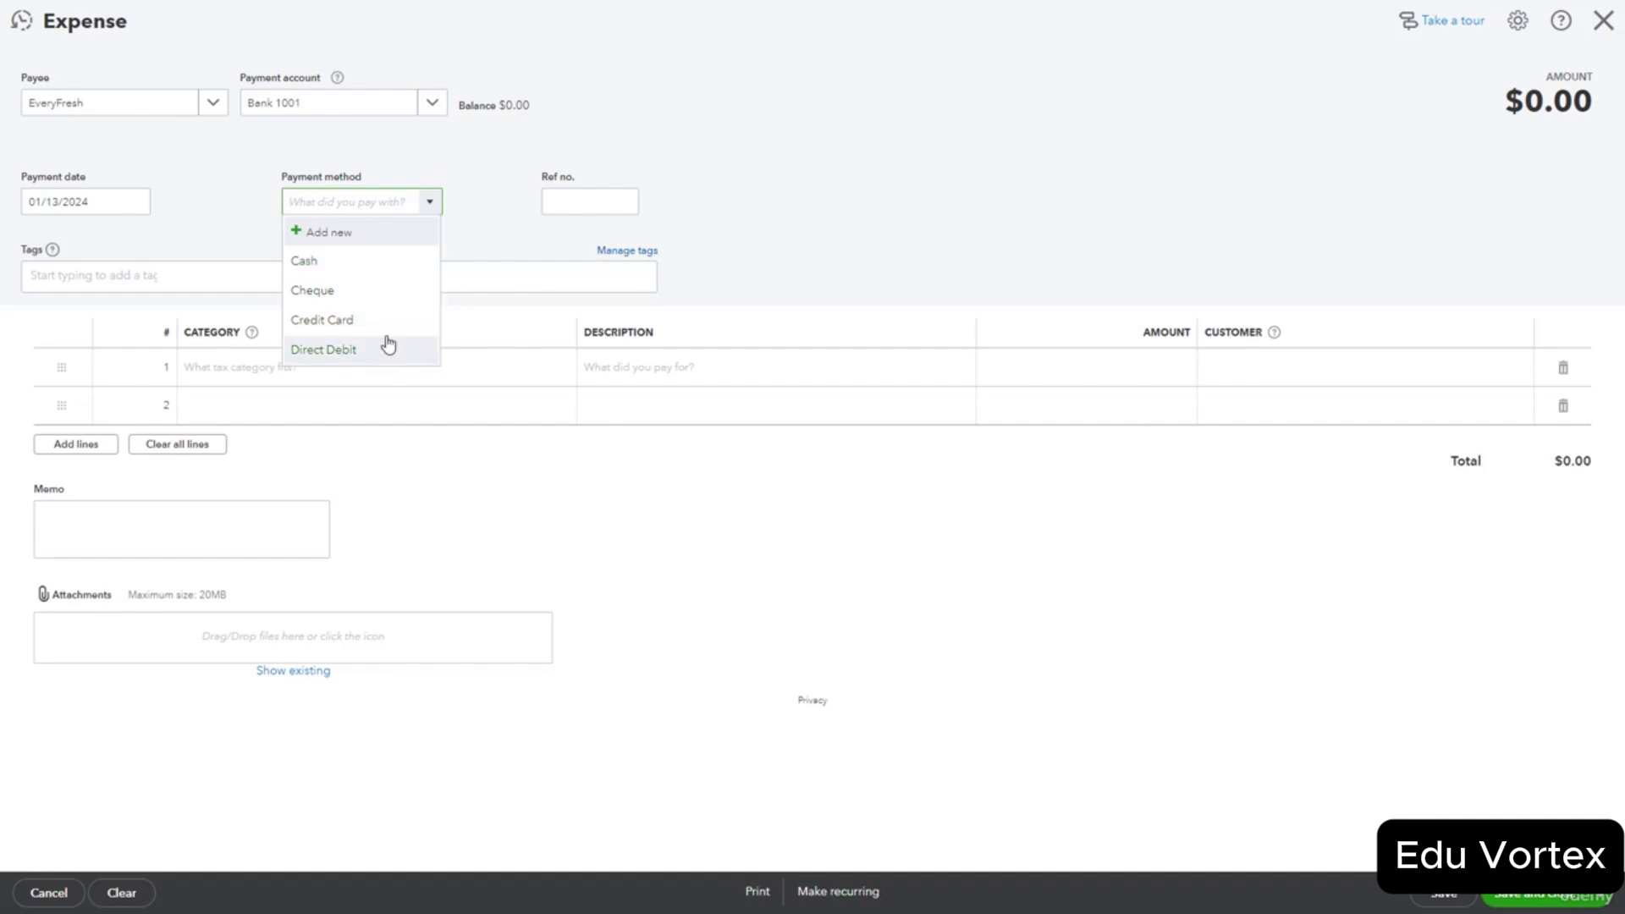
Add a new payment method named 'Debit Card'.
{"action": "left_click", "coordinate": [366, 243]}
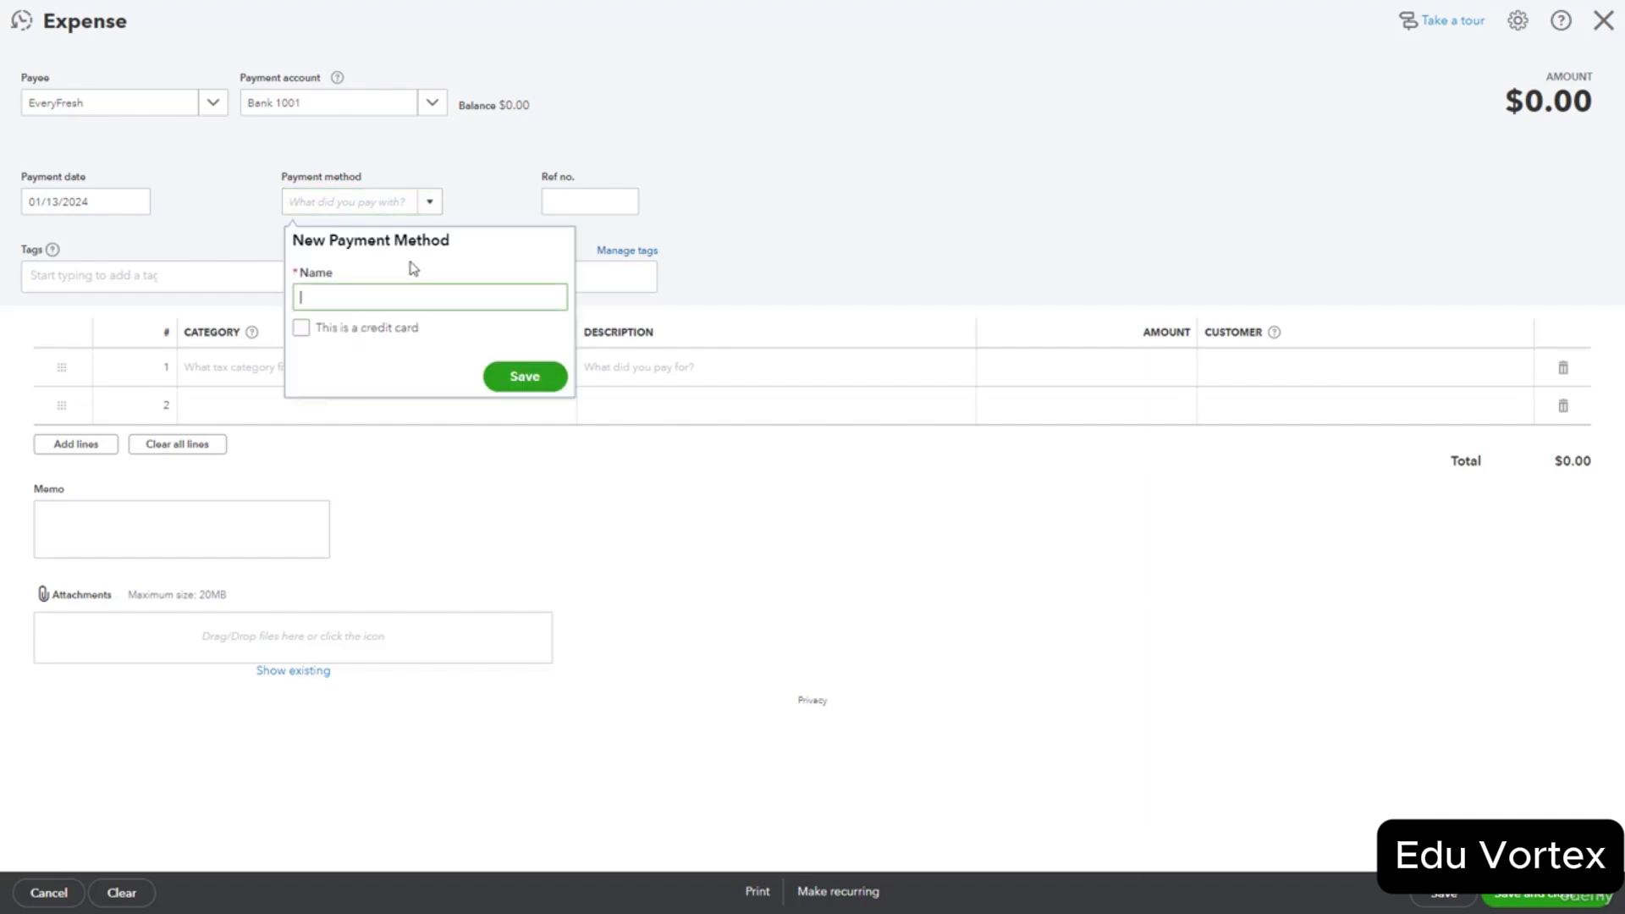
{"action": "type", "text": "Dev"}
{"action": "key", "text": "BackSpace"}
{"action": "type", "text": "bit Card"}
{"action": "left_click", "coordinate": [525, 378]}
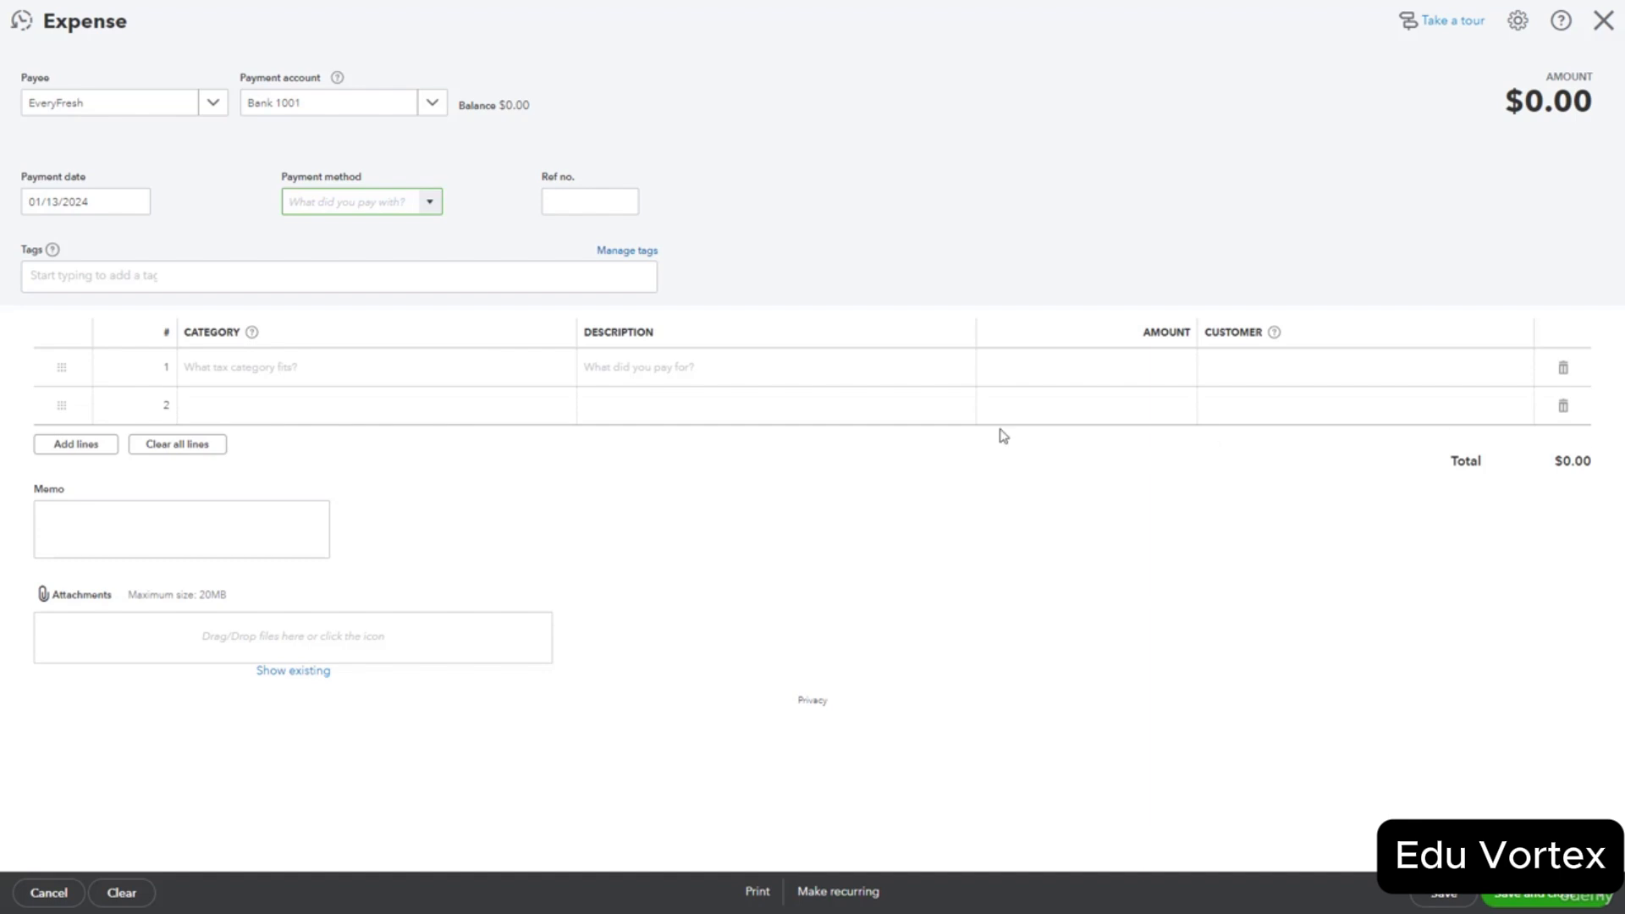
Give the expense Ref no. 123 and set its payment method to Cheque.
{"action": "left_click", "coordinate": [621, 203]}
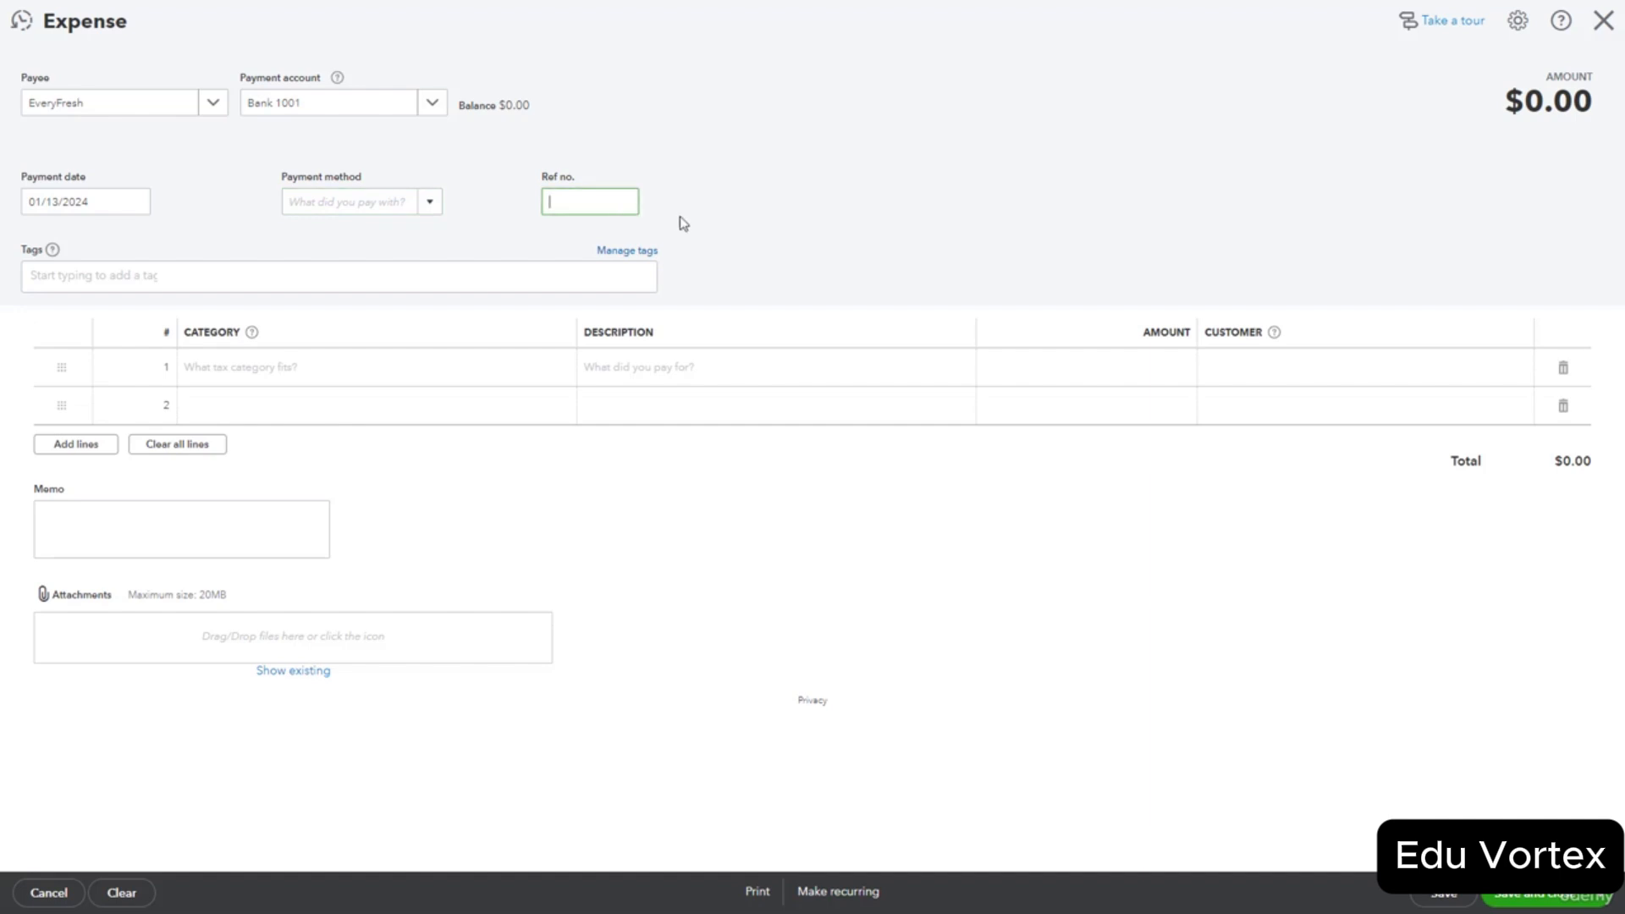
{"action": "type", "text": "123"}
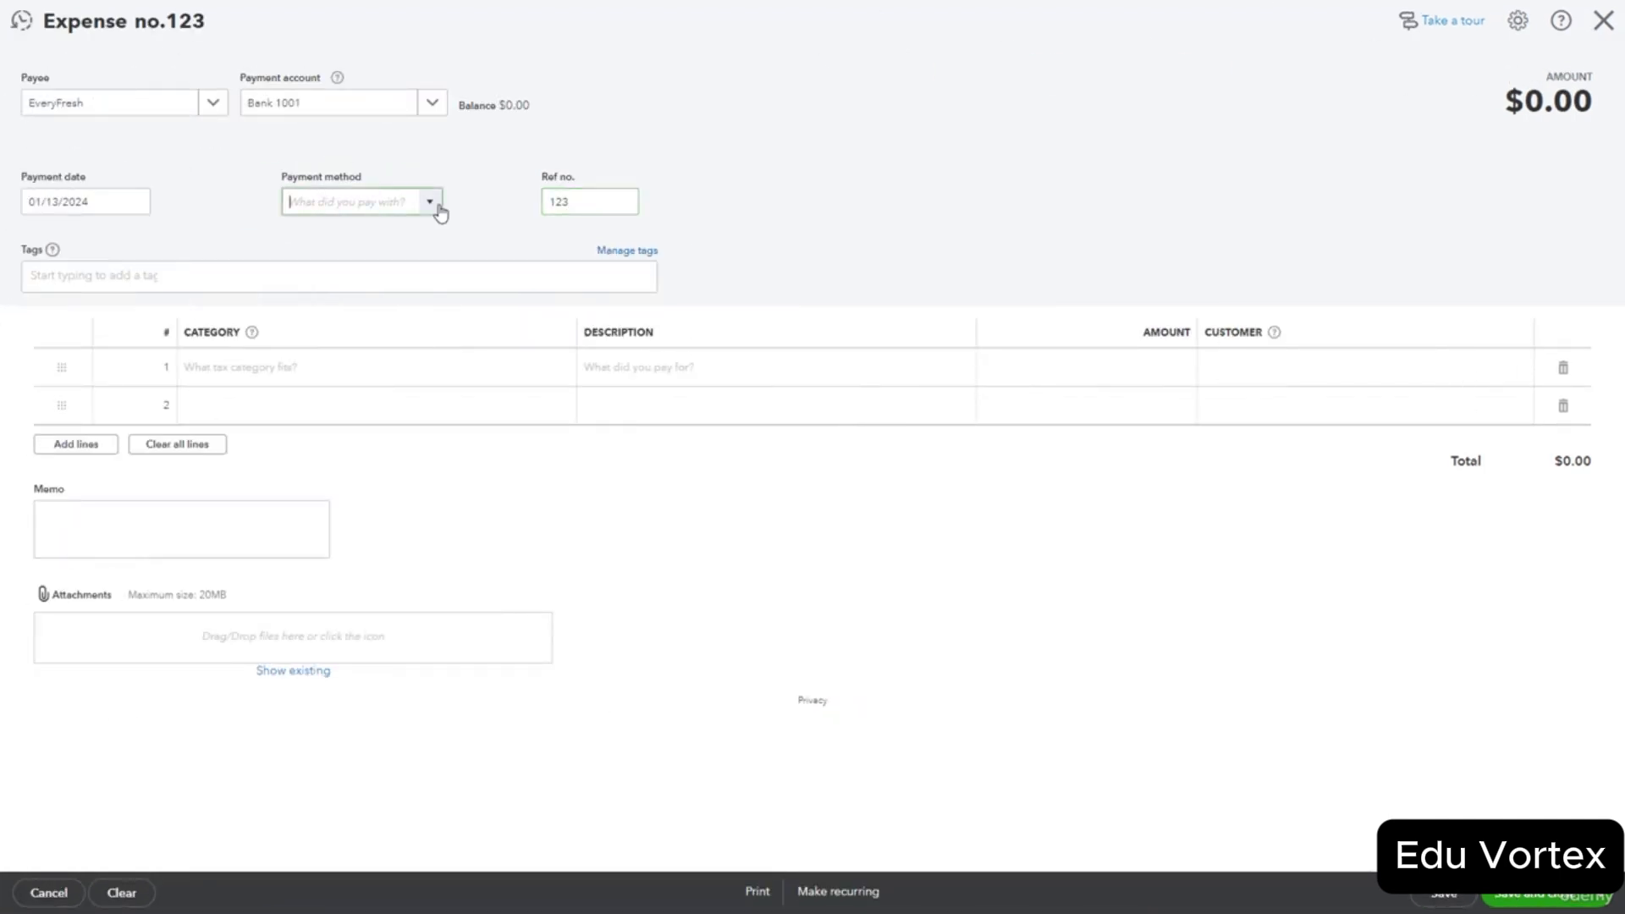
{"action": "left_click", "coordinate": [430, 201]}
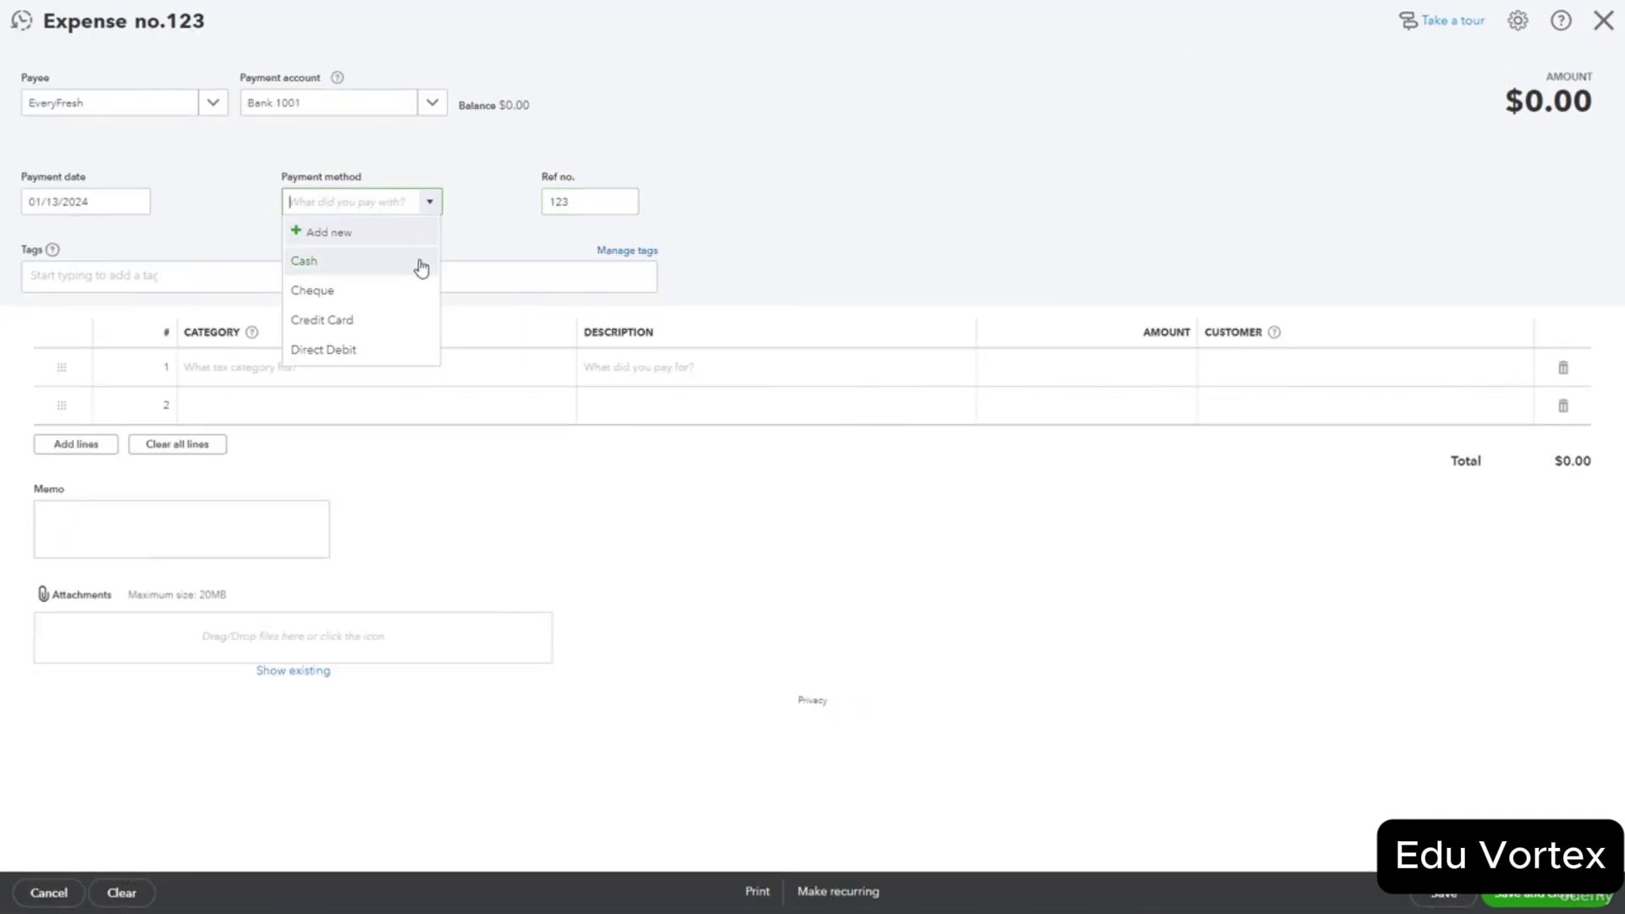
{"action": "left_click", "coordinate": [422, 263]}
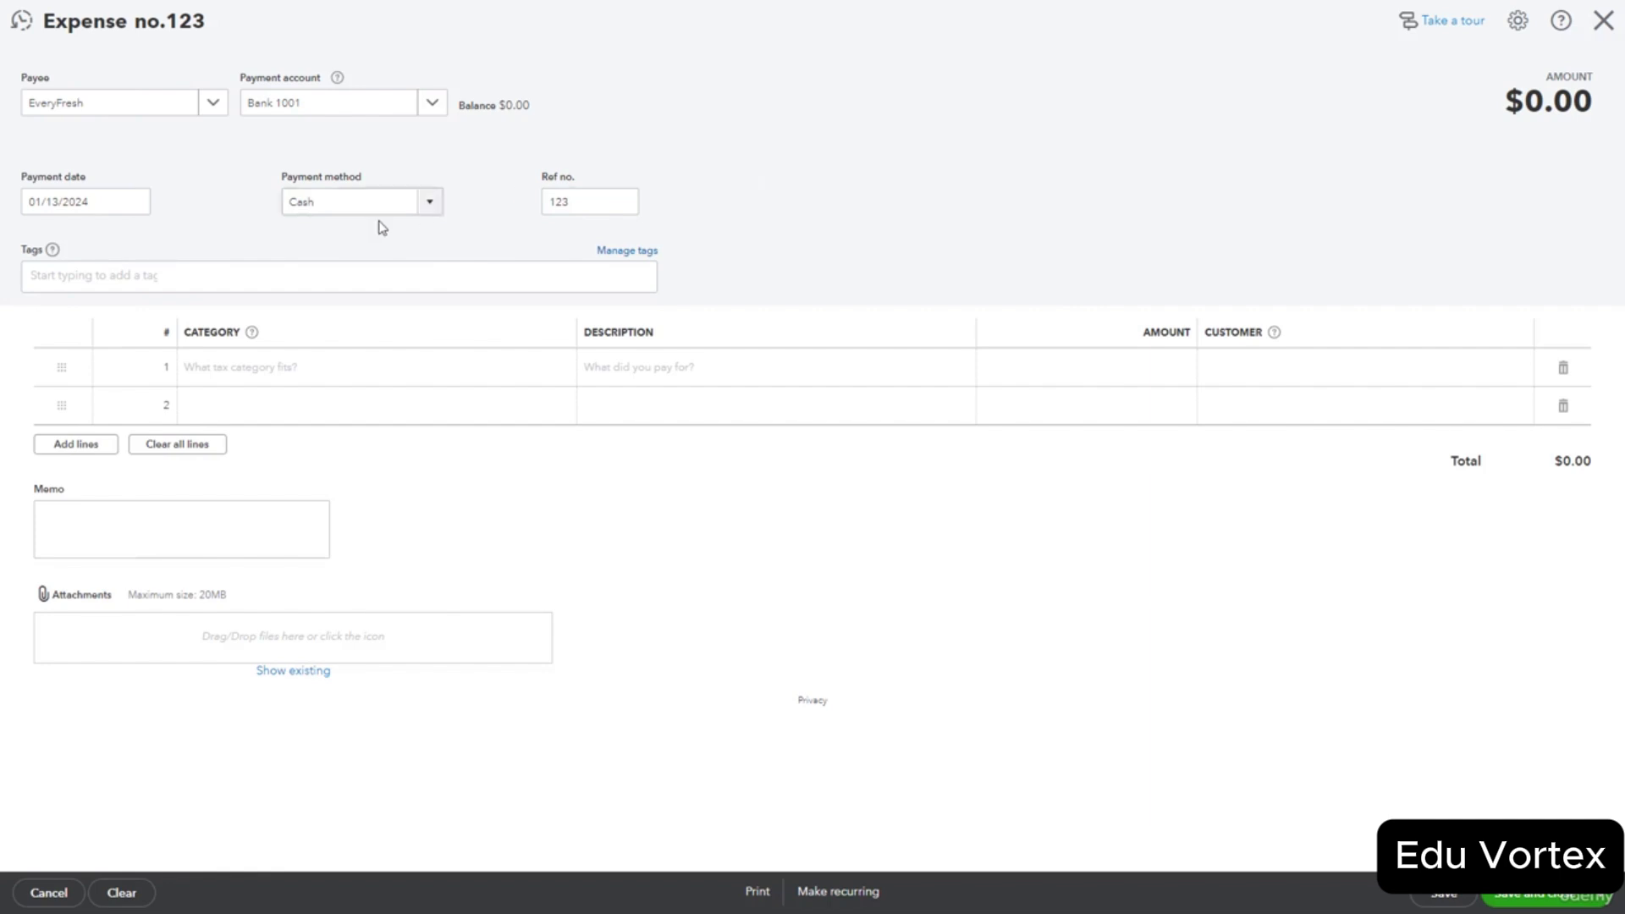
{"action": "left_click", "coordinate": [431, 203]}
{"action": "left_click", "coordinate": [418, 291]}
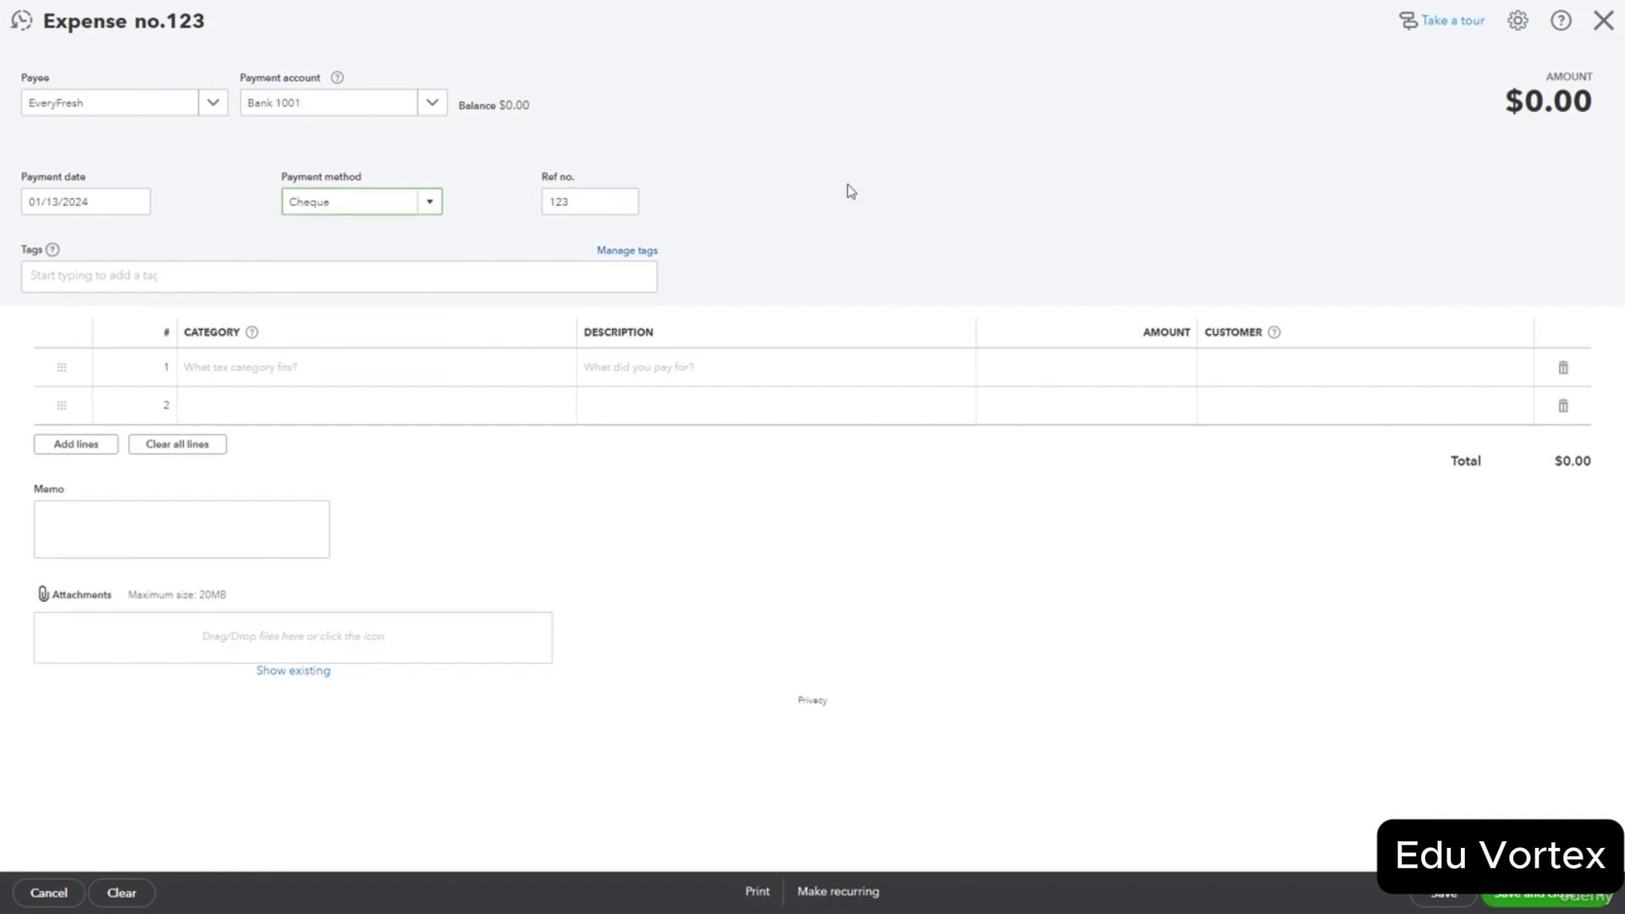
{"action": "left_click", "coordinate": [361, 377]}
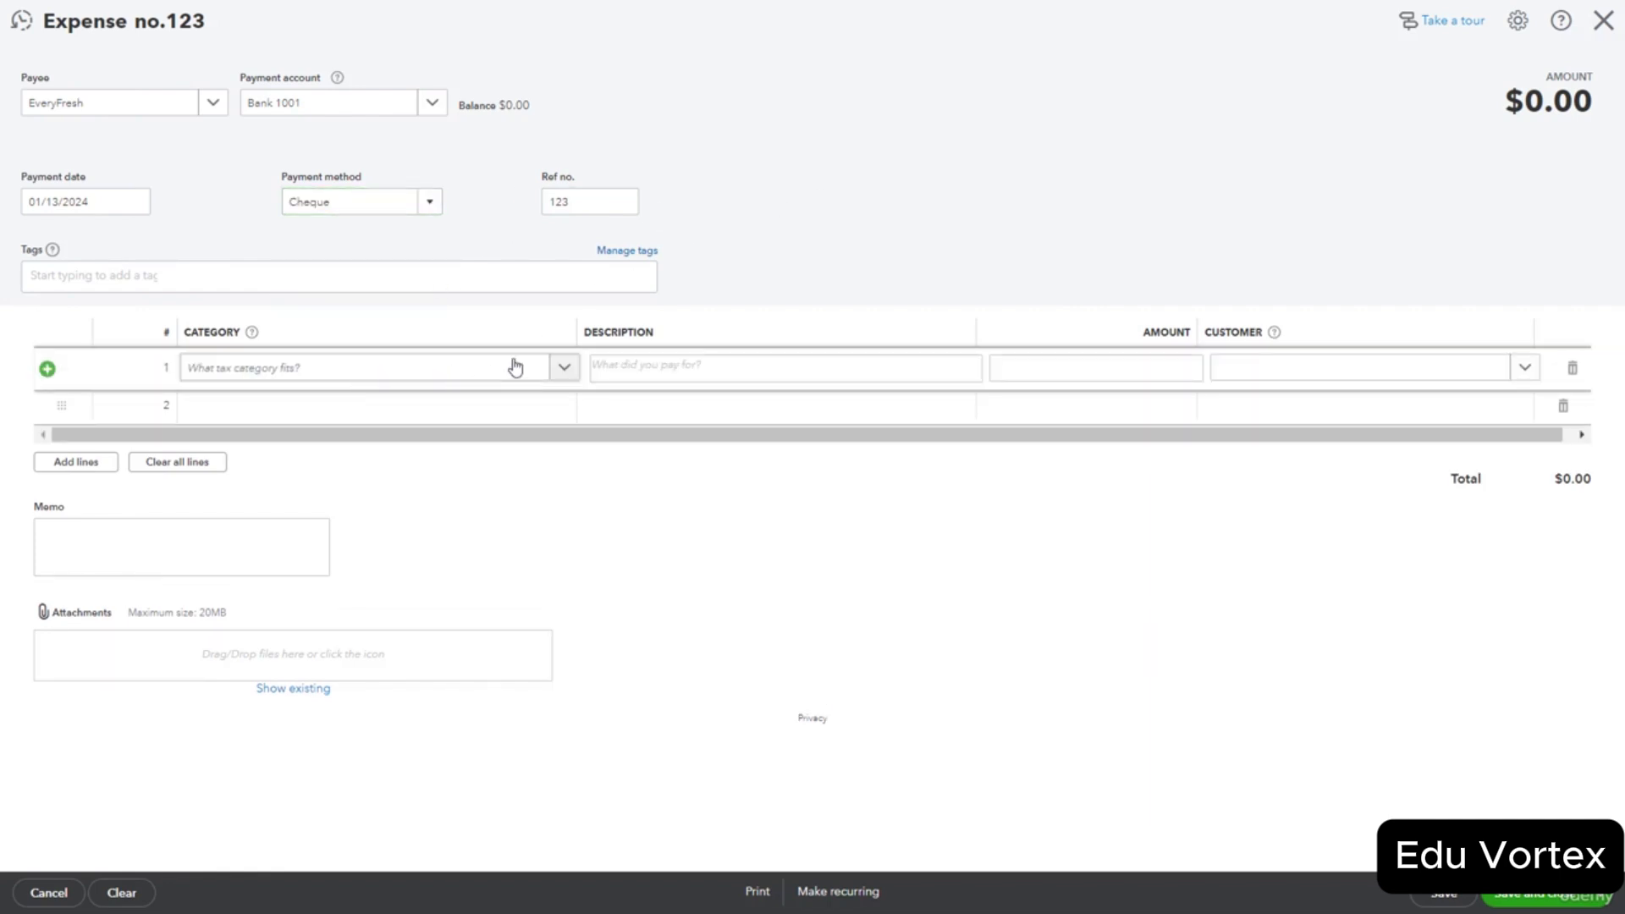
Categorise line 1 as Cost of sales:Food Material for 500 and save the expense.
{"action": "left_click", "coordinate": [564, 373]}
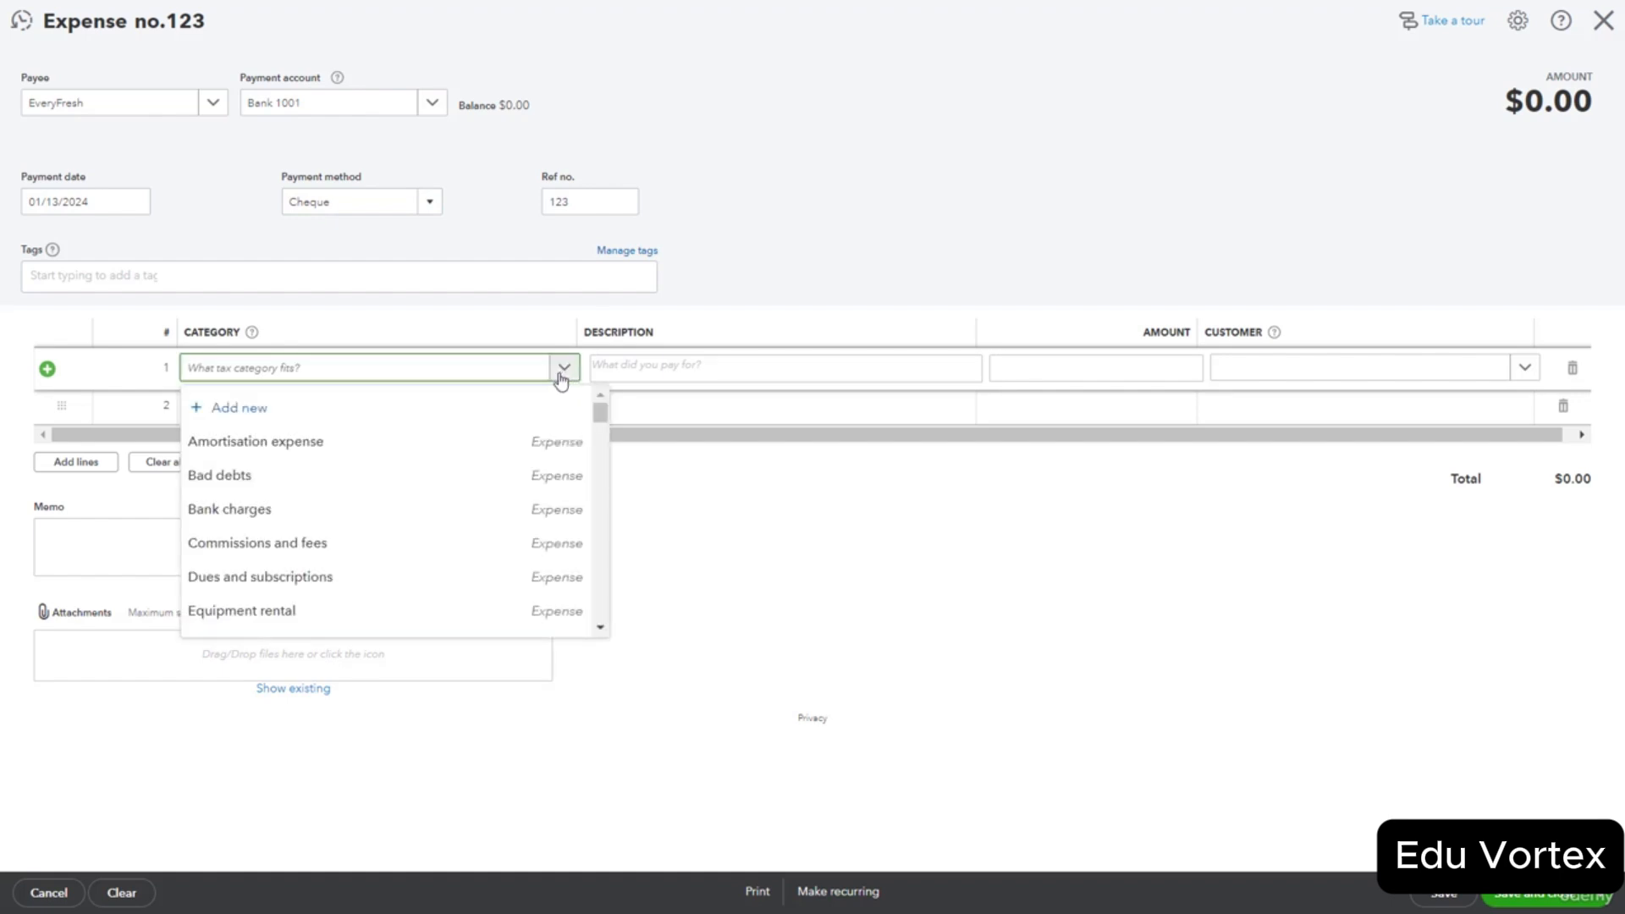
{"action": "type", "text": "cost"}
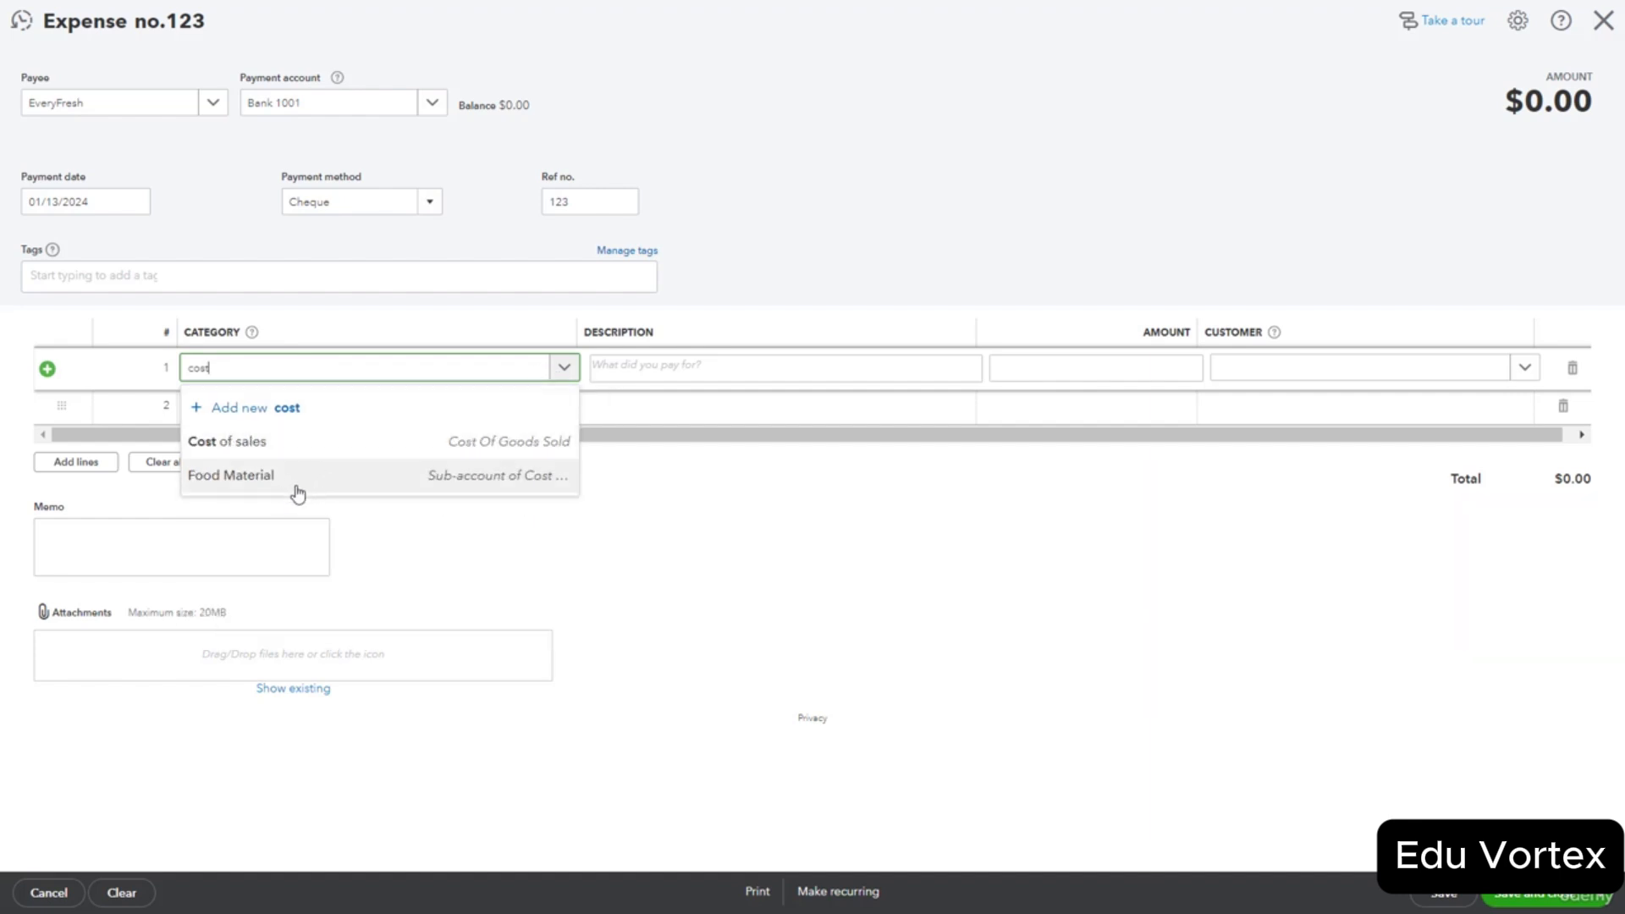
{"action": "left_click", "coordinate": [310, 488]}
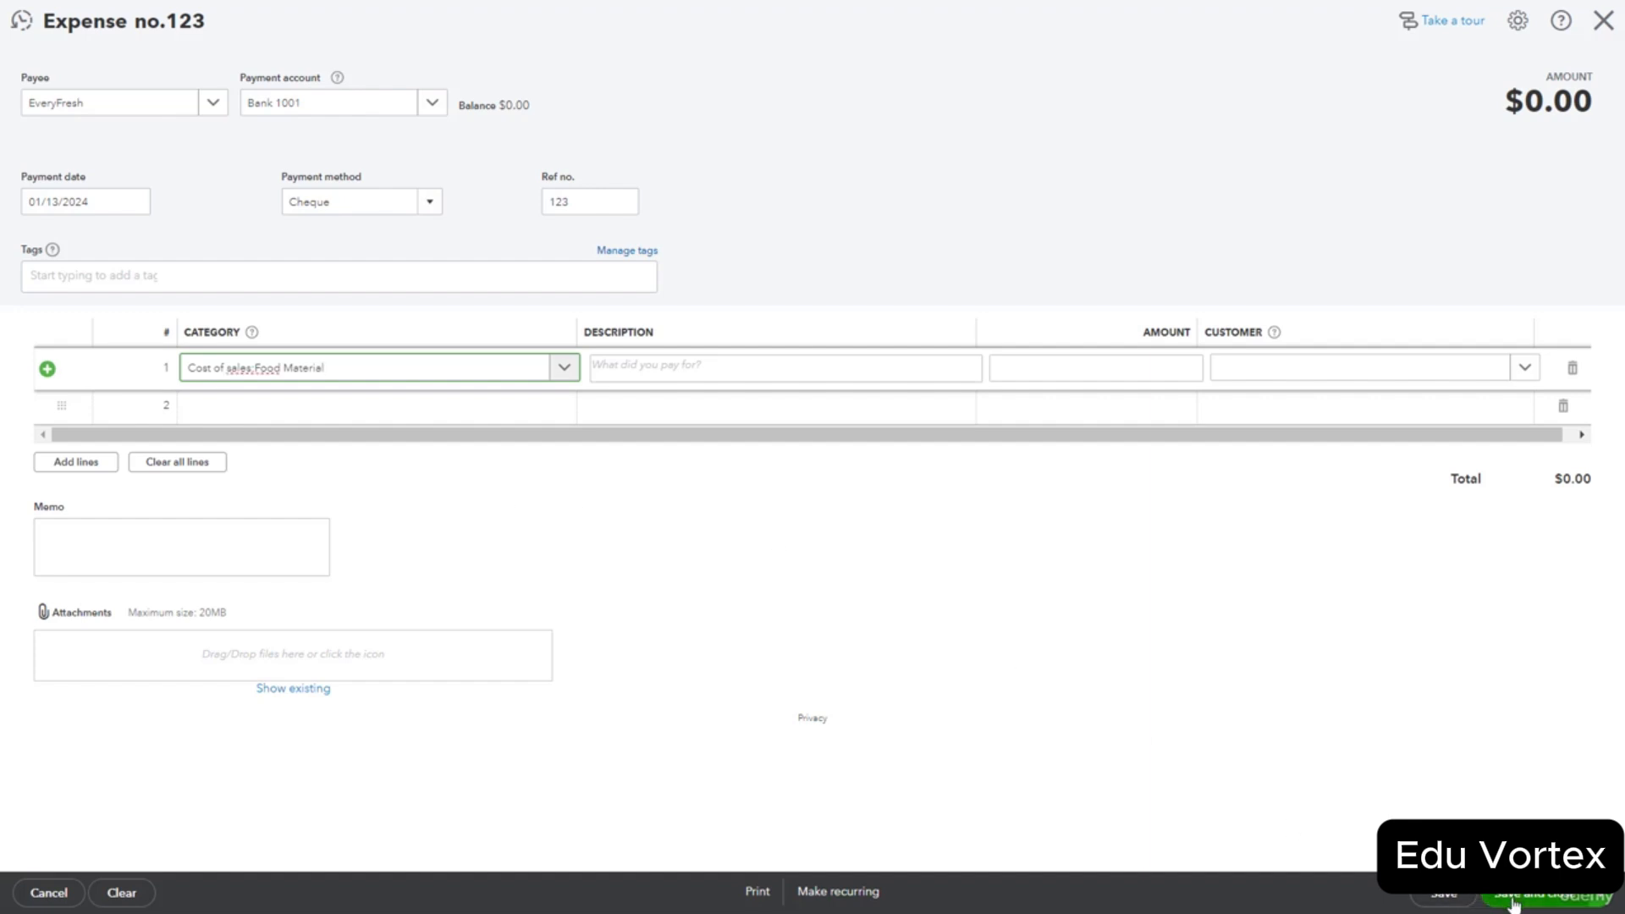
{"action": "left_click", "coordinate": [1146, 365]}
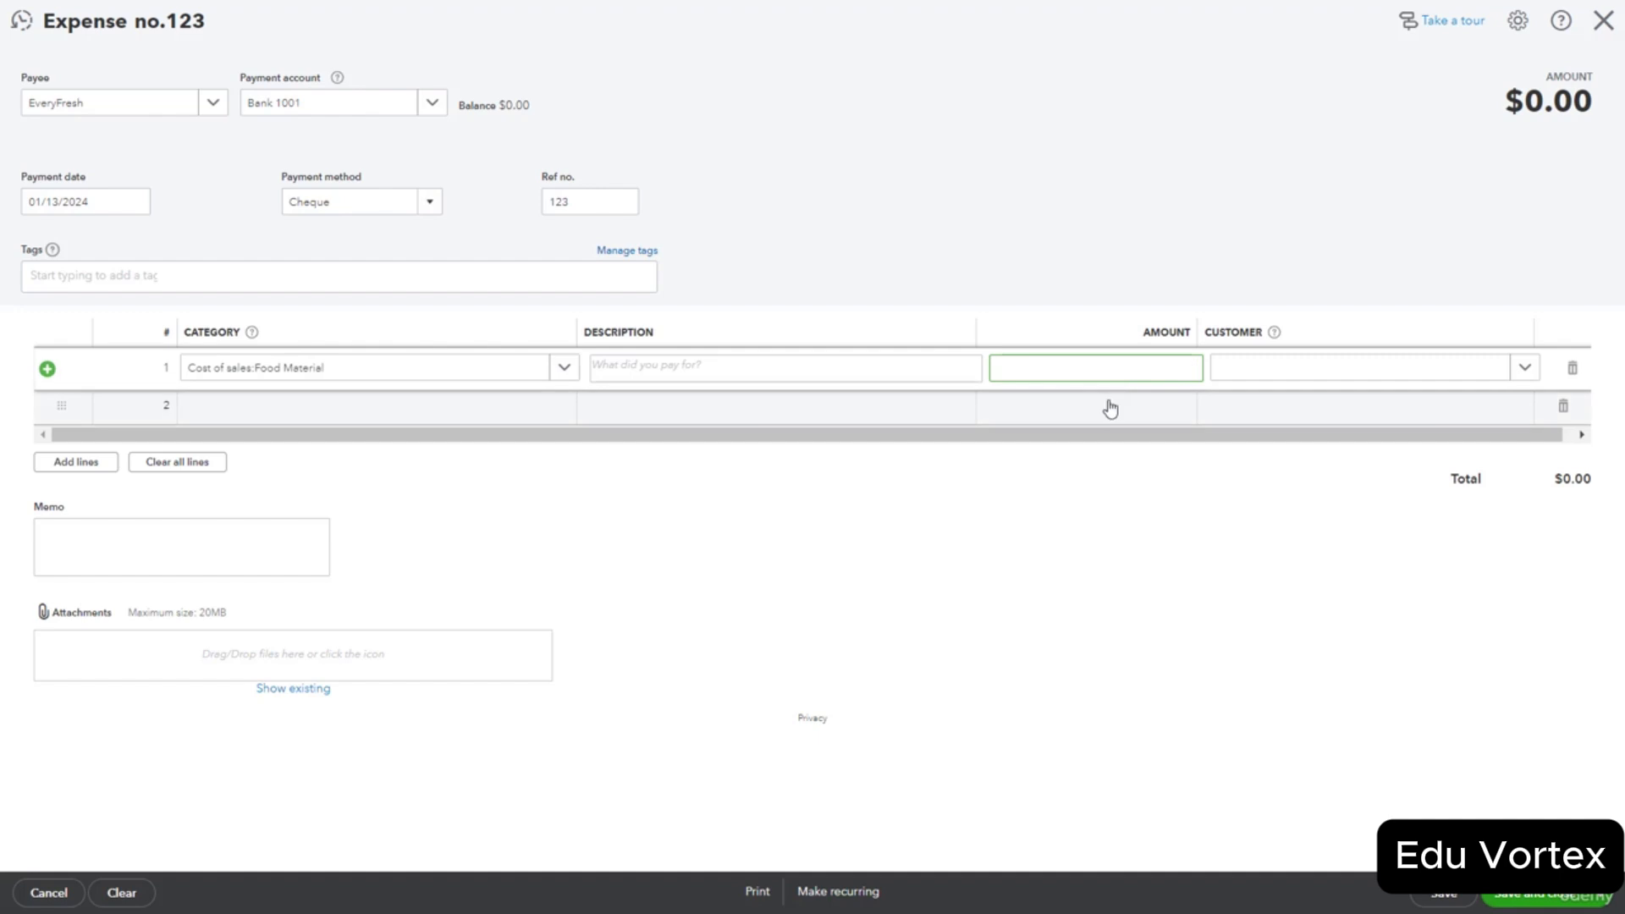
{"action": "type", "text": "500"}
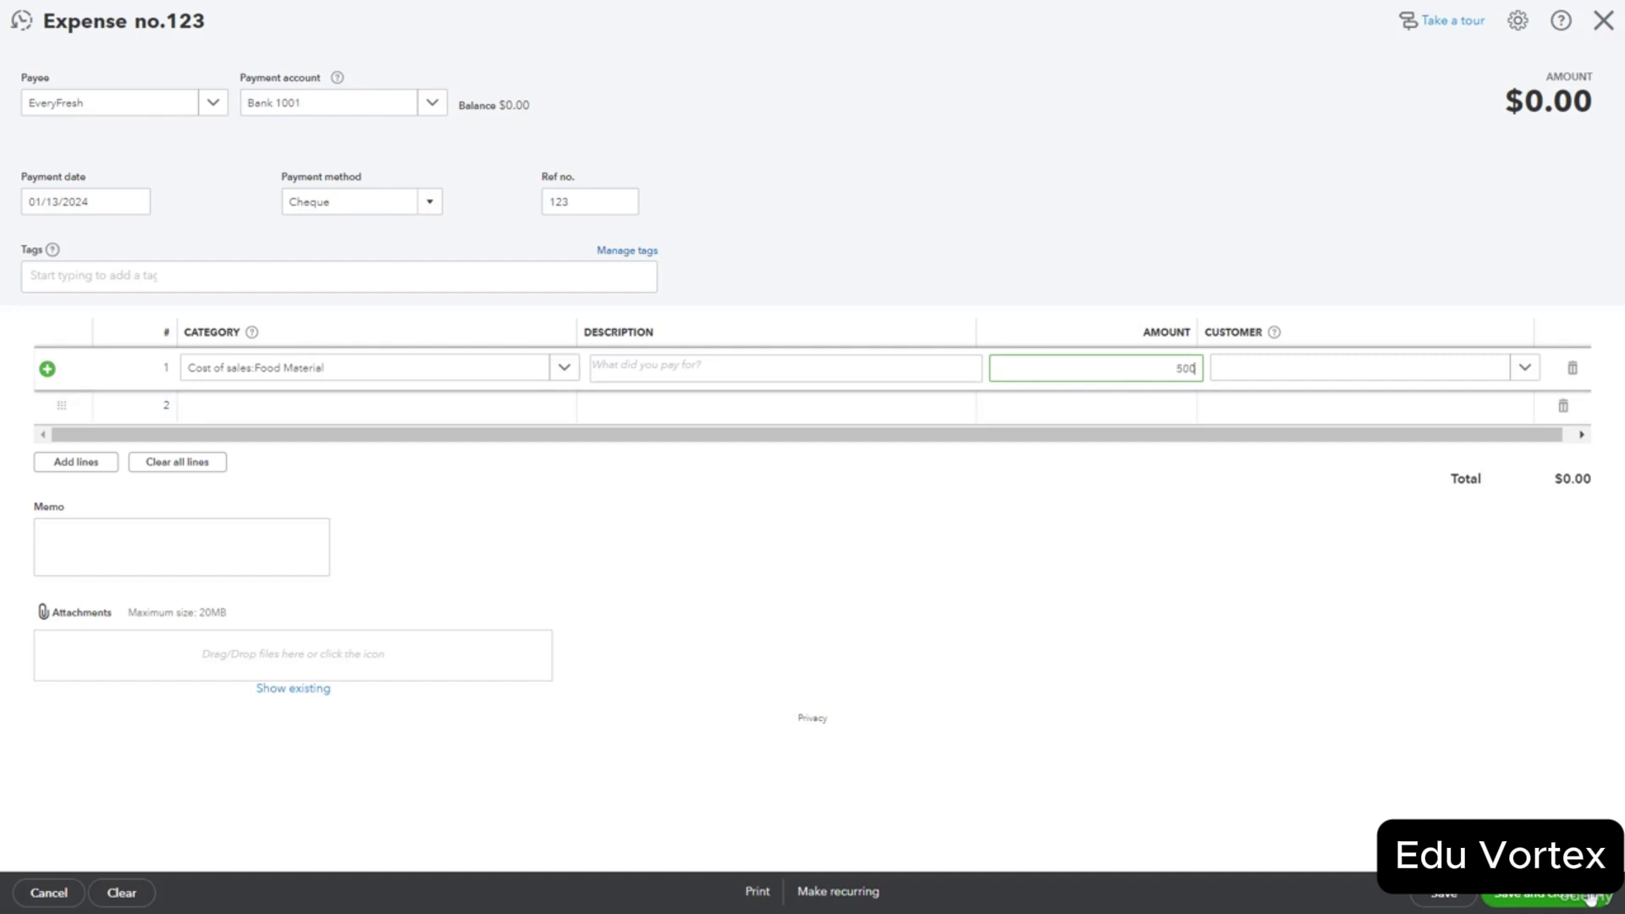
{"action": "left_click", "coordinate": [1534, 899]}
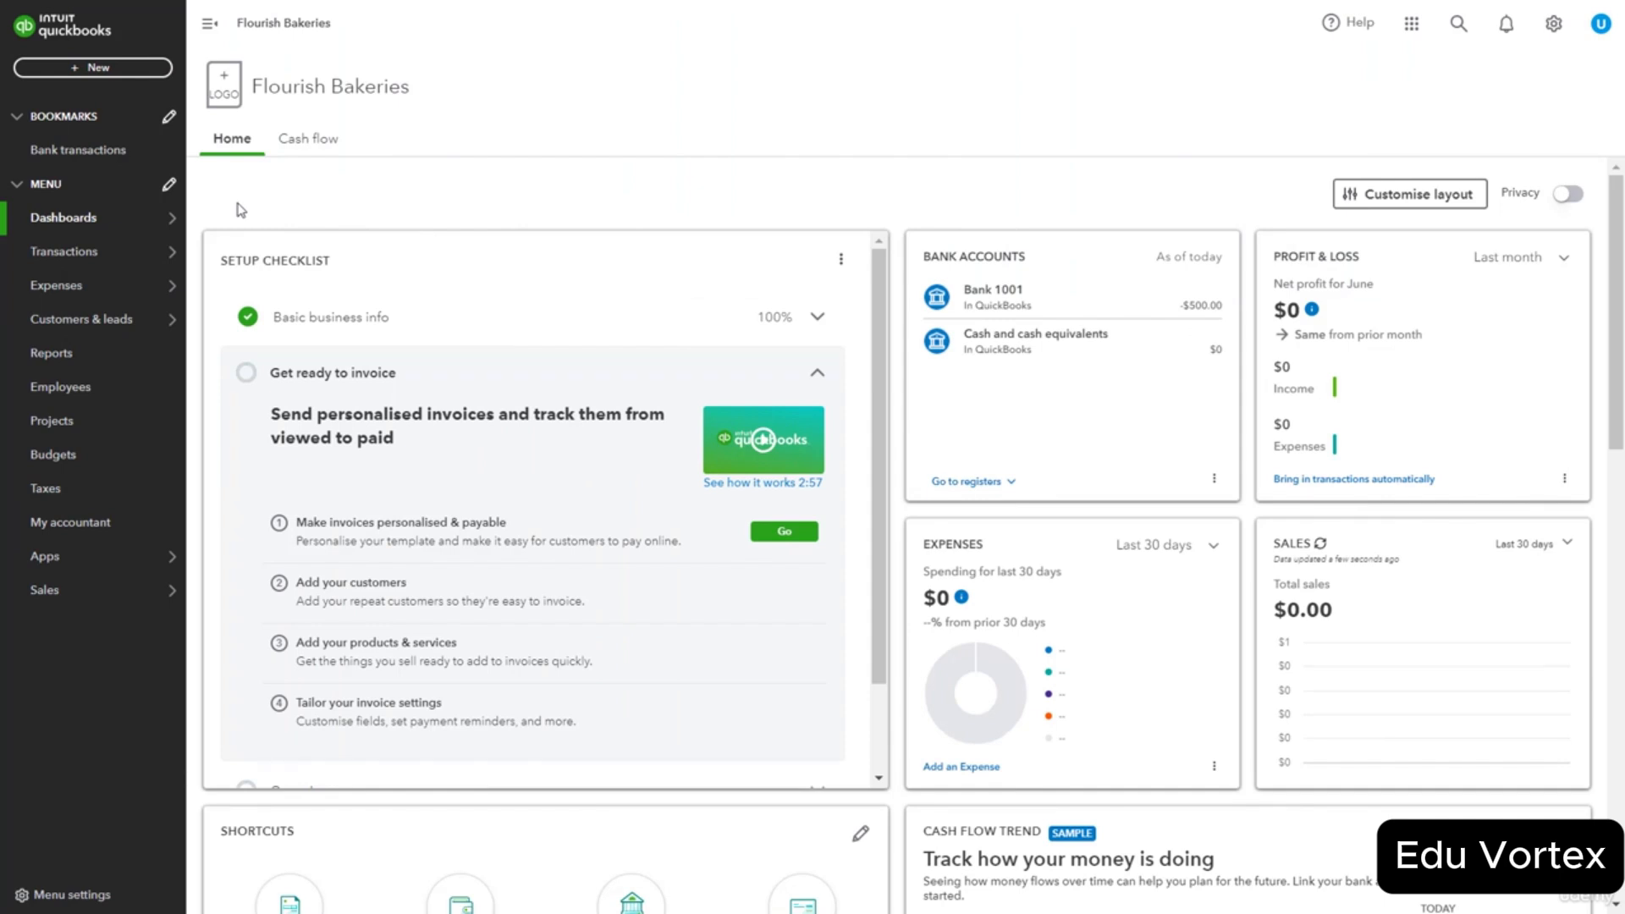
Open a new blank Expense form from the + New menu.
{"action": "left_click", "coordinate": [100, 68]}
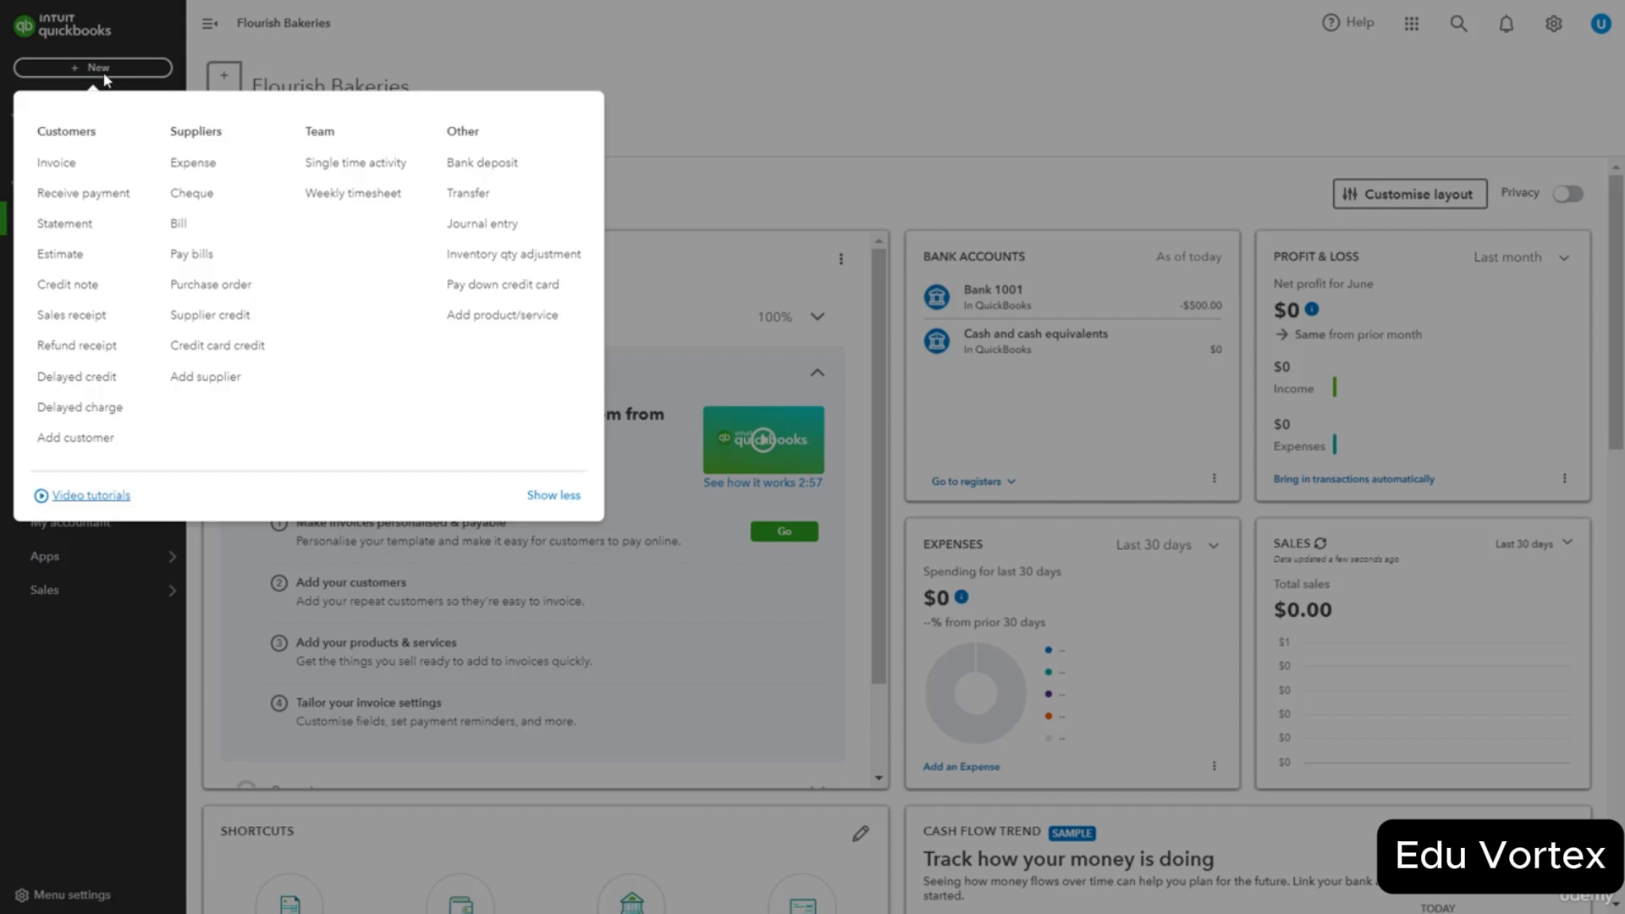
{"action": "left_click", "coordinate": [193, 163]}
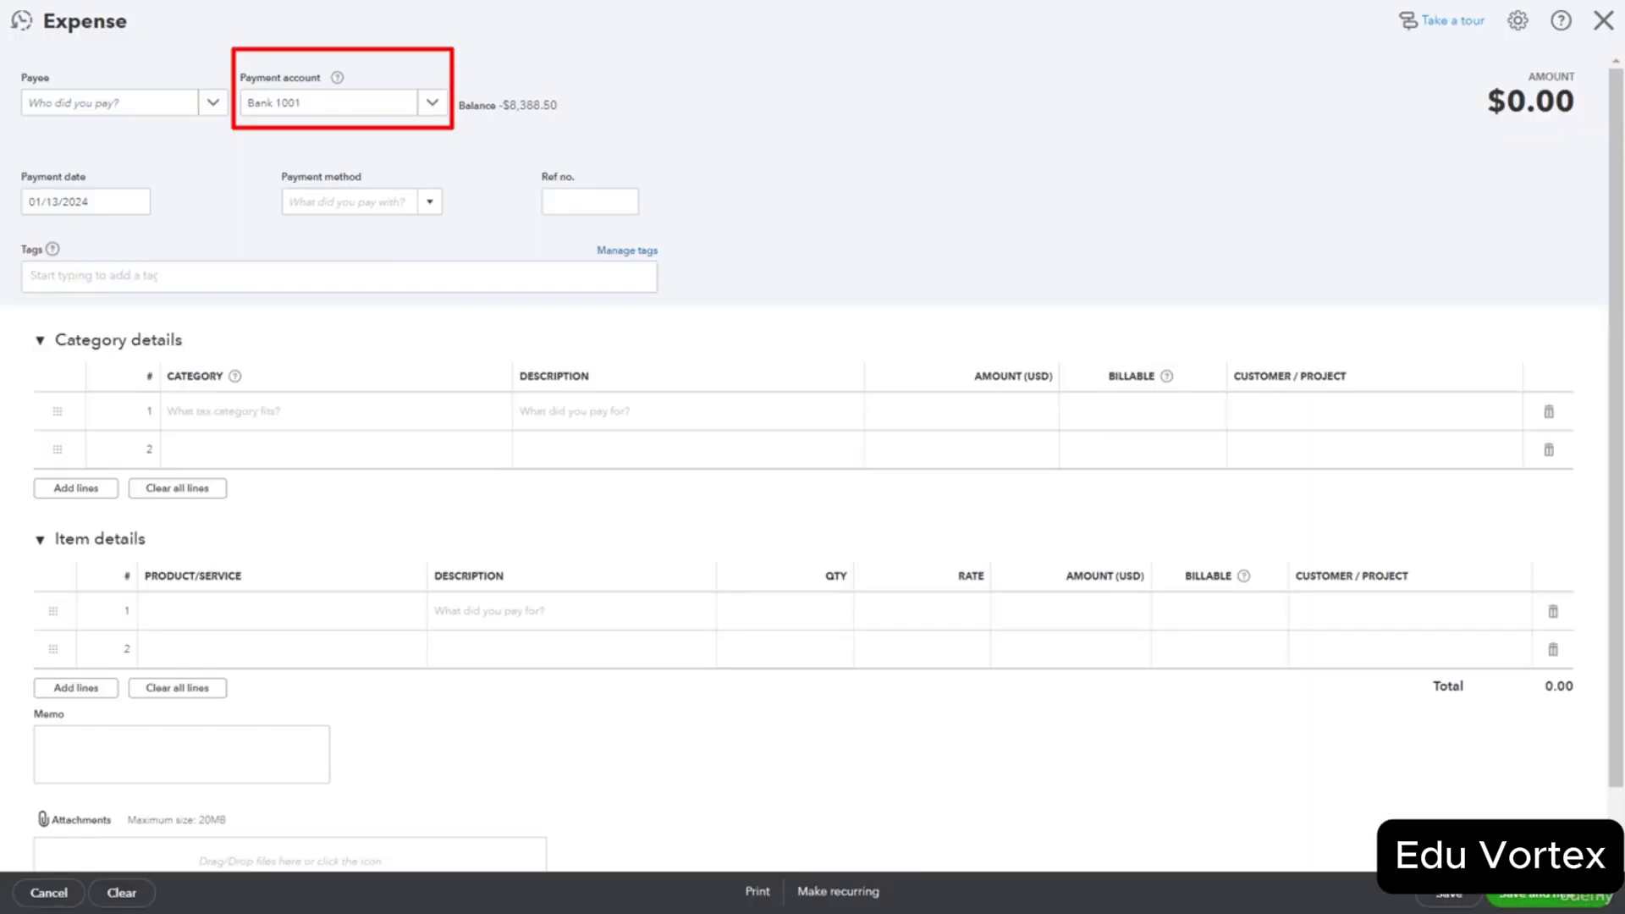
Pay from Credit Card 1234 and begin adding a new supplier as the payee.
{"action": "left_click", "coordinate": [432, 102]}
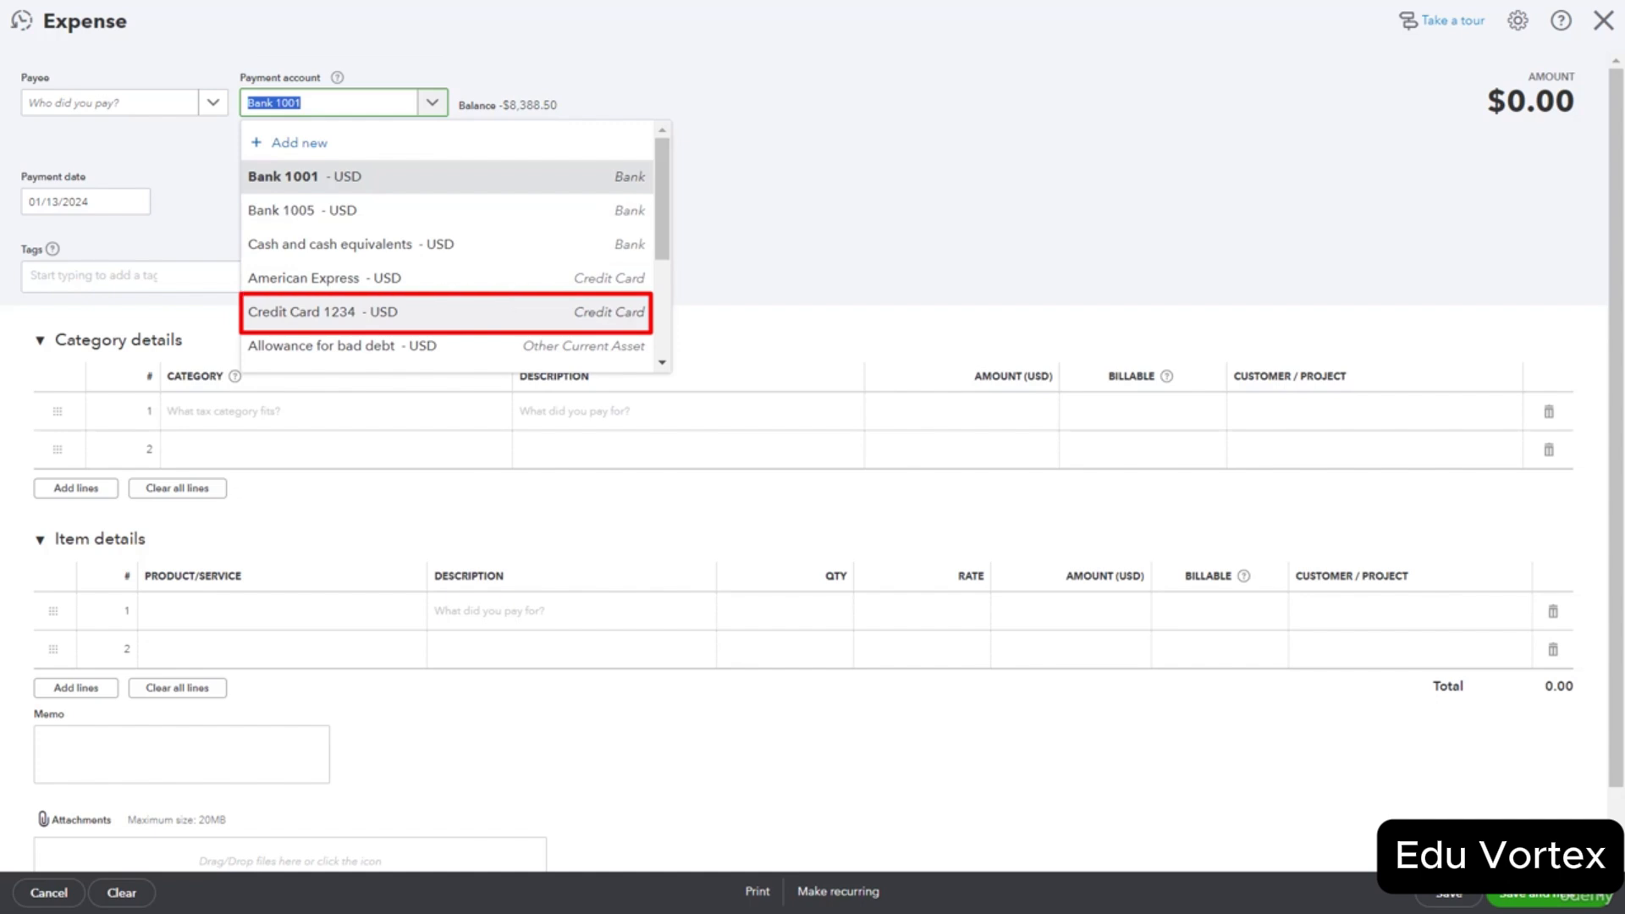
{"action": "left_click", "coordinate": [447, 313]}
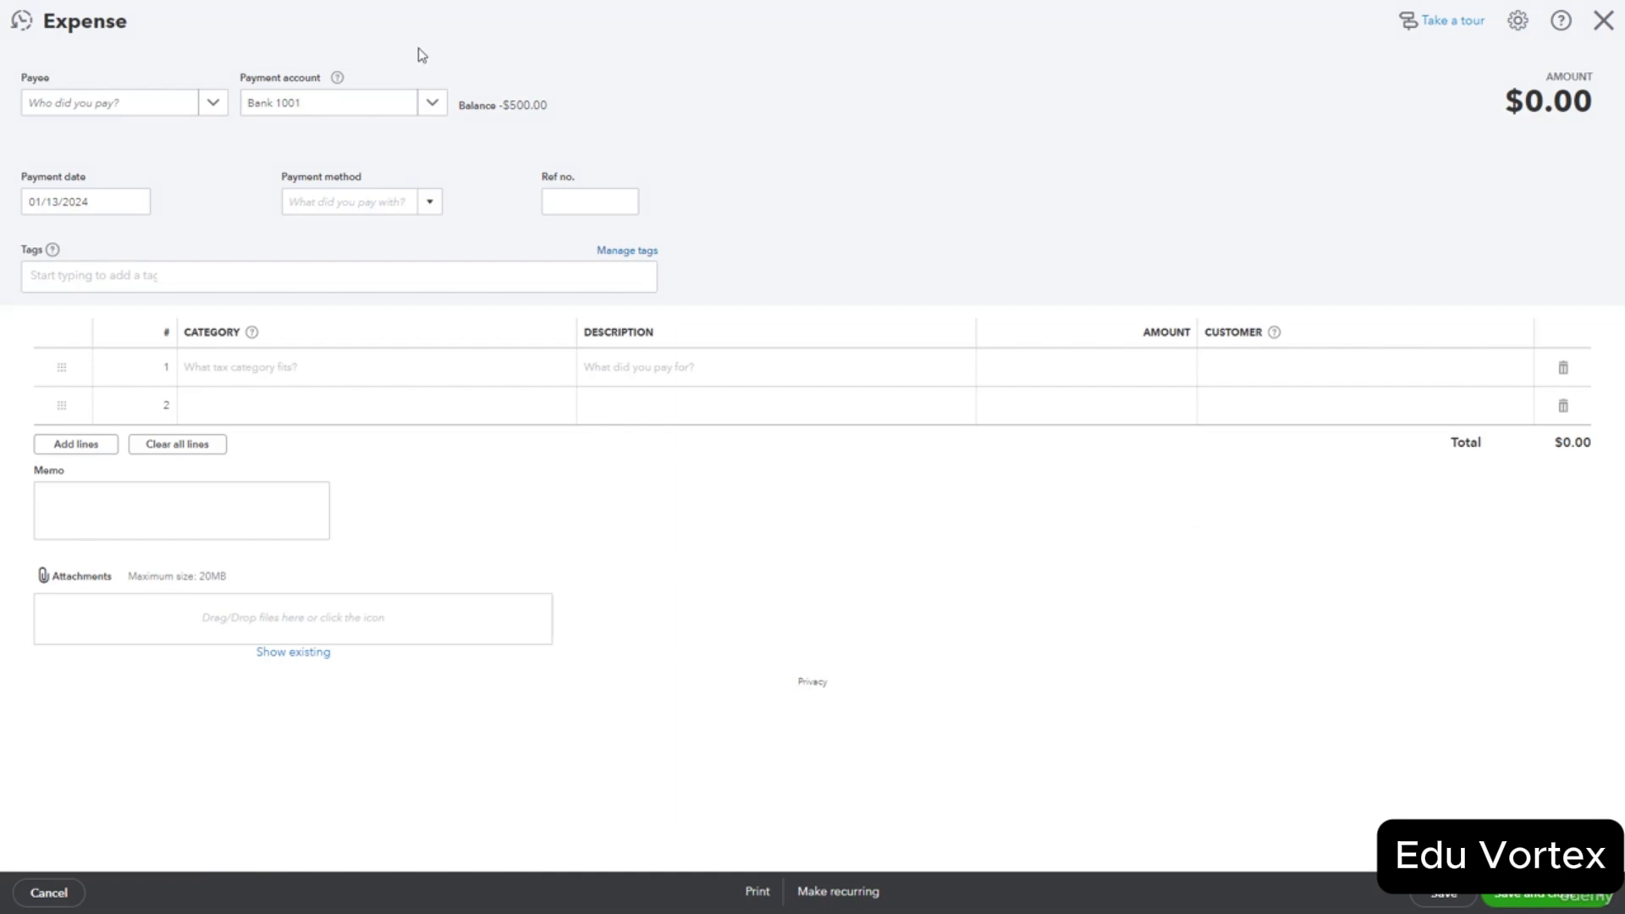
{"action": "left_click", "coordinate": [110, 102]}
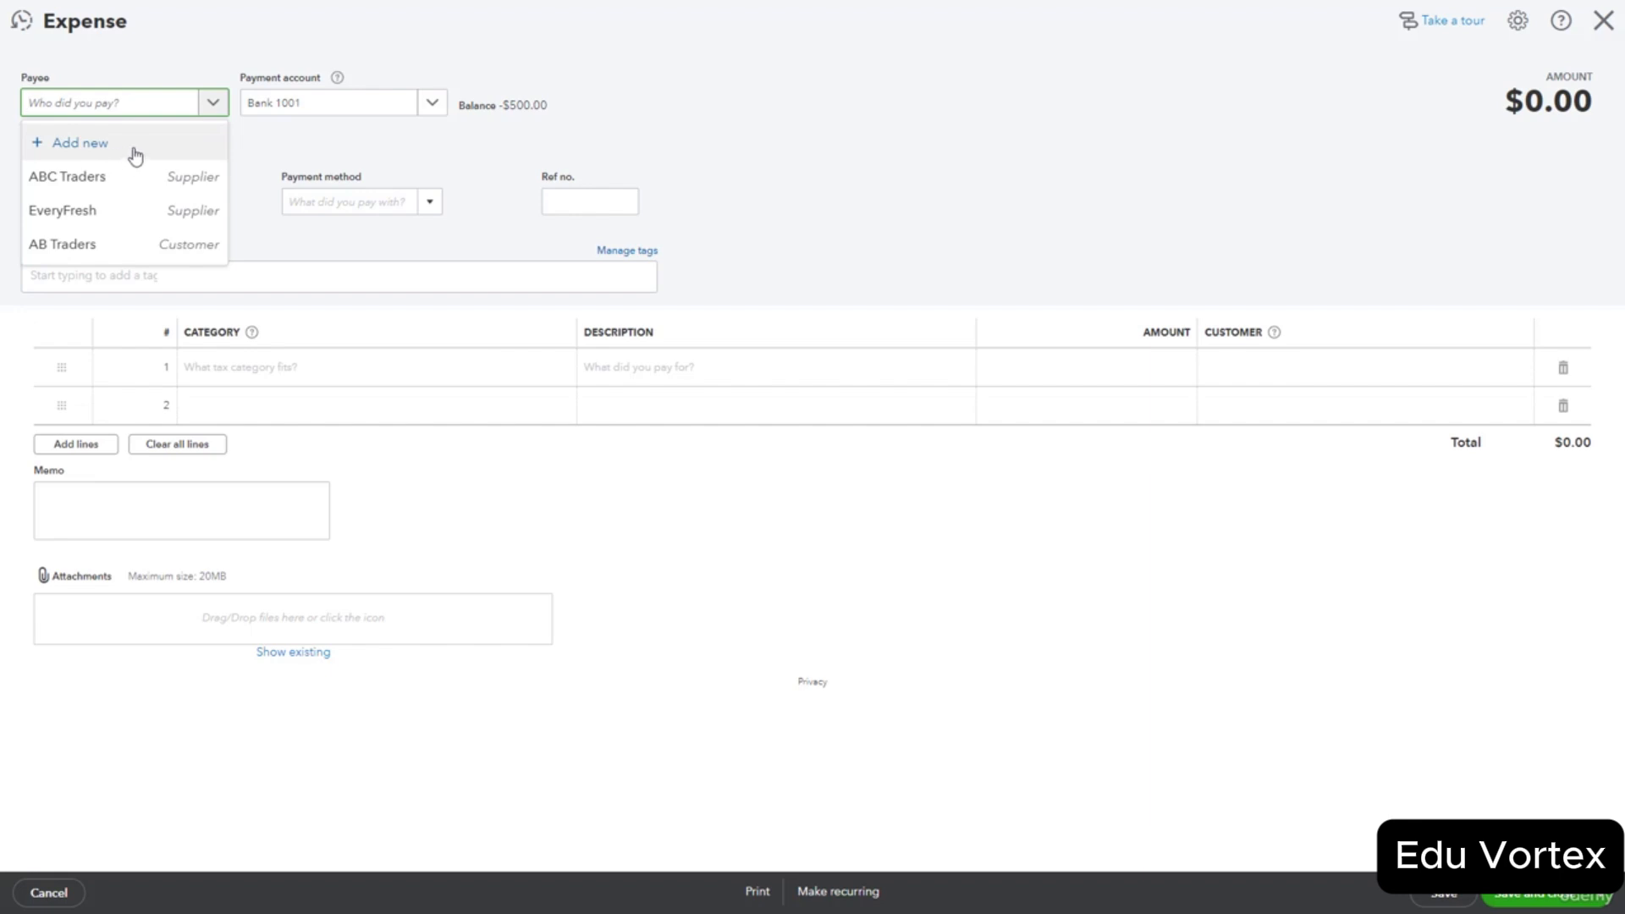
{"action": "left_click", "coordinate": [135, 156]}
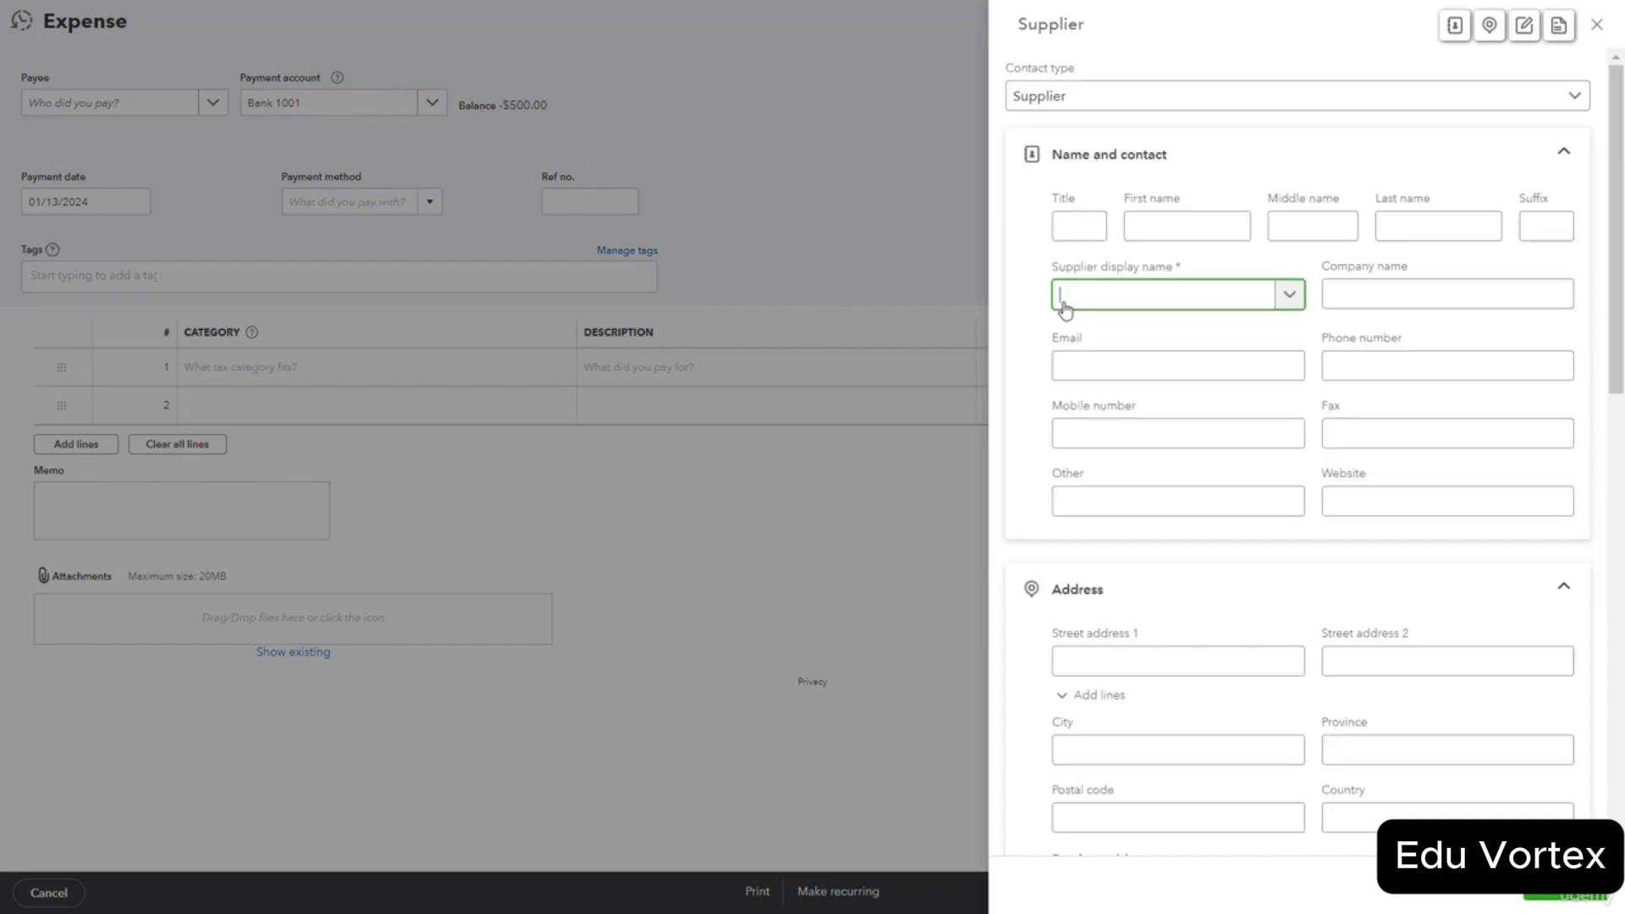
Save 'ExxonMobil' as a new supplier and make it the expense's payee.
{"action": "type", "text": "ExxonMobil"}
{"action": "left_click", "coordinate": [1566, 888]}
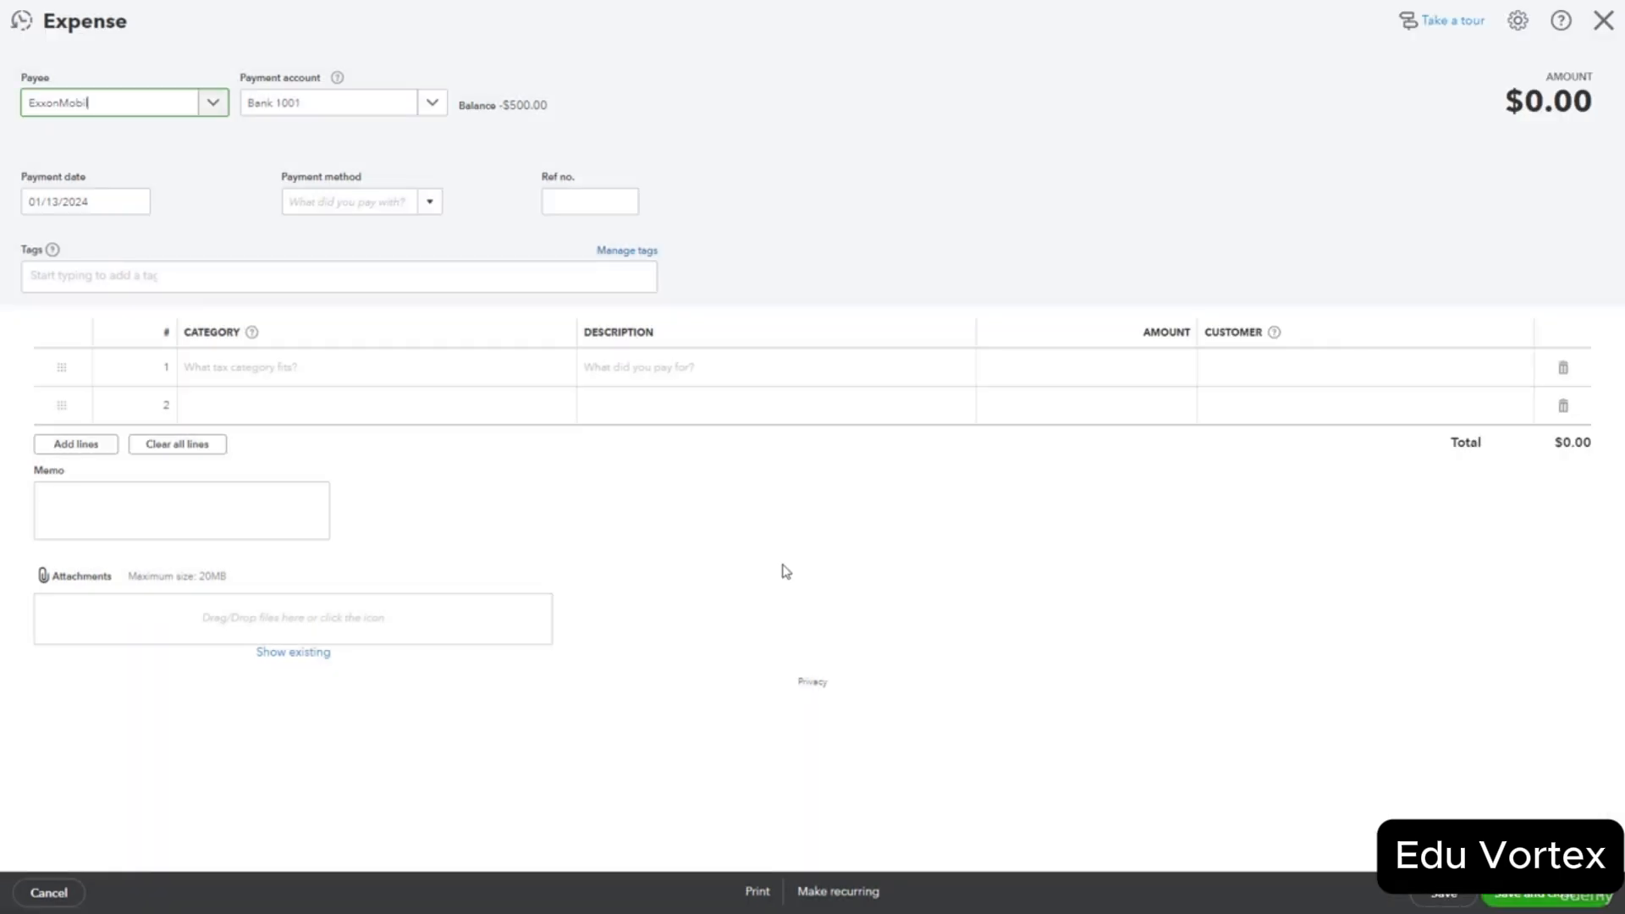
{"action": "left_click", "coordinate": [432, 203]}
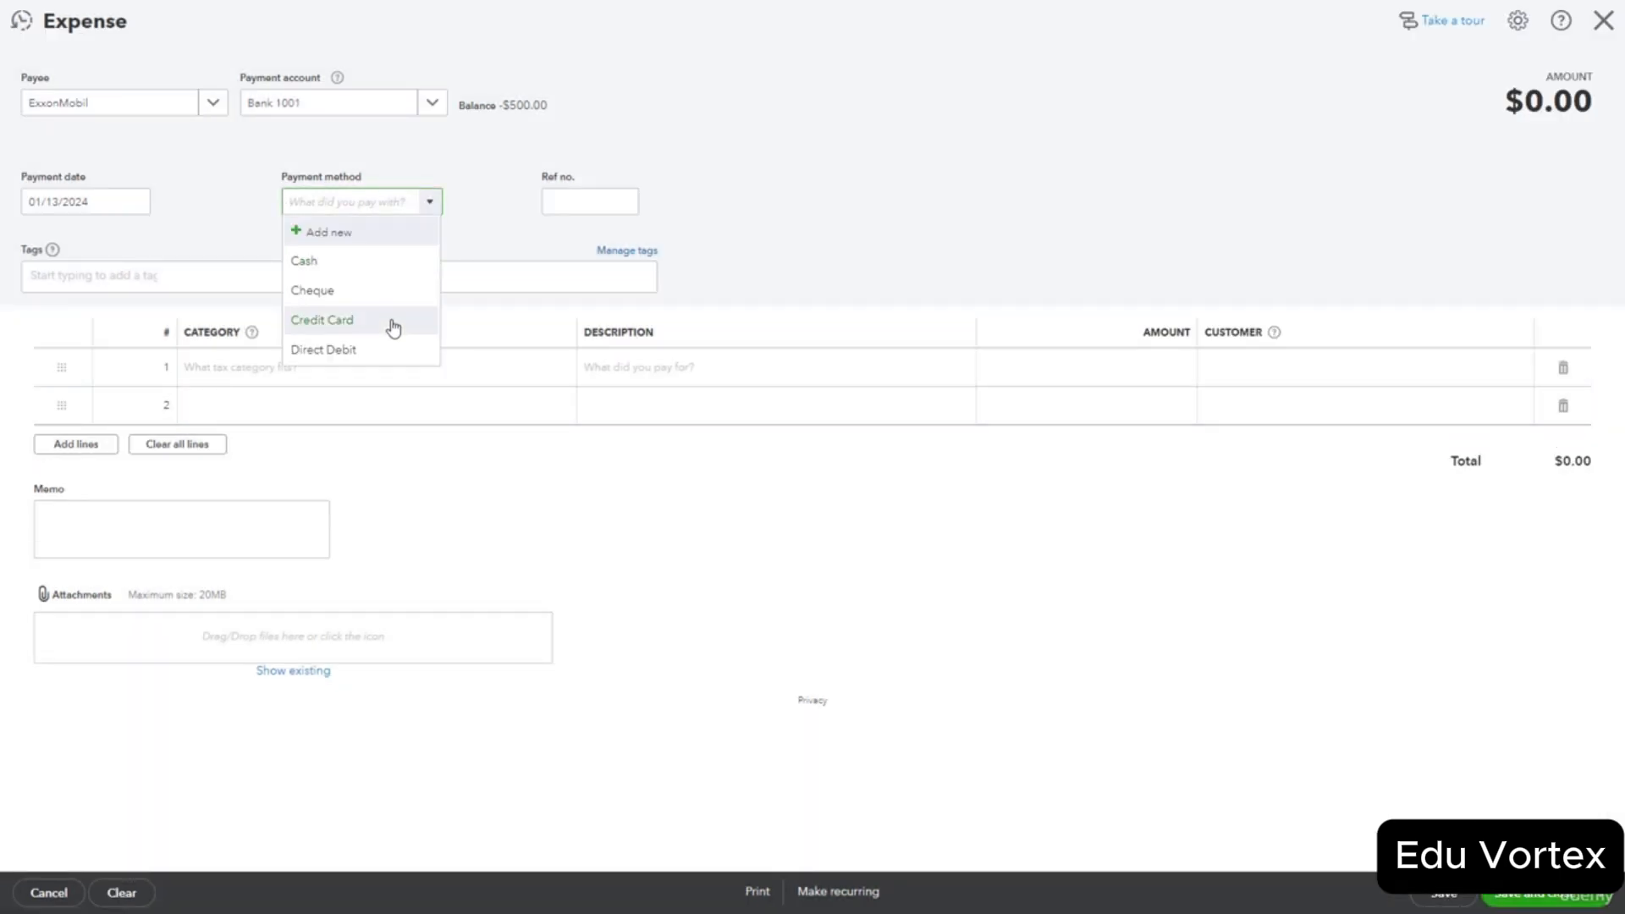
Pay by credit card and categorise line 1 as Vehicle, Gas, and Fuel.
{"action": "left_click", "coordinate": [390, 320]}
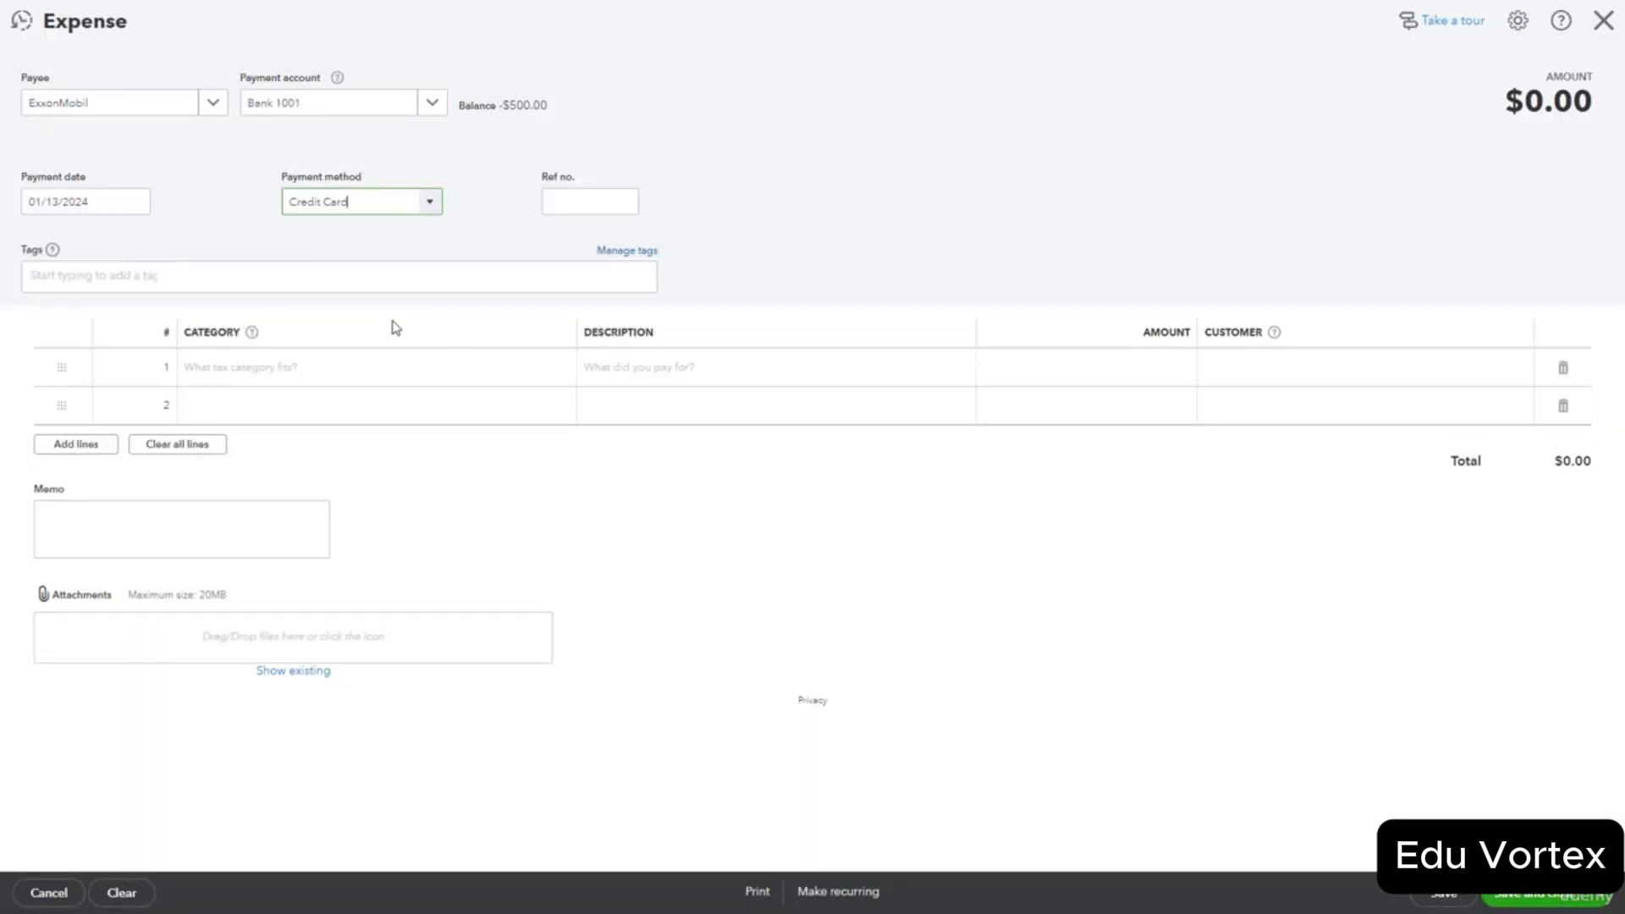
{"action": "left_click", "coordinate": [331, 378]}
{"action": "left_click", "coordinate": [499, 371]}
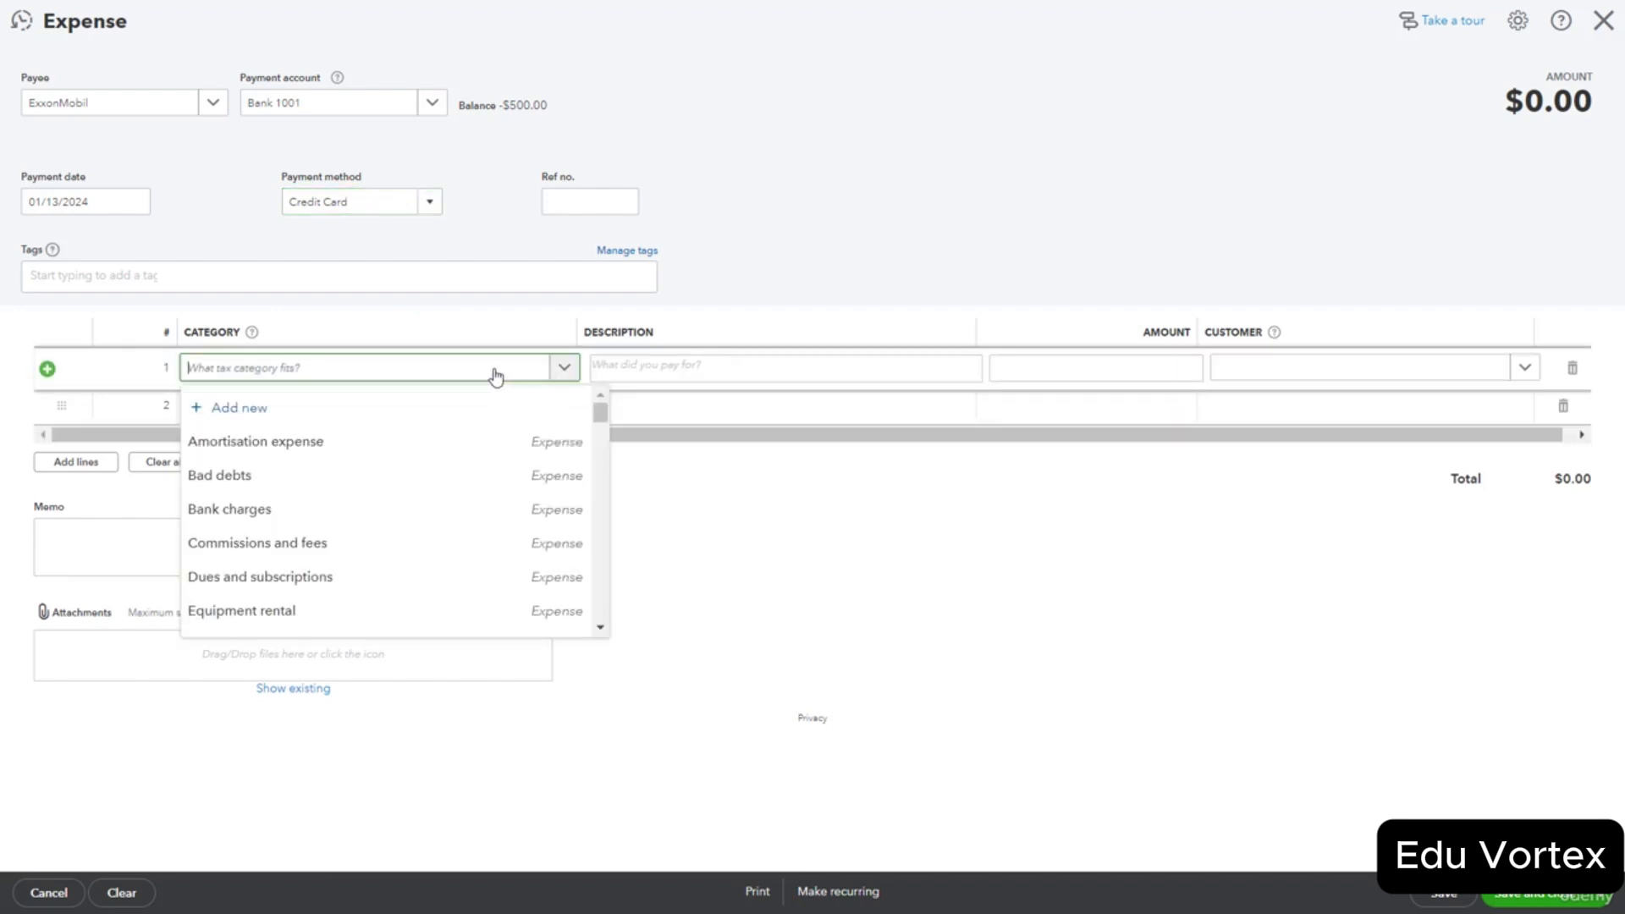
{"action": "type", "text": "fuel"}
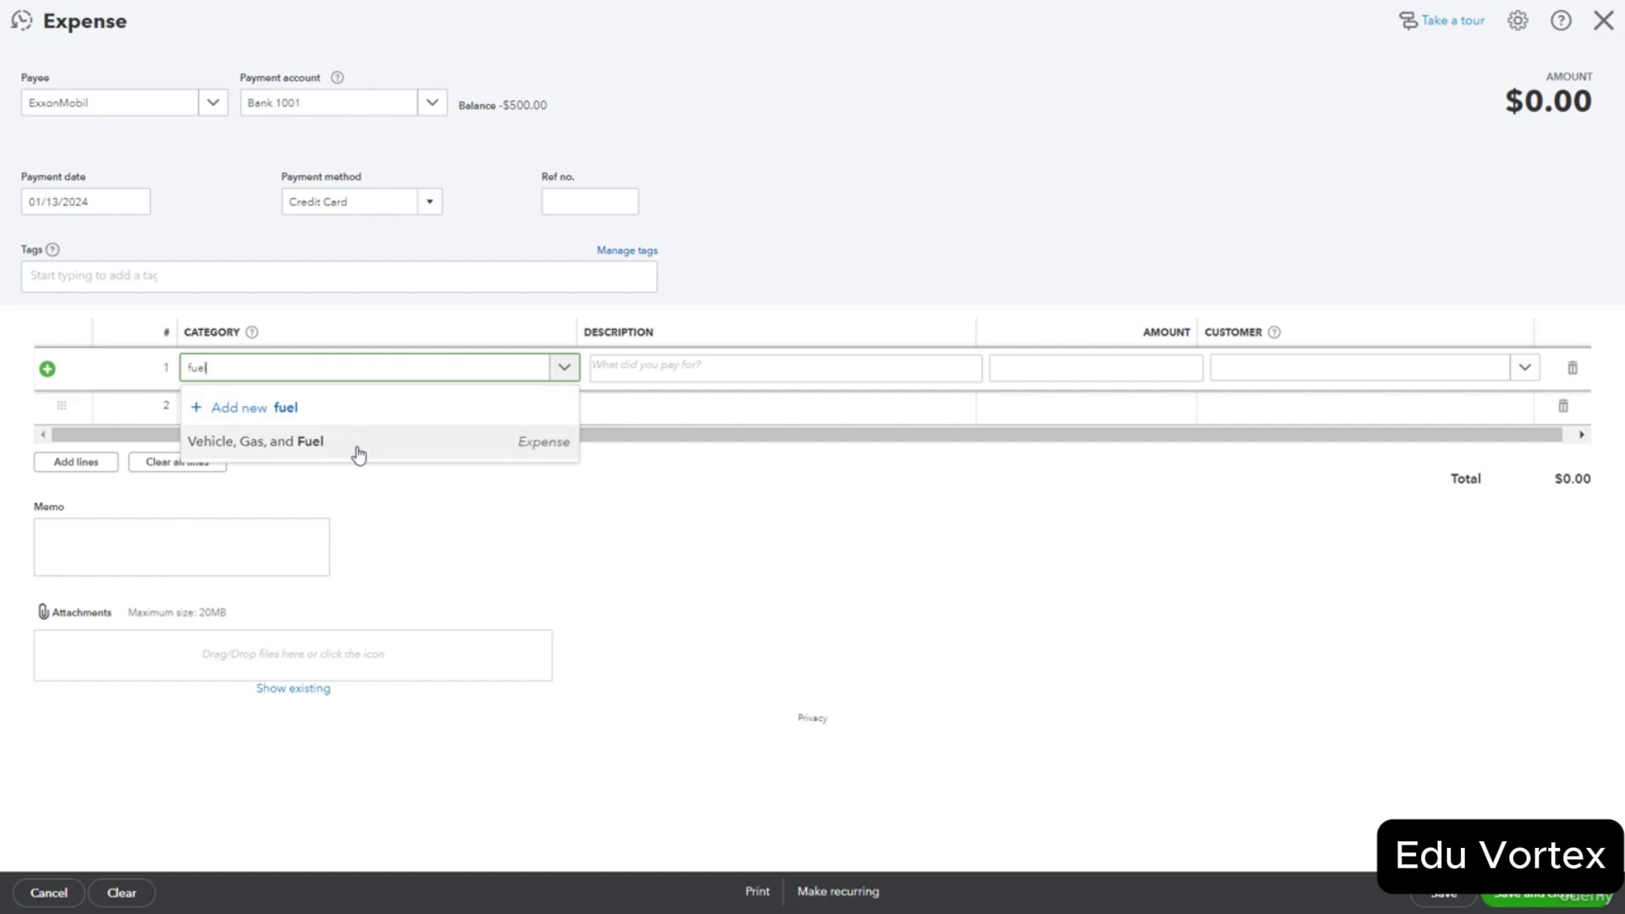
{"action": "left_click", "coordinate": [358, 456]}
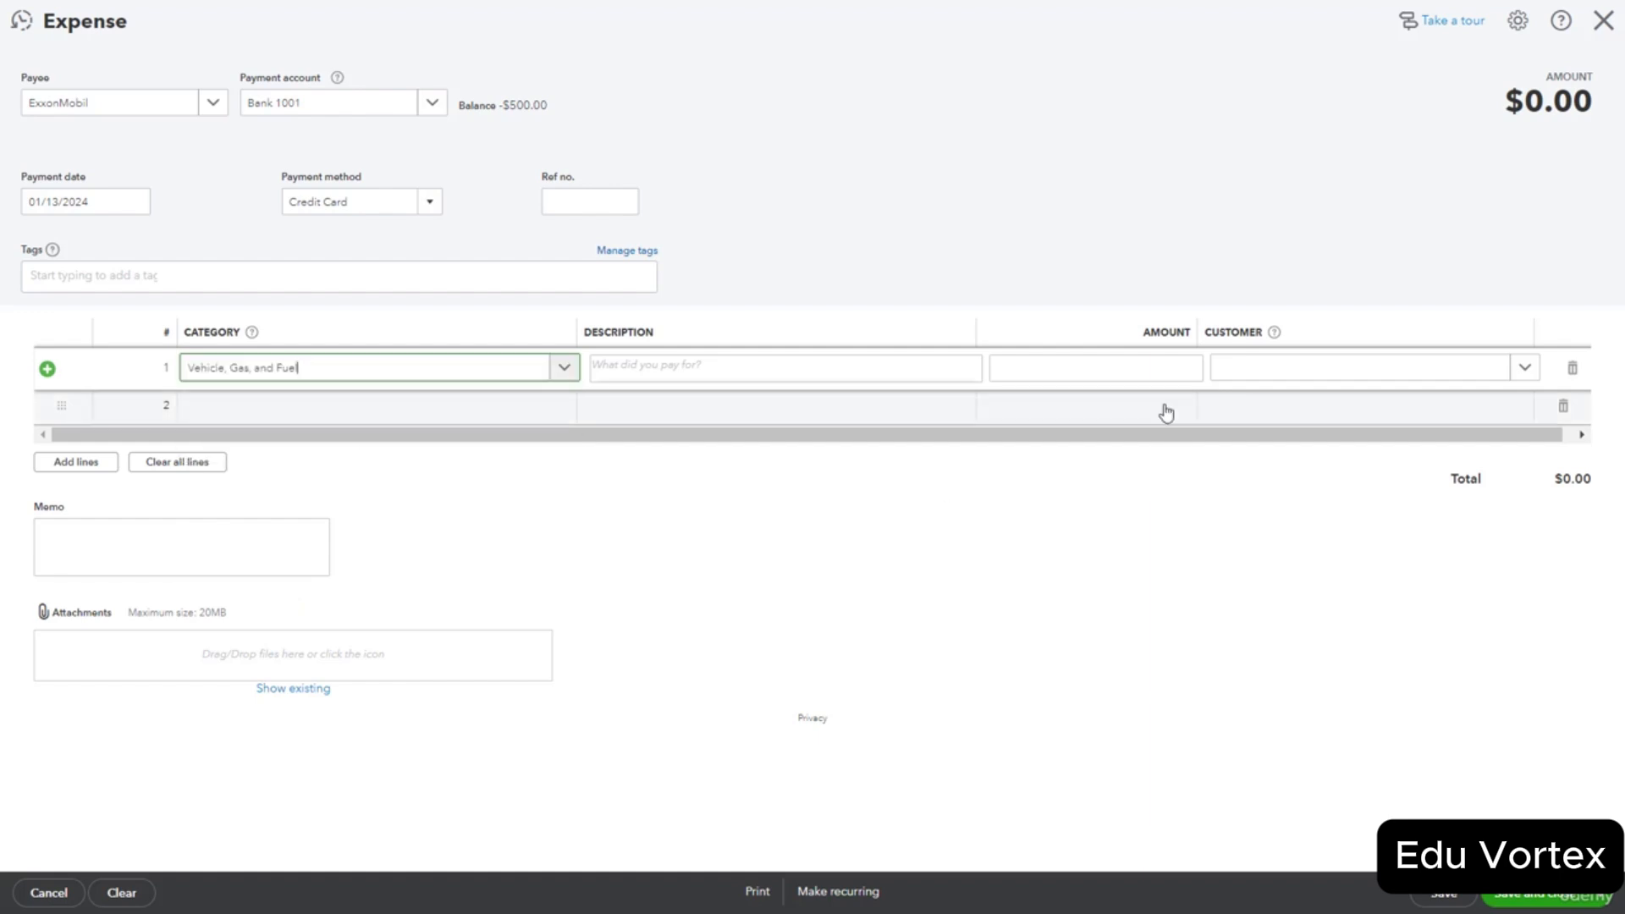
Enter 150.00 as line 1's amount and save the expense.
{"action": "left_click", "coordinate": [1151, 367]}
{"action": "type", "text": "150"}
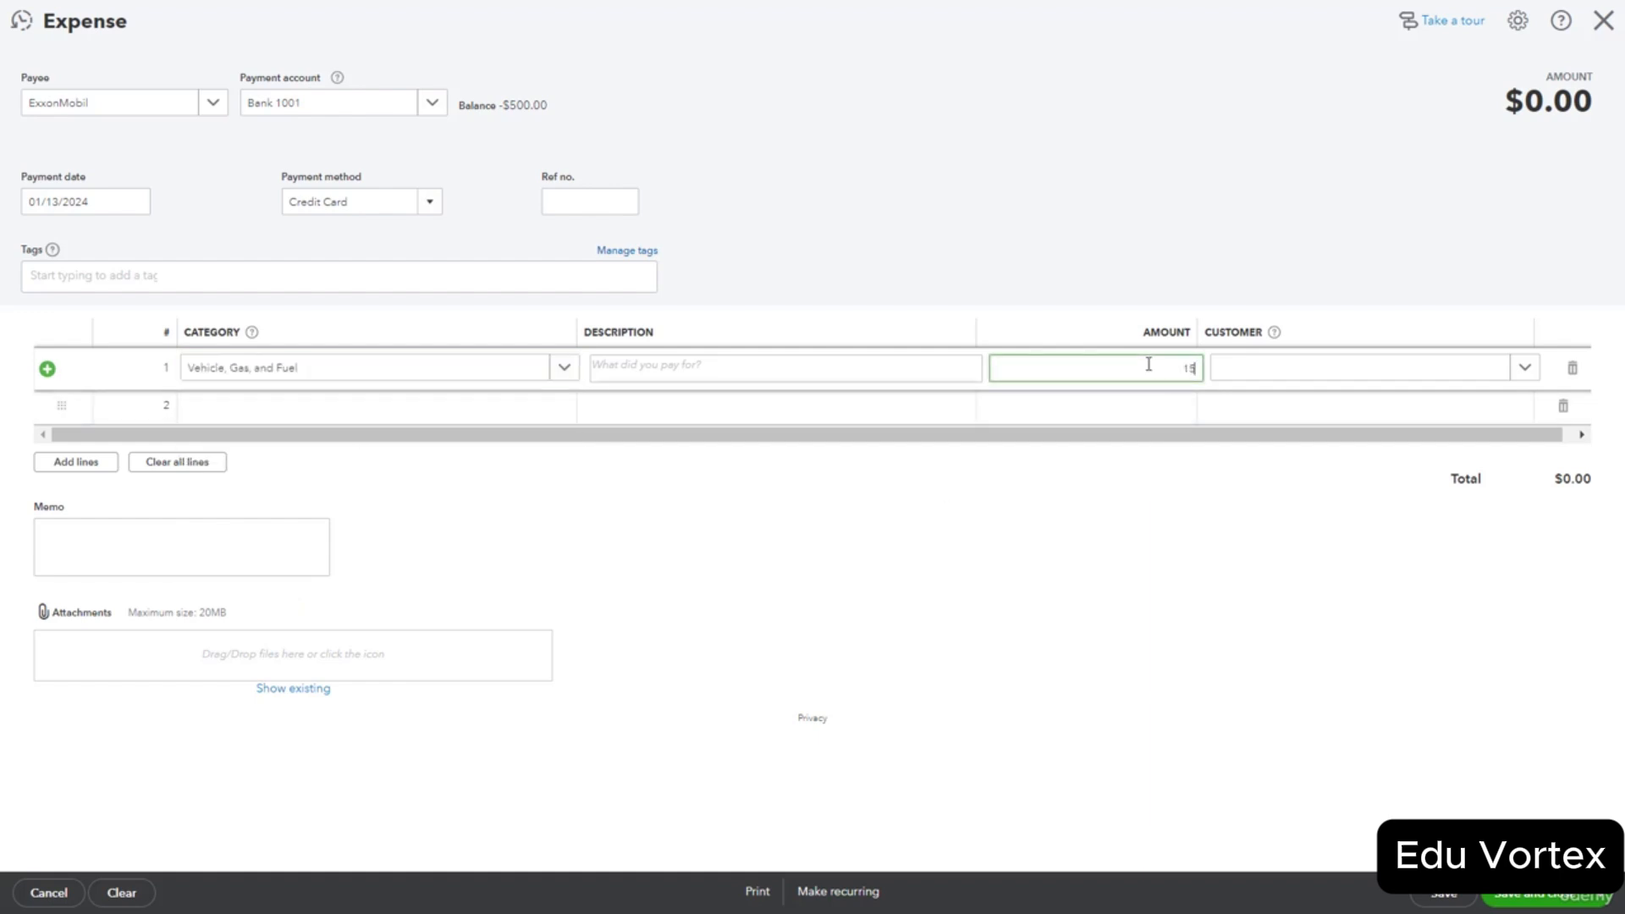
{"action": "left_click", "coordinate": [1074, 523]}
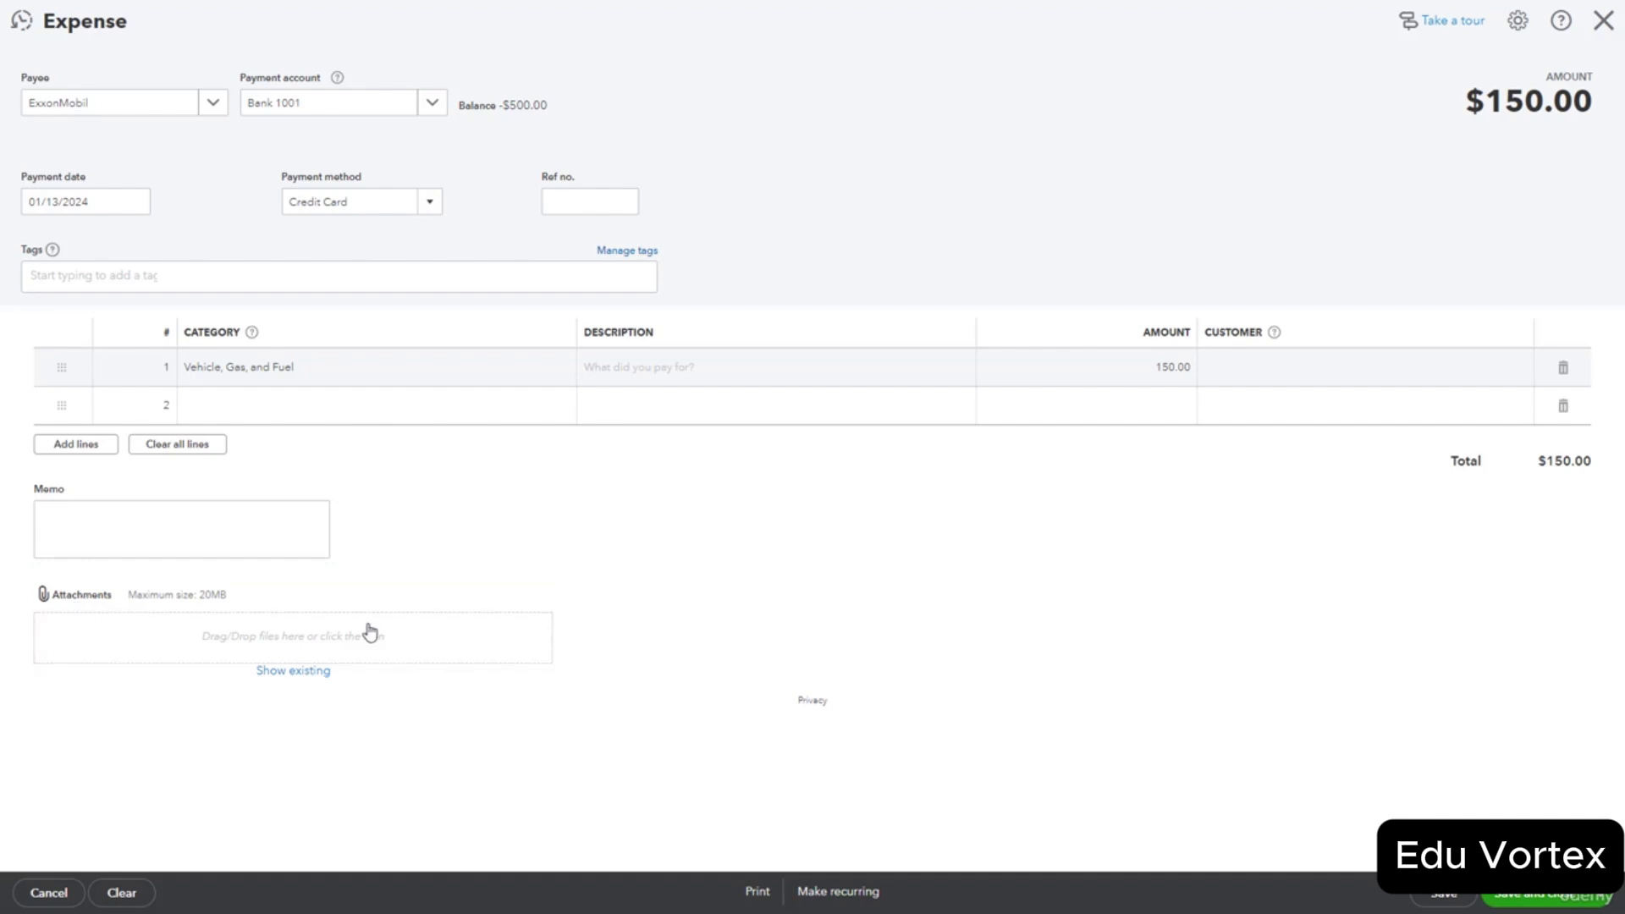
{"action": "left_click", "coordinate": [1546, 902]}
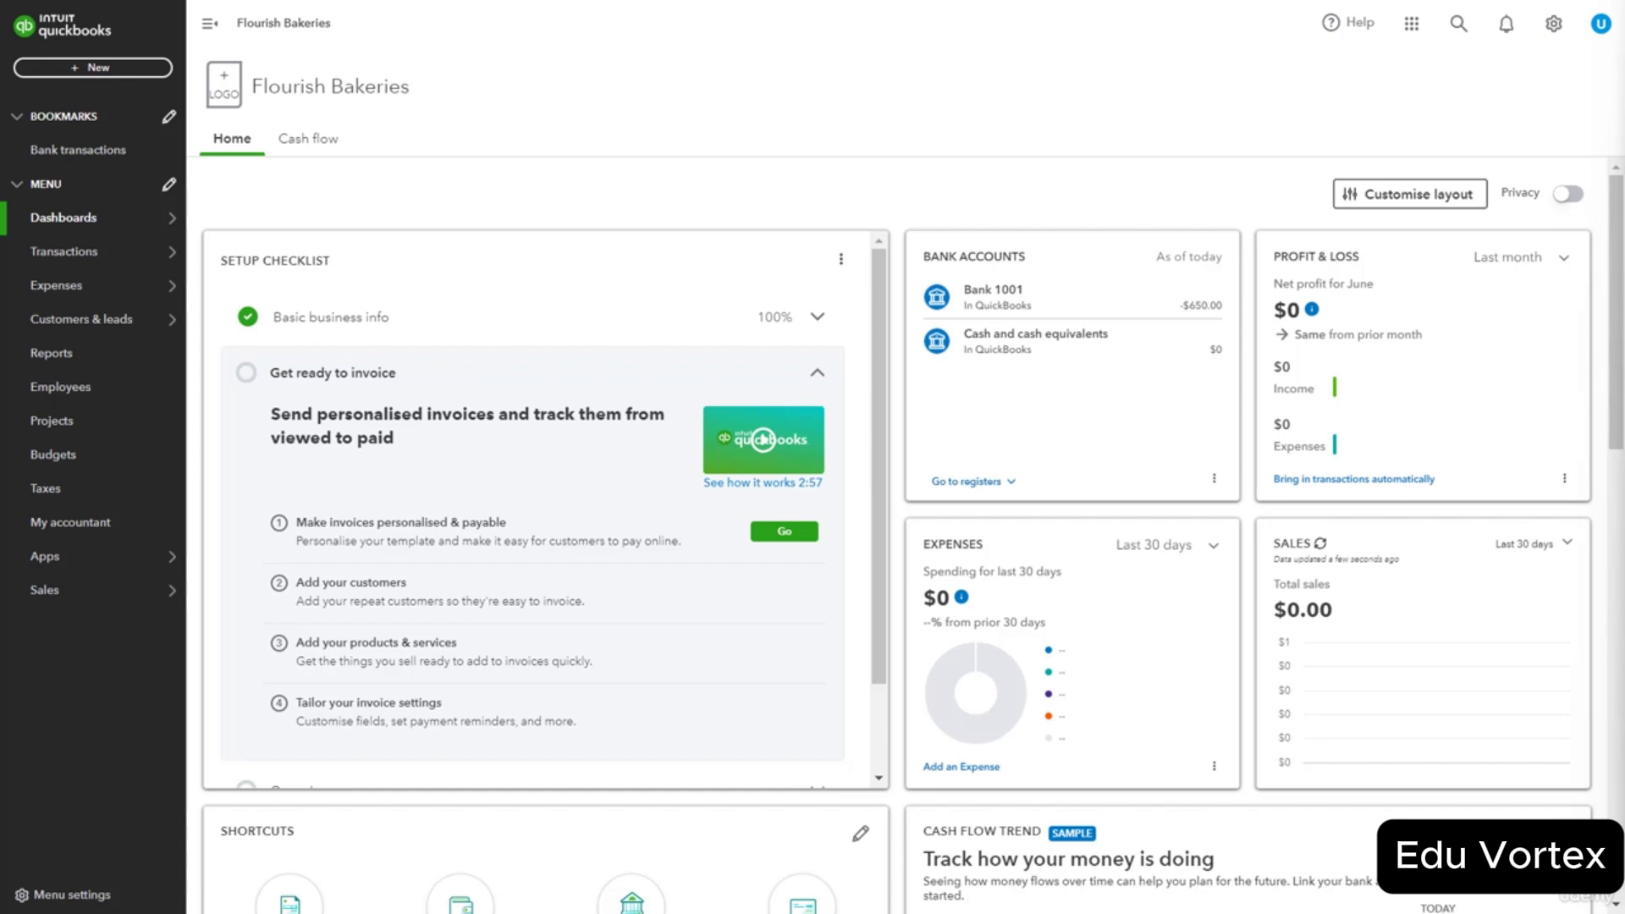
Start a new Credit card credit from the + New menu.
{"action": "left_click", "coordinate": [93, 68]}
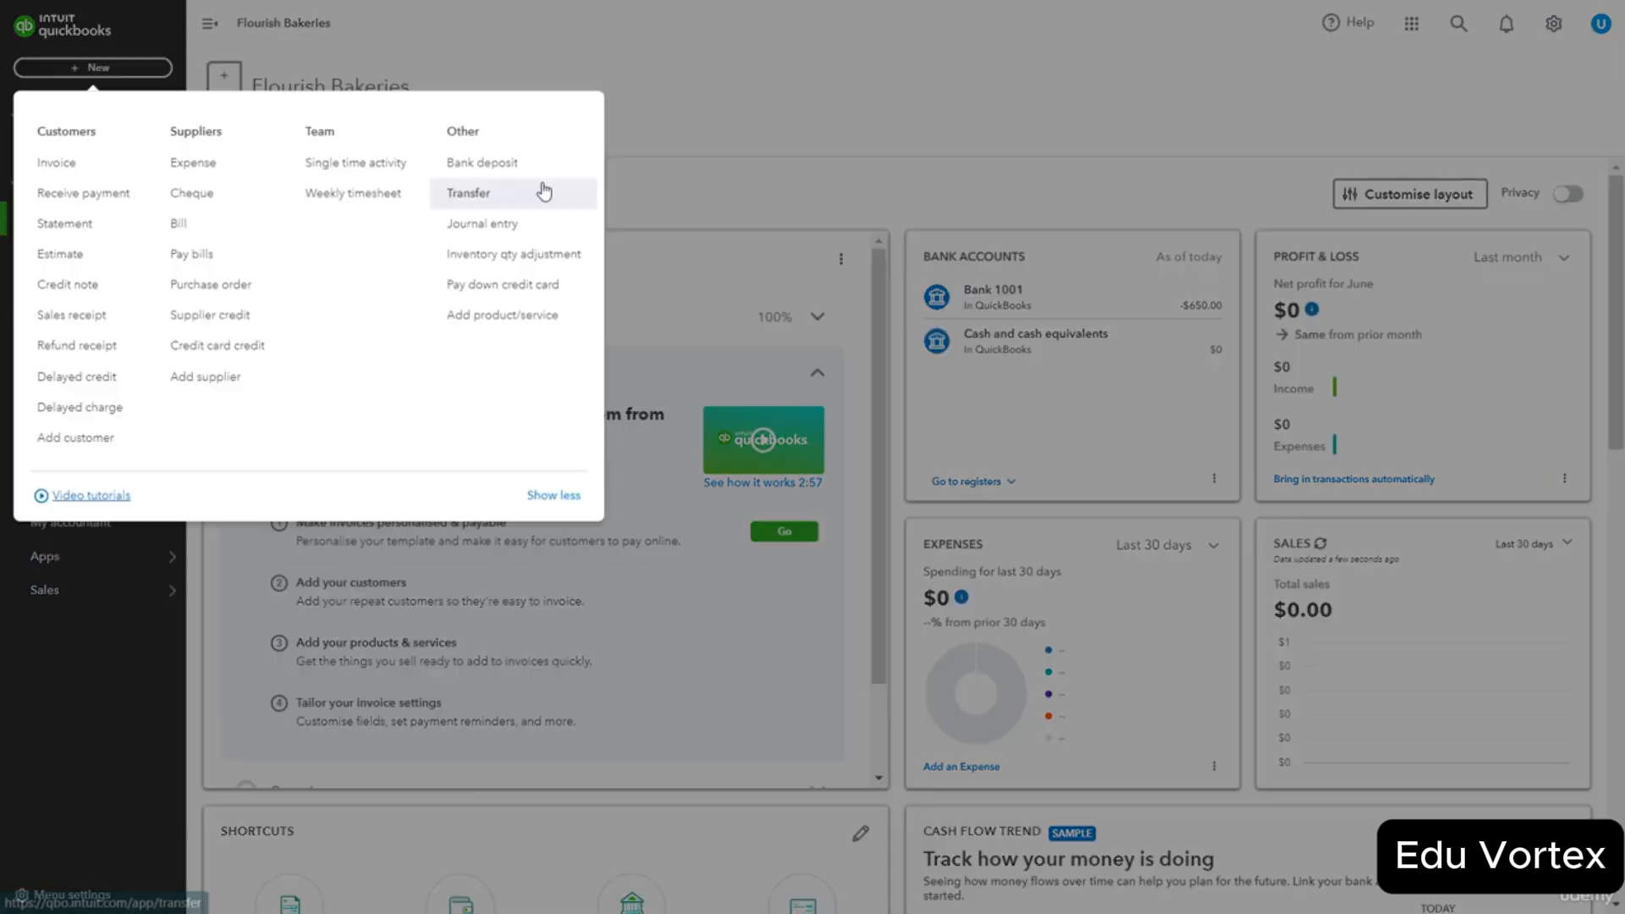
{"action": "left_click", "coordinate": [225, 362]}
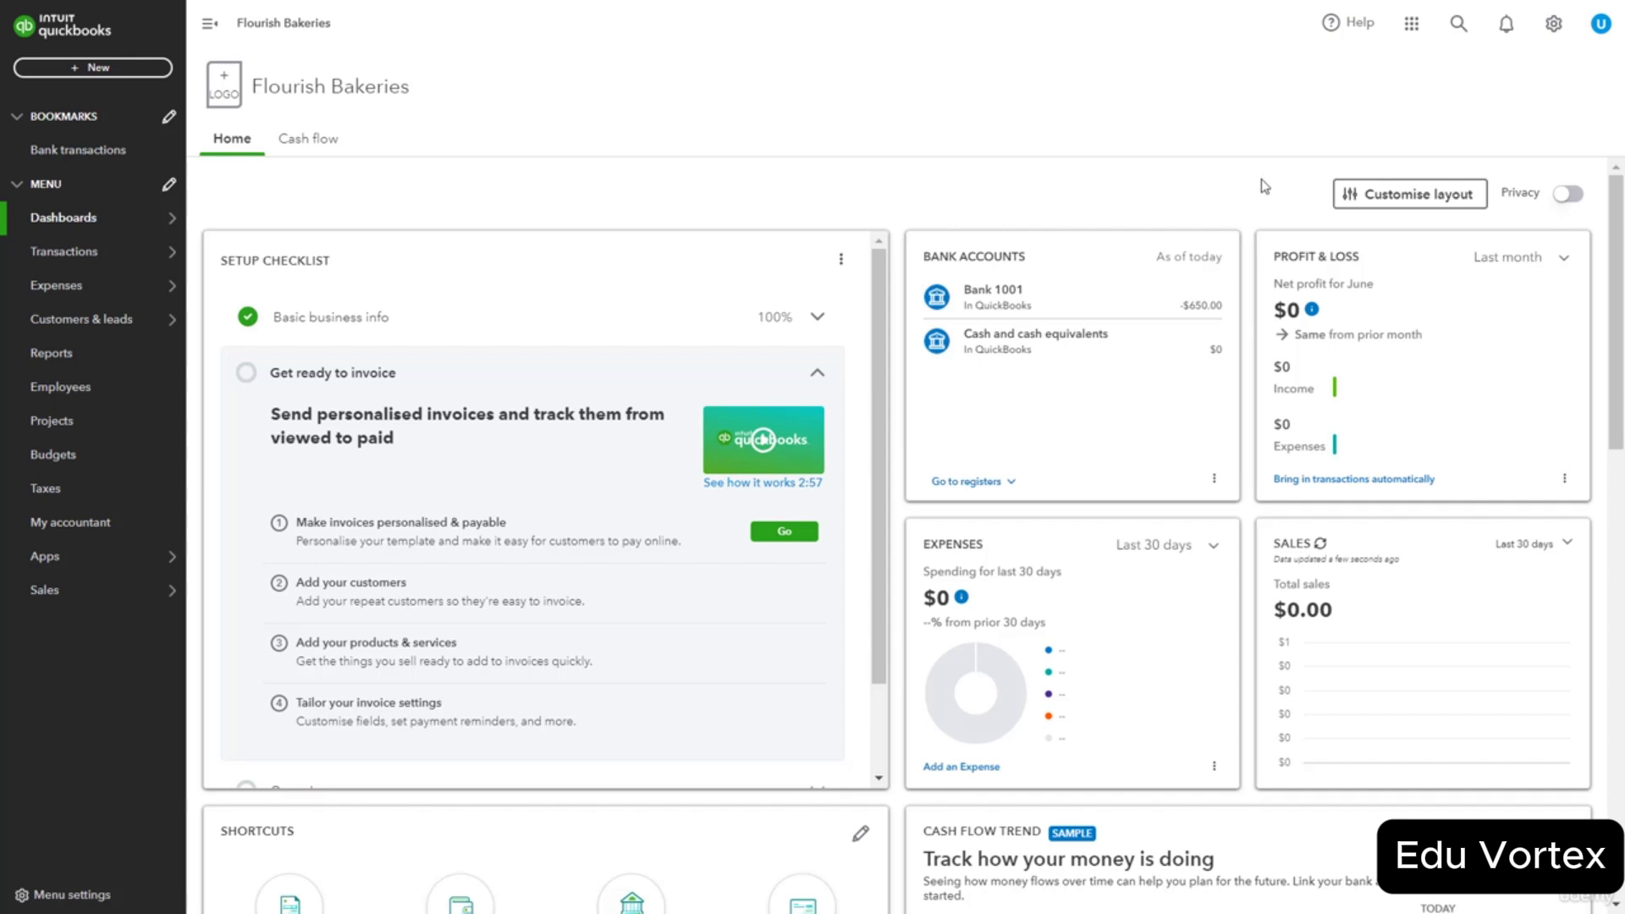
Switch Multicurrency on in Advanced settings, acknowledging it can't be undone, and save.
{"action": "left_click", "coordinate": [1553, 27]}
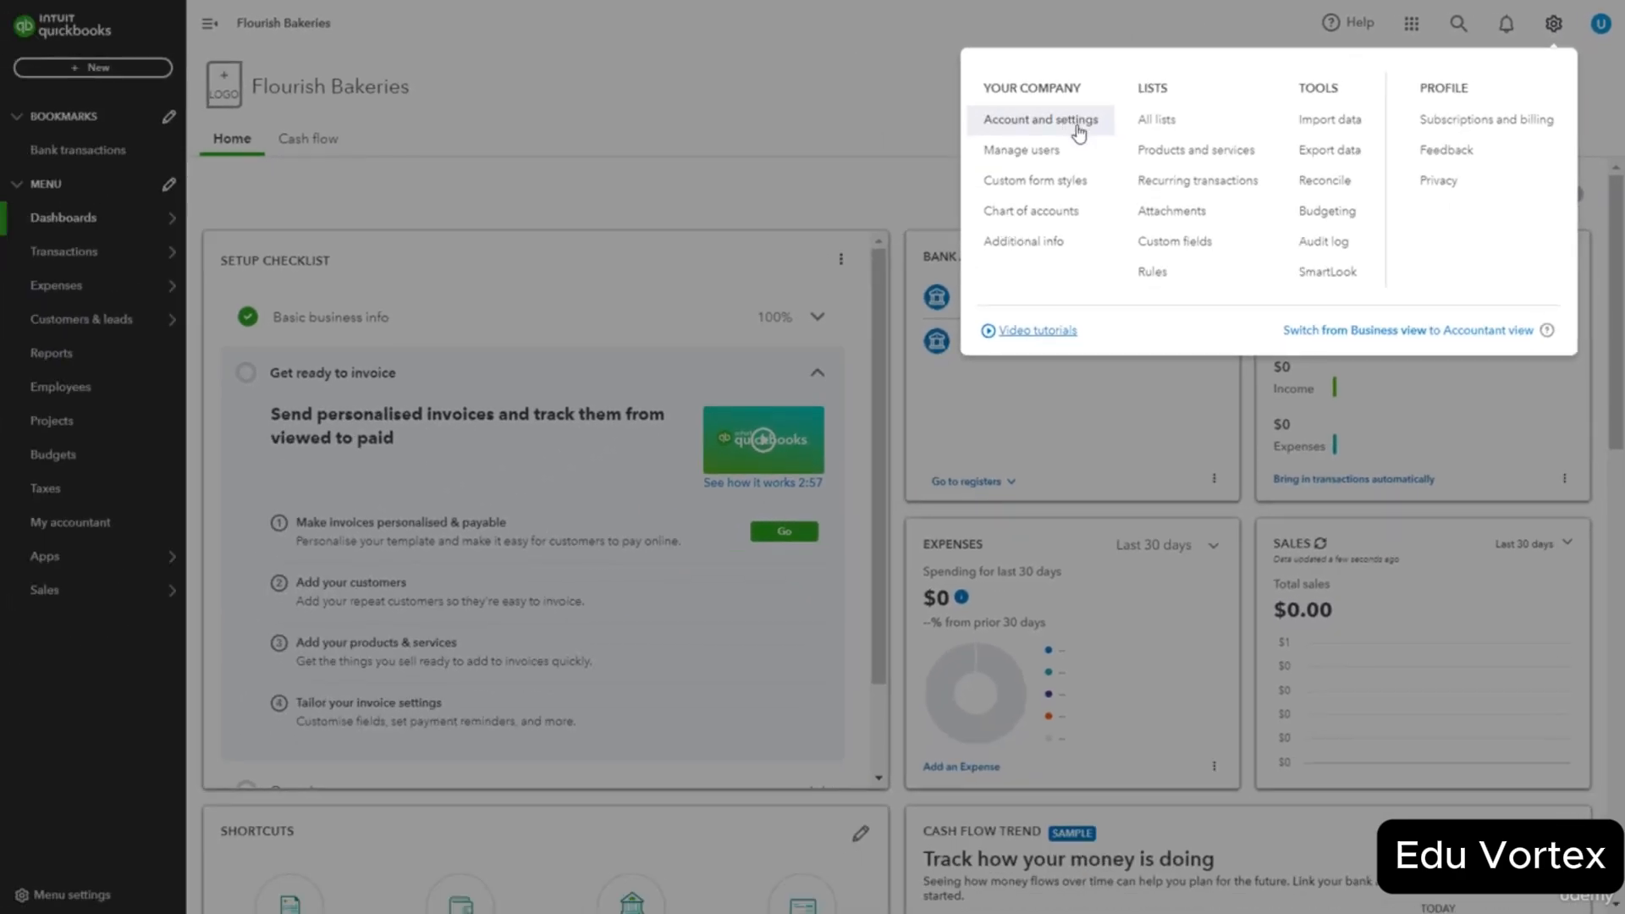
{"action": "left_click", "coordinate": [1076, 123]}
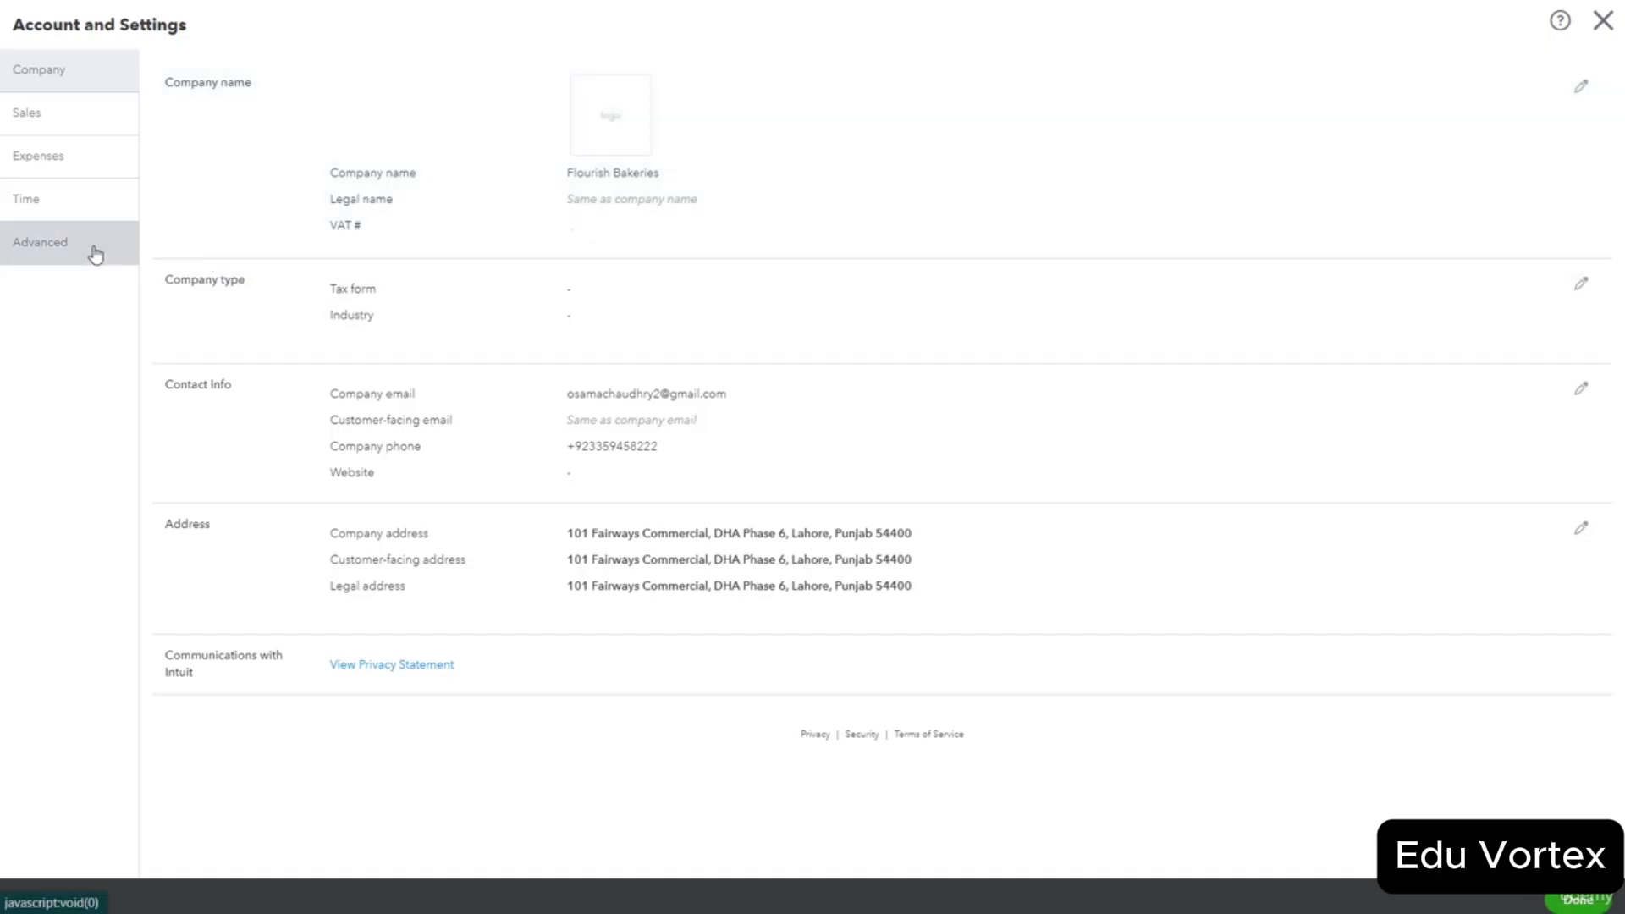
{"action": "left_click", "coordinate": [85, 247]}
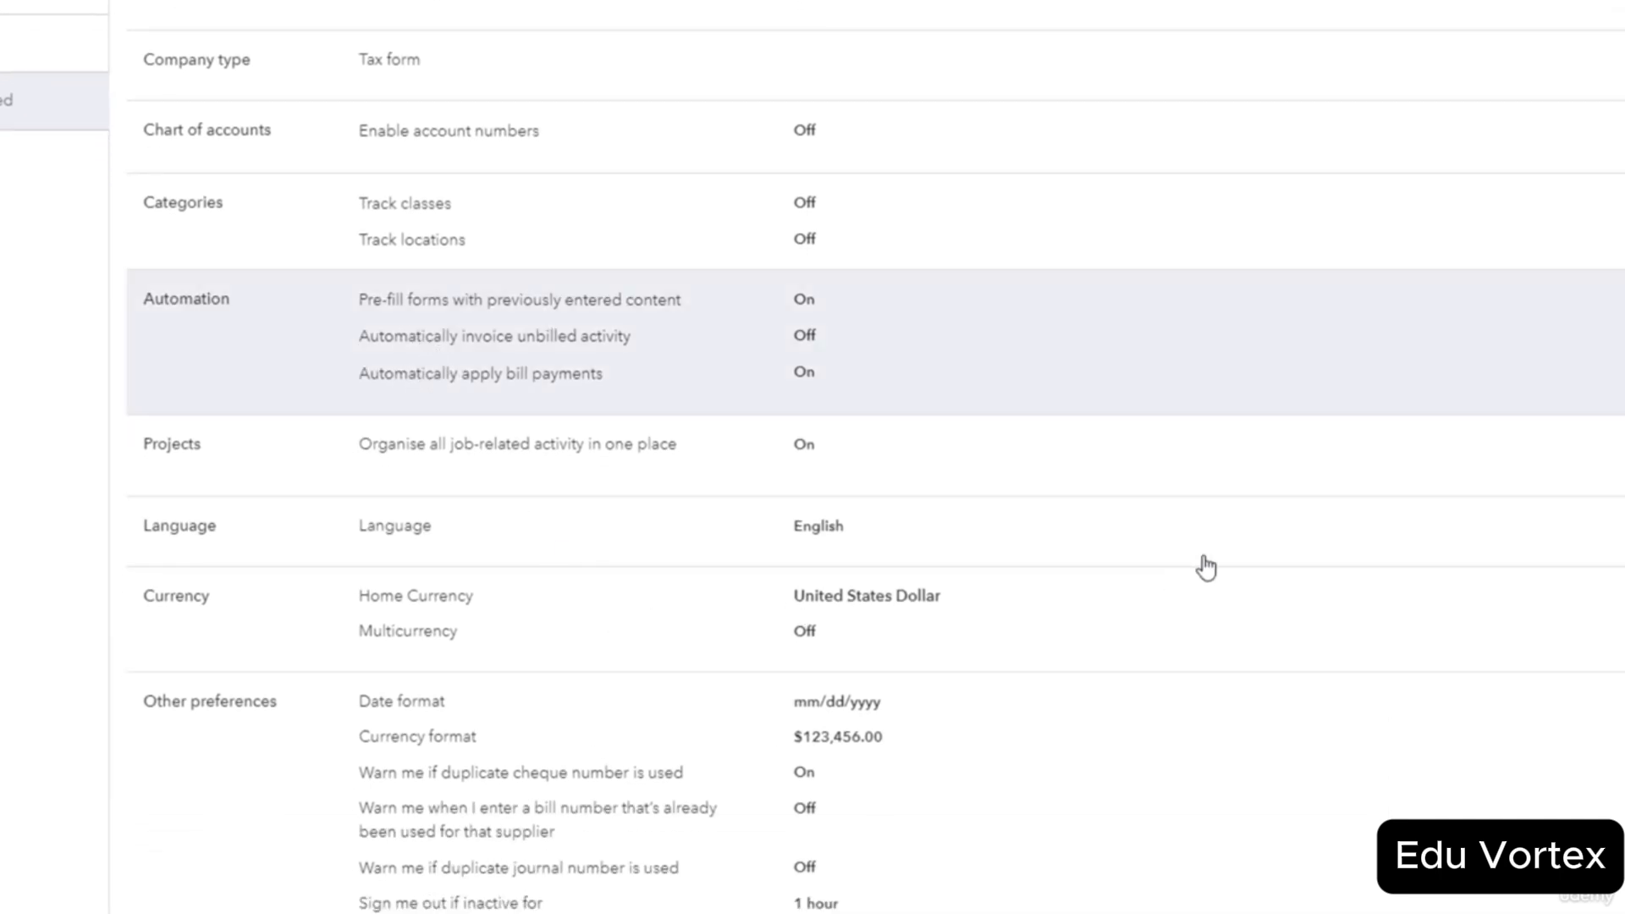
{"action": "scroll", "coordinate": [1204, 566], "scroll_direction": "down", "scroll_amount": 1}
{"action": "left_click", "coordinate": [887, 603]}
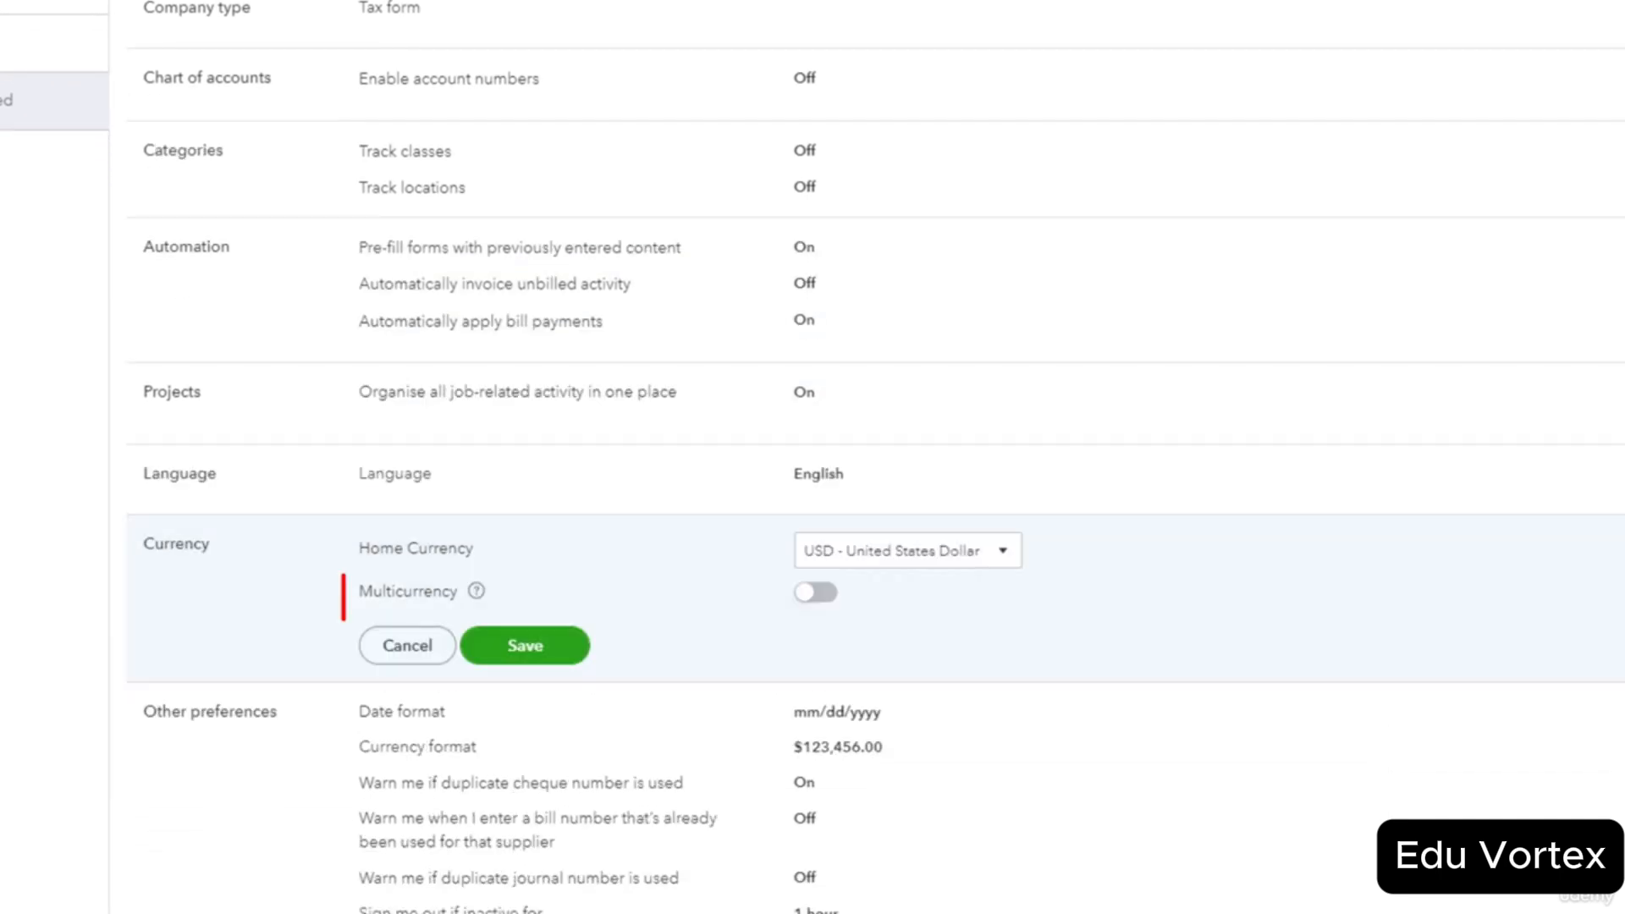
{"action": "left_click", "coordinate": [835, 596]}
{"action": "scroll", "coordinate": [846, 613], "scroll_direction": "down", "scroll_amount": 2}
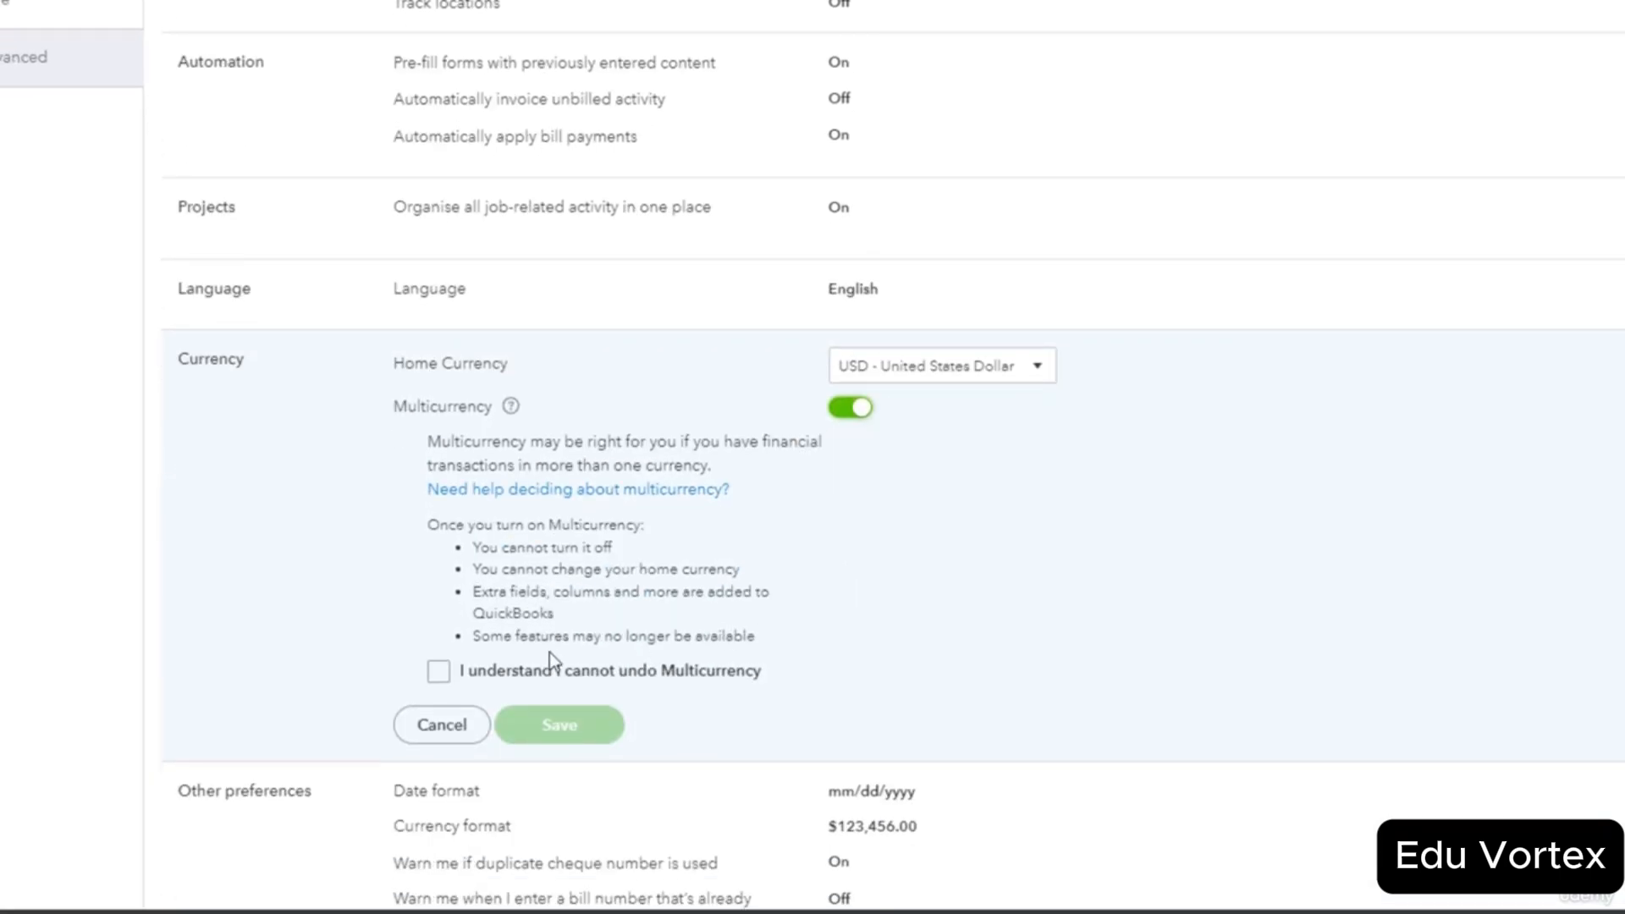
{"action": "left_click", "coordinate": [438, 671]}
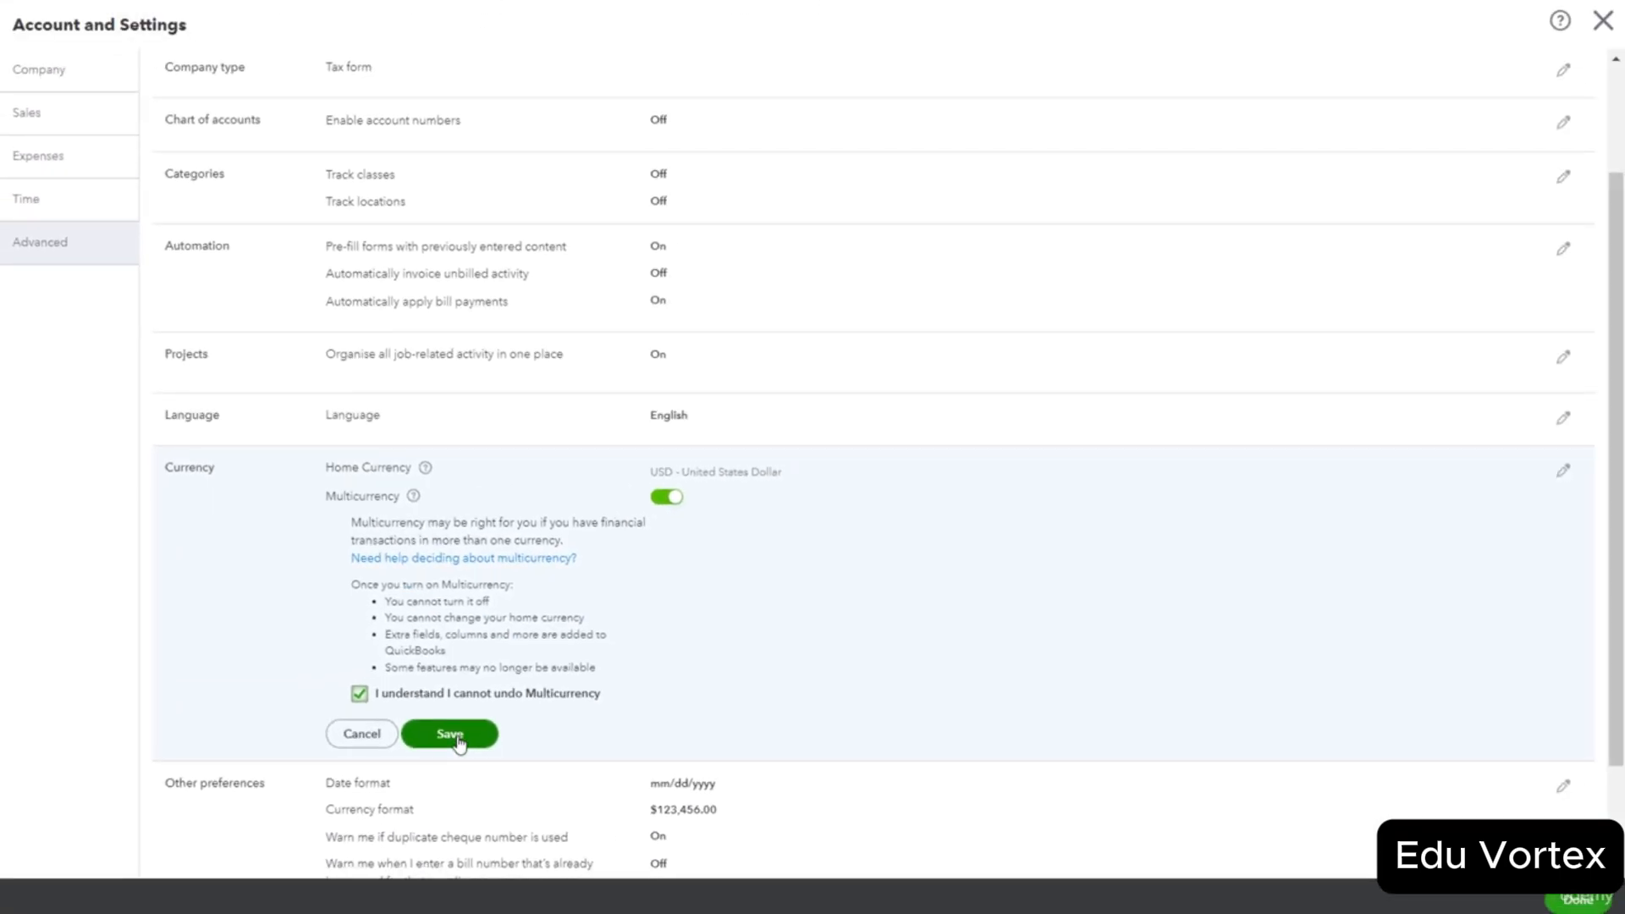
{"action": "left_click", "coordinate": [475, 731]}
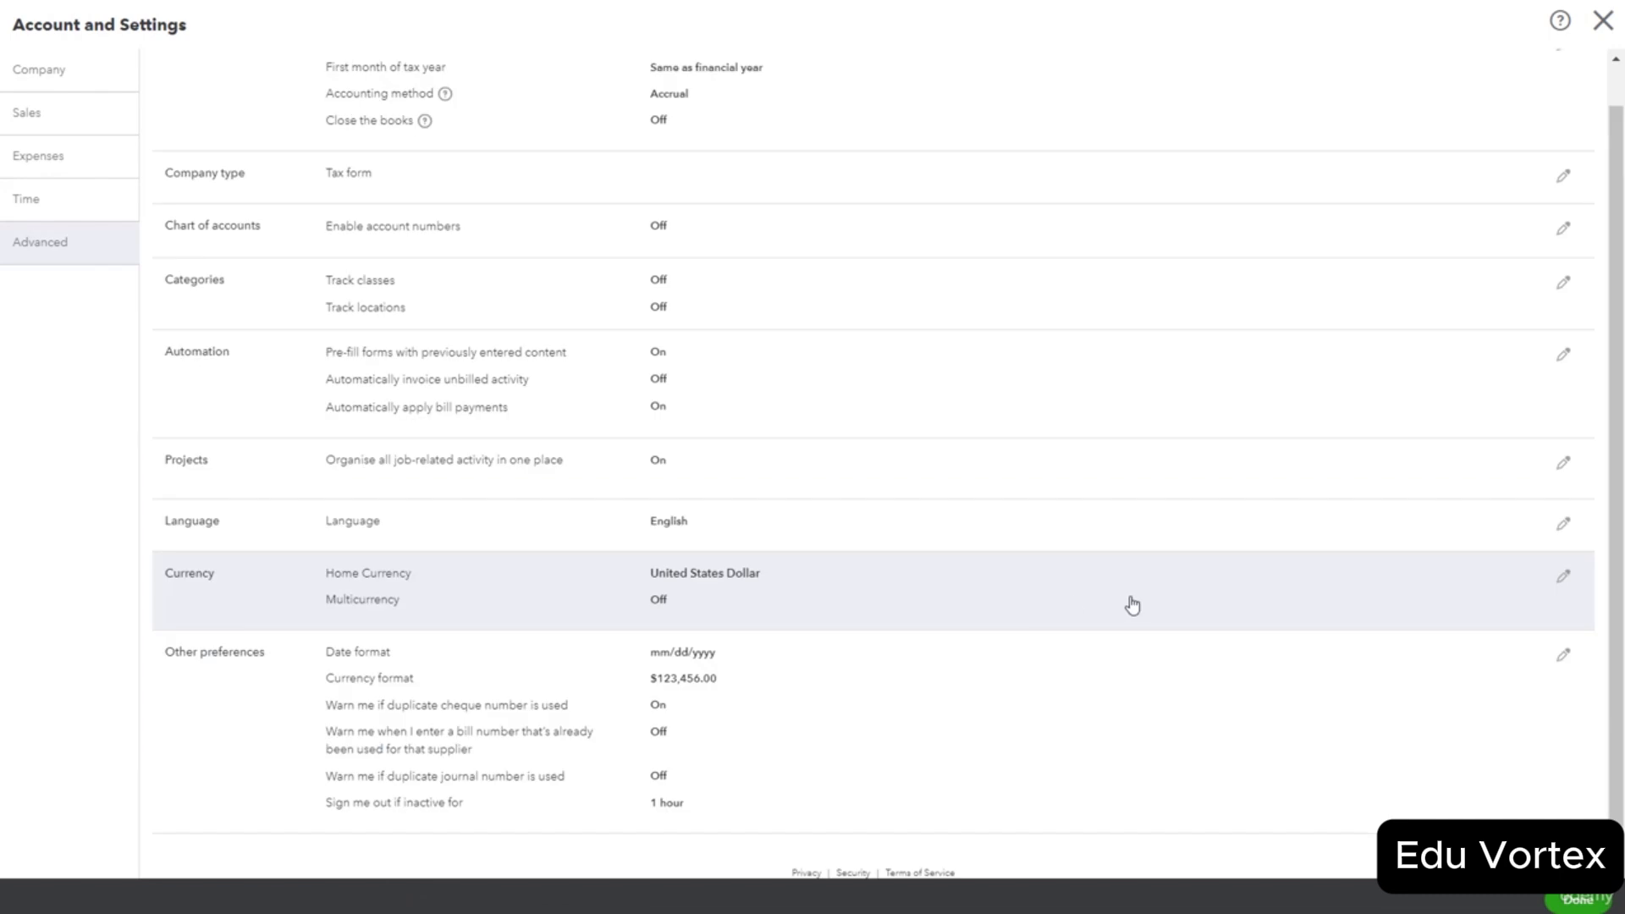
{"action": "left_click", "coordinate": [1575, 899]}
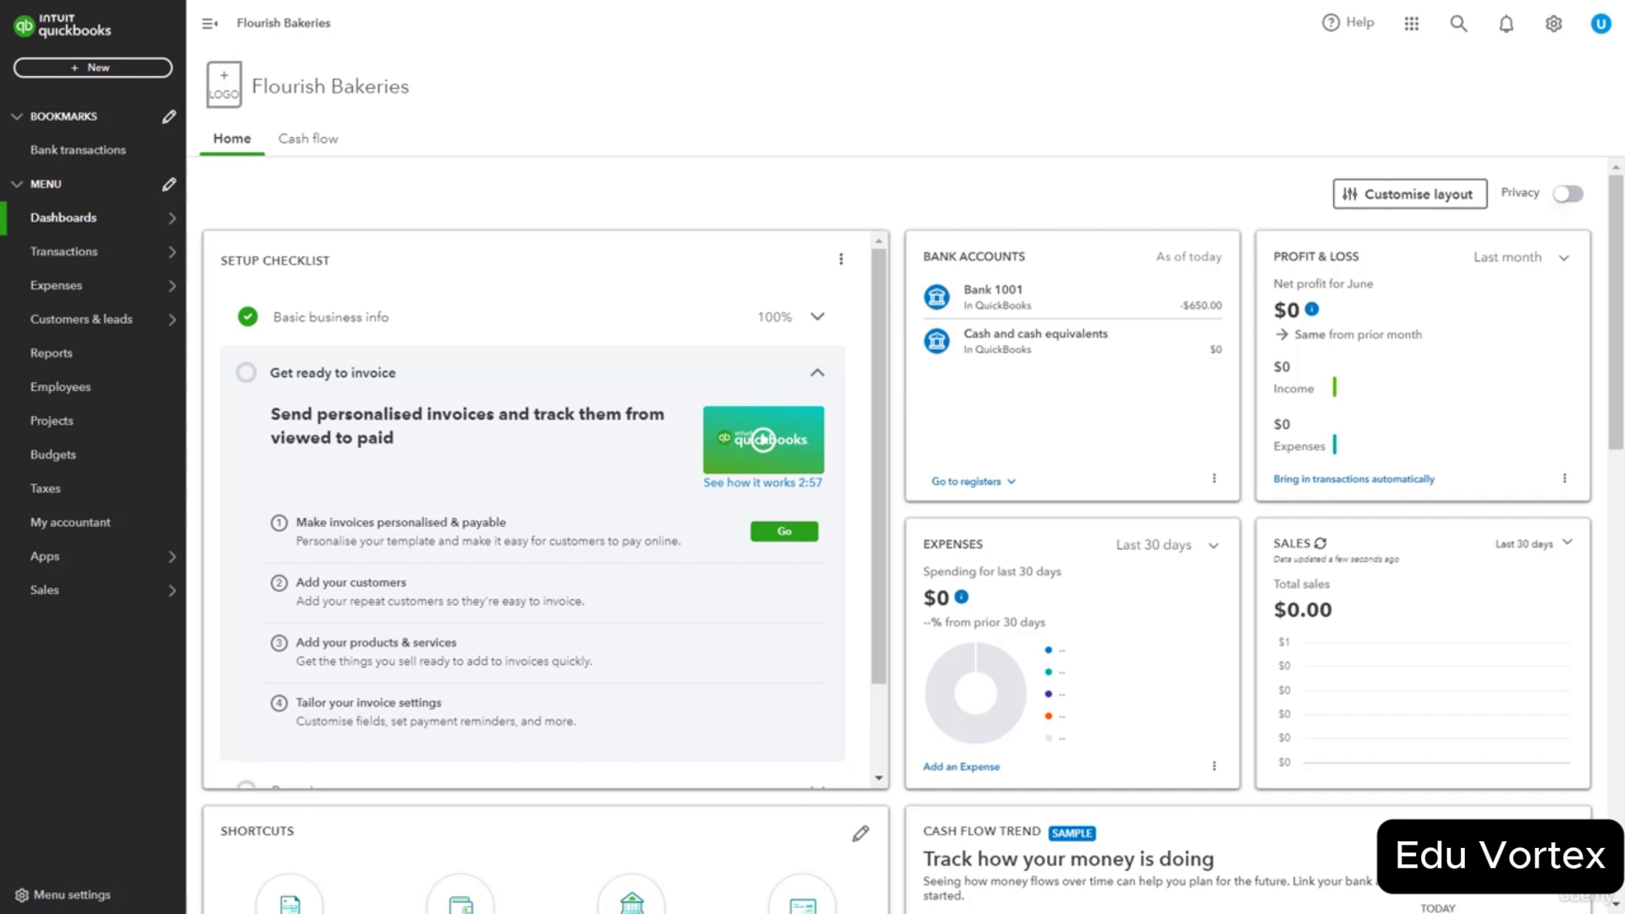
Open the Chart of accounts and start a new account.
{"action": "left_click", "coordinate": [248, 353]}
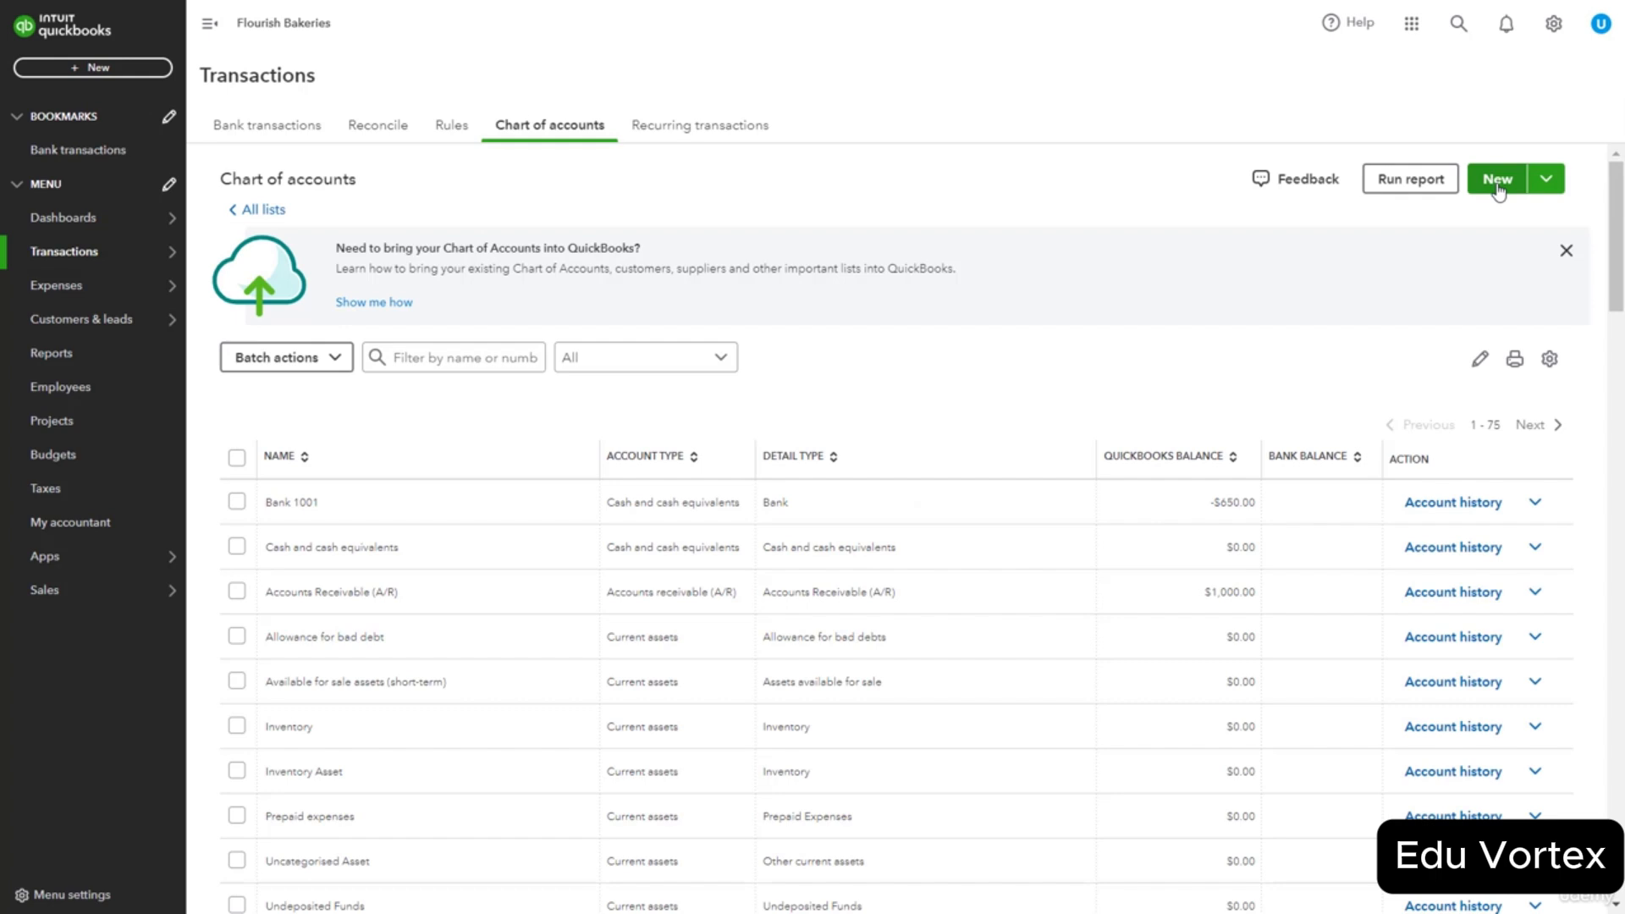
{"action": "left_click", "coordinate": [1497, 185]}
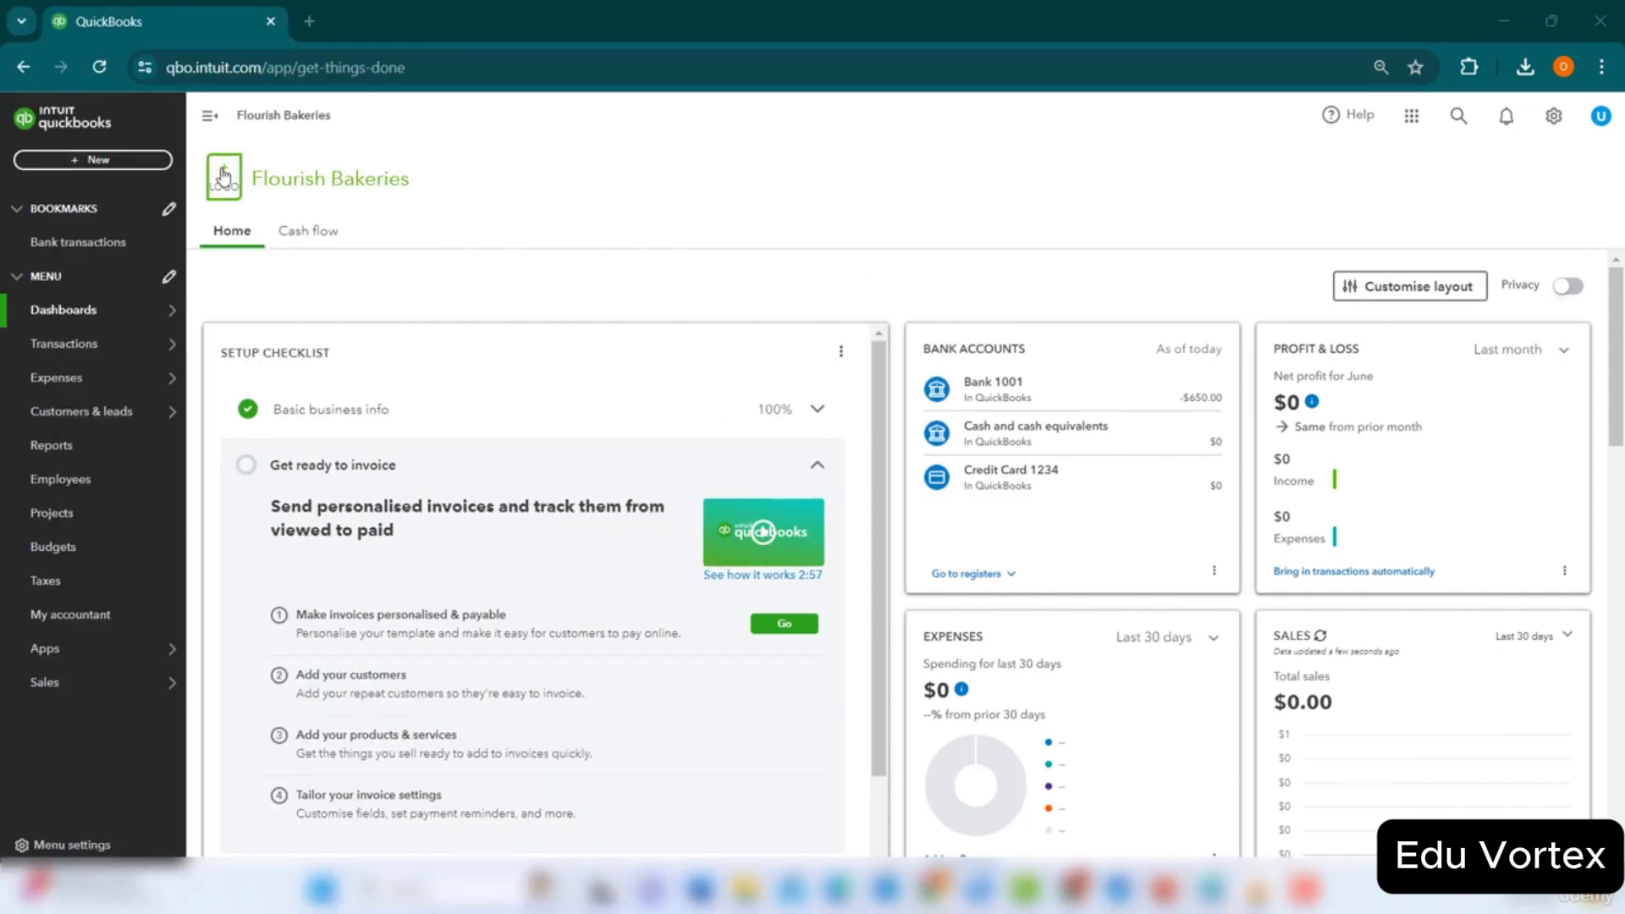
Start a new invoice and enter 'Mr Yoo' as its new customer.
{"action": "left_click", "coordinate": [138, 162]}
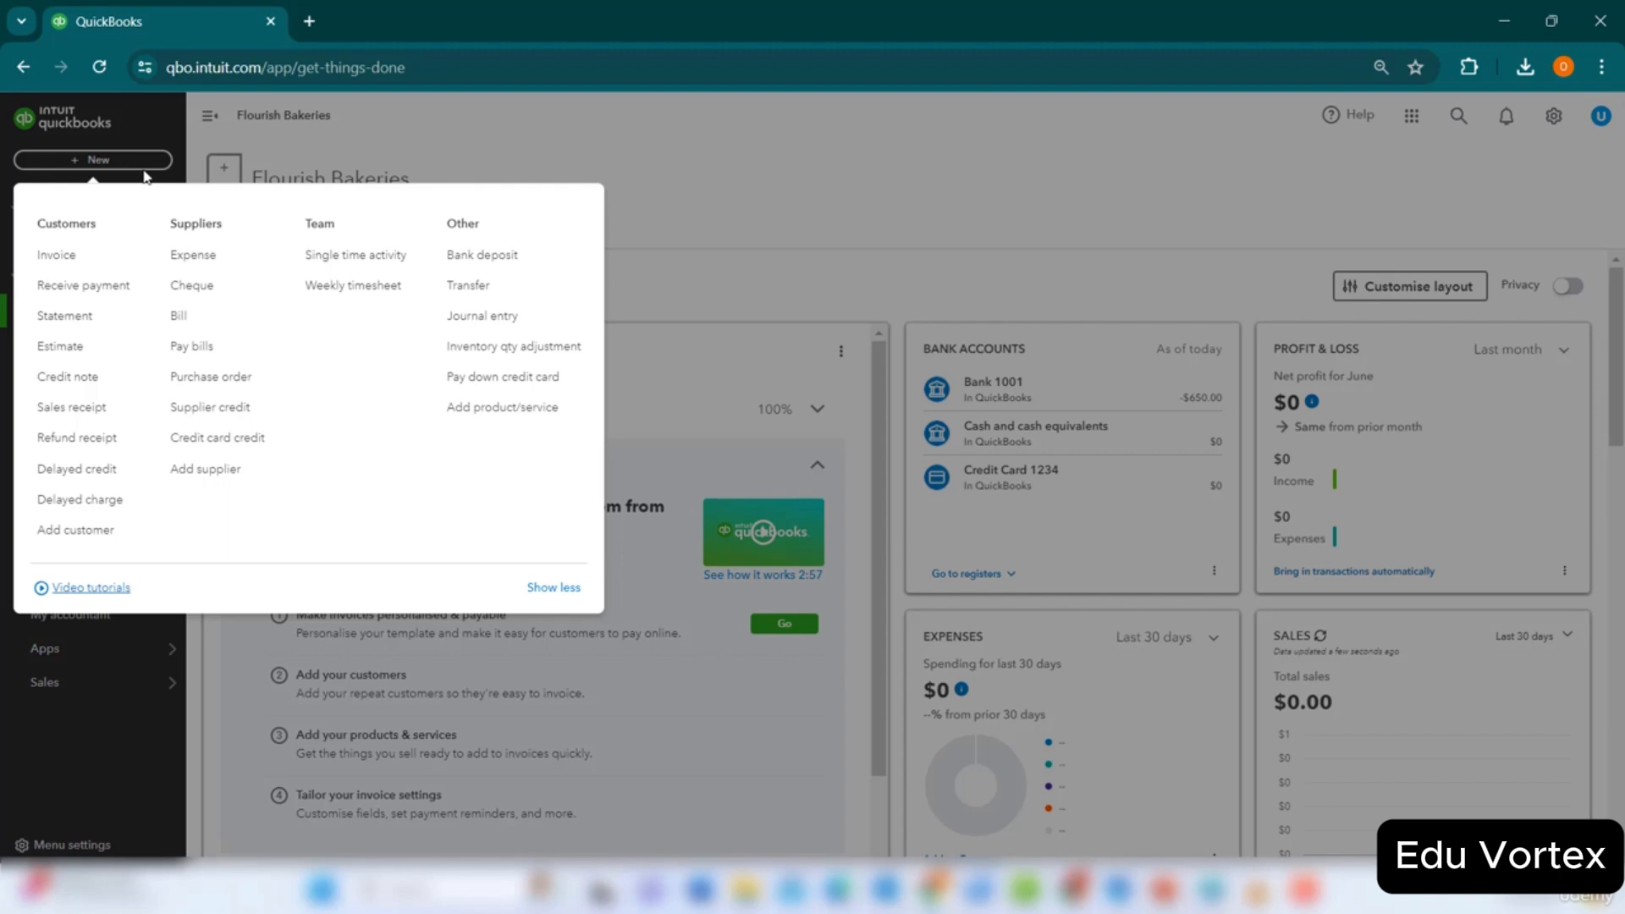
{"action": "left_click", "coordinate": [89, 266]}
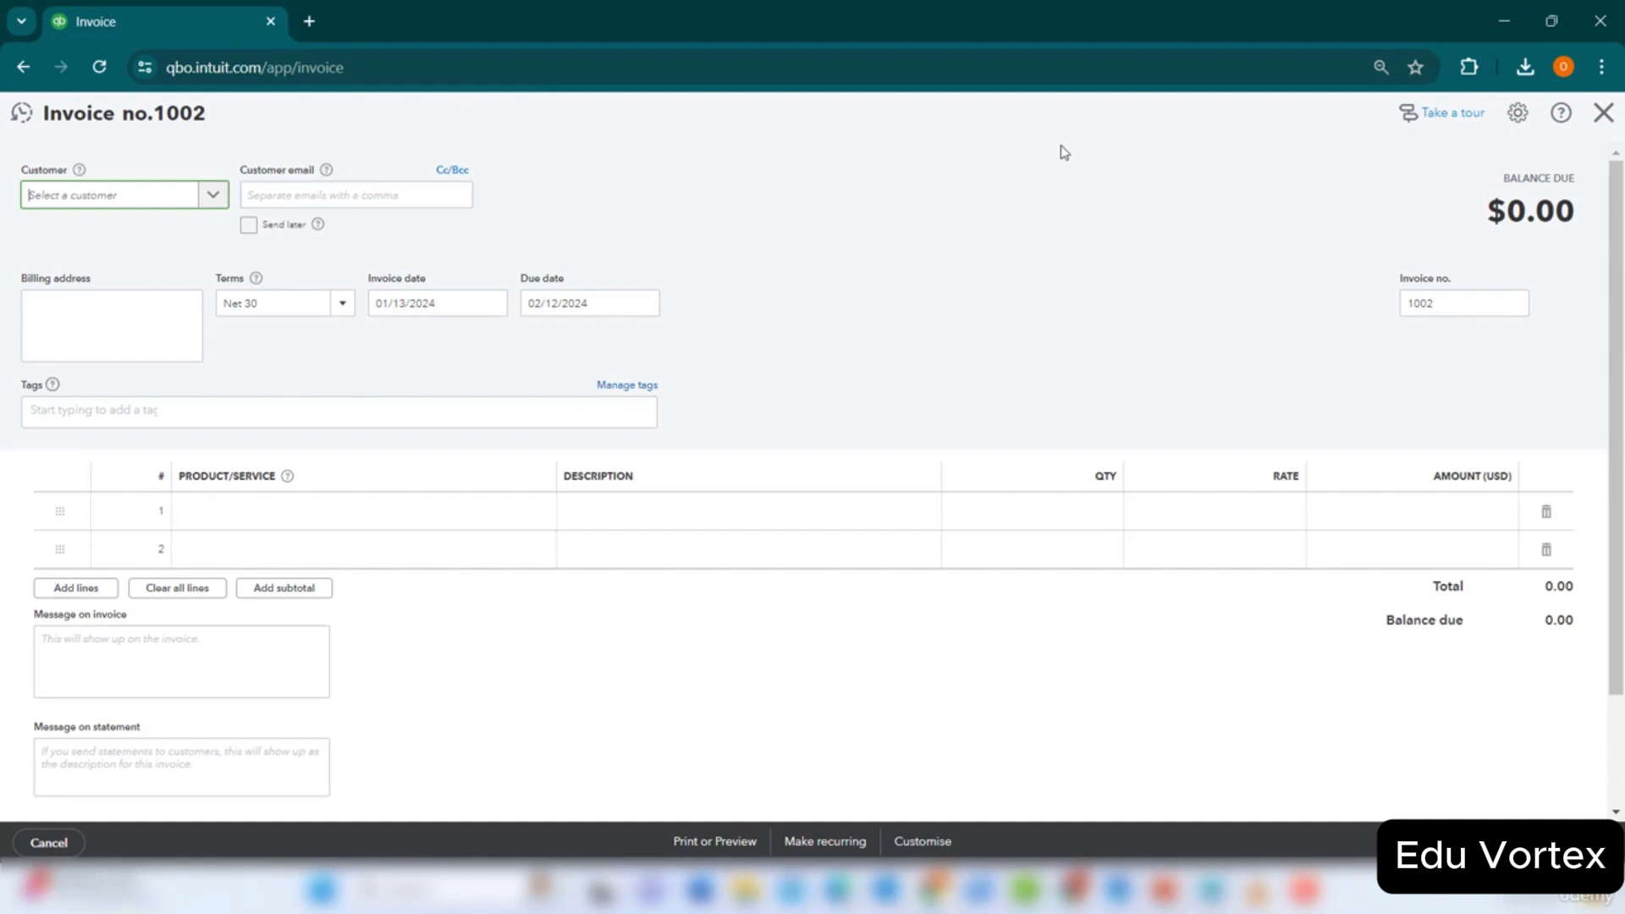
{"action": "left_click", "coordinate": [137, 203]}
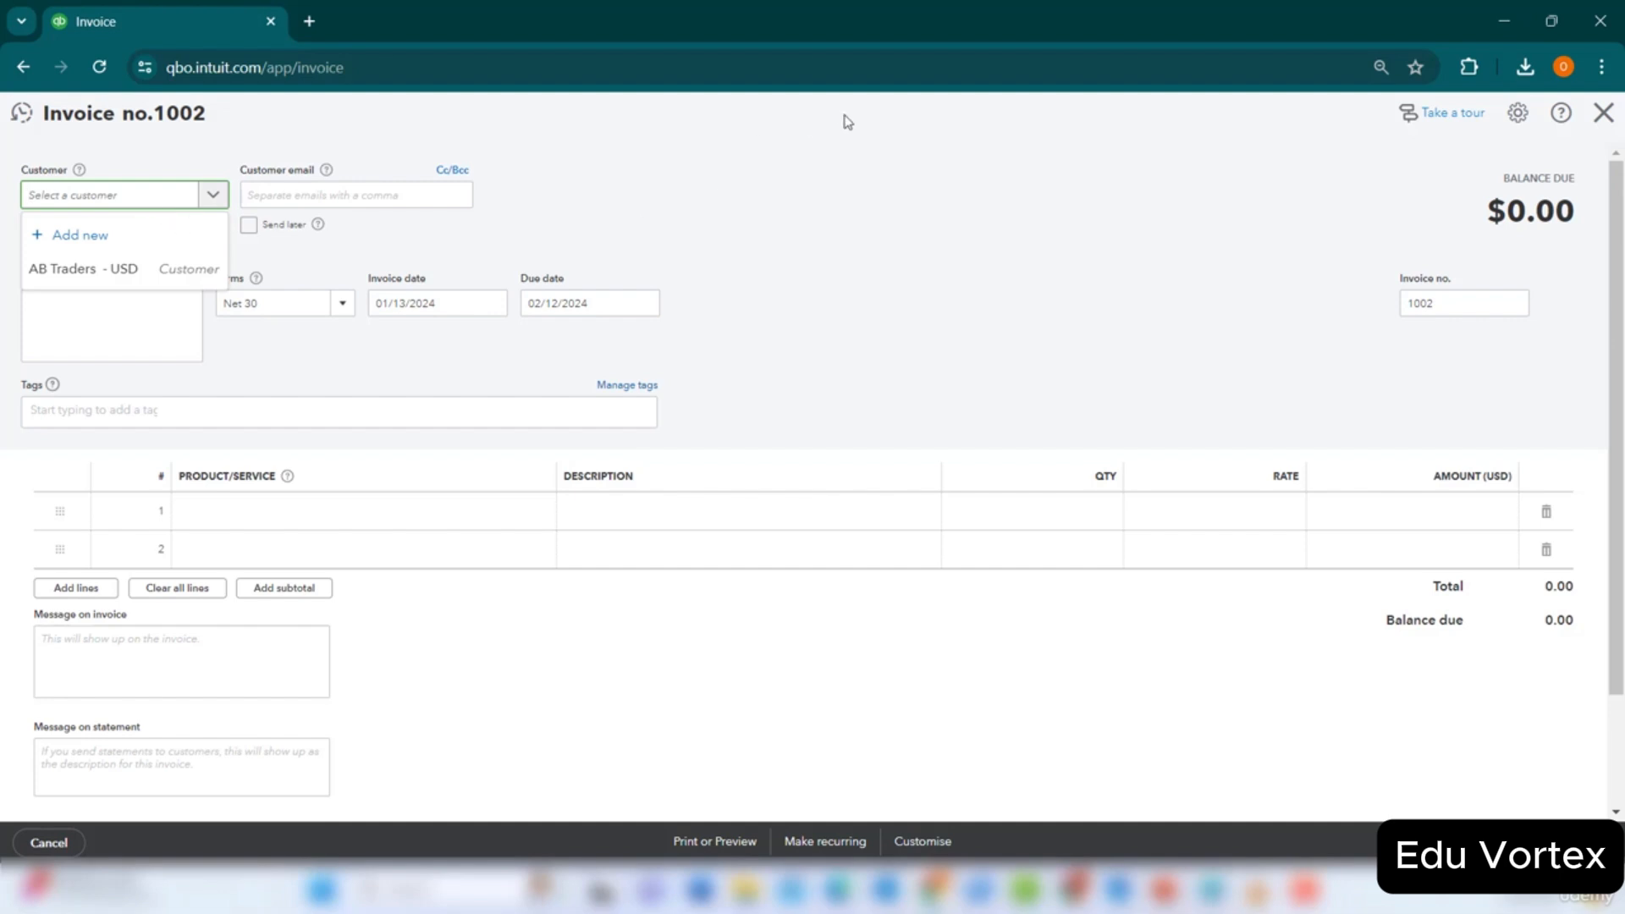
{"action": "type", "text": "Mr Yoo"}
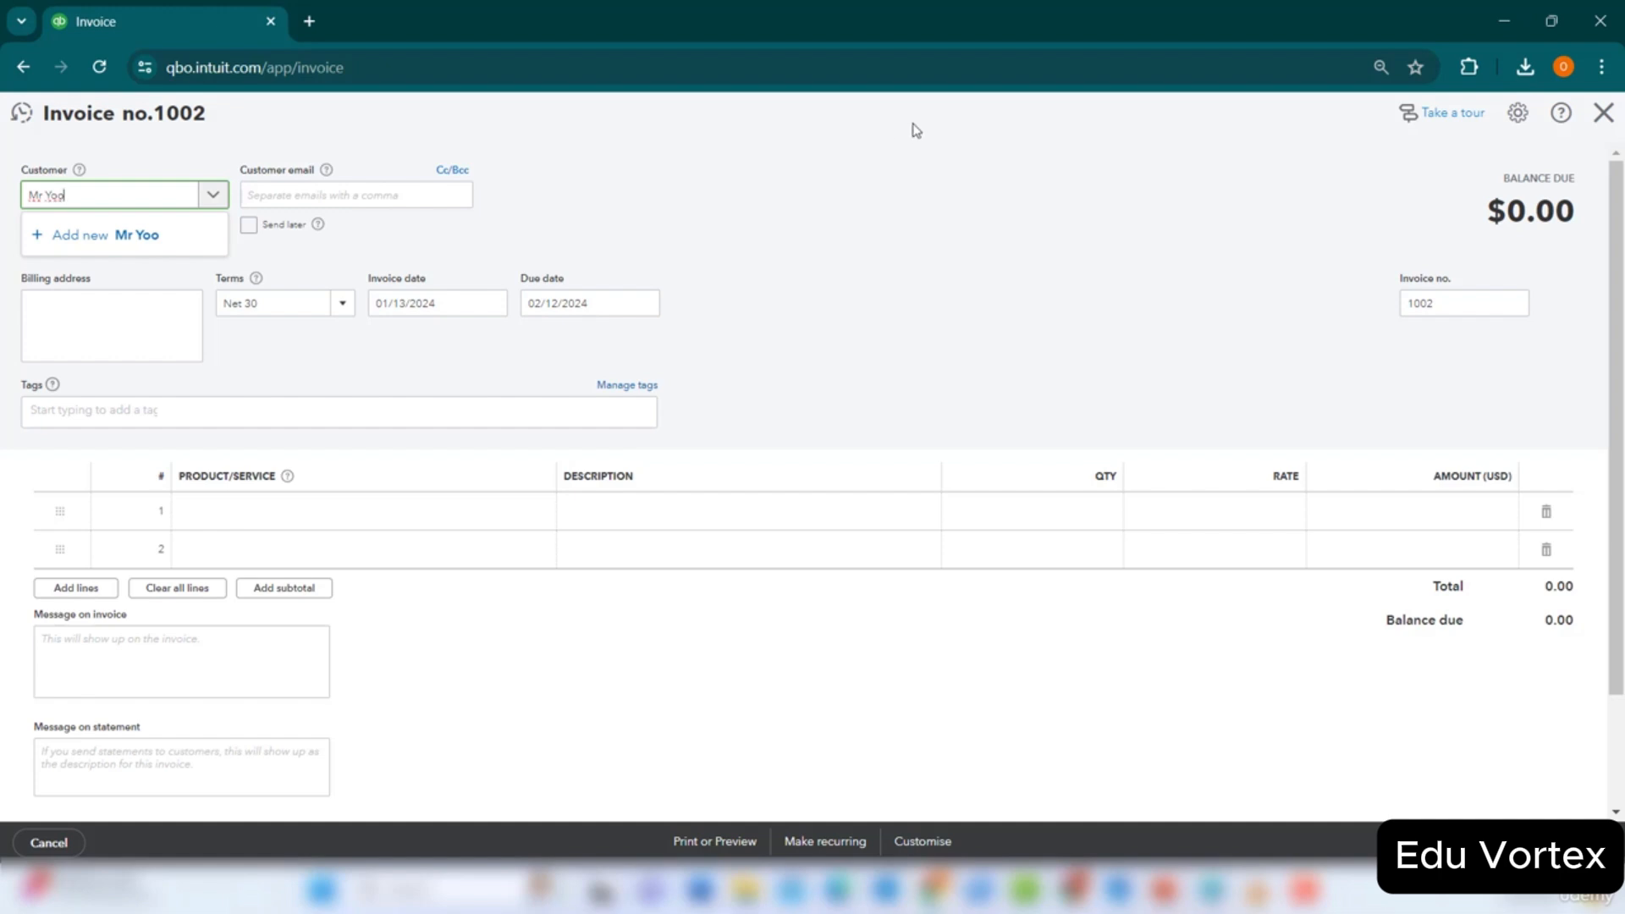
{"action": "key", "text": "BackSpace"}
{"action": "key", "text": "BackSpace"}
{"action": "key", "text": "BackSpace"}
{"action": "key", "text": "BackSpace"}
{"action": "key", "text": "BackSpace"}
{"action": "key", "text": "BackSpace"}
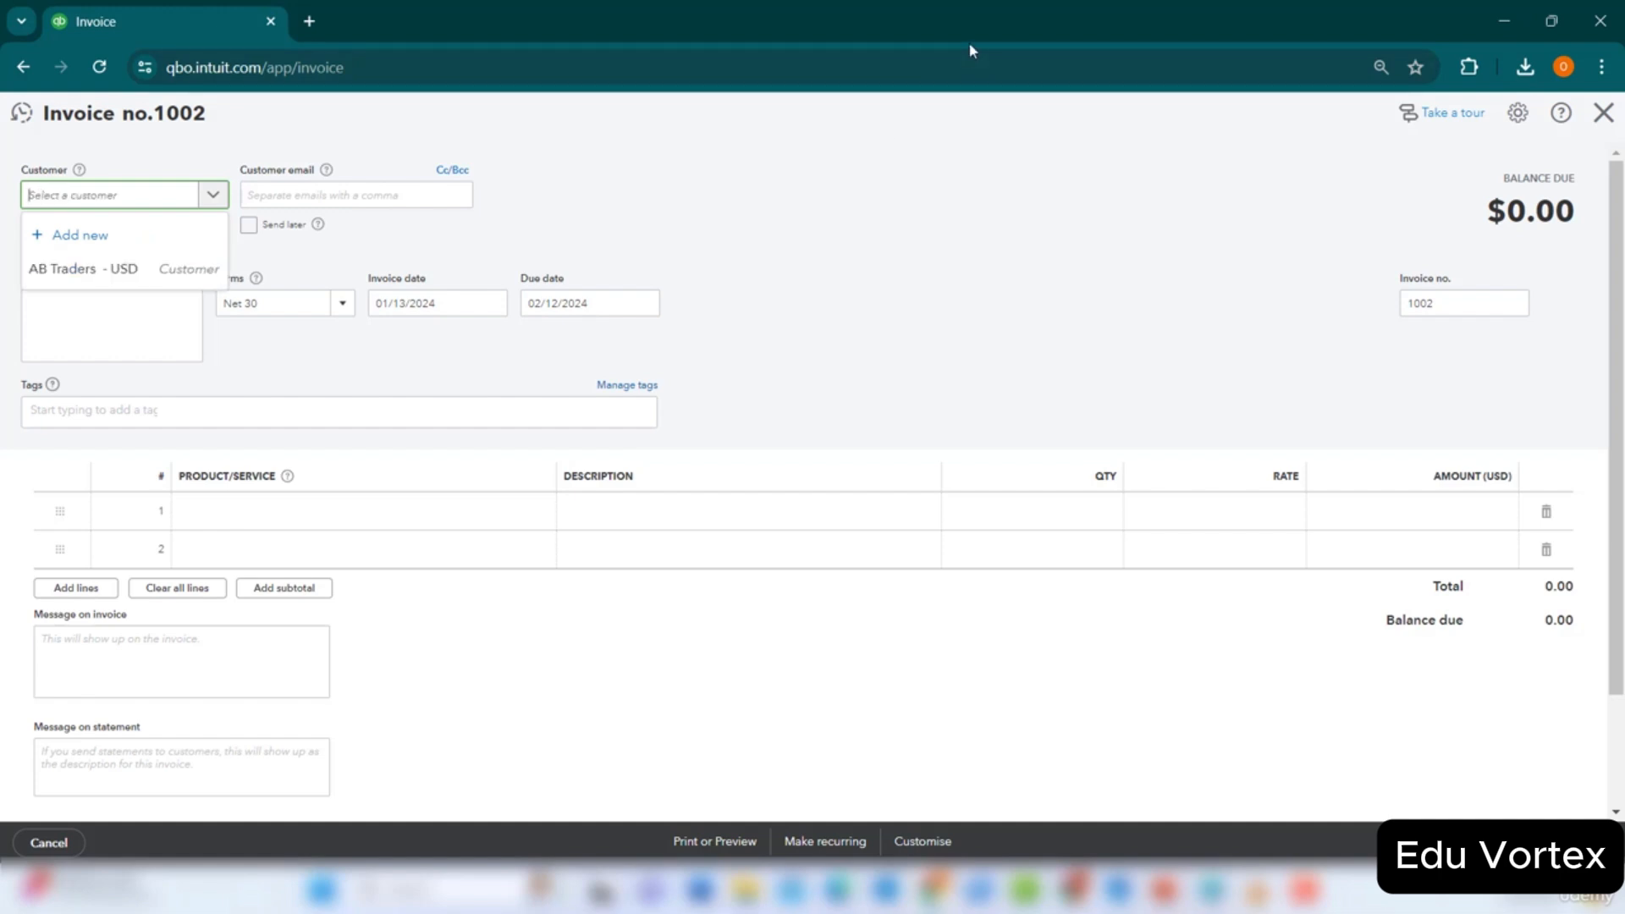
{"action": "left_click", "coordinate": [914, 245]}
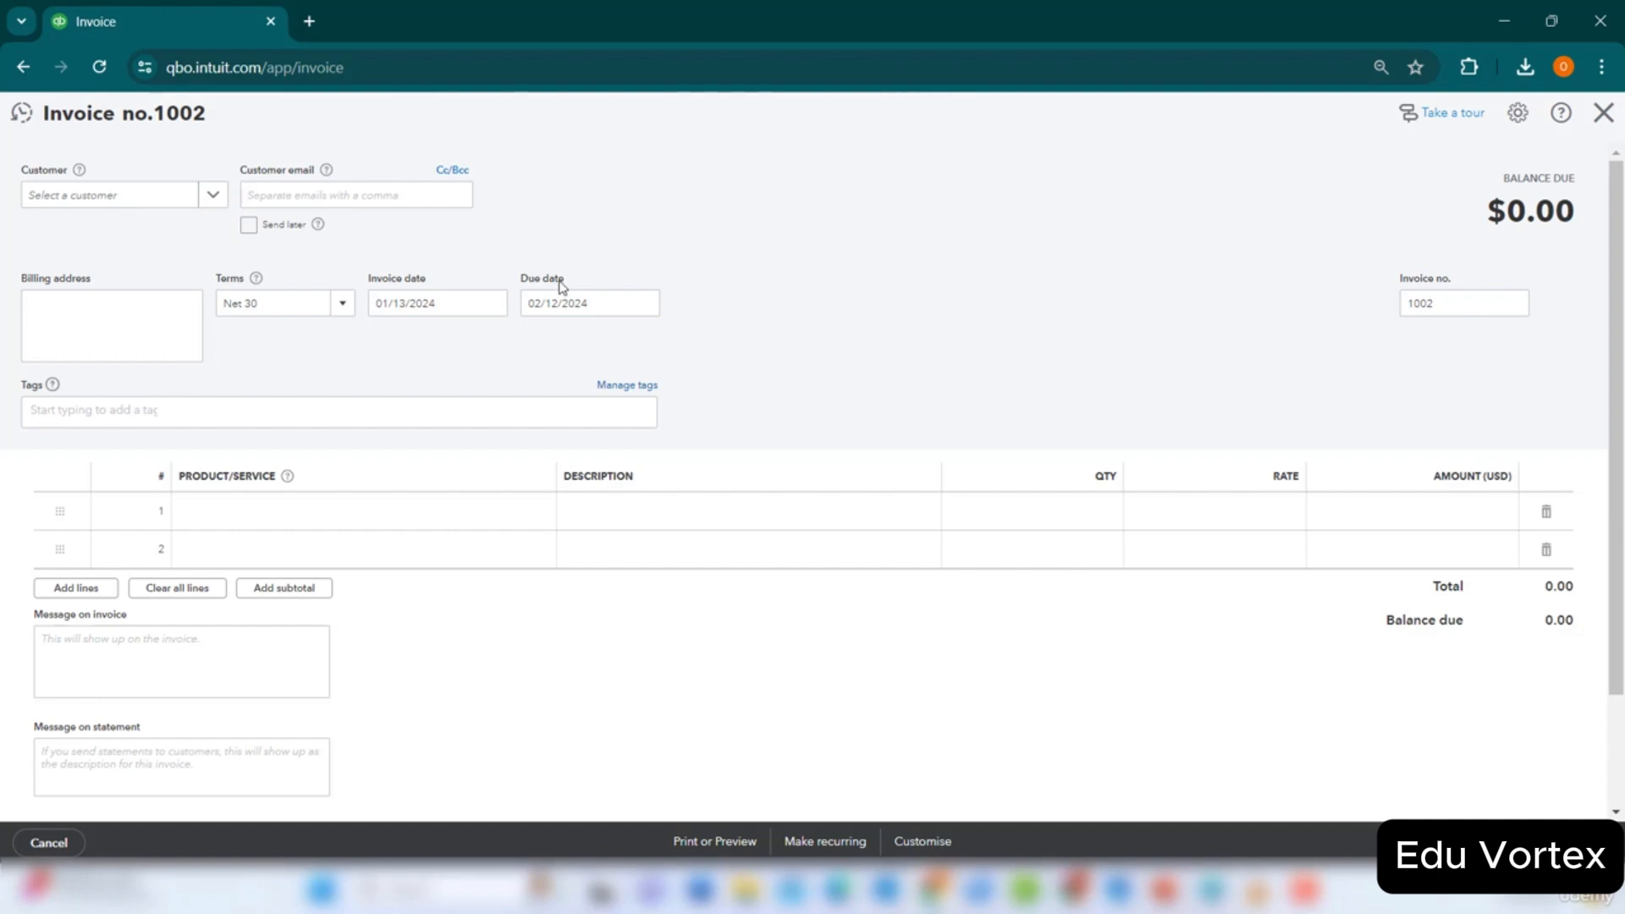
{"action": "left_click", "coordinate": [101, 197]}
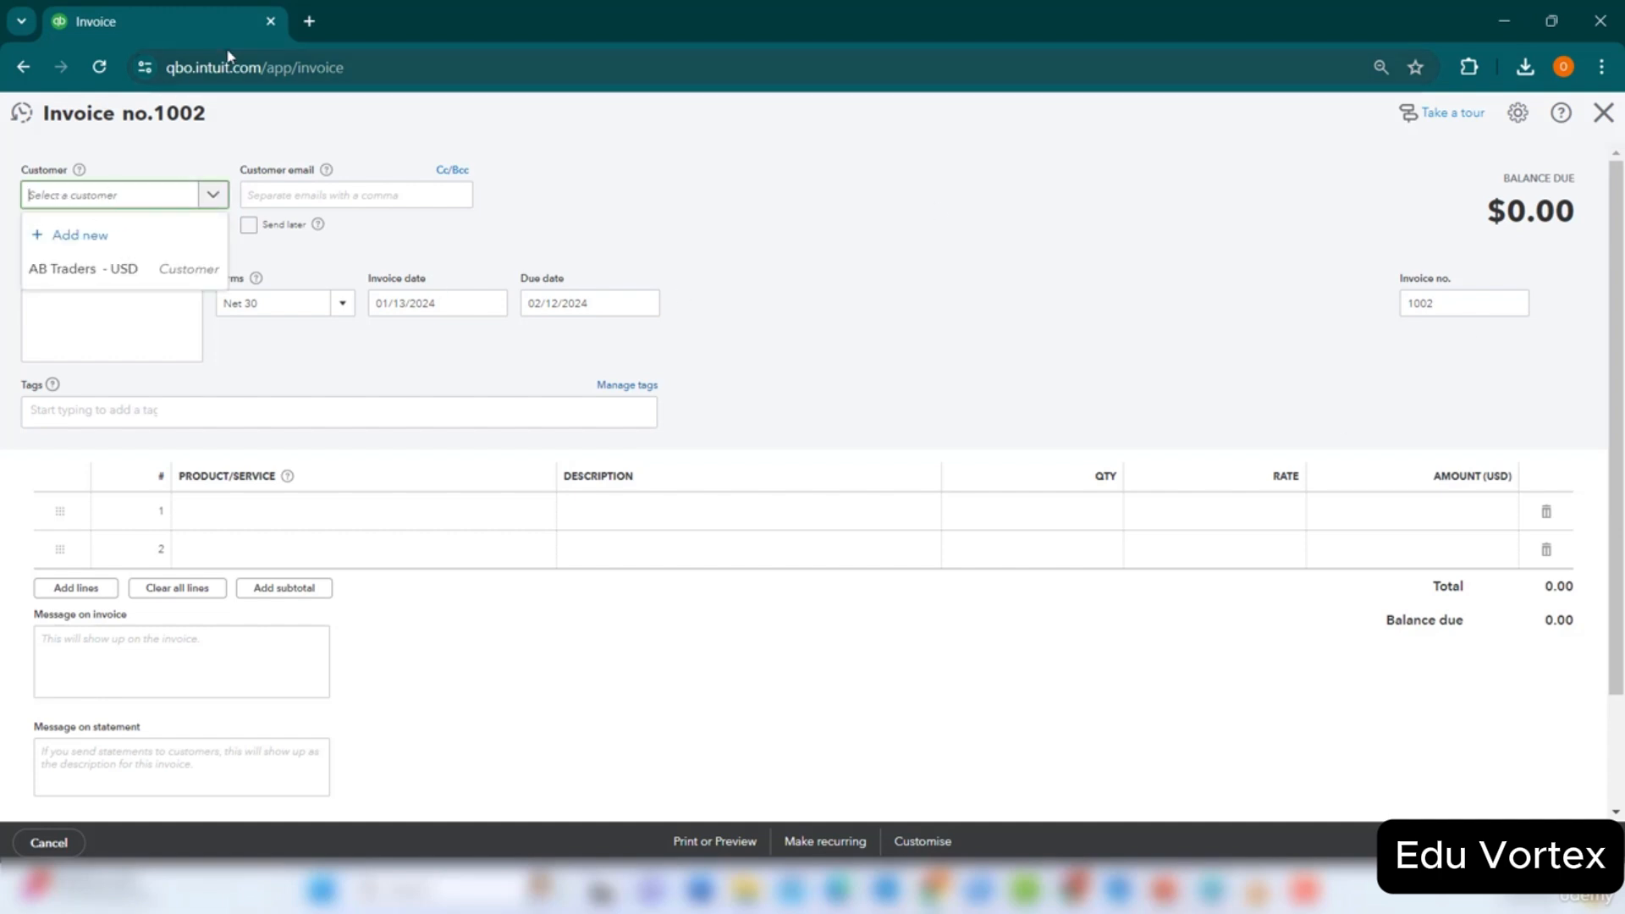
{"action": "type", "text": "Mr Yoo"}
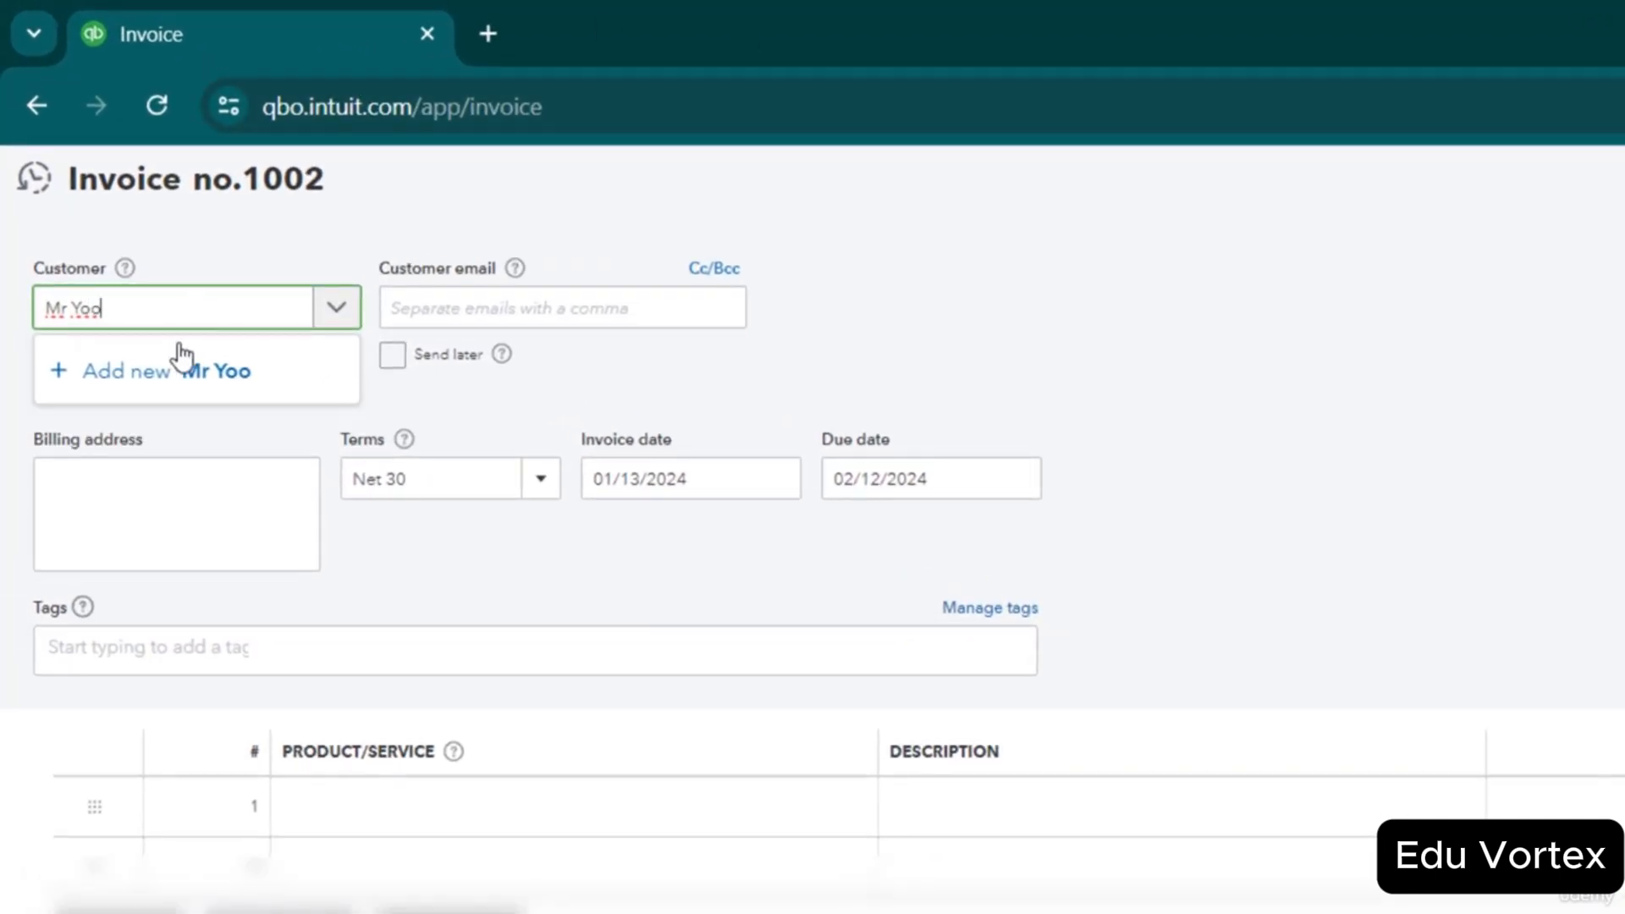
Add the invoice's new customer with Chinese Yuan (CNY) as the currency, billing invoice 1002 in CNY.
{"action": "left_click", "coordinate": [217, 376]}
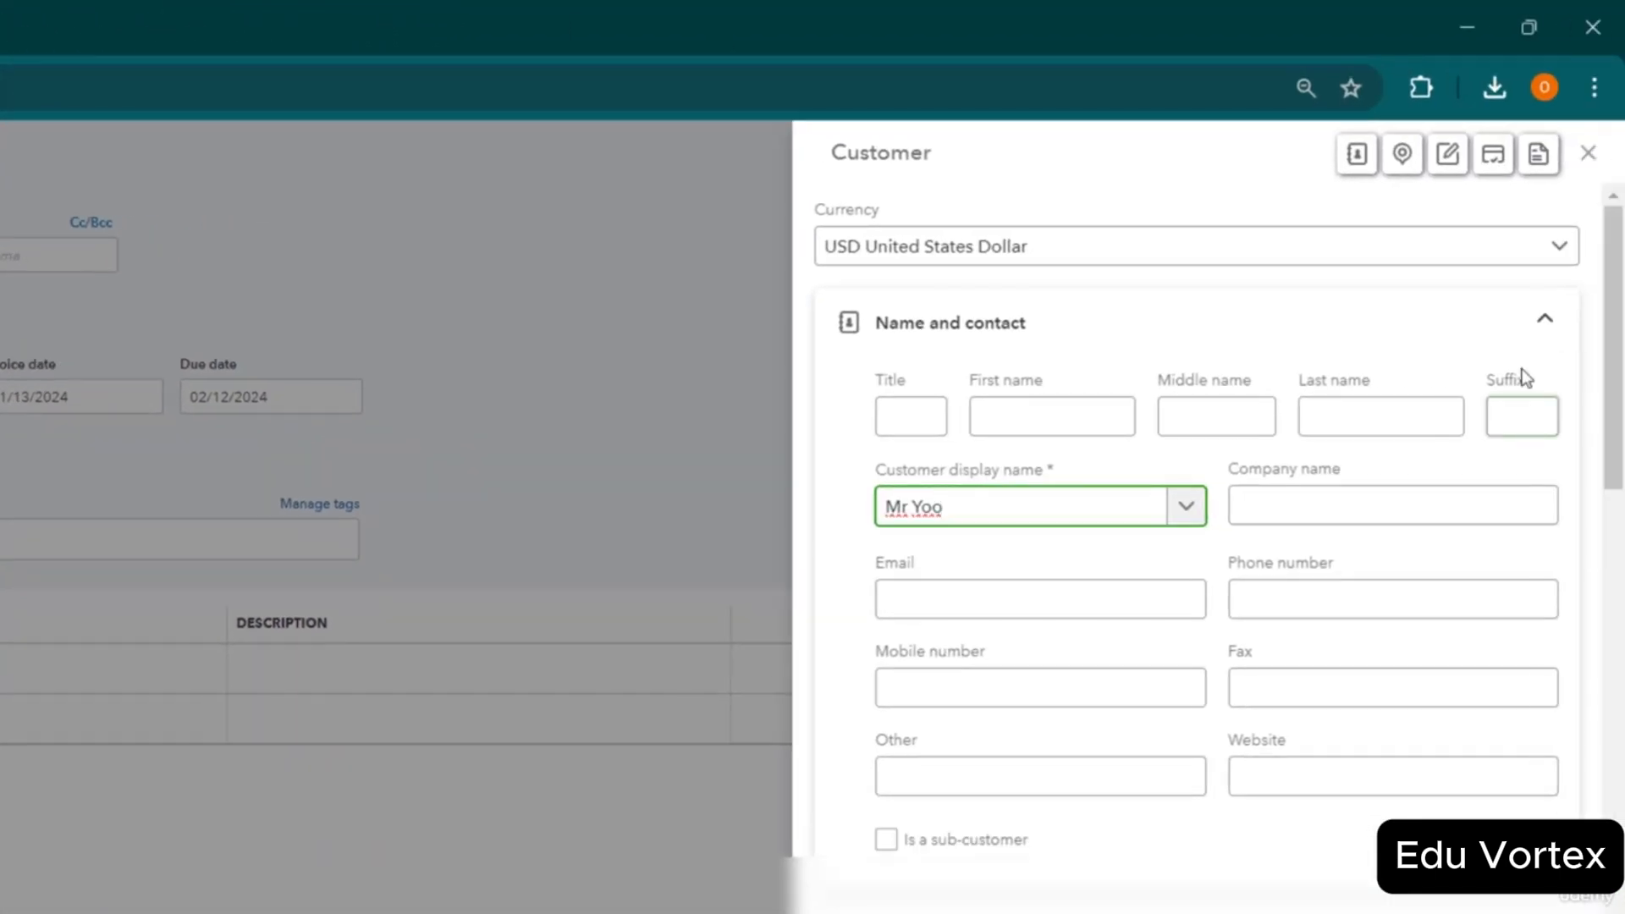
{"action": "left_click", "coordinate": [1558, 251]}
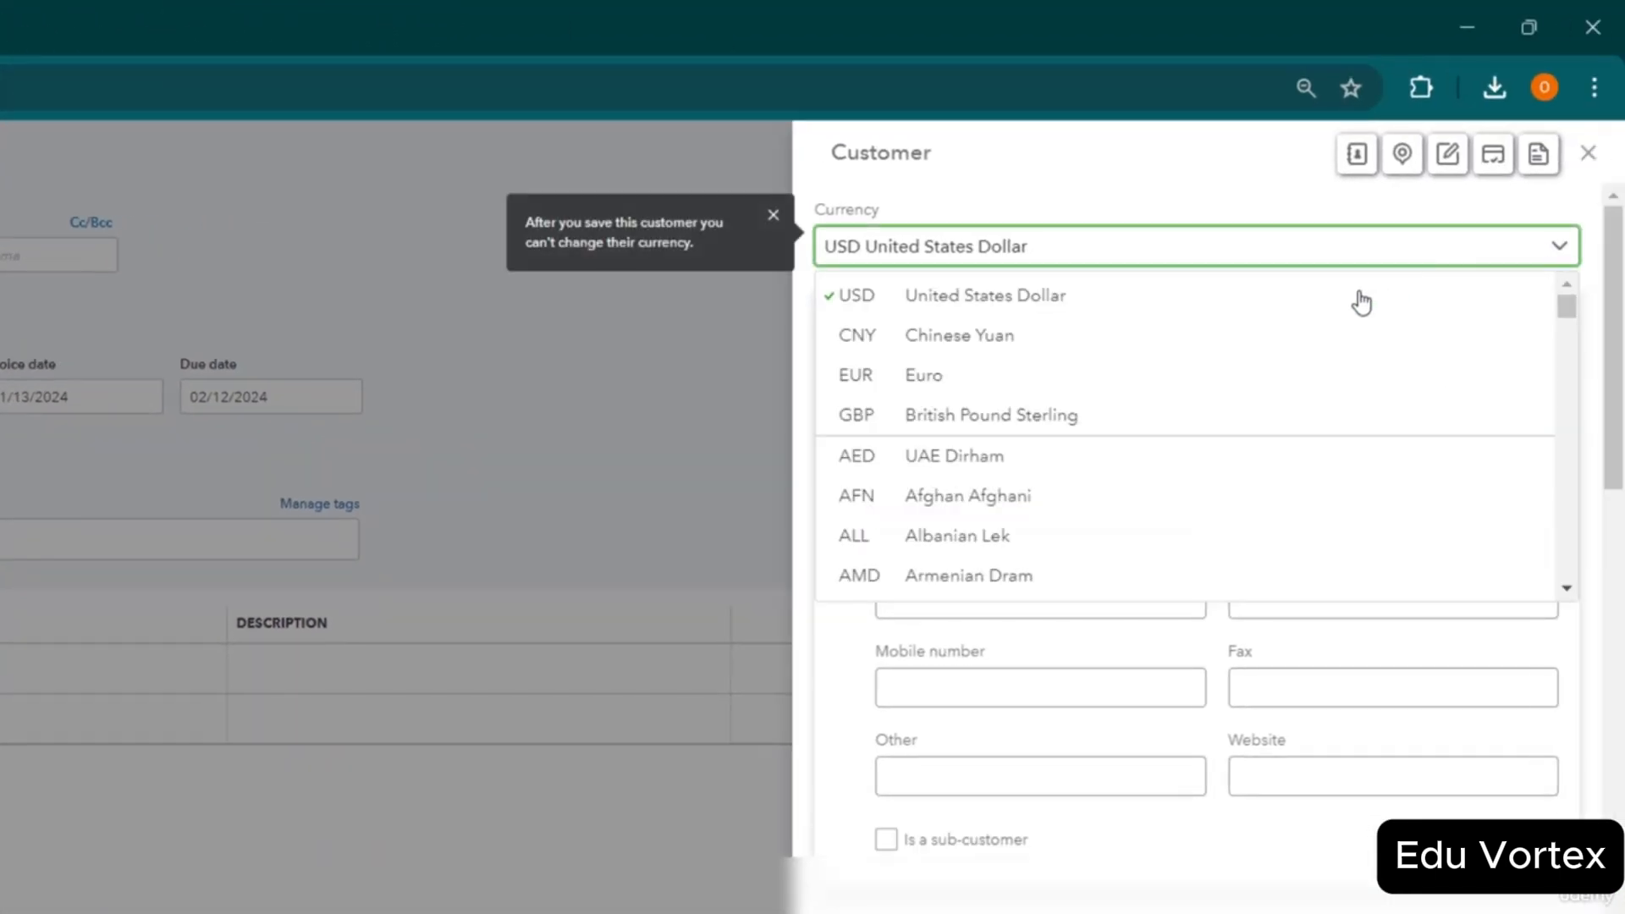
{"action": "left_click", "coordinate": [1289, 344]}
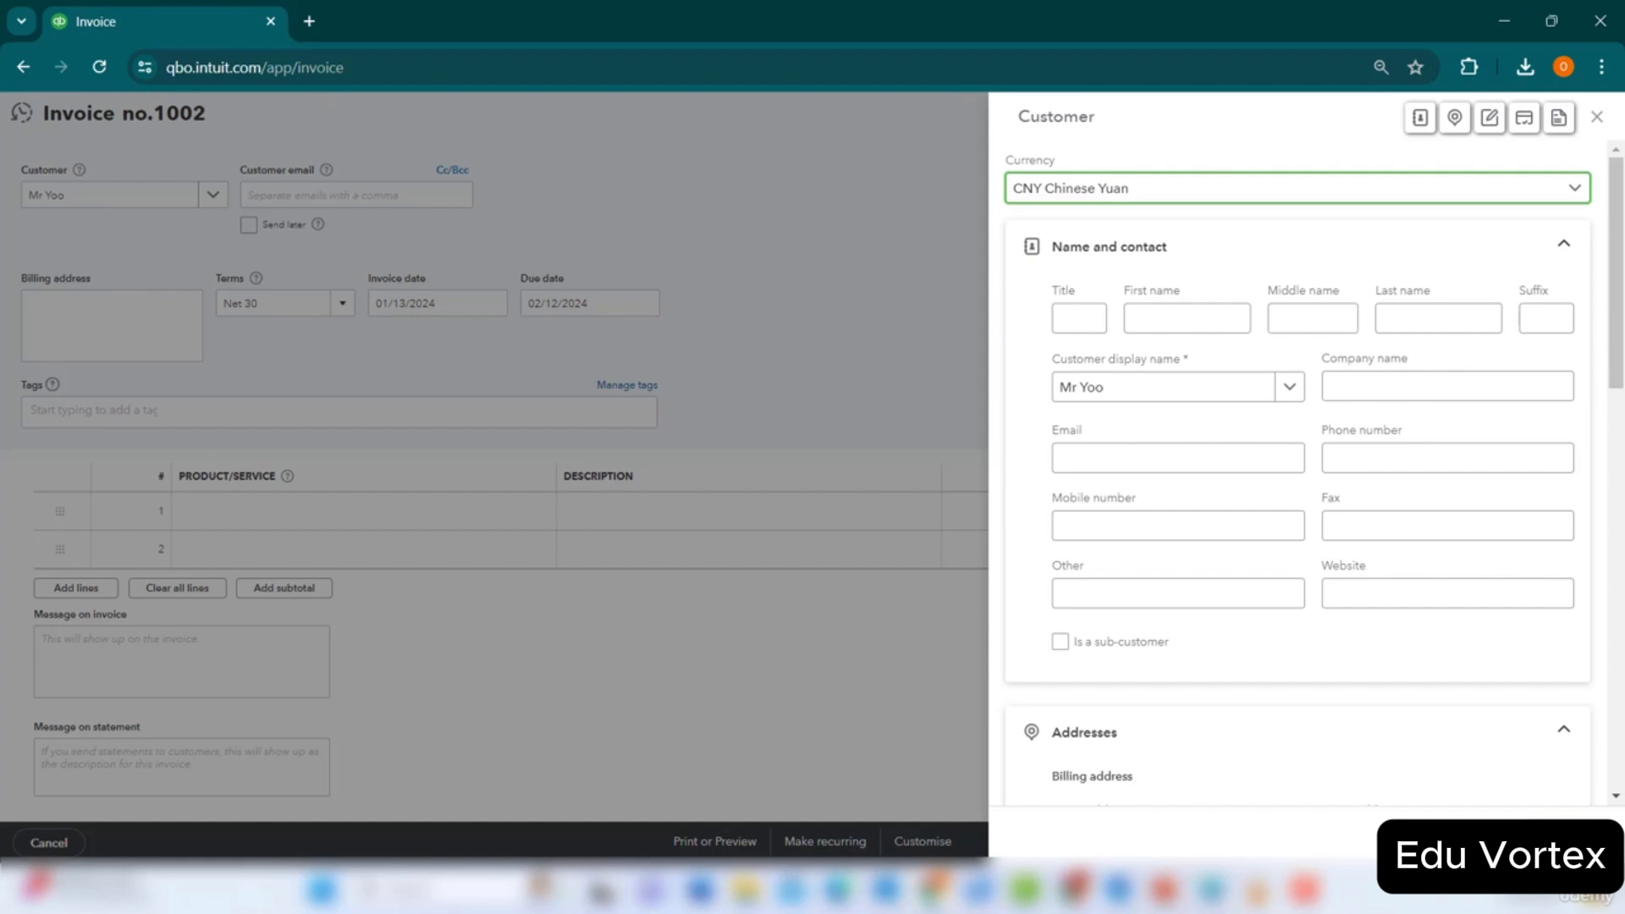
{"action": "left_click", "coordinate": [1555, 839]}
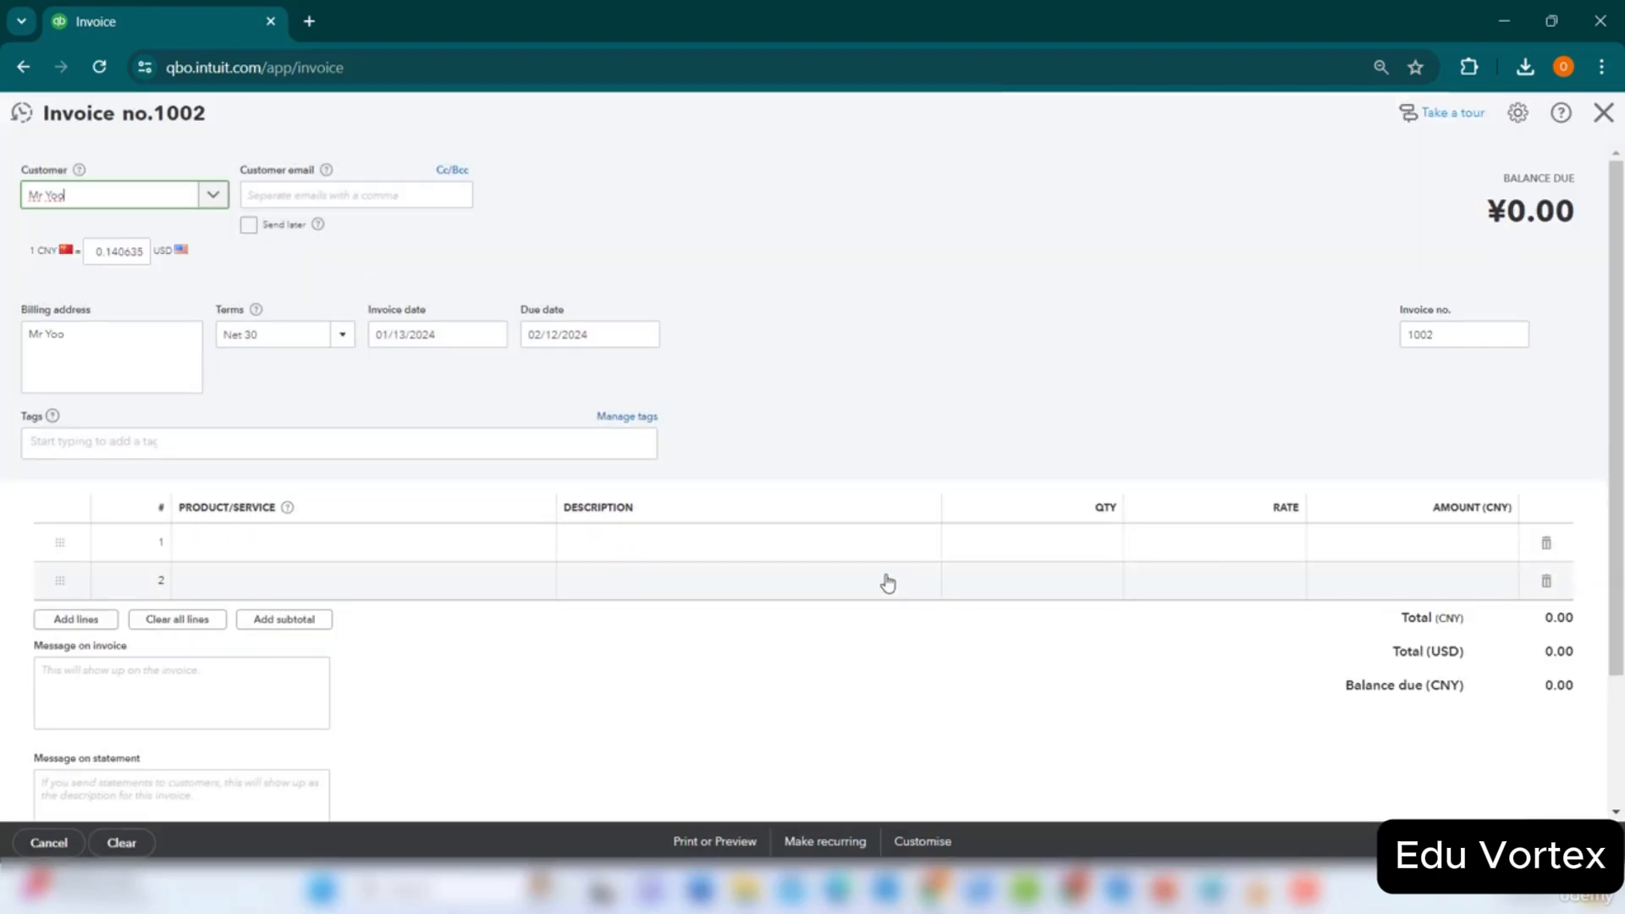
Put Consultancy Income:Consulting Services on invoice line 1 with quantity 2.
{"action": "left_click", "coordinate": [409, 542]}
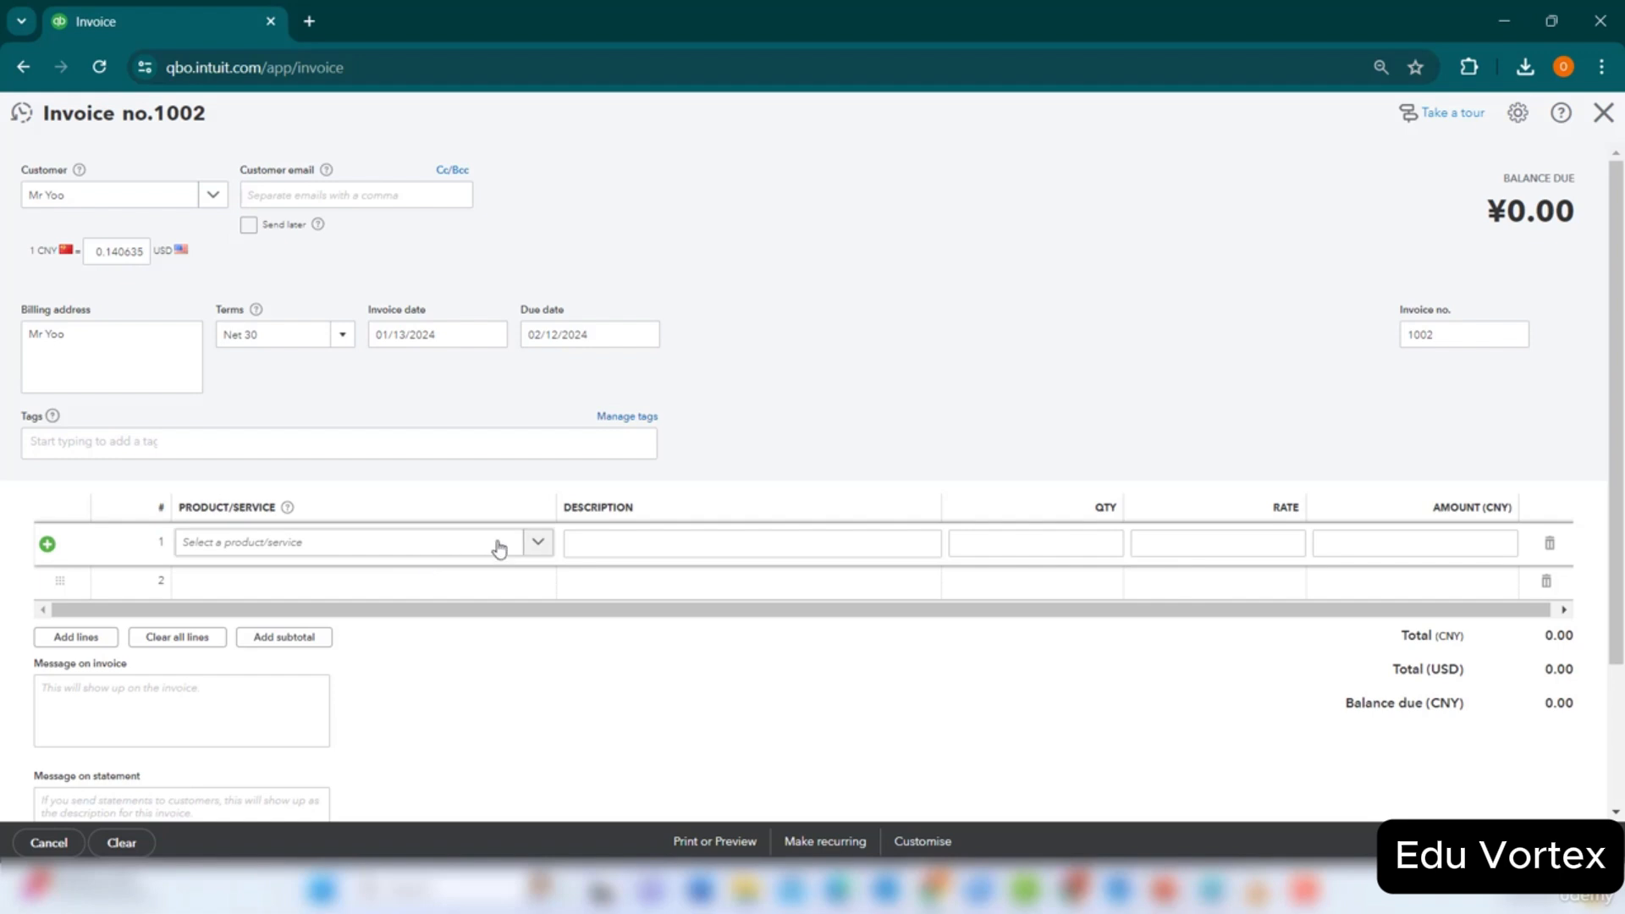
{"action": "left_click", "coordinate": [540, 544]}
{"action": "left_click", "coordinate": [491, 622]}
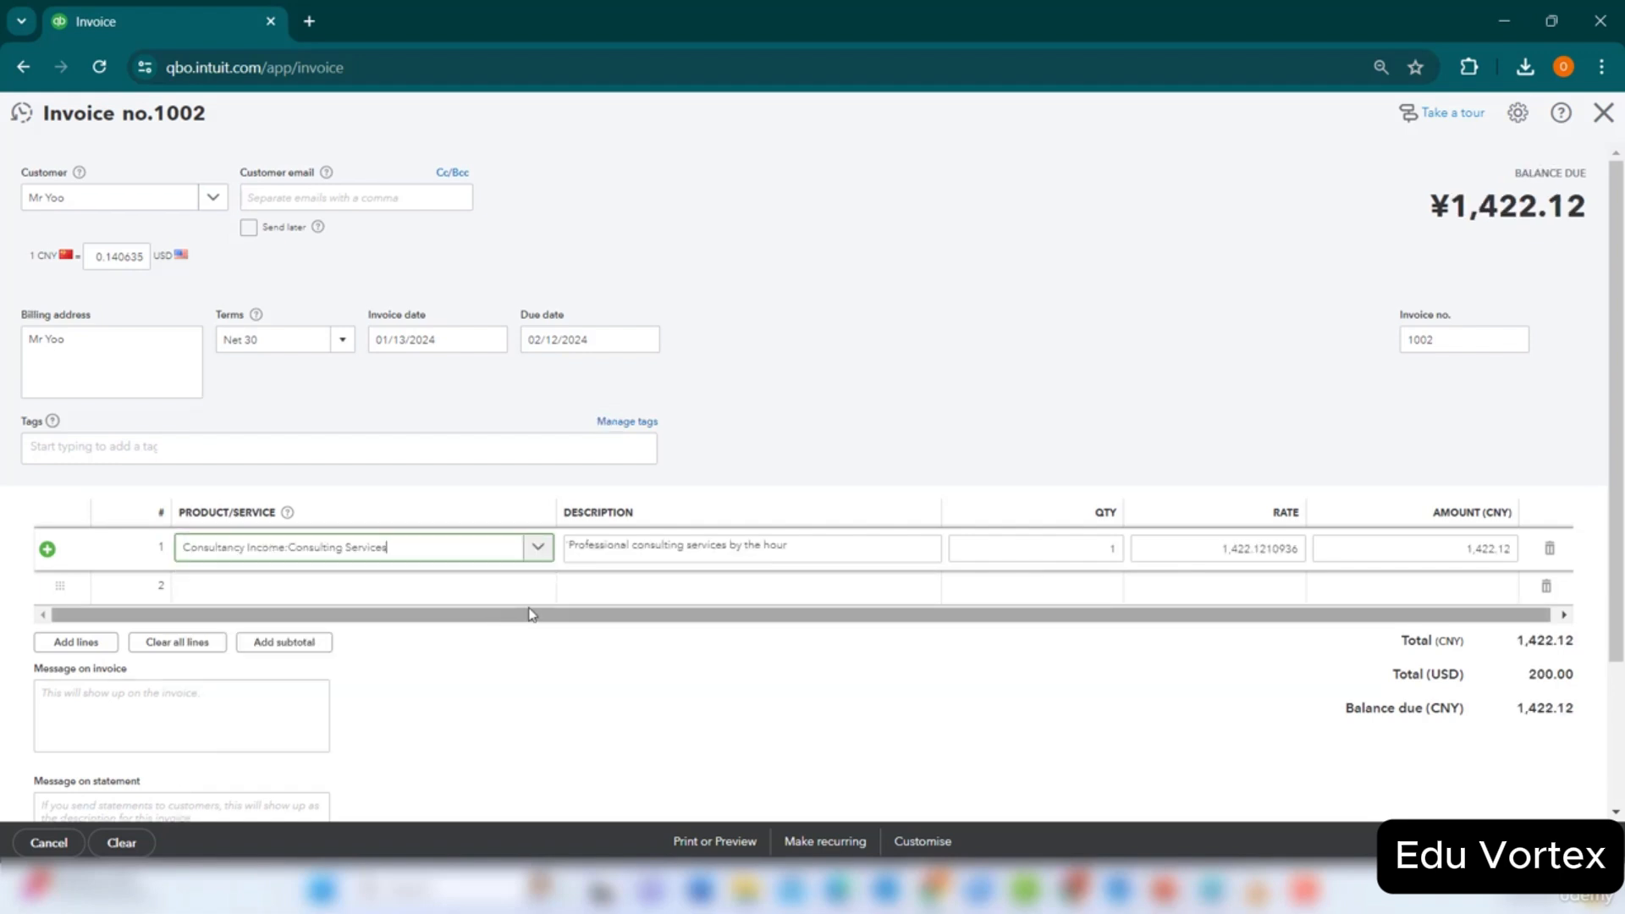
{"action": "left_click", "coordinate": [1064, 550]}
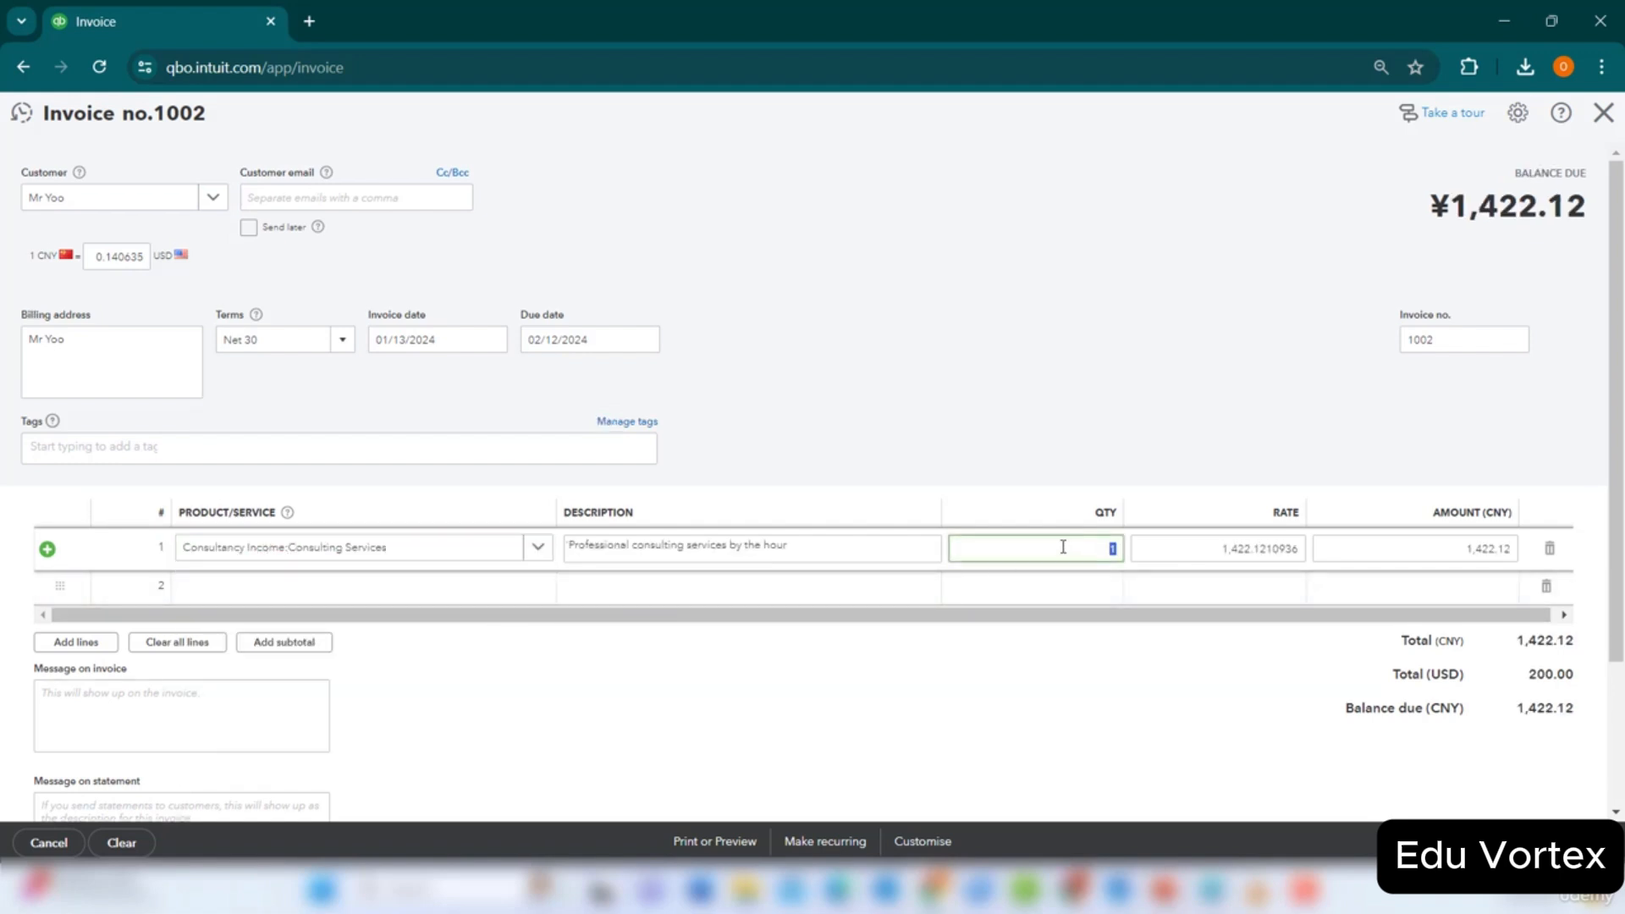
{"action": "type", "text": "2"}
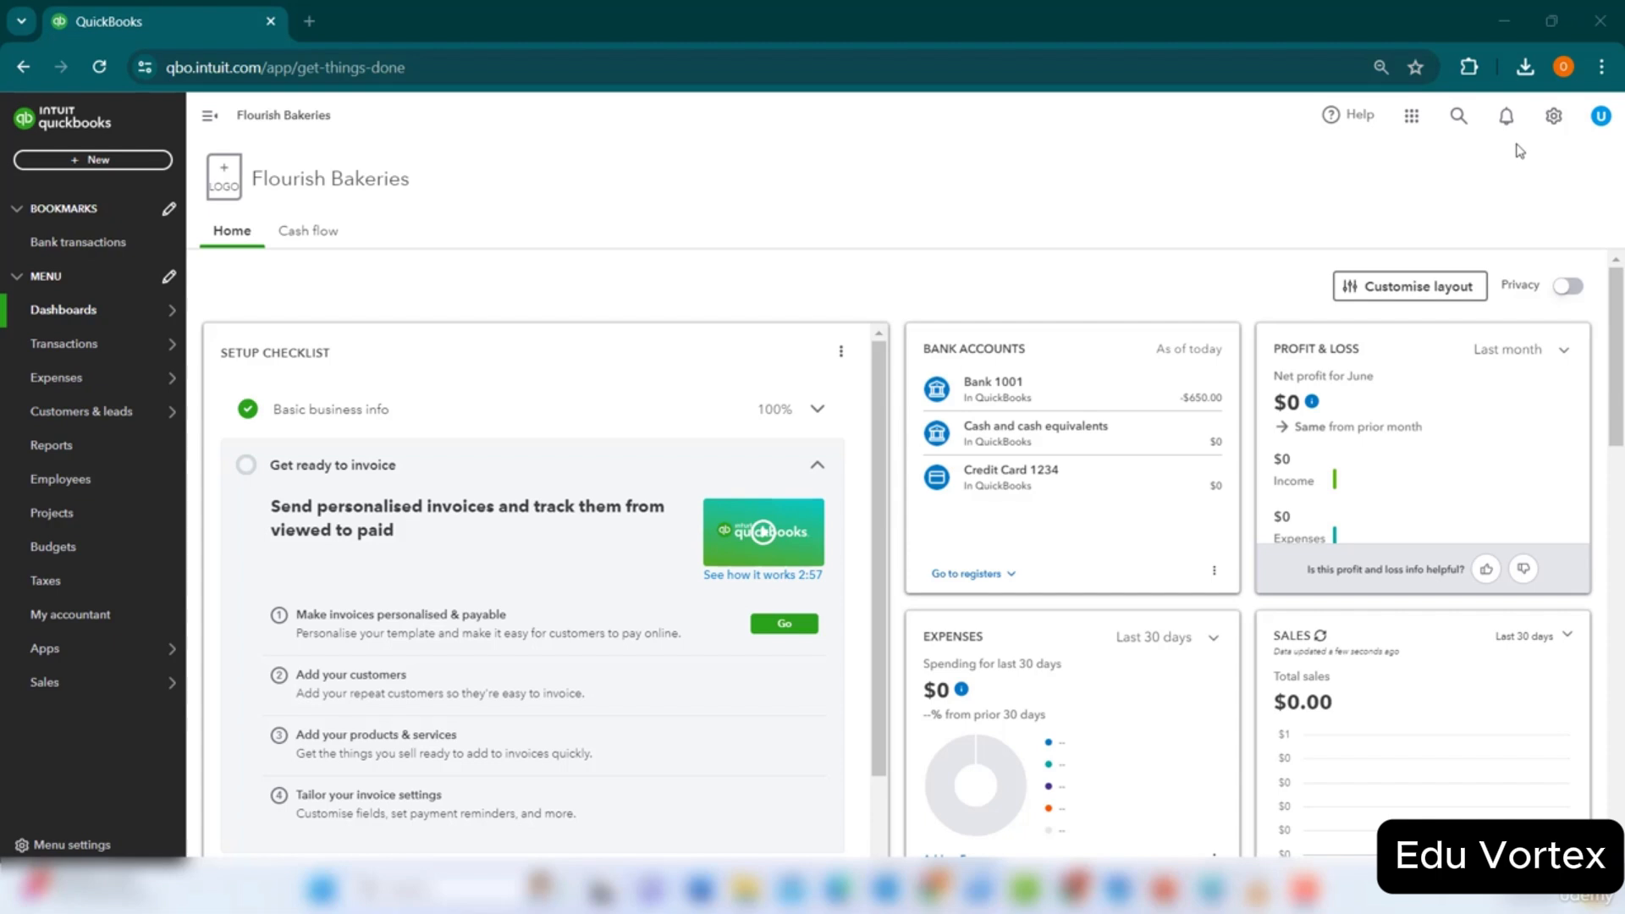
Open the Currencies list and save GBP's 1.287416 market exchange rate.
{"action": "left_click", "coordinate": [1553, 118]}
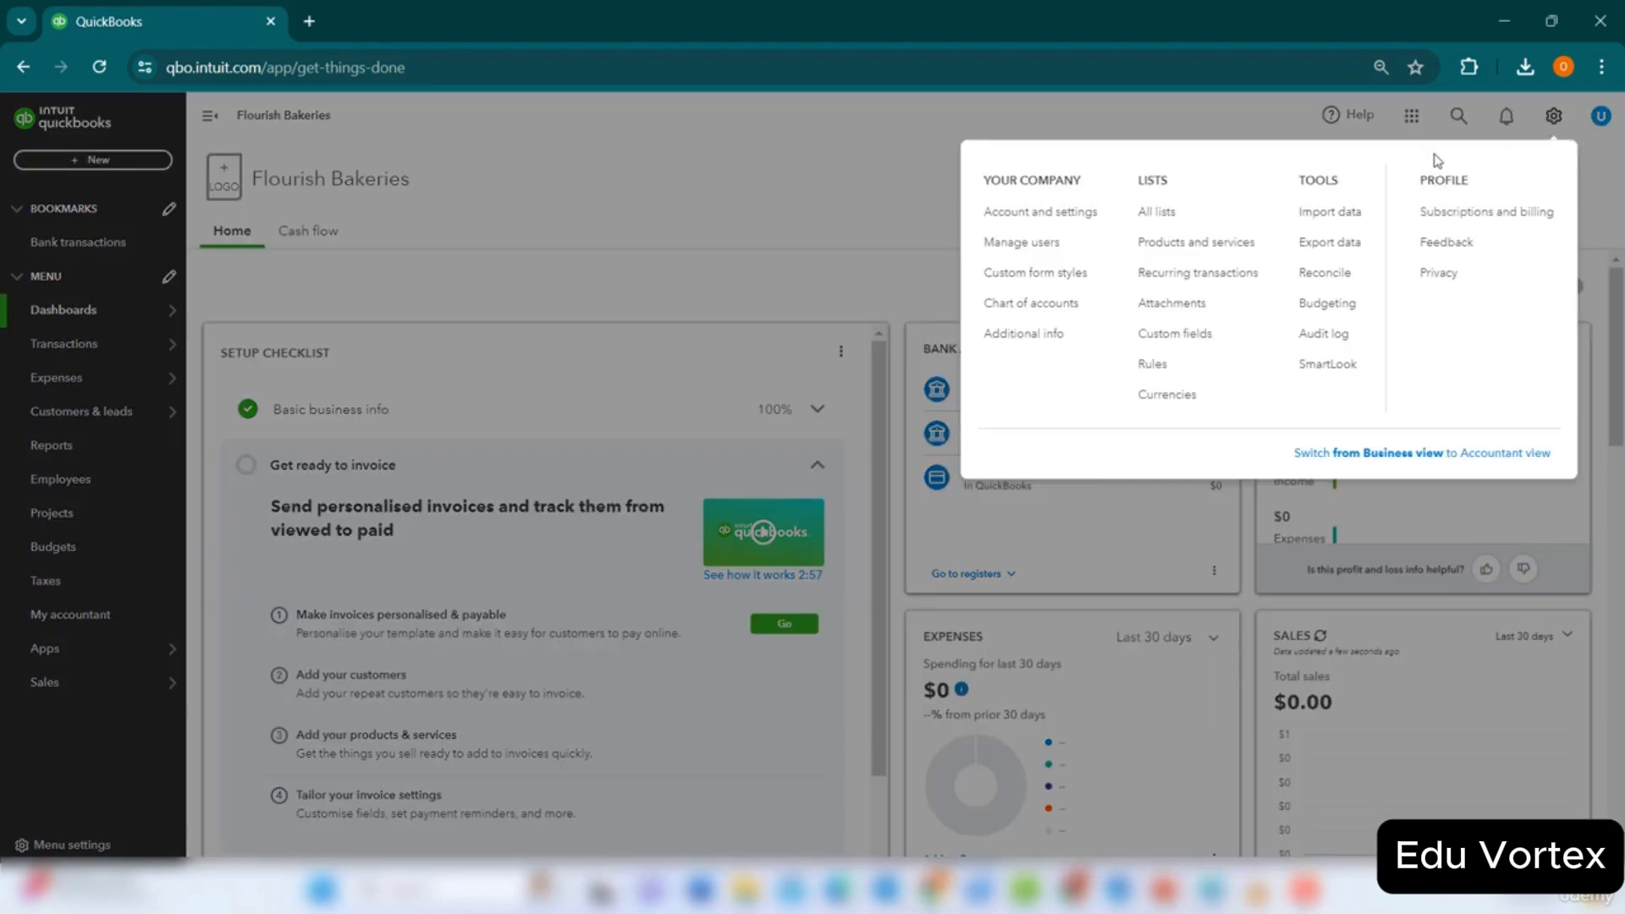
{"action": "left_click", "coordinate": [1024, 215]}
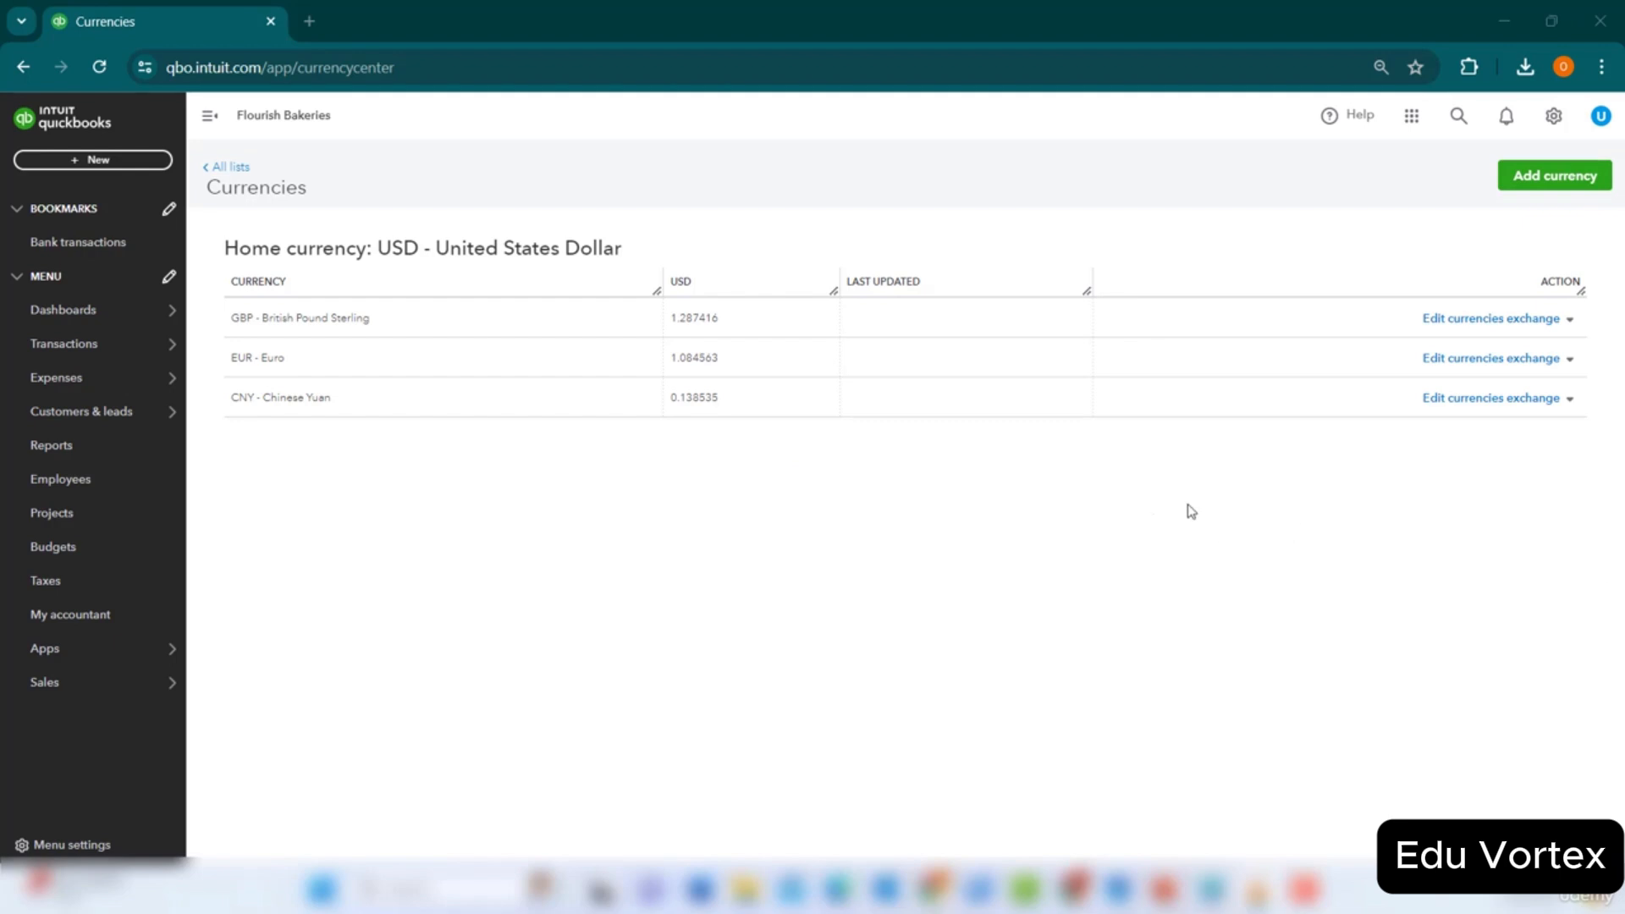
{"action": "left_click", "coordinate": [1529, 322]}
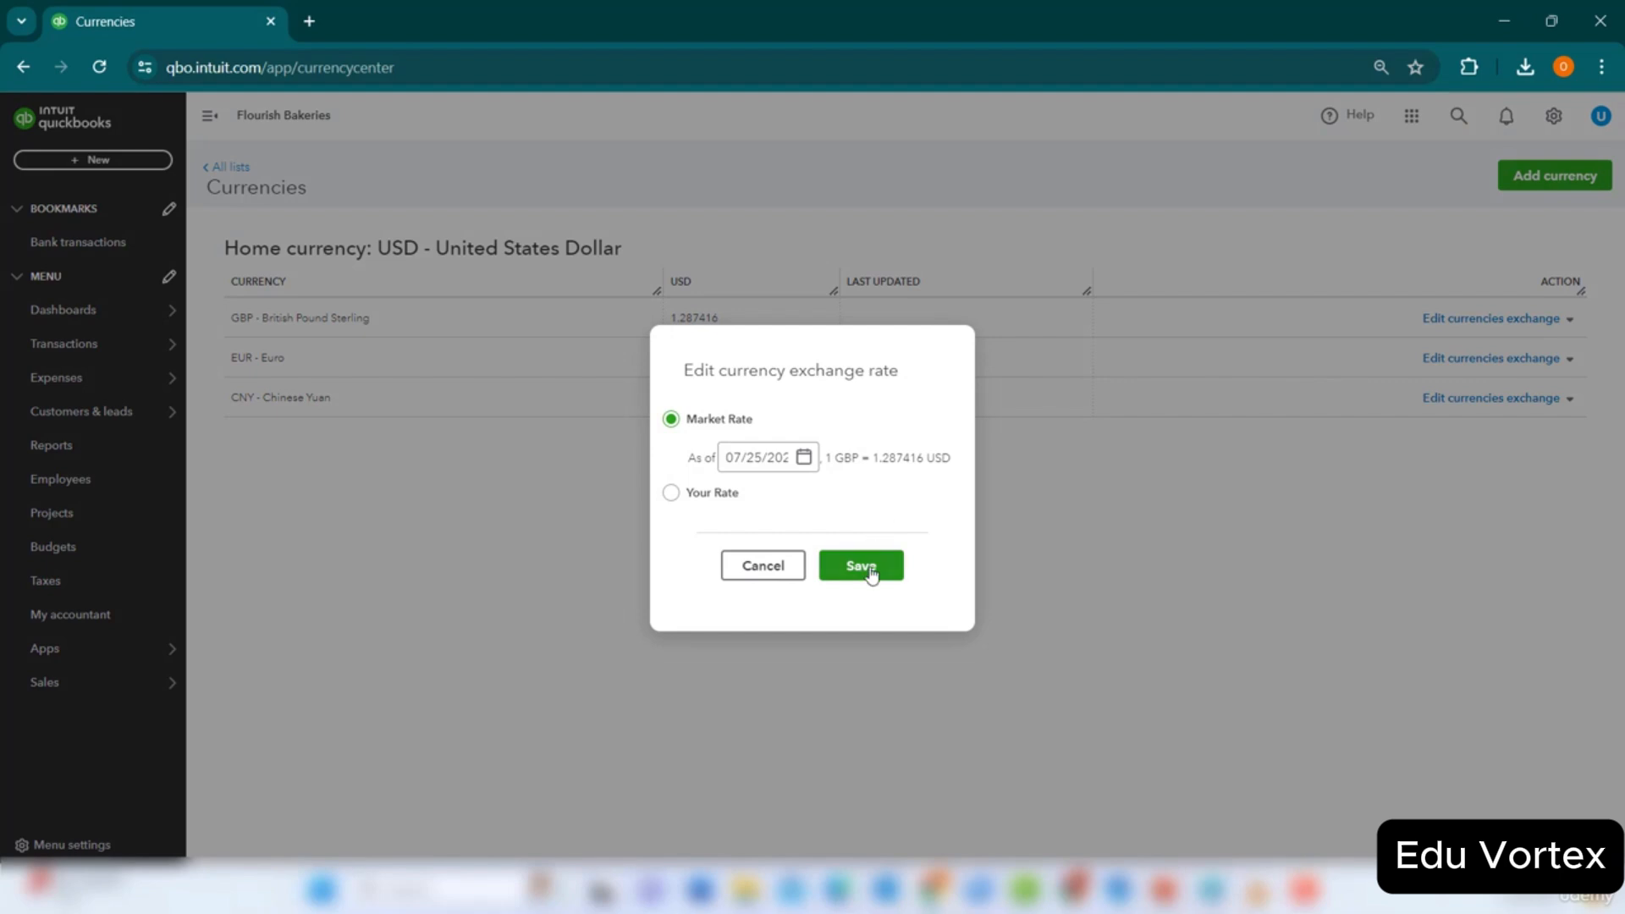
{"action": "left_click", "coordinate": [872, 573]}
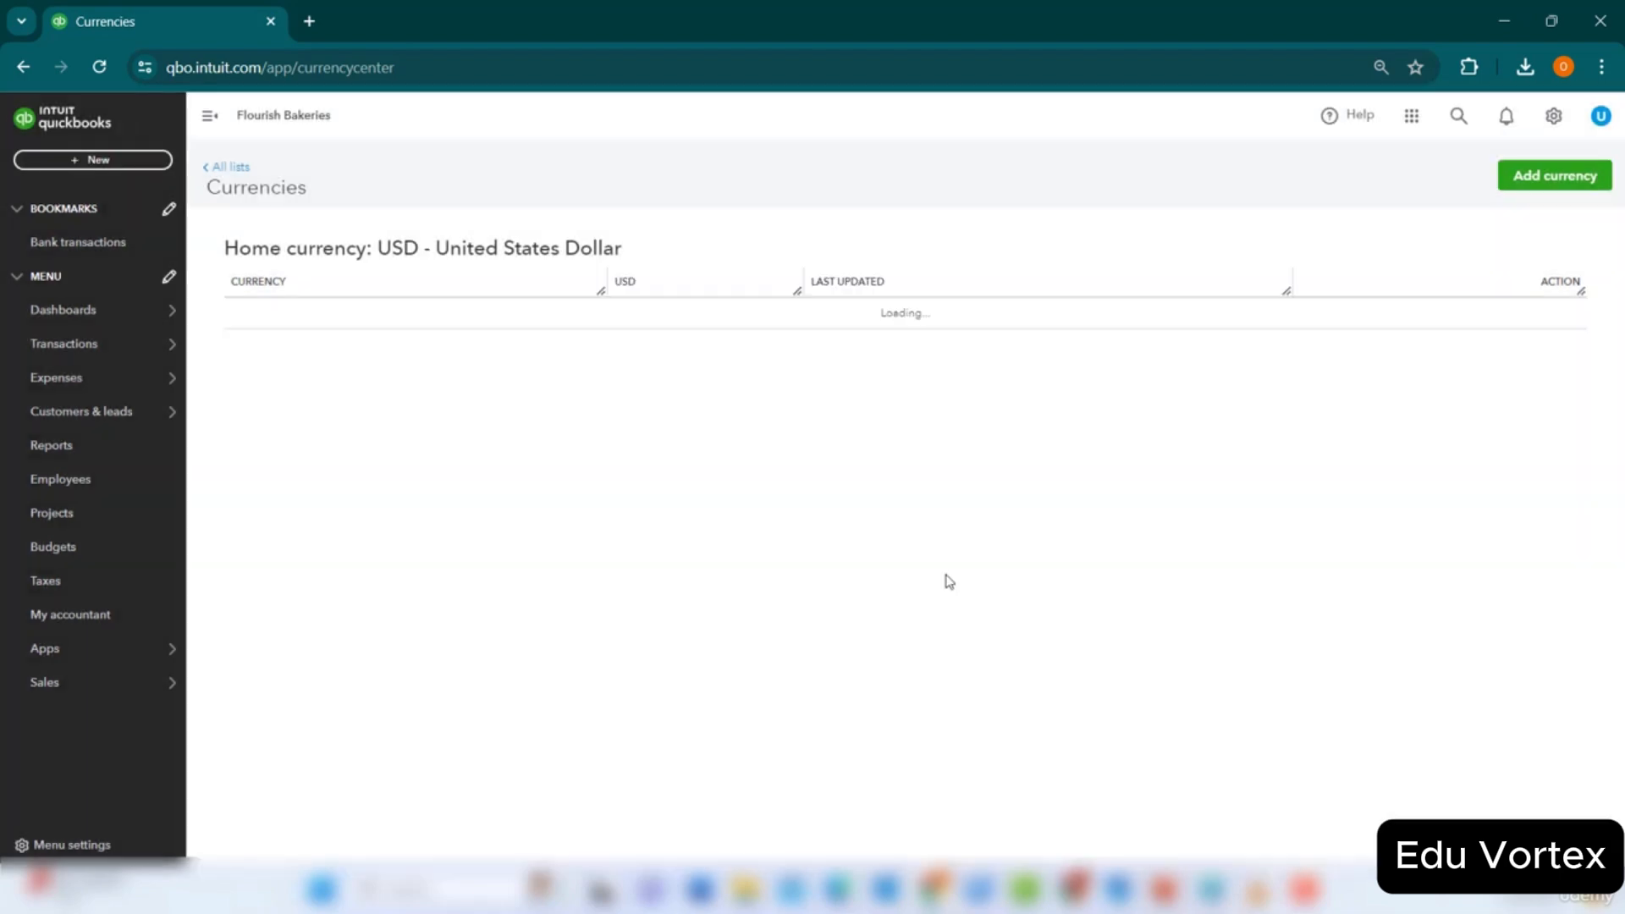
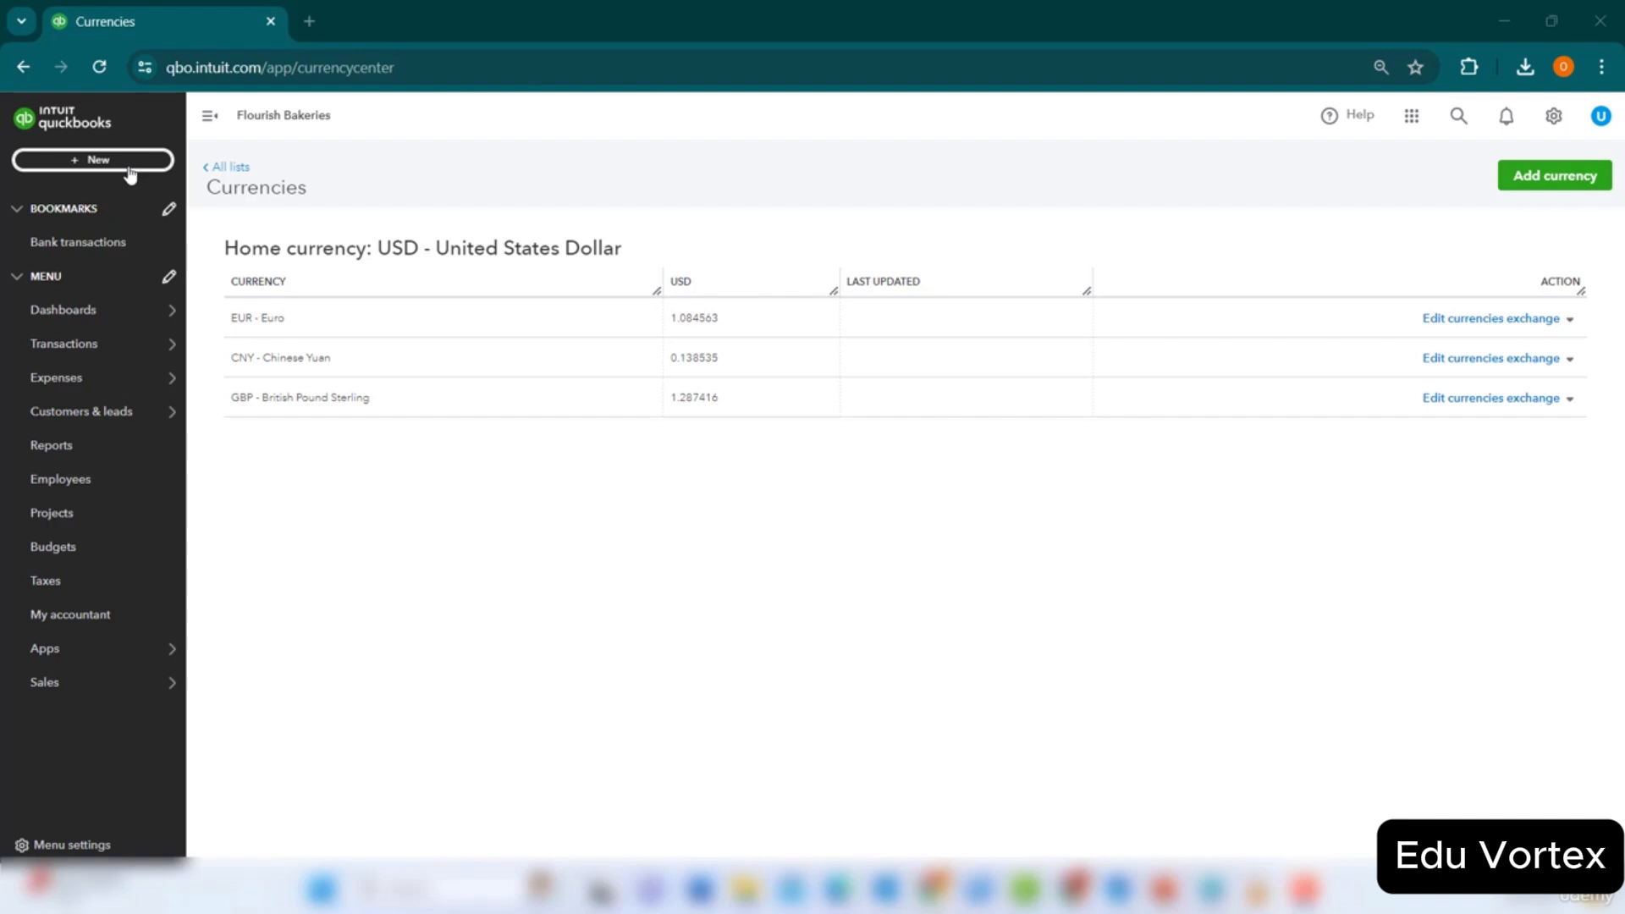
Start a blank supplier Bill from the + New menu.
{"action": "left_click", "coordinate": [127, 170]}
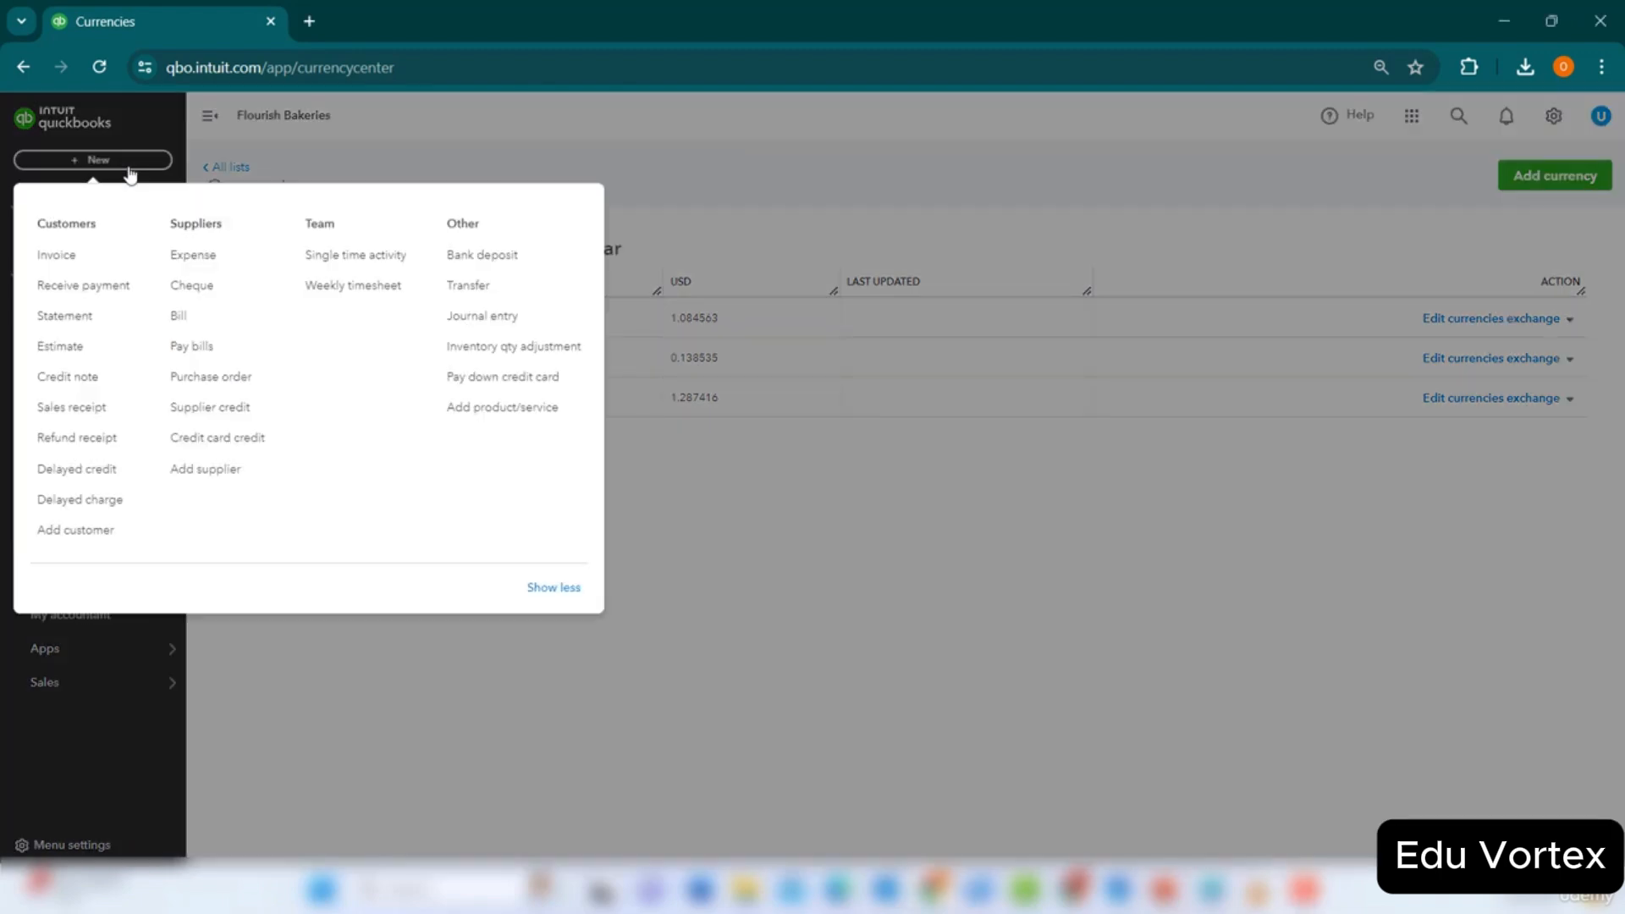
{"action": "left_click", "coordinate": [214, 325]}
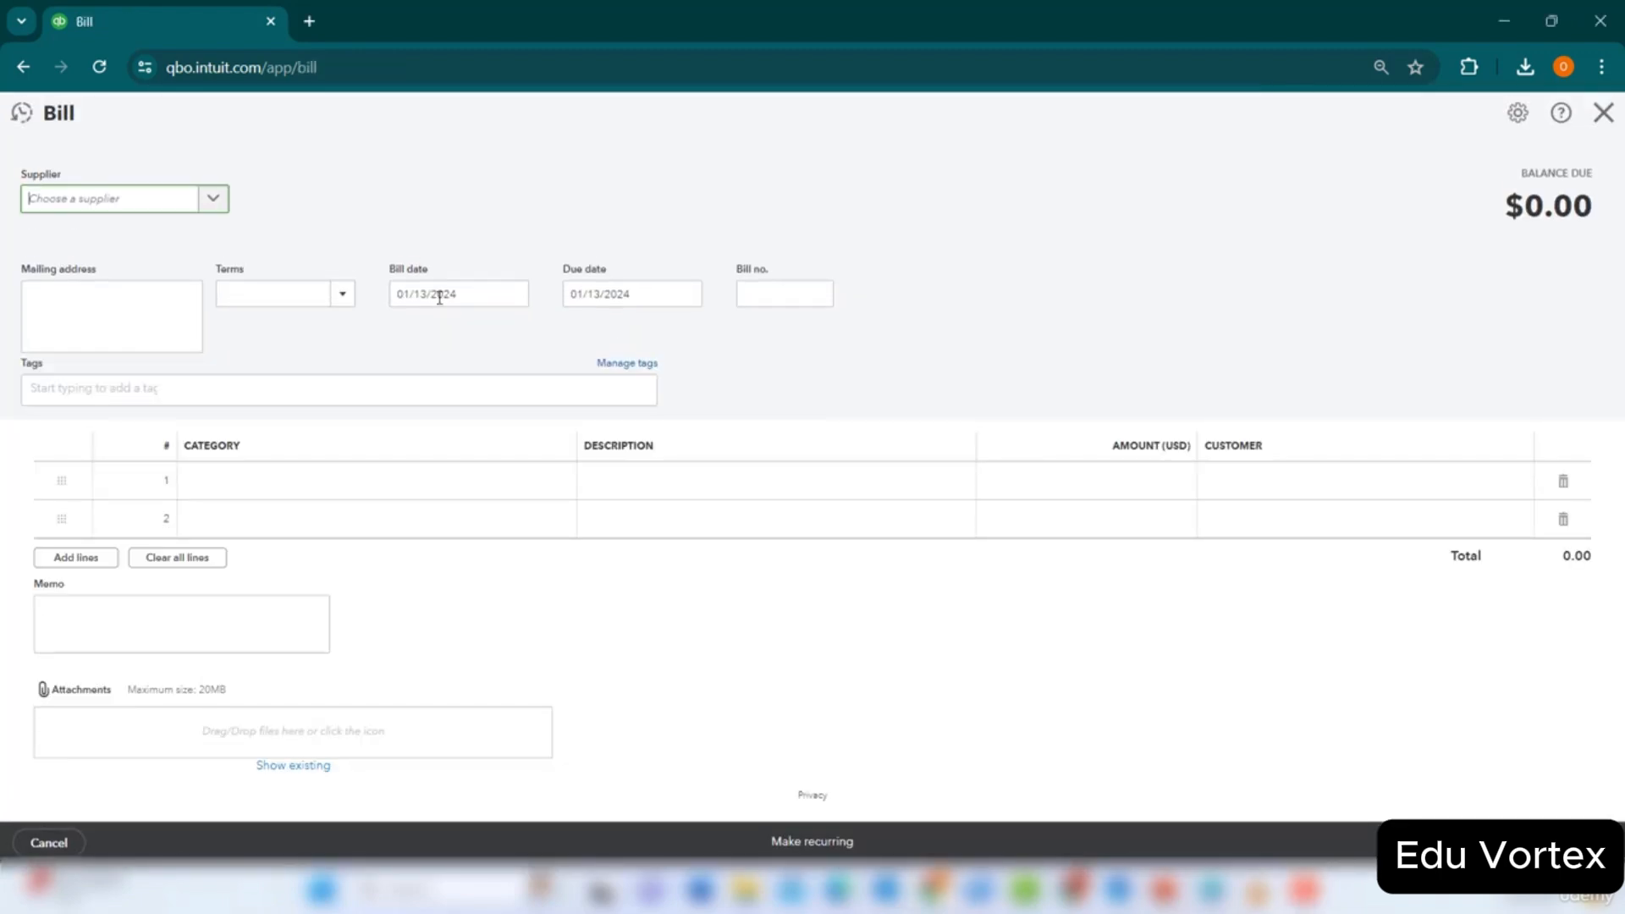
Choose China Traders - CNY as supplier, switching the bill to CNY at 0.140635 USD.
{"action": "left_click", "coordinate": [216, 201]}
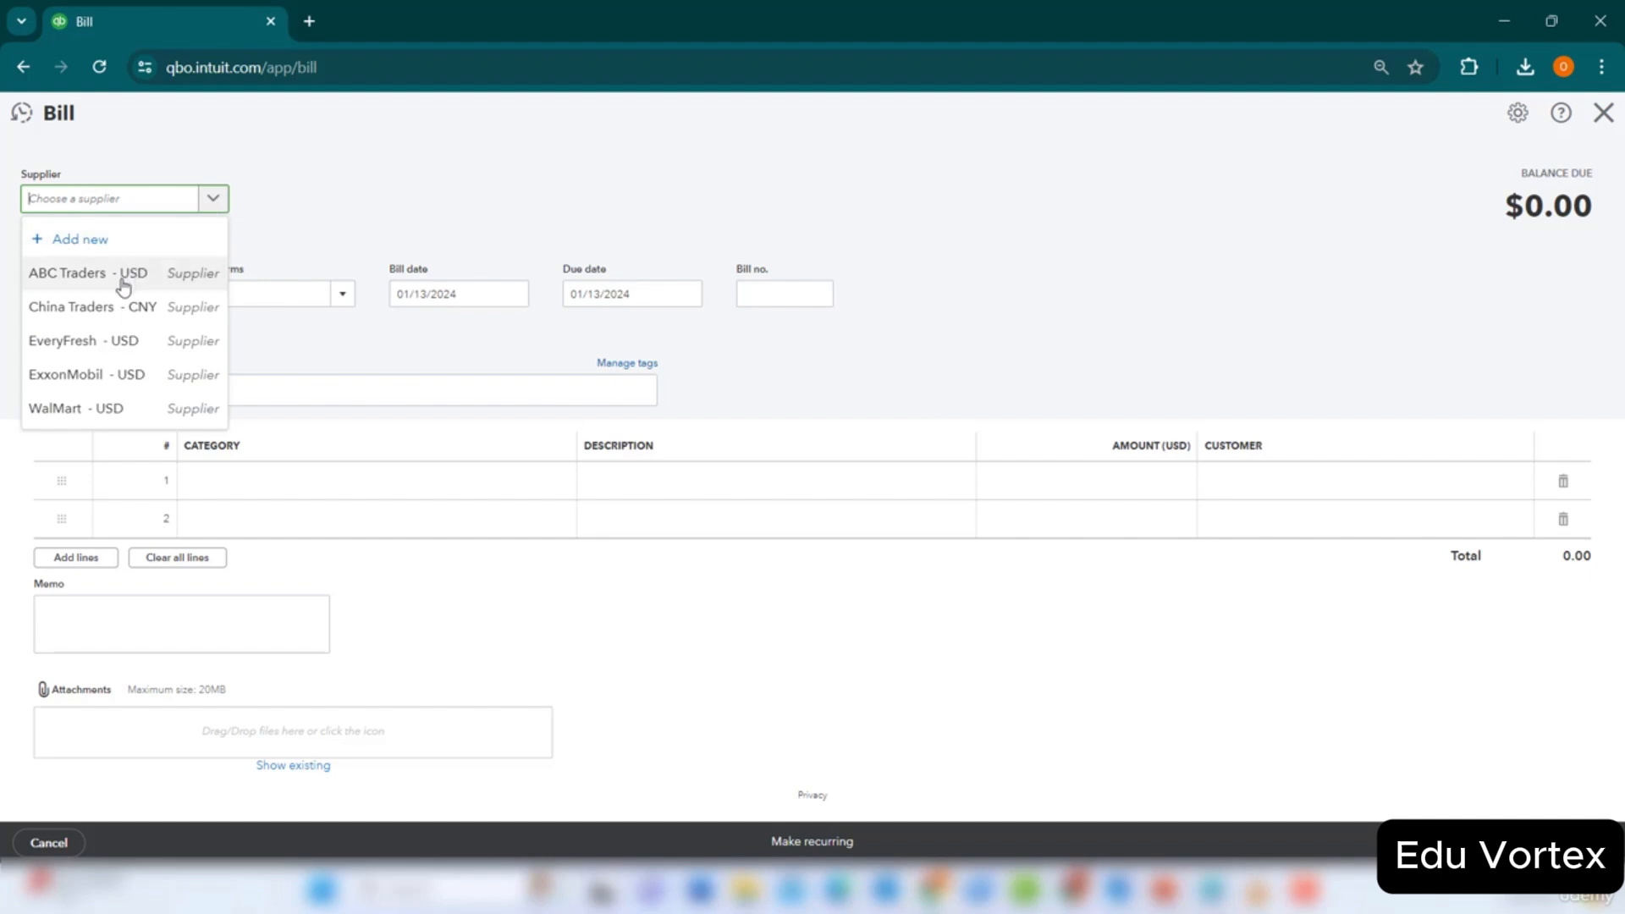
{"action": "left_click", "coordinate": [119, 314]}
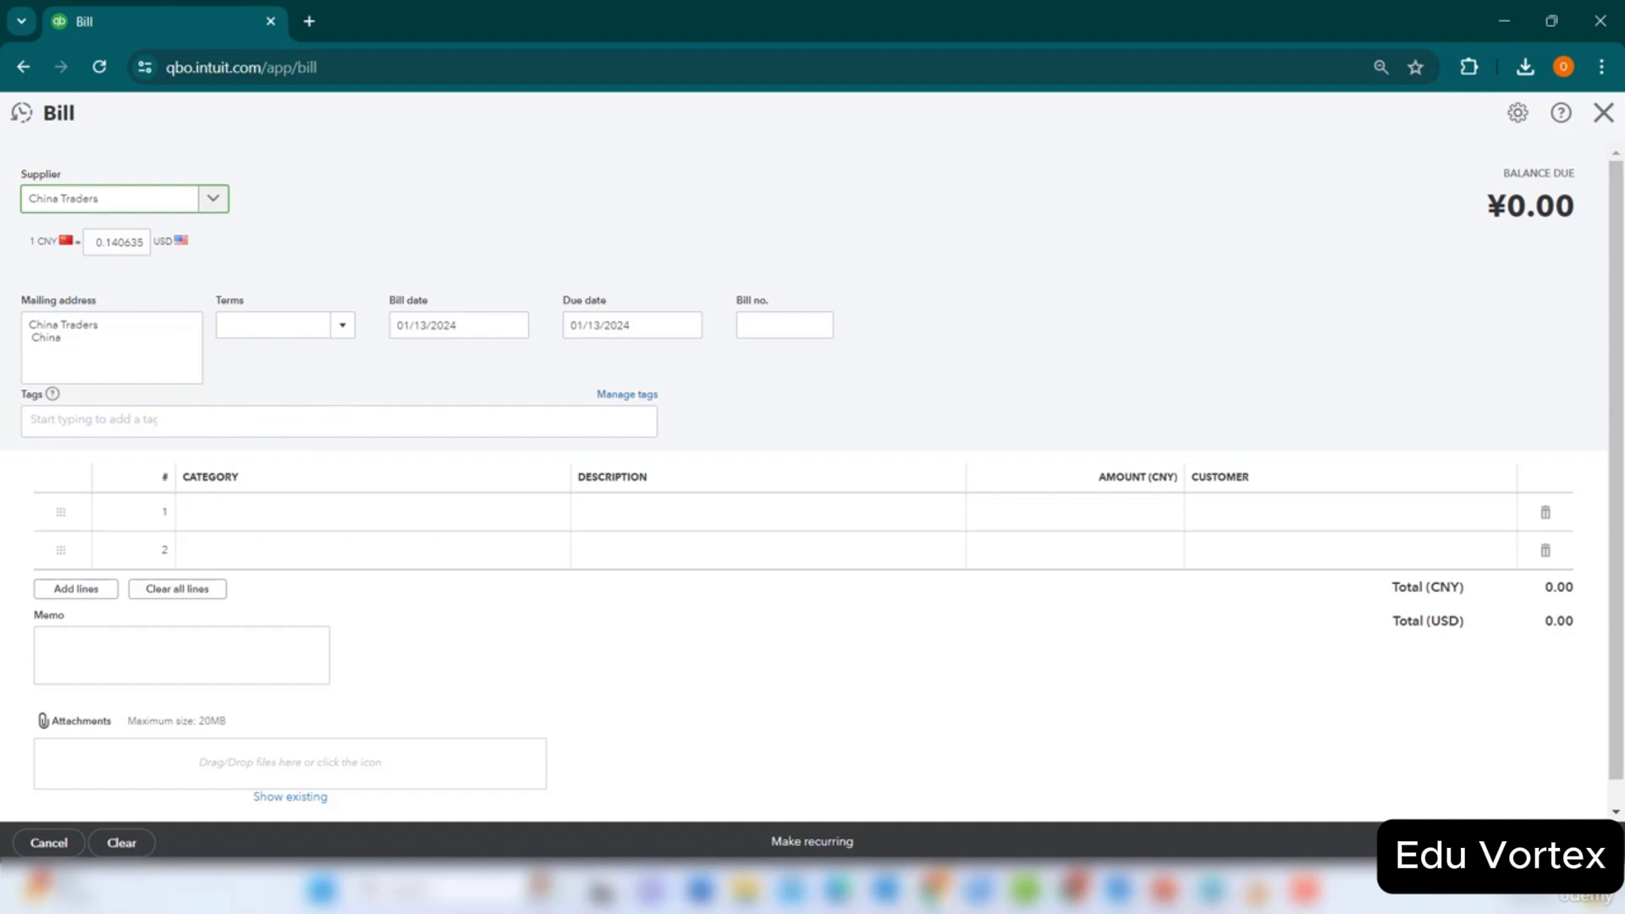
{"action": "key", "text": "alt+Tab"}
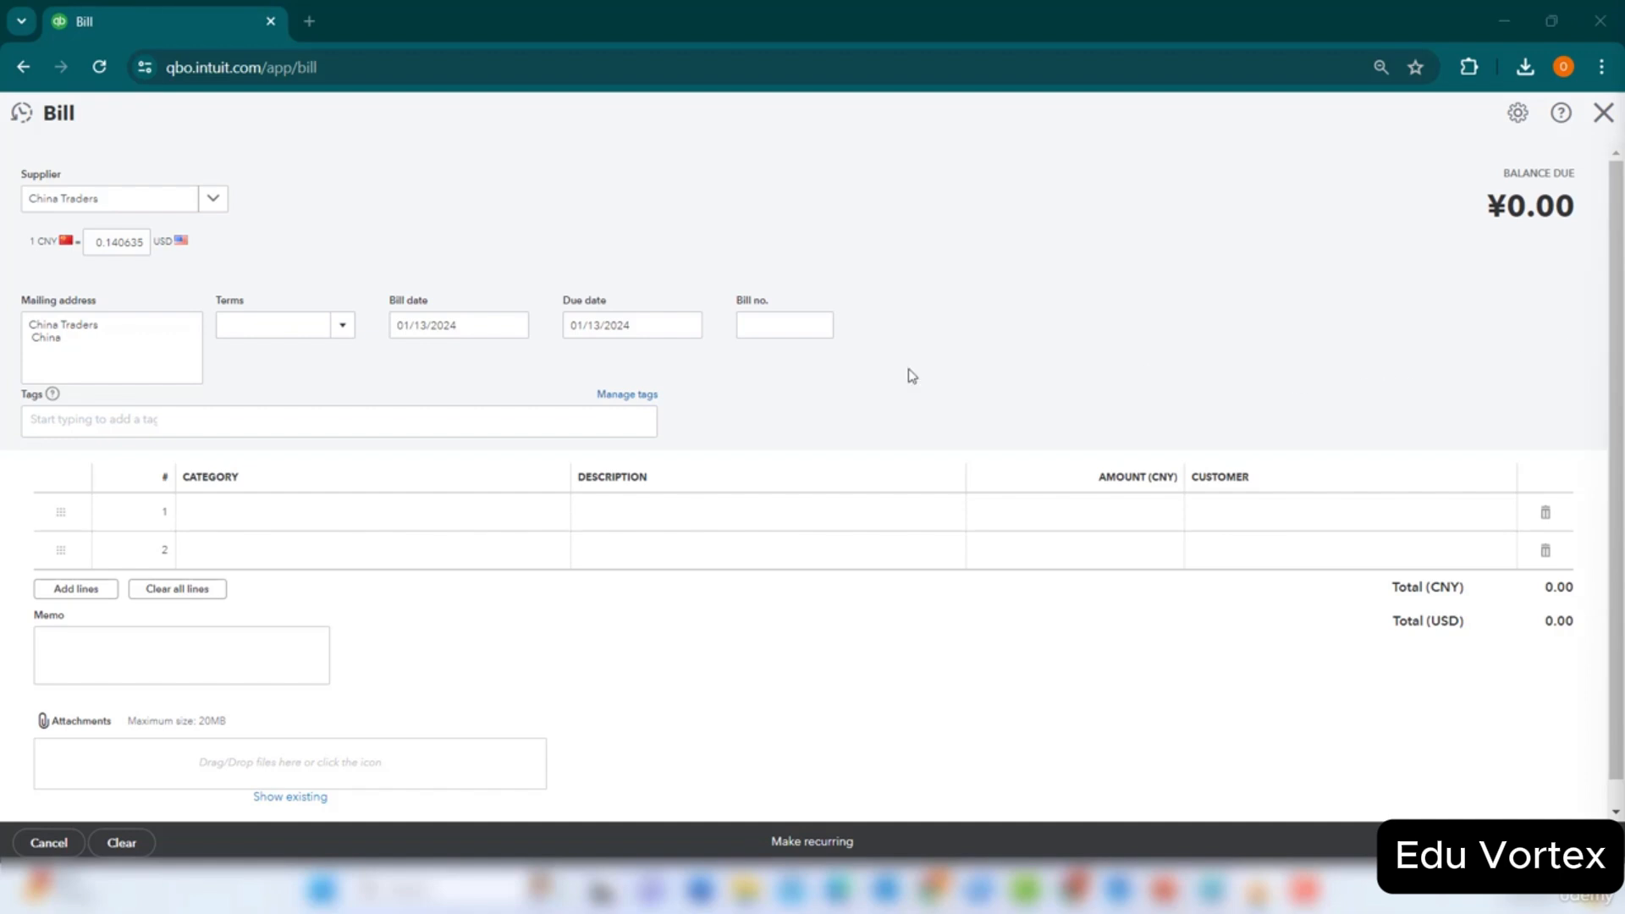
Fill line 1 with Property, plant and equipment for 500 CNY, totalling 70.32 USD.
{"action": "left_click", "coordinate": [486, 514]}
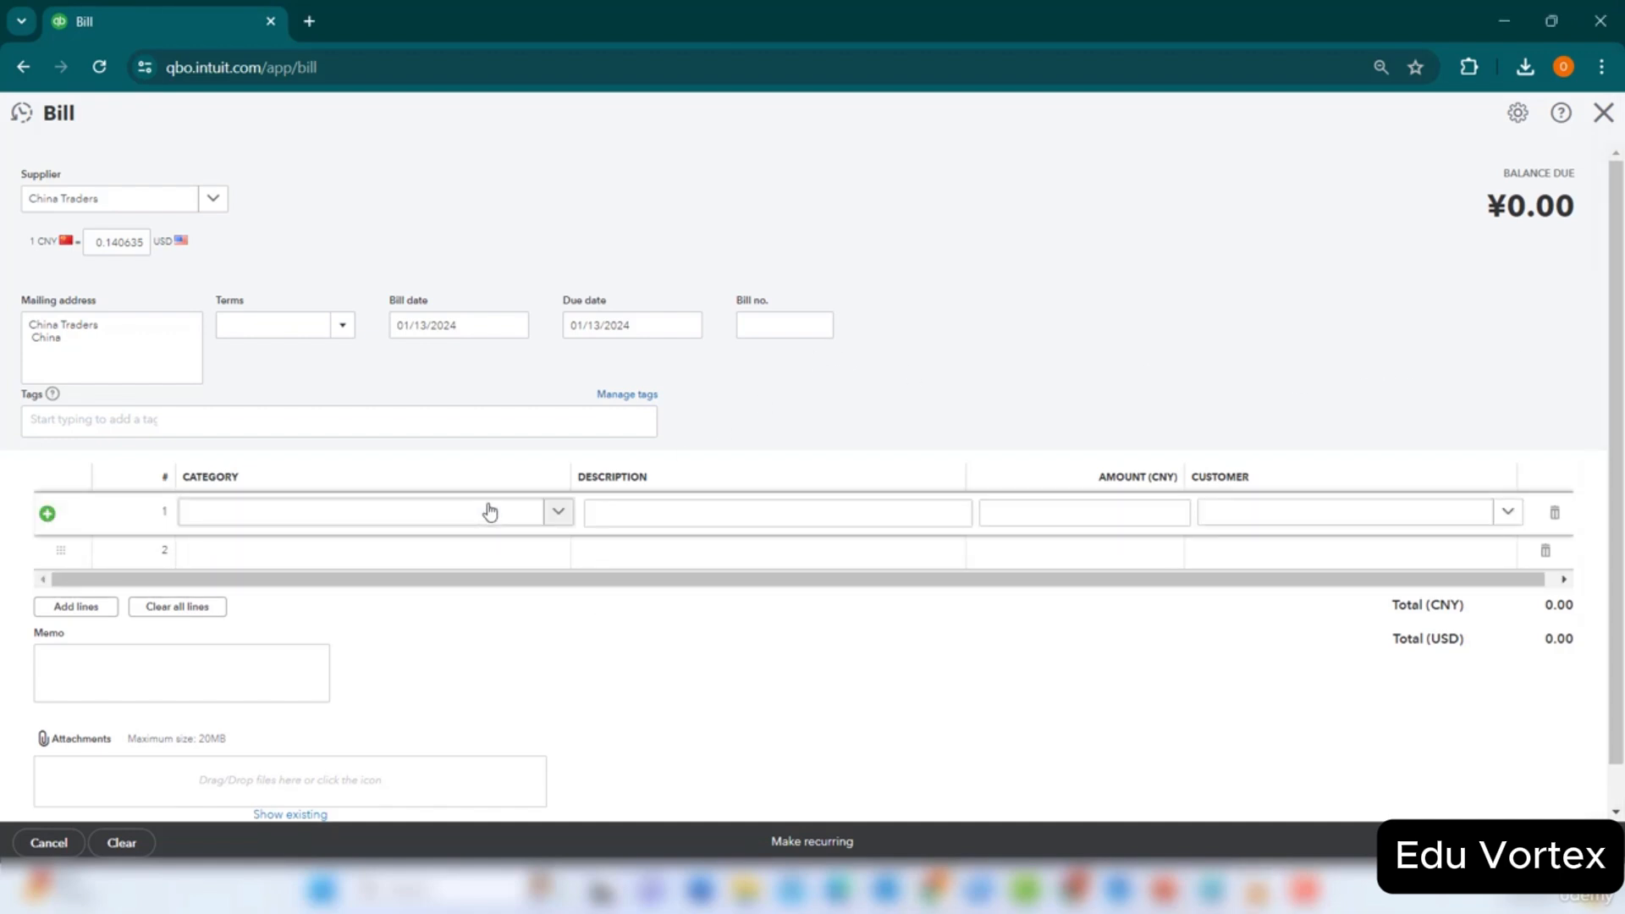
{"action": "left_click", "coordinate": [556, 514]}
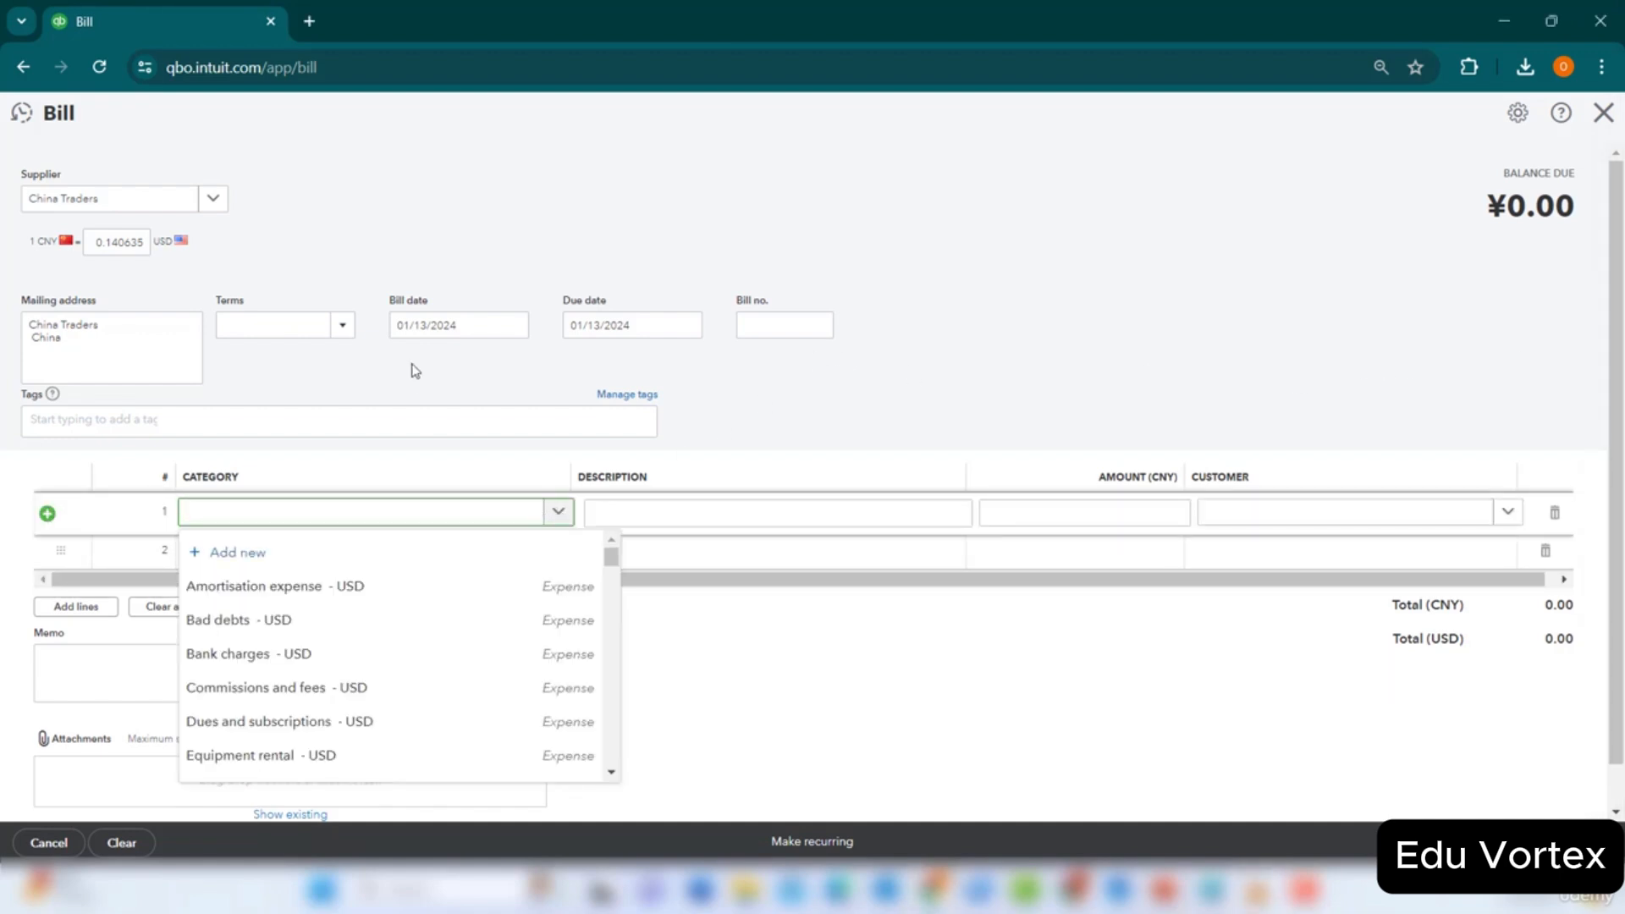
{"action": "type", "text": "equip"}
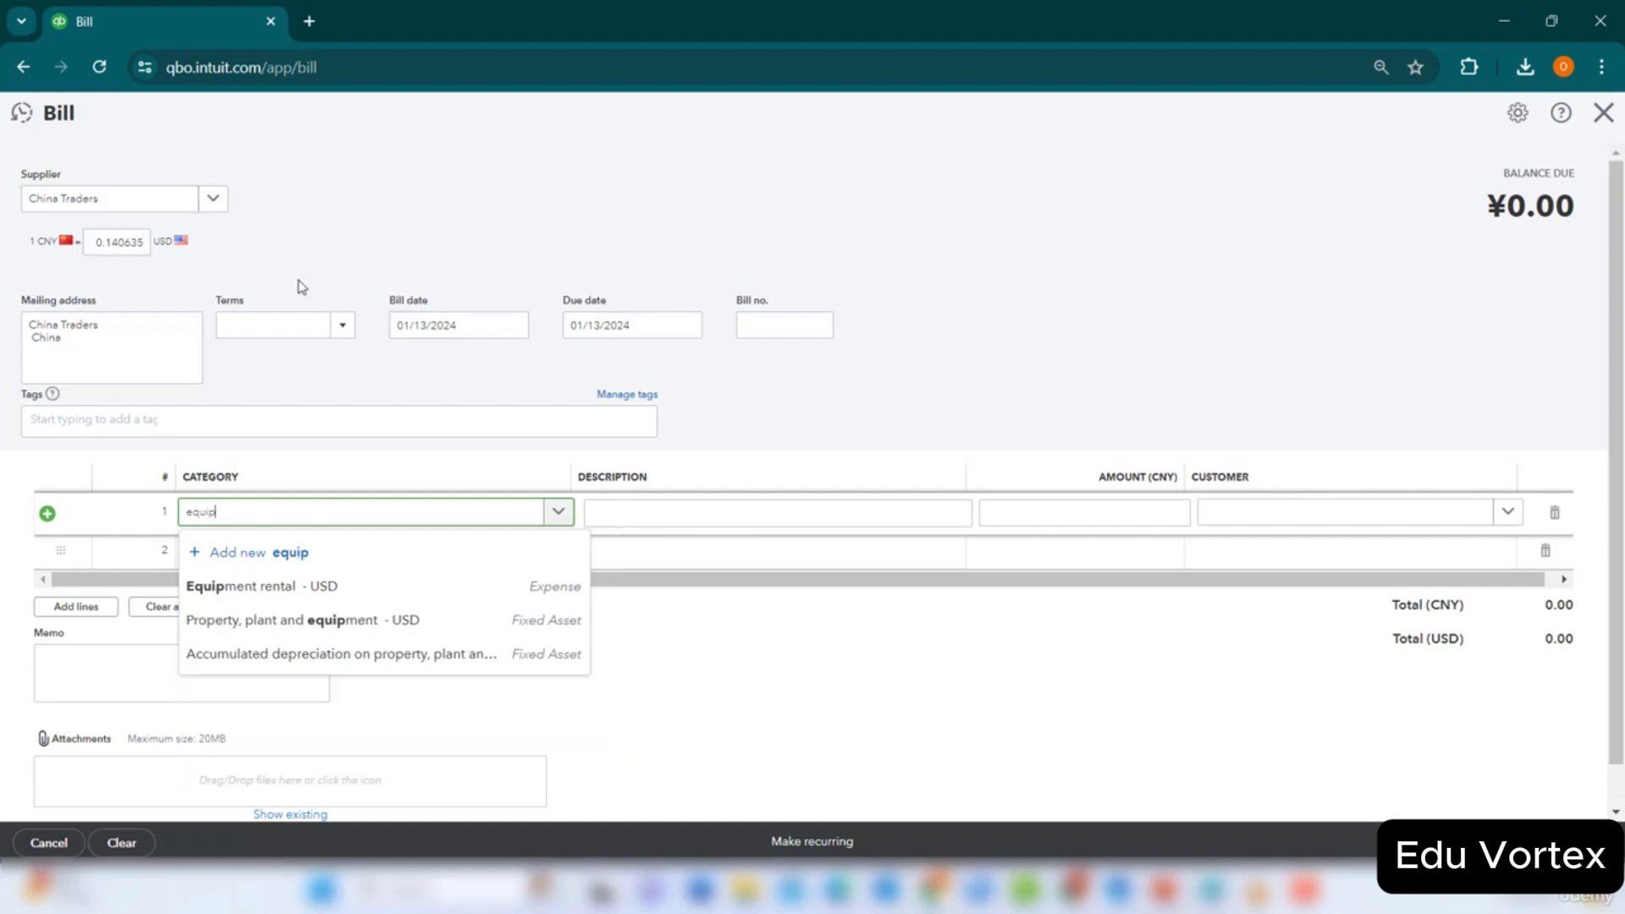
{"action": "left_click", "coordinate": [385, 621]}
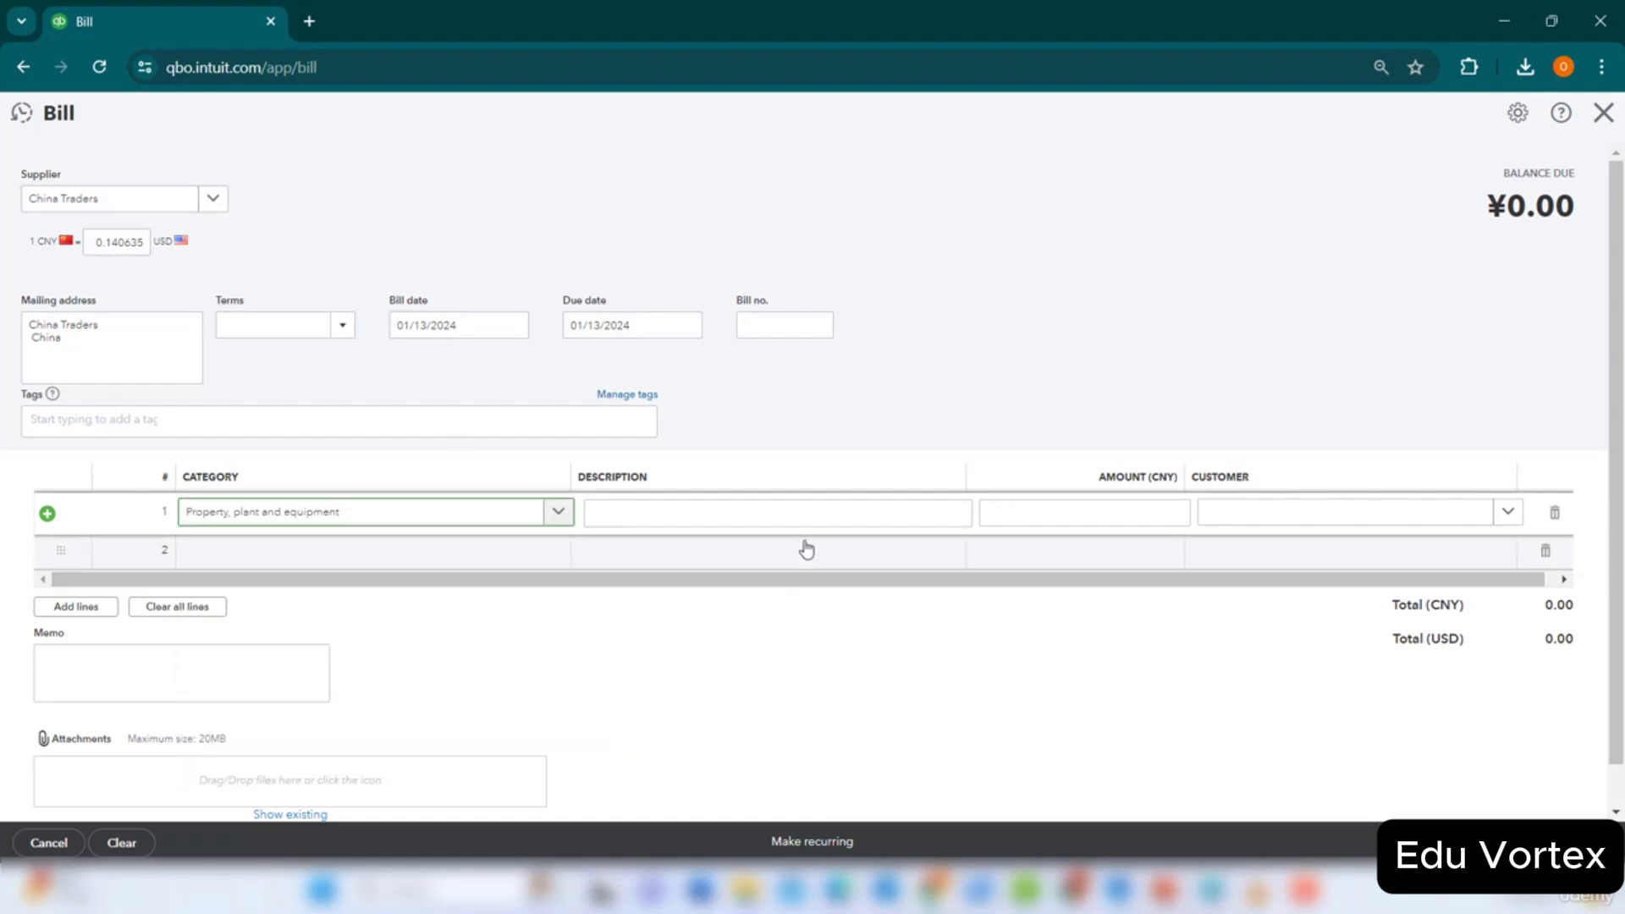
{"action": "left_click", "coordinate": [1137, 520]}
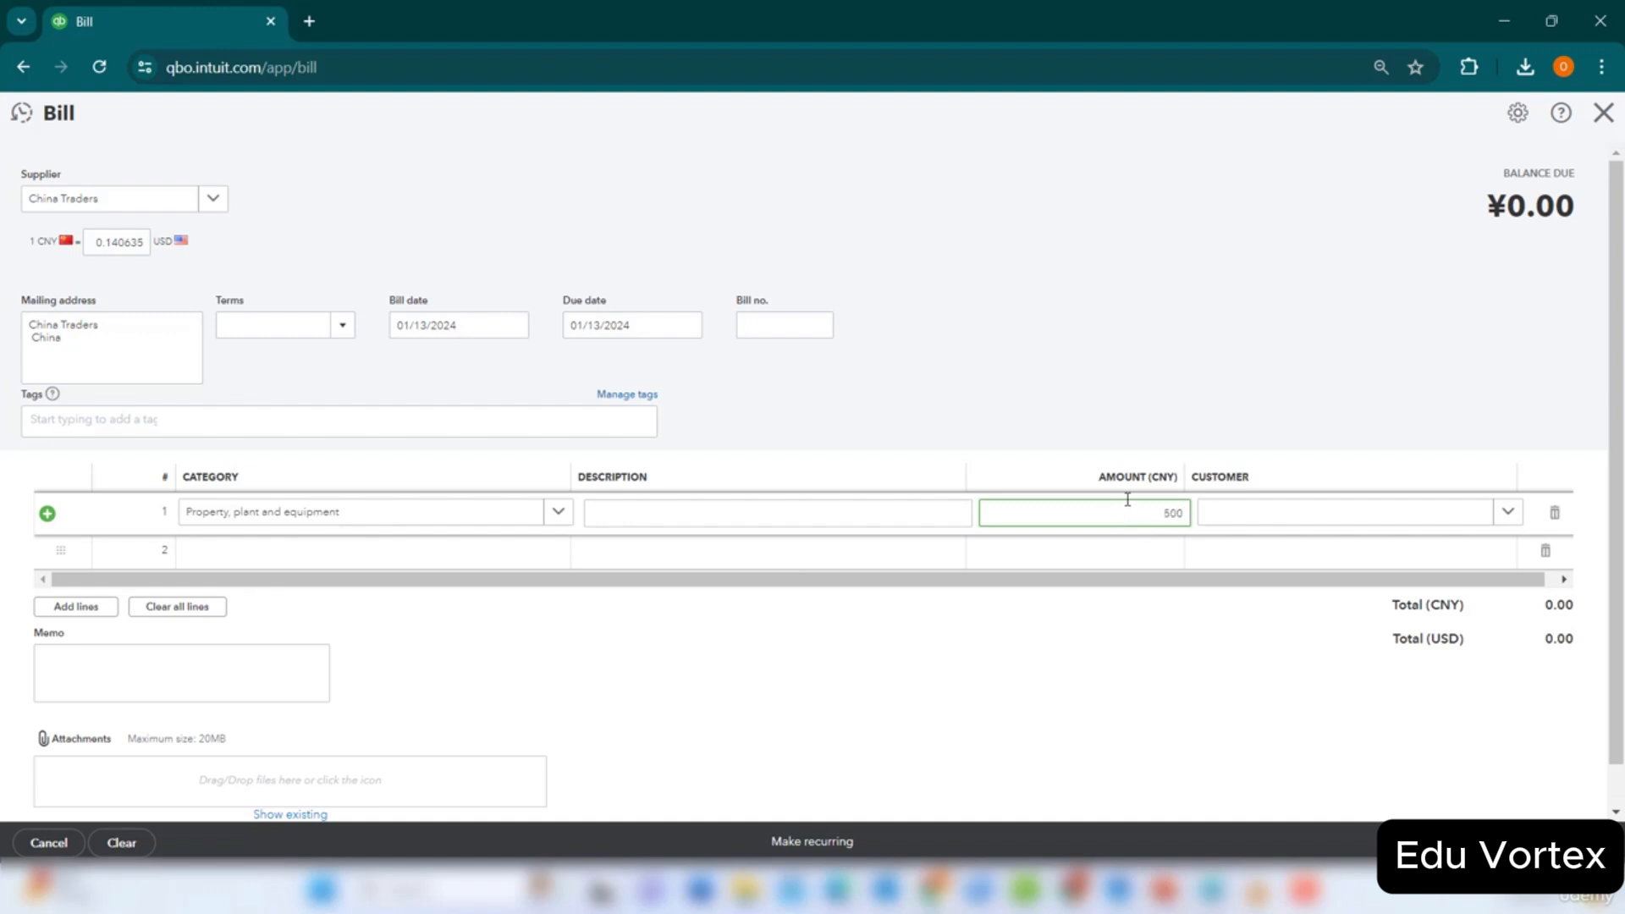
{"action": "left_click", "coordinate": [1312, 686]}
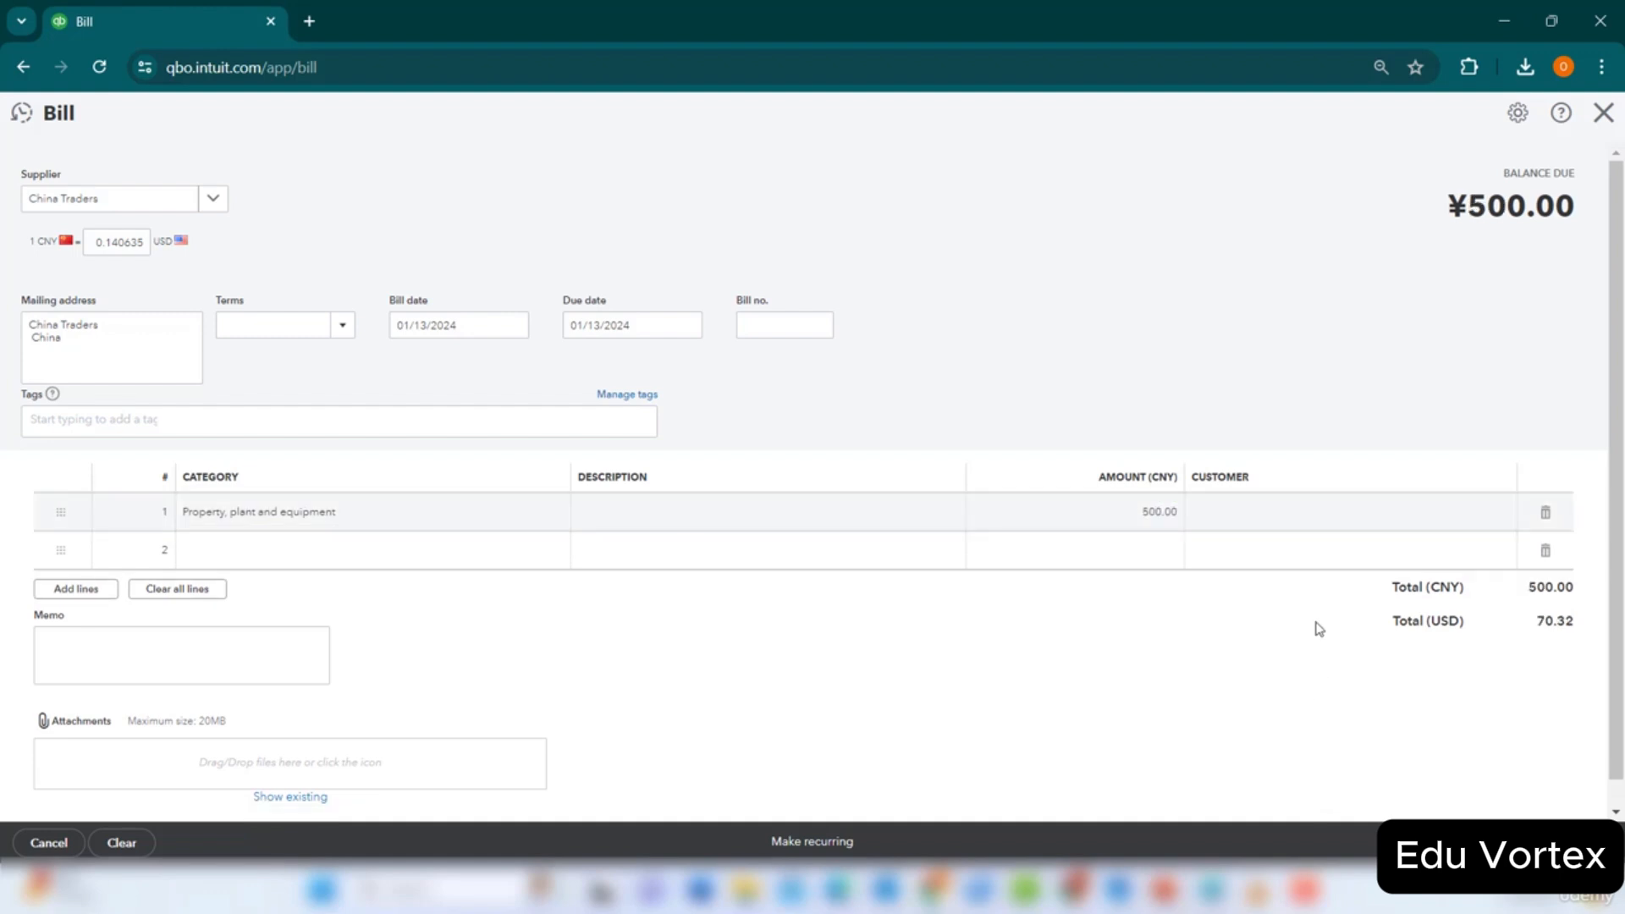
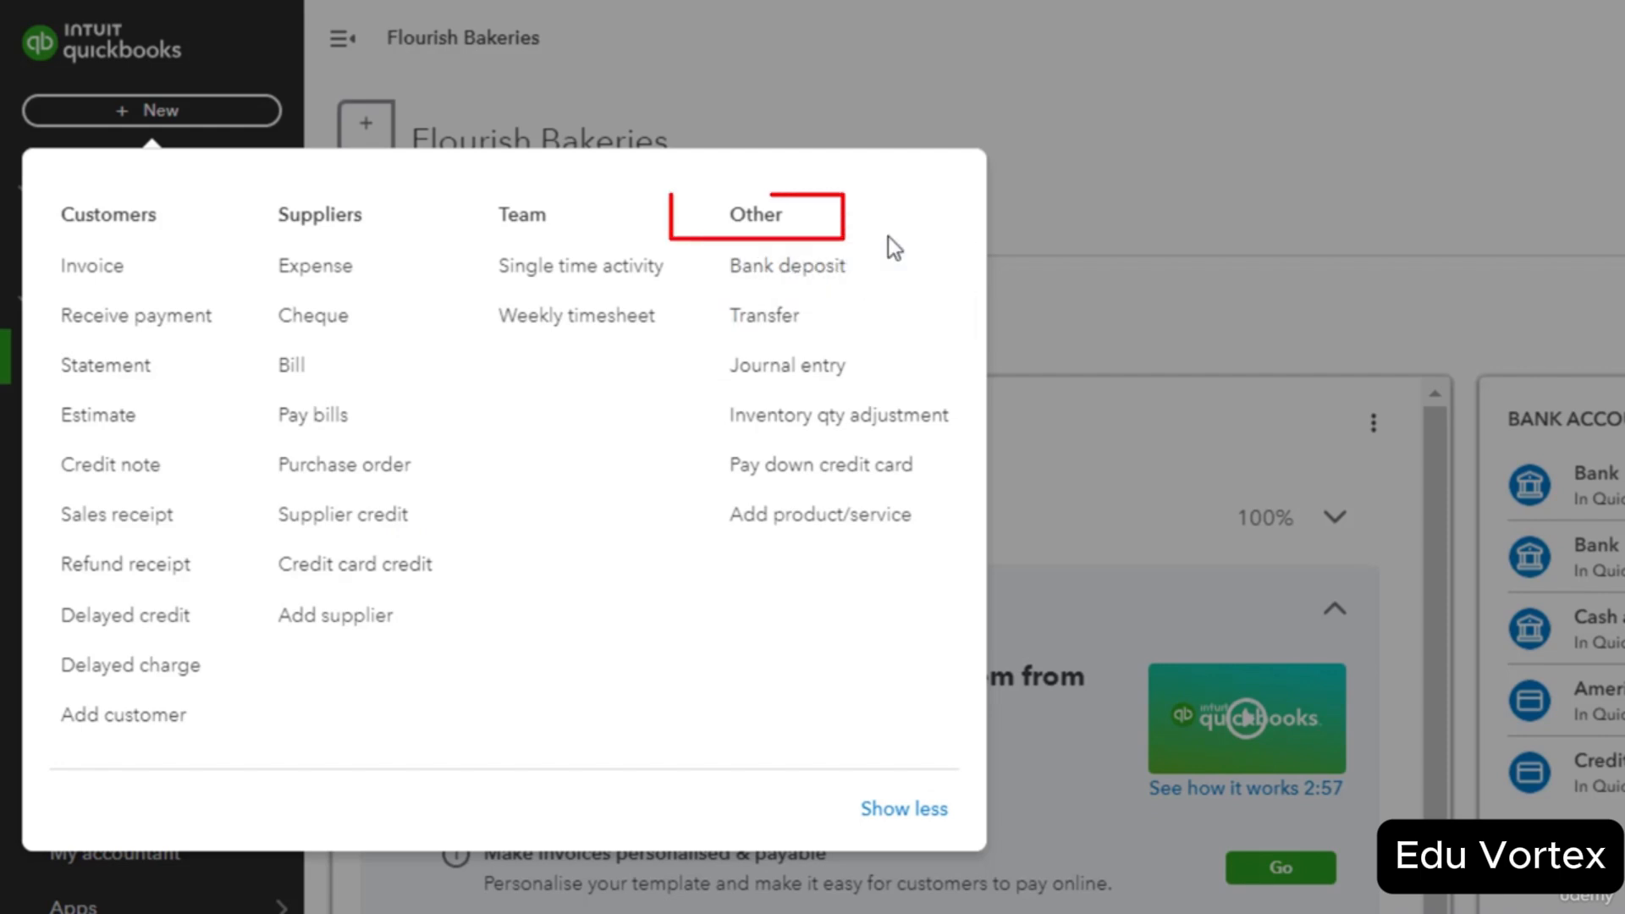
Start a new transfer from Bank 1001 to Bank 1005.
{"action": "left_click", "coordinate": [897, 326]}
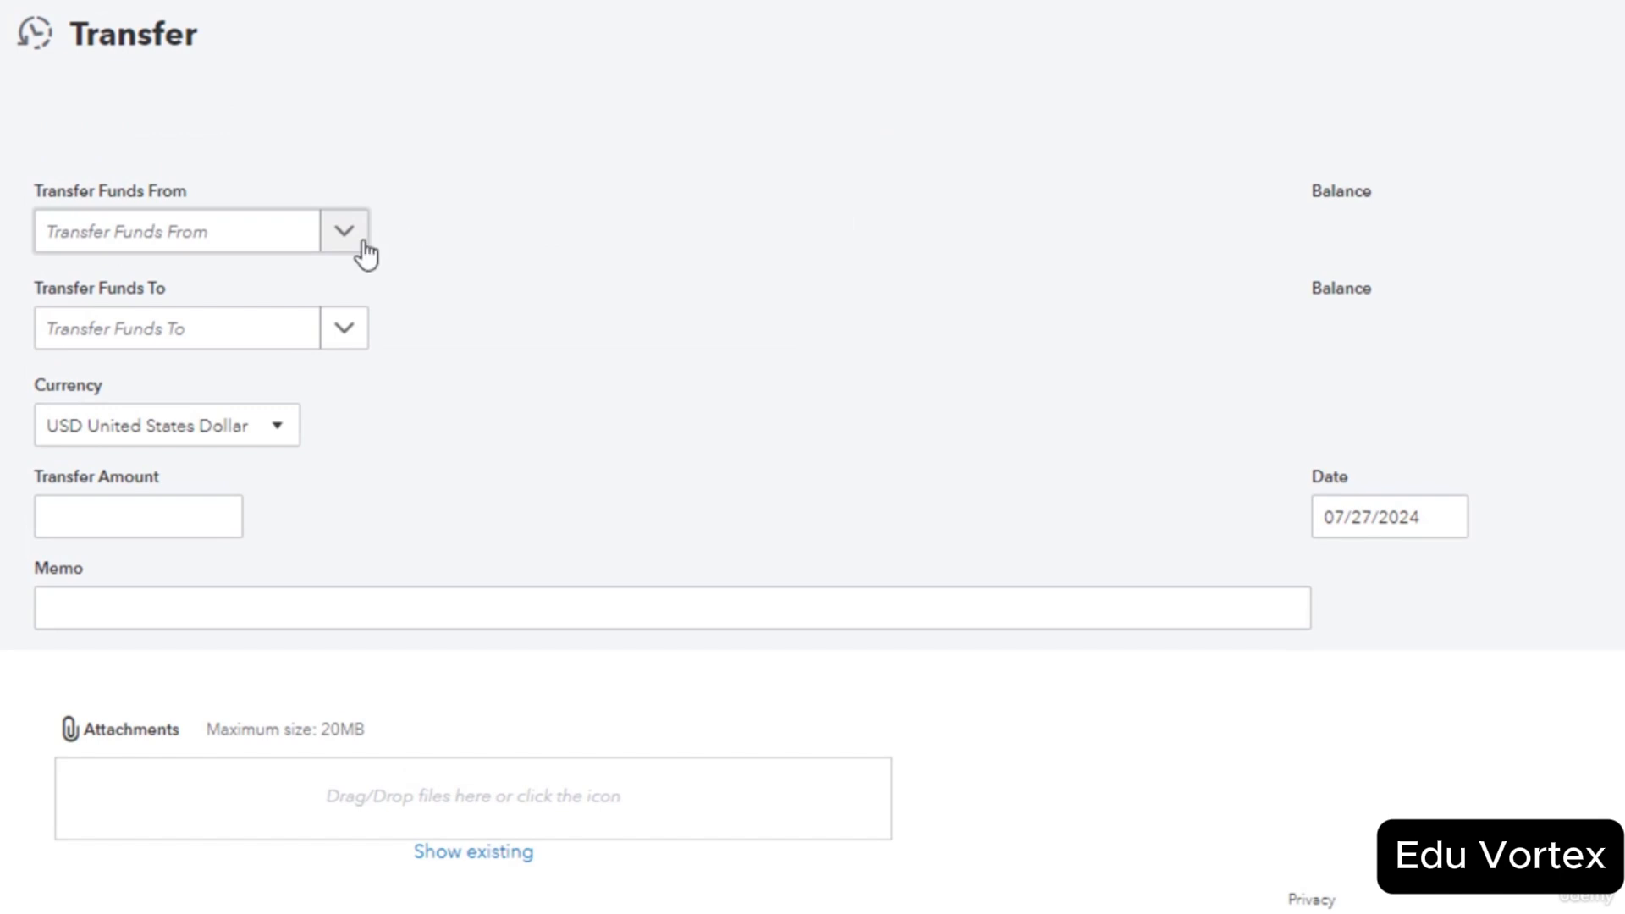
{"action": "left_click", "coordinate": [359, 245]}
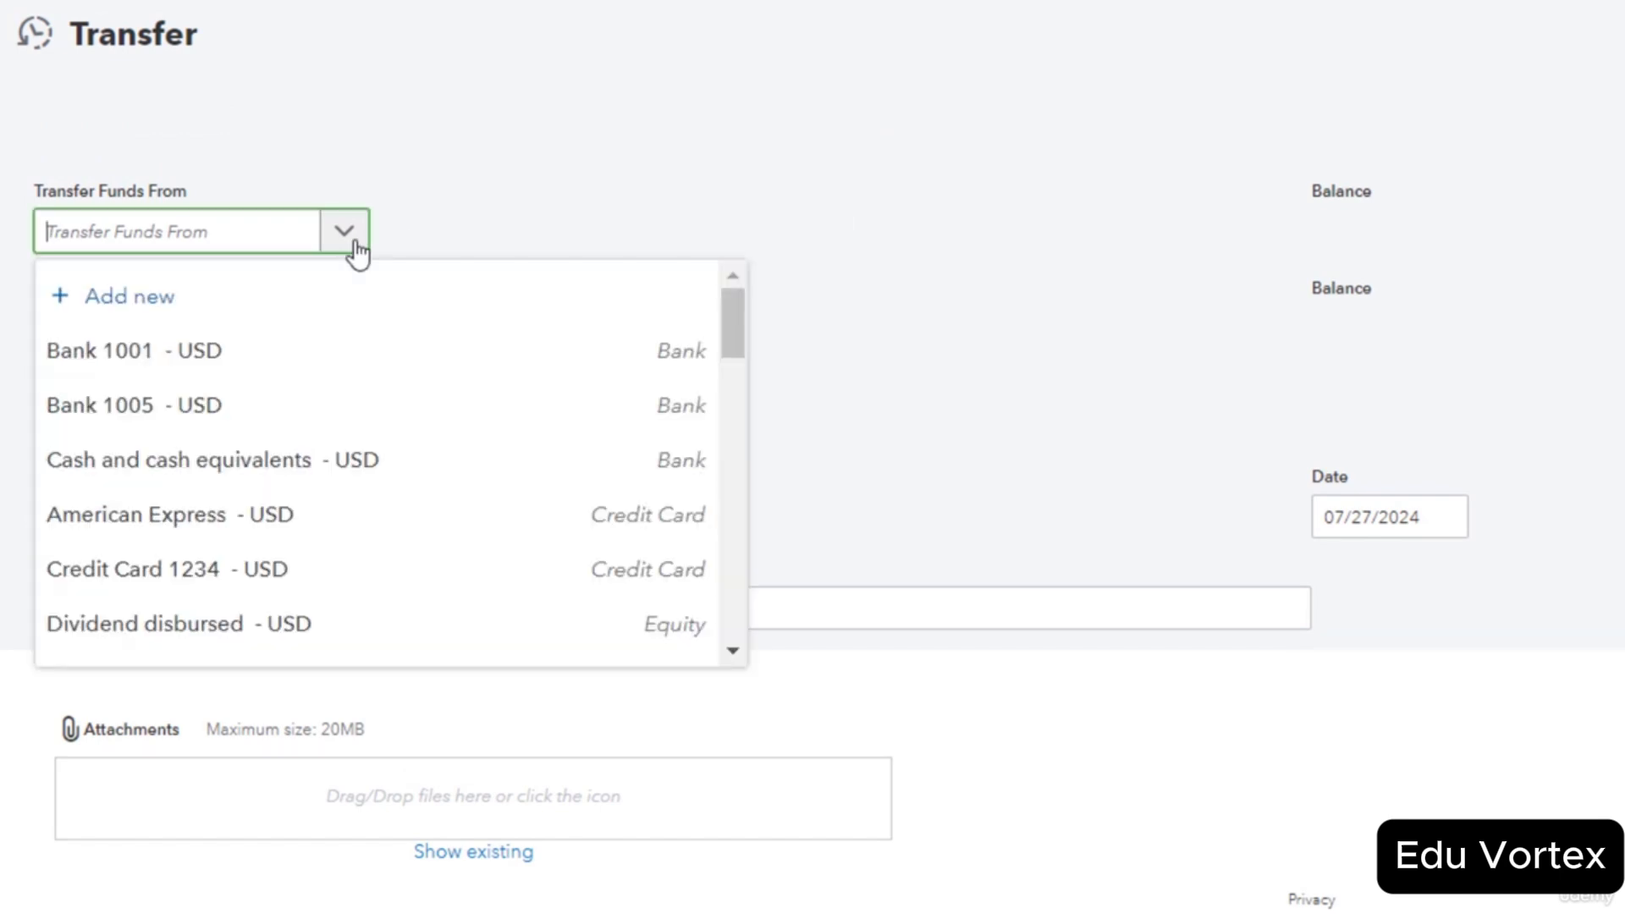
{"action": "left_click", "coordinate": [343, 370]}
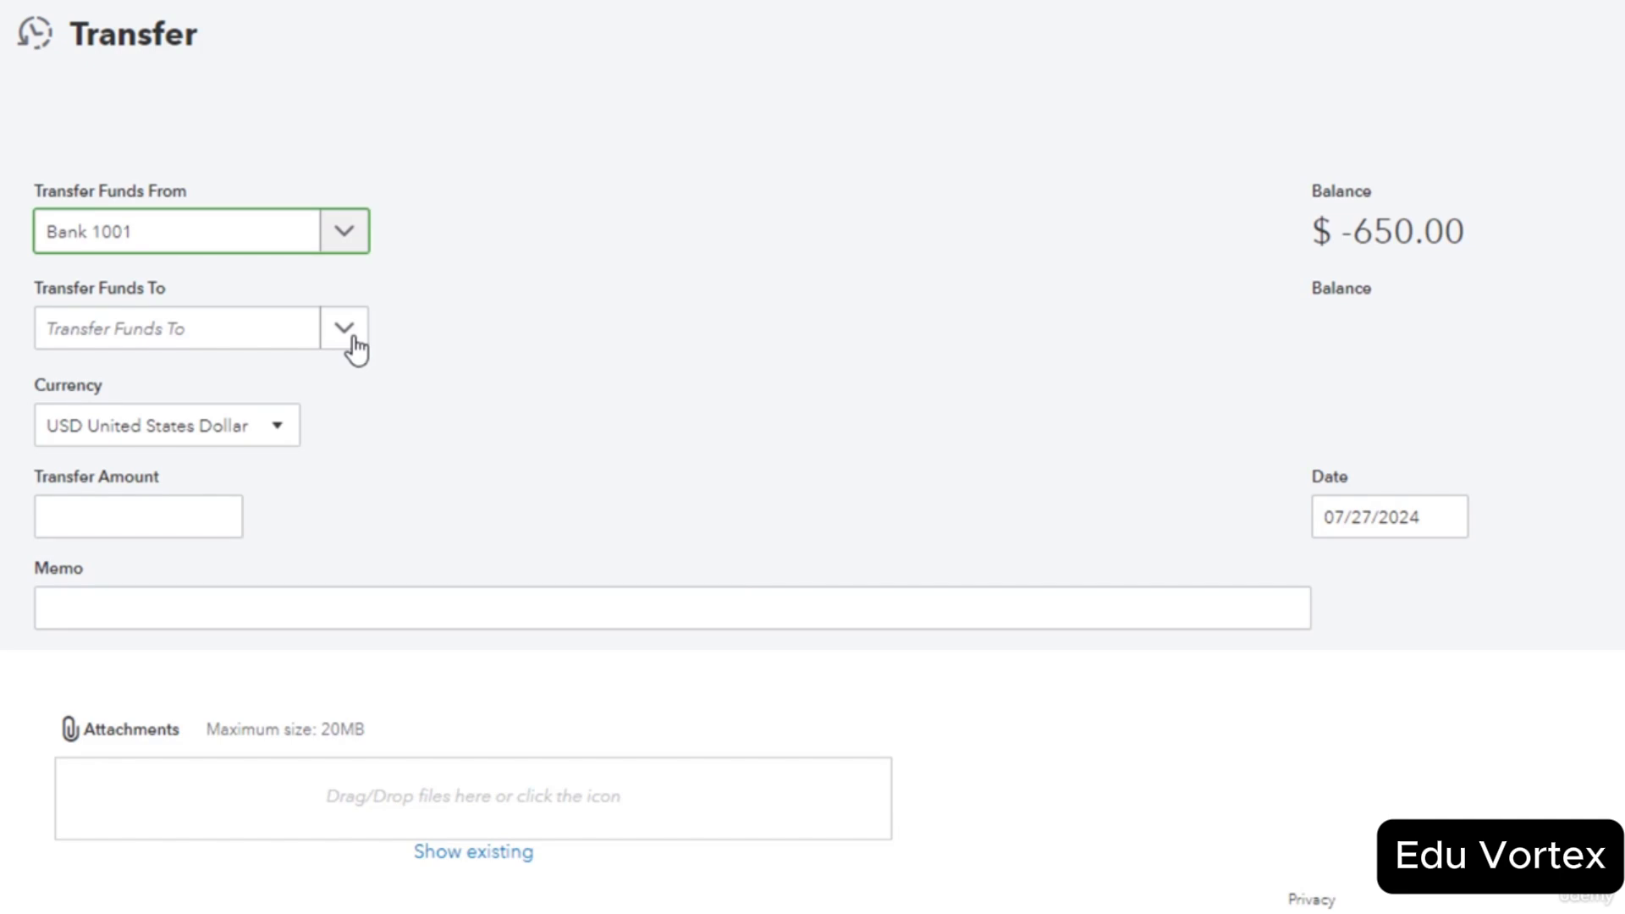
{"action": "left_click", "coordinate": [356, 347]}
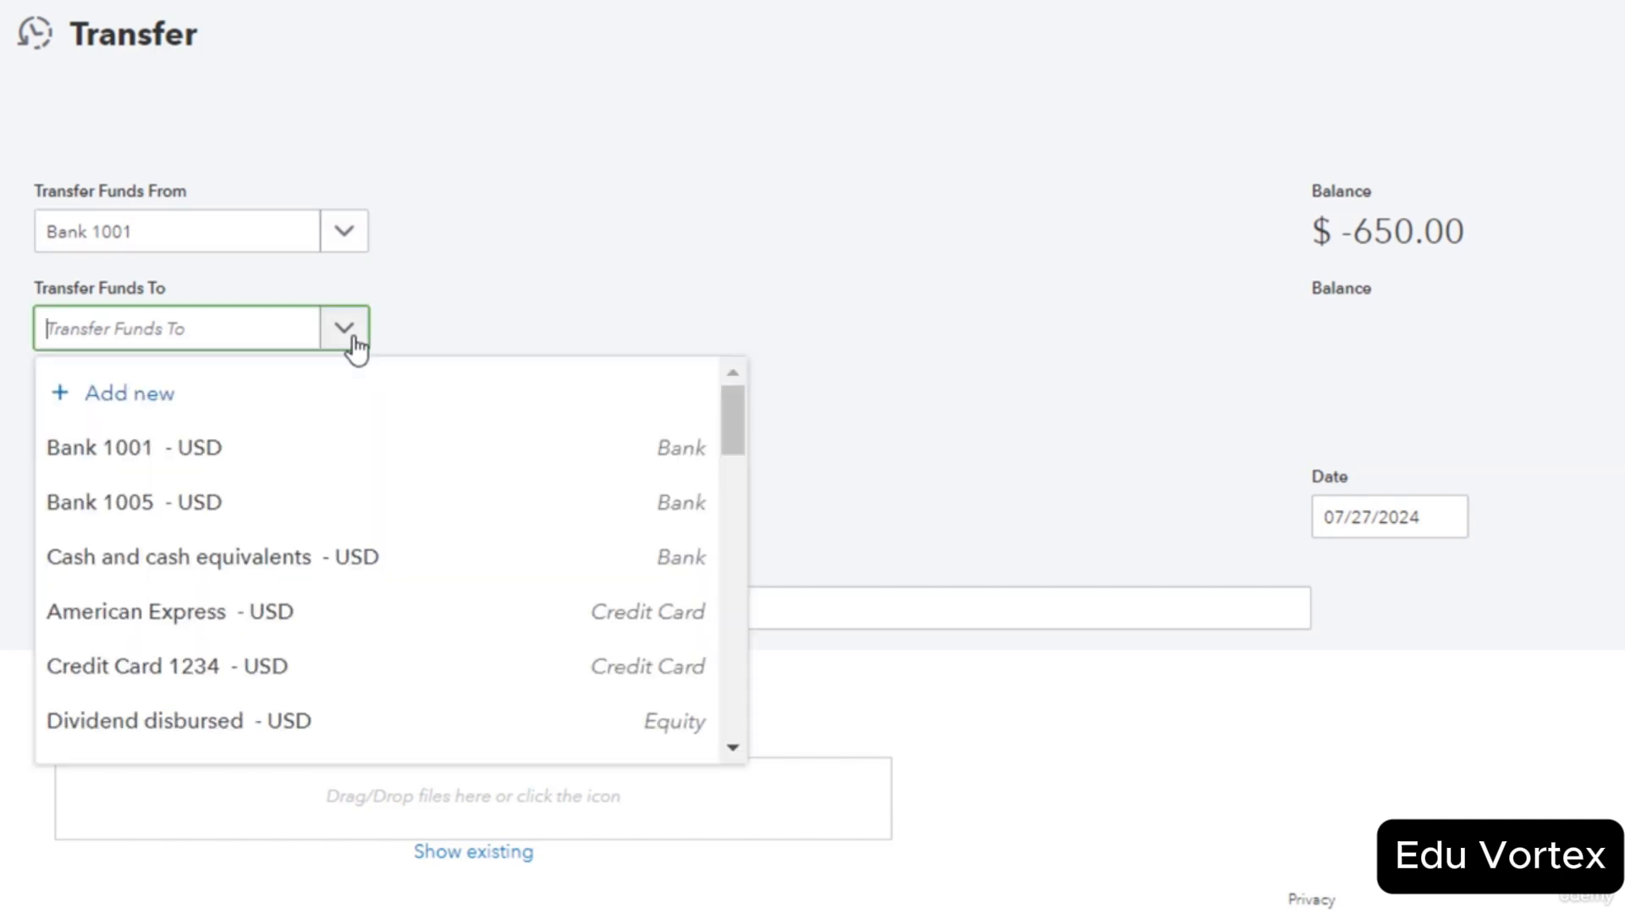
{"action": "left_click", "coordinate": [379, 505]}
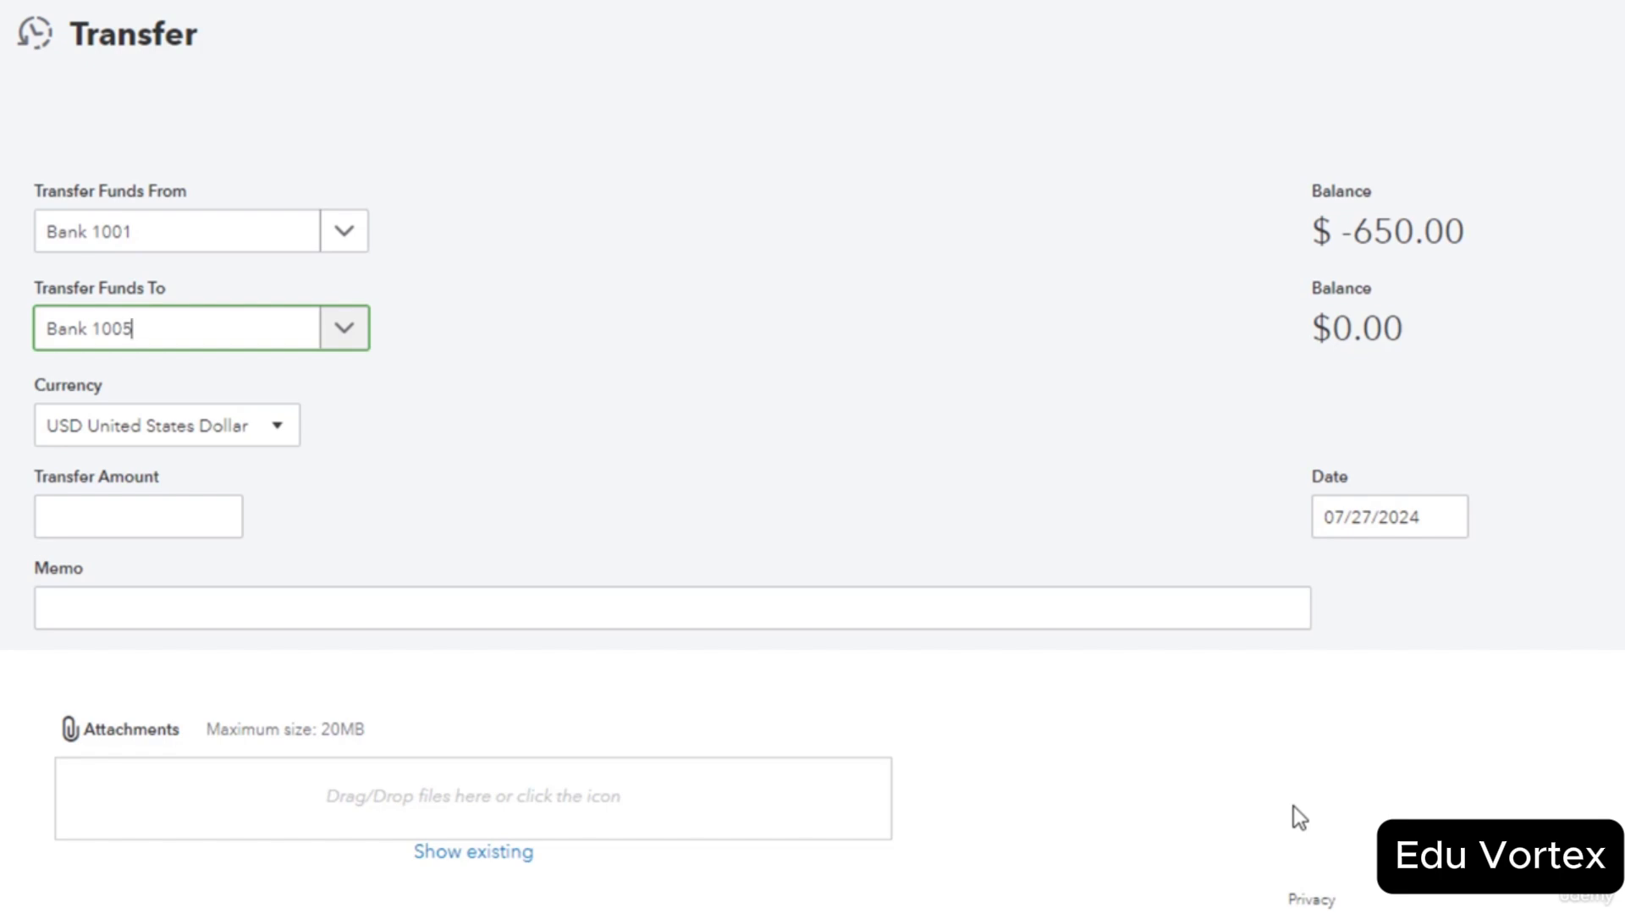
Enter the amount 2000 and the memo 'Transfer from checking to savings'.
{"action": "left_click", "coordinate": [108, 526]}
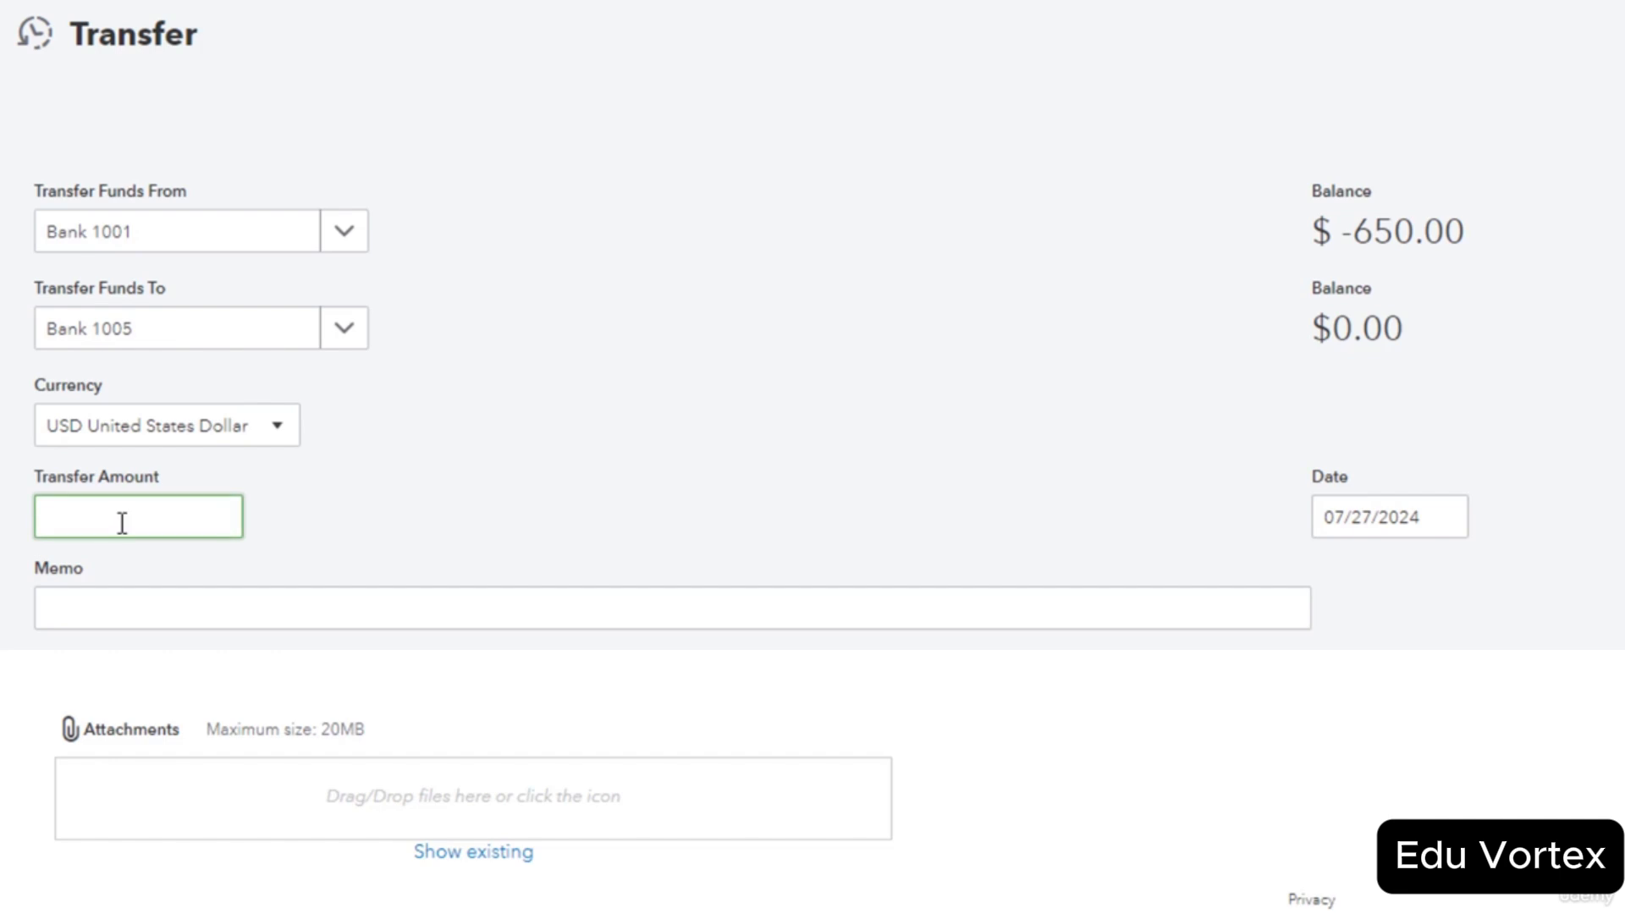
{"action": "type", "text": "2000"}
{"action": "left_click", "coordinate": [265, 622]}
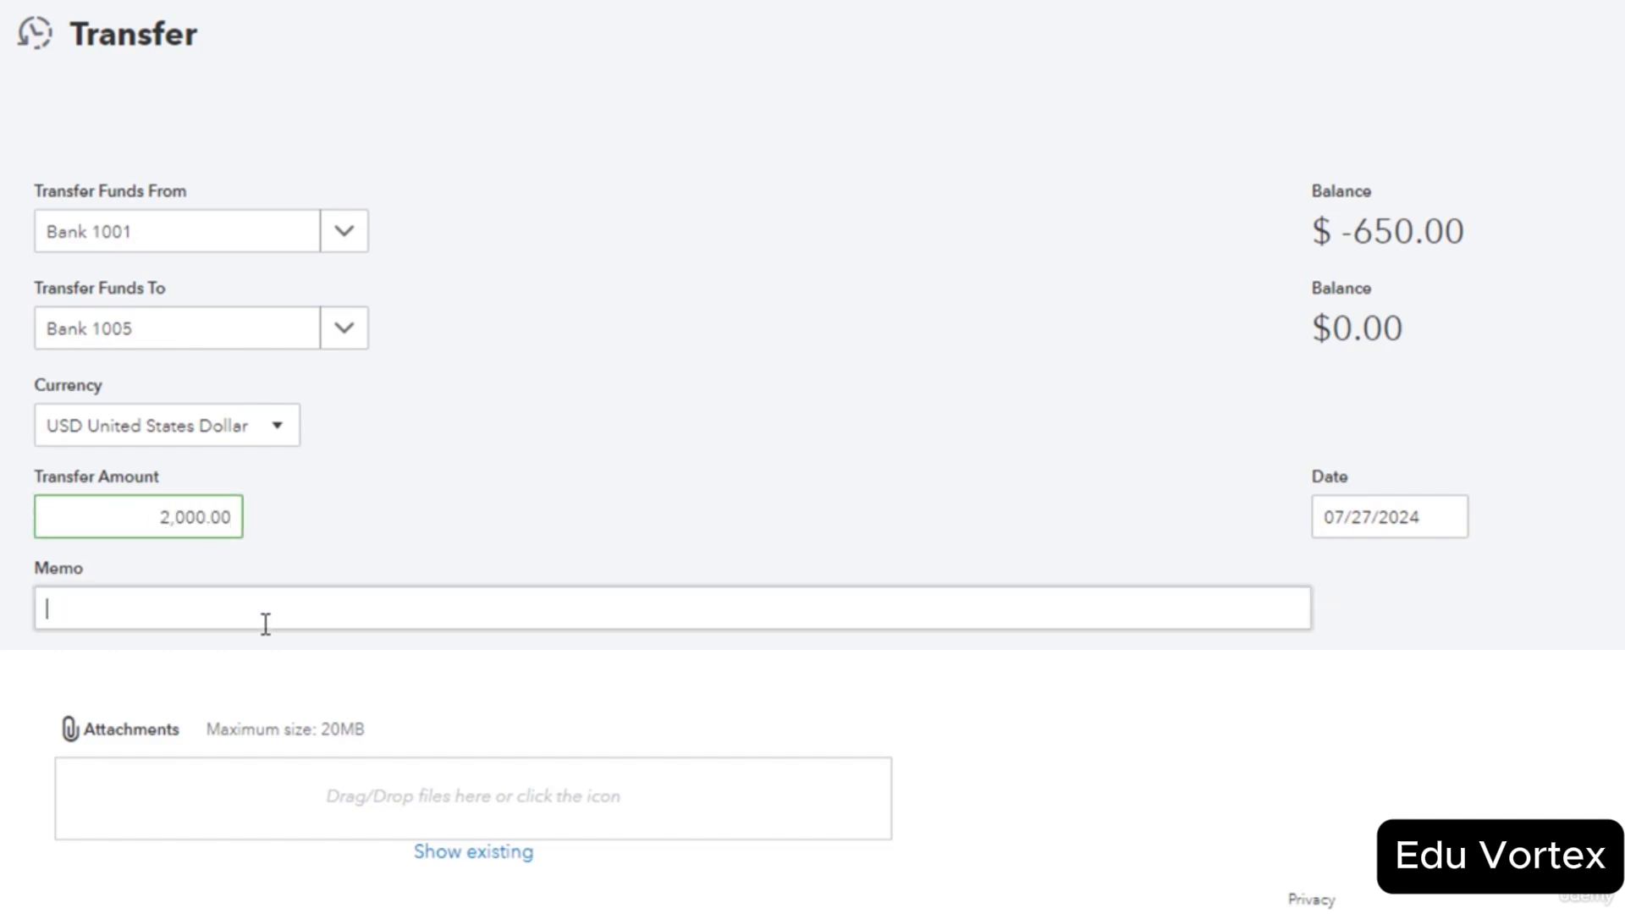
{"action": "type", "text": "Transfer from checking to savings"}
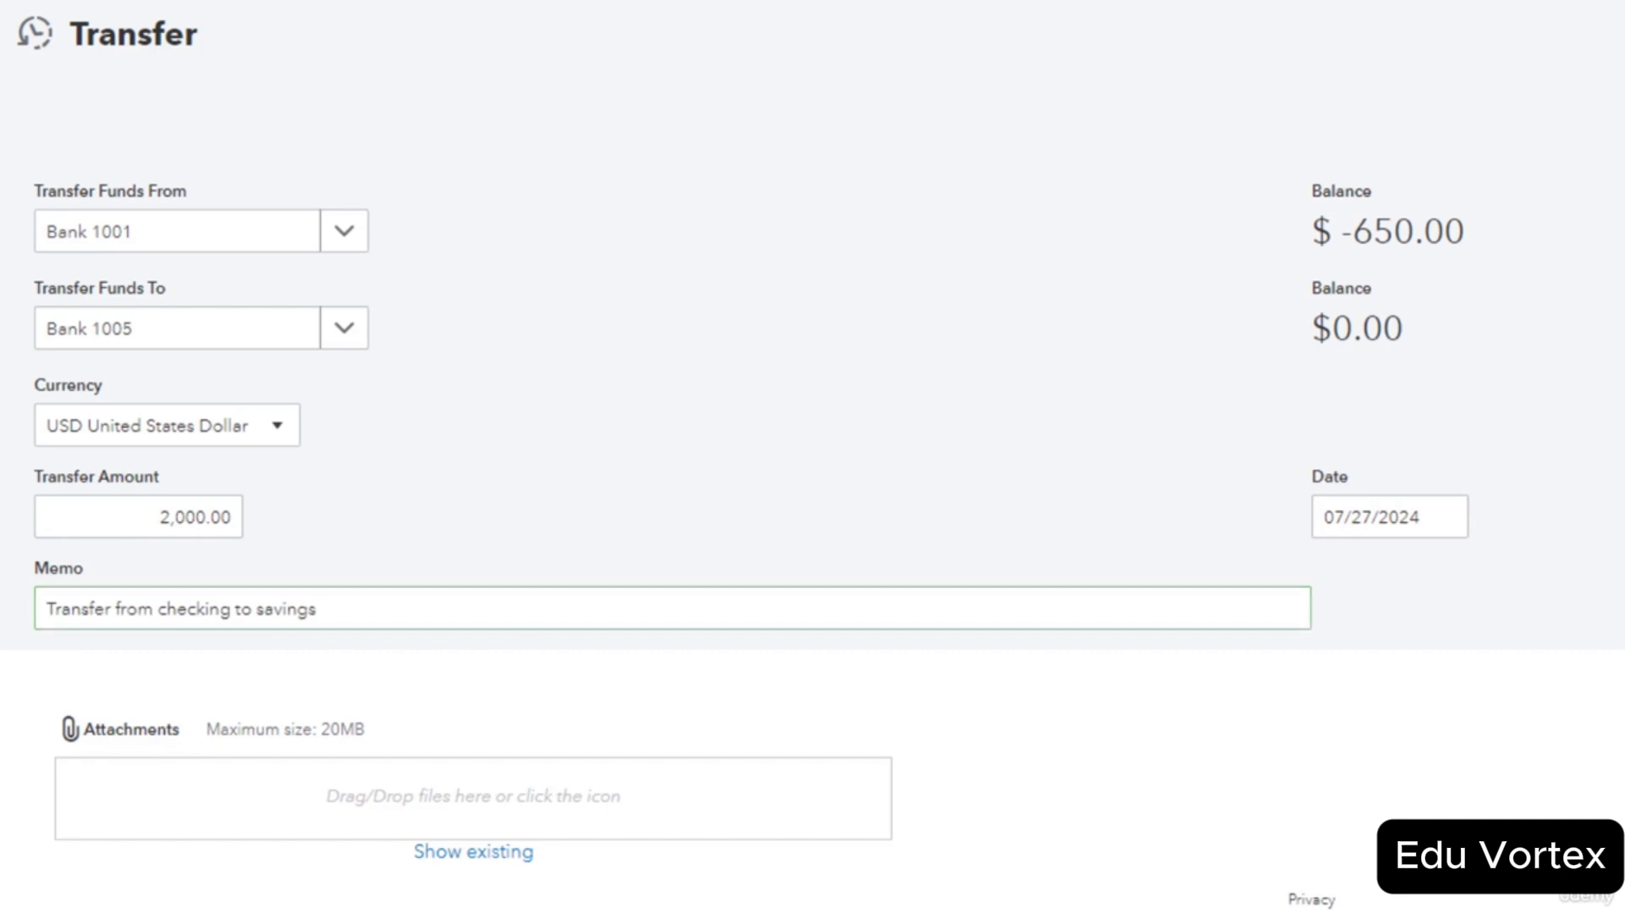
{"action": "key", "text": "Tab"}
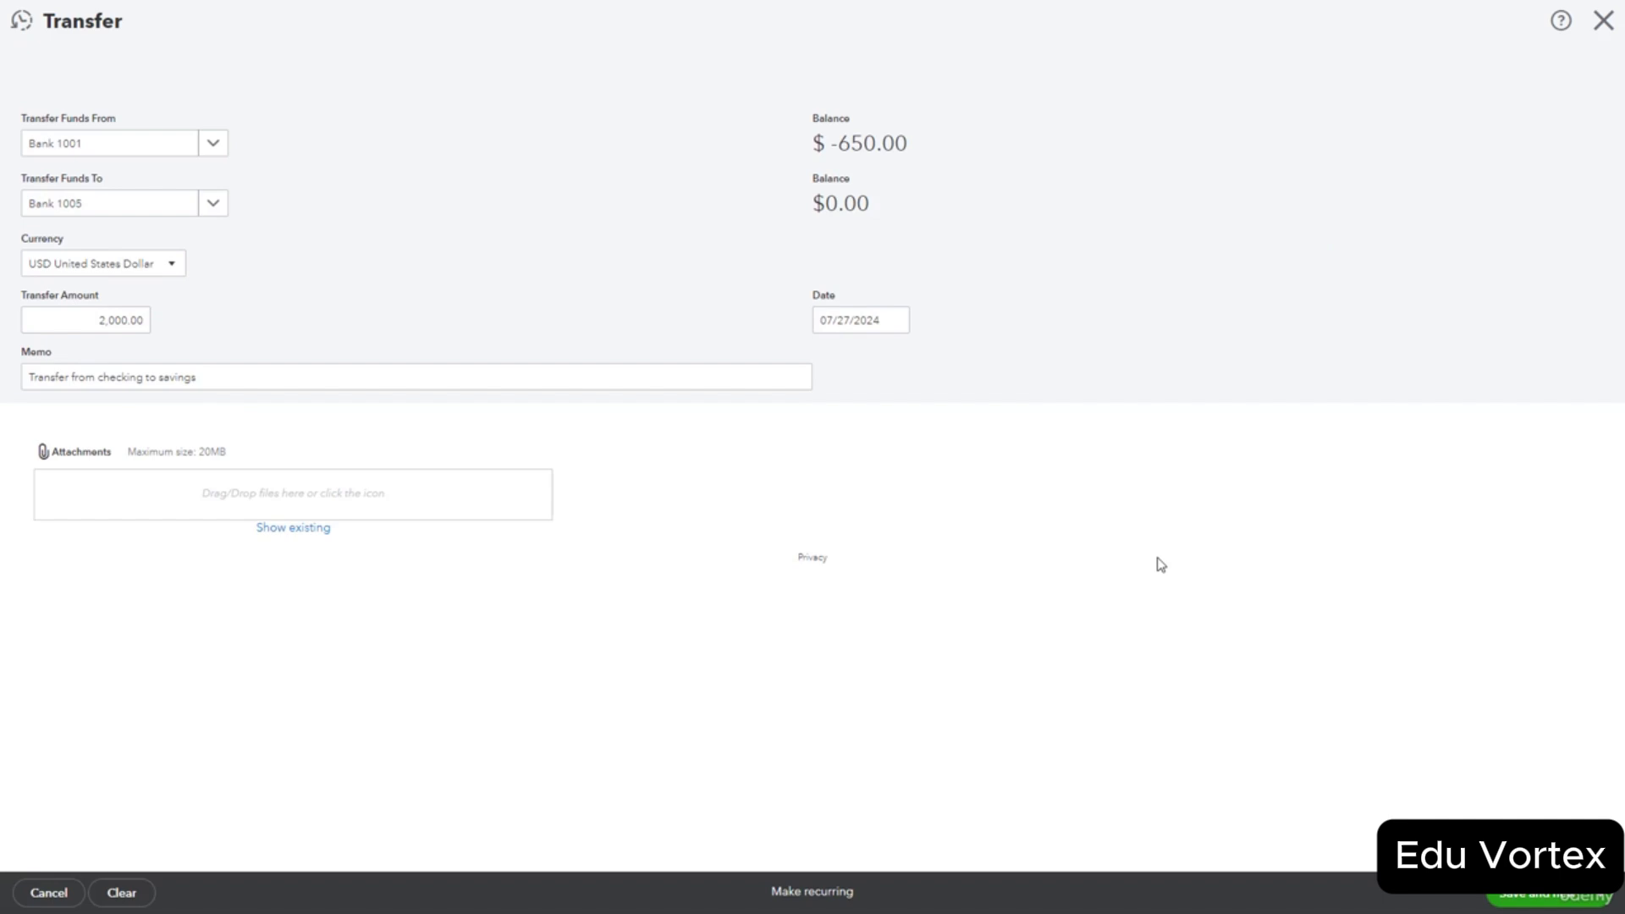
Save the transfer with Save and new, then close the blank Transfer form.
{"action": "left_click", "coordinate": [1586, 899]}
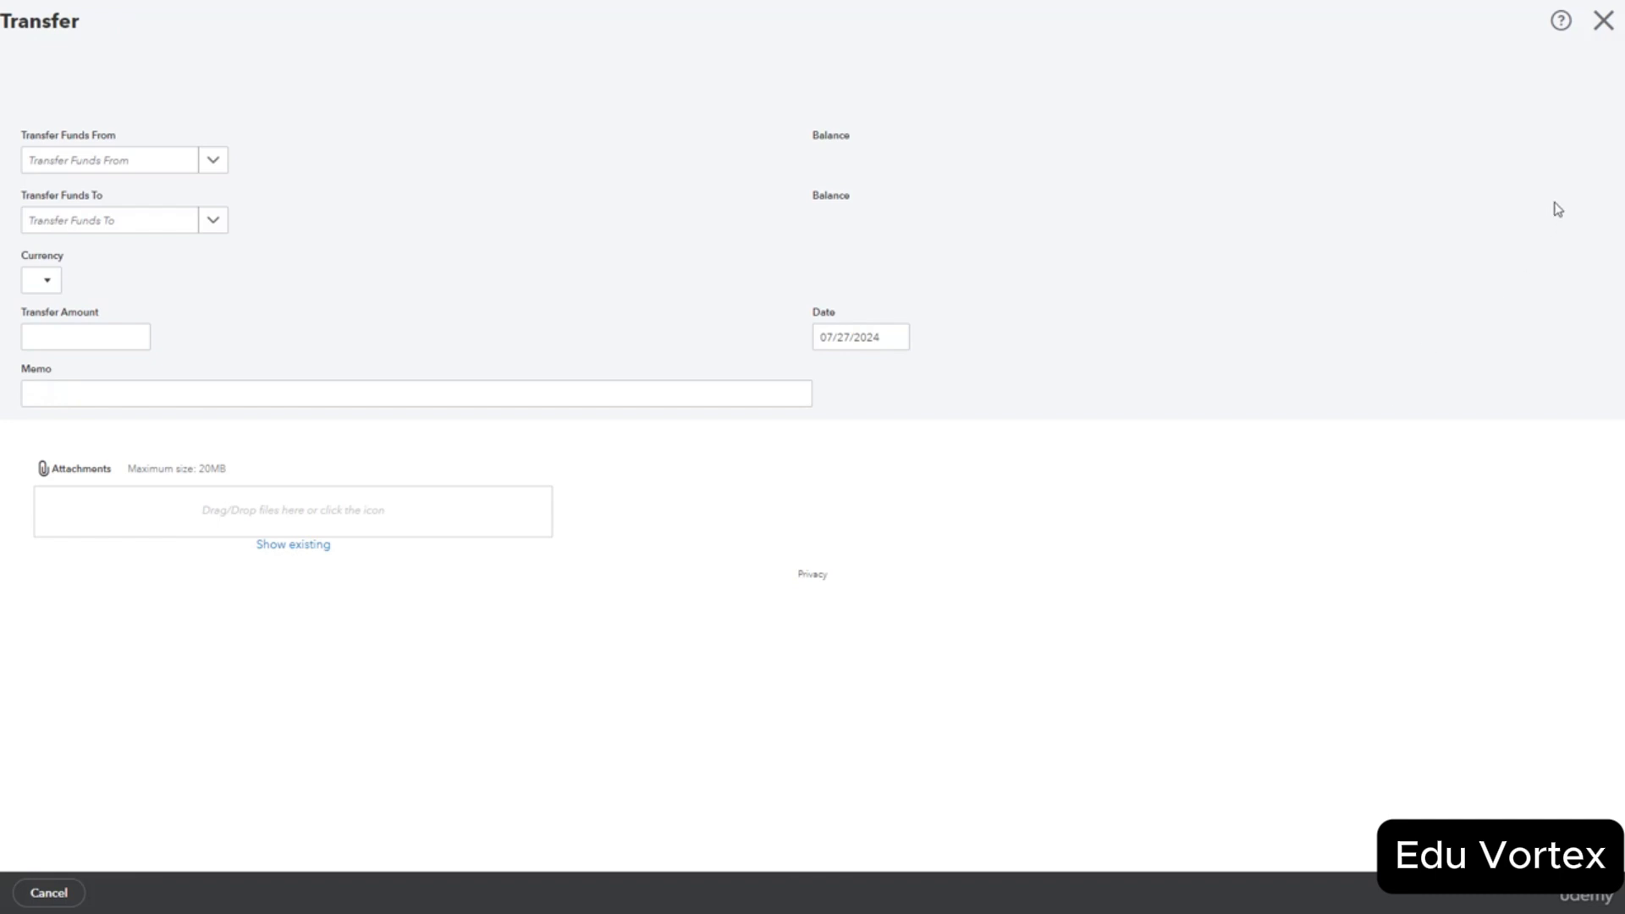
{"action": "left_click", "coordinate": [1604, 22]}
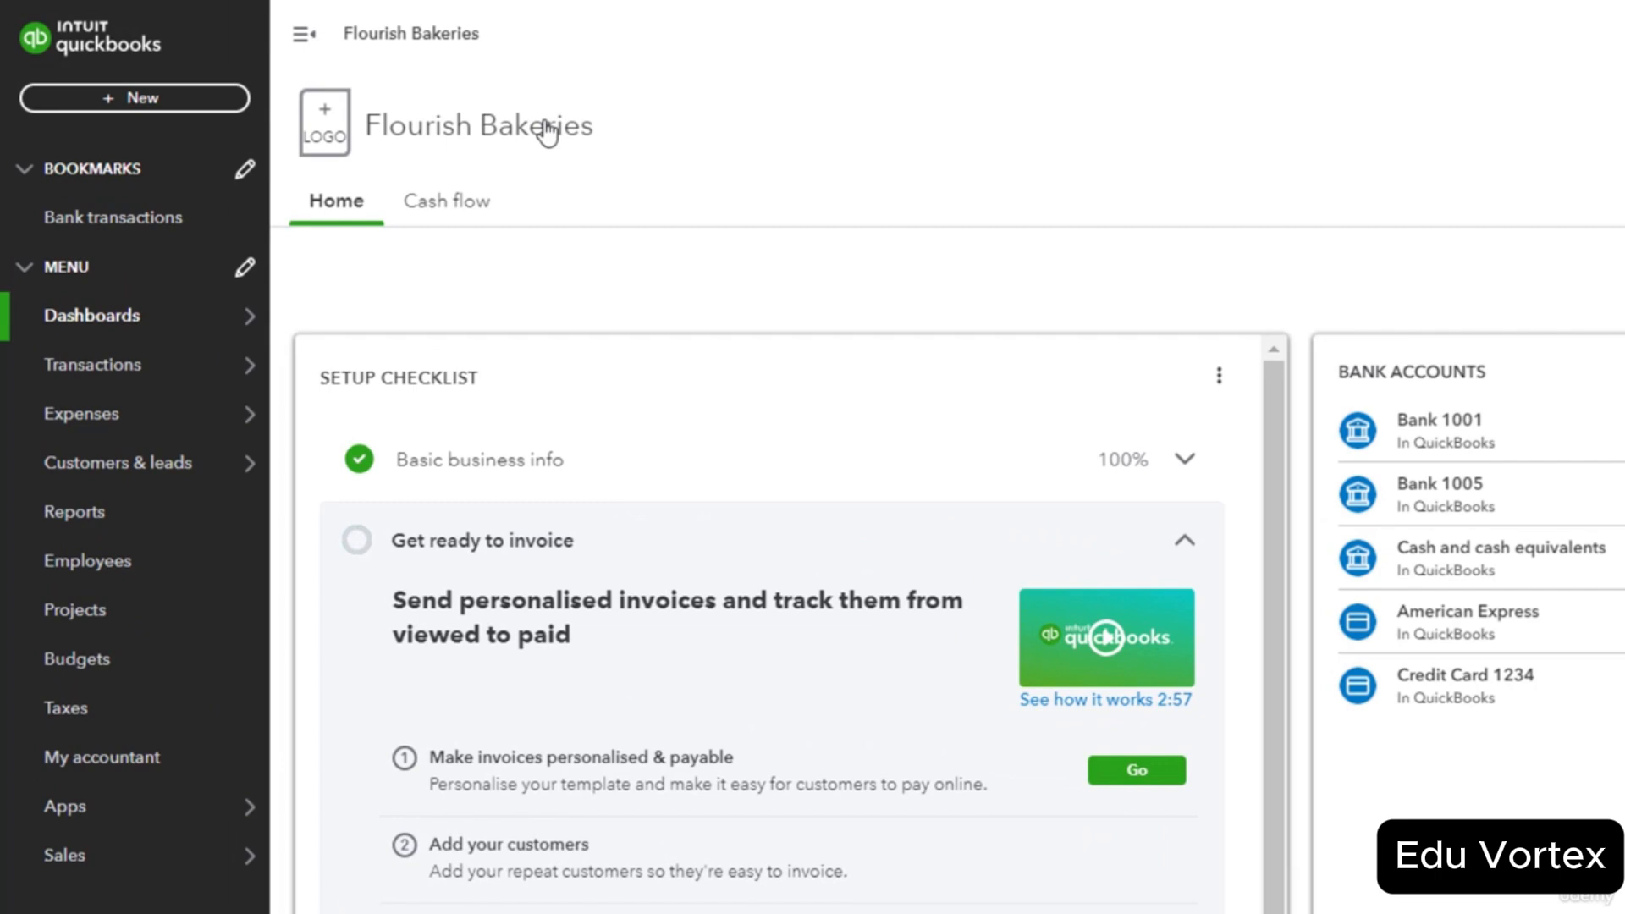
Start a Pay down credit card transaction from the + New menu.
{"action": "left_click", "coordinate": [201, 99]}
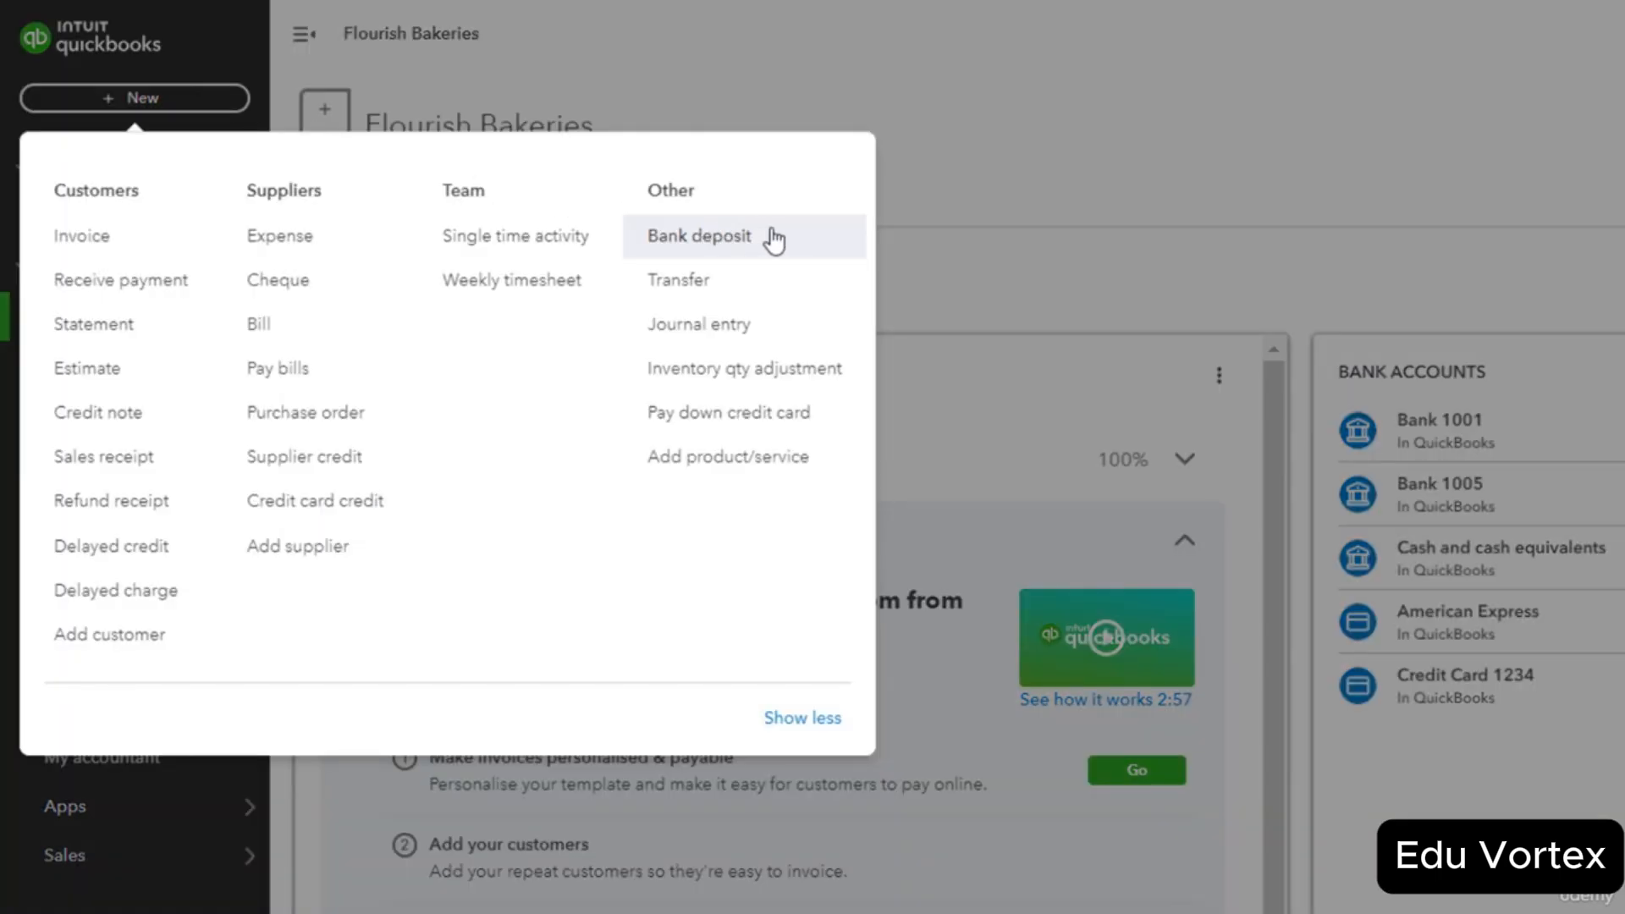
{"action": "left_click", "coordinate": [821, 420]}
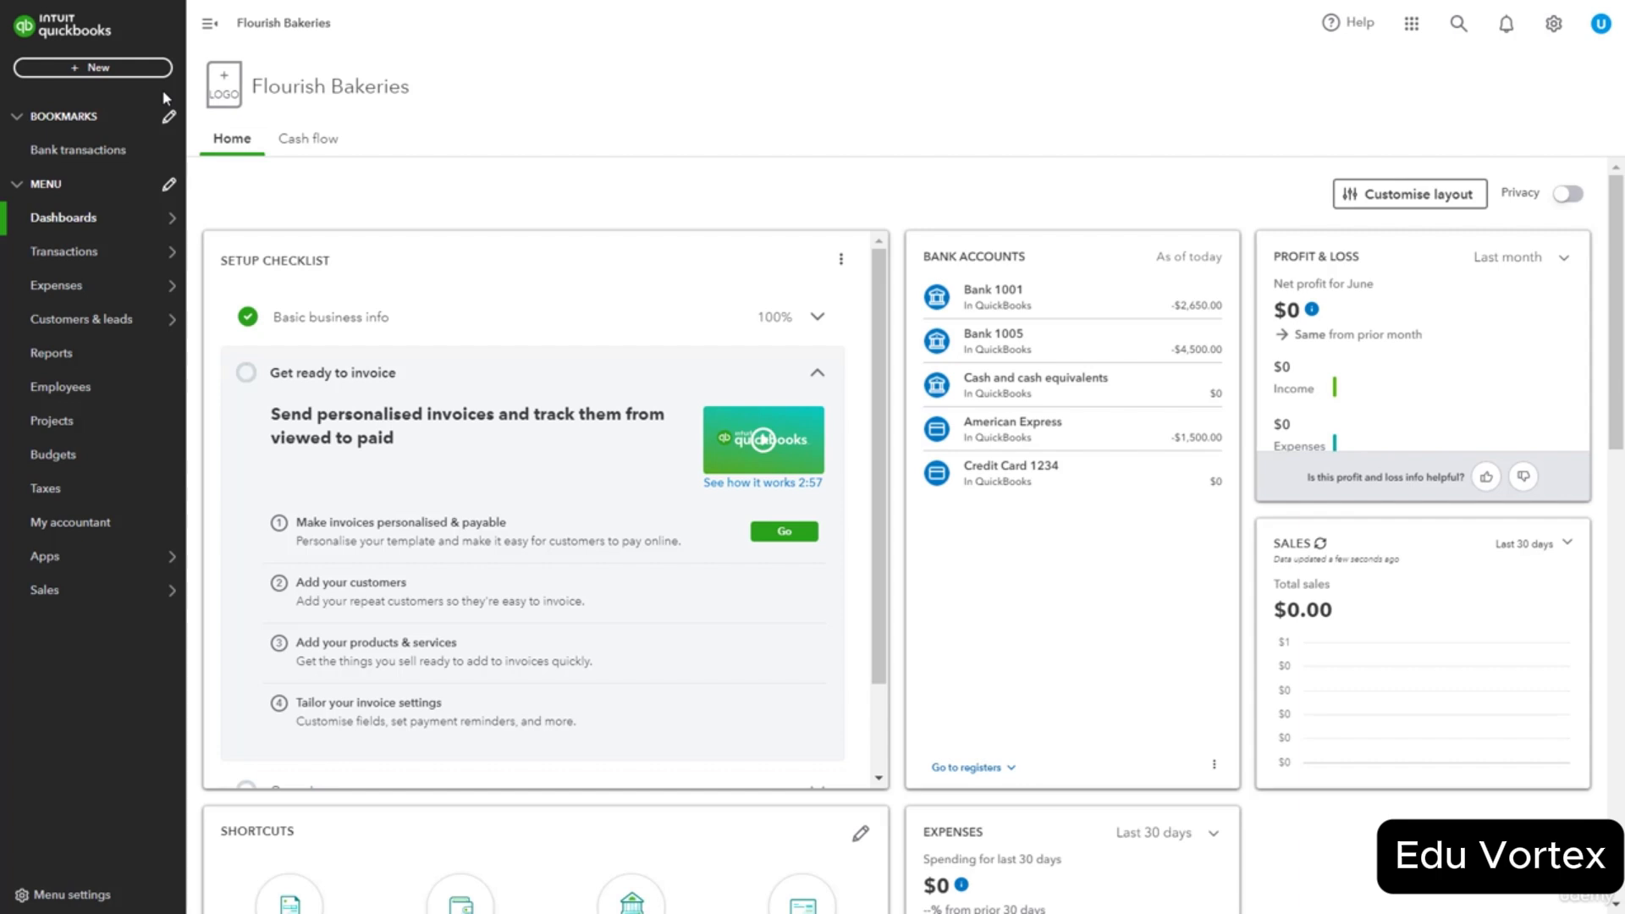
Create a Transfer of 1500 from Bank 1001 to American Express and save and close it.
{"action": "left_click", "coordinate": [118, 68]}
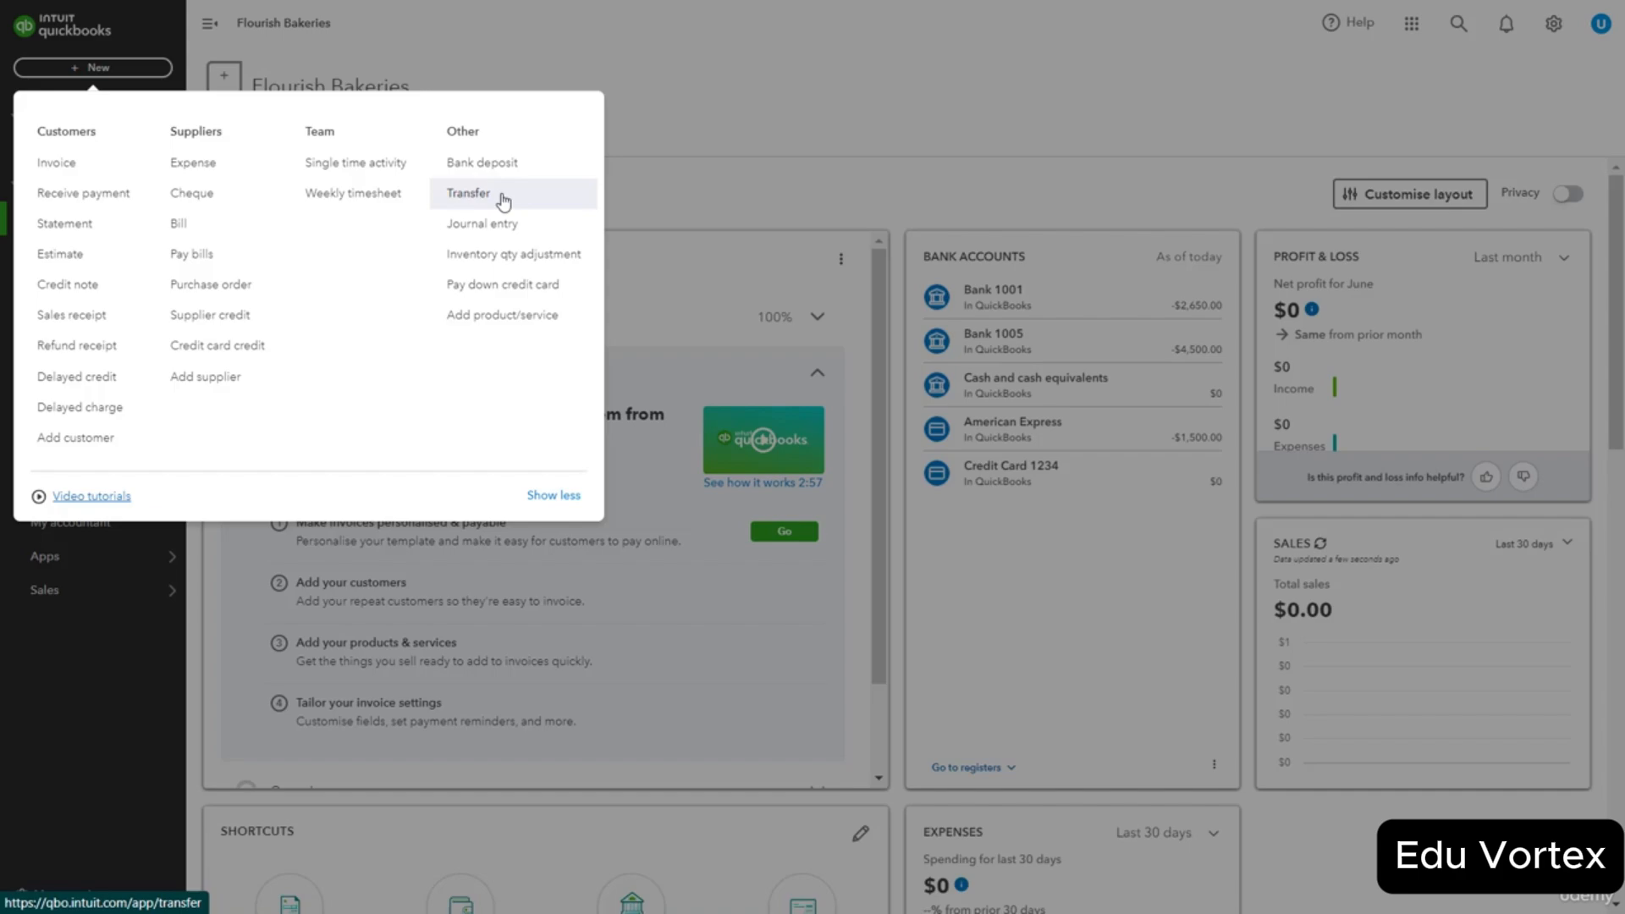
{"action": "left_click", "coordinate": [503, 201]}
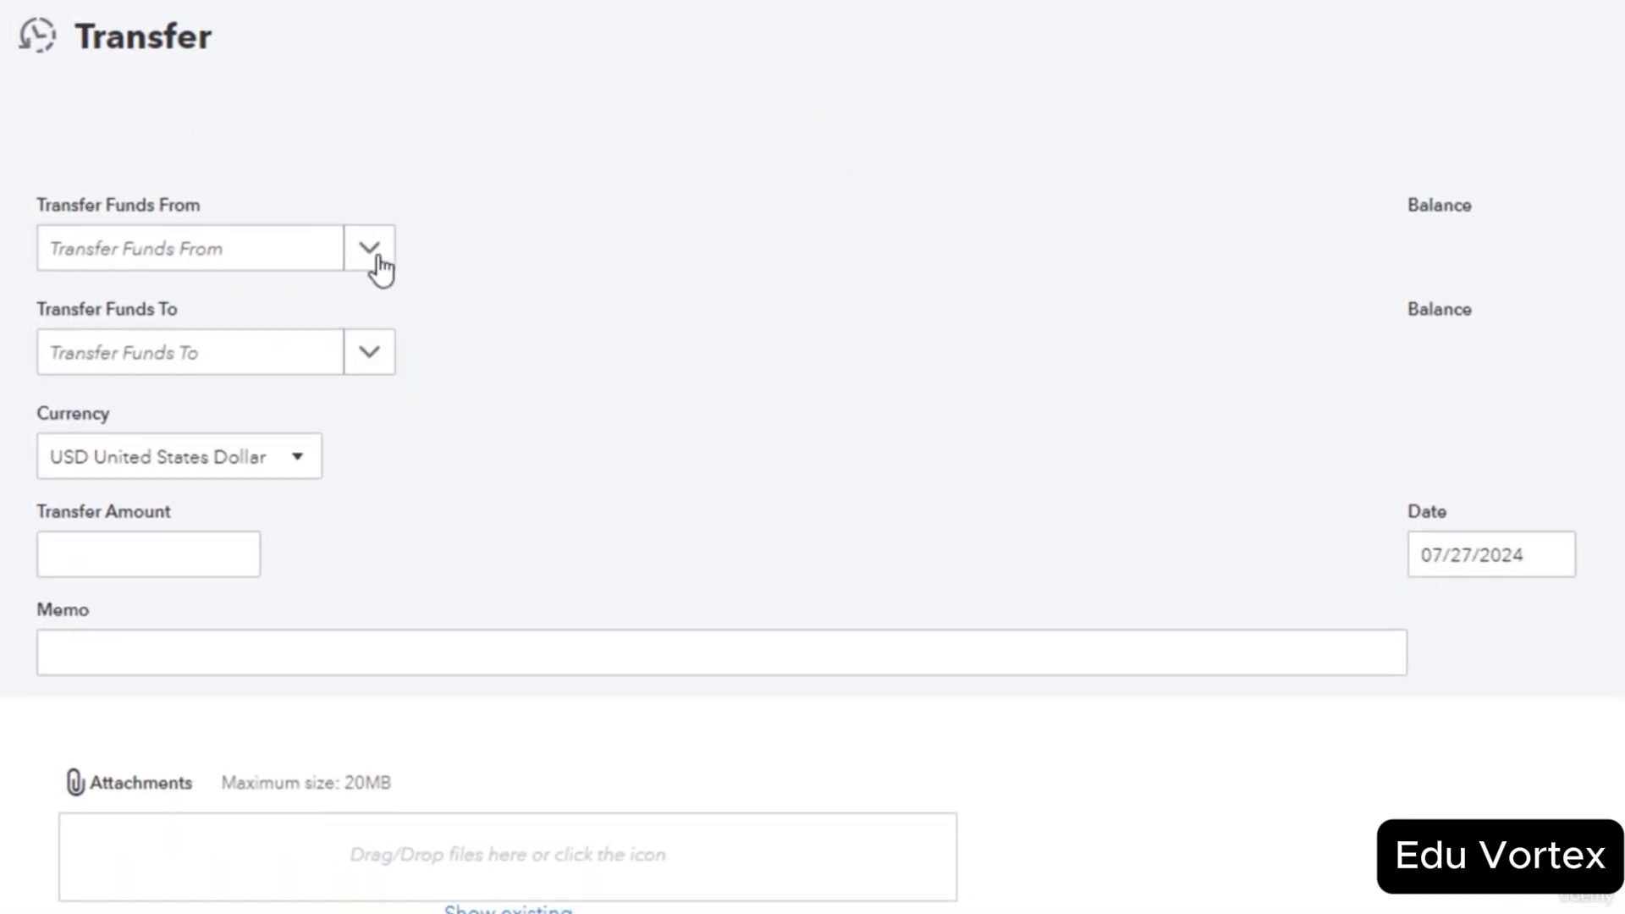
{"action": "left_click", "coordinate": [377, 261]}
{"action": "left_click", "coordinate": [377, 405]}
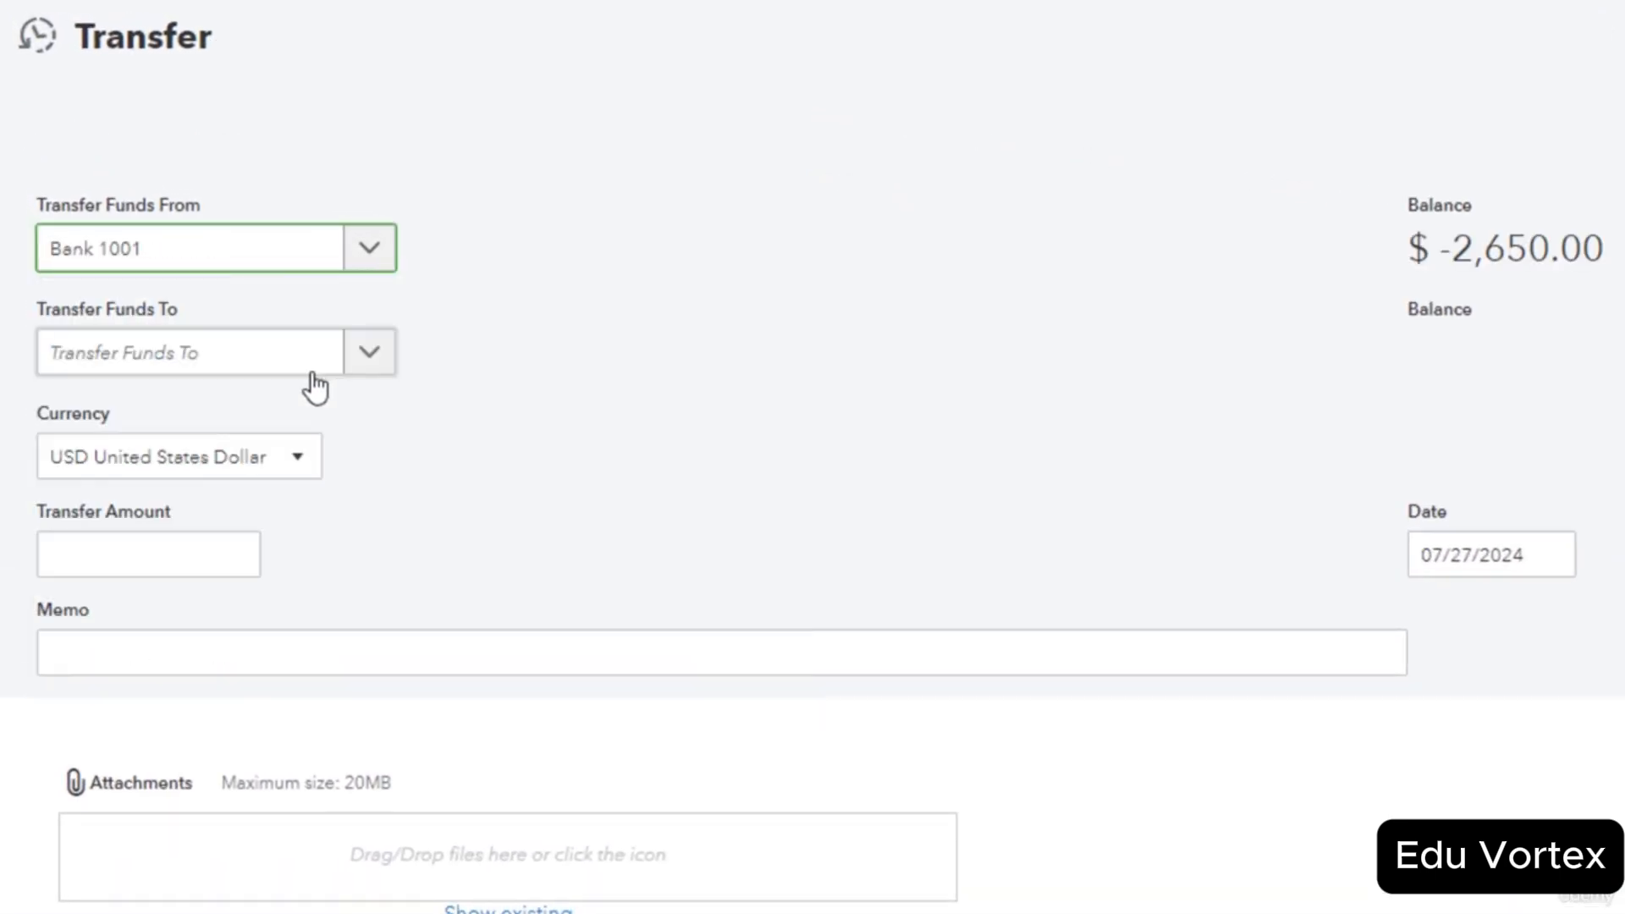
{"action": "left_click", "coordinate": [374, 373]}
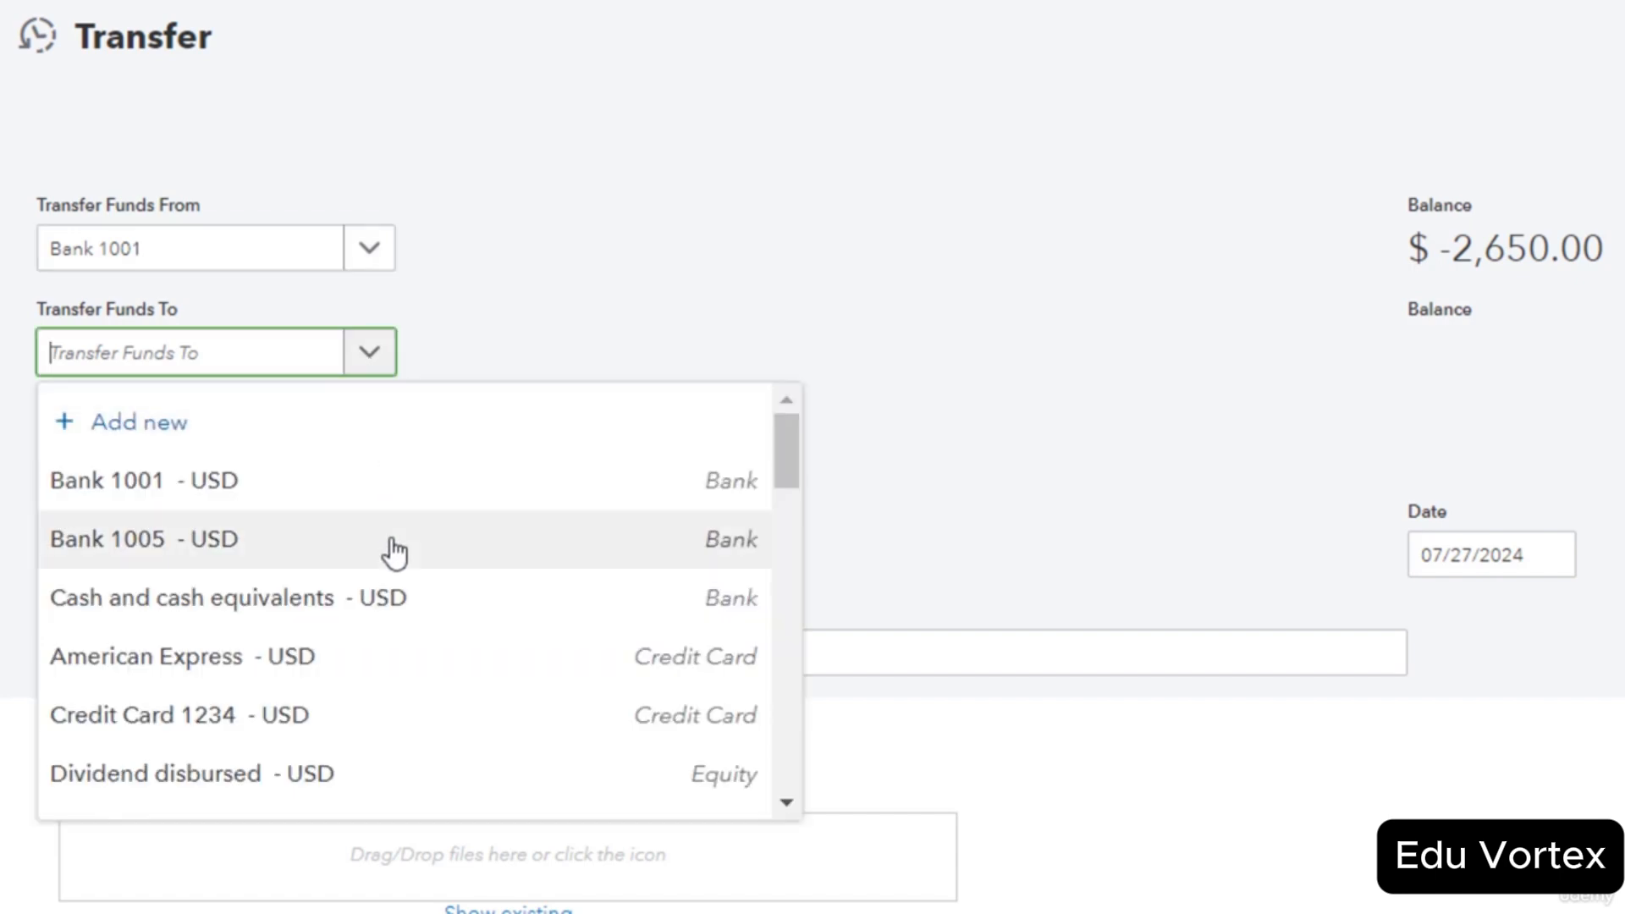
{"action": "left_click", "coordinate": [398, 664]}
{"action": "left_click", "coordinate": [177, 545]}
{"action": "type", "text": "1500"}
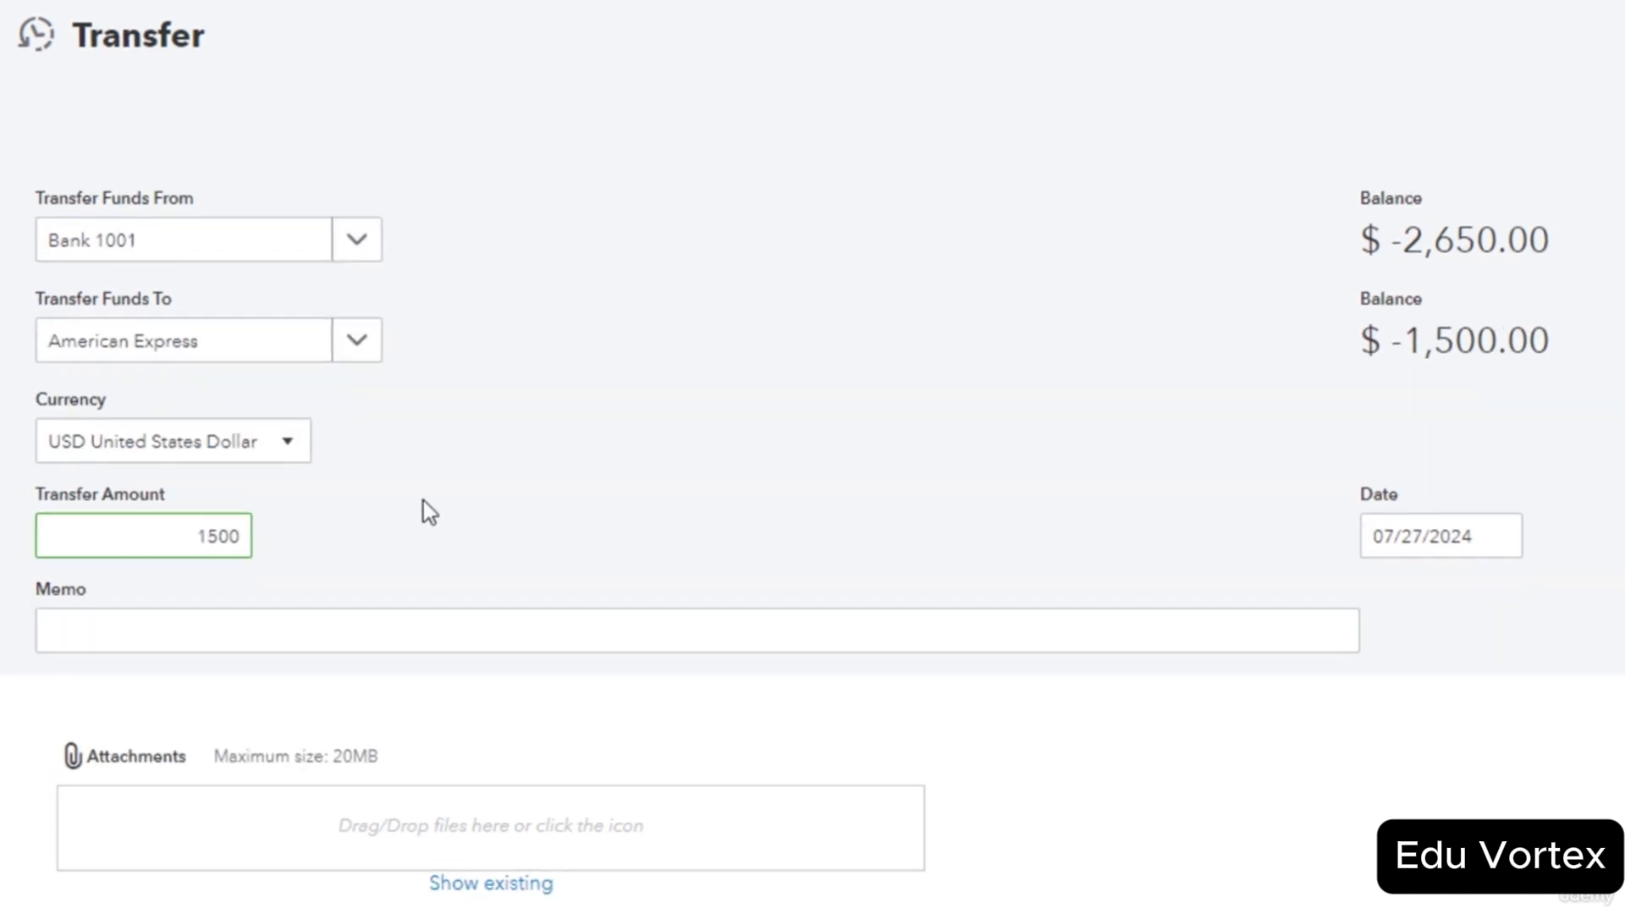
{"action": "left_click", "coordinate": [1544, 892]}
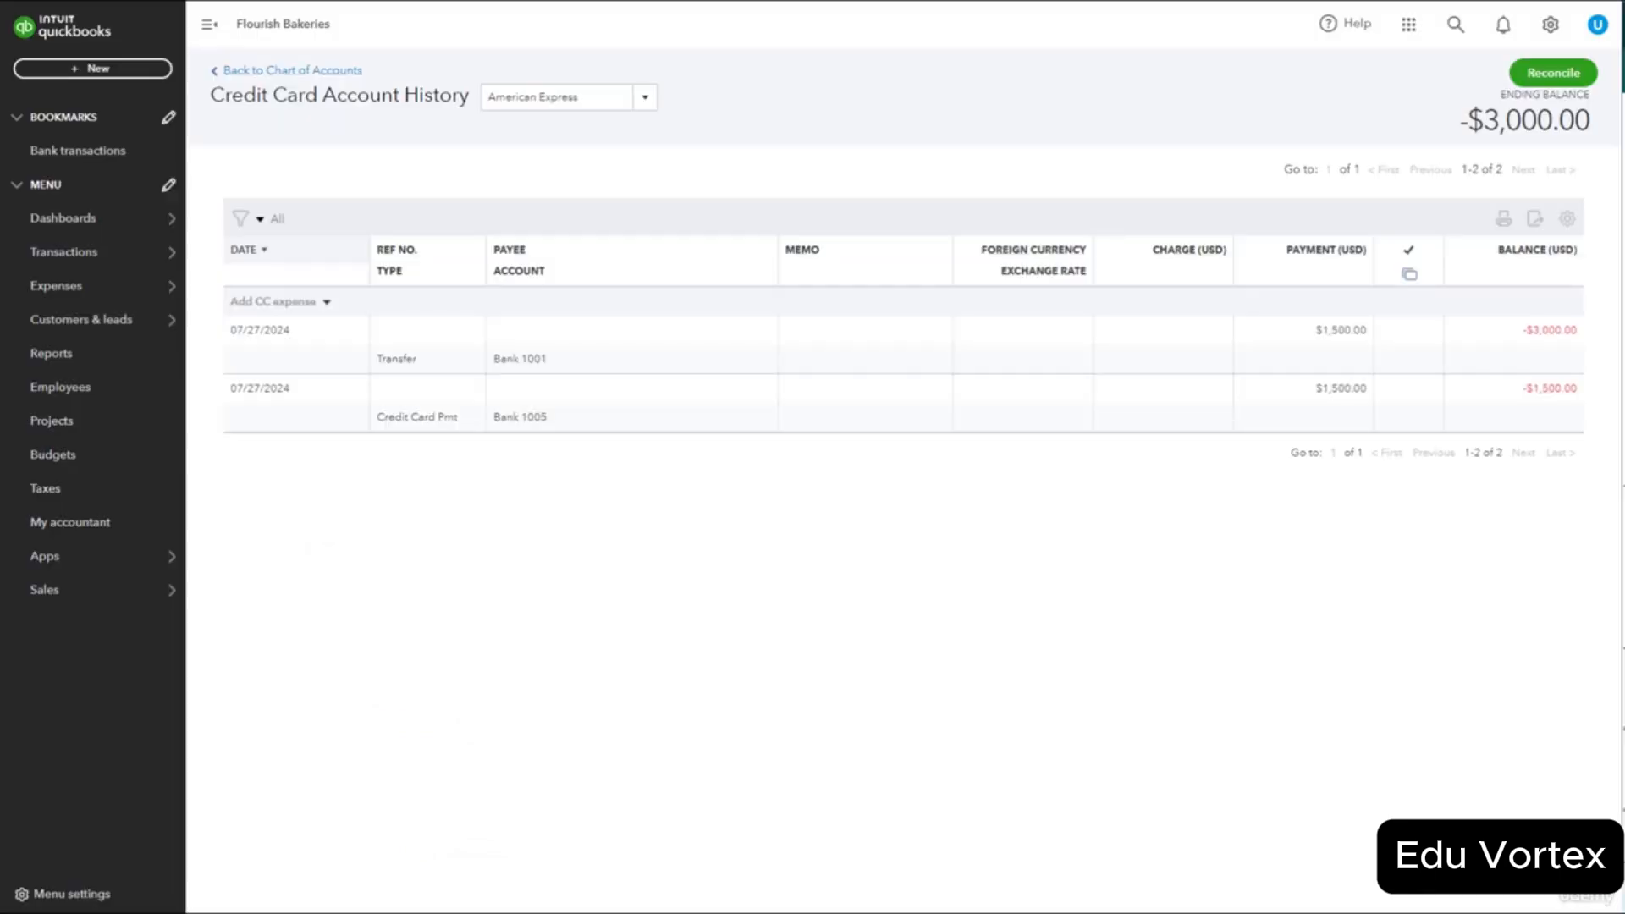
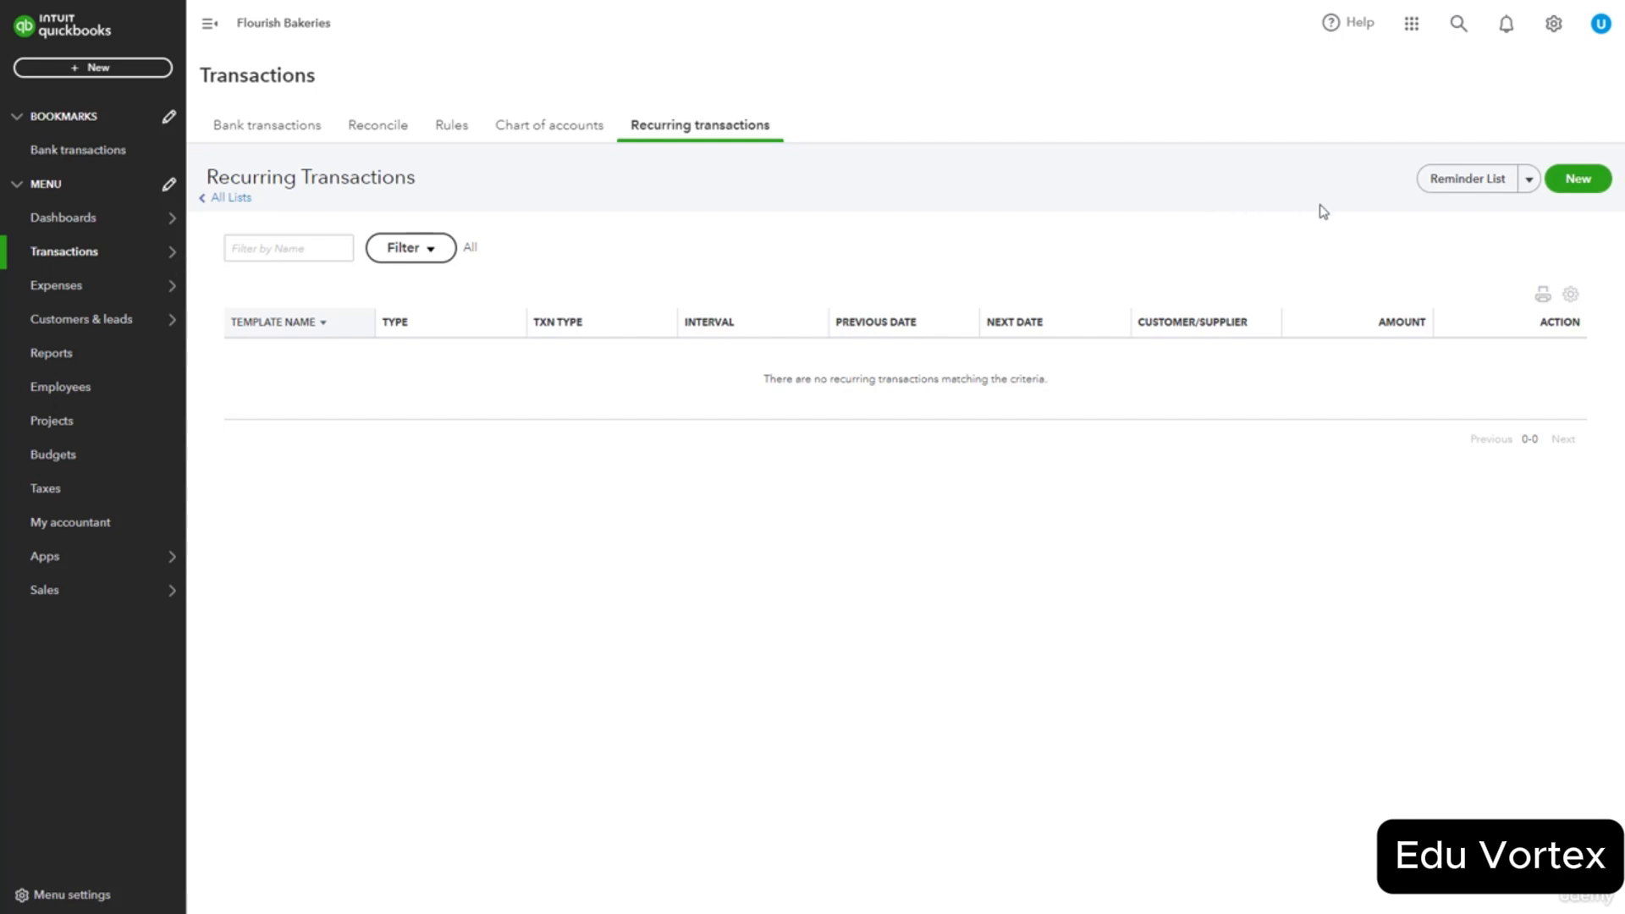
Start a new recurring template with Expense as the transaction type.
{"action": "left_click", "coordinate": [1580, 188]}
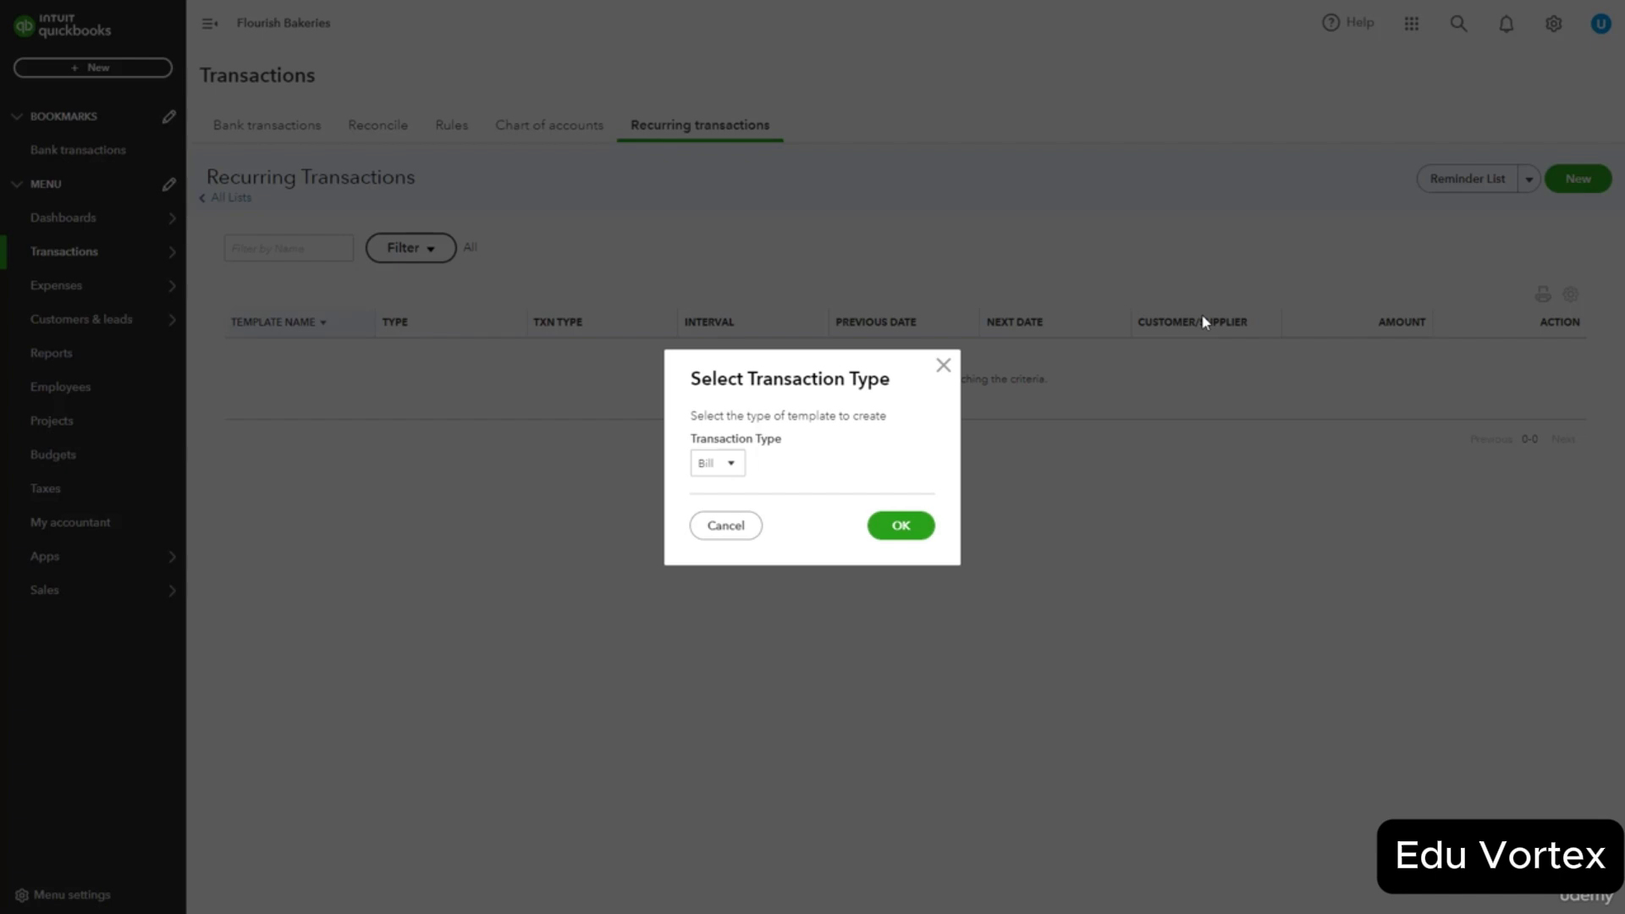
{"action": "left_click", "coordinate": [731, 466]}
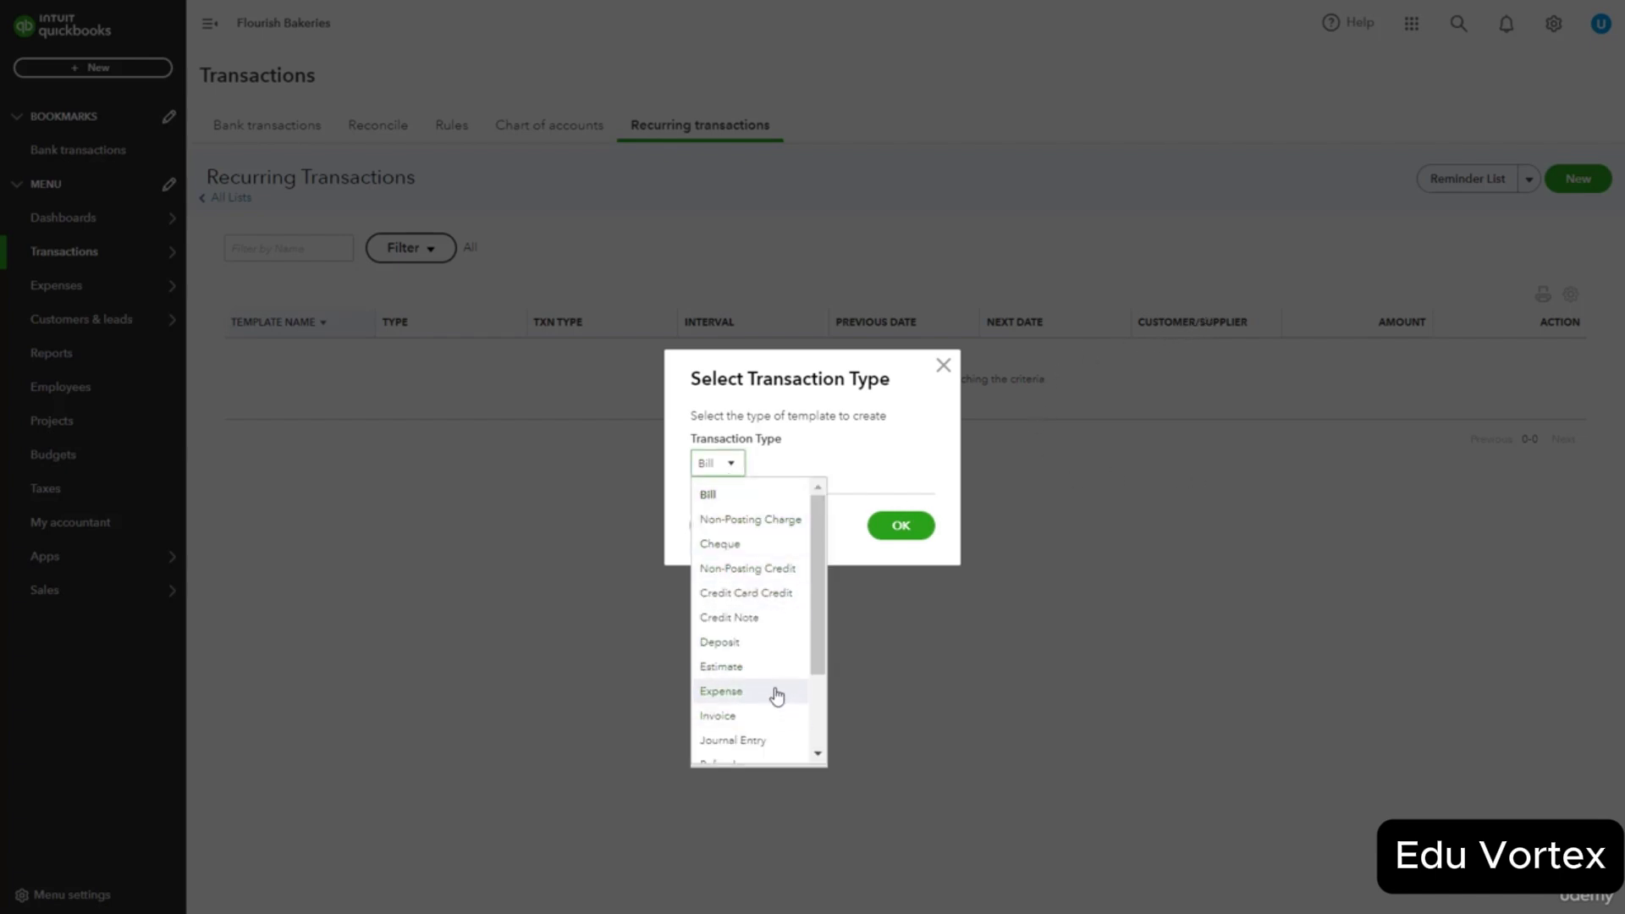
{"action": "scroll", "coordinate": [816, 681], "scroll_direction": "down", "scroll_amount": 1}
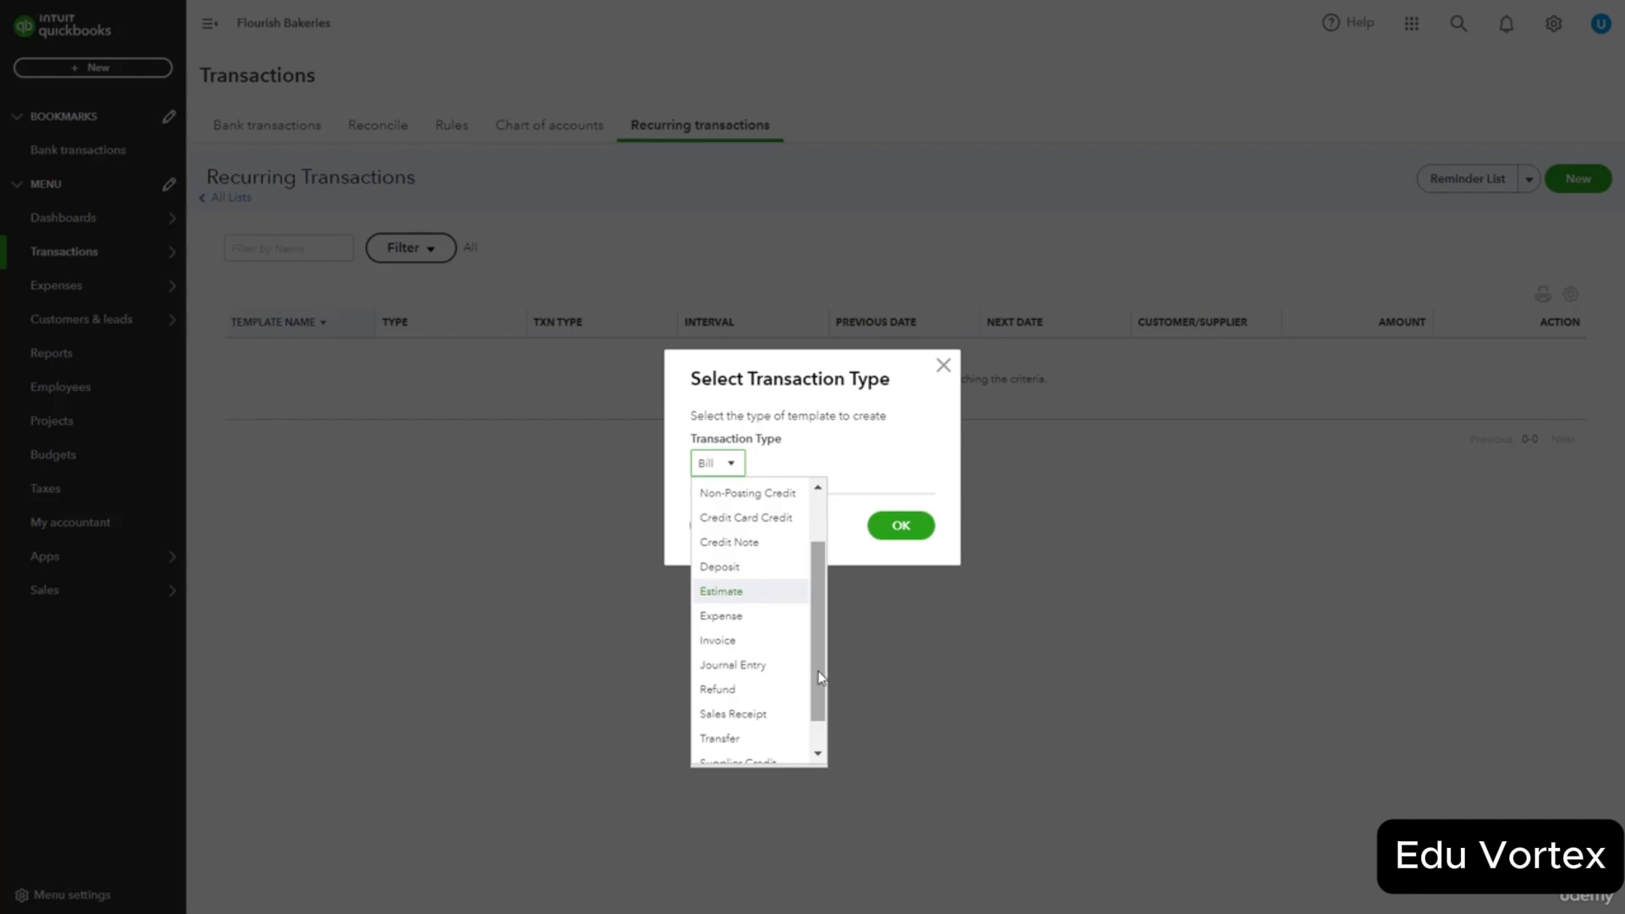
{"action": "left_click", "coordinate": [744, 618]}
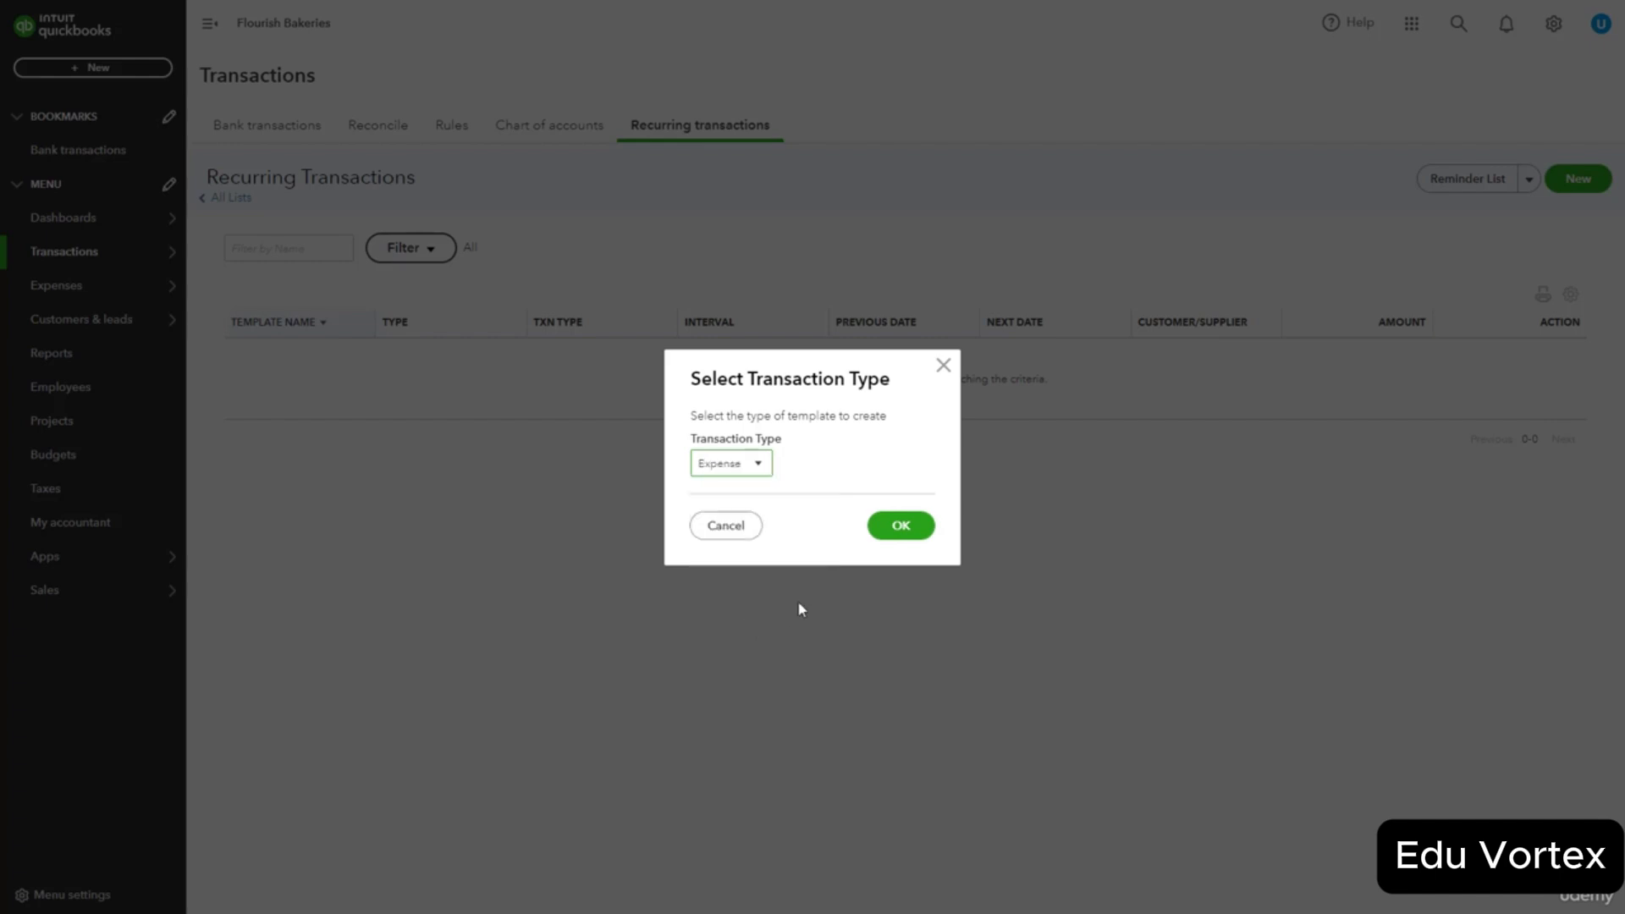
{"action": "left_click", "coordinate": [902, 528]}
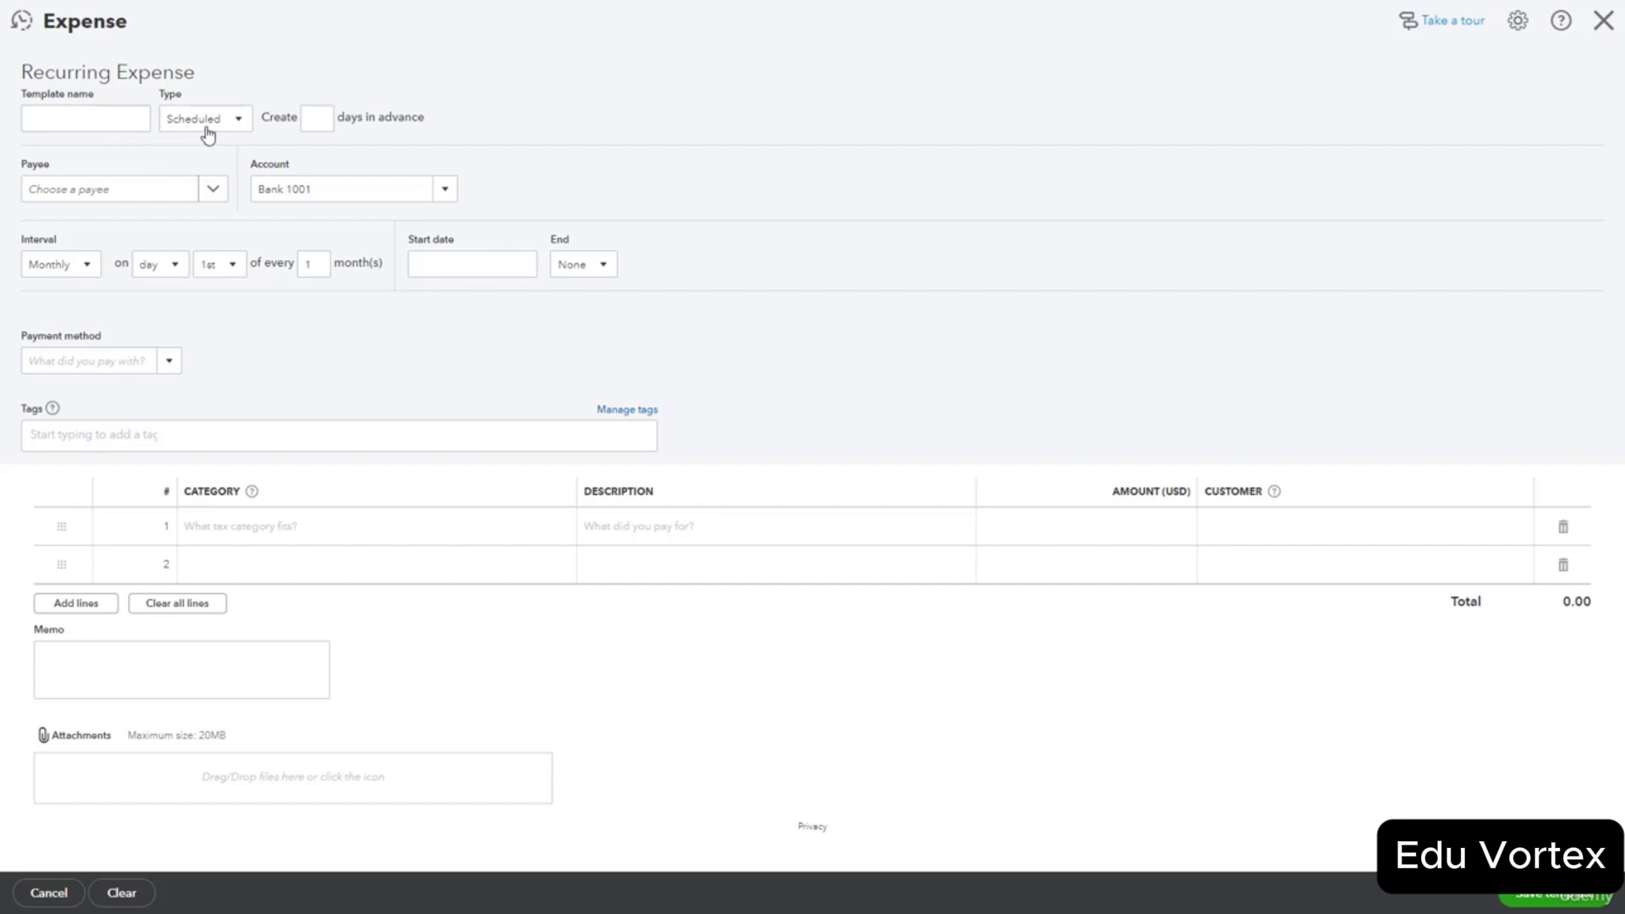
Review the scheduling type, days-in-advance setting and payee list without changing anything.
{"action": "left_click", "coordinate": [236, 121]}
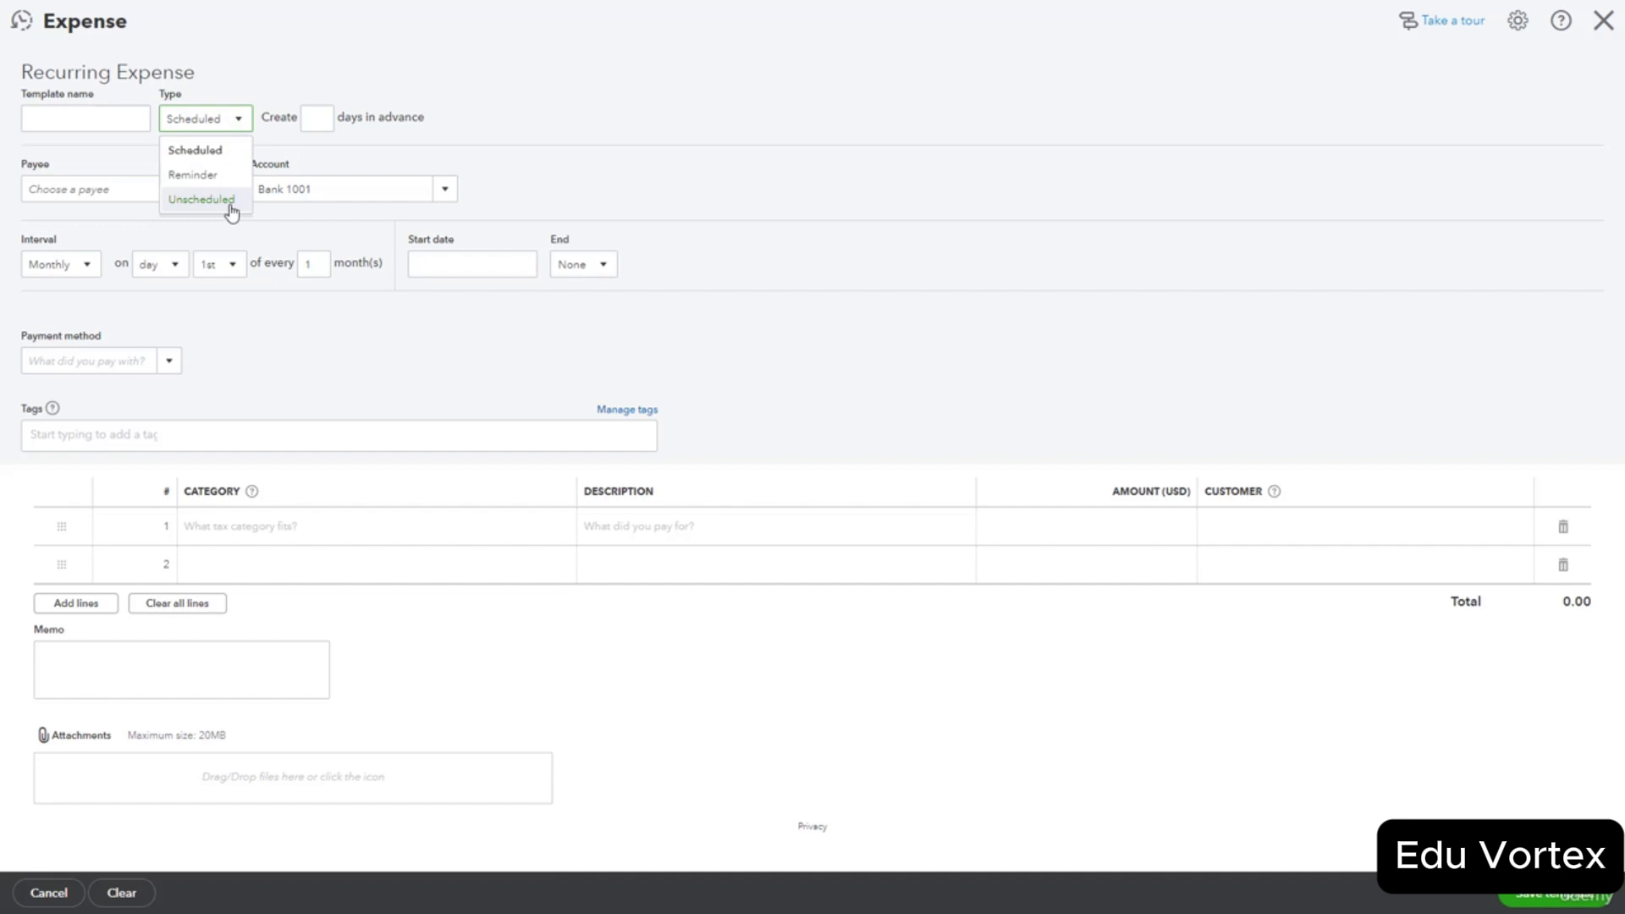
{"action": "left_click", "coordinate": [333, 165]}
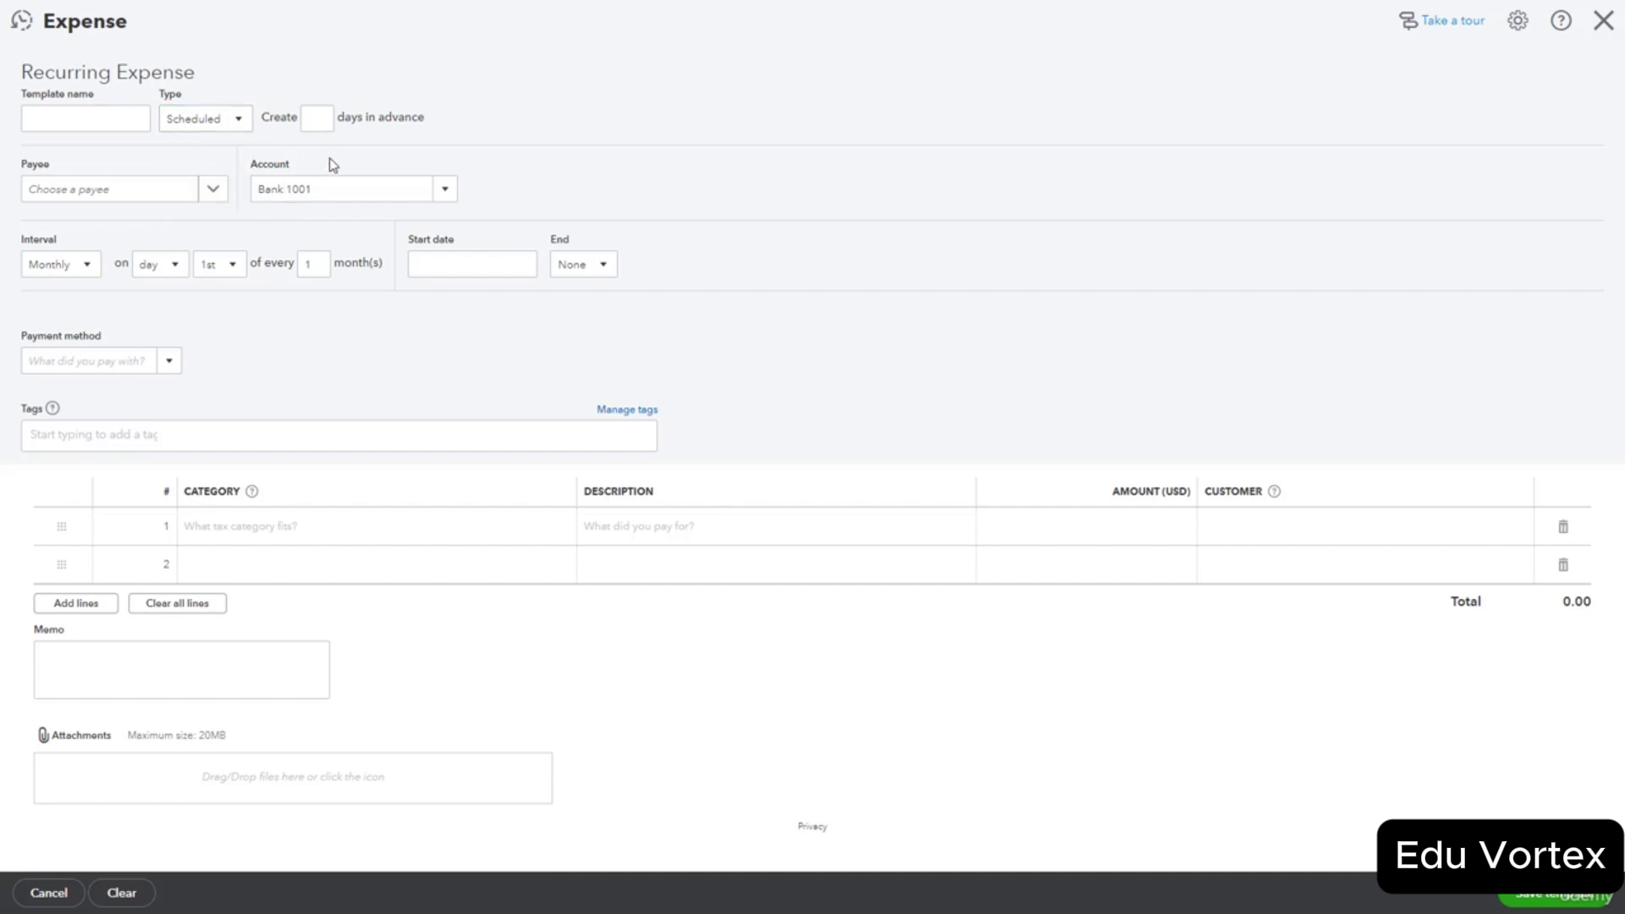
{"action": "left_click", "coordinate": [321, 125]}
{"action": "left_click", "coordinate": [213, 190]}
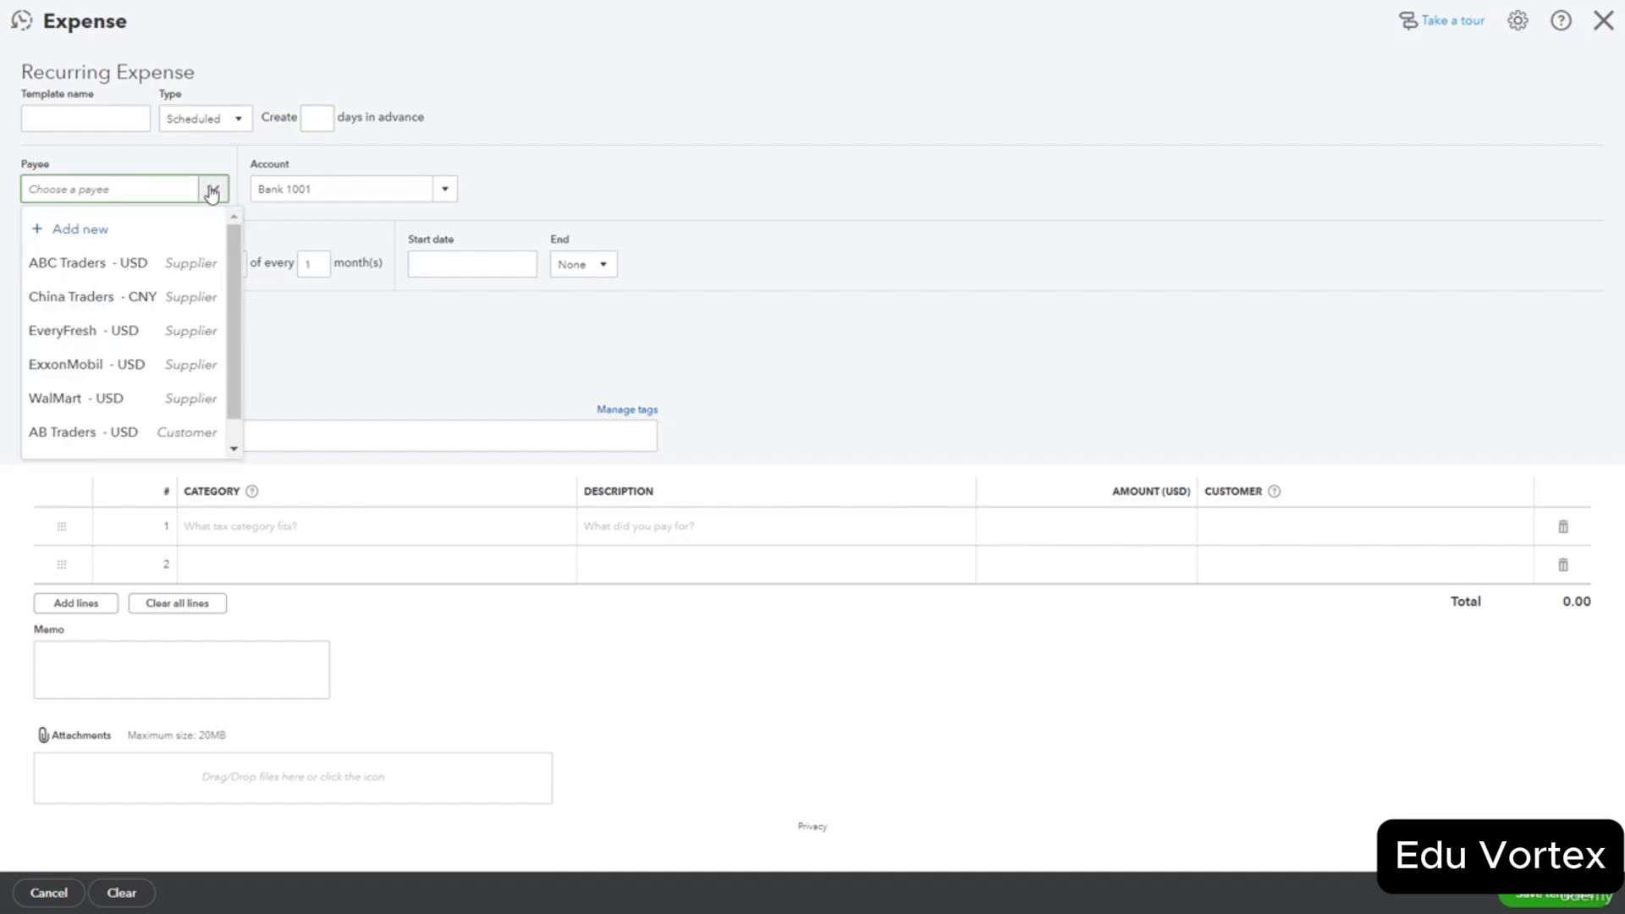
{"action": "left_click", "coordinate": [213, 191]}
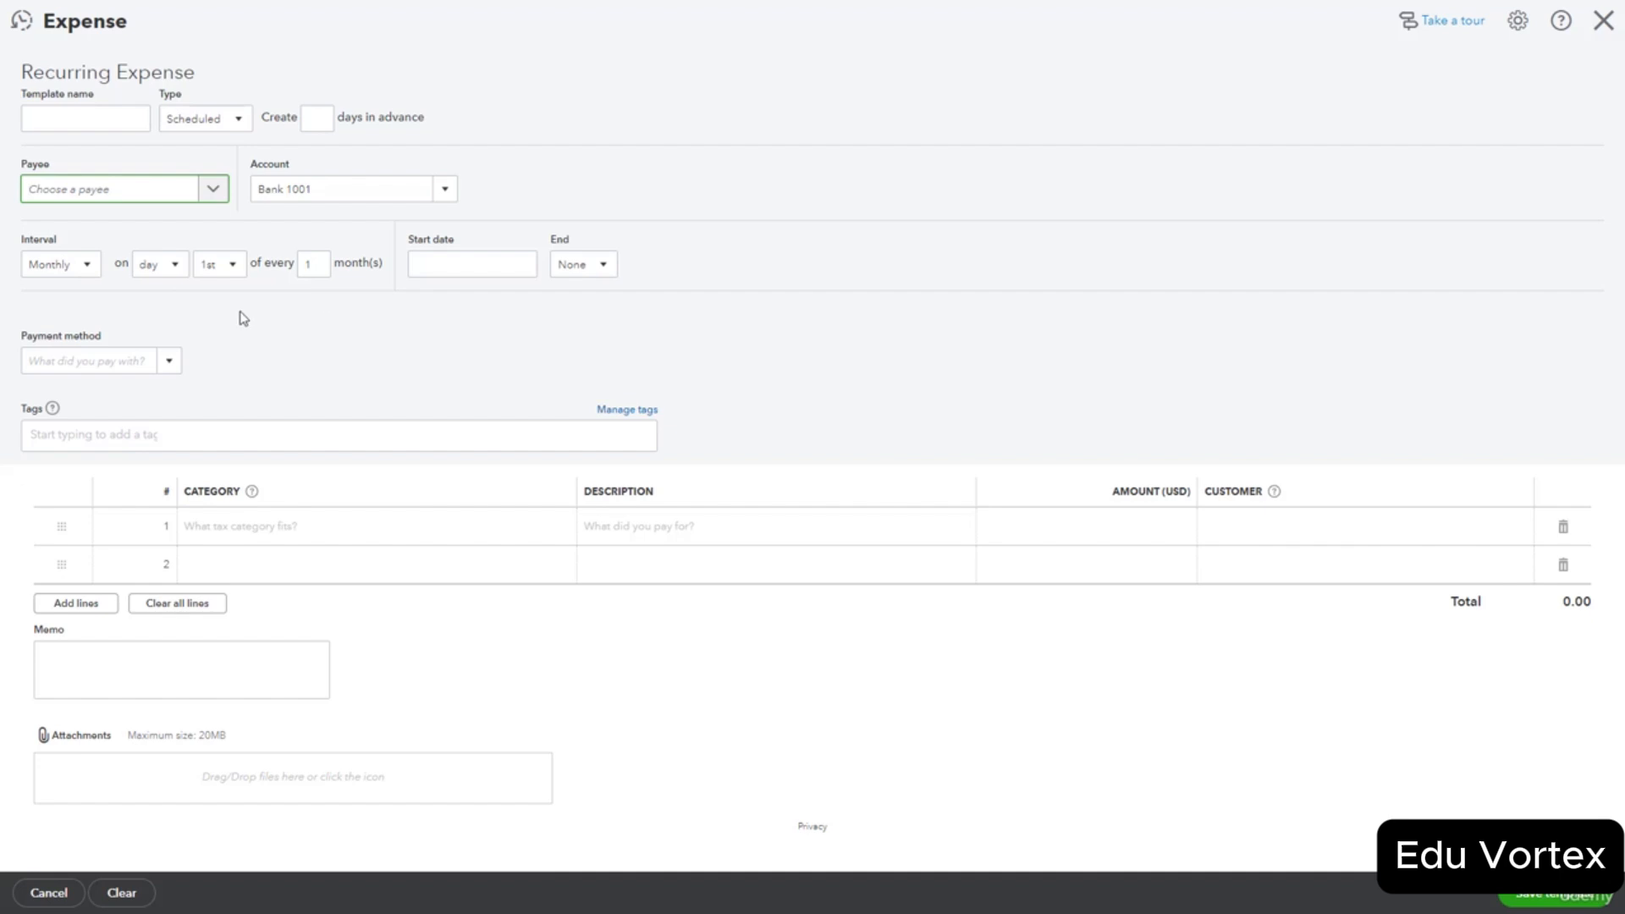
Check the start date and payment method, then choose to add a new supplier as payee.
{"action": "left_click", "coordinate": [446, 268]}
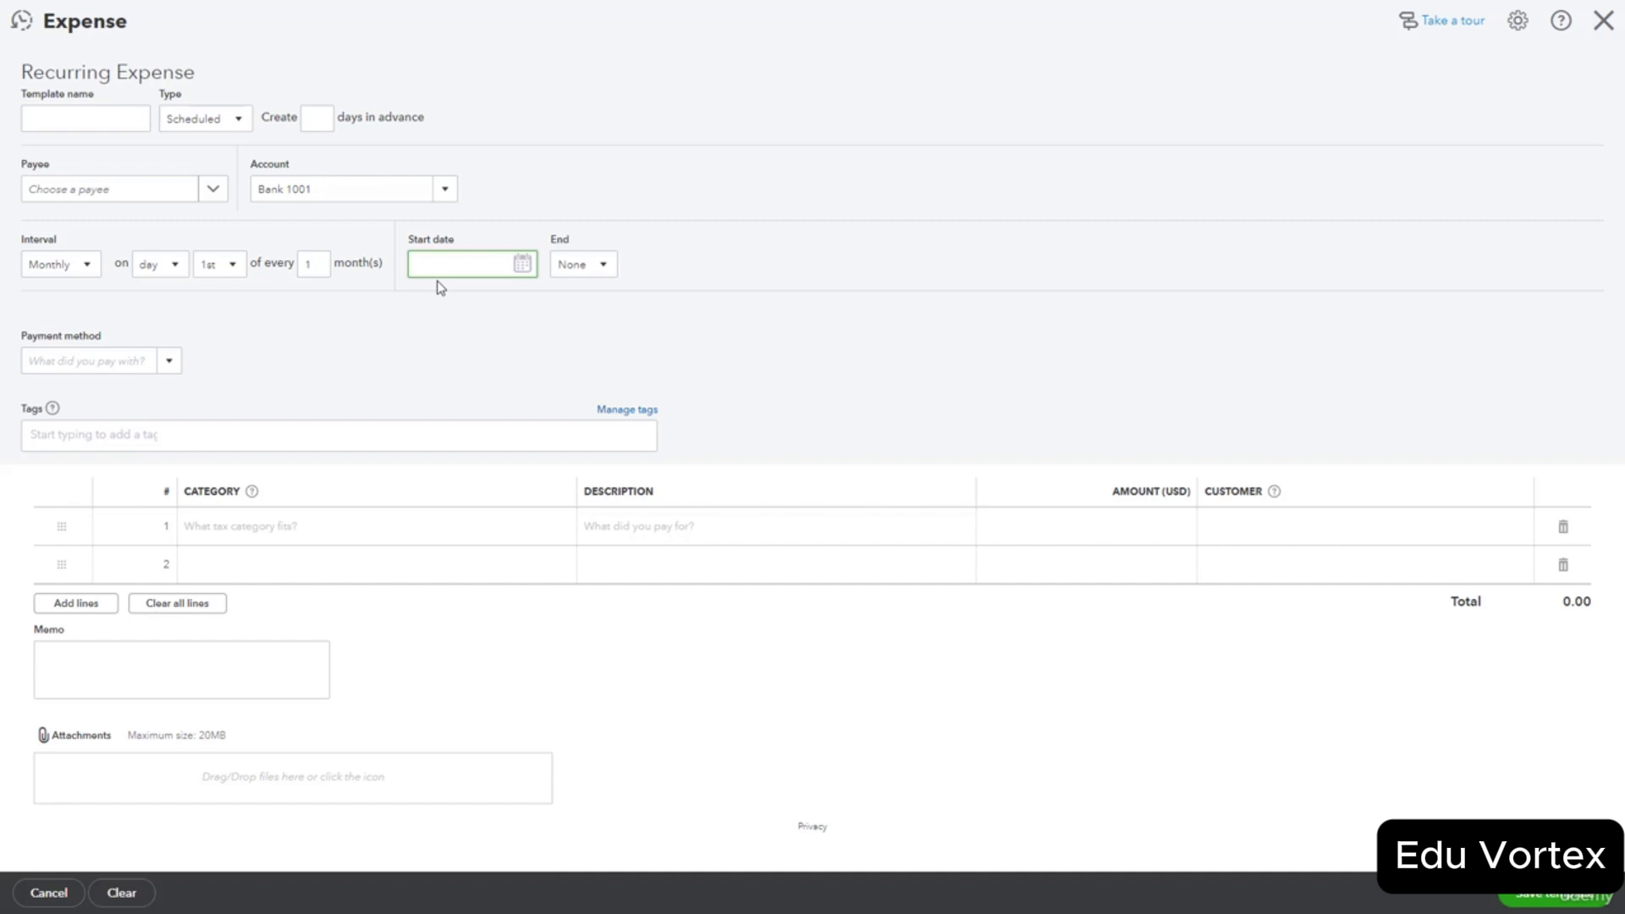
{"action": "left_click", "coordinate": [168, 361]}
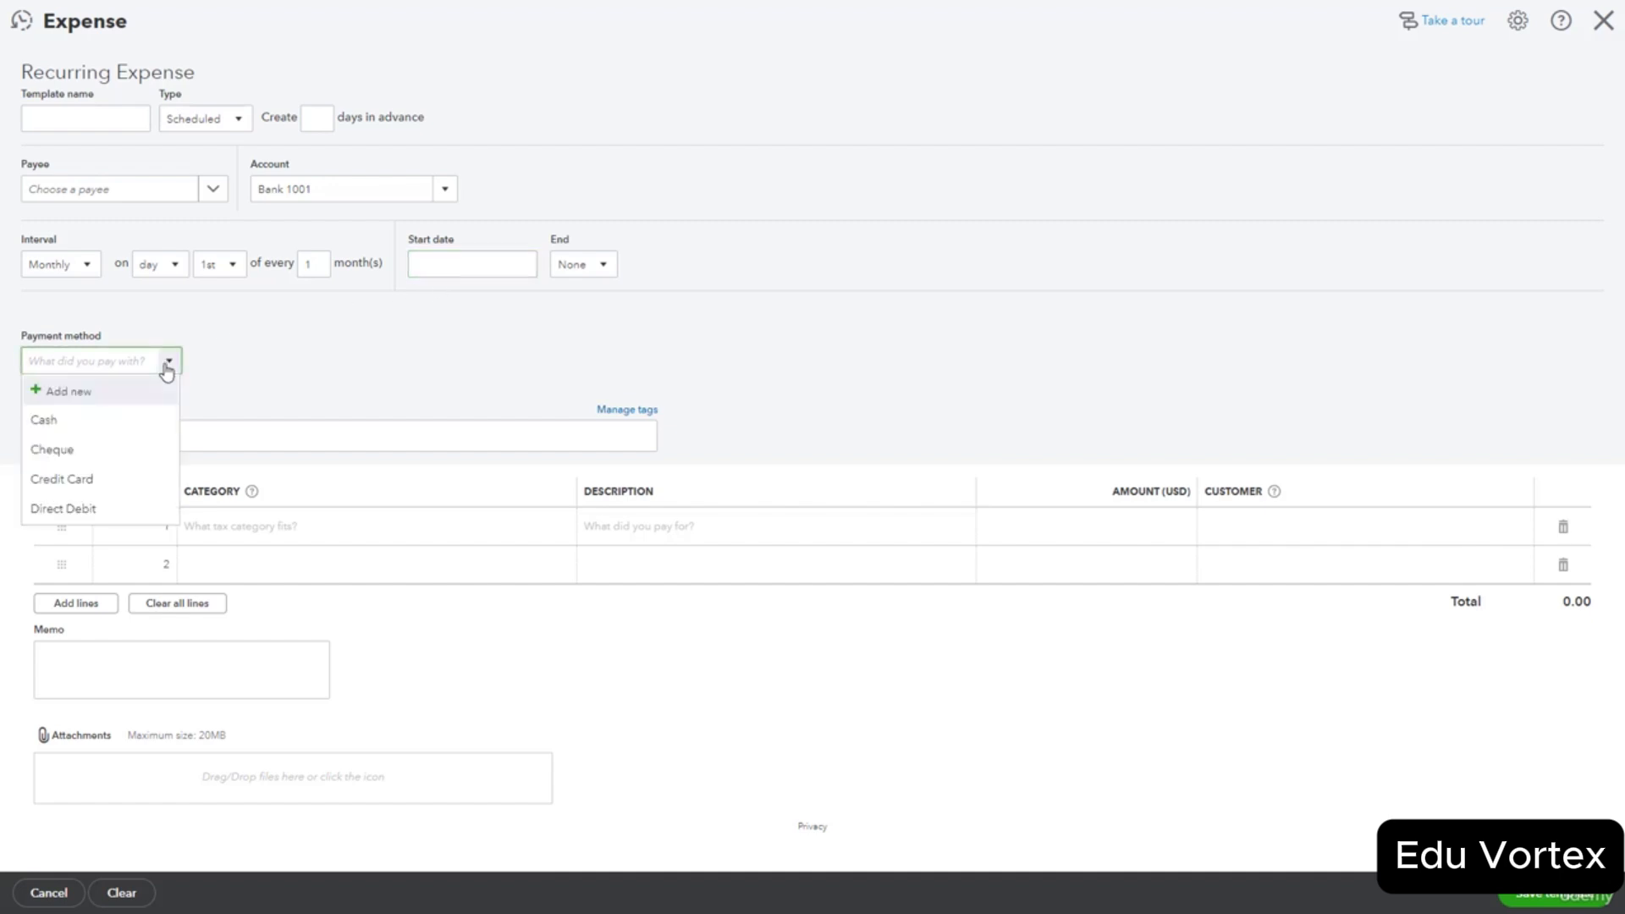
{"action": "left_click", "coordinate": [233, 394]}
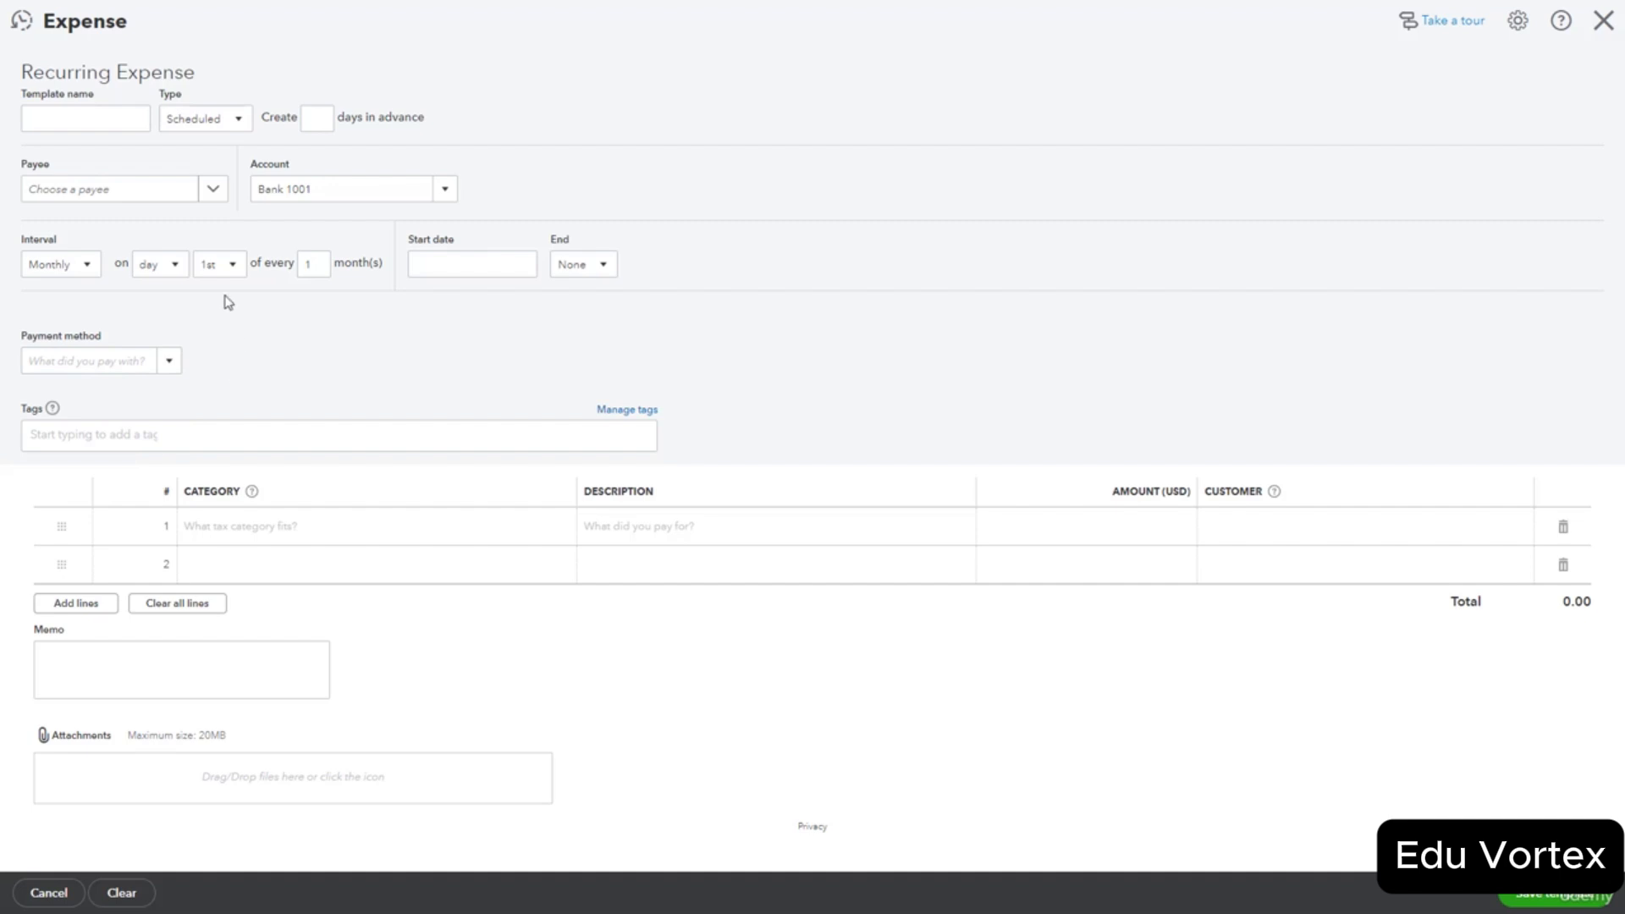
{"action": "left_click", "coordinate": [212, 188]}
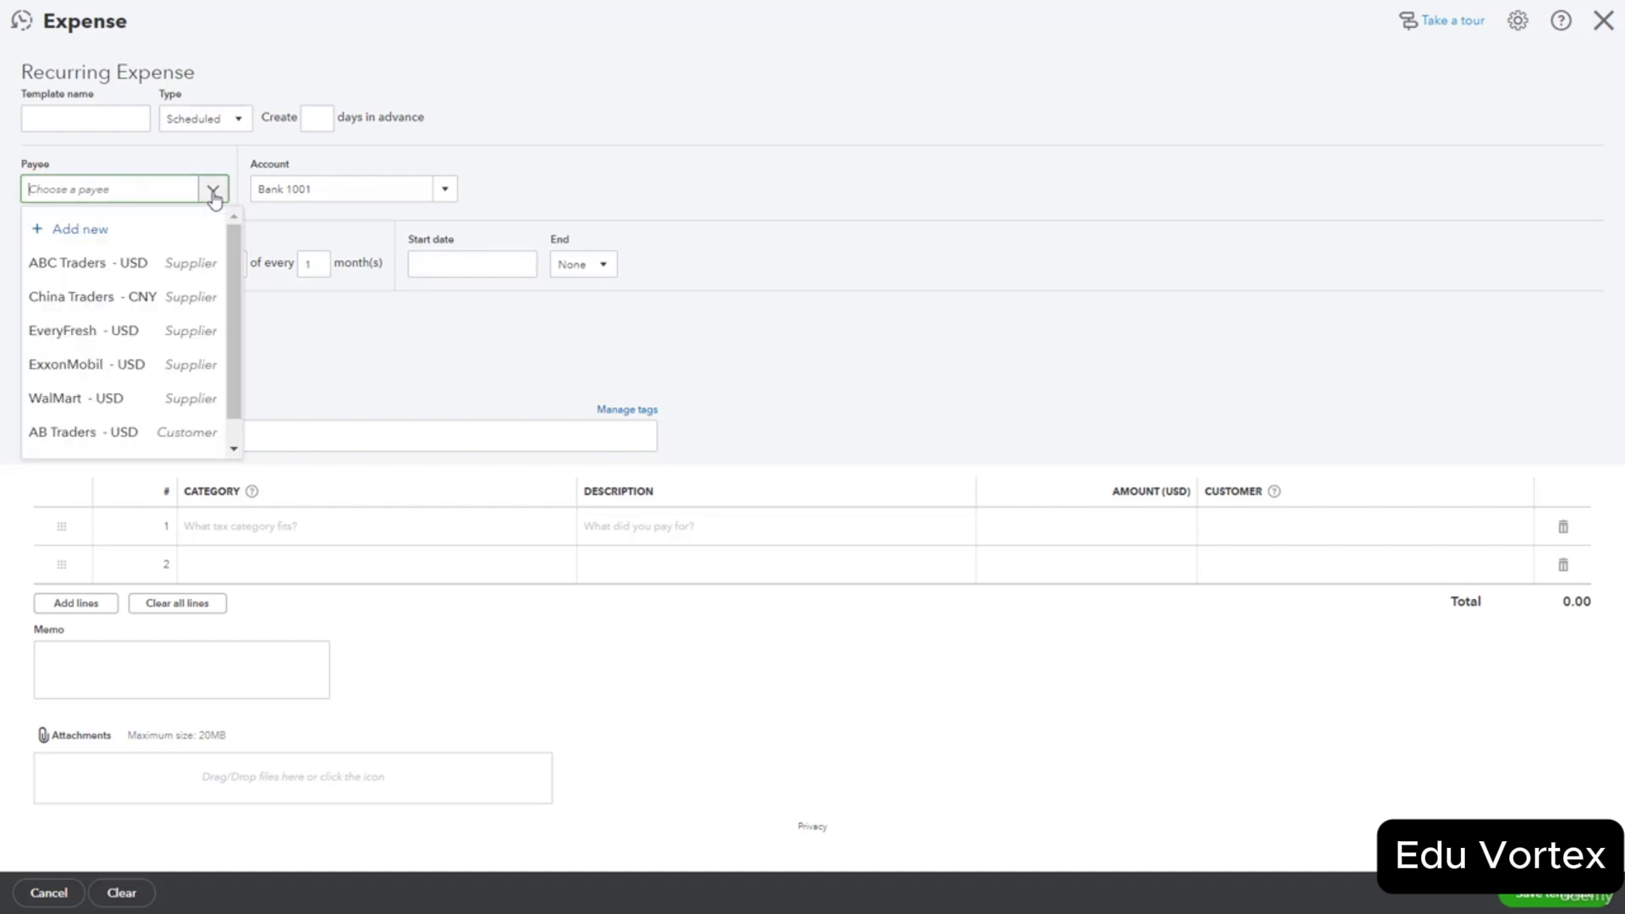
{"action": "left_click", "coordinate": [97, 240]}
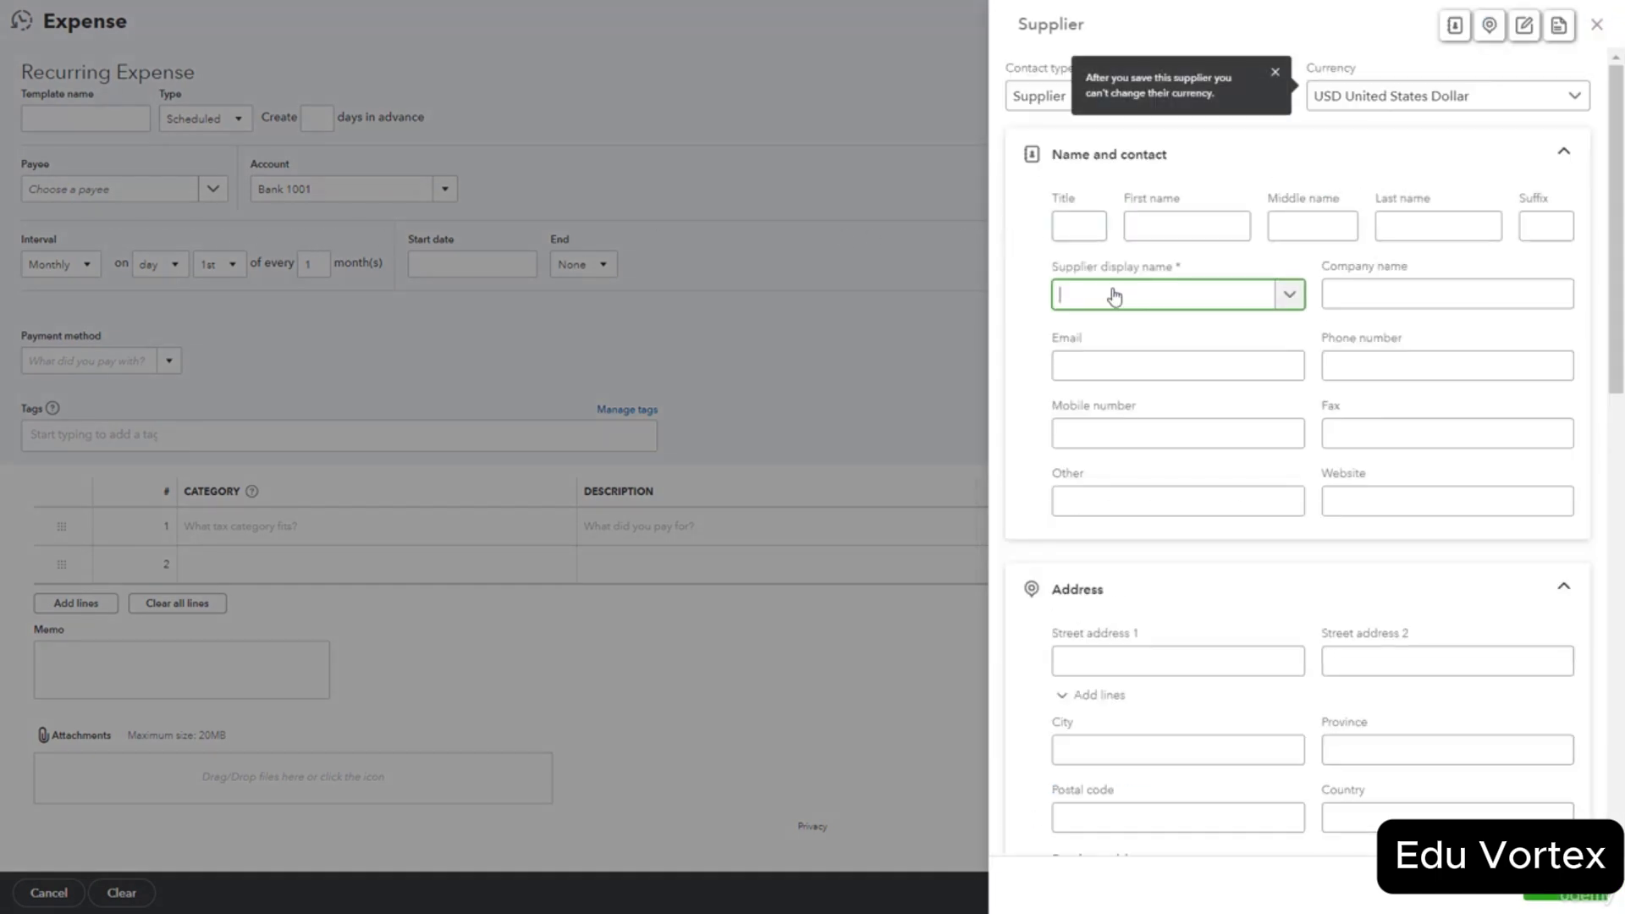
Create supplier Office Depot and save the template with Office Supplies 150.00 and Printing Services 50.00.
{"action": "type", "text": "Office Depot"}
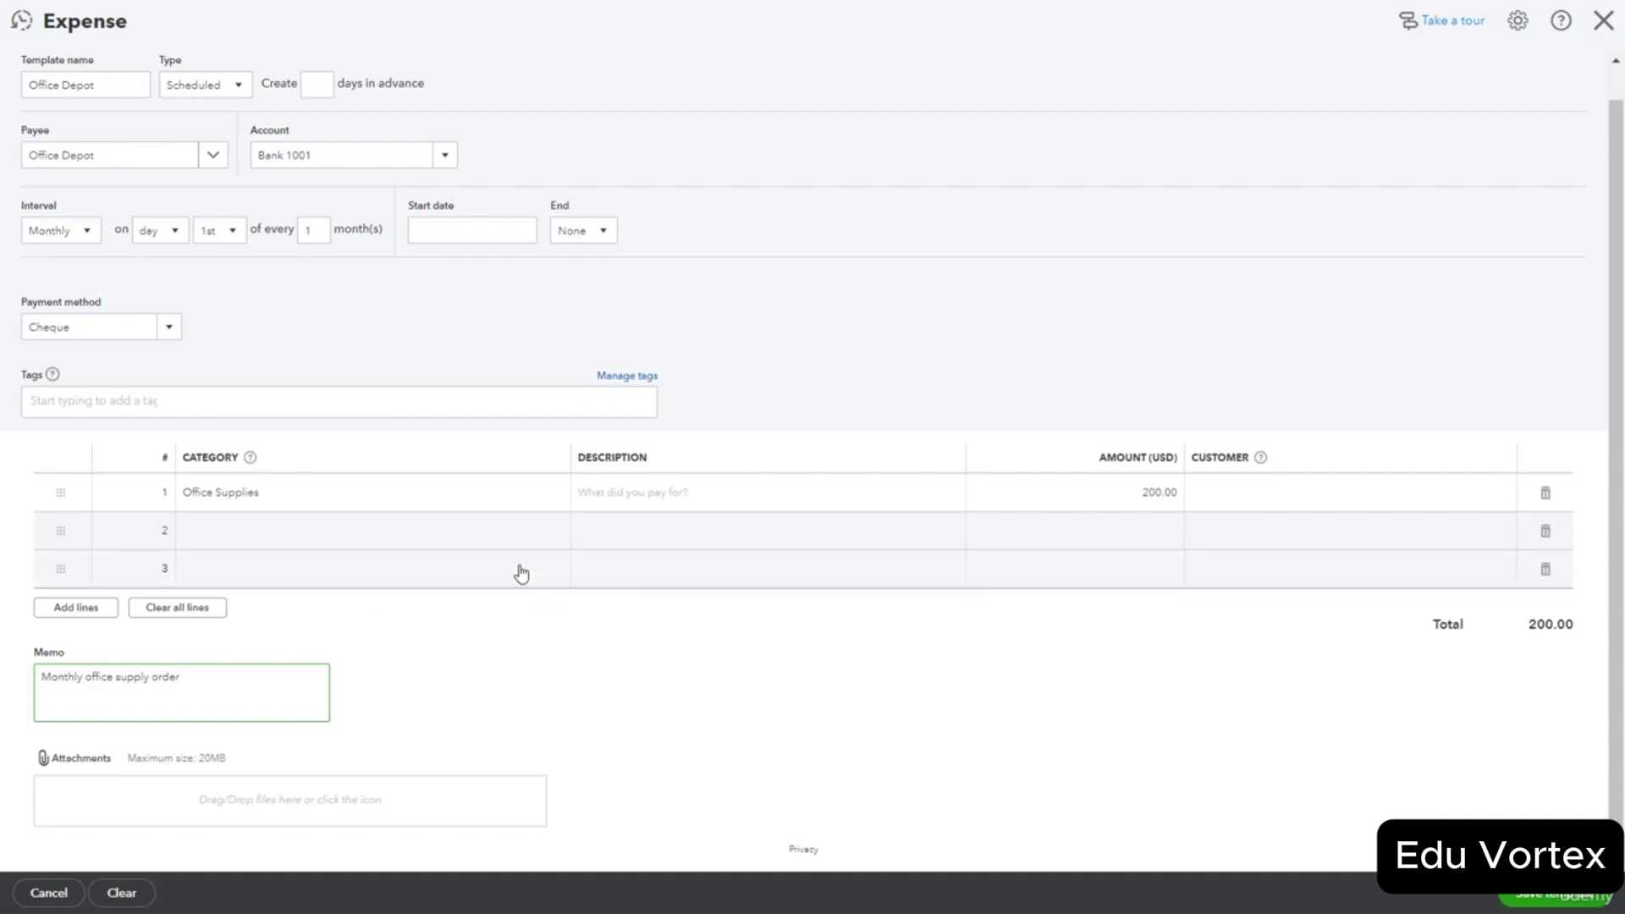
{"action": "left_click", "coordinate": [227, 535]}
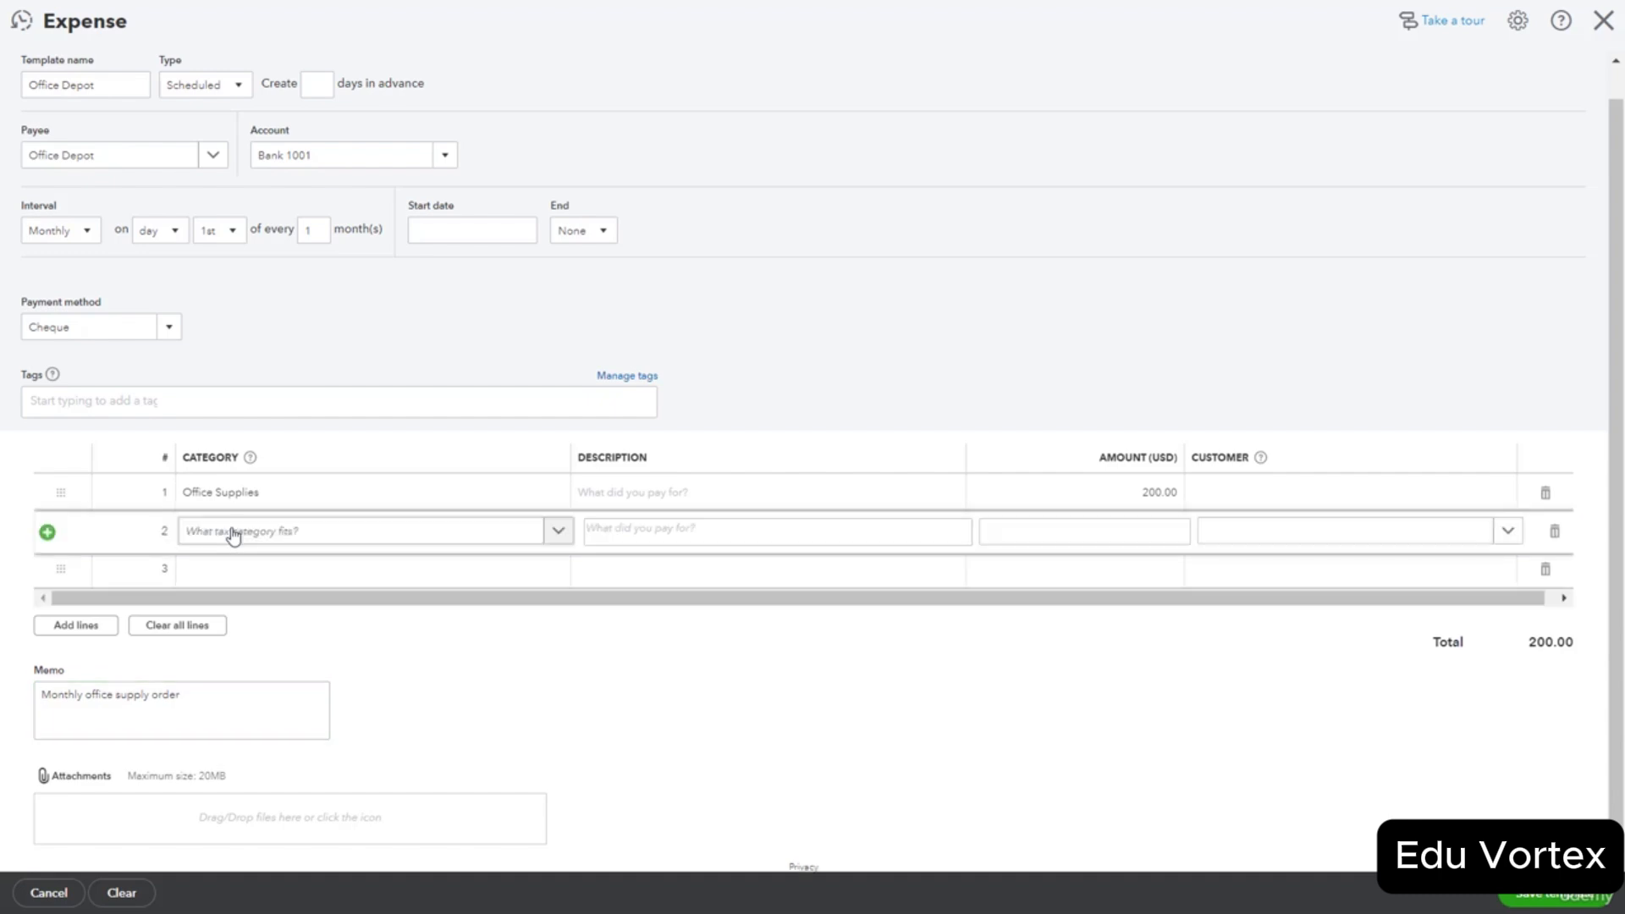
{"action": "left_click", "coordinate": [959, 704]}
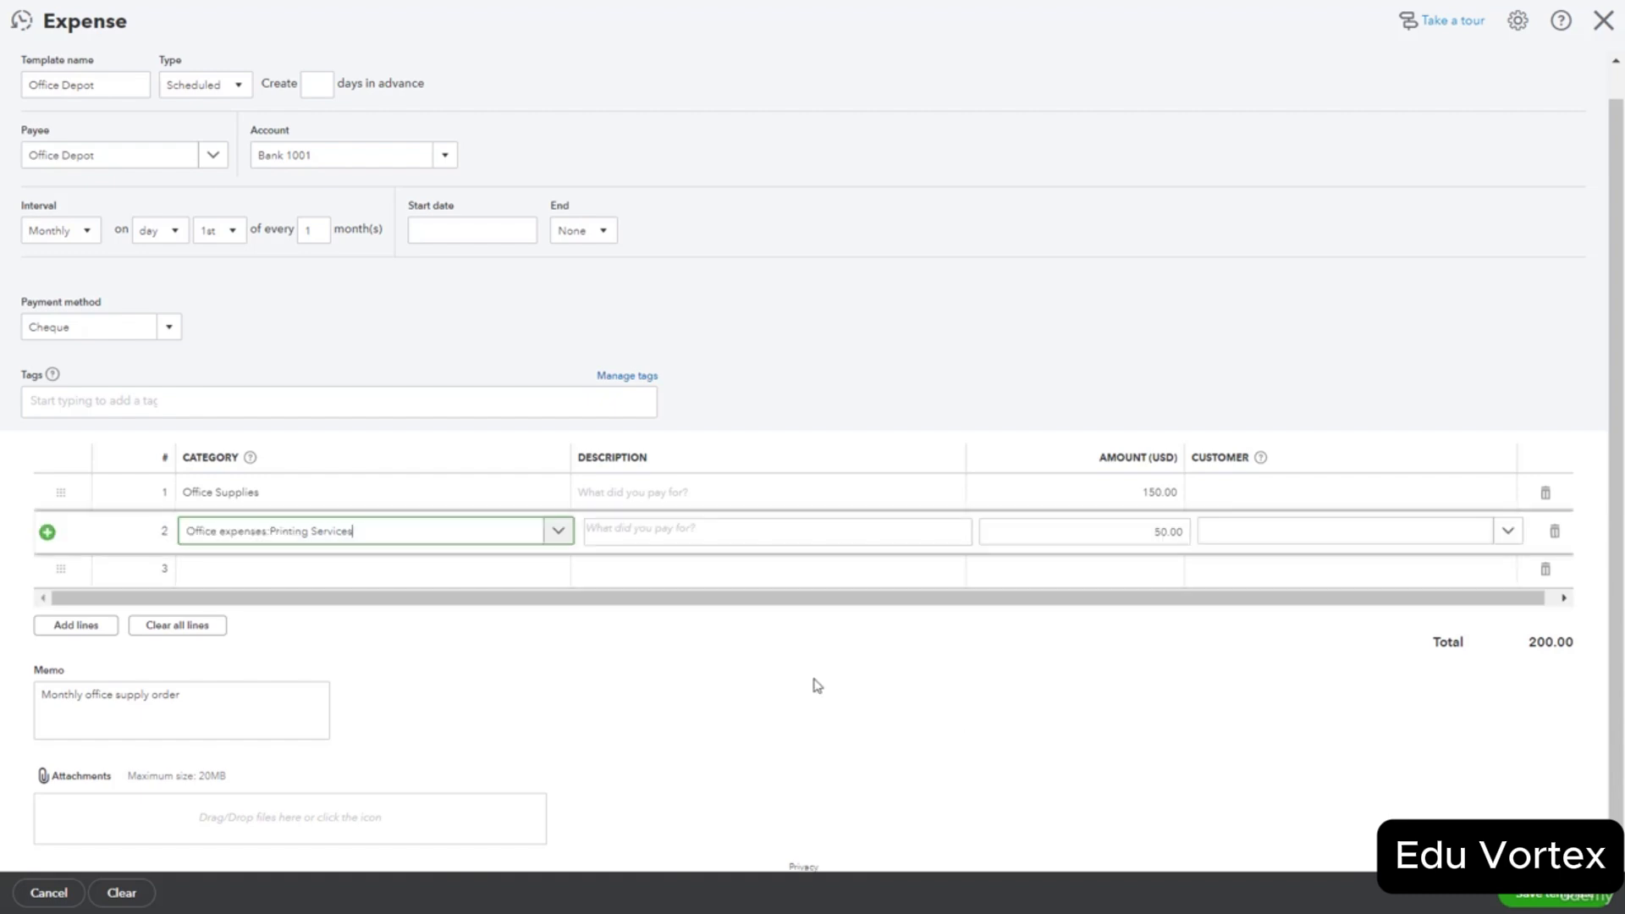
{"action": "left_click", "coordinate": [939, 708]}
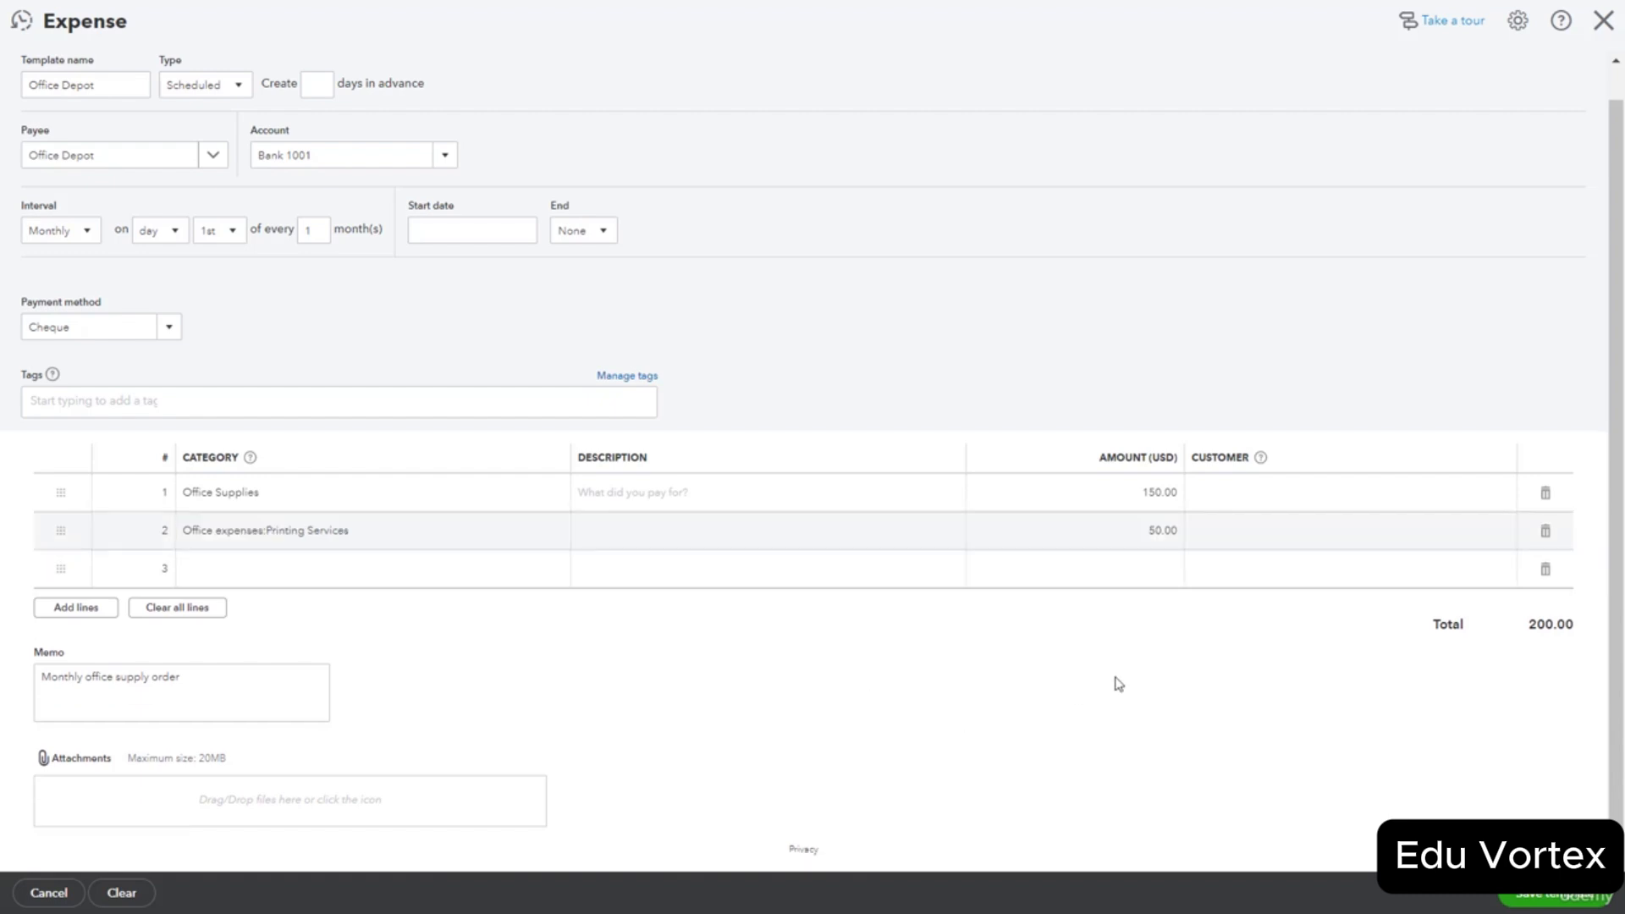
{"action": "left_click", "coordinate": [1536, 902]}
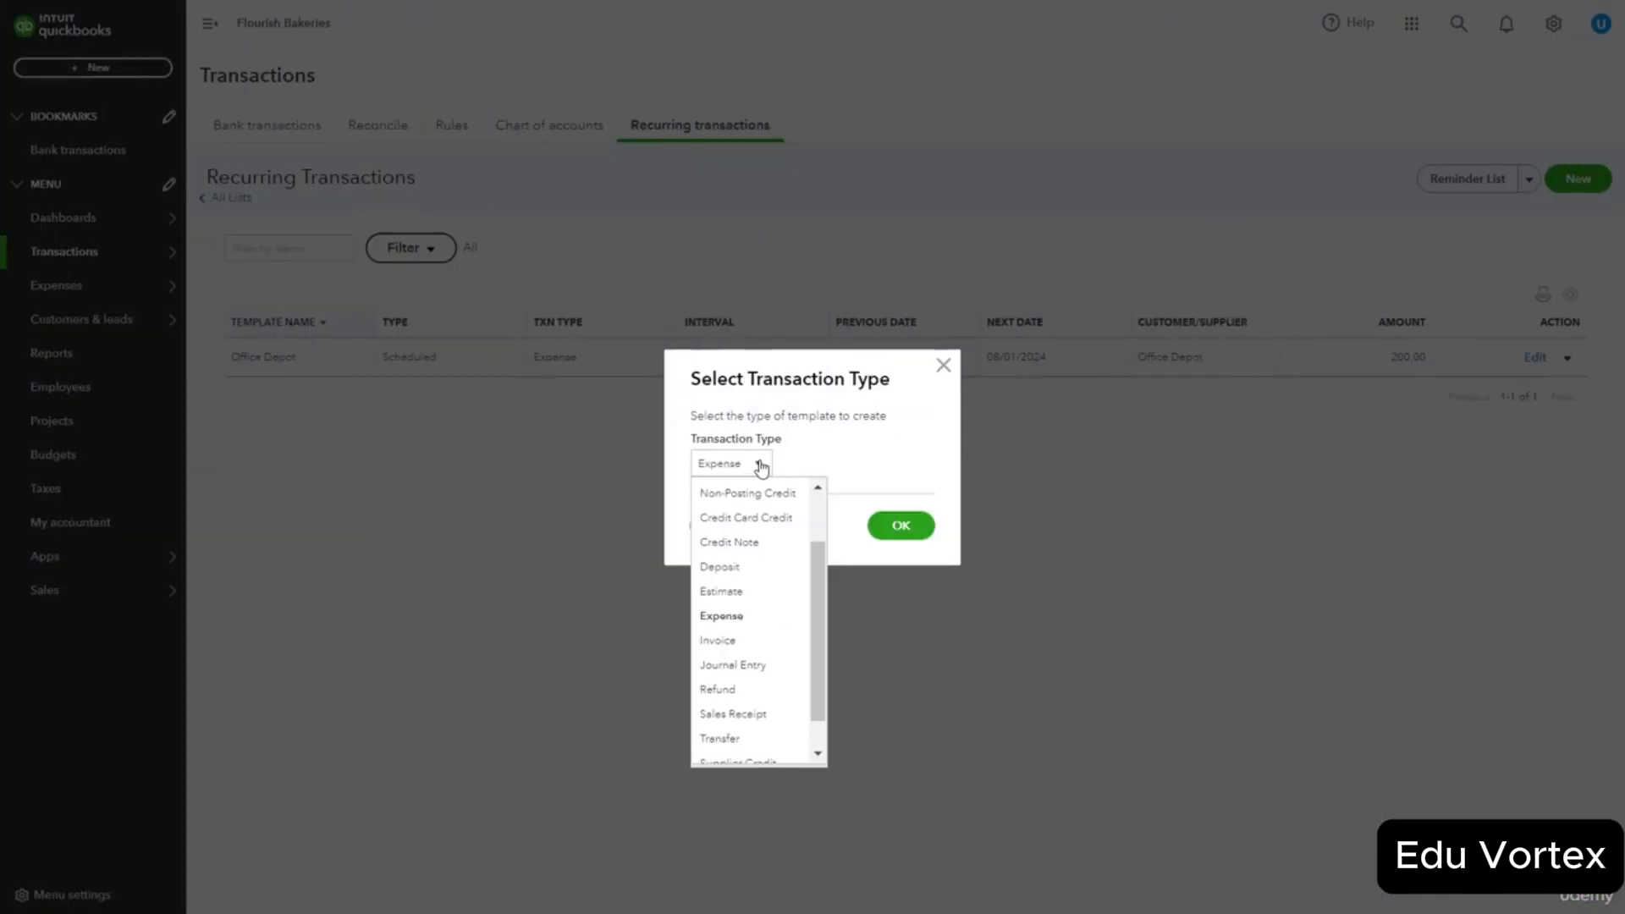
Start a recurring Invoice template, keeping its type Scheduled and the days-in-advance default.
{"action": "left_click", "coordinate": [748, 642]}
{"action": "left_click", "coordinate": [895, 534]}
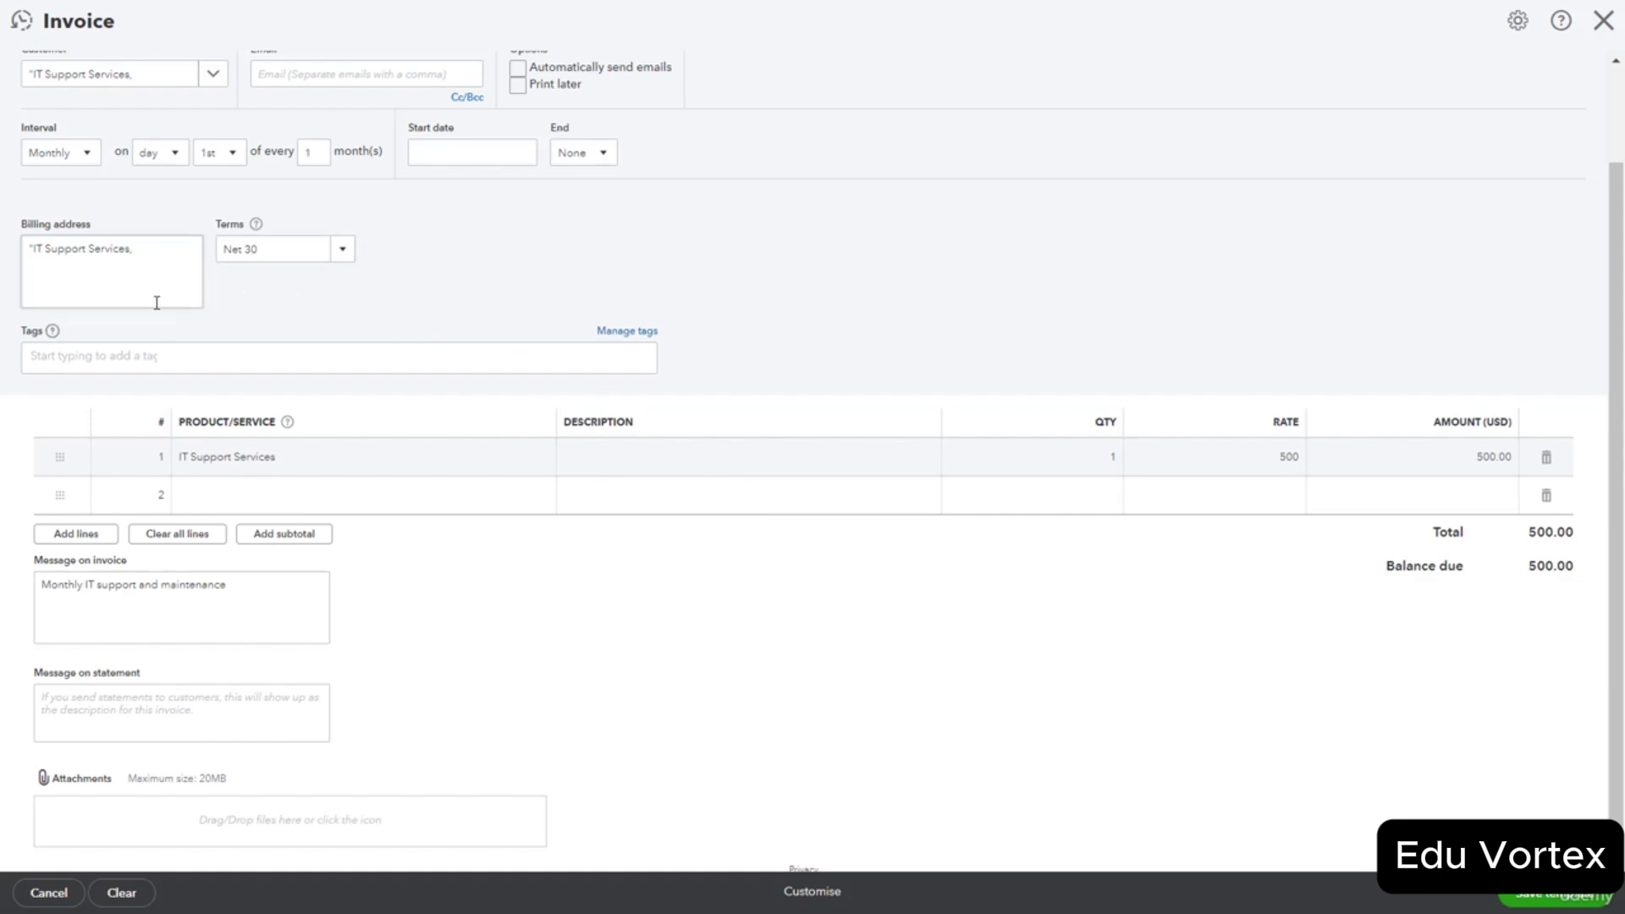
{"action": "scroll", "coordinate": [157, 302], "scroll_direction": "up", "scroll_amount": 2}
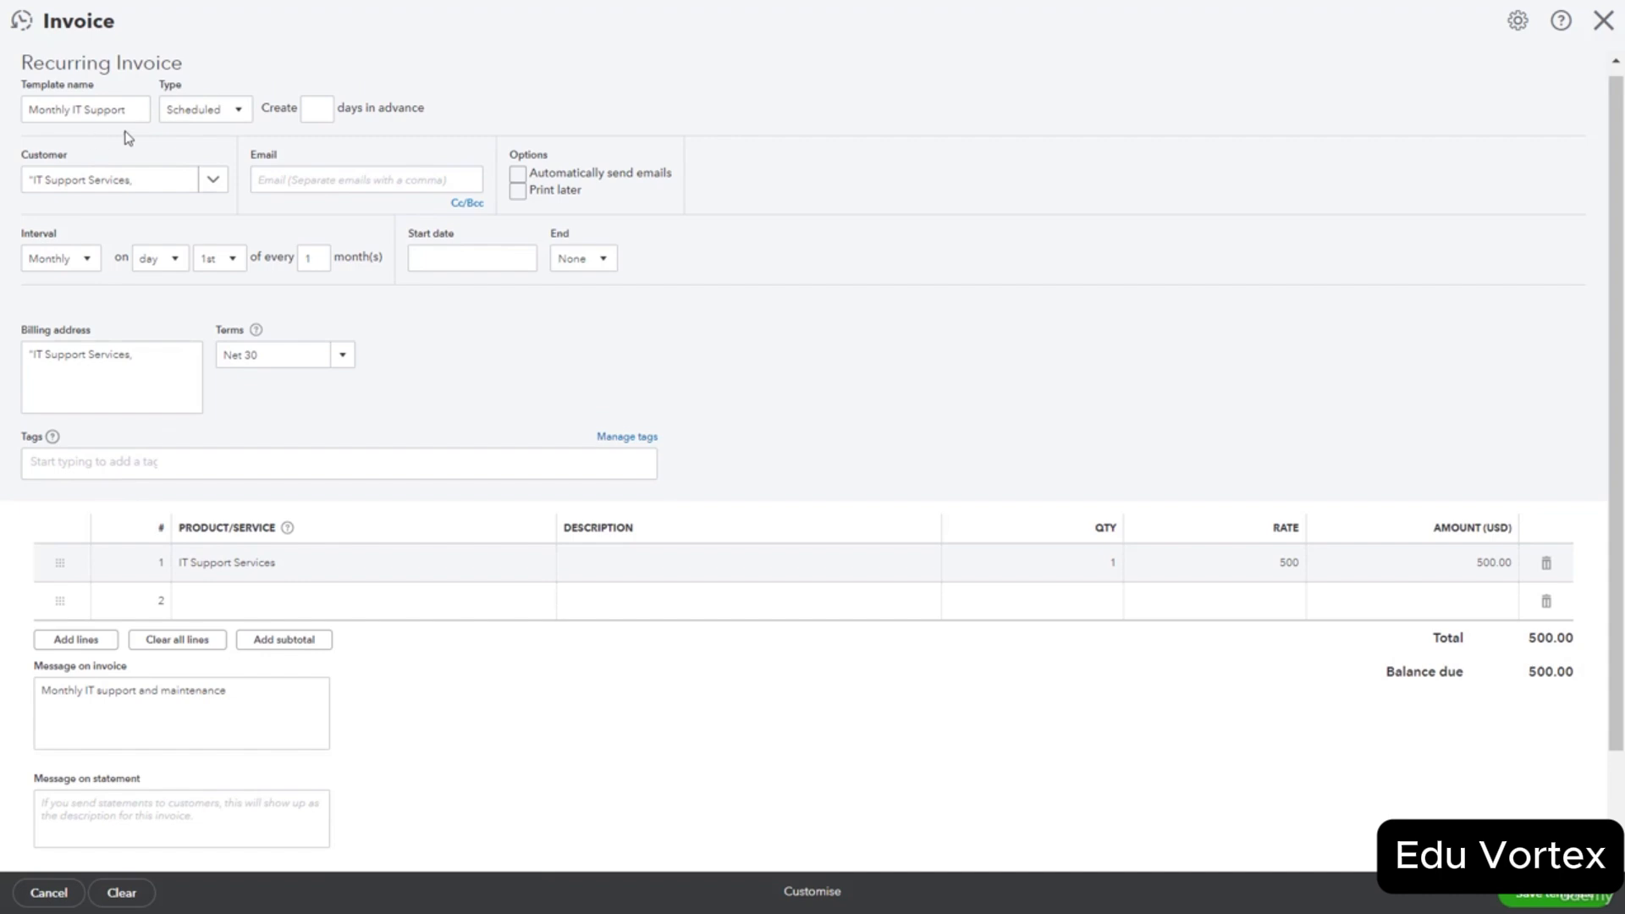
{"action": "left_click", "coordinate": [240, 119]}
{"action": "left_click", "coordinate": [240, 118]}
{"action": "left_click", "coordinate": [332, 119]}
Set the Monthly IT Support invoice to repeat weekly on Monday.
{"action": "left_click", "coordinate": [87, 261]}
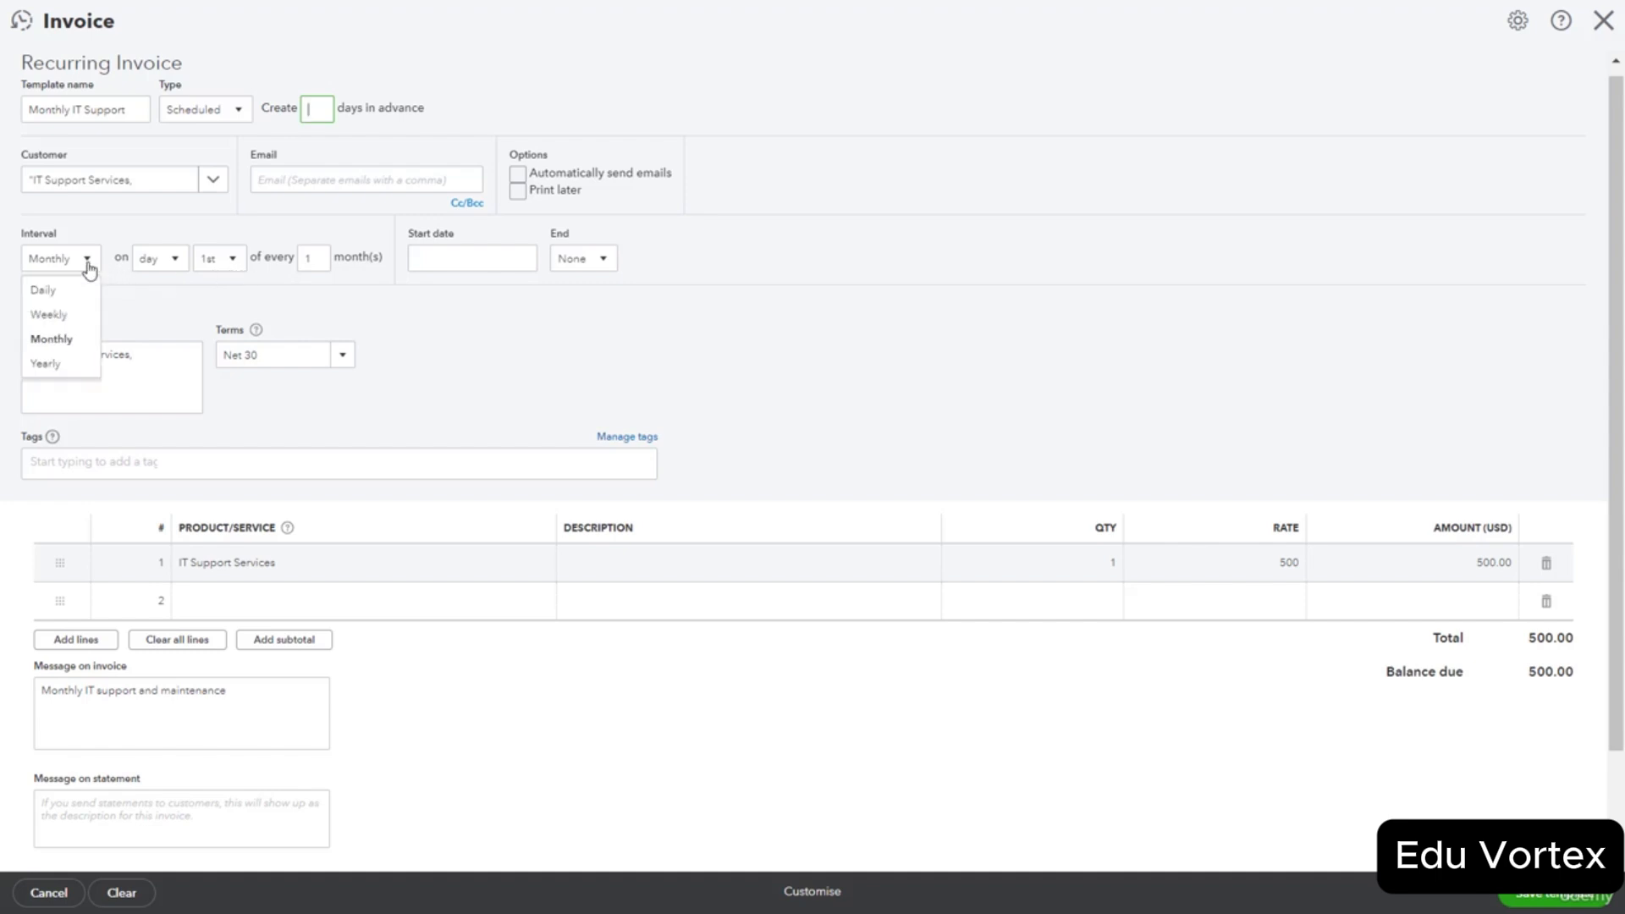
{"action": "left_click", "coordinate": [71, 316]}
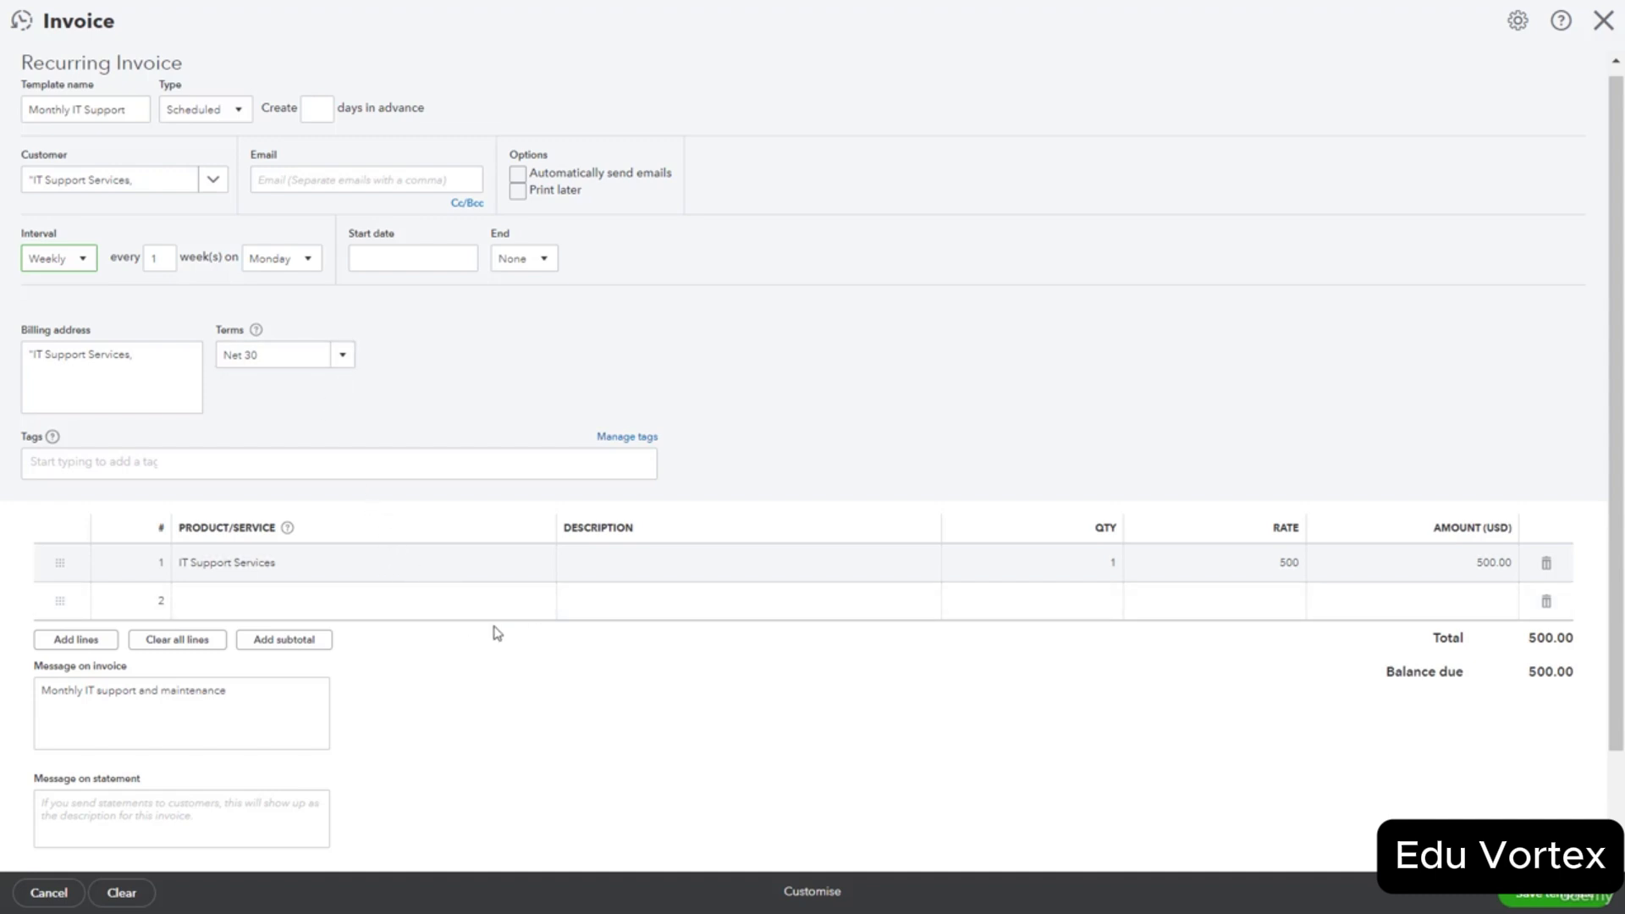
{"action": "scroll", "coordinate": [495, 635], "scroll_direction": "down", "scroll_amount": 1}
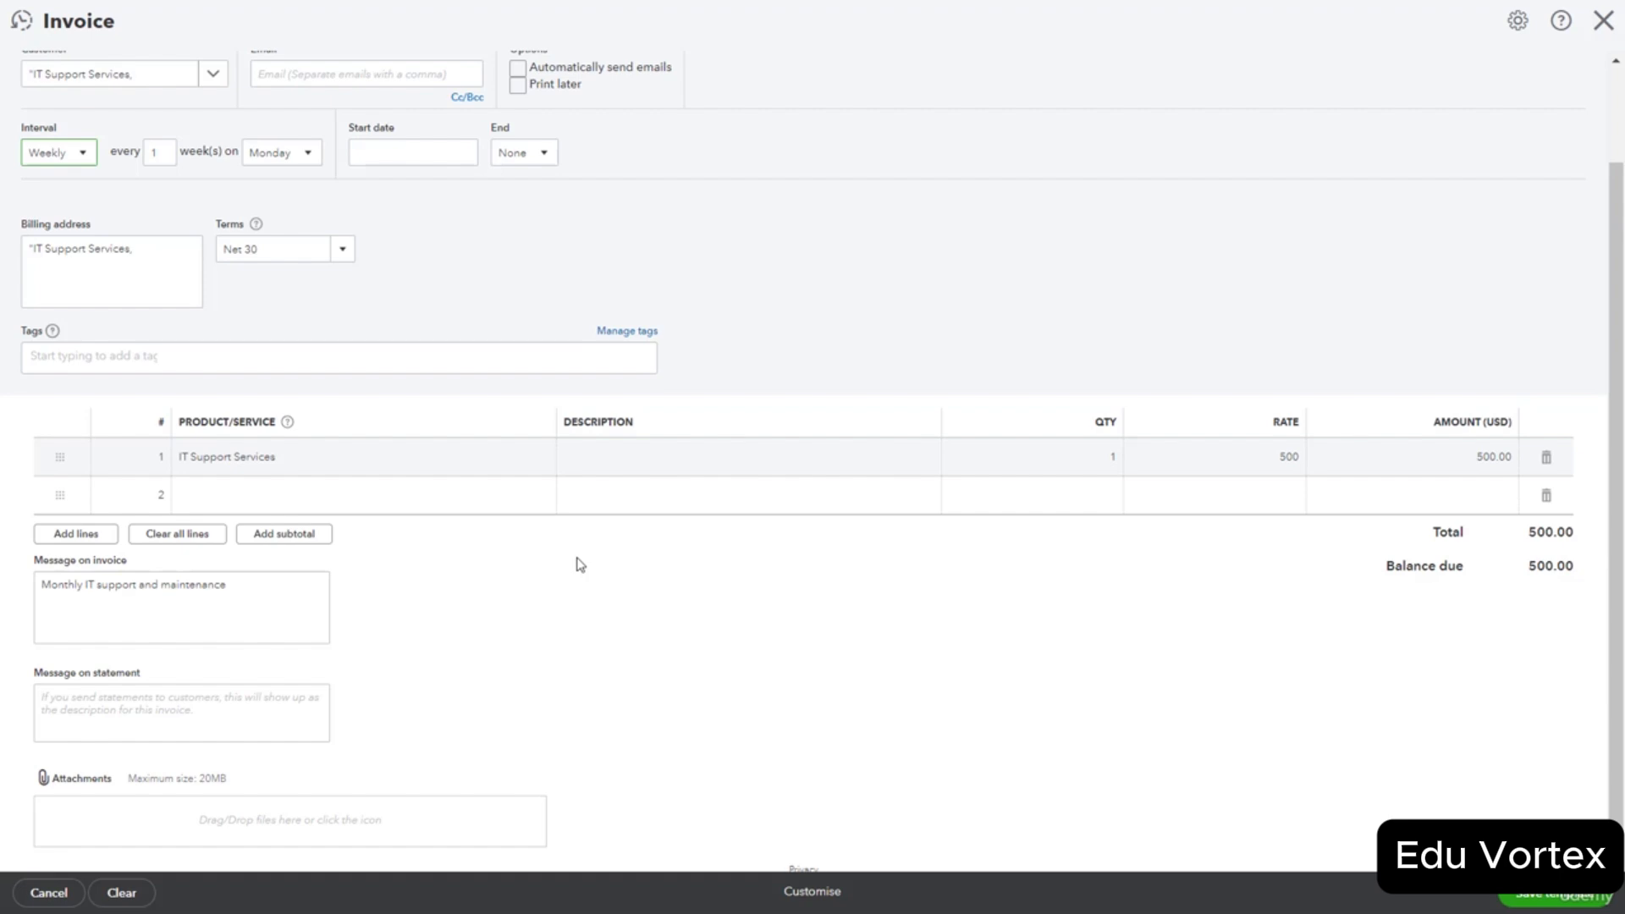
Keep the type Scheduled and save the weekly Monthly IT Support invoice template at 500.00.
{"action": "scroll", "coordinate": [578, 563], "scroll_direction": "up", "scroll_amount": 2}
{"action": "left_click", "coordinate": [205, 119]}
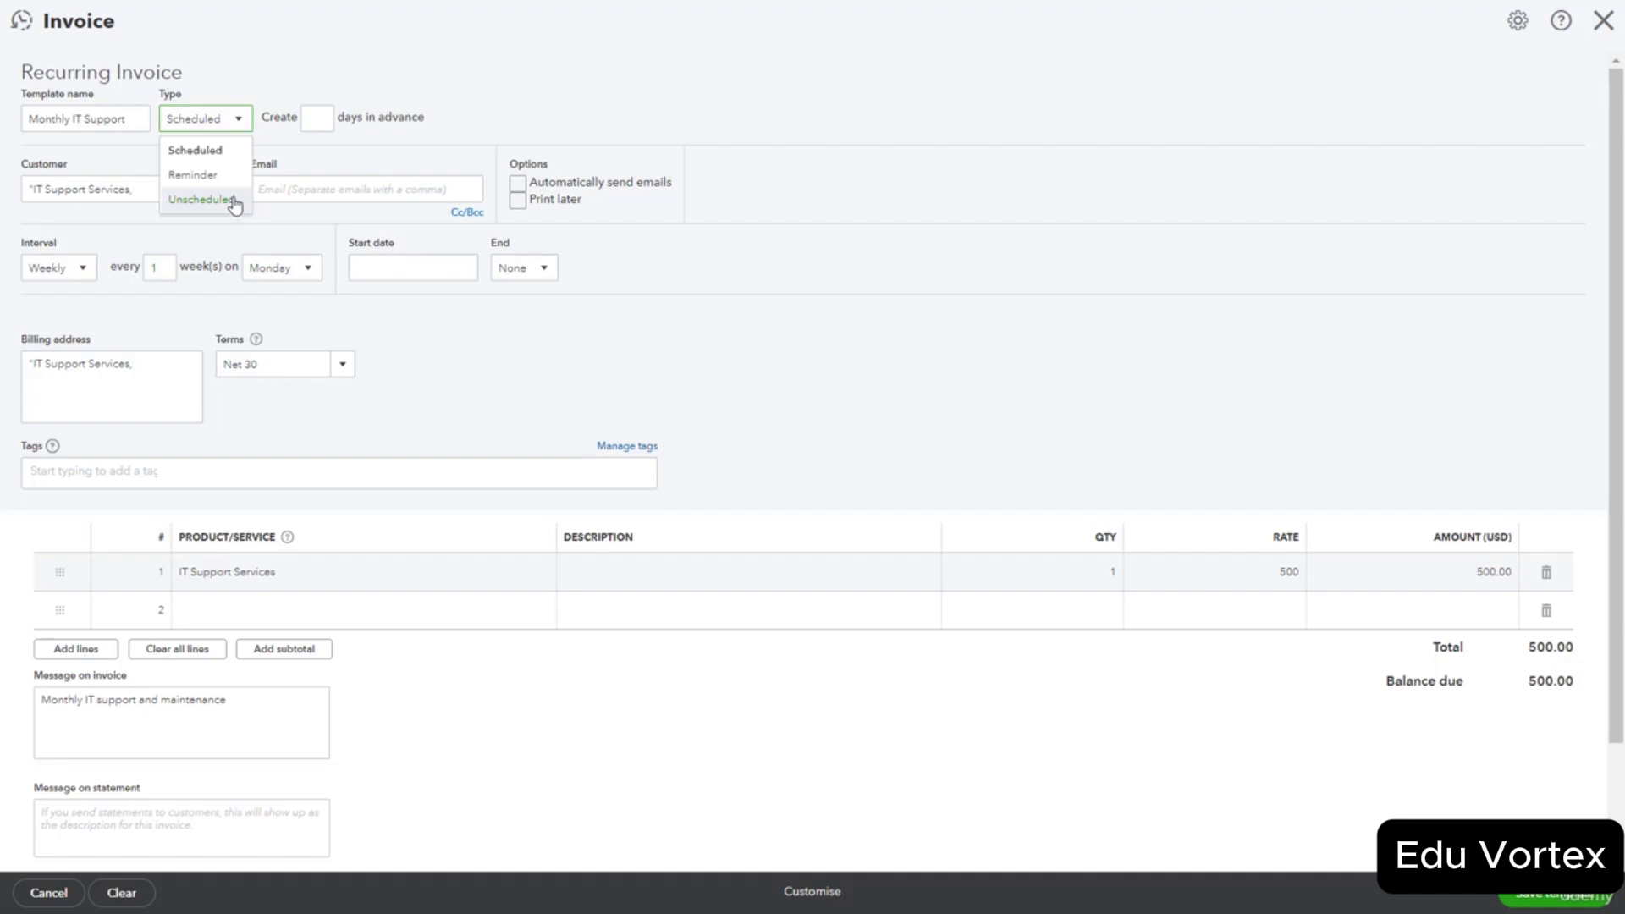
{"action": "left_click", "coordinate": [737, 347]}
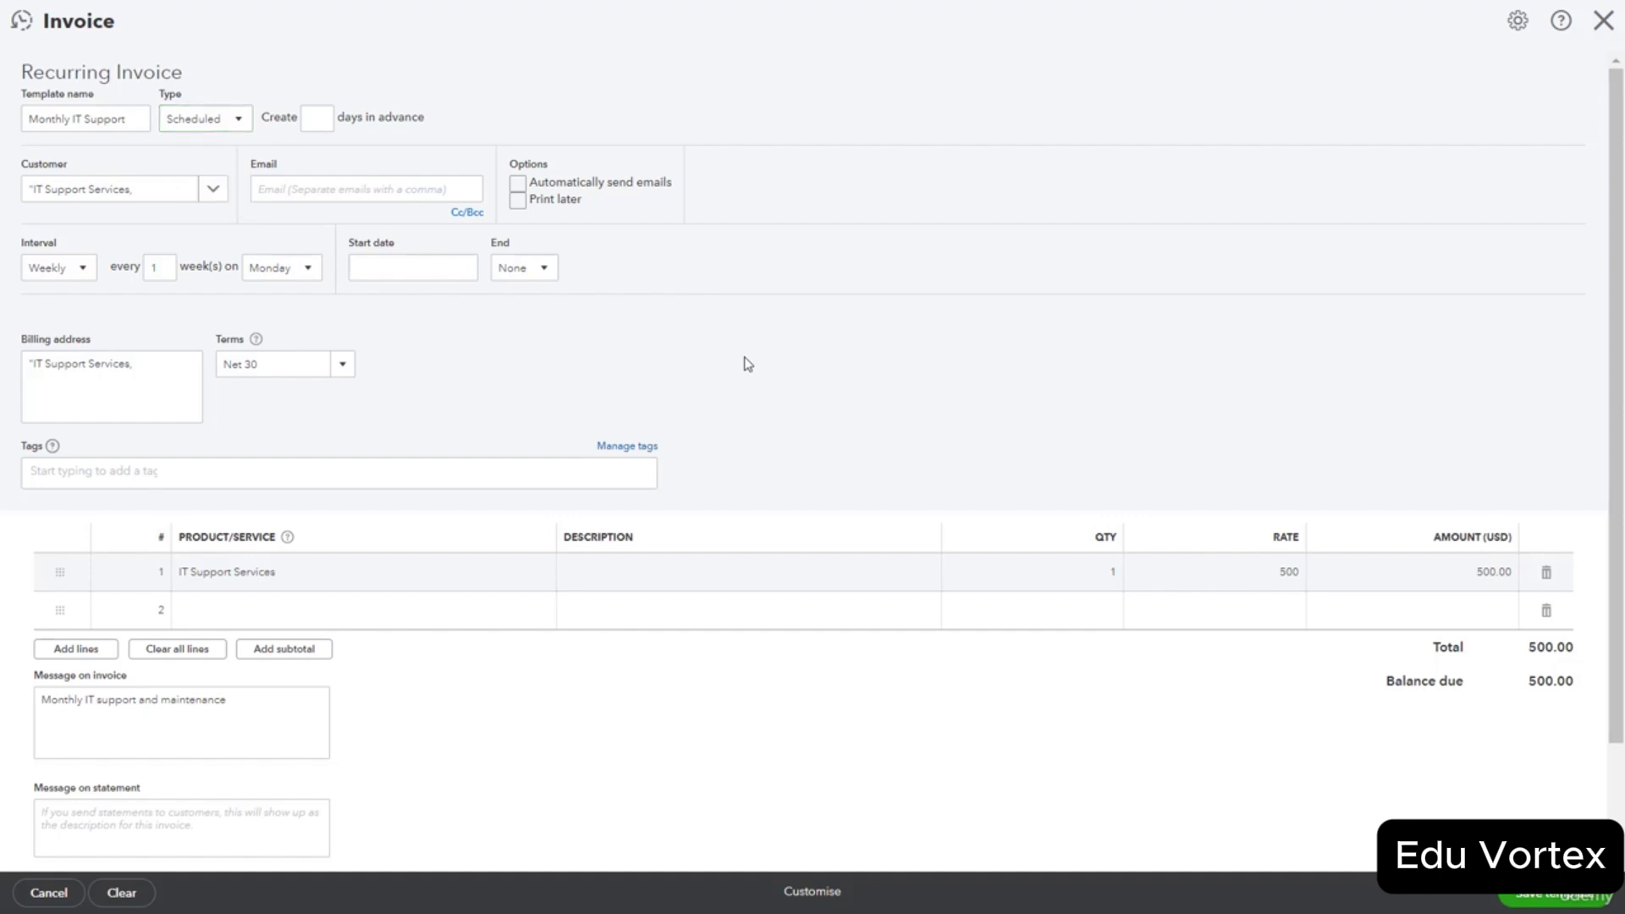
{"action": "left_click", "coordinate": [1562, 905]}
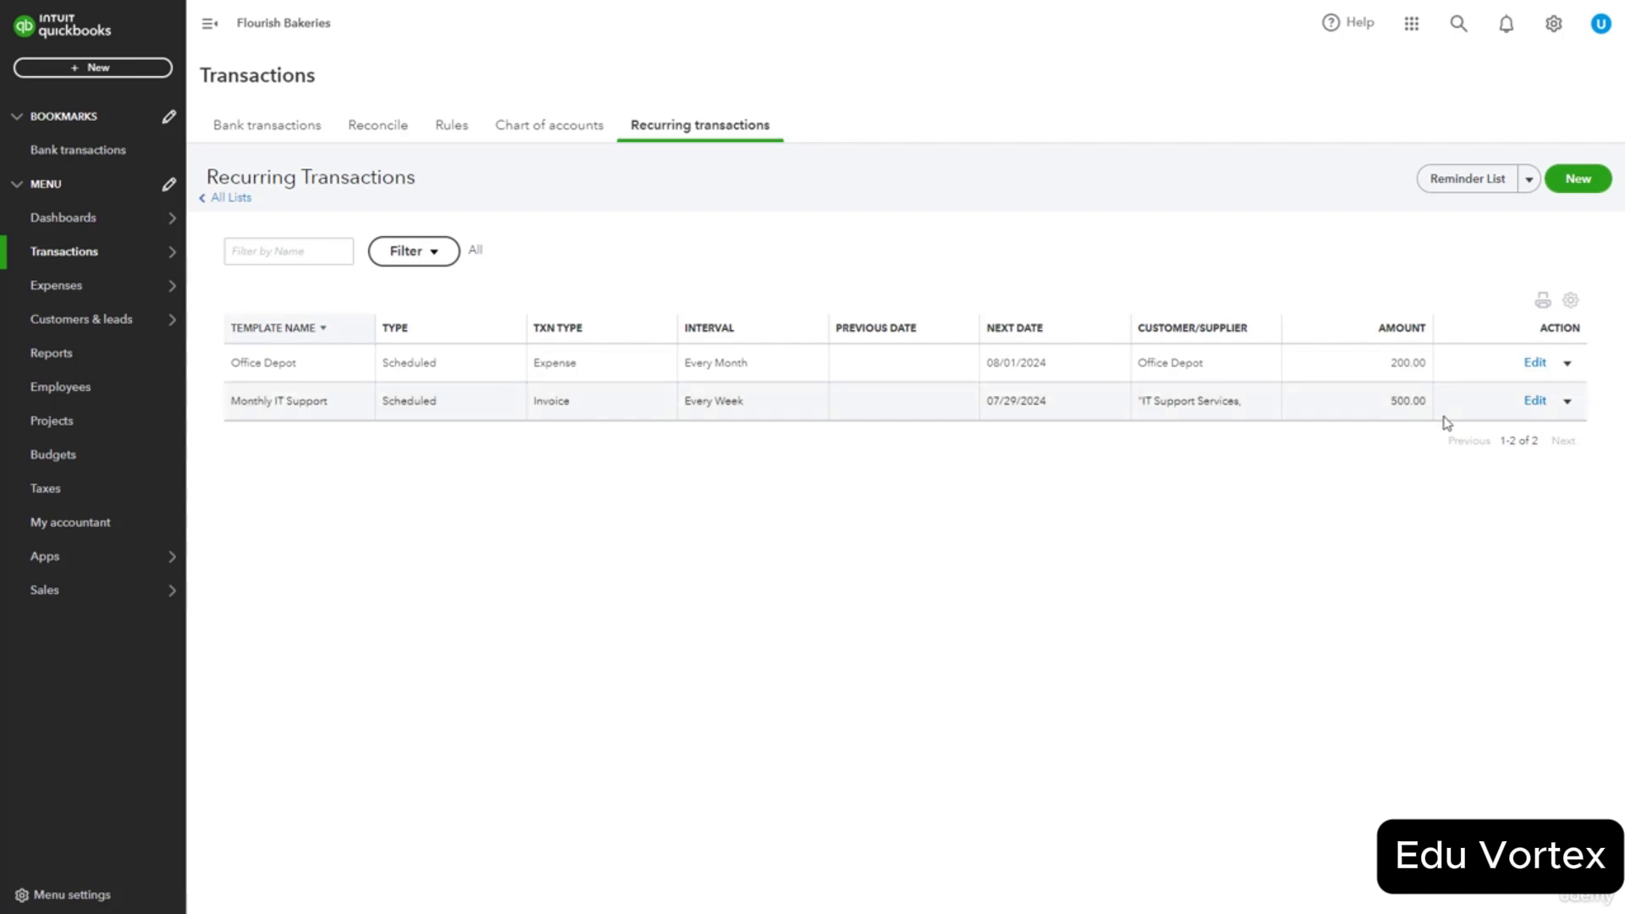
{"action": "left_click", "coordinate": [1568, 364]}
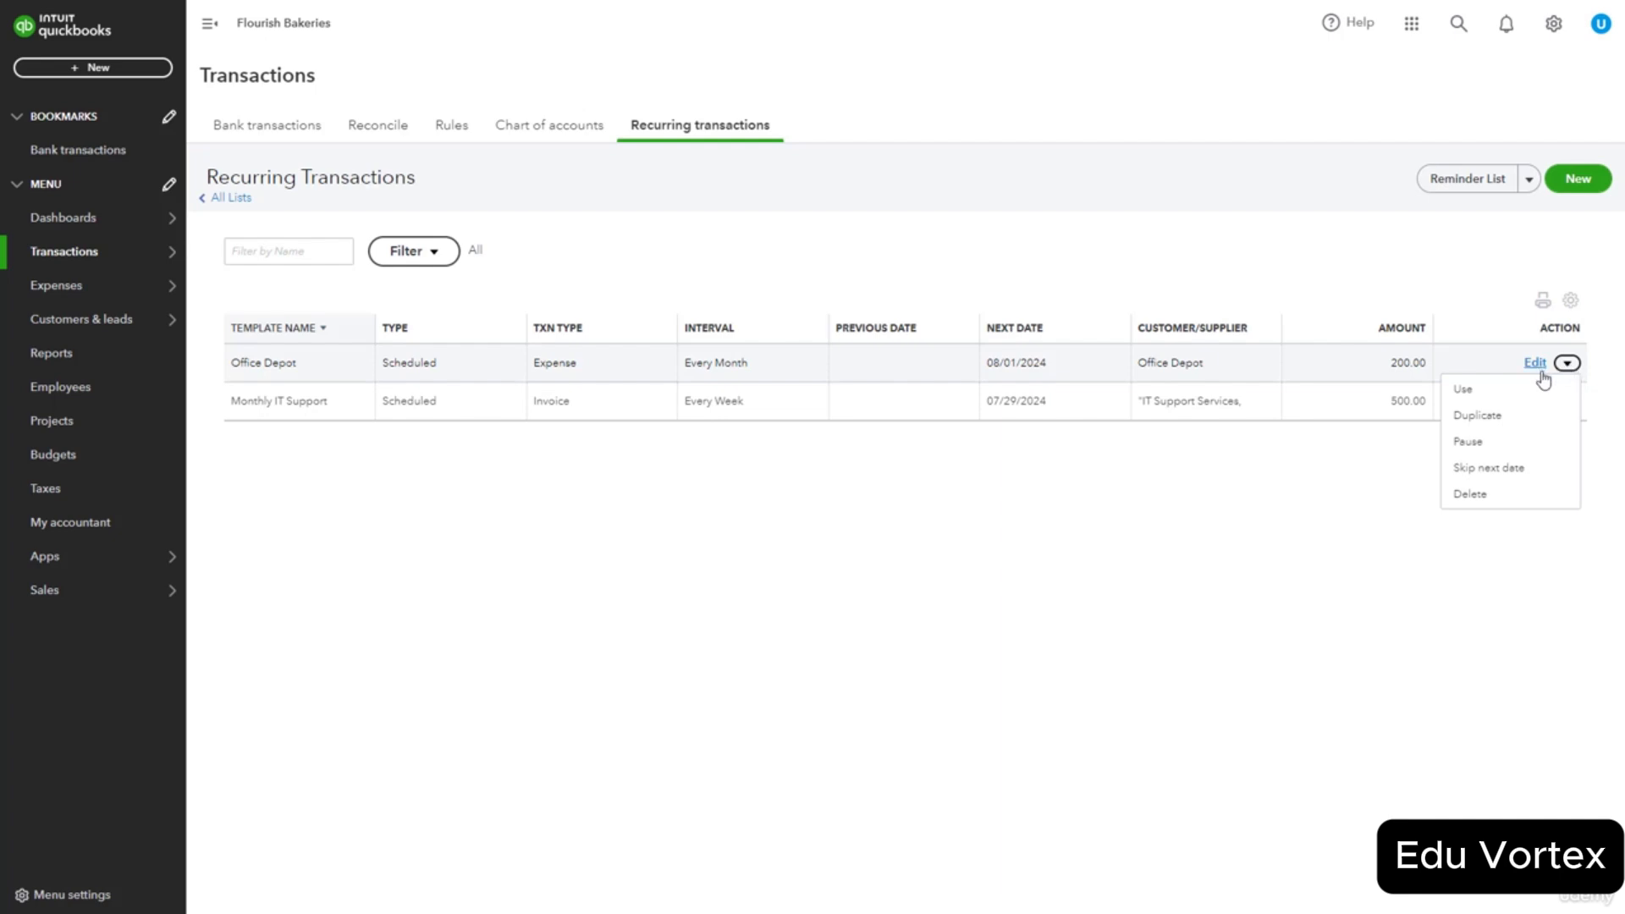
{"action": "left_click", "coordinate": [1504, 400]}
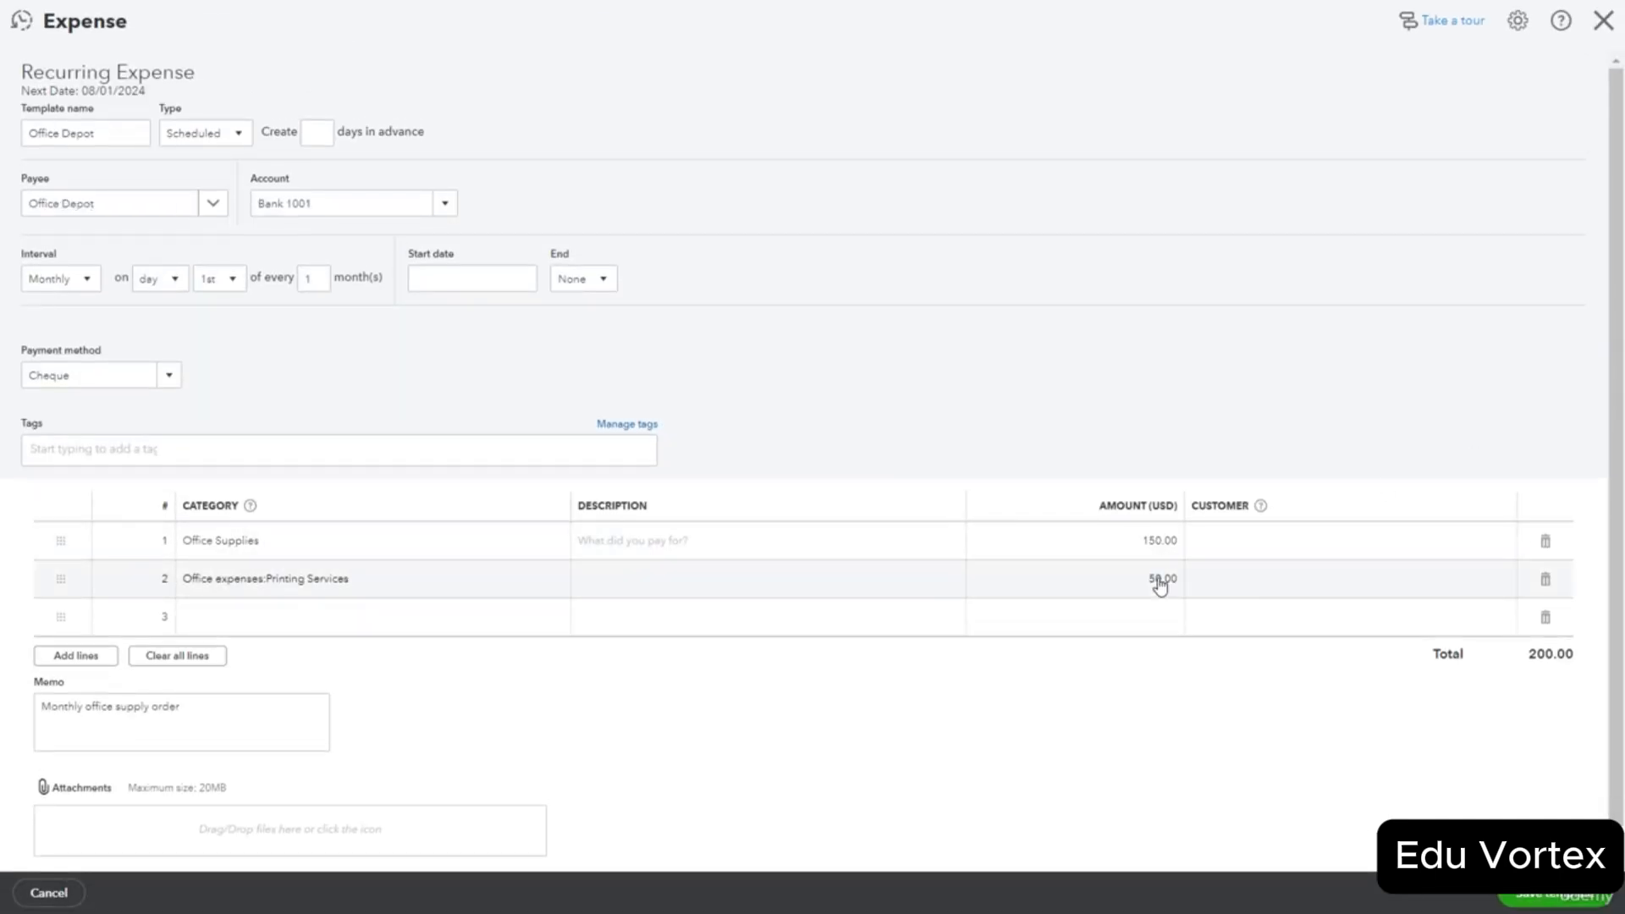
{"action": "left_click", "coordinate": [1603, 20]}
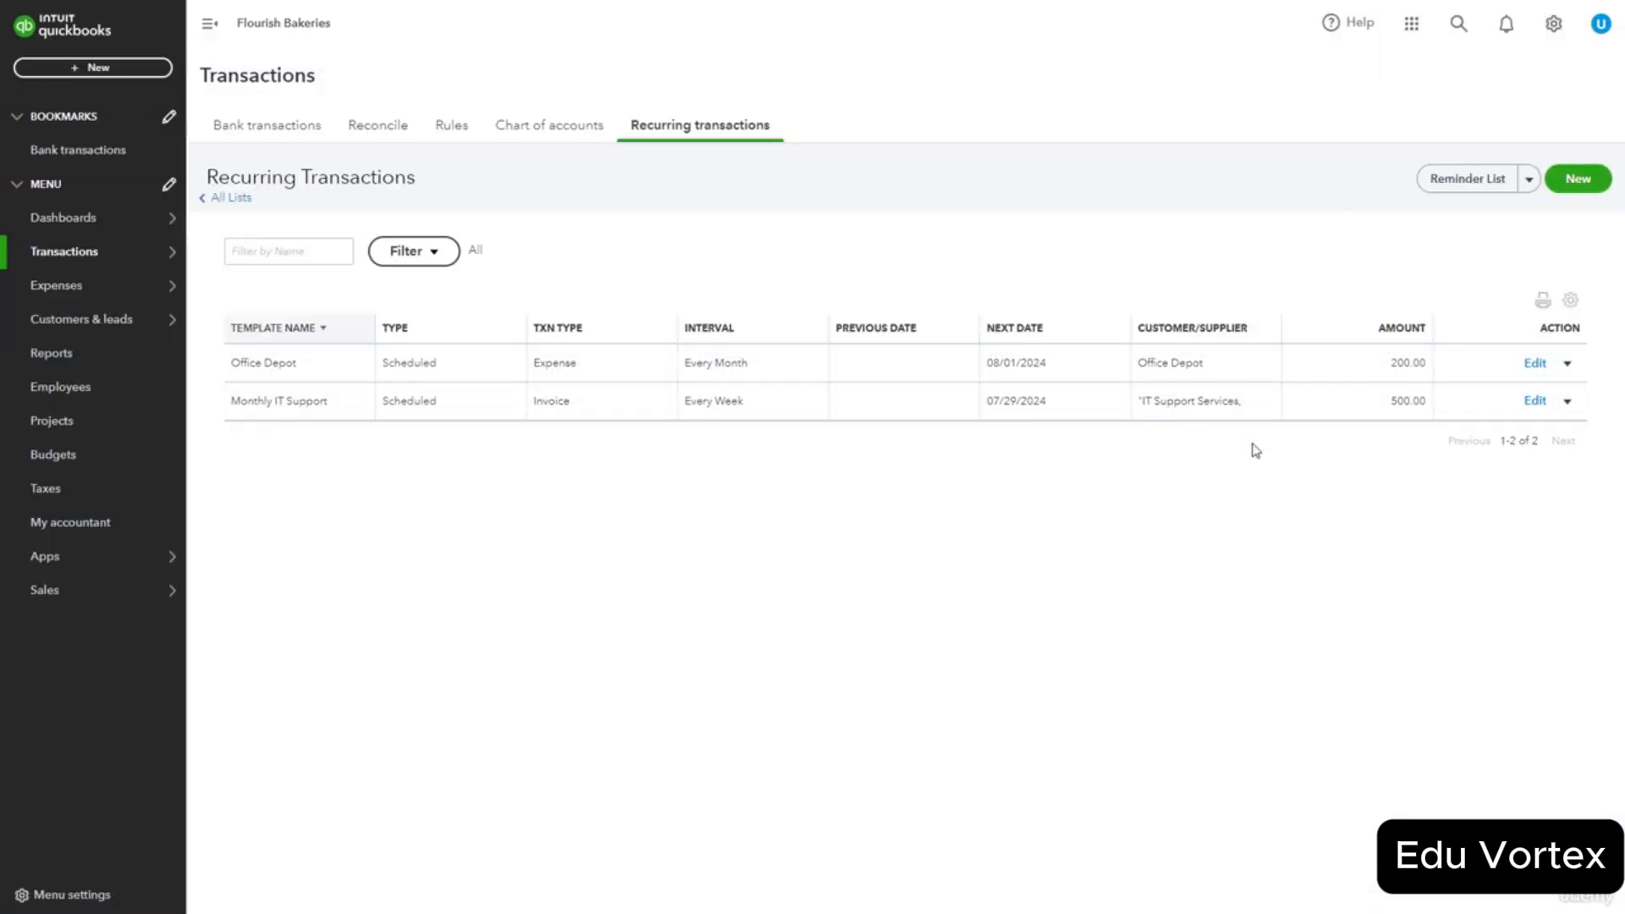
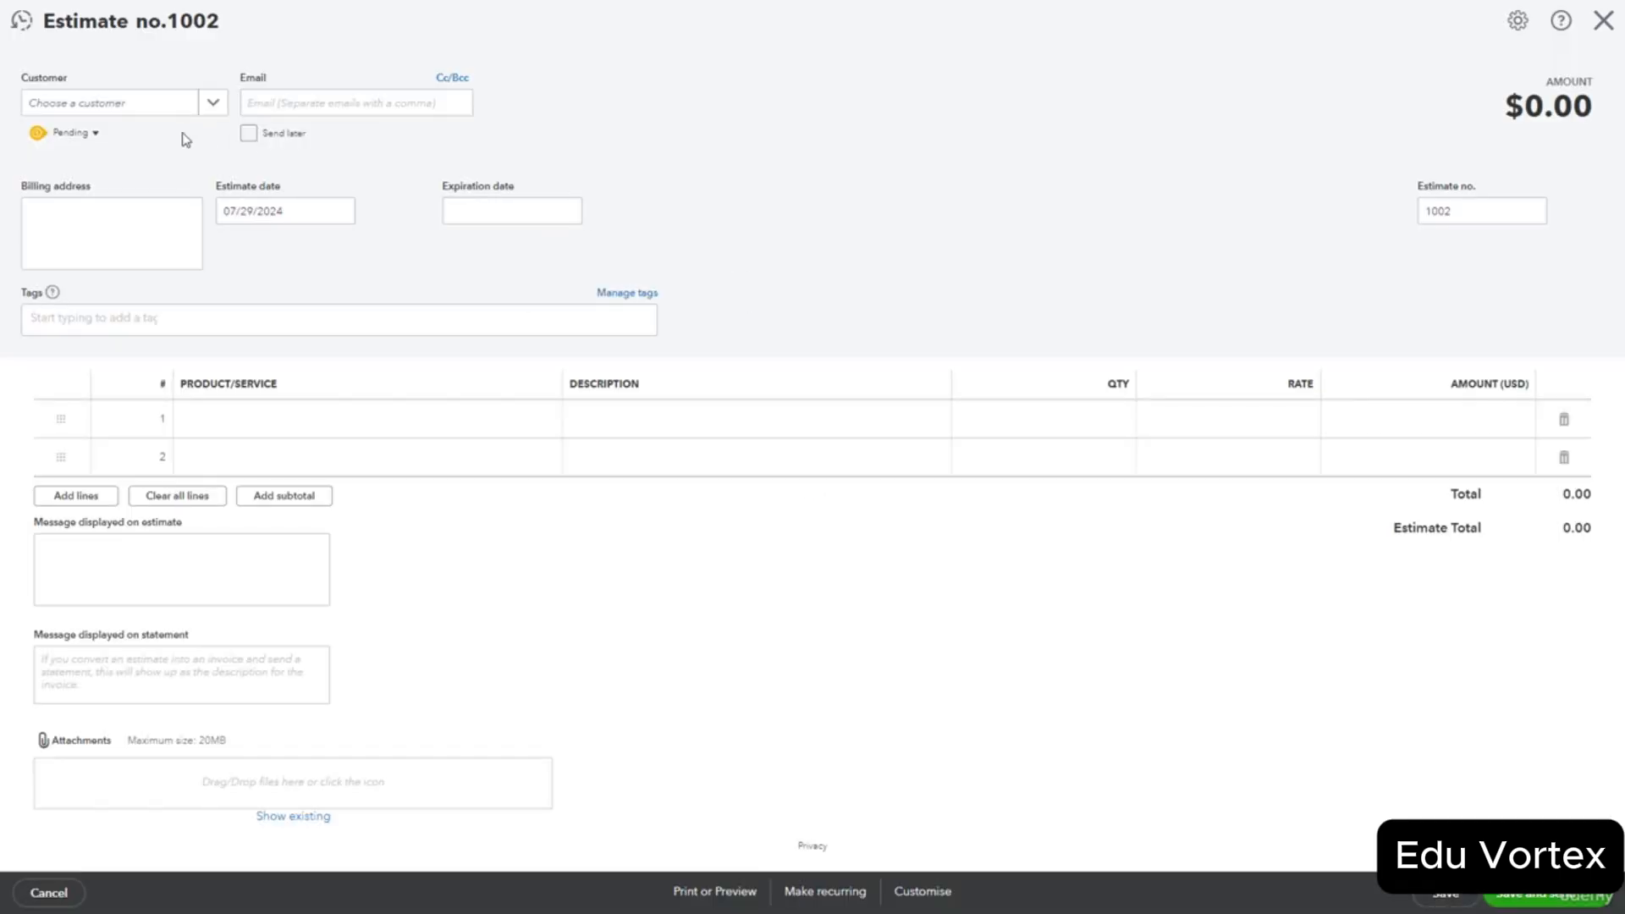
Assign the customer to the estimate and set its expiration date to 07/30/2024.
{"action": "left_click", "coordinate": [214, 103]}
{"action": "left_click", "coordinate": [96, 246]}
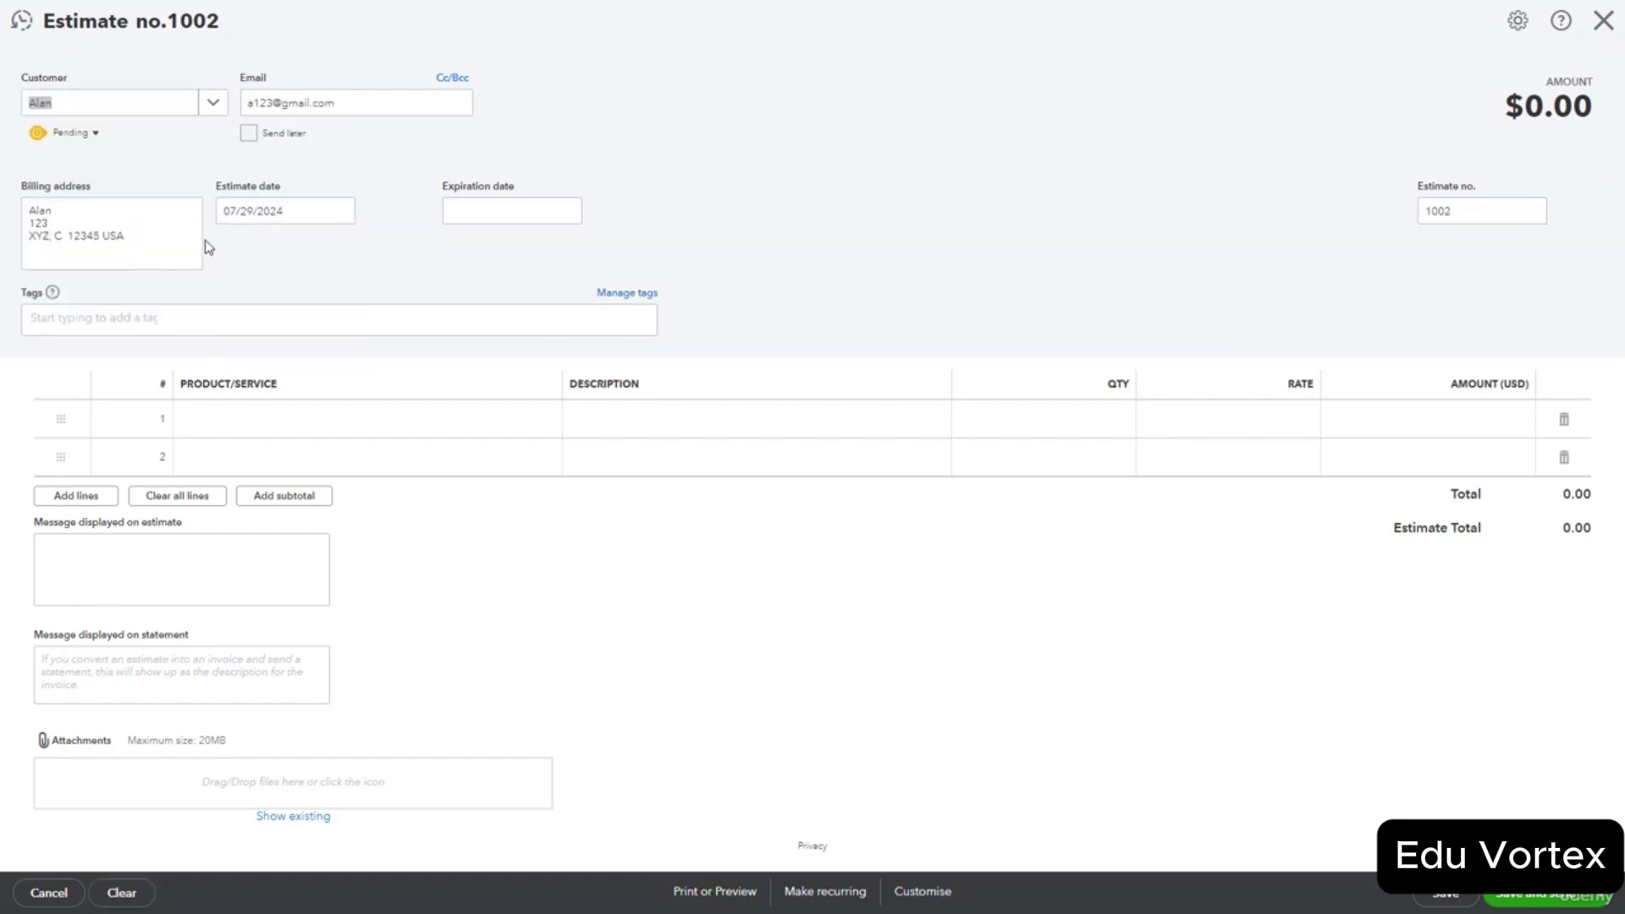
{"action": "left_click", "coordinate": [213, 103]}
{"action": "left_click", "coordinate": [564, 210]}
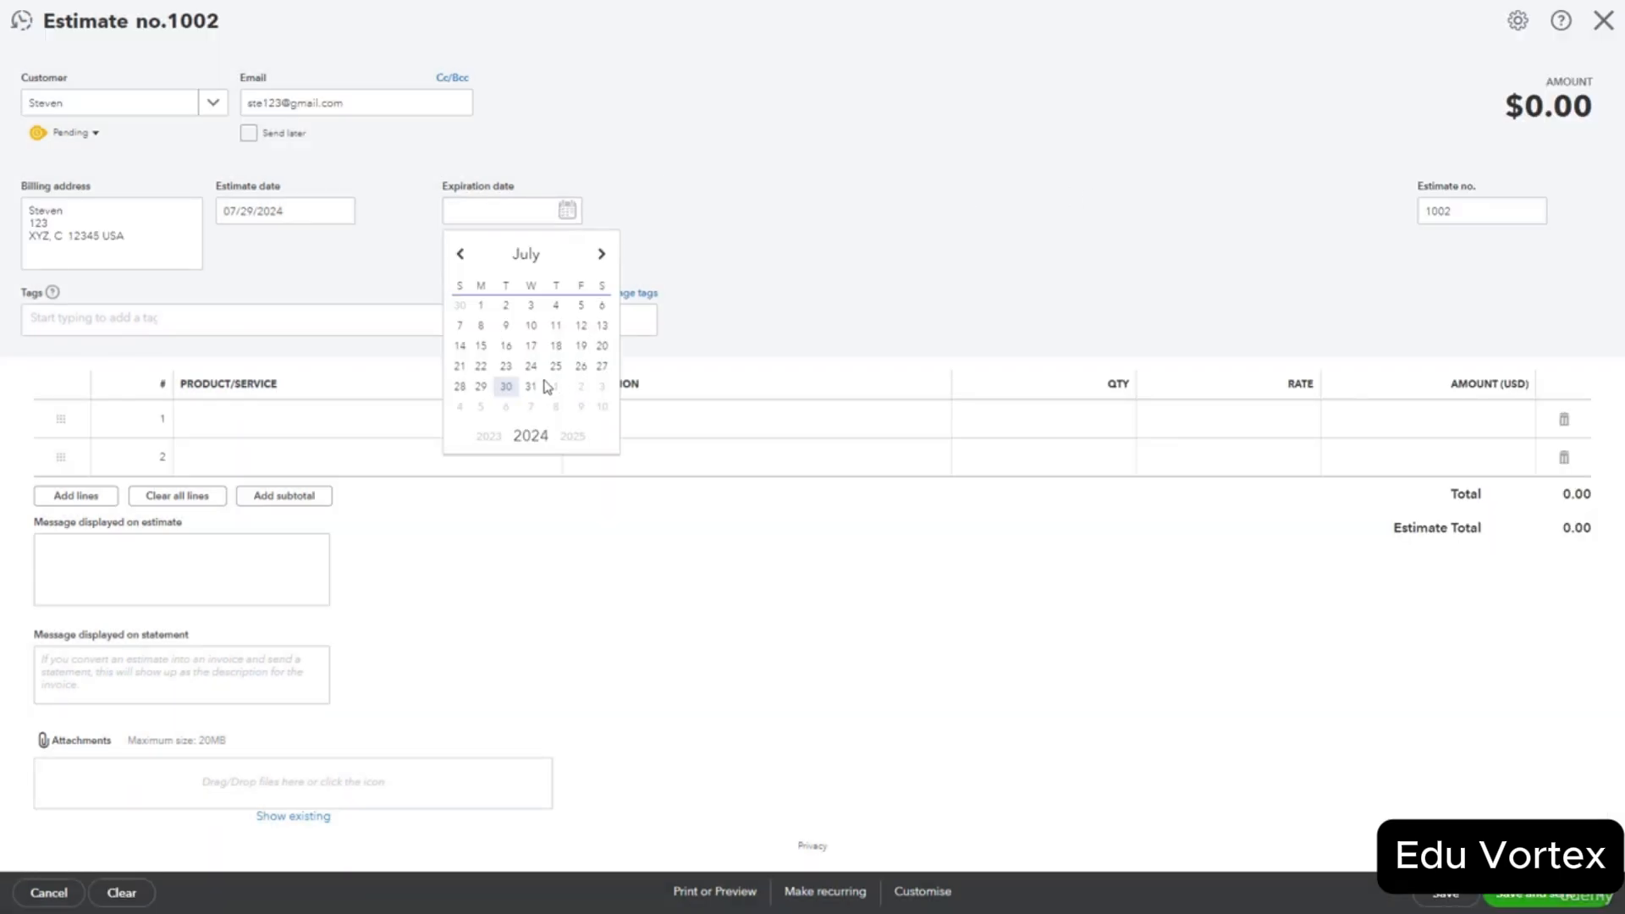
{"action": "left_click", "coordinate": [506, 387]}
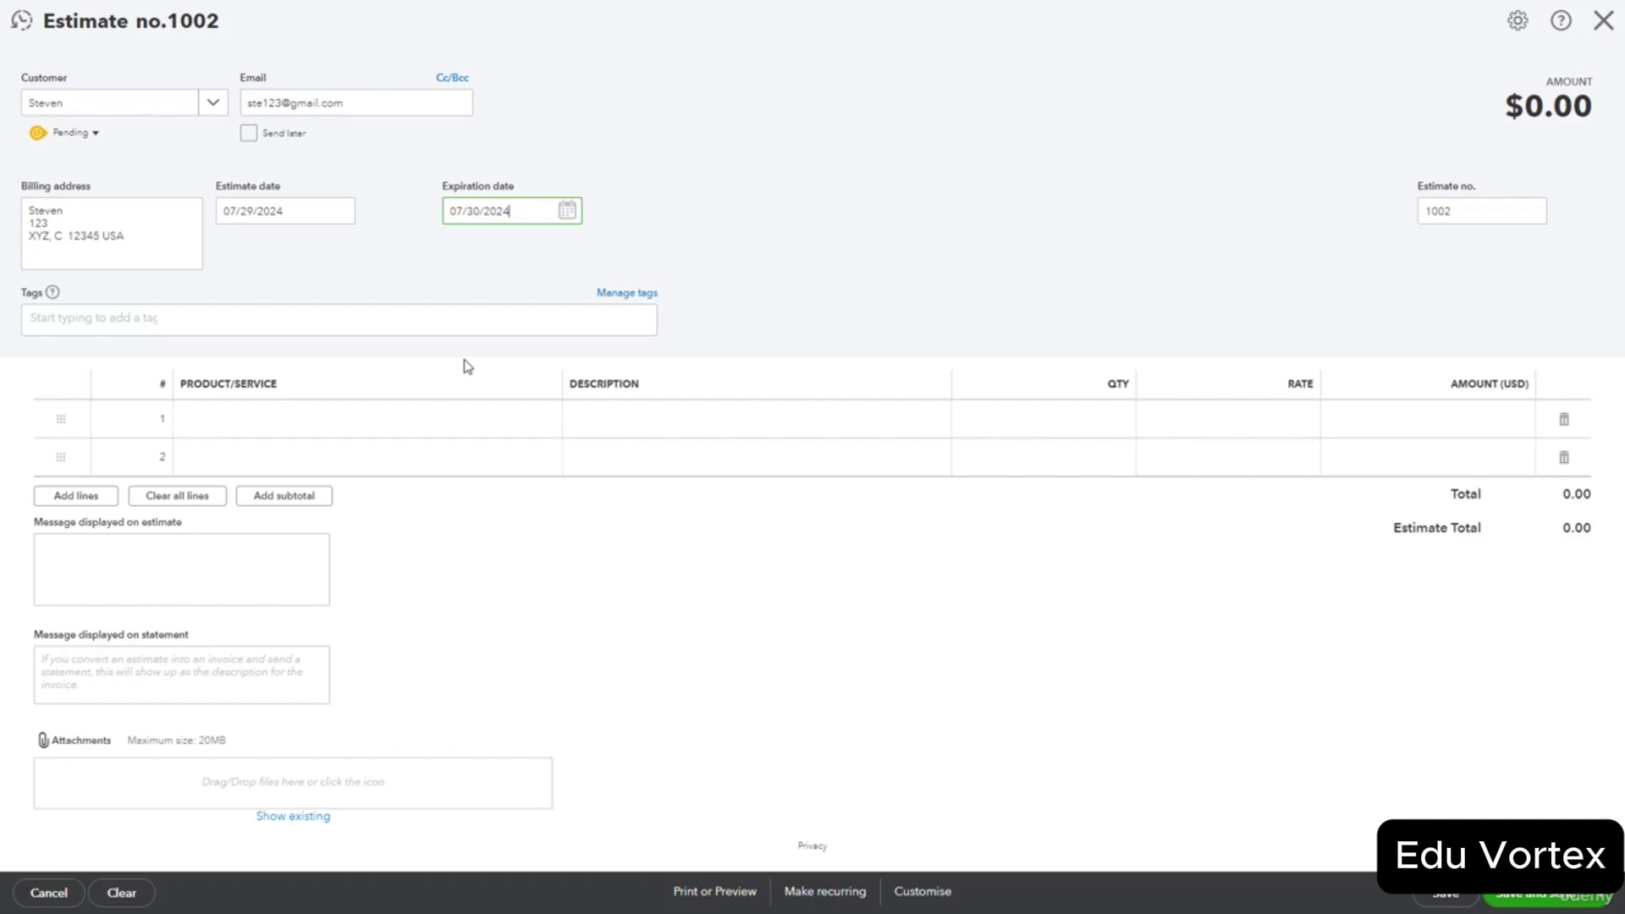
Add a Consulting Services item on the estimate's first line.
{"action": "left_click", "coordinate": [390, 428]}
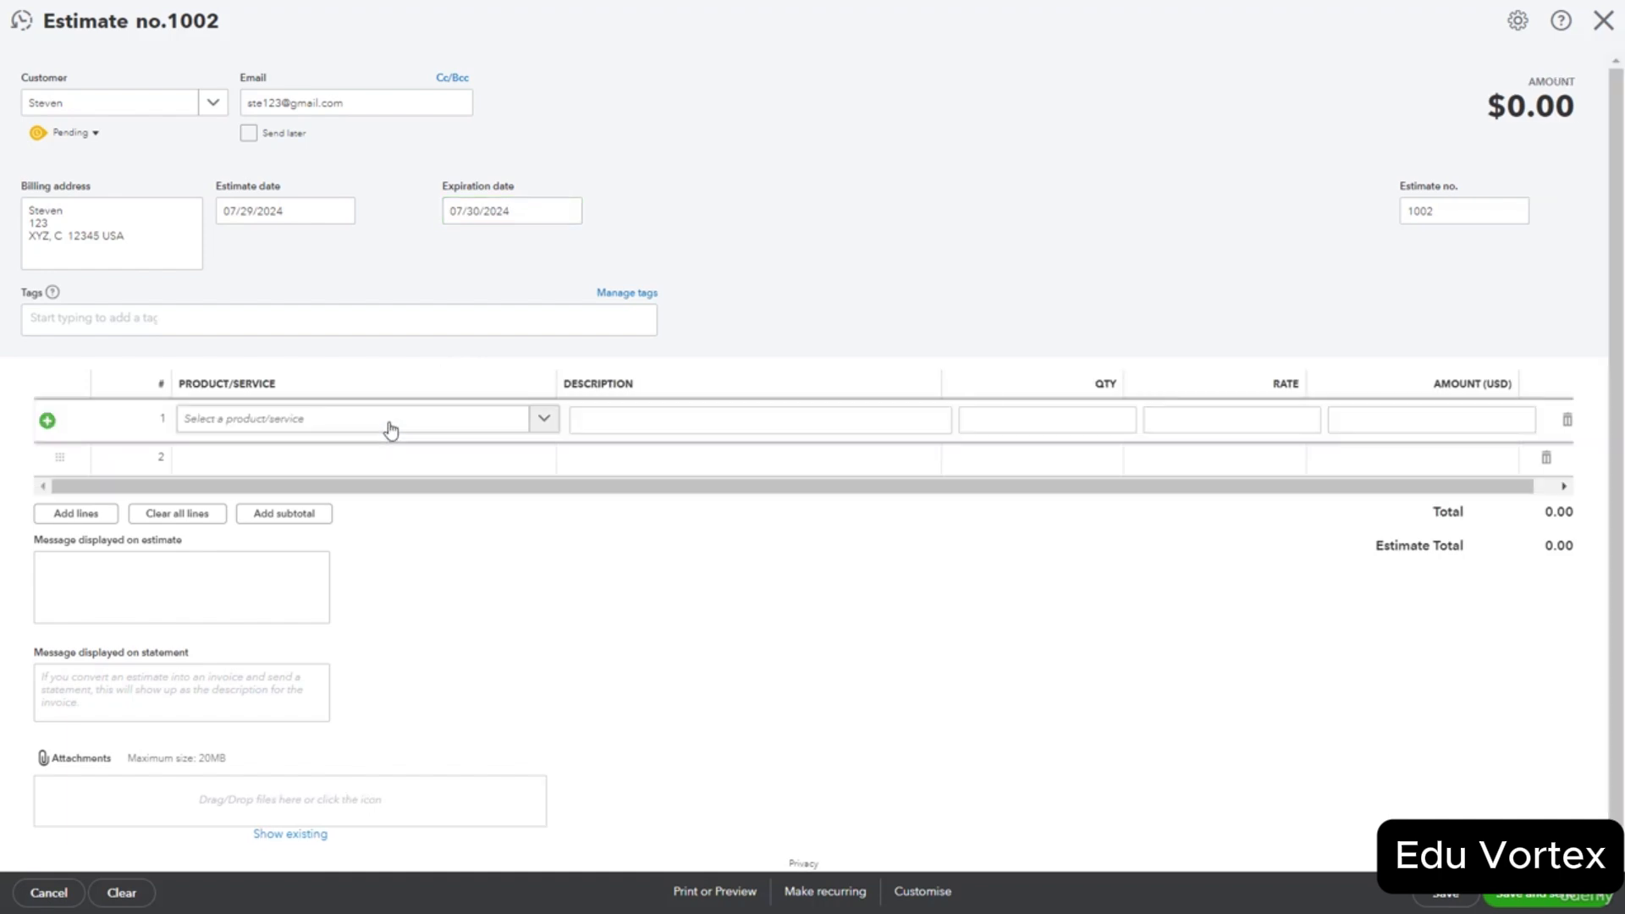
{"action": "left_click", "coordinate": [535, 422]}
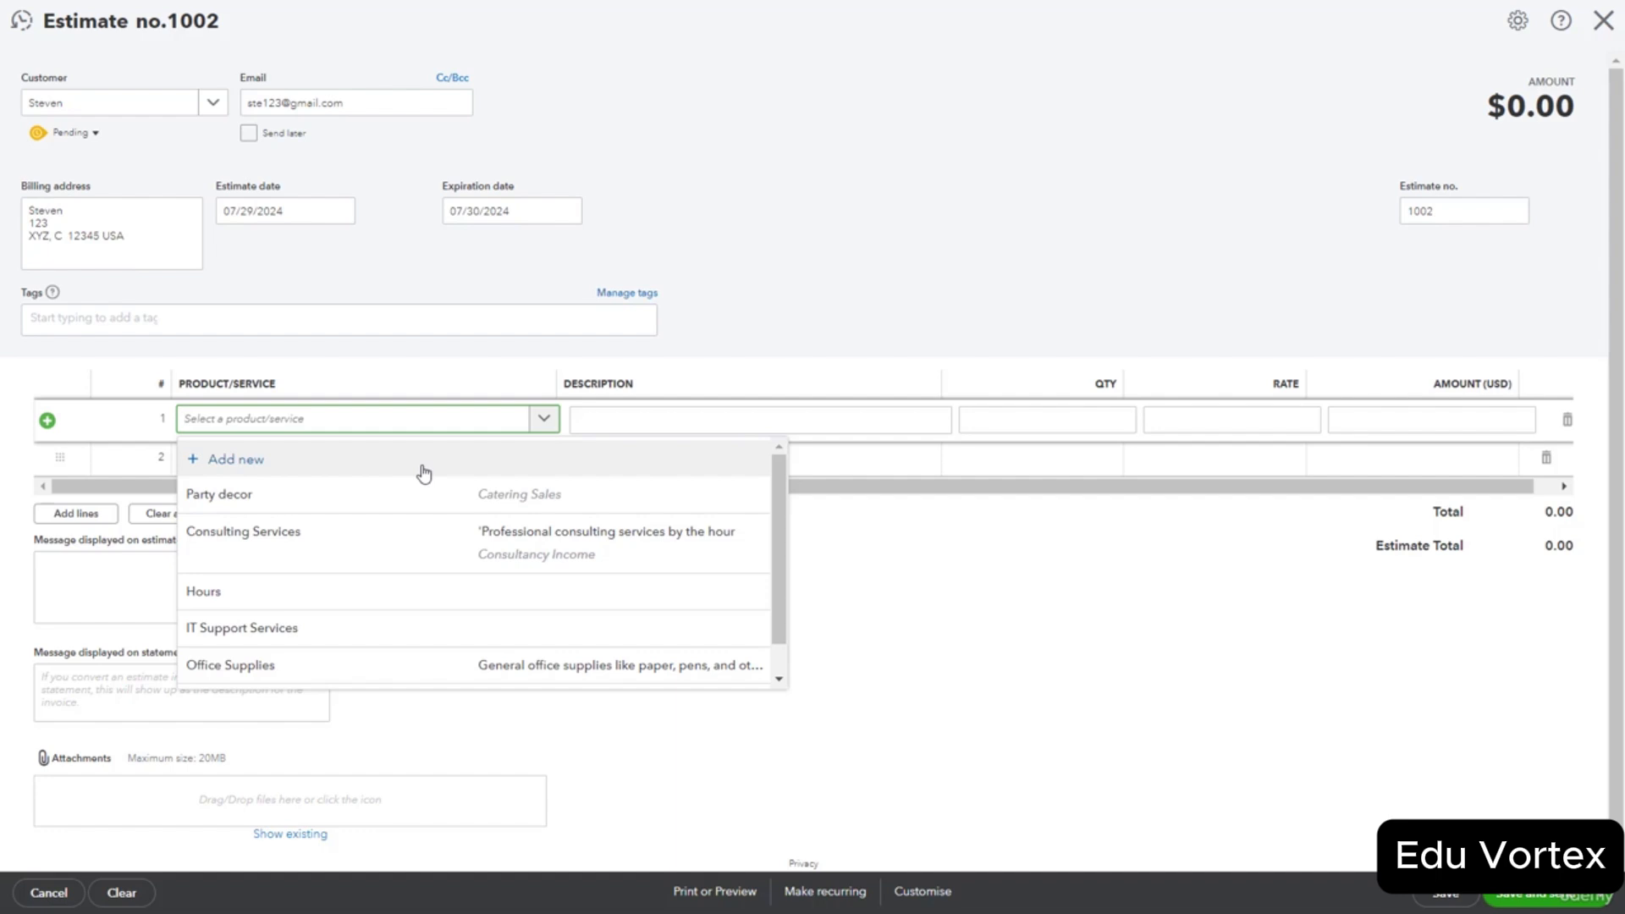
{"action": "left_click", "coordinate": [400, 540]}
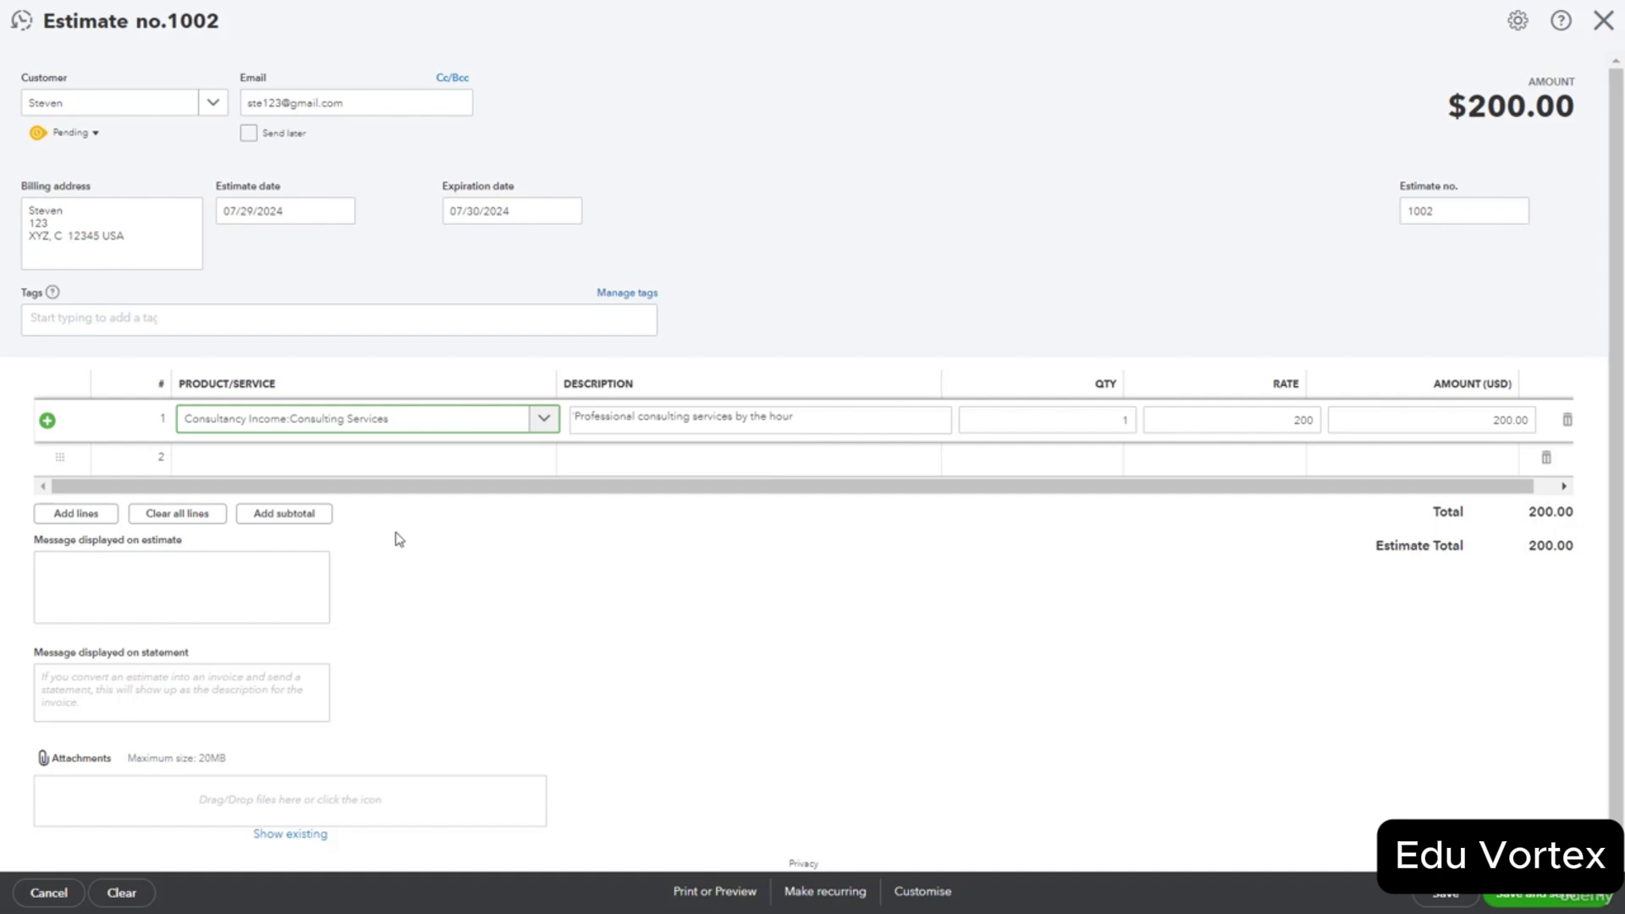
Change the estimate date to 04/10/2024, leaving line 1 at qty 1, rate 200.
{"action": "left_click", "coordinate": [340, 211]}
{"action": "left_click", "coordinate": [236, 254]}
{"action": "left_click", "coordinate": [235, 254]}
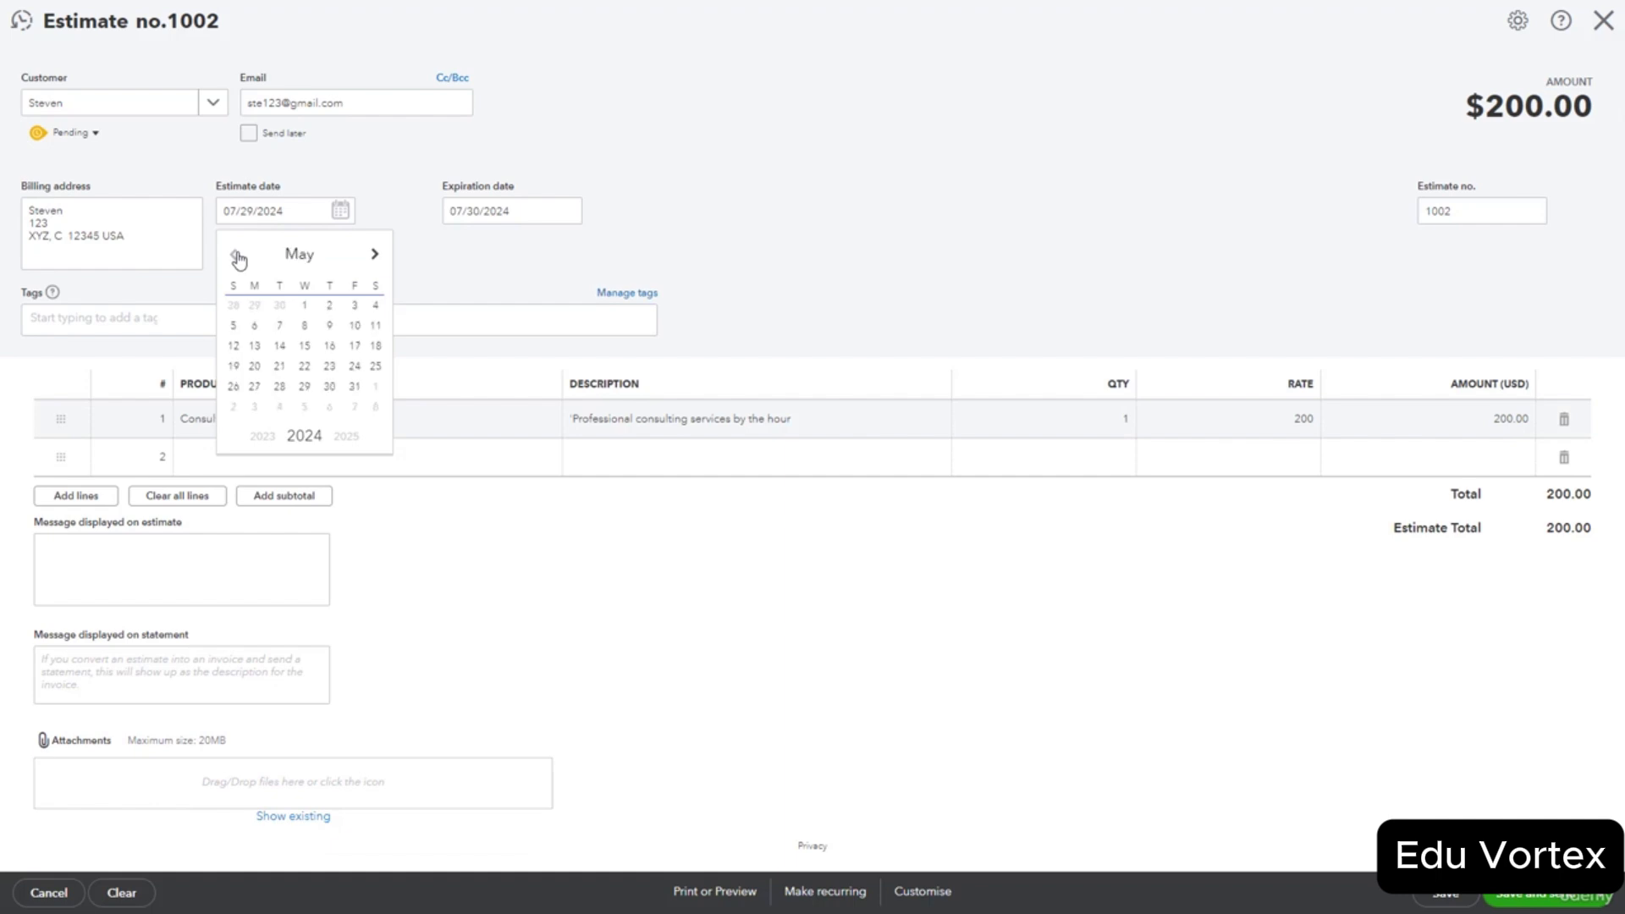
{"action": "left_click", "coordinate": [242, 254]}
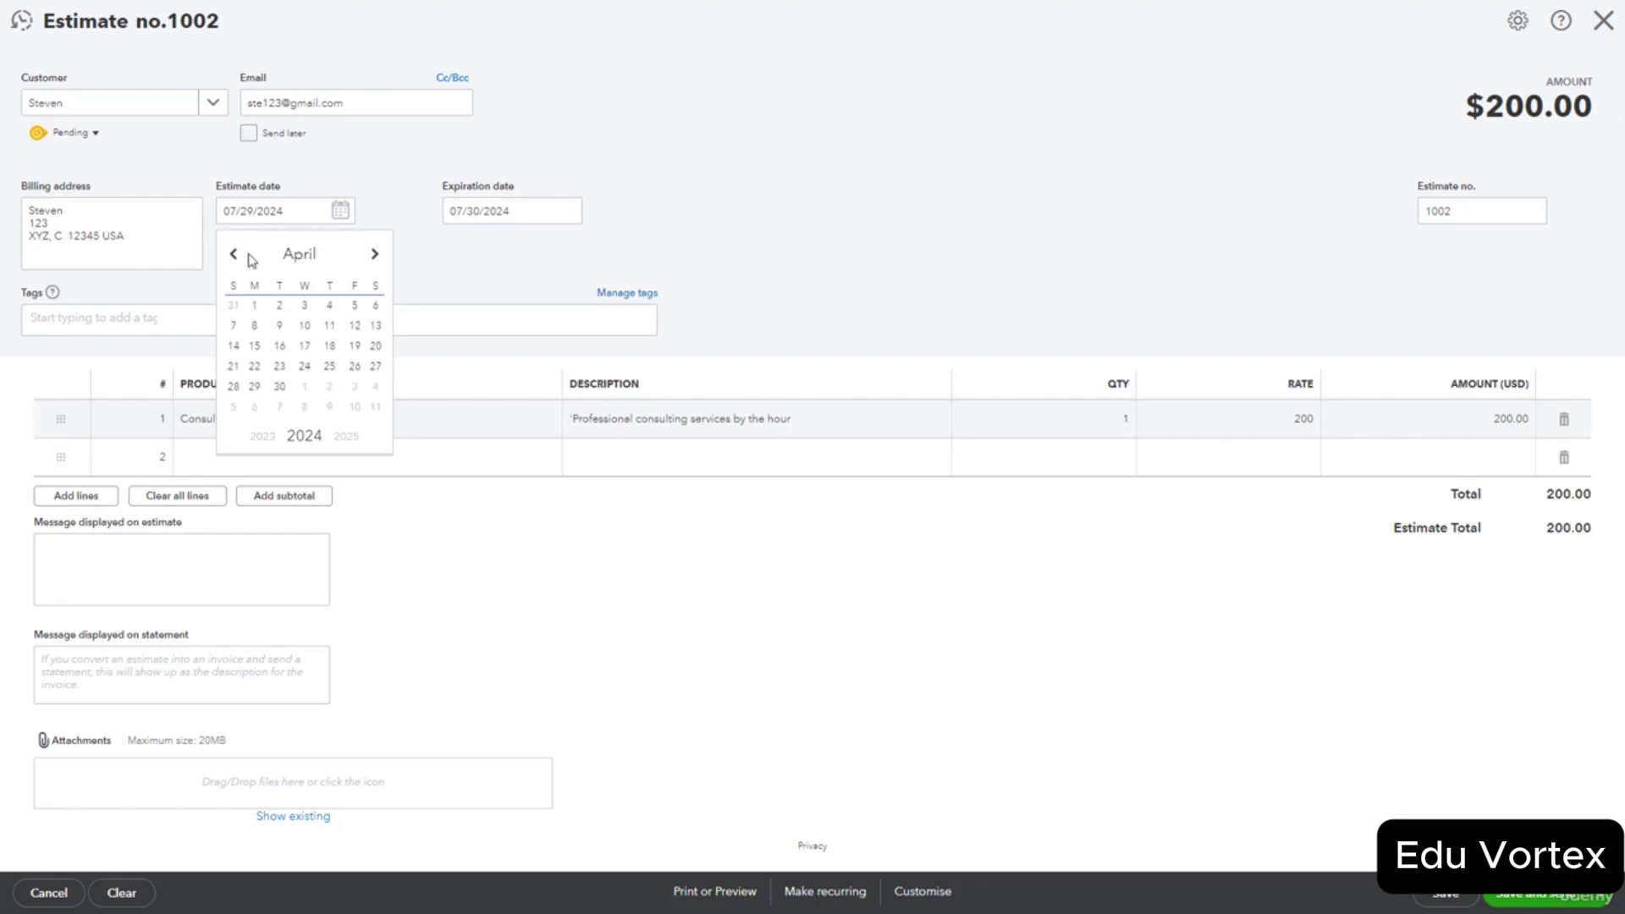
{"action": "left_click", "coordinate": [308, 331]}
{"action": "left_click", "coordinate": [471, 568]}
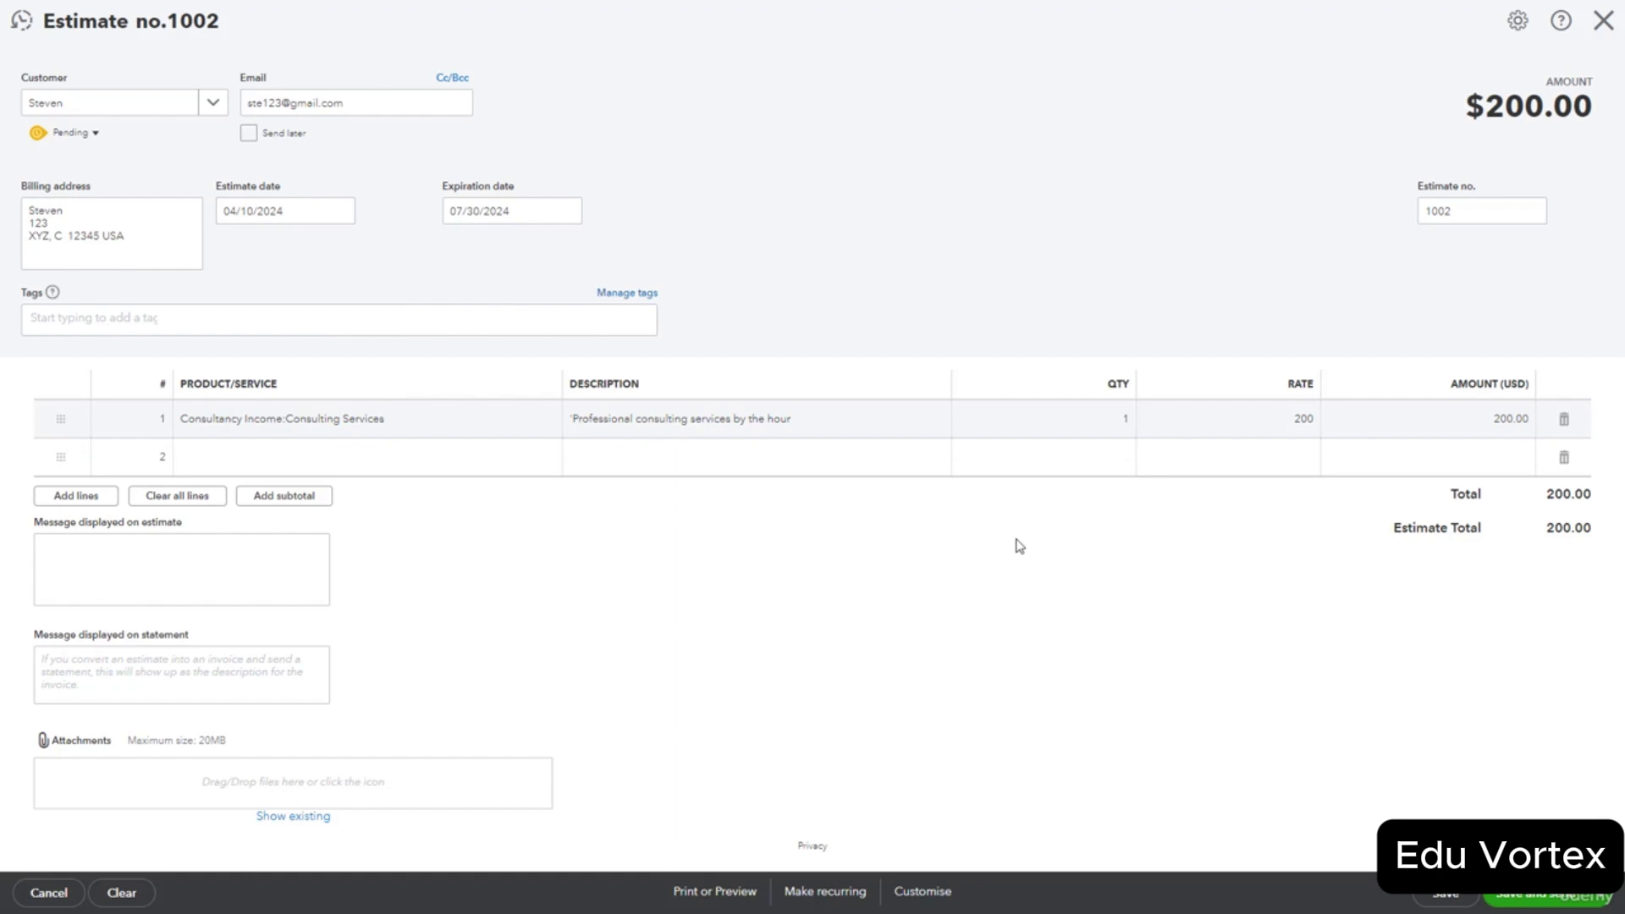
{"action": "left_click", "coordinate": [1125, 424]}
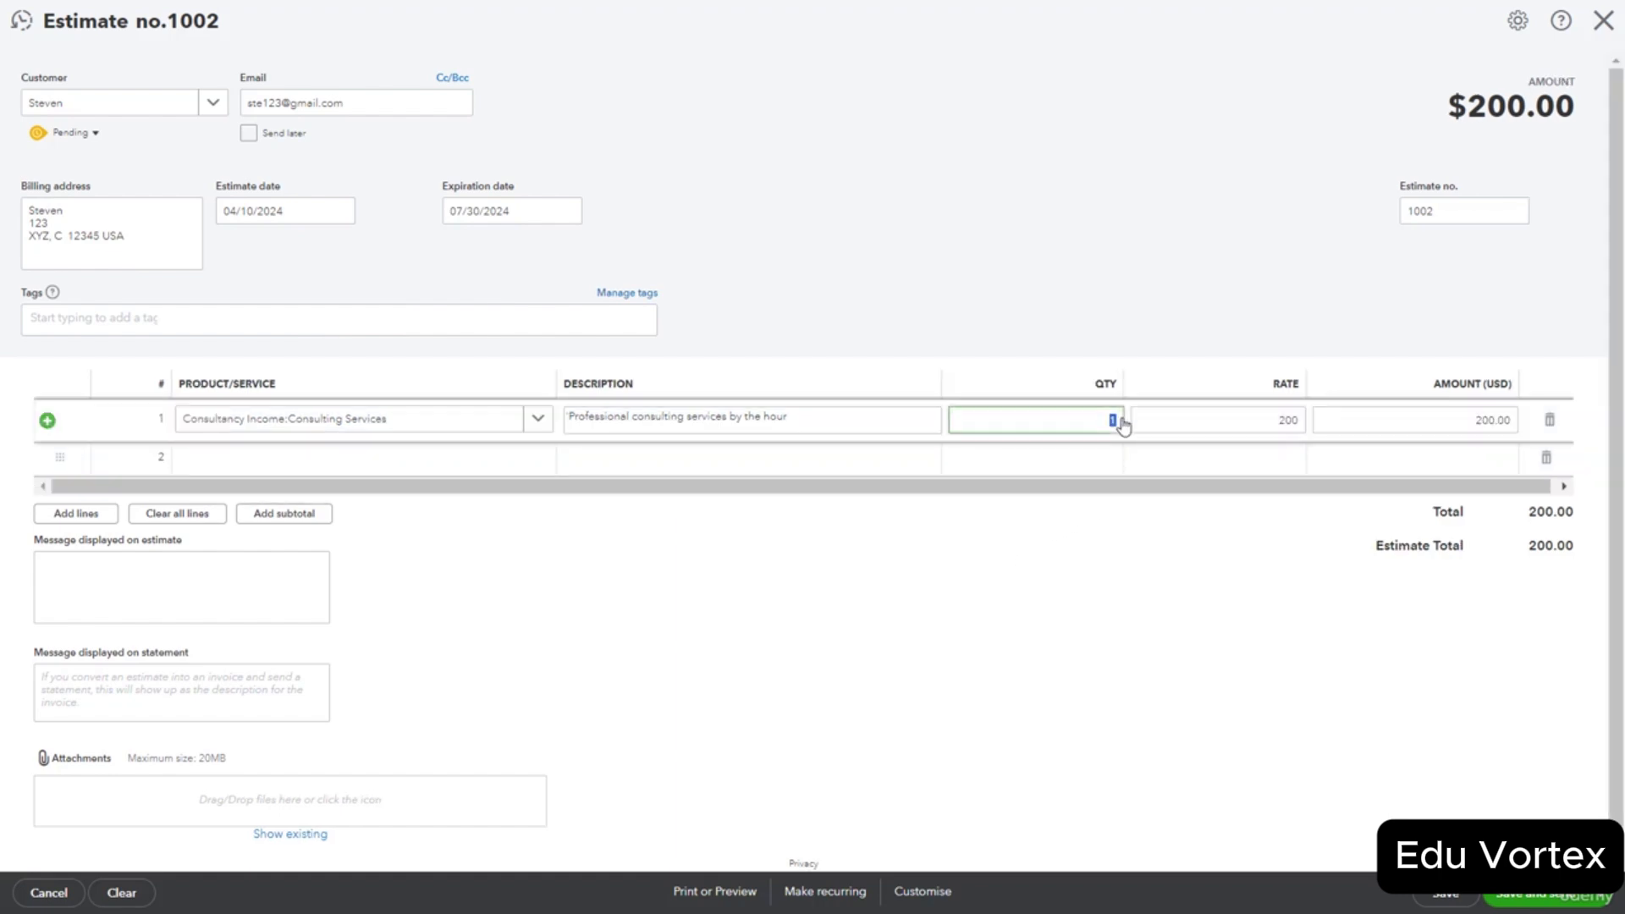
{"action": "left_click", "coordinate": [1097, 599]}
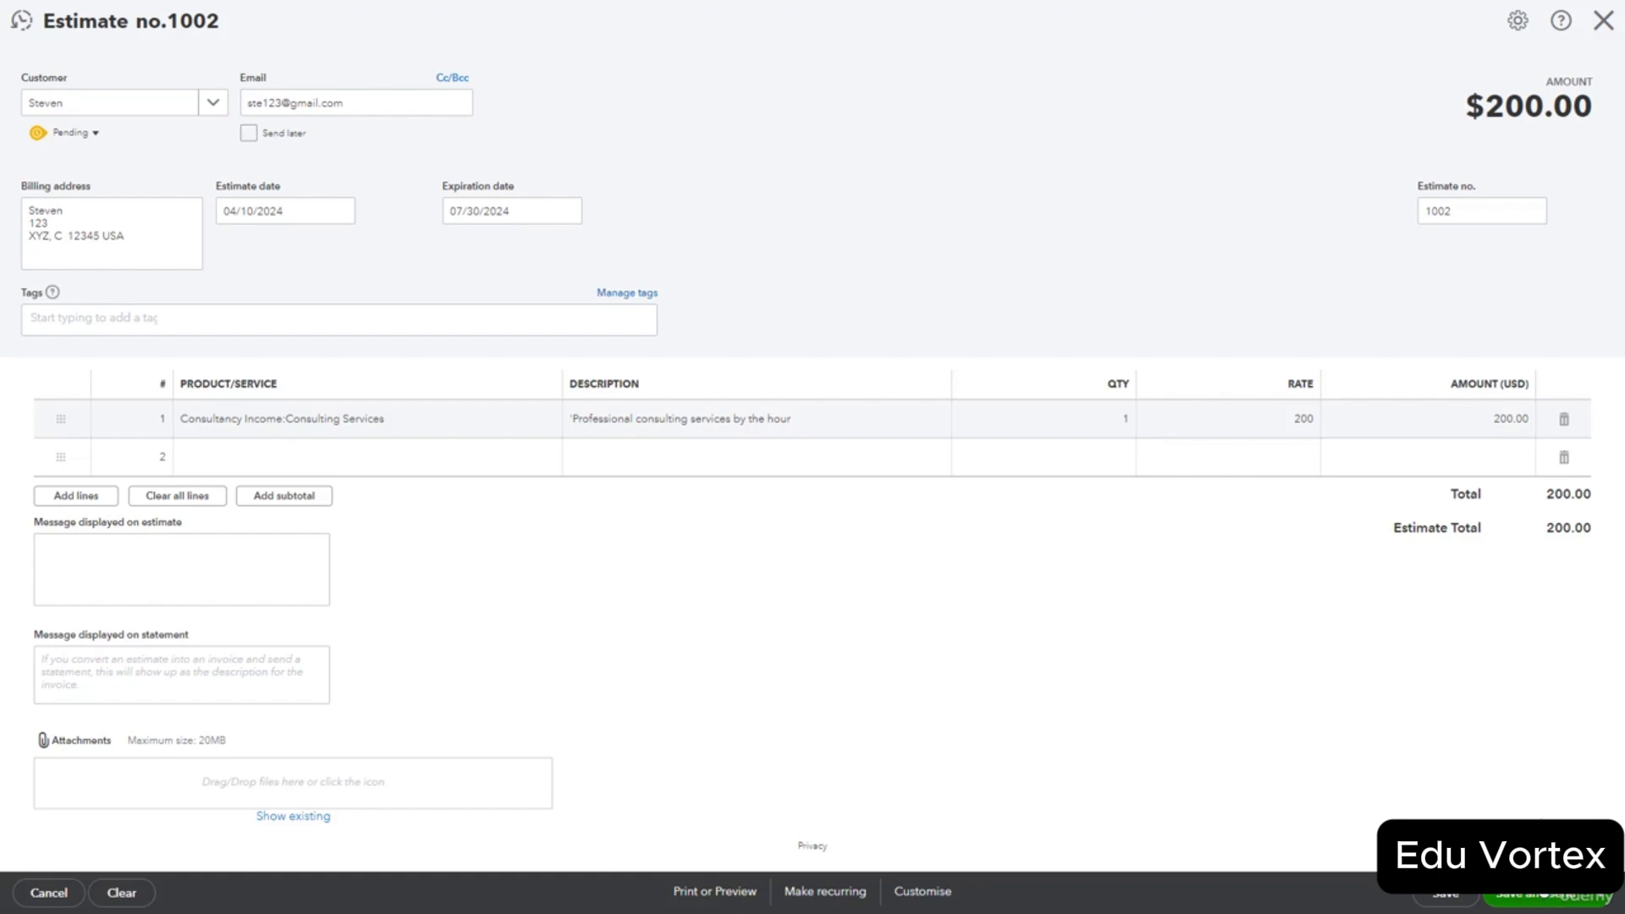
Save estimate 1002 and email it to the customer from the Send email dialog.
{"action": "left_click", "coordinate": [1531, 895]}
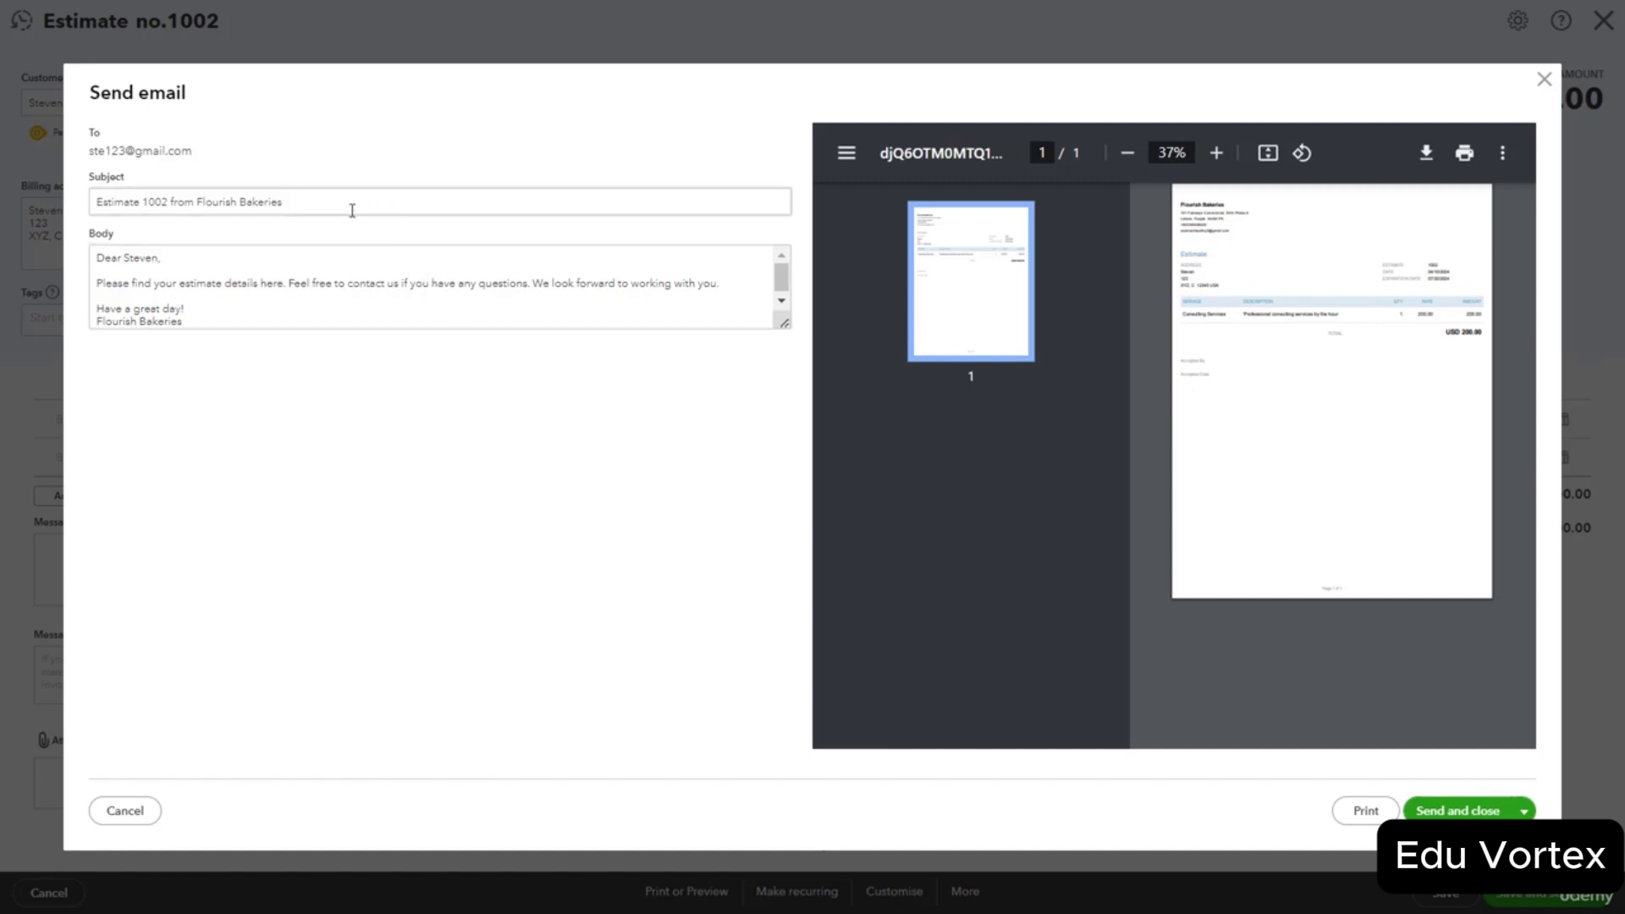
{"action": "left_click", "coordinate": [1463, 813]}
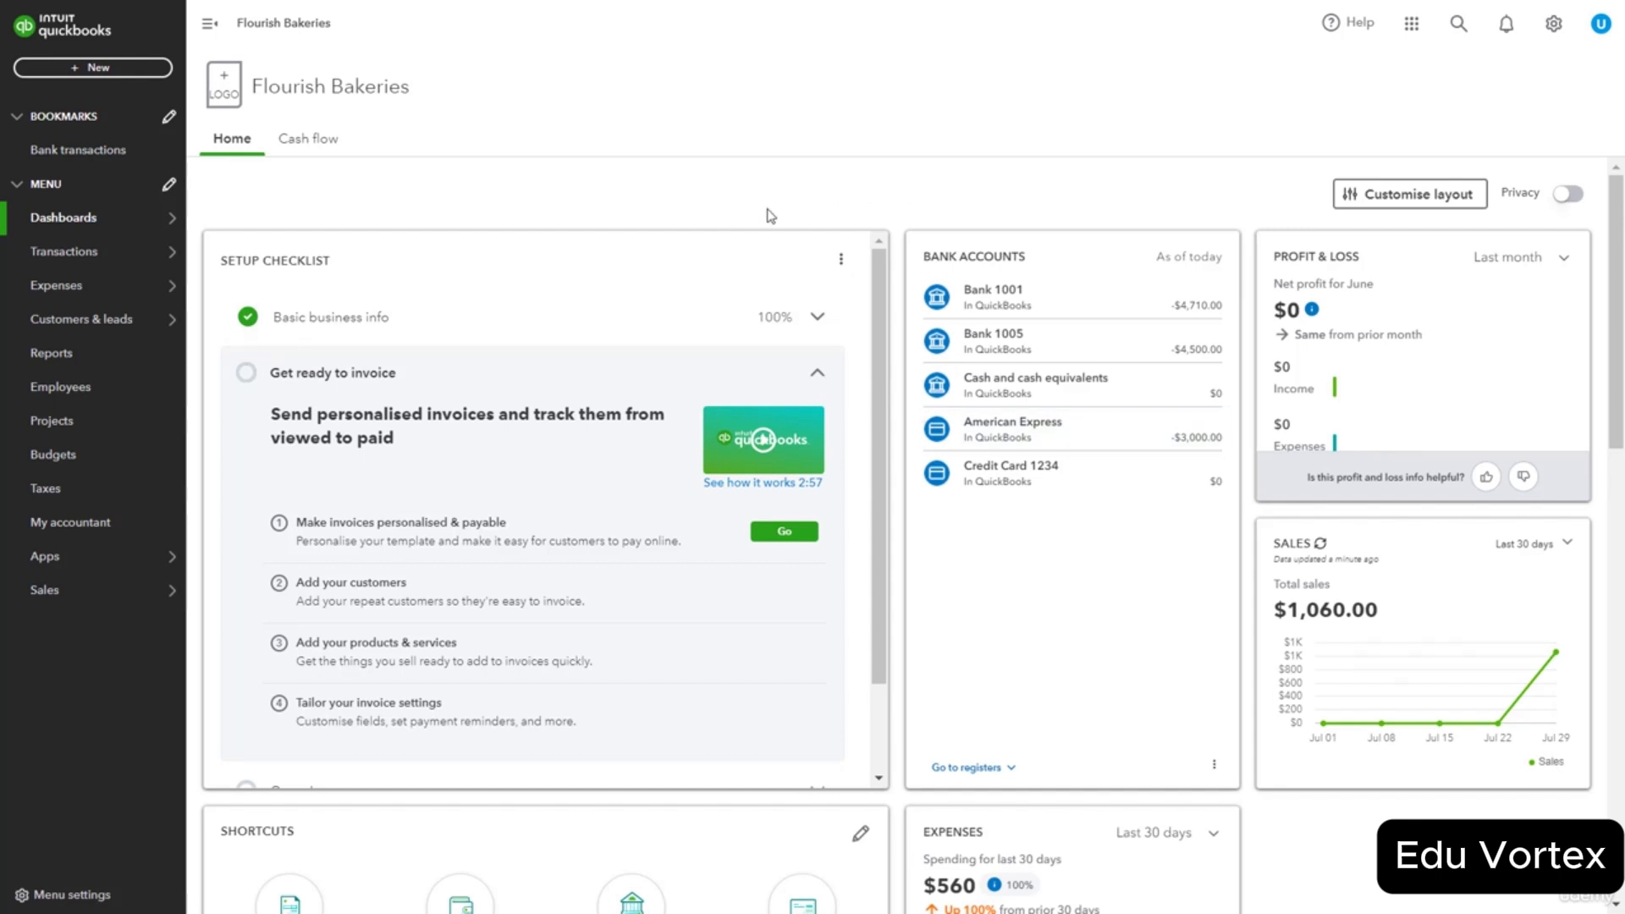
Find estimate 1002 in recent transactions and change its status from Pending to Accepted.
{"action": "left_click", "coordinate": [1457, 26]}
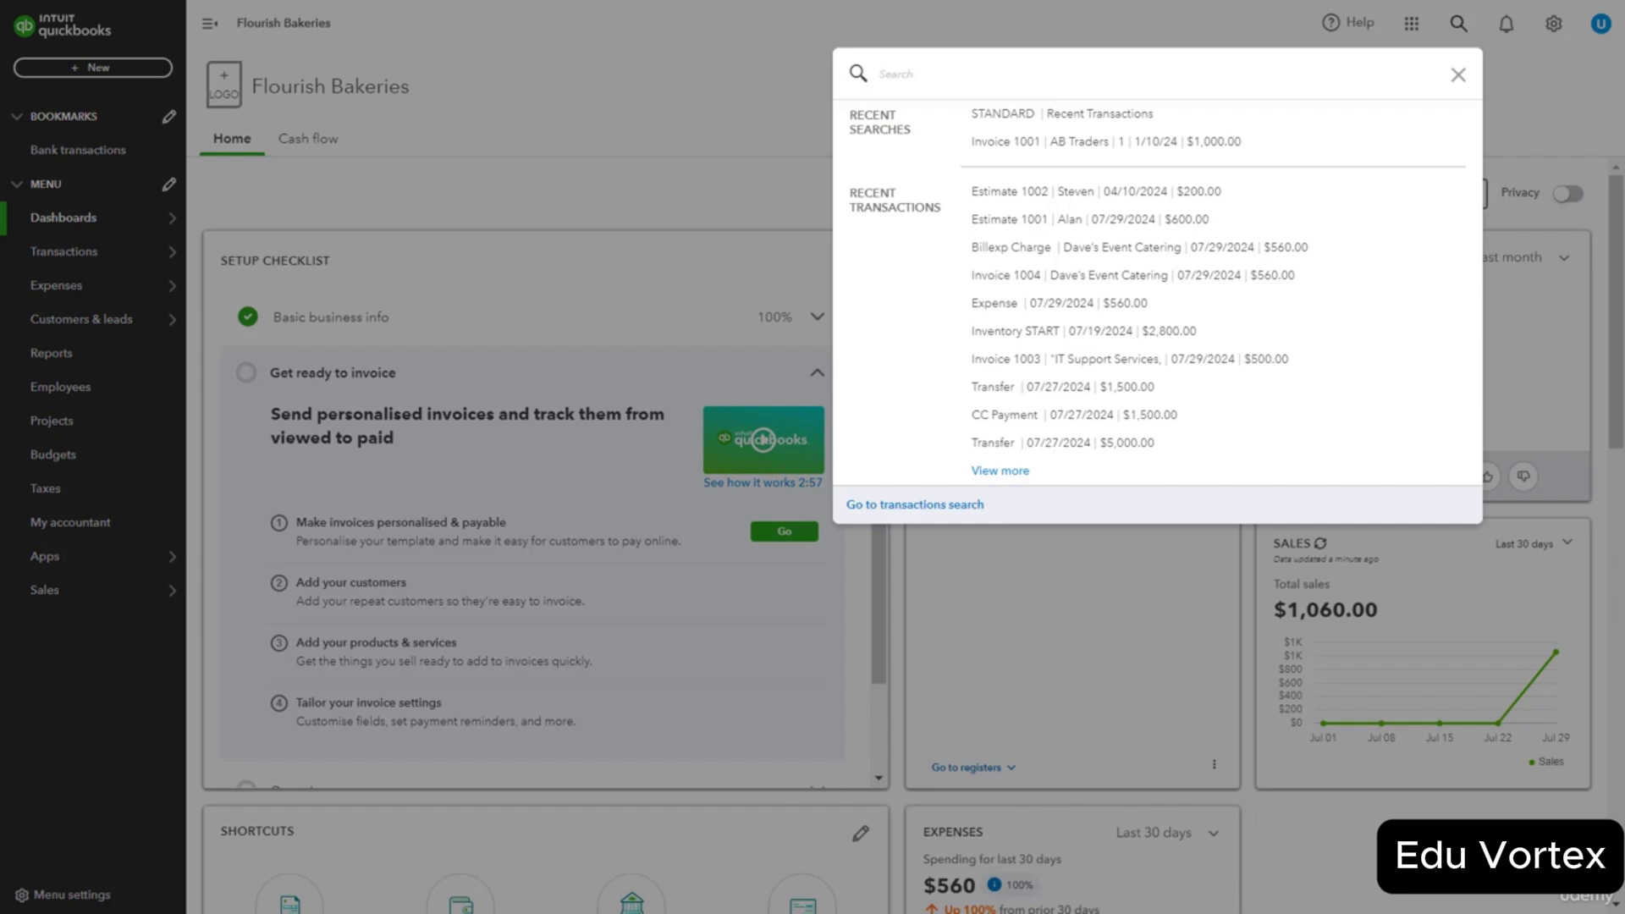
{"action": "left_click", "coordinate": [1118, 200]}
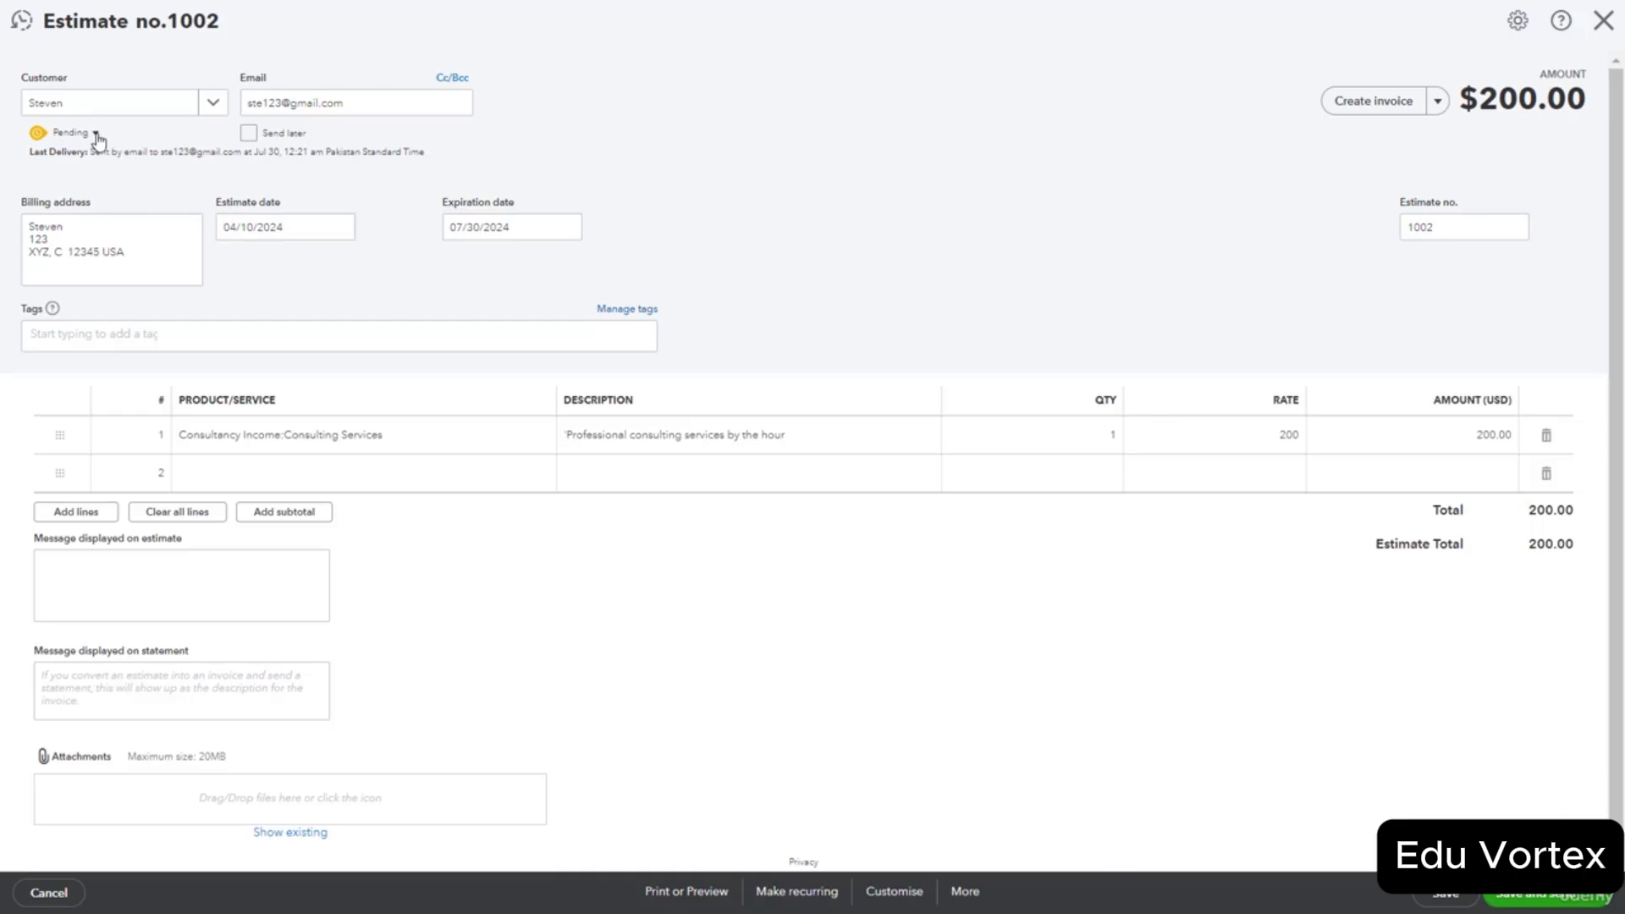
{"action": "left_click", "coordinate": [95, 134]}
{"action": "left_click", "coordinate": [163, 144]}
{"action": "left_click", "coordinate": [163, 203]}
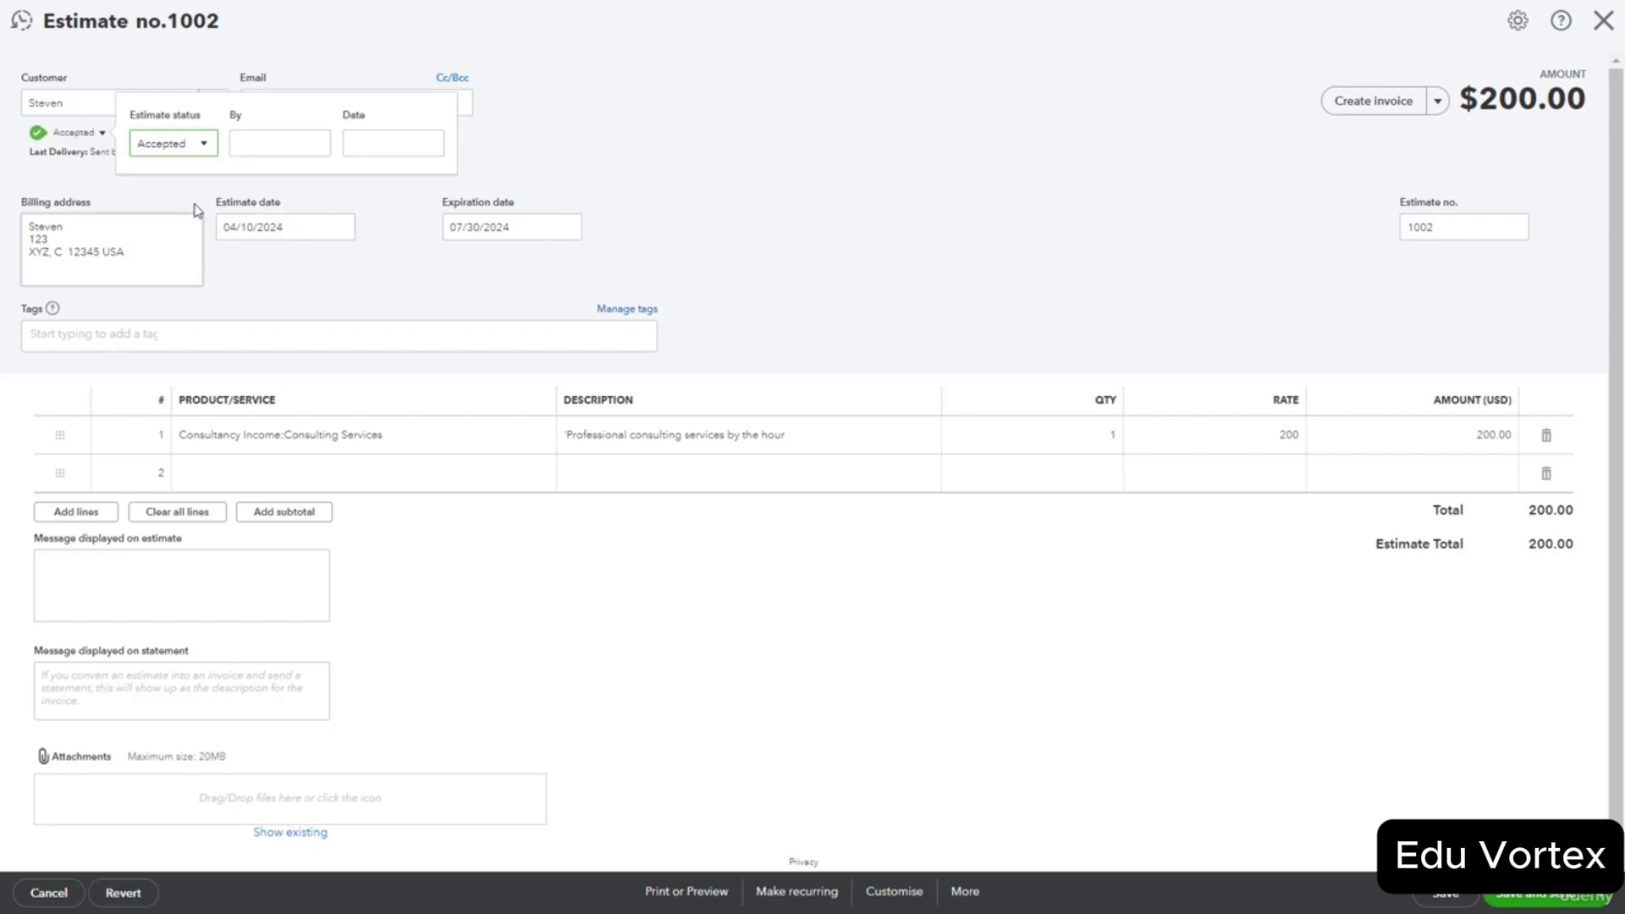
Record the customer's name as acceptor with date 07/29/2024, then save and close the estimate.
{"action": "left_click", "coordinate": [283, 145]}
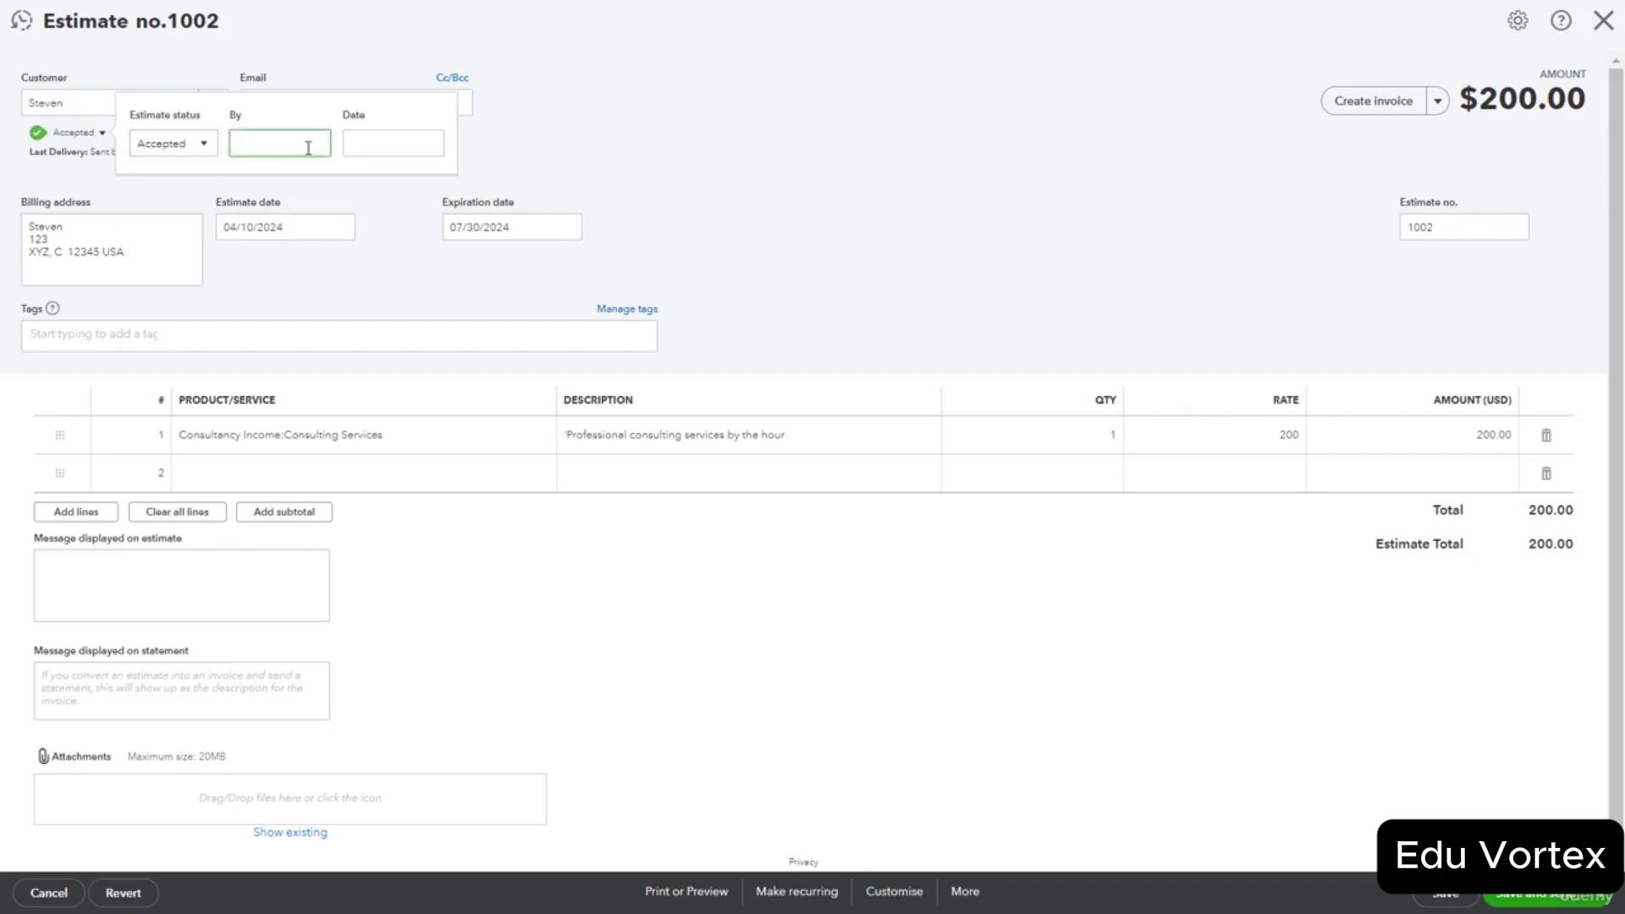
{"action": "type", "text": "Steven"}
{"action": "left_click", "coordinate": [414, 144]}
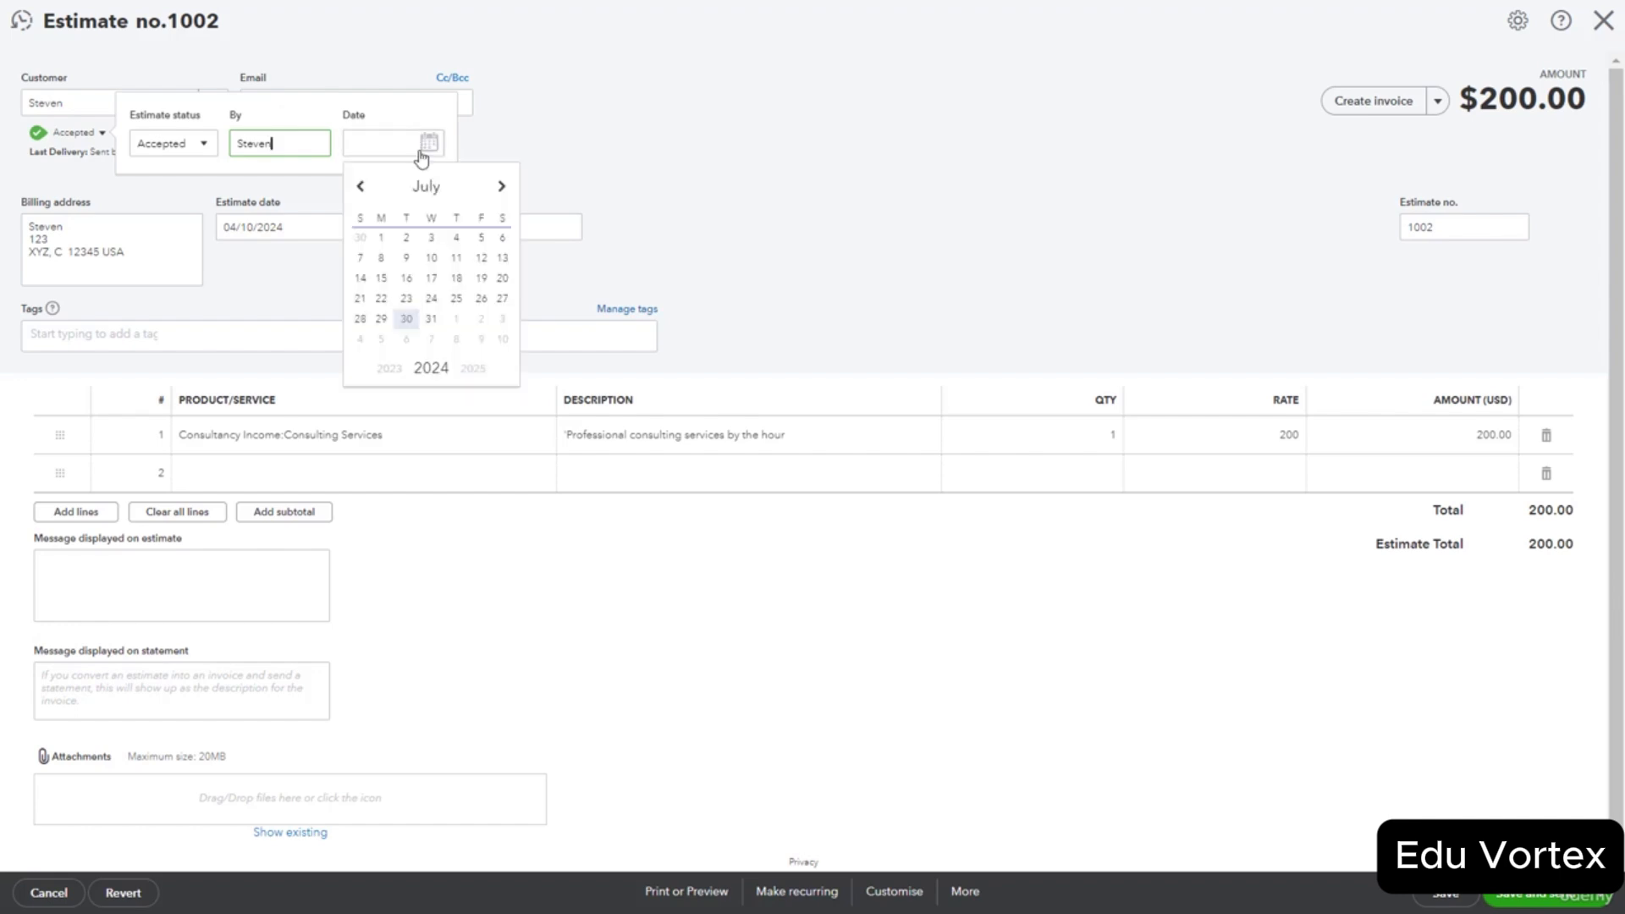
{"action": "left_click", "coordinate": [382, 322]}
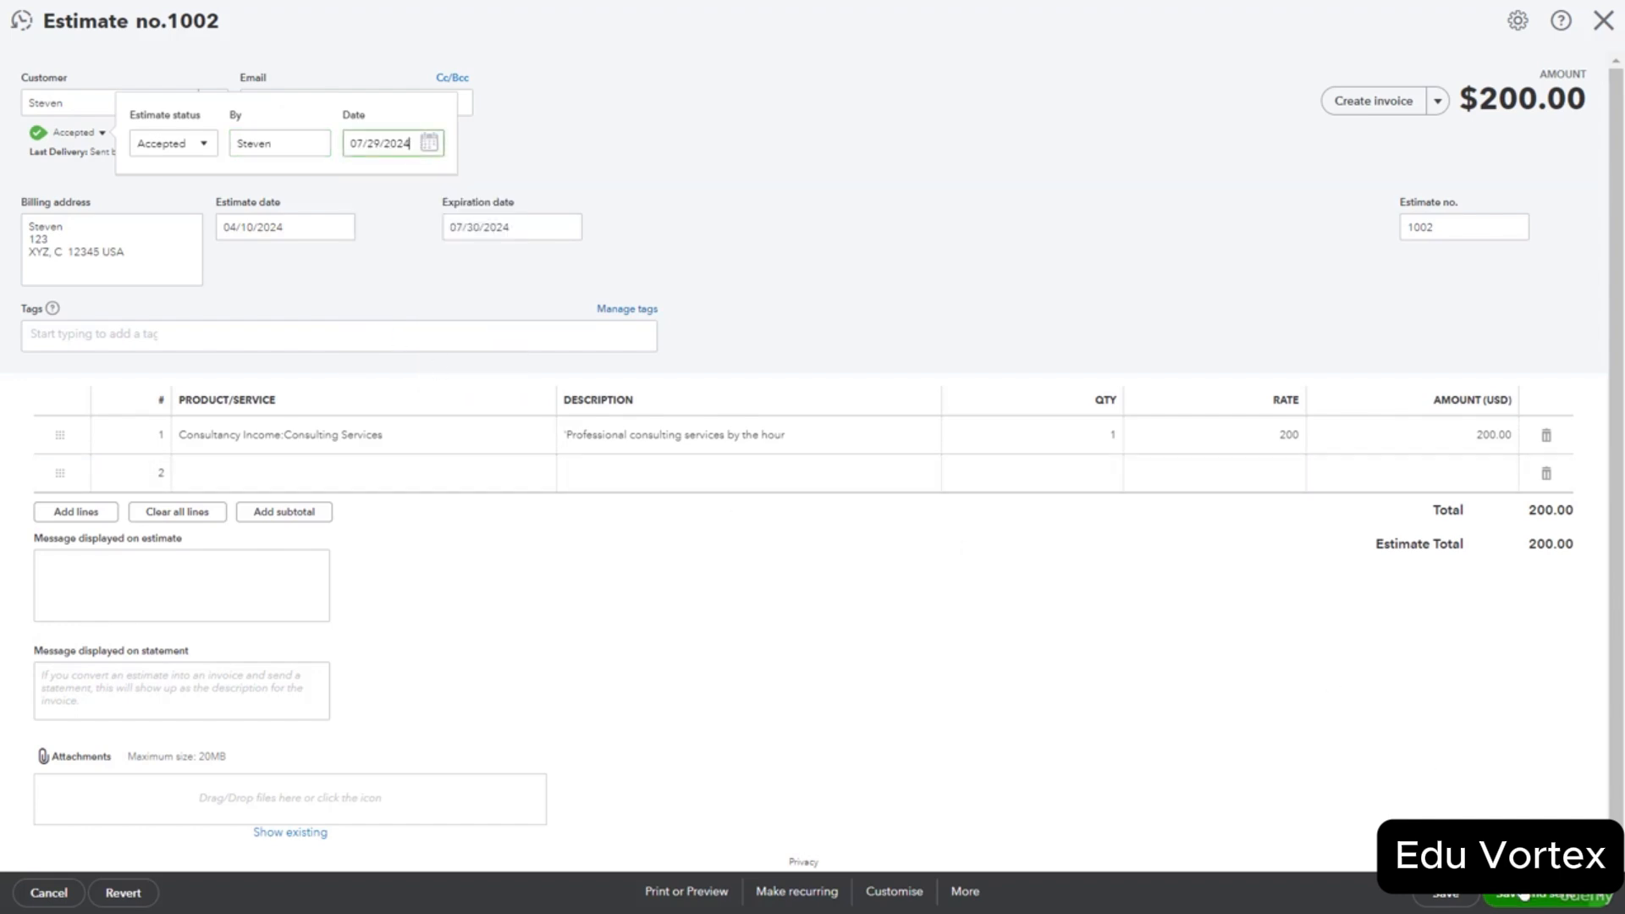
{"action": "left_click", "coordinate": [1437, 899]}
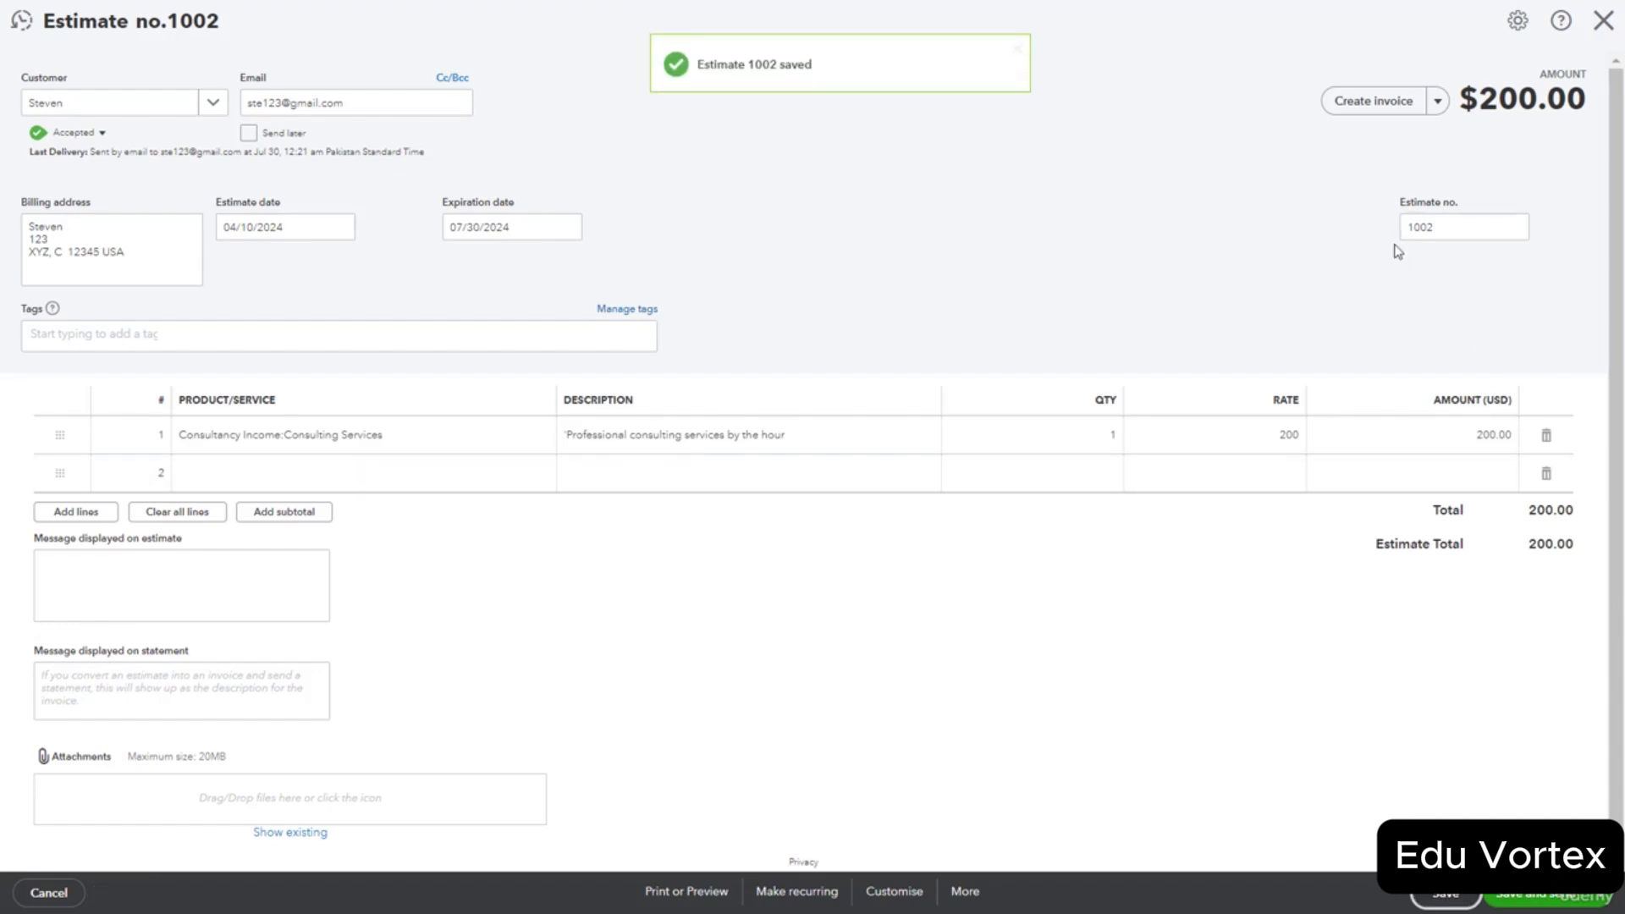
{"action": "left_click", "coordinate": [1603, 21]}
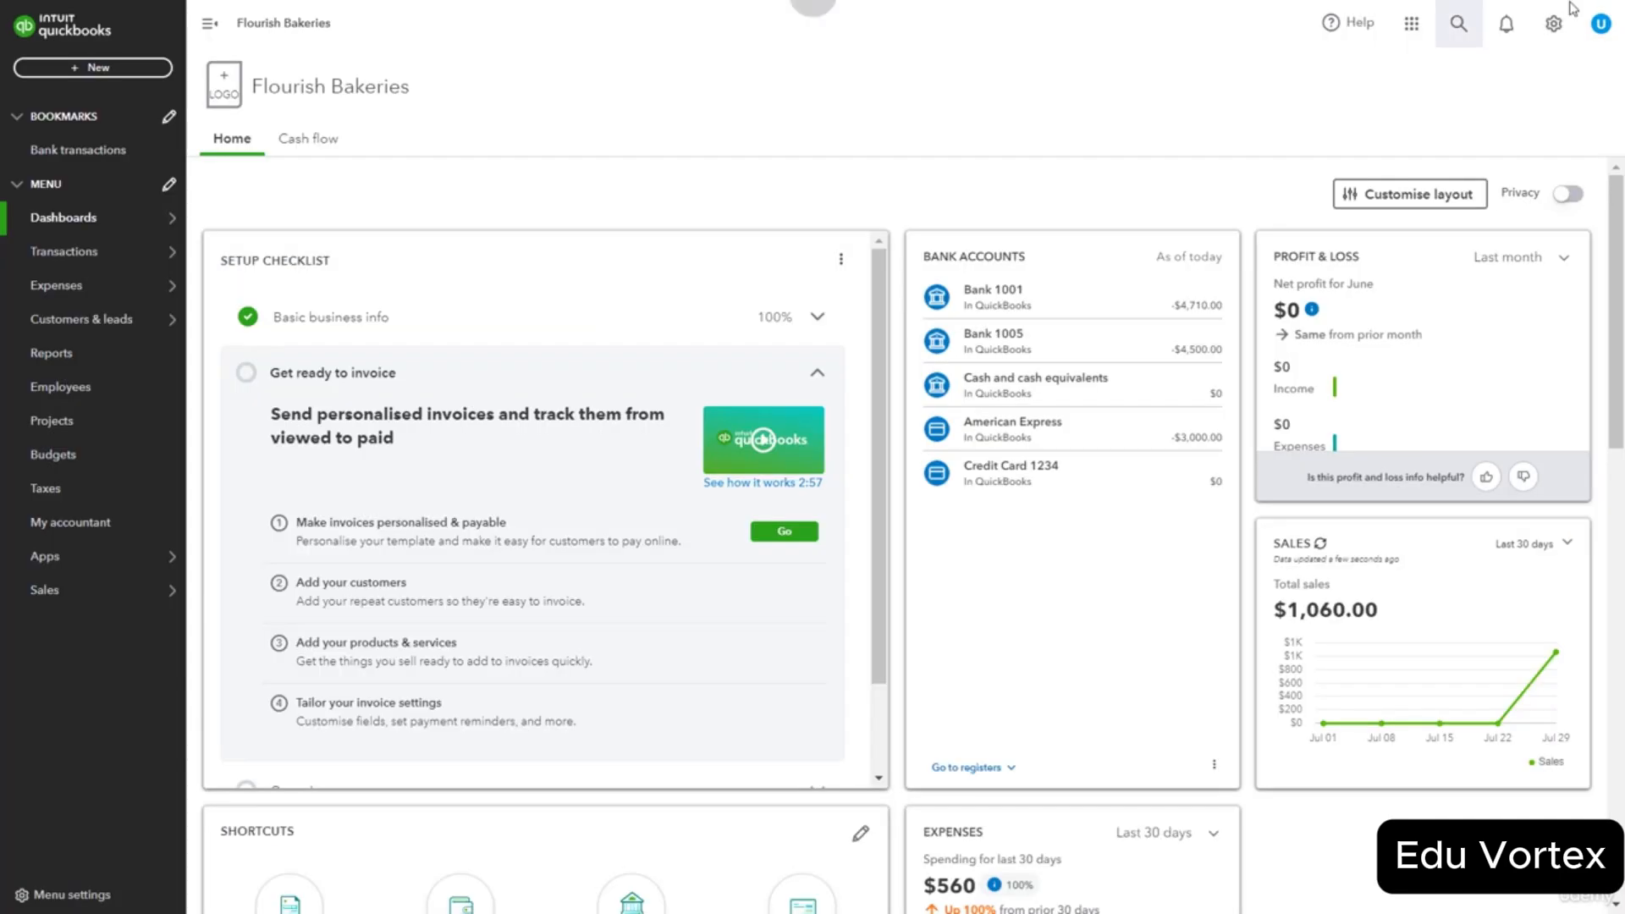
Create new invoice 1005 and assign its customer, filling their email and billing address.
{"action": "left_click", "coordinate": [73, 70]}
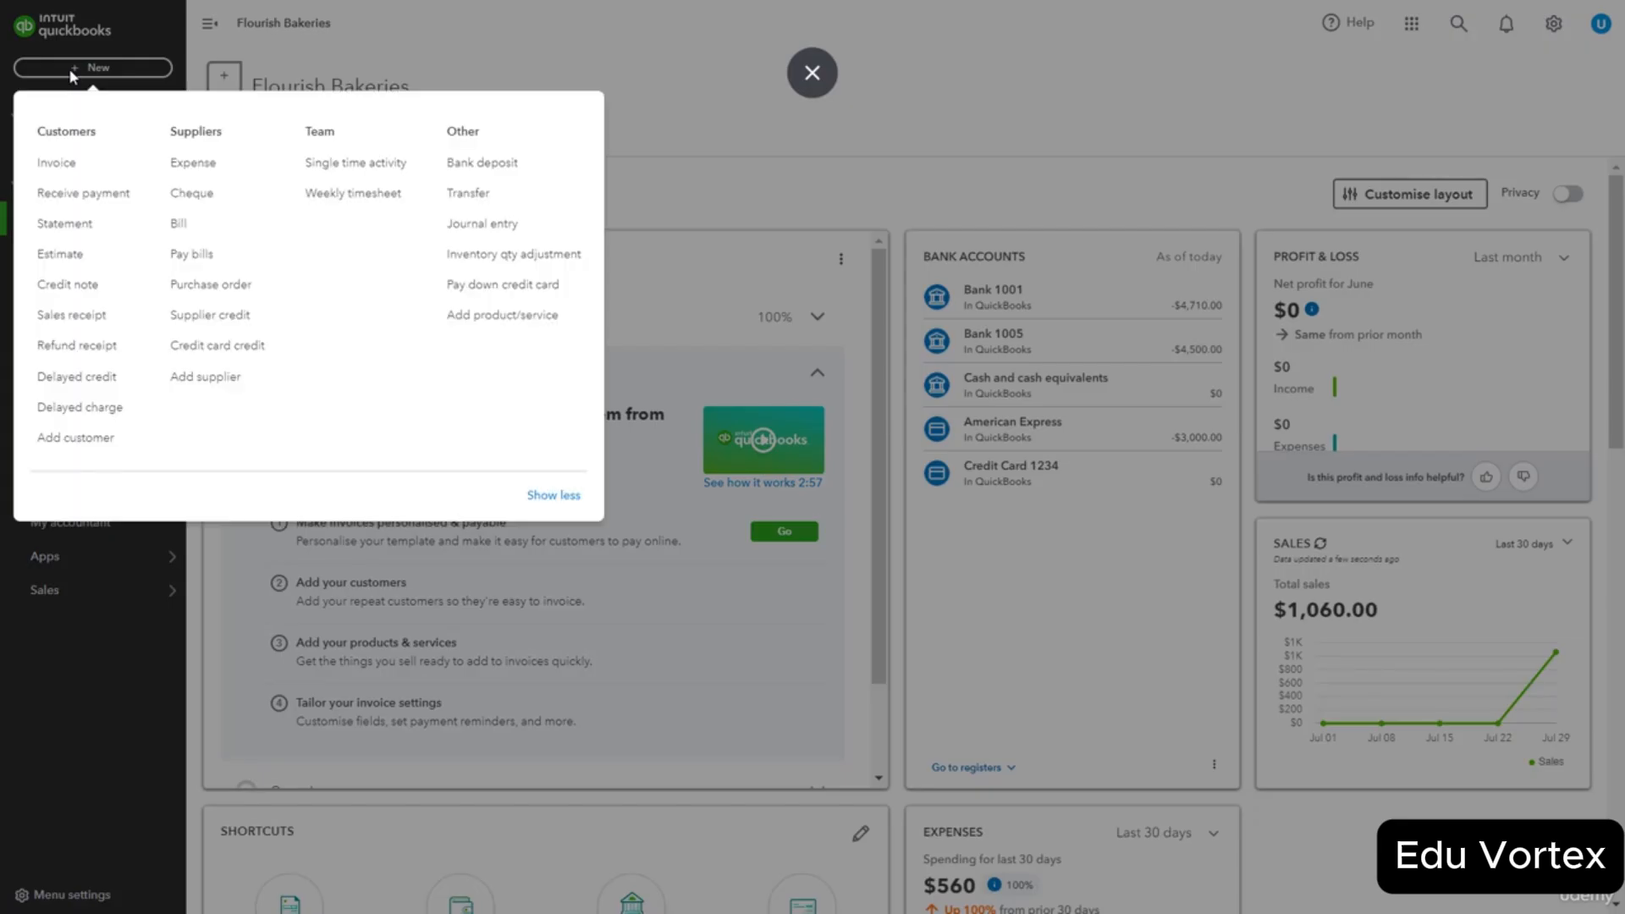
{"action": "left_click", "coordinate": [54, 169]}
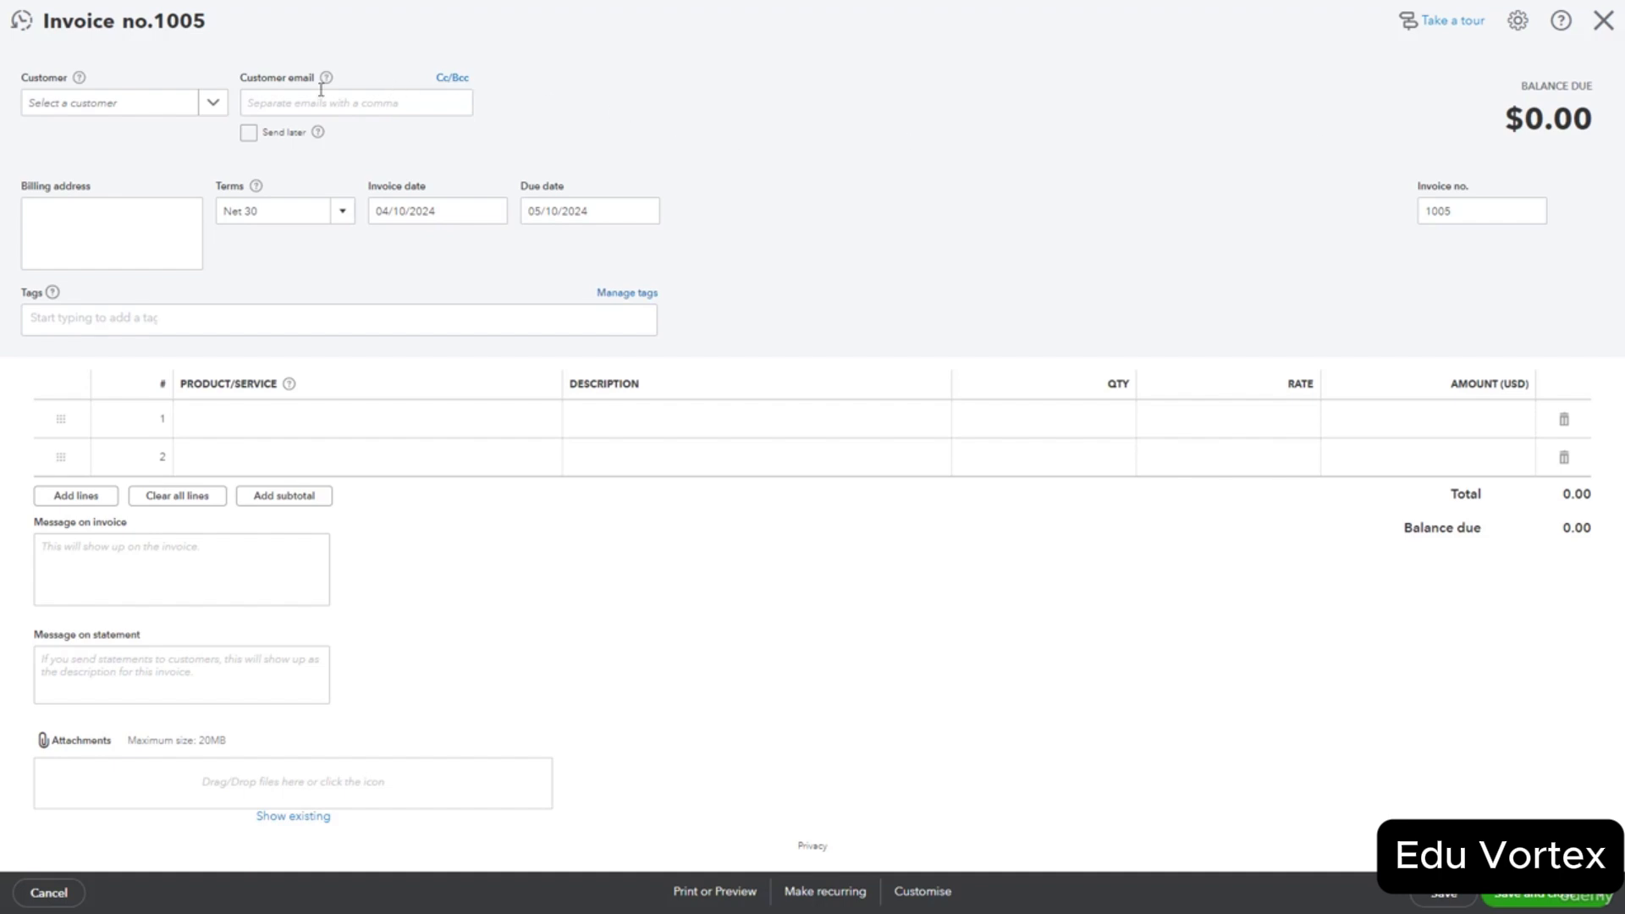
{"action": "left_click", "coordinate": [214, 103]}
{"action": "left_click", "coordinate": [153, 243]}
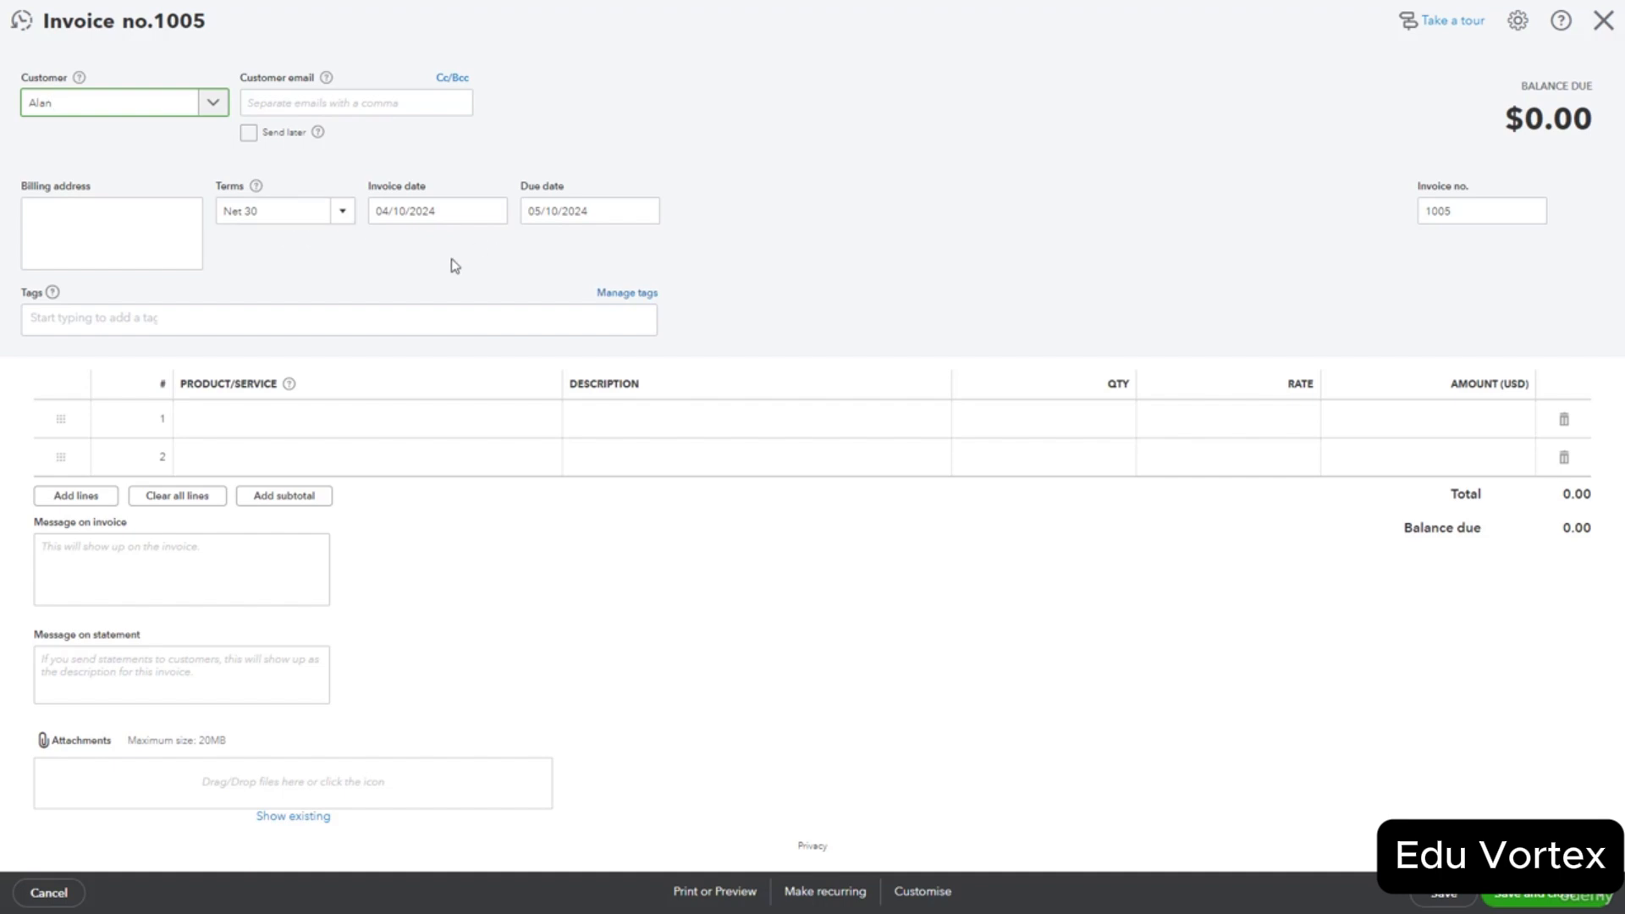
{"action": "left_click", "coordinate": [349, 218]}
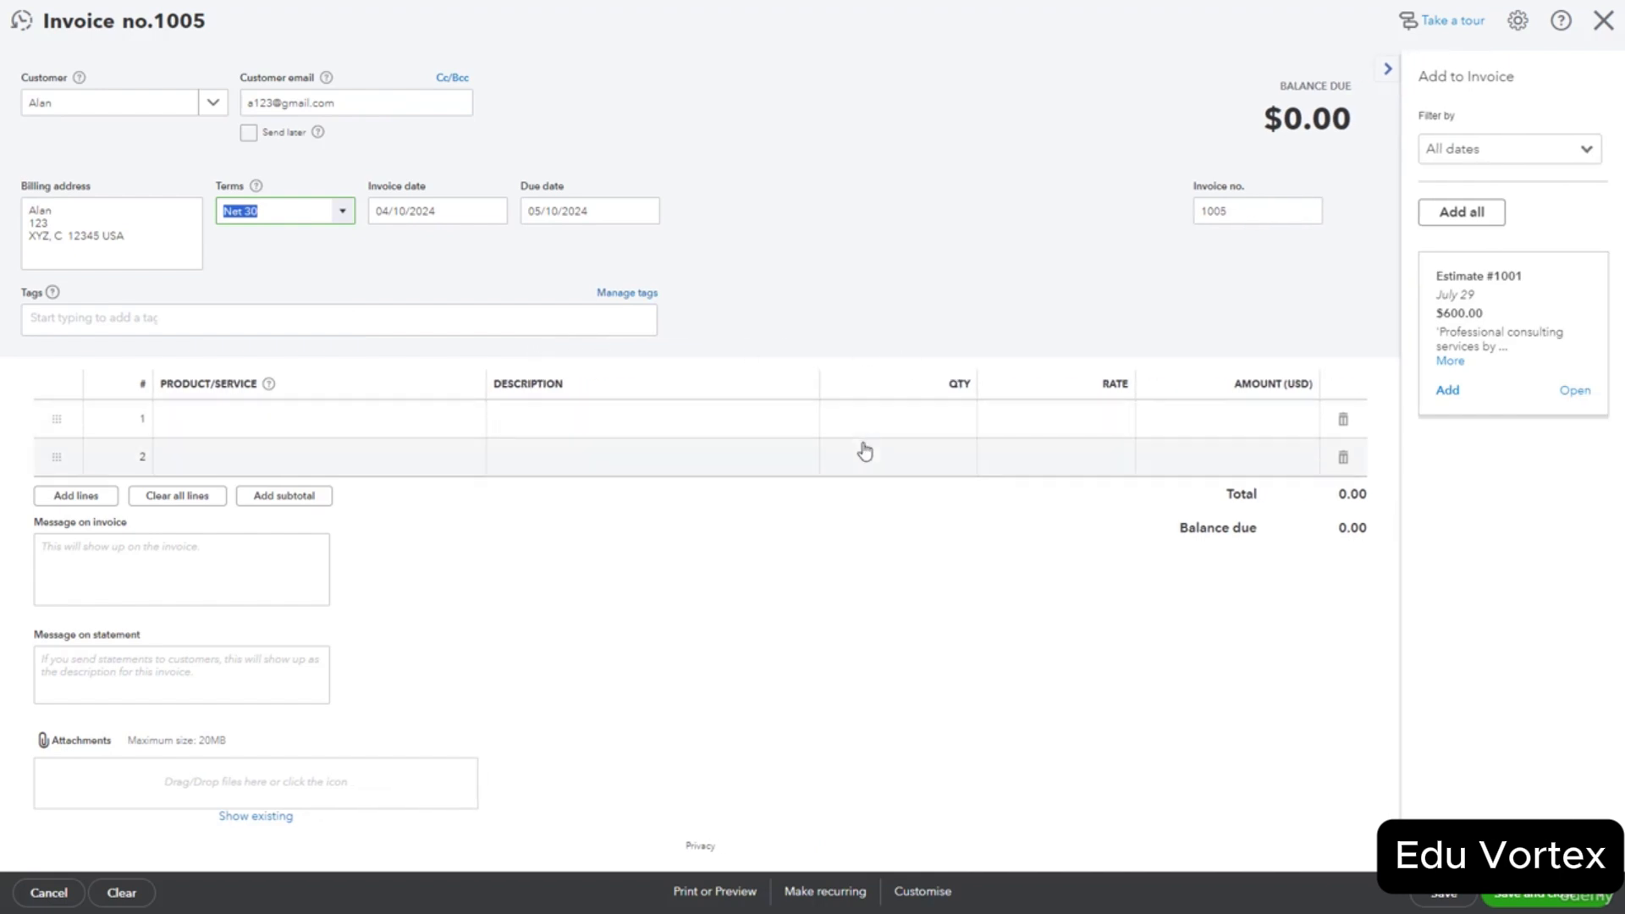
Bill 3 Consulting Services at 200 ($600.00) on Net 30 terms, then save and close.
{"action": "left_click", "coordinate": [745, 543]}
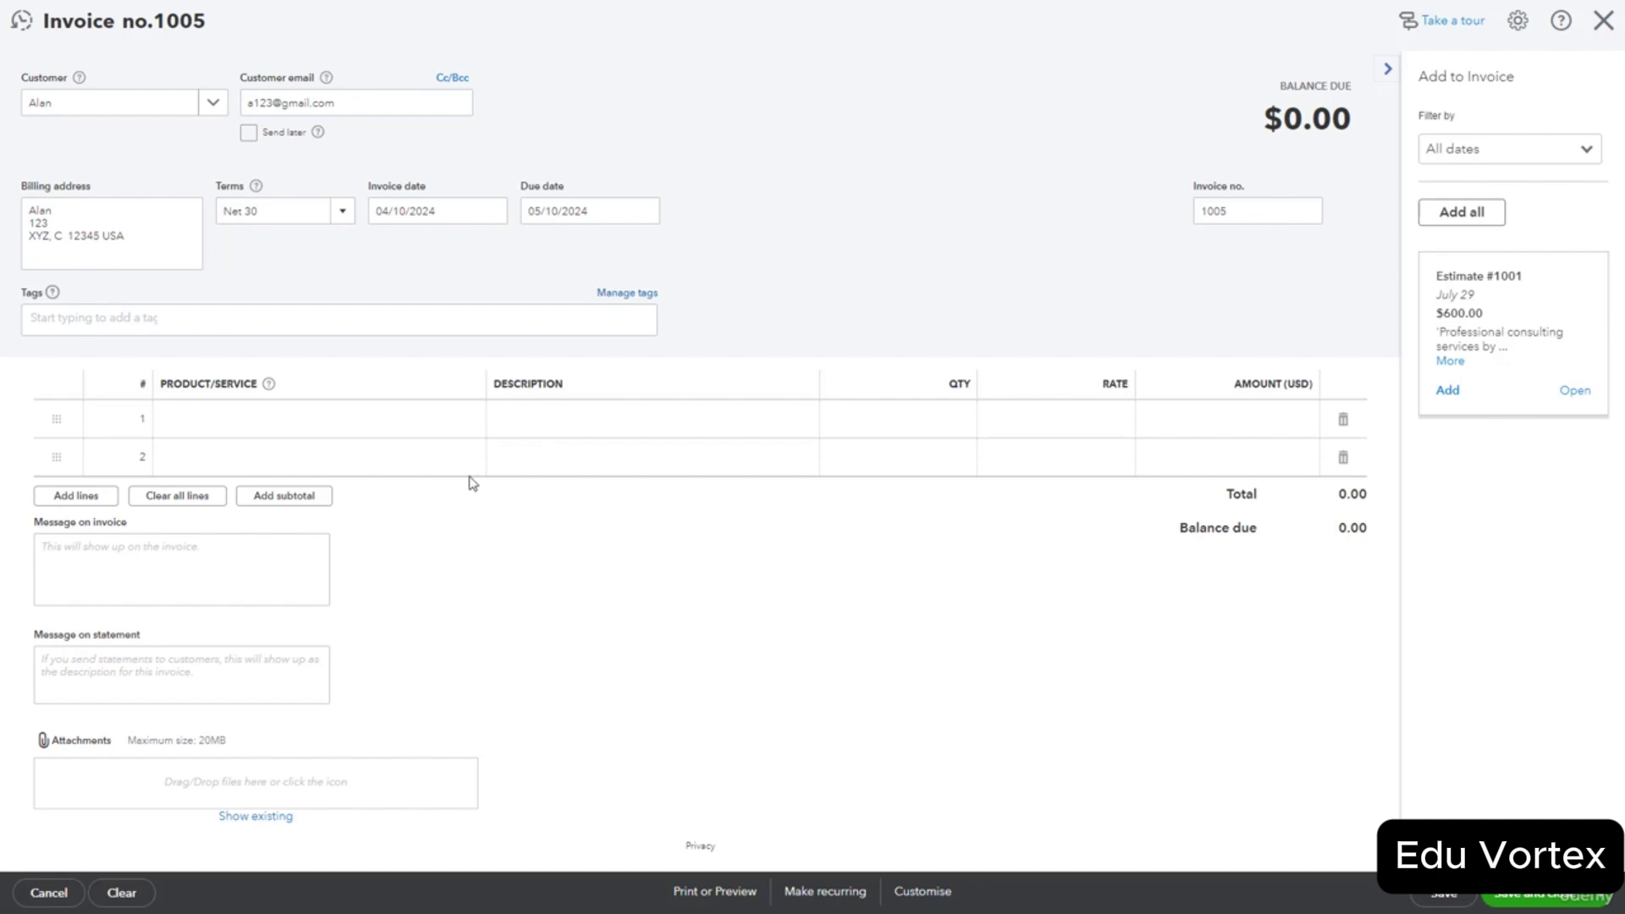
{"action": "left_click", "coordinate": [398, 428]}
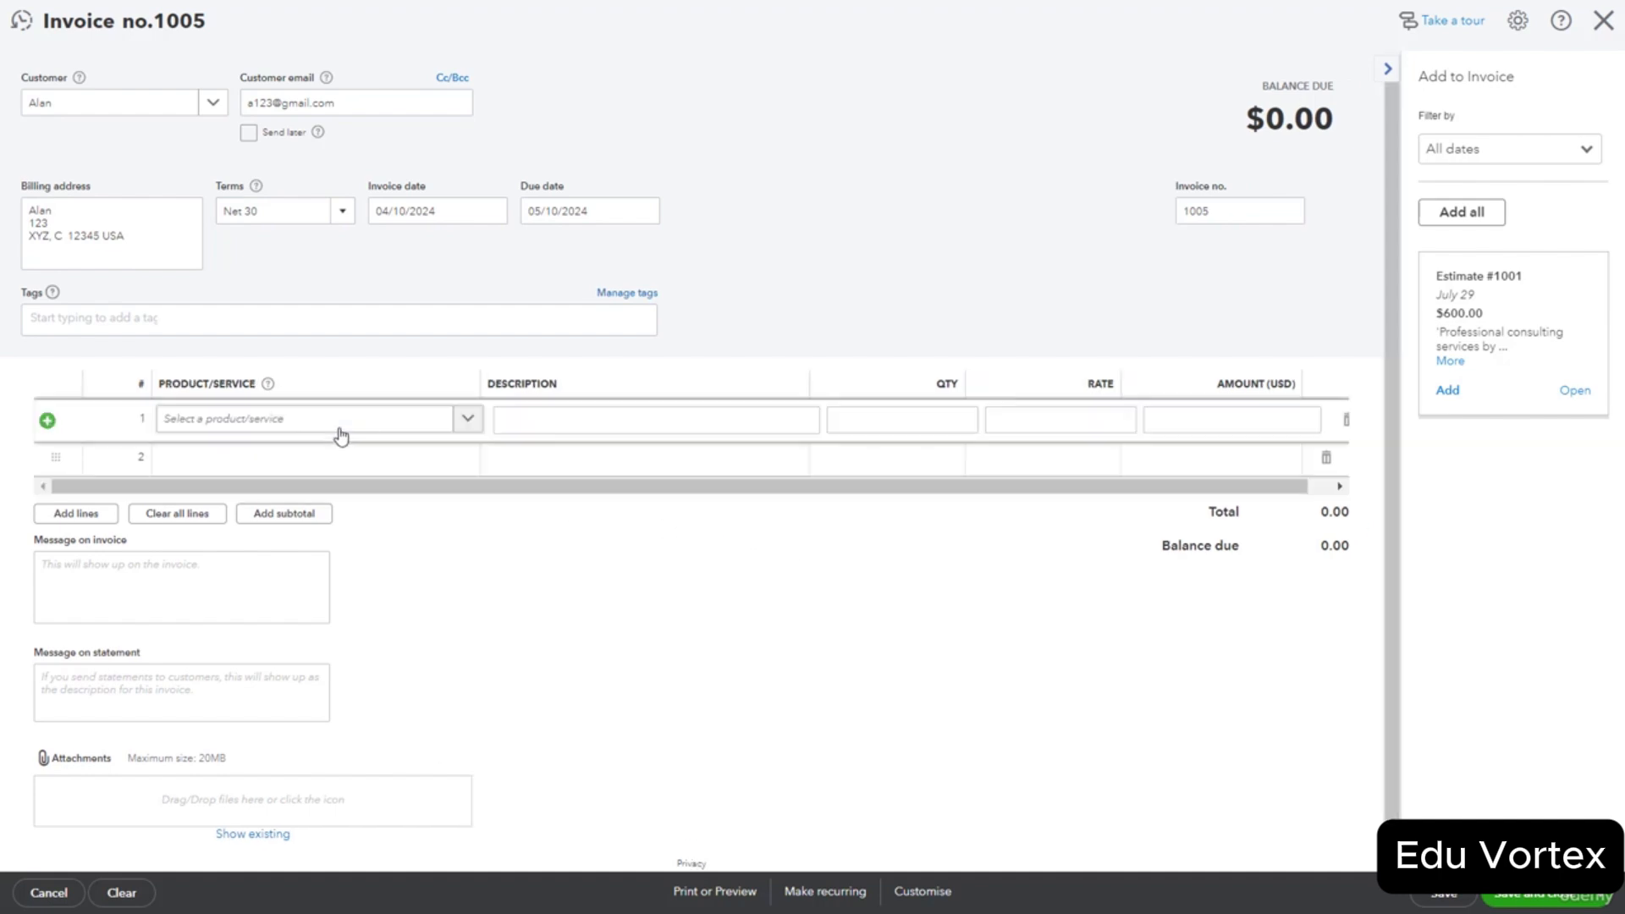
{"action": "left_click", "coordinate": [467, 423]}
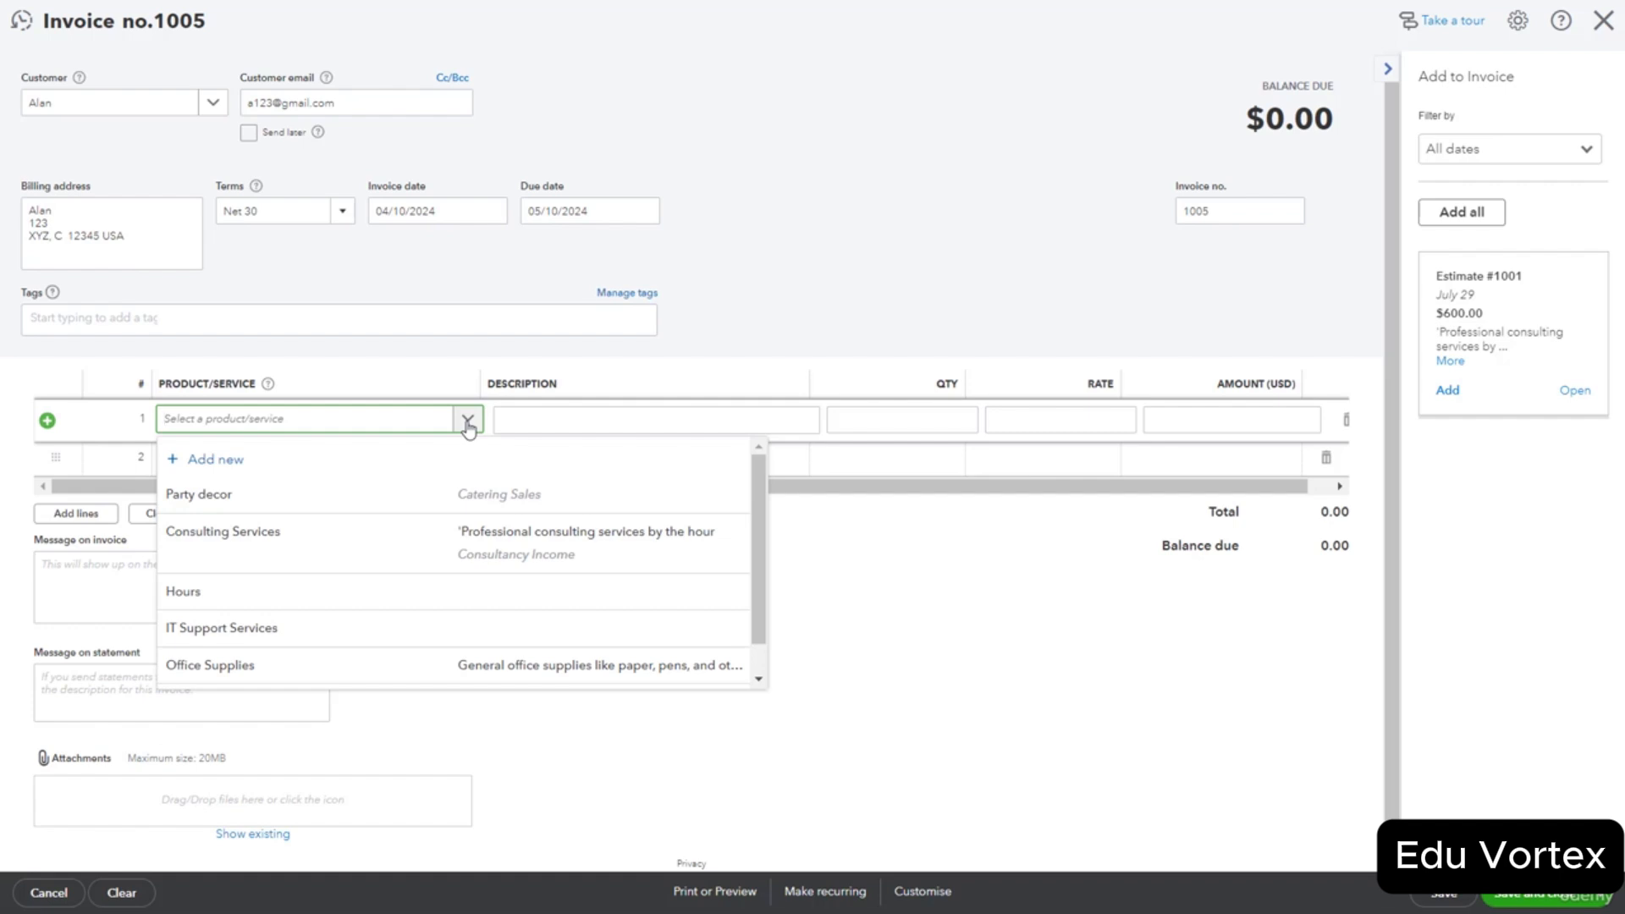
{"action": "left_click", "coordinate": [406, 533]}
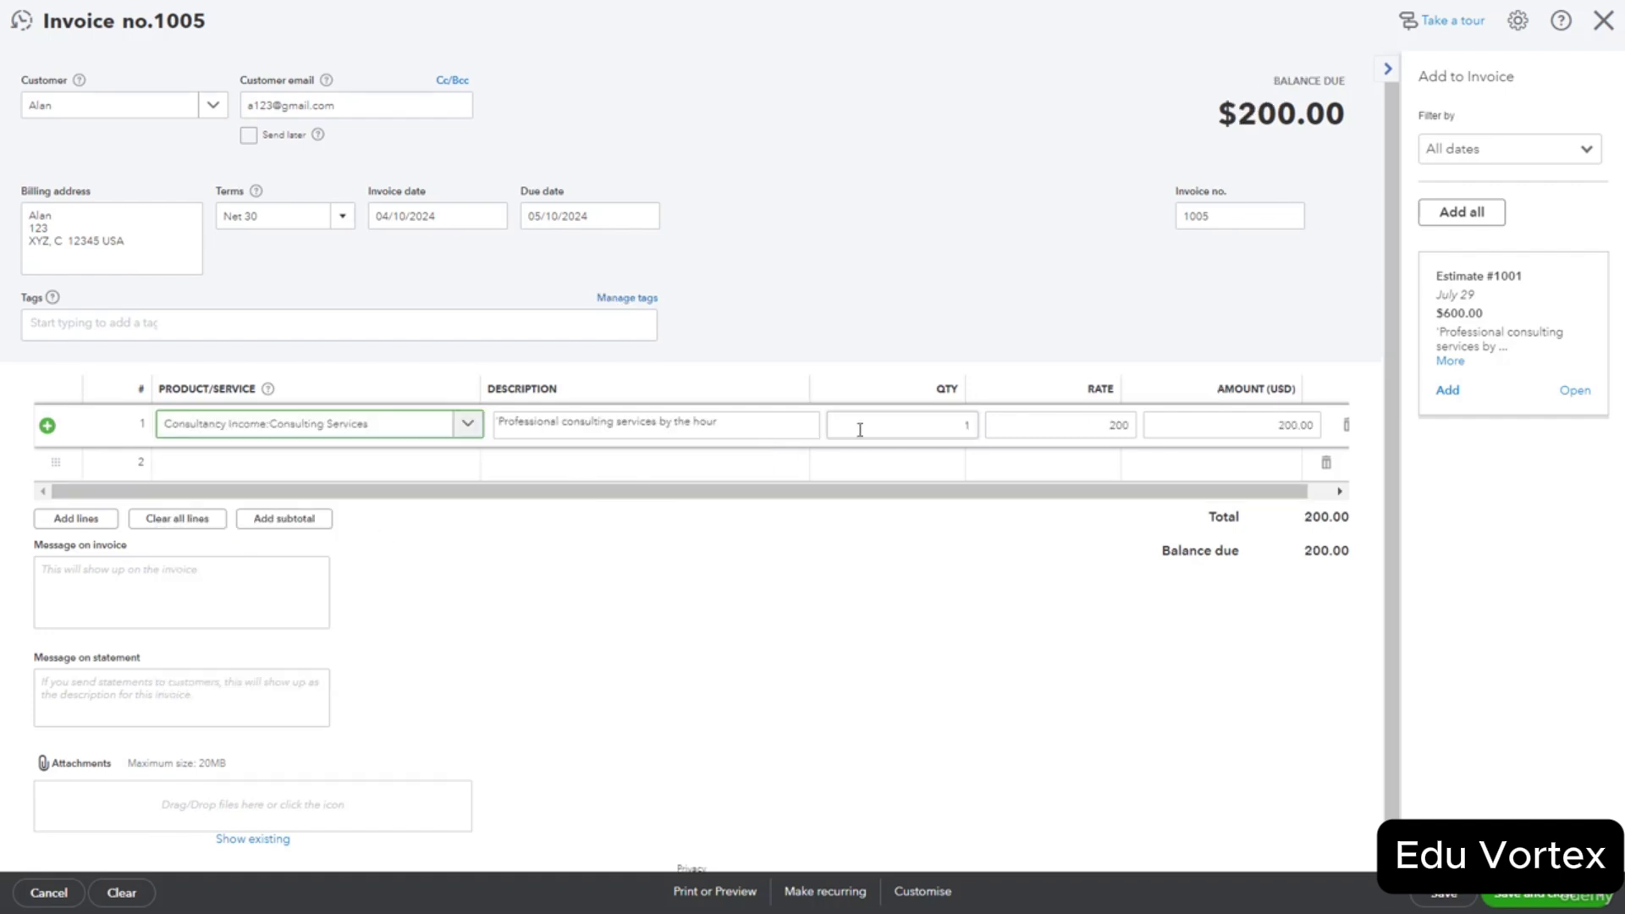
{"action": "left_click", "coordinate": [939, 430]}
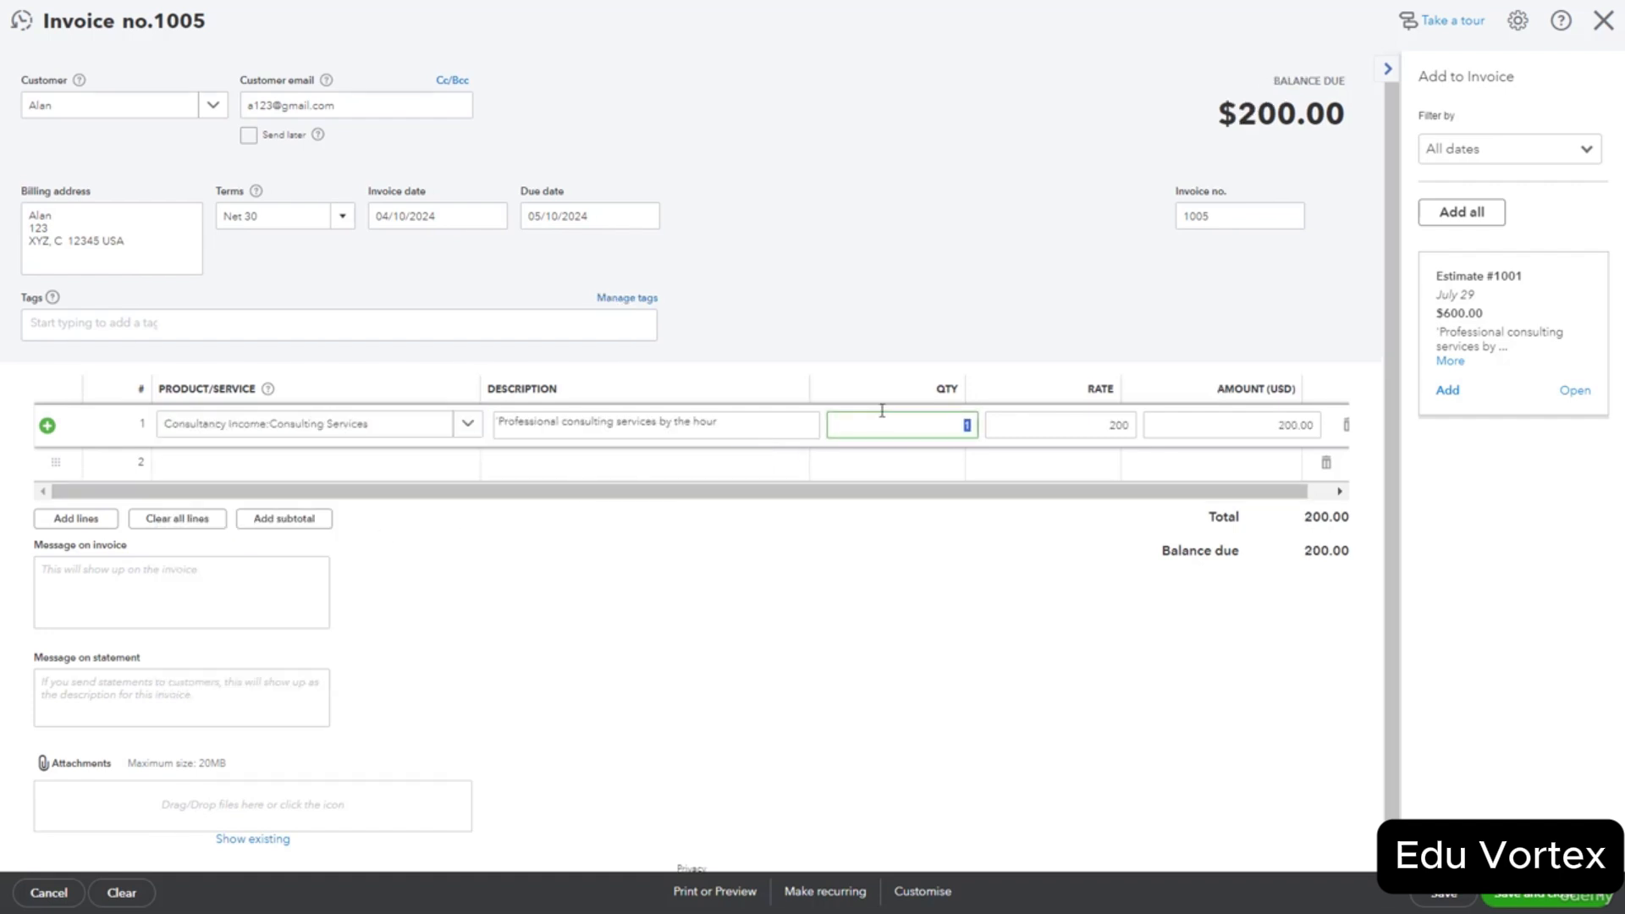
{"action": "type", "text": "3"}
{"action": "left_click", "coordinate": [836, 545]}
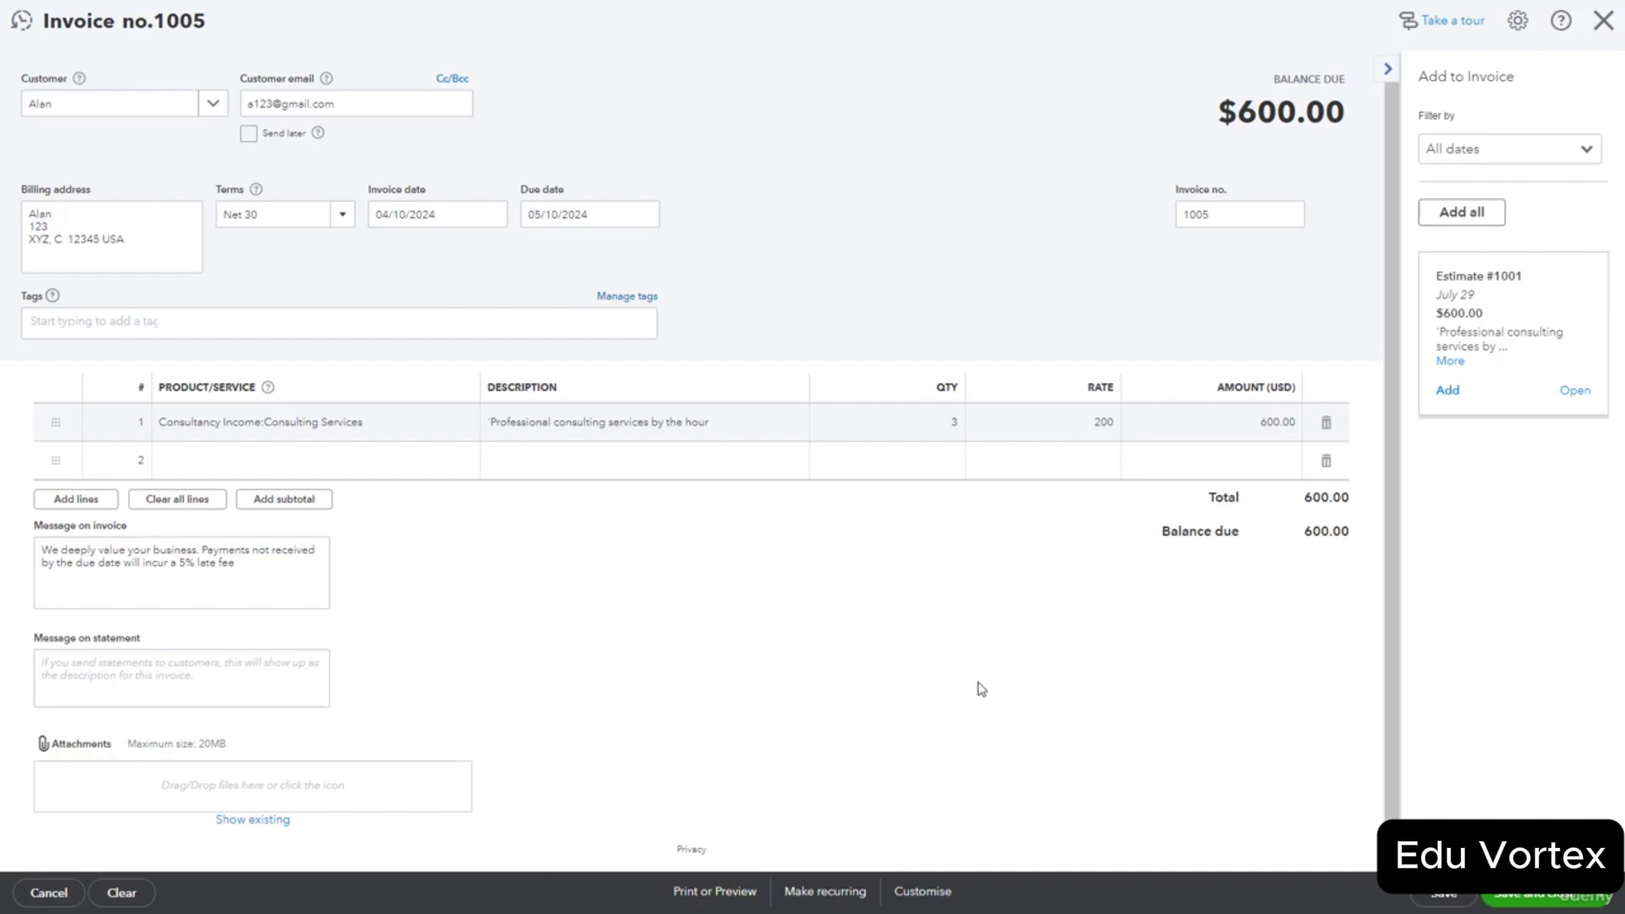
{"action": "left_click", "coordinate": [1543, 903]}
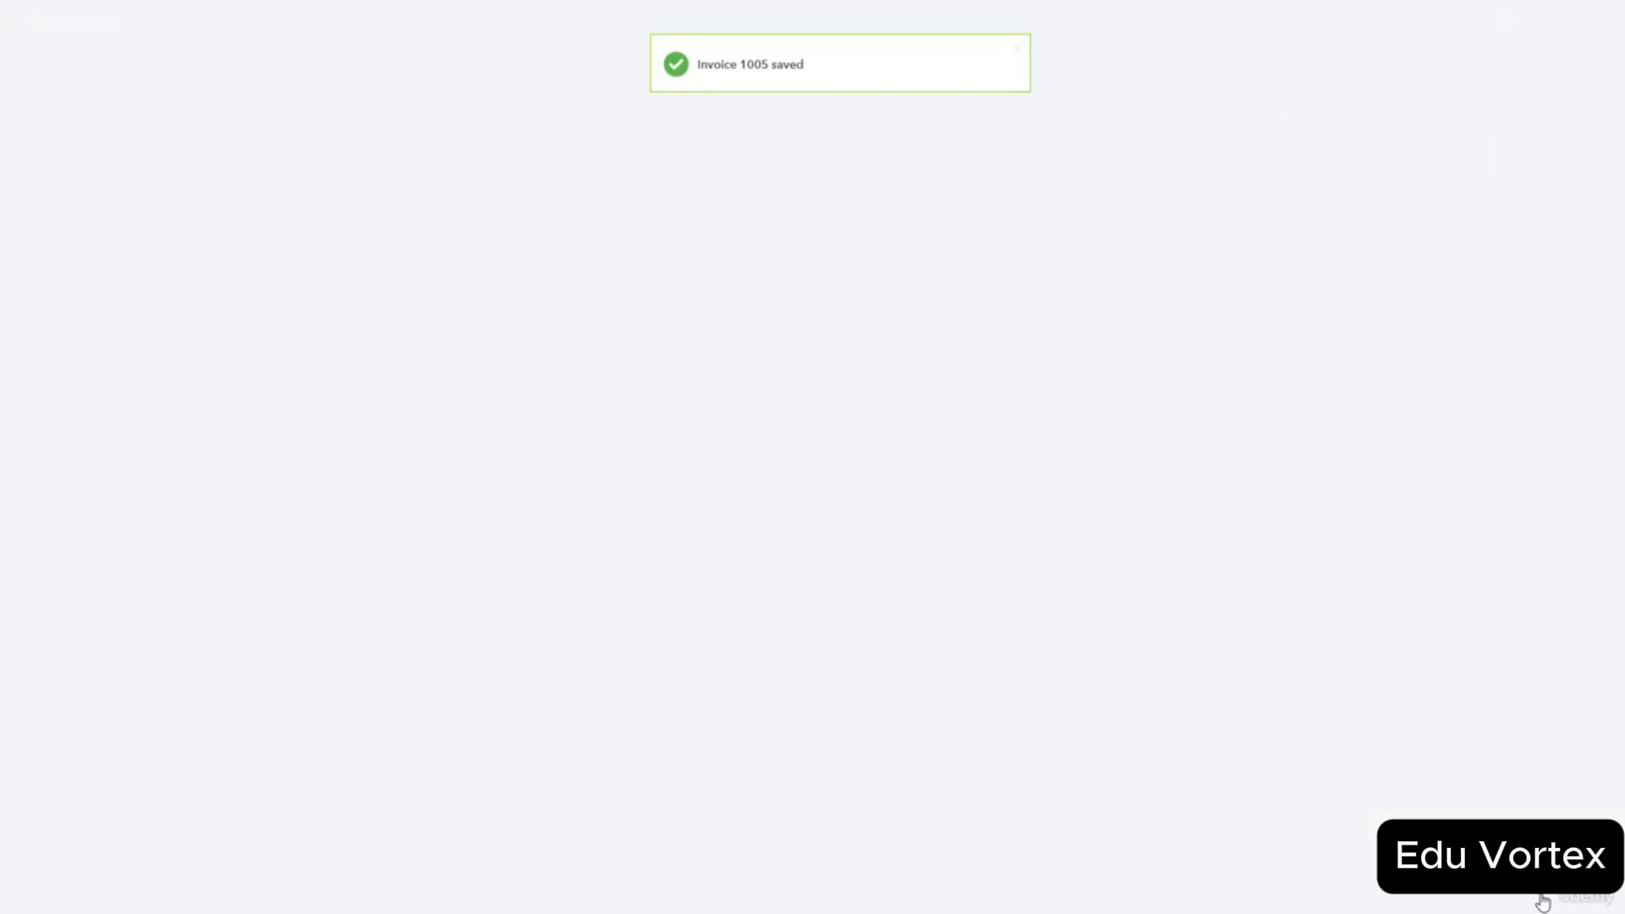
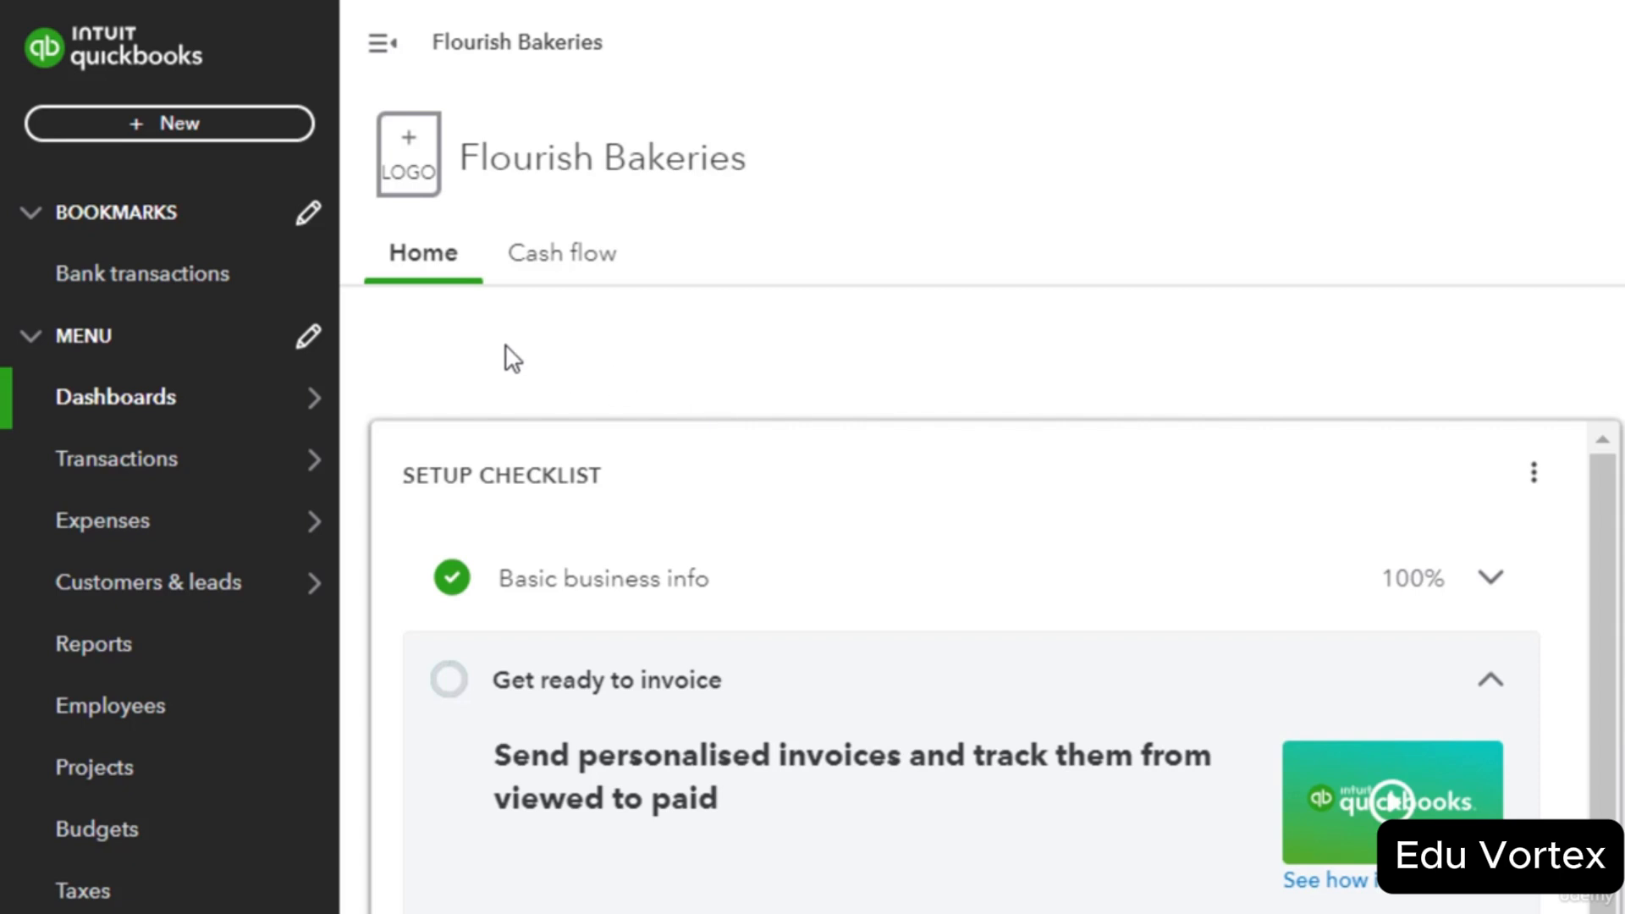
From the home dashboard, open the + New menu of transaction types.
{"action": "left_click", "coordinate": [232, 134]}
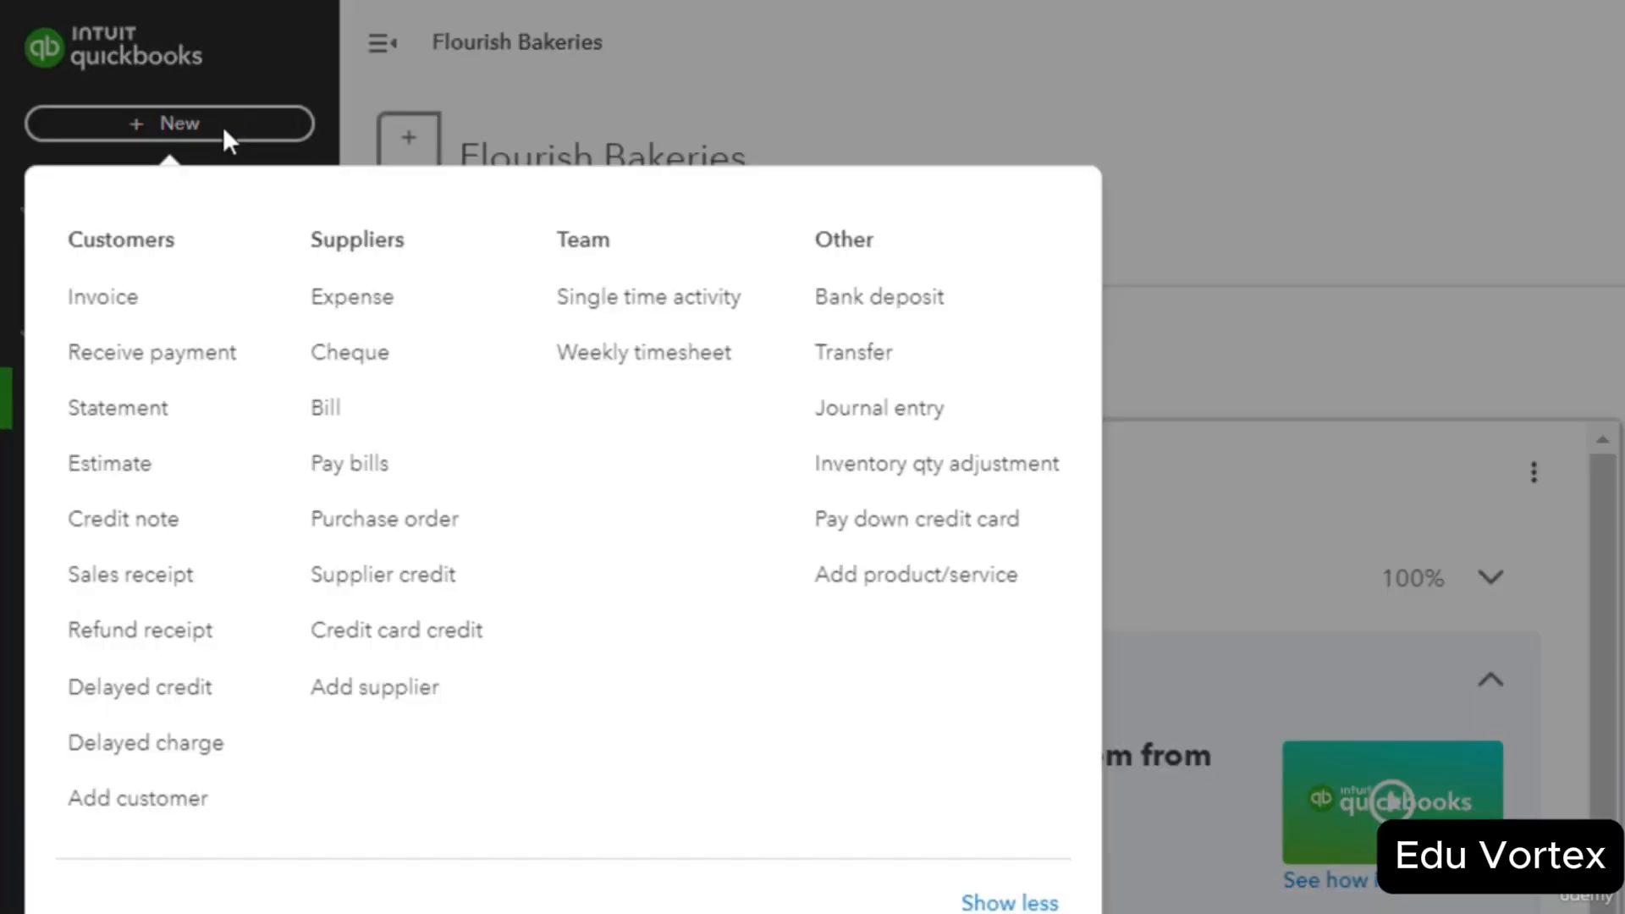
Start a Receive payment and select the paying customer.
{"action": "left_click", "coordinate": [186, 372]}
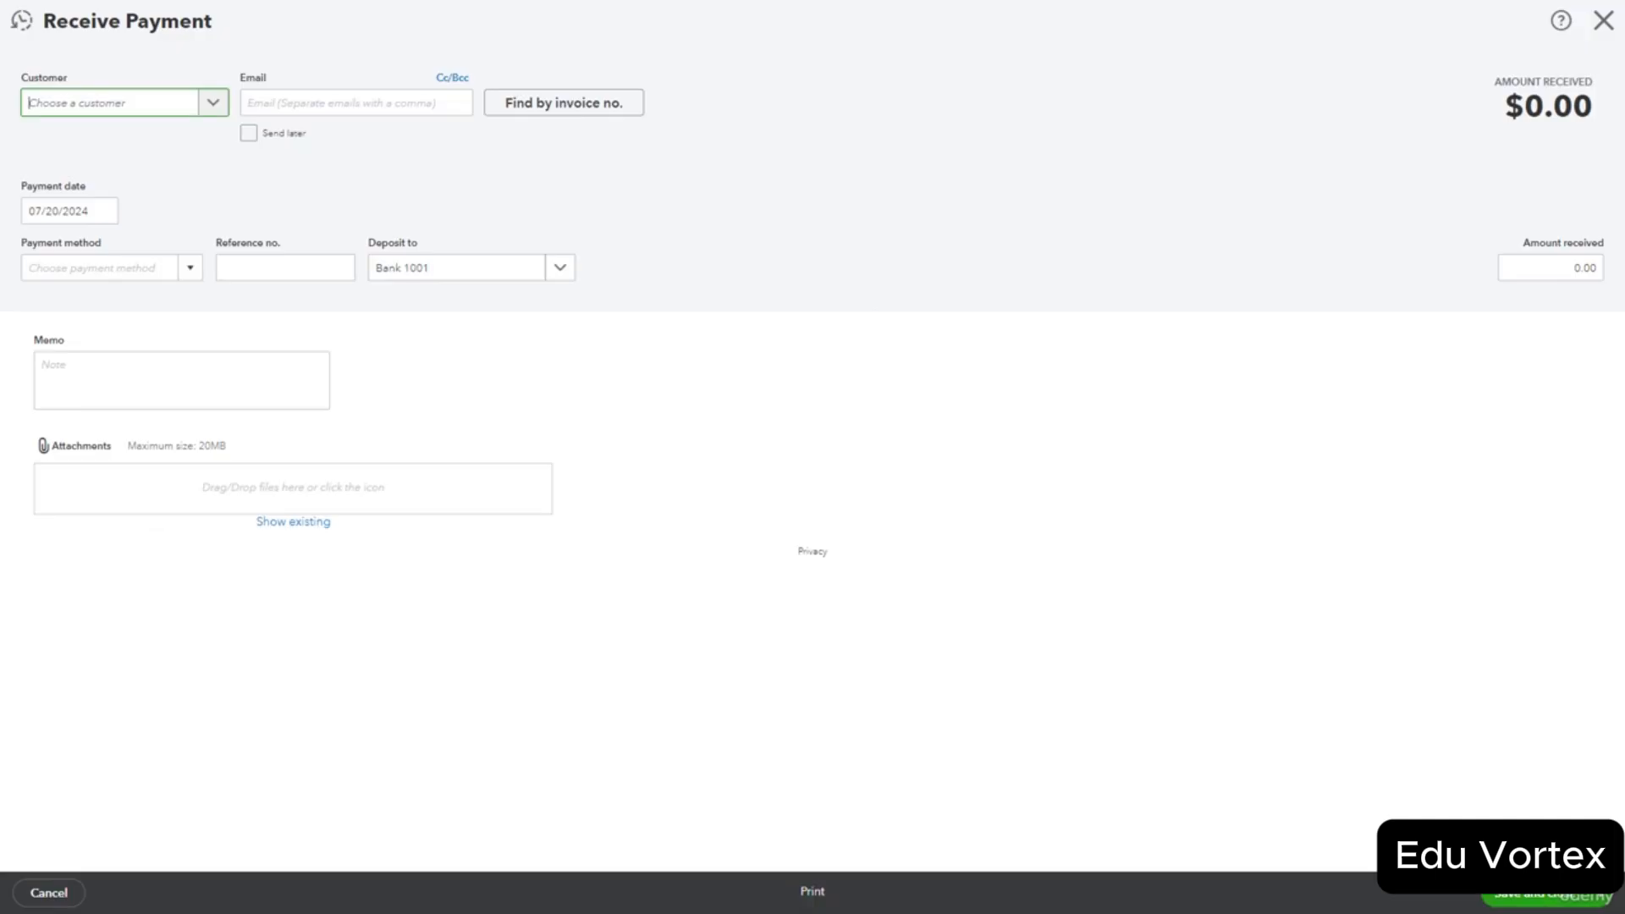
{"action": "left_click", "coordinate": [213, 105]}
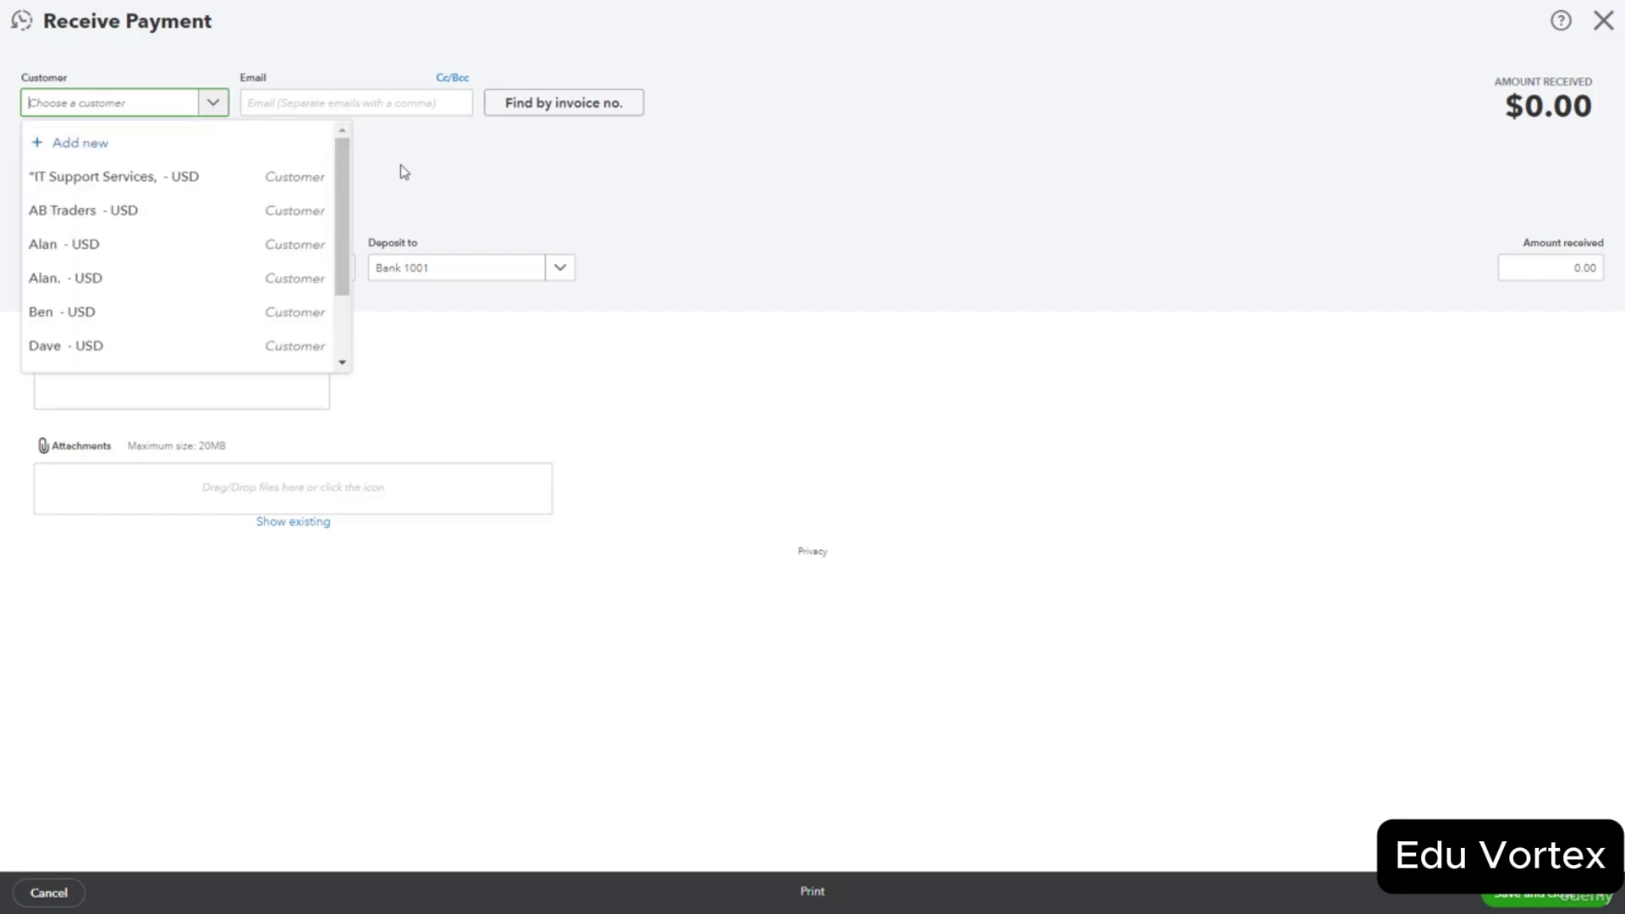
{"action": "left_click", "coordinate": [445, 176]}
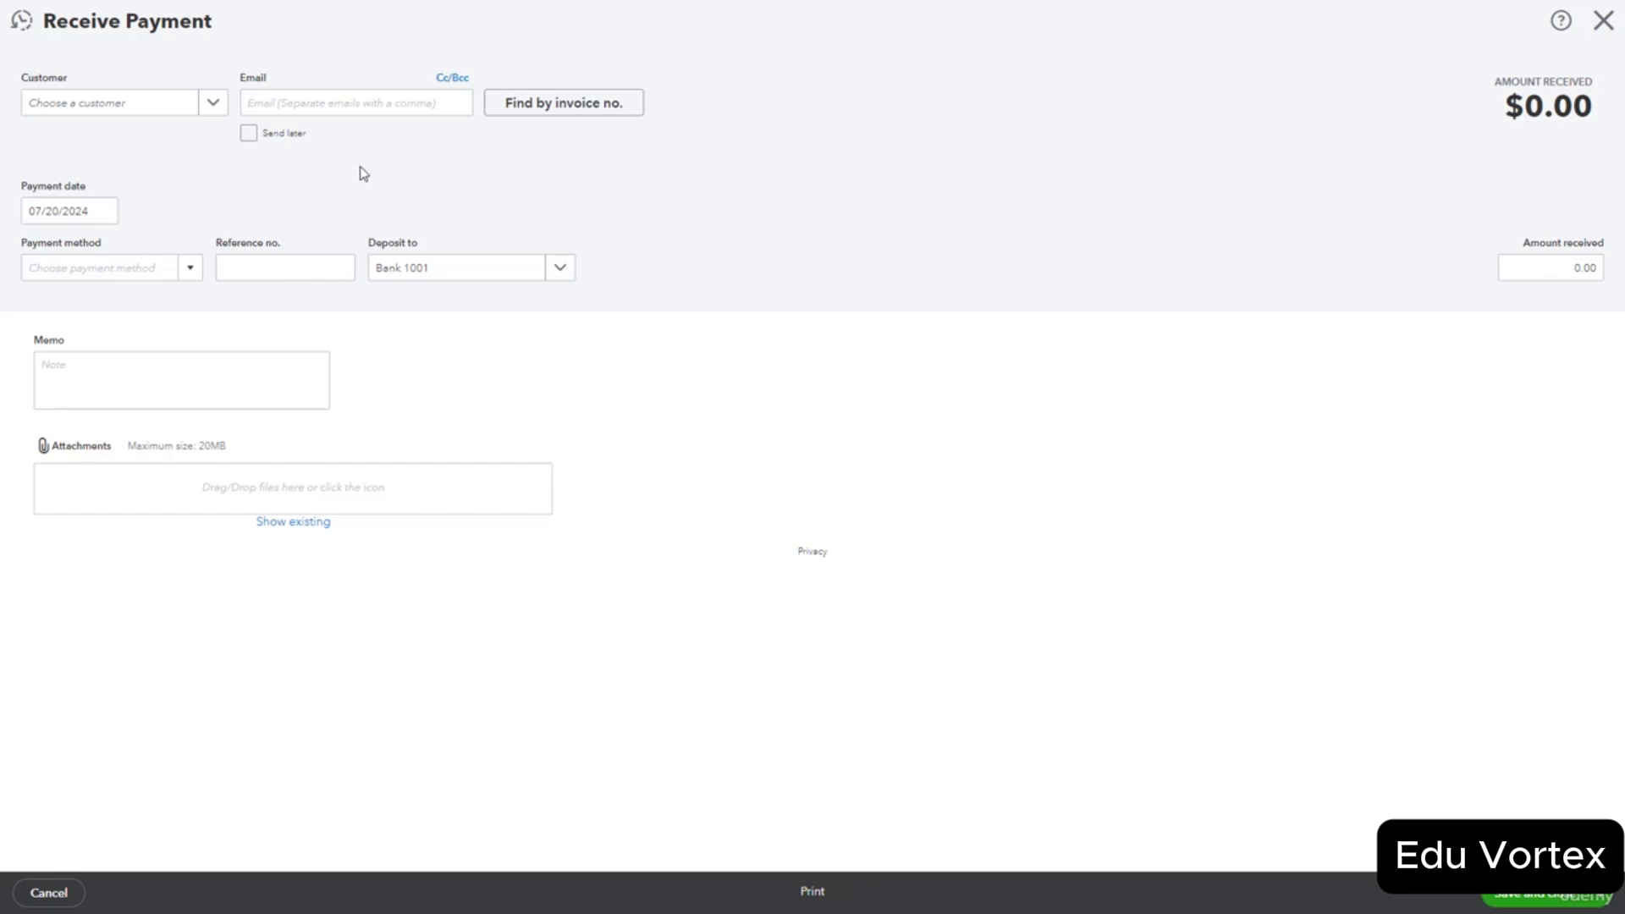
{"action": "left_click", "coordinate": [214, 106]}
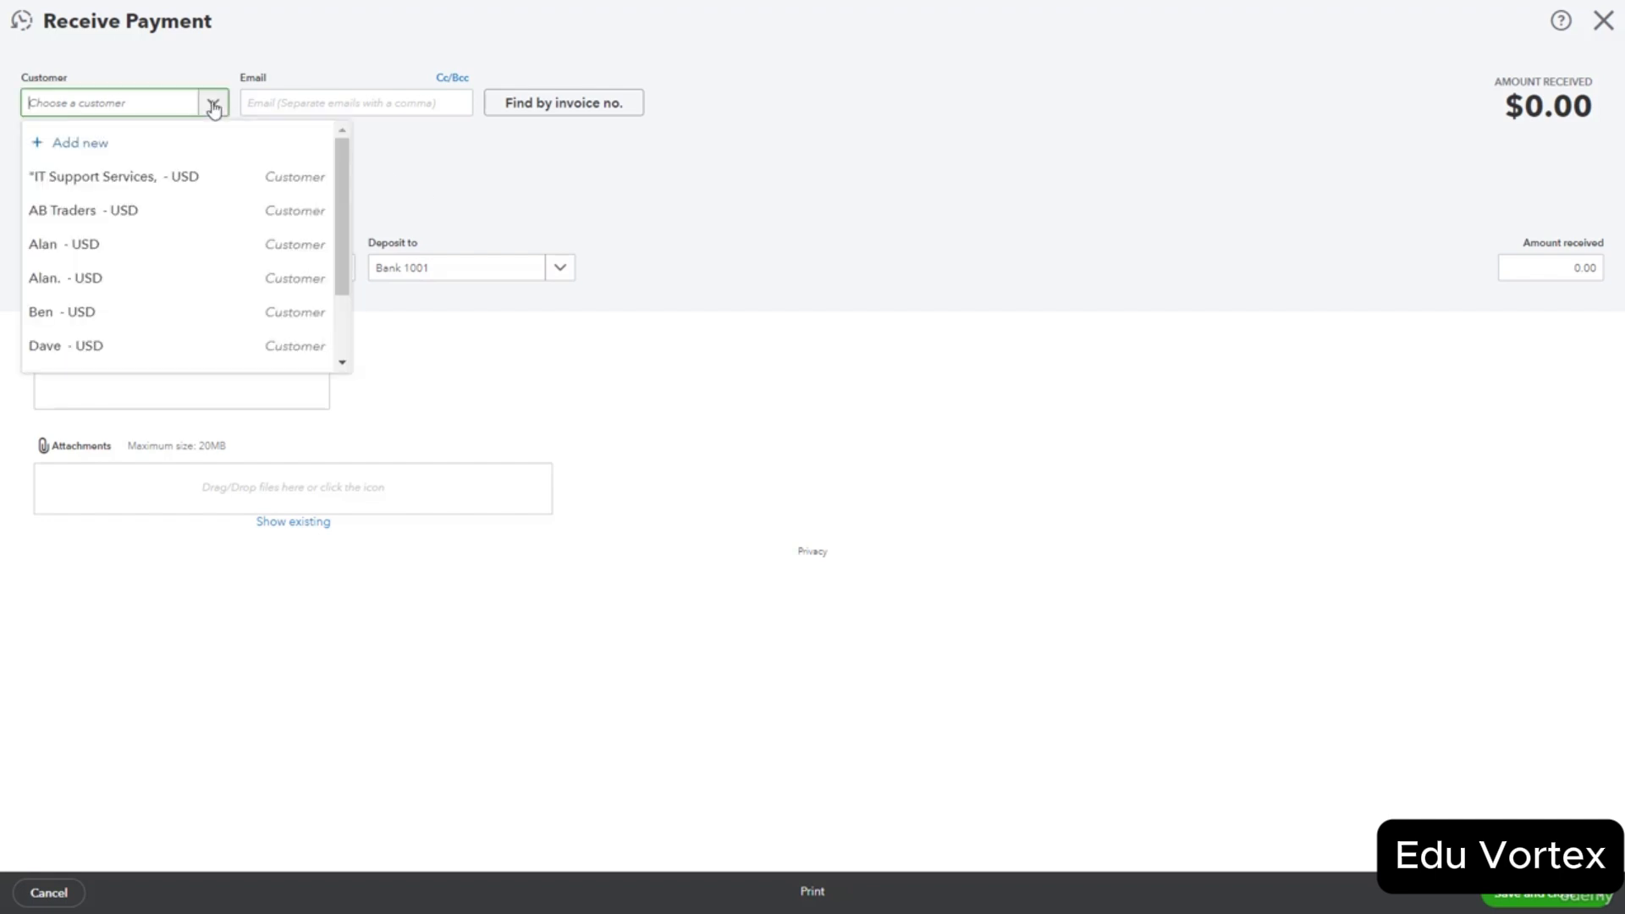
{"action": "left_click", "coordinate": [149, 276]}
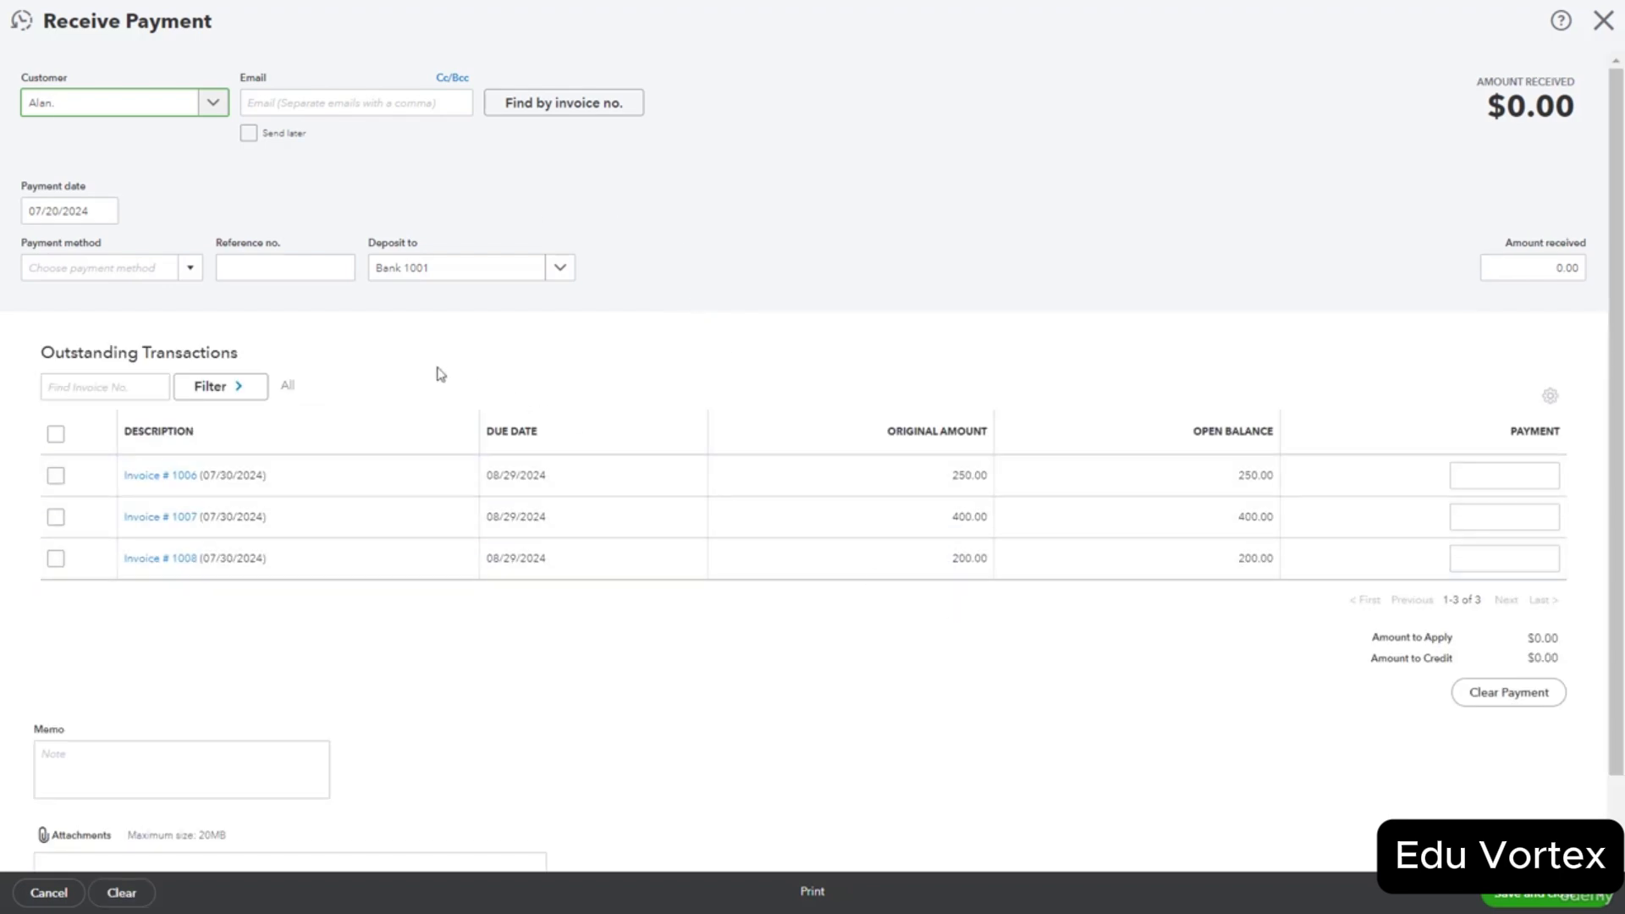
Set the payment method to Cheque, reference 123, deposited to Undeposited Funds.
{"action": "left_click", "coordinate": [187, 273]}
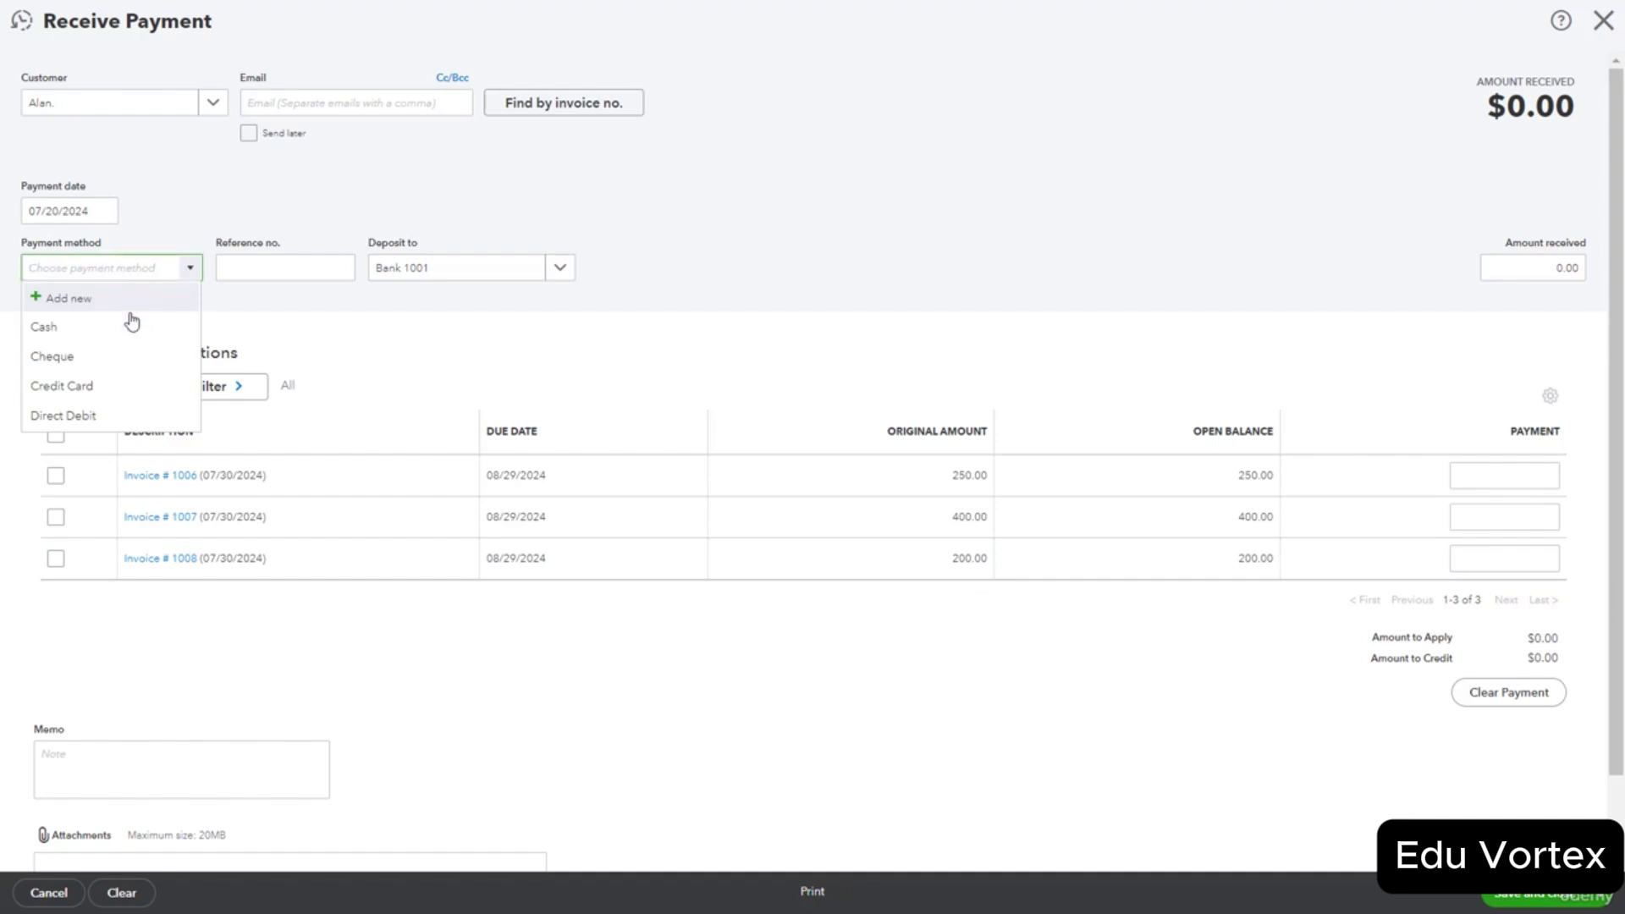
{"action": "left_click", "coordinate": [124, 352]}
{"action": "left_click", "coordinate": [258, 273]}
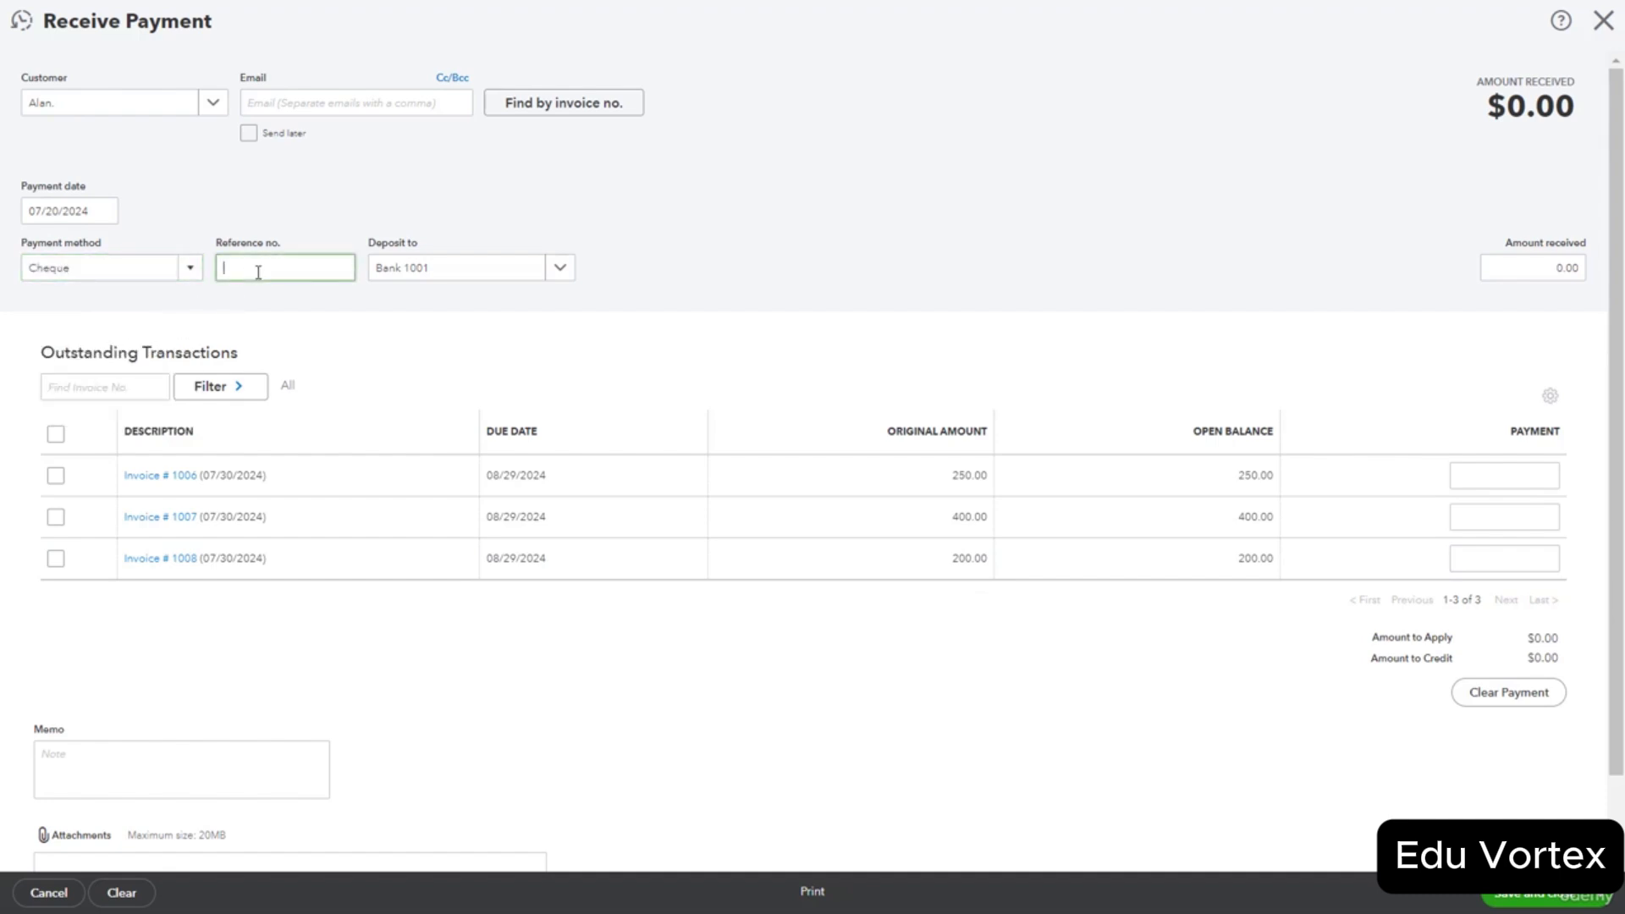
{"action": "type", "text": "123"}
{"action": "left_click", "coordinate": [387, 345]}
{"action": "left_click", "coordinate": [564, 273]}
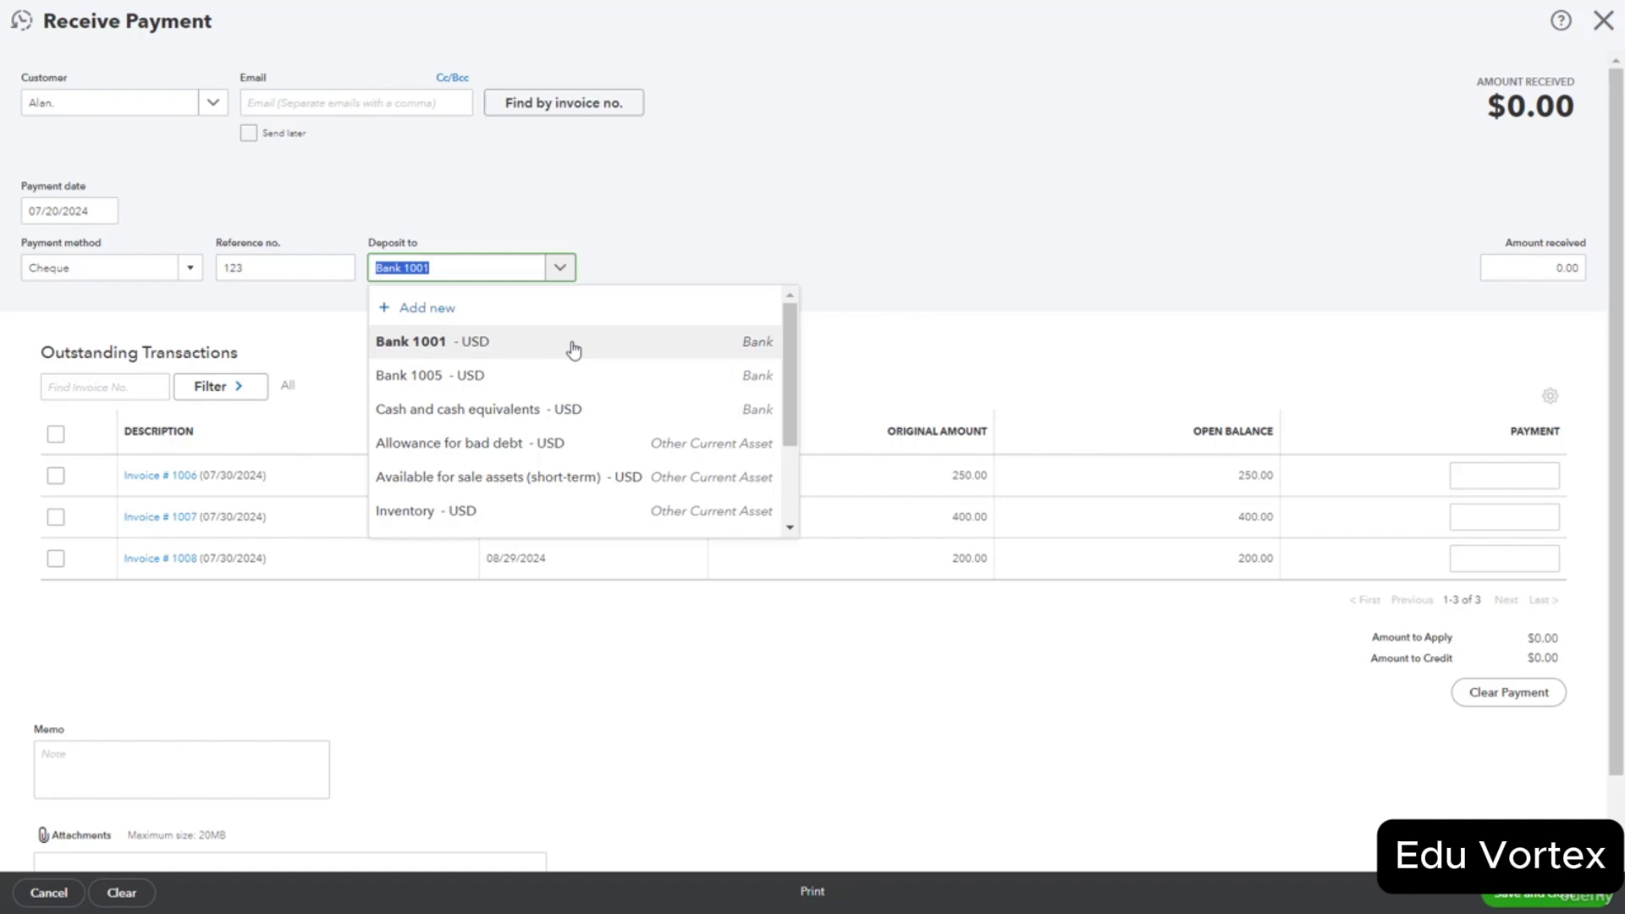
{"action": "type", "text": "un"}
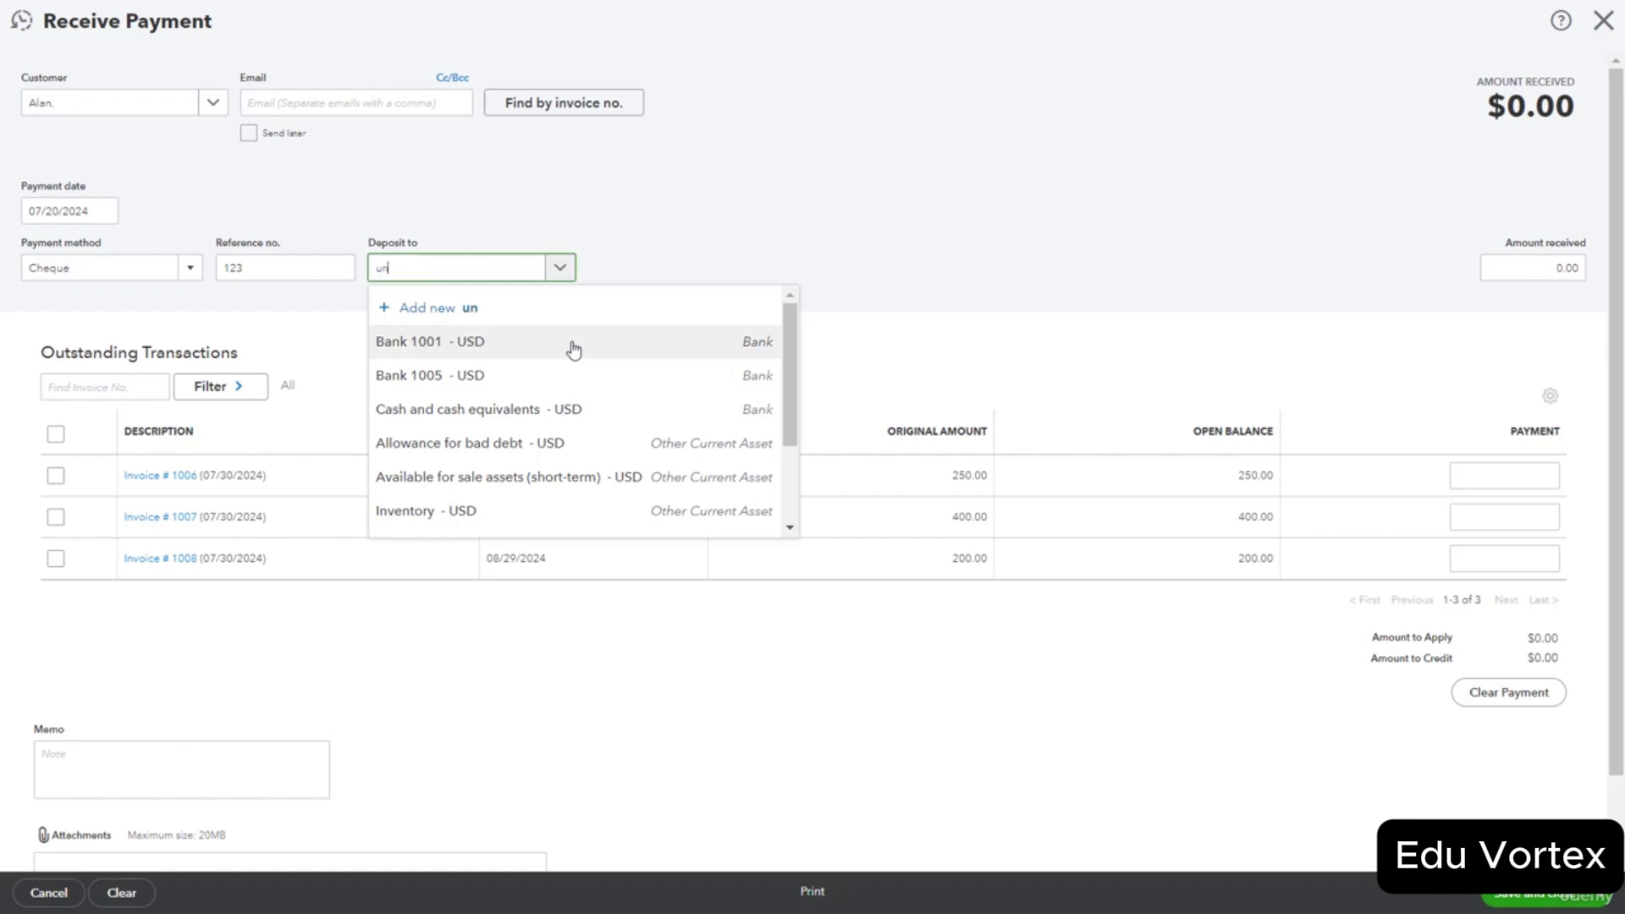
{"action": "type", "text": "depo"}
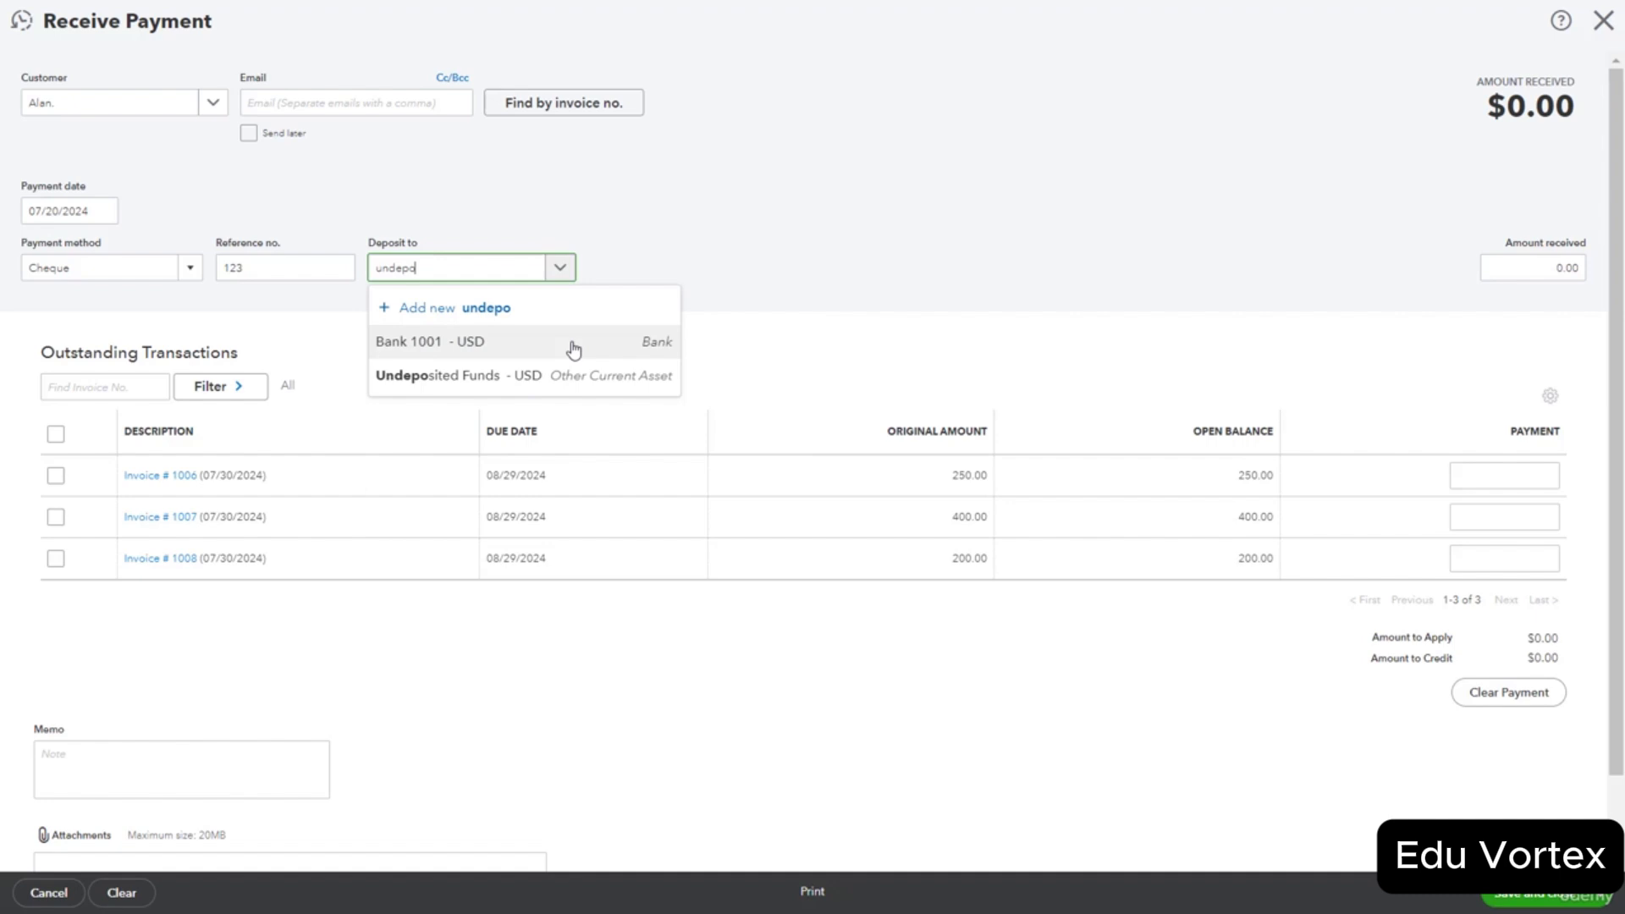
{"action": "left_click", "coordinate": [532, 375]}
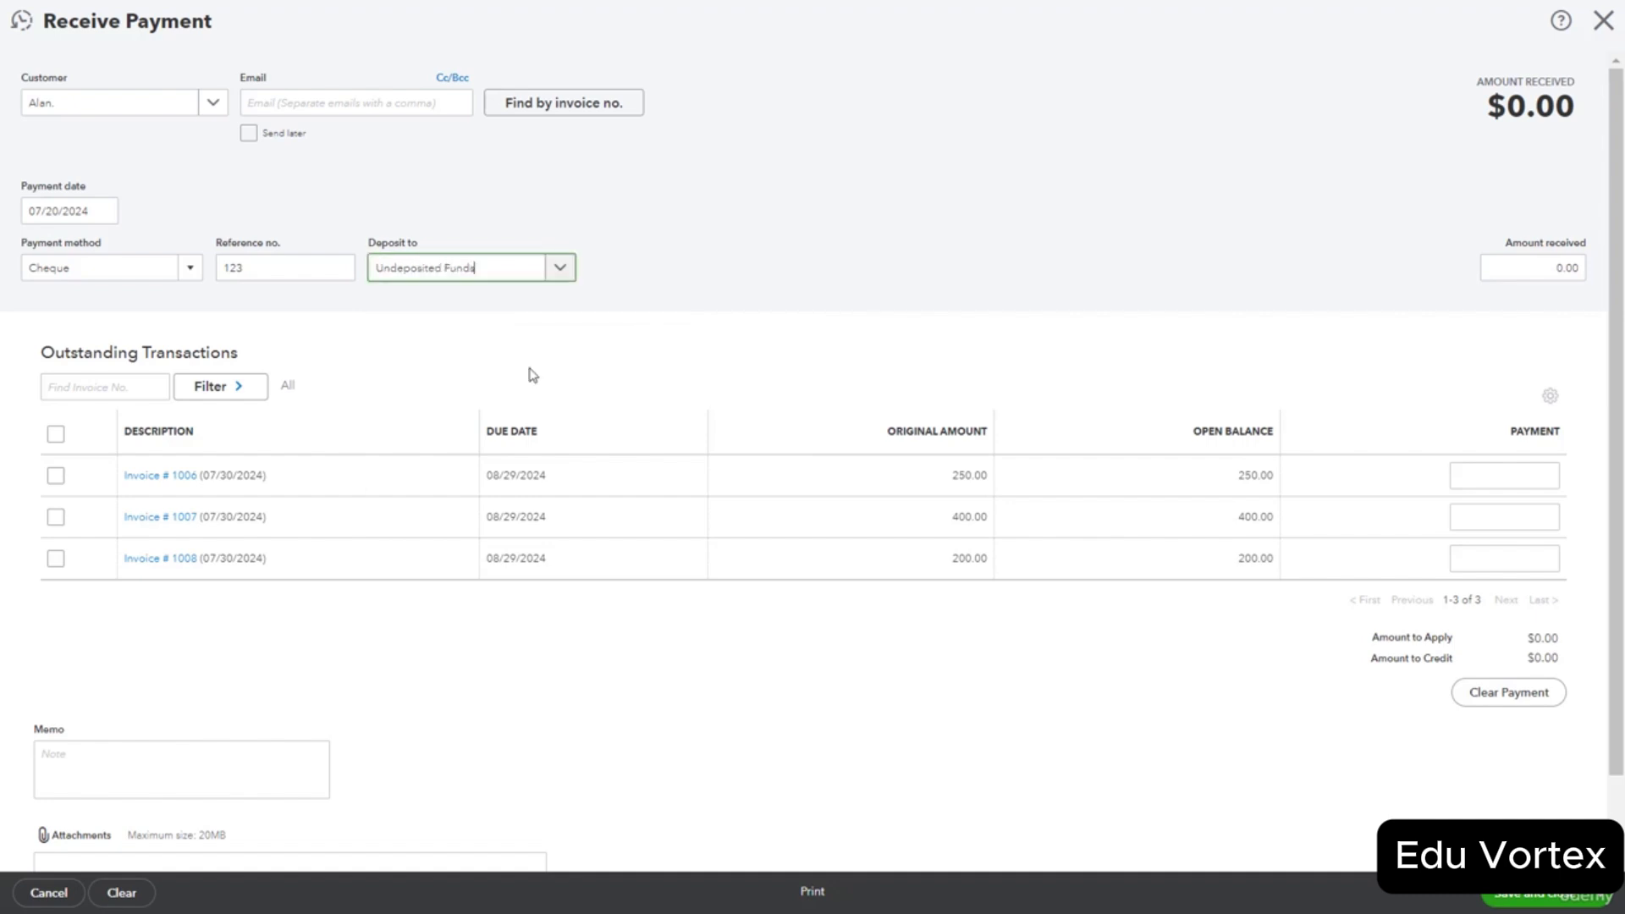
{"action": "left_click", "coordinate": [533, 373]}
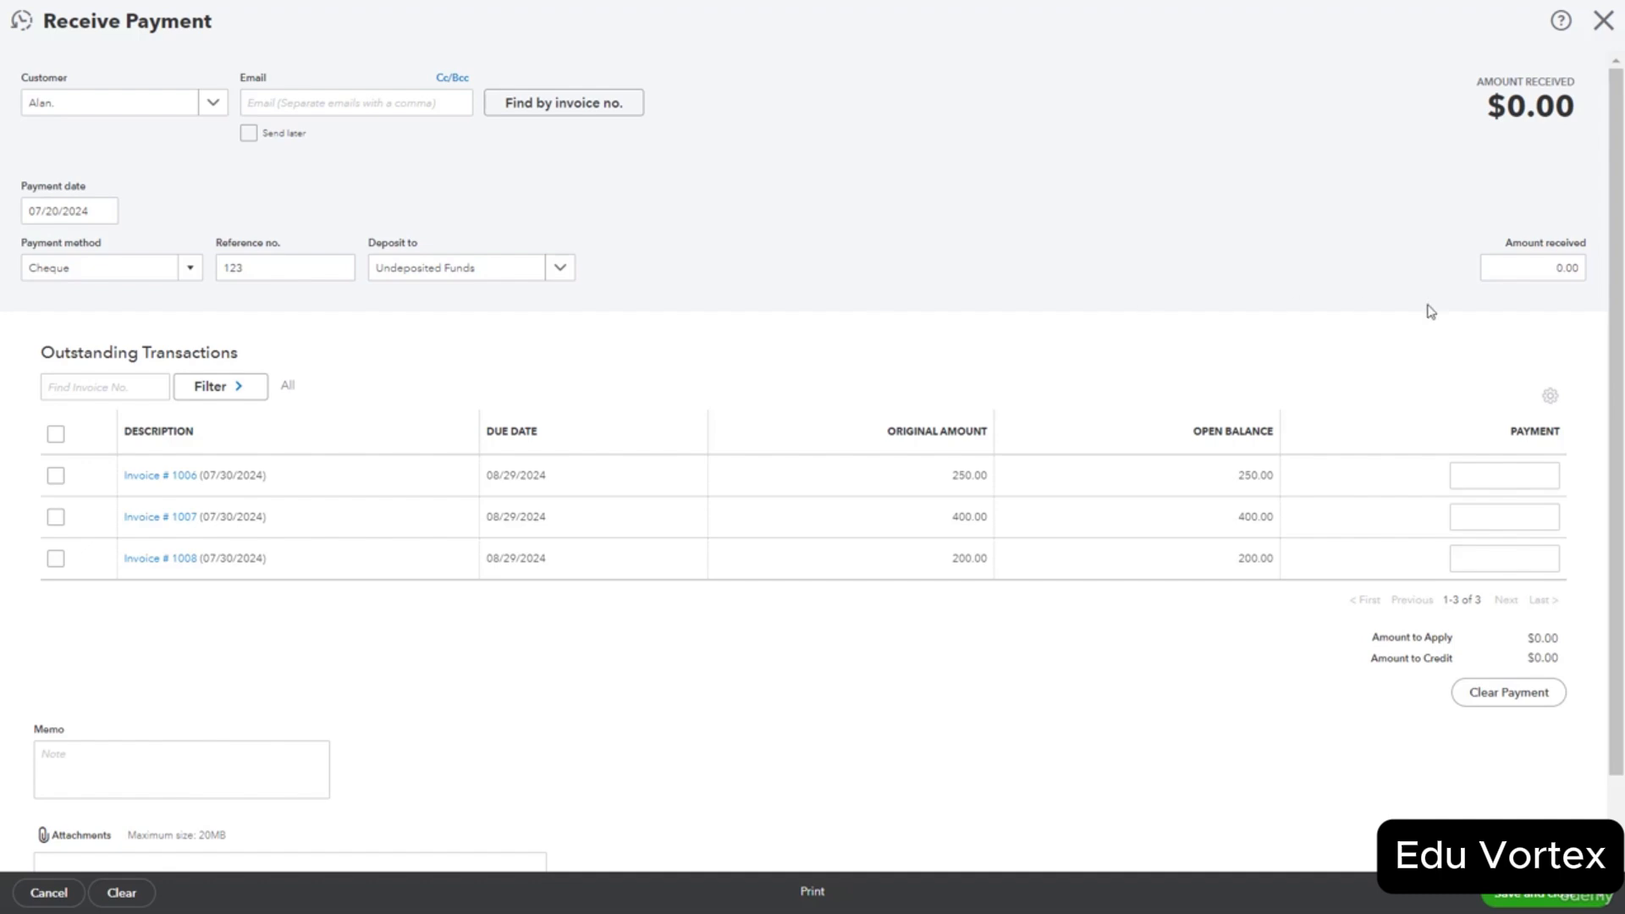
Enter 250 received, apply it to invoice 1006, and save the payment.
{"action": "left_click", "coordinate": [1567, 266]}
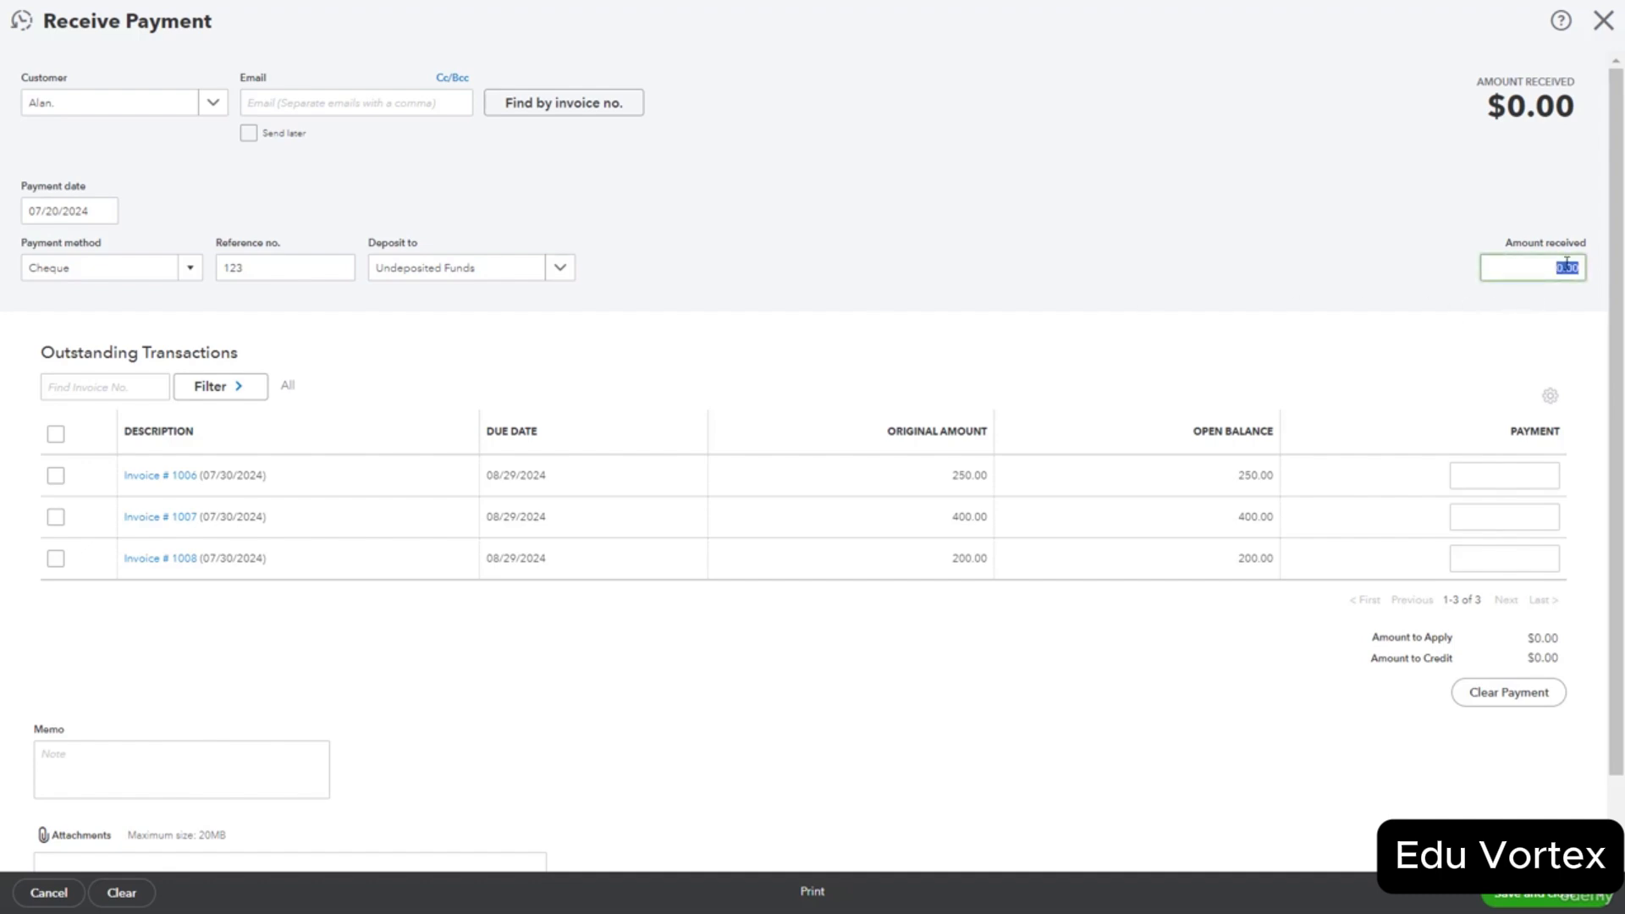
{"action": "type", "text": "250"}
{"action": "left_click", "coordinate": [1353, 391]}
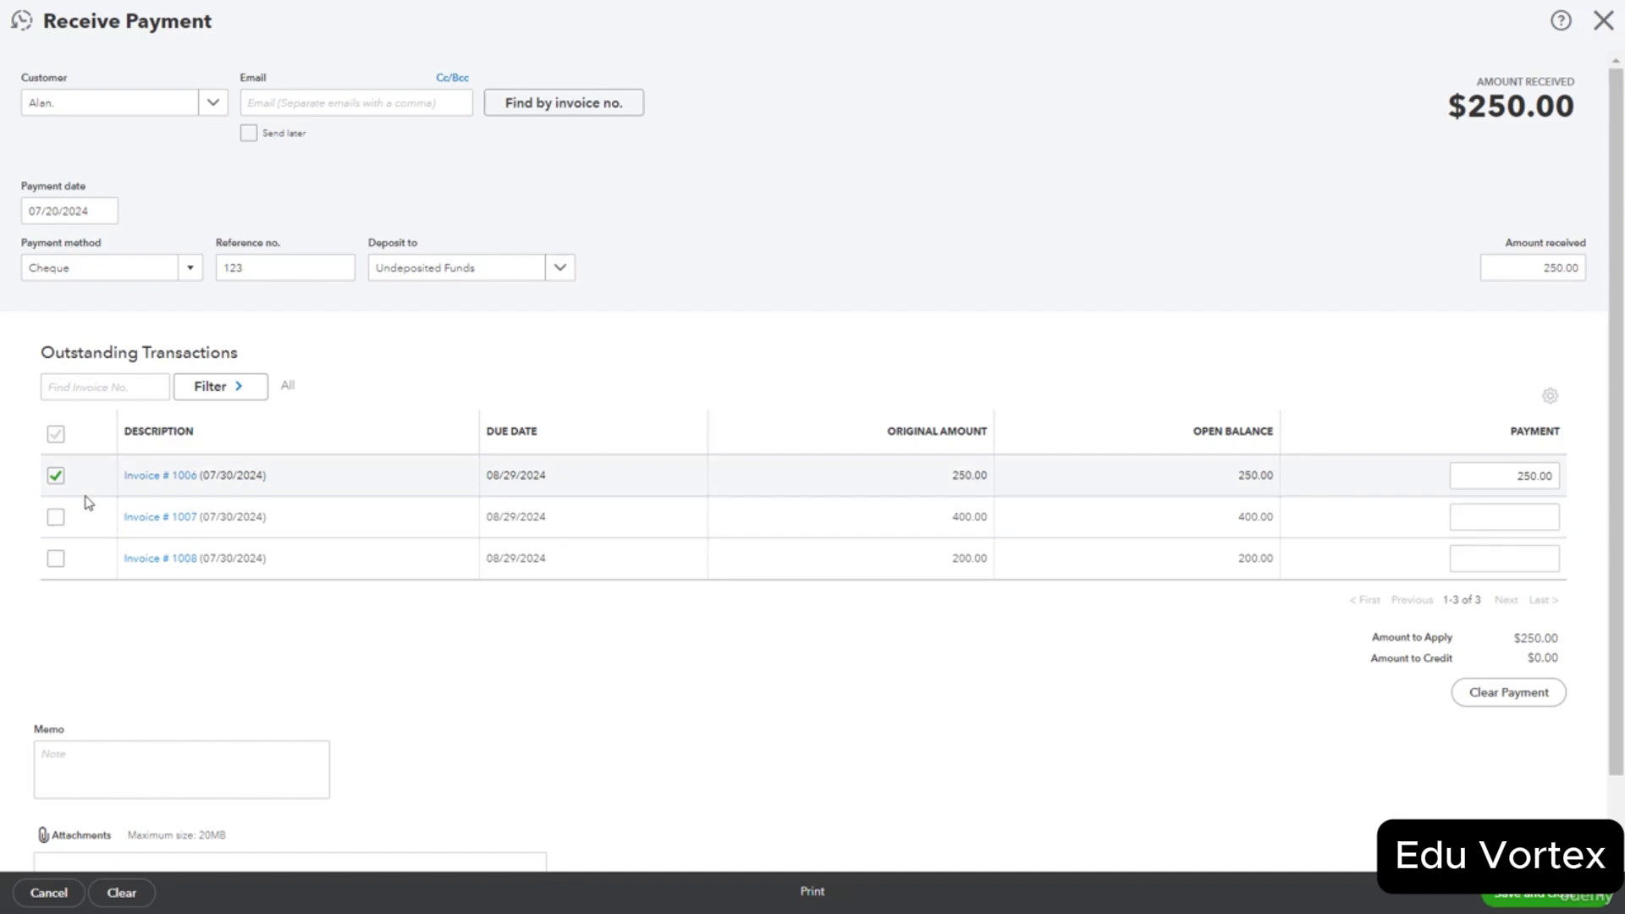
{"action": "left_click", "coordinate": [55, 476]}
{"action": "left_click", "coordinate": [56, 517]}
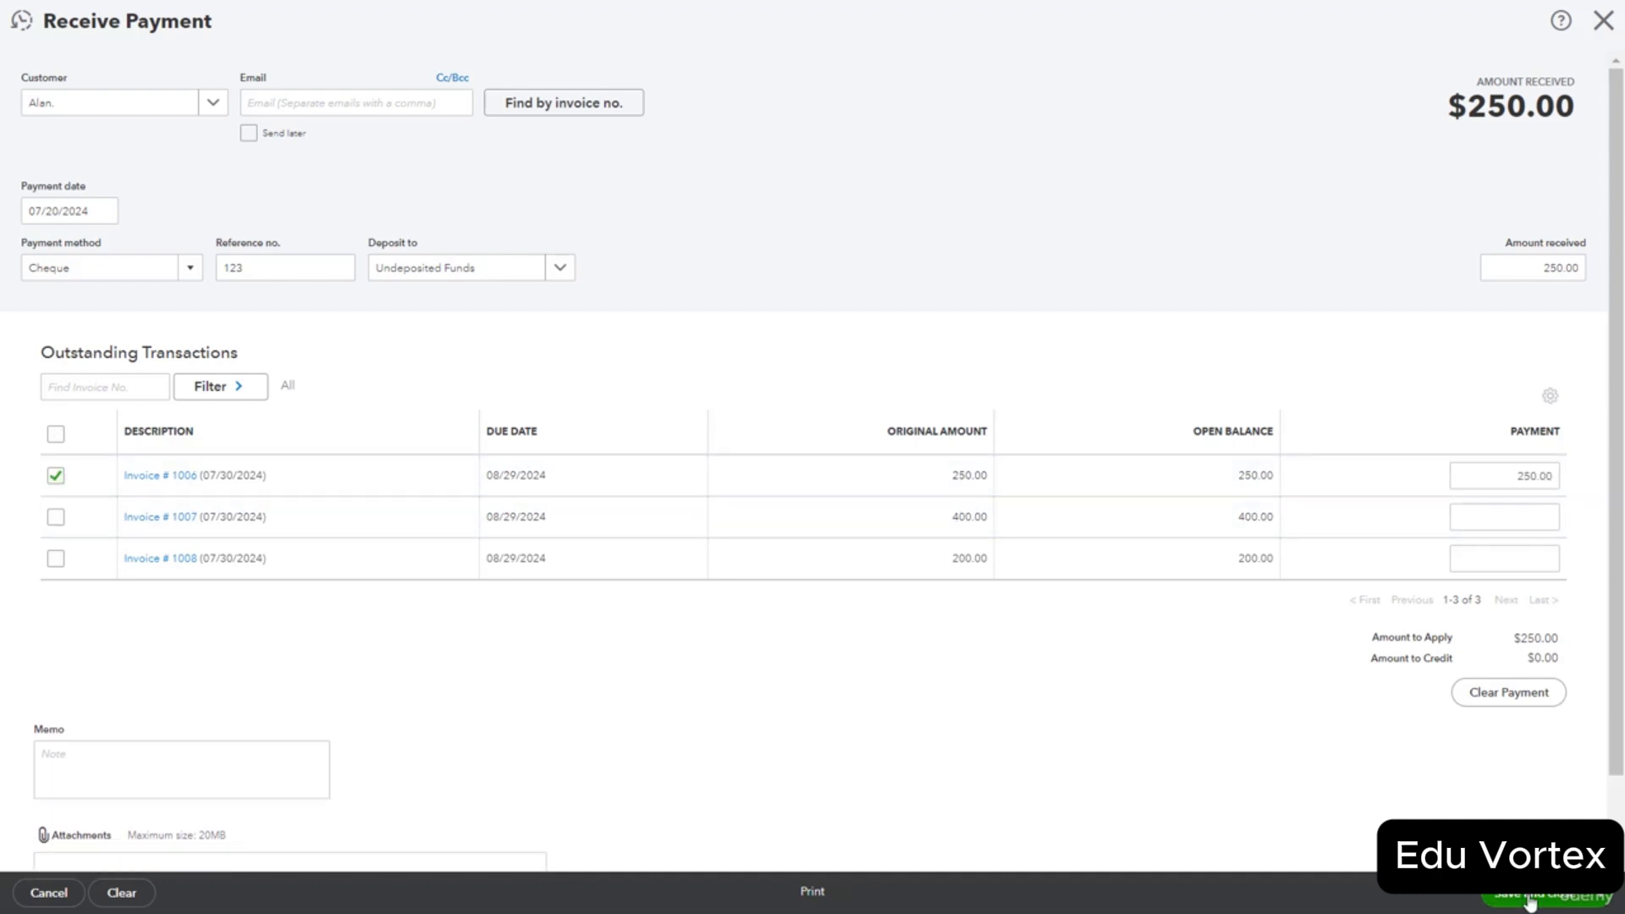
{"action": "left_click", "coordinate": [1531, 903]}
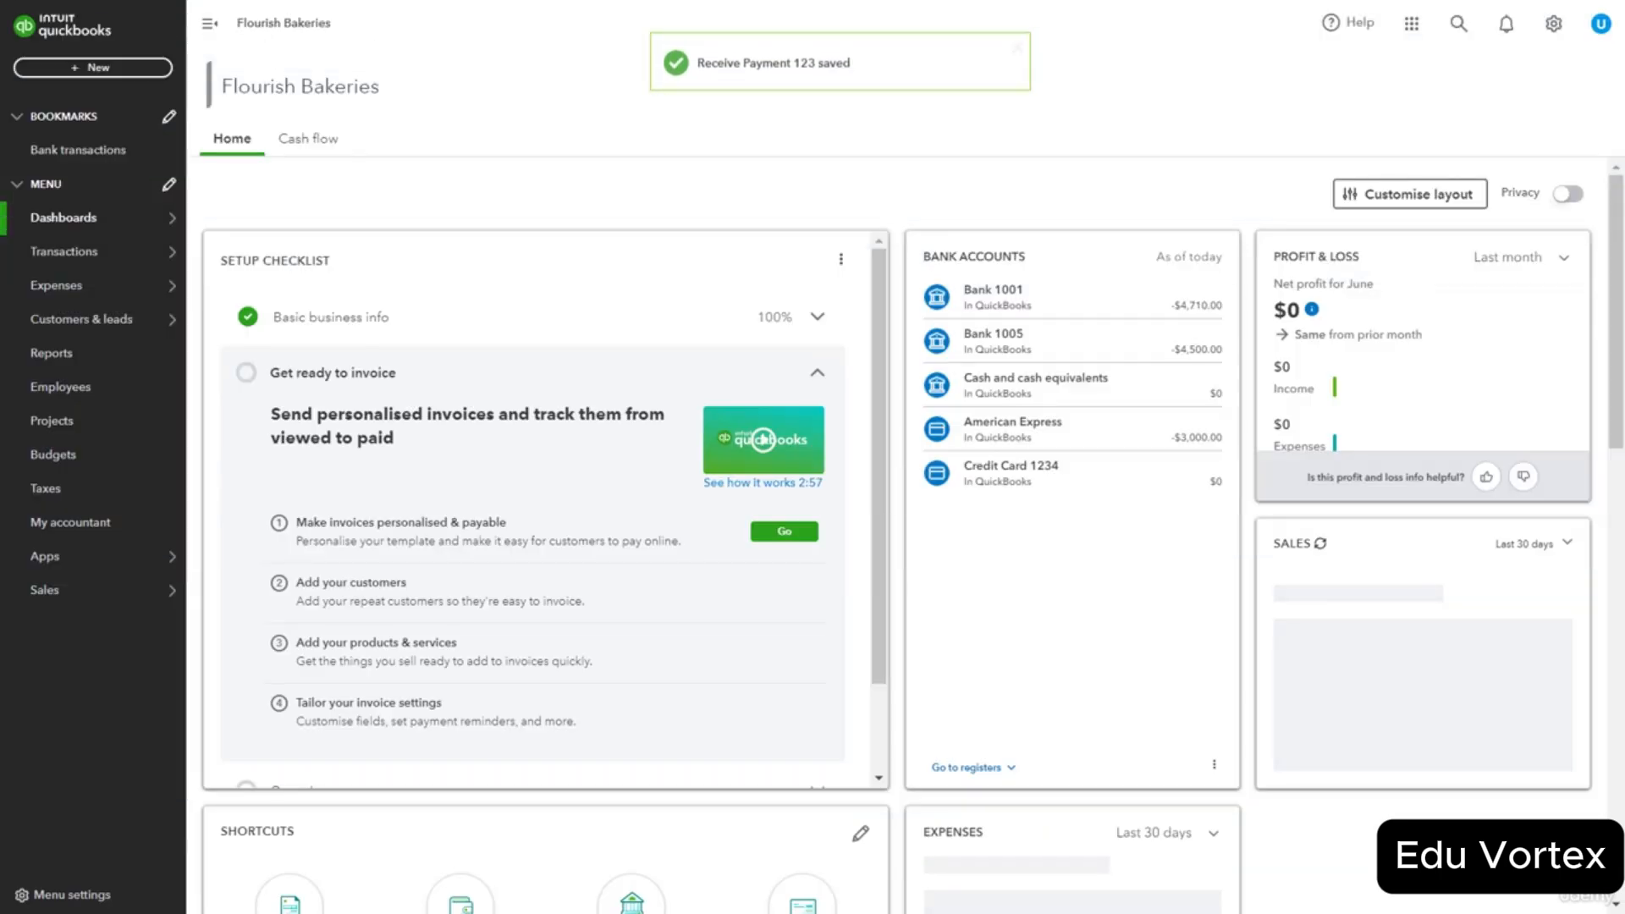
Create a Bank deposit with the customer's $250 cheque under Sales of Product Income, and save it.
{"action": "left_click", "coordinate": [132, 70]}
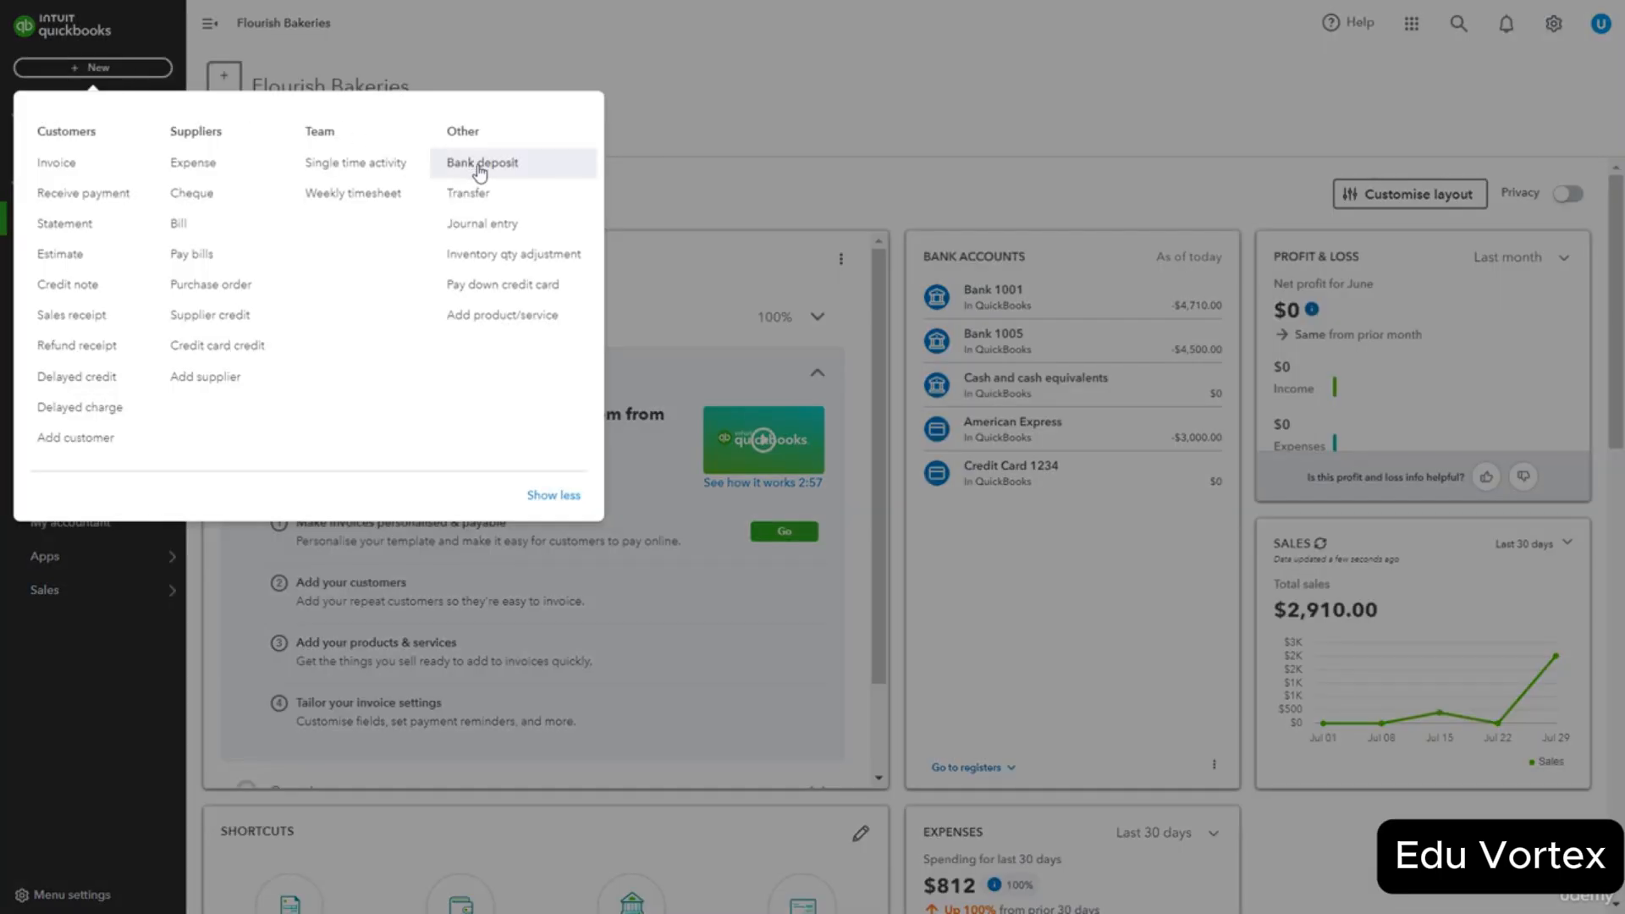
{"action": "left_click", "coordinate": [527, 172]}
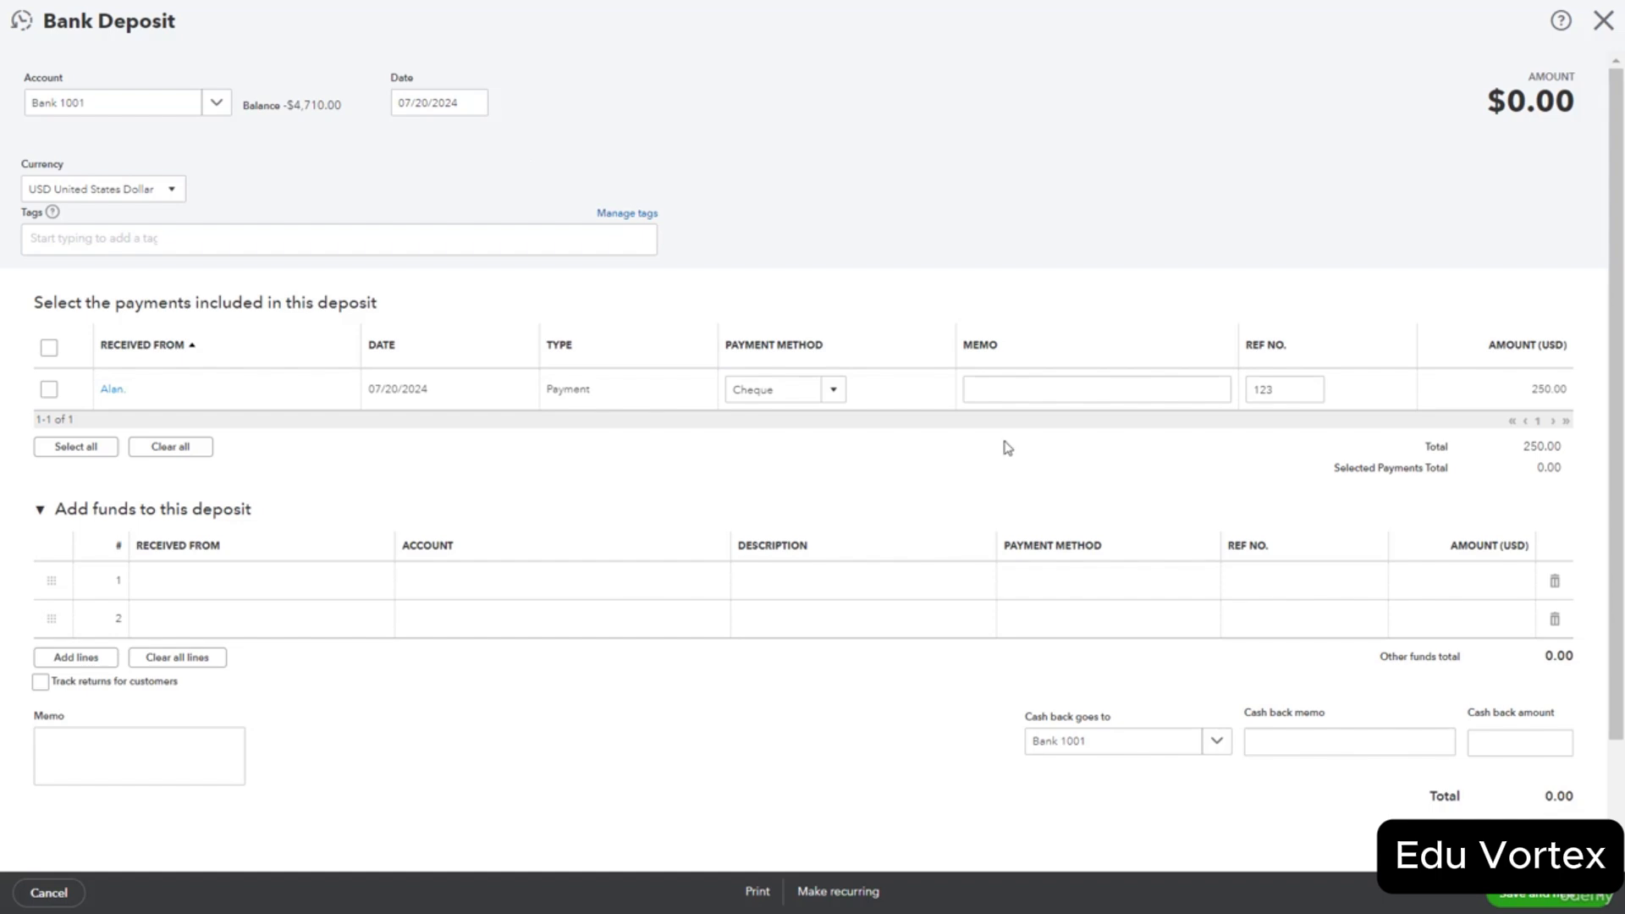
{"action": "left_click", "coordinate": [49, 391]}
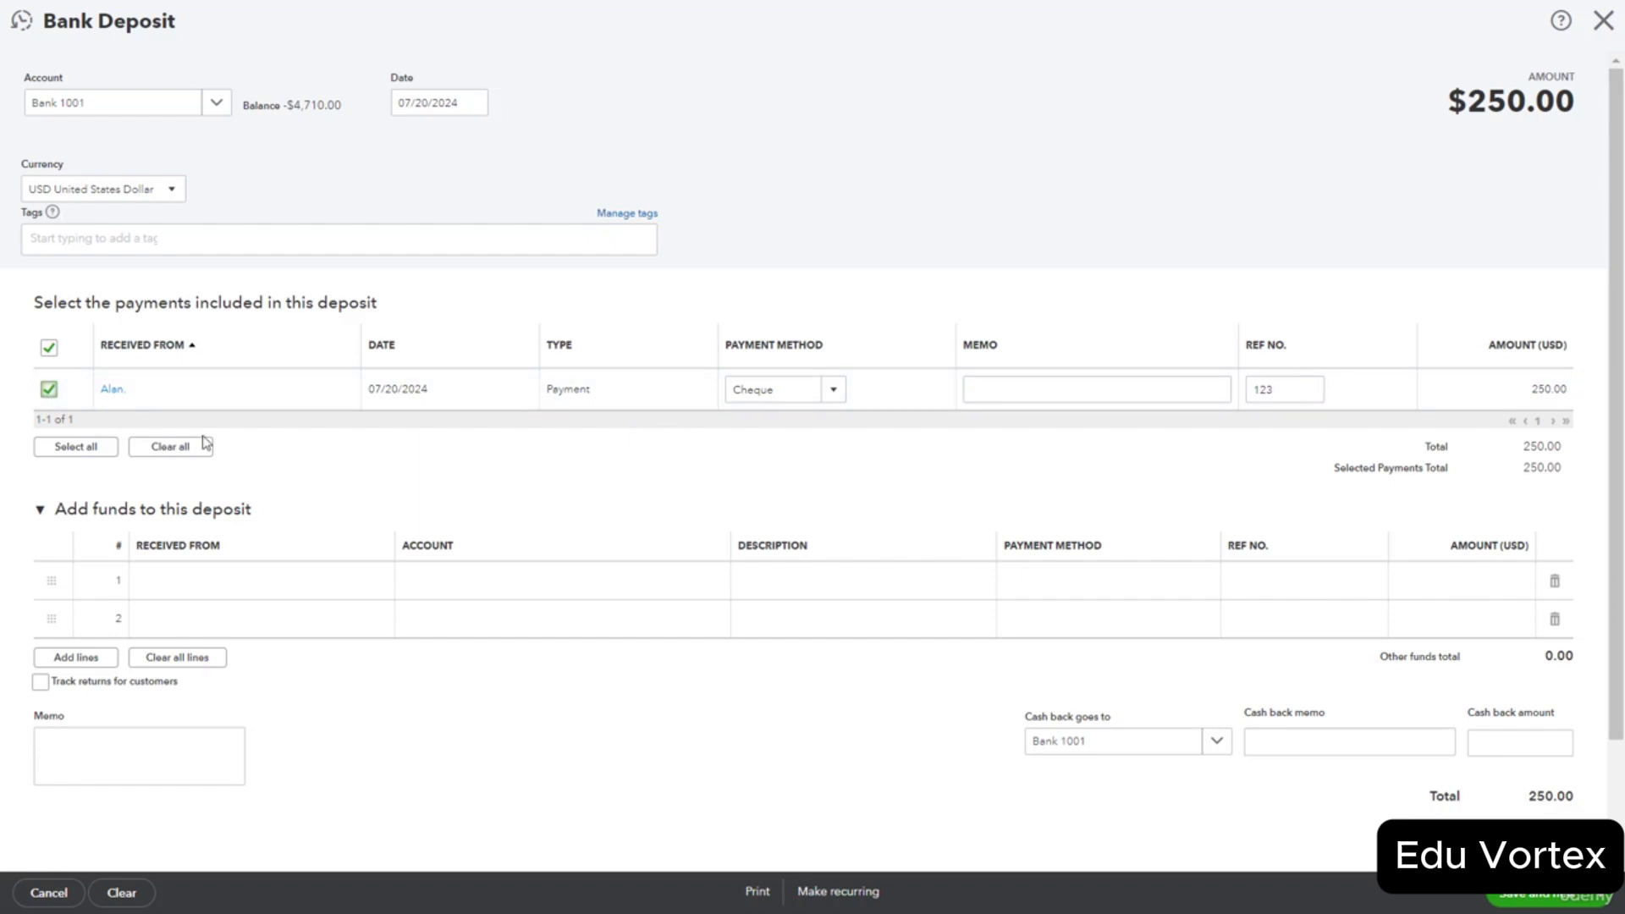
{"action": "left_click", "coordinate": [292, 582]}
{"action": "left_click", "coordinate": [375, 583]}
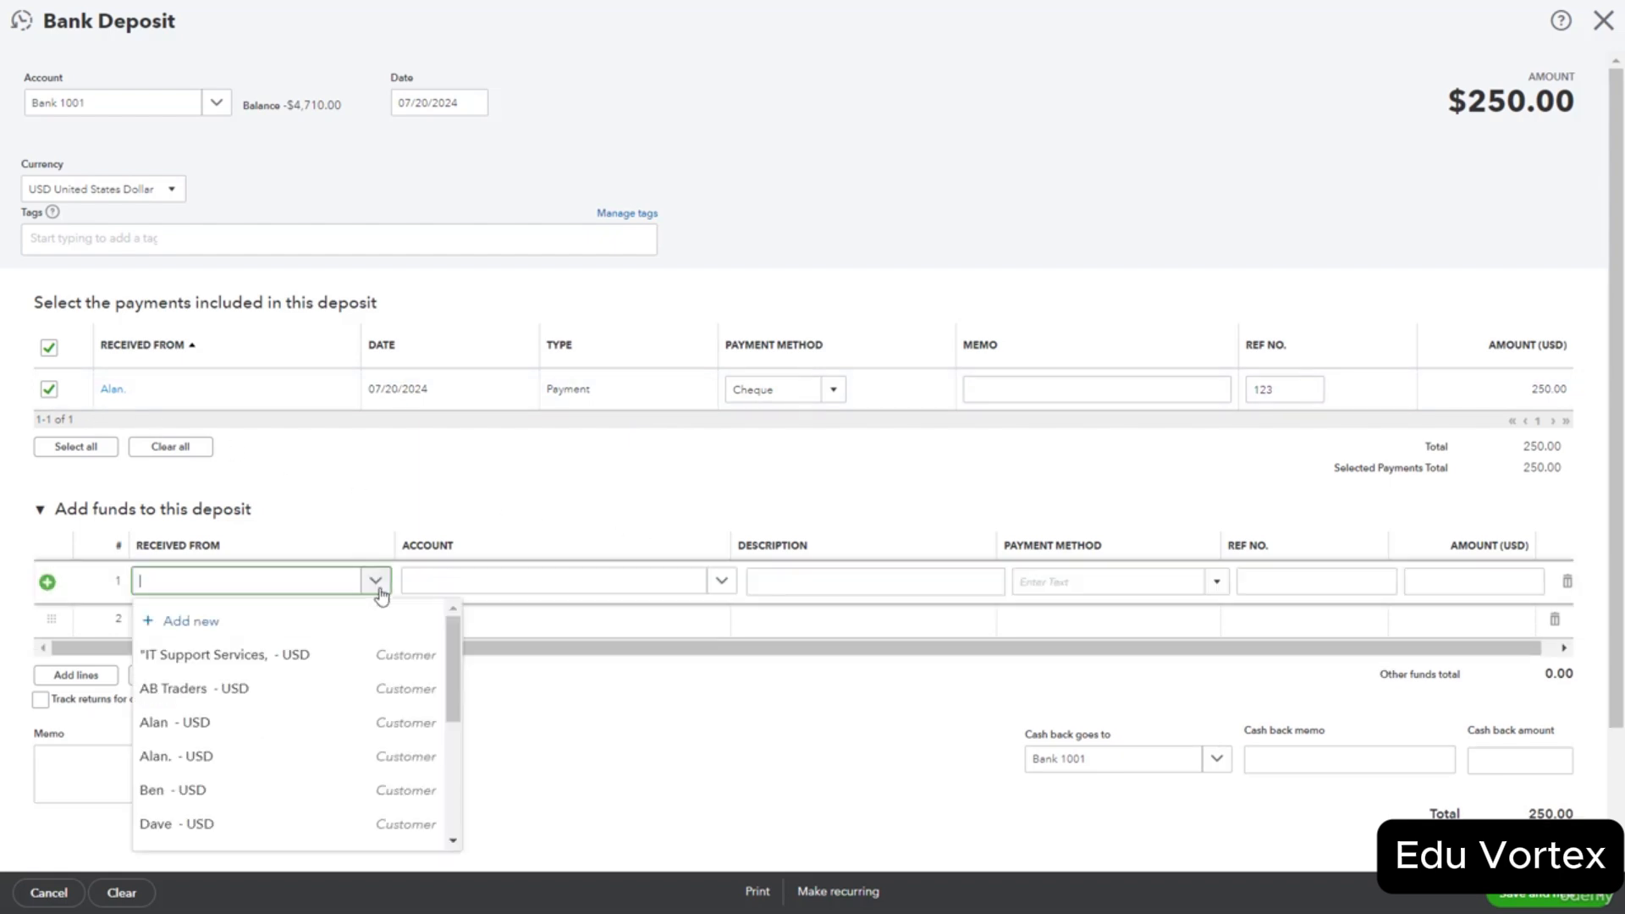
{"action": "left_click", "coordinate": [288, 757]}
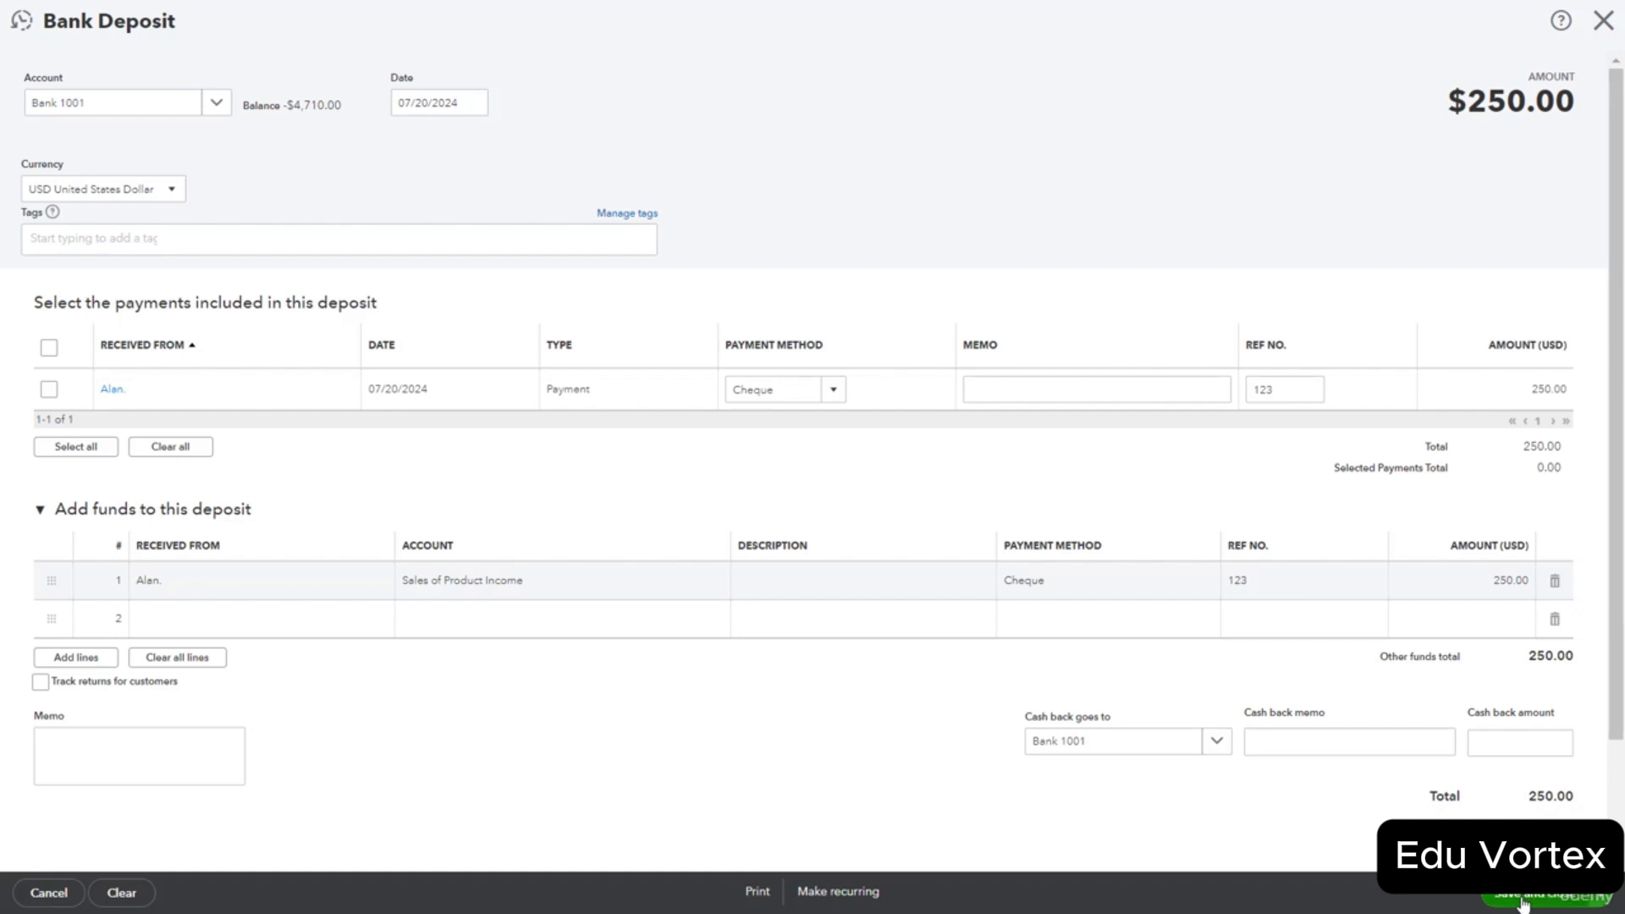
{"action": "left_click", "coordinate": [1524, 902]}
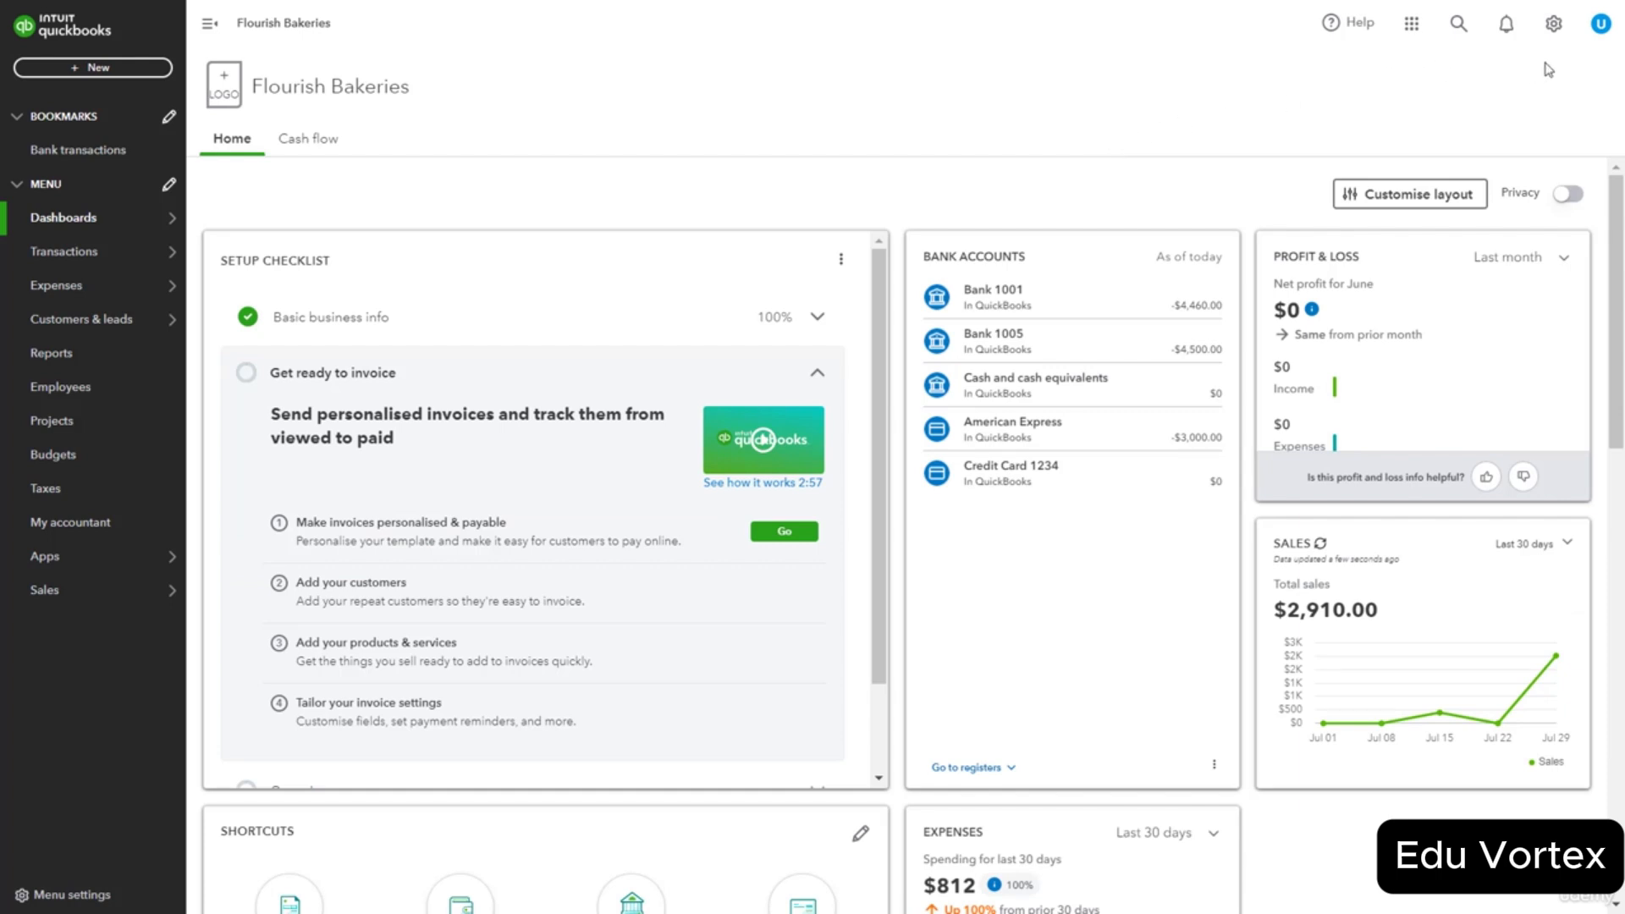
Open the Bank 1001 account history from the Chart of accounts.
{"action": "left_click", "coordinate": [1554, 24]}
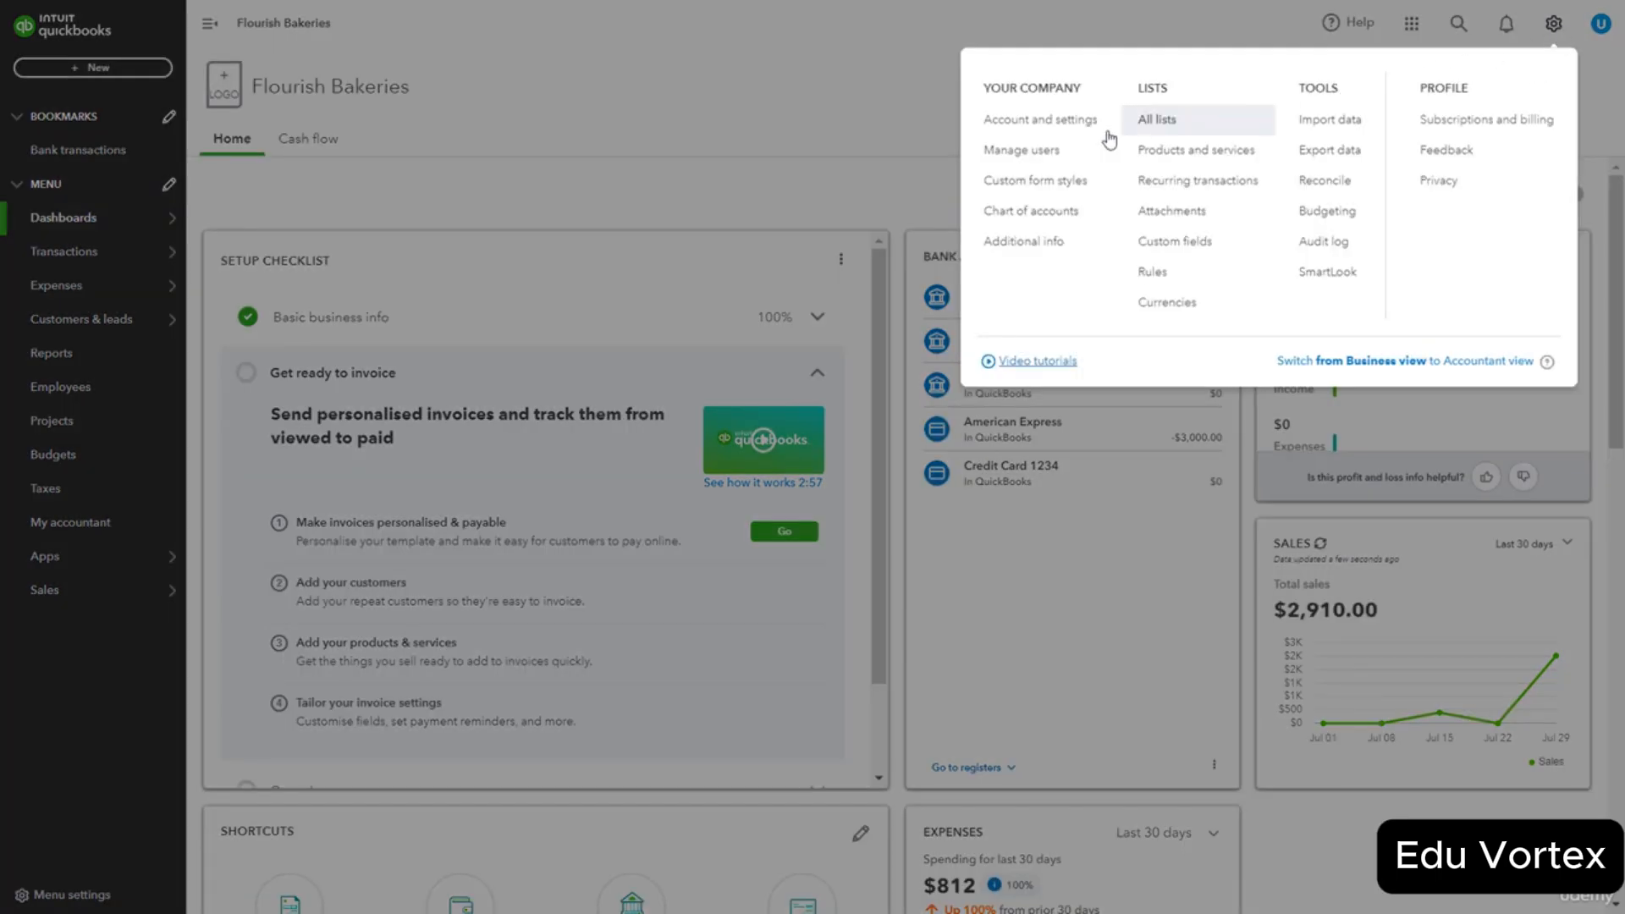
{"action": "left_click", "coordinate": [1027, 223]}
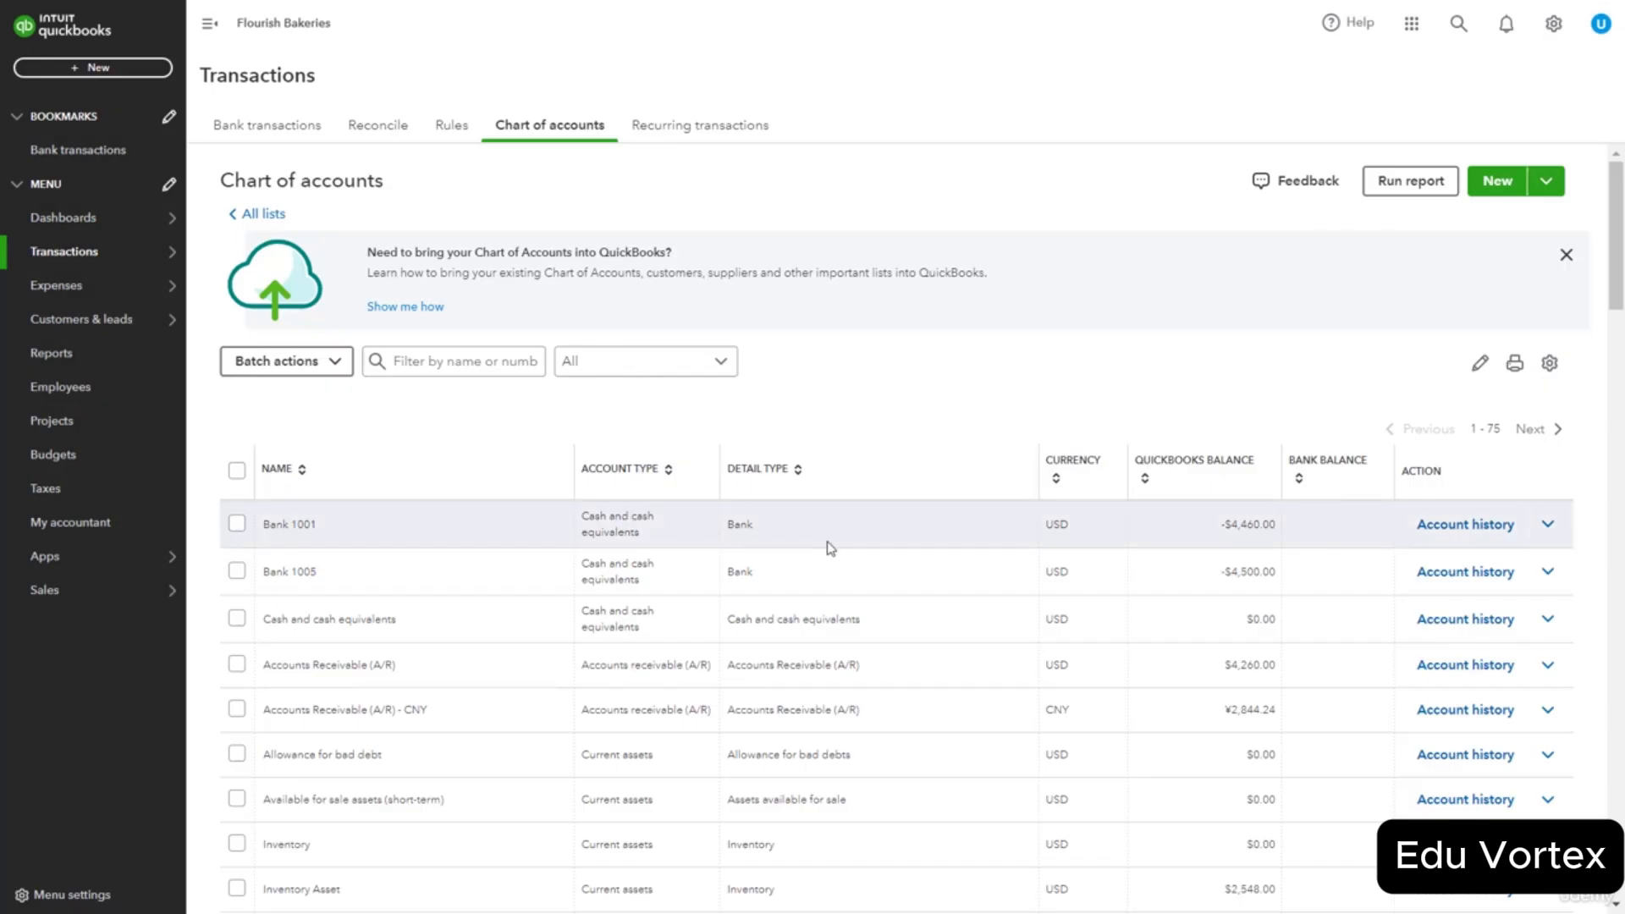
{"action": "left_click", "coordinate": [1542, 532]}
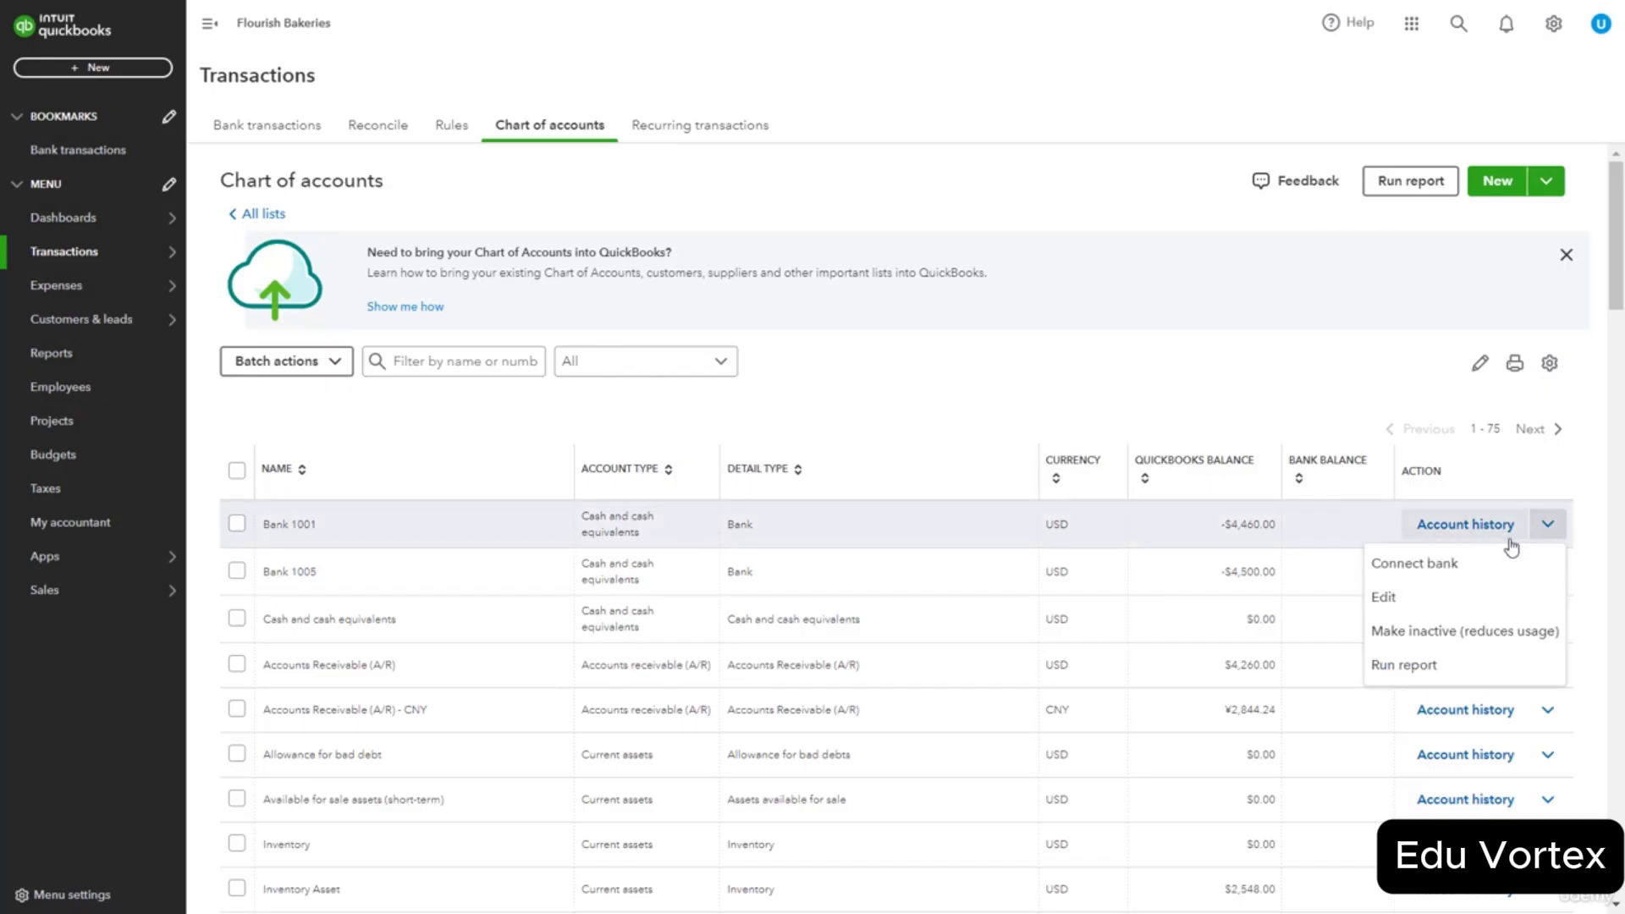
{"action": "left_click", "coordinate": [1464, 530]}
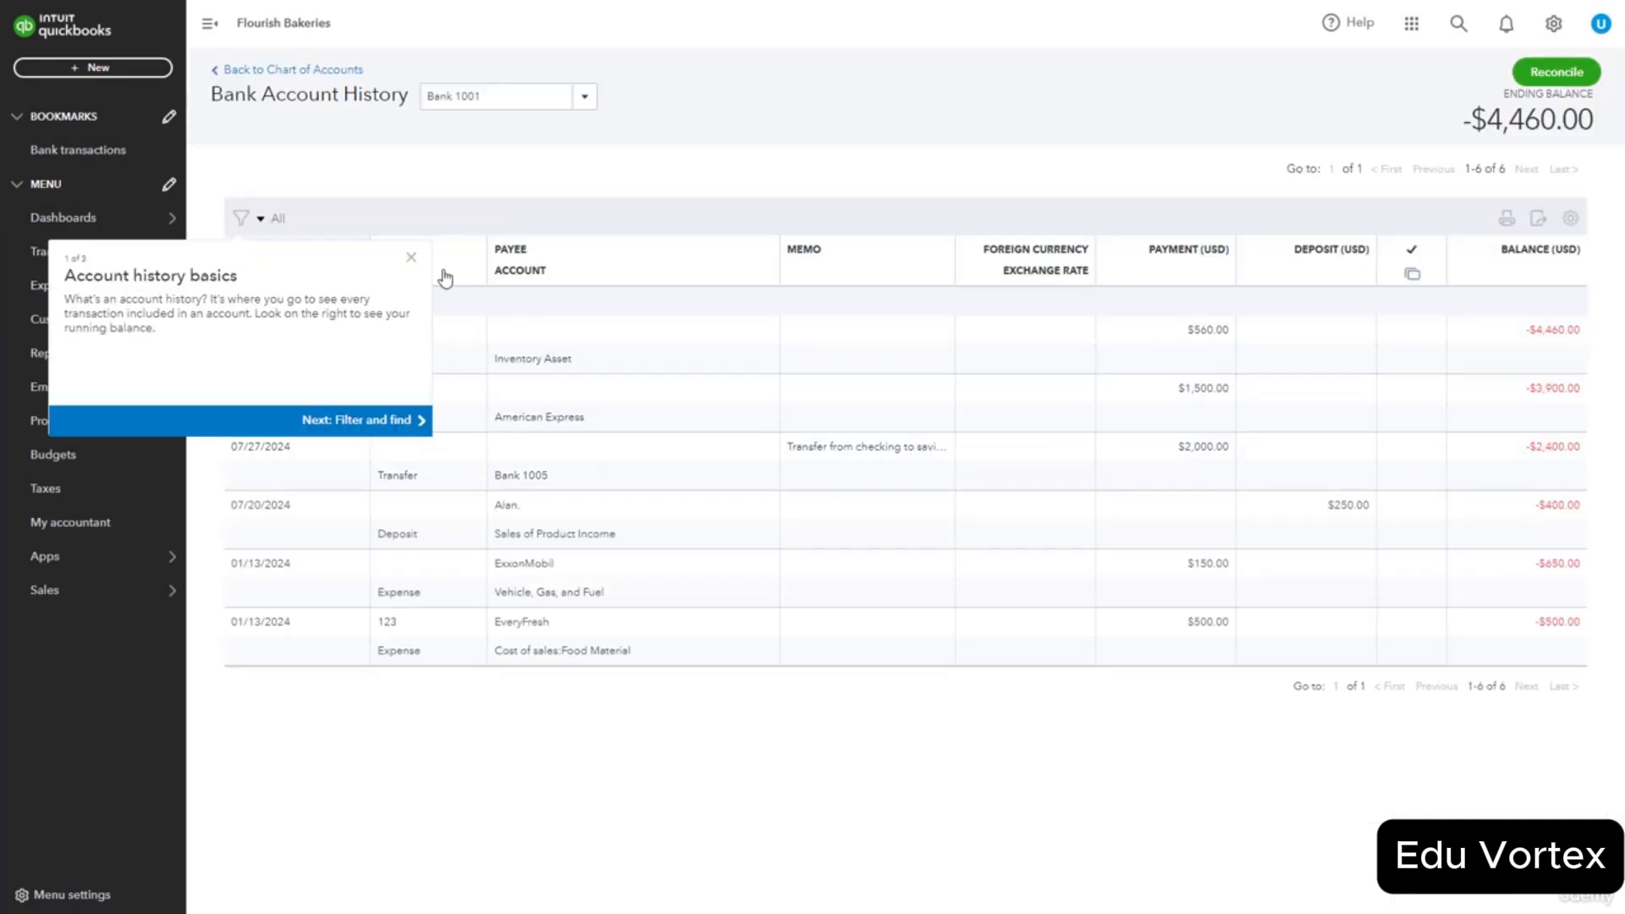
{"action": "left_click", "coordinate": [411, 258]}
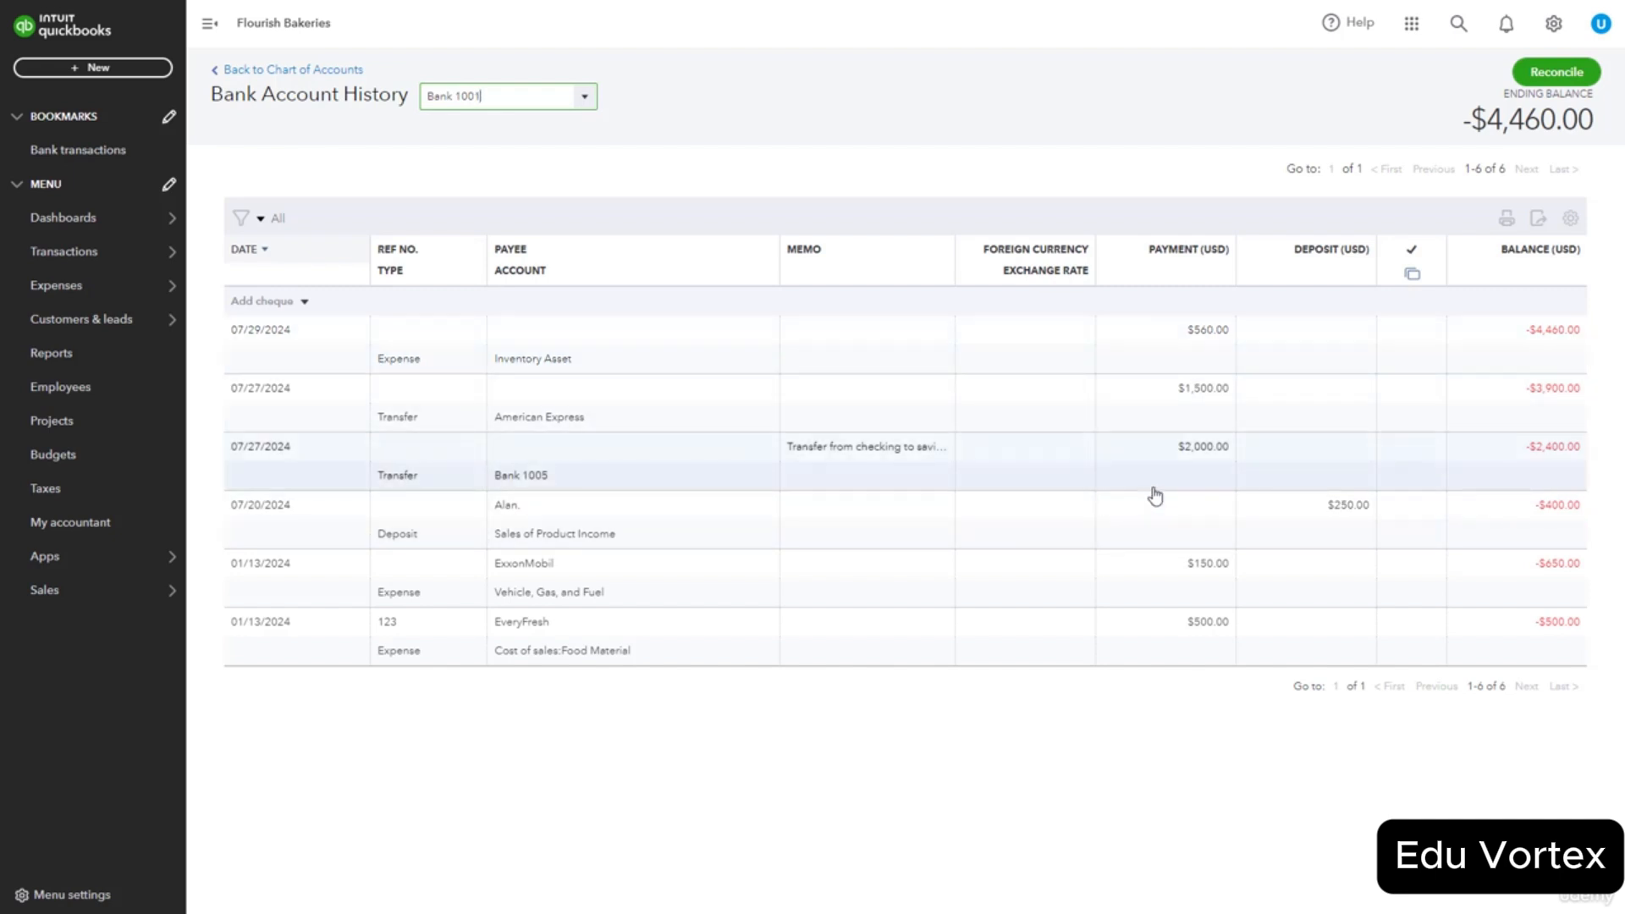
Review the 07/20 $250 deposit form and close it without changes.
{"action": "left_click", "coordinate": [1291, 517]}
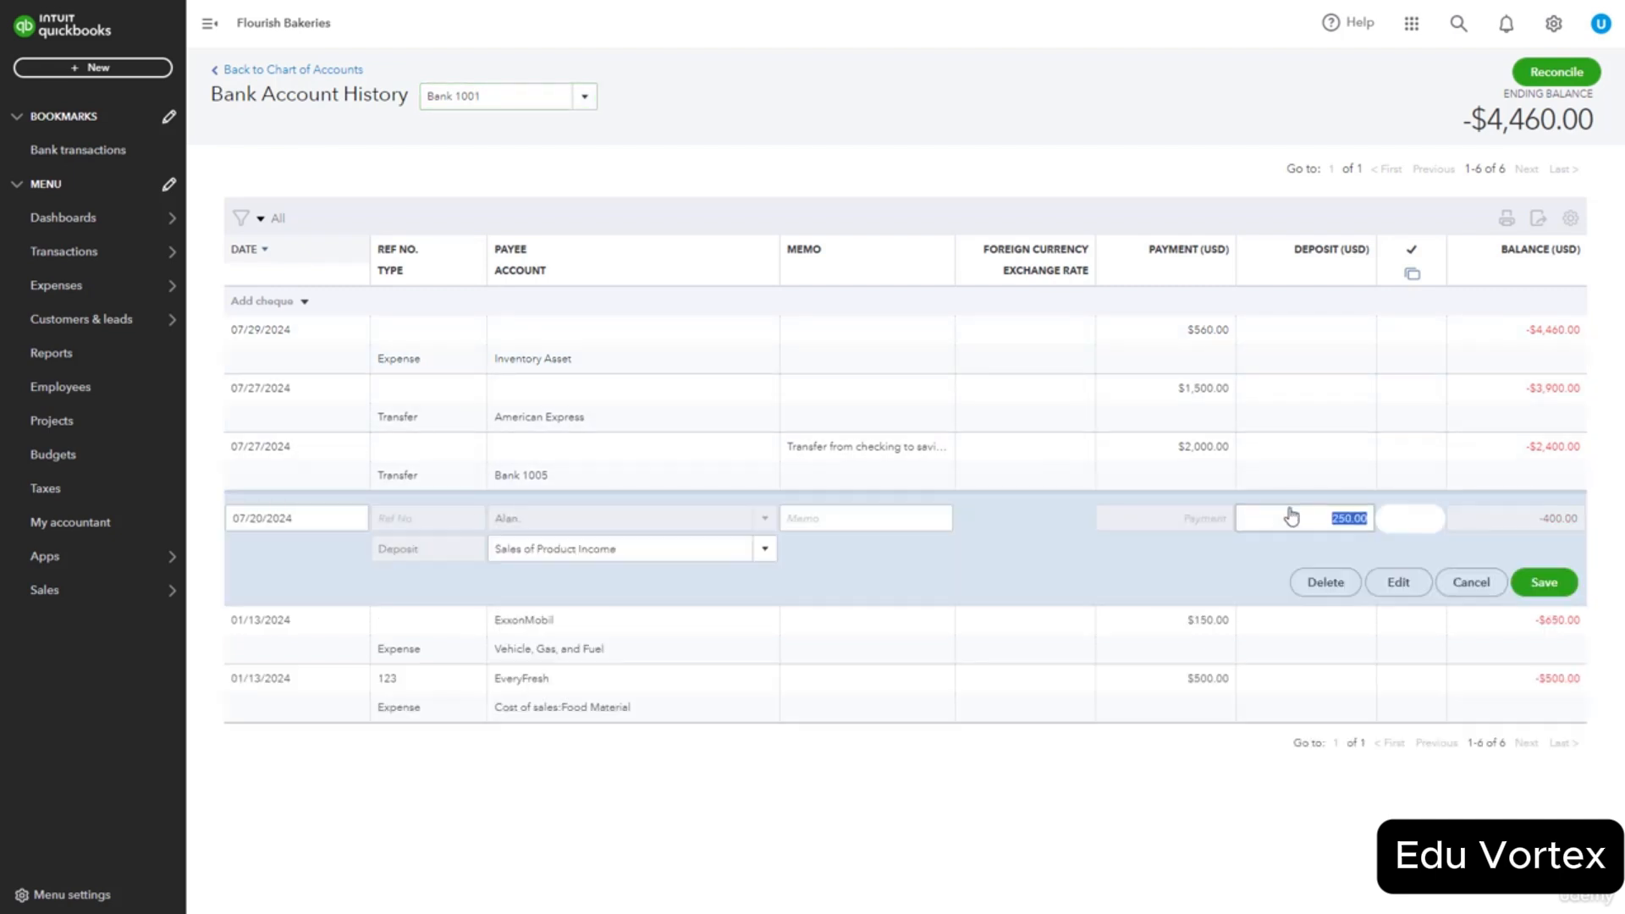
{"action": "left_click", "coordinate": [1397, 584]}
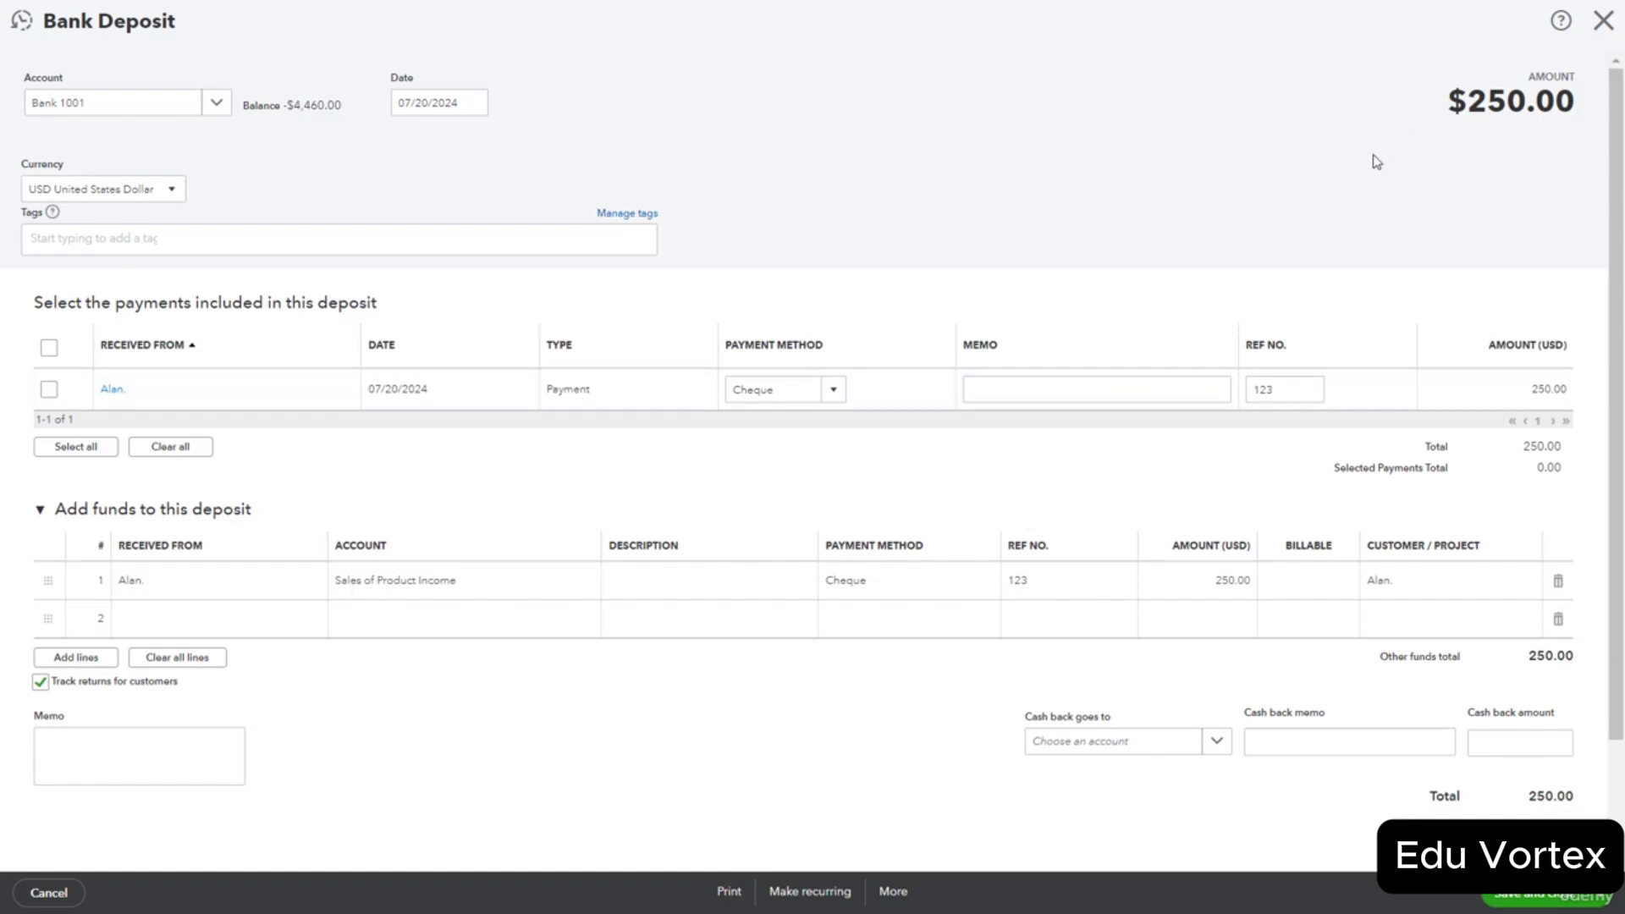
{"action": "scroll", "coordinate": [1335, 300], "scroll_direction": "down", "scroll_amount": 1}
{"action": "scroll", "coordinate": [1335, 301], "scroll_direction": "down", "scroll_amount": 1}
{"action": "scroll", "coordinate": [1389, 211], "scroll_direction": "up", "scroll_amount": 3}
{"action": "left_click", "coordinate": [1604, 26]}
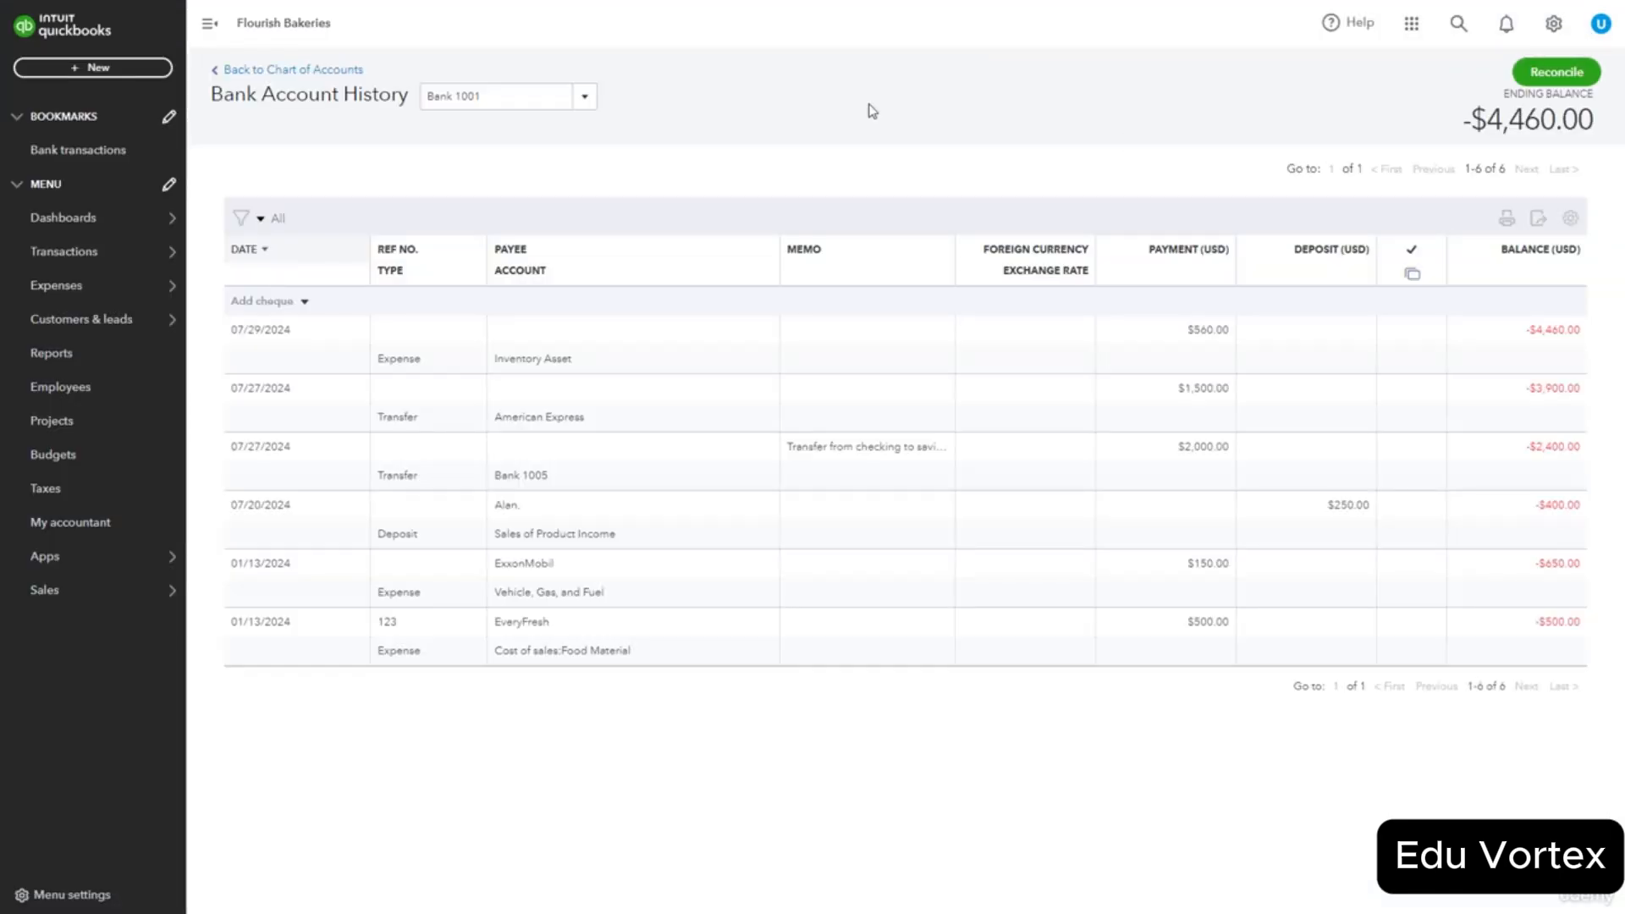
Return to the Home dashboard and open the + New menu.
{"action": "mouse_move", "coordinate": [77, 219]}
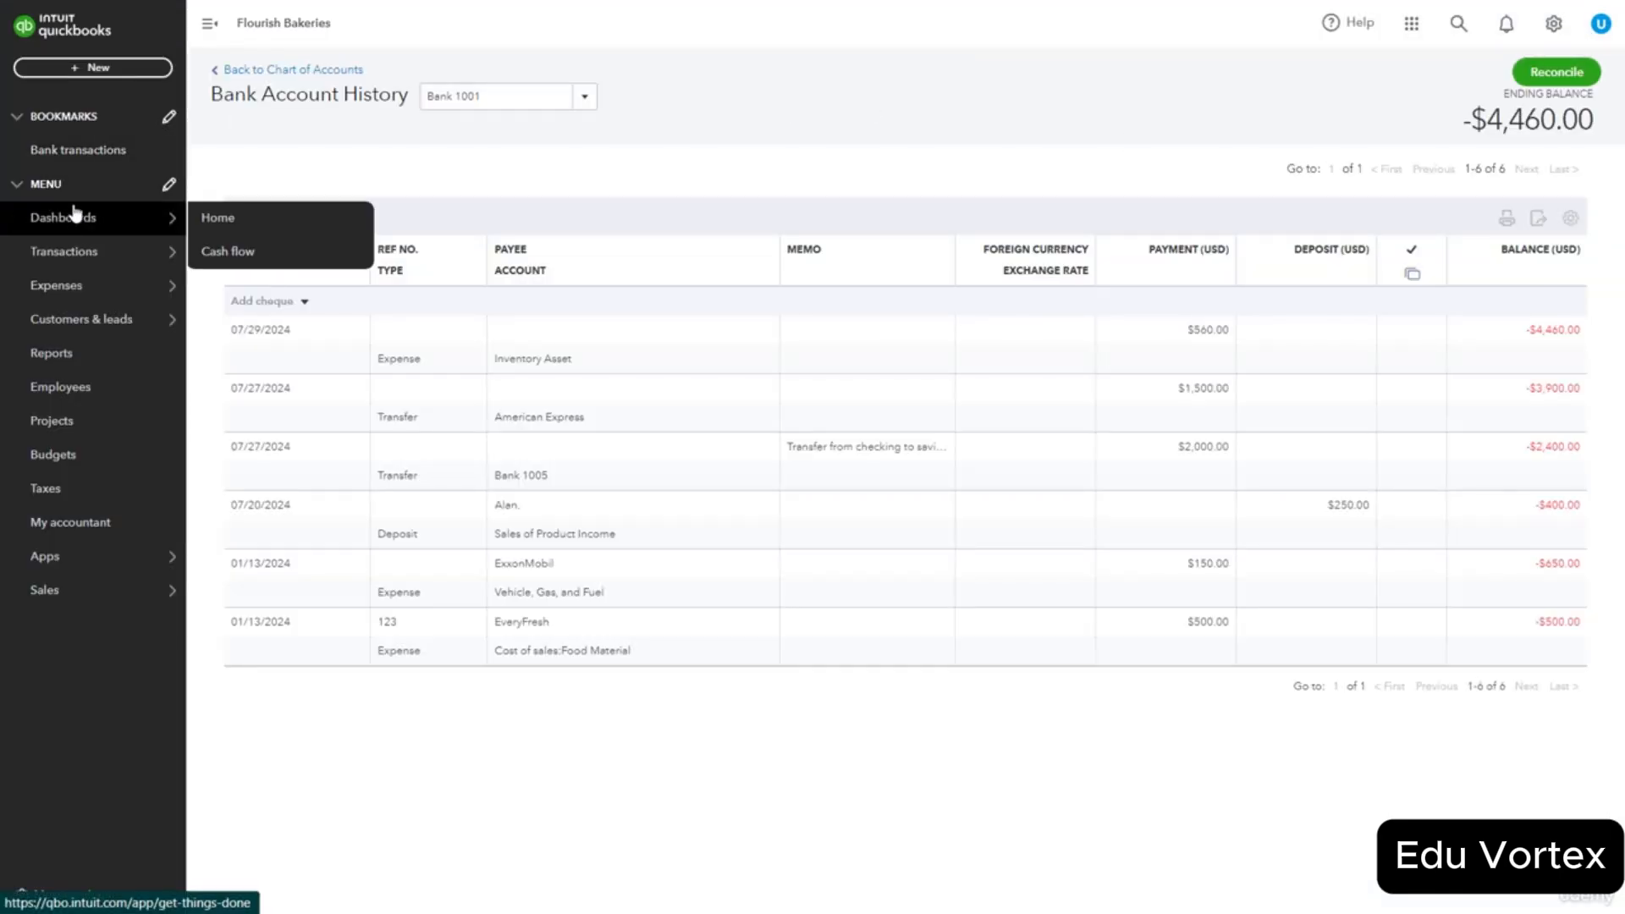
{"action": "left_click", "coordinate": [211, 222]}
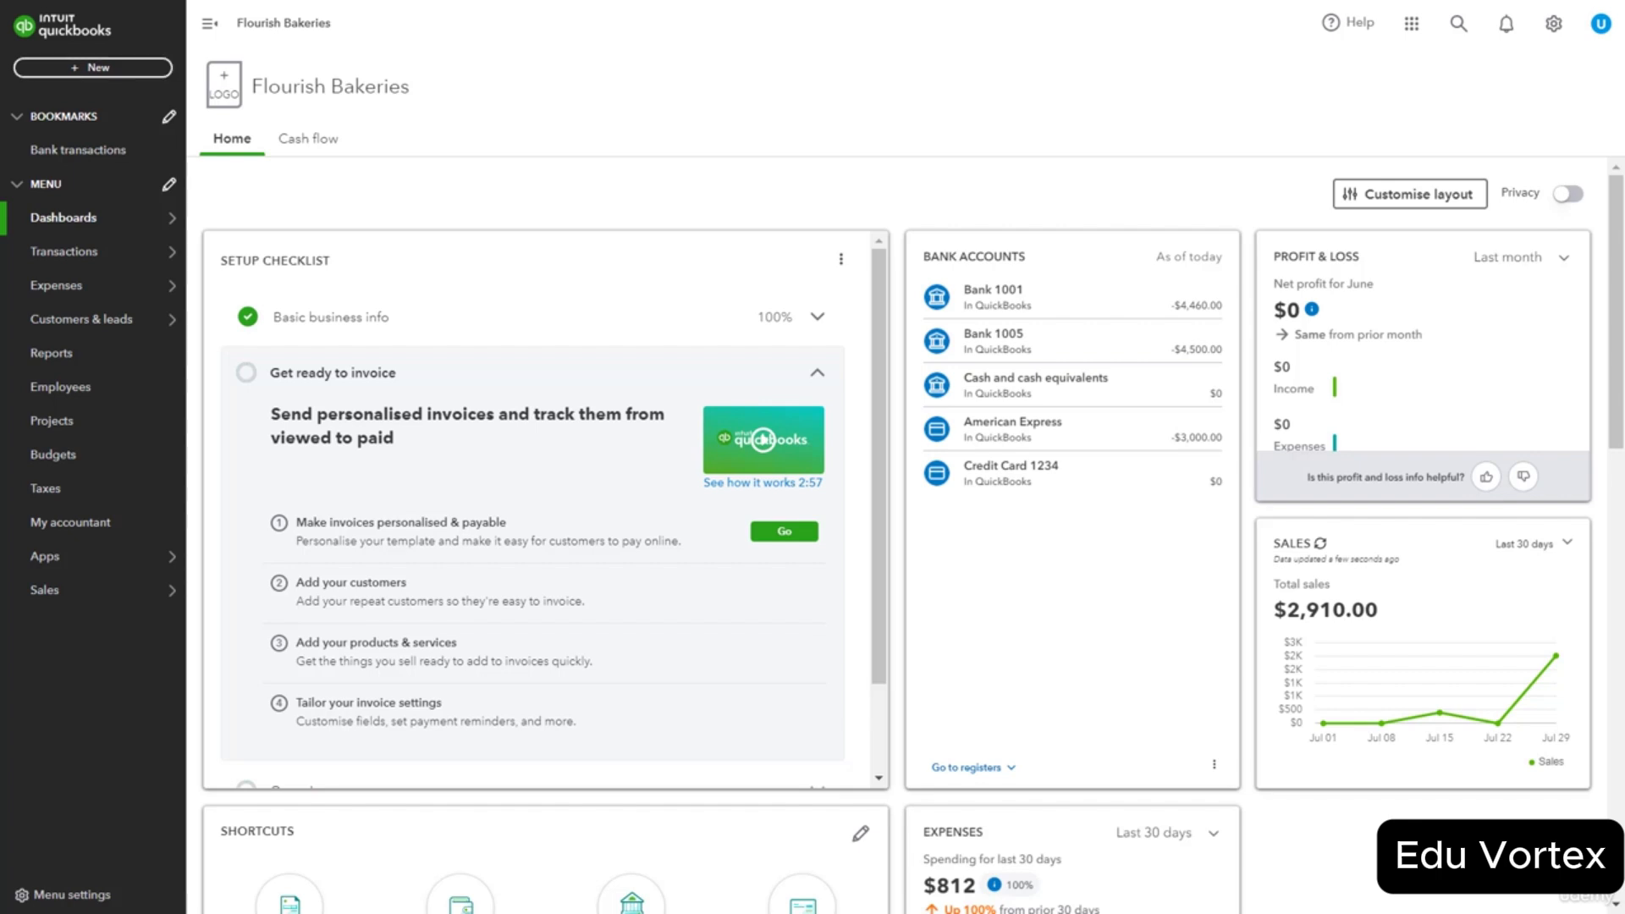
{"action": "left_click", "coordinate": [125, 76]}
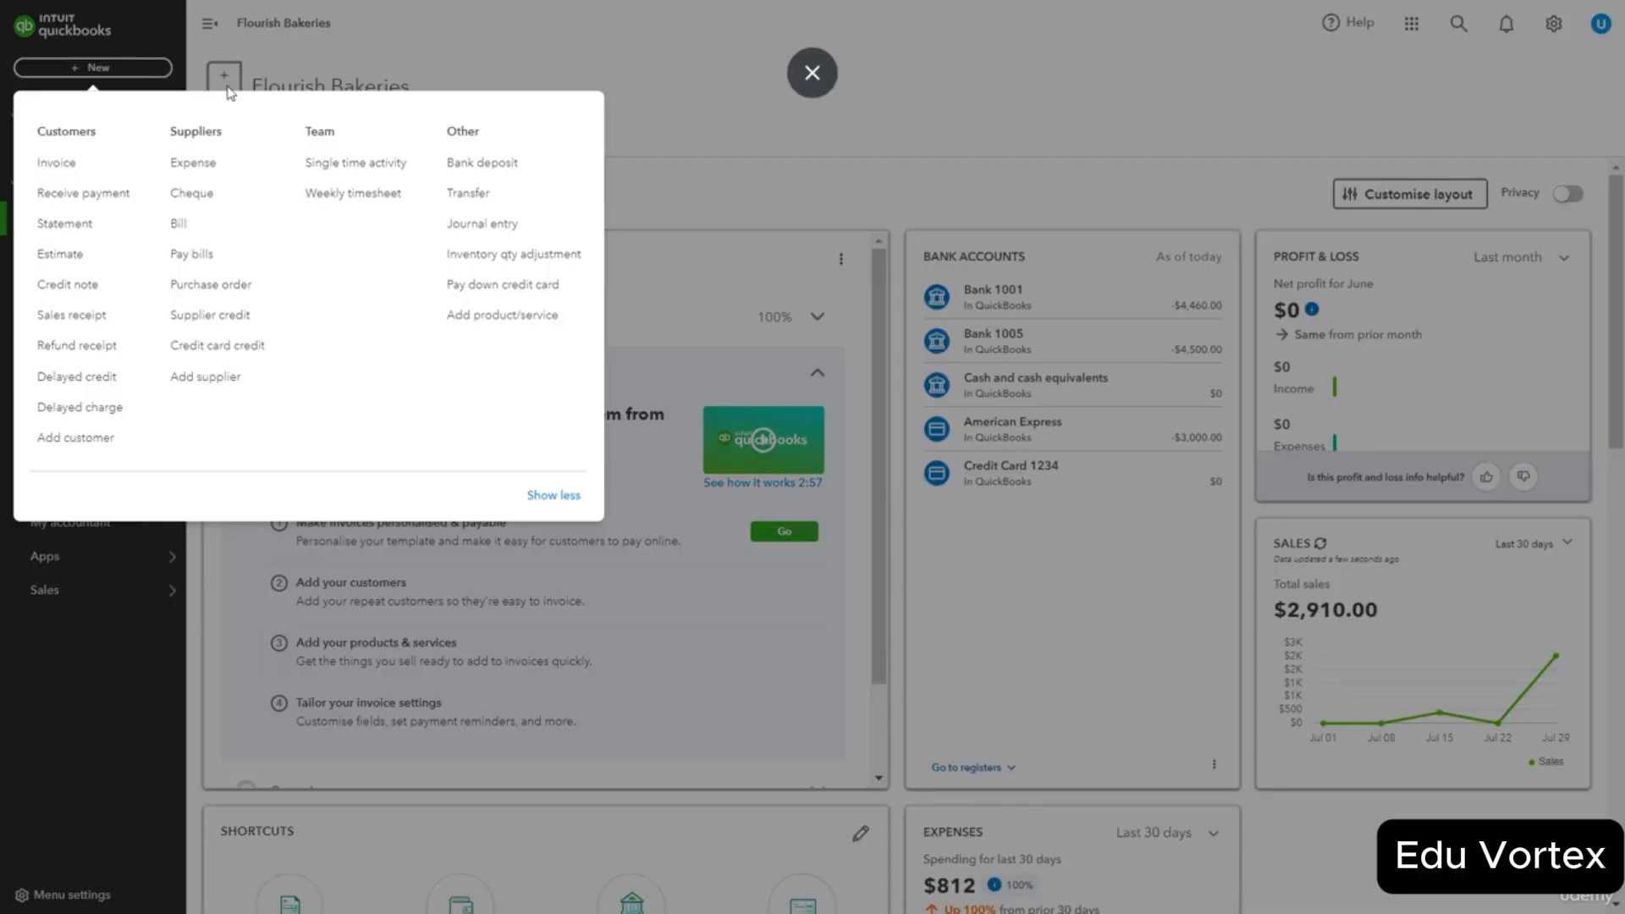
Start a Receive payment for the customer with outstanding invoice 1005.
{"action": "left_click", "coordinate": [121, 202]}
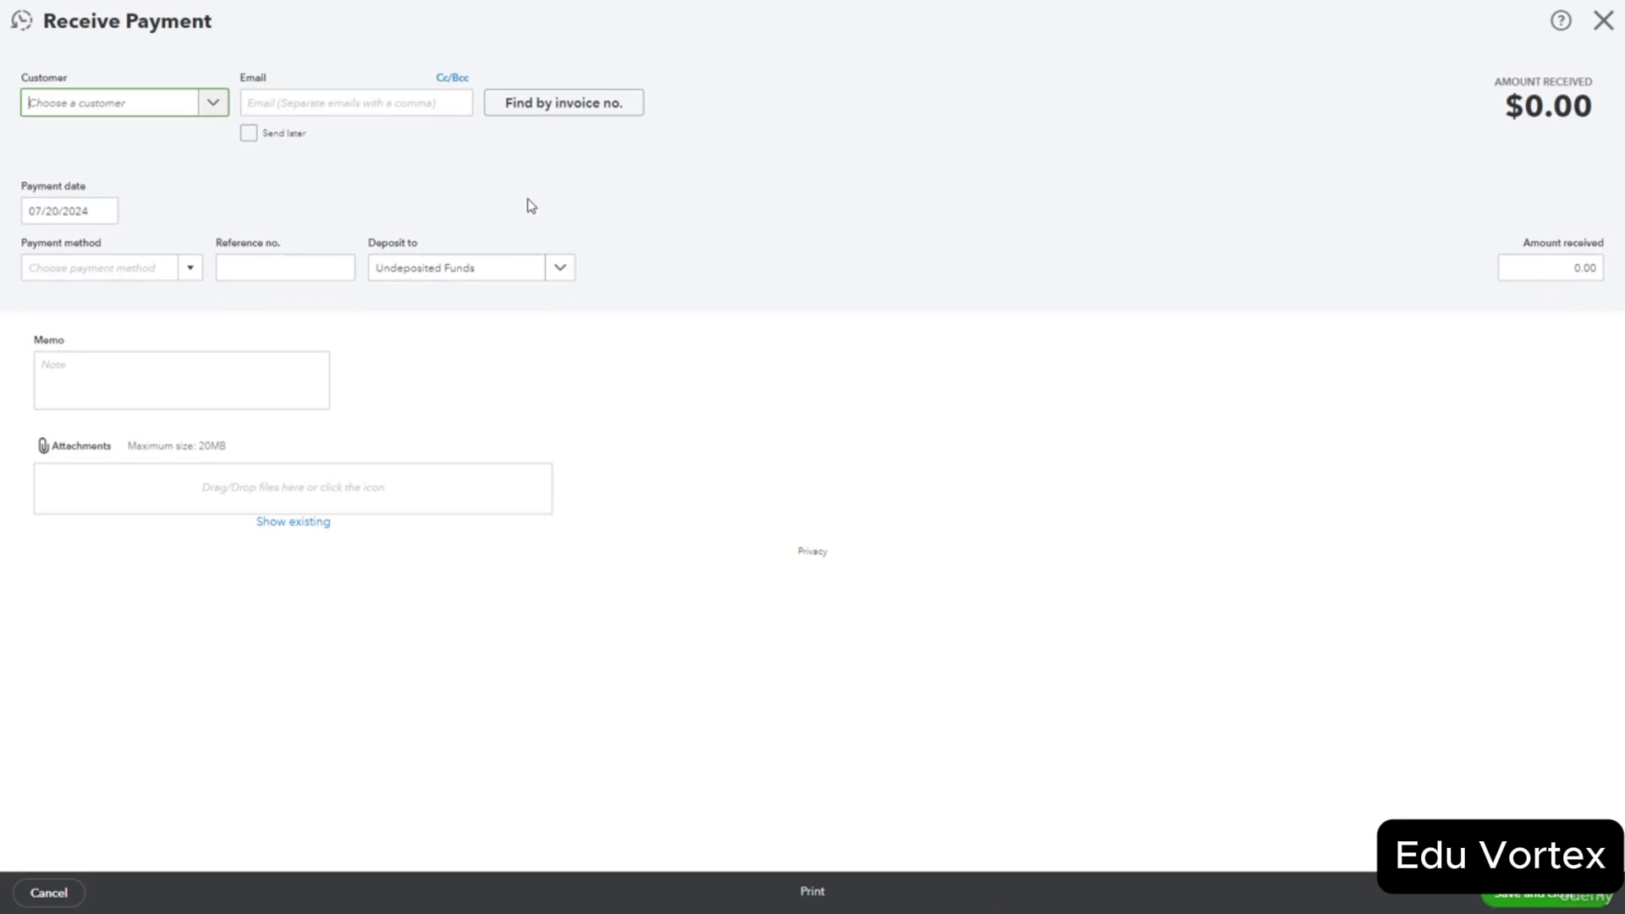
{"action": "left_click", "coordinate": [214, 102]}
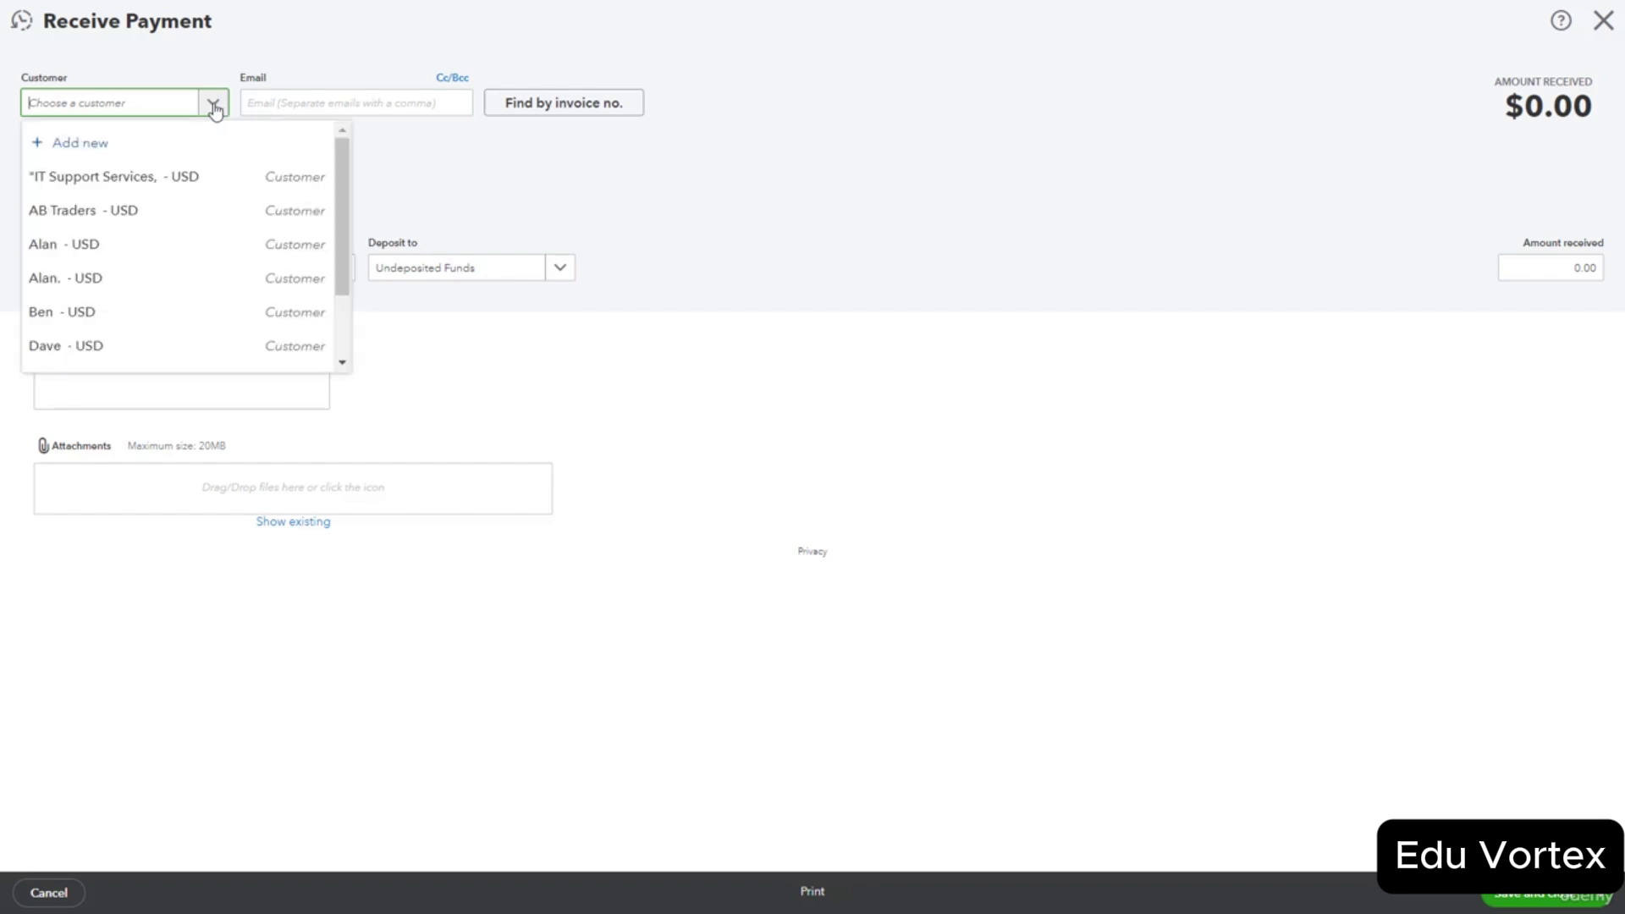
{"action": "left_click", "coordinate": [163, 254]}
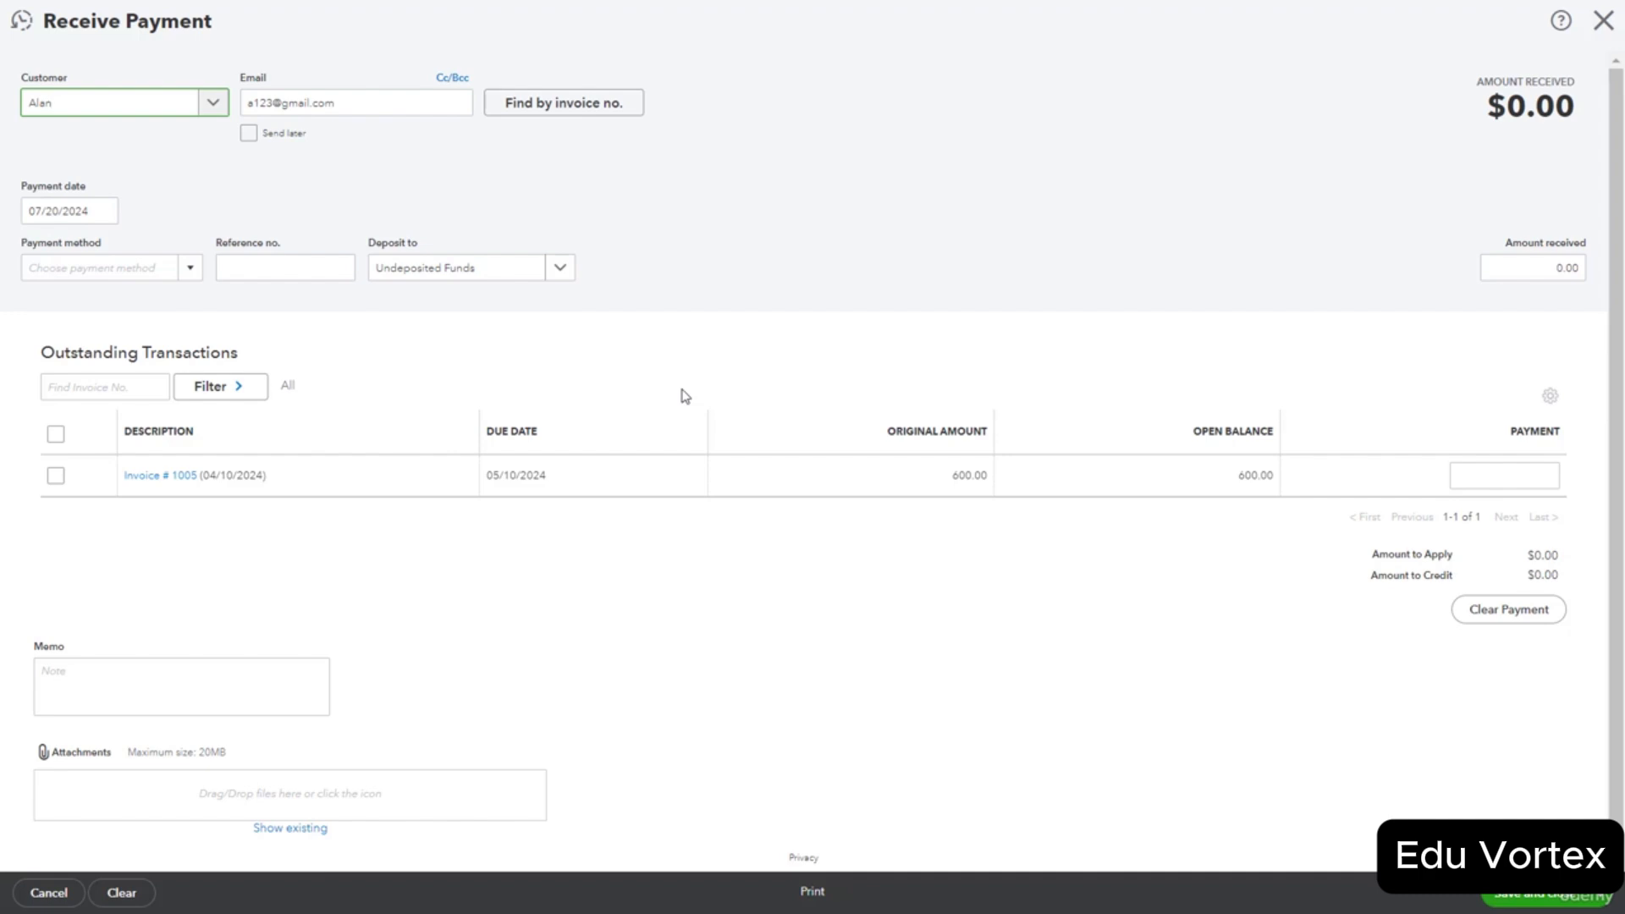
Set payment method Cheque, reference no. 145, and deposit to Bank 1001.
{"action": "left_click", "coordinate": [190, 267]}
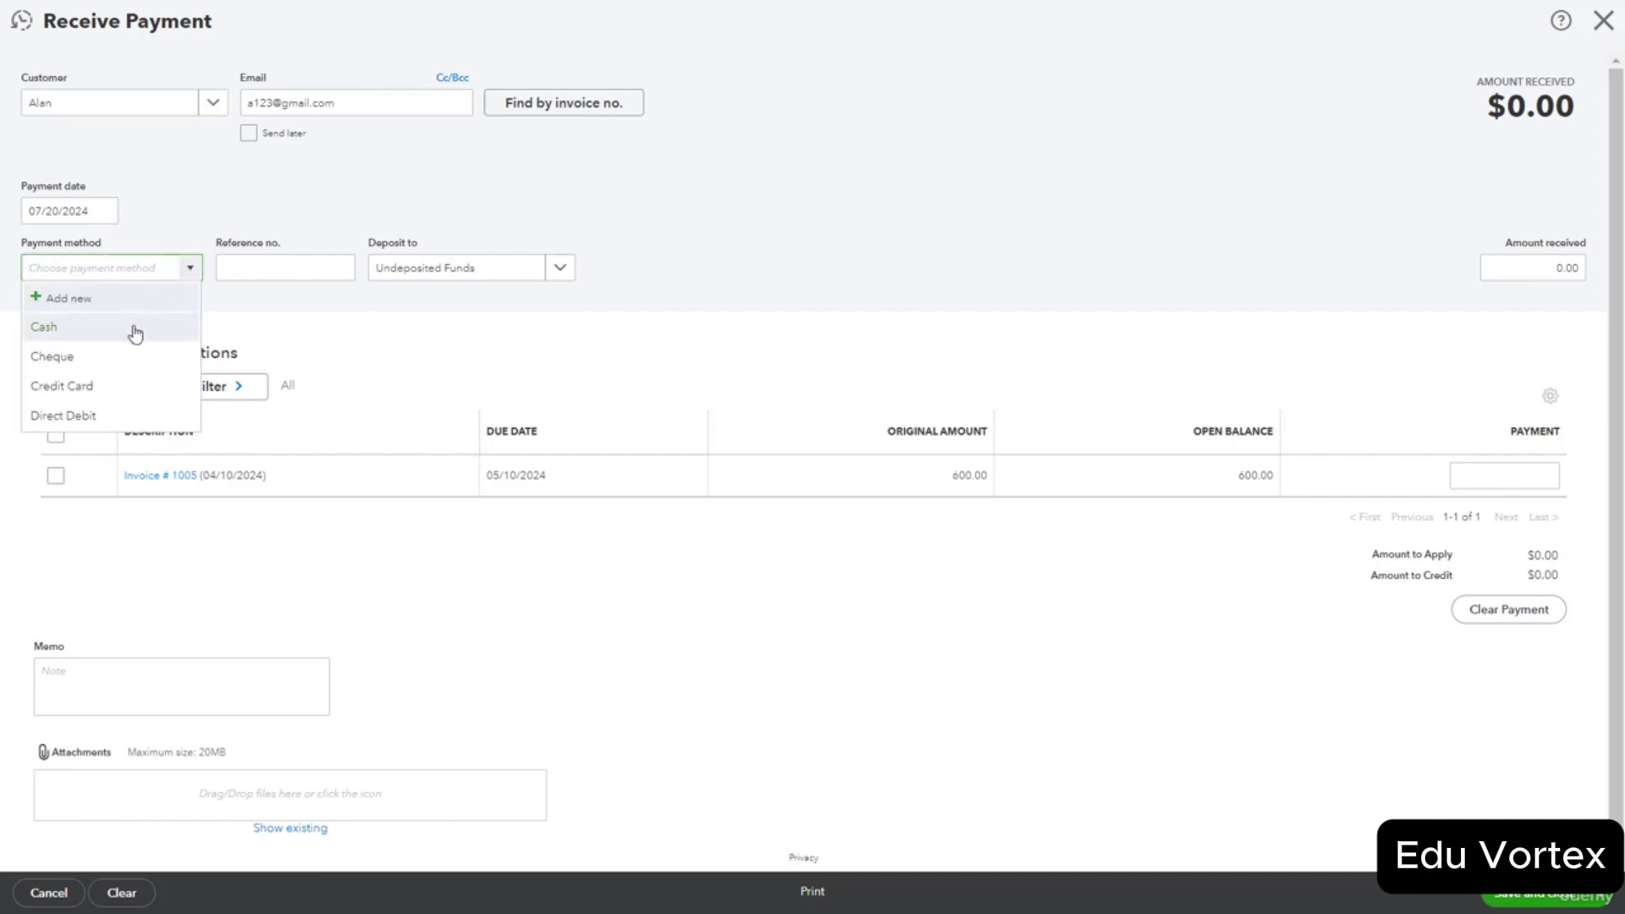
{"action": "left_click", "coordinate": [129, 356]}
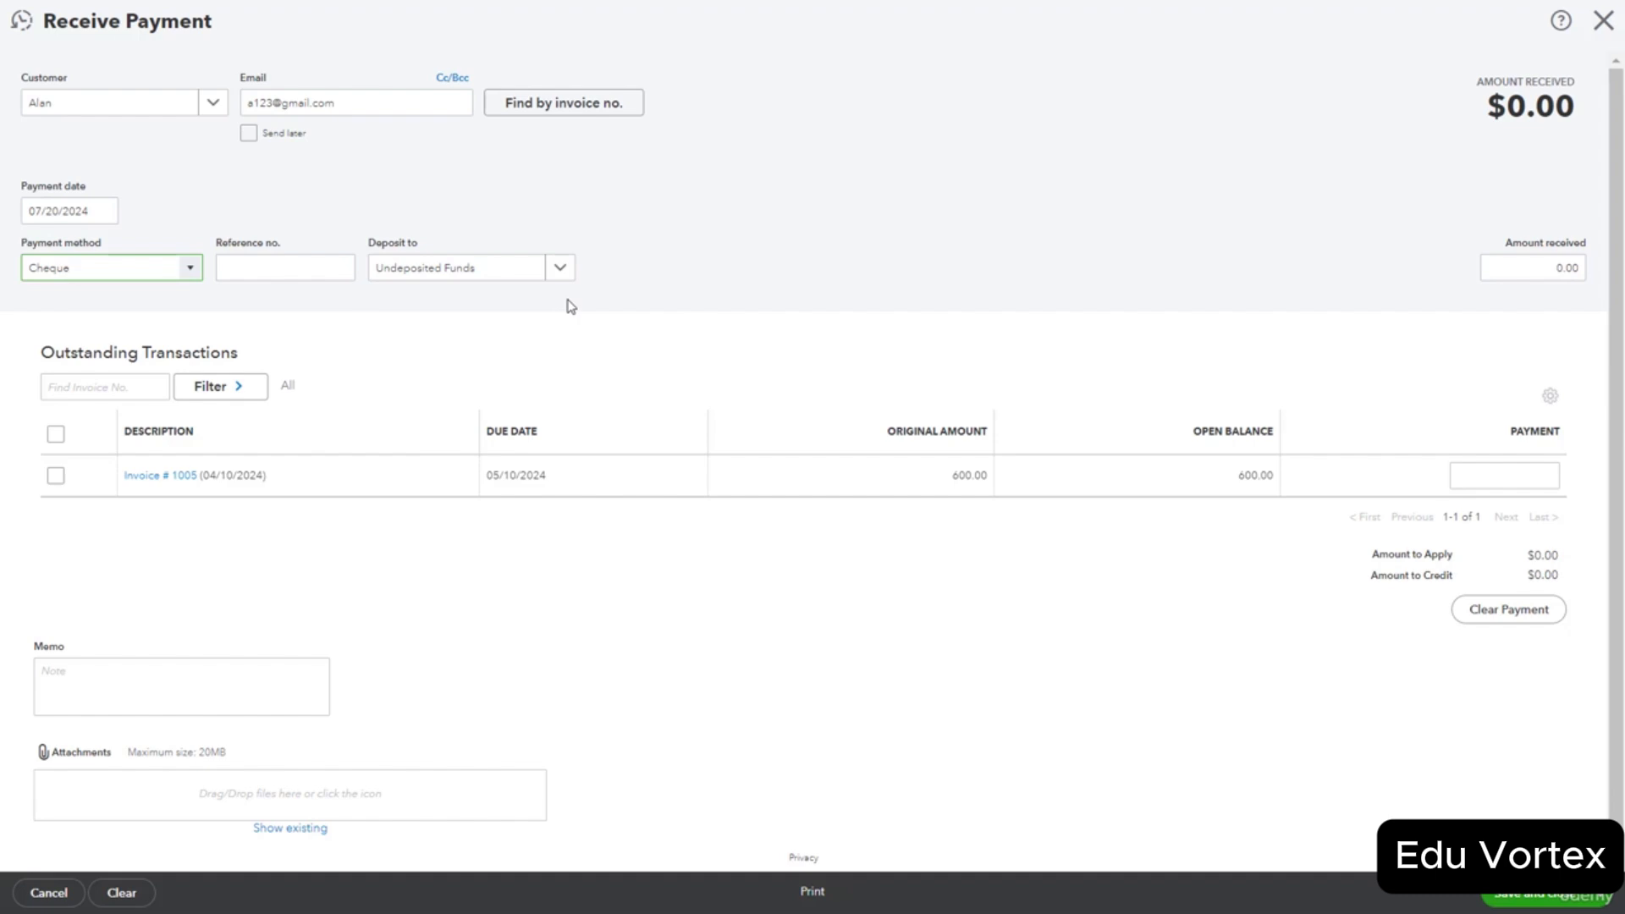
{"action": "left_click", "coordinate": [272, 257]}
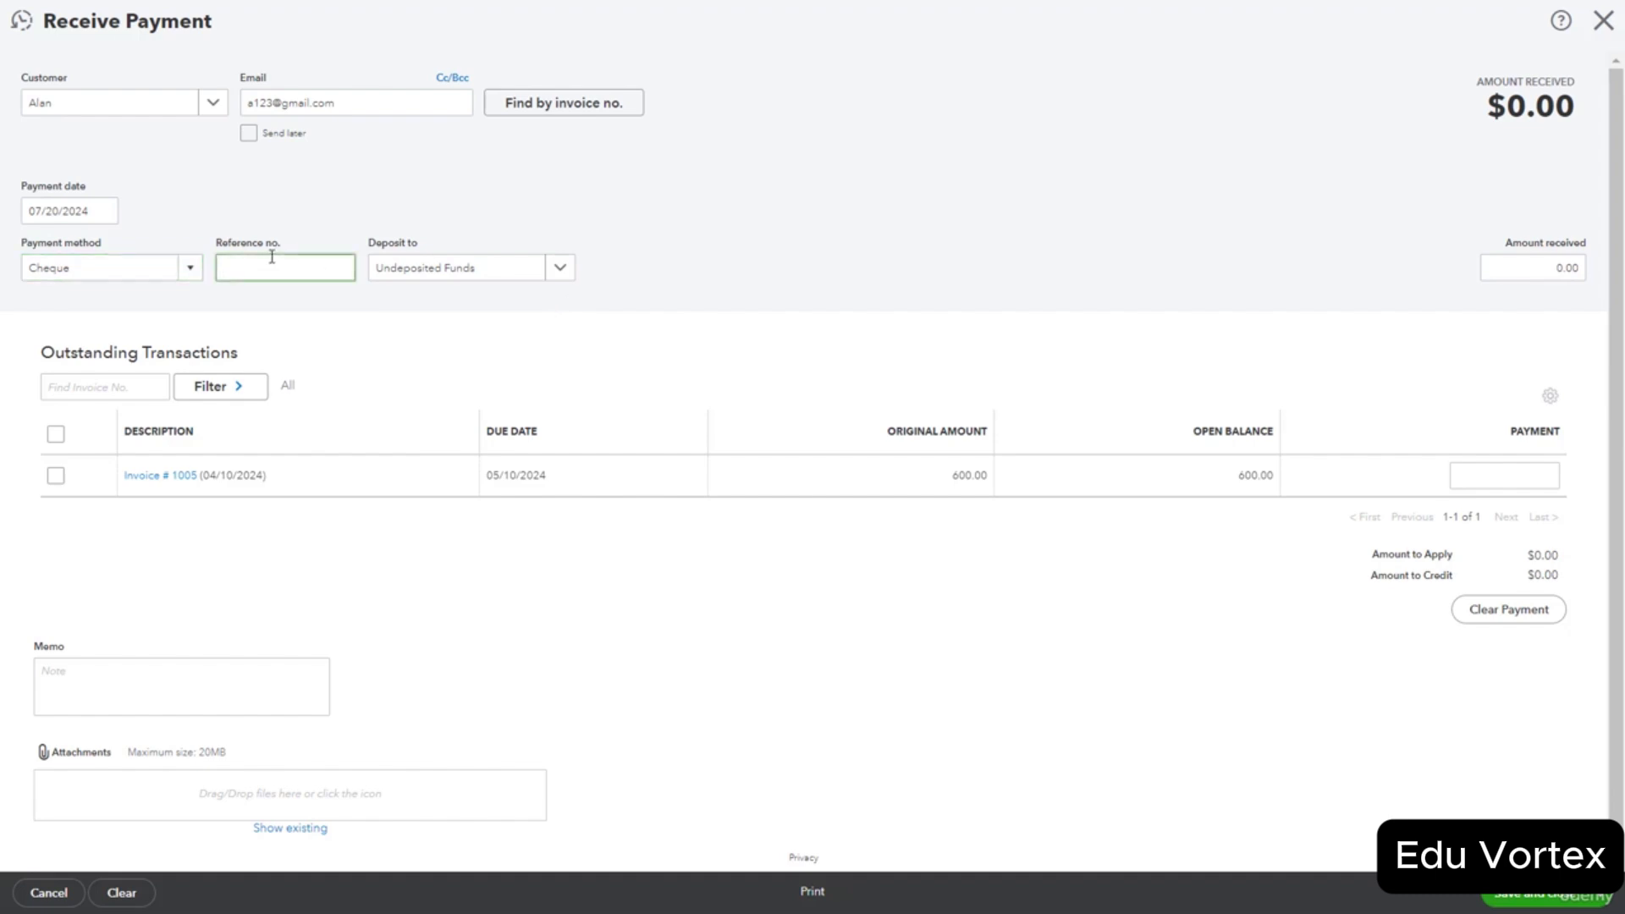
{"action": "type", "text": "145"}
{"action": "left_click", "coordinate": [561, 268]}
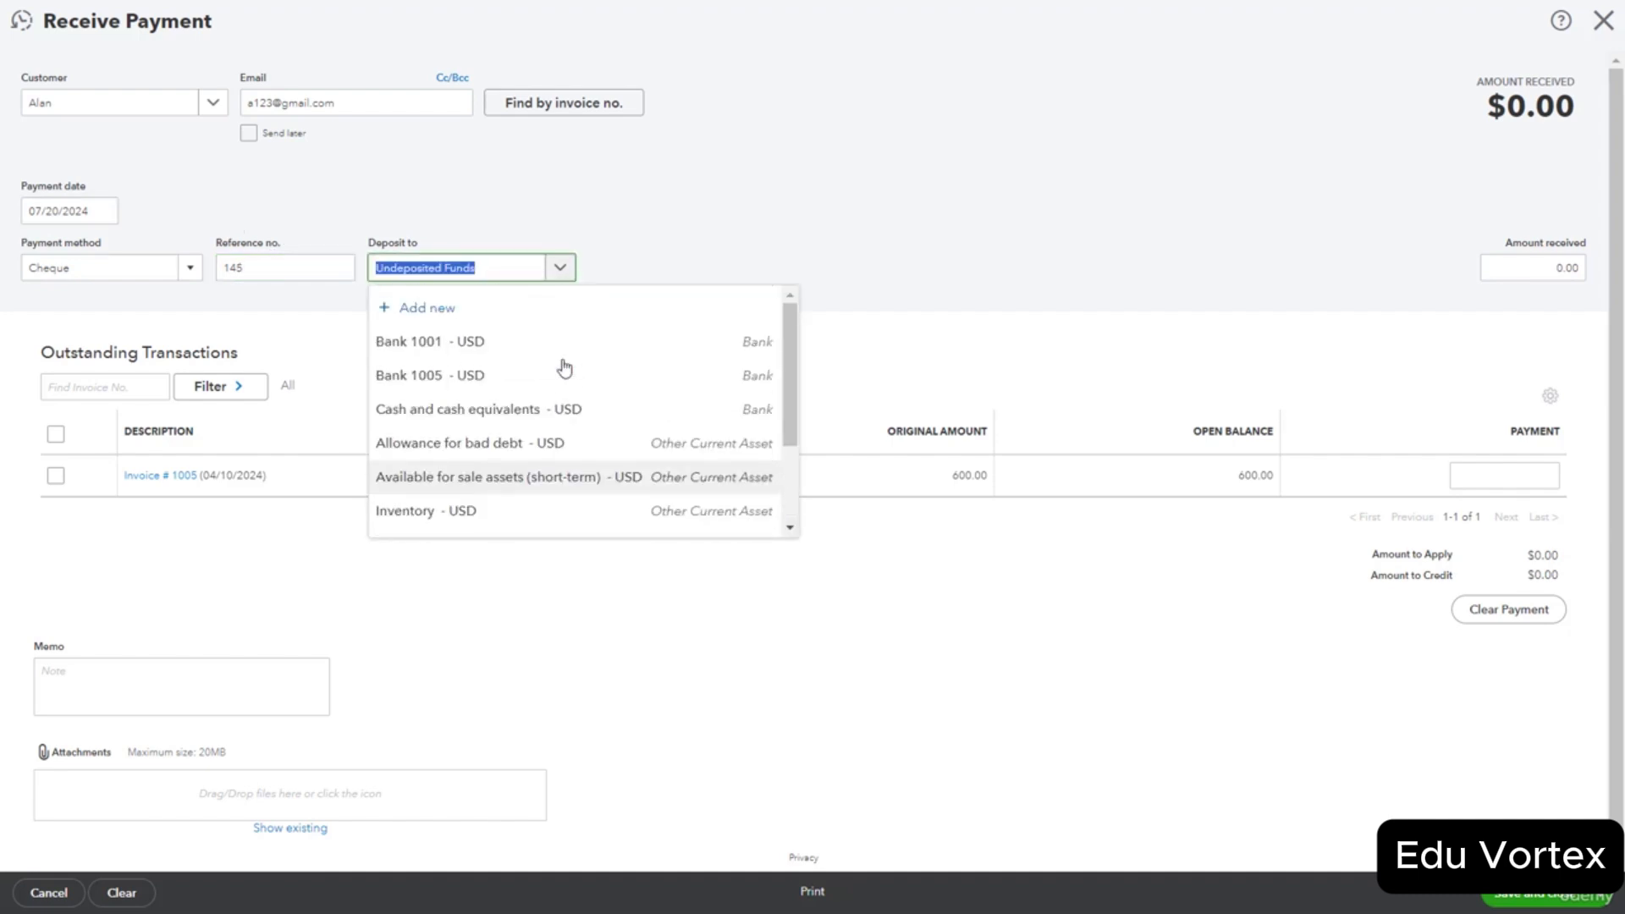
{"action": "left_click", "coordinate": [545, 345]}
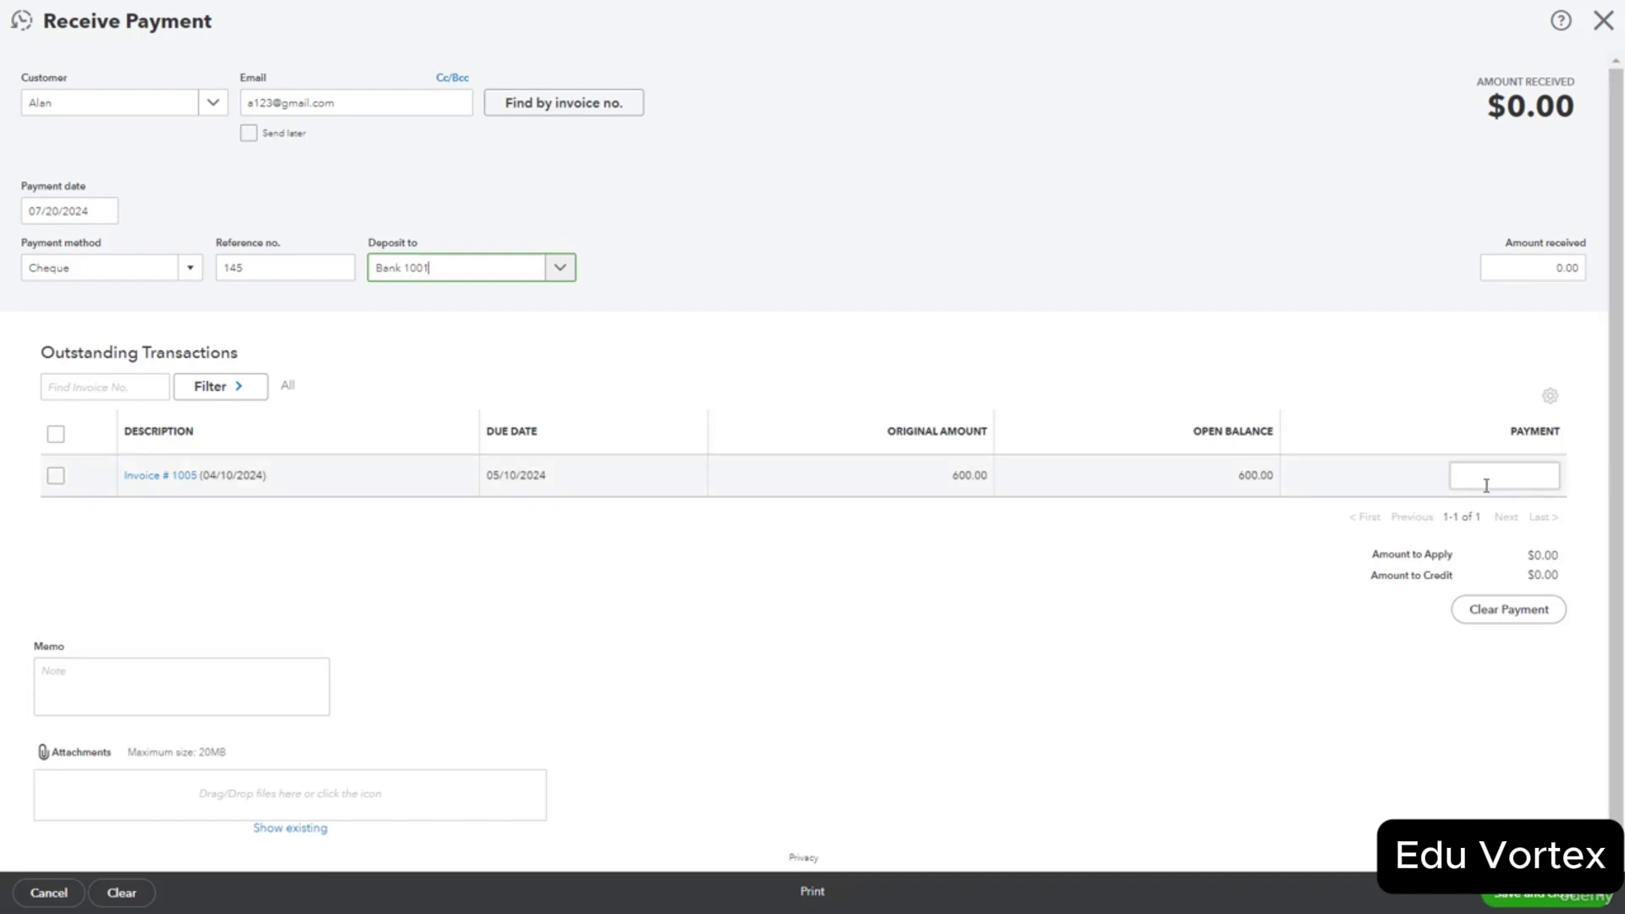
Receive $275 applied to invoice 1005 and save the payment.
{"action": "left_click", "coordinate": [1542, 266]}
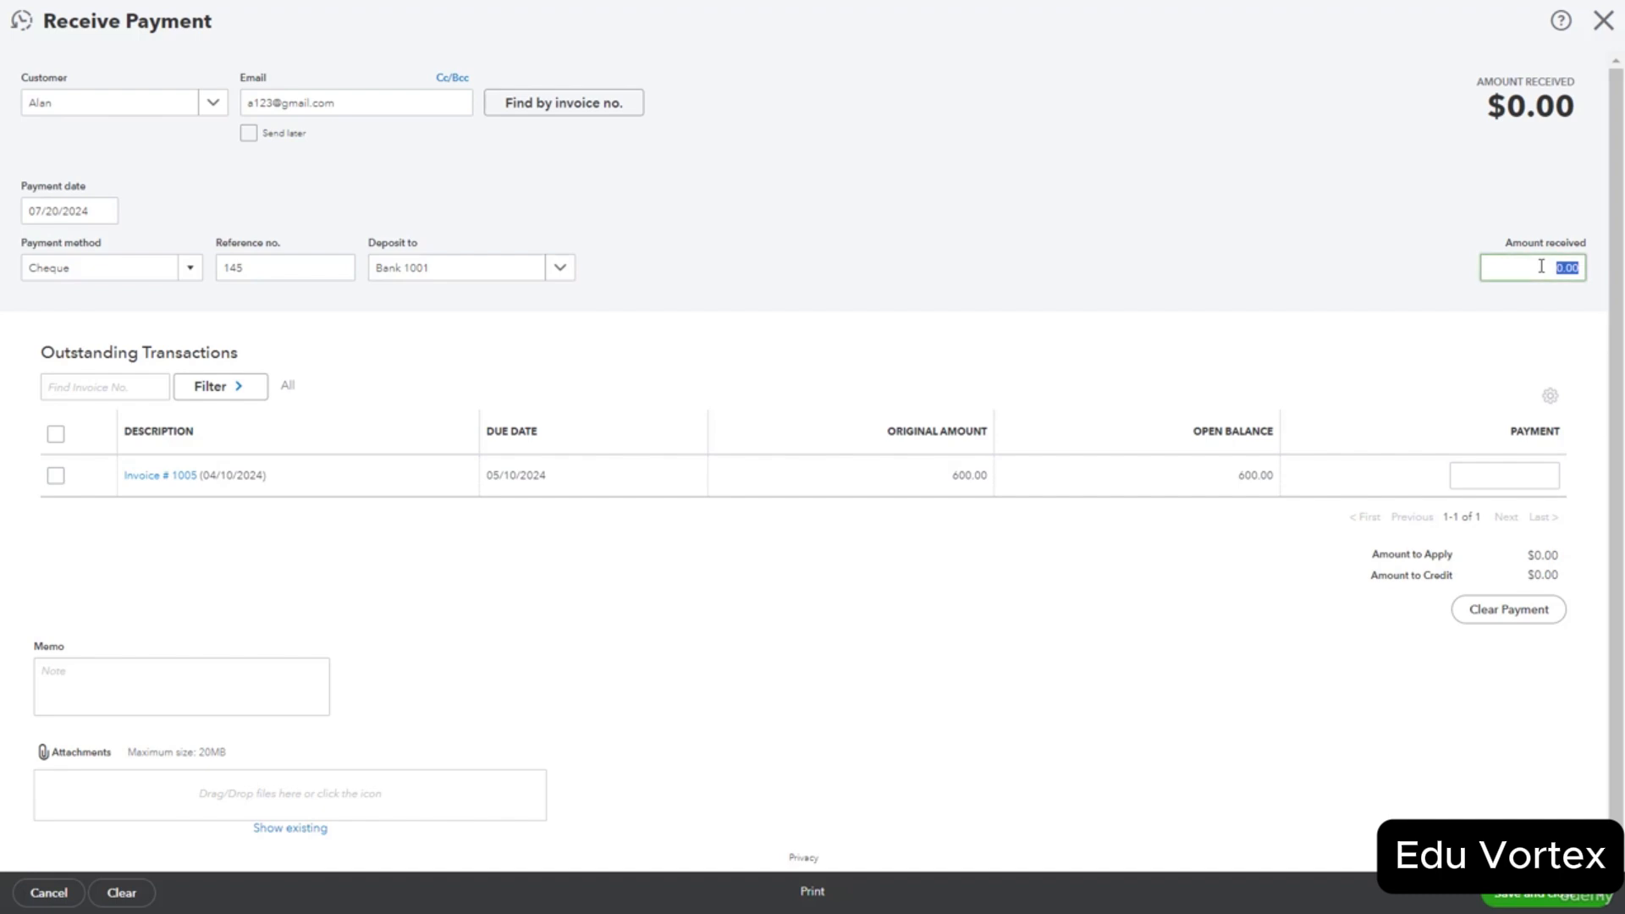
{"action": "type", "text": "275"}
{"action": "left_click", "coordinate": [1303, 597]}
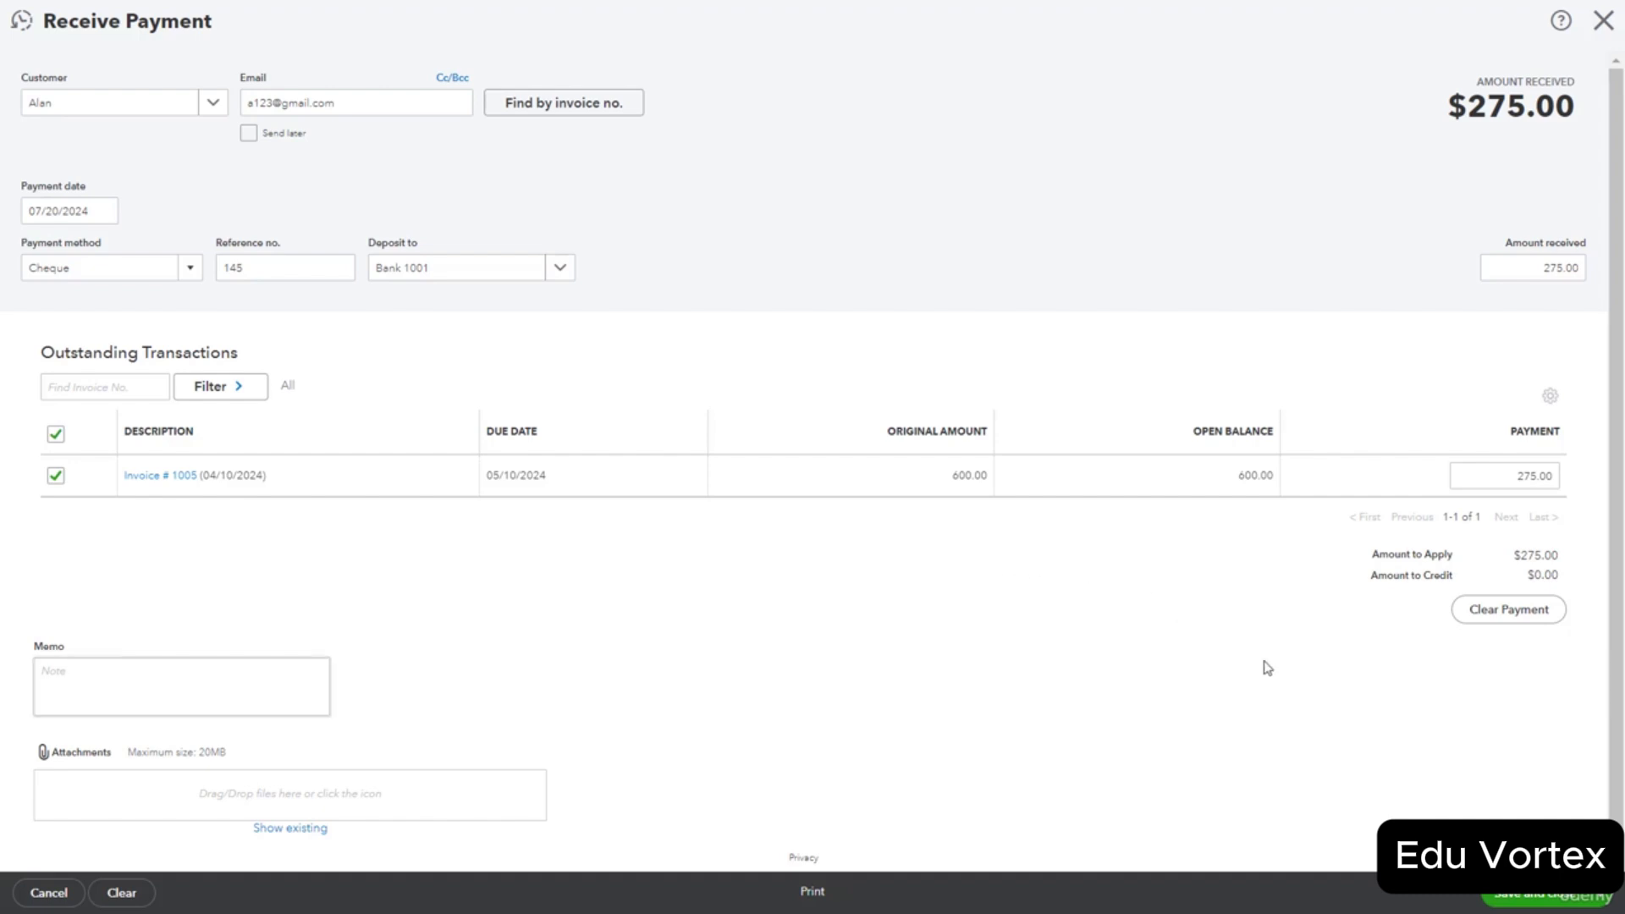
{"action": "left_click", "coordinate": [1534, 899]}
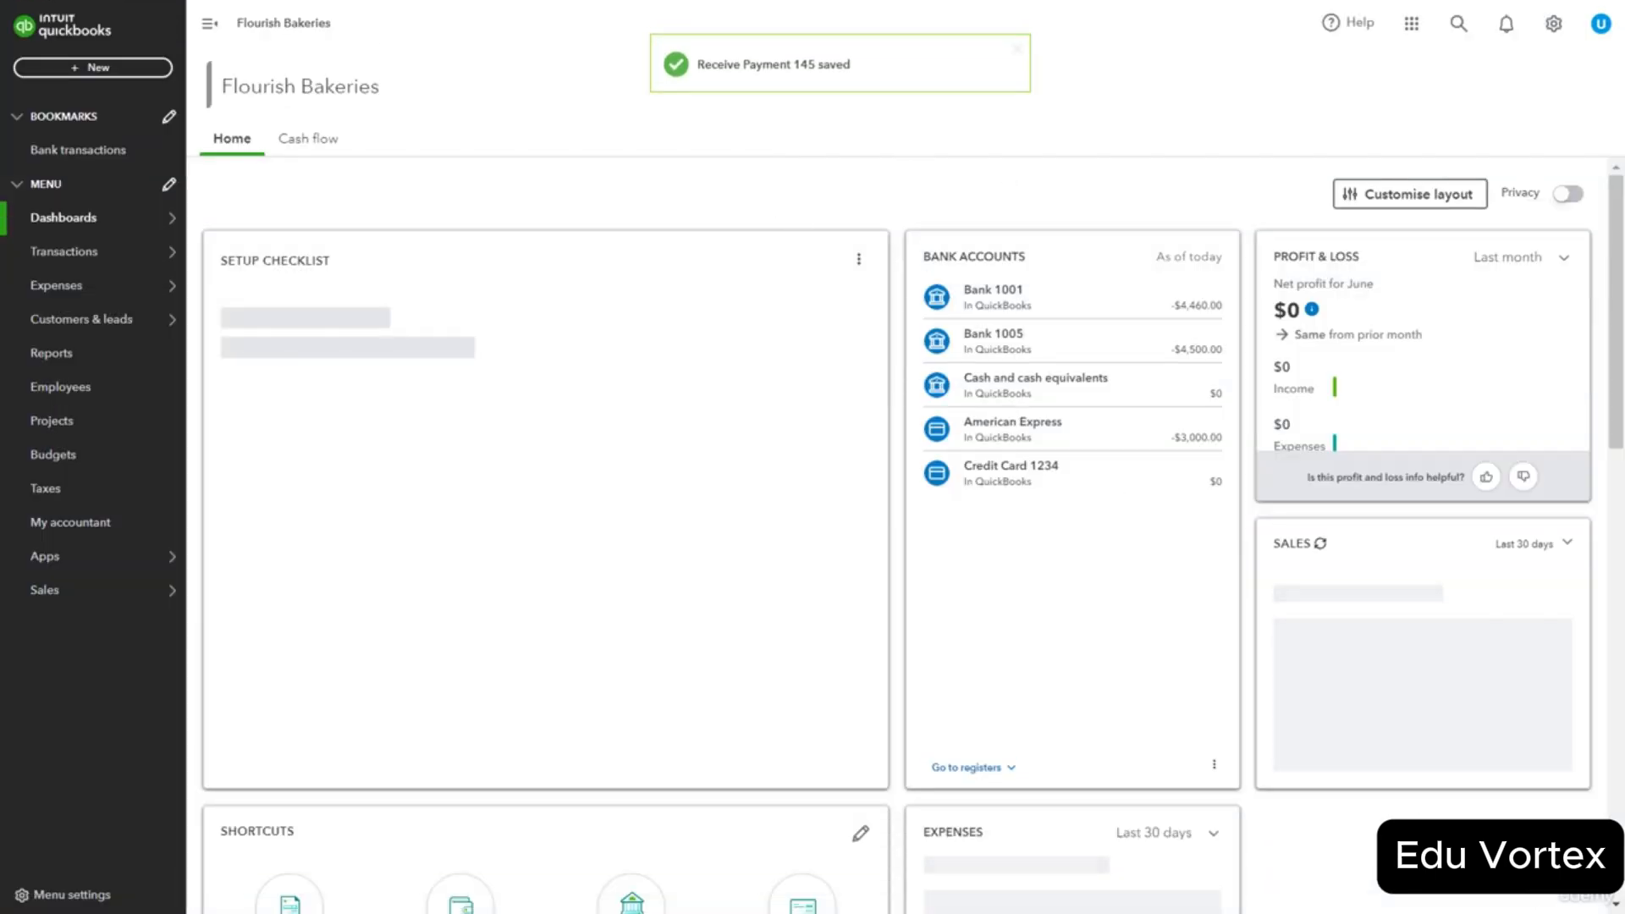
{"action": "left_click", "coordinate": [117, 68]}
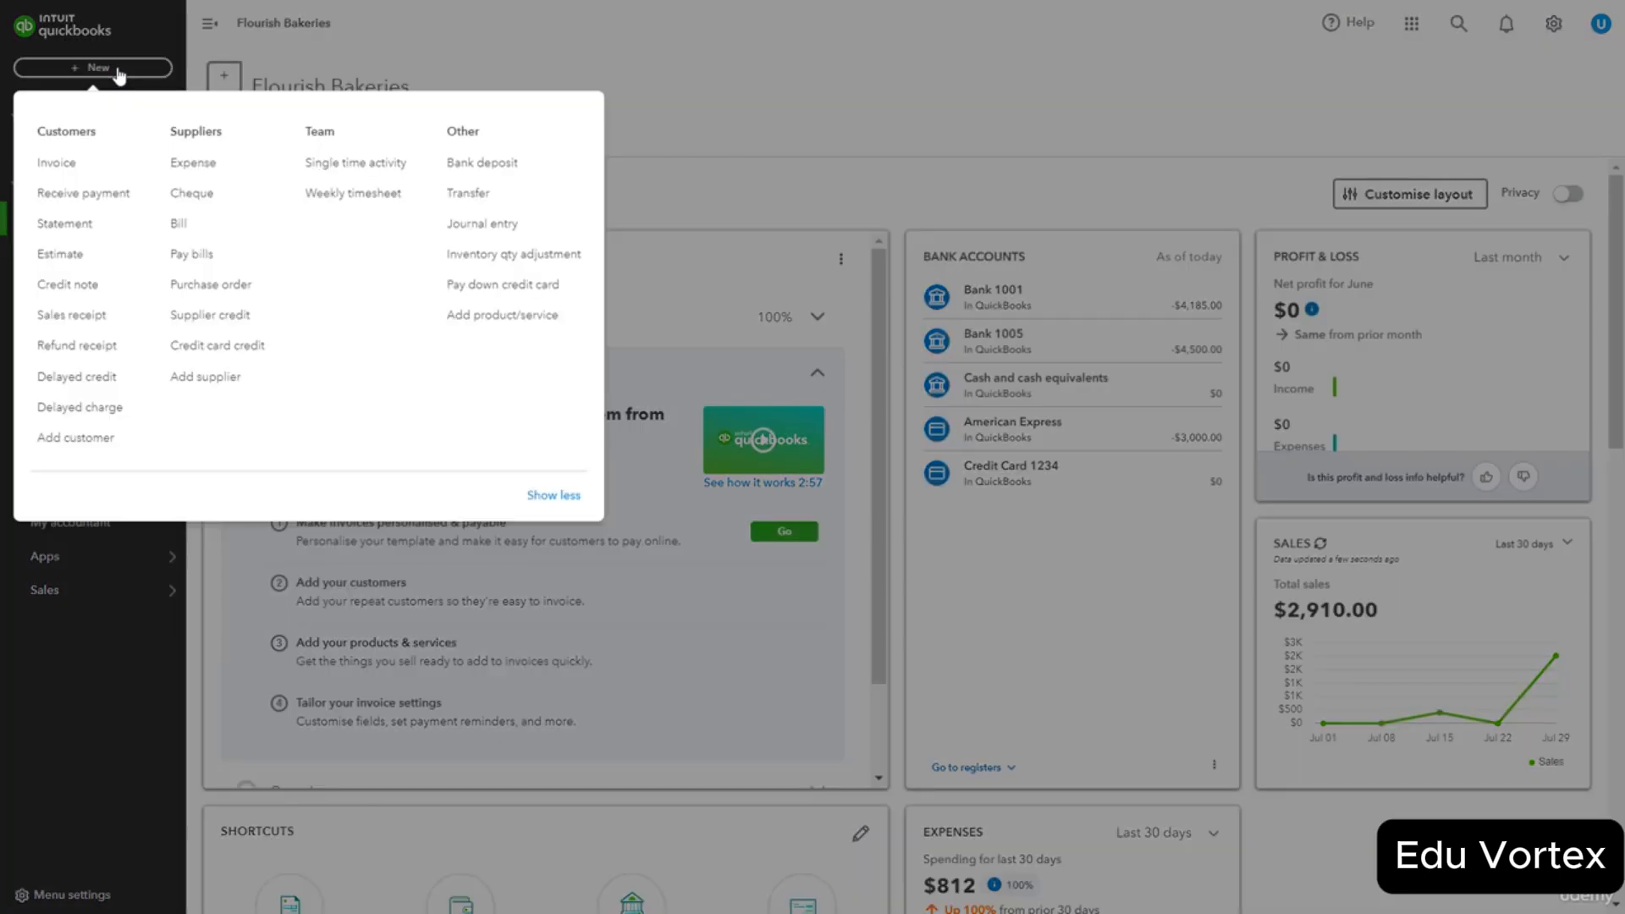
Start a payment from the customer owing invoices 1009 and 1010 with $600 received, unapplied.
{"action": "left_click", "coordinate": [95, 194]}
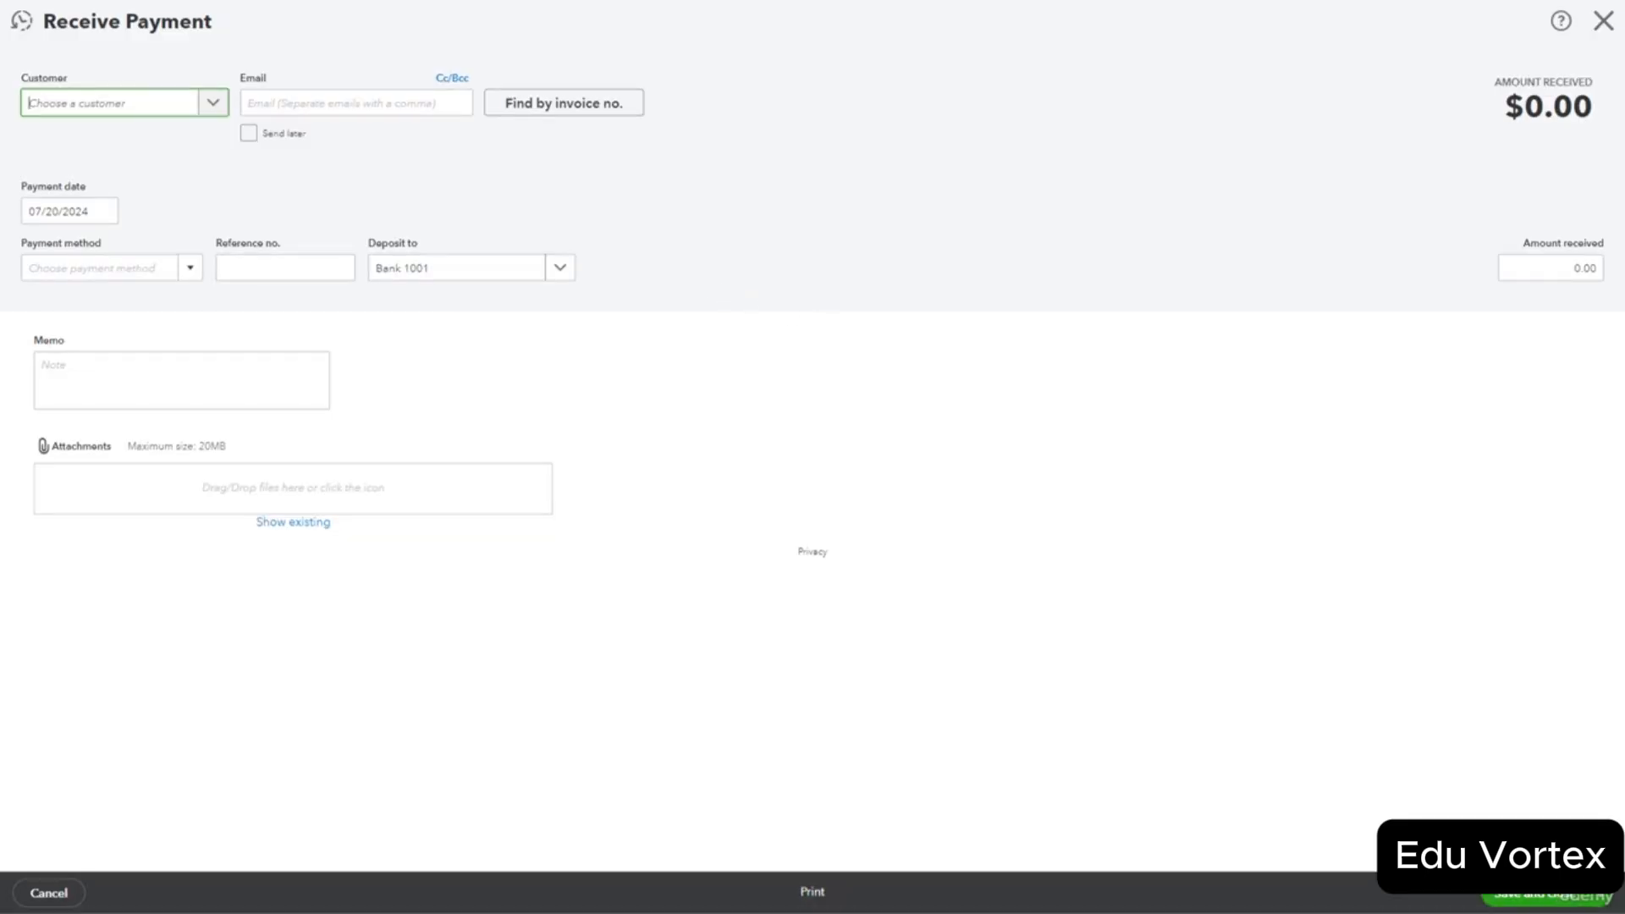
{"action": "left_click", "coordinate": [140, 315]}
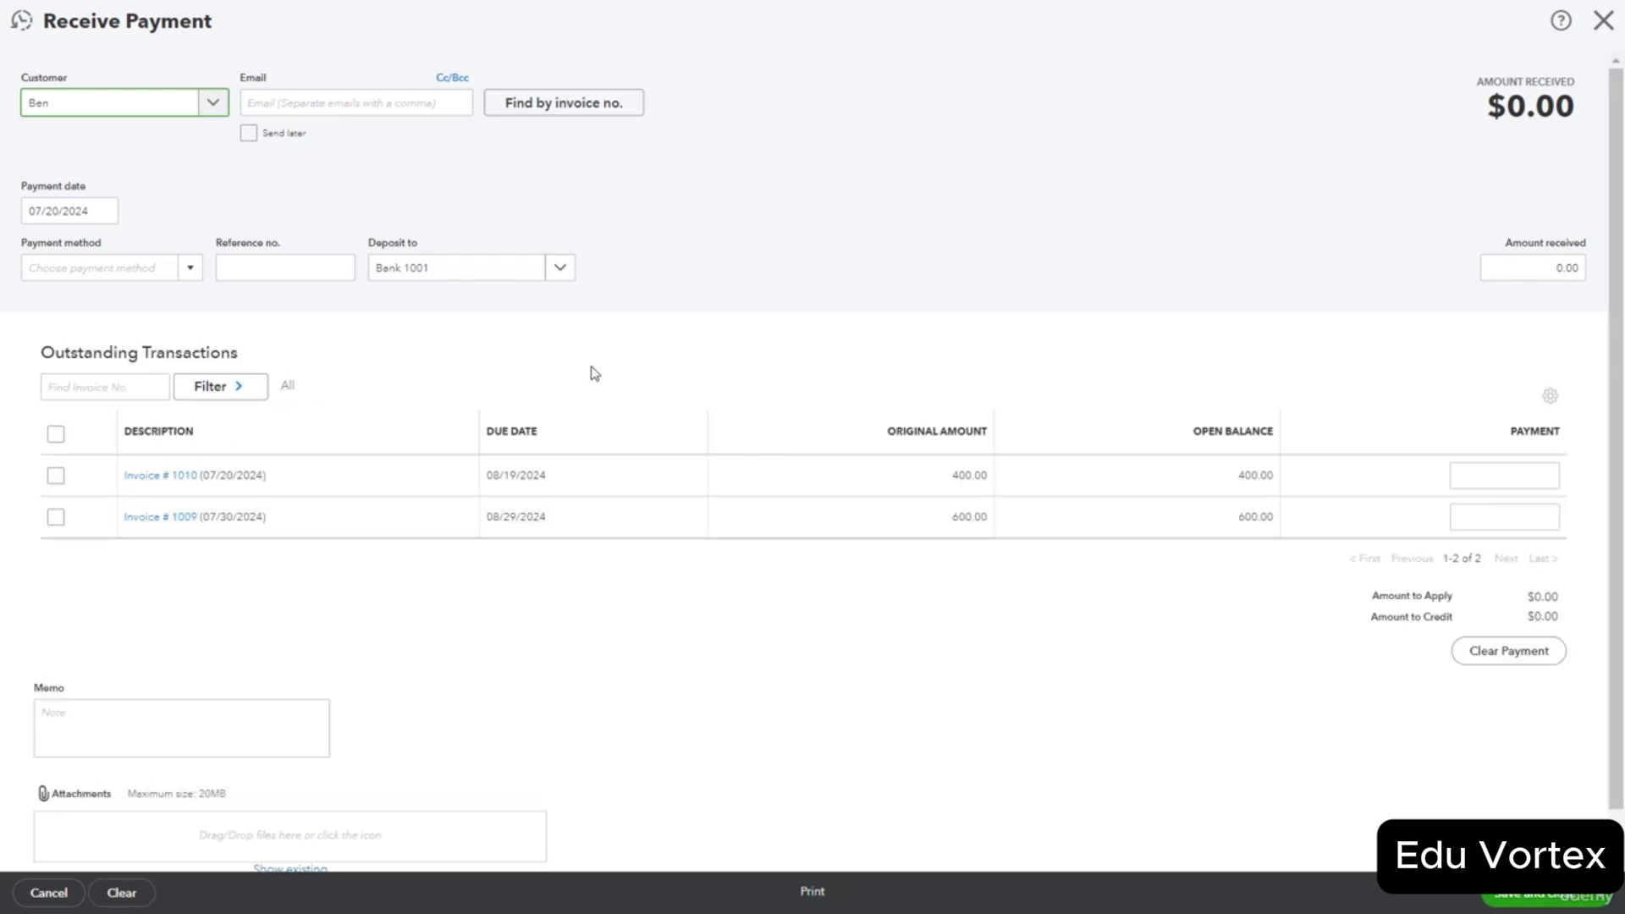
{"action": "left_click", "coordinate": [57, 436]}
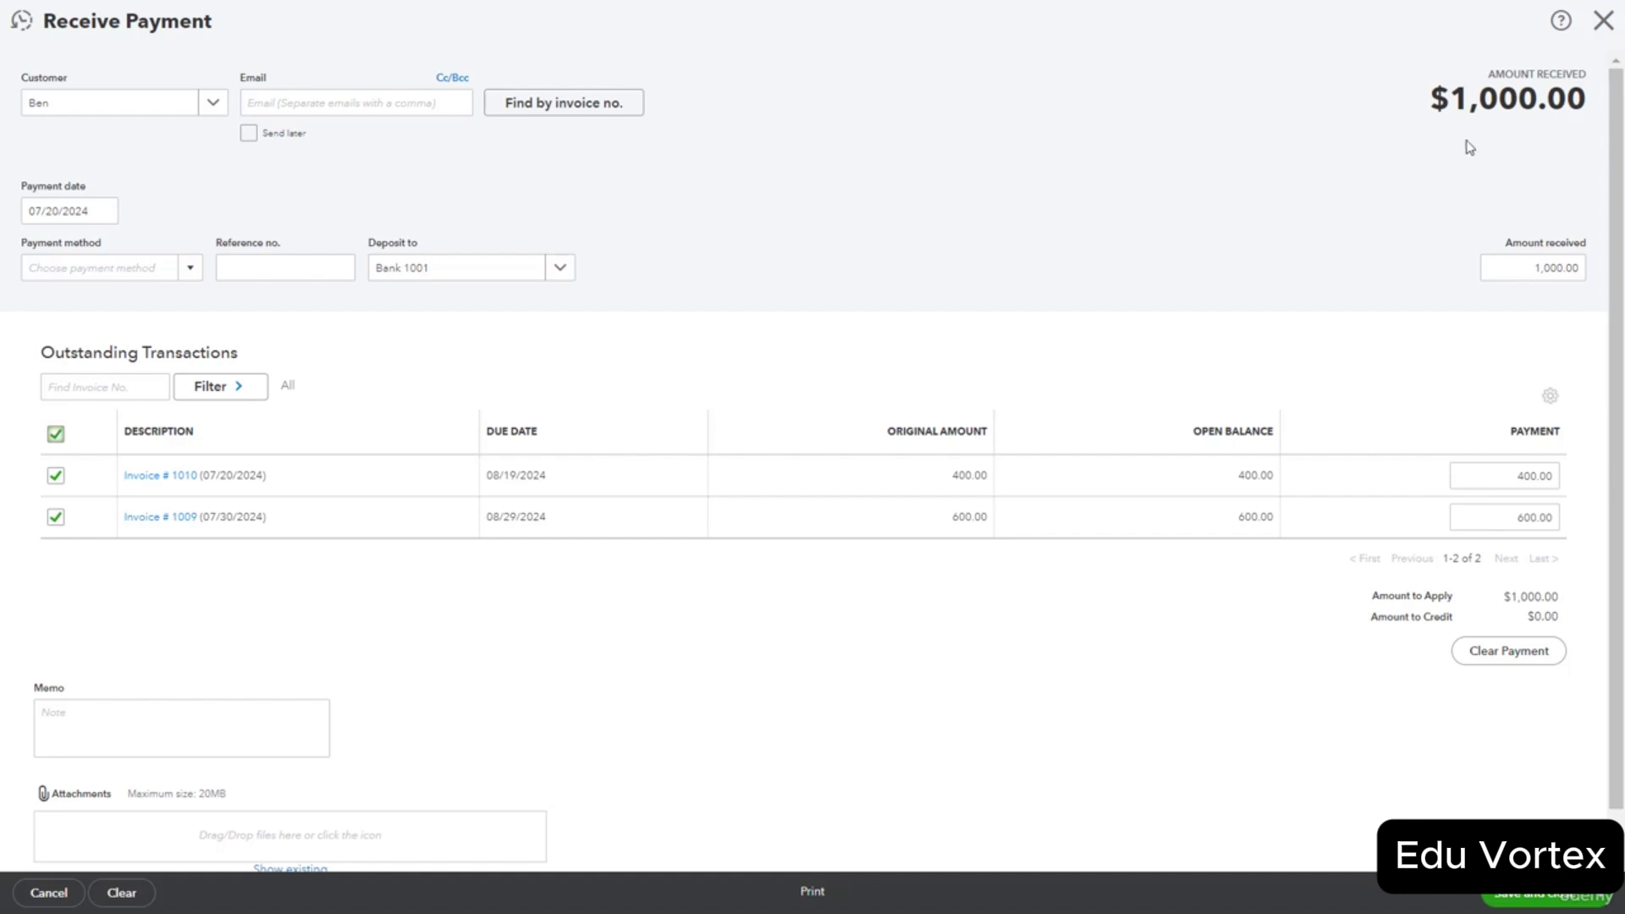
{"action": "left_click", "coordinate": [55, 436]}
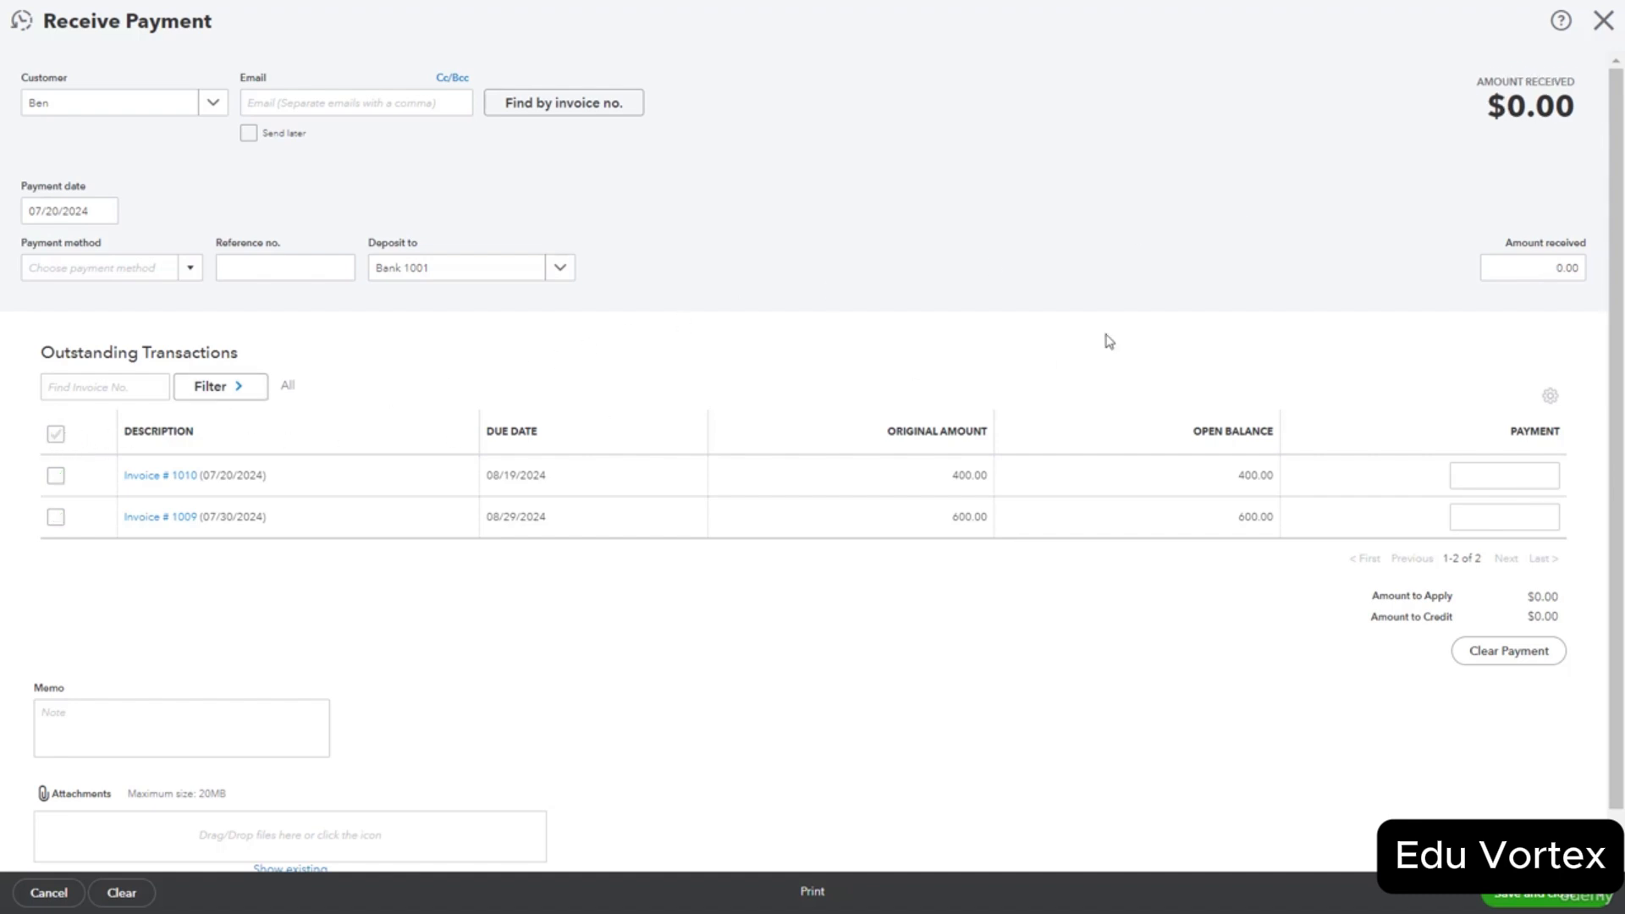
{"action": "left_click", "coordinate": [1526, 268]}
{"action": "type", "text": "600"}
{"action": "left_click", "coordinate": [1447, 377]}
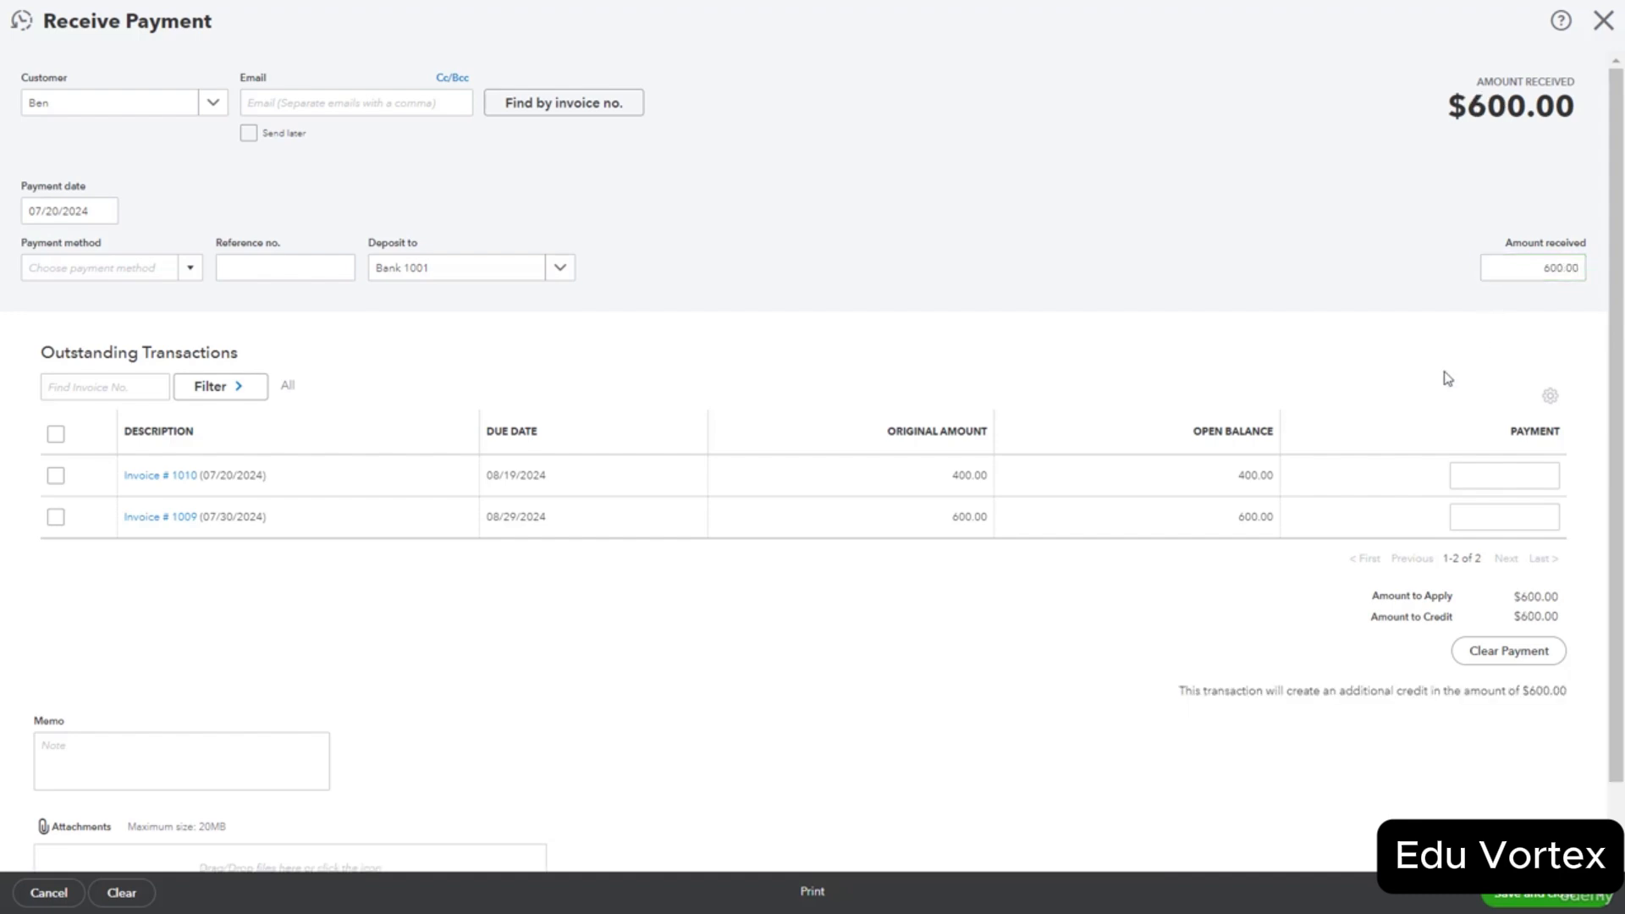
Apply the full $600 to invoice 1009, clearing any payment on invoice 1010.
{"action": "left_click", "coordinate": [1524, 471]}
{"action": "type", "text": "30"}
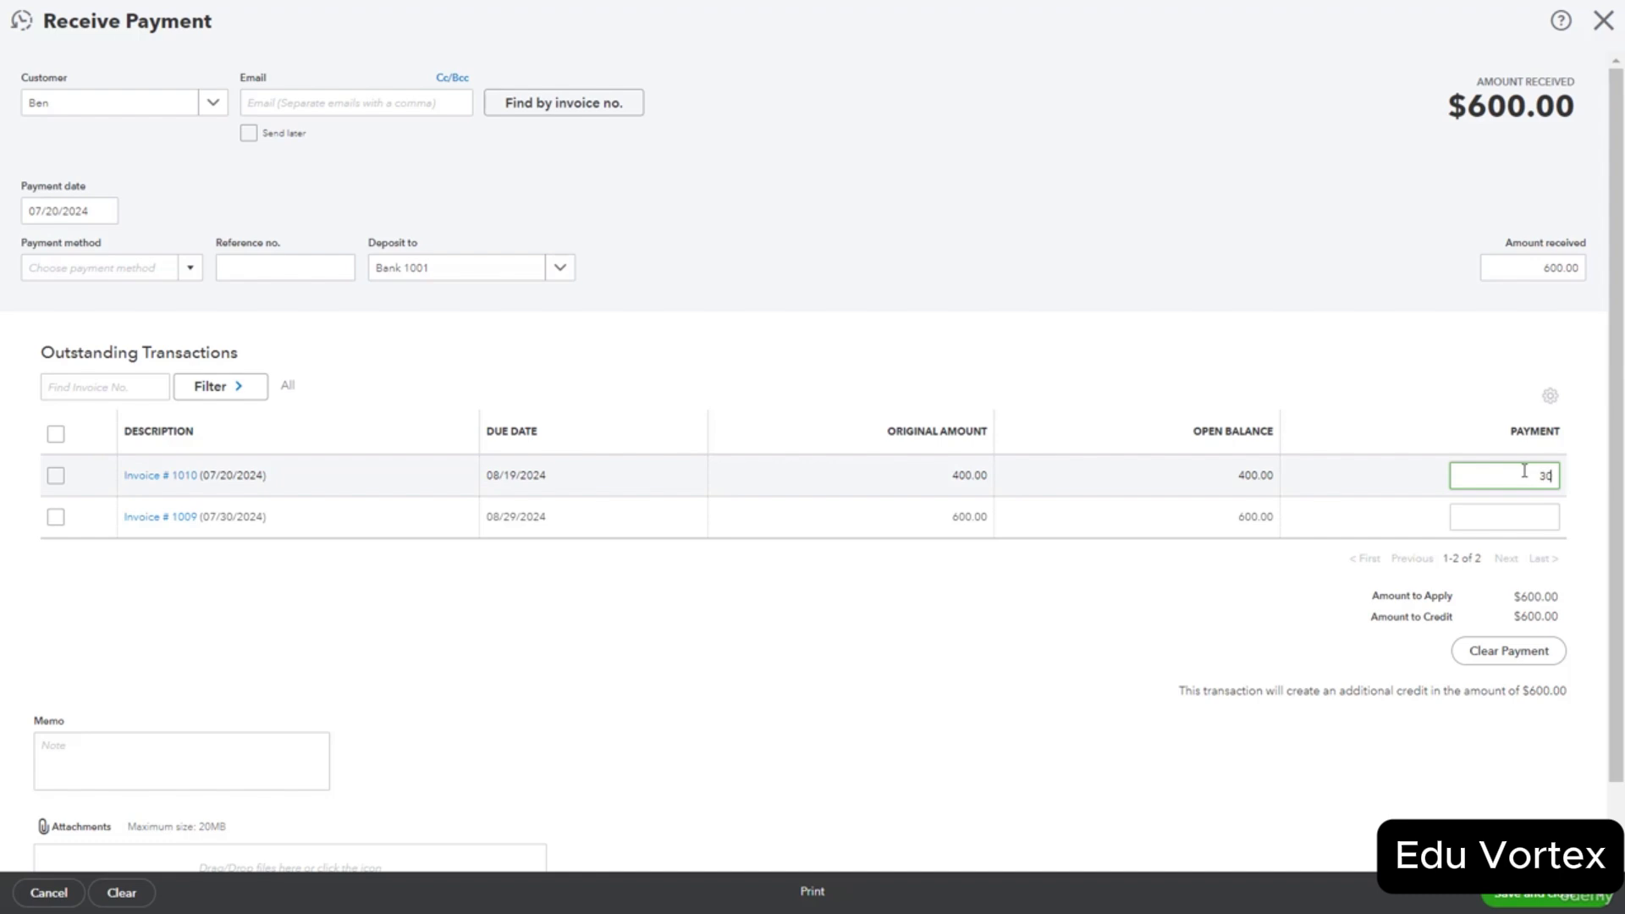
{"action": "type", "text": "0"}
{"action": "left_click", "coordinate": [1549, 507]}
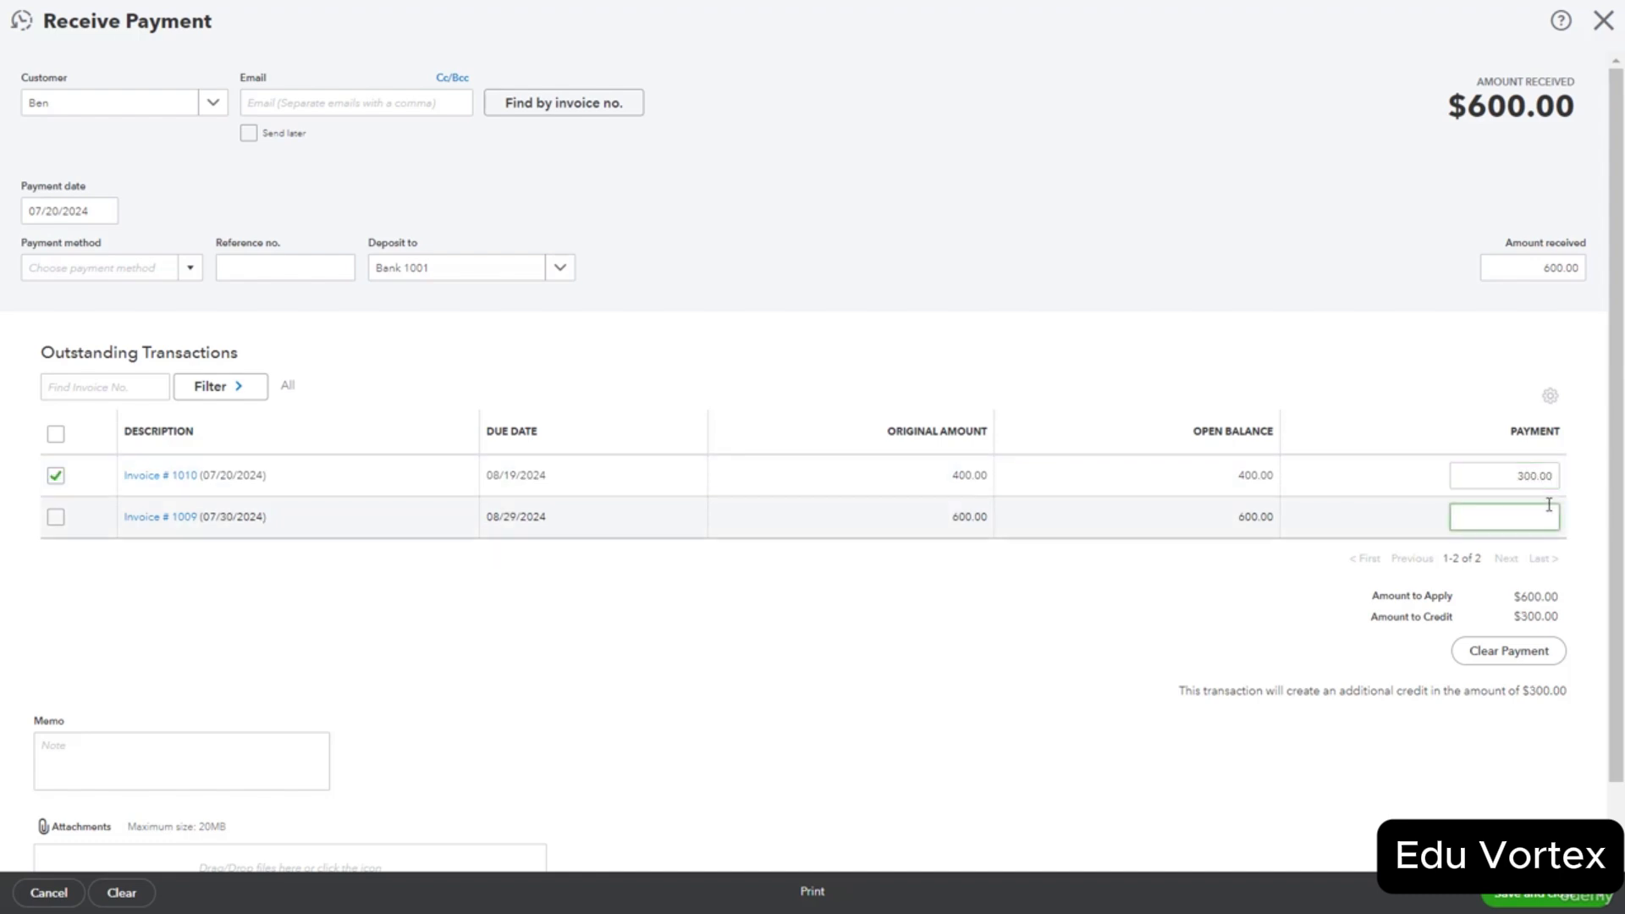
{"action": "type", "text": "300"}
{"action": "left_click", "coordinate": [1186, 636]}
{"action": "left_click", "coordinate": [1552, 476]}
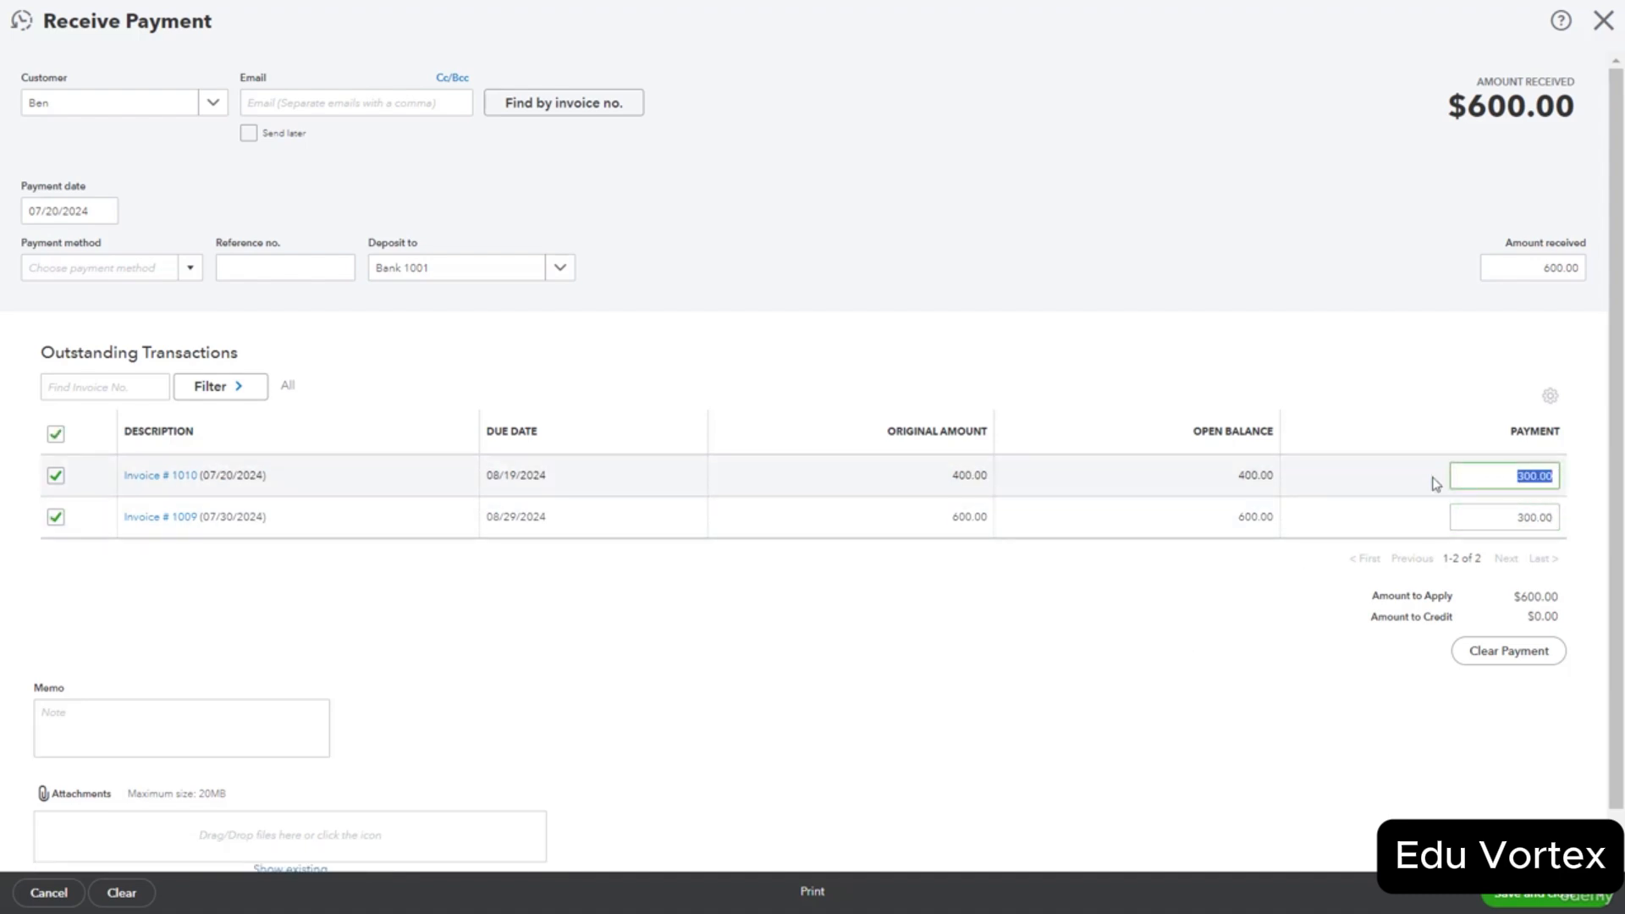
{"action": "key", "text": "BackSpace"}
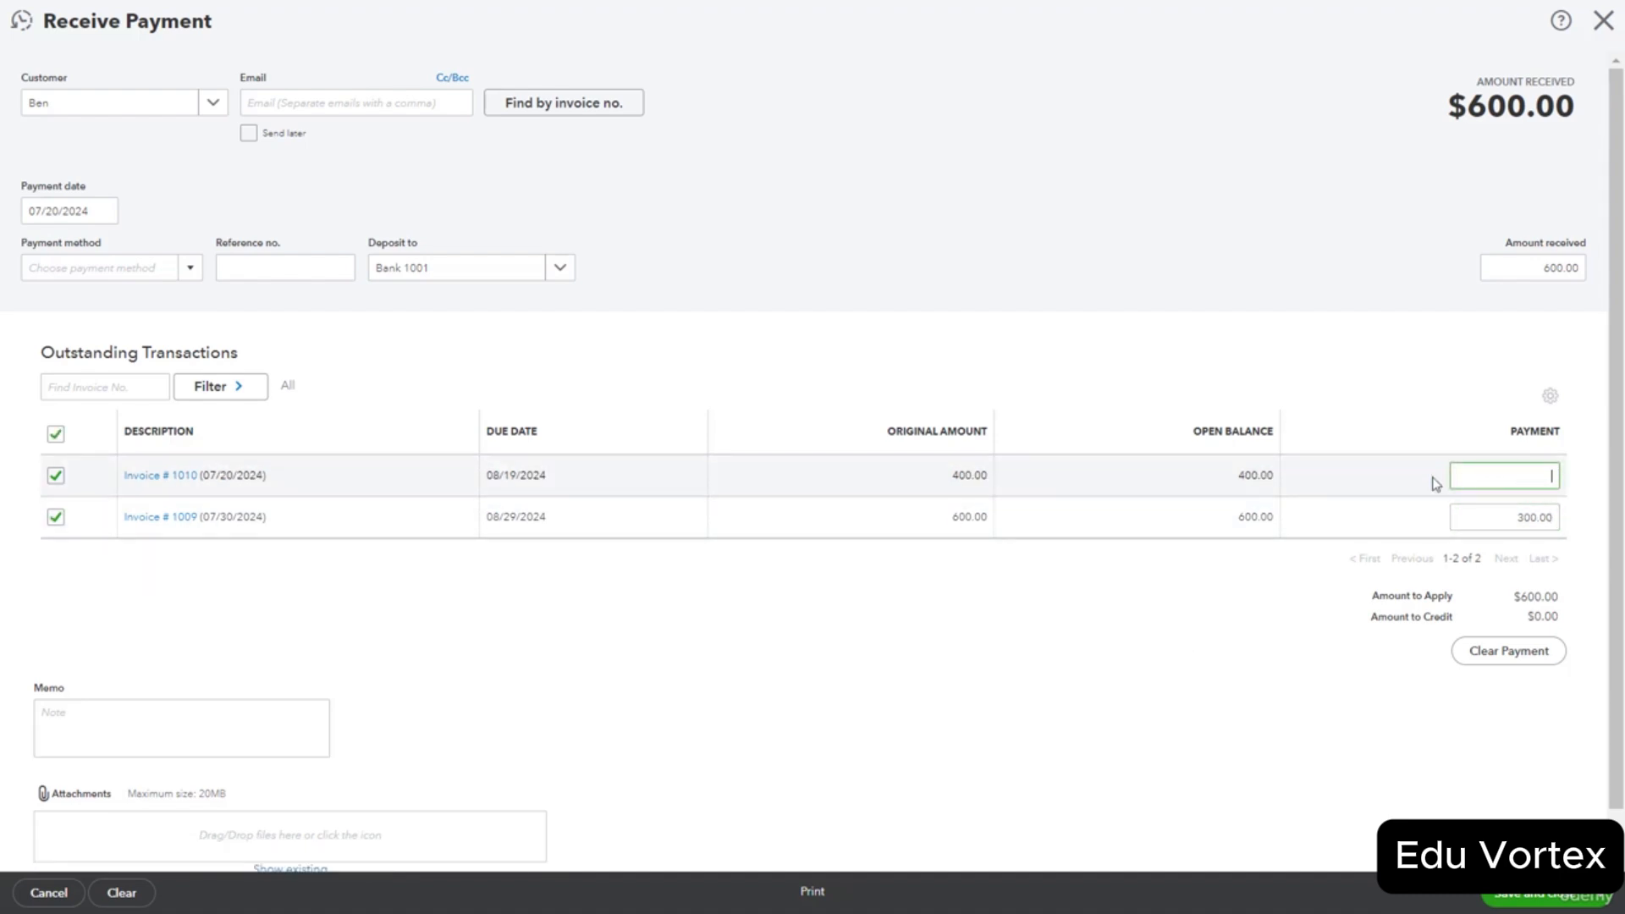
{"action": "left_click", "coordinate": [1552, 517]}
{"action": "type", "text": "600"}
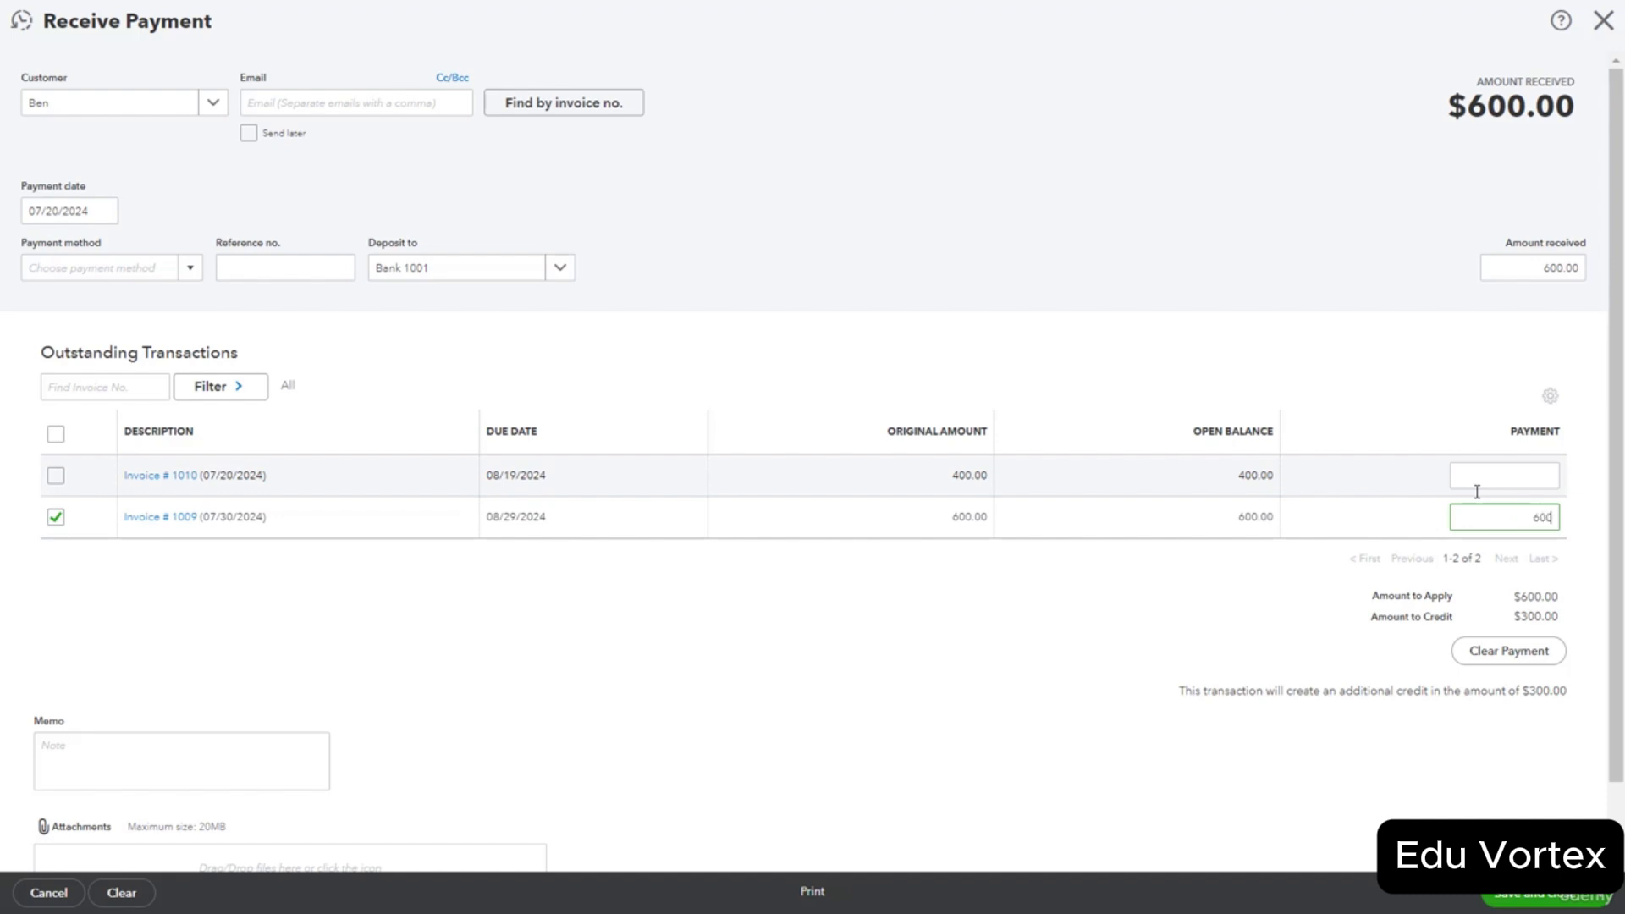
{"action": "left_click", "coordinate": [1200, 612]}
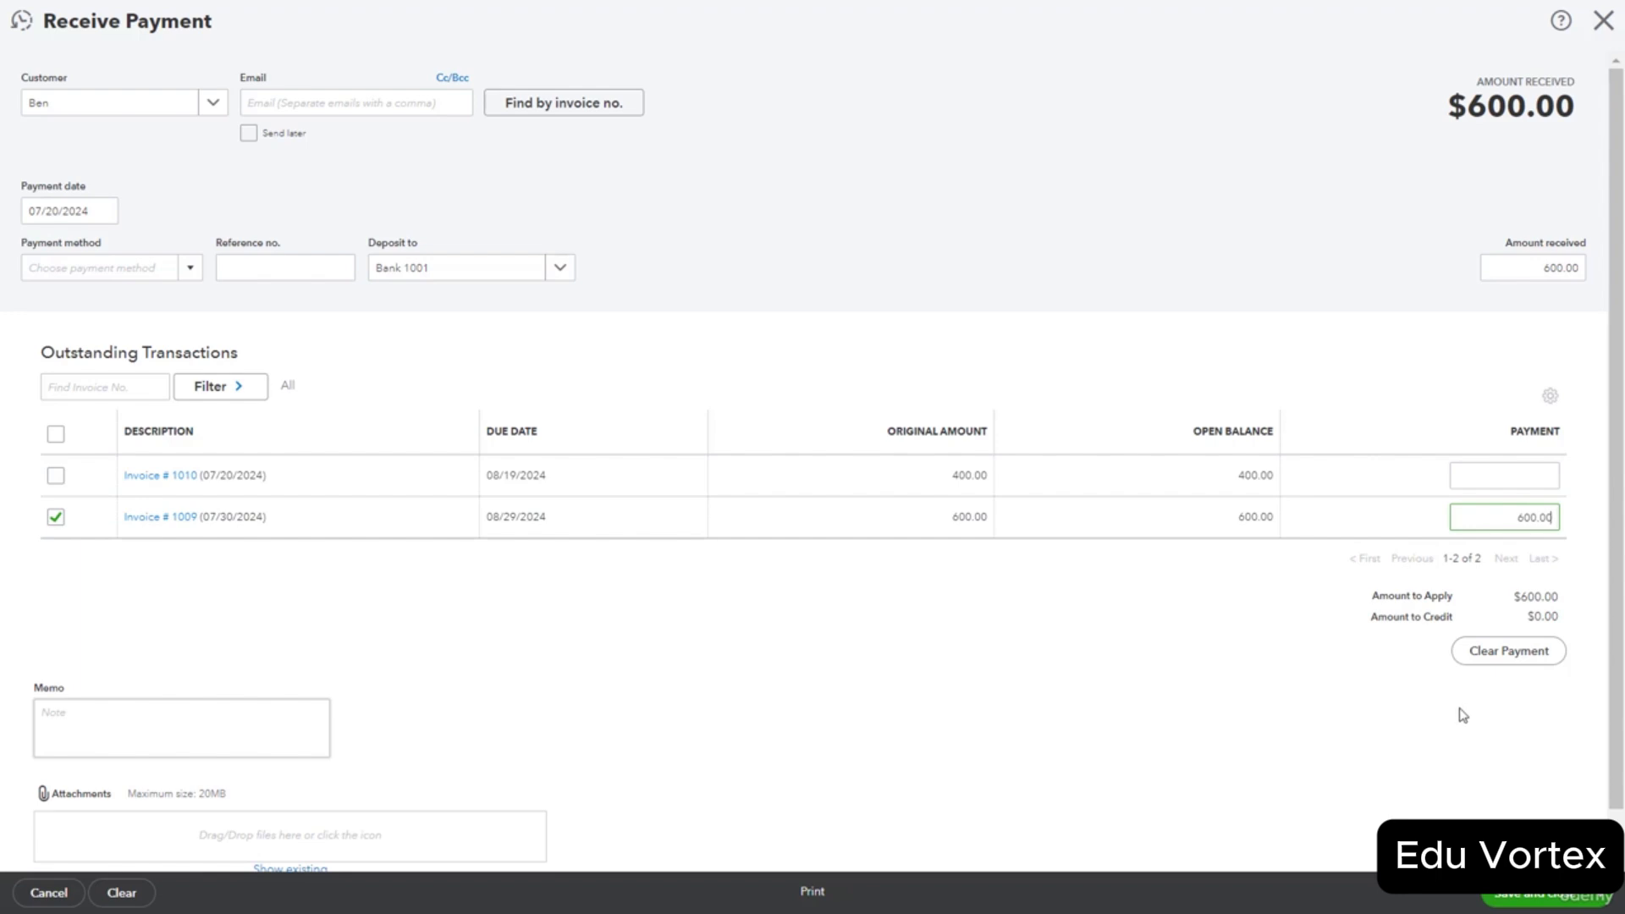
Record the $600 payment as a Cheque with reference no. 1234, then save and close.
{"action": "left_click", "coordinate": [191, 270]}
{"action": "left_click", "coordinate": [191, 270]}
{"action": "left_click", "coordinate": [193, 270]}
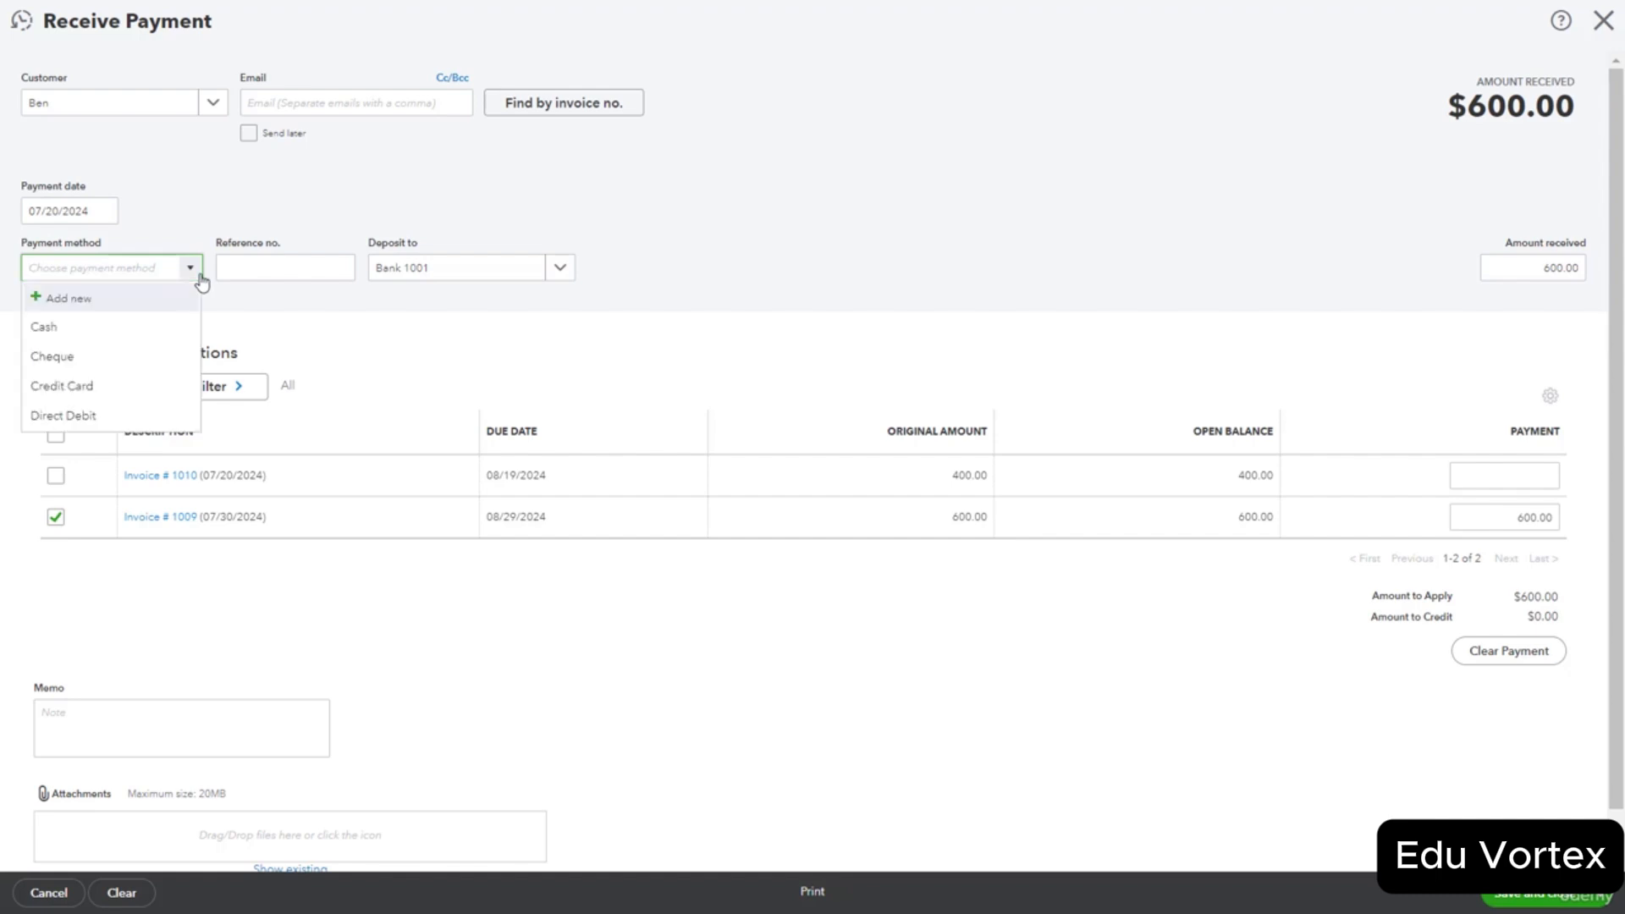
{"action": "left_click", "coordinate": [139, 356]}
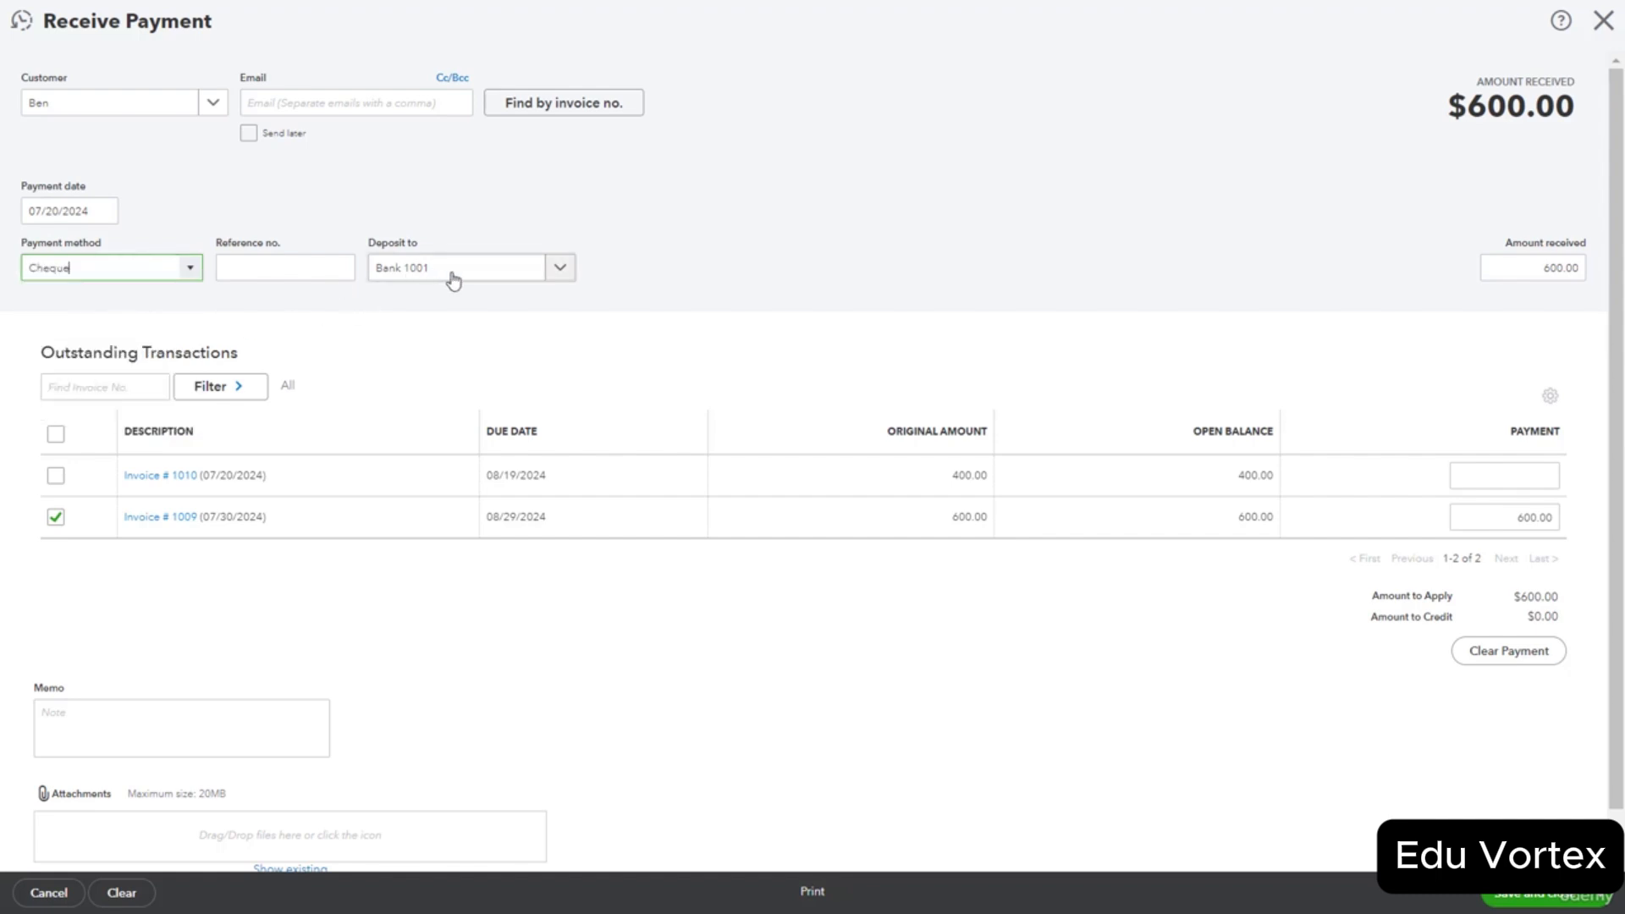
{"action": "left_click", "coordinate": [296, 263]}
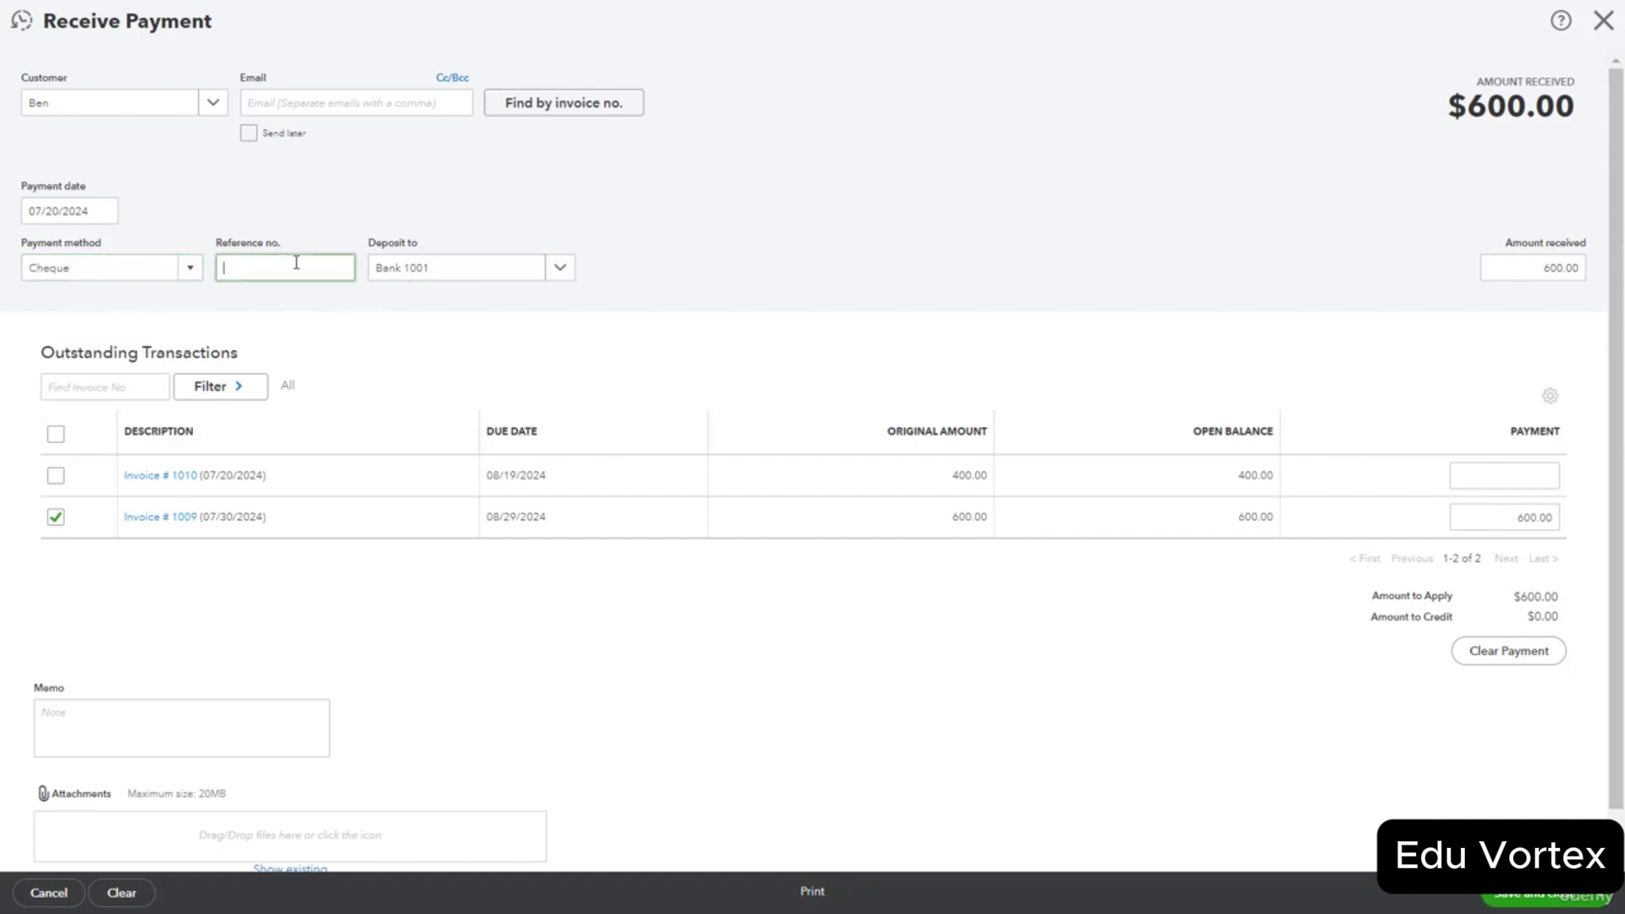
{"action": "type", "text": "1234"}
{"action": "left_click", "coordinate": [1522, 904]}
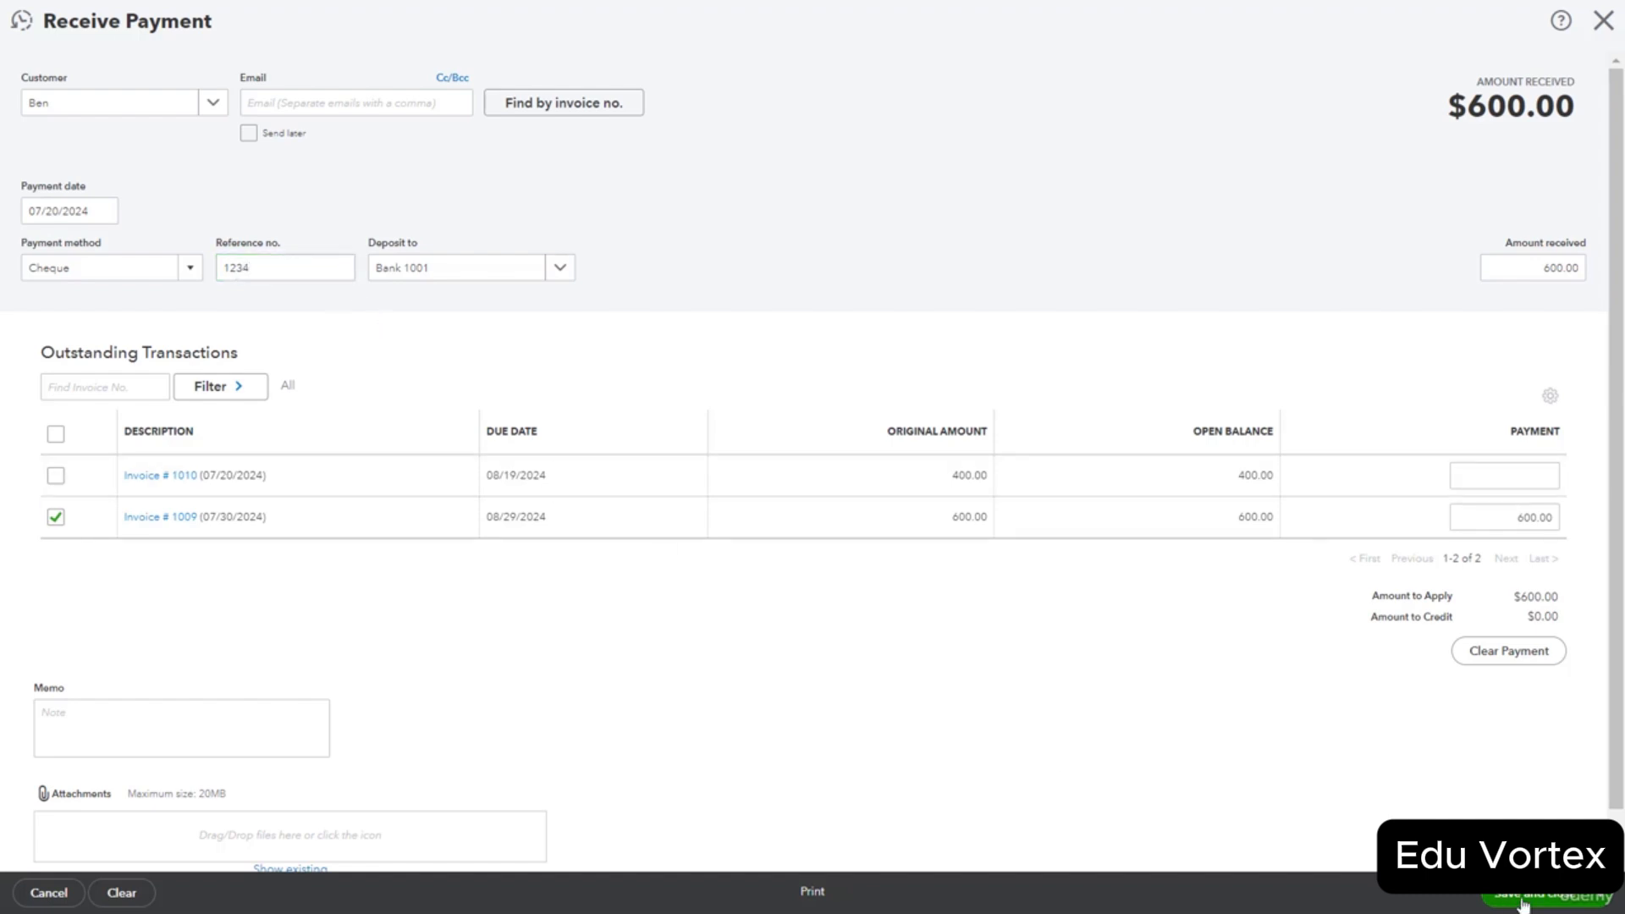
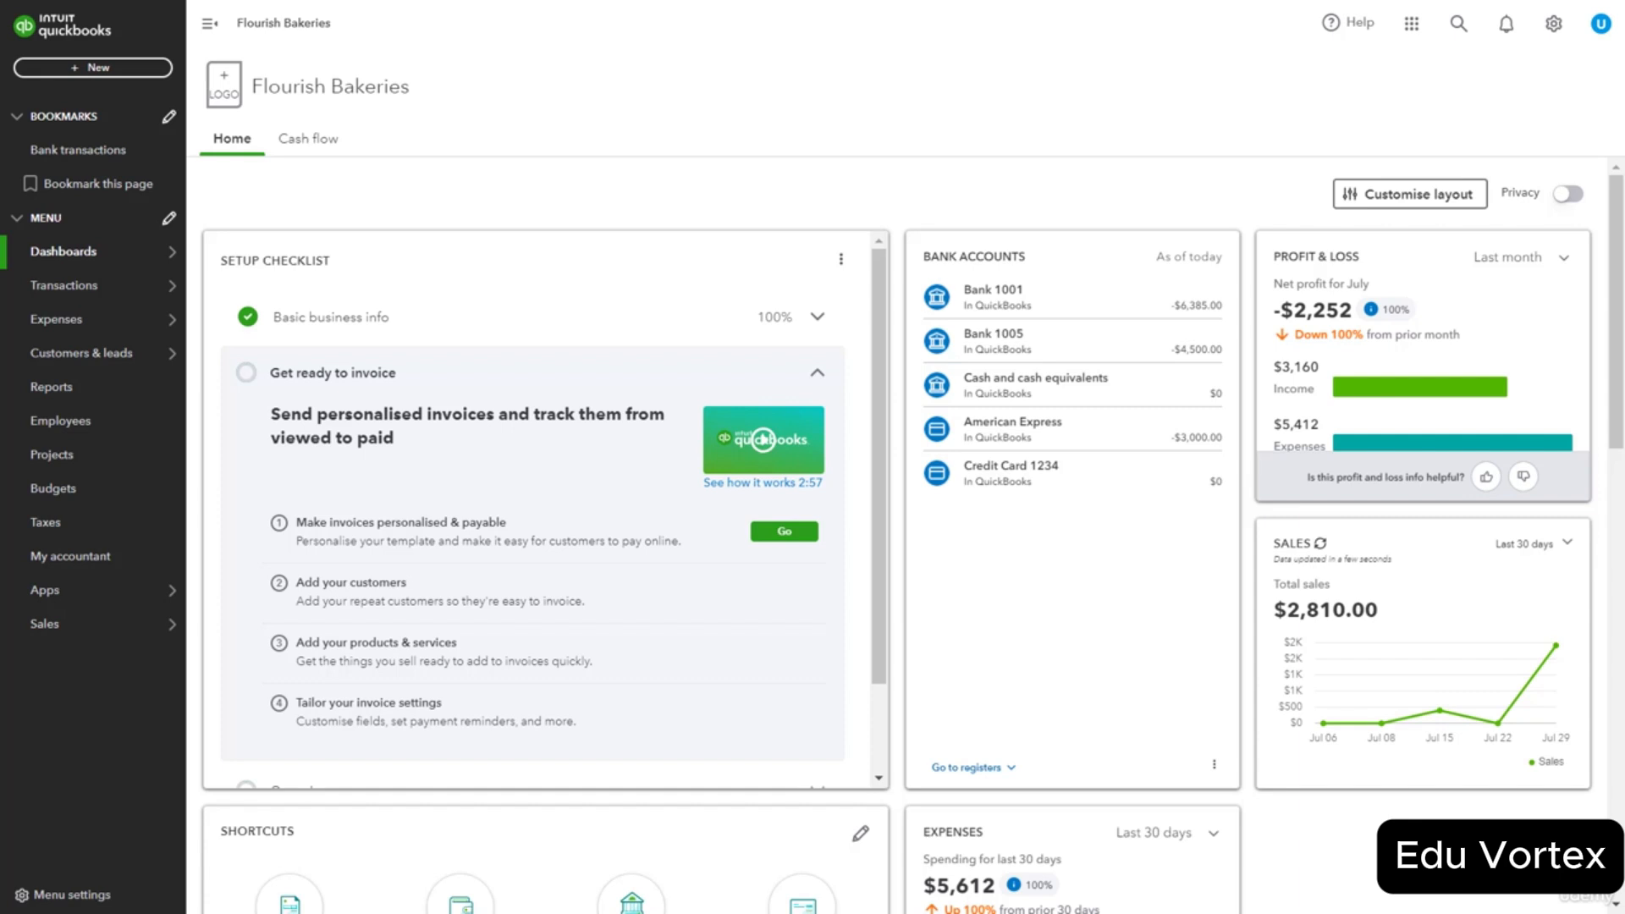
Open the Customers list and view the detail page of the customer with a $1,550.00 balance.
{"action": "mouse_move", "coordinate": [109, 353]}
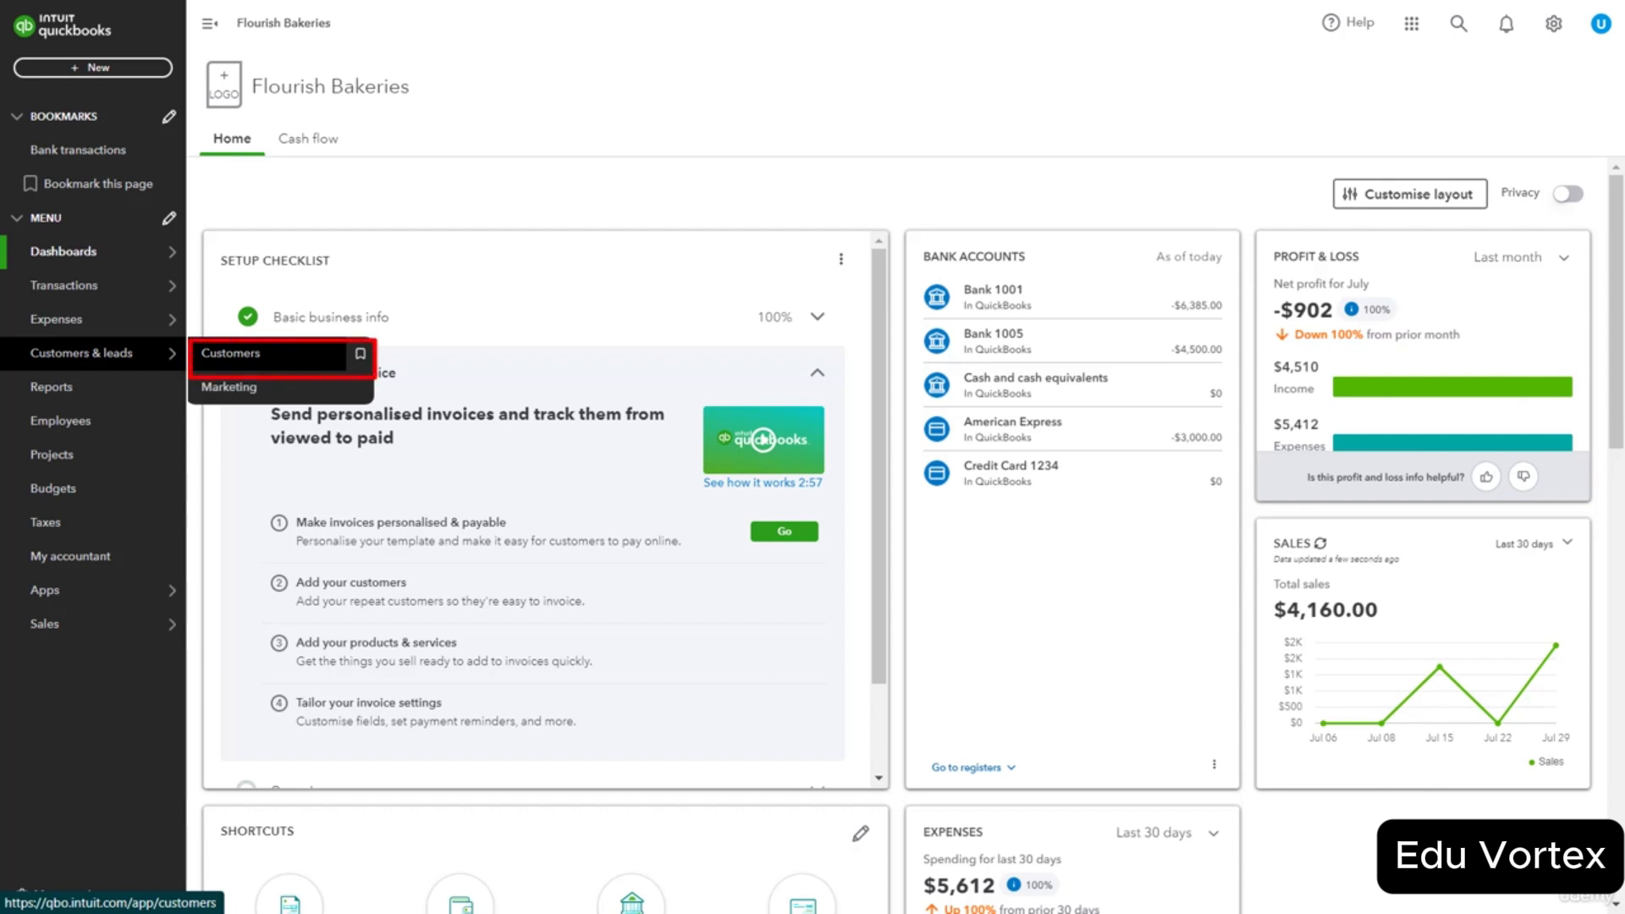
{"action": "left_click", "coordinate": [230, 353]}
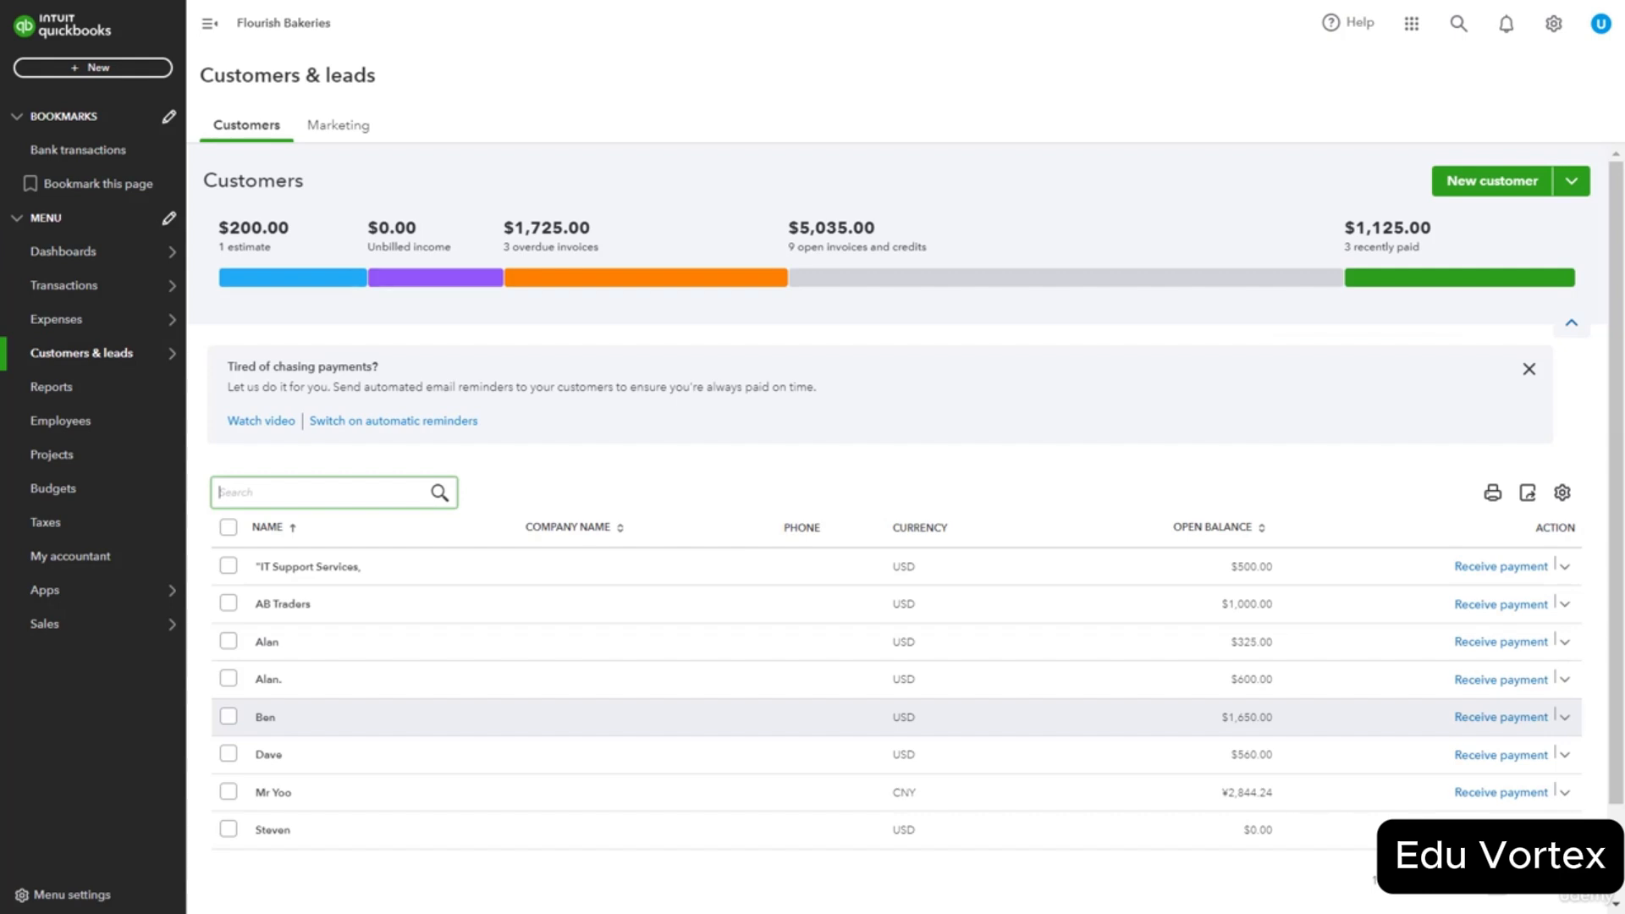
{"action": "left_click", "coordinate": [265, 717]}
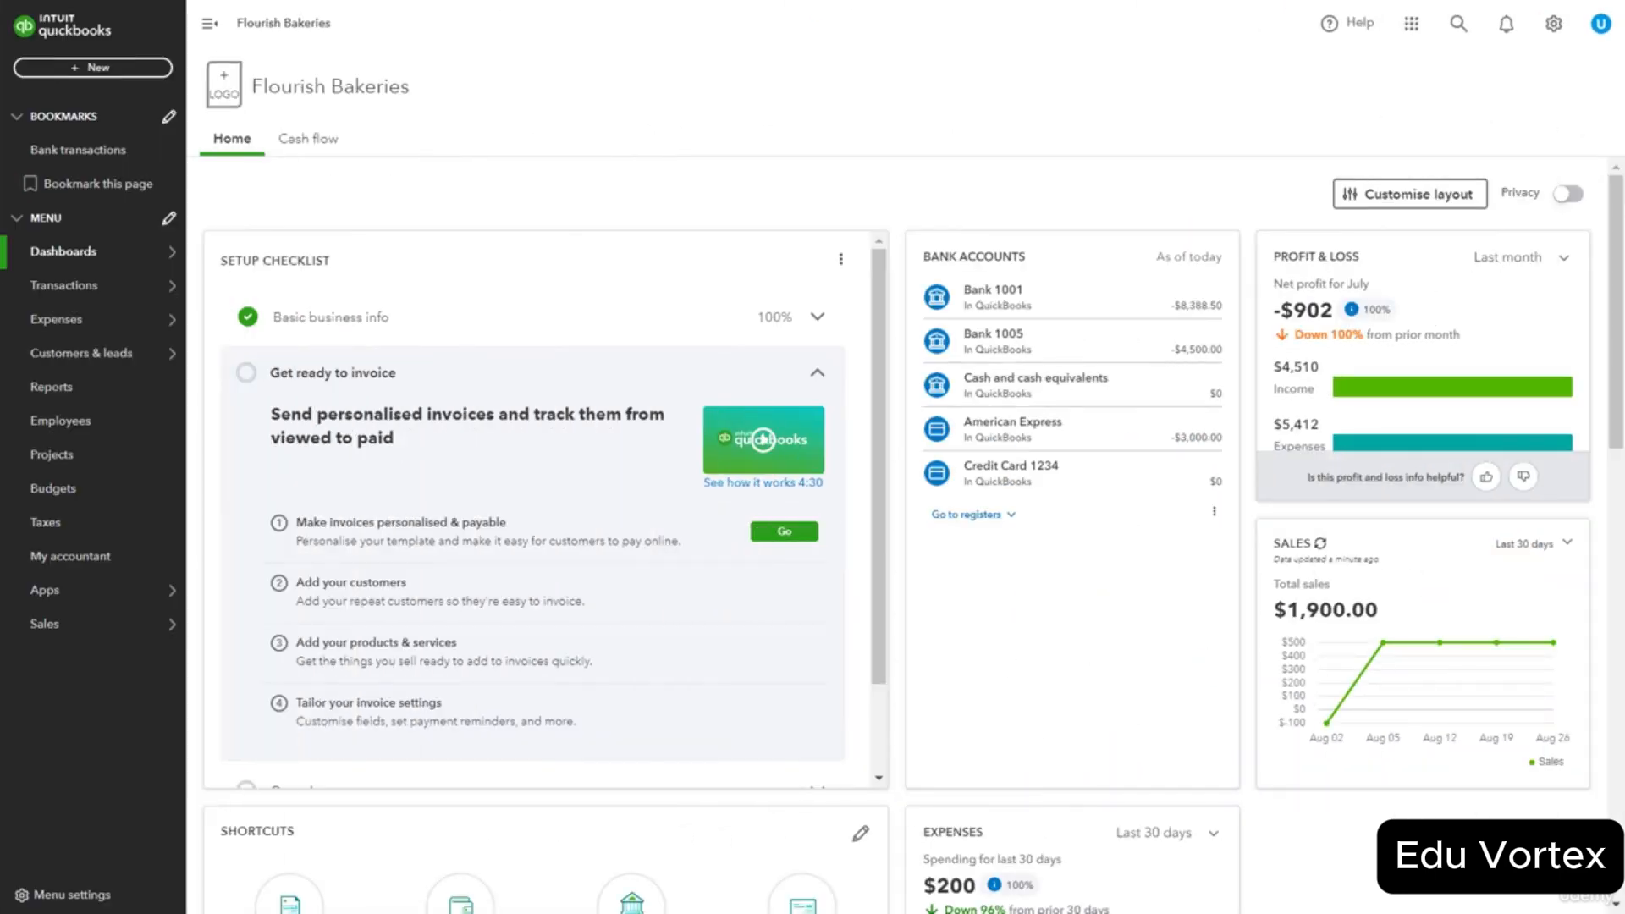
Review the Advanced tab in Account and settings, then bring up the + New transactions menu.
{"action": "left_click", "coordinate": [1554, 24]}
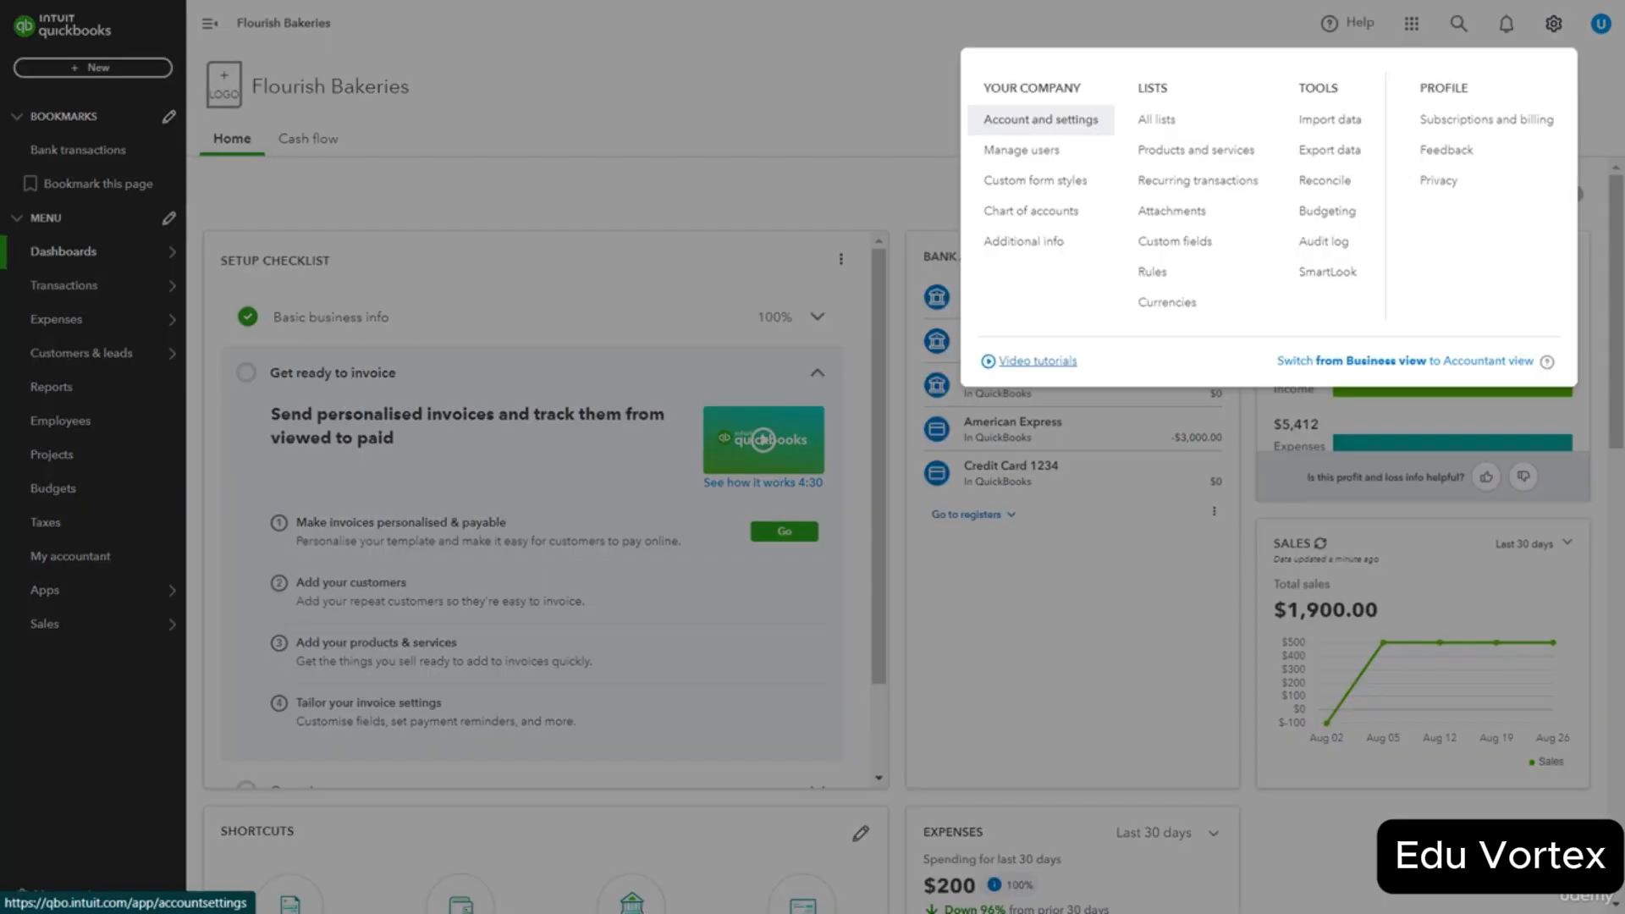
{"action": "left_click", "coordinate": [1041, 120]}
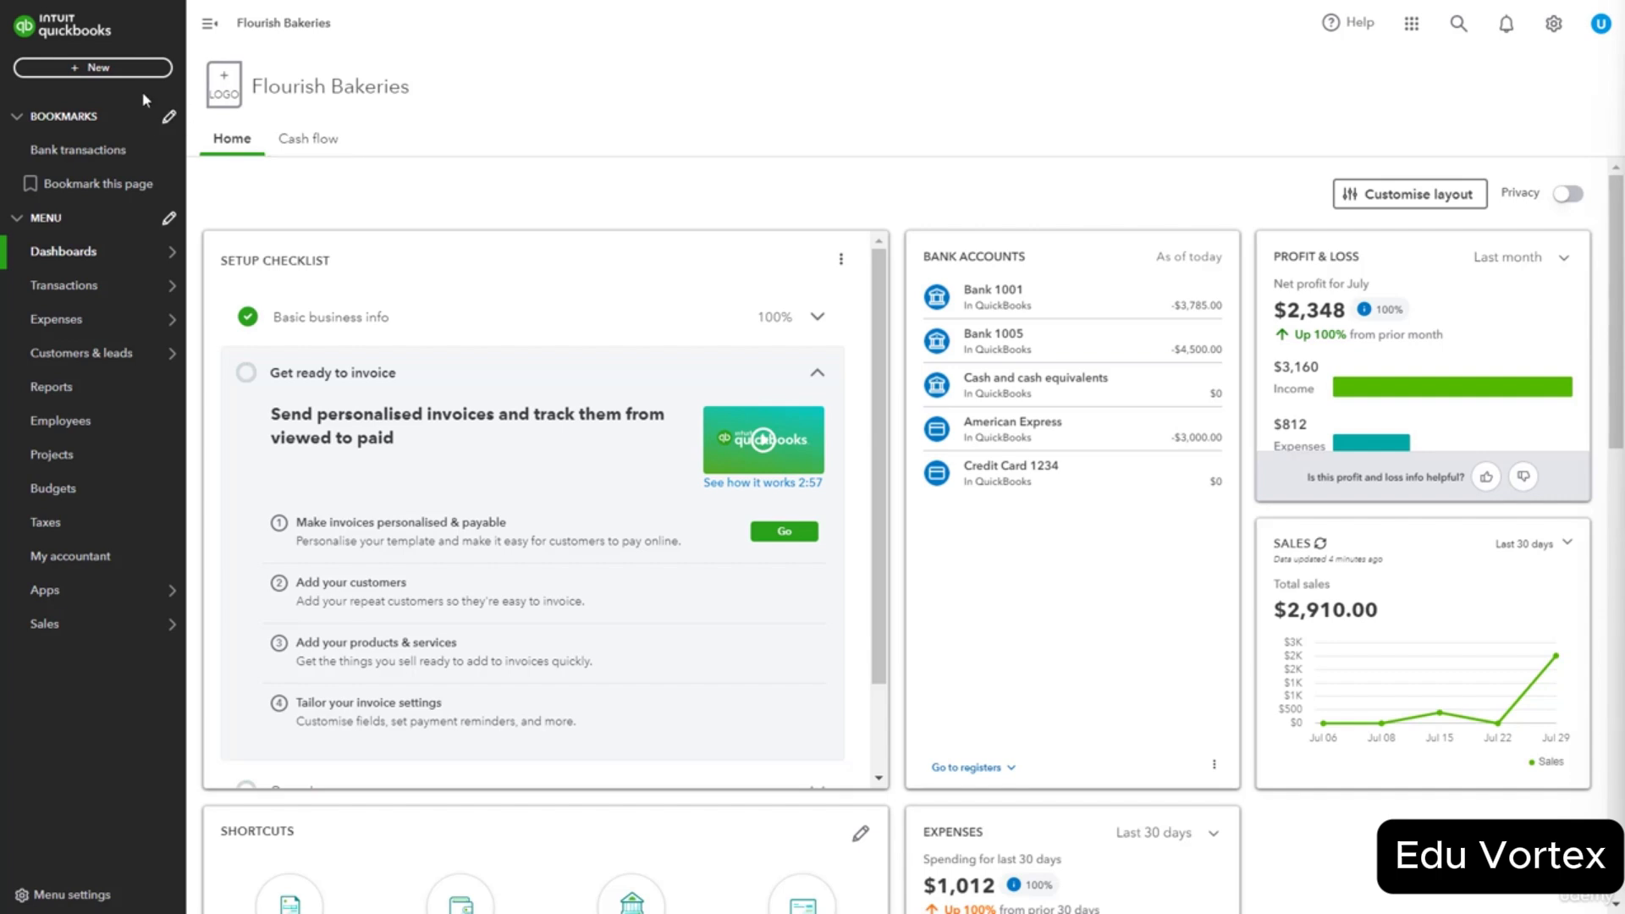
{"action": "left_click", "coordinate": [136, 70]}
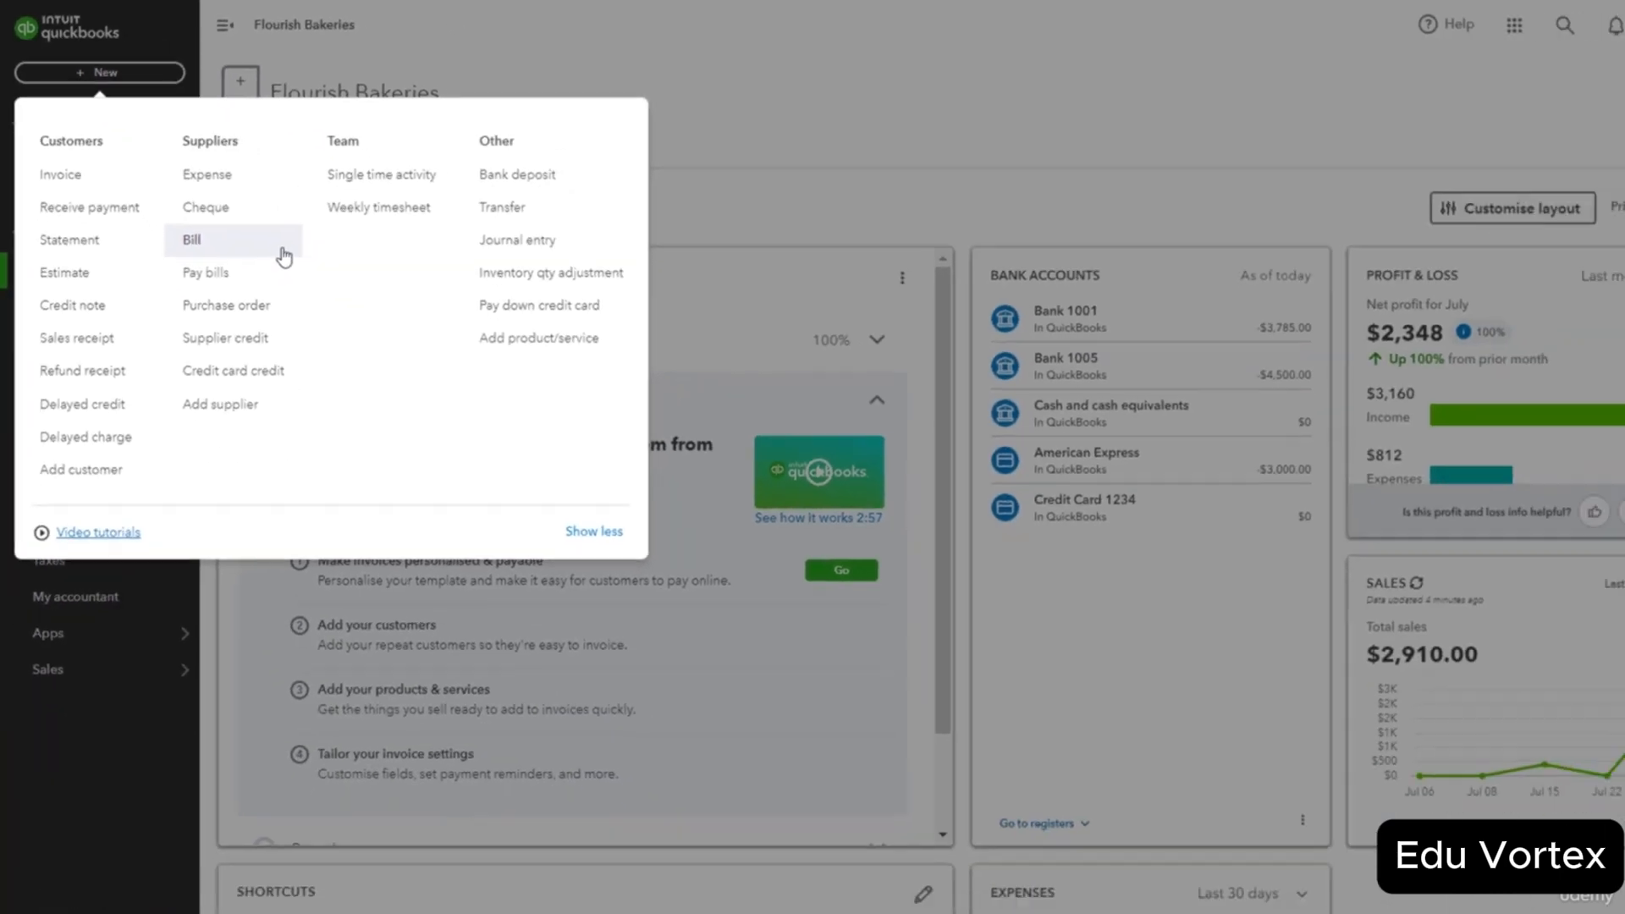
Start a new supplier bill from the + New menu.
{"action": "left_click", "coordinate": [442, 398]}
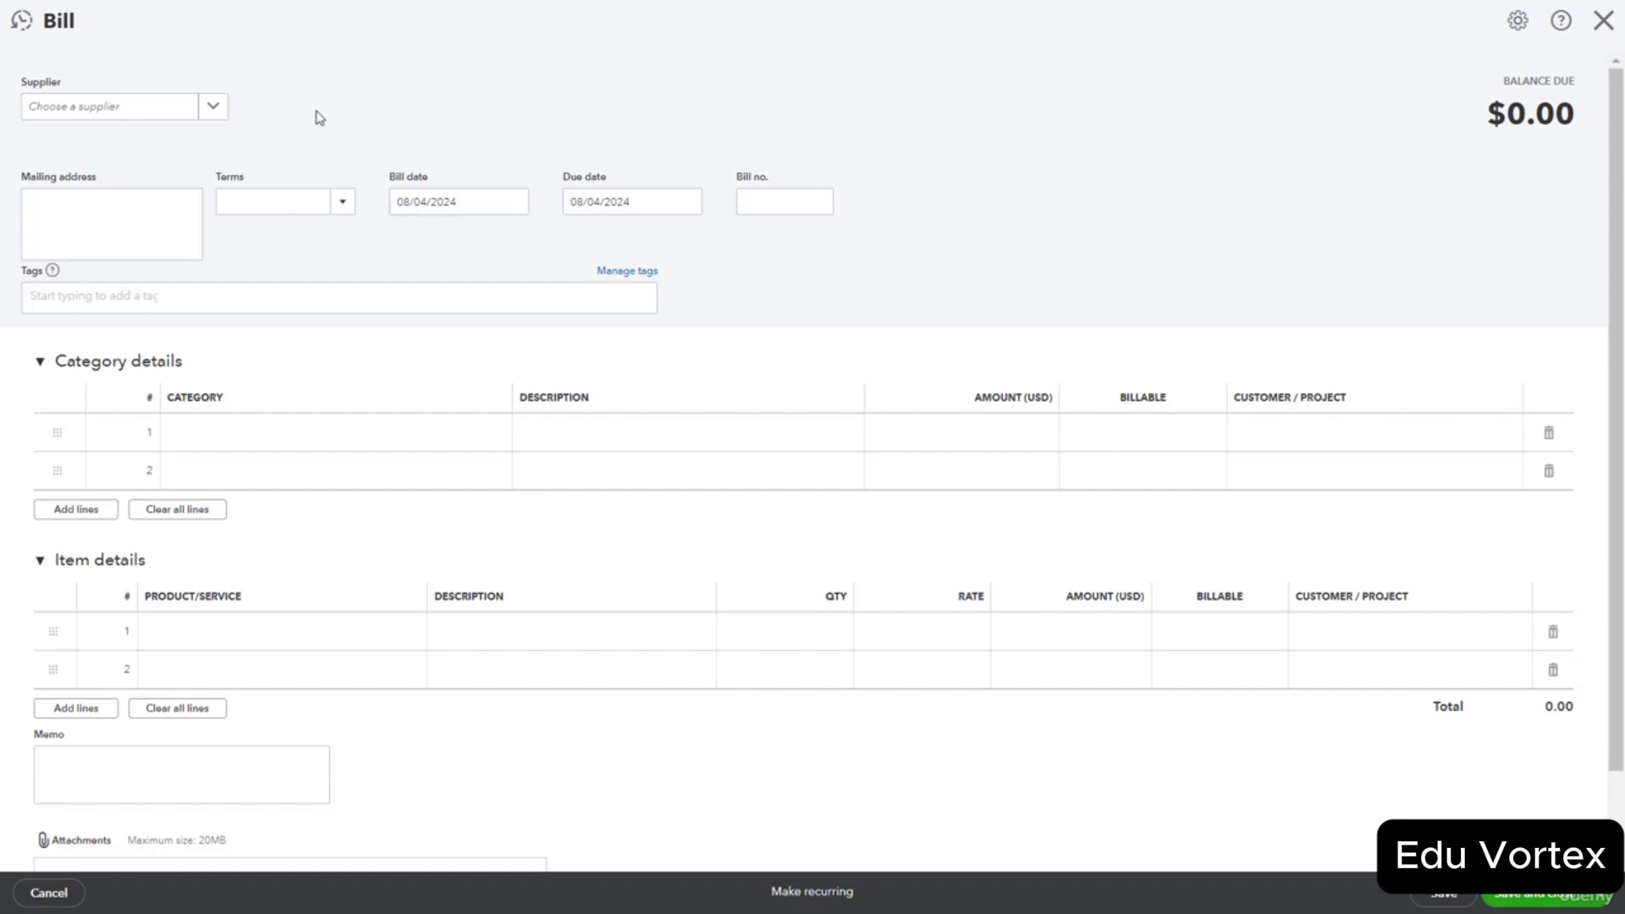
Make the bill out to supplier GNet with a bill date of March 1, 2024.
{"action": "left_click", "coordinate": [221, 118]}
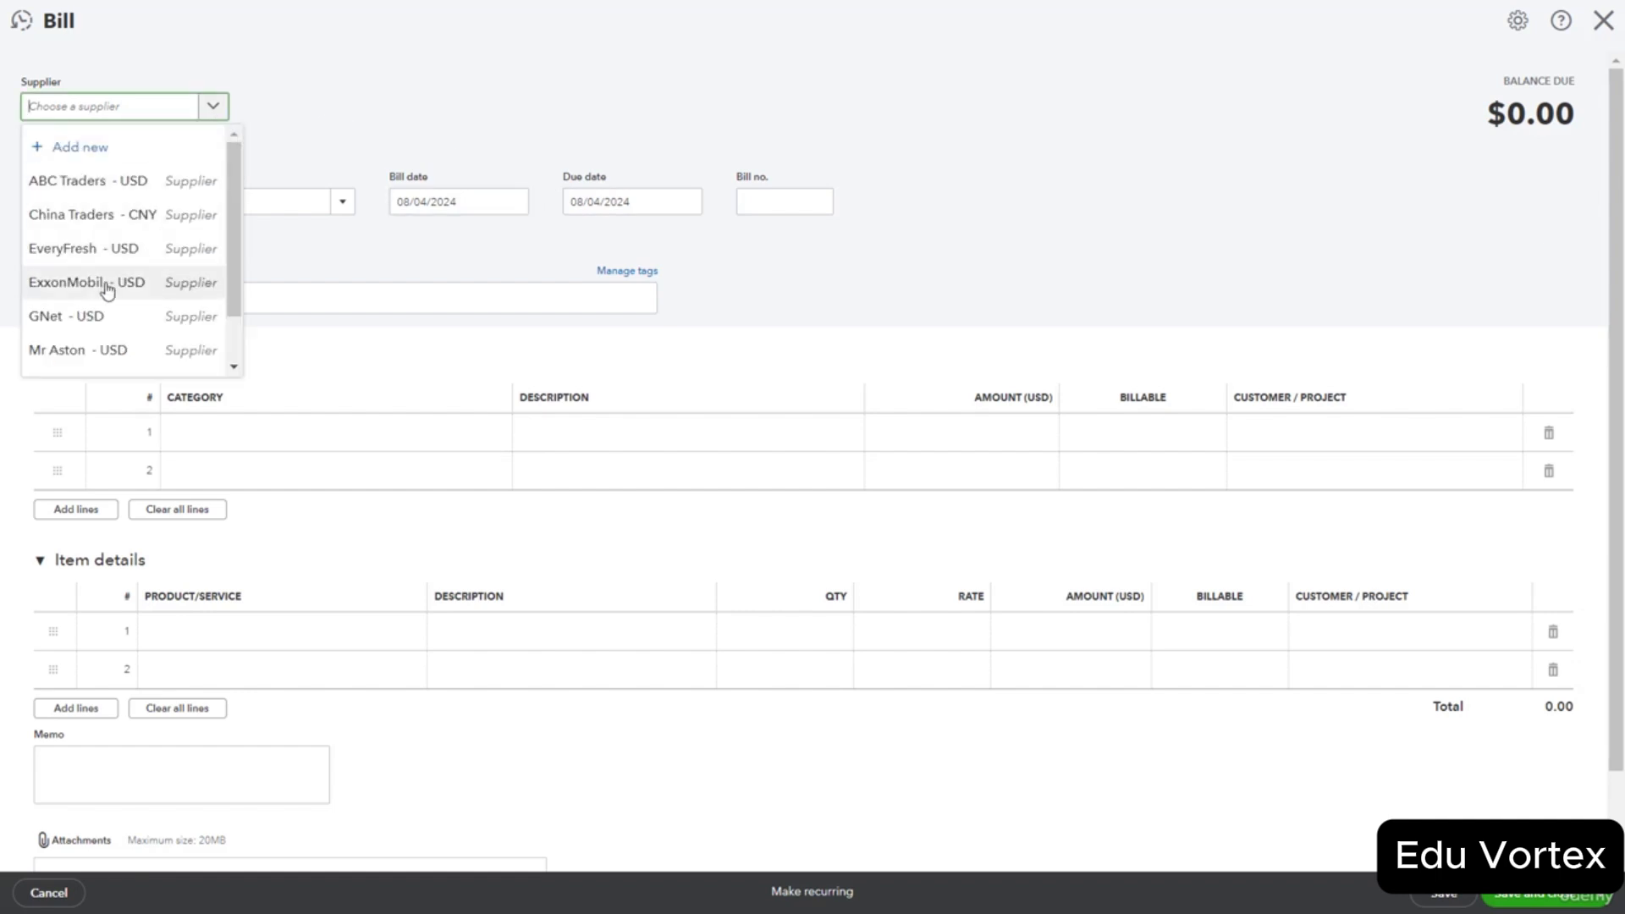
{"action": "left_click", "coordinate": [95, 323]}
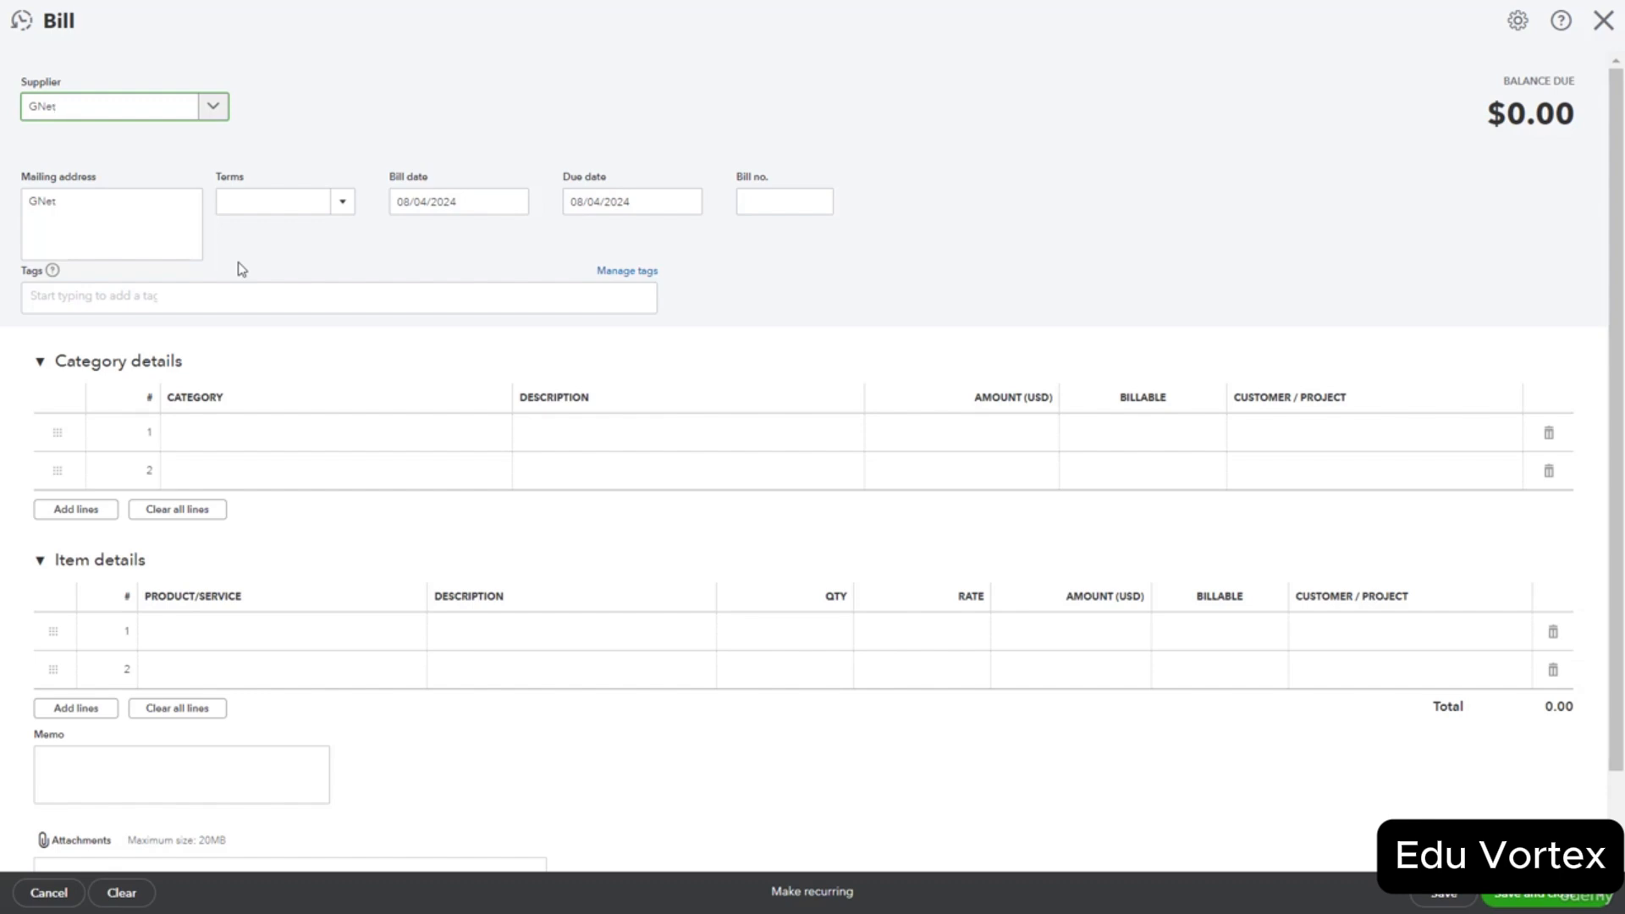
{"action": "left_click", "coordinate": [514, 203]}
{"action": "left_click", "coordinate": [406, 247]}
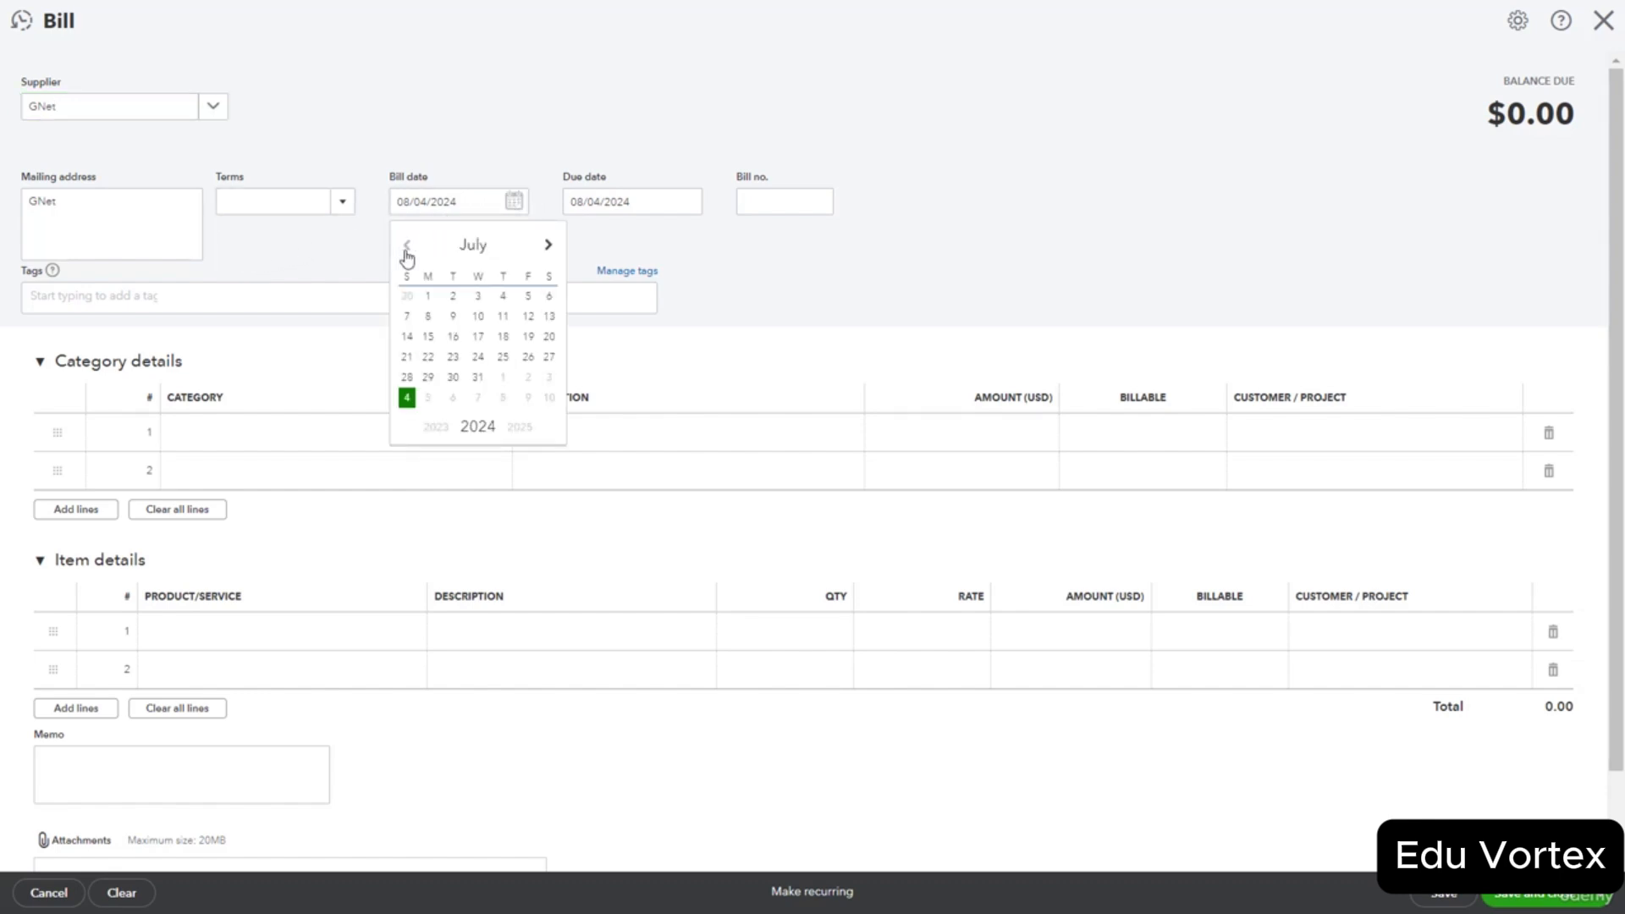
{"action": "left_click", "coordinate": [406, 247]}
{"action": "left_click", "coordinate": [407, 246]}
{"action": "left_click", "coordinate": [406, 246]}
{"action": "left_click", "coordinate": [406, 245]}
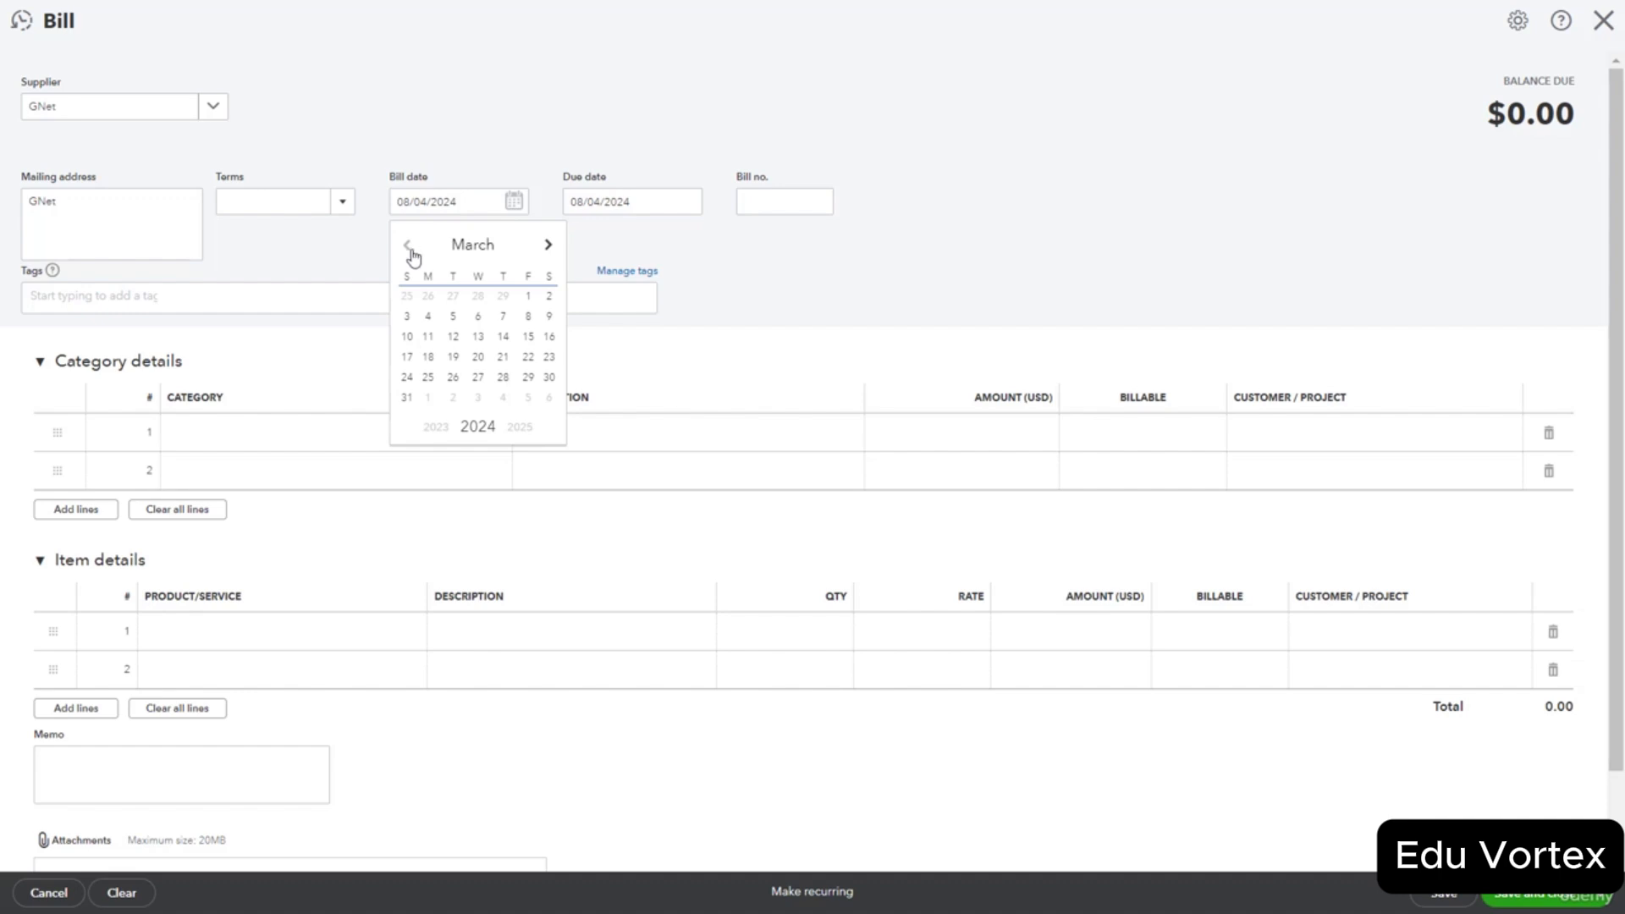
{"action": "left_click", "coordinate": [529, 298]}
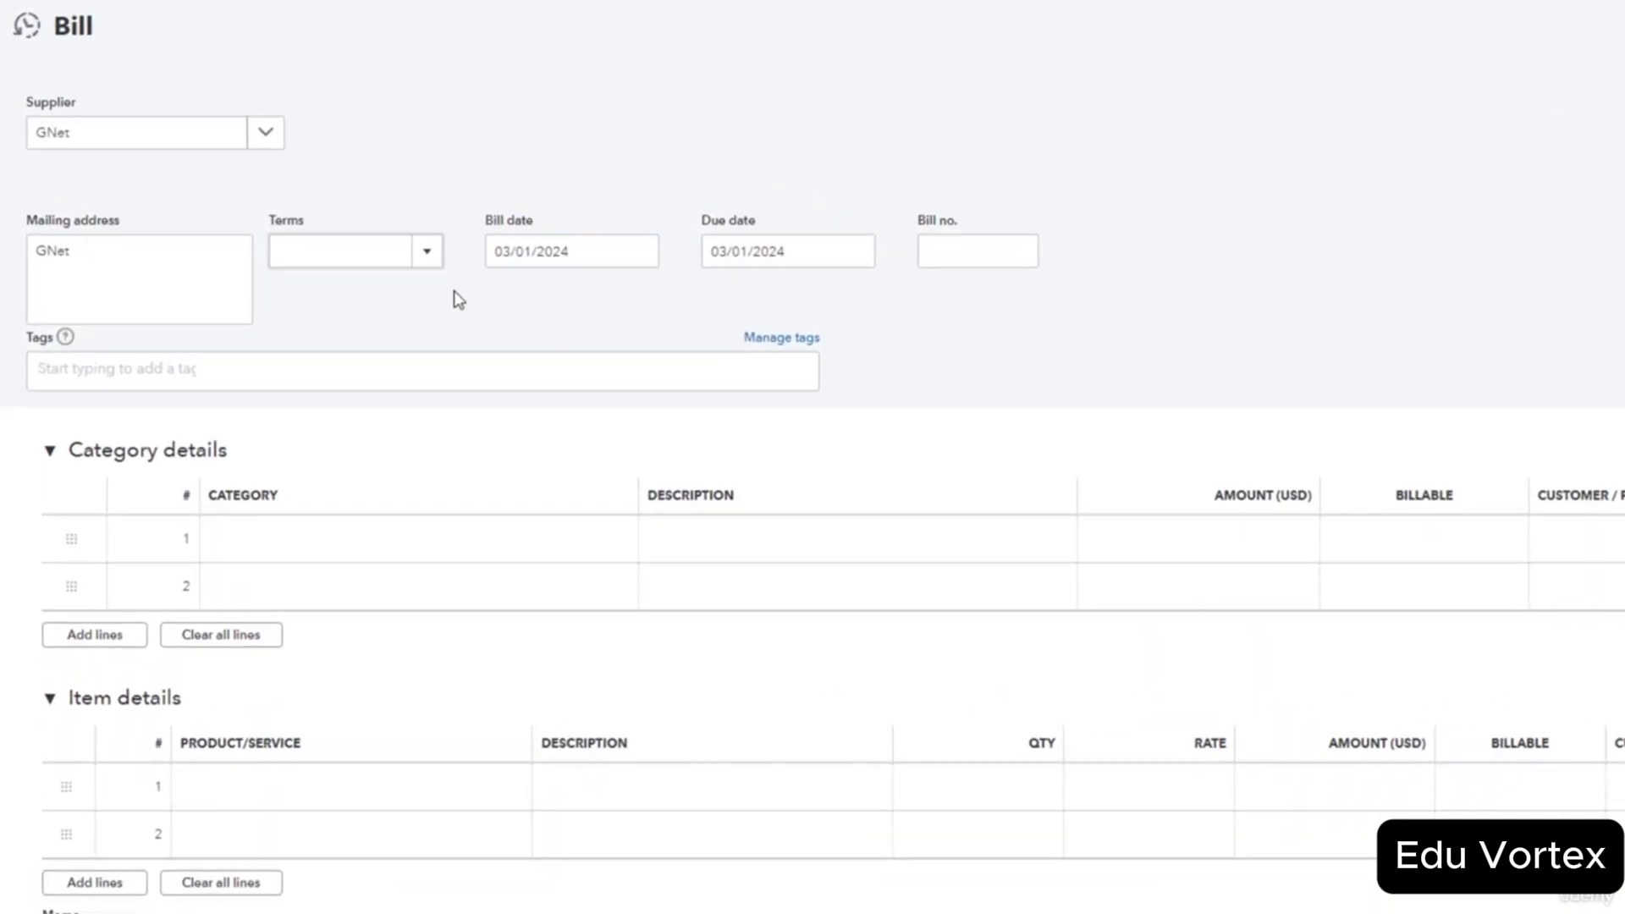
{"action": "left_click", "coordinate": [427, 256]}
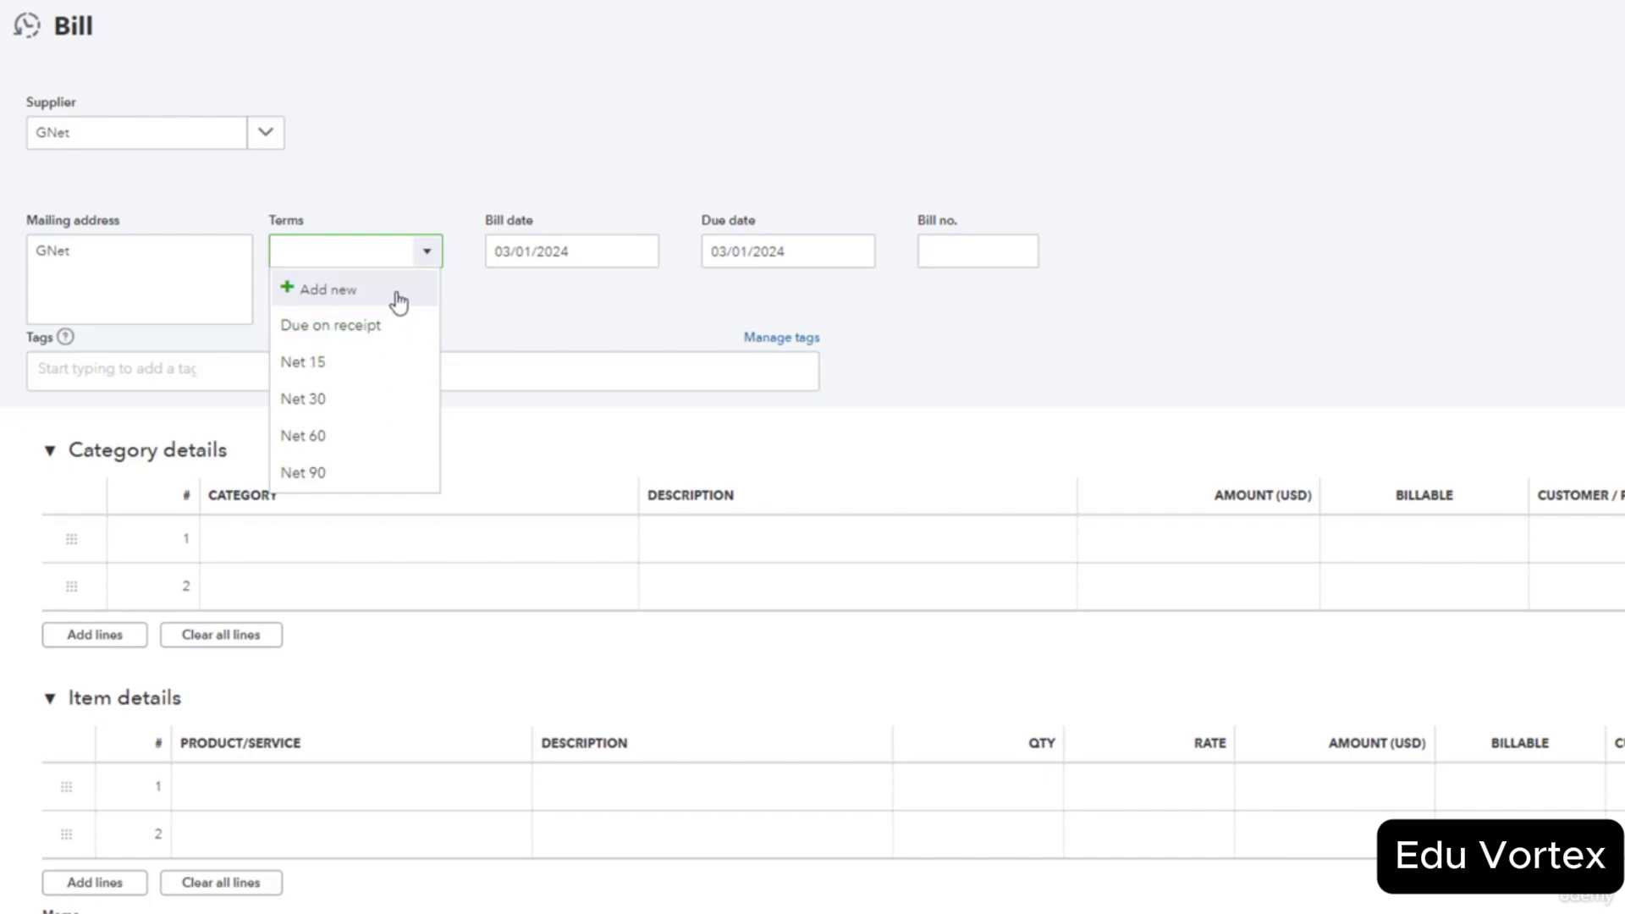
Create a new 'Net 20' payment term of 20 days, making the bill due 03/21/2024.
{"action": "left_click", "coordinate": [353, 296]}
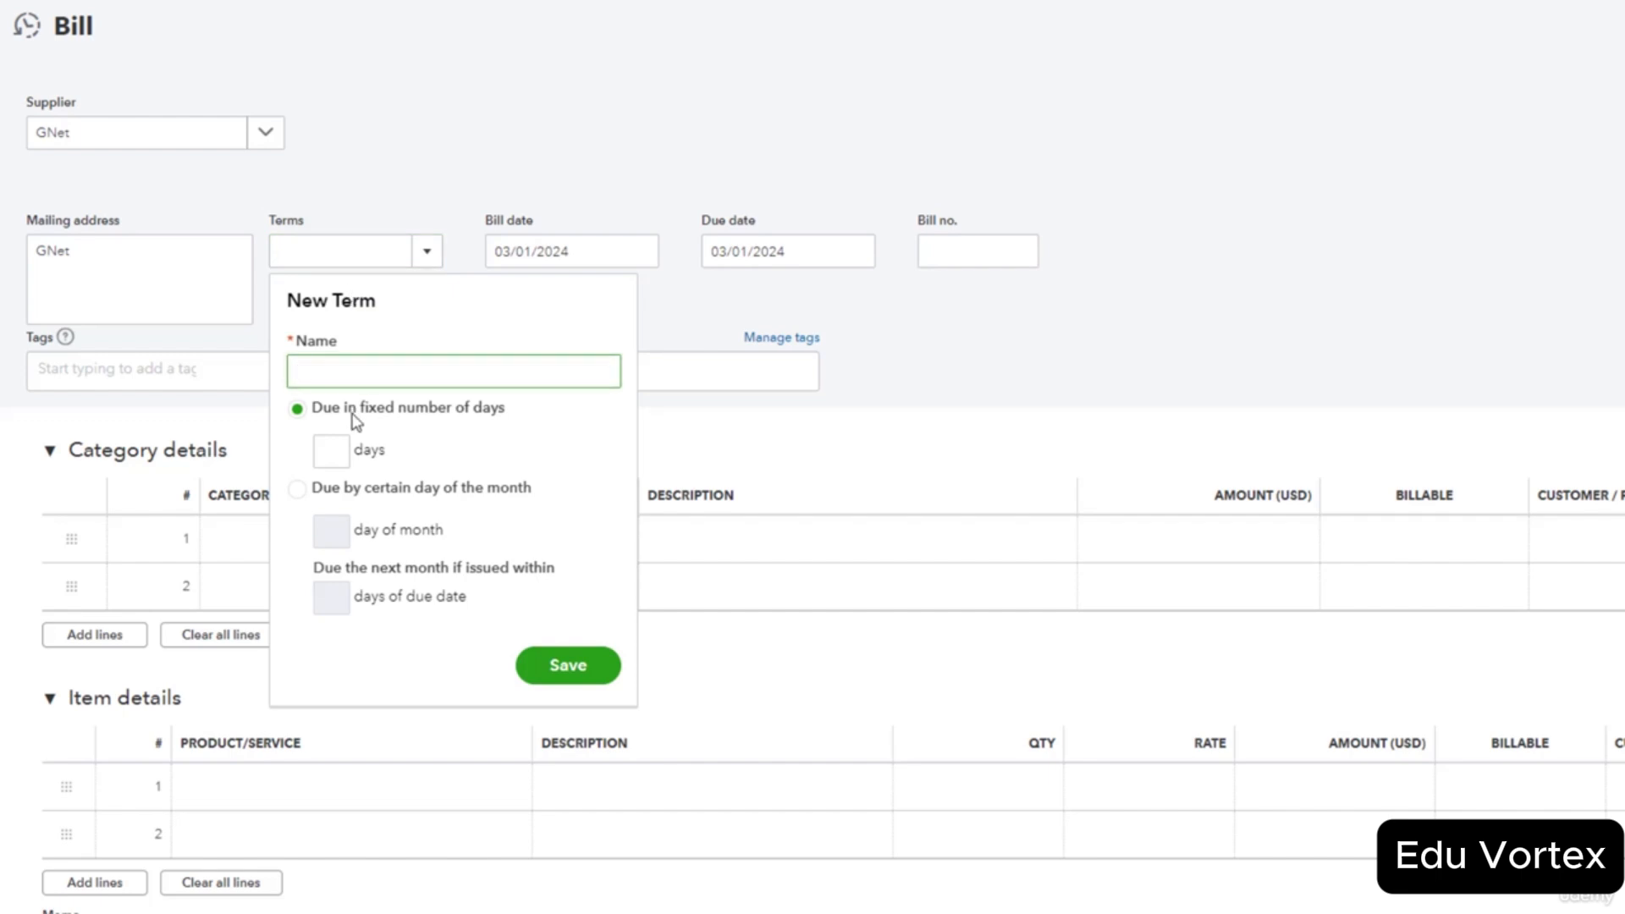
{"action": "left_click", "coordinate": [342, 454]}
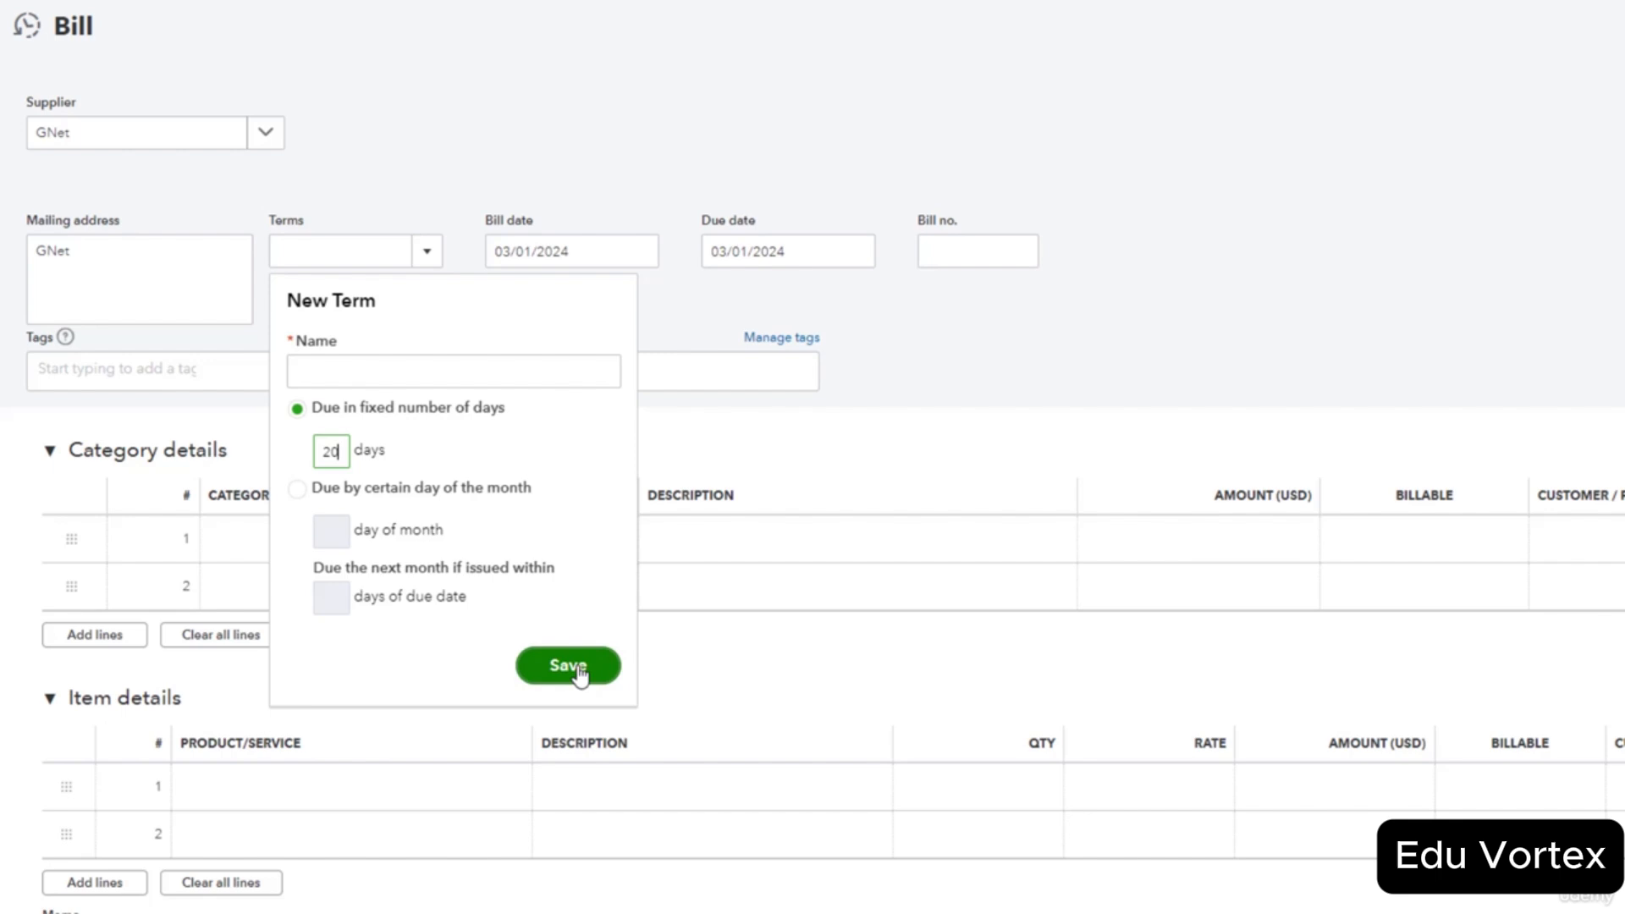
{"action": "type", "text": "Net"}
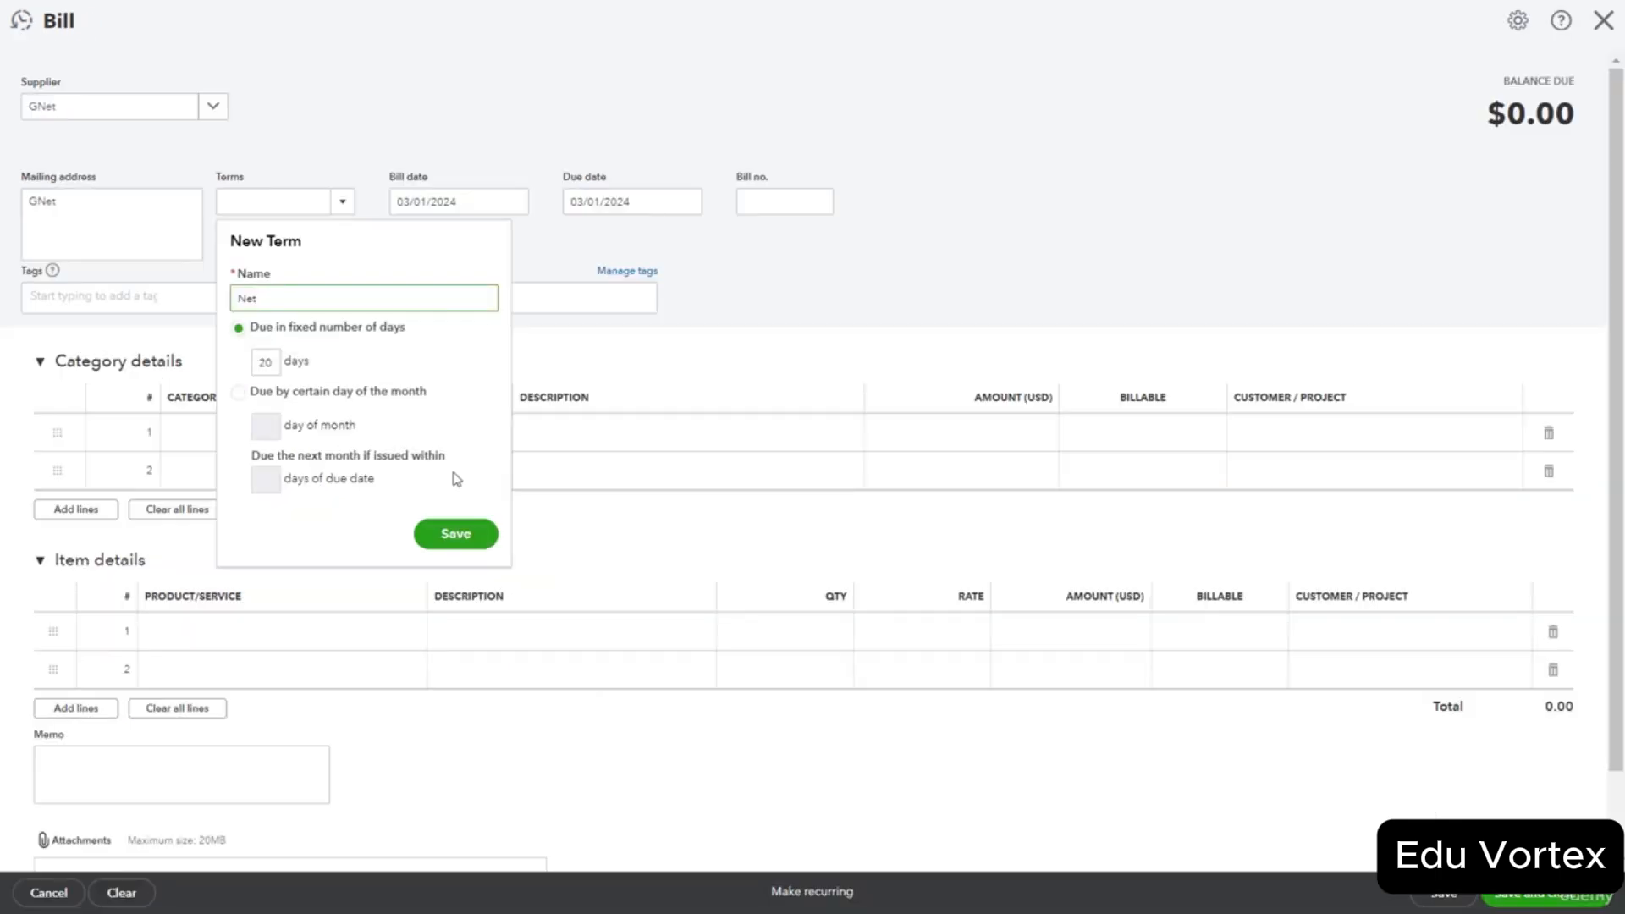
{"action": "type", "text": " 20"}
{"action": "left_click", "coordinate": [460, 523]}
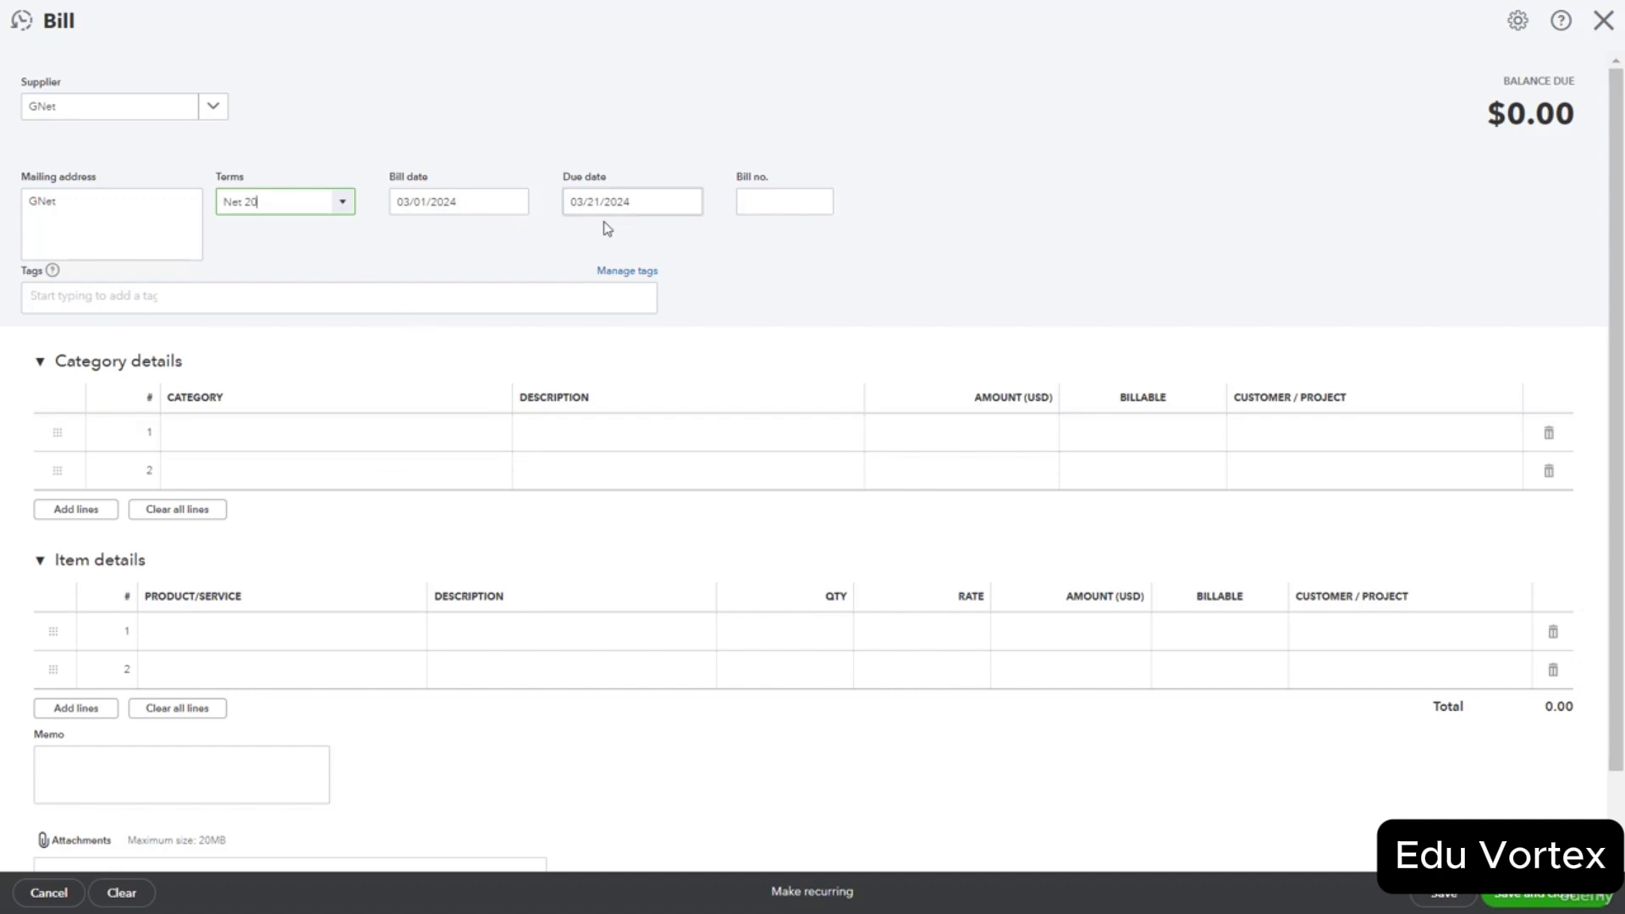
Enter bill no. 123 with a $300 Telephone line described 'February services,'.
{"action": "left_click", "coordinate": [772, 204]}
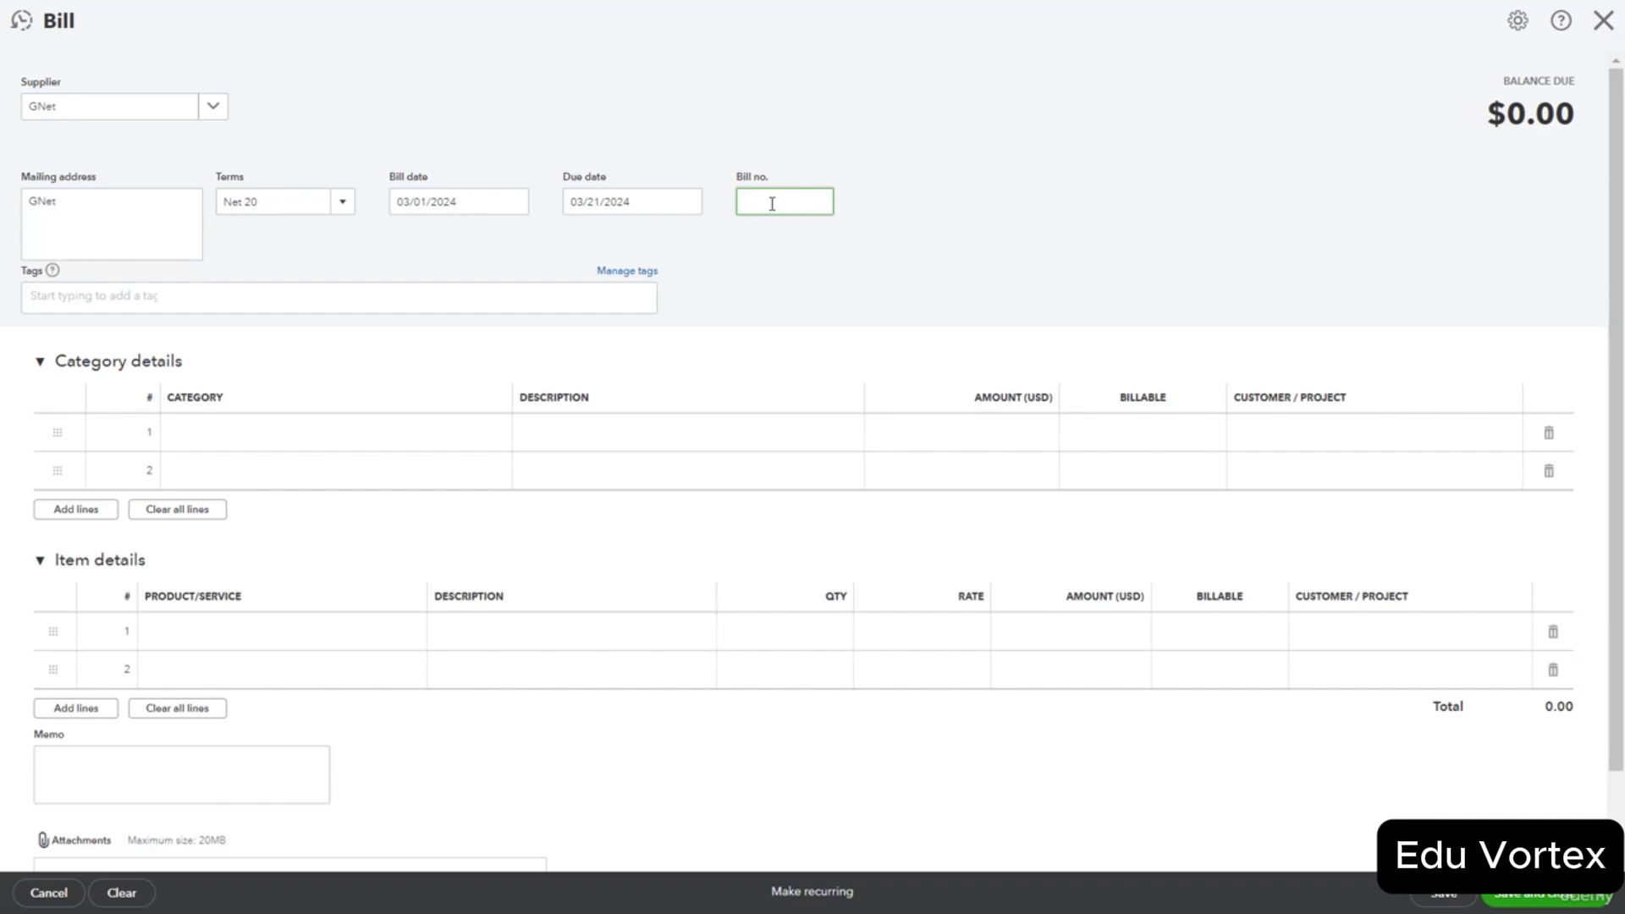
{"action": "type", "text": "123"}
{"action": "left_click", "coordinate": [305, 434]}
{"action": "left_click", "coordinate": [508, 436]}
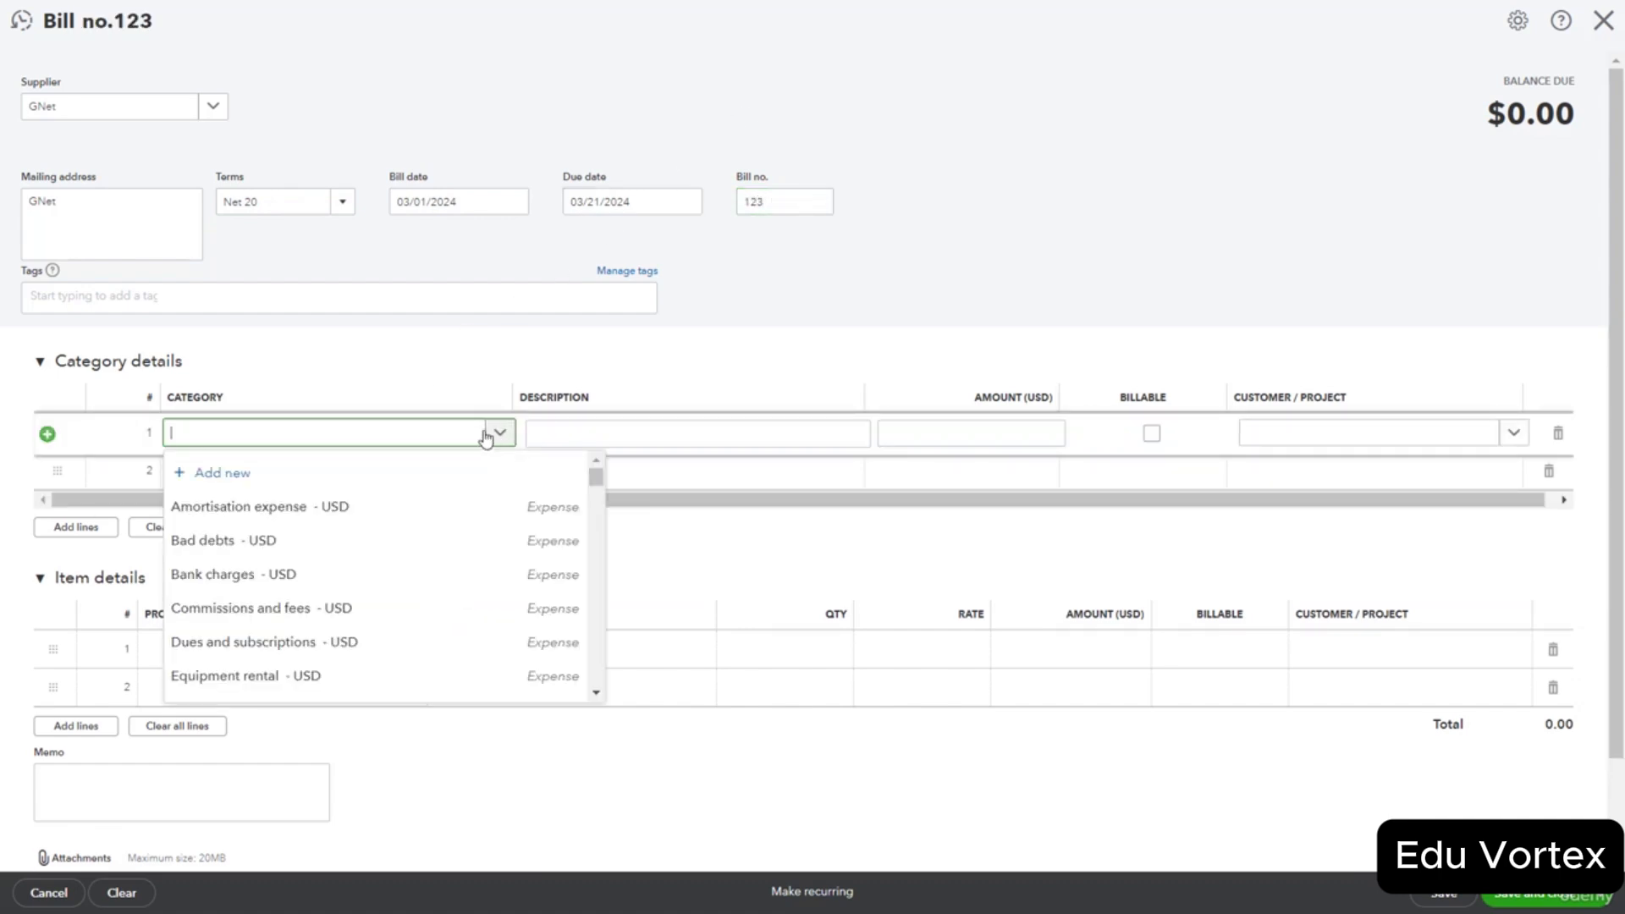
{"action": "type", "text": "tele"}
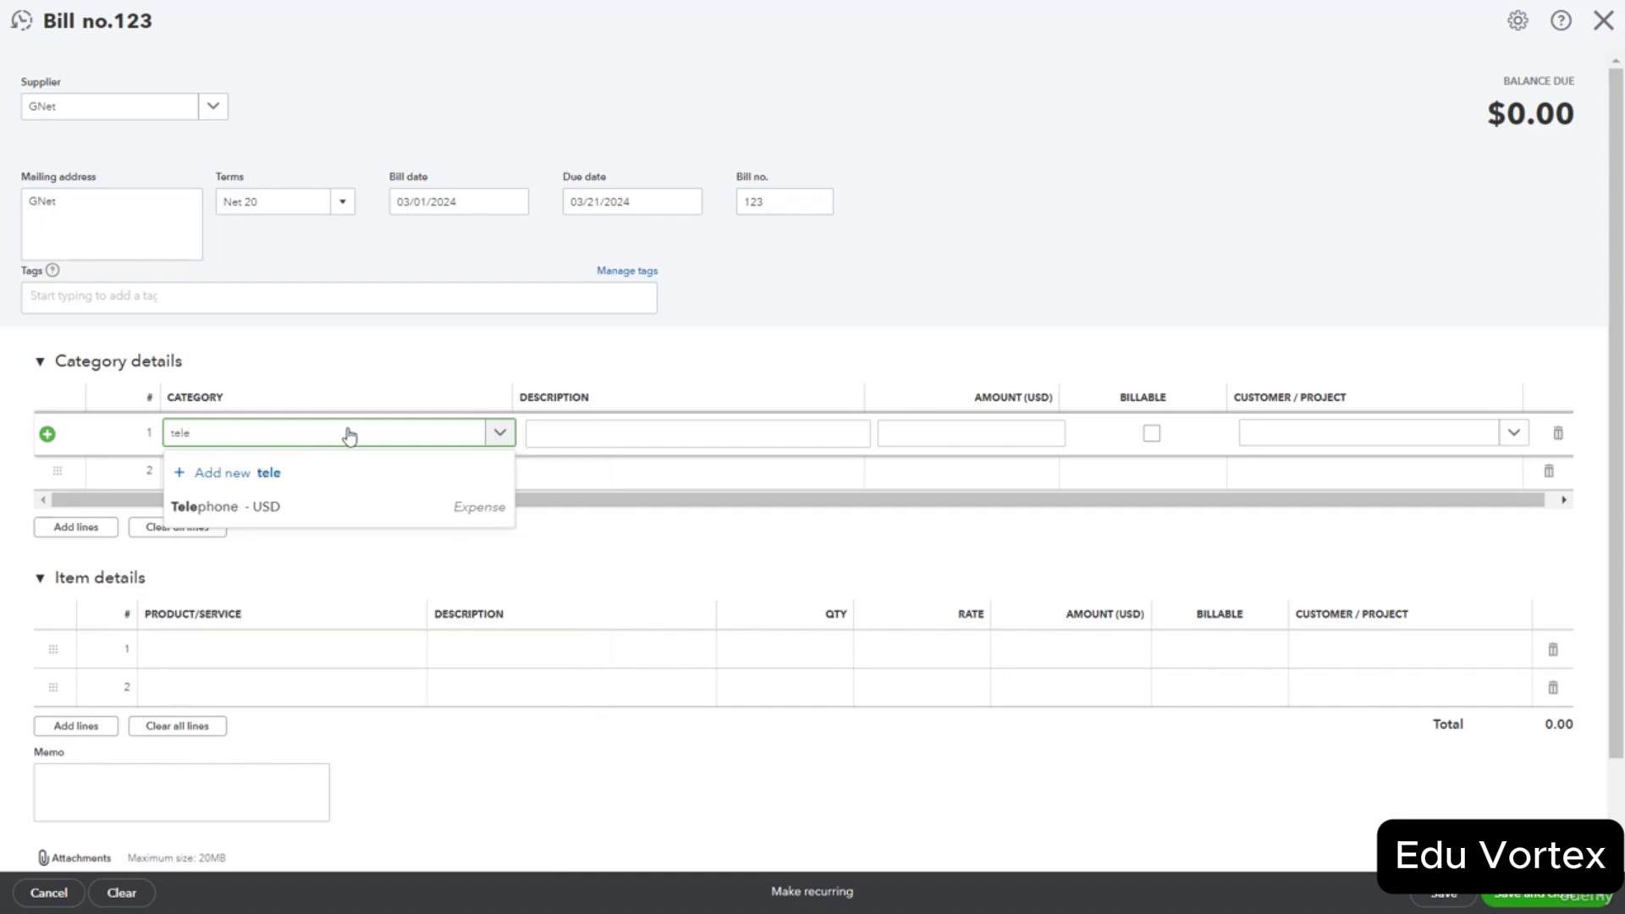
{"action": "left_click", "coordinate": [288, 512]}
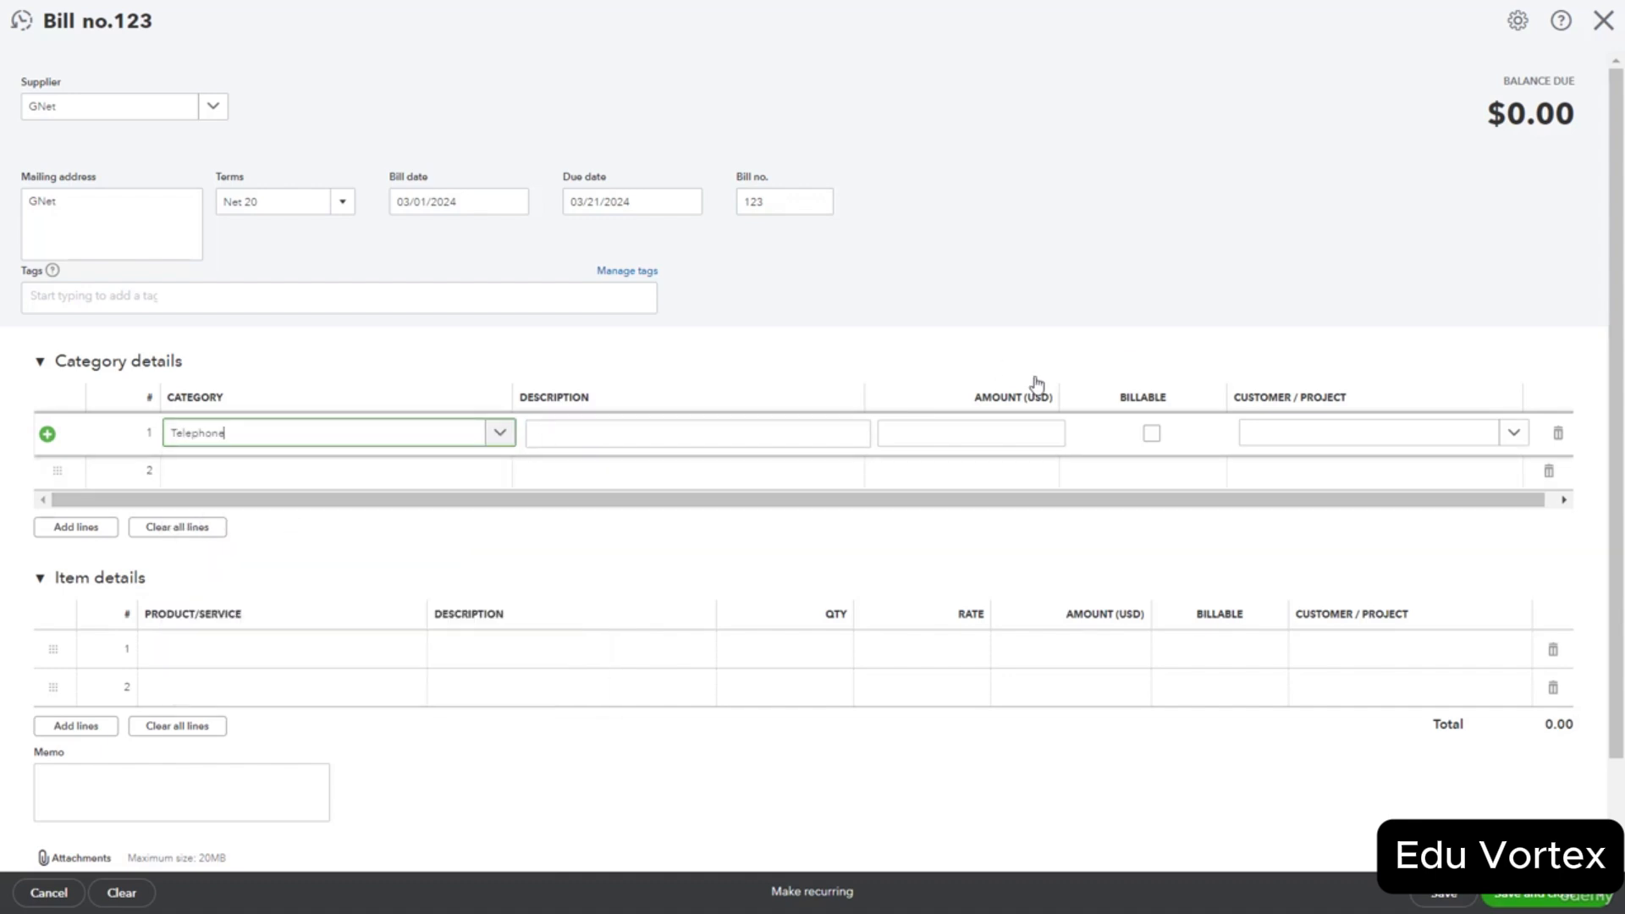
{"action": "left_click", "coordinate": [650, 433]}
{"action": "type", "text": "February services,"}
{"action": "left_click", "coordinate": [991, 438]}
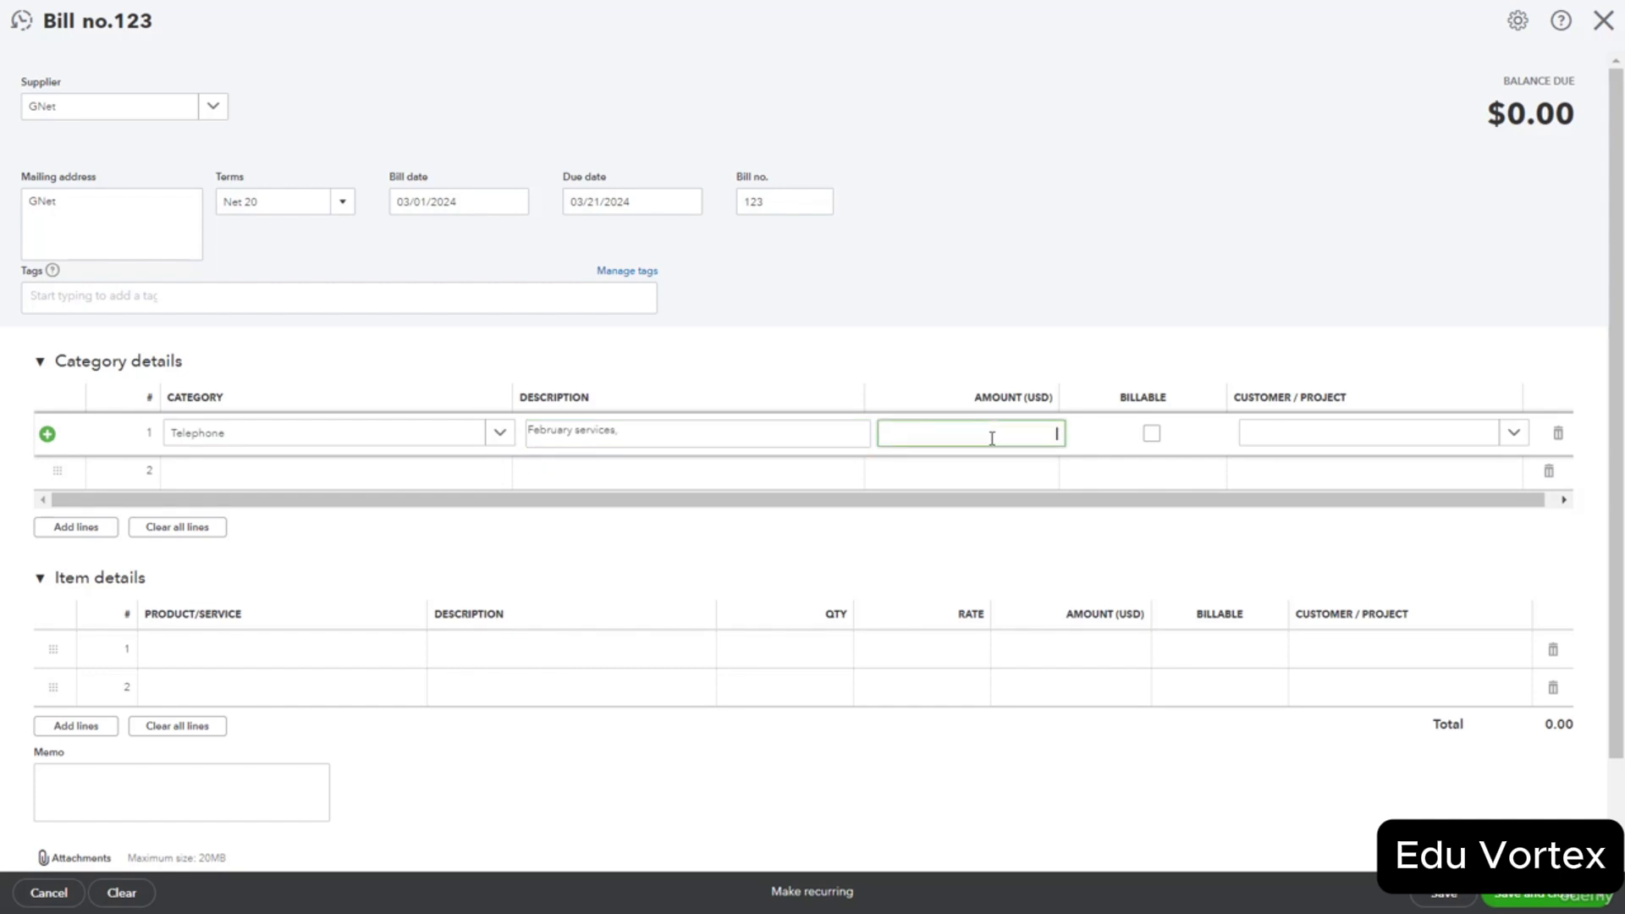
{"action": "type", "text": "300"}
{"action": "left_click", "coordinate": [350, 478]}
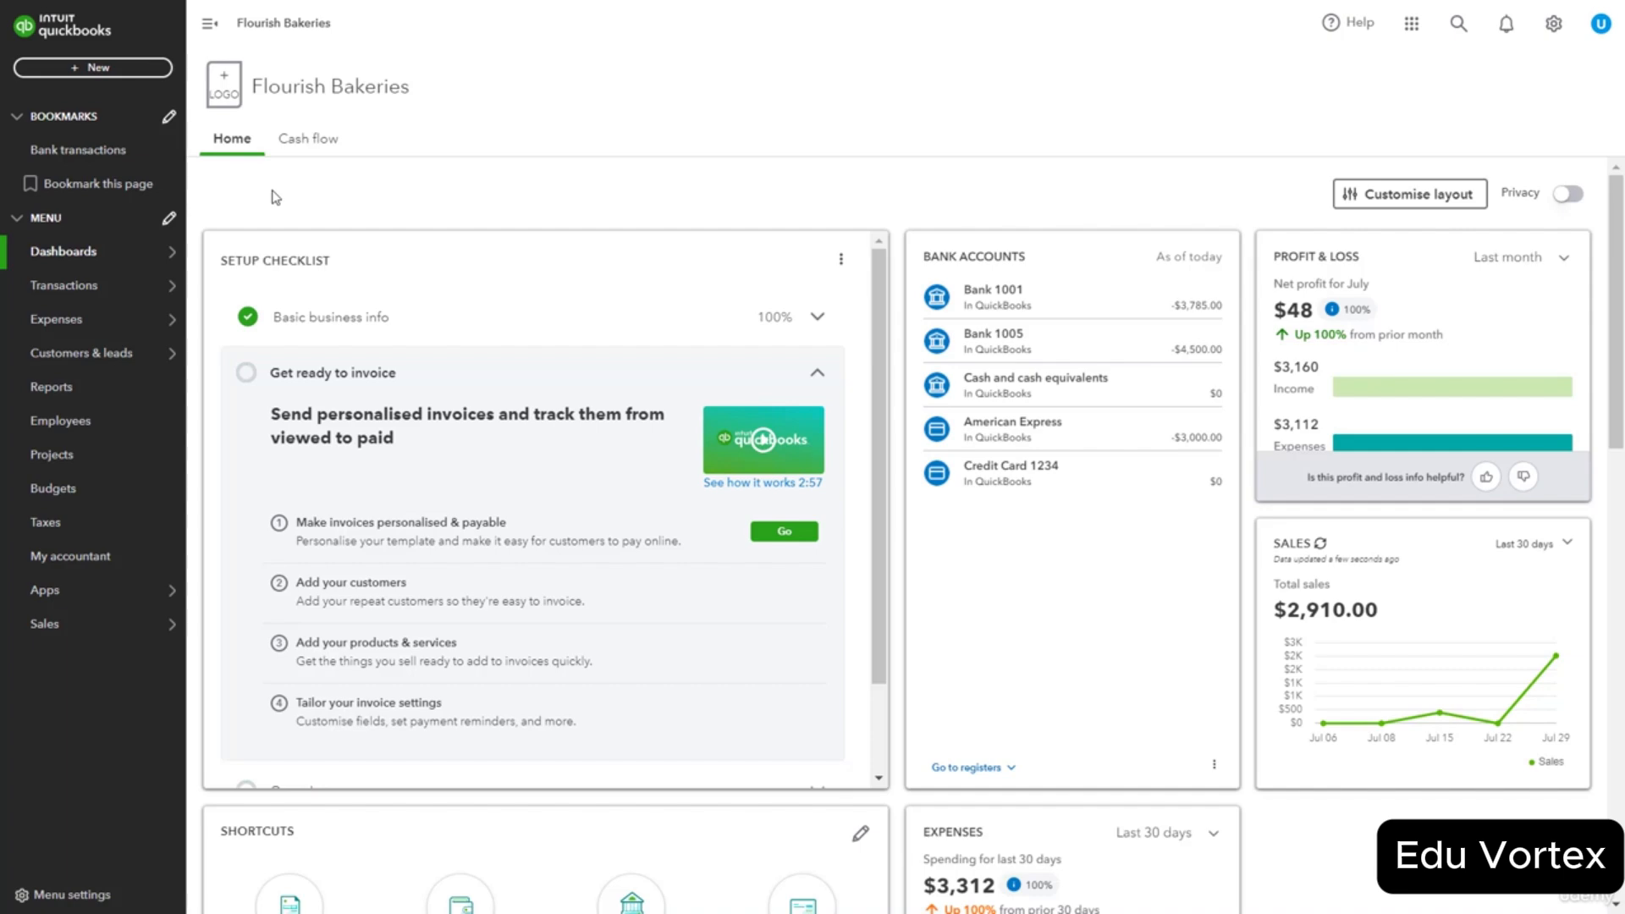
Start Pay Bills with Bank 1001 as the payment account.
{"action": "left_click", "coordinate": [119, 69]}
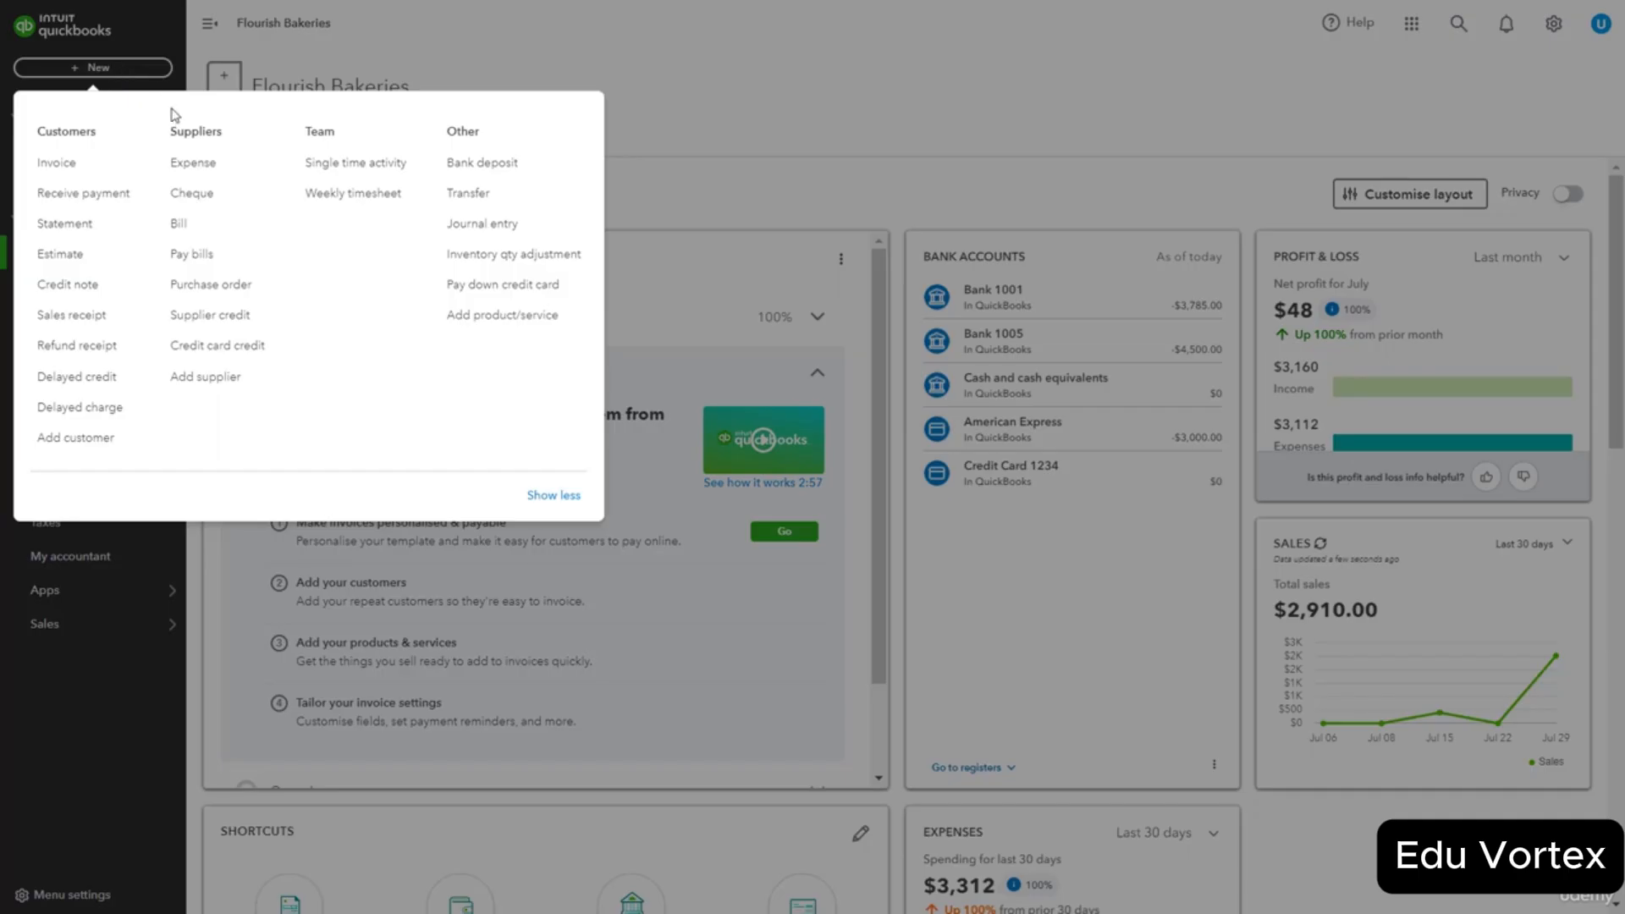
{"action": "left_click", "coordinate": [222, 259]}
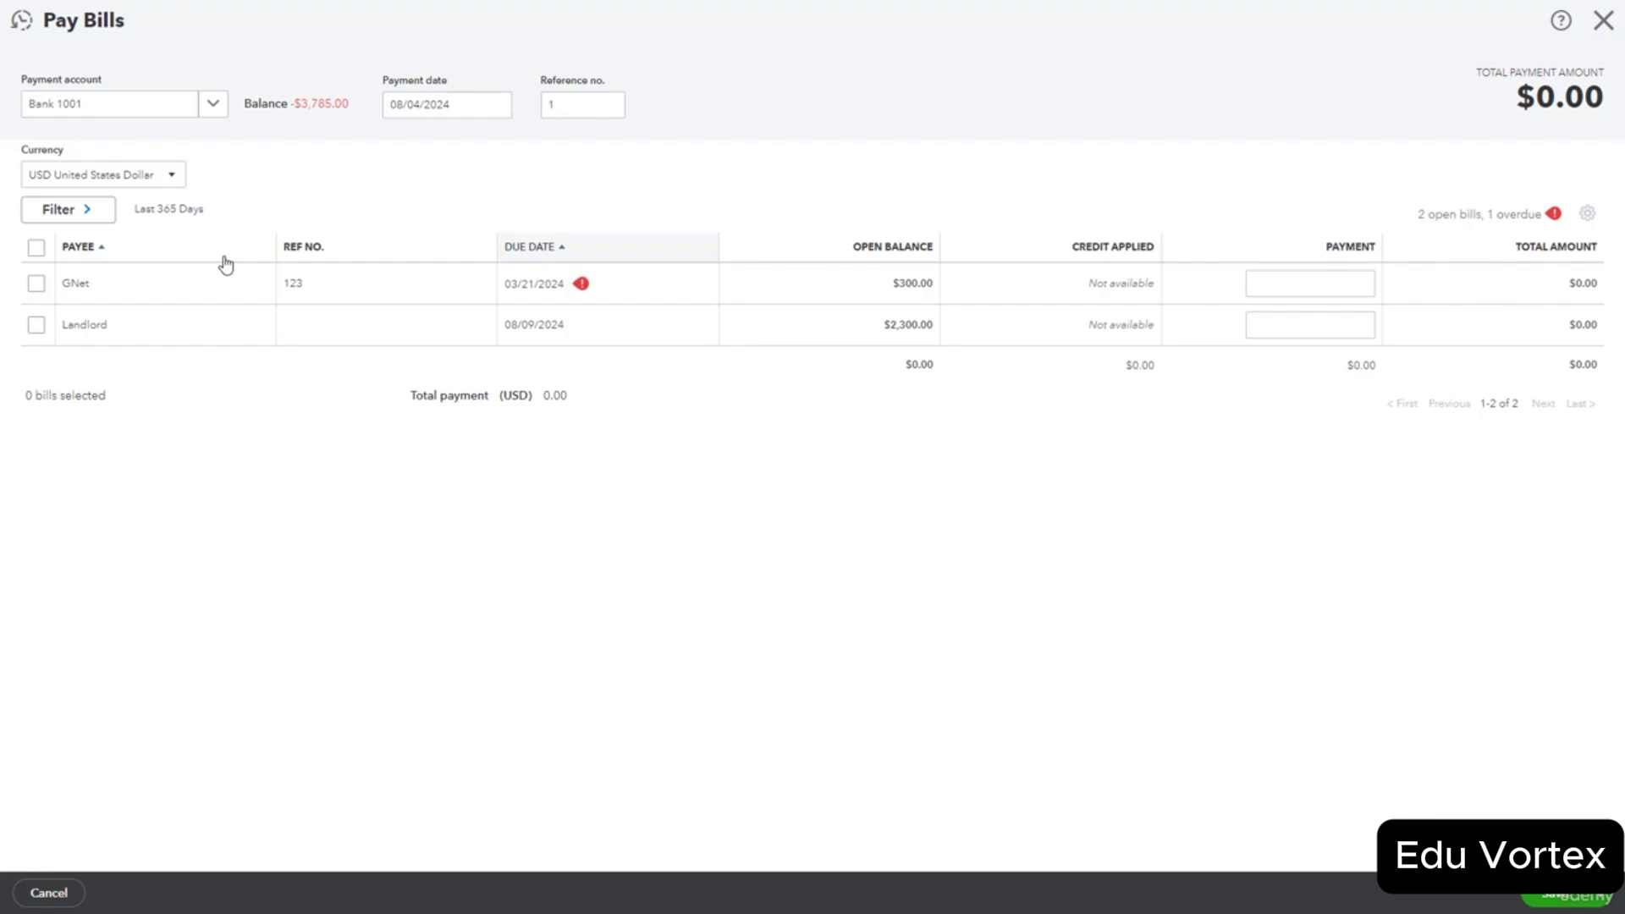
{"action": "left_click", "coordinate": [212, 105]}
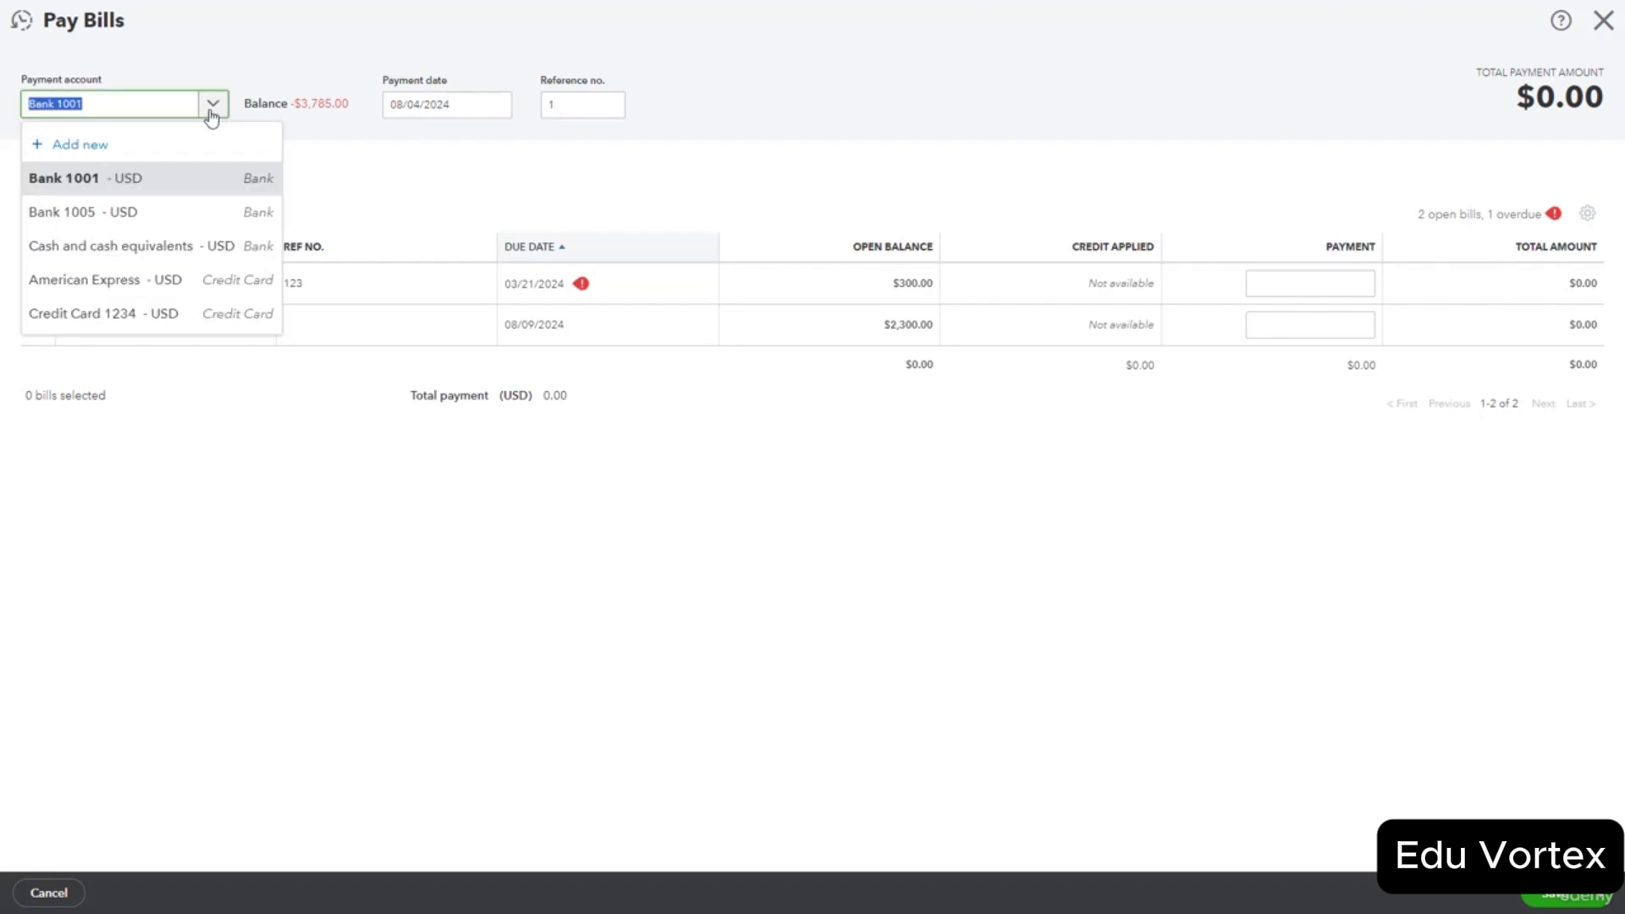
{"action": "left_click", "coordinate": [205, 189]}
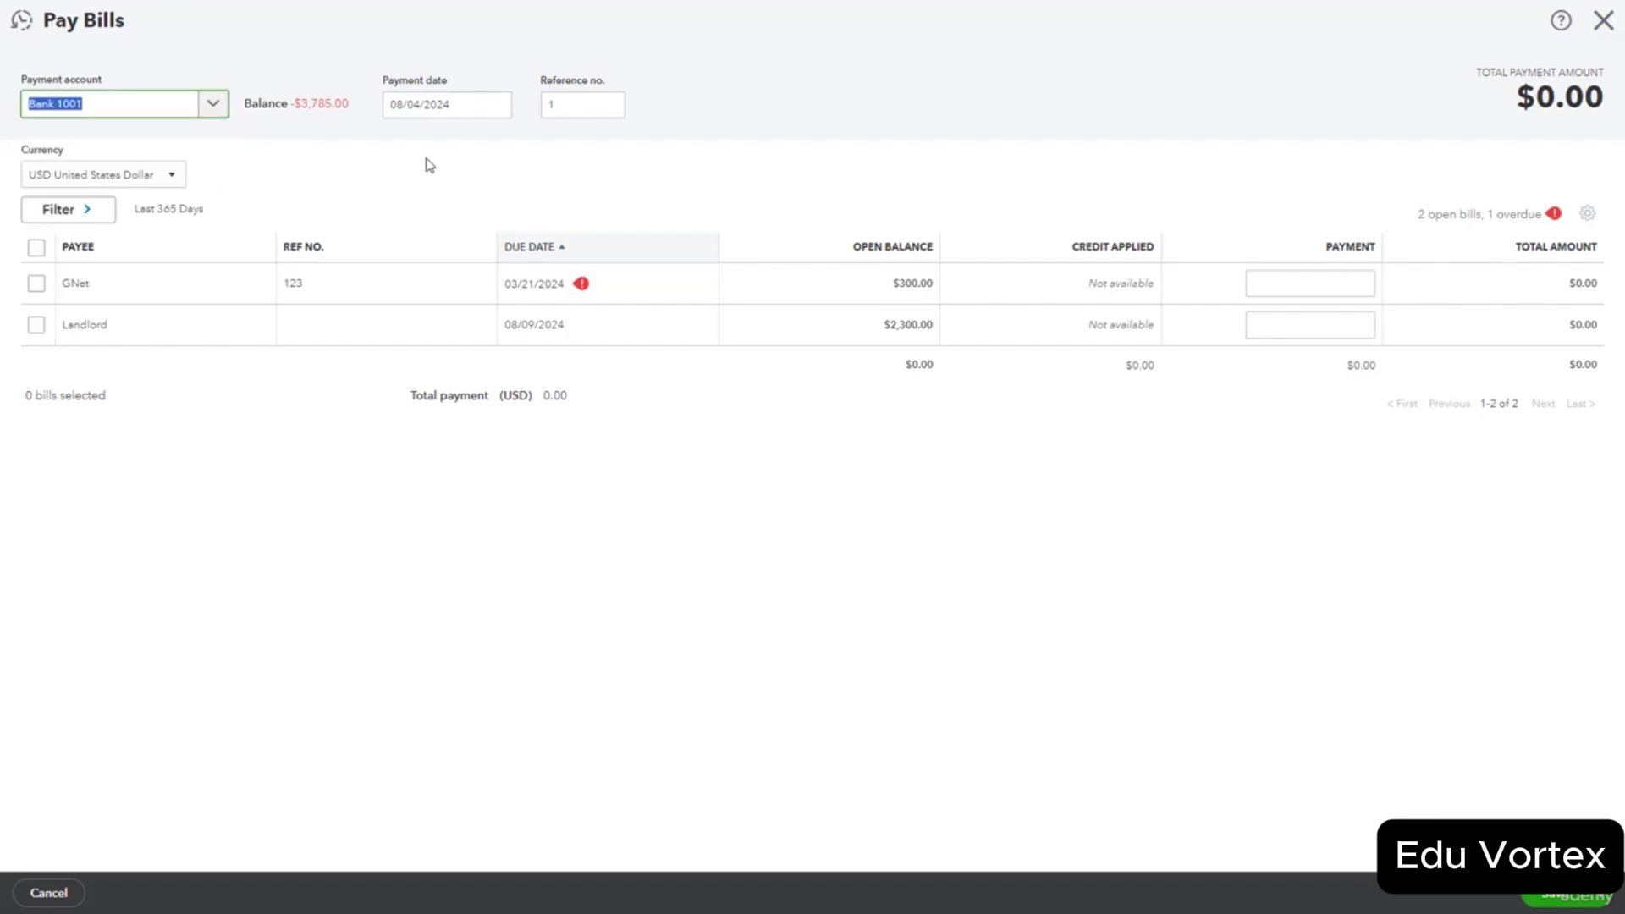
Select the Landlord bill's full 2,300.00 for payment and set saving to Save and close.
{"action": "left_click", "coordinate": [549, 114]}
{"action": "left_click", "coordinate": [336, 160]}
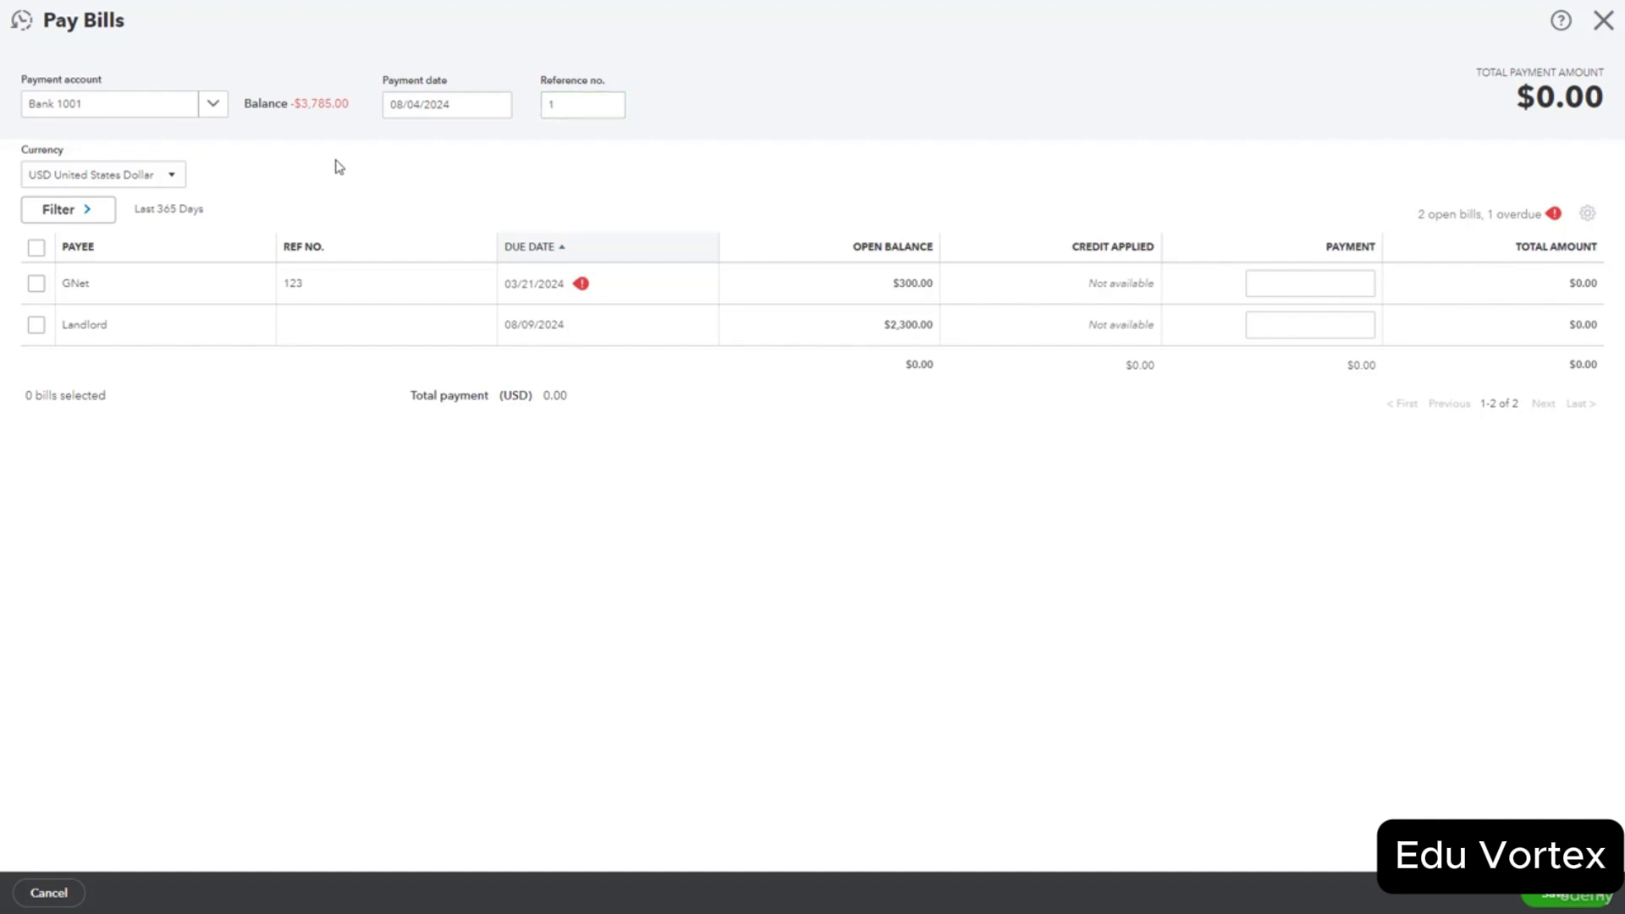
{"action": "left_click", "coordinate": [188, 107]}
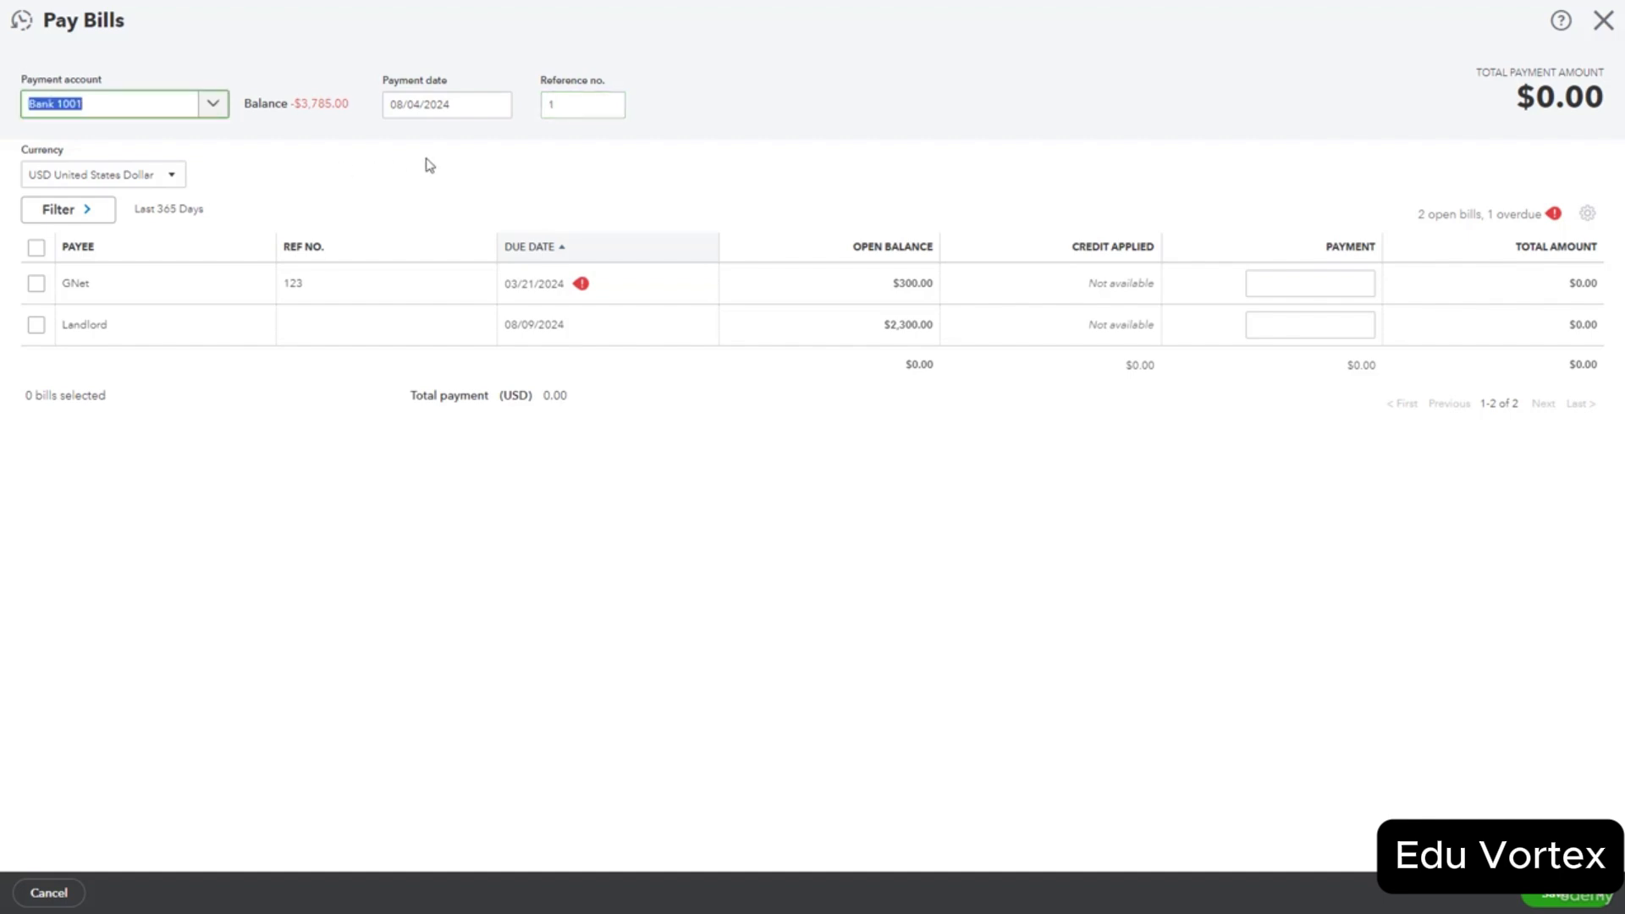
{"action": "left_click", "coordinate": [559, 105]}
{"action": "left_click", "coordinate": [336, 161]}
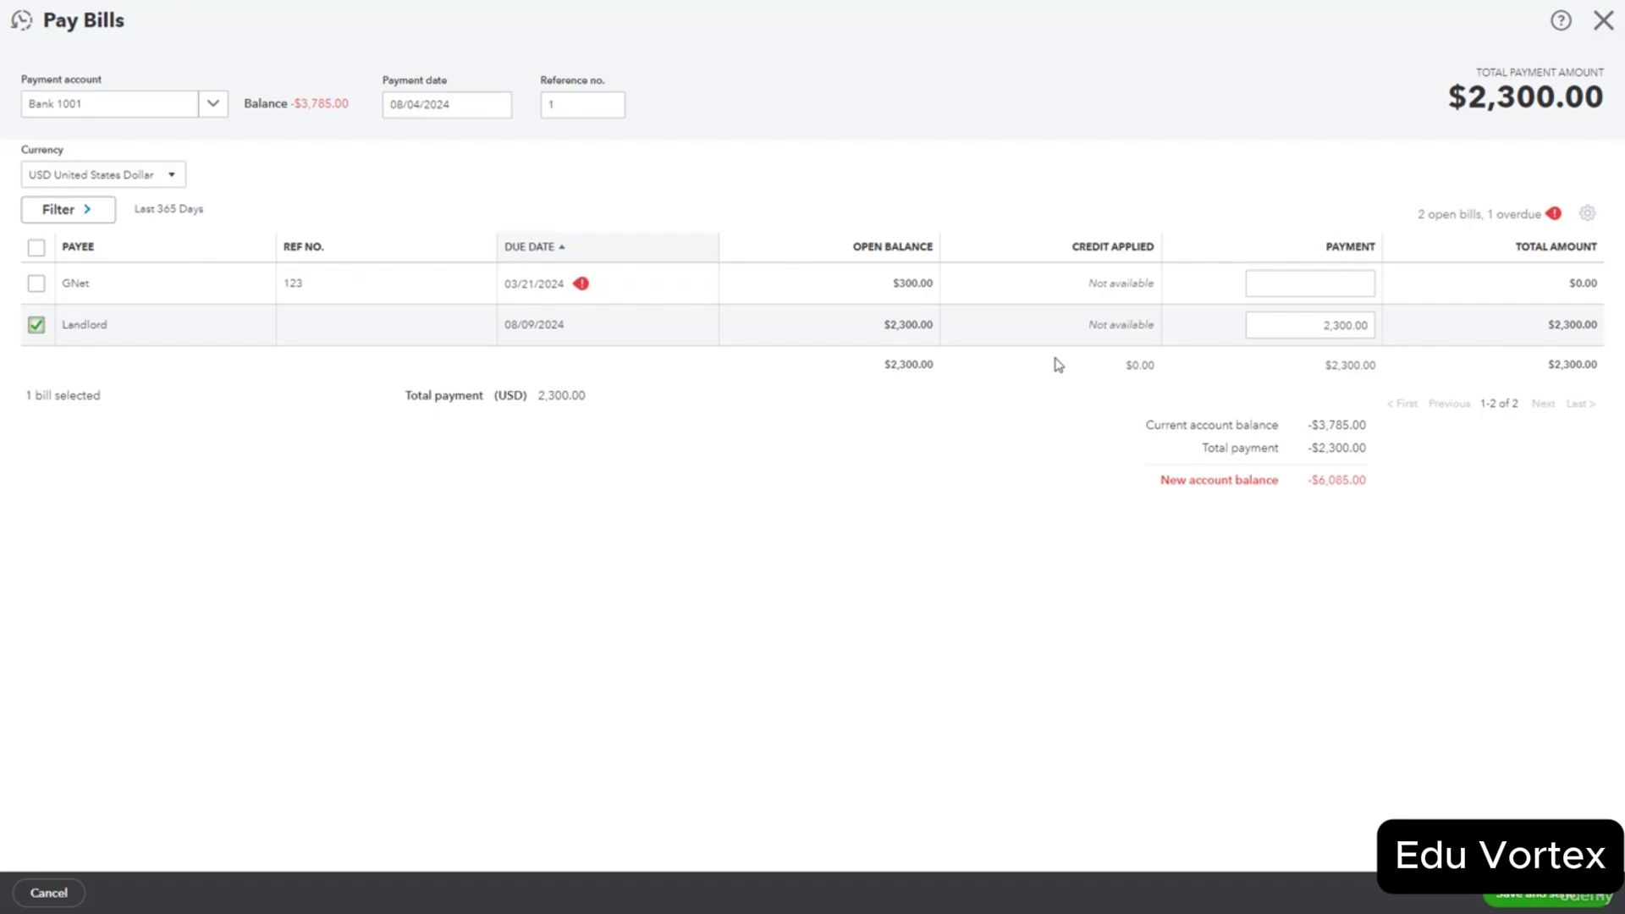
{"action": "left_click", "coordinate": [1598, 900]}
{"action": "left_click", "coordinate": [1536, 861]}
Save the 2,300.00 Landlord bill payment from Bank 1001.
{"action": "left_click", "coordinate": [1558, 902]}
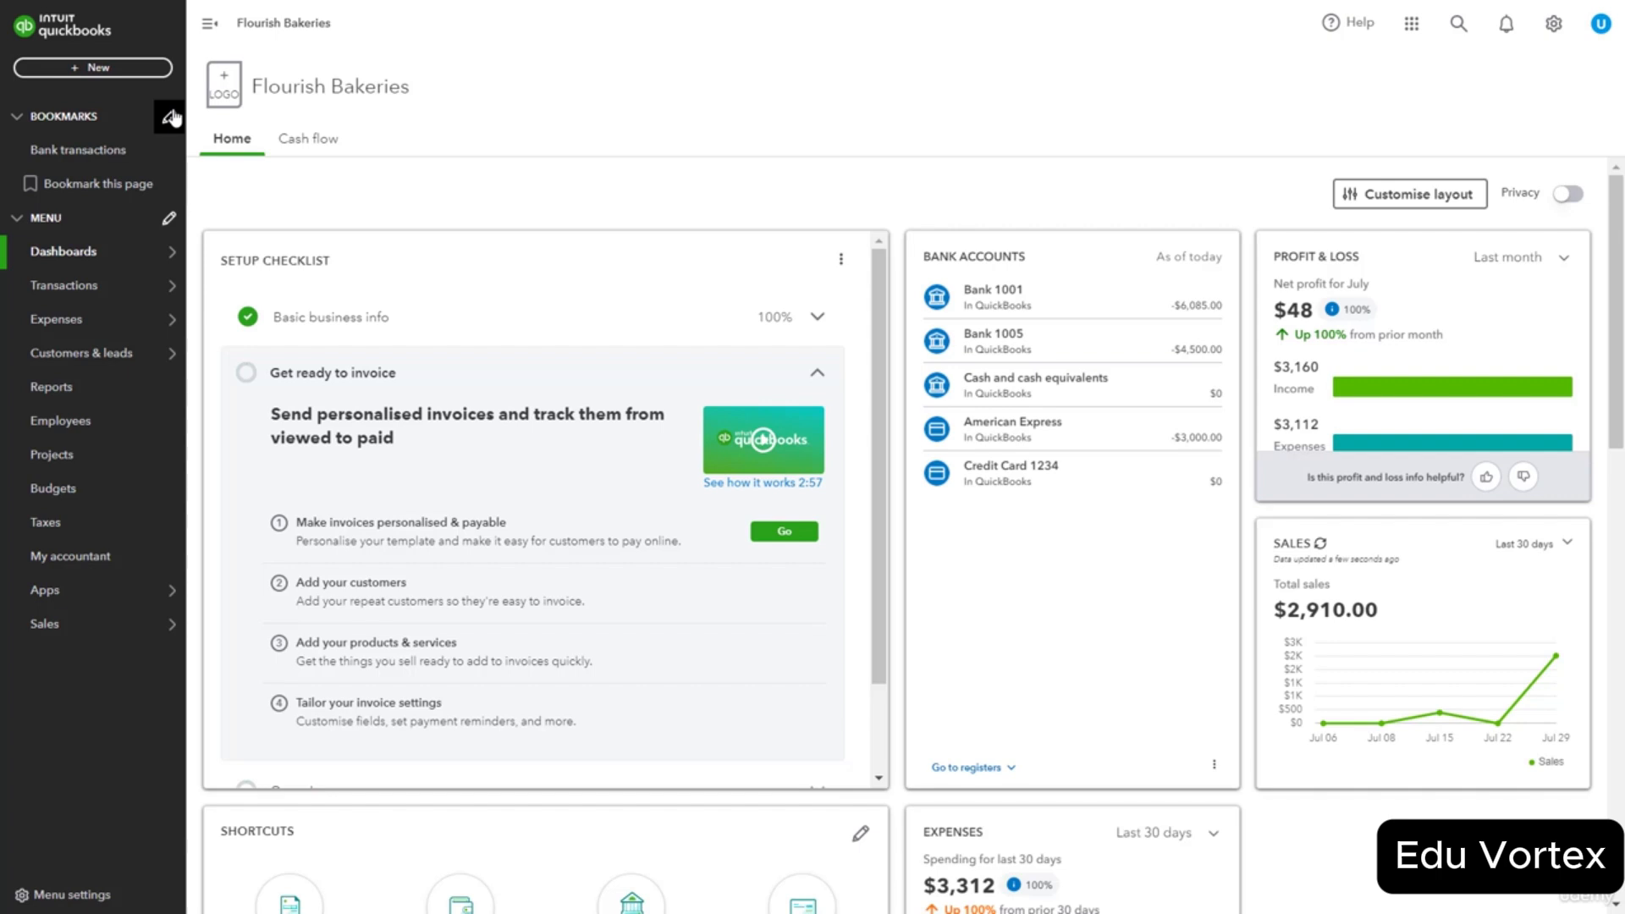
Pay the GNet bill's 300.00 from Bank 1001 in Pay Bills and save it.
{"action": "left_click", "coordinate": [112, 73]}
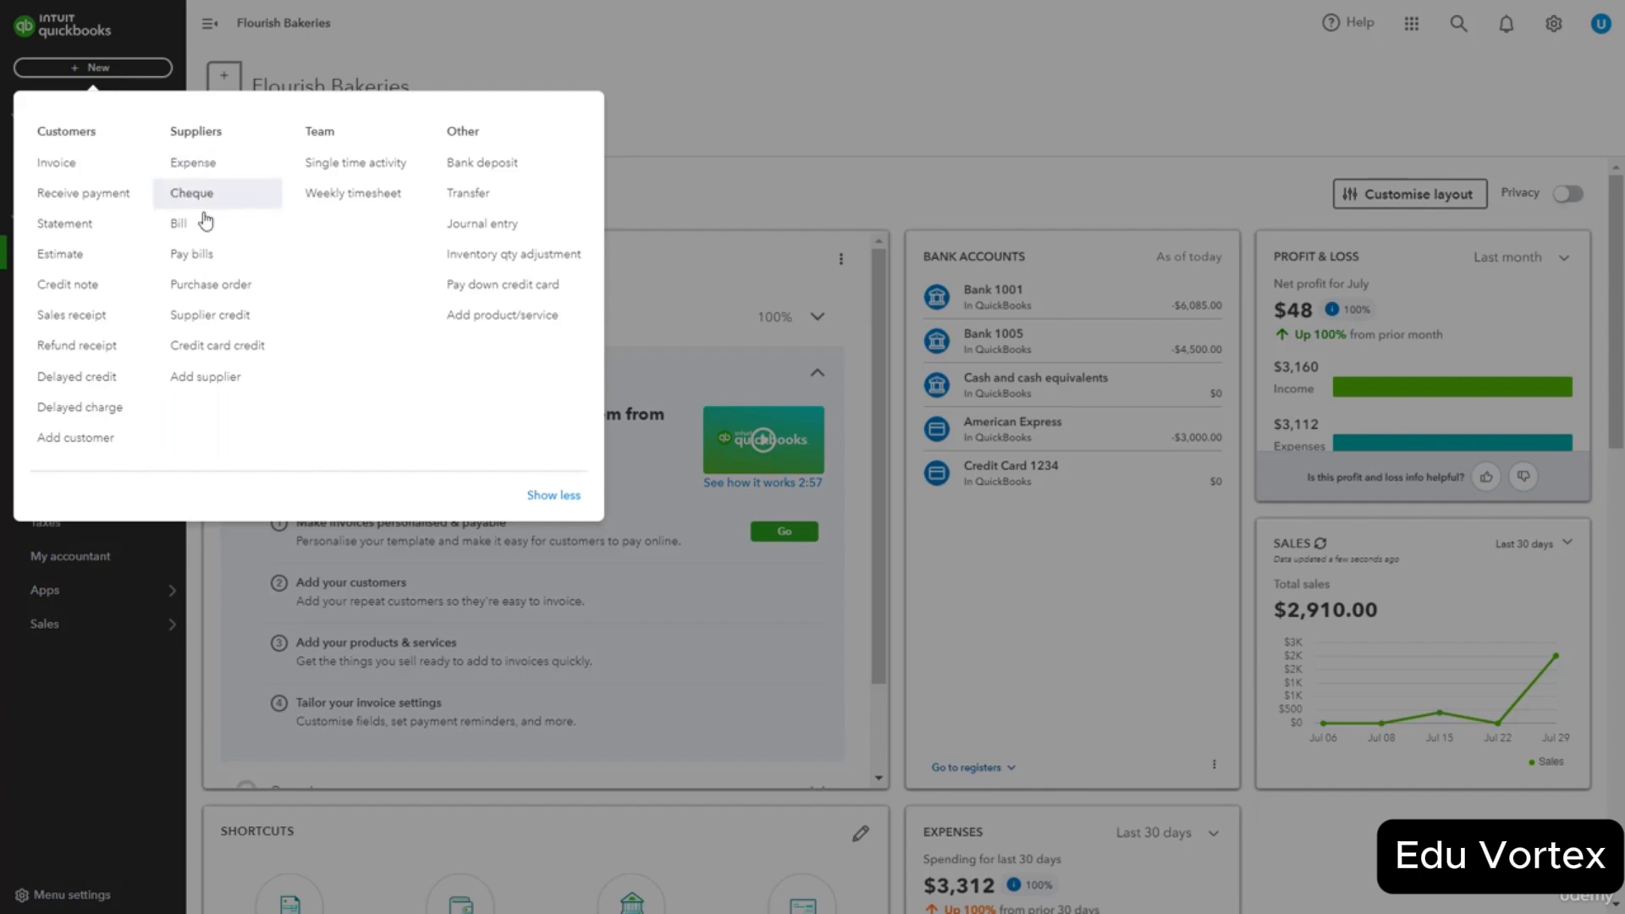
{"action": "left_click", "coordinate": [216, 256]}
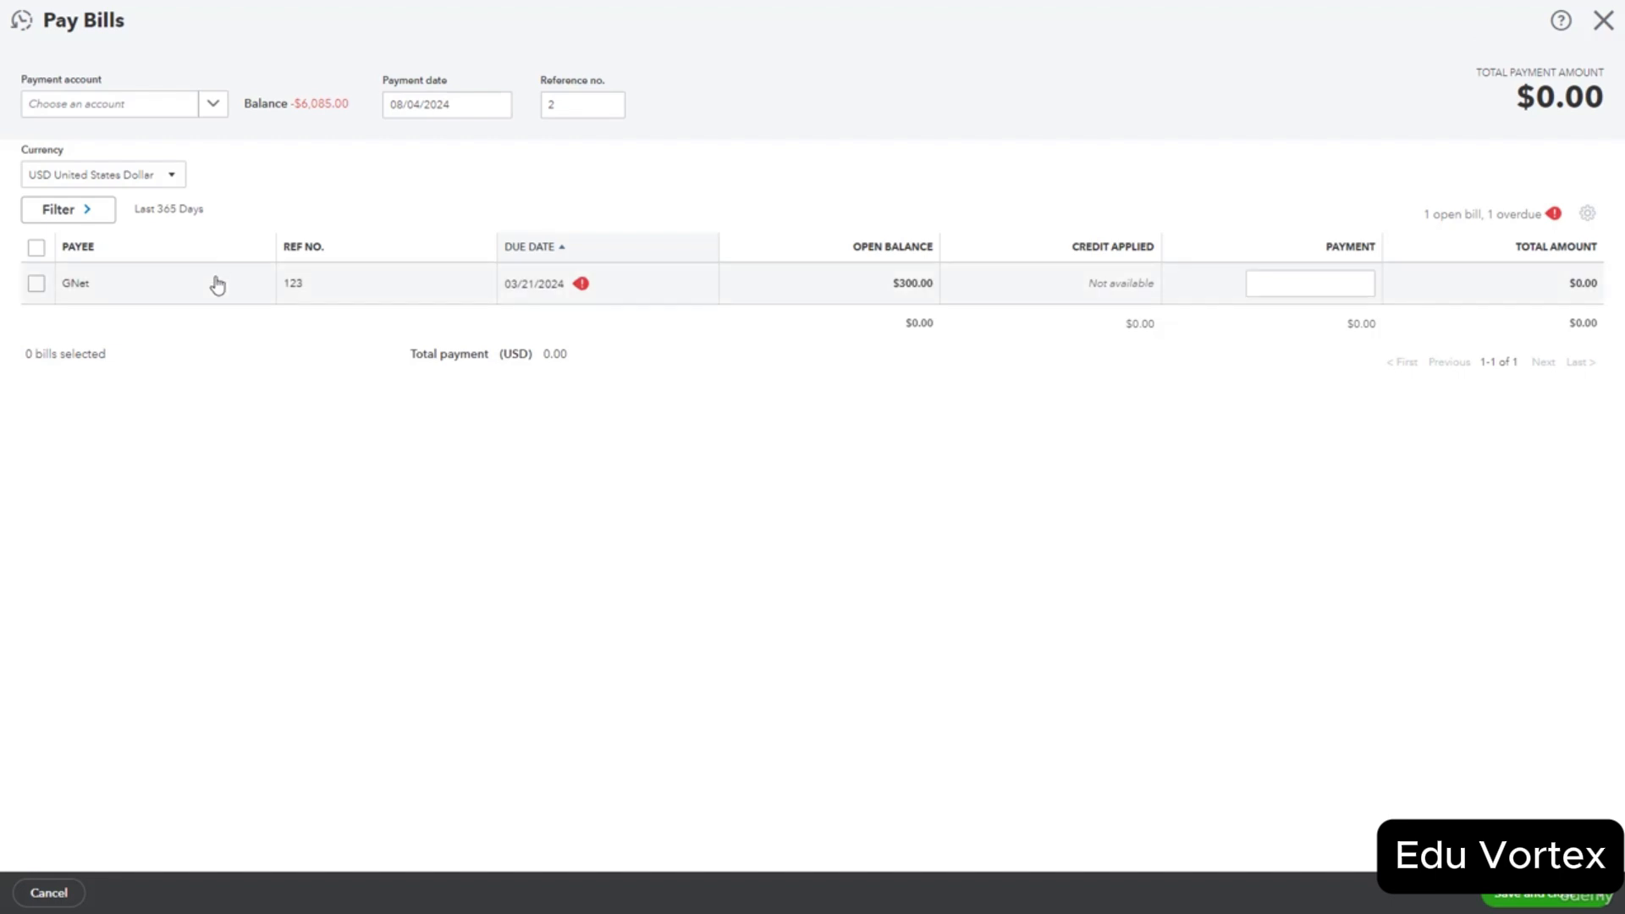
{"action": "left_click", "coordinate": [36, 284]}
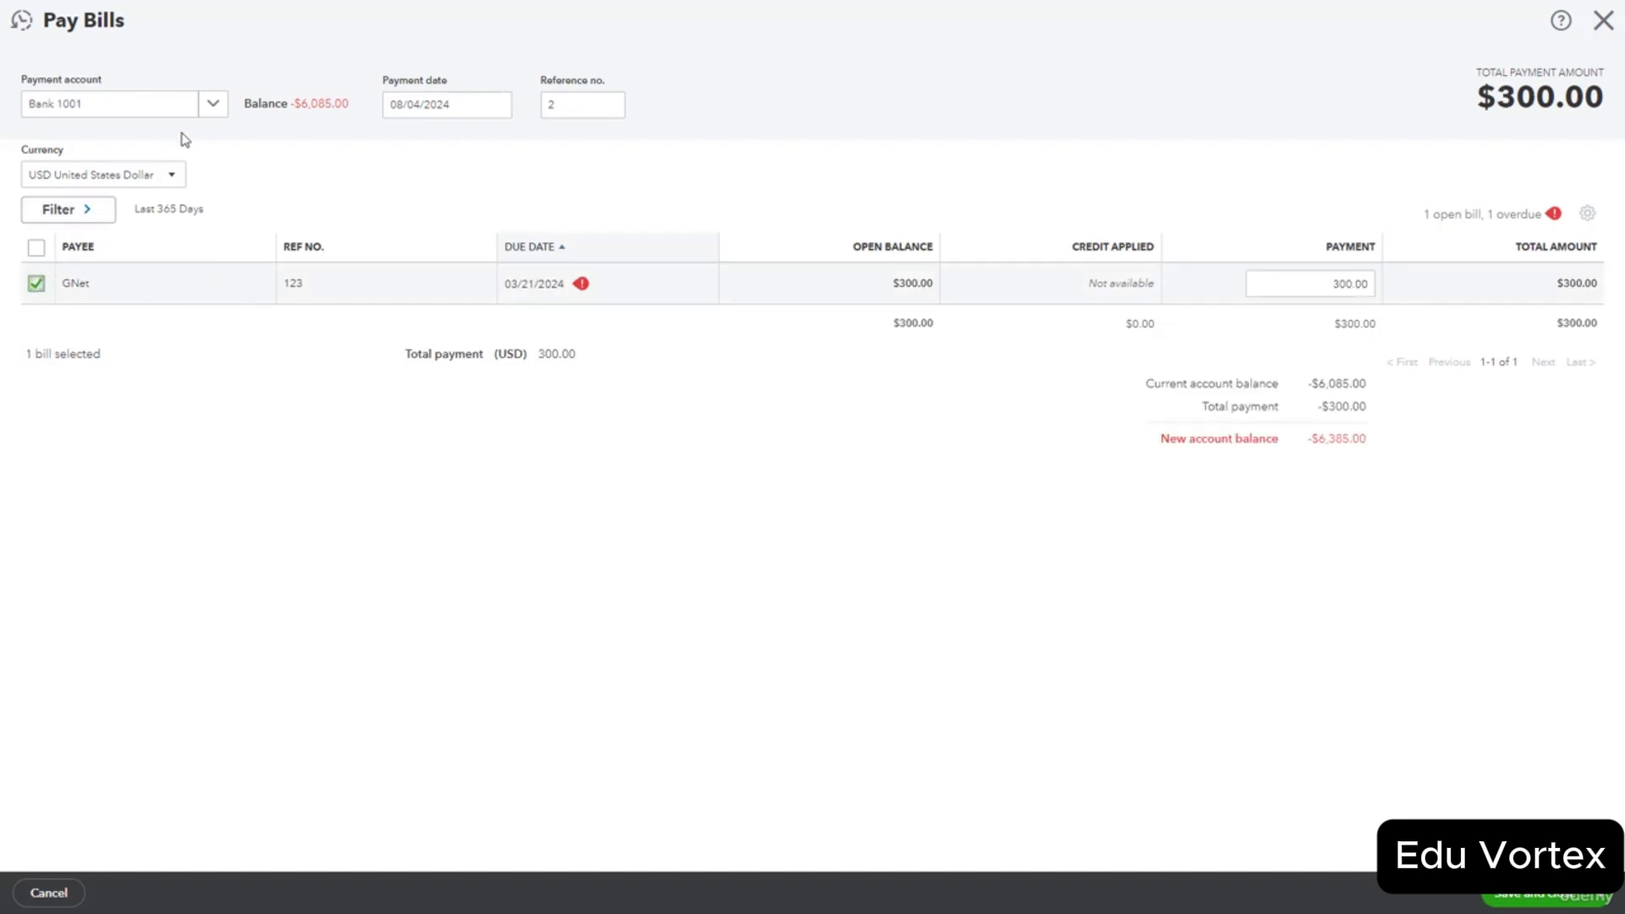
{"action": "left_click", "coordinate": [566, 109]}
{"action": "left_click", "coordinate": [1567, 901]}
{"action": "left_click", "coordinate": [1551, 903]}
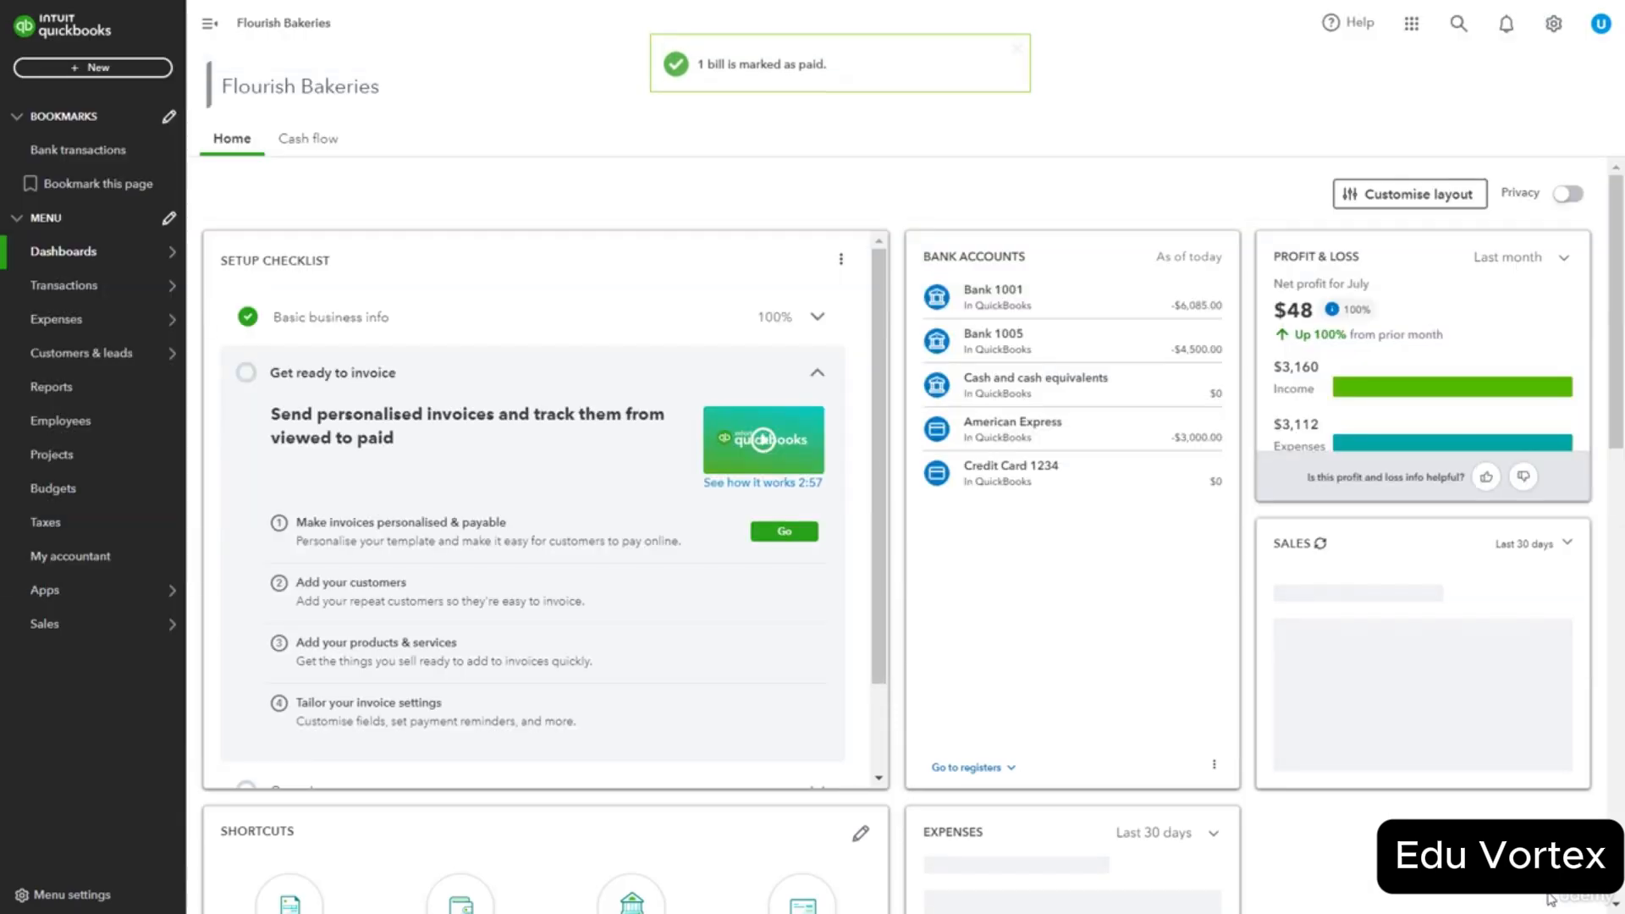
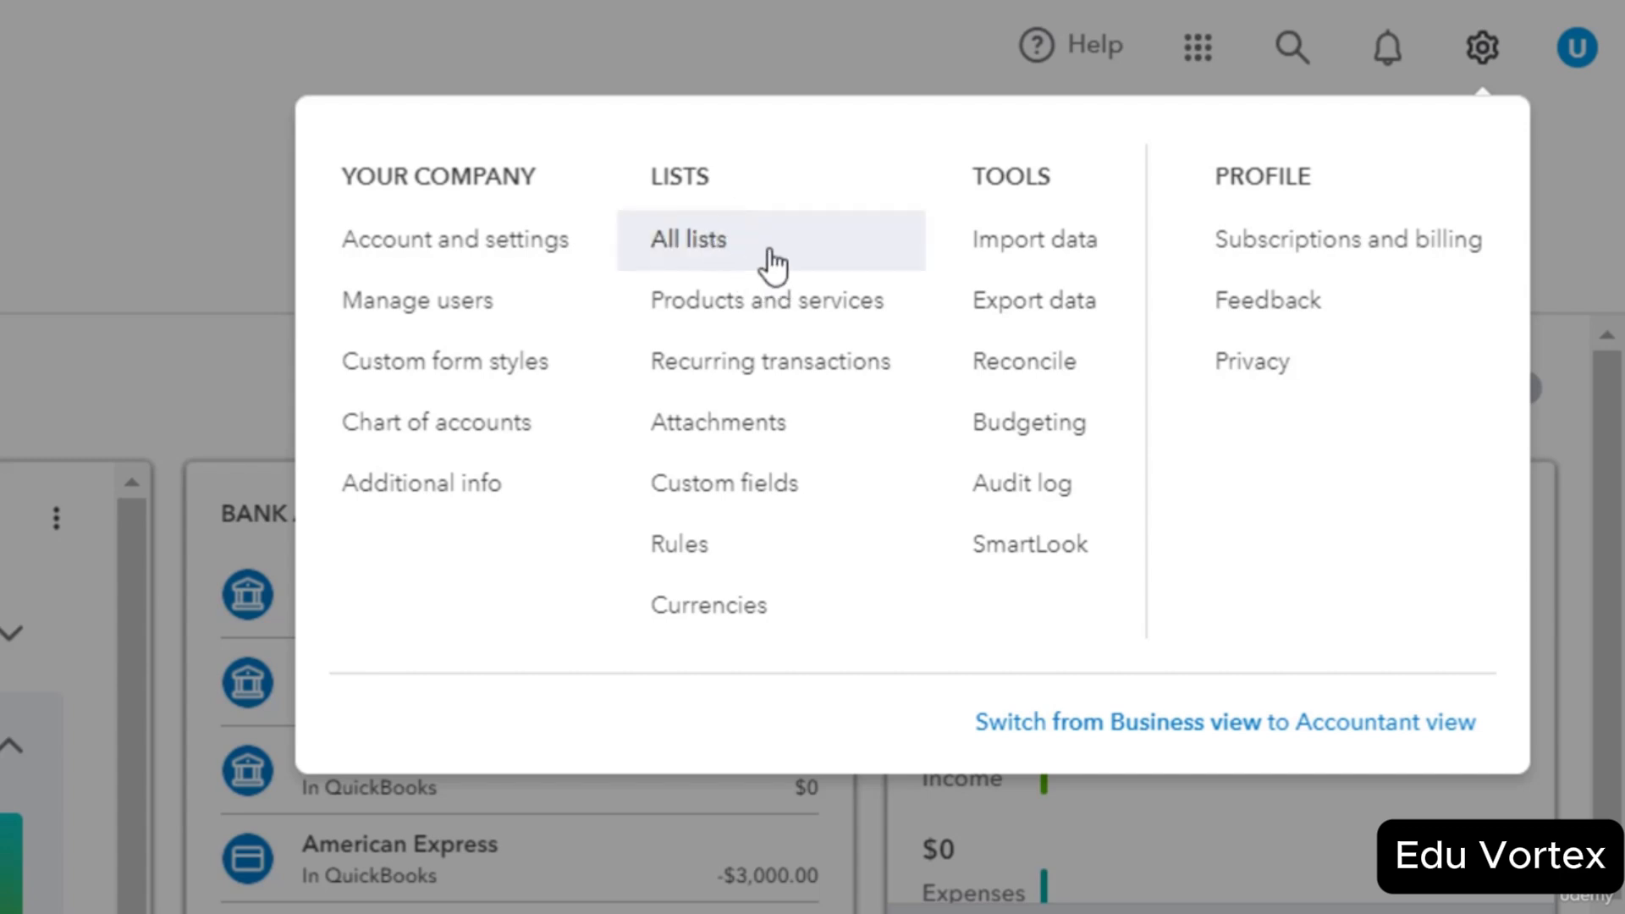
Create a payment term named 'Net 90' due in a fixed 90 days.
{"action": "left_click", "coordinate": [773, 254]}
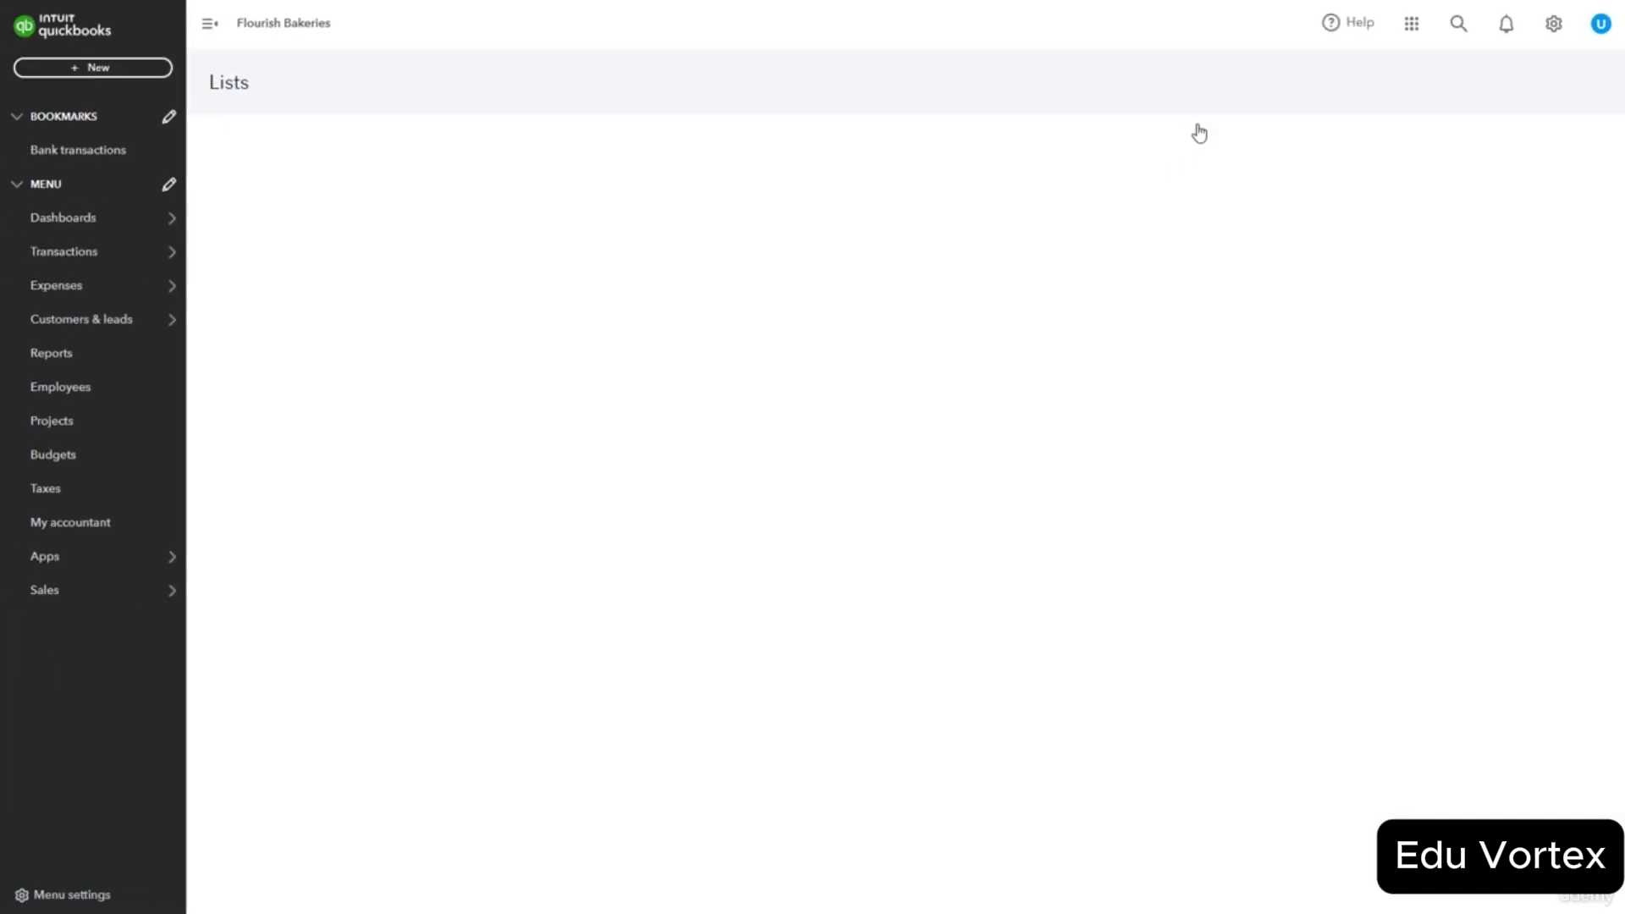
{"action": "left_click", "coordinate": [957, 242]}
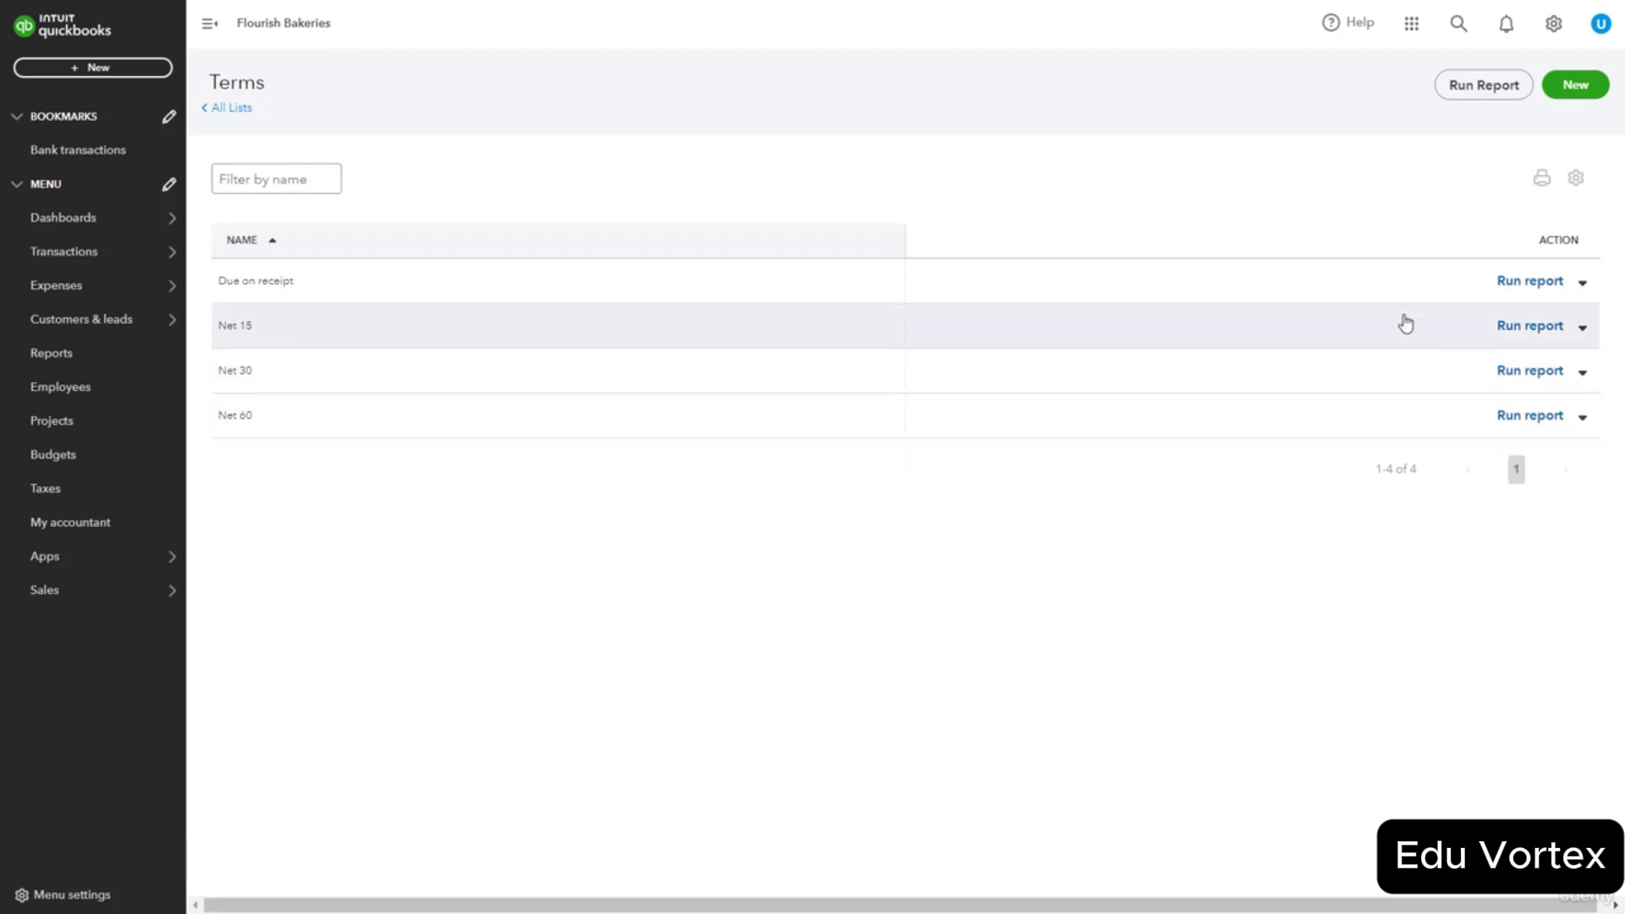
{"action": "left_click", "coordinate": [1581, 88]}
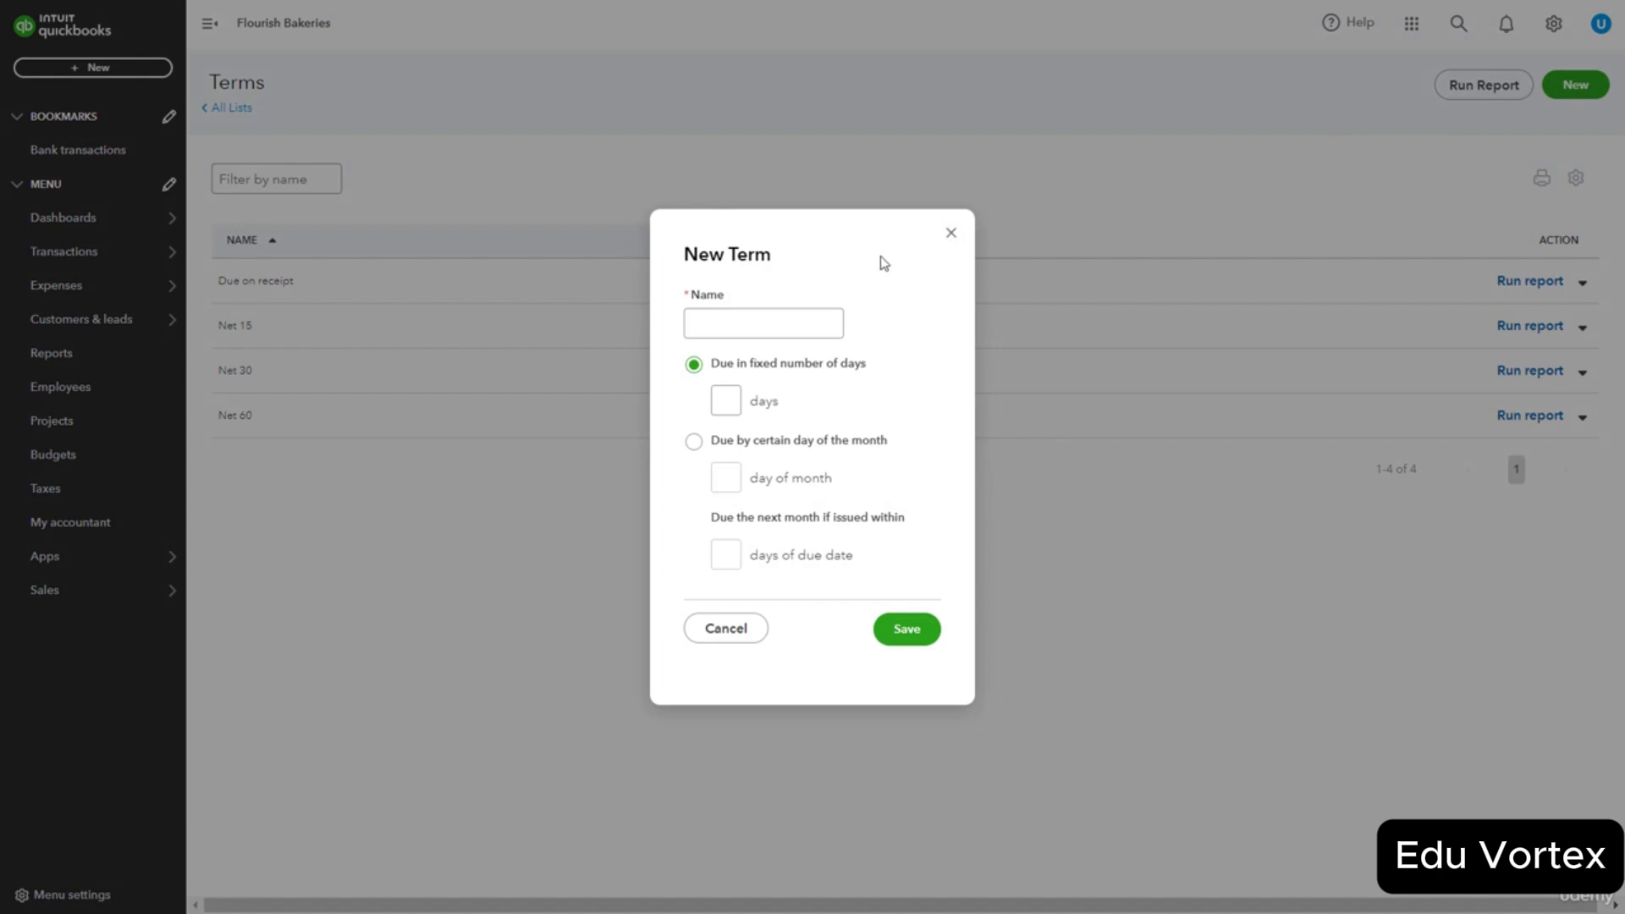
{"action": "left_click", "coordinate": [765, 330]}
{"action": "type", "text": "Net"}
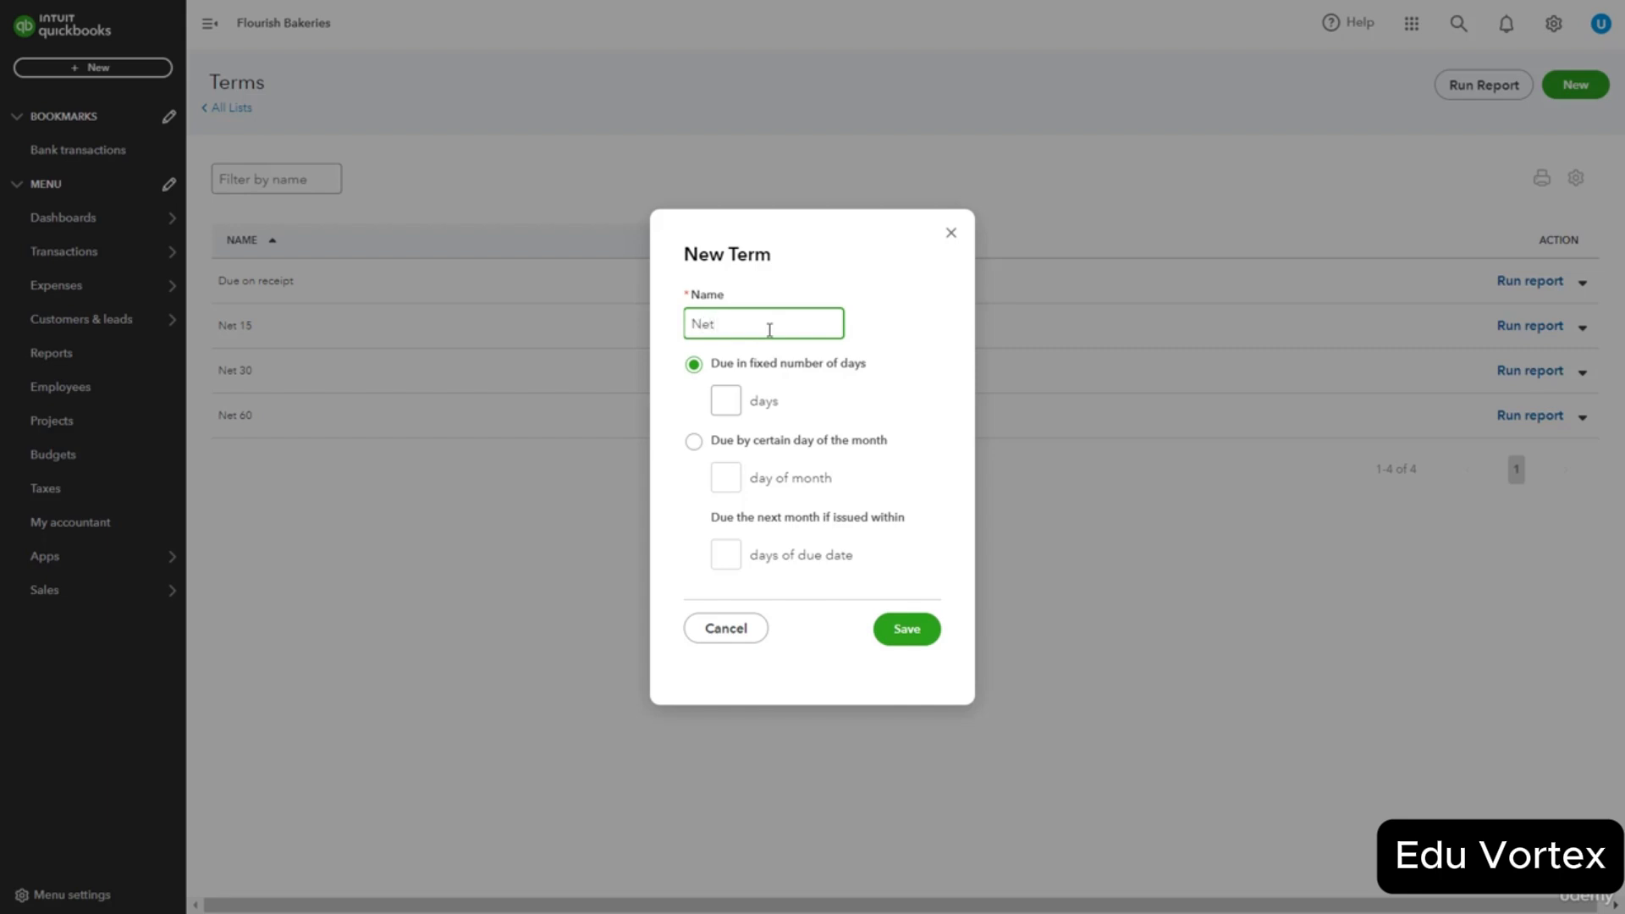
{"action": "type", "text": " 90"}
{"action": "left_click", "coordinate": [726, 401]}
{"action": "type", "text": "90"}
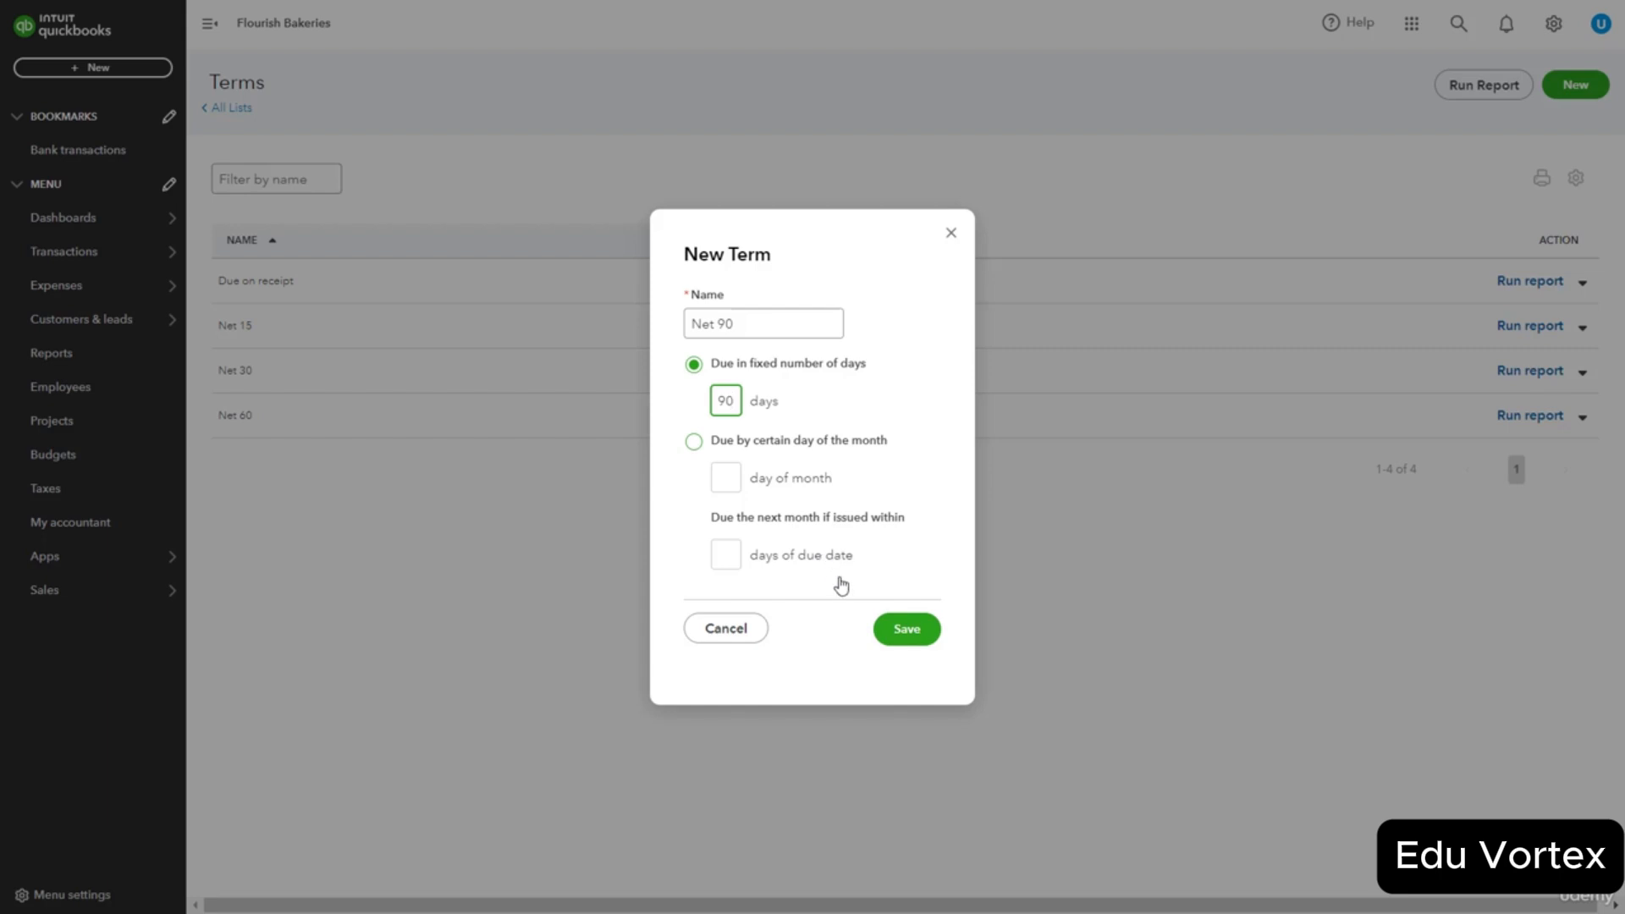
{"action": "left_click", "coordinate": [913, 635]}
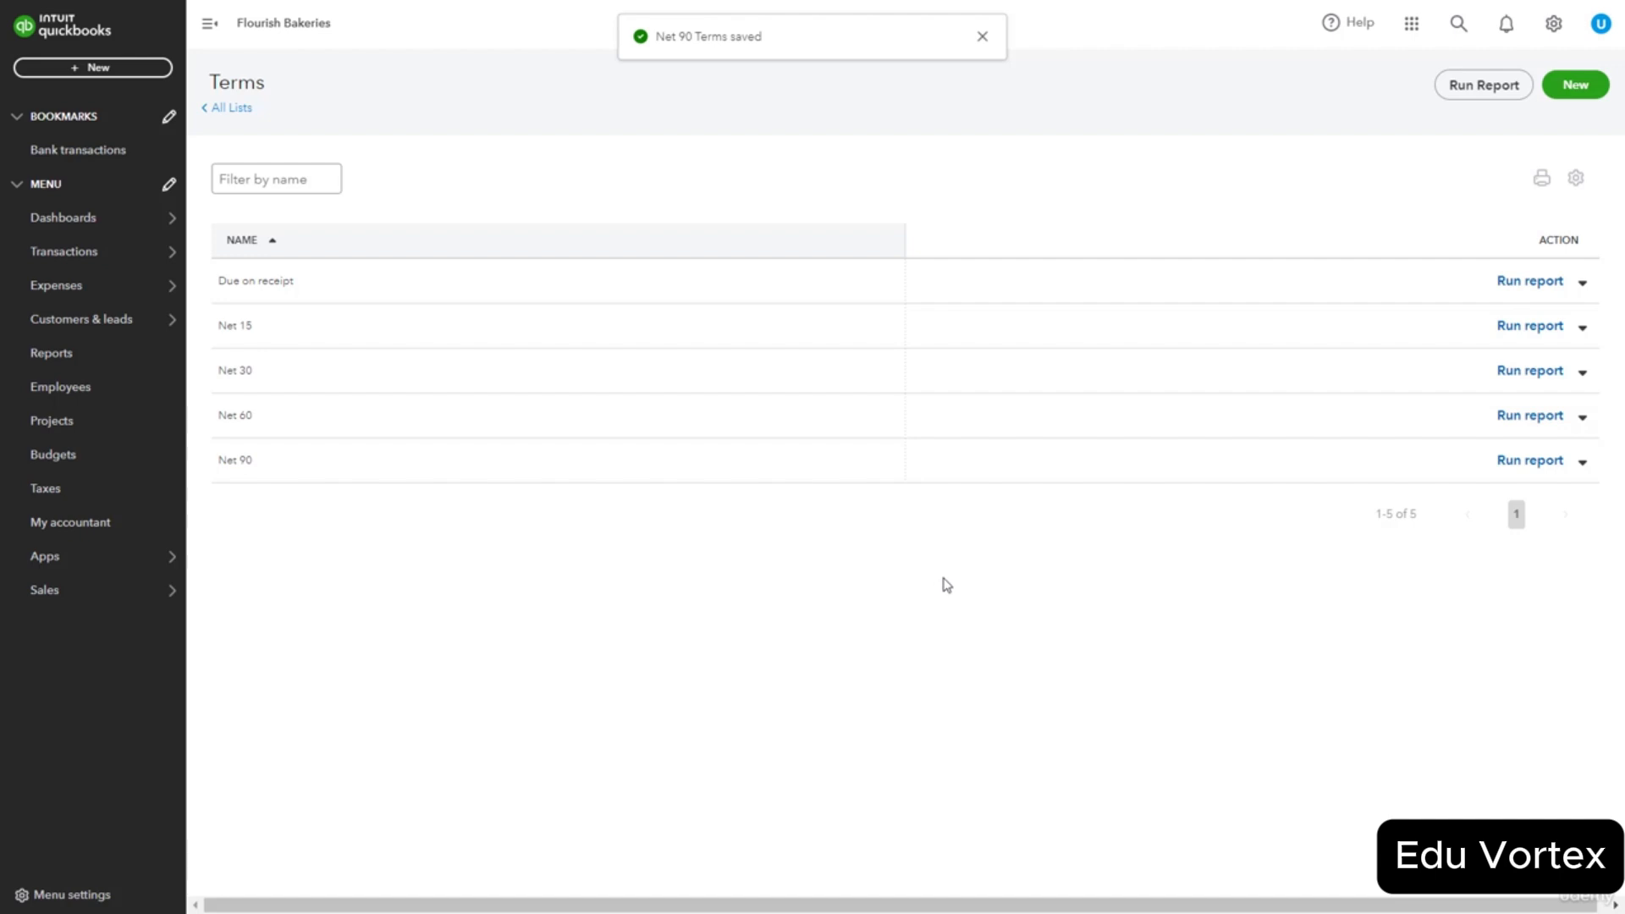
Open the Net 60 term for editing and save it unchanged.
{"action": "left_click", "coordinate": [1582, 416]}
{"action": "left_click", "coordinate": [1531, 457]}
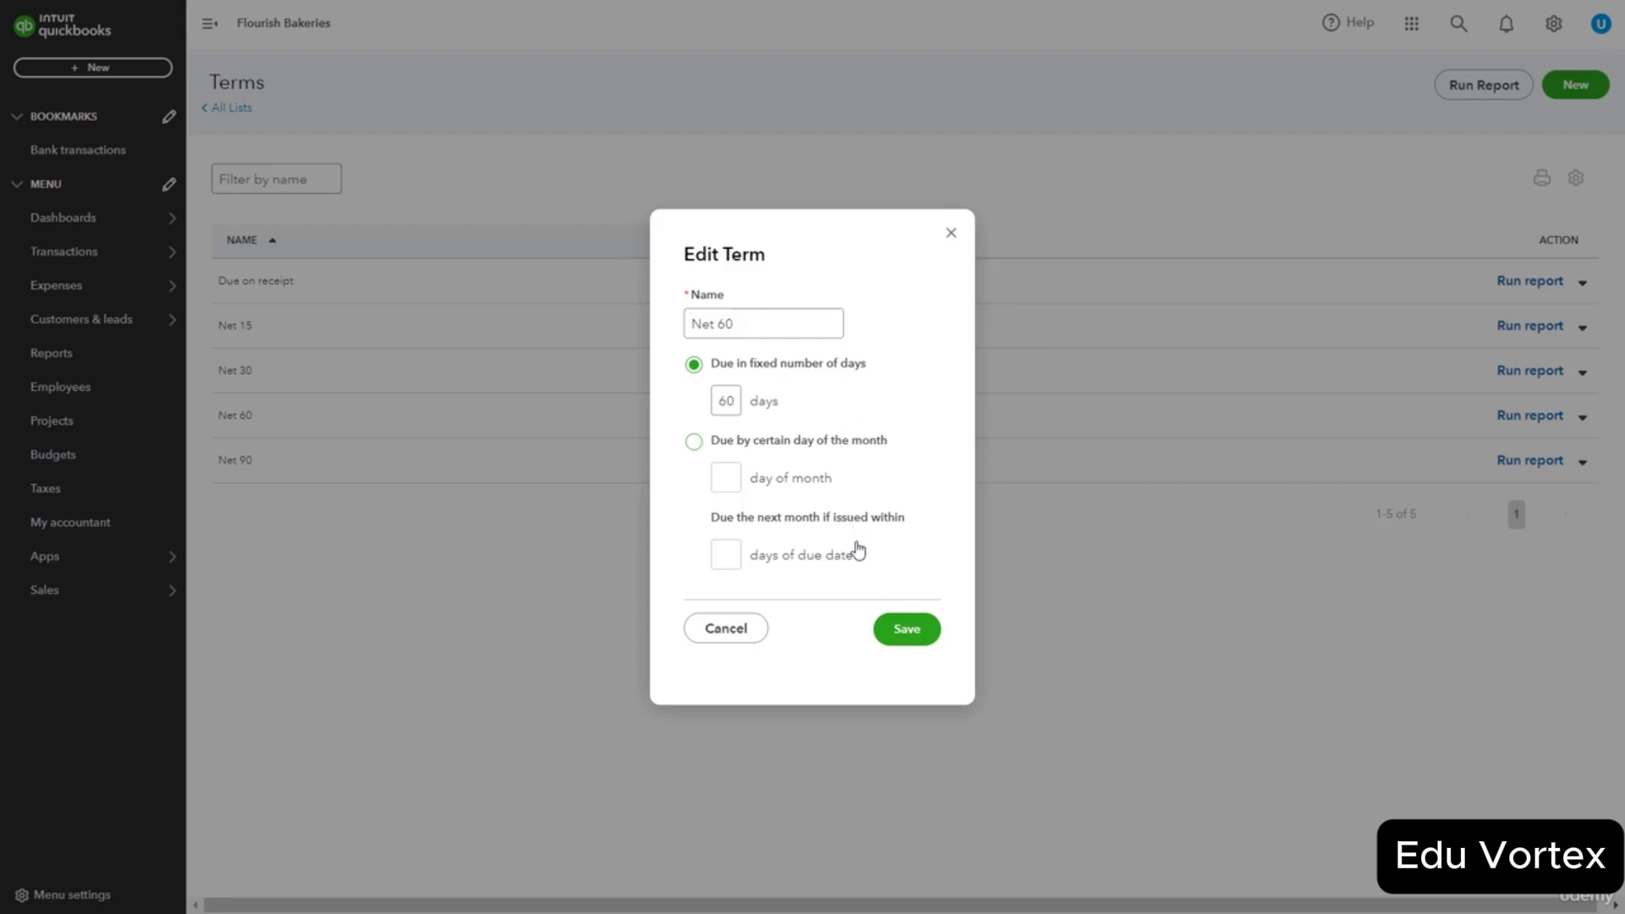
{"action": "left_click", "coordinate": [911, 637]}
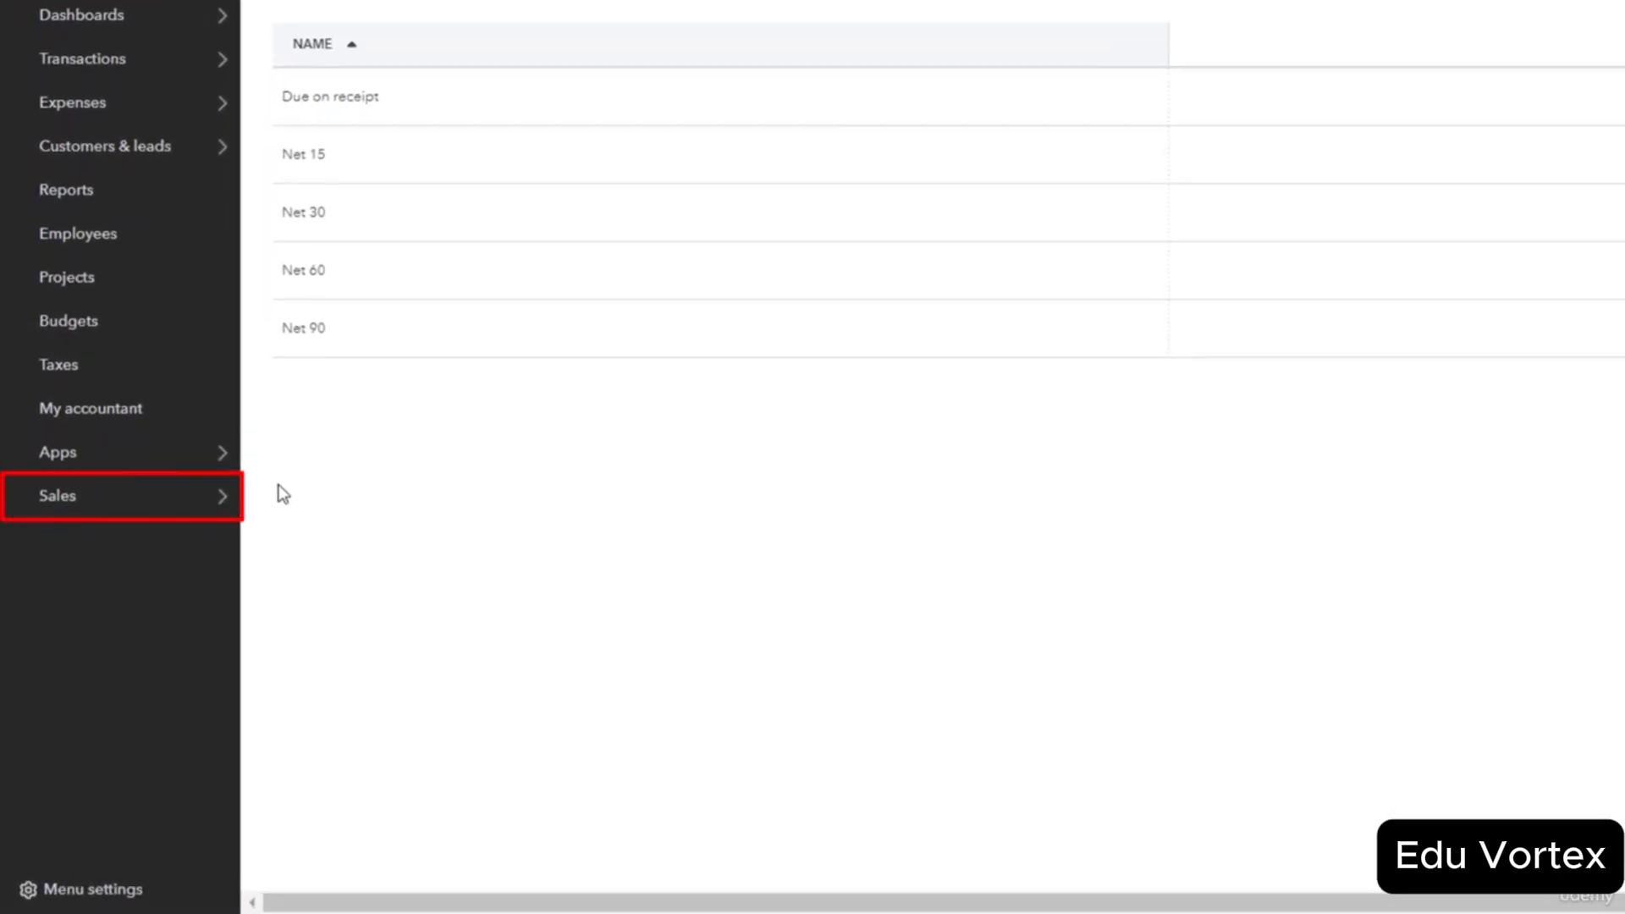
Check the terms offered on invoice 1004, leaving Net 30, and view its save options.
{"action": "mouse_move", "coordinate": [127, 506]}
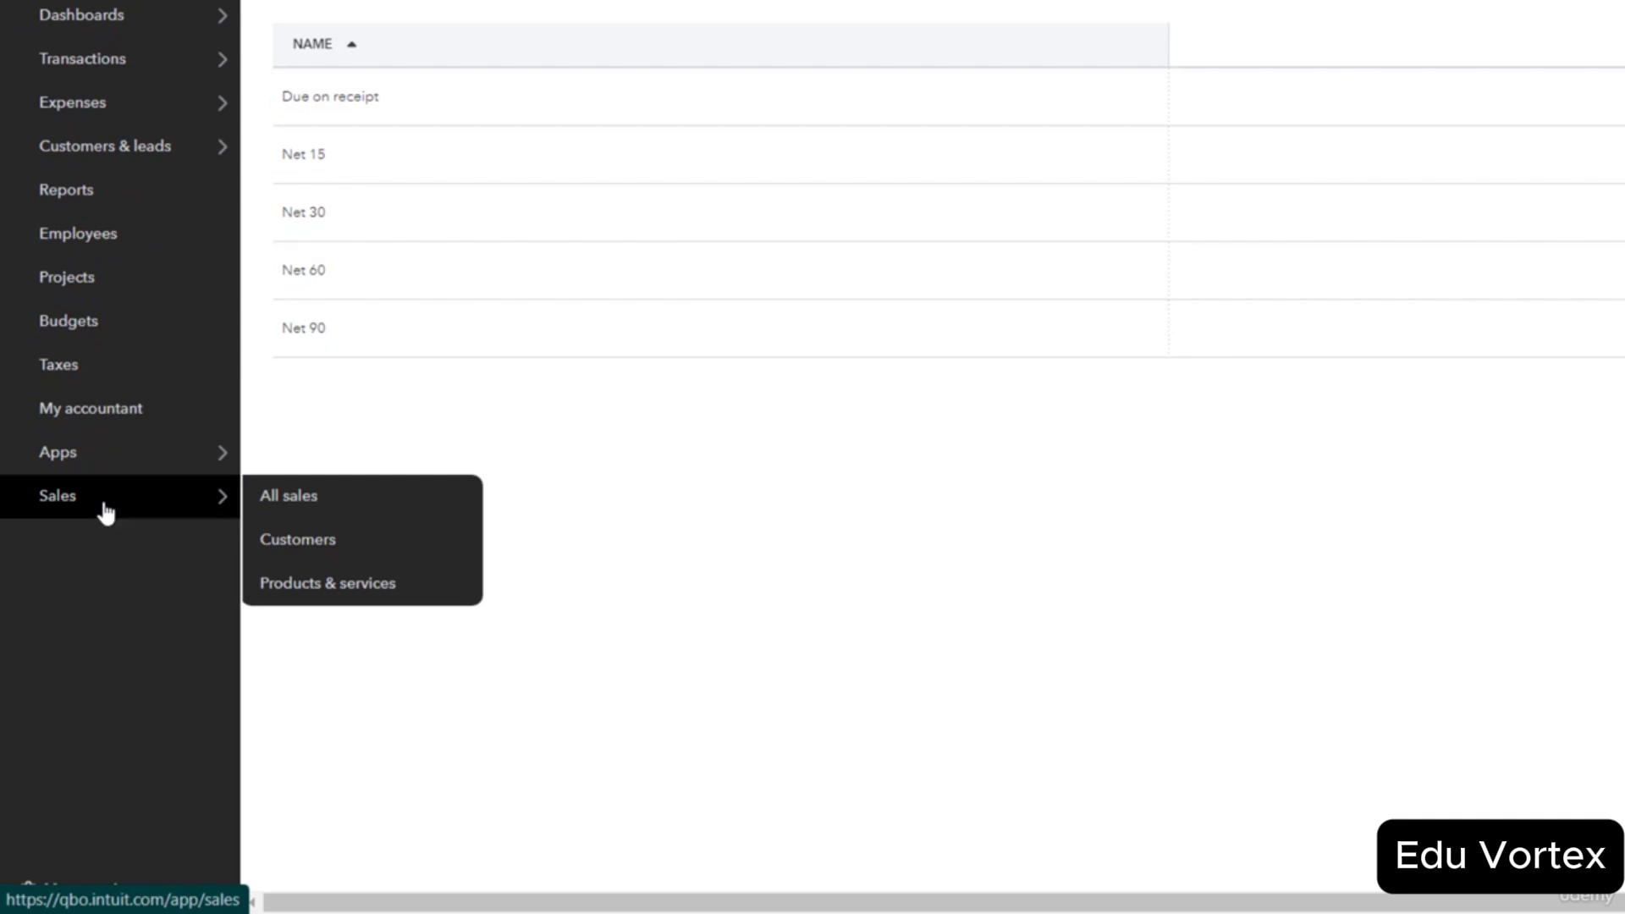
{"action": "left_click", "coordinate": [105, 506]}
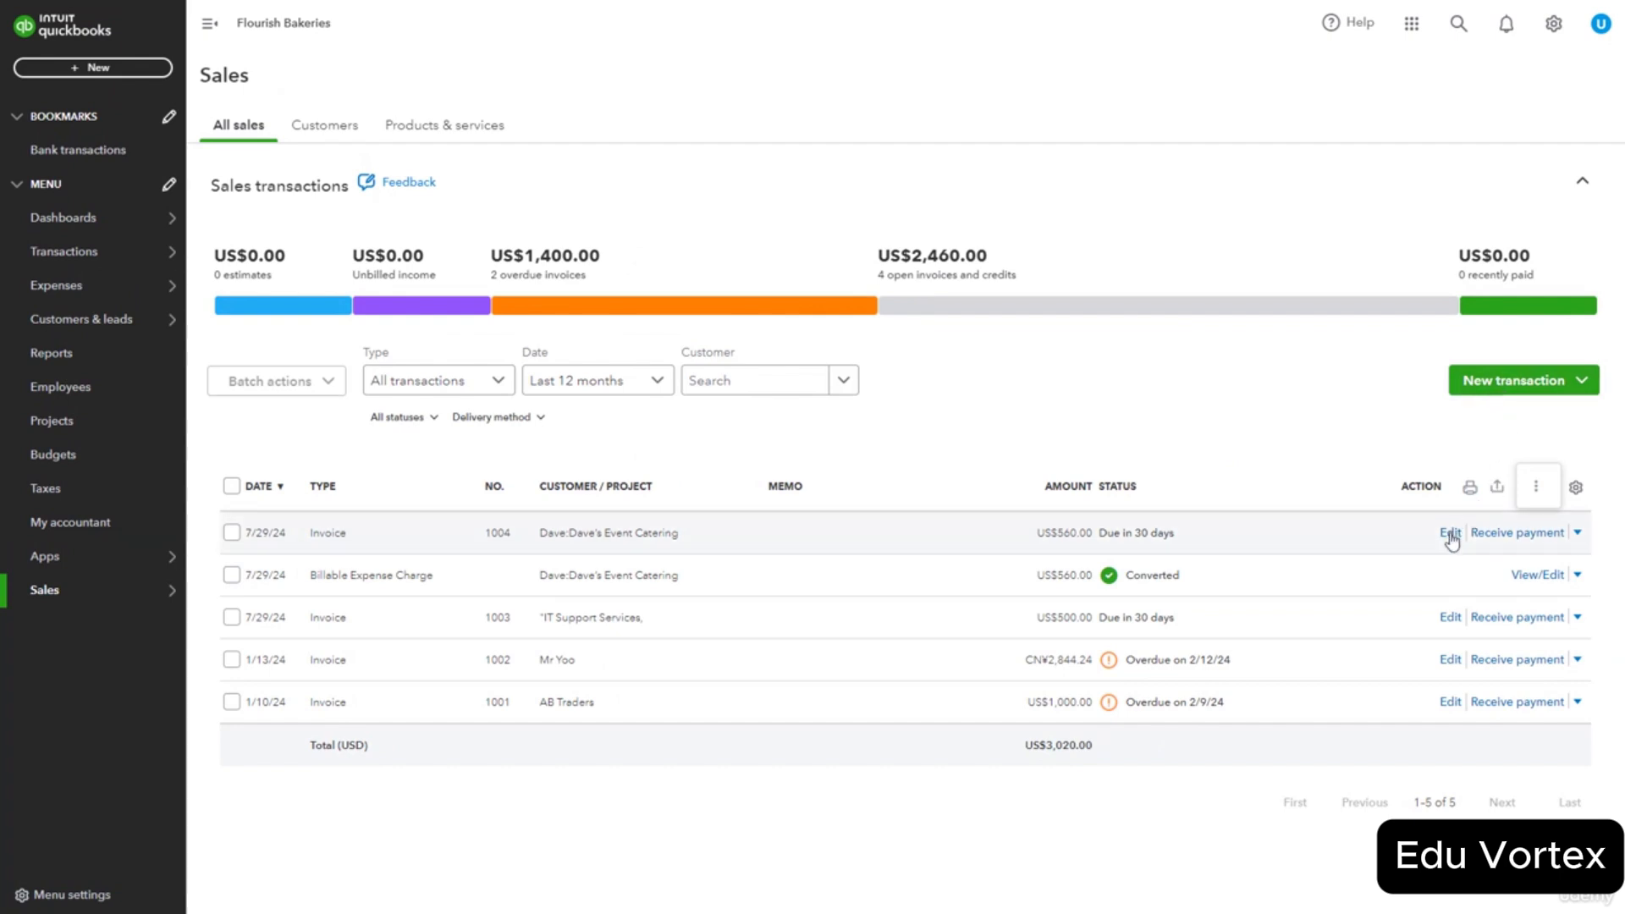
{"action": "scroll", "coordinate": [1453, 540], "scroll_direction": "down", "scroll_amount": 1}
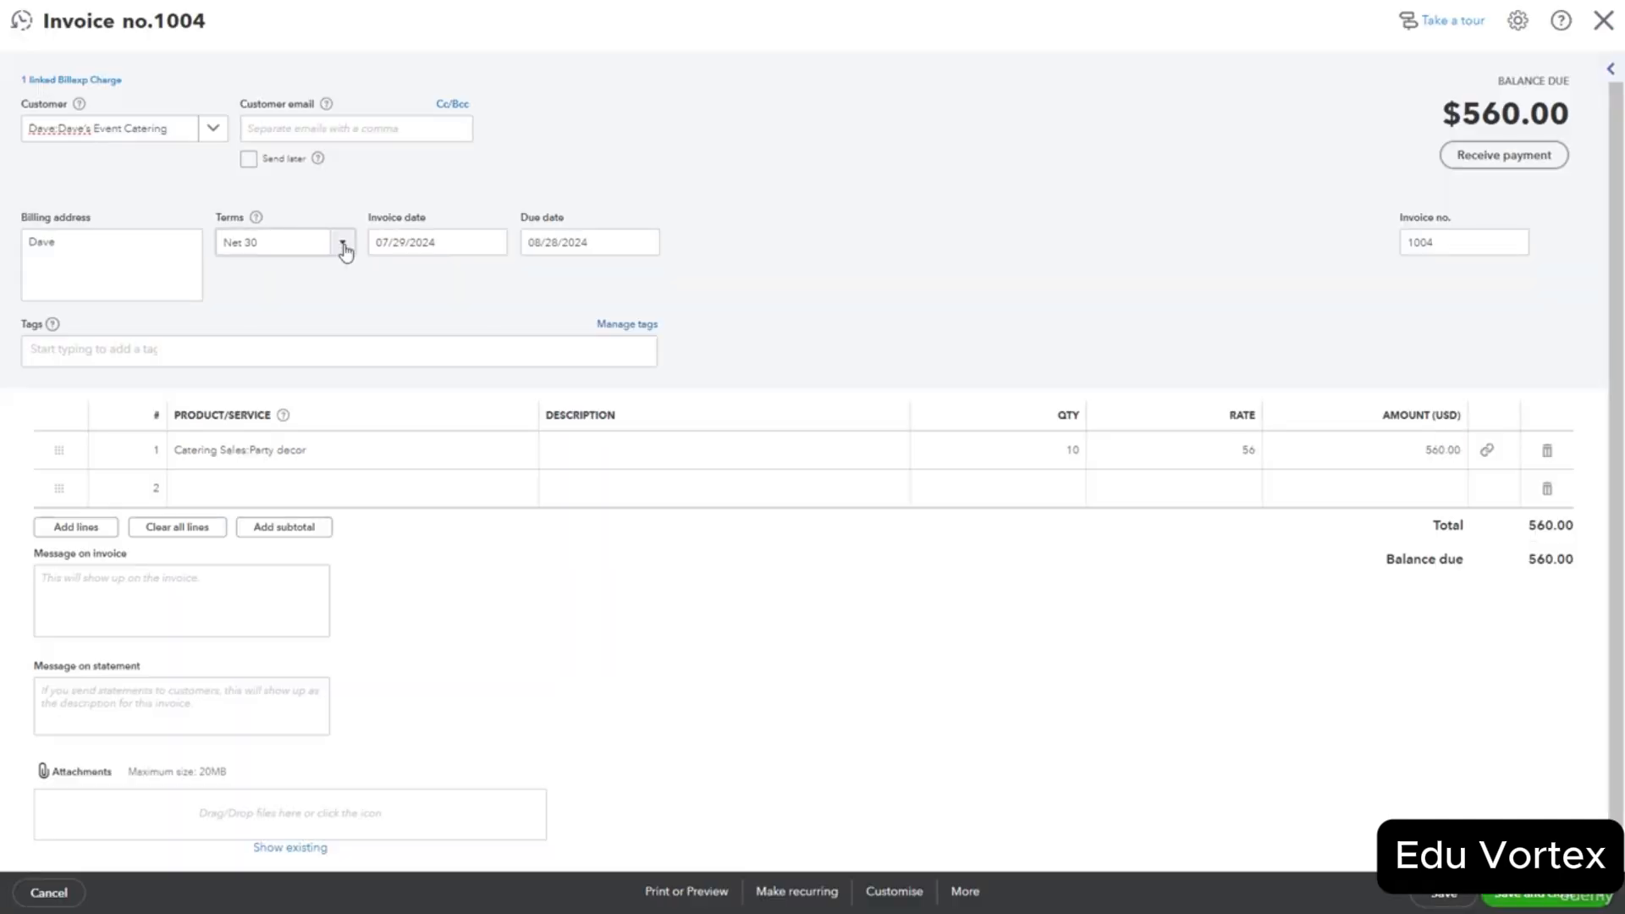
{"action": "left_click", "coordinate": [345, 249]}
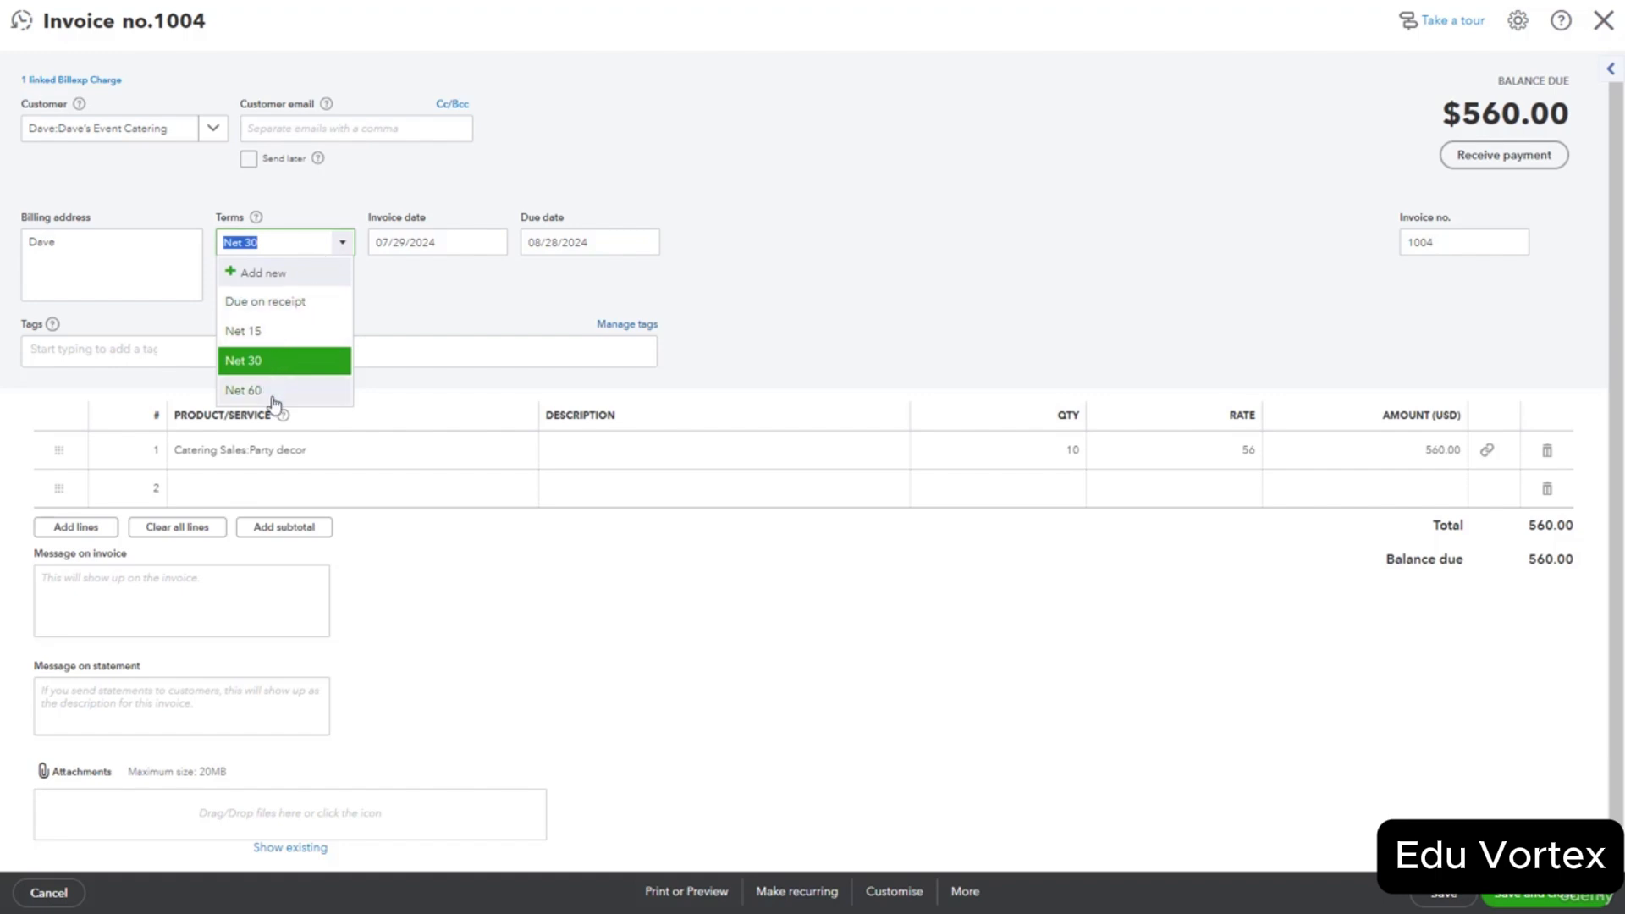
{"action": "left_click", "coordinate": [542, 611]}
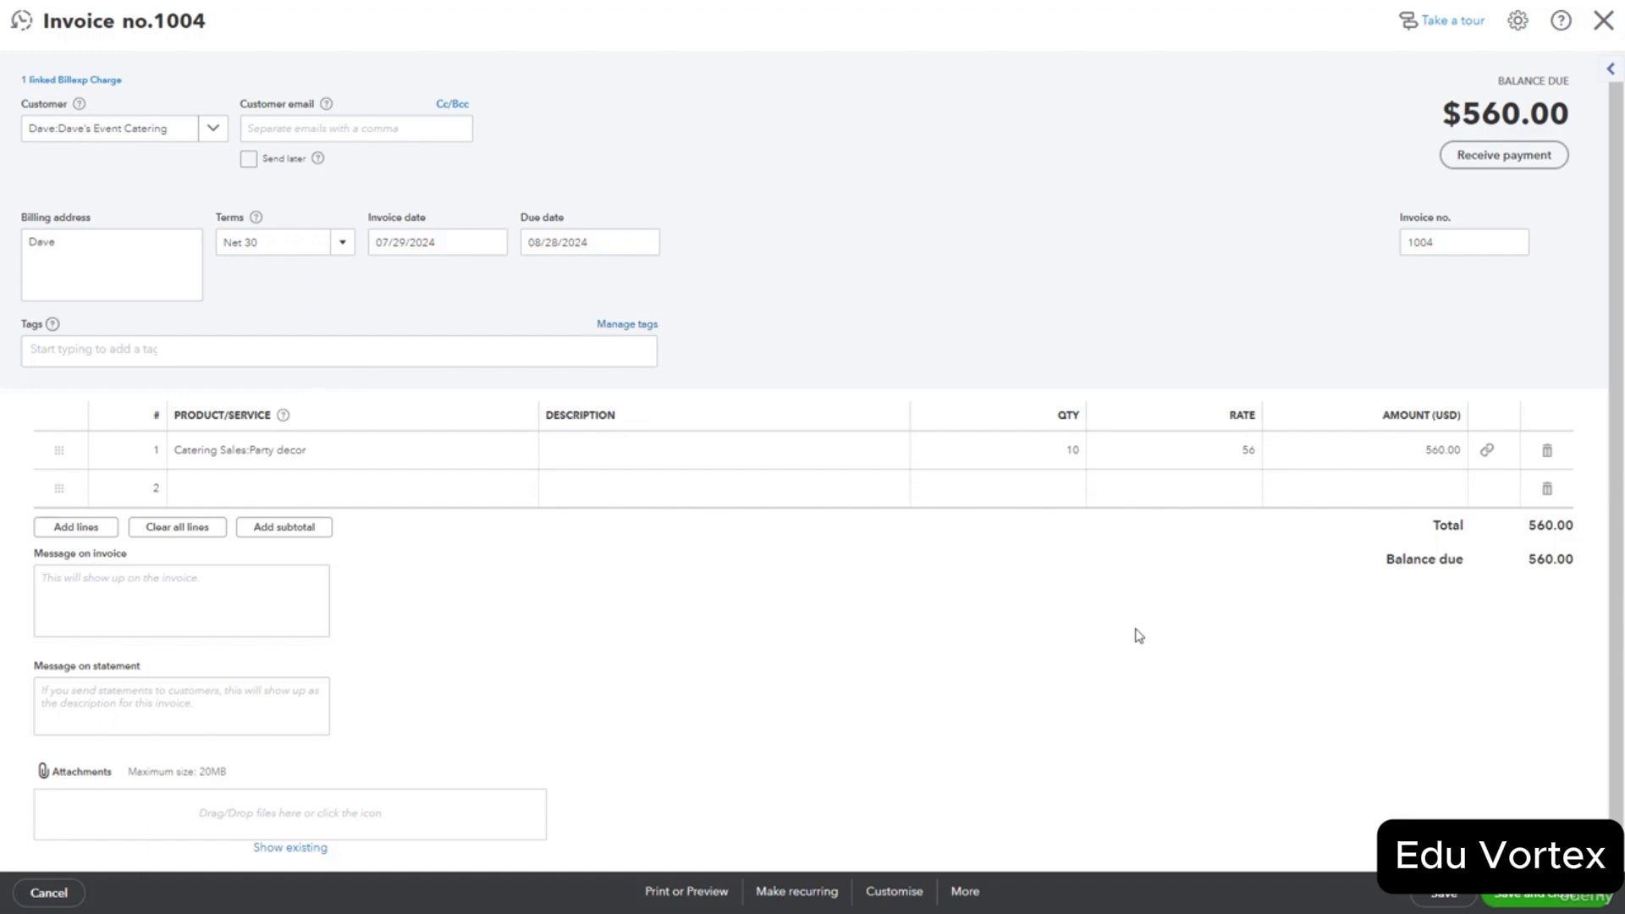
{"action": "left_click", "coordinate": [1602, 897]}
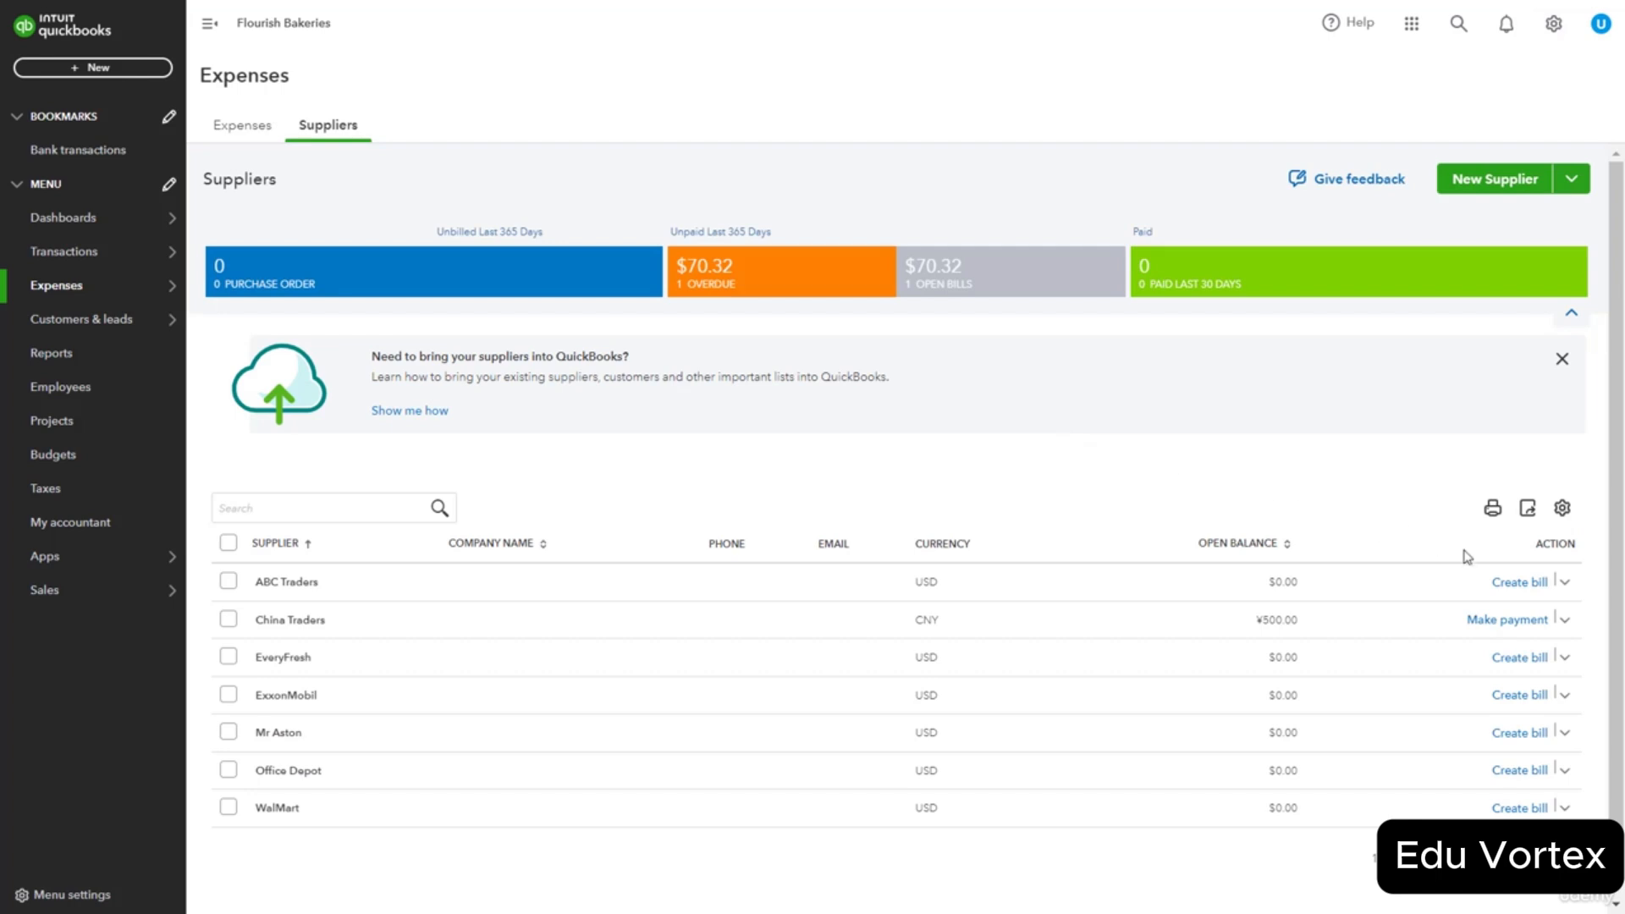
Review the current bill's payment terms and item details, then save it.
{"action": "scroll", "coordinate": [1515, 595], "scroll_direction": "down", "scroll_amount": 2}
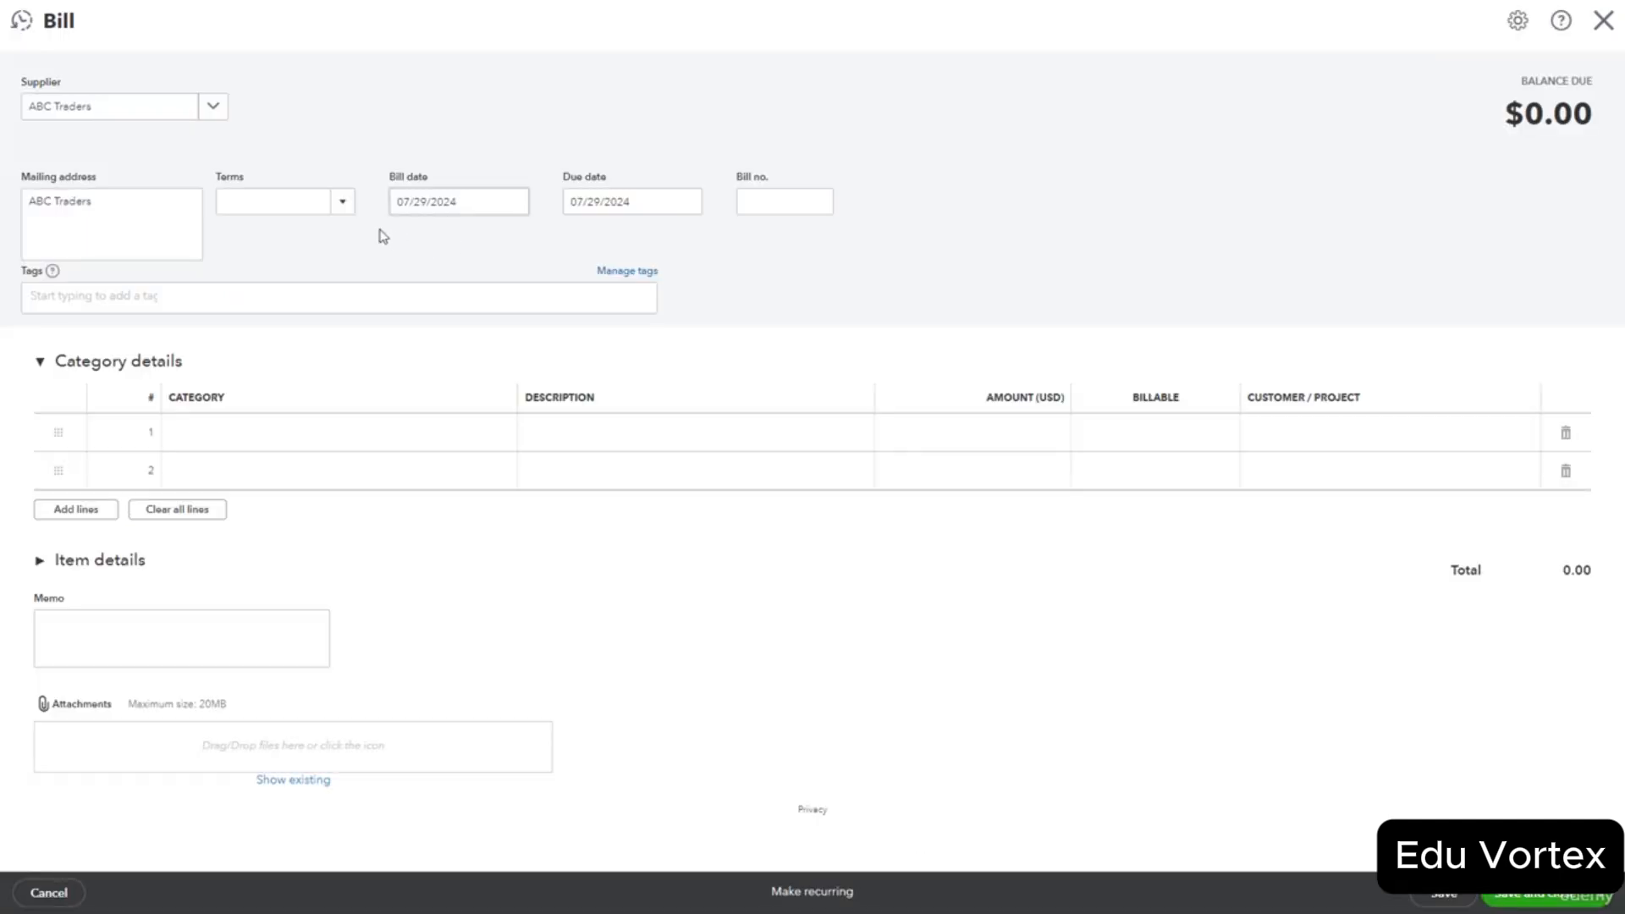
{"action": "left_click", "coordinate": [343, 207]}
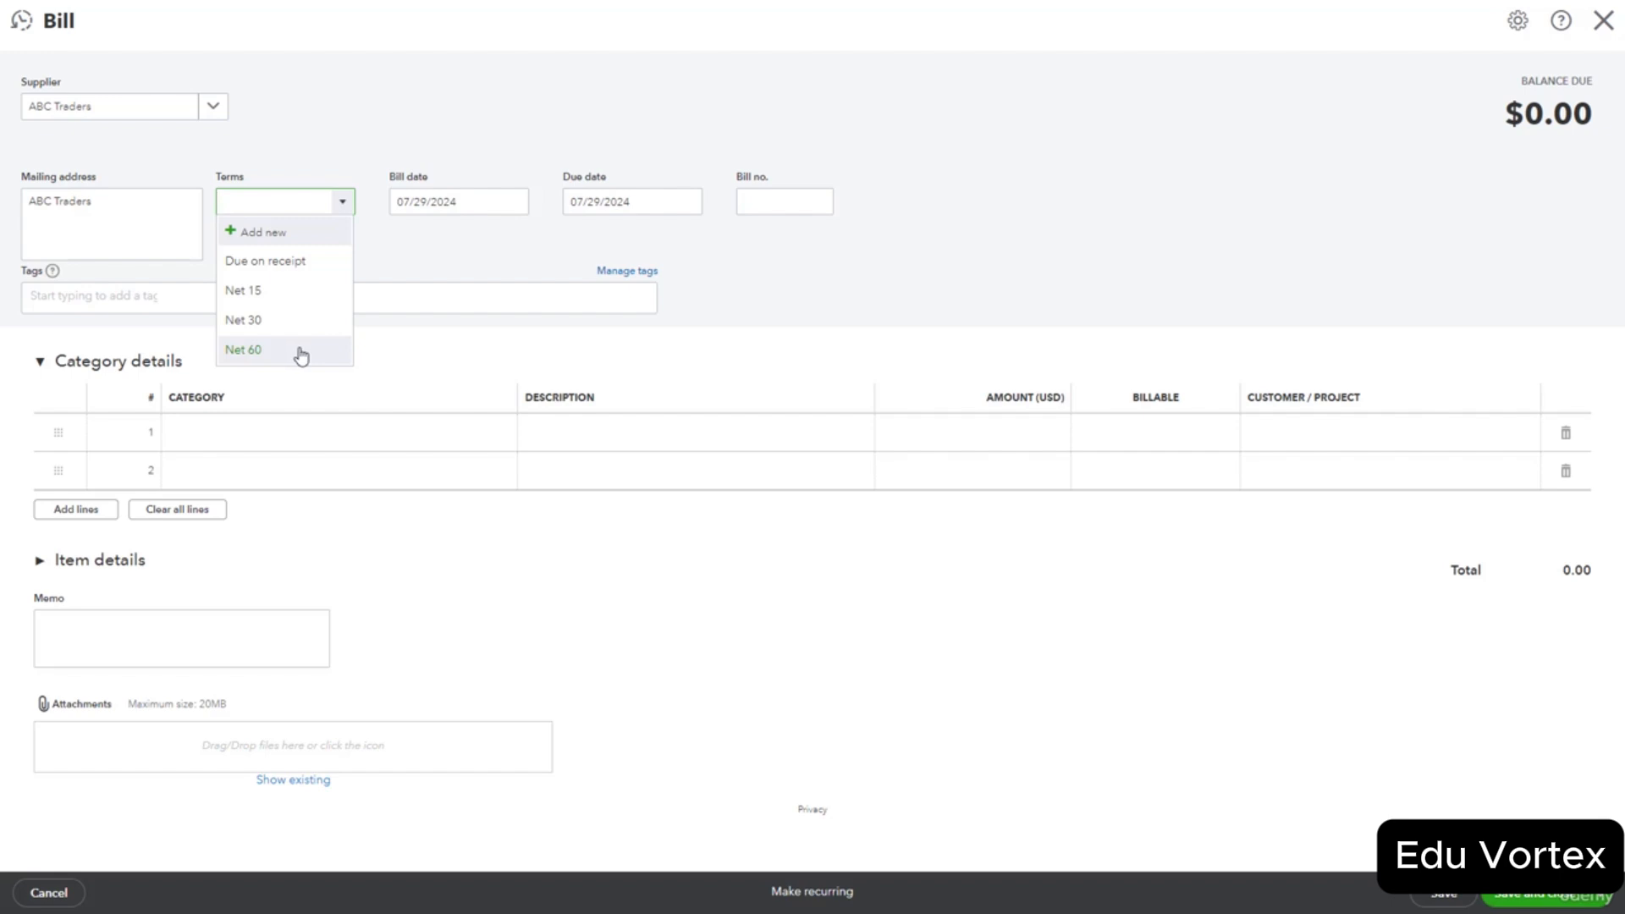
{"action": "left_click", "coordinate": [600, 555]}
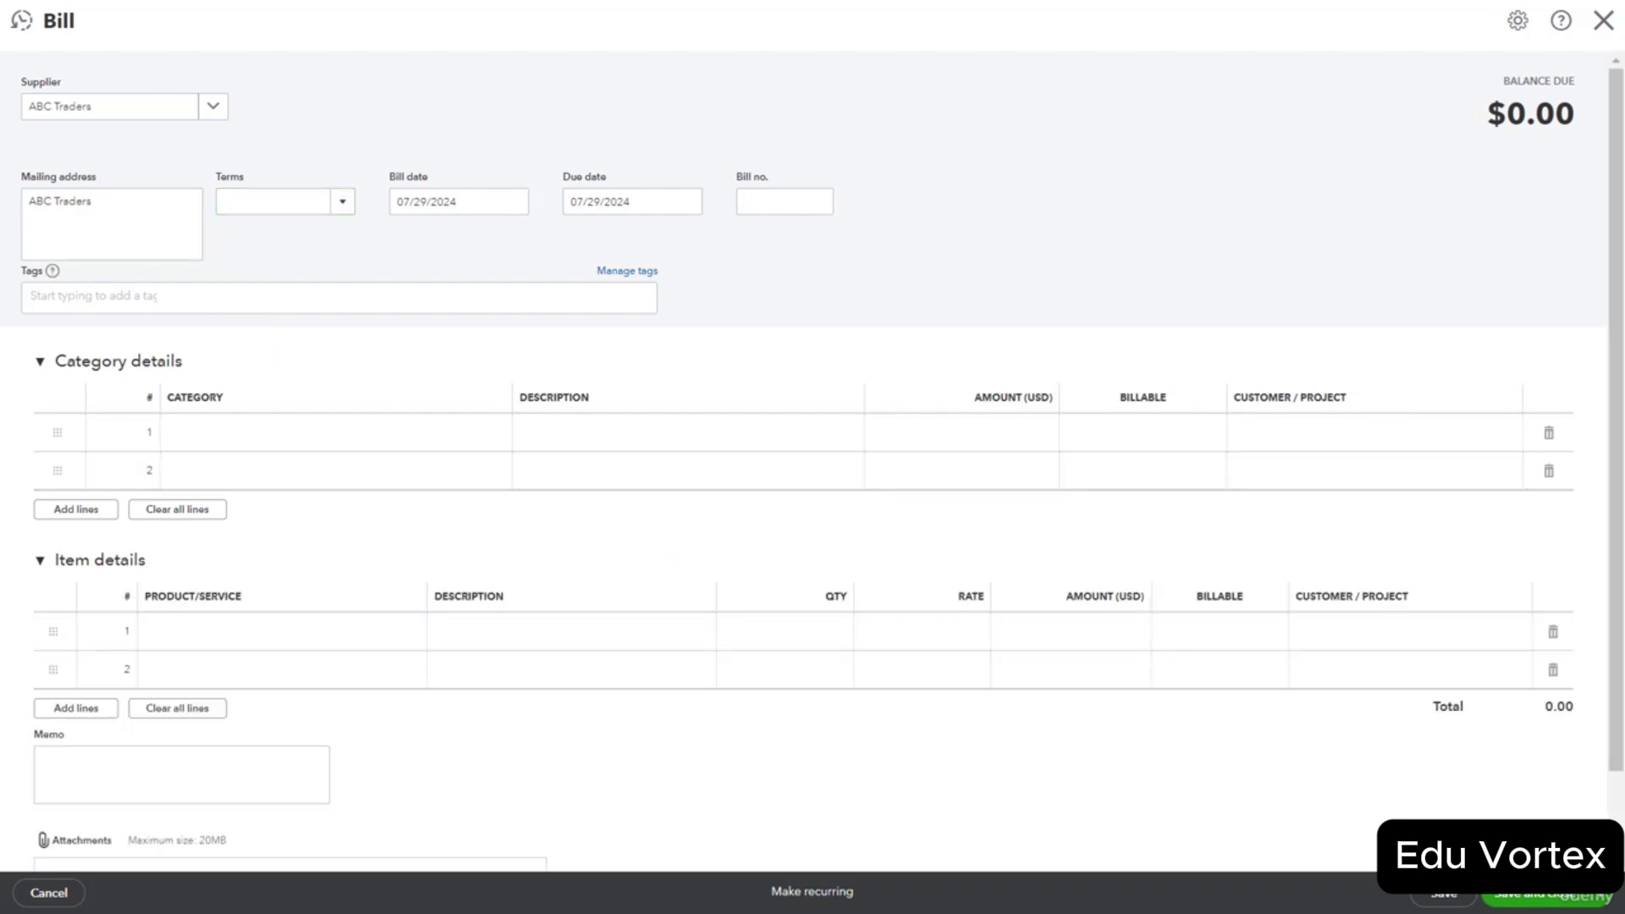
{"action": "left_click", "coordinate": [1537, 899]}
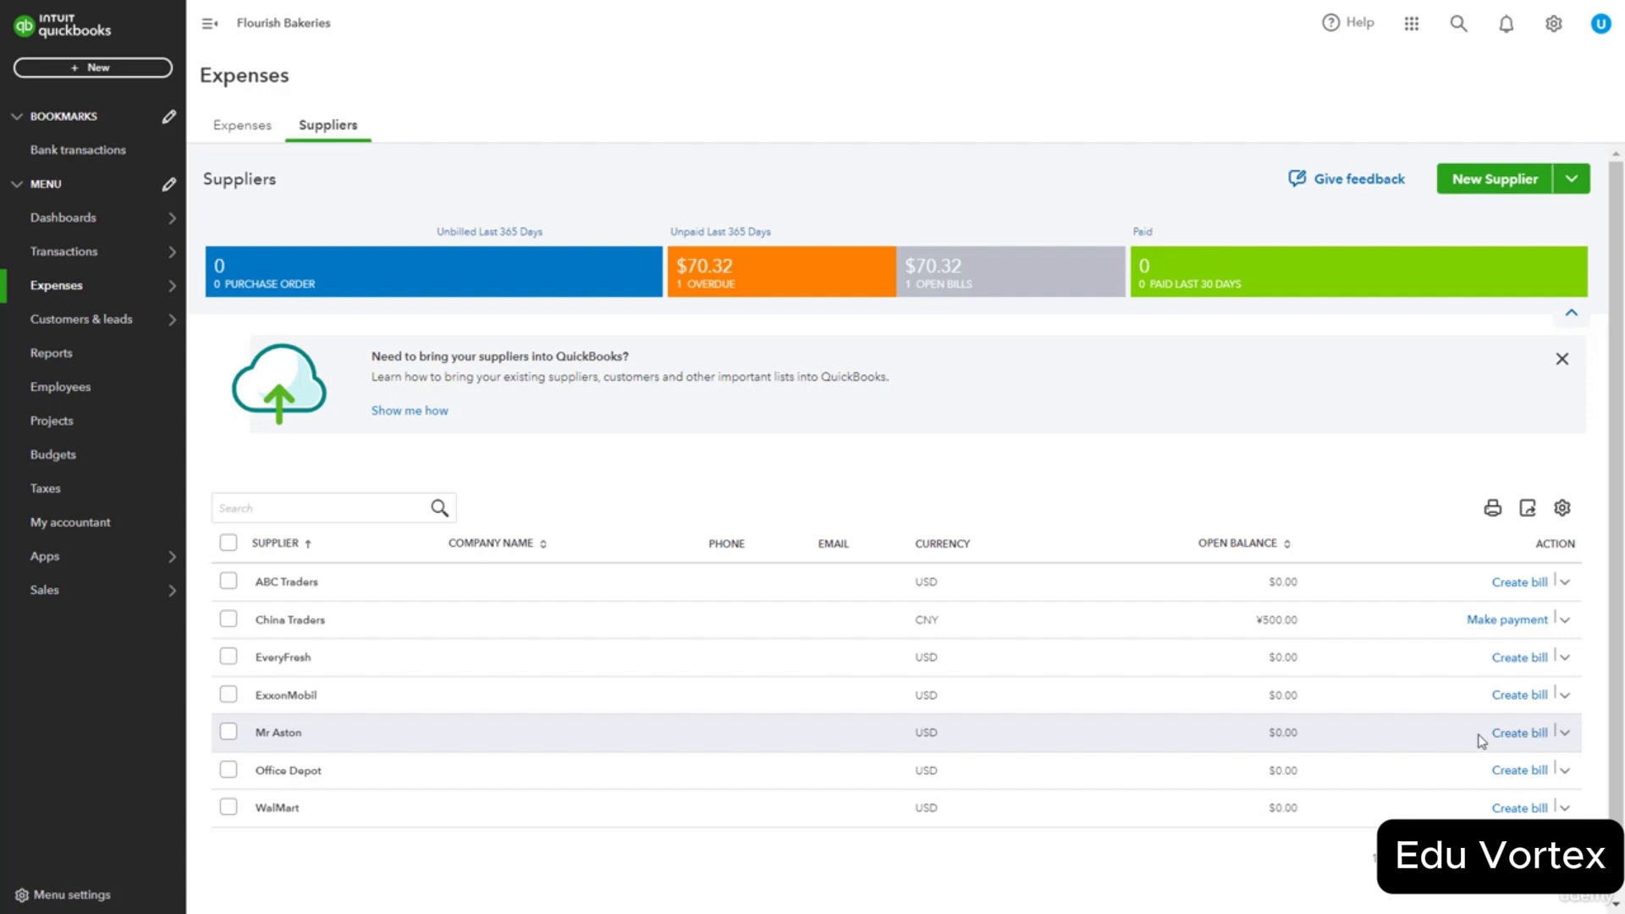
Start a new supplier bill with Net 30 terms and view its save options.
{"action": "left_click", "coordinate": [1518, 735]}
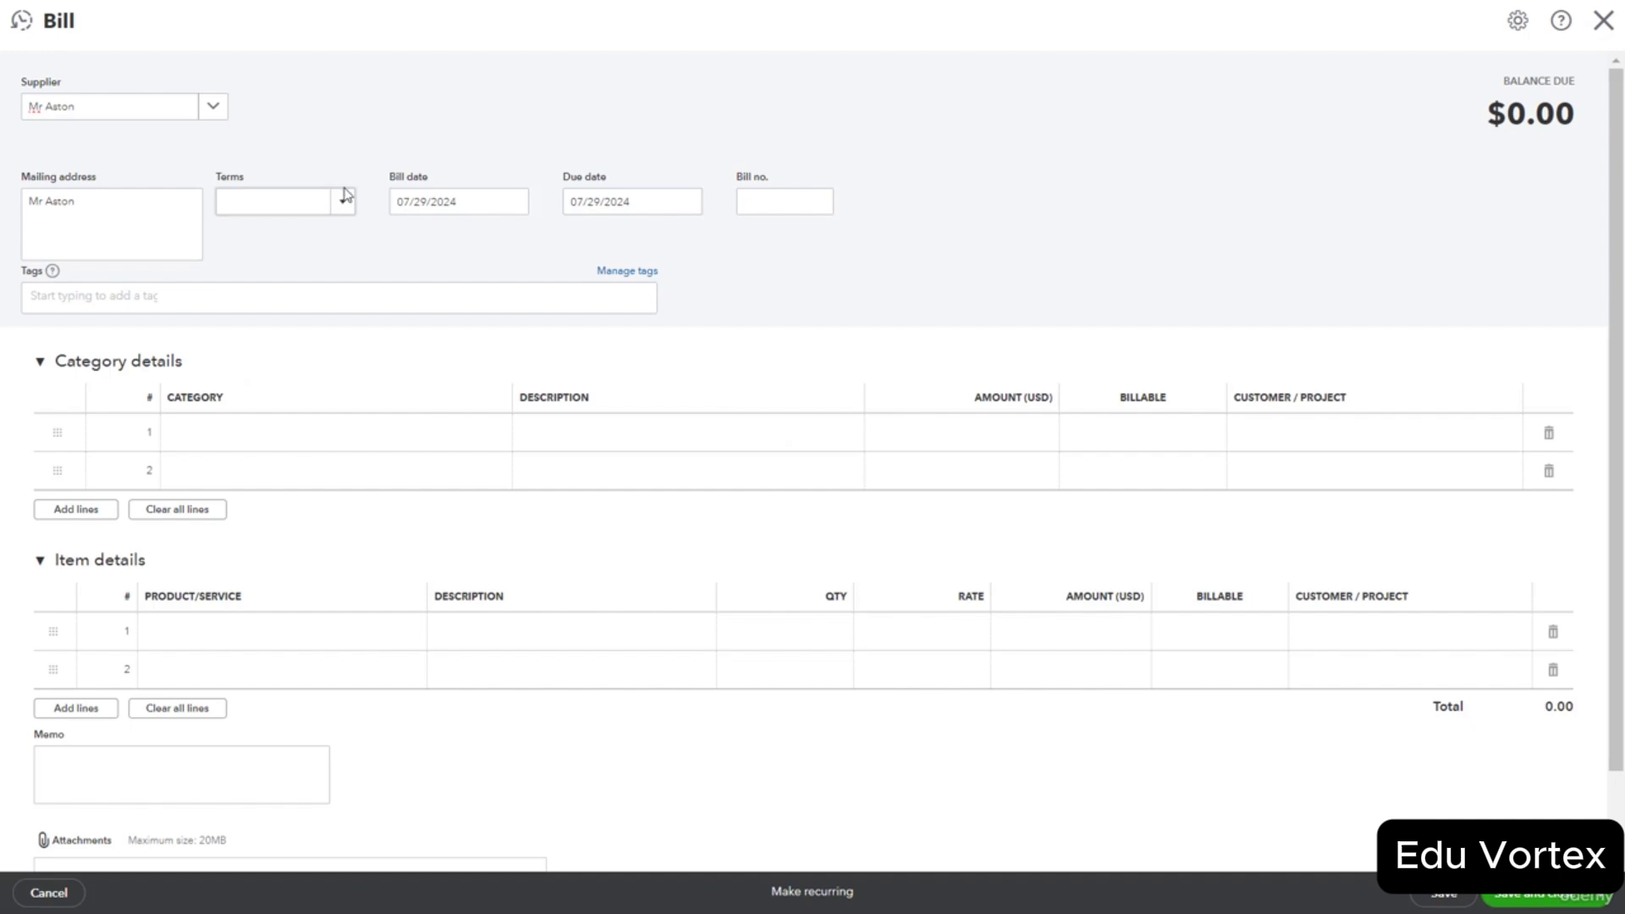
{"action": "left_click", "coordinate": [344, 203]}
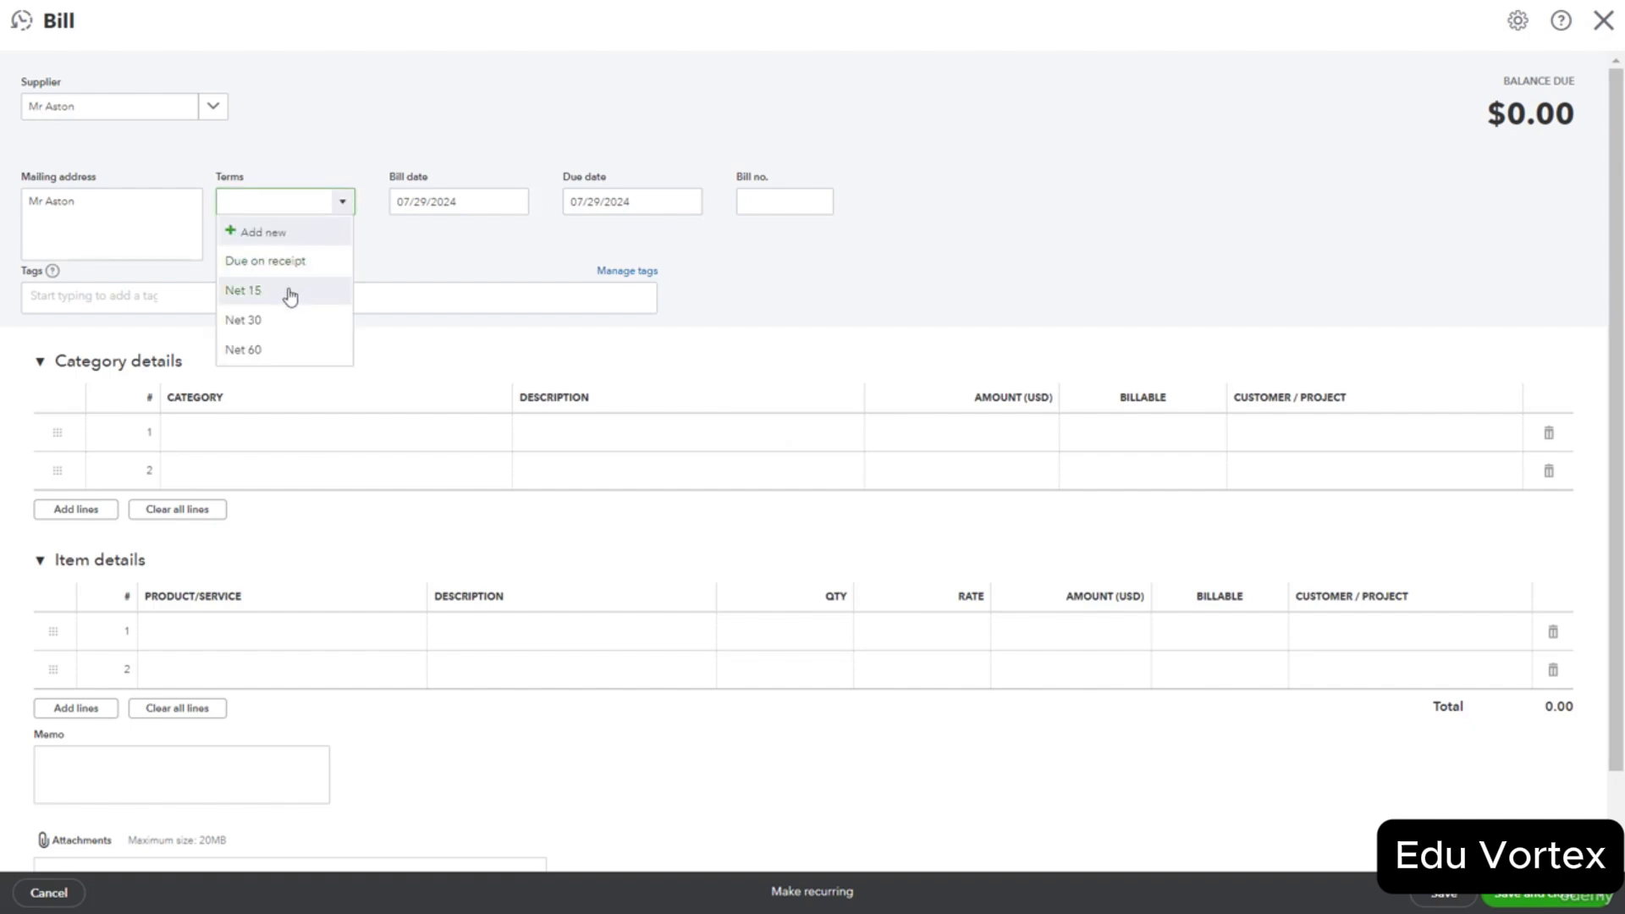
{"action": "left_click", "coordinate": [279, 329]}
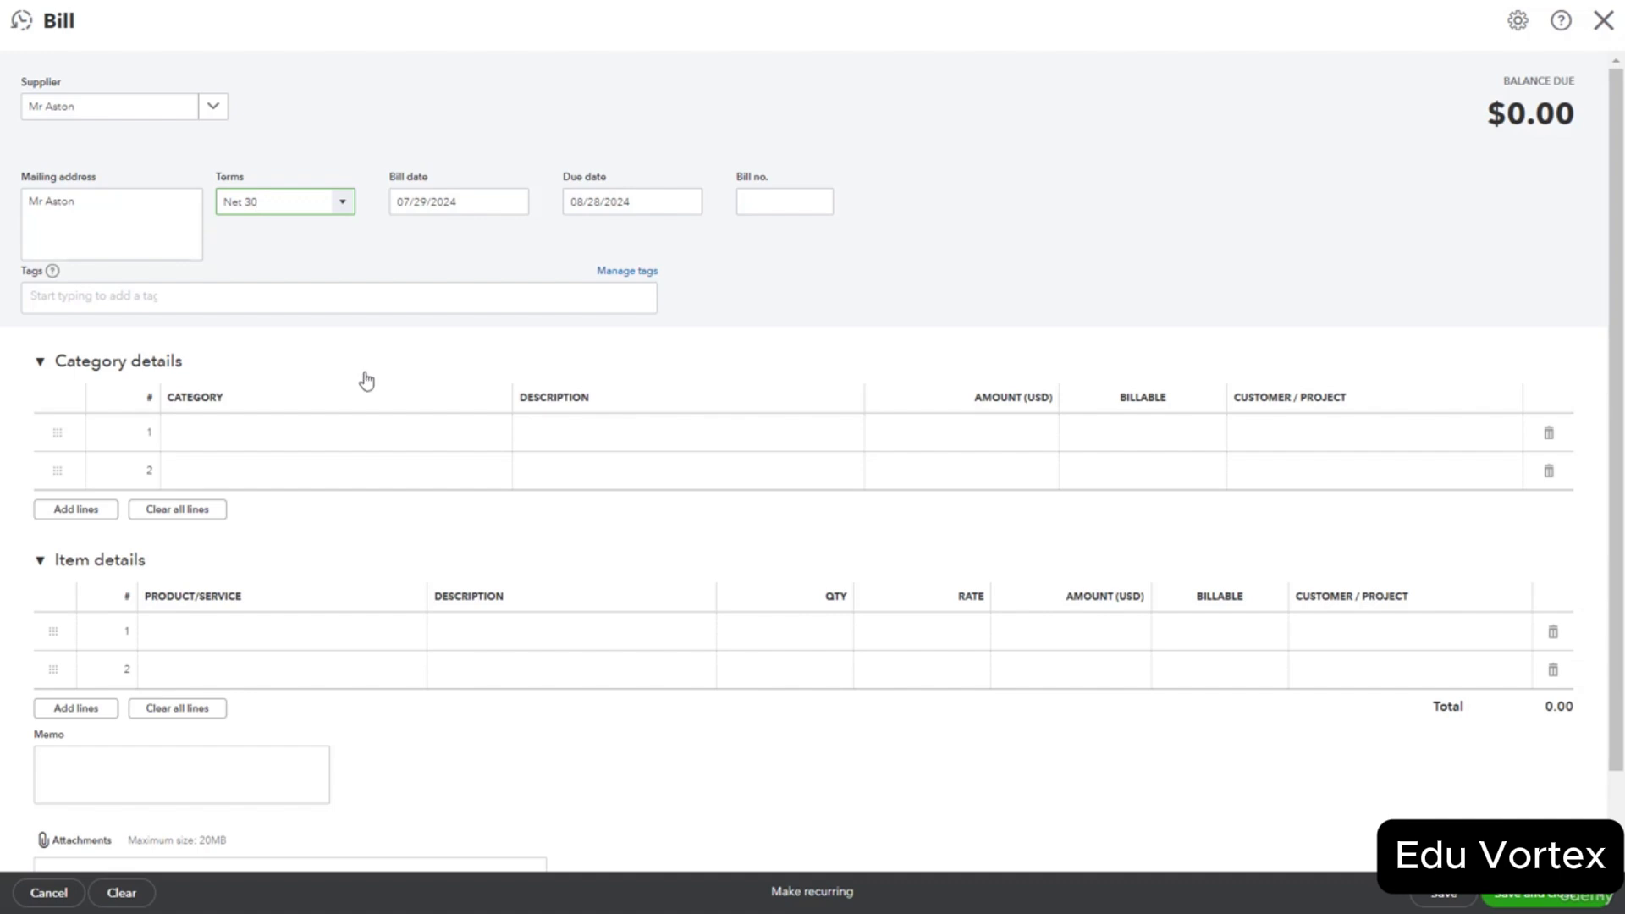
{"action": "left_click", "coordinate": [1597, 903]}
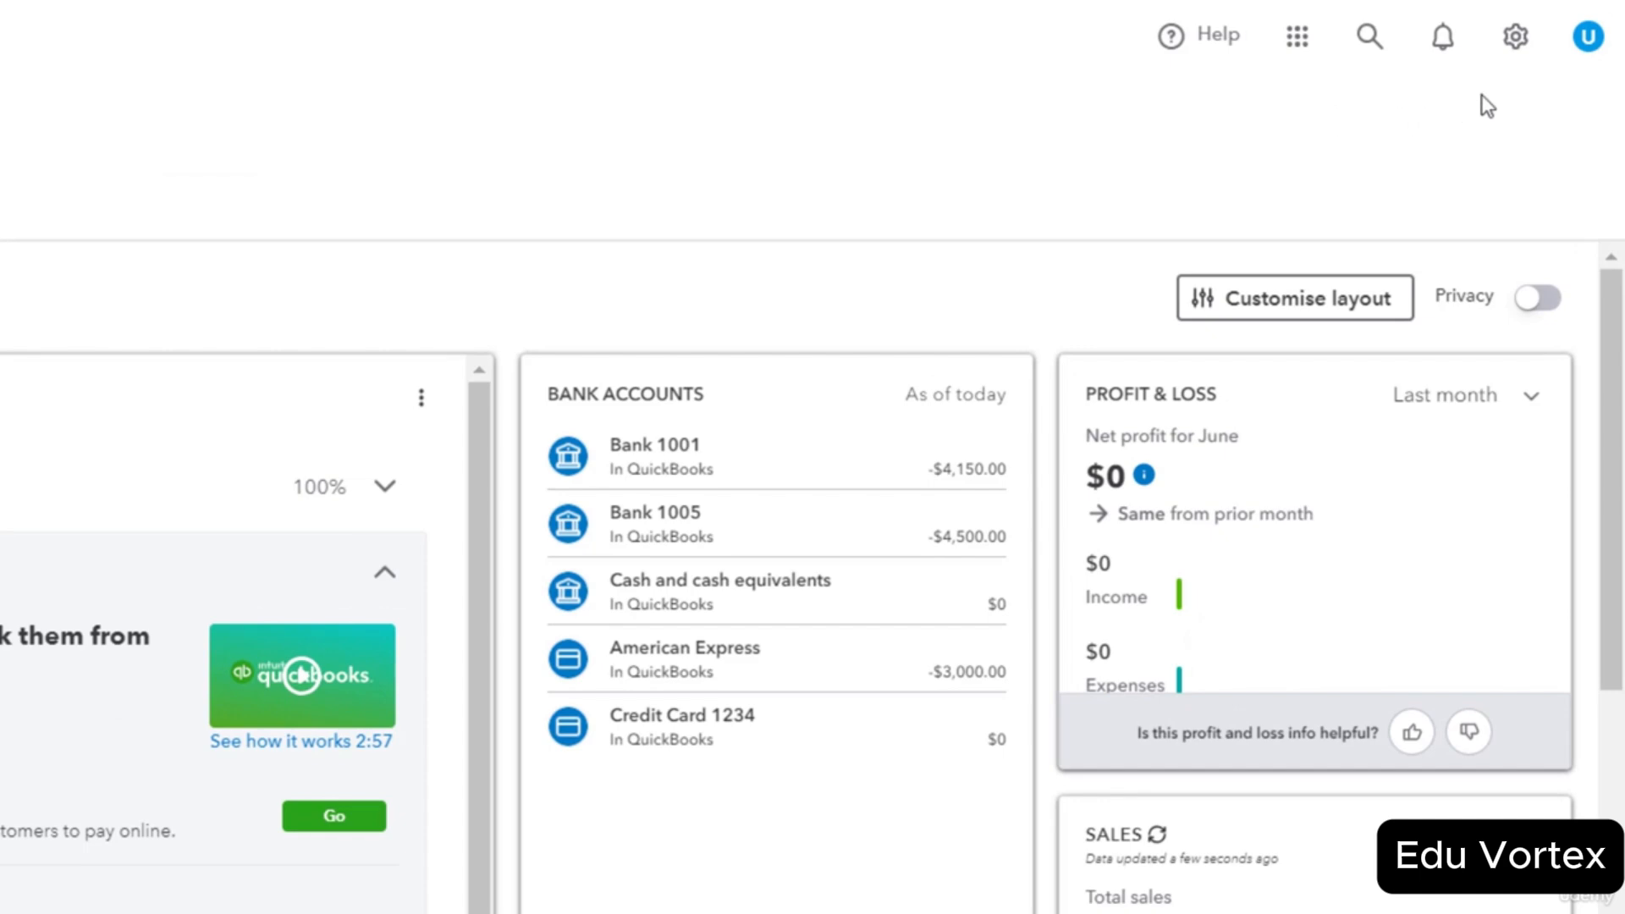
Switch on 'Track inventory quantity on hand' in Sales settings, save, and return to the dashboard.
{"action": "left_click", "coordinate": [1515, 38]}
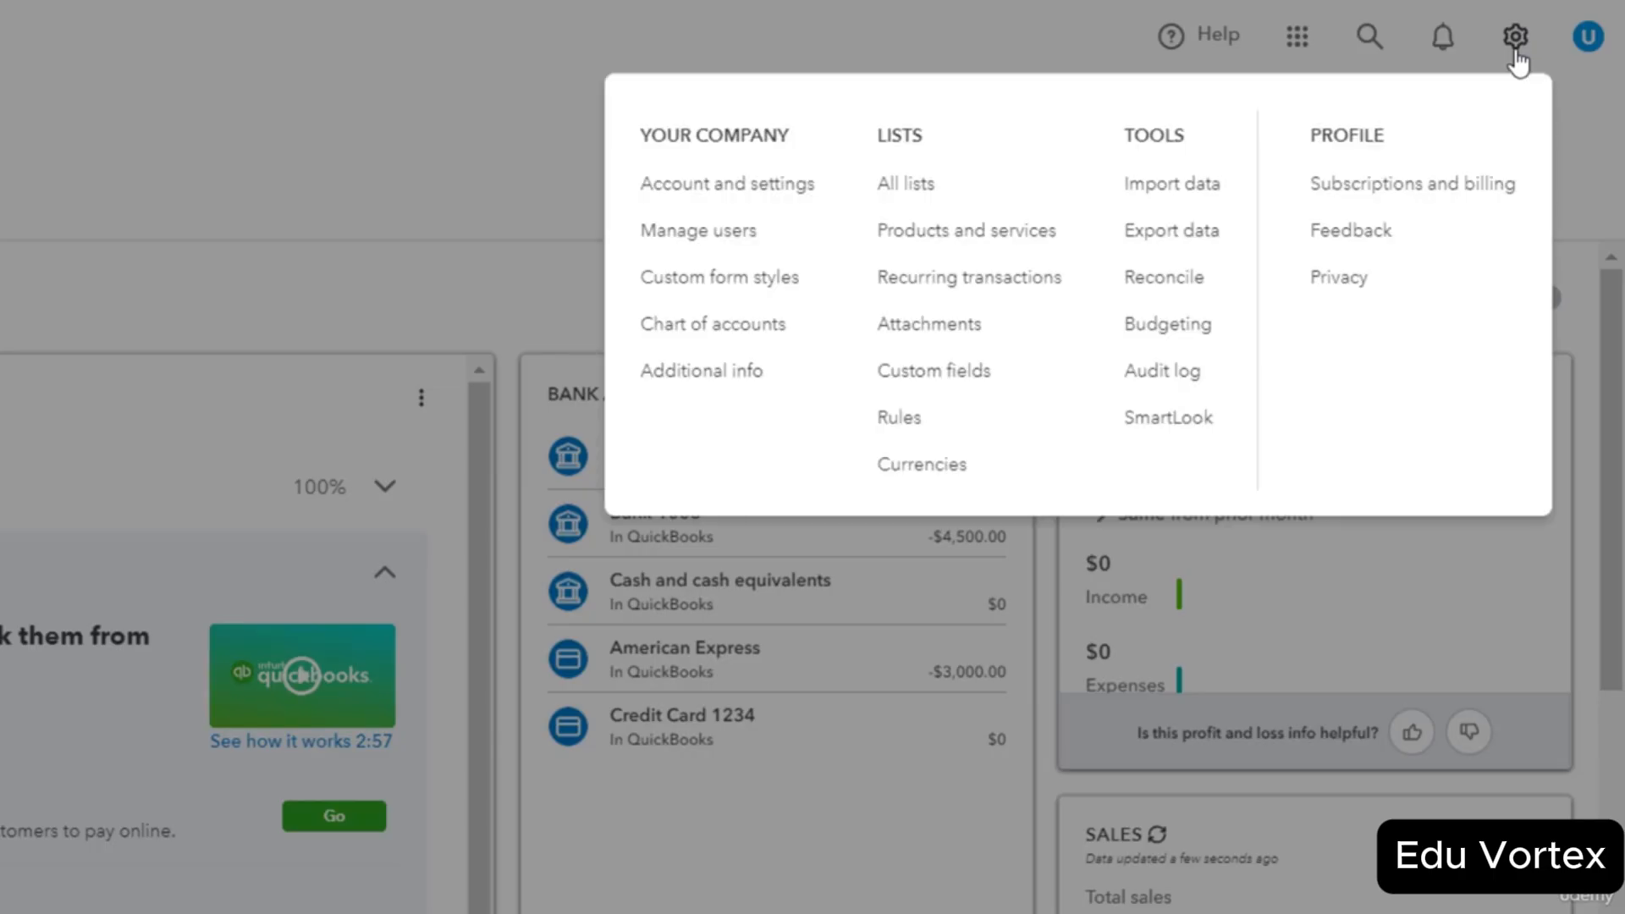
{"action": "left_click", "coordinate": [728, 184]}
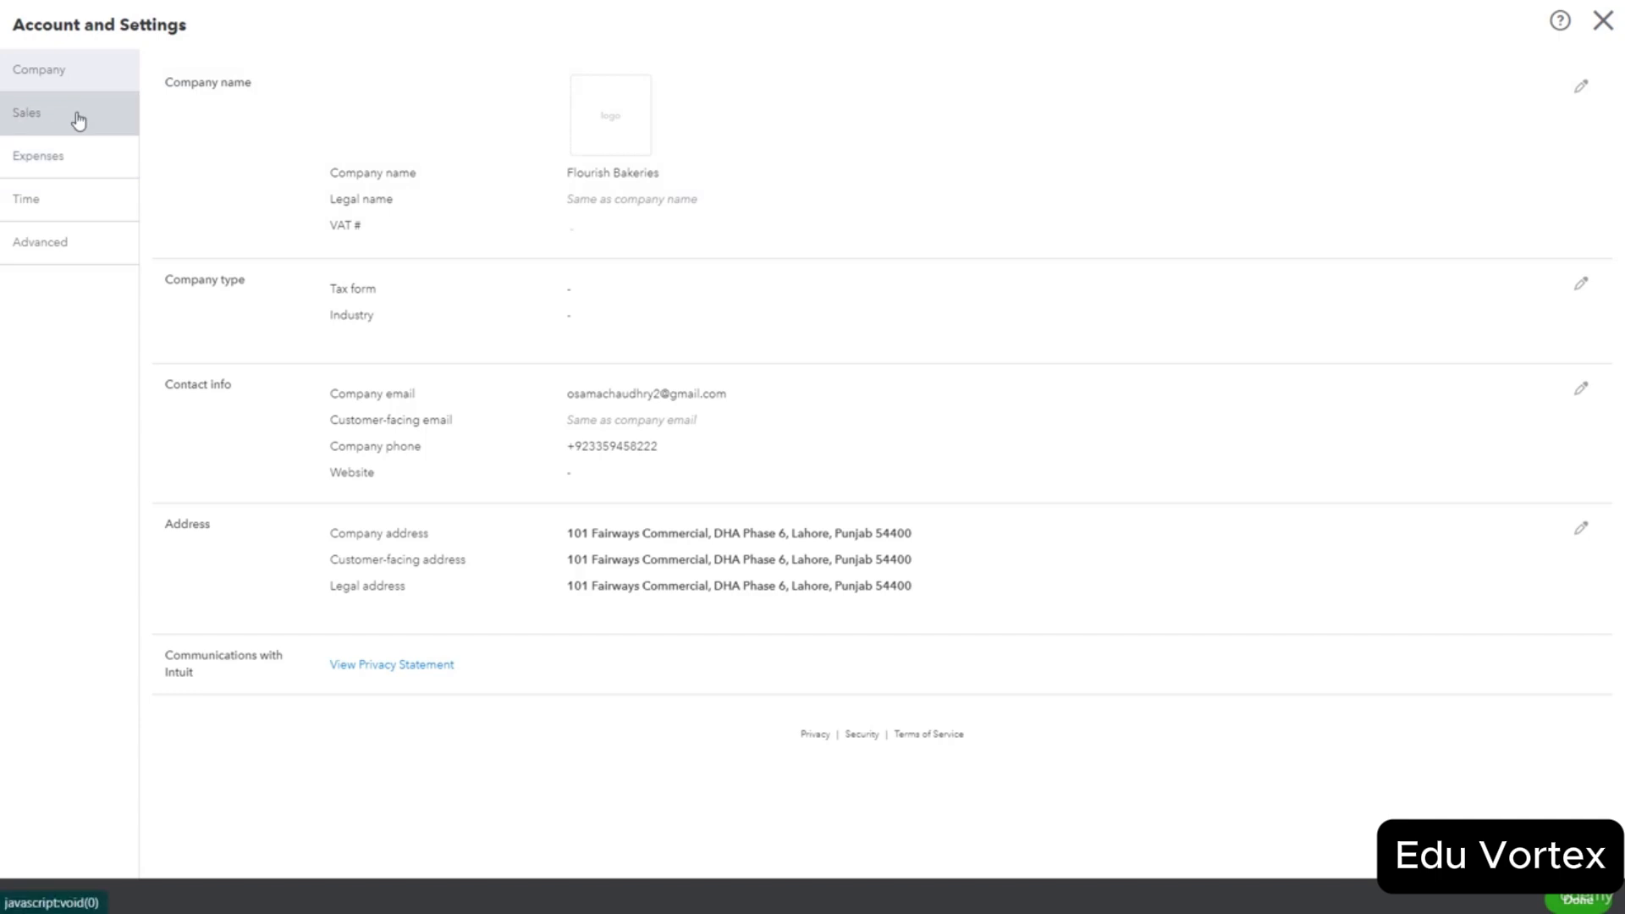
{"action": "left_click", "coordinate": [73, 119]}
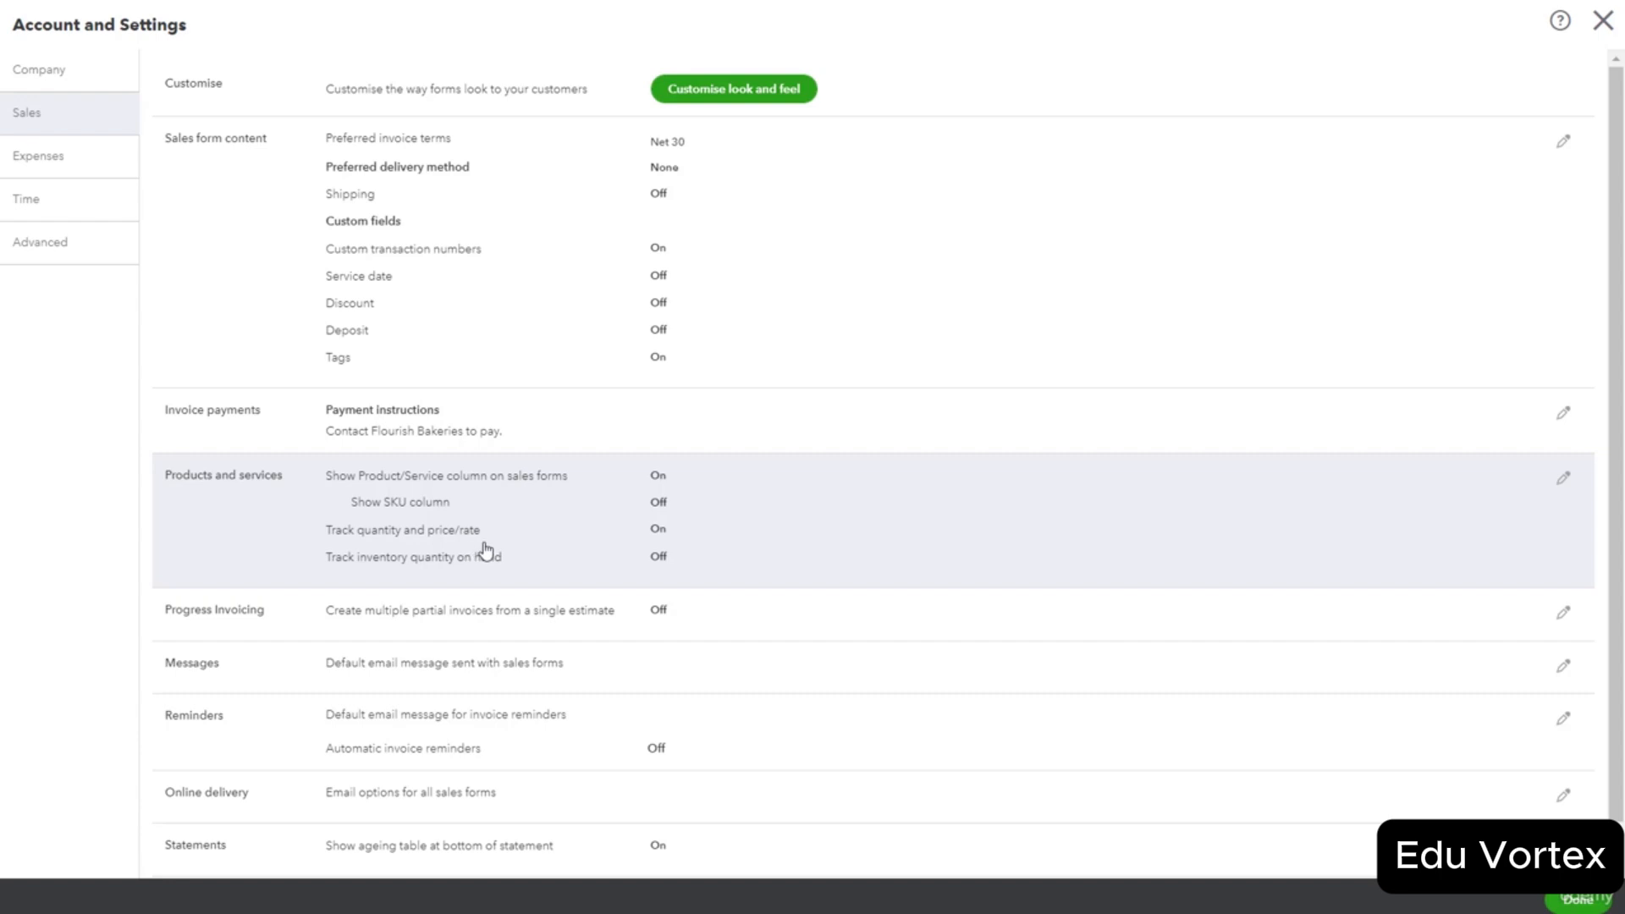
{"action": "left_click", "coordinate": [656, 559]}
{"action": "left_click", "coordinate": [656, 560]}
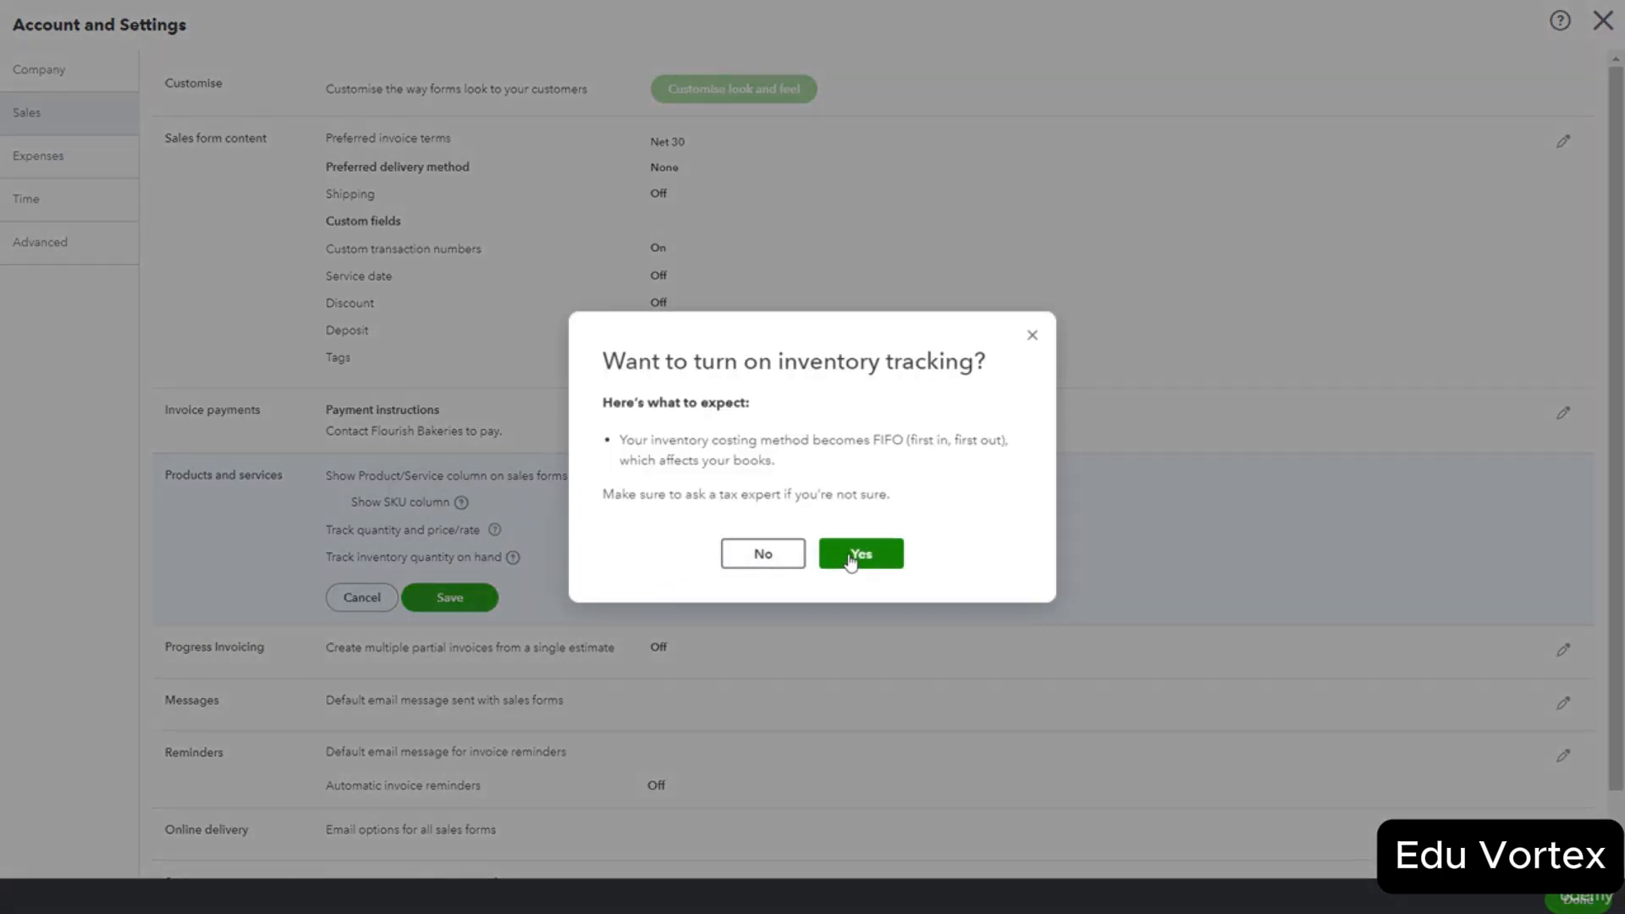
{"action": "left_click", "coordinate": [851, 559]}
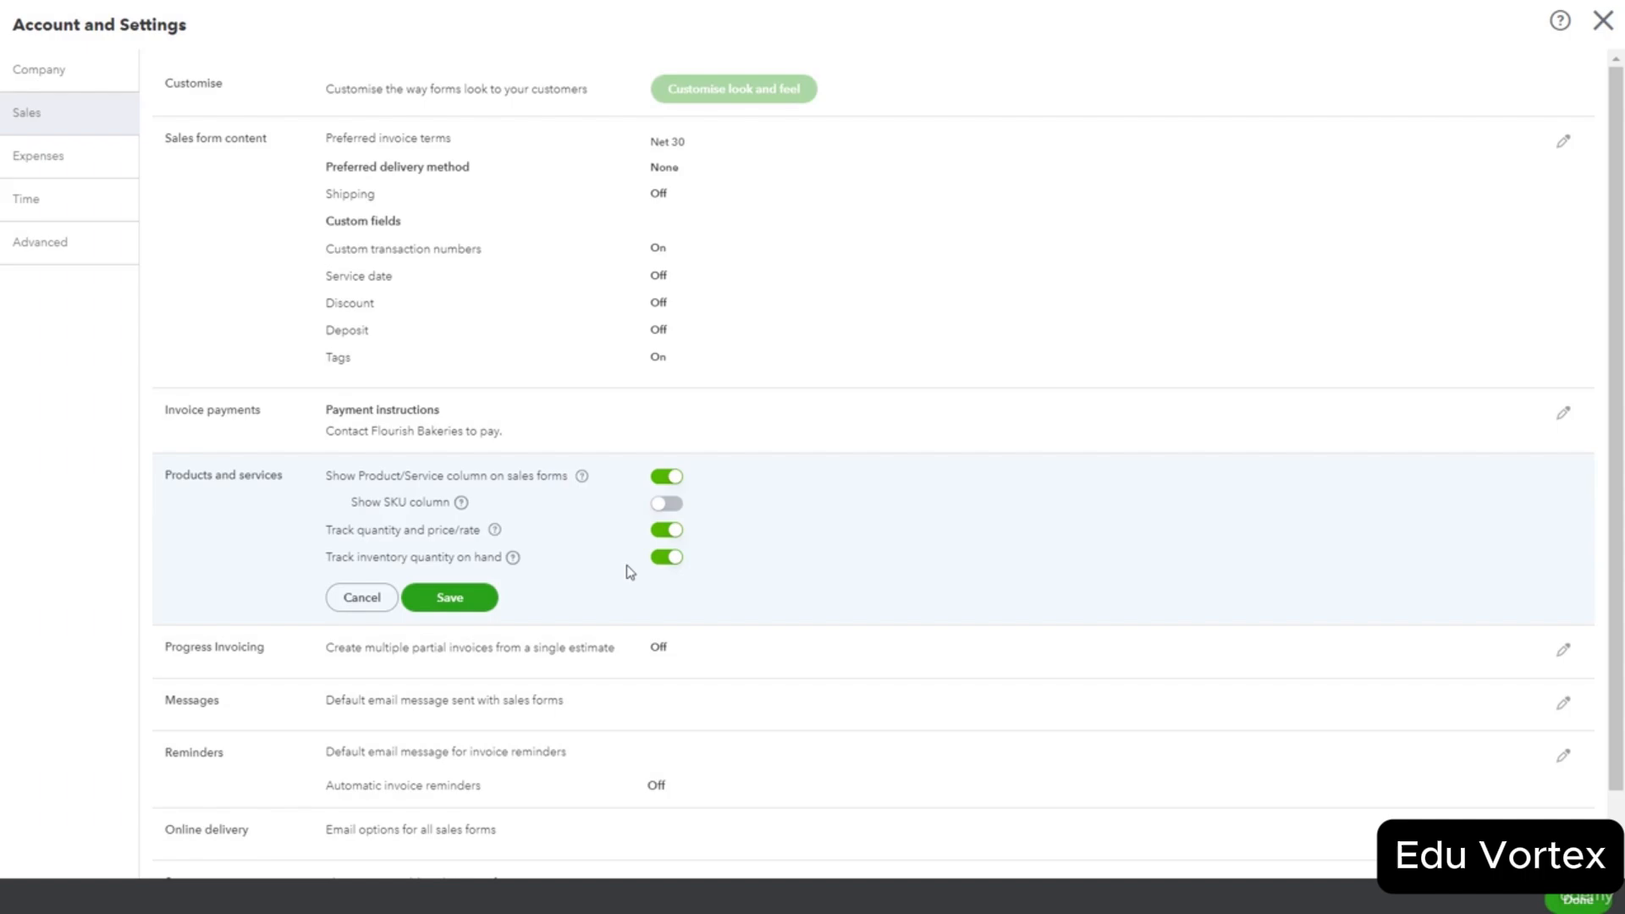
{"action": "left_click", "coordinate": [449, 598]}
{"action": "left_click", "coordinate": [950, 519]}
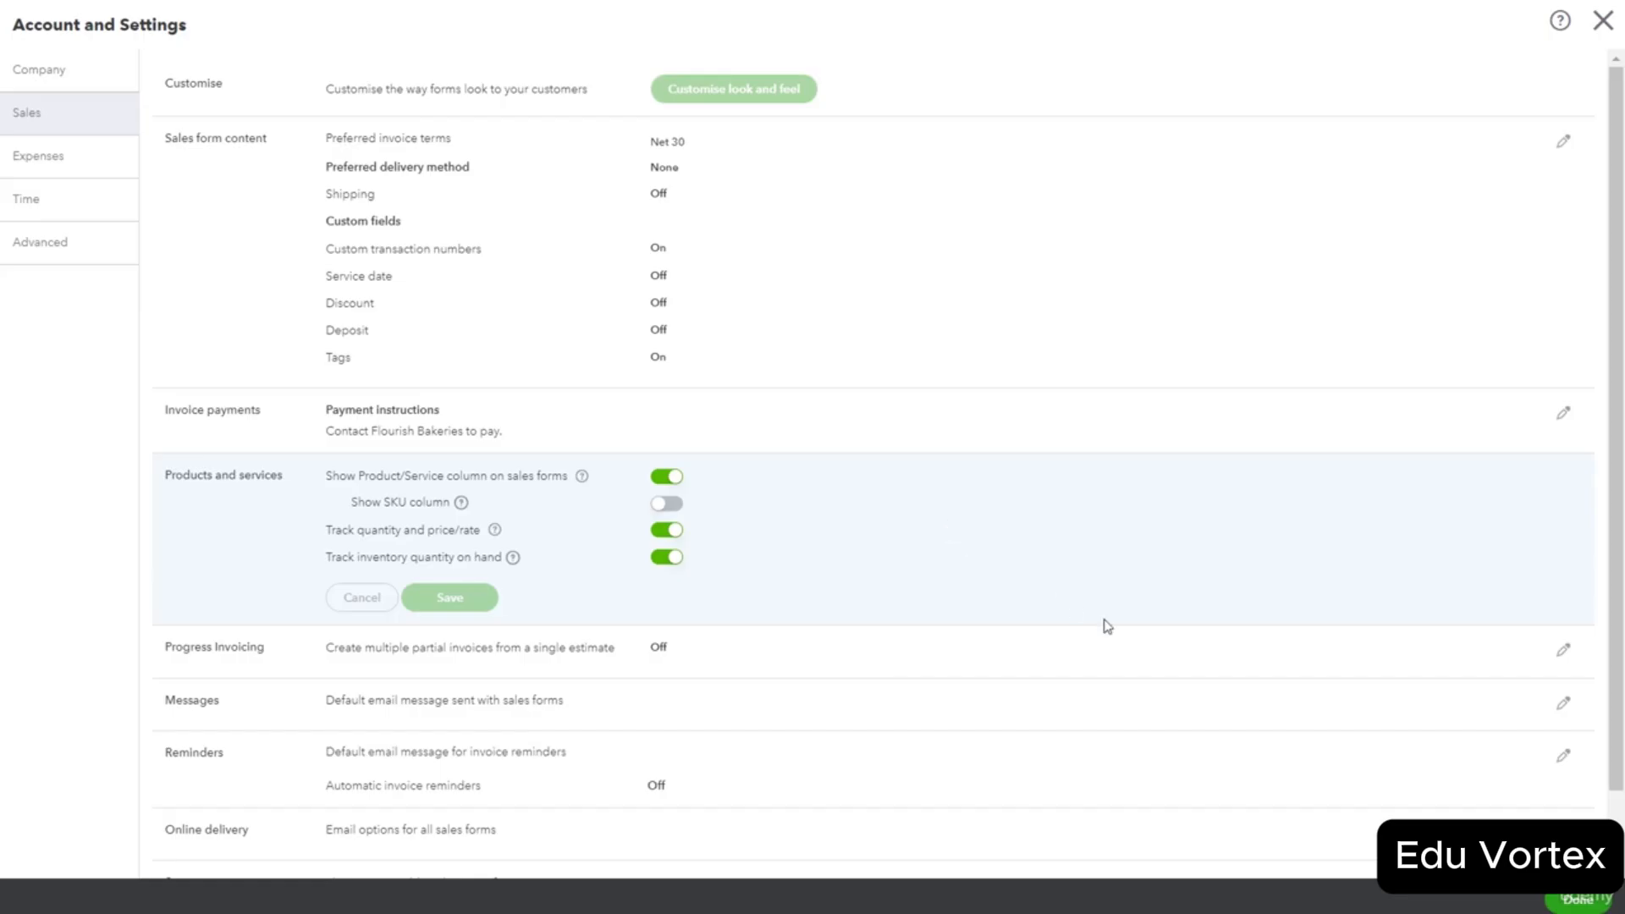
{"action": "left_click", "coordinate": [1576, 900]}
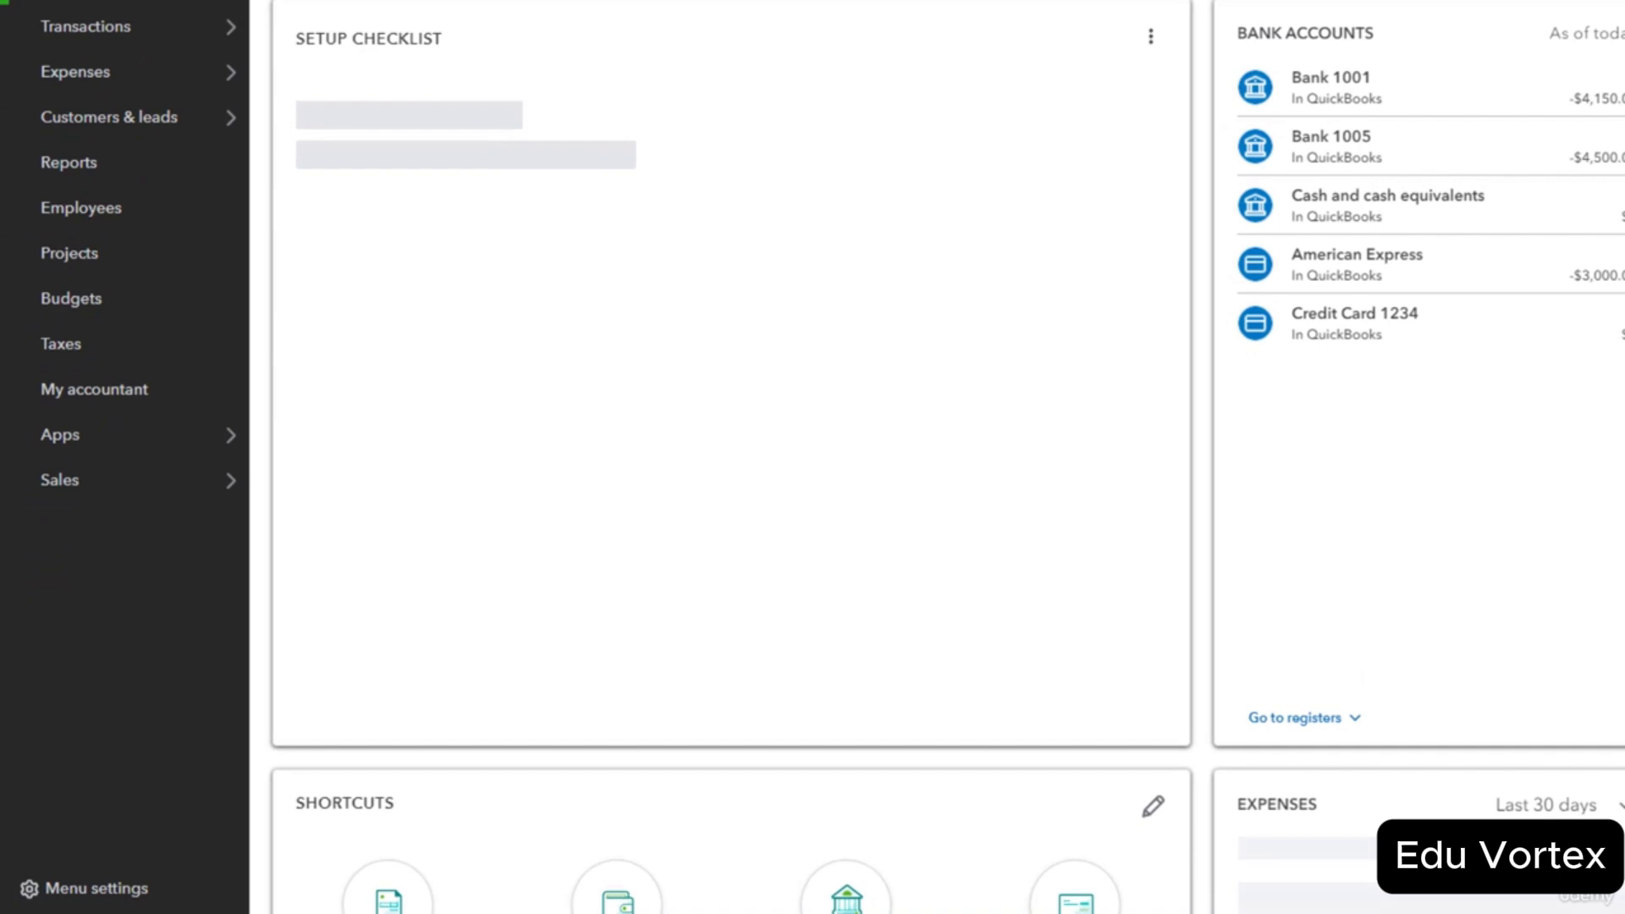
Go to Sales > Products & services to show the item list.
{"action": "mouse_move", "coordinate": [185, 489]}
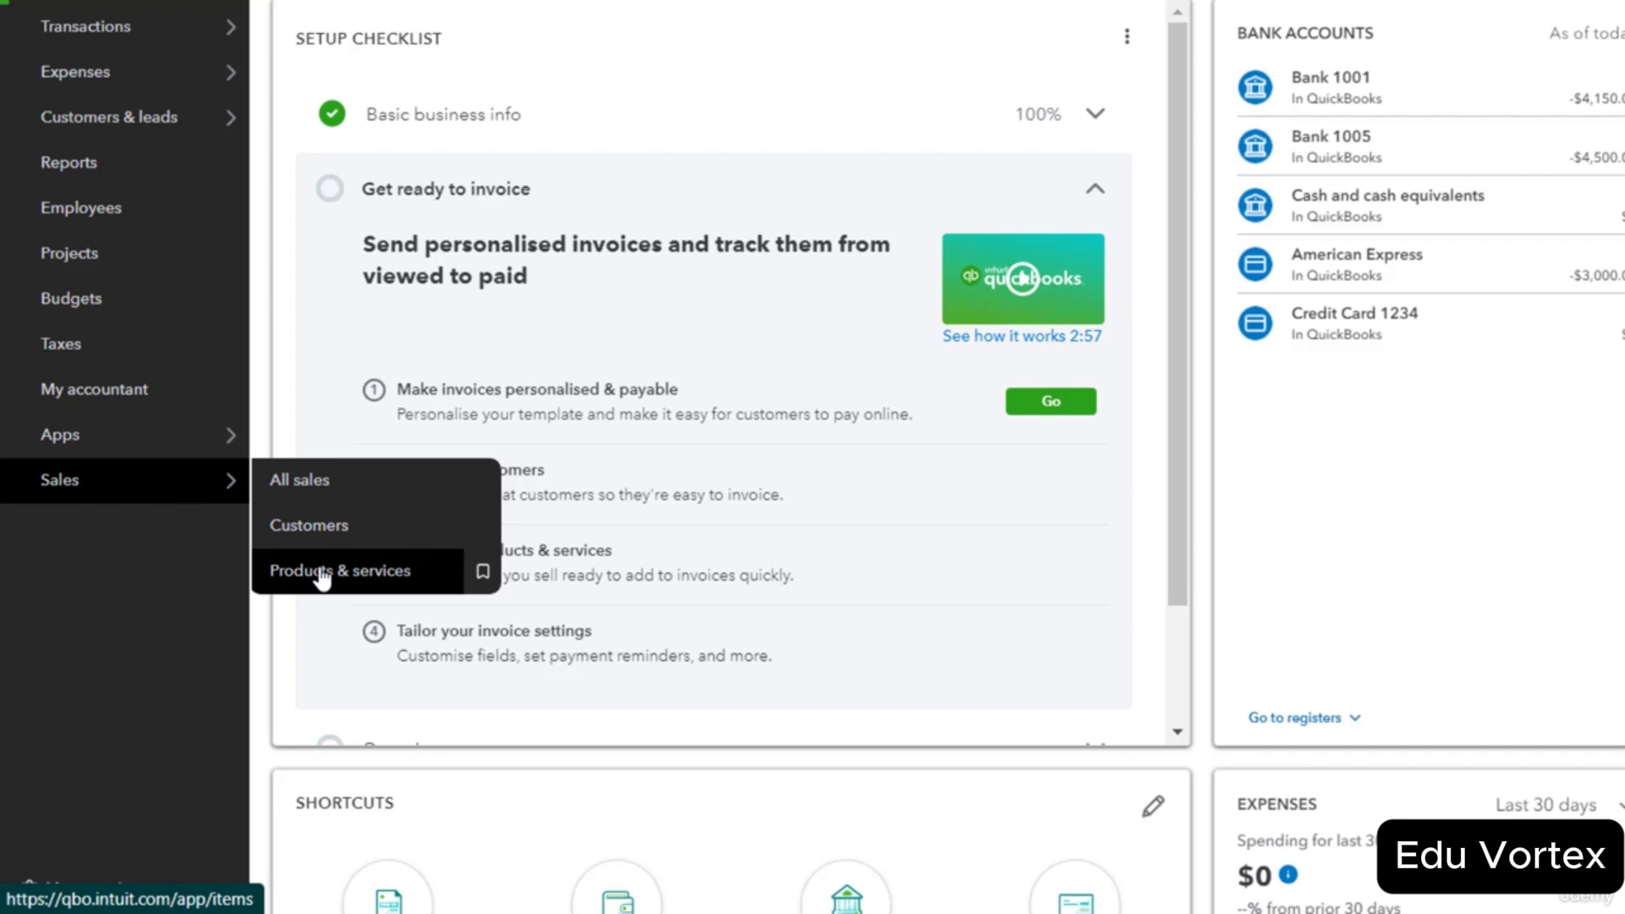
{"action": "left_click", "coordinate": [321, 579]}
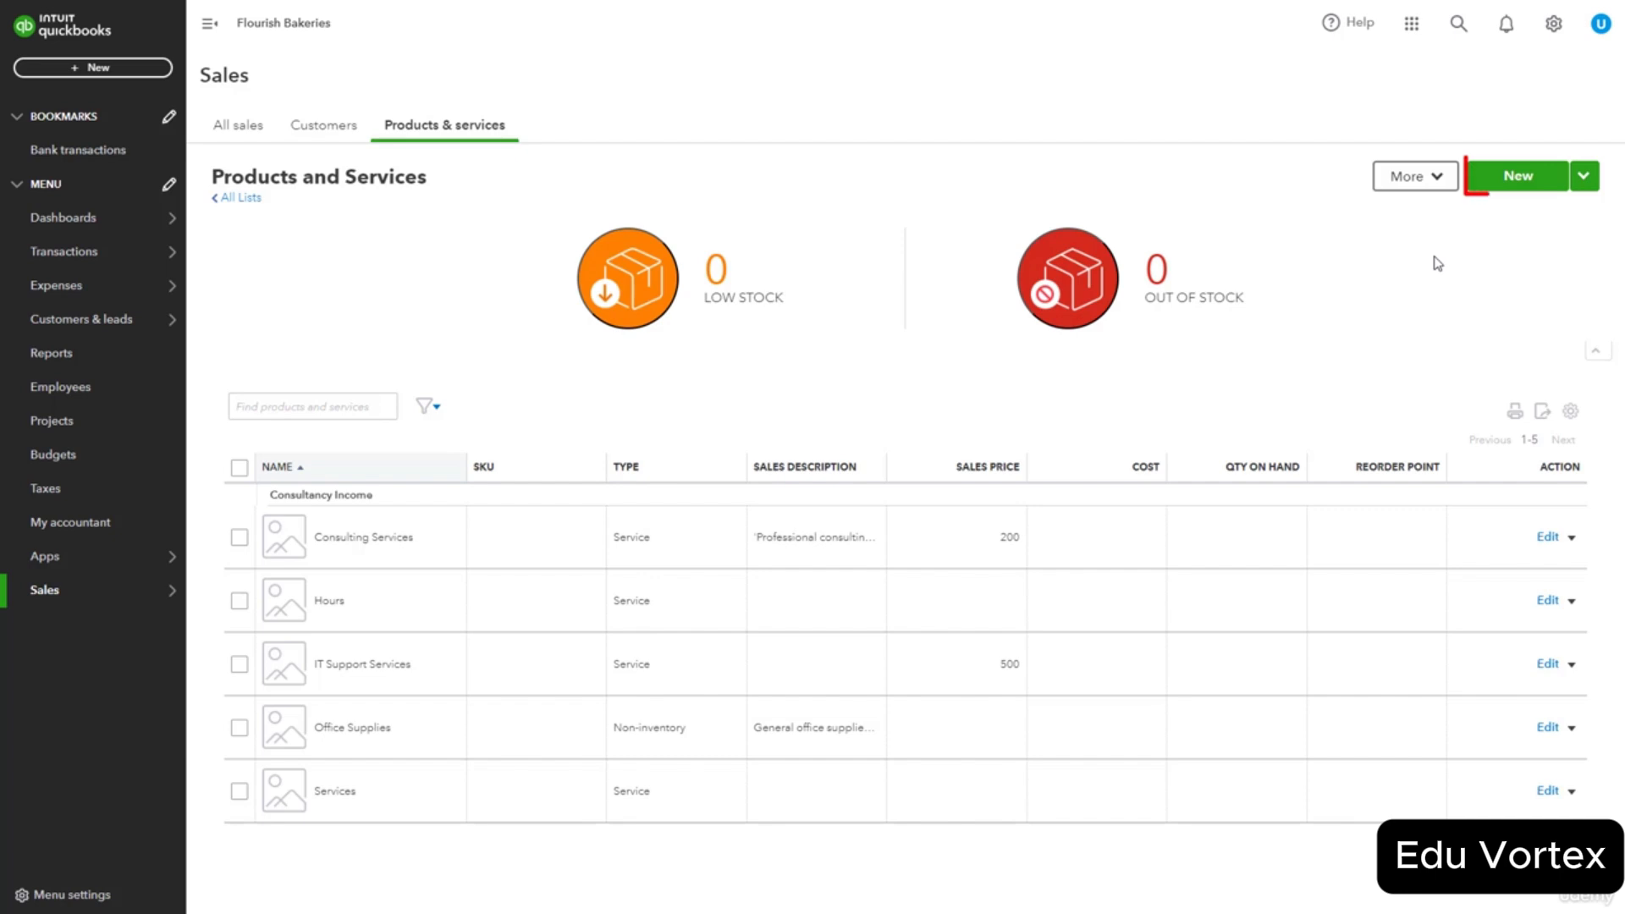
{"action": "left_click", "coordinate": [1510, 179]}
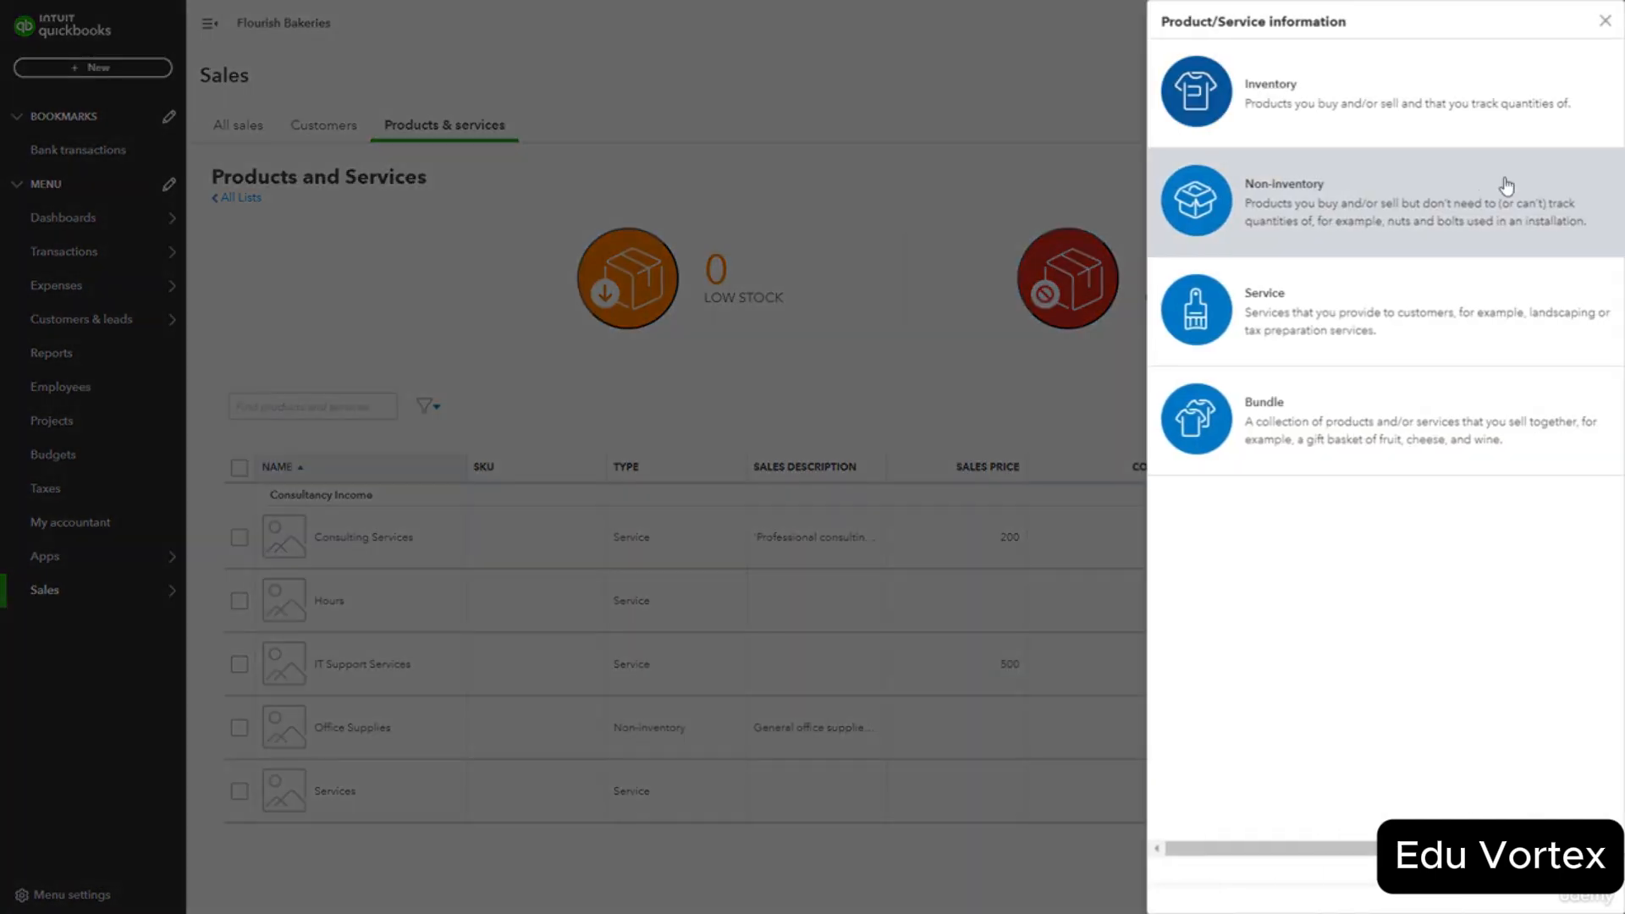
{"action": "left_click", "coordinate": [1429, 104]}
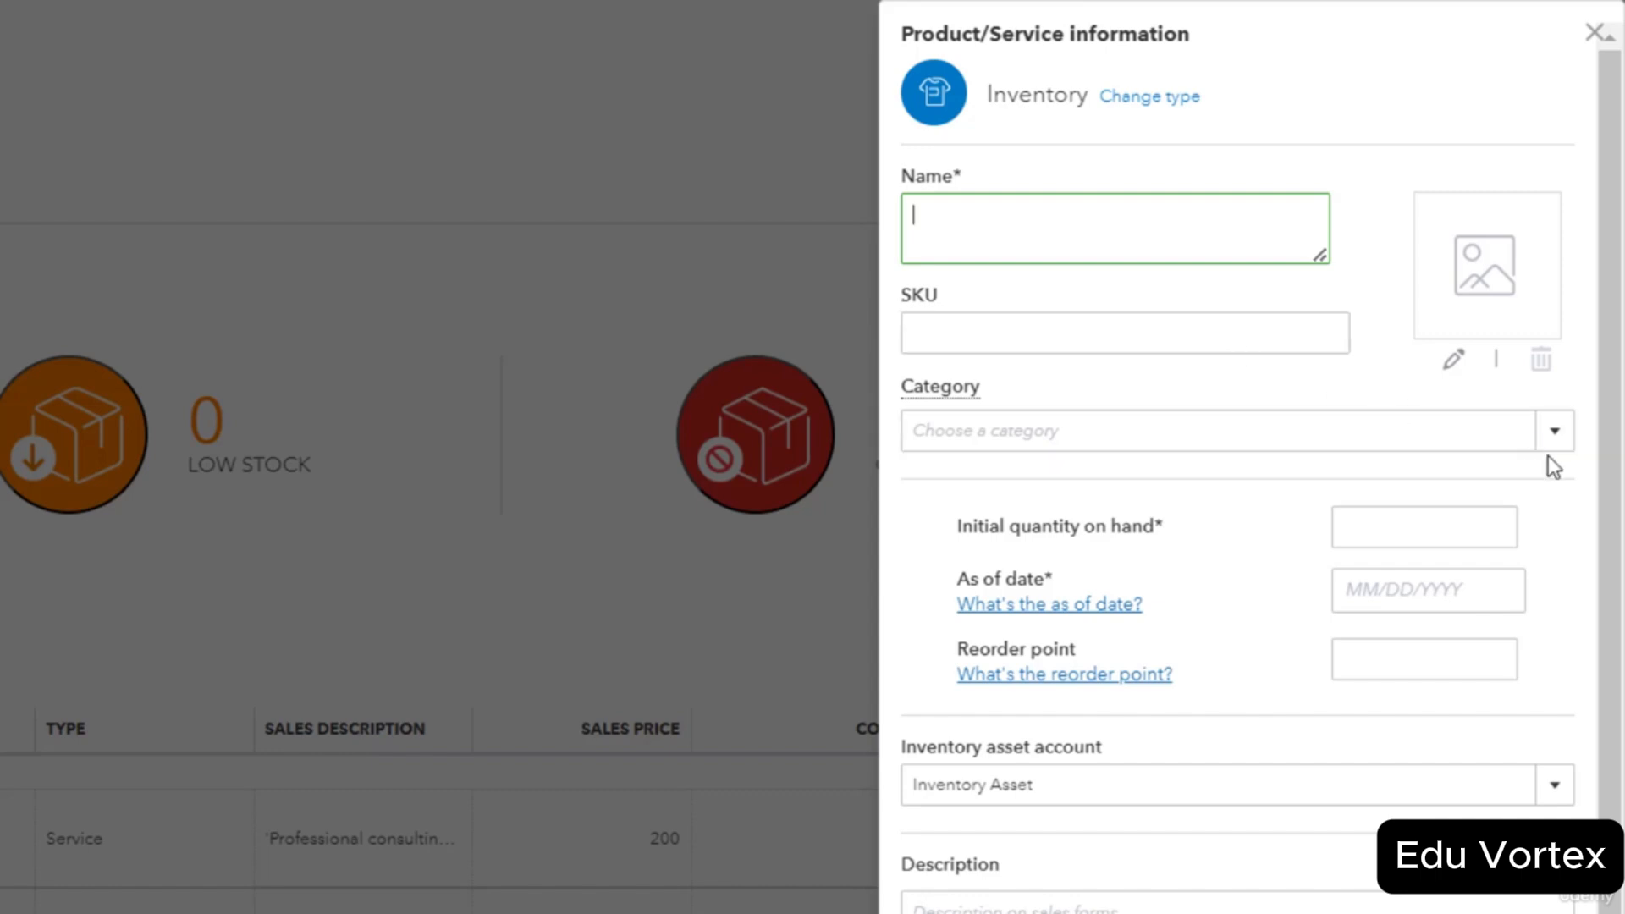
{"action": "left_click", "coordinate": [1555, 431]}
{"action": "scroll", "coordinate": [1555, 423], "scroll_direction": "down", "scroll_amount": 1}
{"action": "scroll", "coordinate": [1288, 338], "scroll_direction": "down", "scroll_amount": 3}
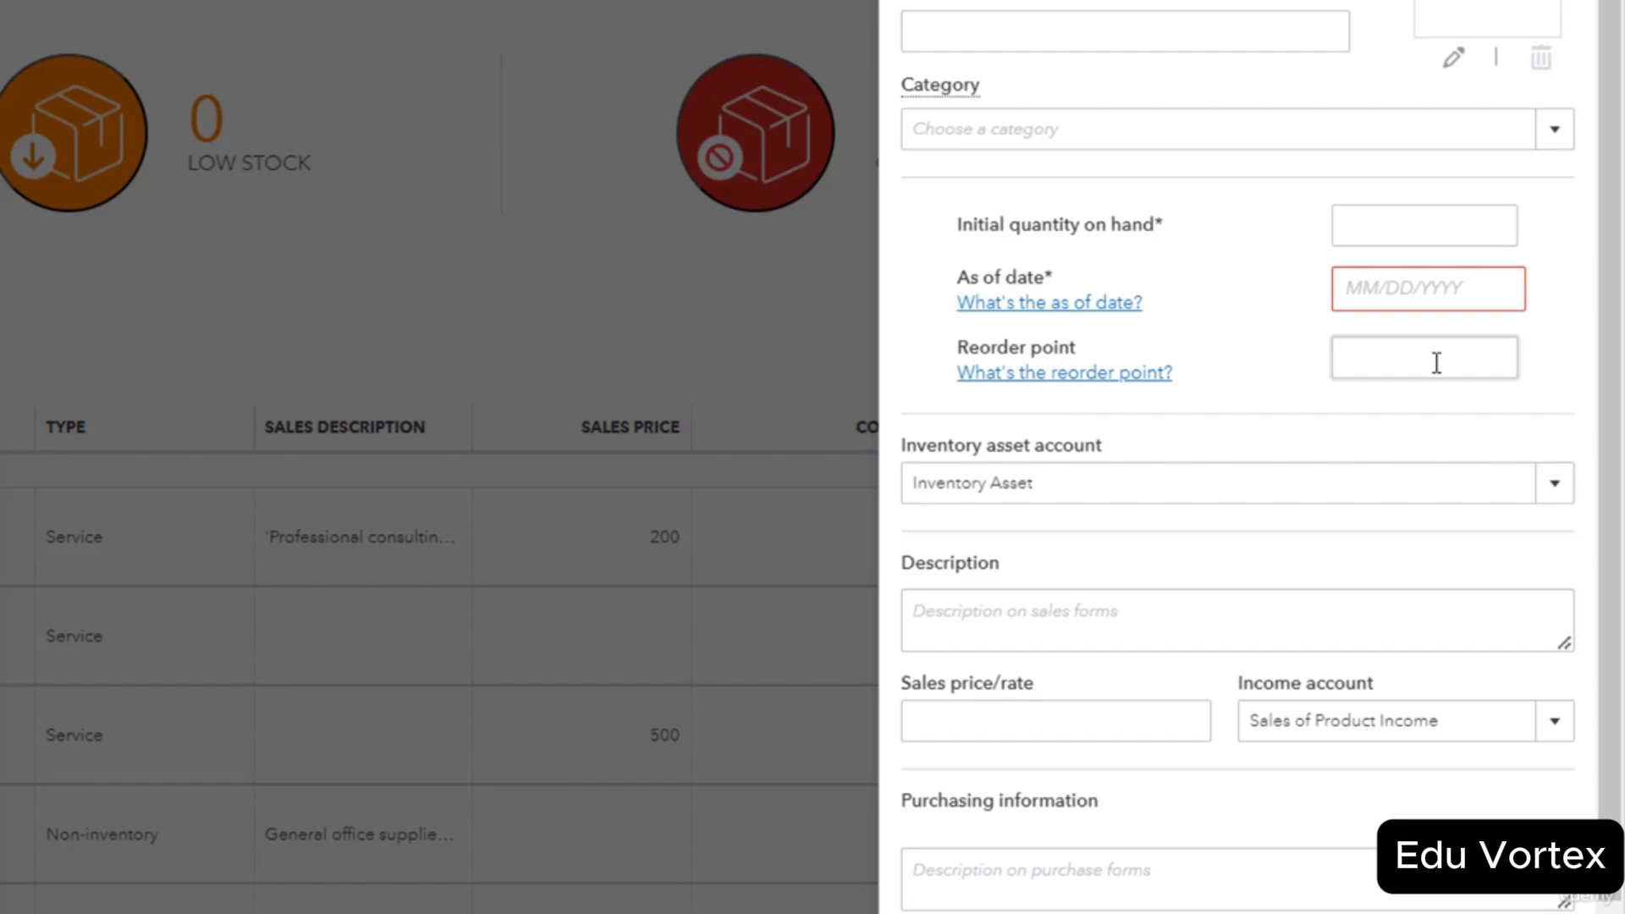
{"action": "left_click", "coordinate": [1437, 362]}
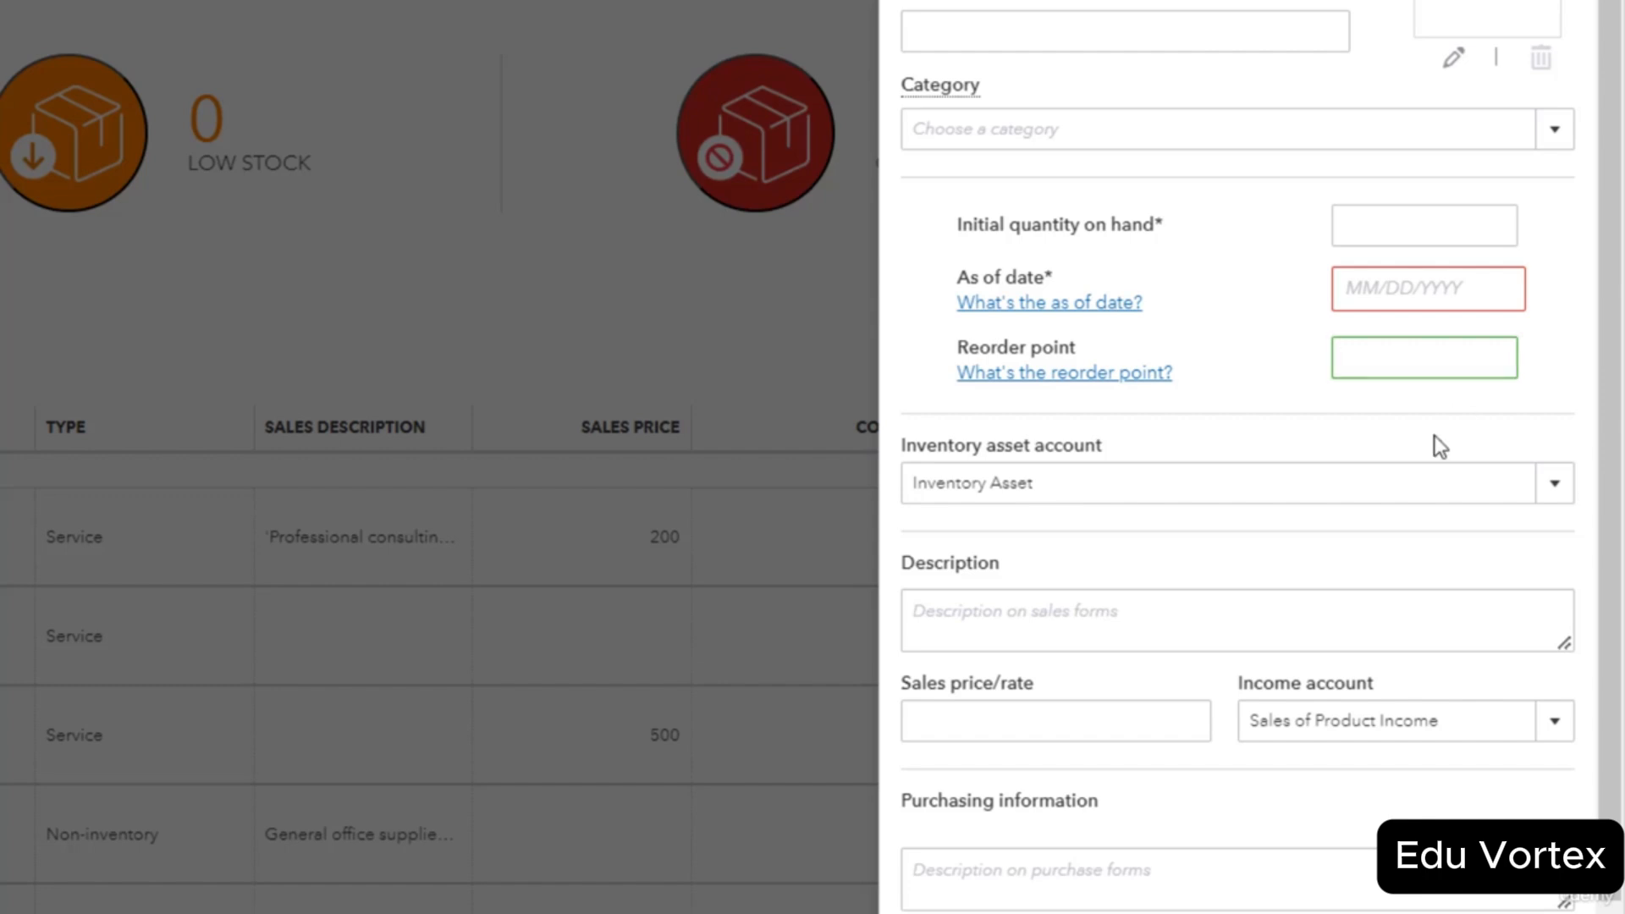
{"action": "left_click", "coordinate": [1094, 711]}
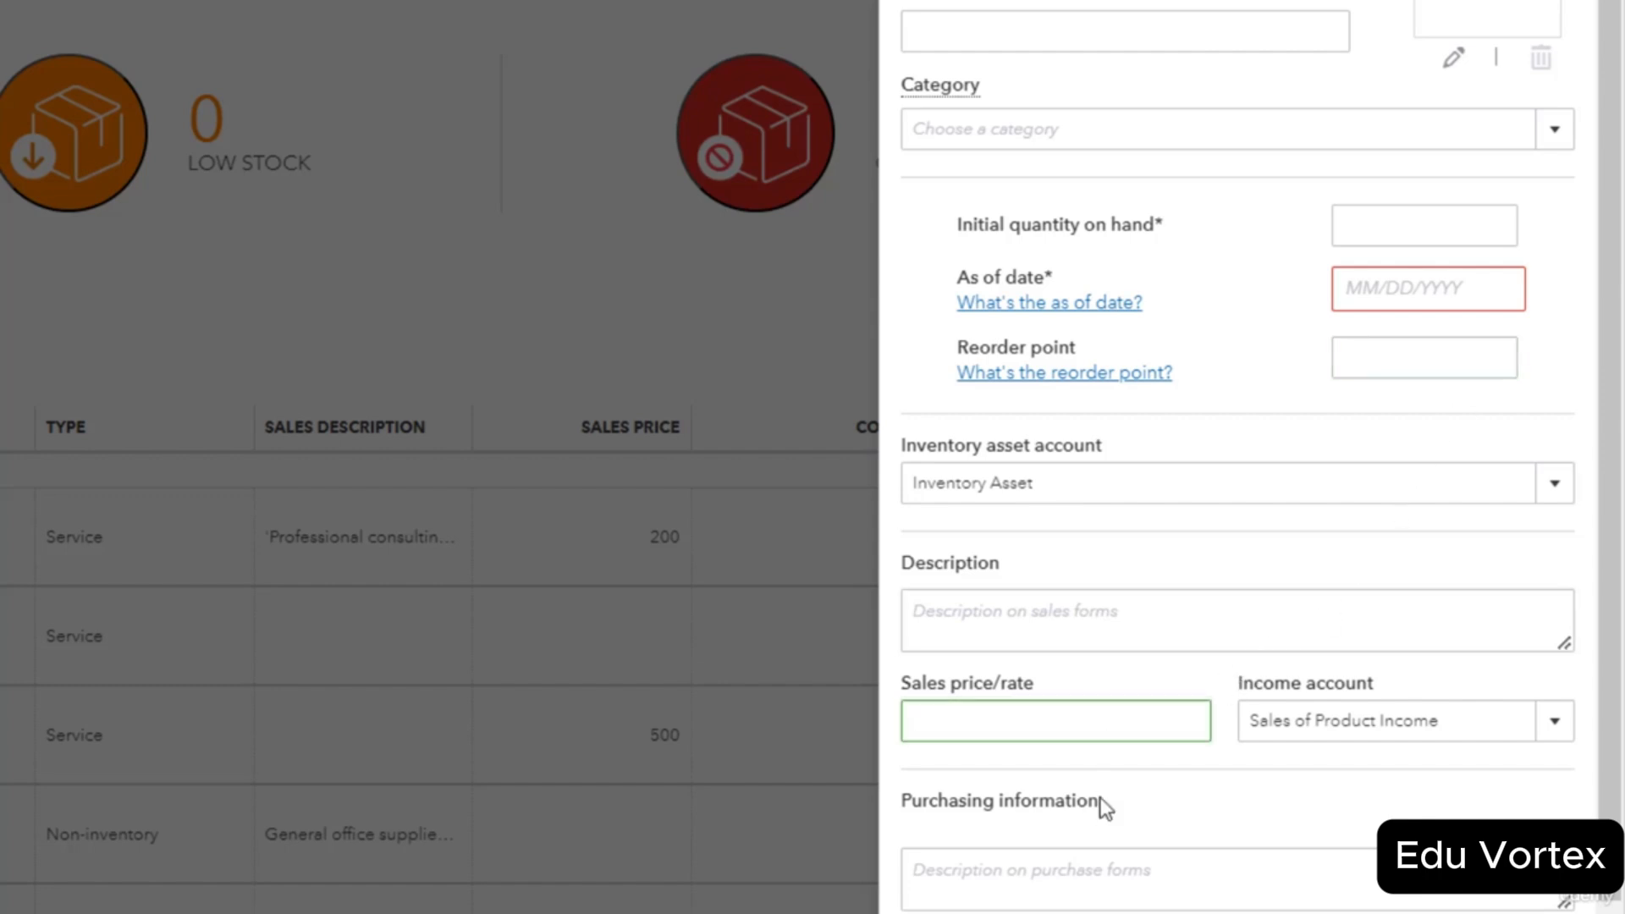
{"action": "left_click", "coordinate": [1100, 905]}
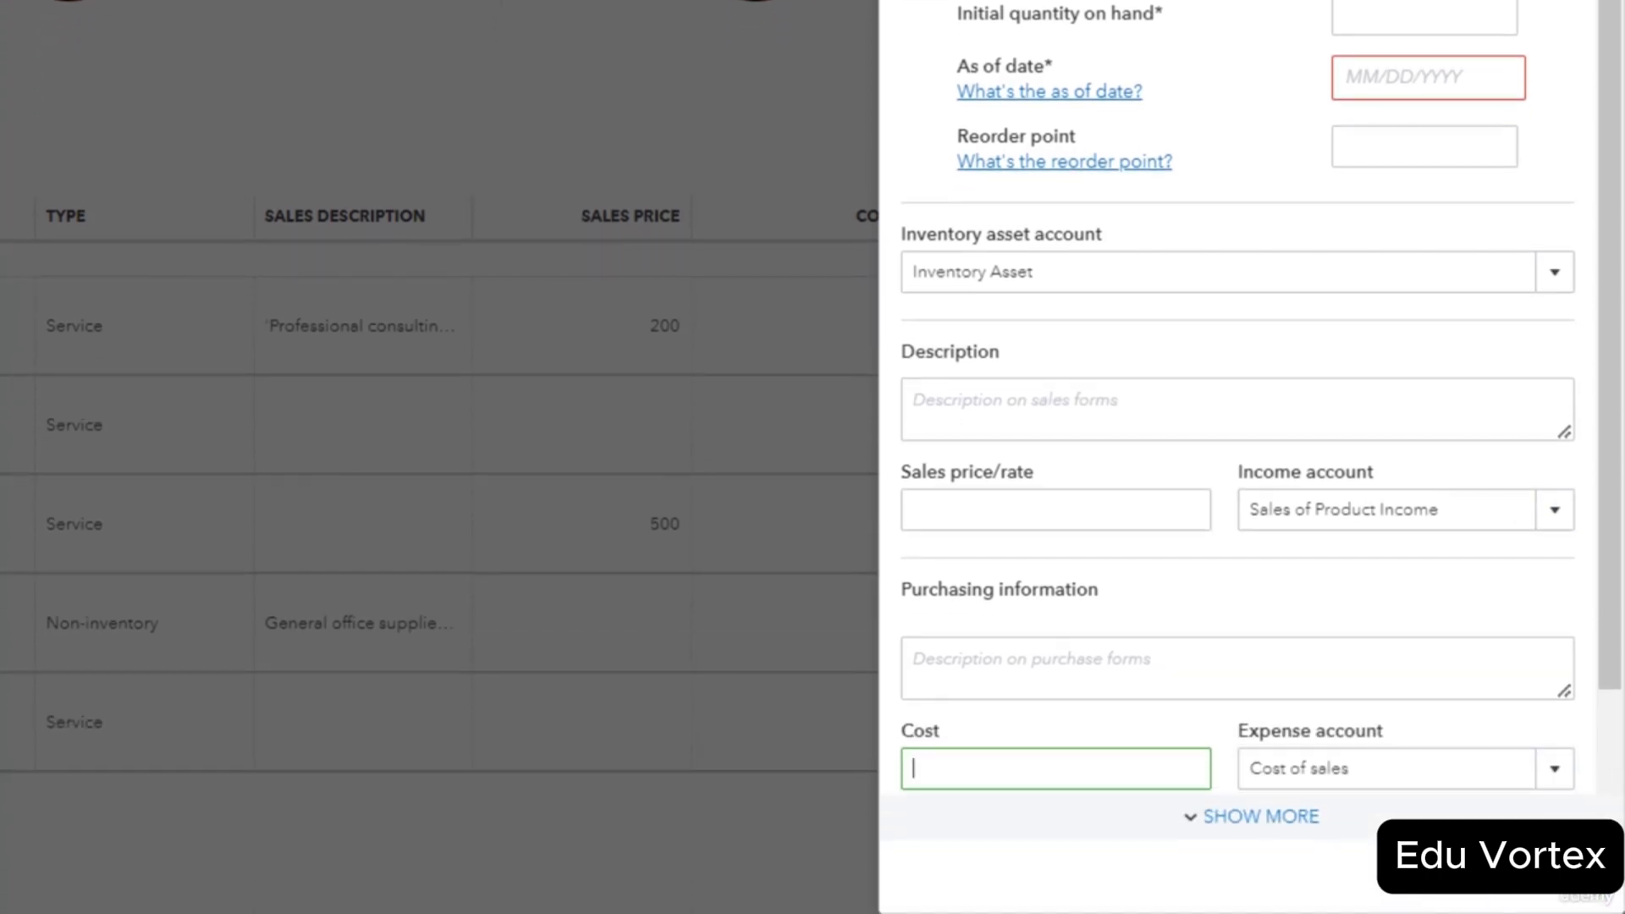
{"action": "left_click", "coordinate": [1608, 30]}
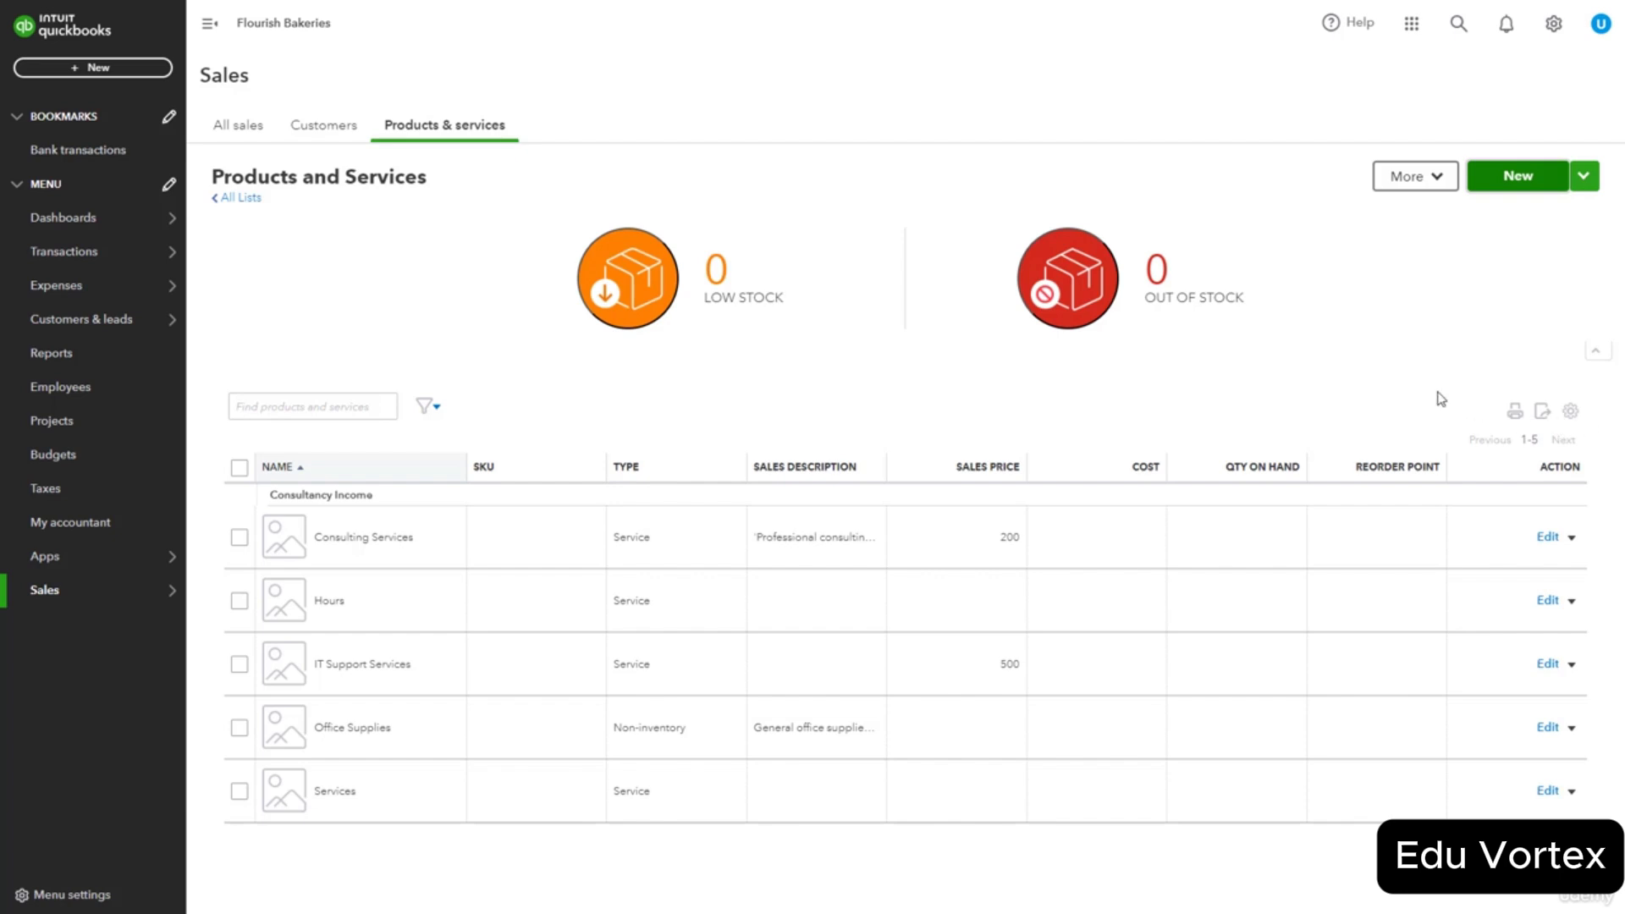
Create and save the 'Party decor' inventory item: 50 on hand, reorder 10, price 100, cost 56.
{"action": "left_click", "coordinate": [1520, 182]}
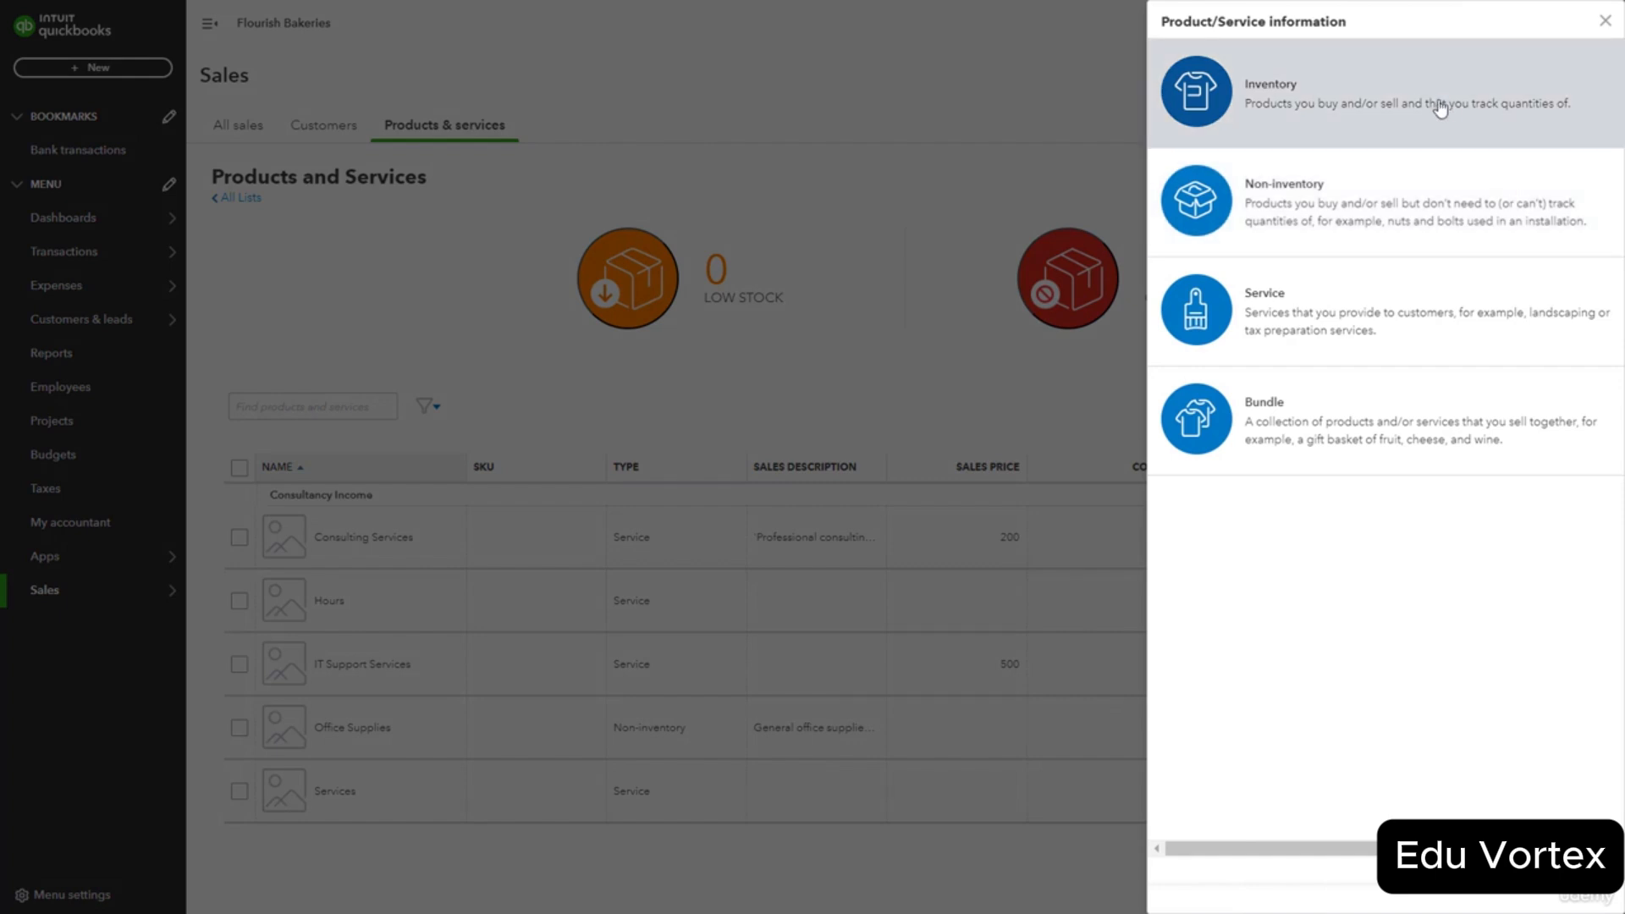
{"action": "left_click", "coordinate": [1440, 109]}
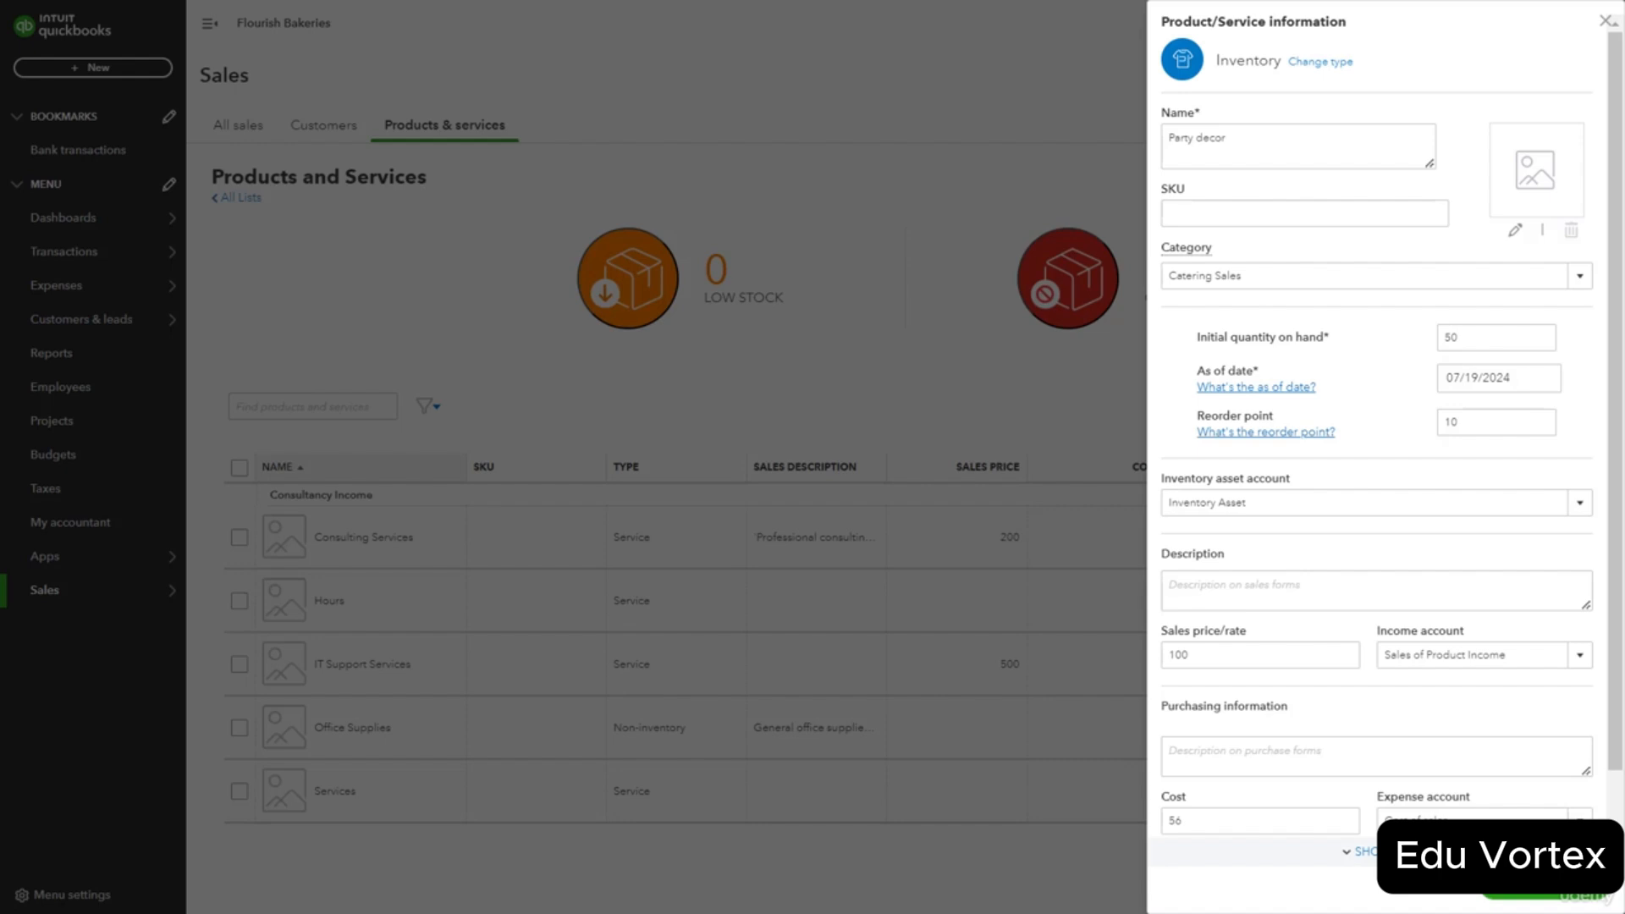
{"action": "left_click", "coordinate": [1524, 895]}
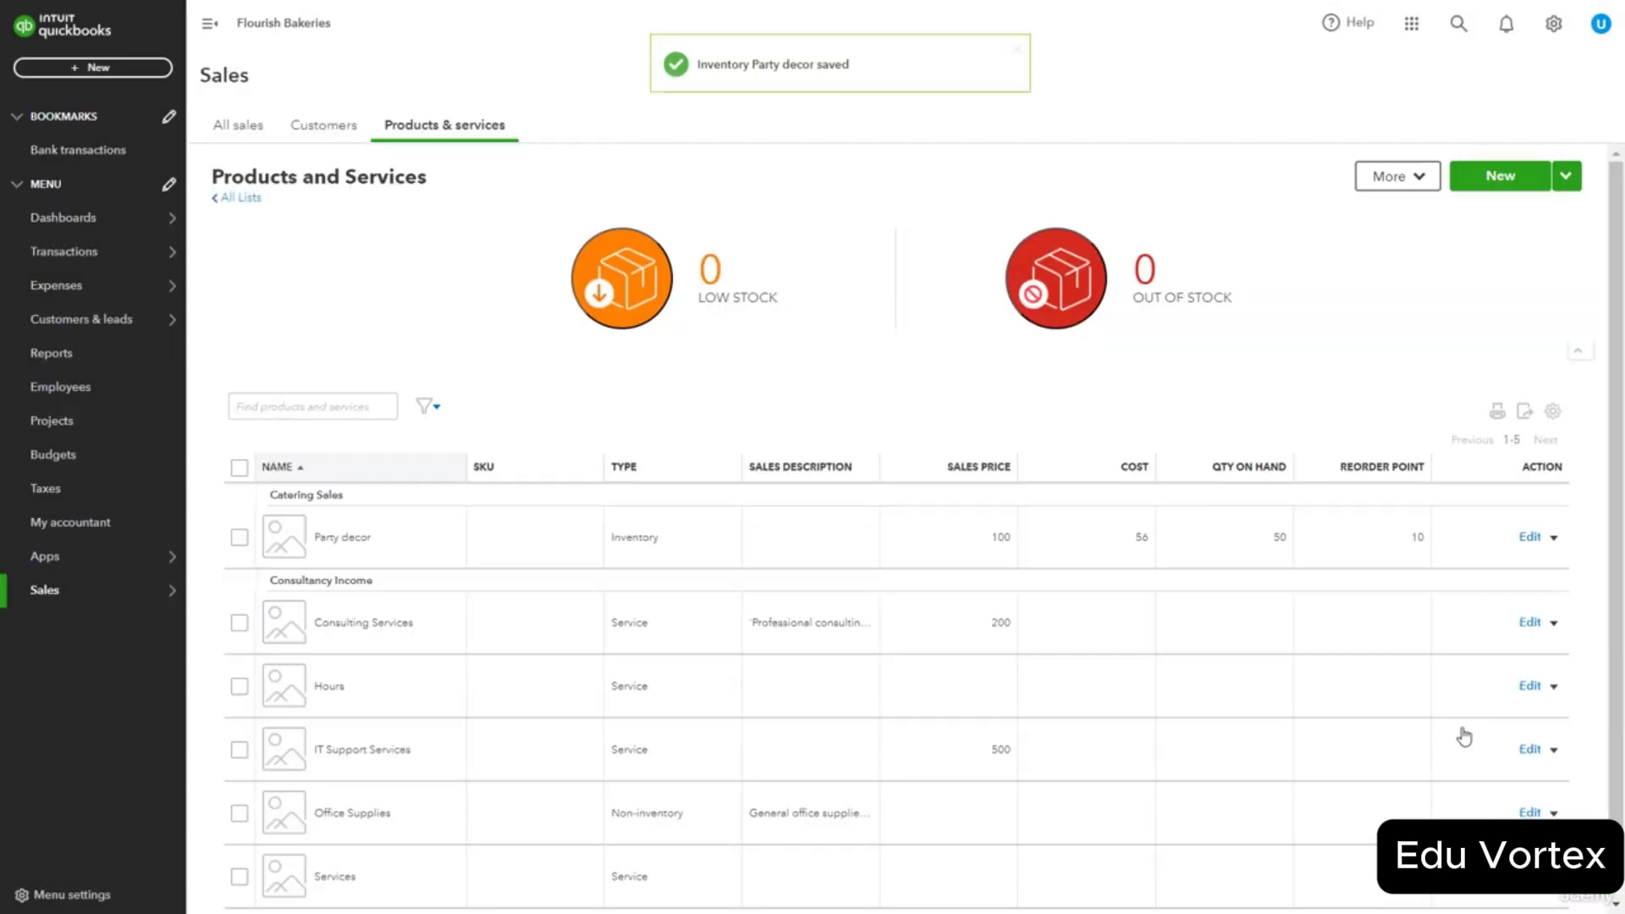
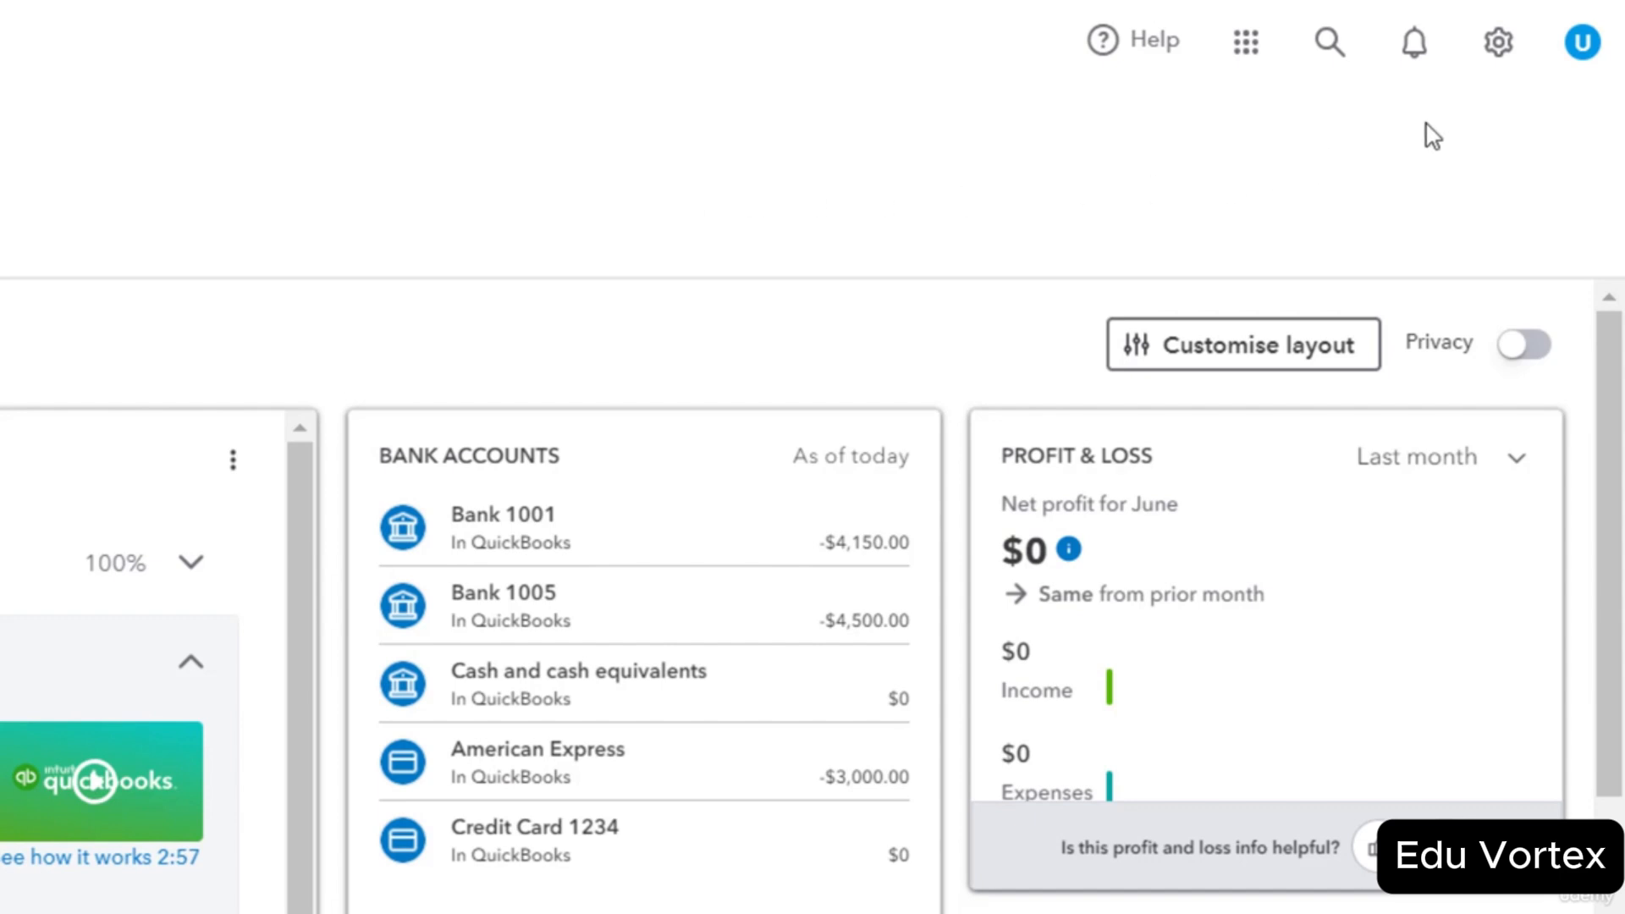
Switch on Projects in the Advanced account settings and save the change.
{"action": "left_click", "coordinate": [1488, 53]}
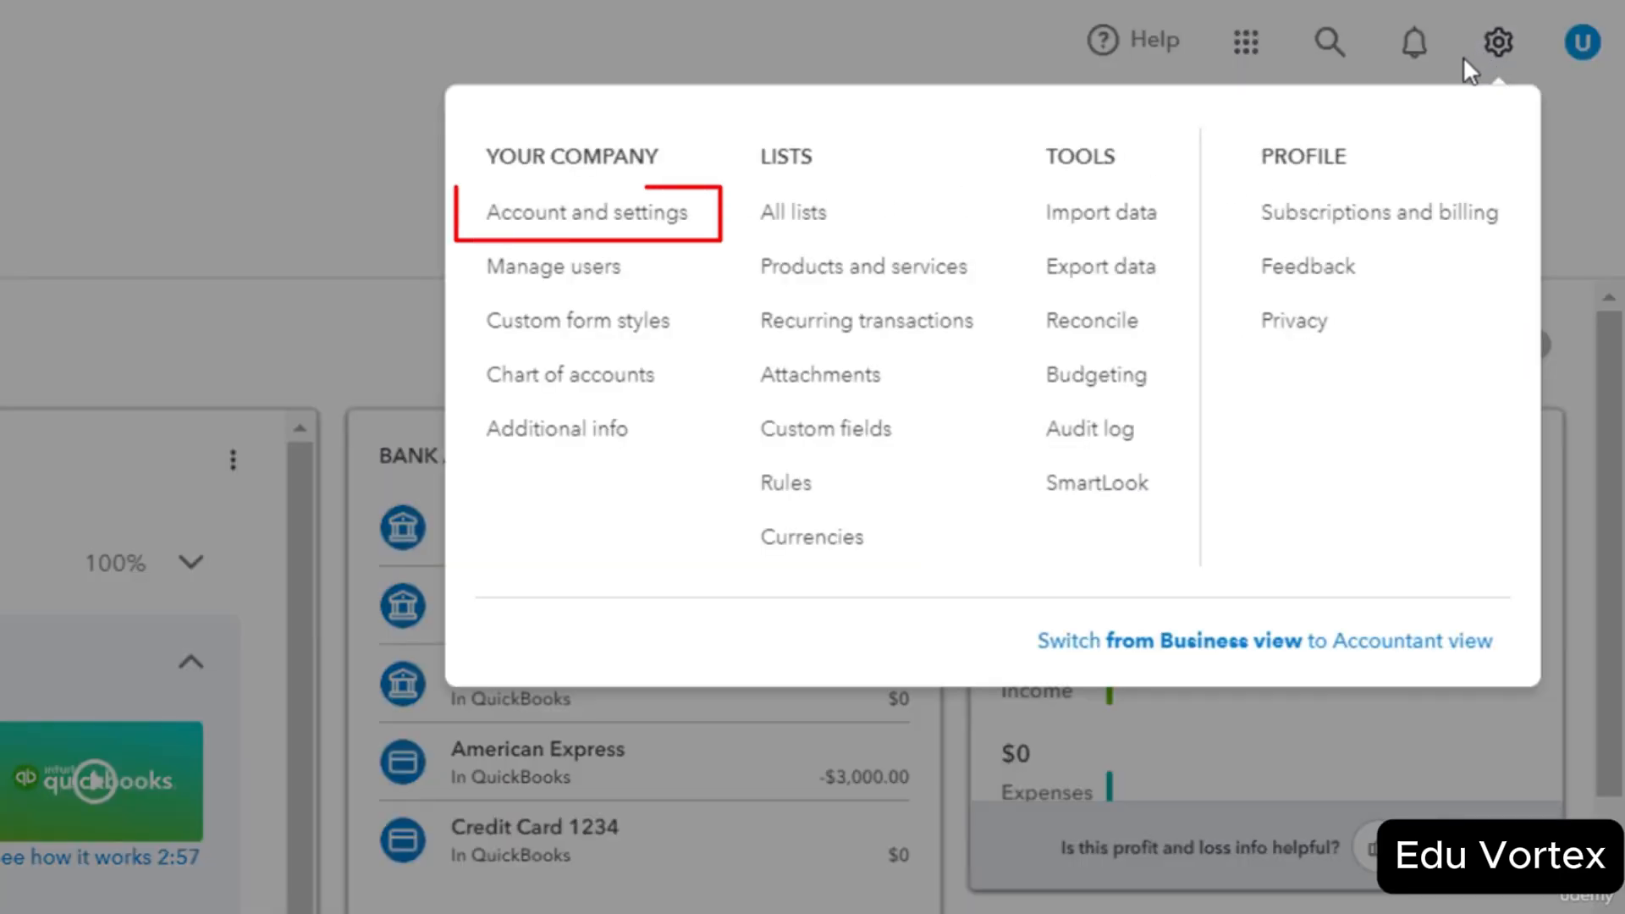
{"action": "left_click", "coordinate": [582, 218]}
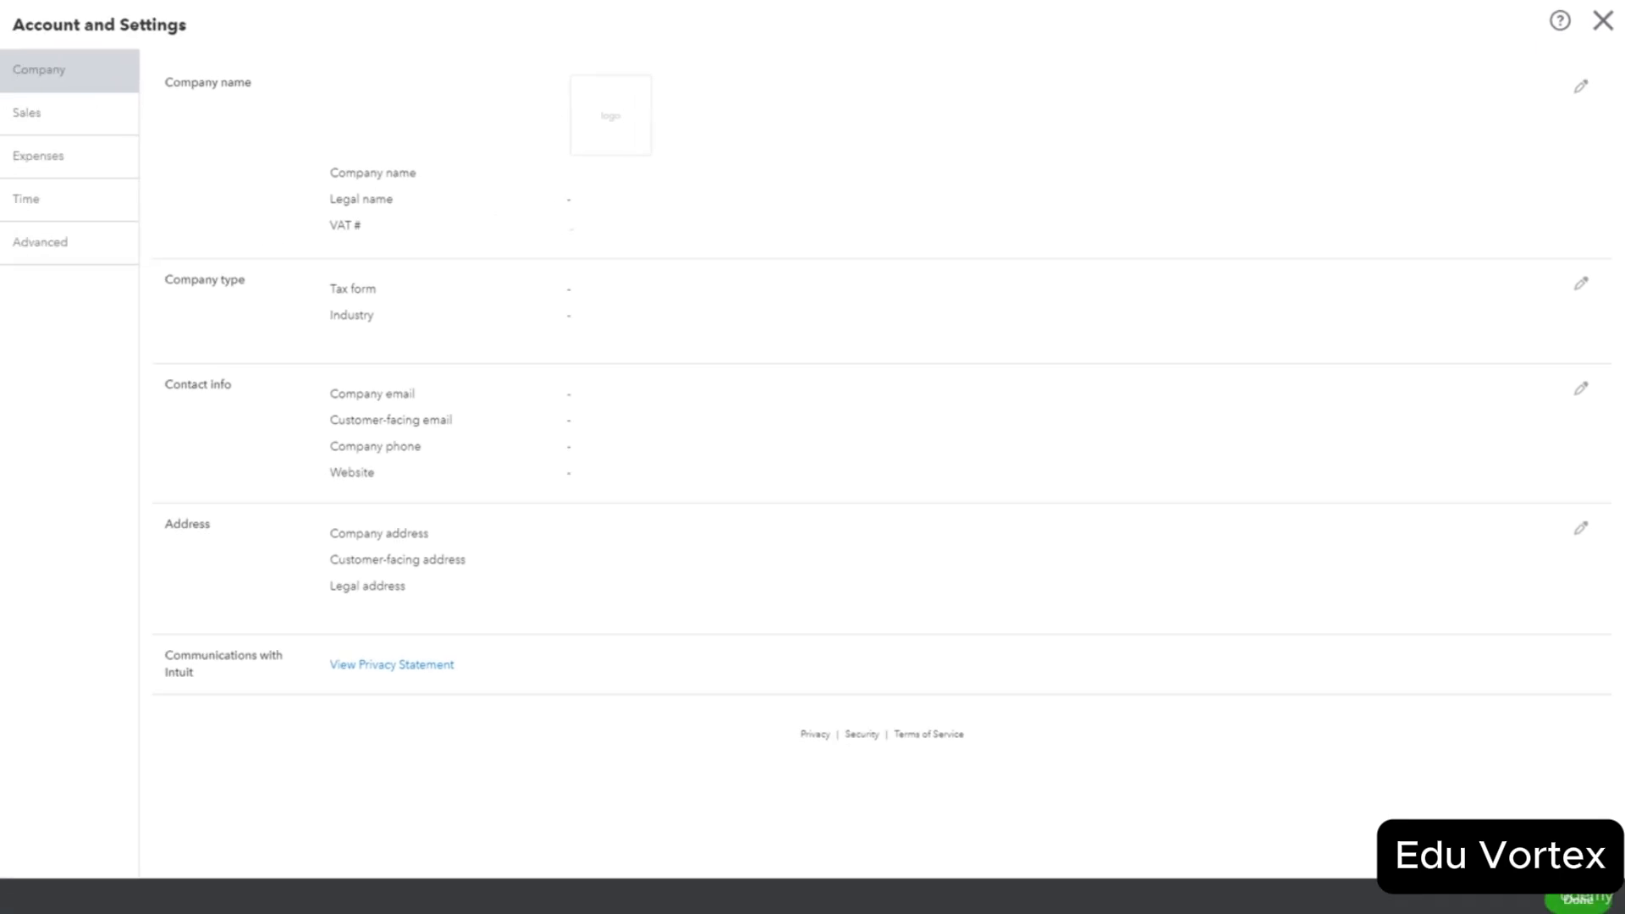
{"action": "left_click", "coordinate": [84, 247]}
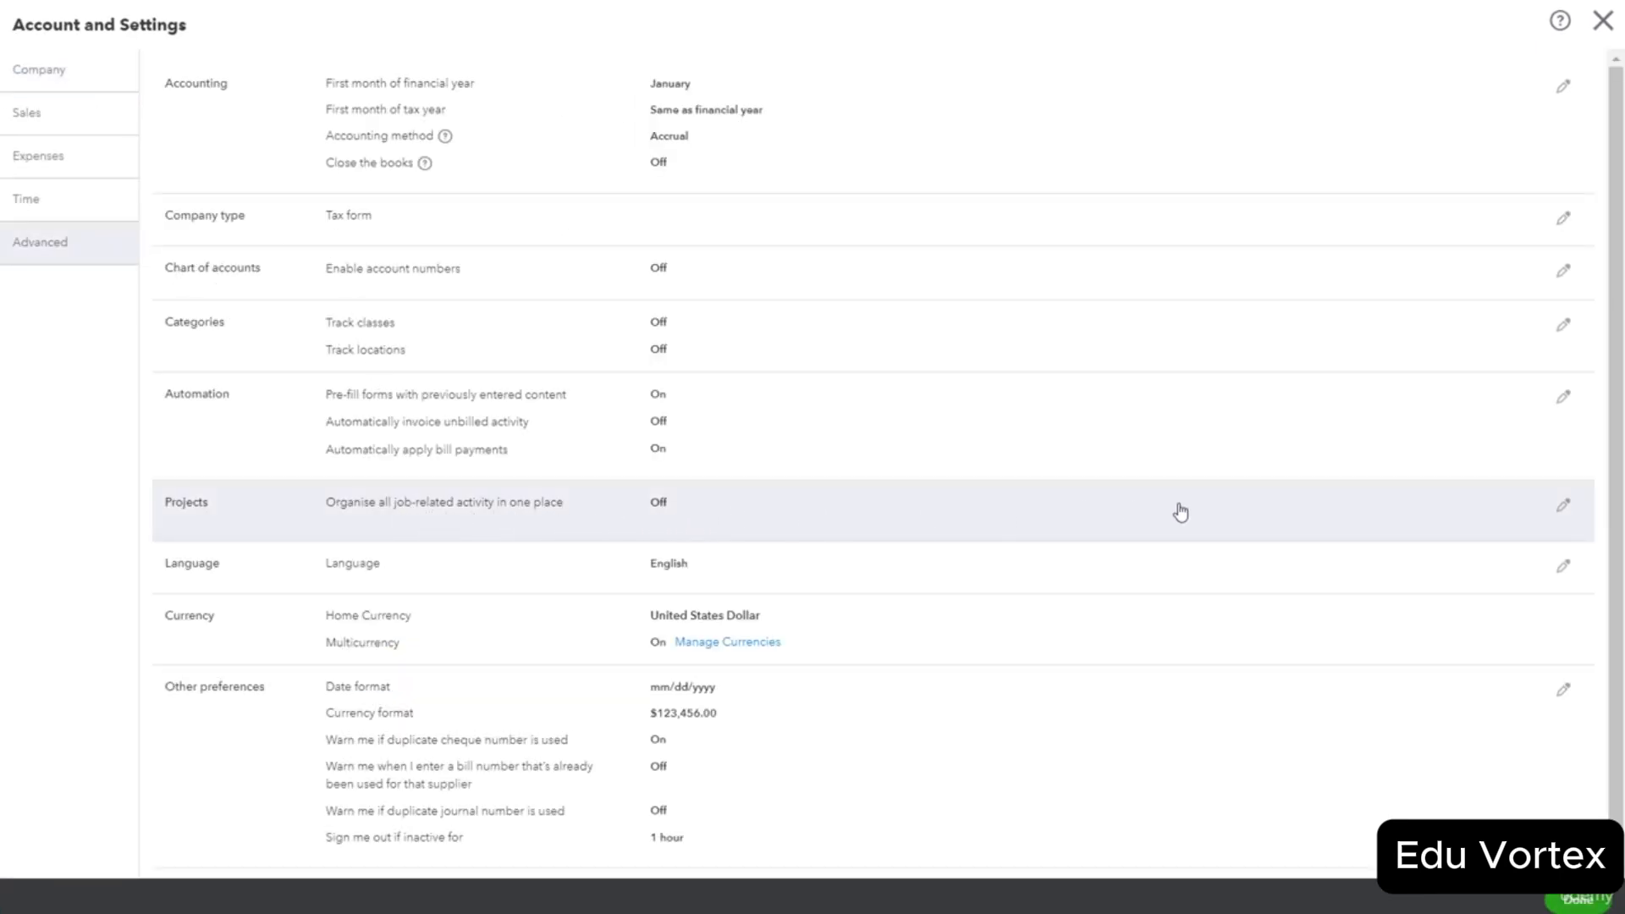
{"action": "left_click", "coordinate": [1564, 505]}
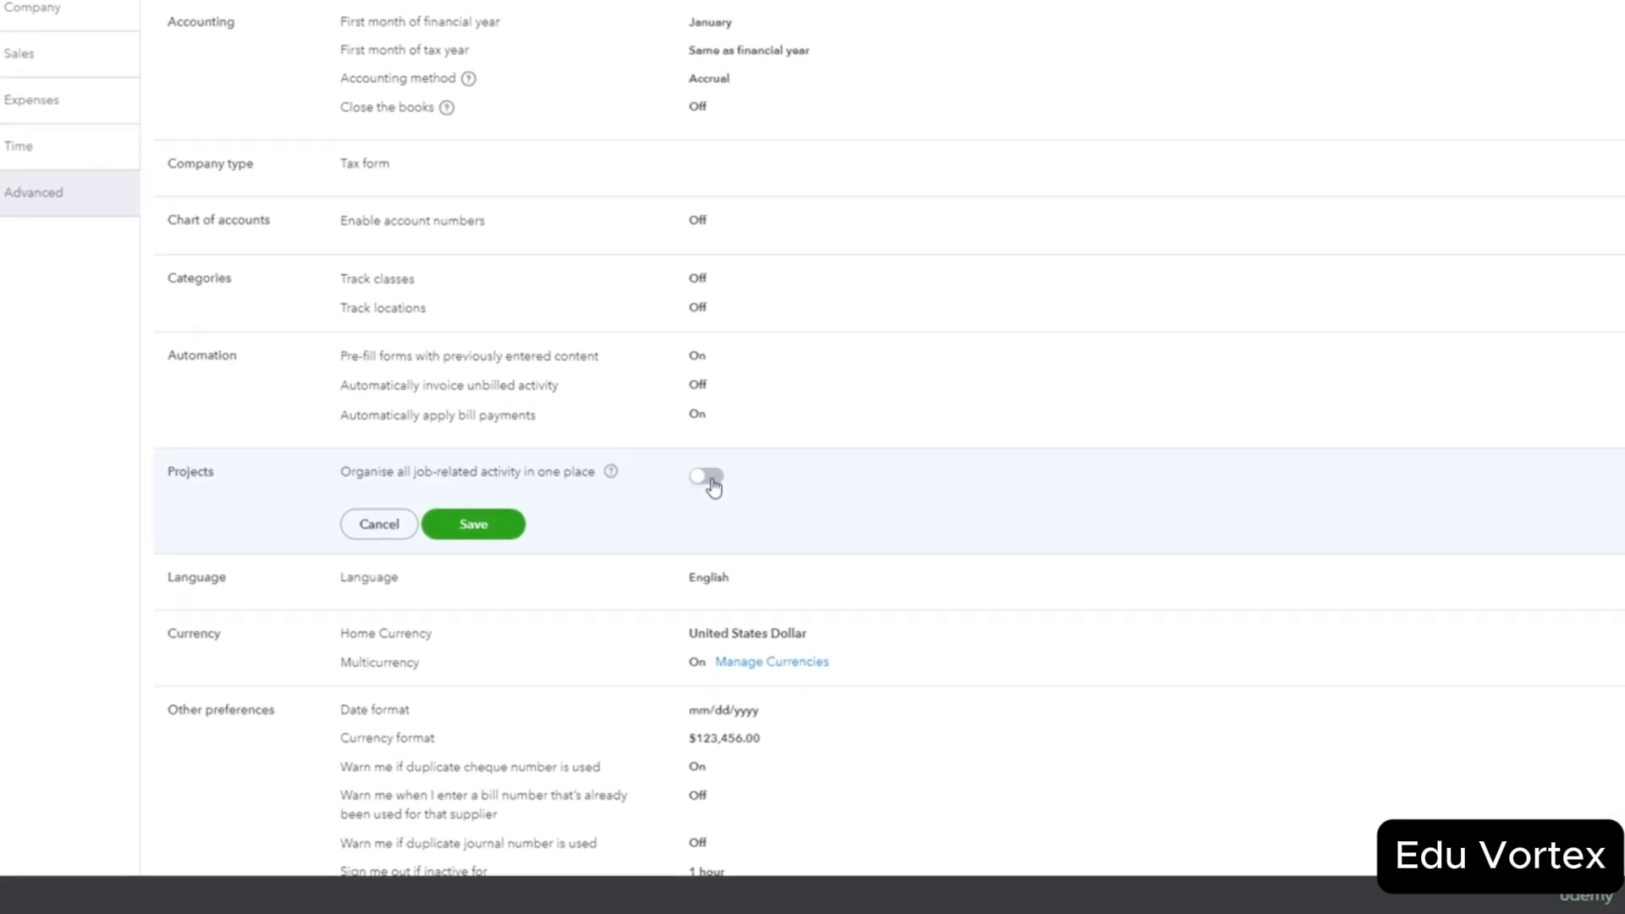
{"action": "left_click", "coordinate": [841, 381]}
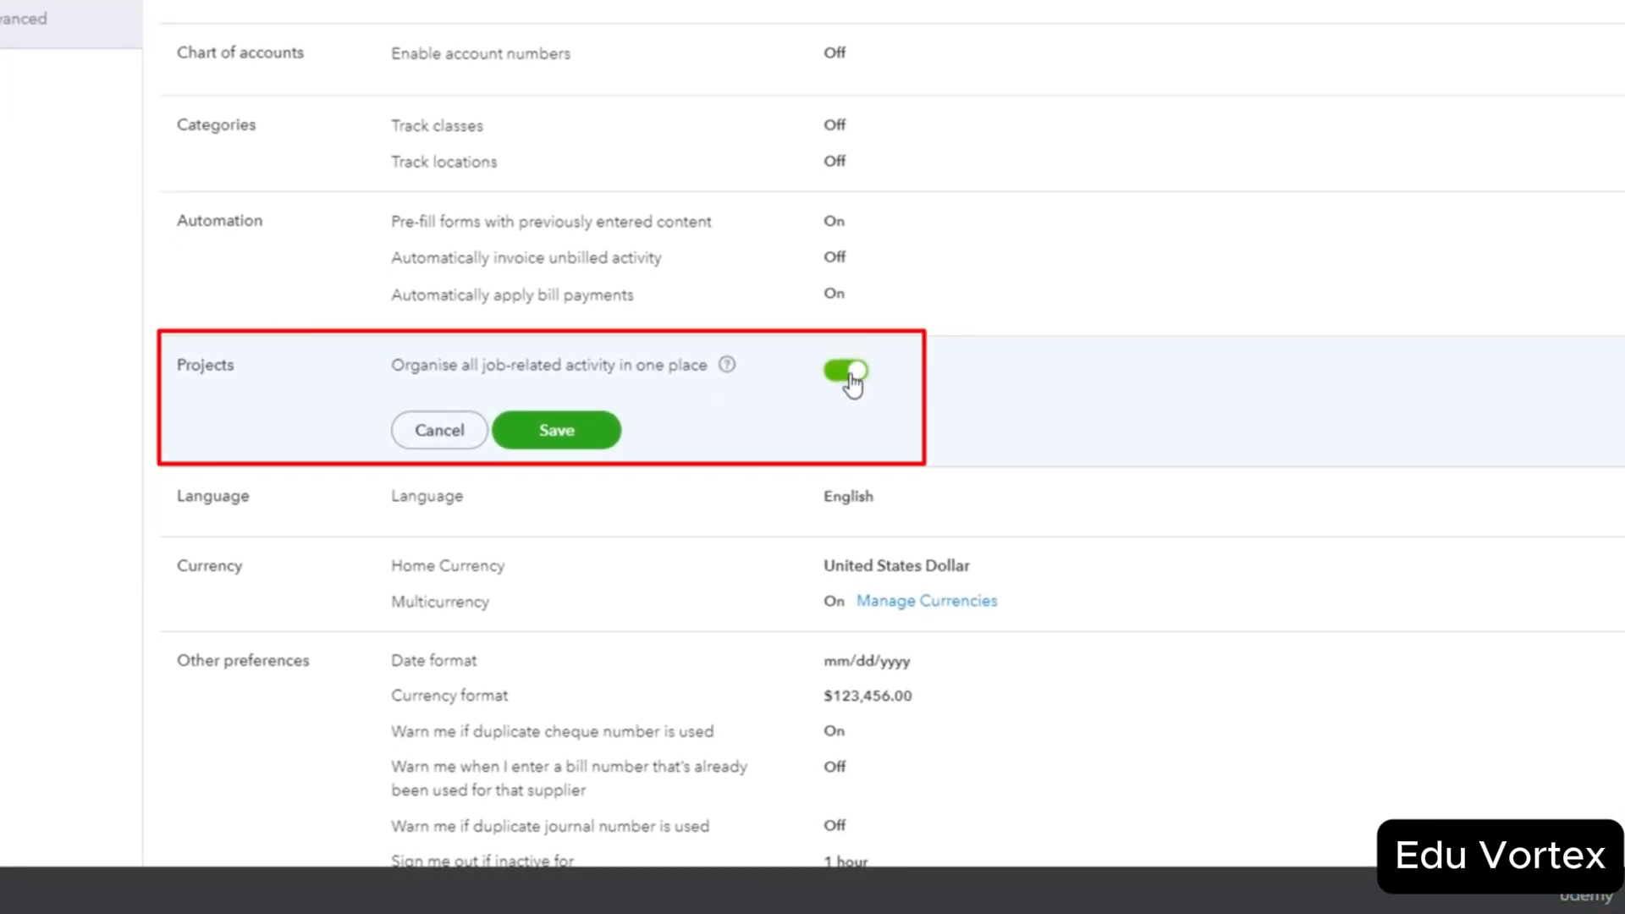
{"action": "left_click", "coordinate": [555, 441]}
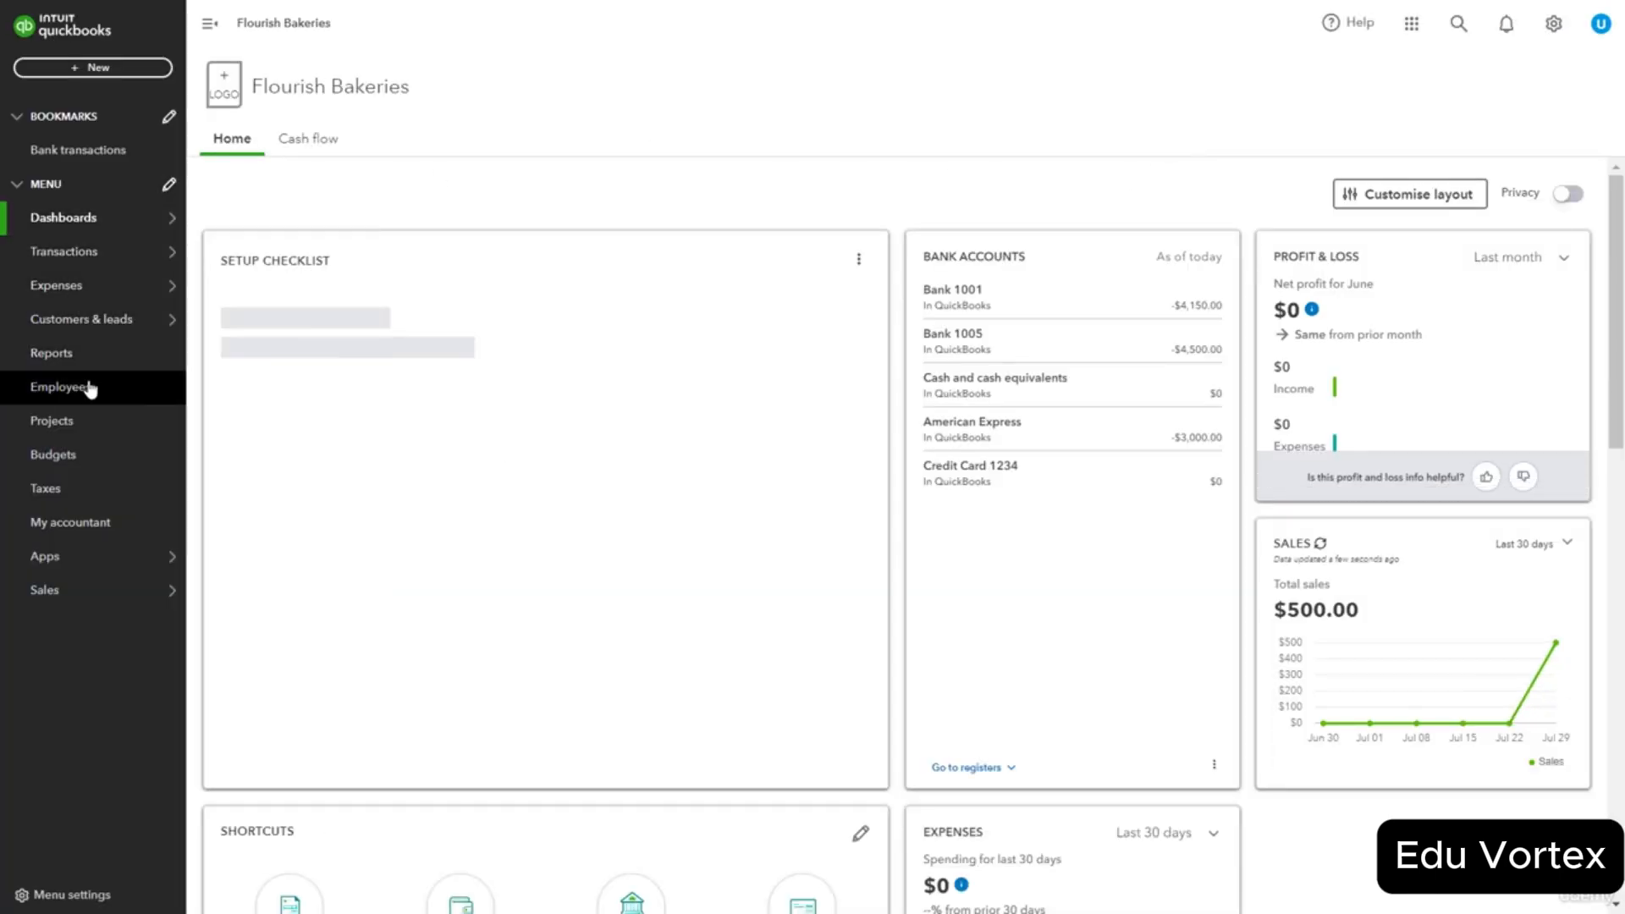
{"action": "left_click", "coordinate": [75, 428]}
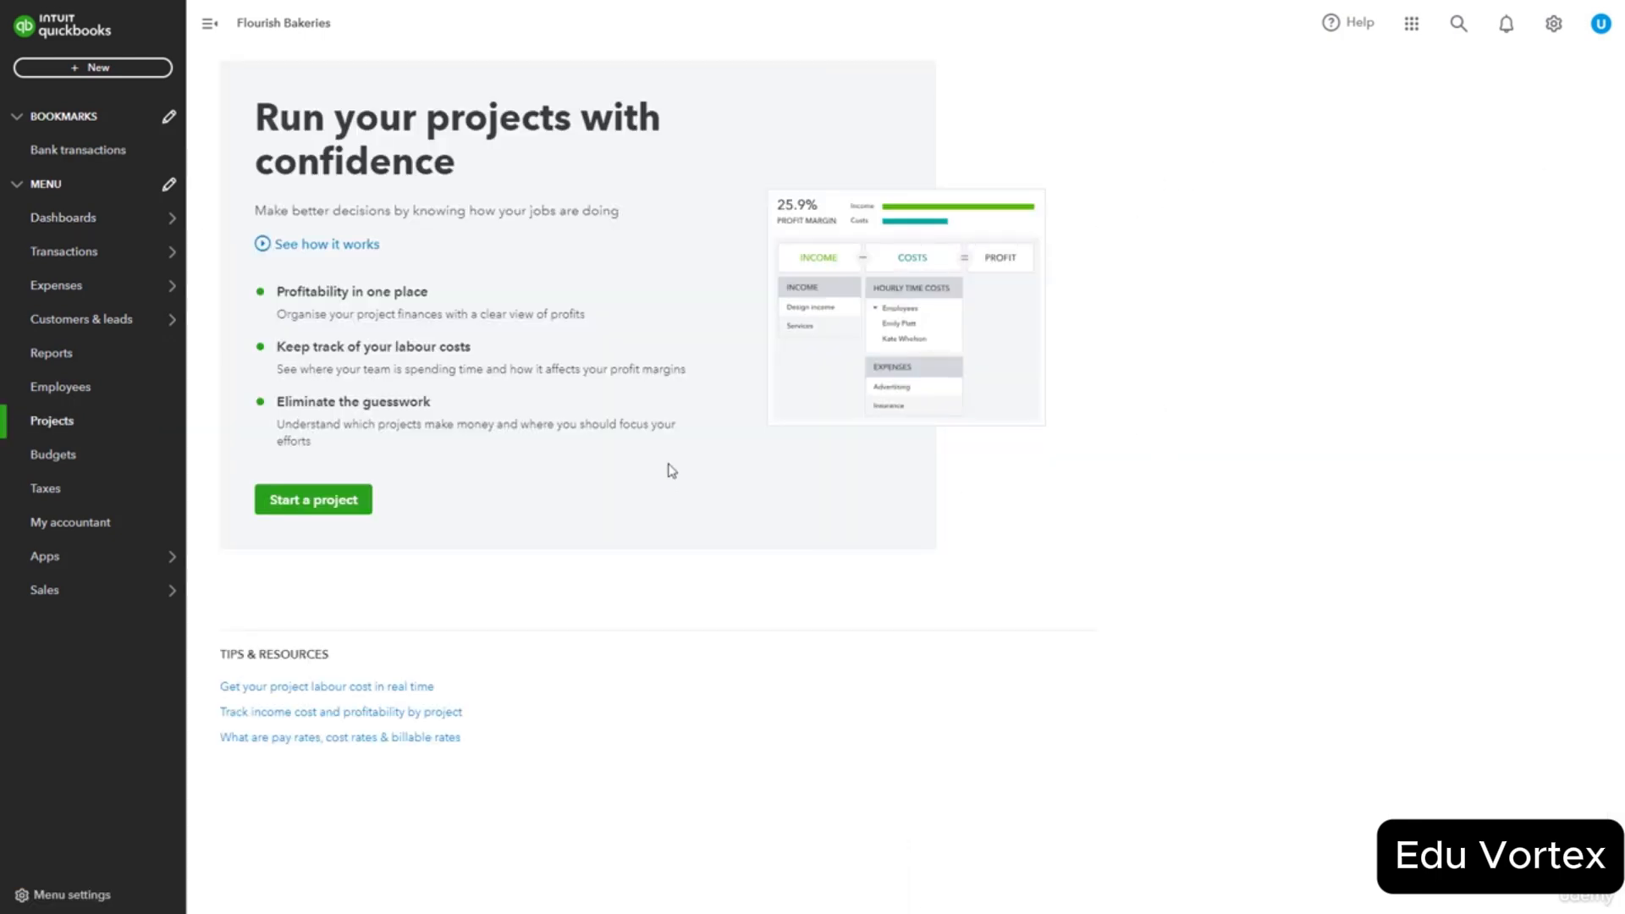
{"action": "left_click", "coordinate": [324, 503]}
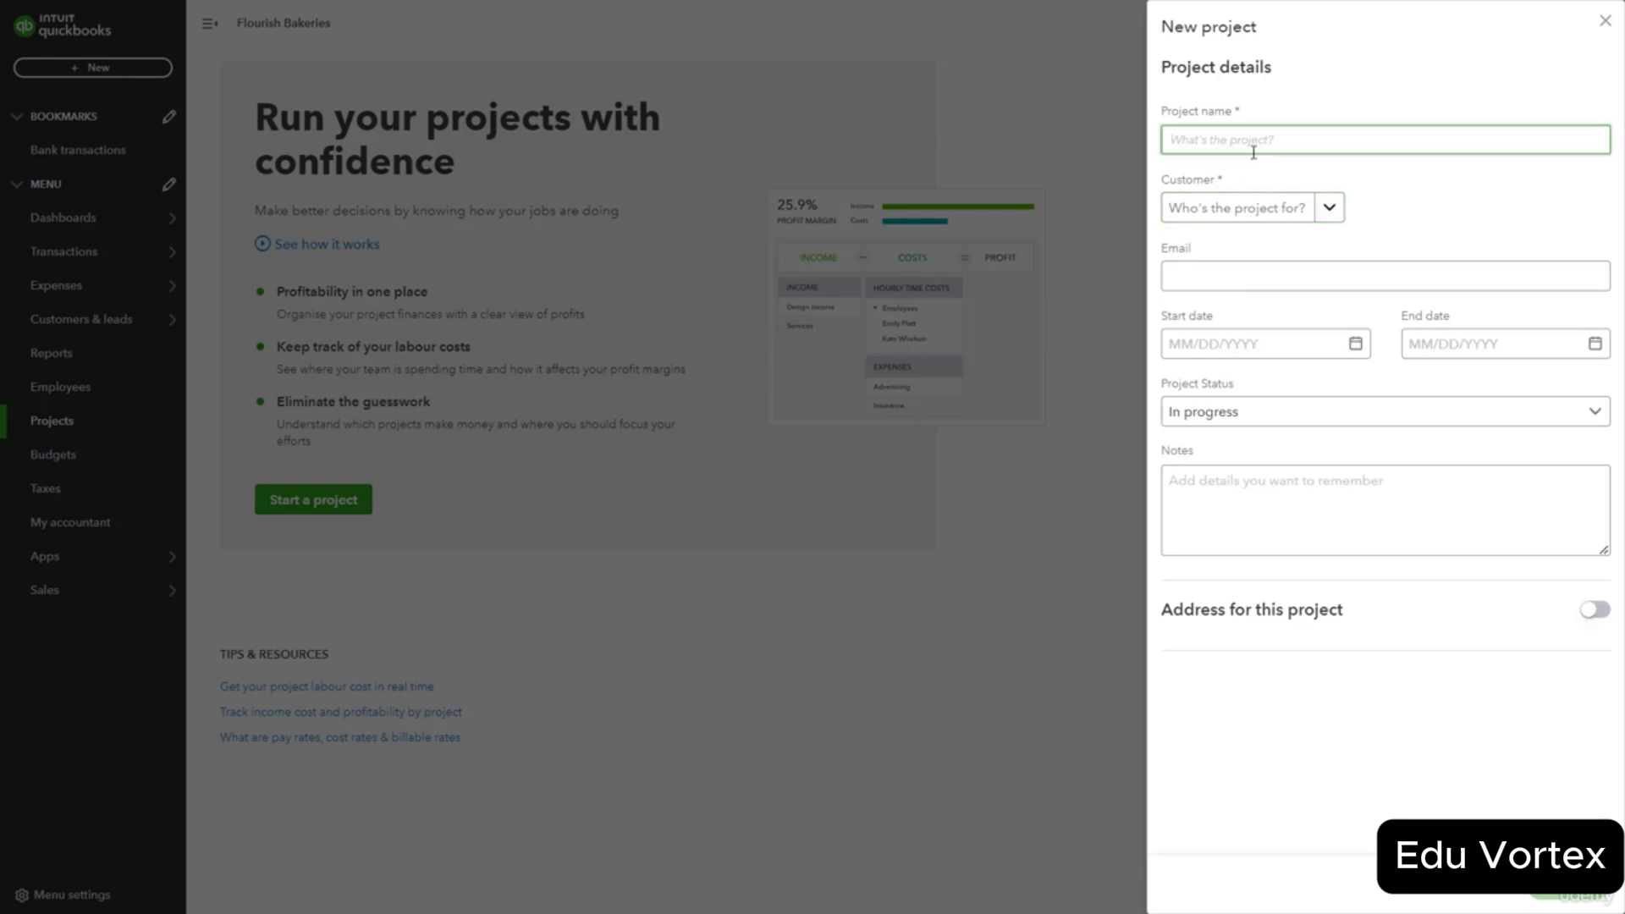
{"action": "left_click", "coordinate": [1332, 215]}
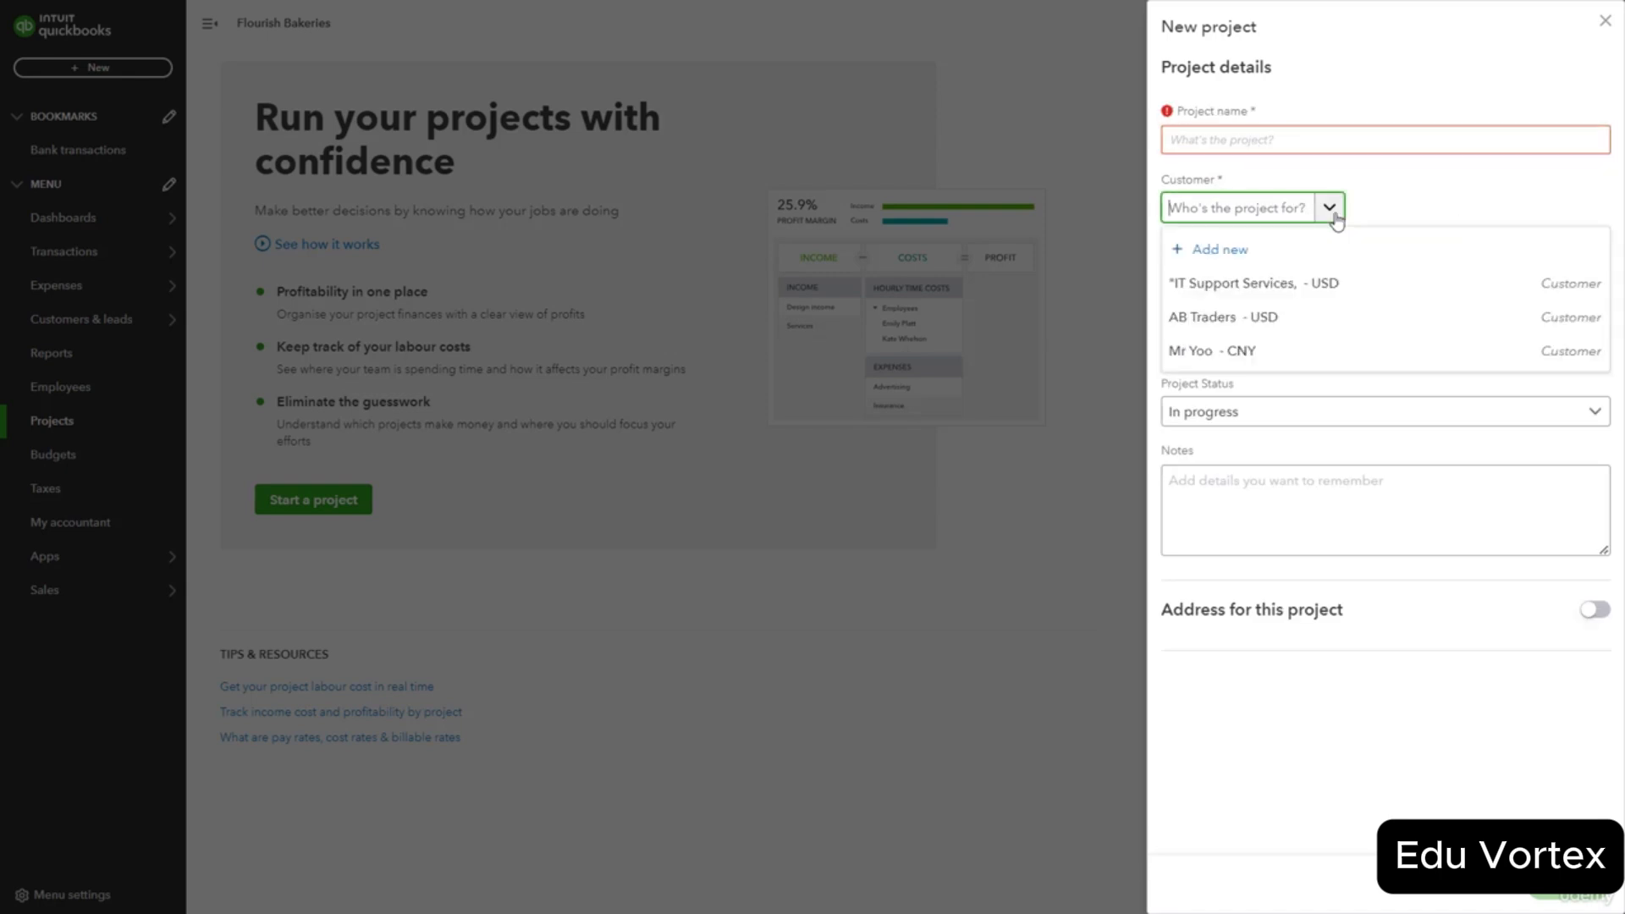
{"action": "left_click", "coordinate": [1332, 211]}
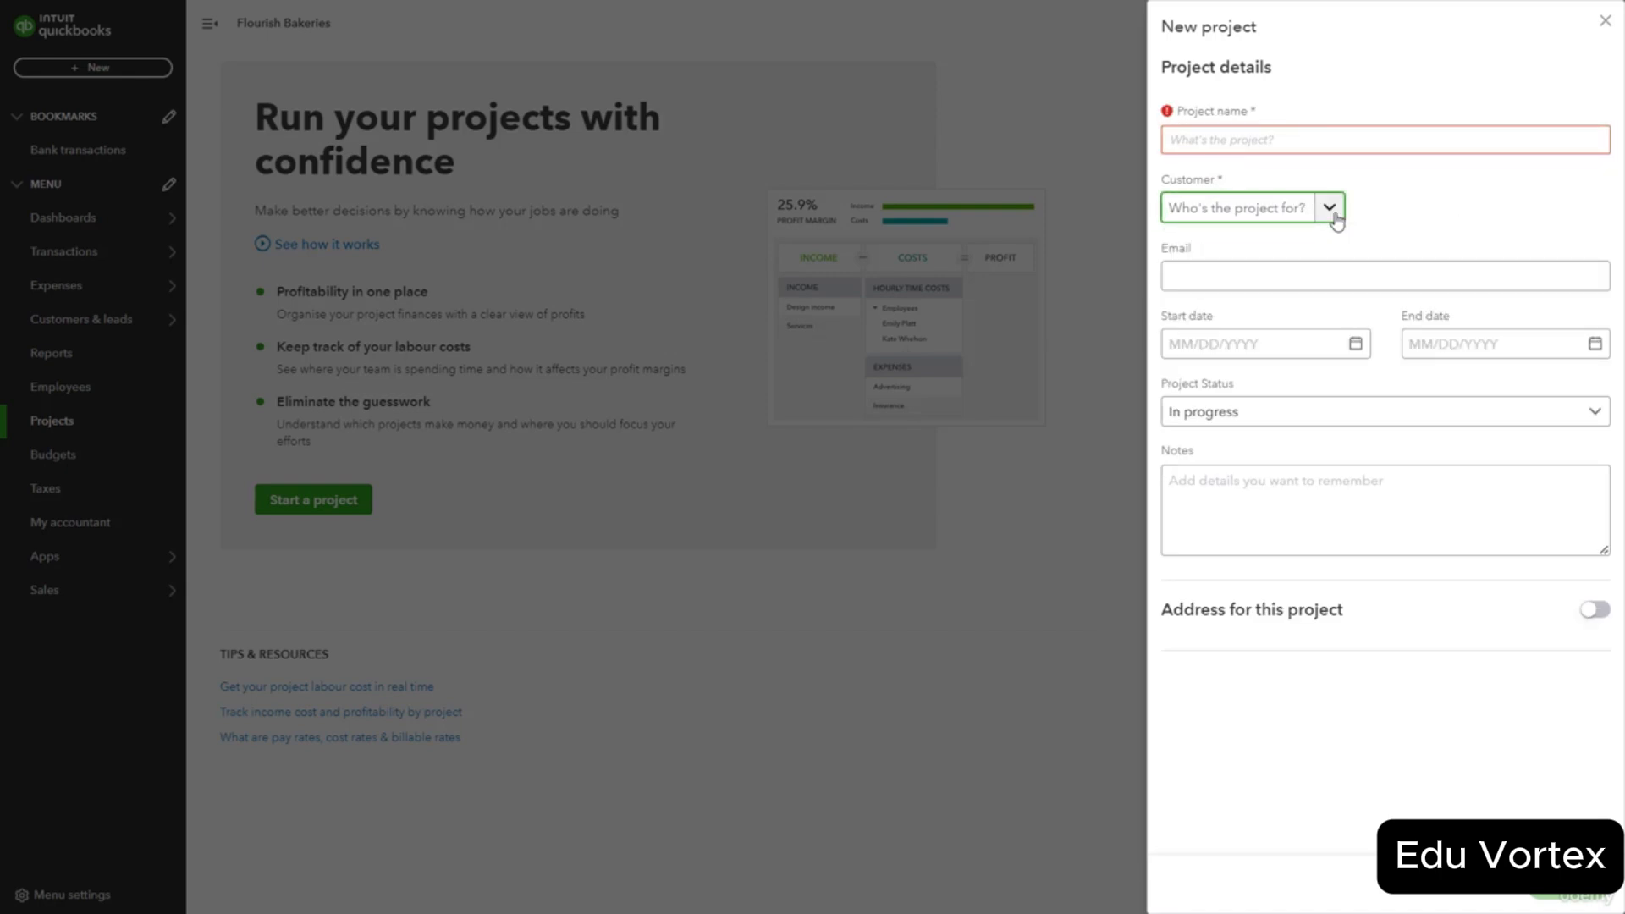
{"action": "left_click", "coordinate": [1324, 283]}
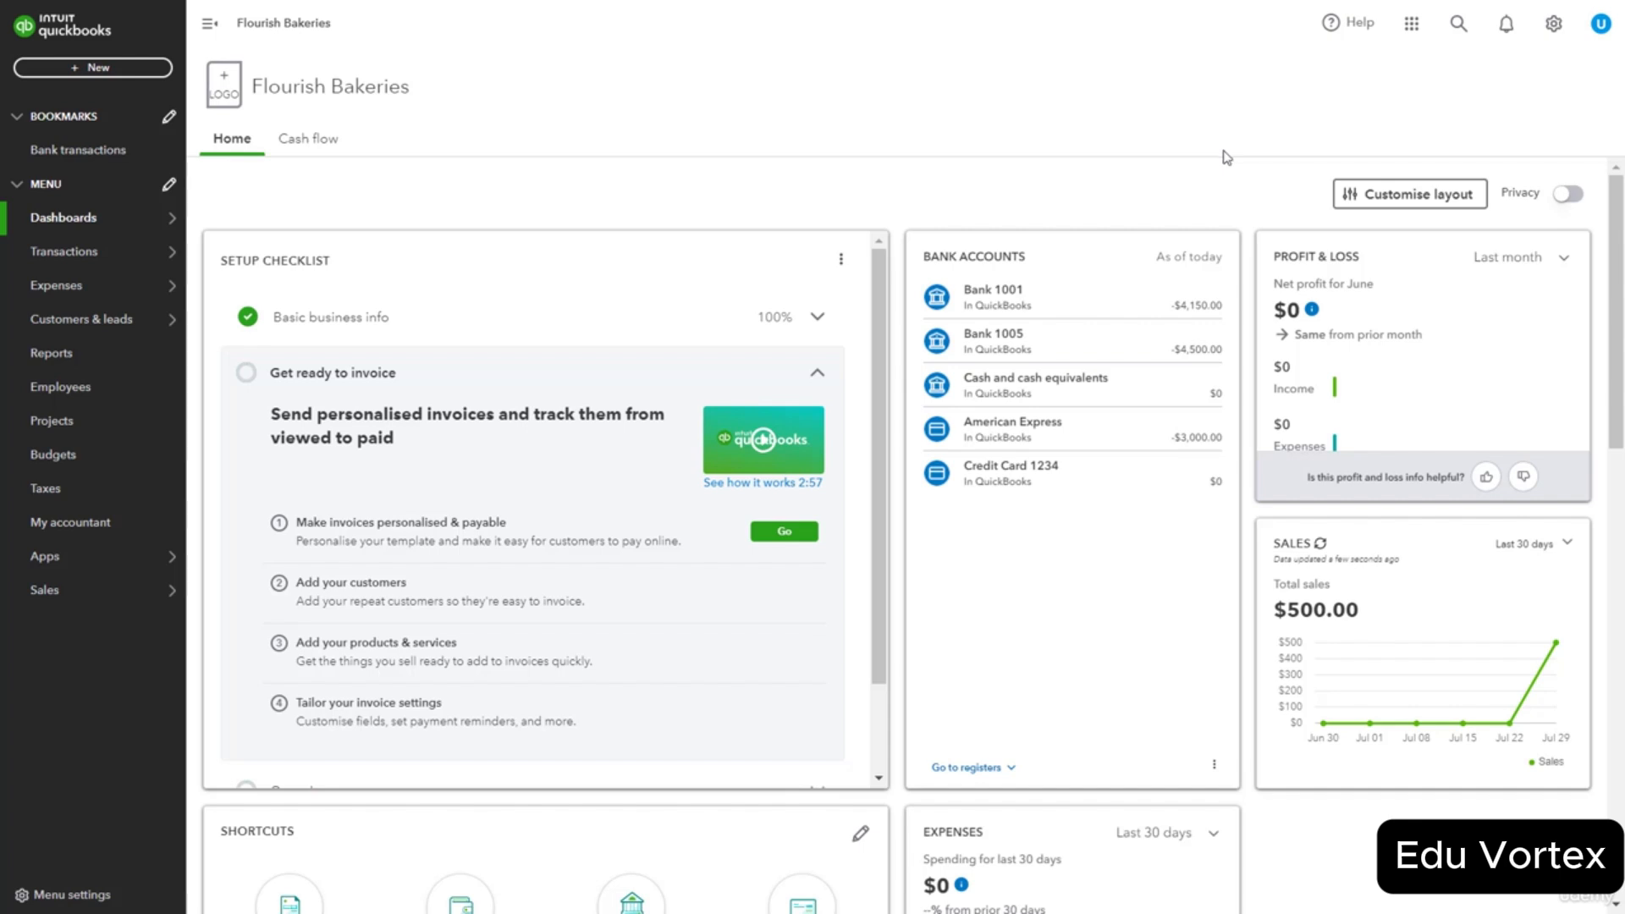
In All lists > Tags, create the Labor, Materials and Subcontractors tags with New > Tag.
{"action": "left_click", "coordinate": [1554, 25]}
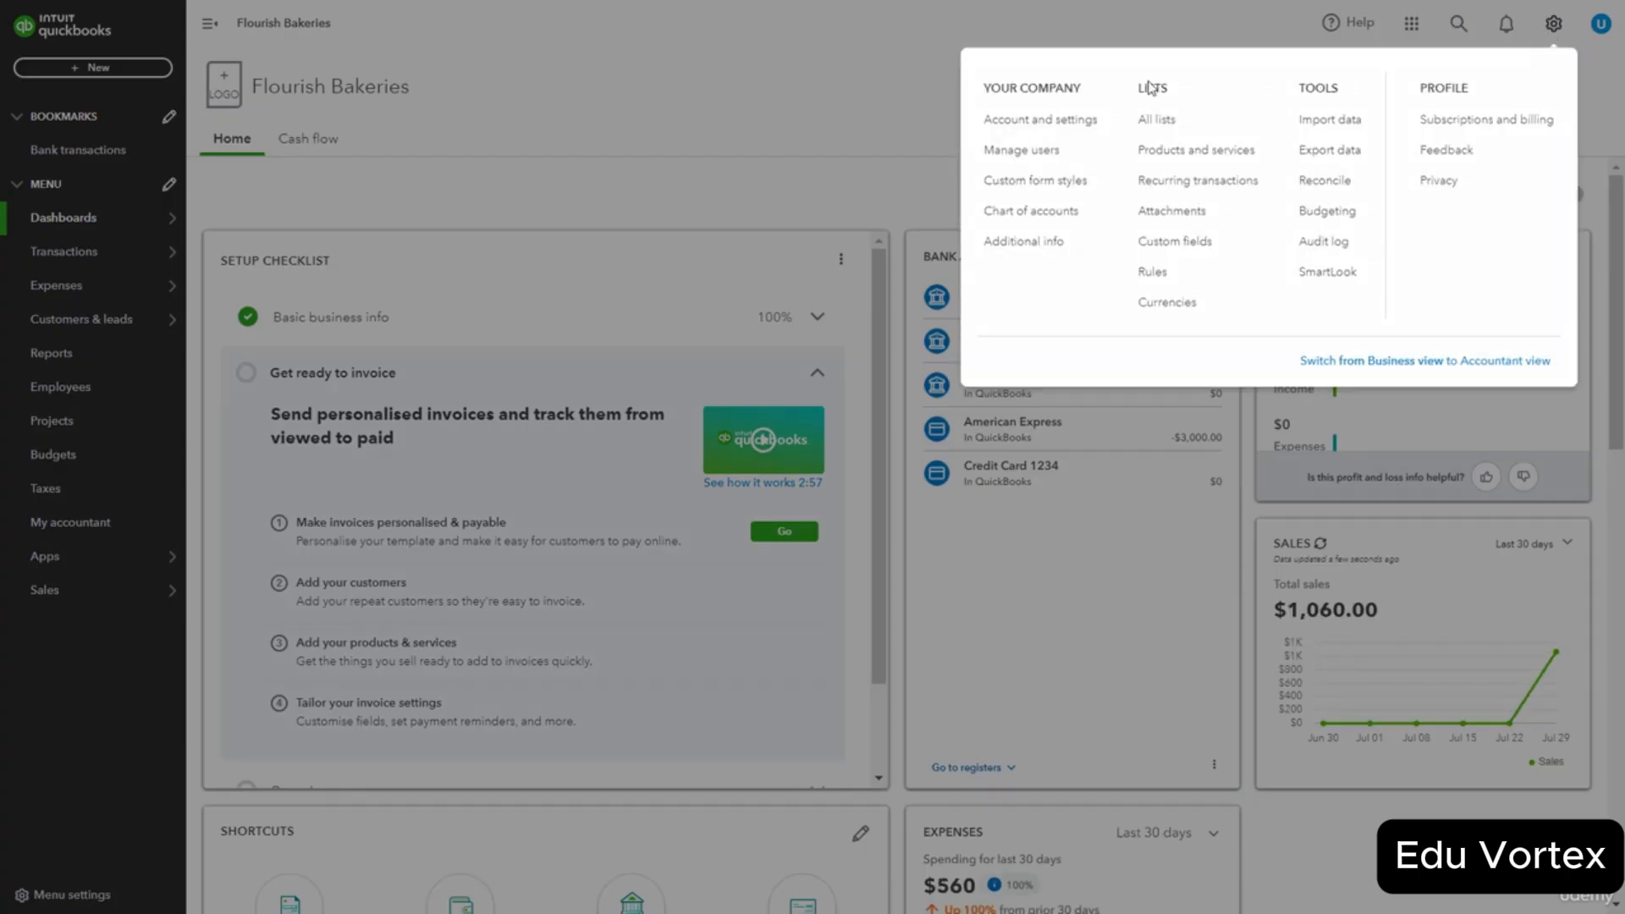
{"action": "left_click", "coordinate": [1199, 133]}
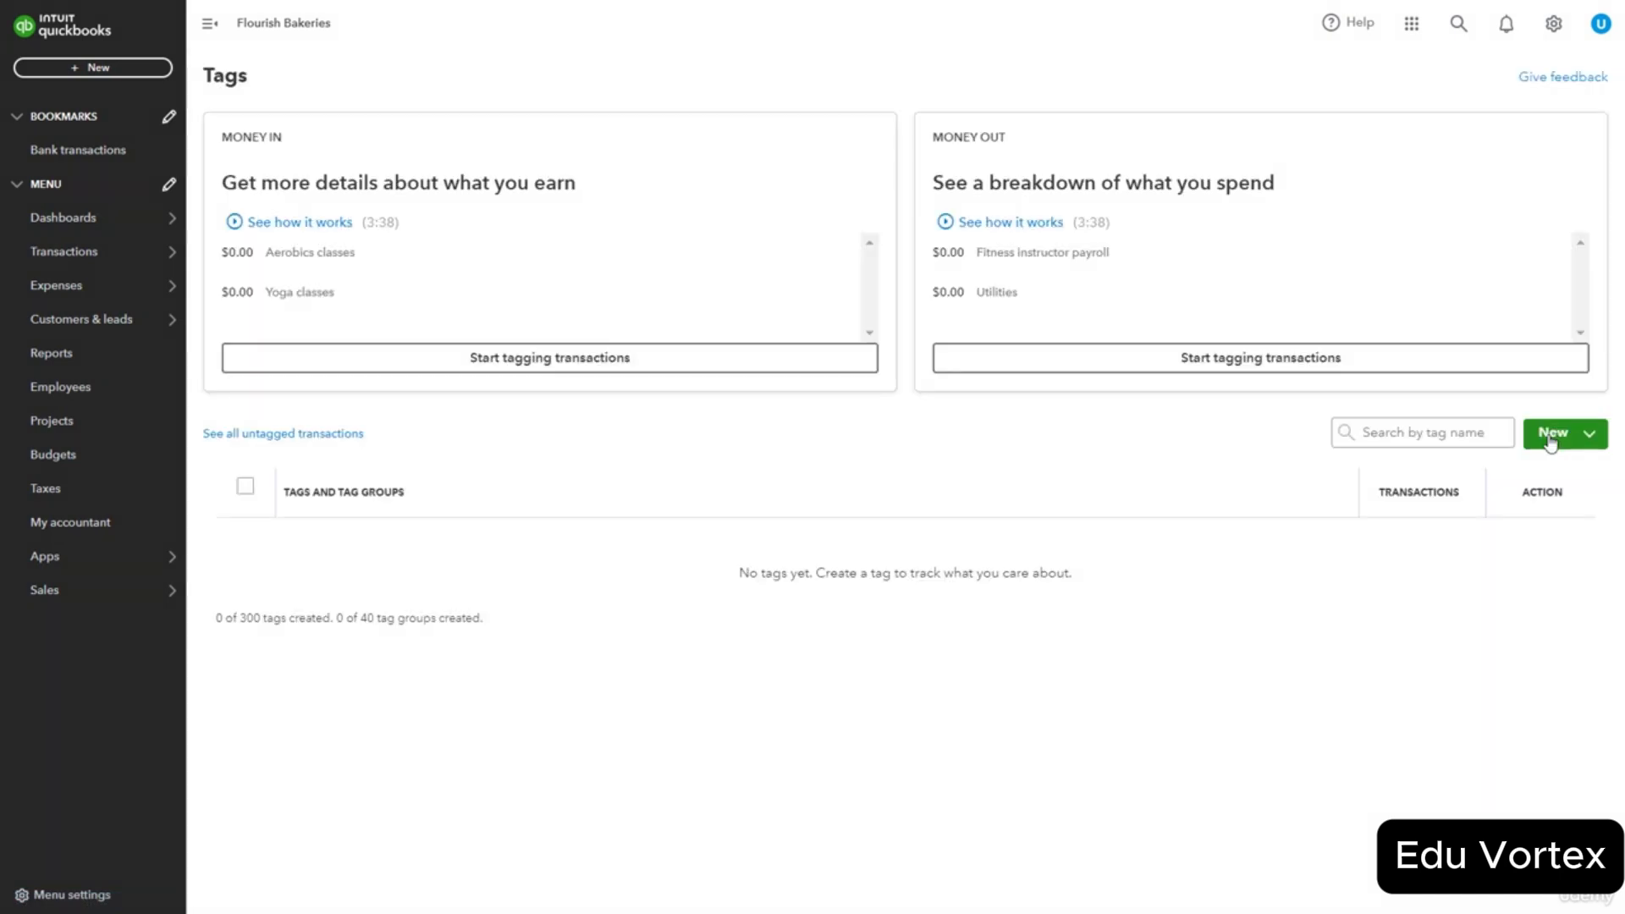
{"action": "left_click", "coordinate": [1552, 438]}
{"action": "left_click", "coordinate": [1571, 509]}
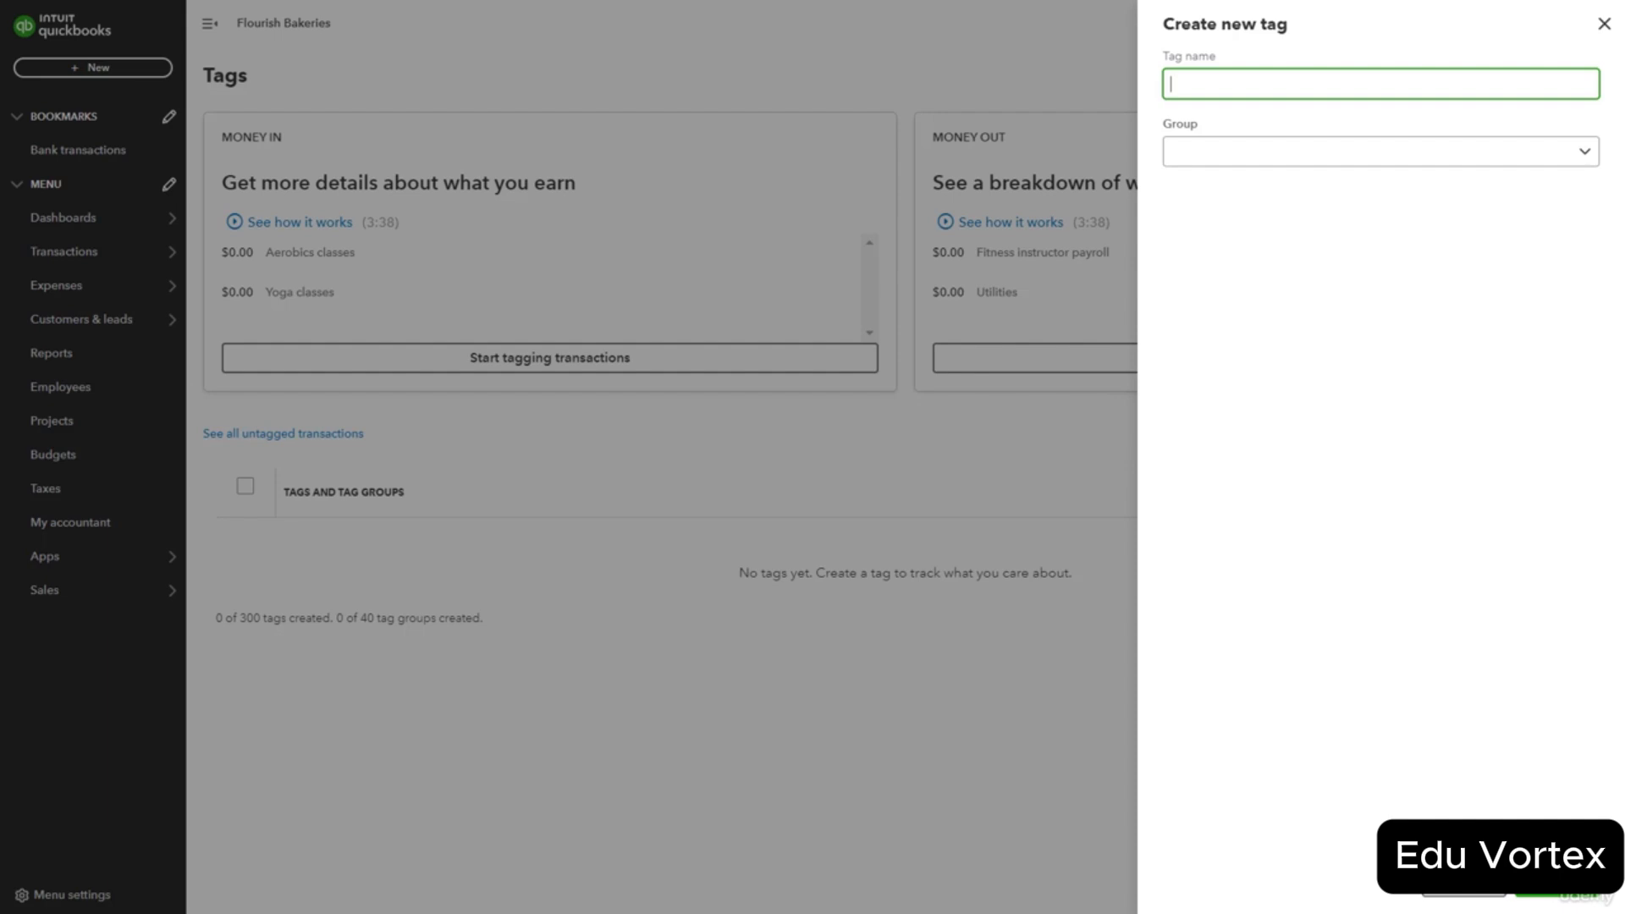
{"action": "left_click", "coordinate": [1604, 25]}
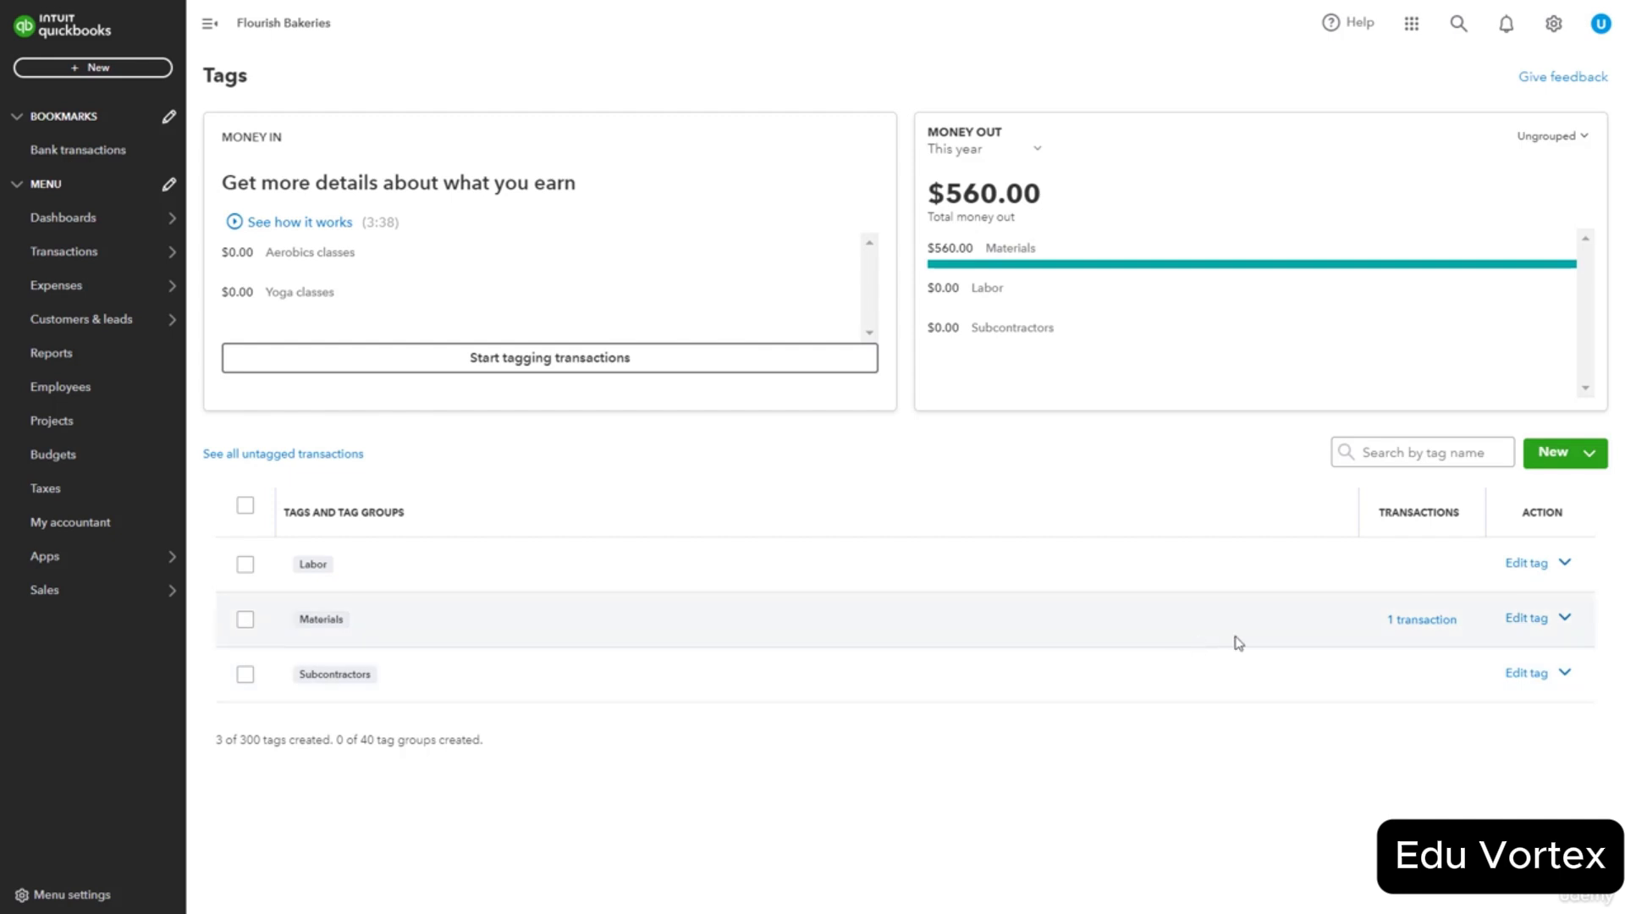
View the $560.00 transaction tagged Materials.
{"action": "left_click", "coordinate": [1437, 622]}
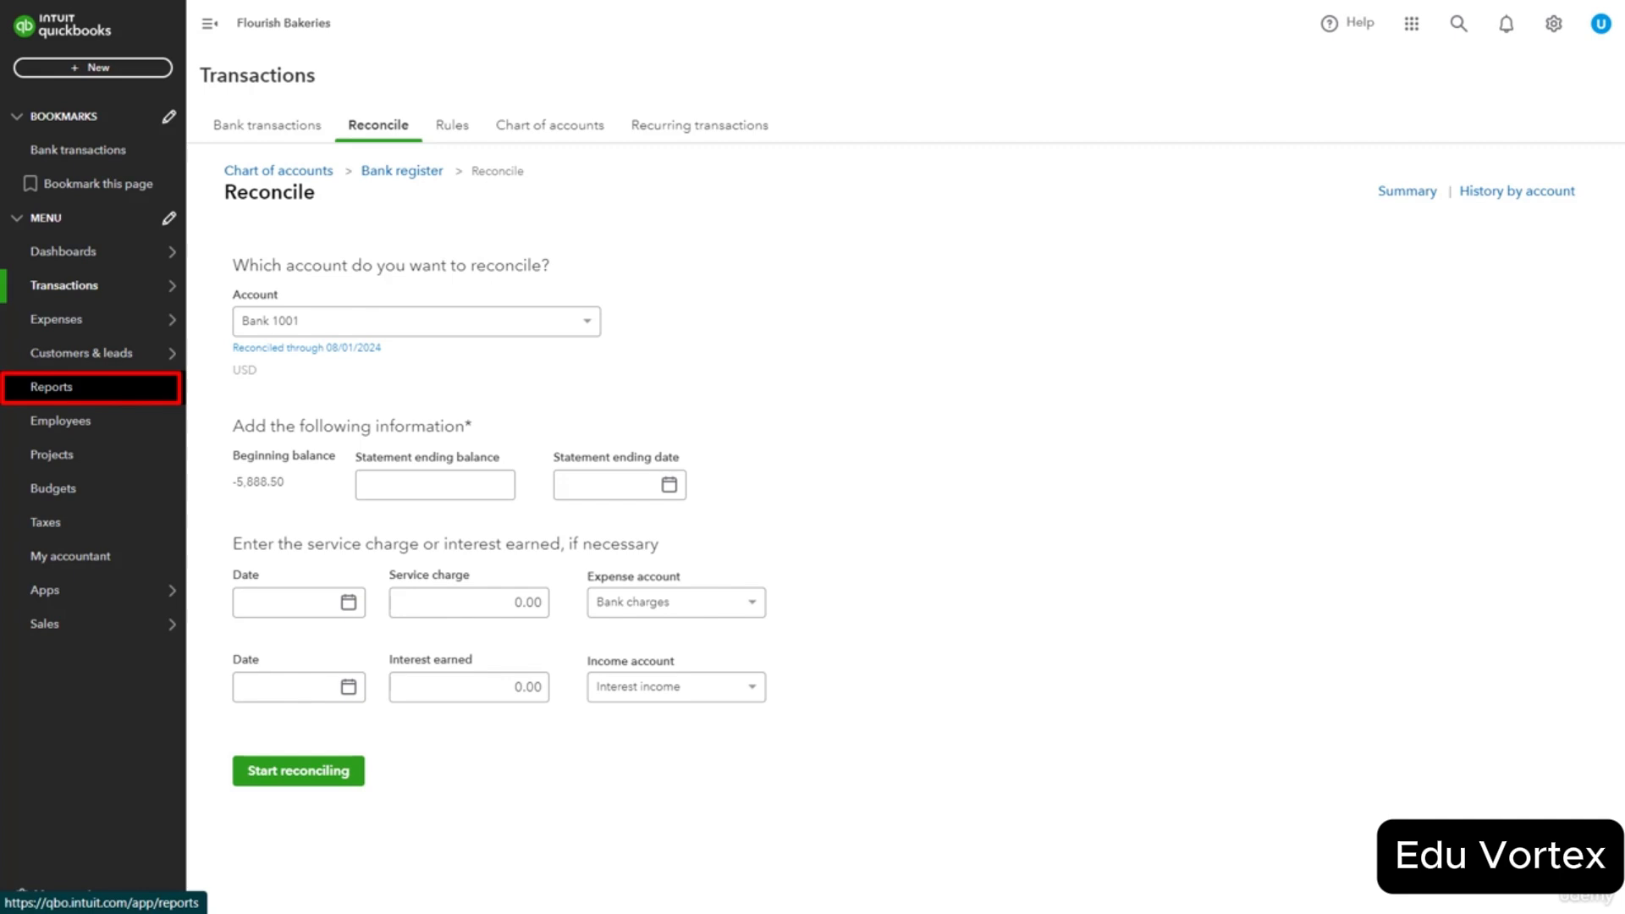
Open the Reports page with Profit and Loss and Balance Sheet among favourites.
{"action": "left_click", "coordinate": [50, 387]}
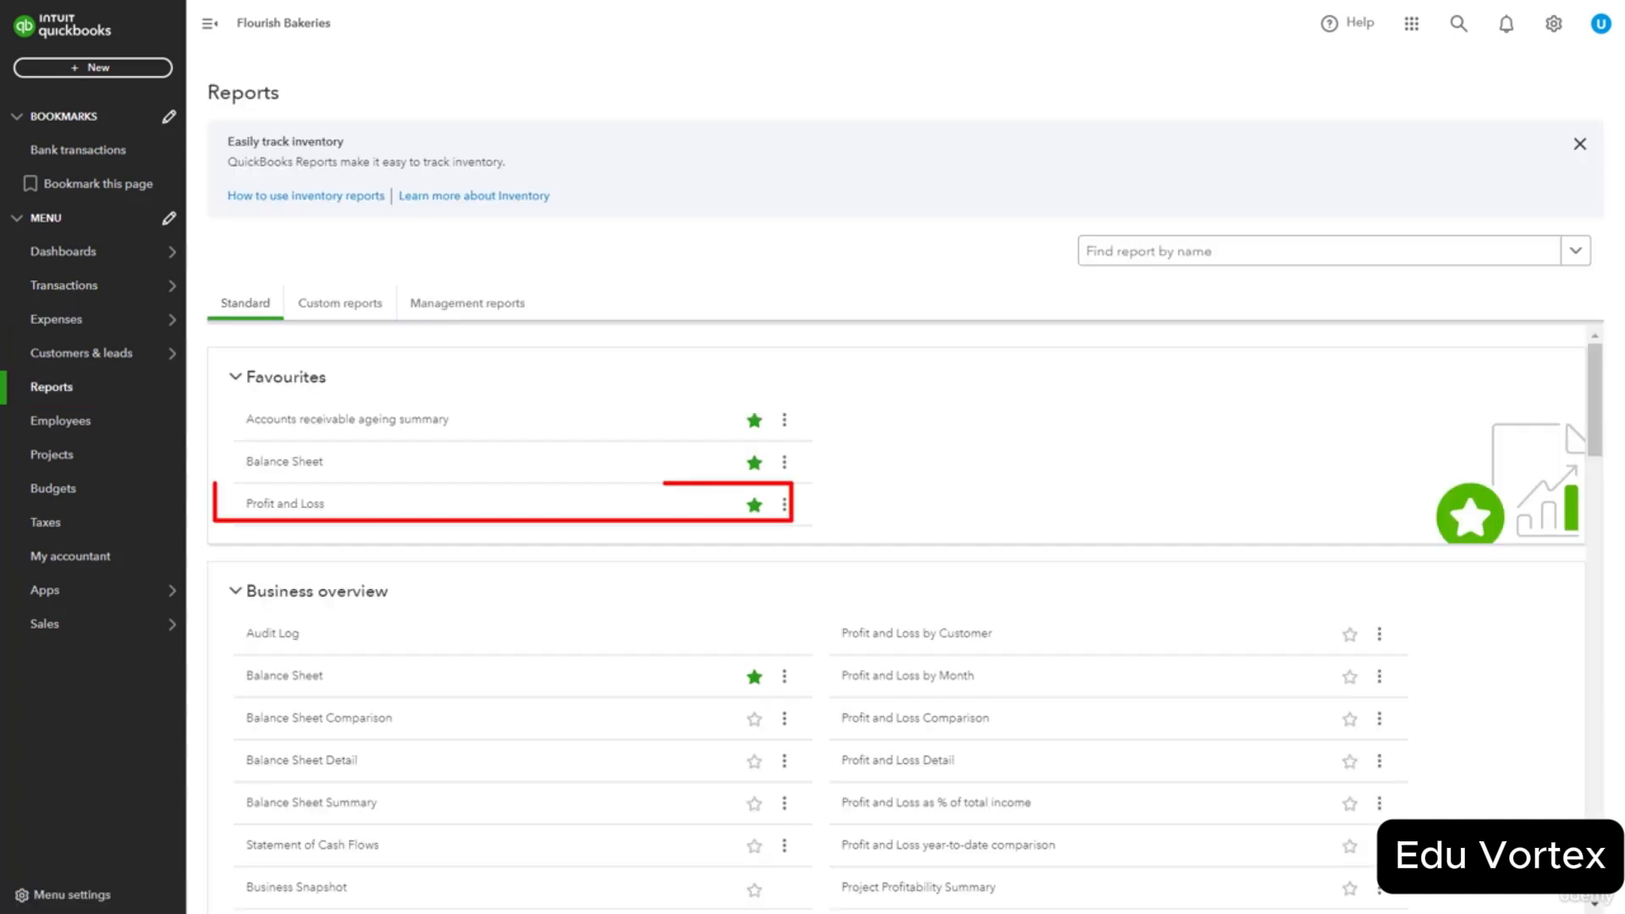
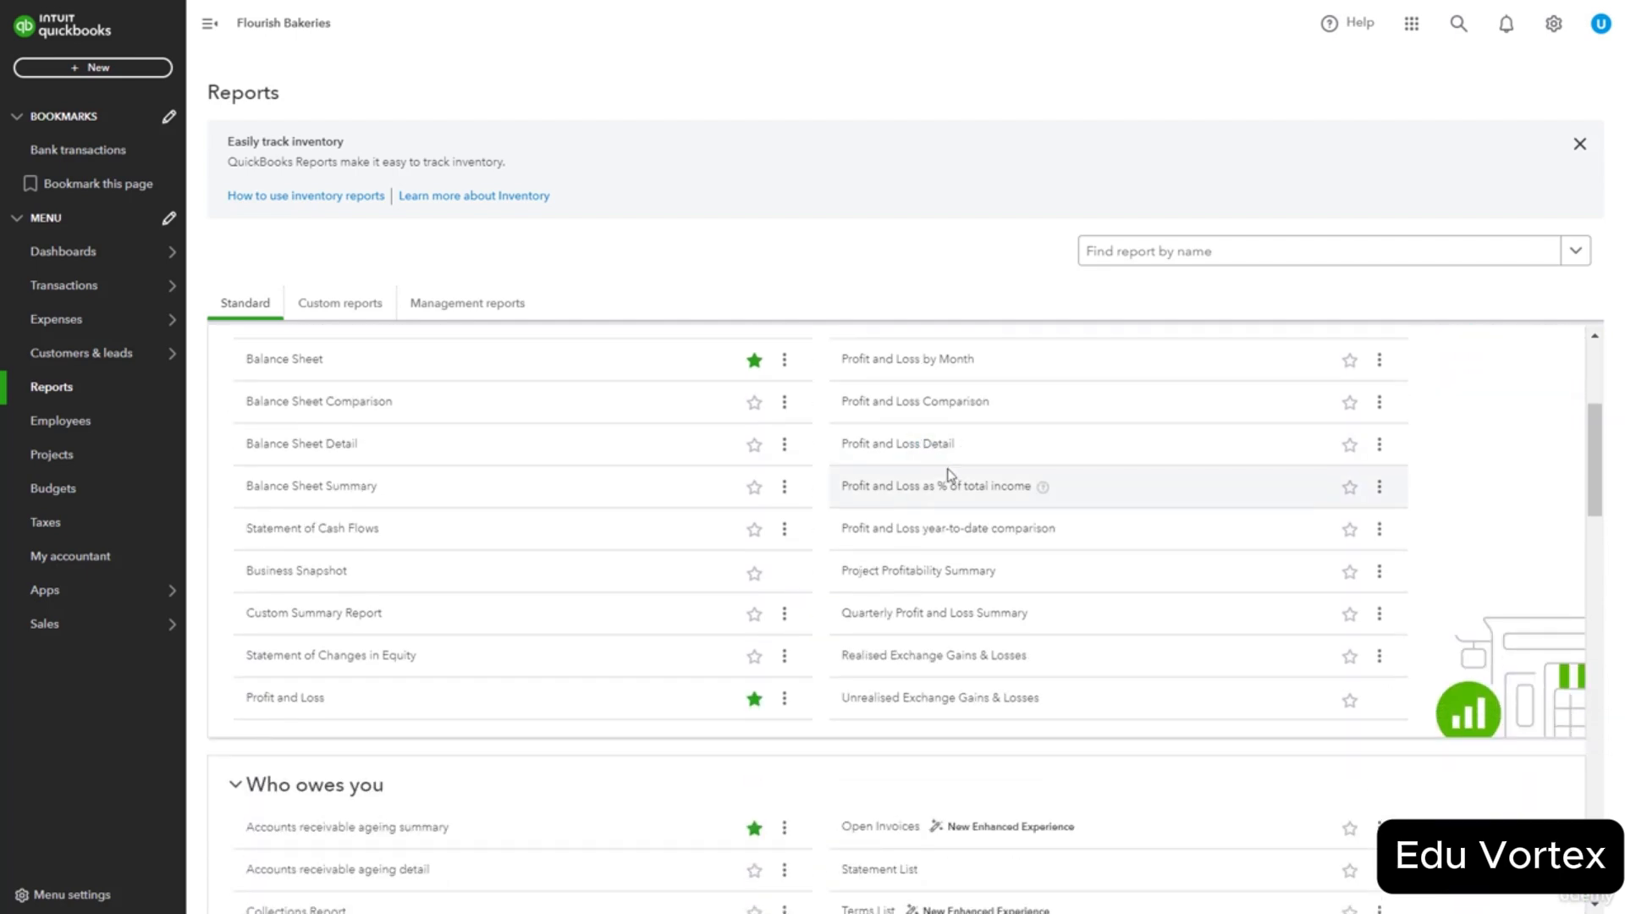
{"action": "scroll", "coordinate": [948, 476], "scroll_direction": "down", "scroll_amount": 3}
Scroll the Reports page down and back up to the Favourites: A/R ageing summary, Balance Sheet, Profit and Loss.
{"action": "scroll", "coordinate": [887, 444], "scroll_direction": "up", "scroll_amount": 7}
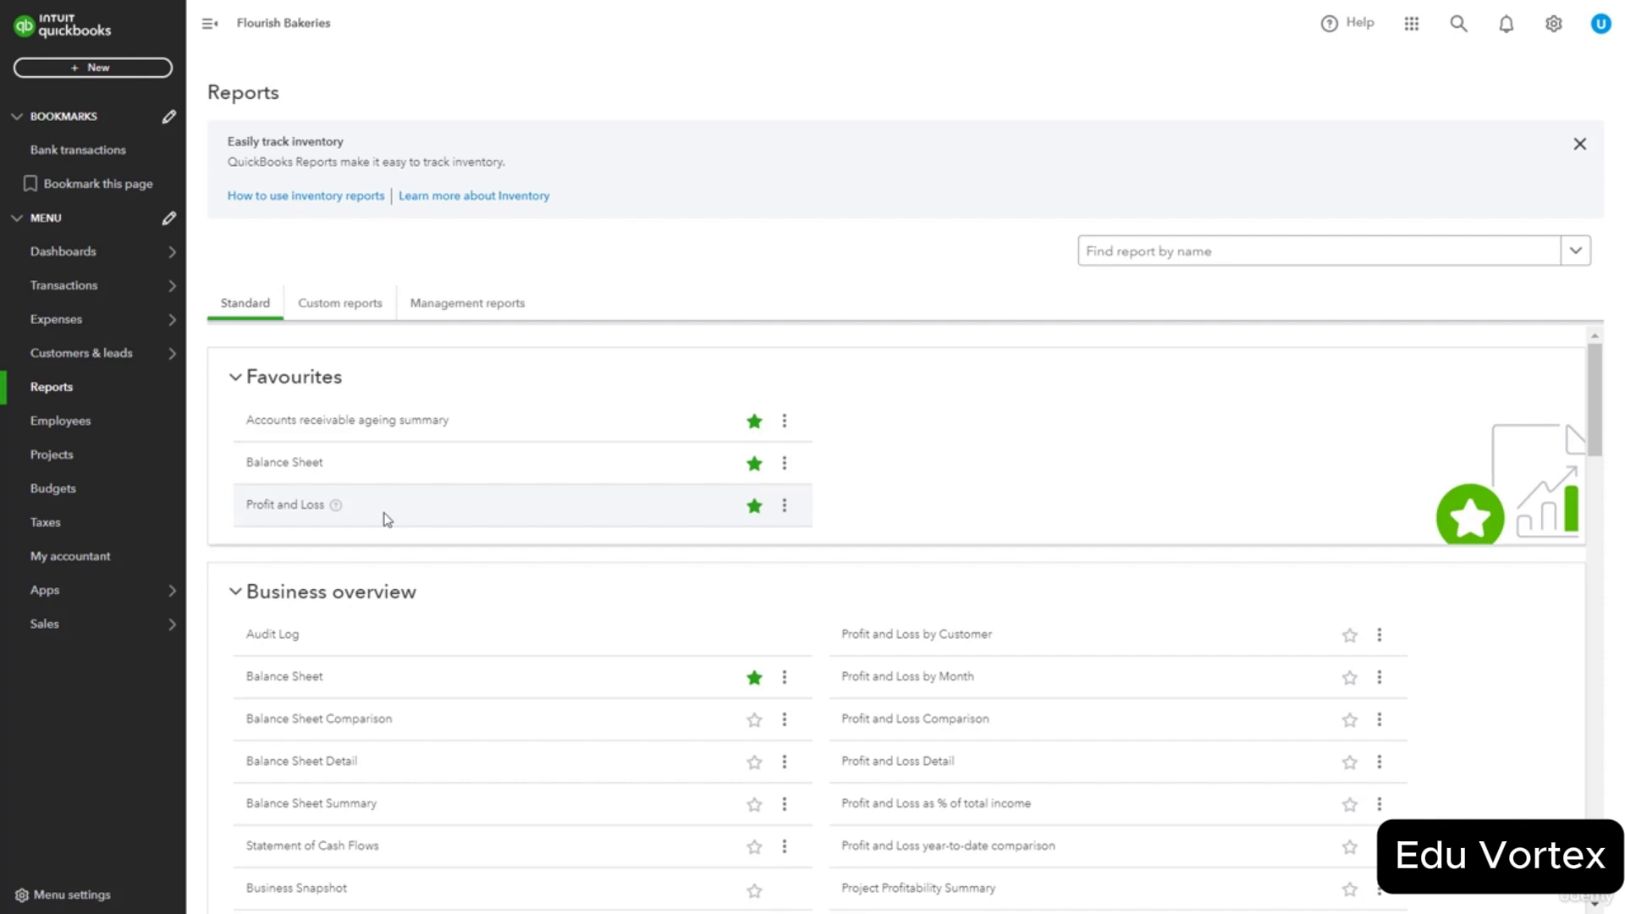
Run the Profit and Loss report for Last Quarter, 04/01/2024 to 06/30/2024.
{"action": "left_click", "coordinate": [269, 508]}
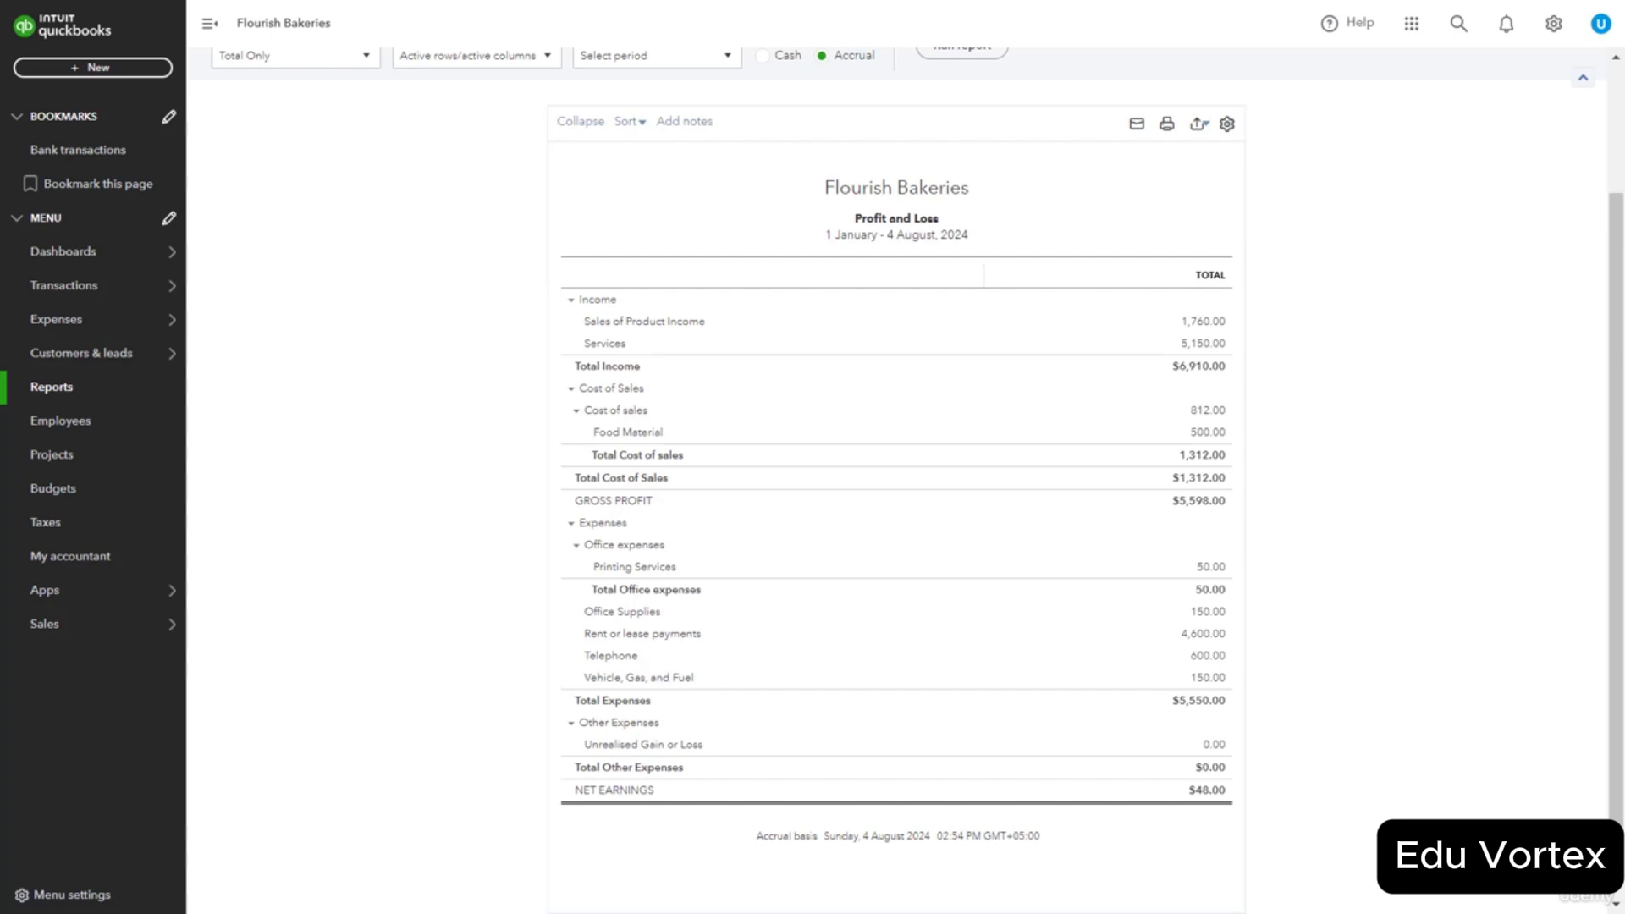
{"action": "scroll", "coordinate": [1185, 270], "scroll_direction": "up", "scroll_amount": 2}
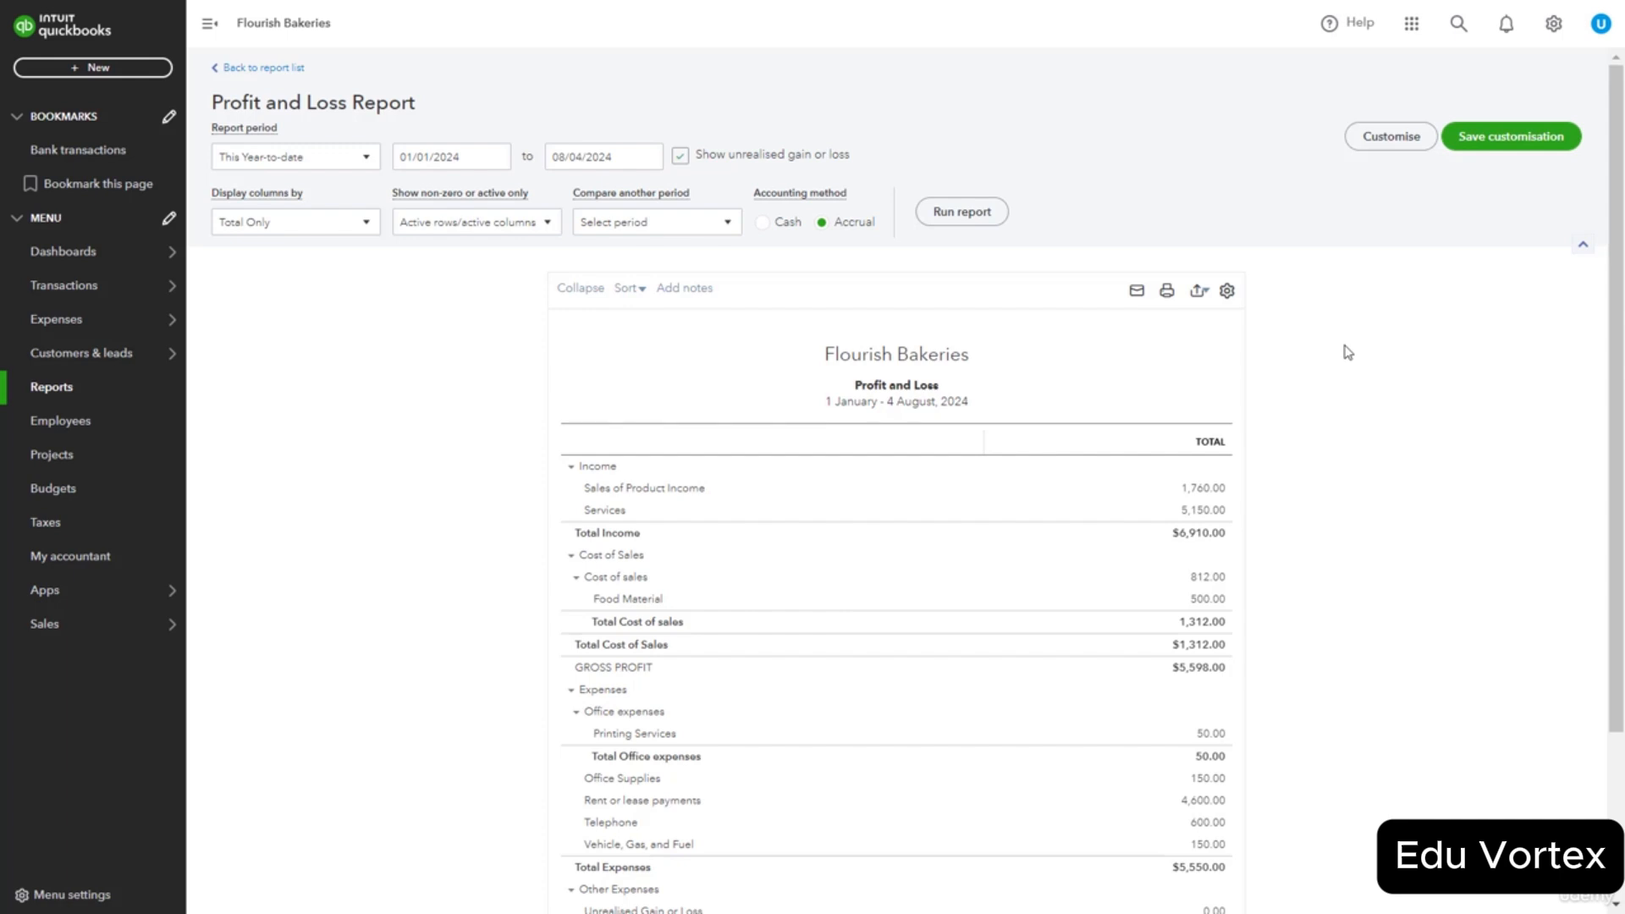
{"action": "left_click", "coordinate": [366, 159]}
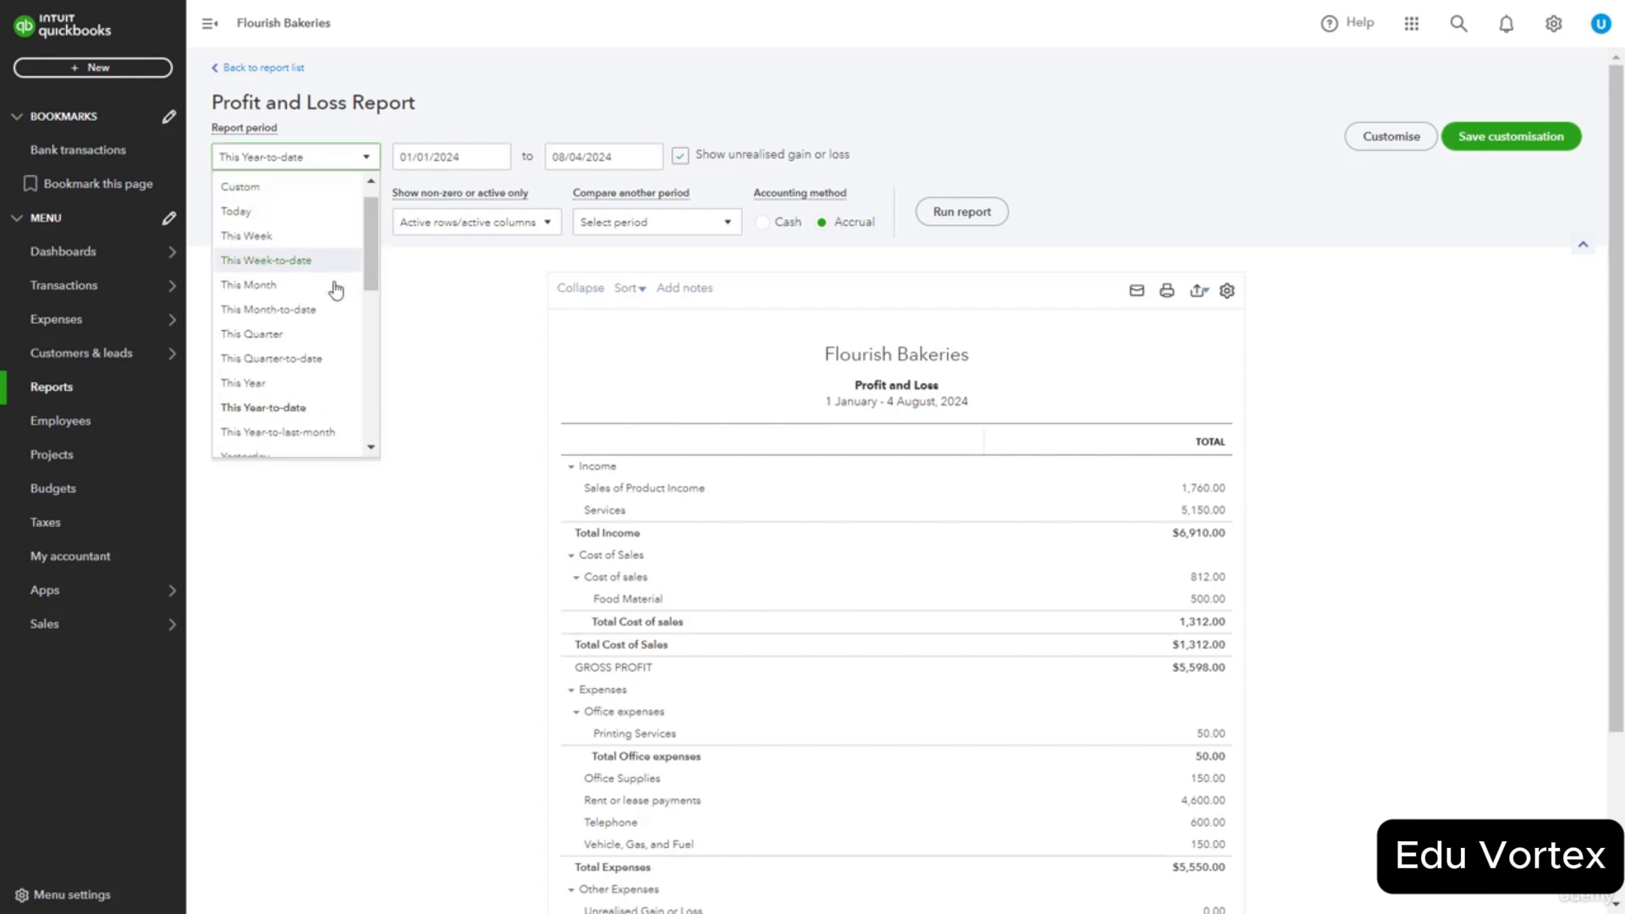
{"action": "scroll", "coordinate": [336, 290], "scroll_direction": "down", "scroll_amount": 3}
{"action": "left_click", "coordinate": [309, 410]}
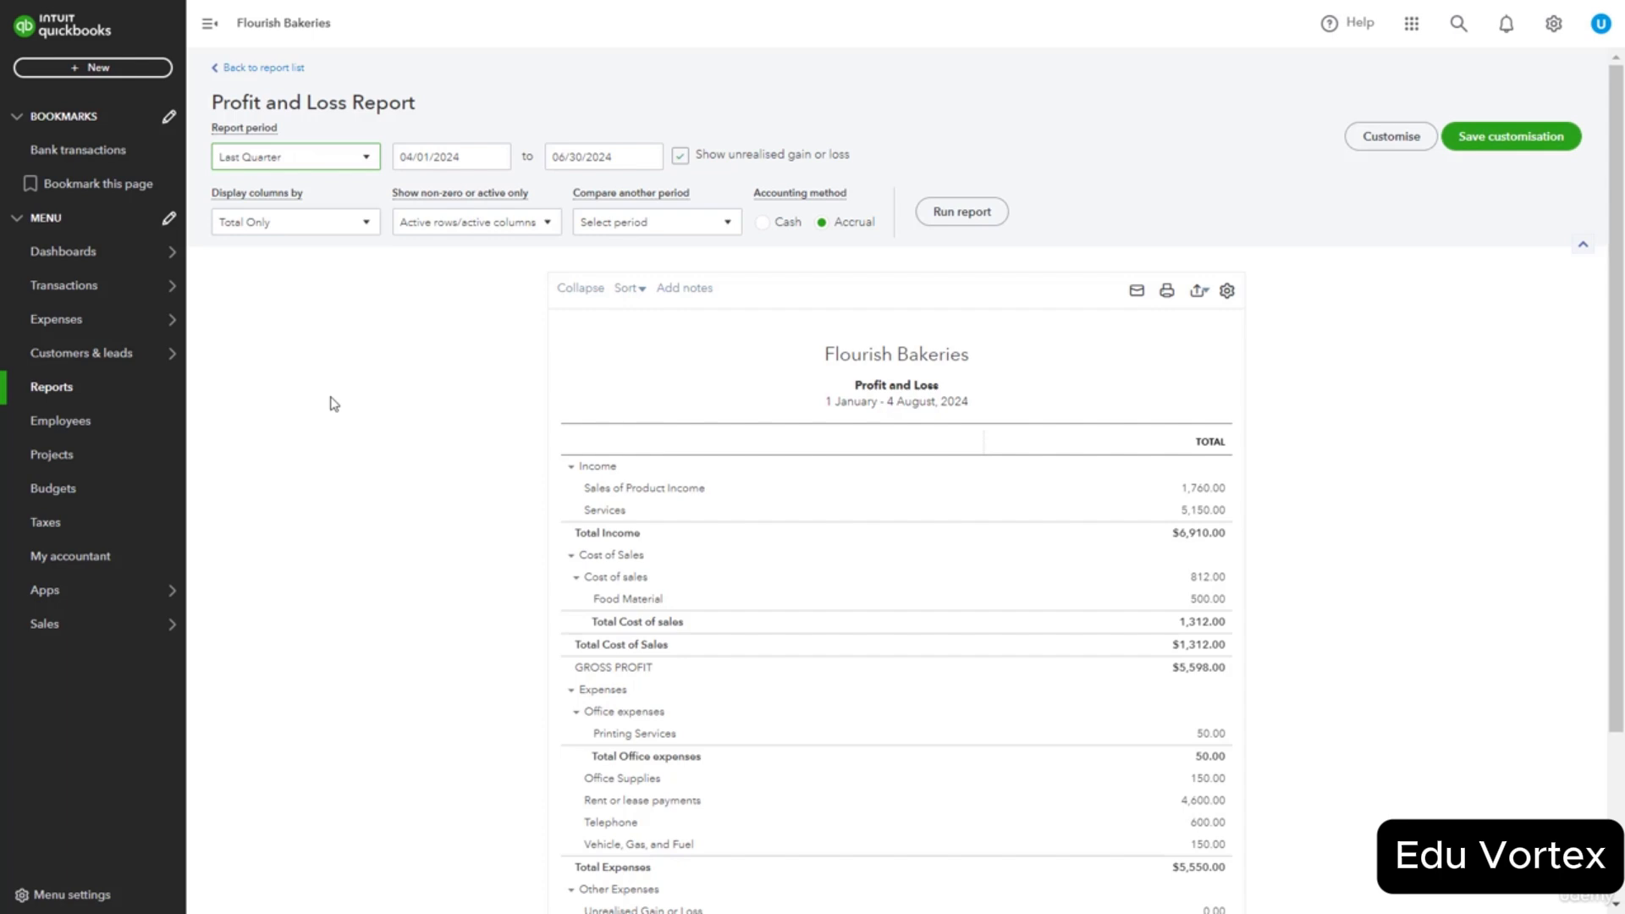
{"action": "left_click", "coordinate": [937, 213]}
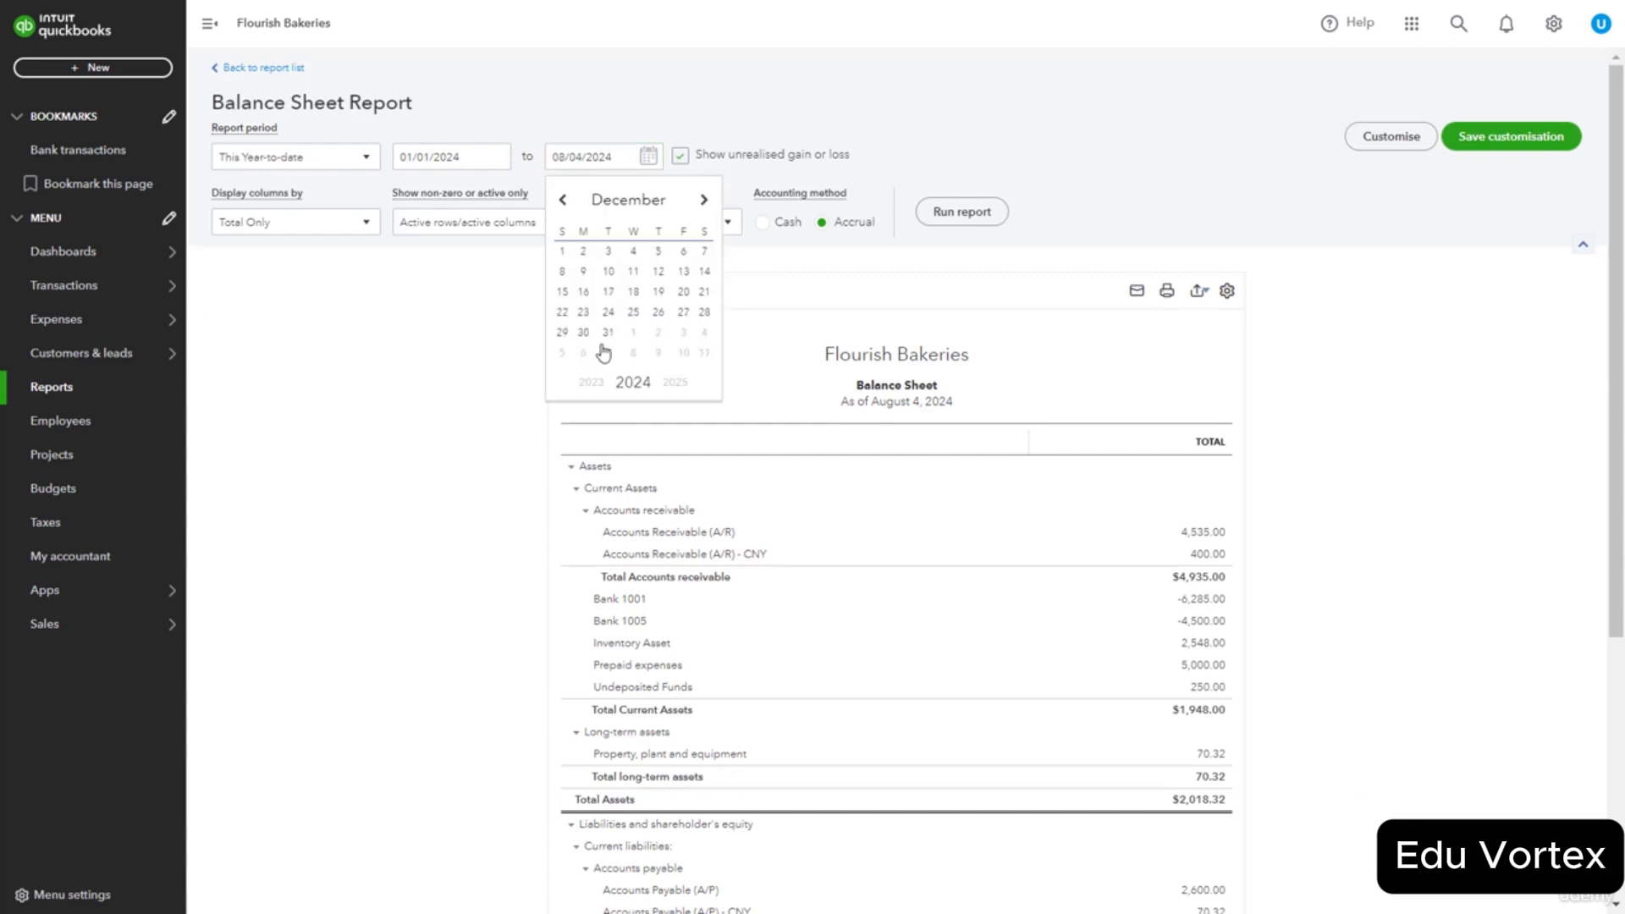
Rerun the Balance Sheet with its end date set to December 31, 2024.
{"action": "left_click", "coordinate": [609, 336]}
{"action": "left_click", "coordinate": [942, 211]}
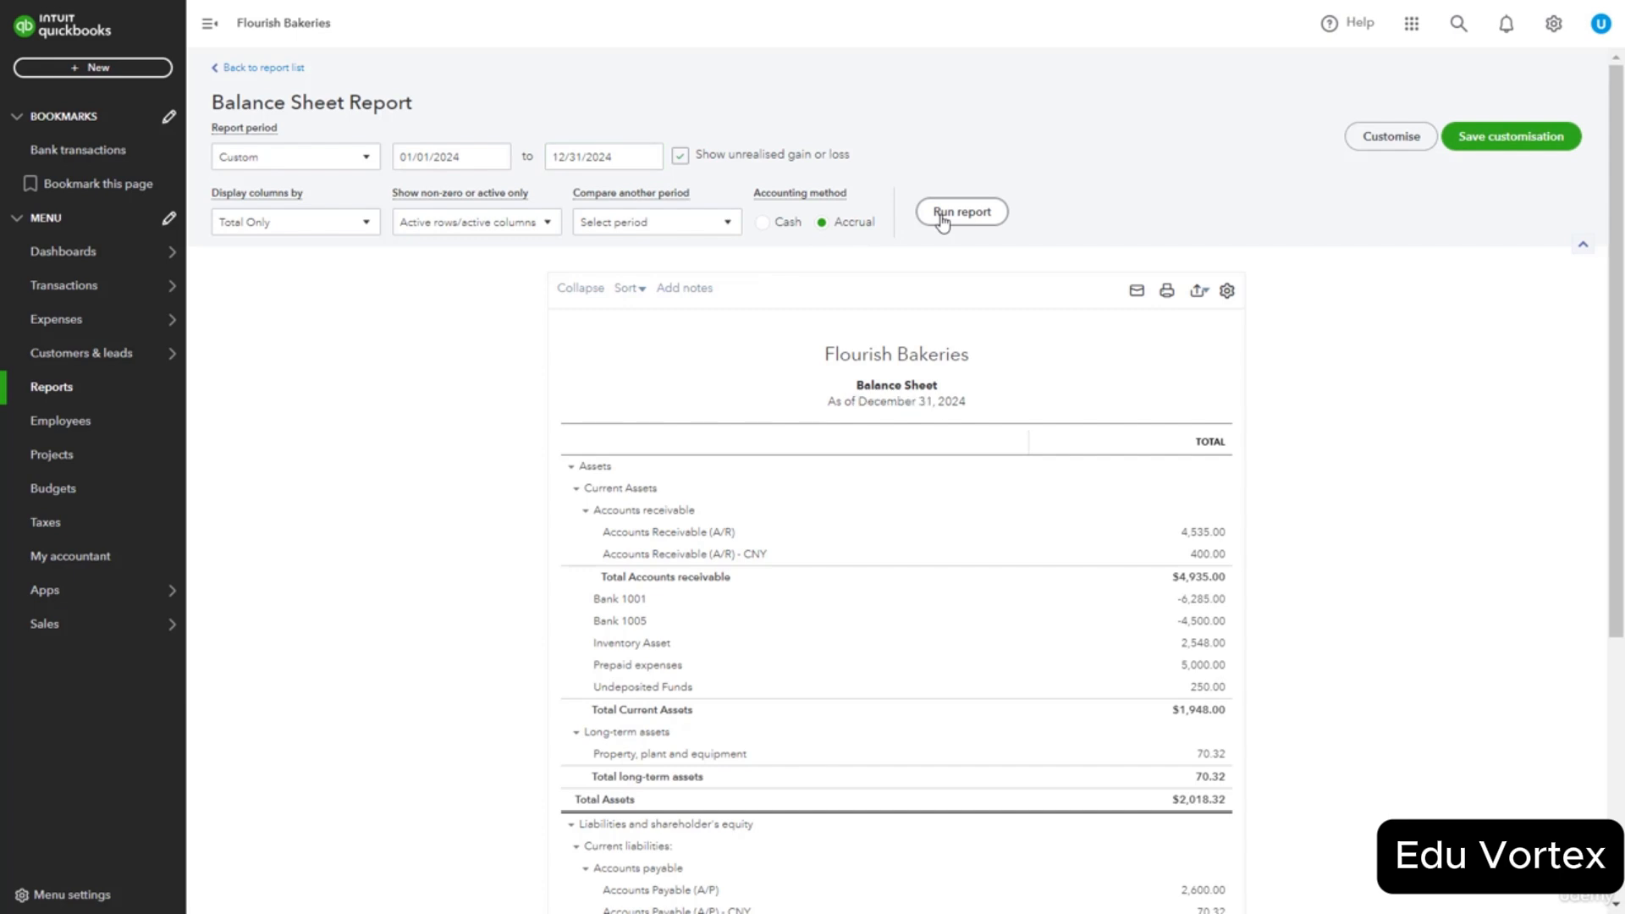
{"action": "scroll", "coordinate": [1020, 240], "scroll_direction": "down", "scroll_amount": 3}
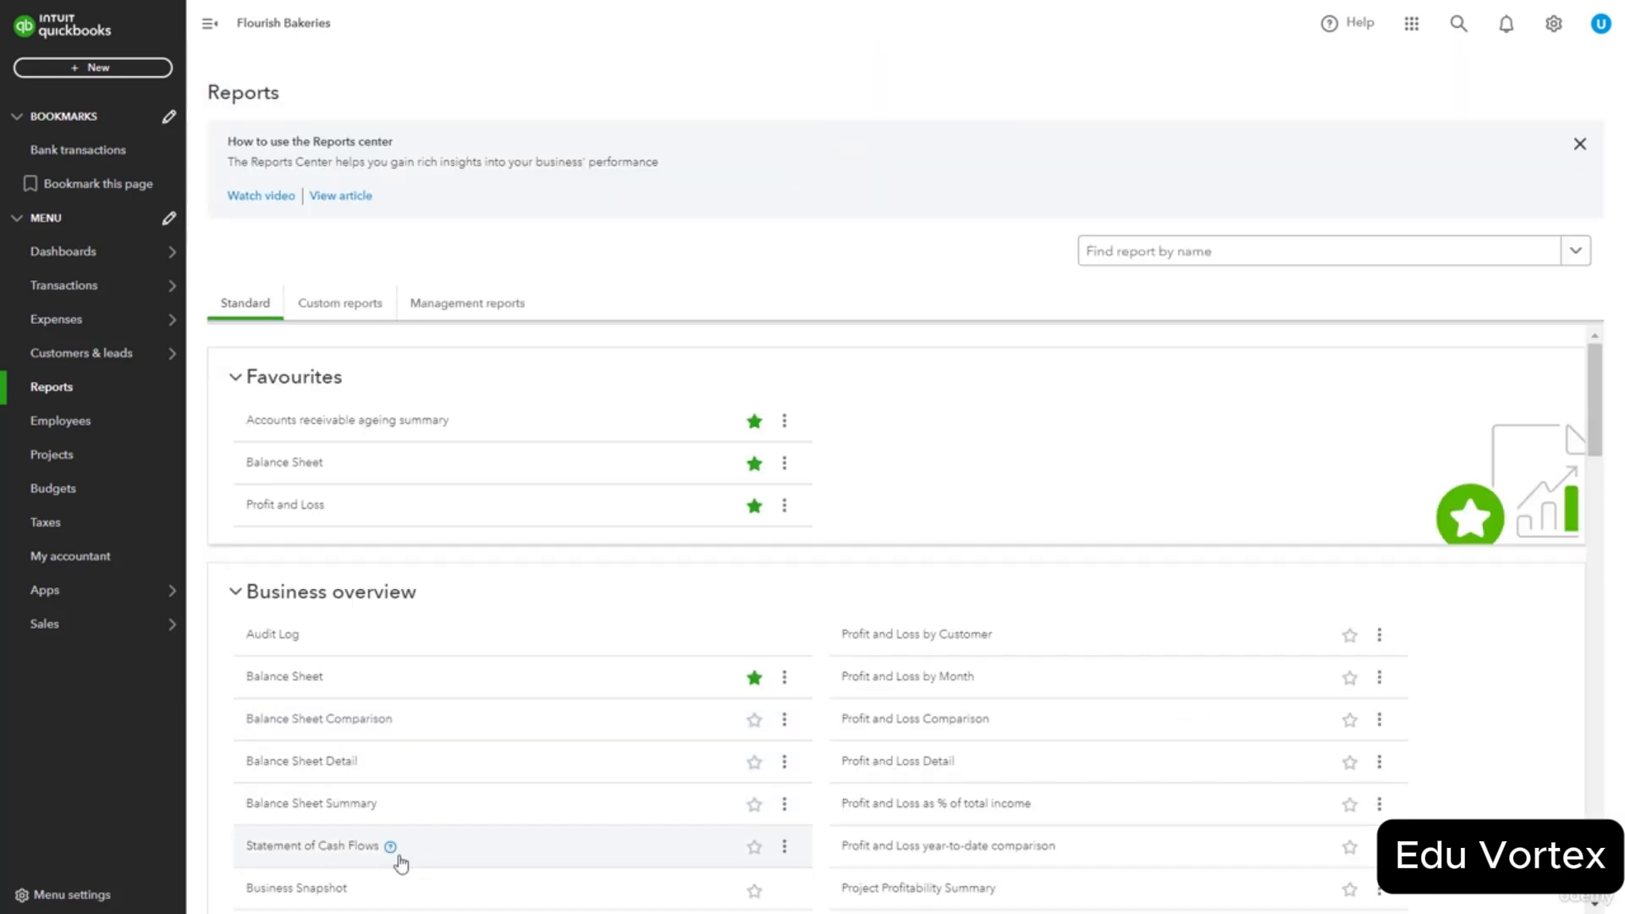
Run the Statement of Cash Flows with the report period set to Last Month, July 2024.
{"action": "left_click", "coordinate": [326, 849]}
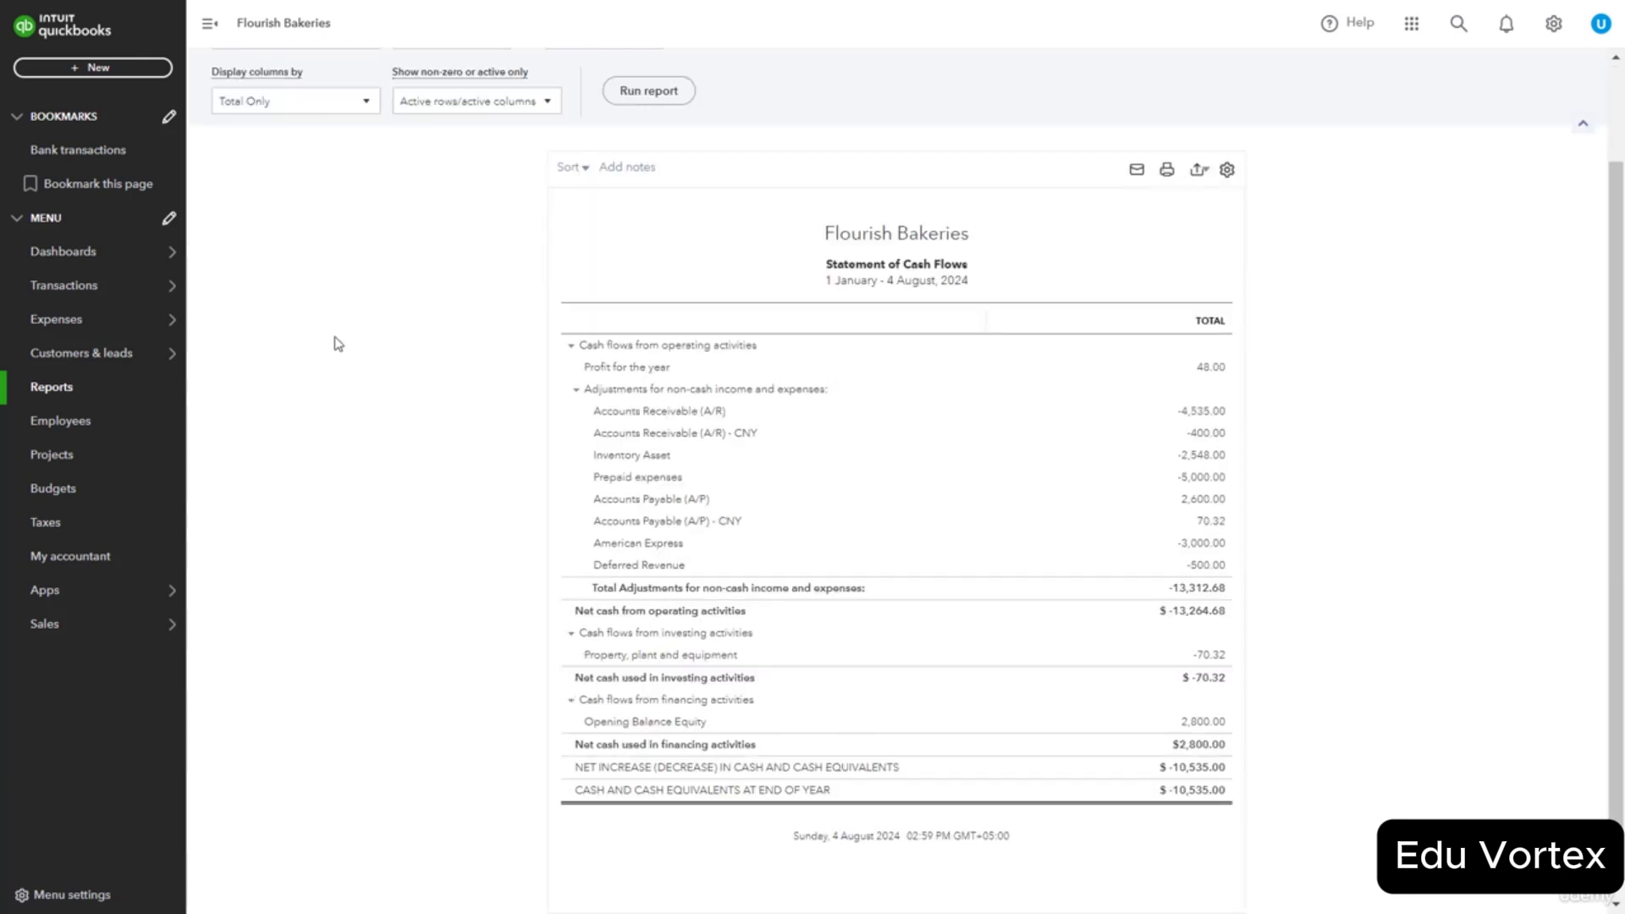
{"action": "scroll", "coordinate": [408, 254], "scroll_direction": "up", "scroll_amount": 2}
{"action": "left_click", "coordinate": [296, 157]}
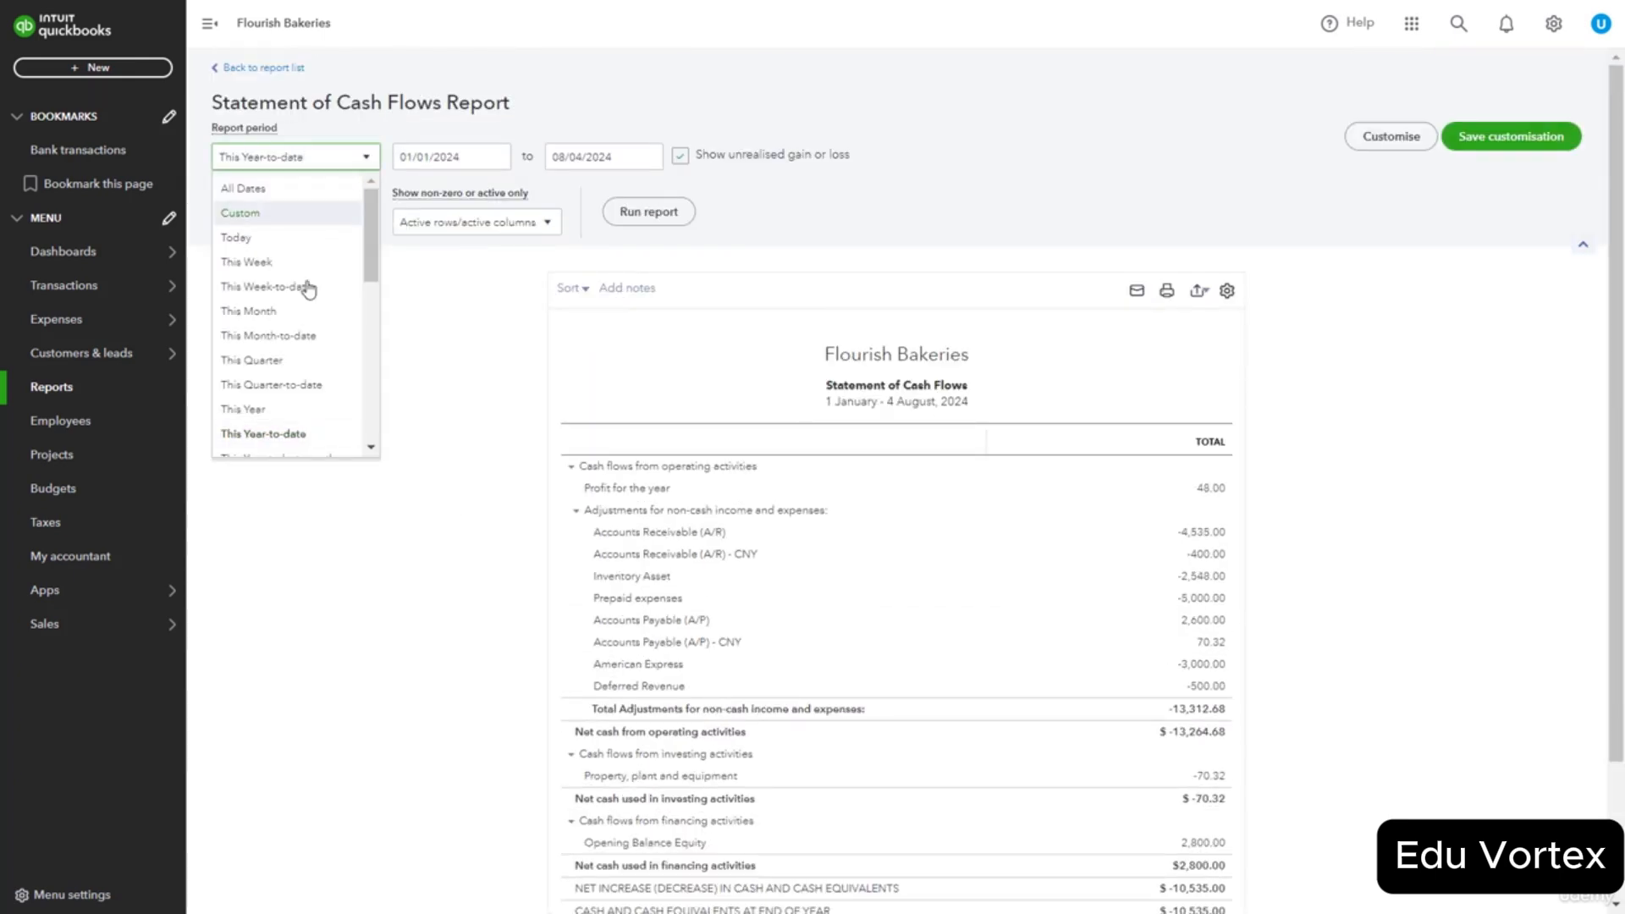
{"action": "scroll", "coordinate": [292, 360], "scroll_direction": "down", "scroll_amount": 4}
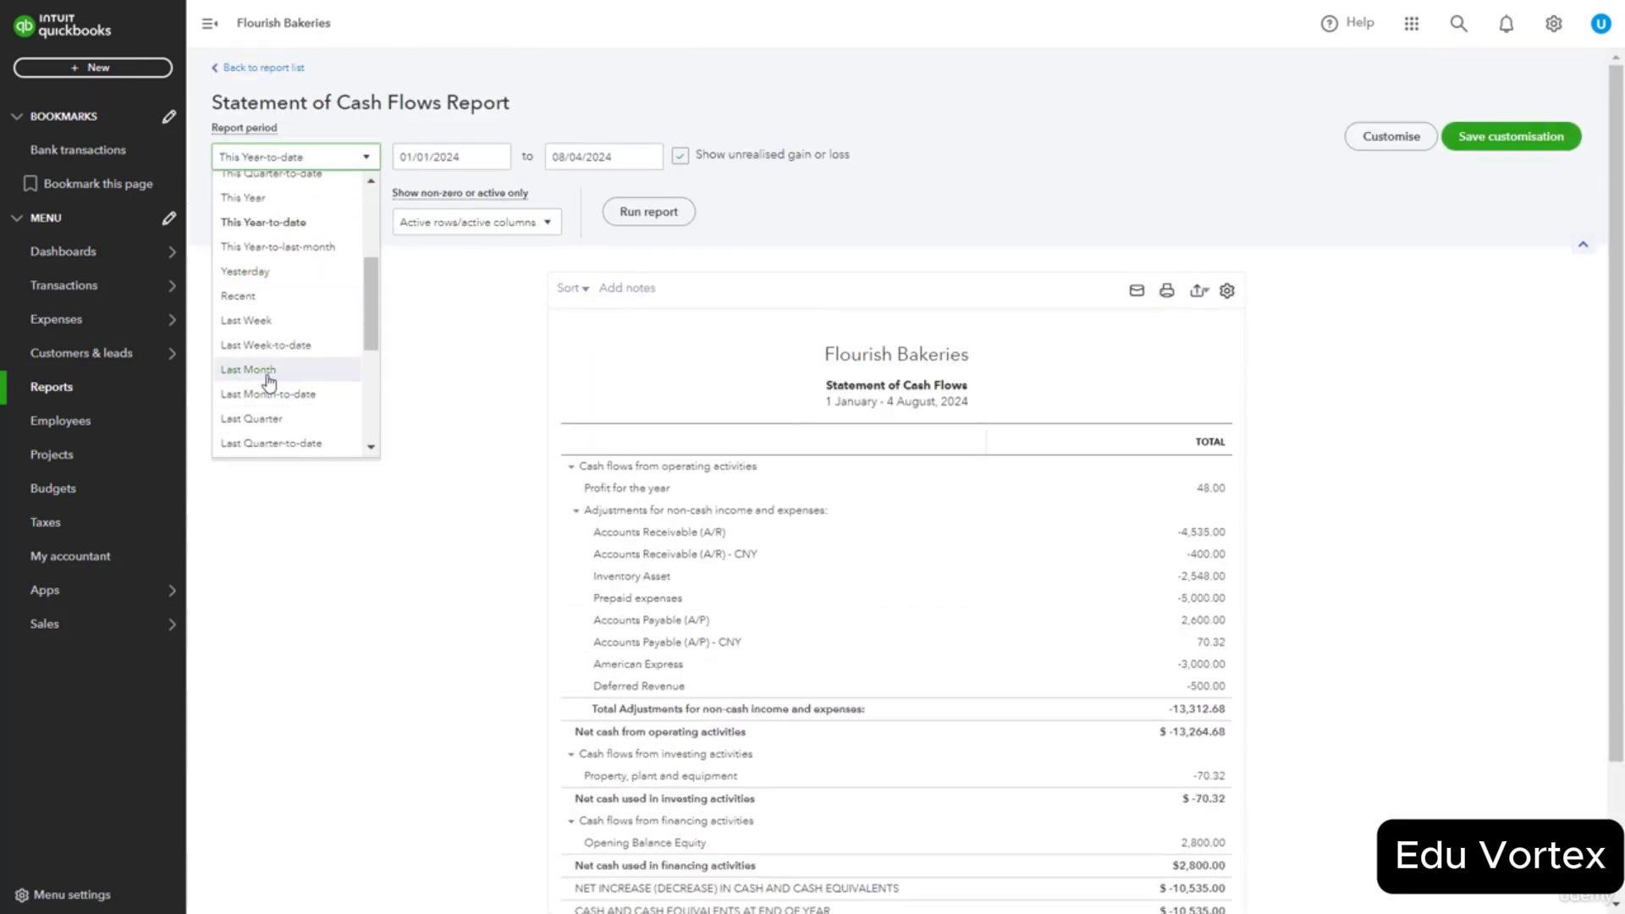
{"action": "left_click", "coordinate": [267, 373]}
{"action": "left_click", "coordinate": [631, 215]}
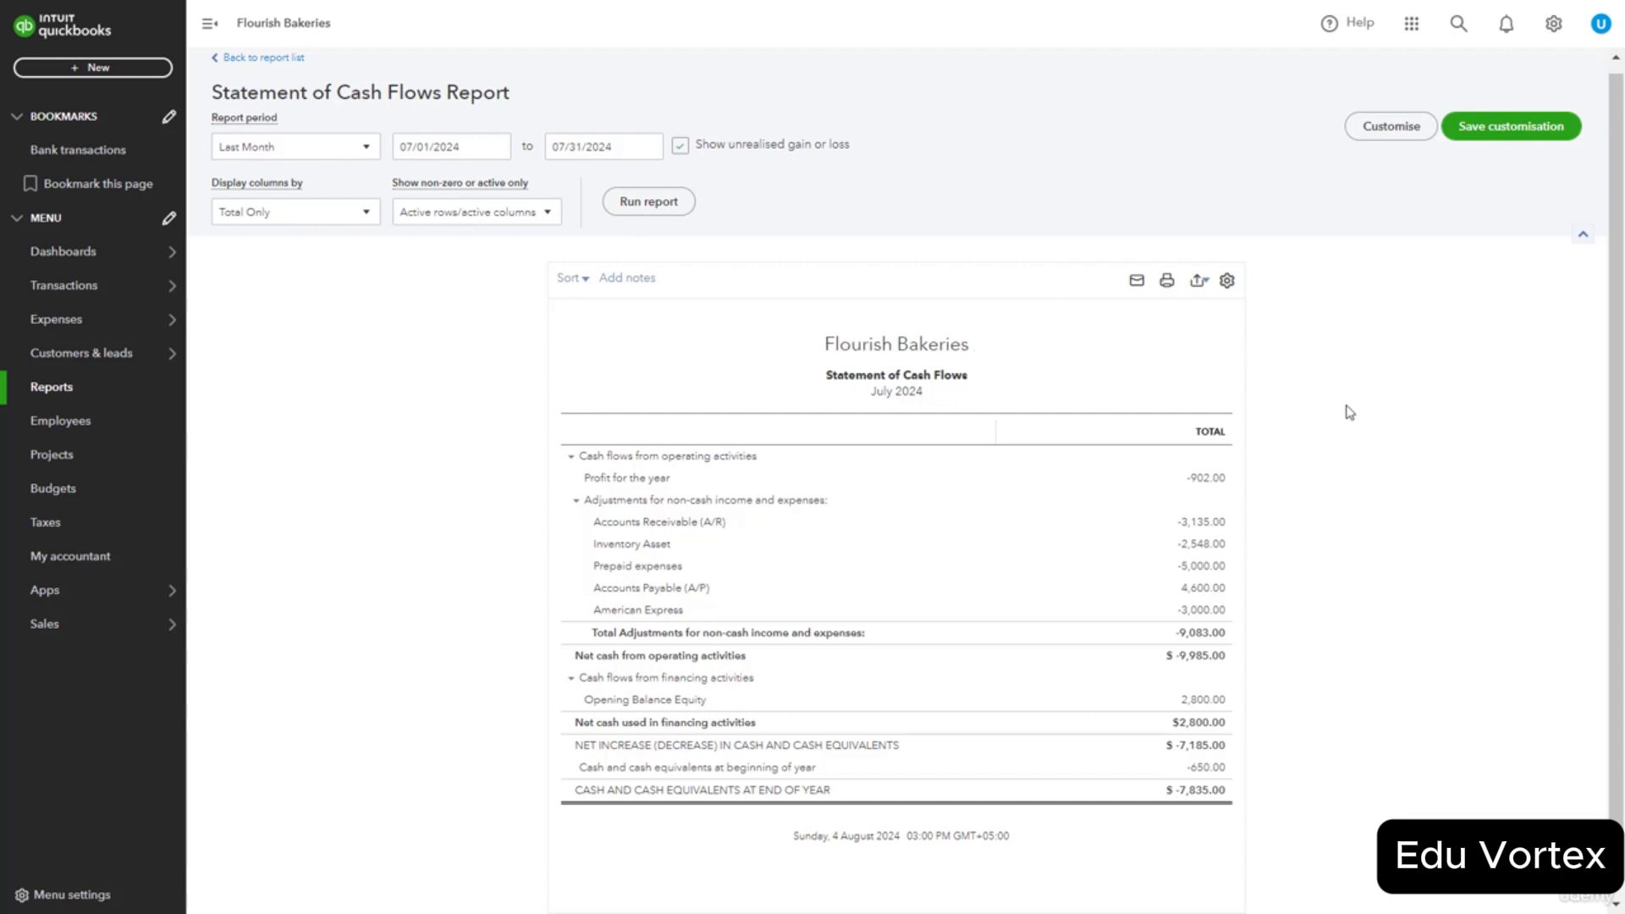
{"action": "scroll", "coordinate": [1412, 408], "scroll_direction": "up", "scroll_amount": 1}
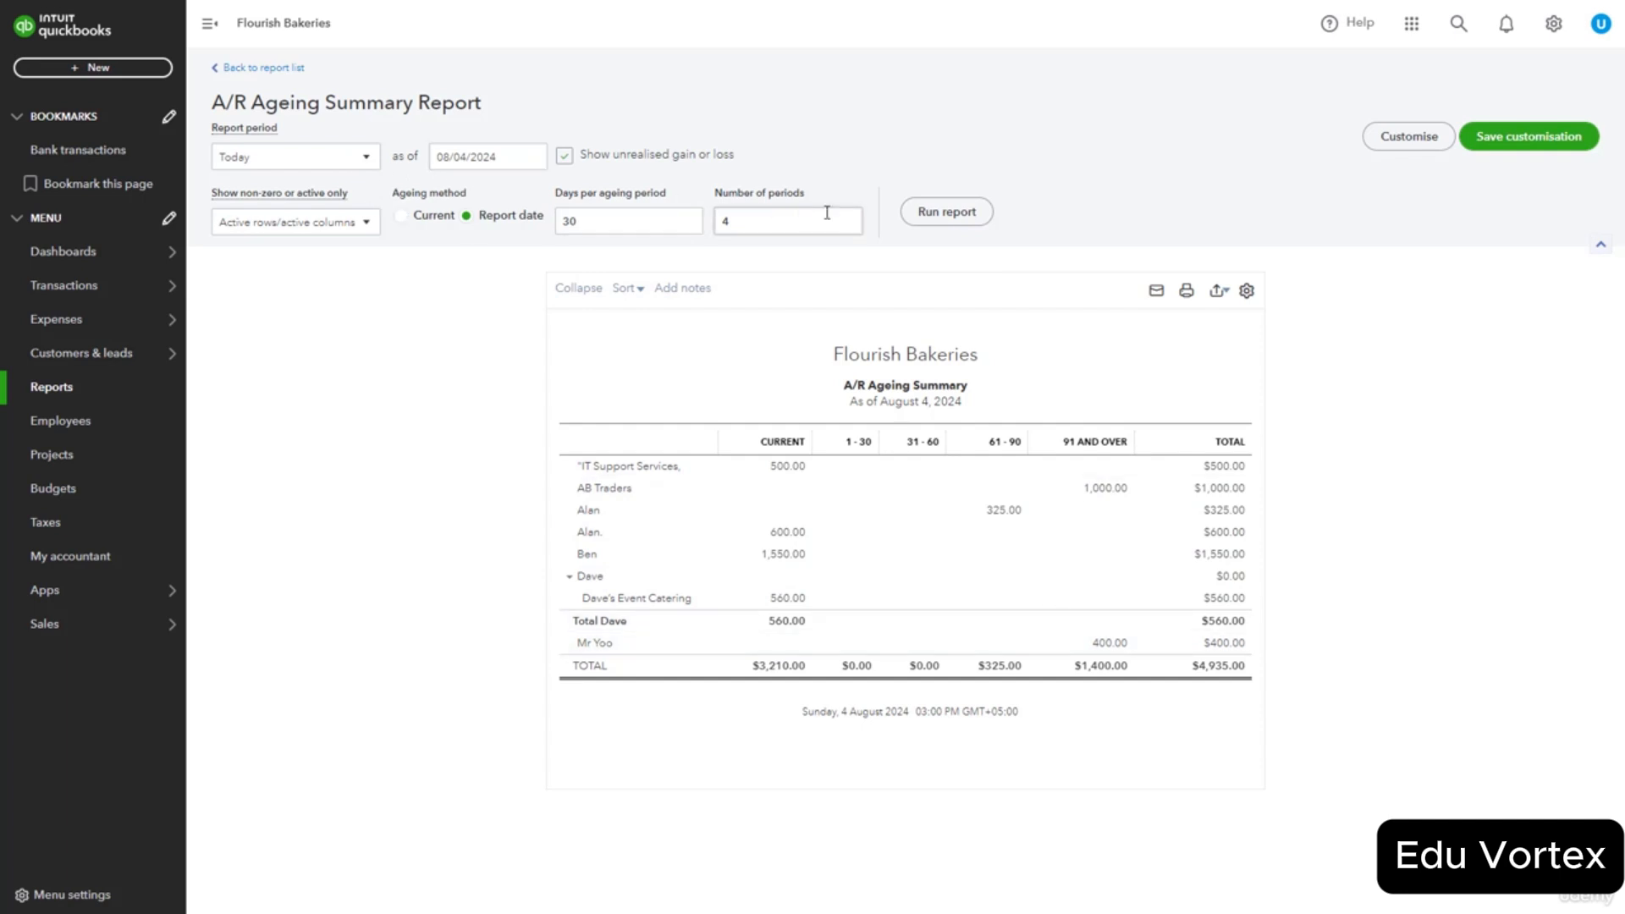
Rerun the A/R Ageing Summary report as of 08/04/2024.
{"action": "left_click", "coordinate": [948, 213]}
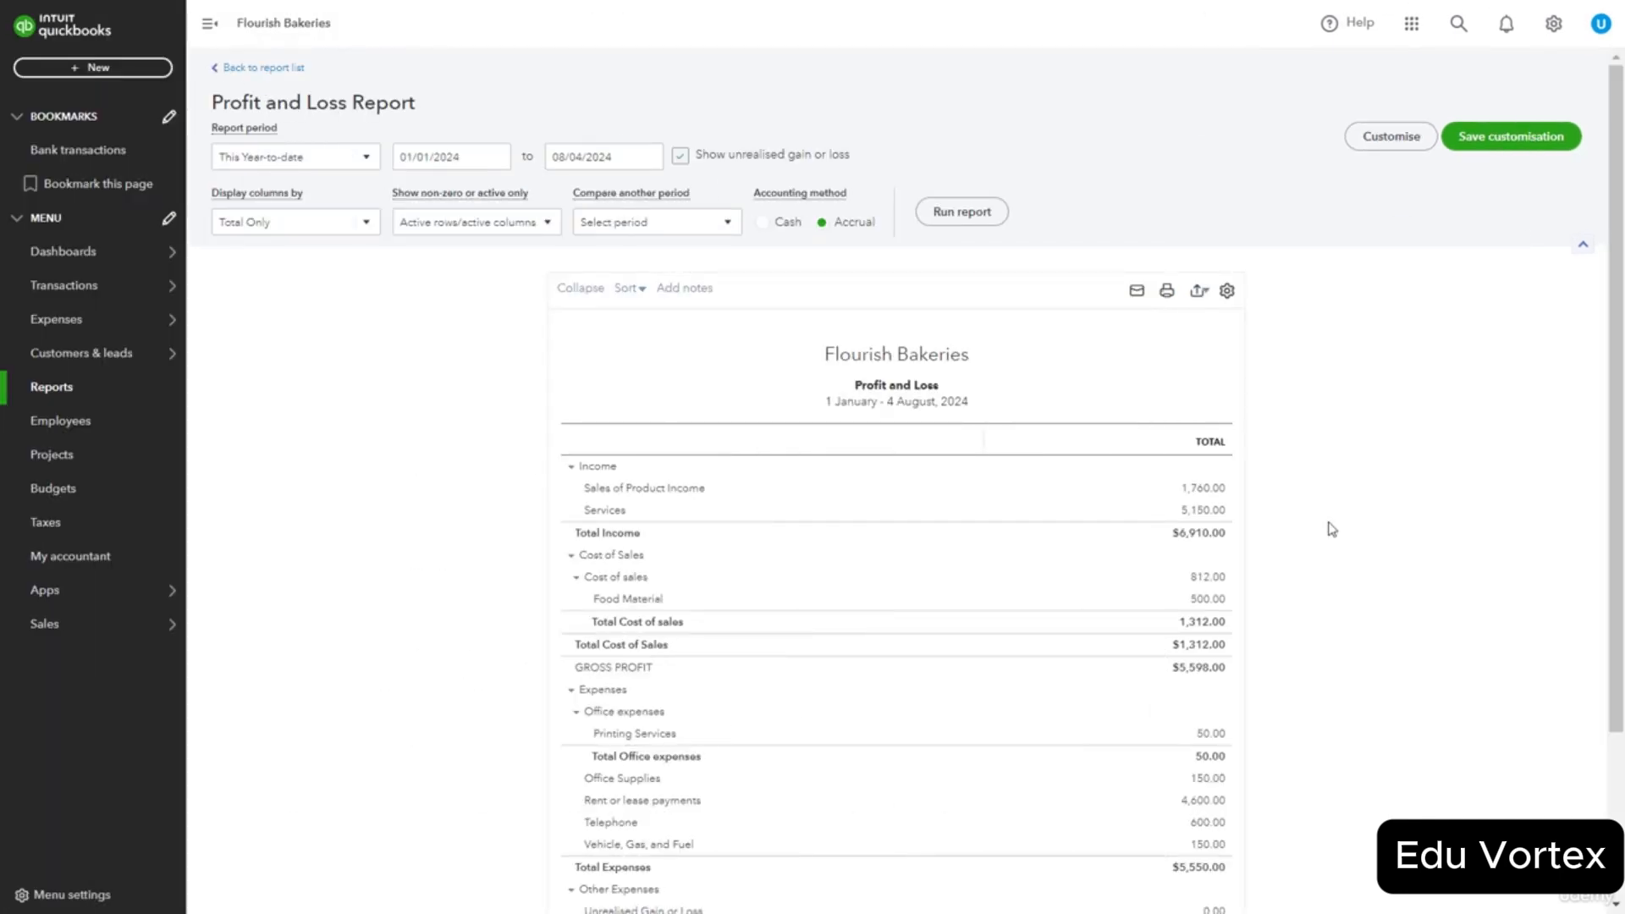
Turn on the Distribution Account filter under Customise > Filter and rerun the Profit and Loss report.
{"action": "left_click", "coordinate": [1363, 135]}
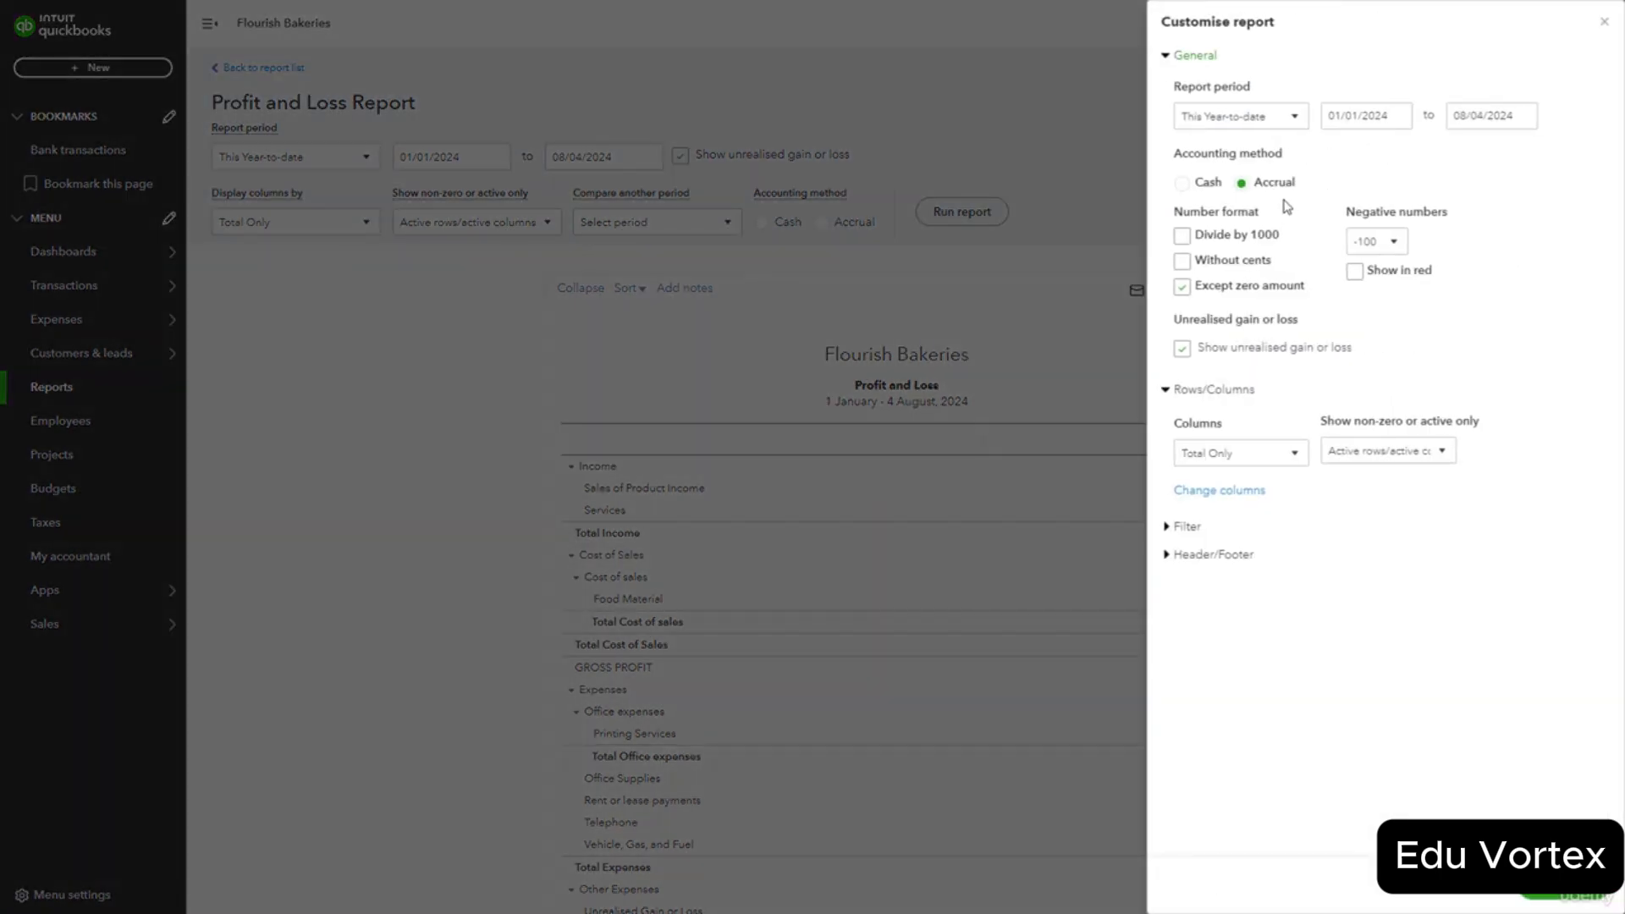
{"action": "left_click", "coordinate": [1188, 528]}
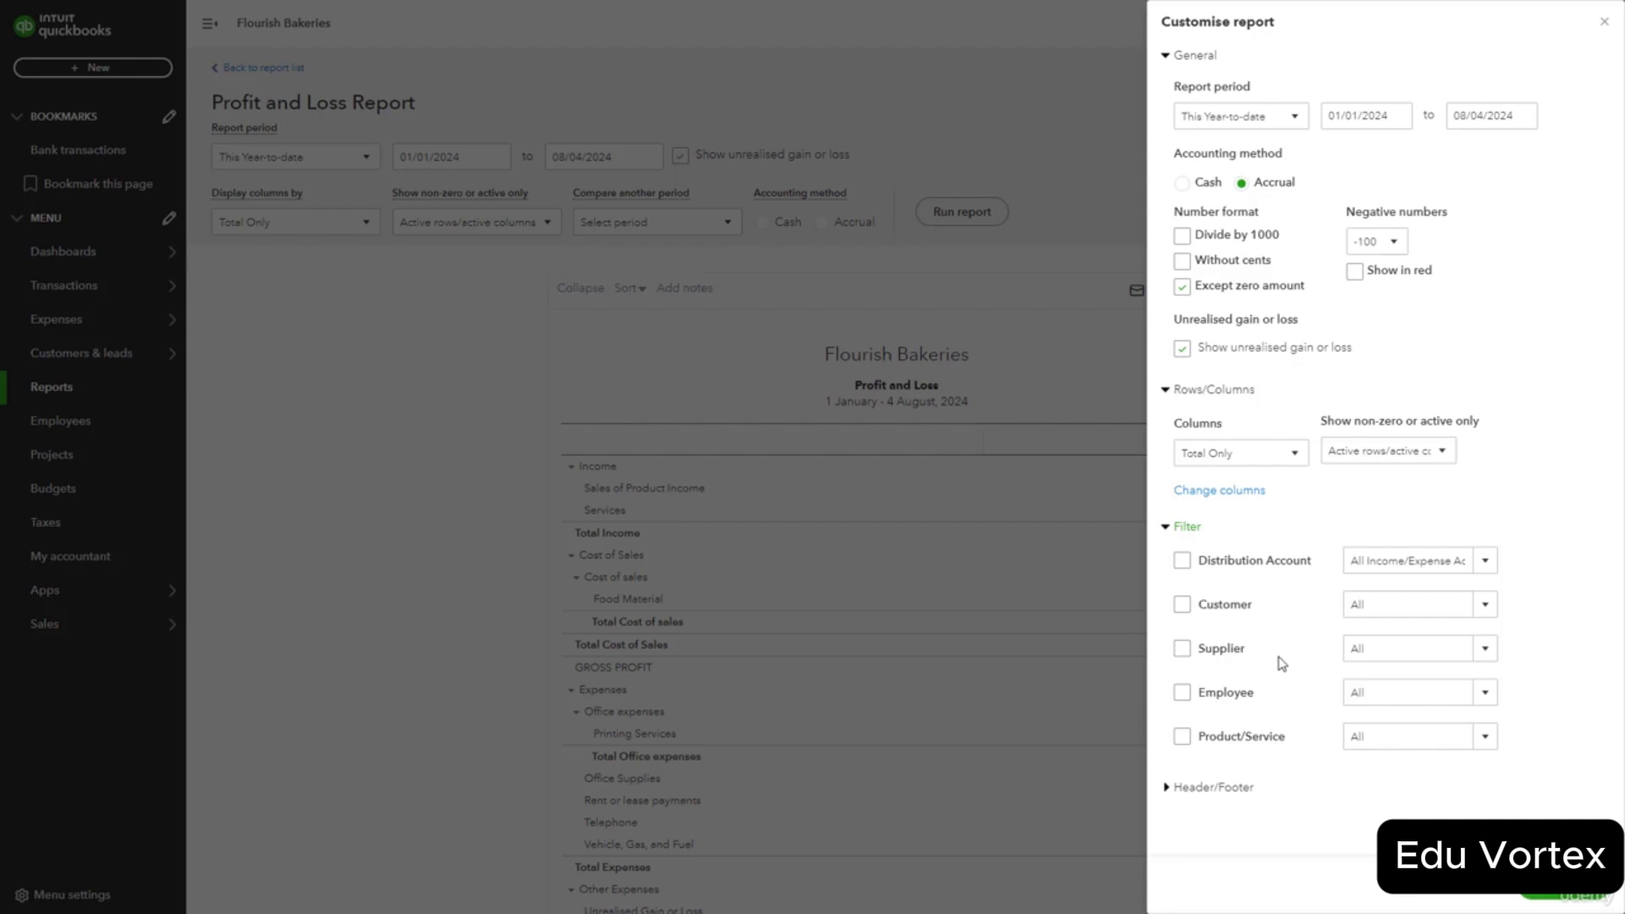
{"action": "left_click", "coordinate": [1486, 563]}
{"action": "left_click", "coordinate": [1528, 549]}
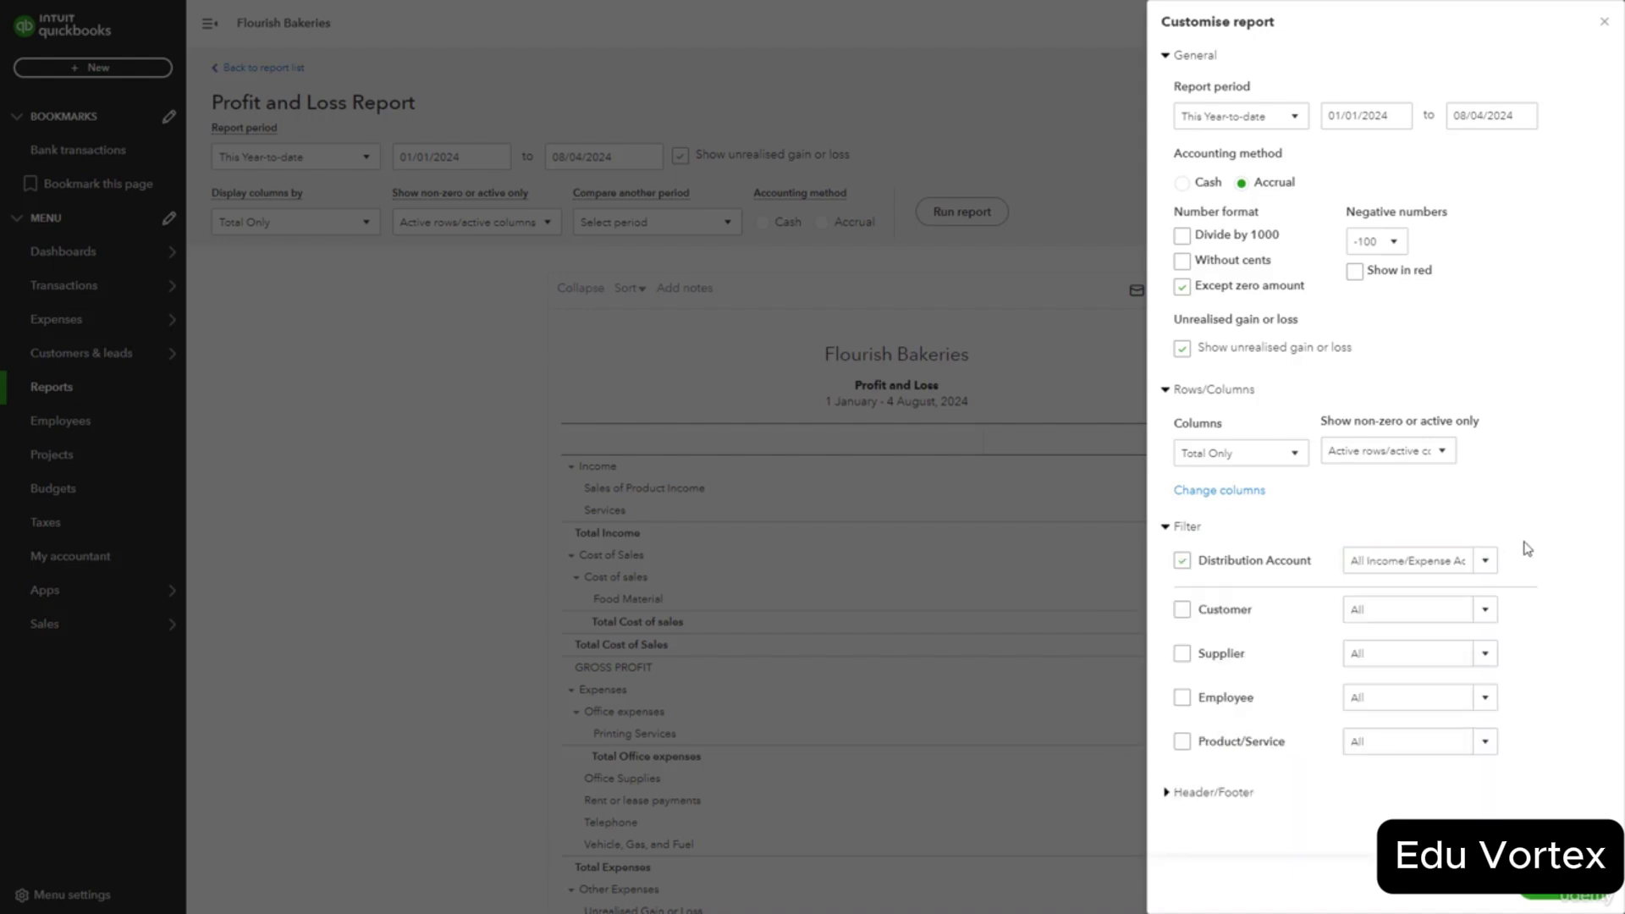
{"action": "left_click", "coordinate": [1566, 893]}
{"action": "scroll", "coordinate": [1286, 589], "scroll_direction": "down", "scroll_amount": 2}
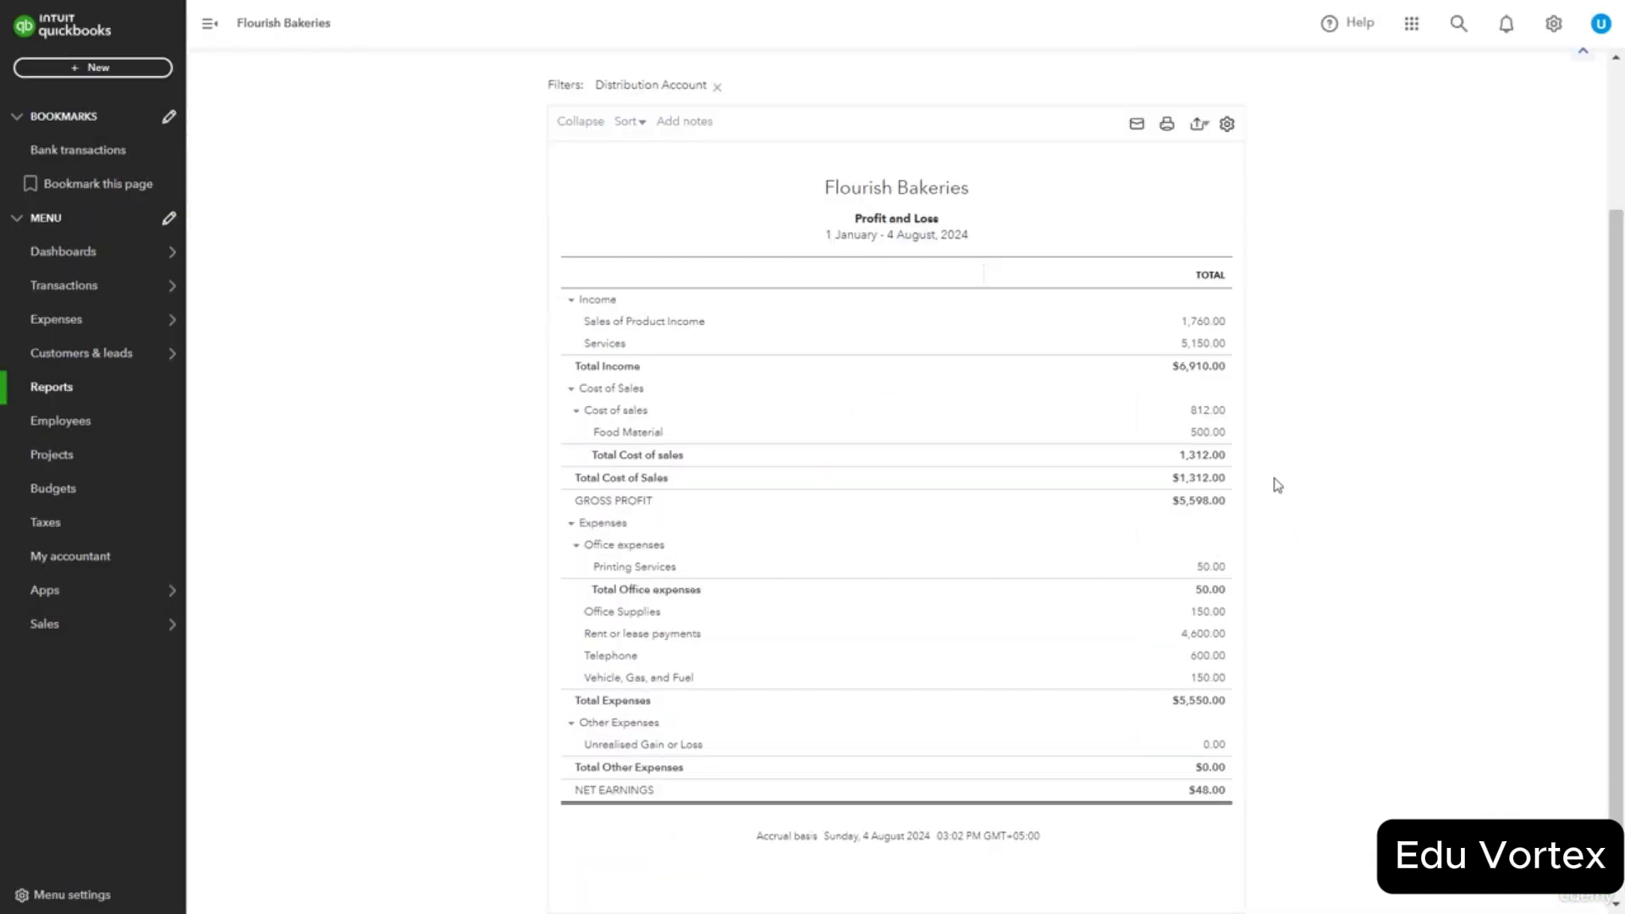
{"action": "scroll", "coordinate": [1277, 485], "scroll_direction": "up", "scroll_amount": 2}
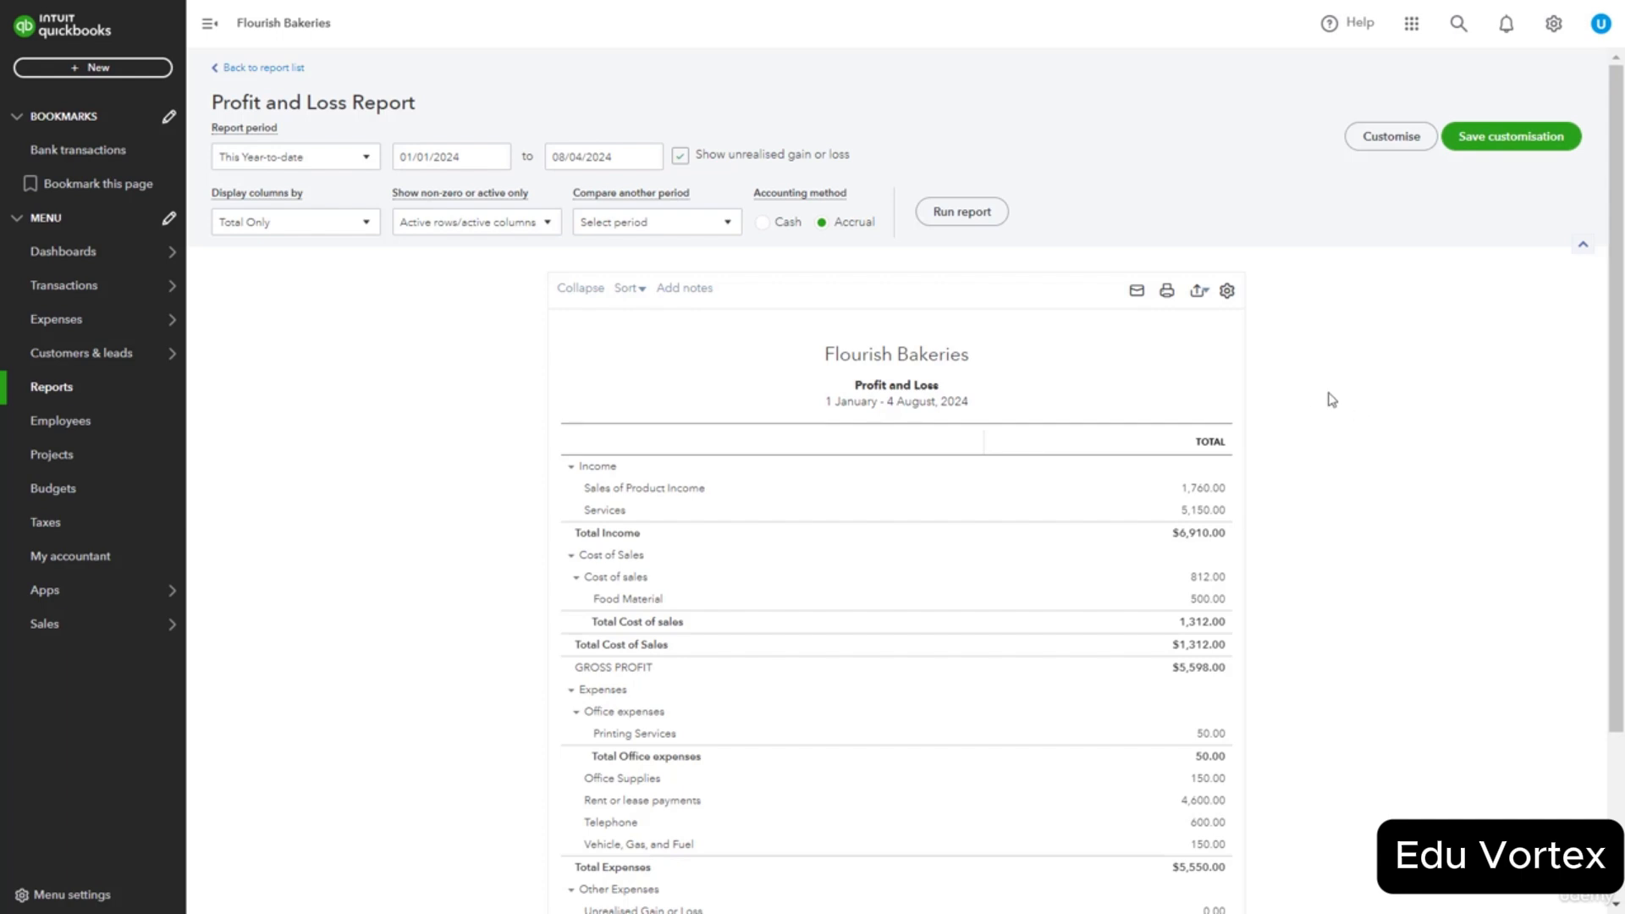
Preview the Profit and Loss report for print and email, closing the email form unsent.
{"action": "left_click", "coordinate": [1140, 298]}
{"action": "left_click", "coordinate": [1138, 296]}
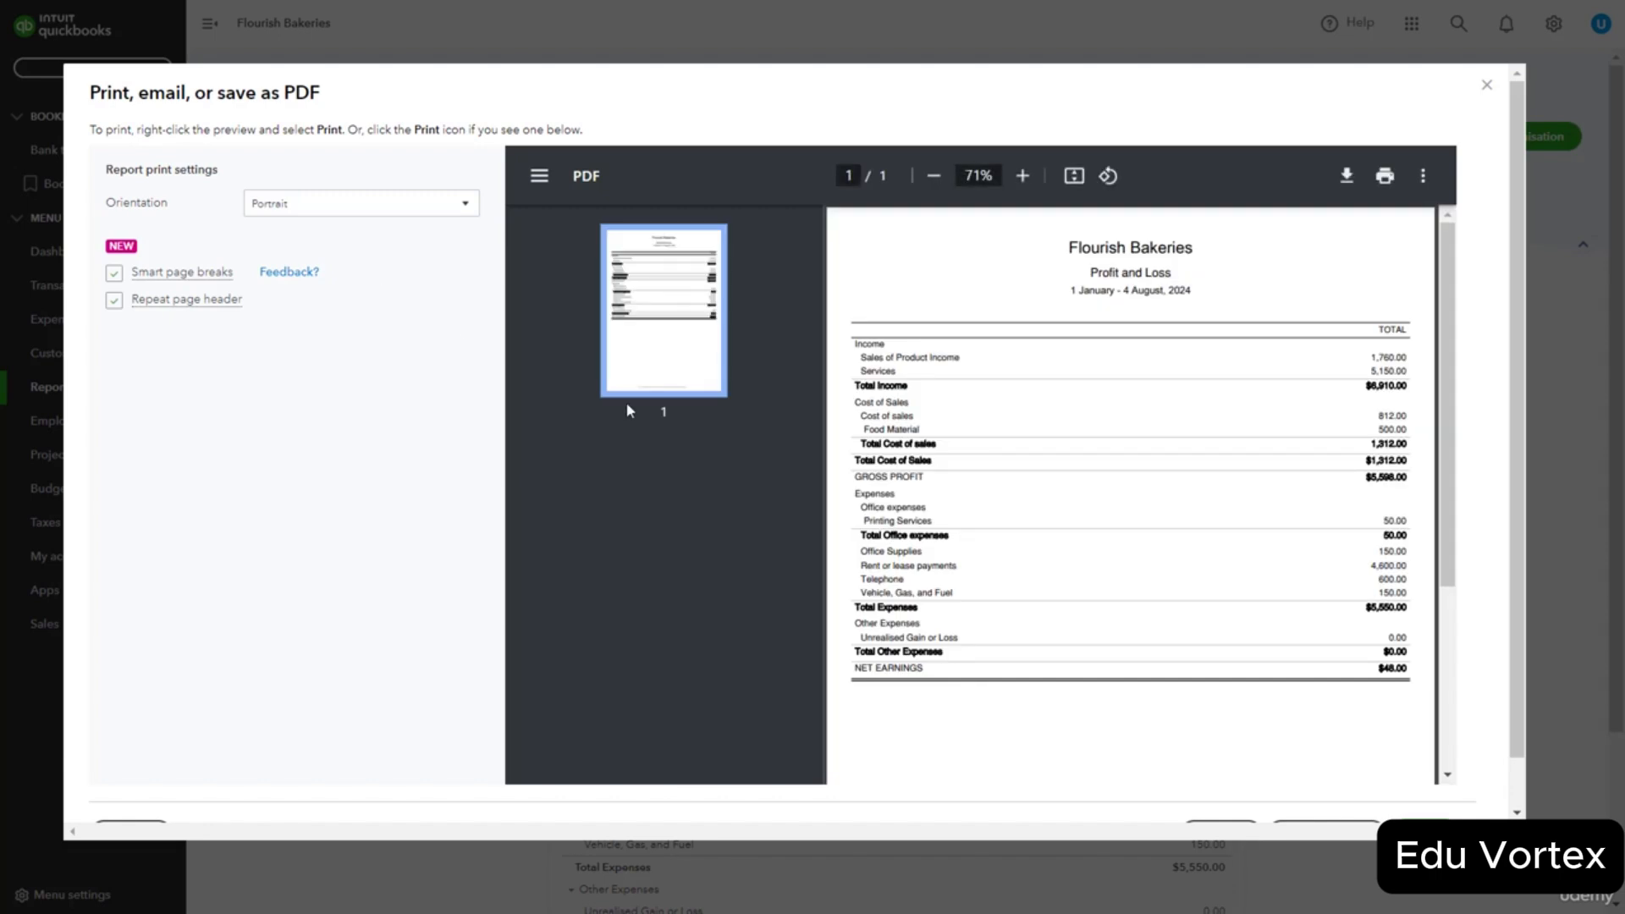
{"action": "scroll", "coordinate": [1073, 656], "scroll_direction": "down", "scroll_amount": 5}
{"action": "left_click", "coordinate": [1221, 785]}
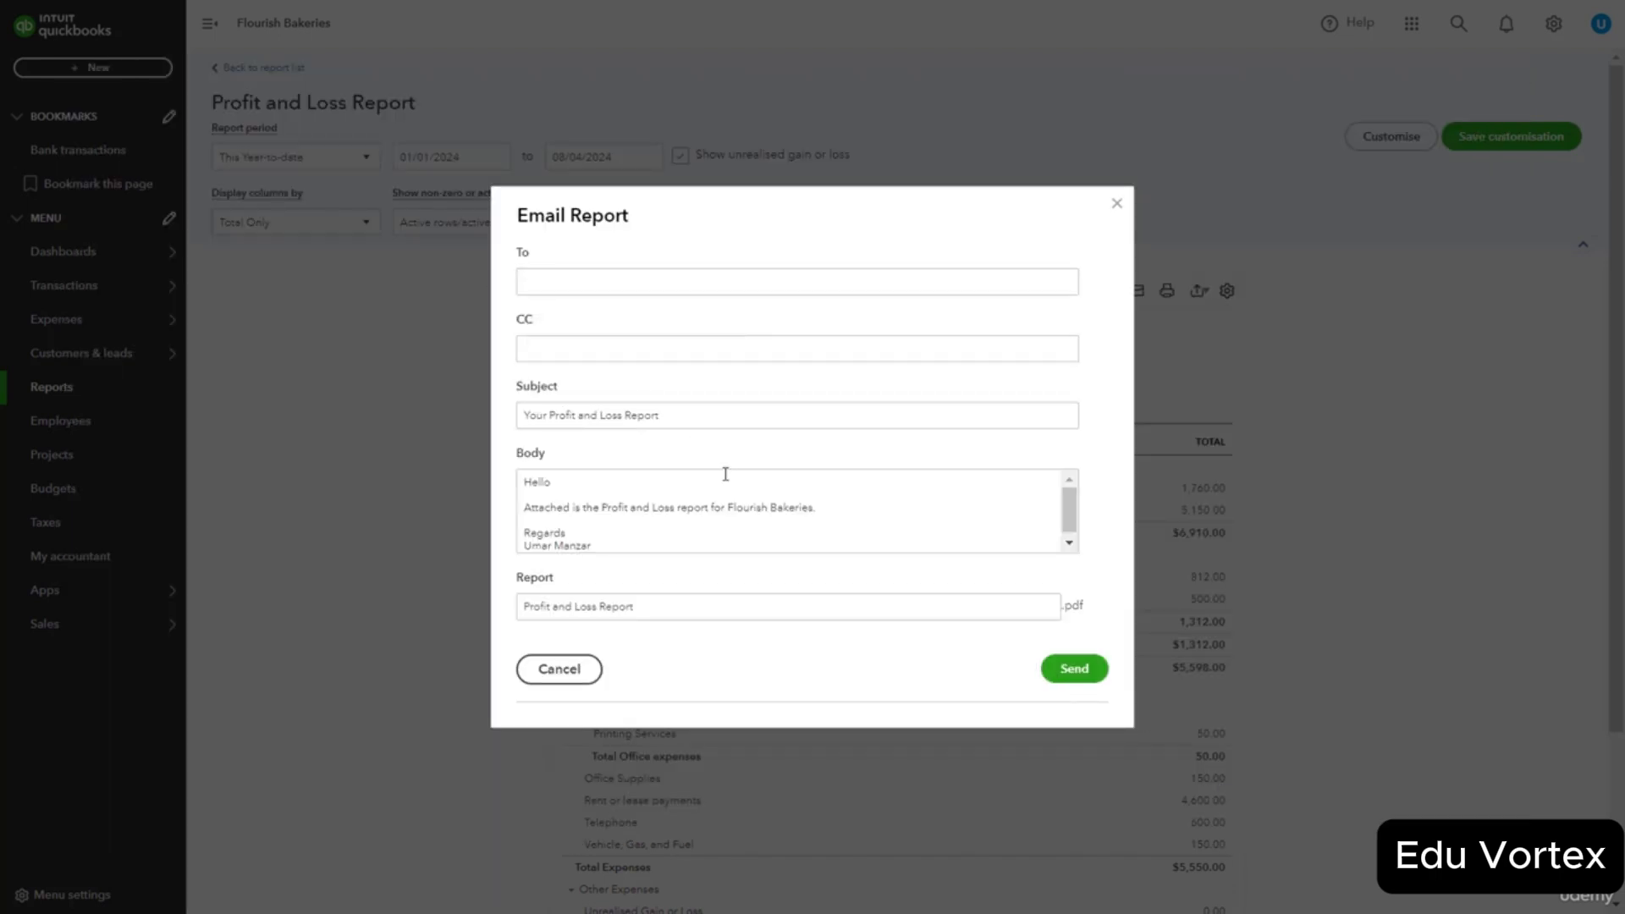
{"action": "left_click", "coordinate": [1117, 204]}
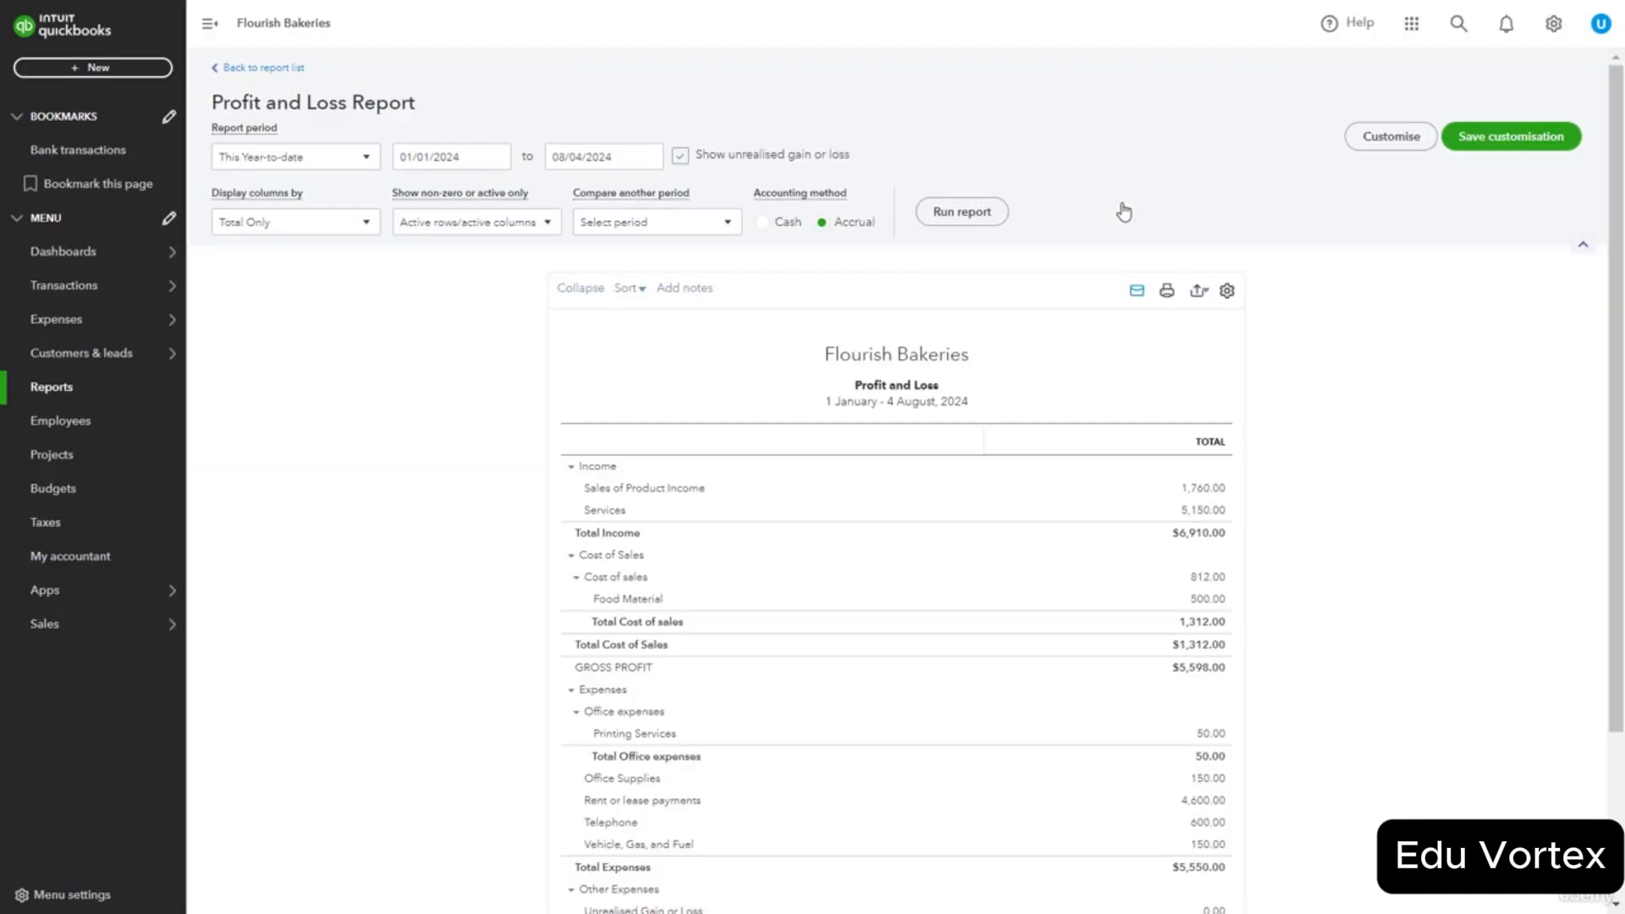
Export the Balance Sheet report to PDF.
{"action": "left_click", "coordinate": [1200, 295]}
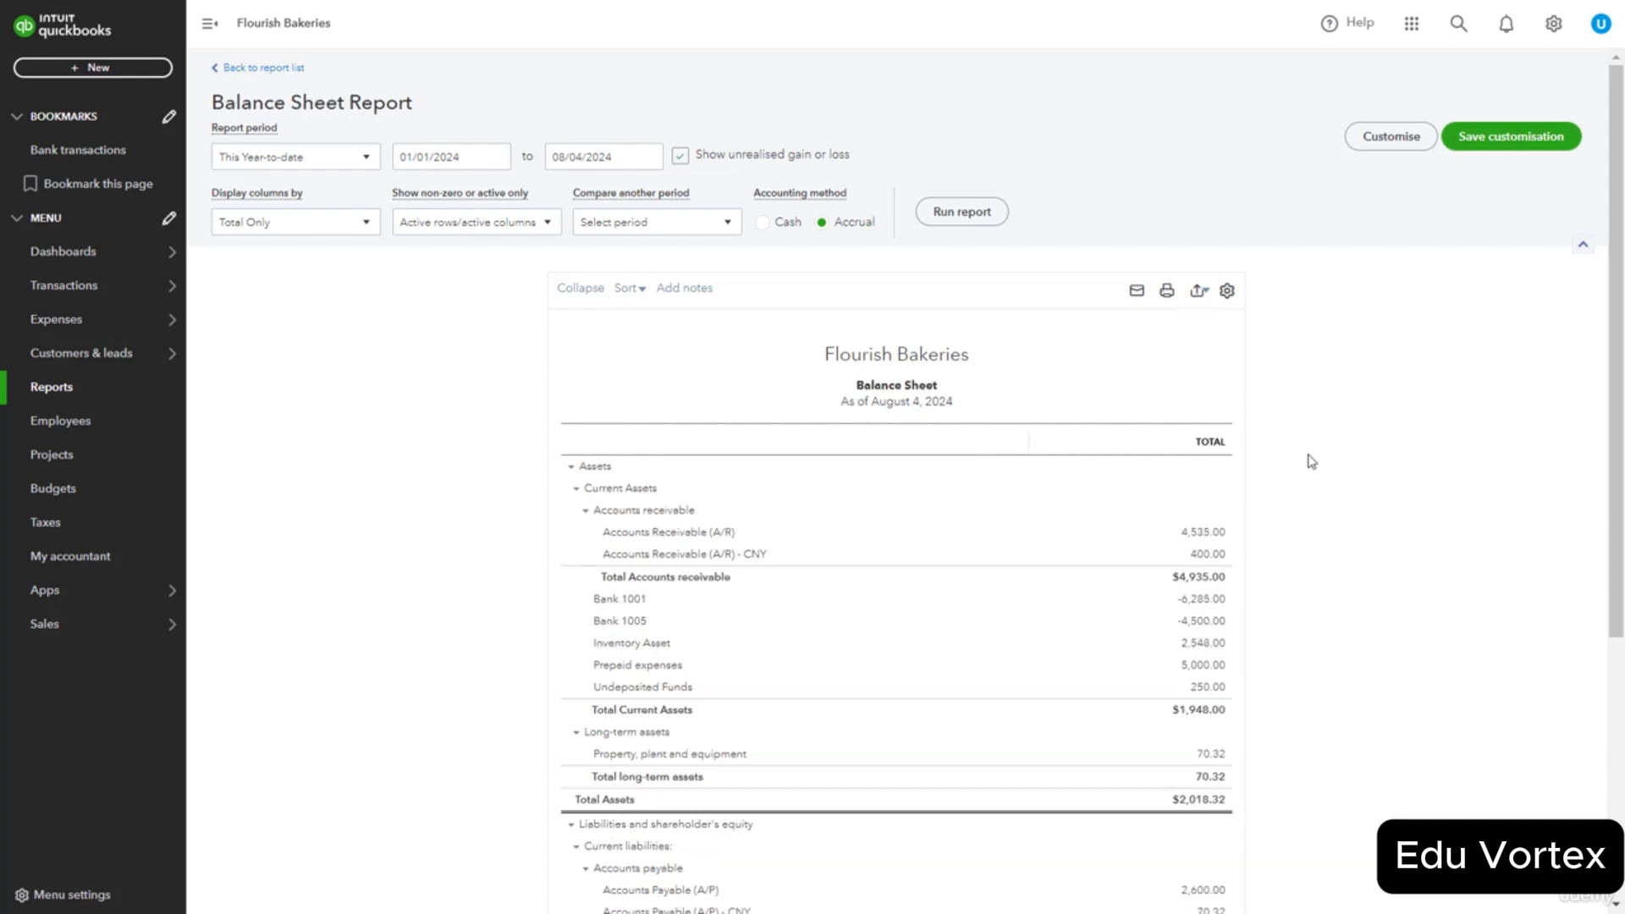
{"action": "left_click", "coordinate": [1197, 292]}
{"action": "left_click", "coordinate": [1170, 343]}
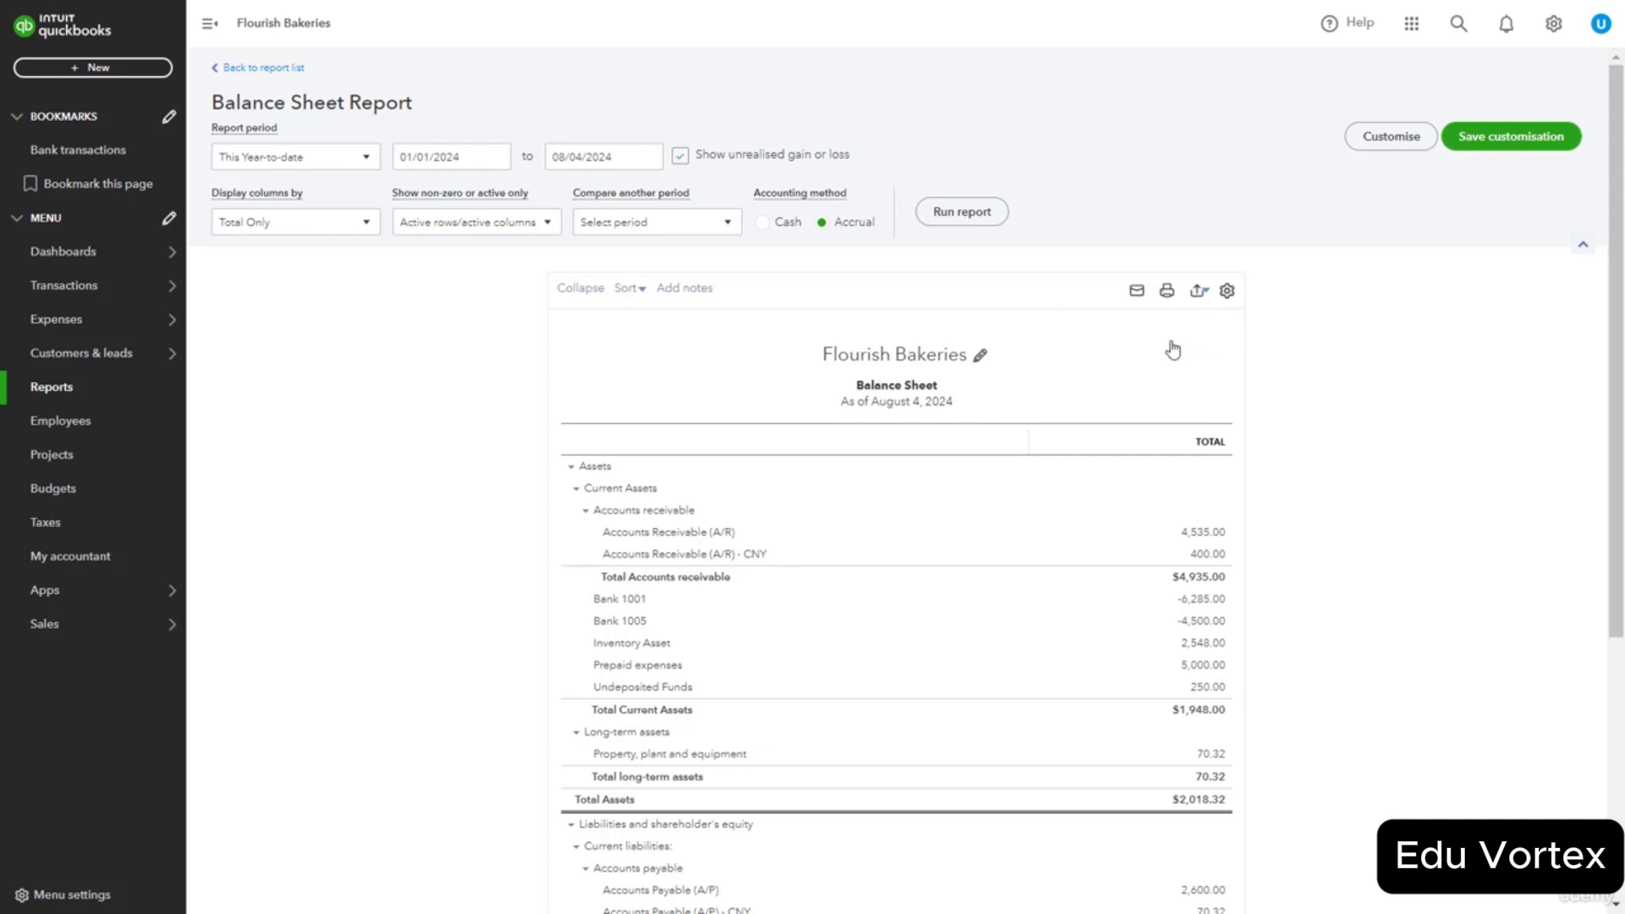
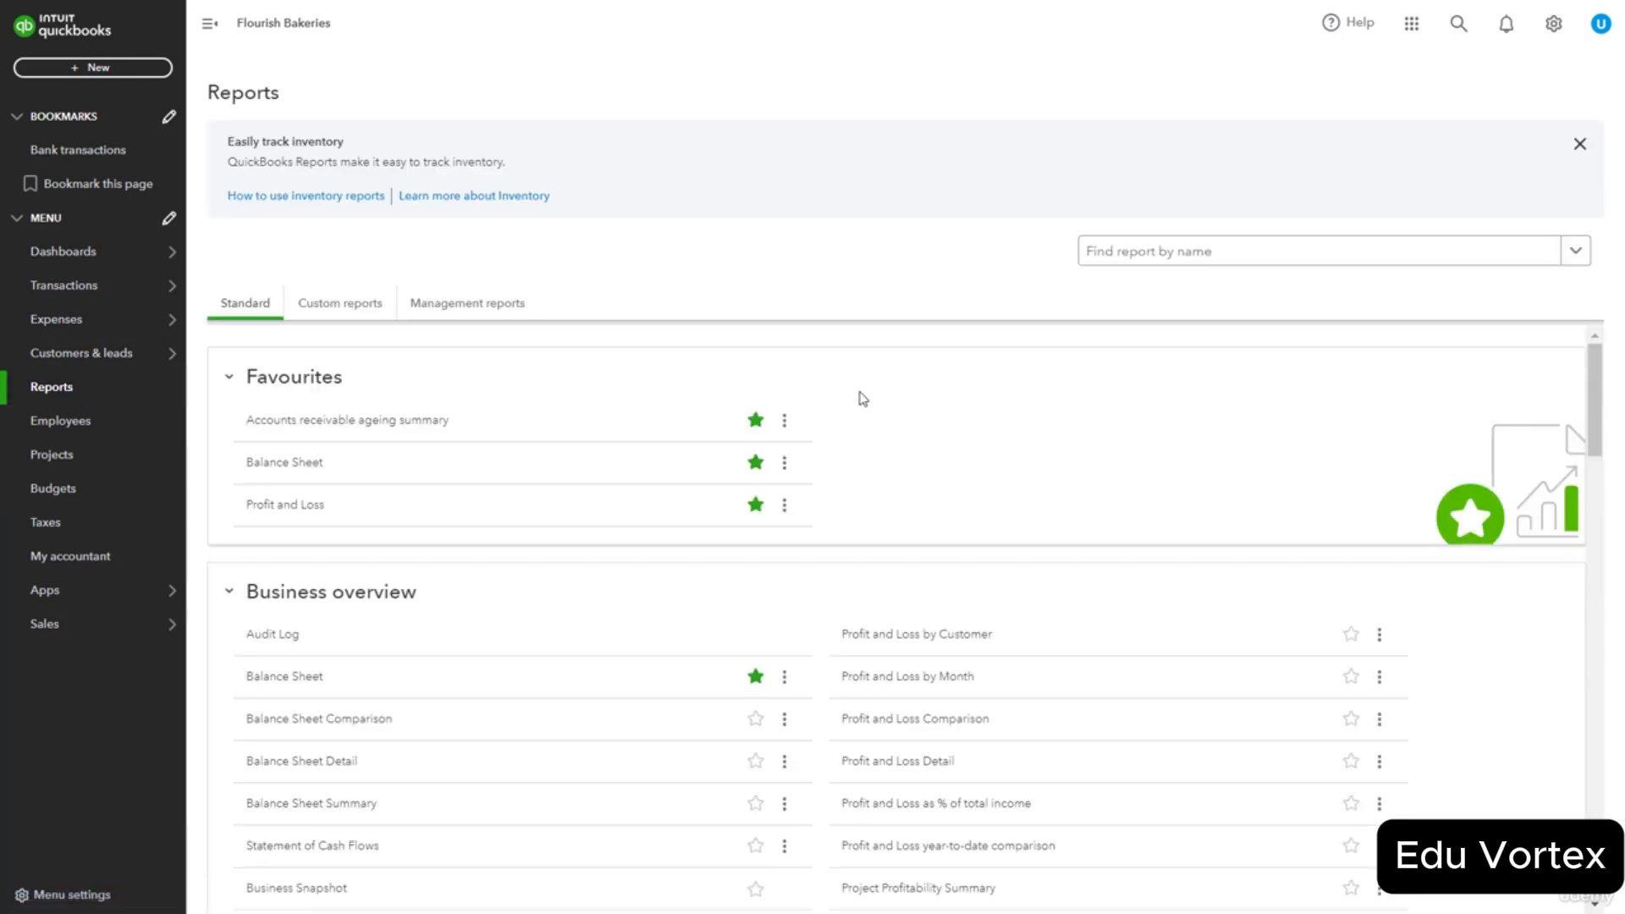
Scroll through the Standard report list on the Reports page and back to the top.
{"action": "scroll", "coordinate": [863, 398], "scroll_direction": "down", "scroll_amount": 5}
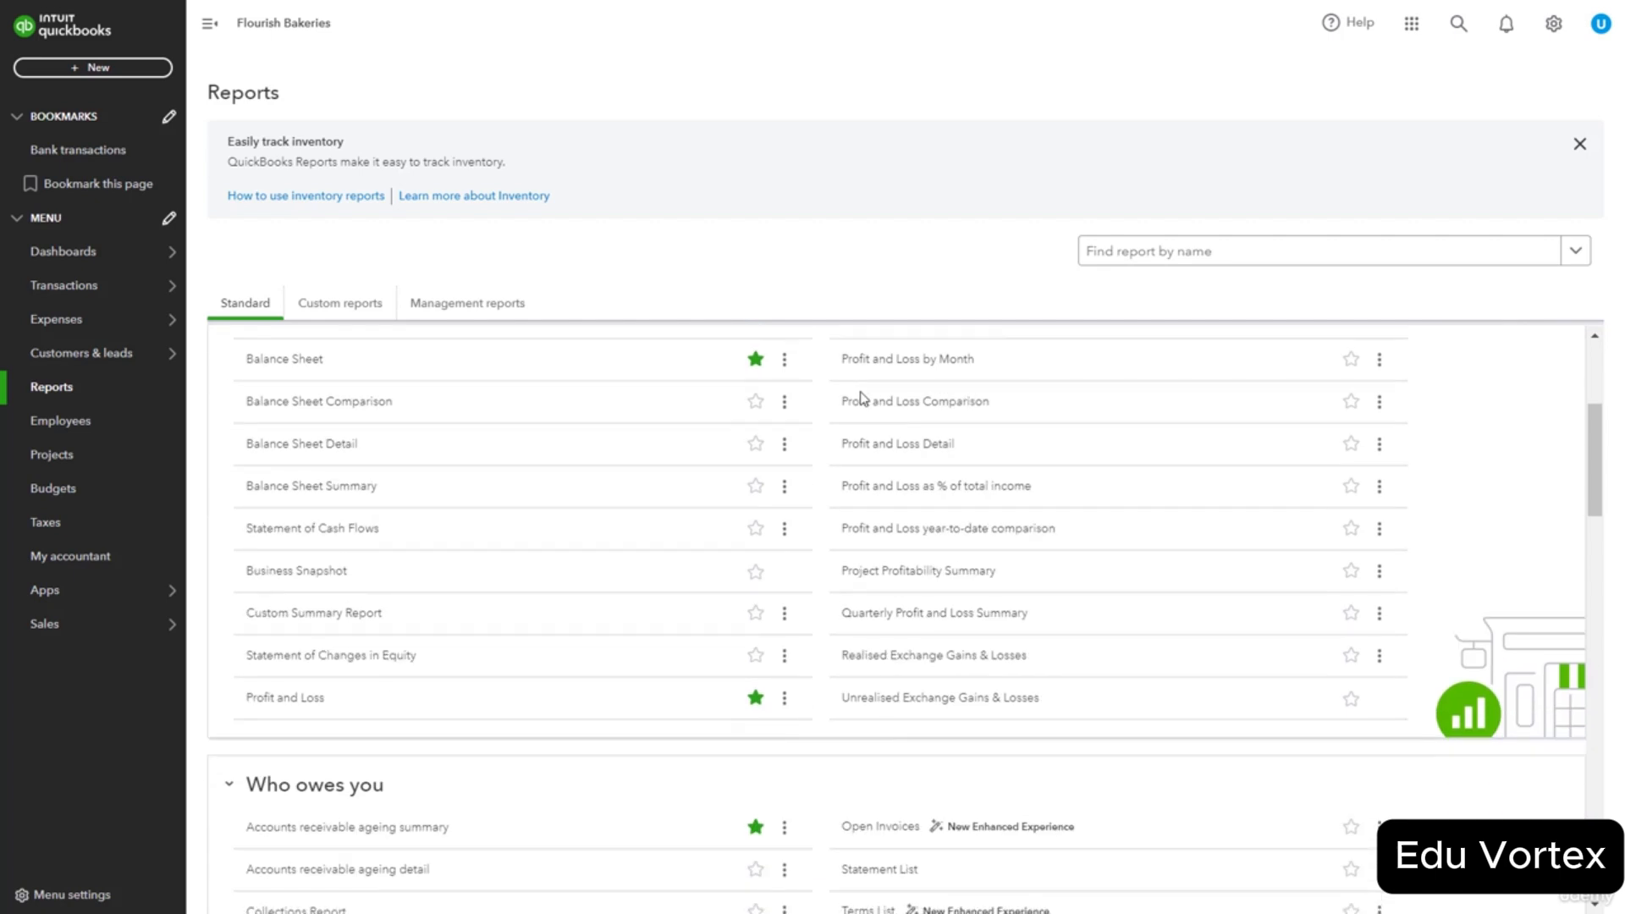
{"action": "scroll", "coordinate": [863, 399], "scroll_direction": "down", "scroll_amount": 3}
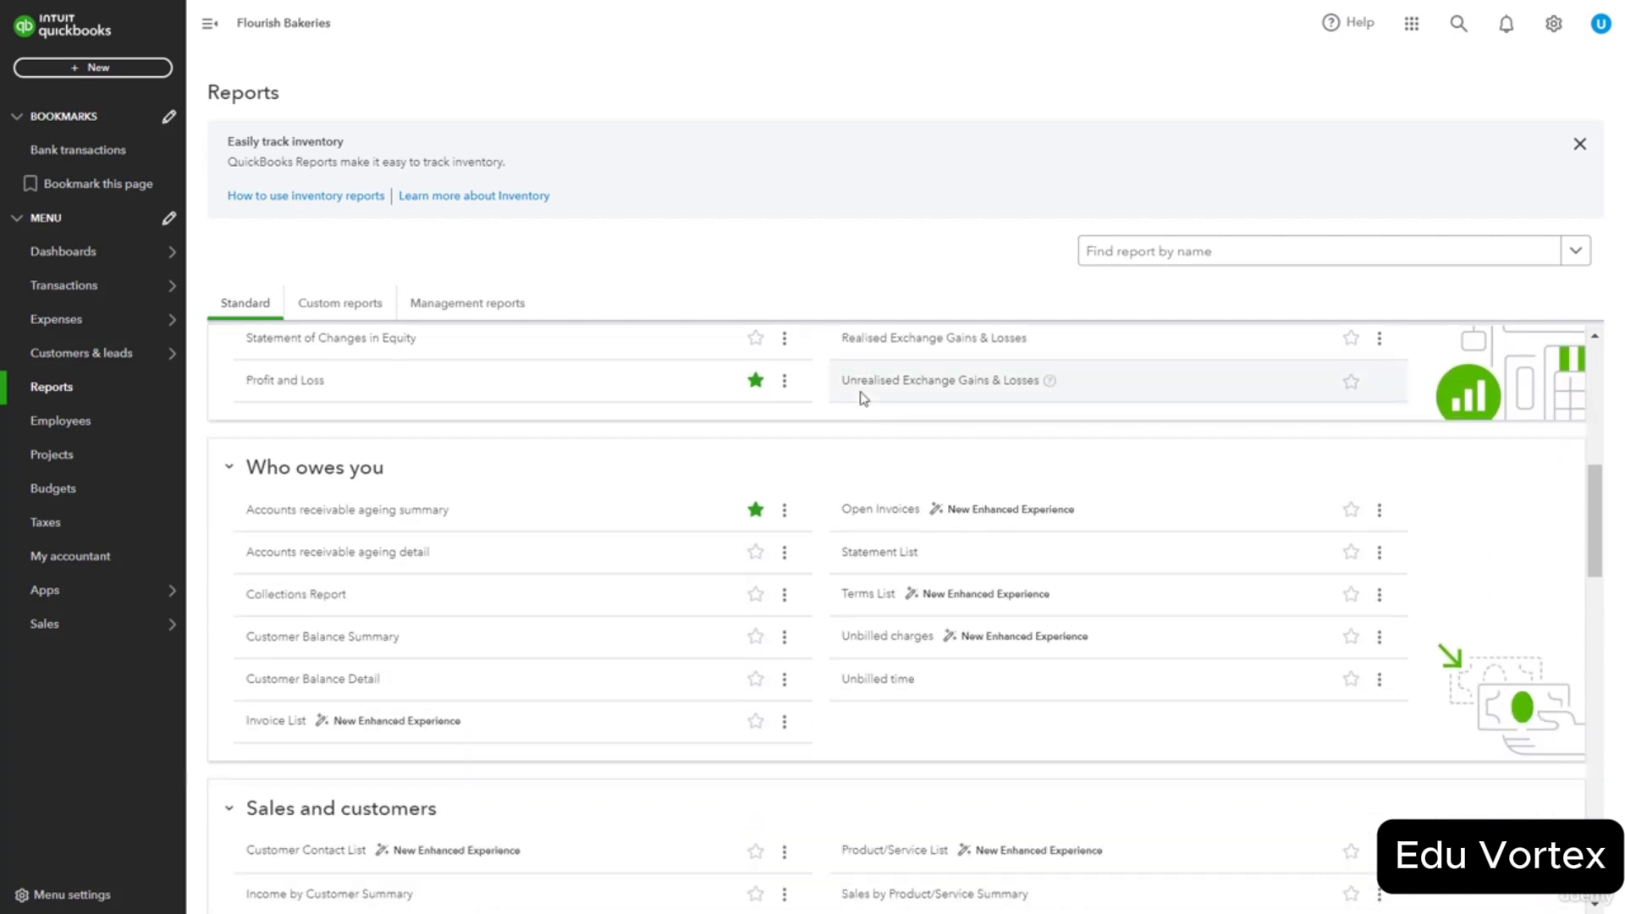
{"action": "scroll", "coordinate": [862, 399], "scroll_direction": "up", "scroll_amount": 8}
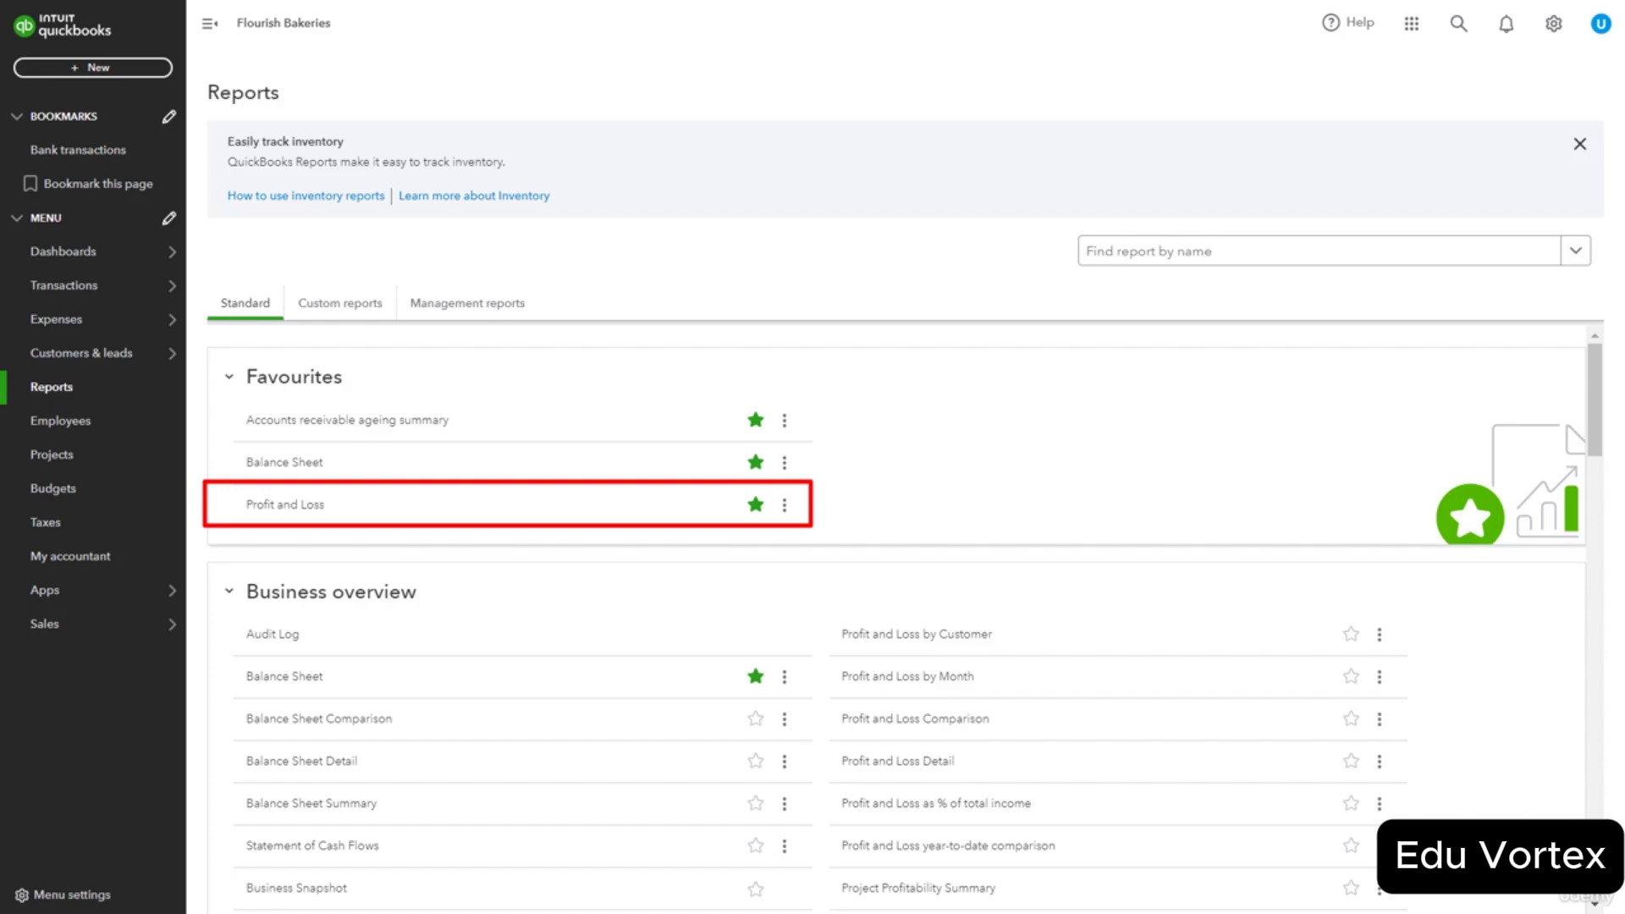
Open the Profit and Loss report and set its start date to 01/01/2019.
{"action": "left_click", "coordinate": [295, 507]}
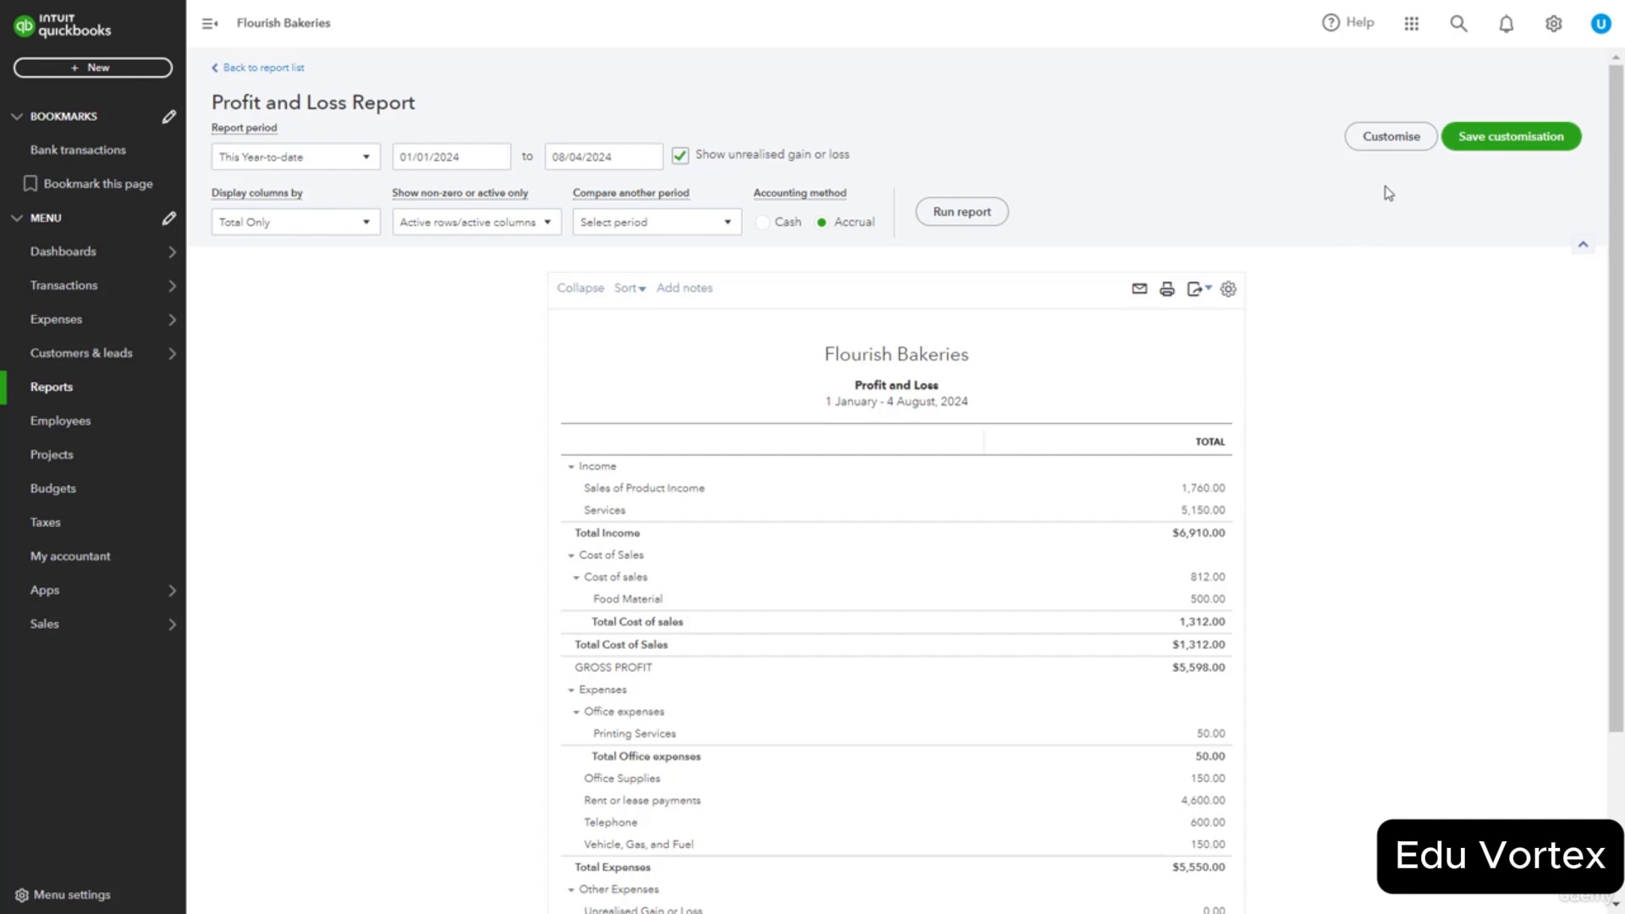
{"action": "left_click", "coordinate": [1393, 138]}
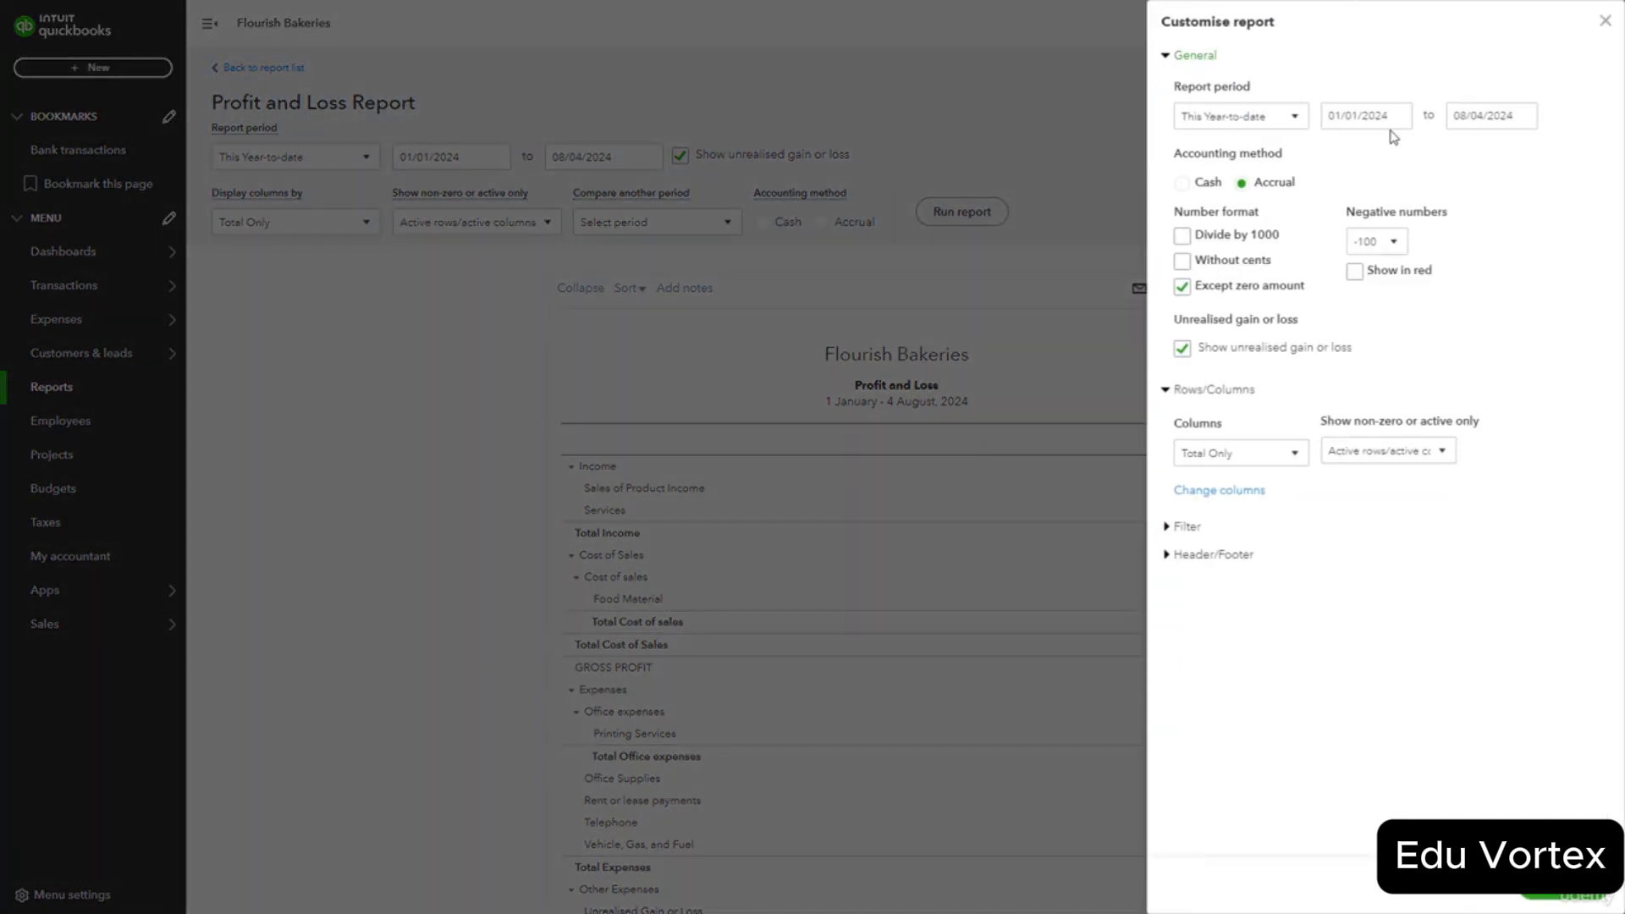
{"action": "left_click", "coordinate": [1395, 123]}
{"action": "left_click", "coordinate": [1371, 343]}
{"action": "left_click", "coordinate": [1372, 343]}
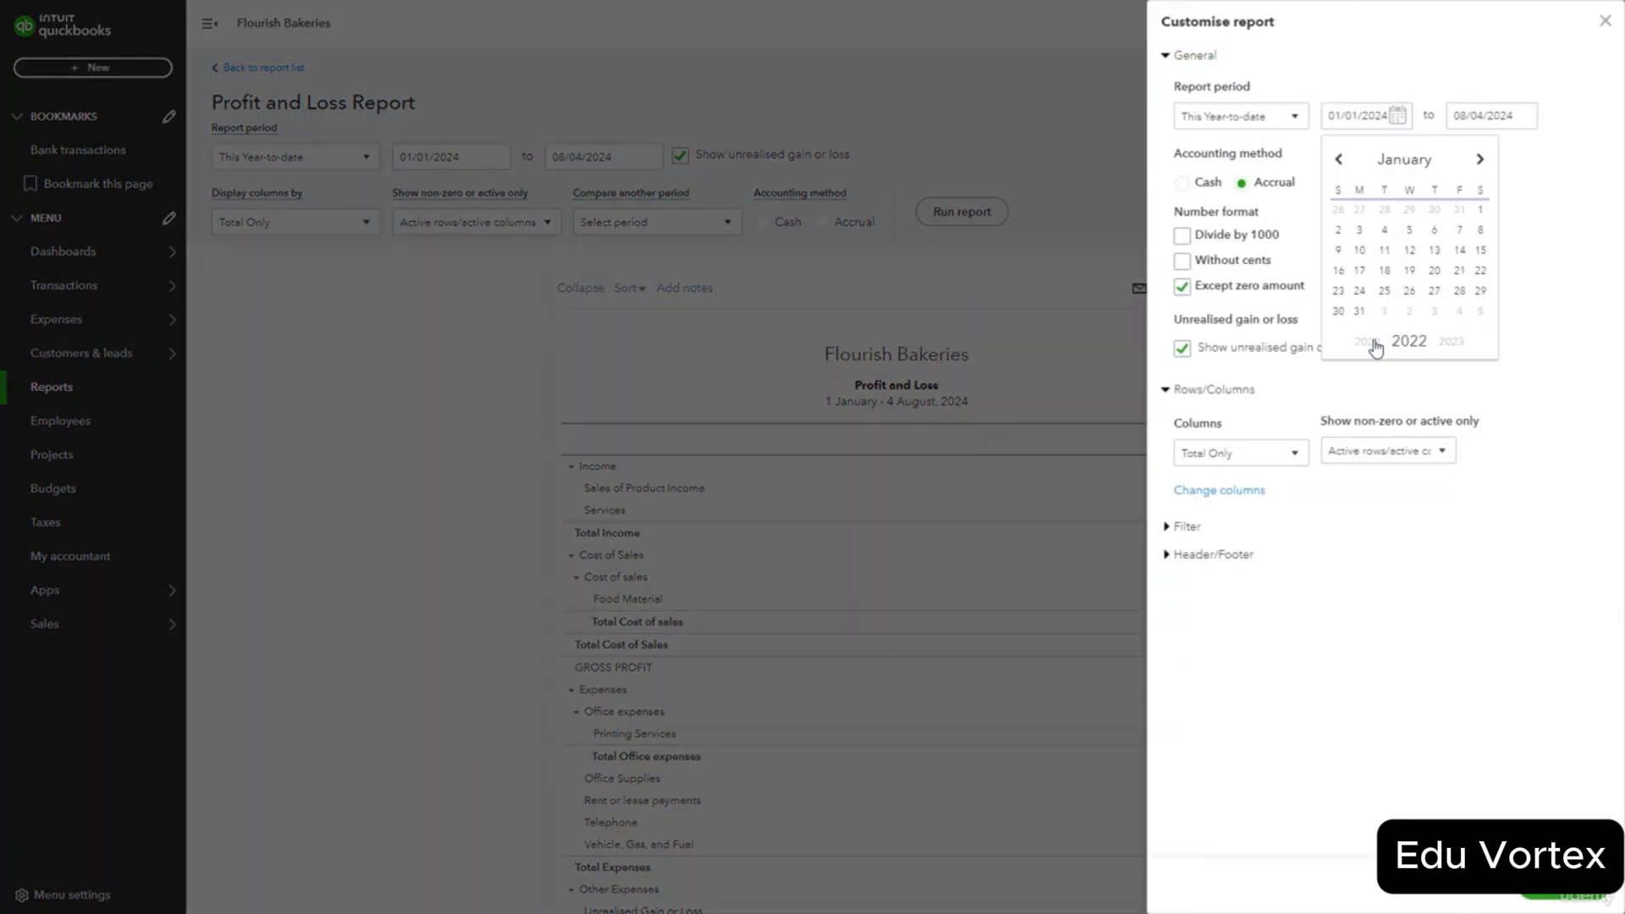
{"action": "left_click", "coordinate": [1372, 343]}
{"action": "left_click", "coordinate": [1372, 342]}
{"action": "left_click", "coordinate": [1372, 343]}
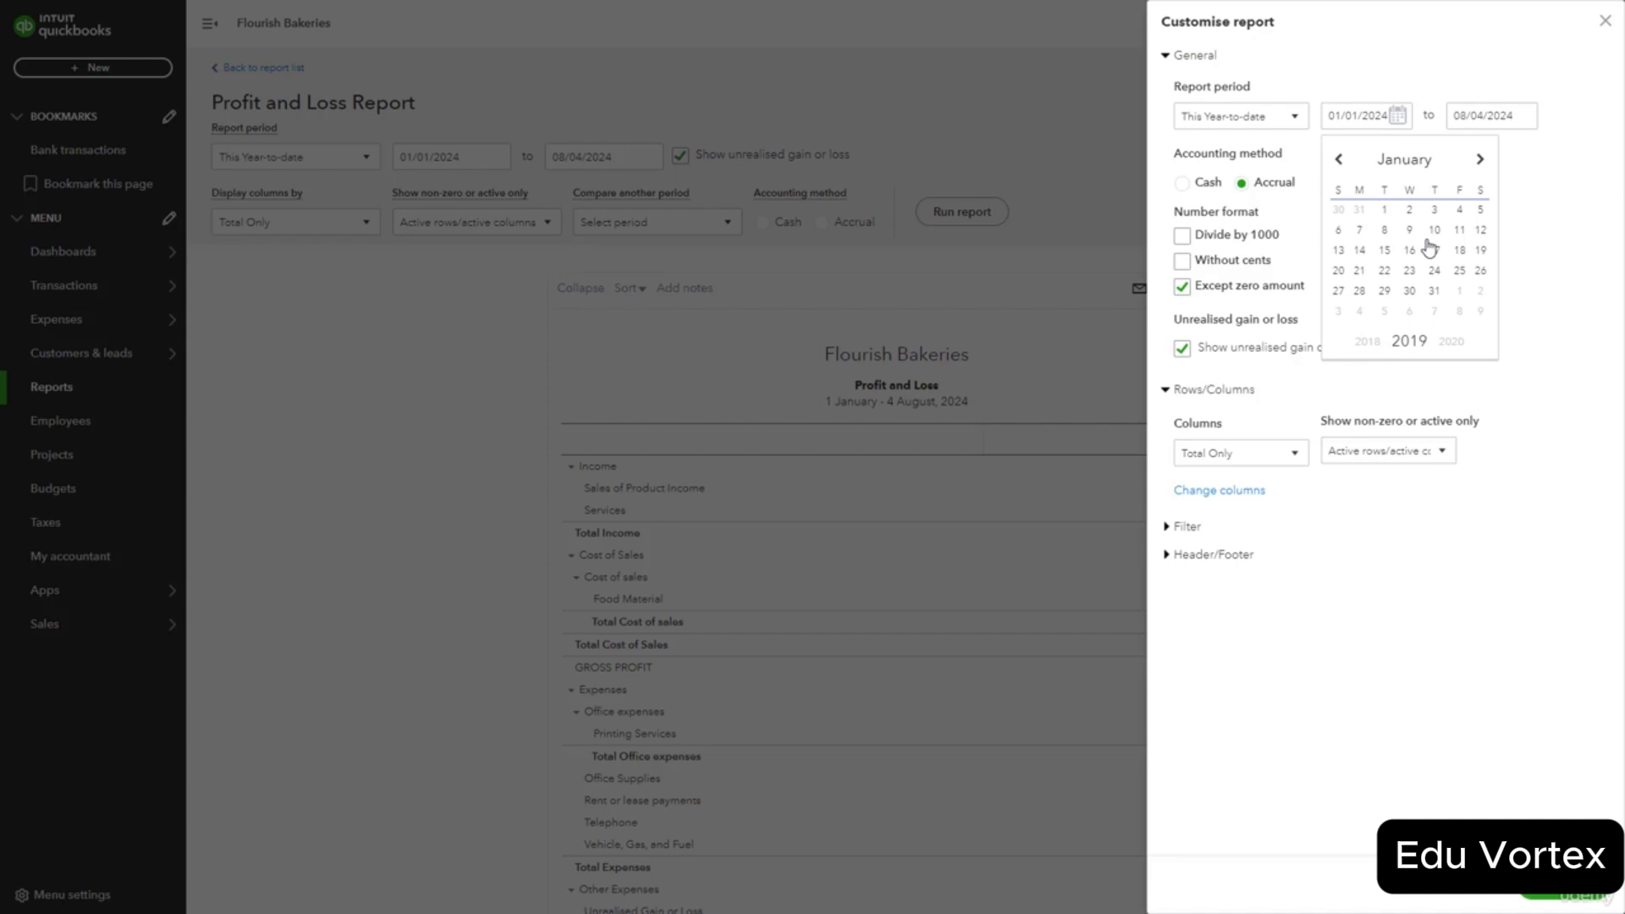
{"action": "left_click", "coordinate": [1385, 212]}
Set the Profit and Loss end date to 12/31/2023 and rerun the report.
{"action": "left_click", "coordinate": [1523, 123]}
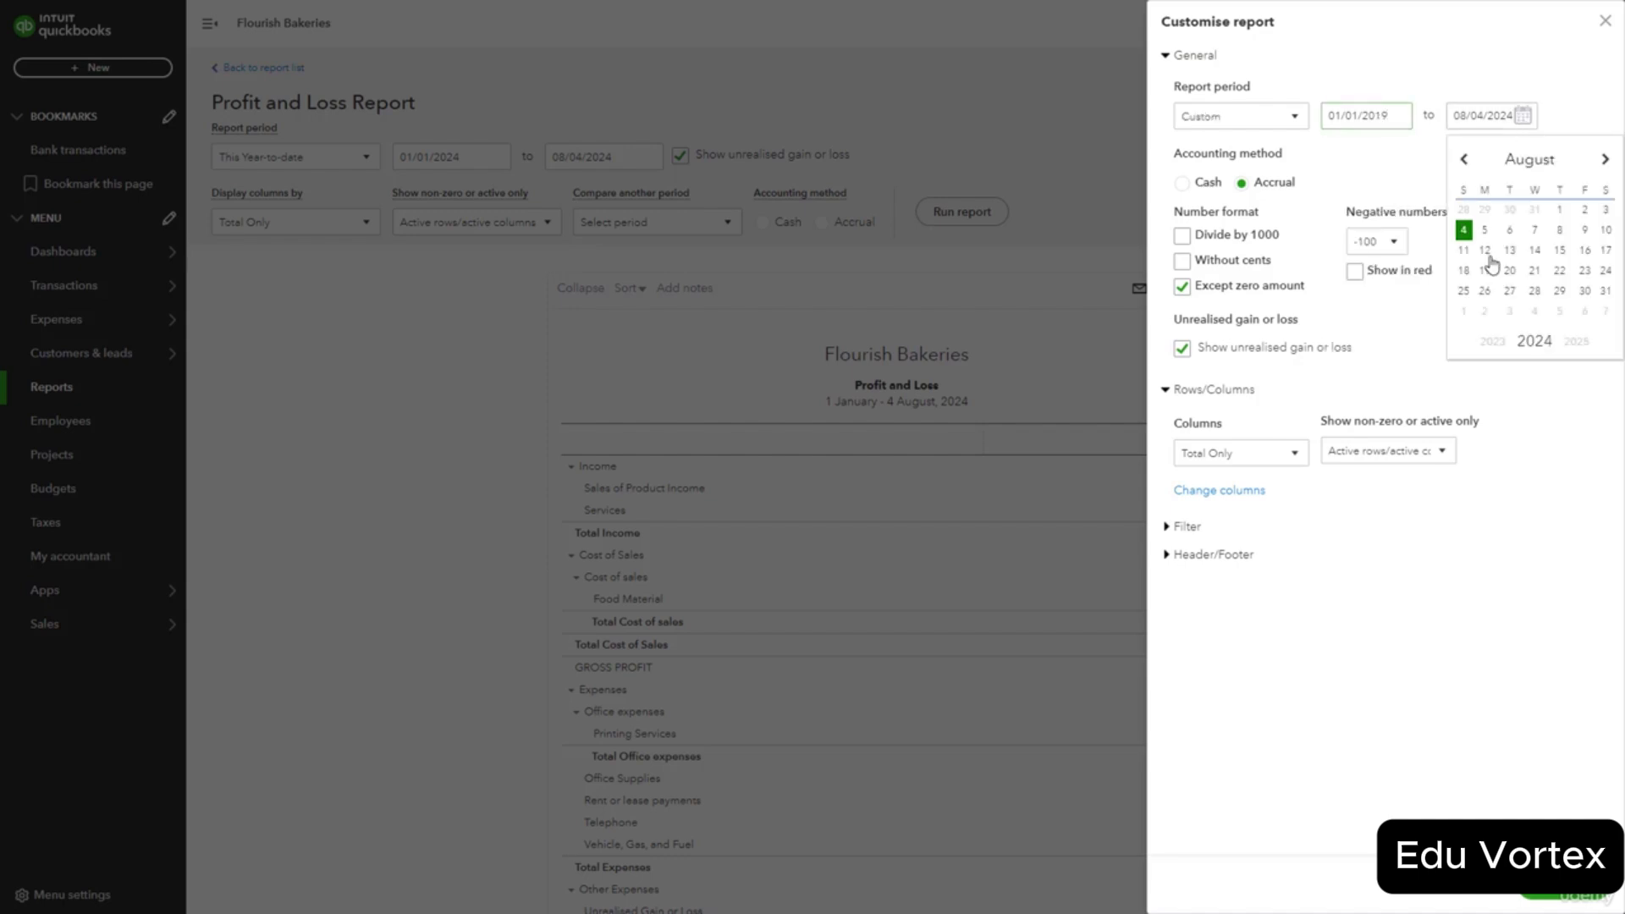
{"action": "left_click", "coordinate": [1493, 341]}
{"action": "left_click", "coordinate": [1466, 160]}
{"action": "left_click", "coordinate": [1465, 160]}
{"action": "left_click", "coordinate": [1466, 161]}
{"action": "left_click", "coordinate": [1466, 160]}
{"action": "left_click", "coordinate": [1466, 161]}
{"action": "left_click", "coordinate": [1466, 161]}
{"action": "left_click", "coordinate": [1465, 161]}
{"action": "left_click", "coordinate": [1466, 161]}
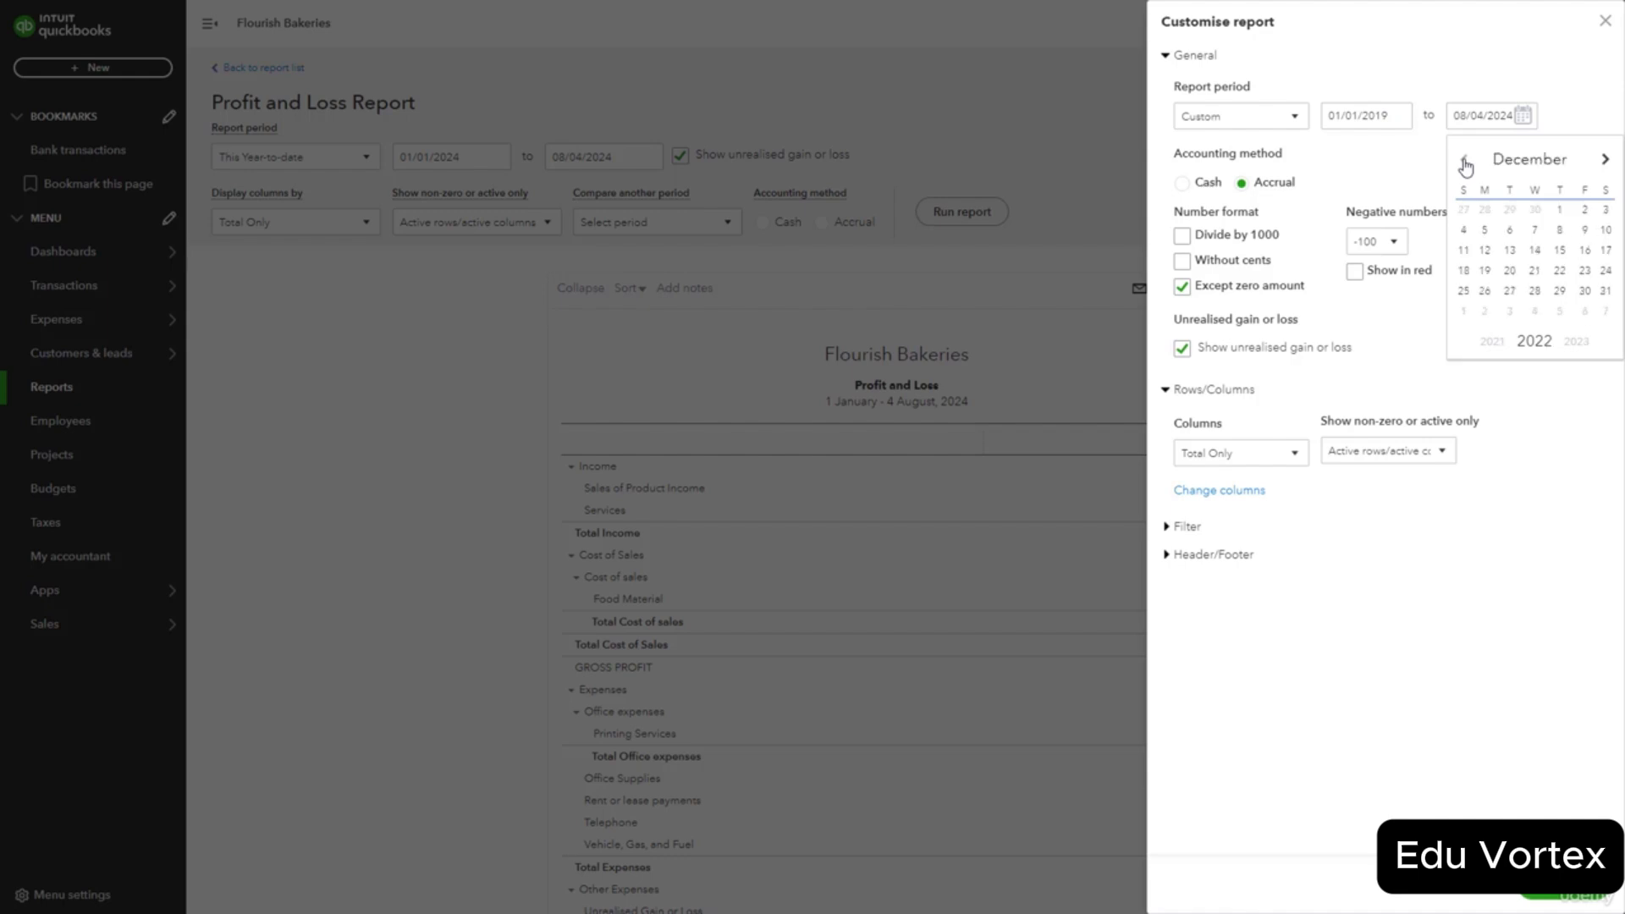
{"action": "left_click", "coordinate": [1577, 342]}
{"action": "left_click", "coordinate": [1463, 311]}
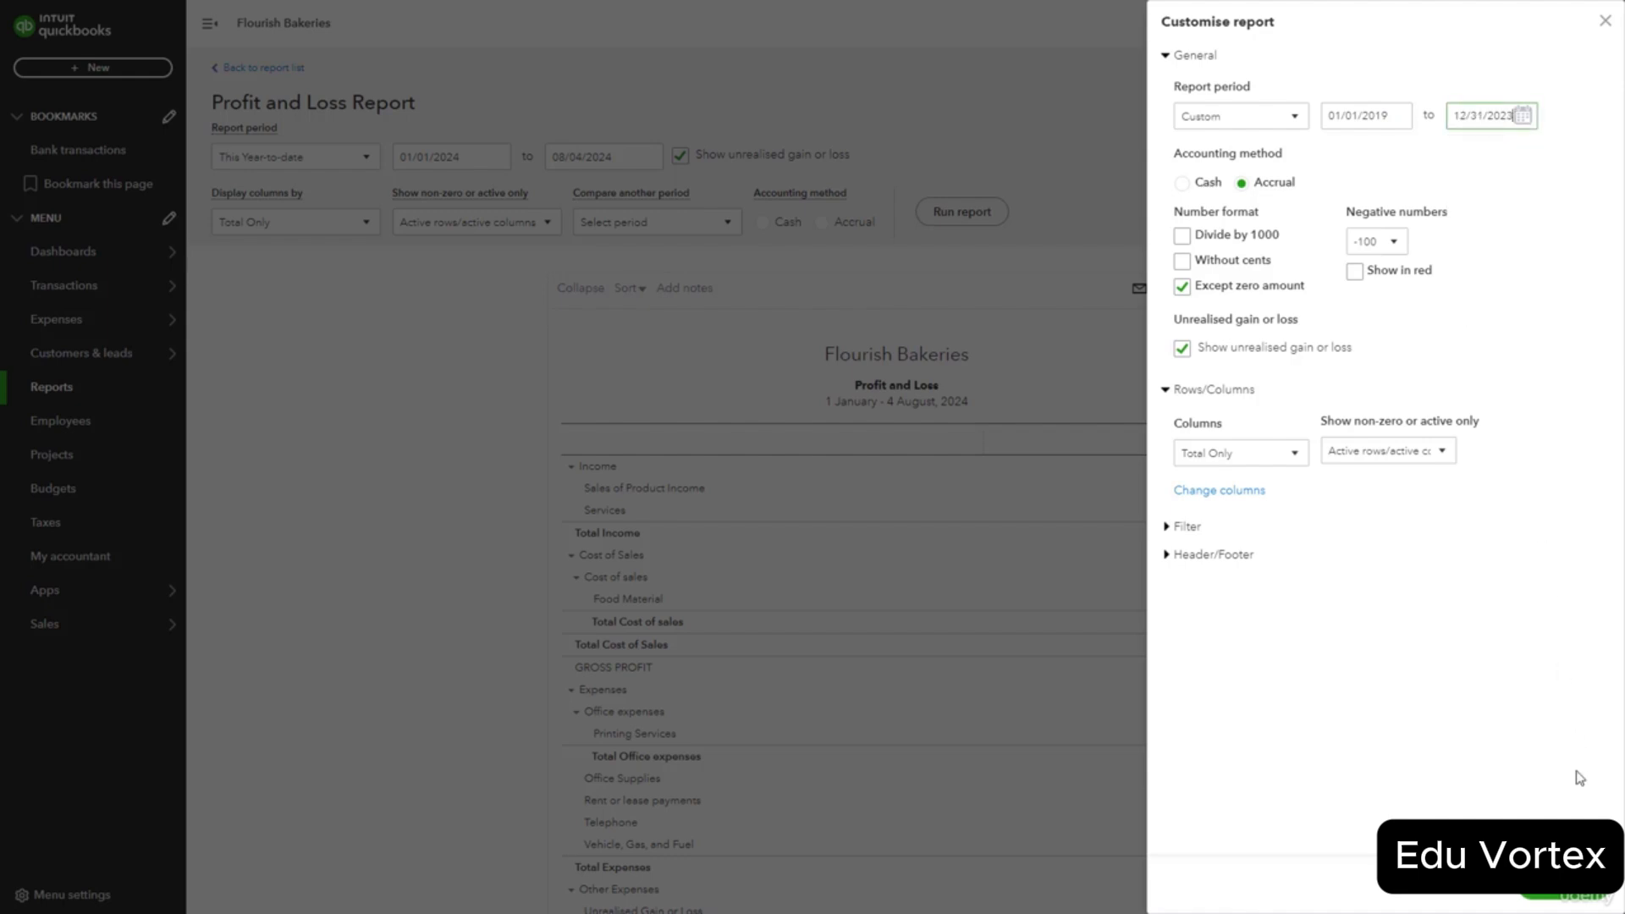
{"action": "left_click", "coordinate": [1553, 898]}
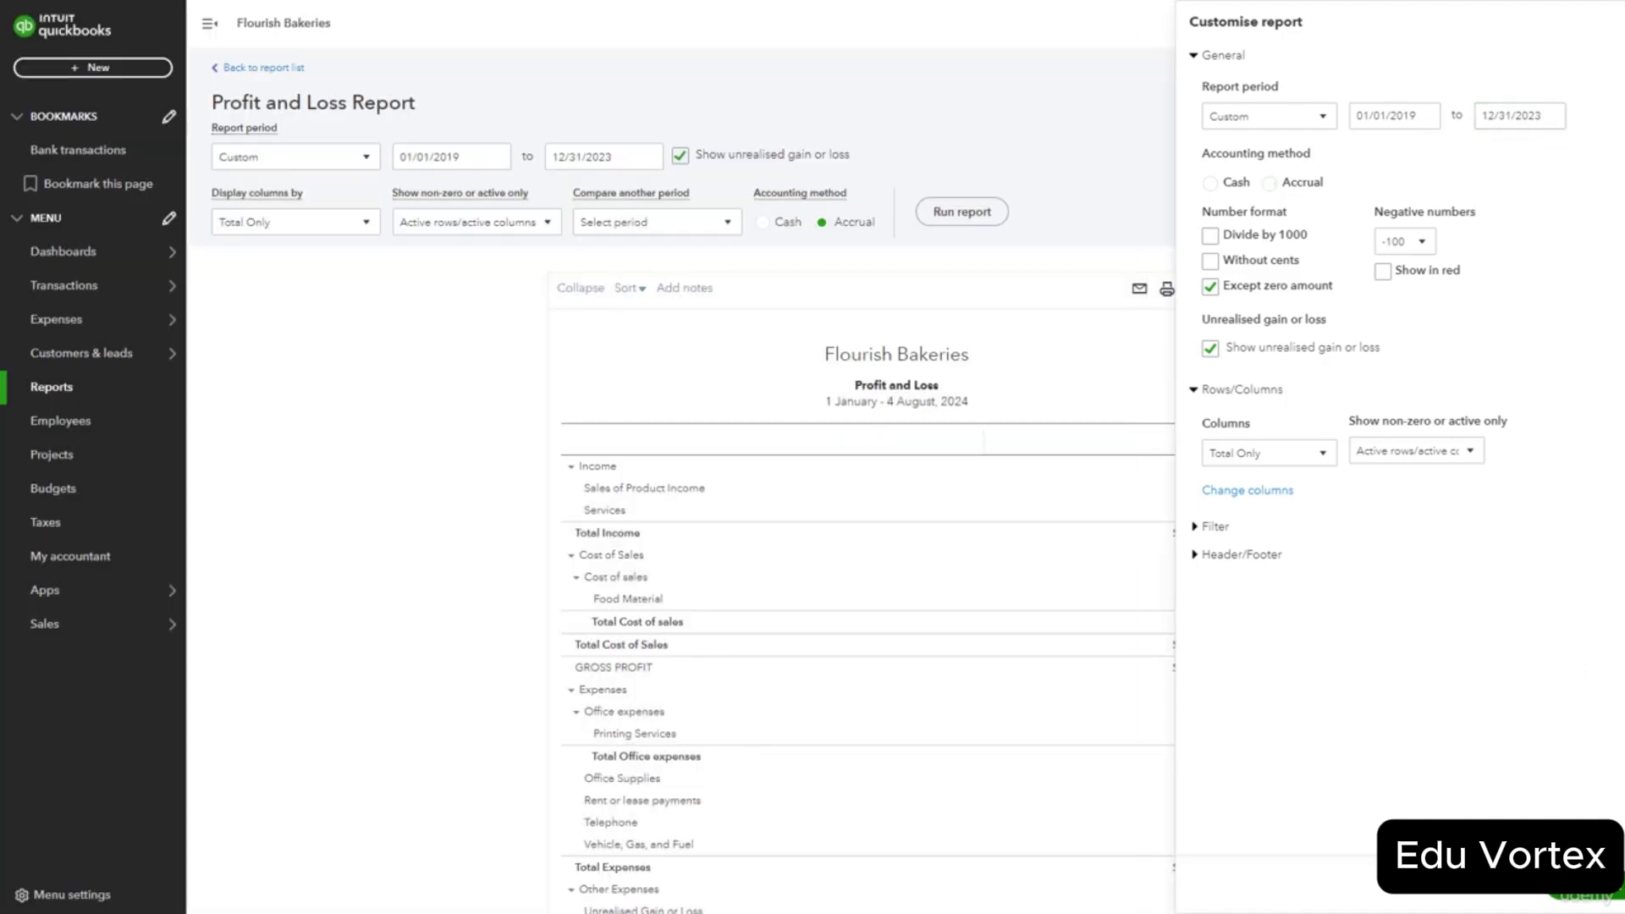
Display the Profit and Loss columns by Years and rerun it.
{"action": "left_click", "coordinate": [370, 224]}
{"action": "left_click", "coordinate": [320, 386]}
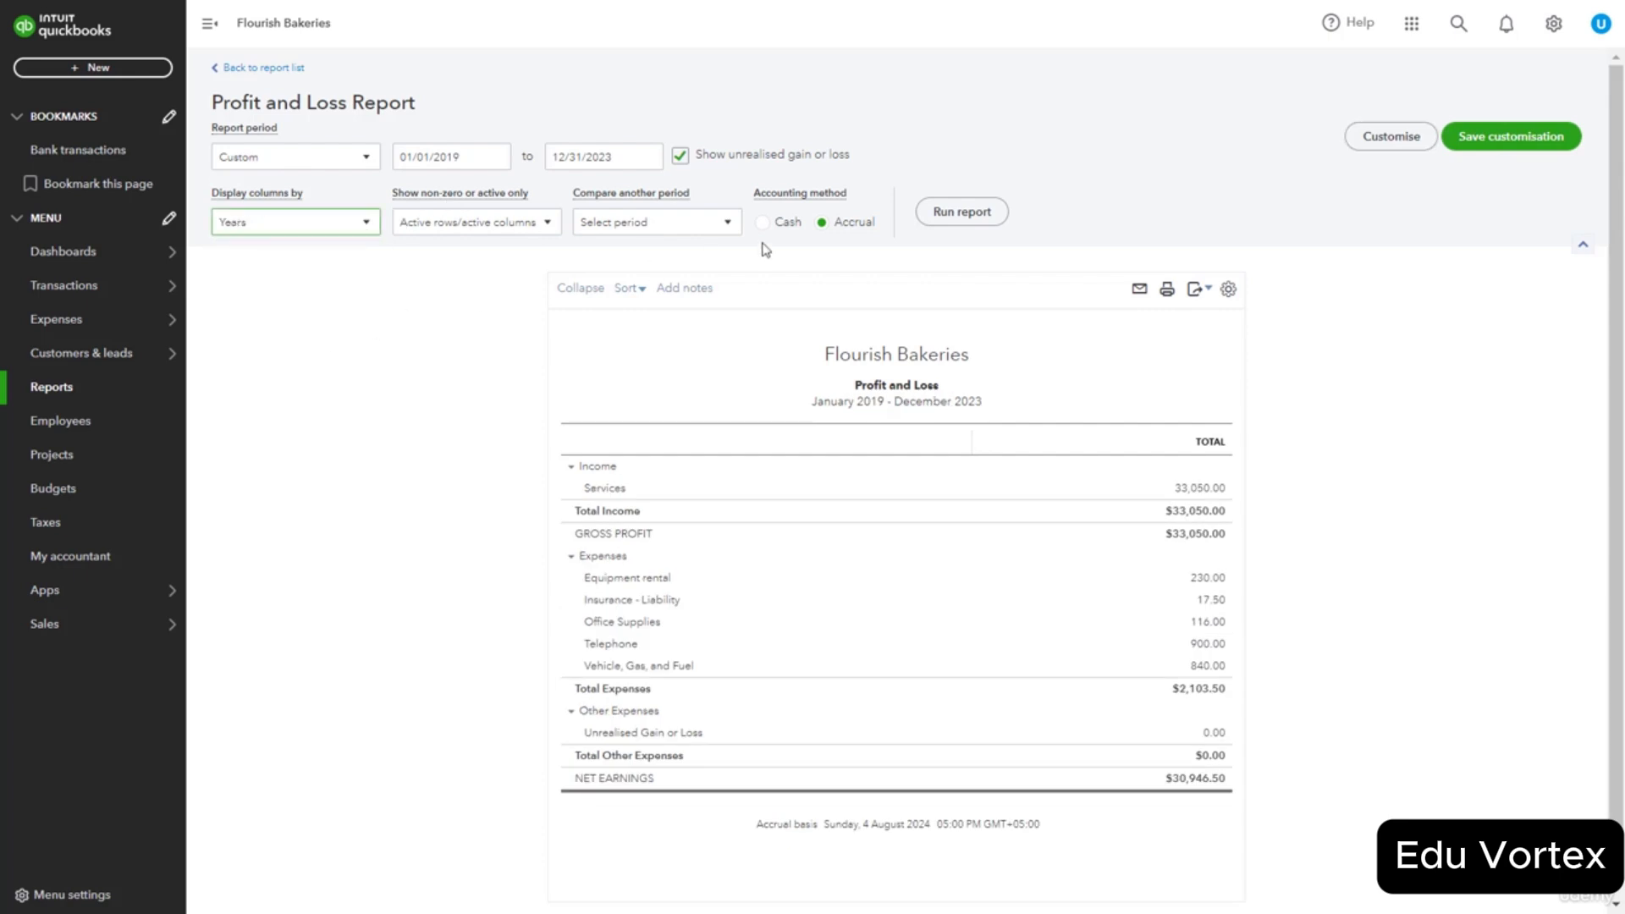
{"action": "left_click", "coordinate": [963, 219]}
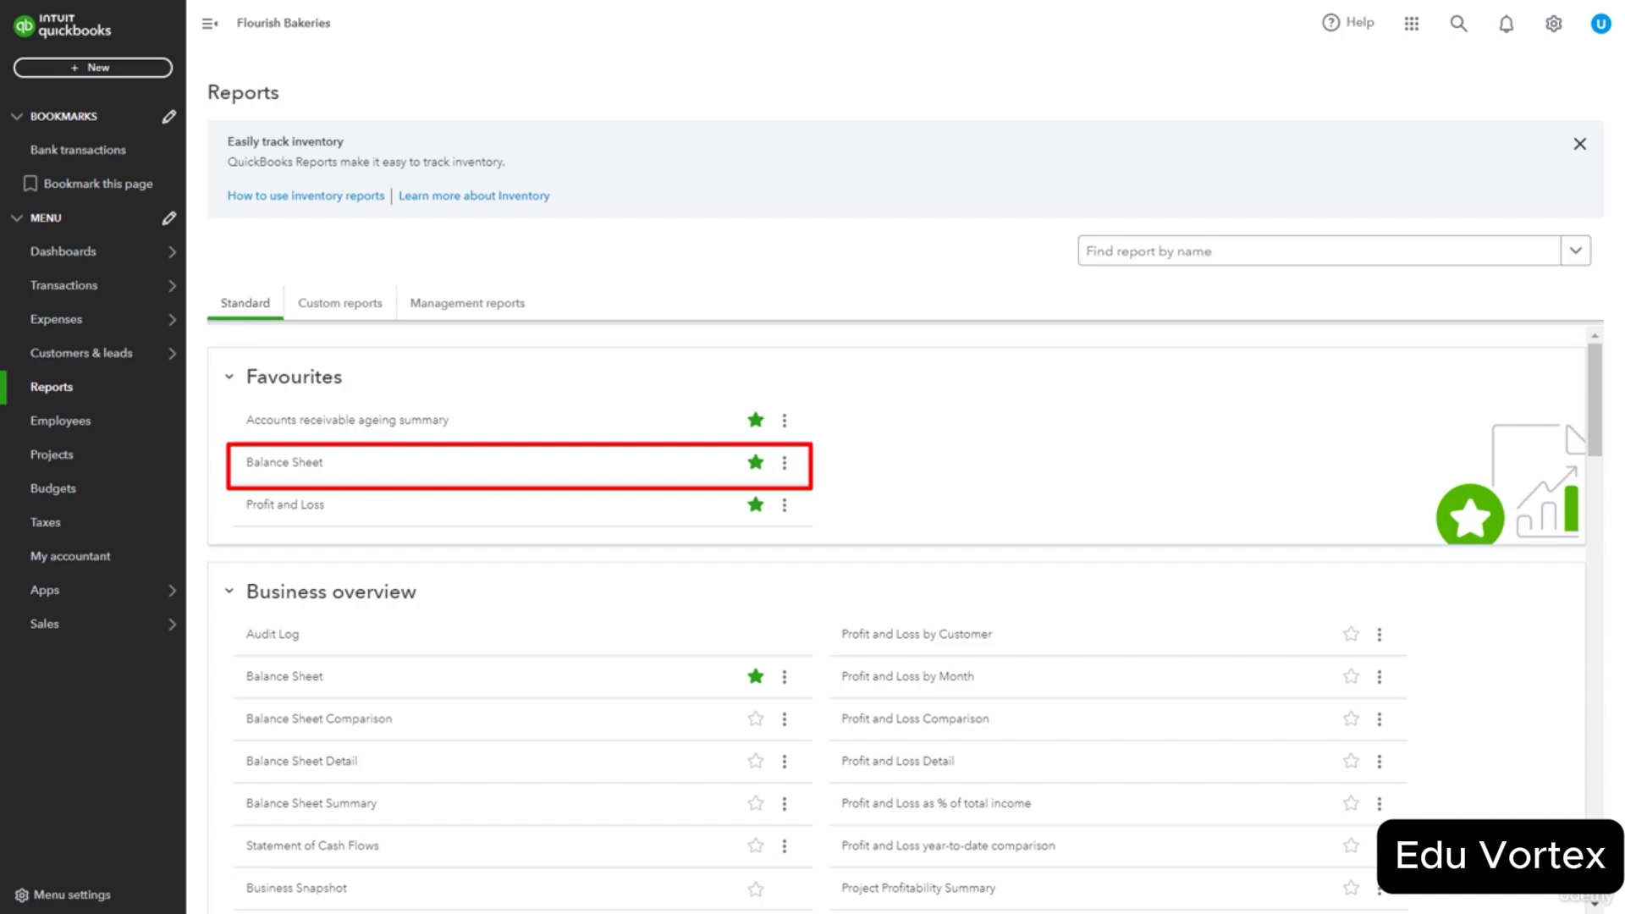
Set the Balance Sheet period to 01/01/2019–12/31/2023 and rerun the report.
{"action": "left_click", "coordinate": [296, 464]}
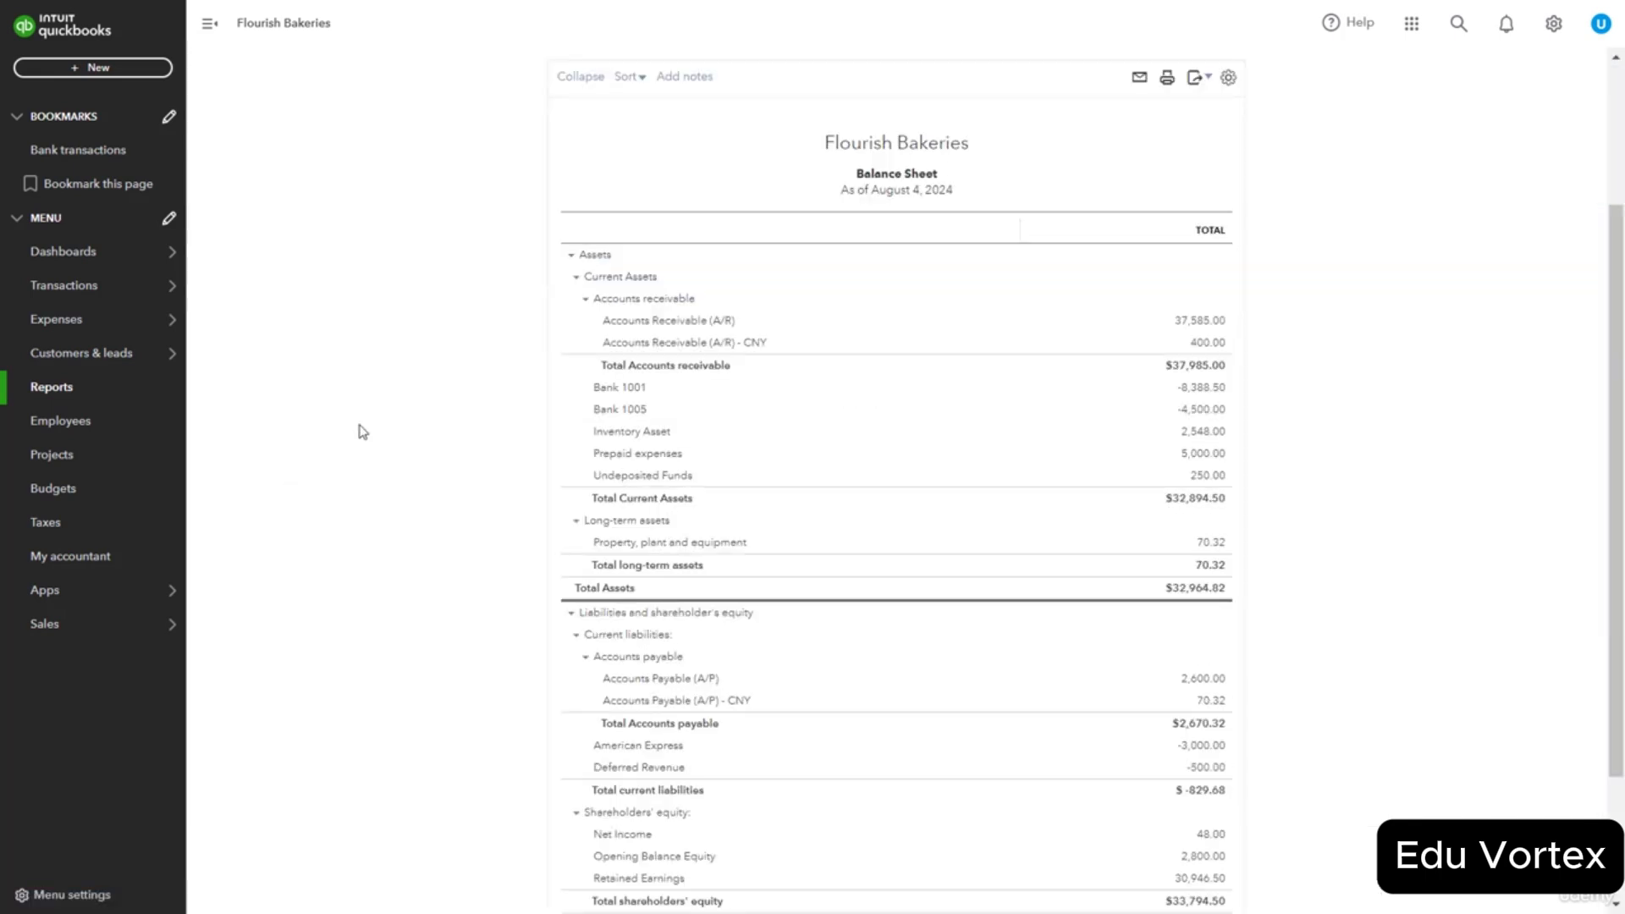
{"action": "scroll", "coordinate": [354, 421], "scroll_direction": "up", "scroll_amount": 3}
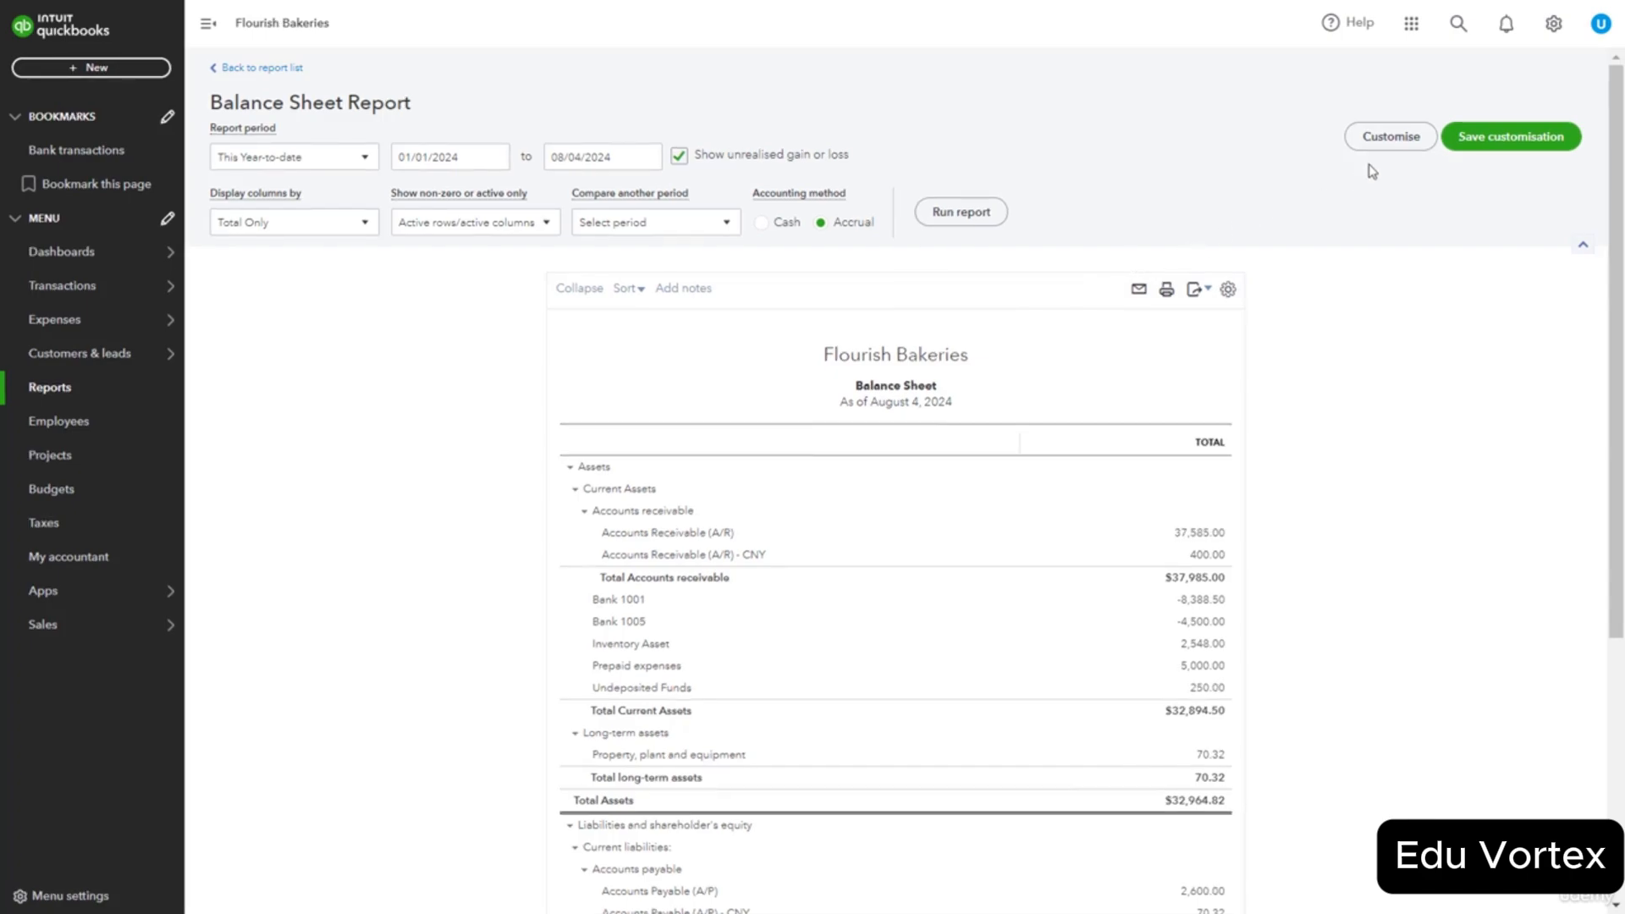
{"action": "left_click", "coordinate": [1391, 137]}
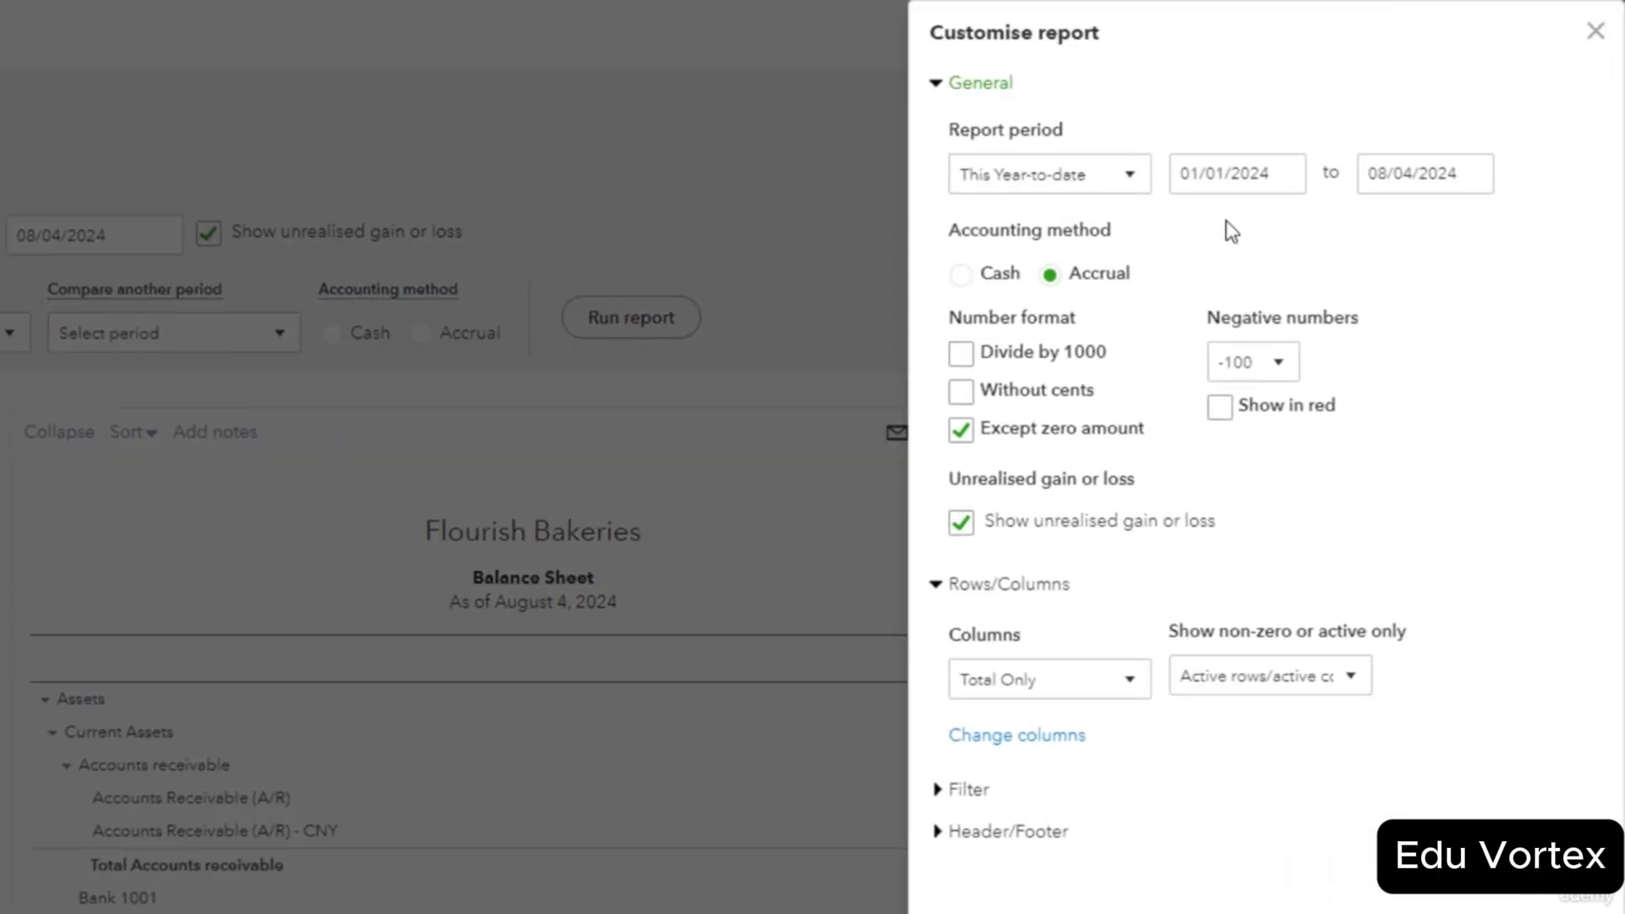
{"action": "left_click", "coordinate": [1284, 174]}
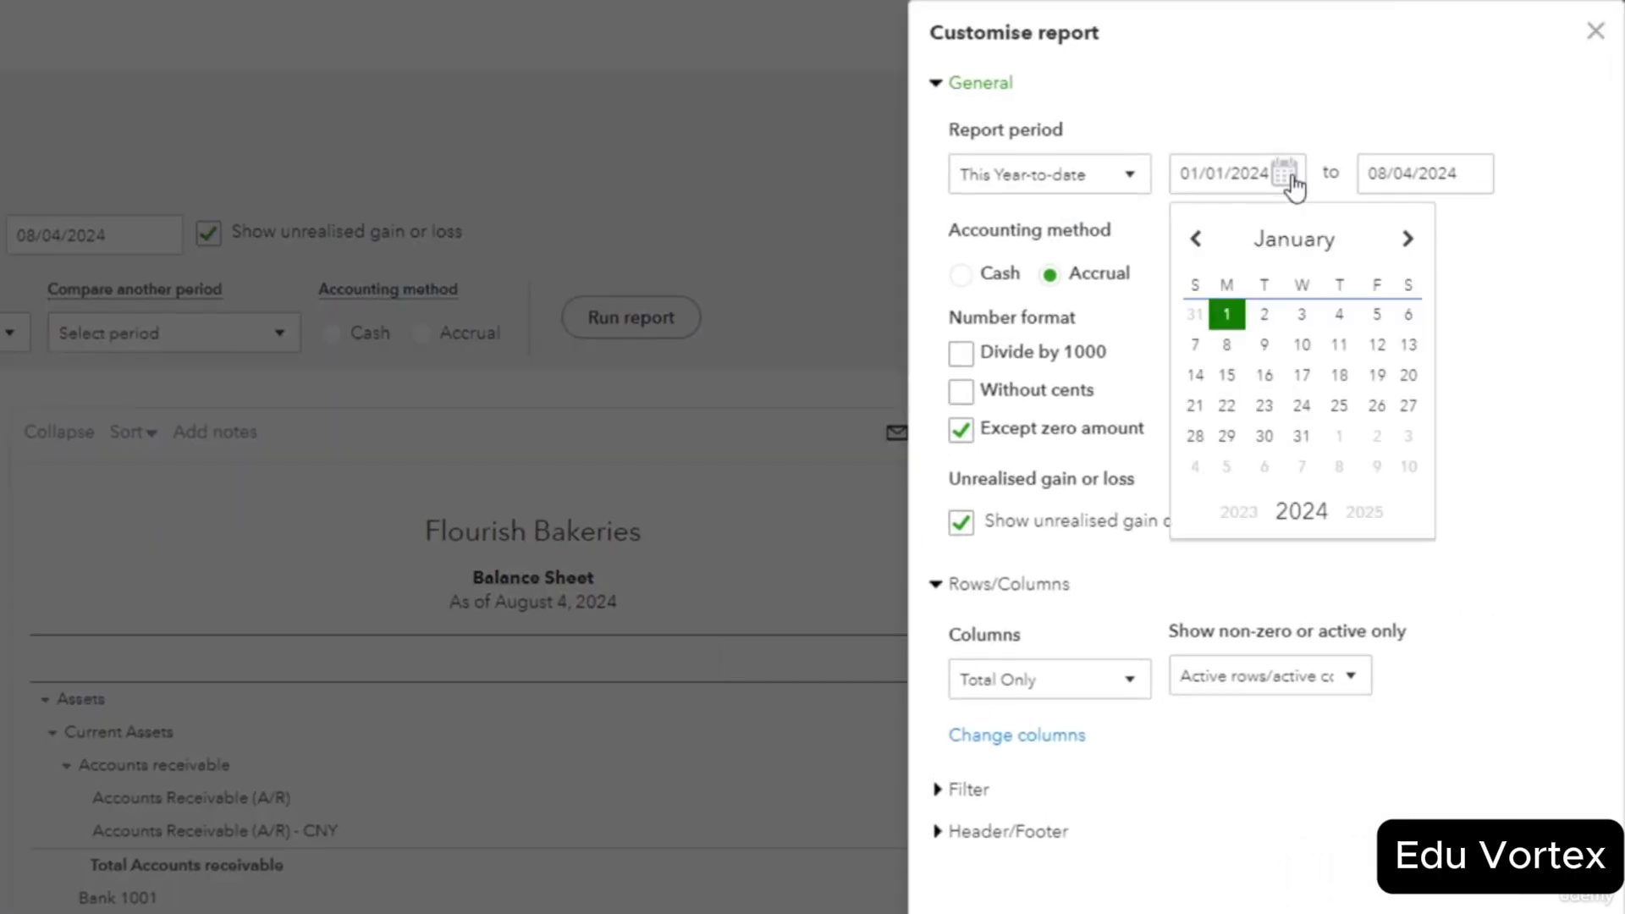
{"action": "left_click", "coordinate": [1241, 512]}
{"action": "left_click", "coordinate": [1240, 512]}
{"action": "left_click", "coordinate": [1240, 512]}
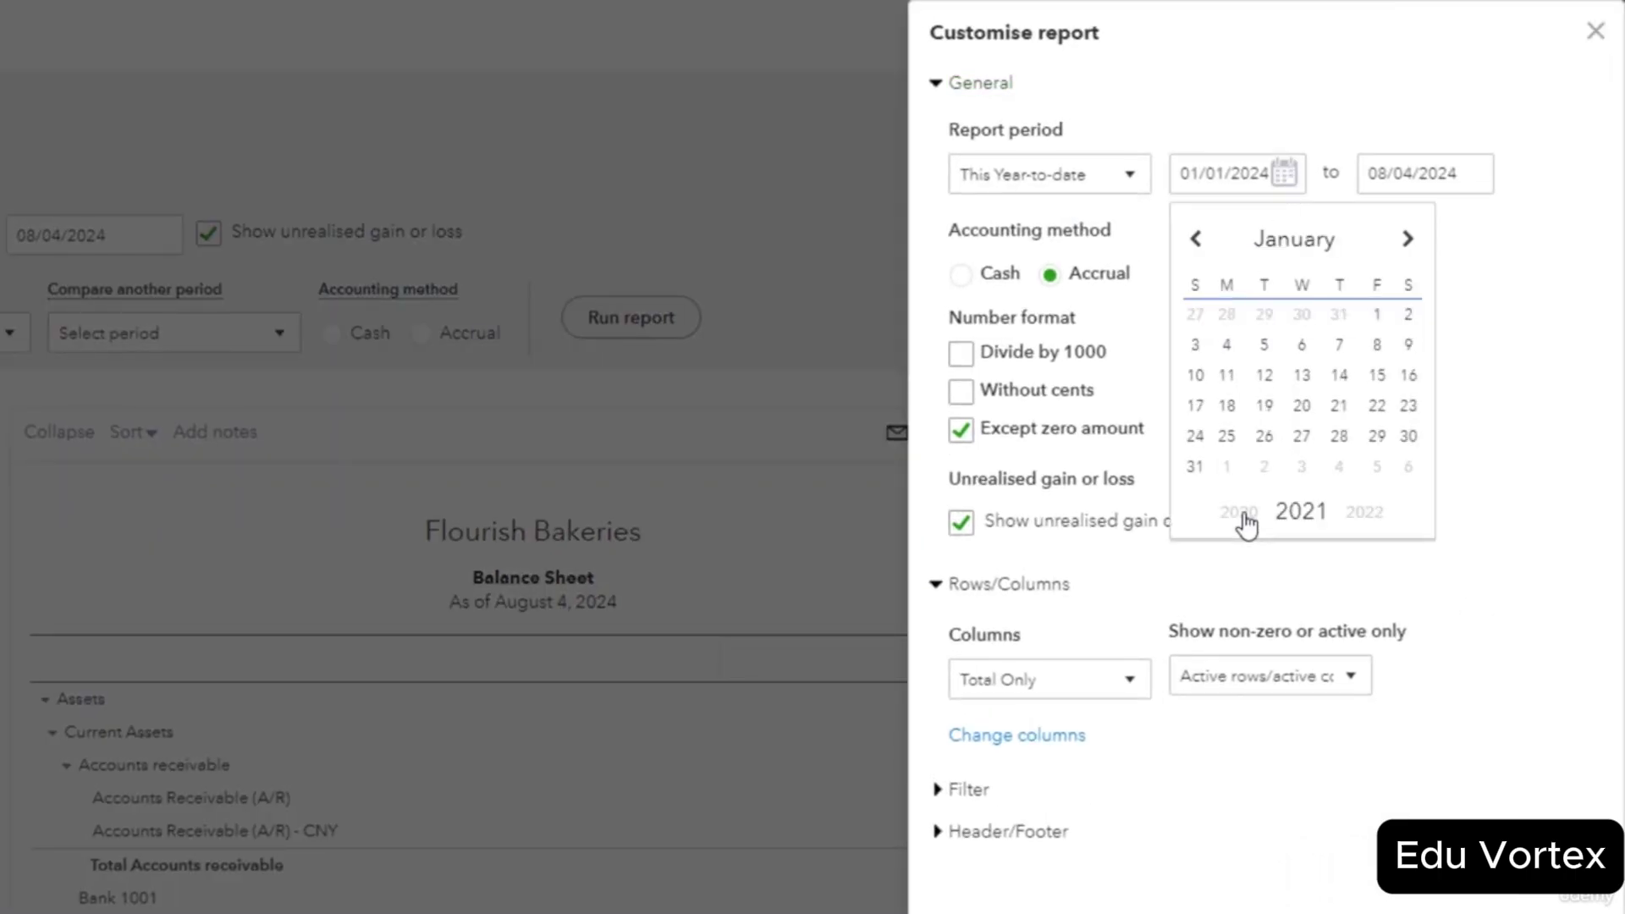
{"action": "left_click", "coordinate": [1240, 512]}
{"action": "left_click", "coordinate": [1240, 512]}
{"action": "left_click", "coordinate": [1264, 314]}
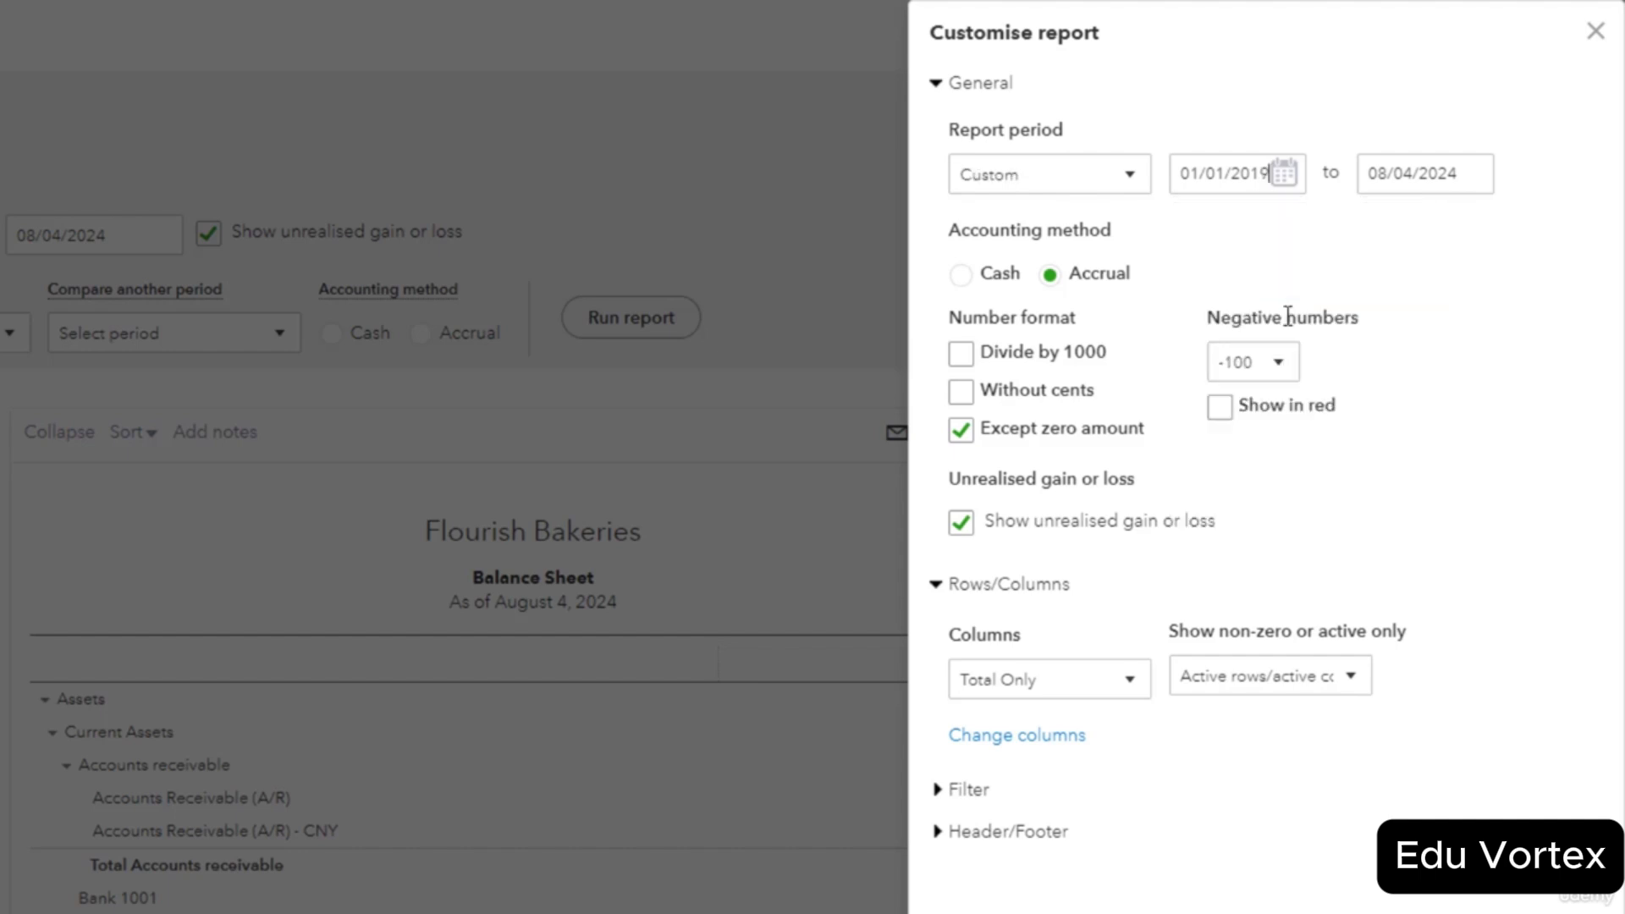
{"action": "left_click", "coordinate": [1479, 180]}
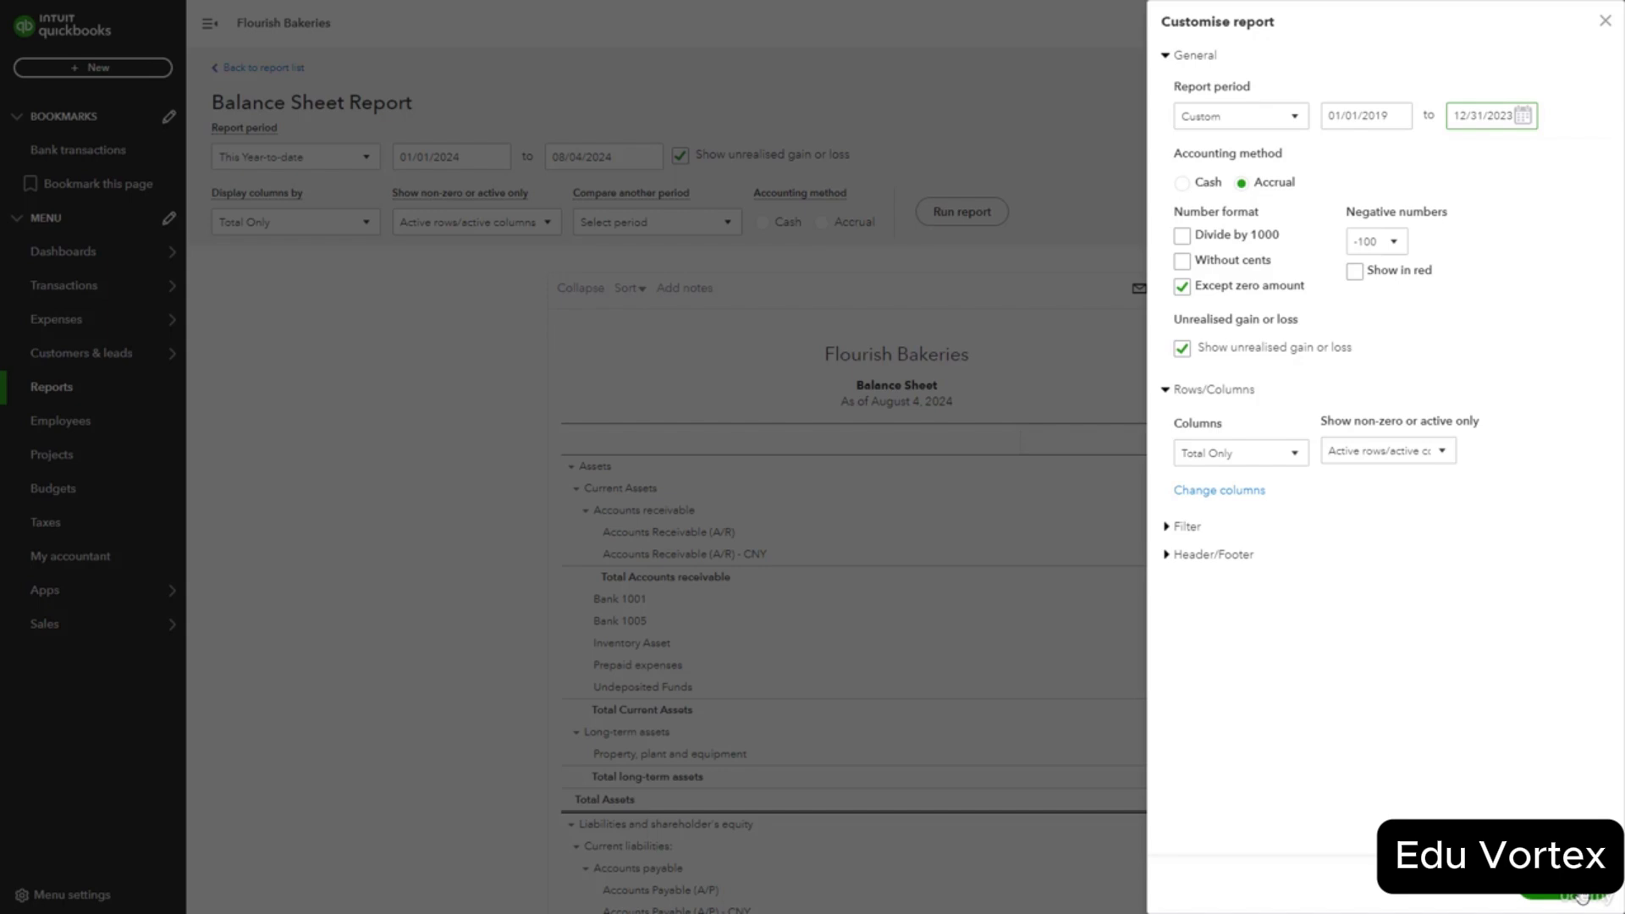
{"action": "left_click", "coordinate": [1581, 896]}
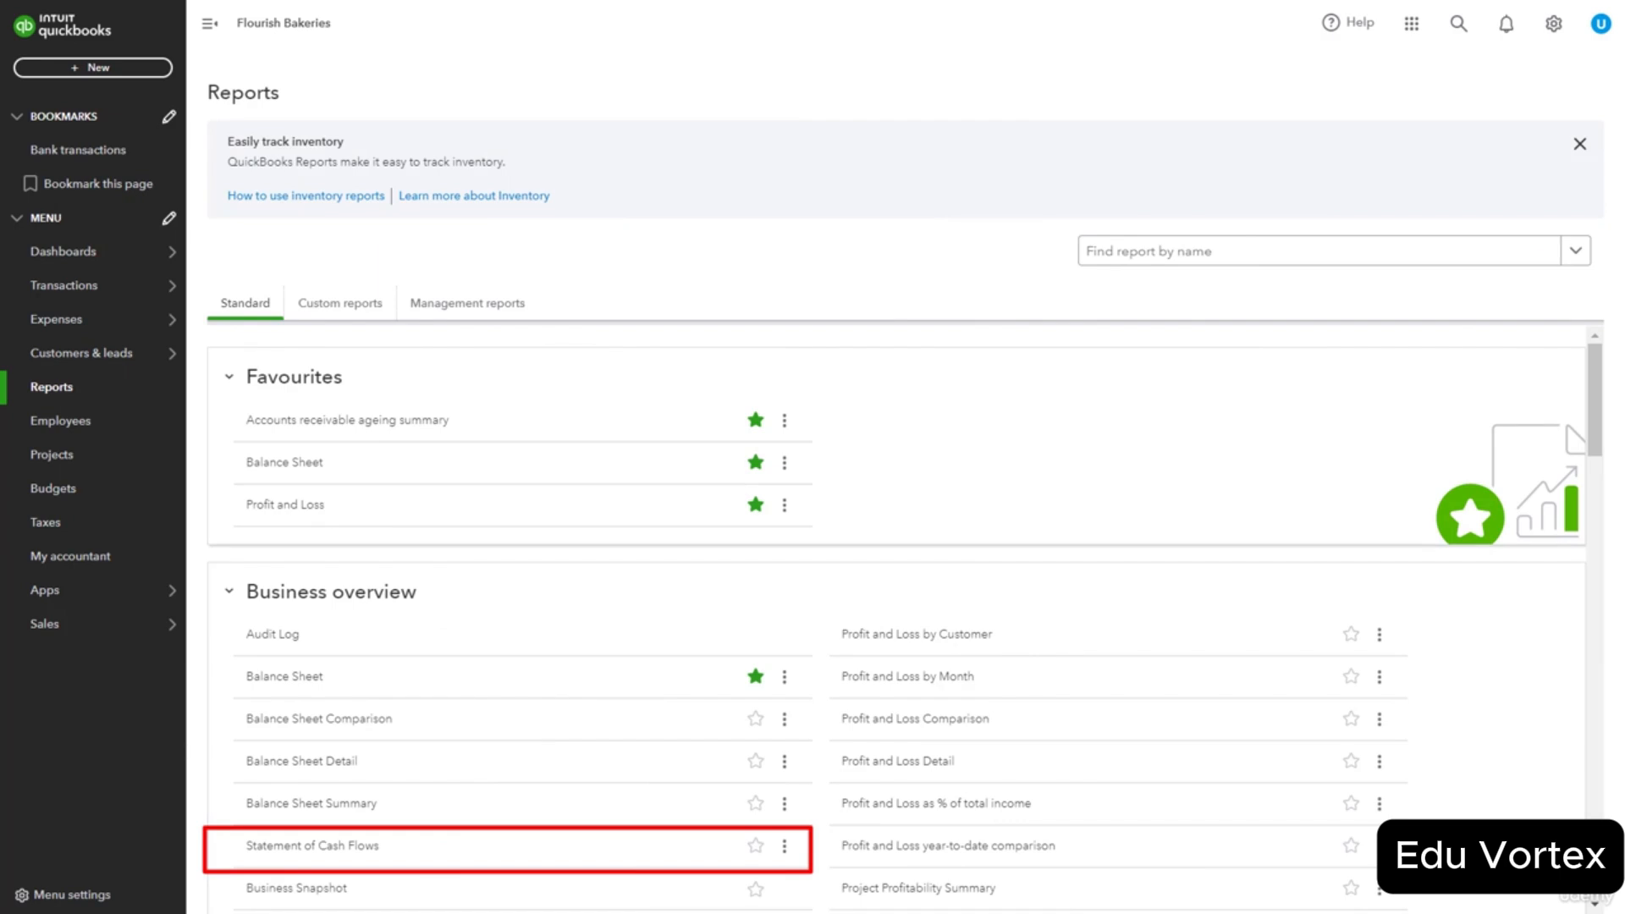
Open the Statement of Cash Flows report and its Customise settings.
{"action": "left_click", "coordinate": [320, 845]}
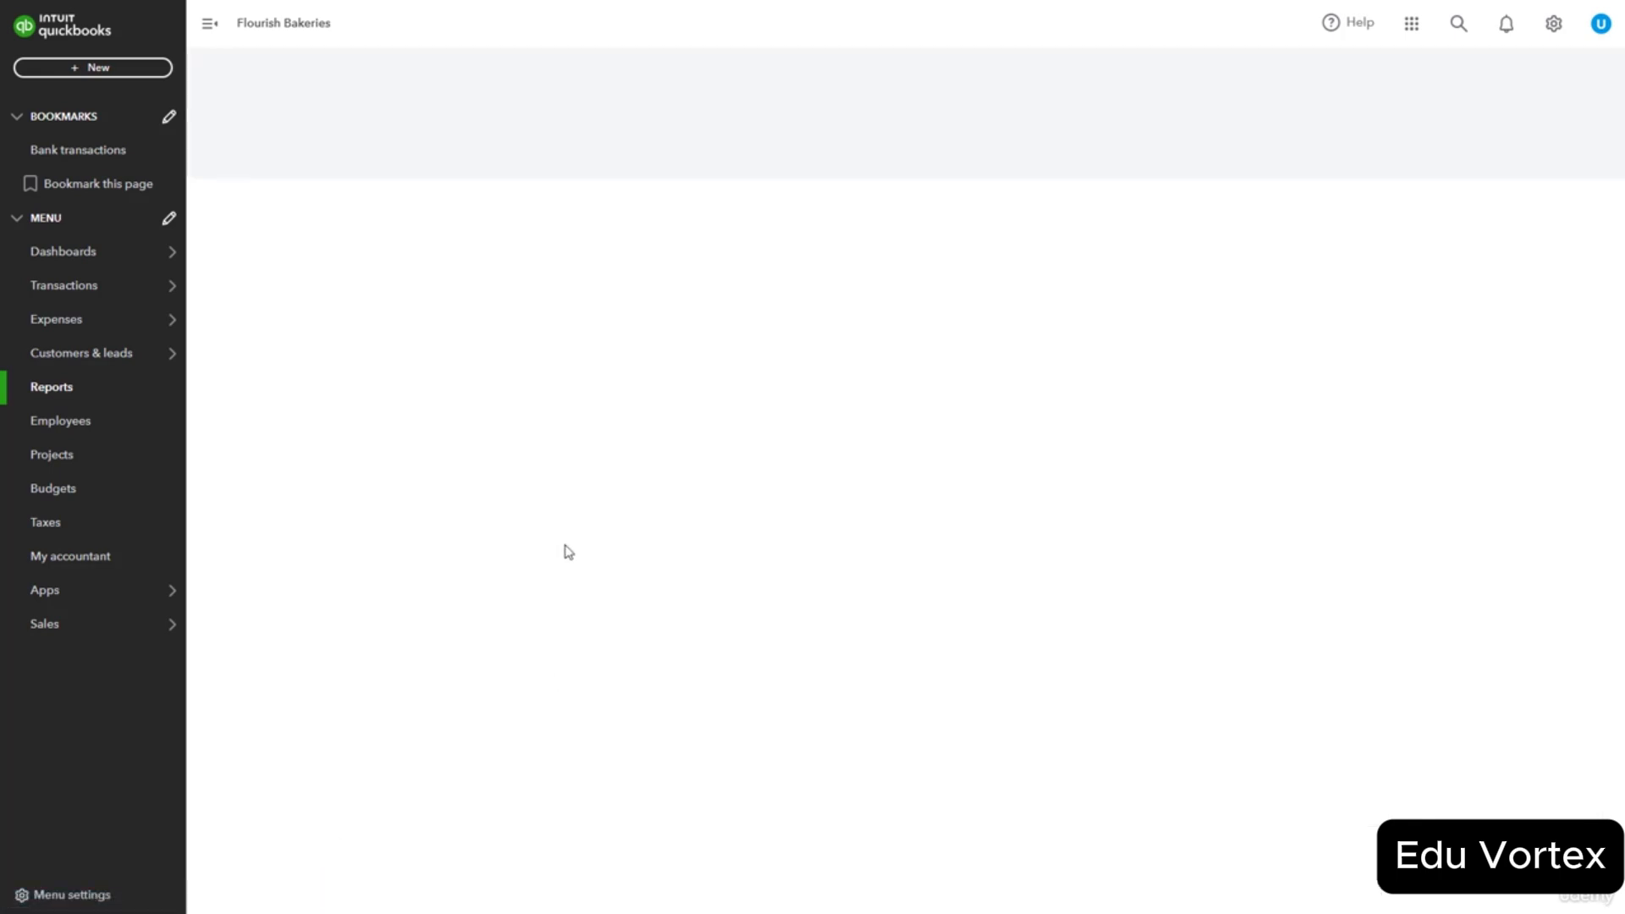
{"action": "scroll", "coordinate": [1342, 251], "scroll_direction": "down", "scroll_amount": 2}
{"action": "scroll", "coordinate": [1371, 247], "scroll_direction": "up", "scroll_amount": 2}
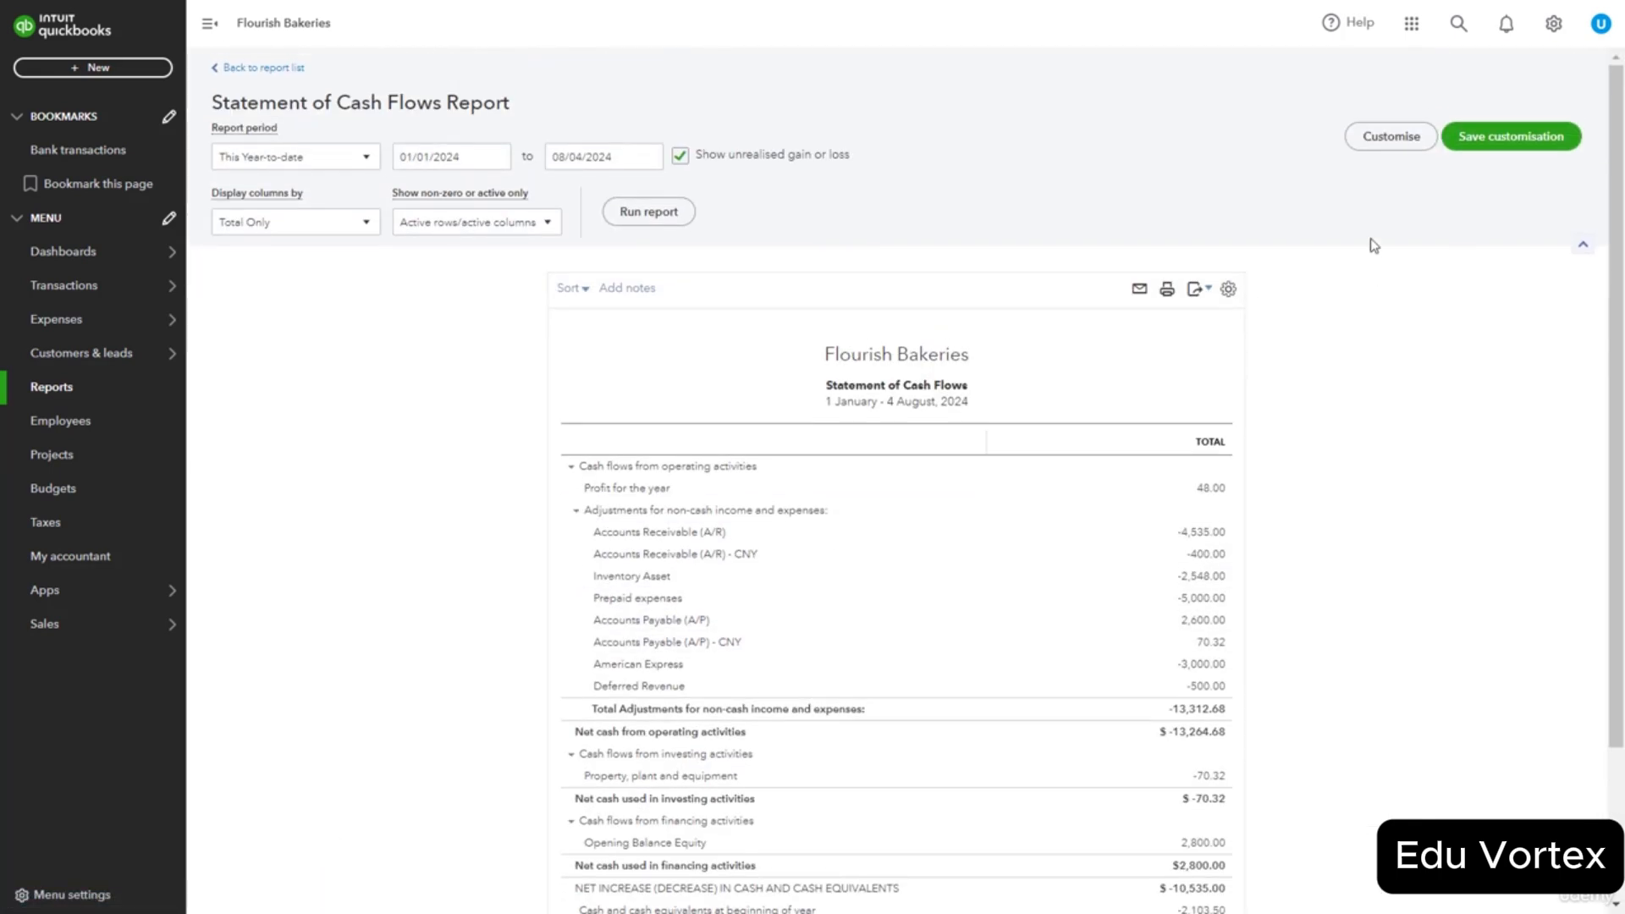
{"action": "left_click", "coordinate": [1388, 140]}
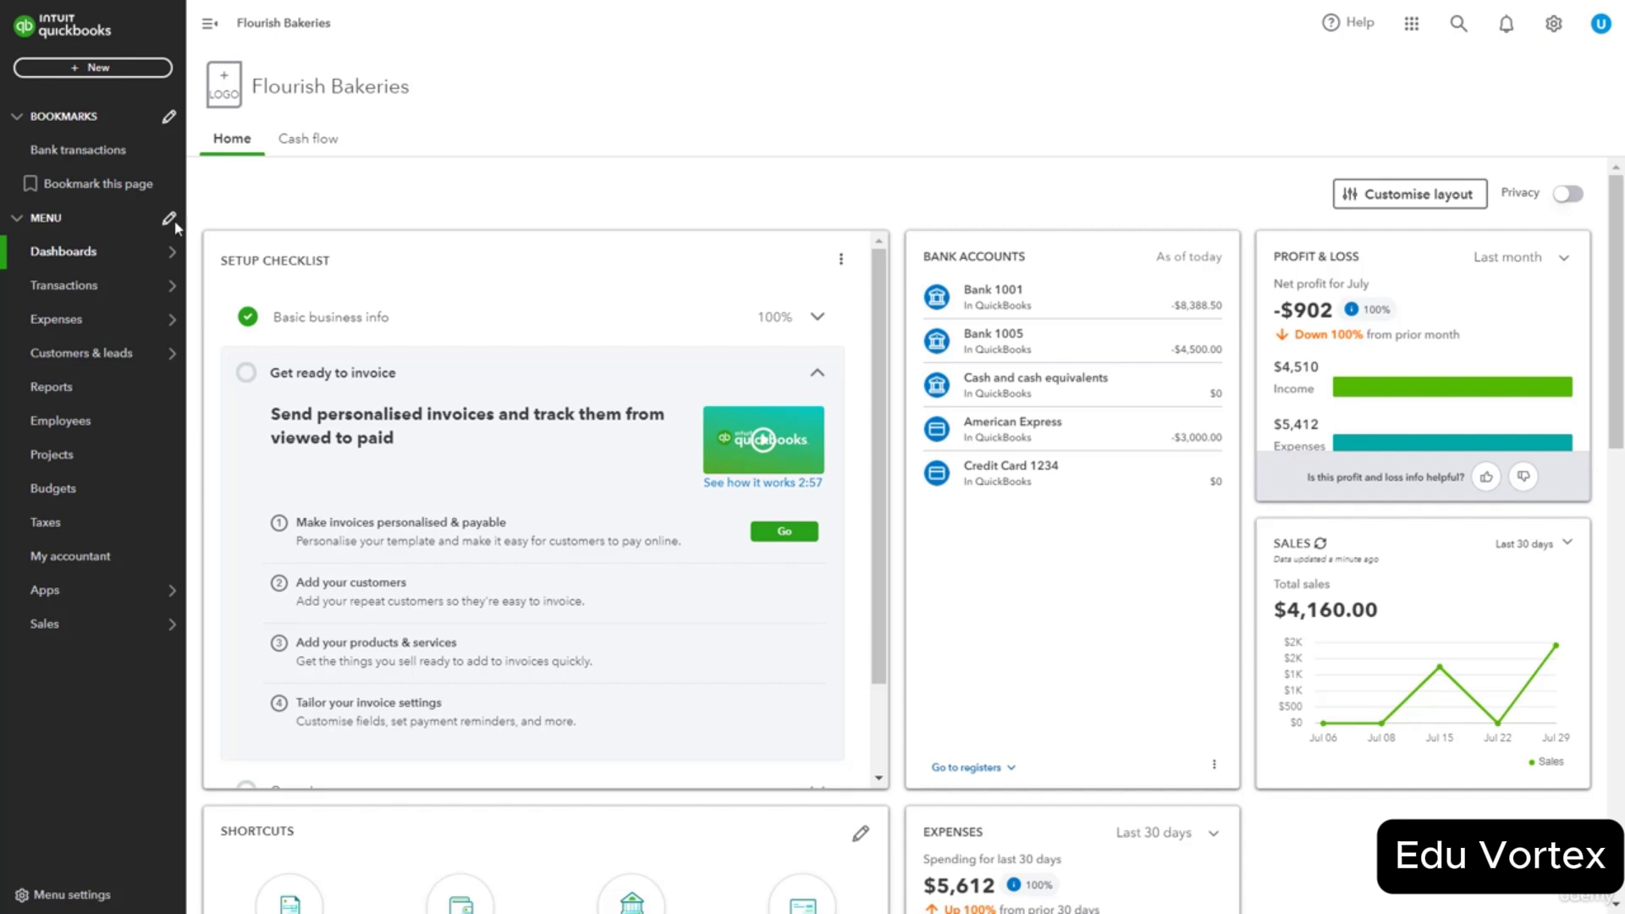
Reopen Profit and Loss from Reports and rerun it with yearly columns.
{"action": "left_click", "coordinate": [74, 397]}
{"action": "left_click", "coordinate": [274, 507]}
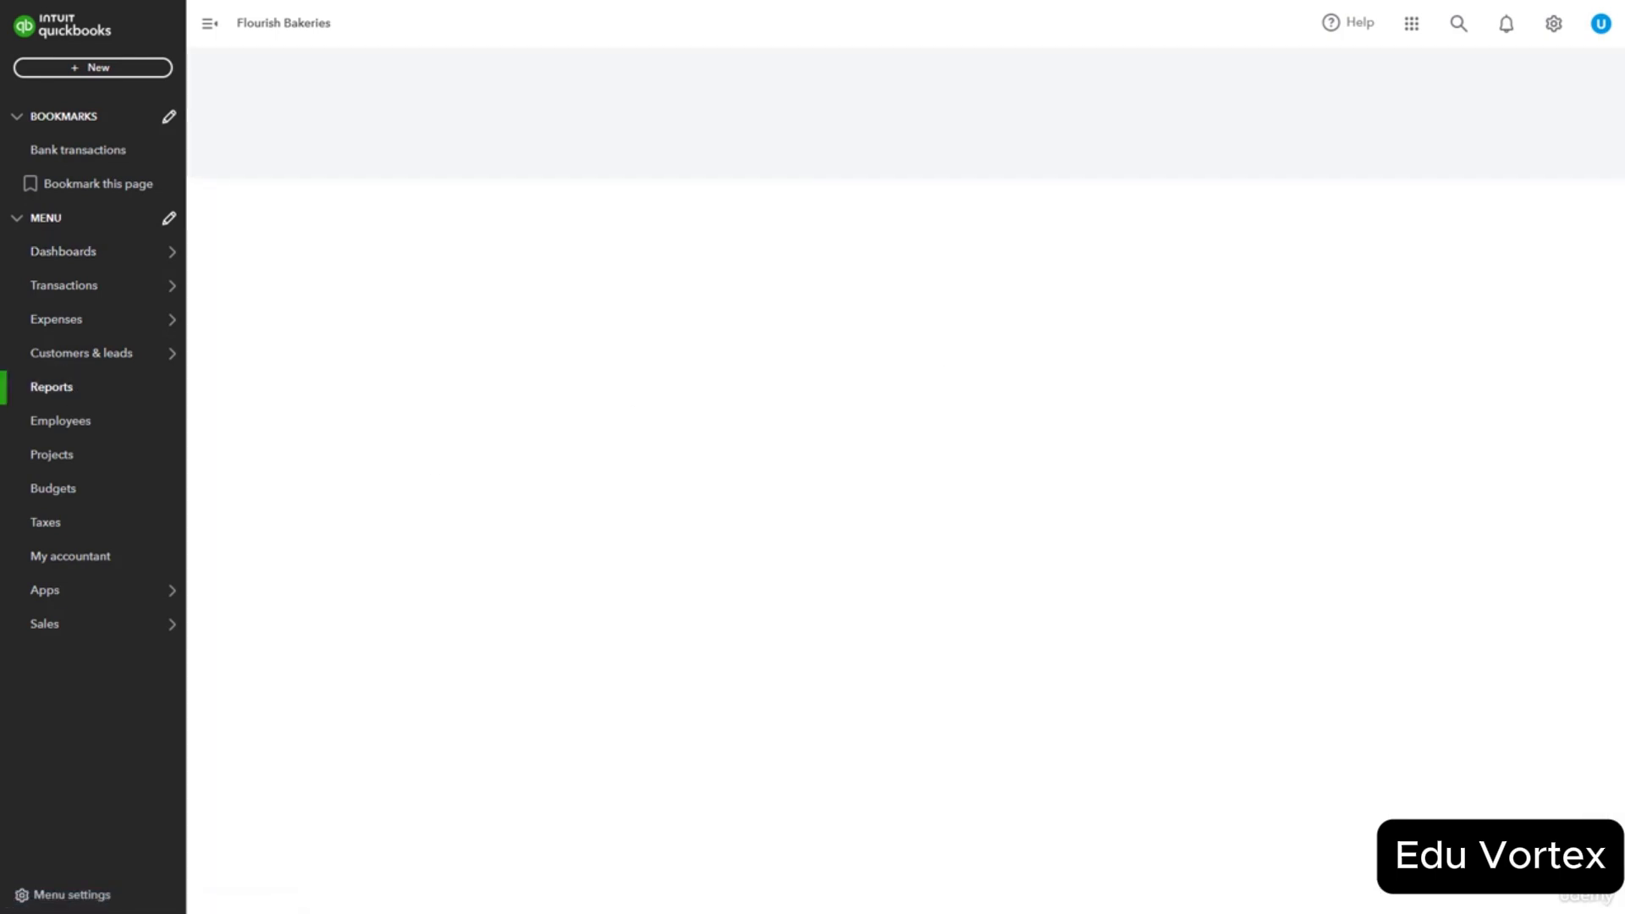
{"action": "scroll", "coordinate": [898, 481], "scroll_direction": "up", "scroll_amount": 2}
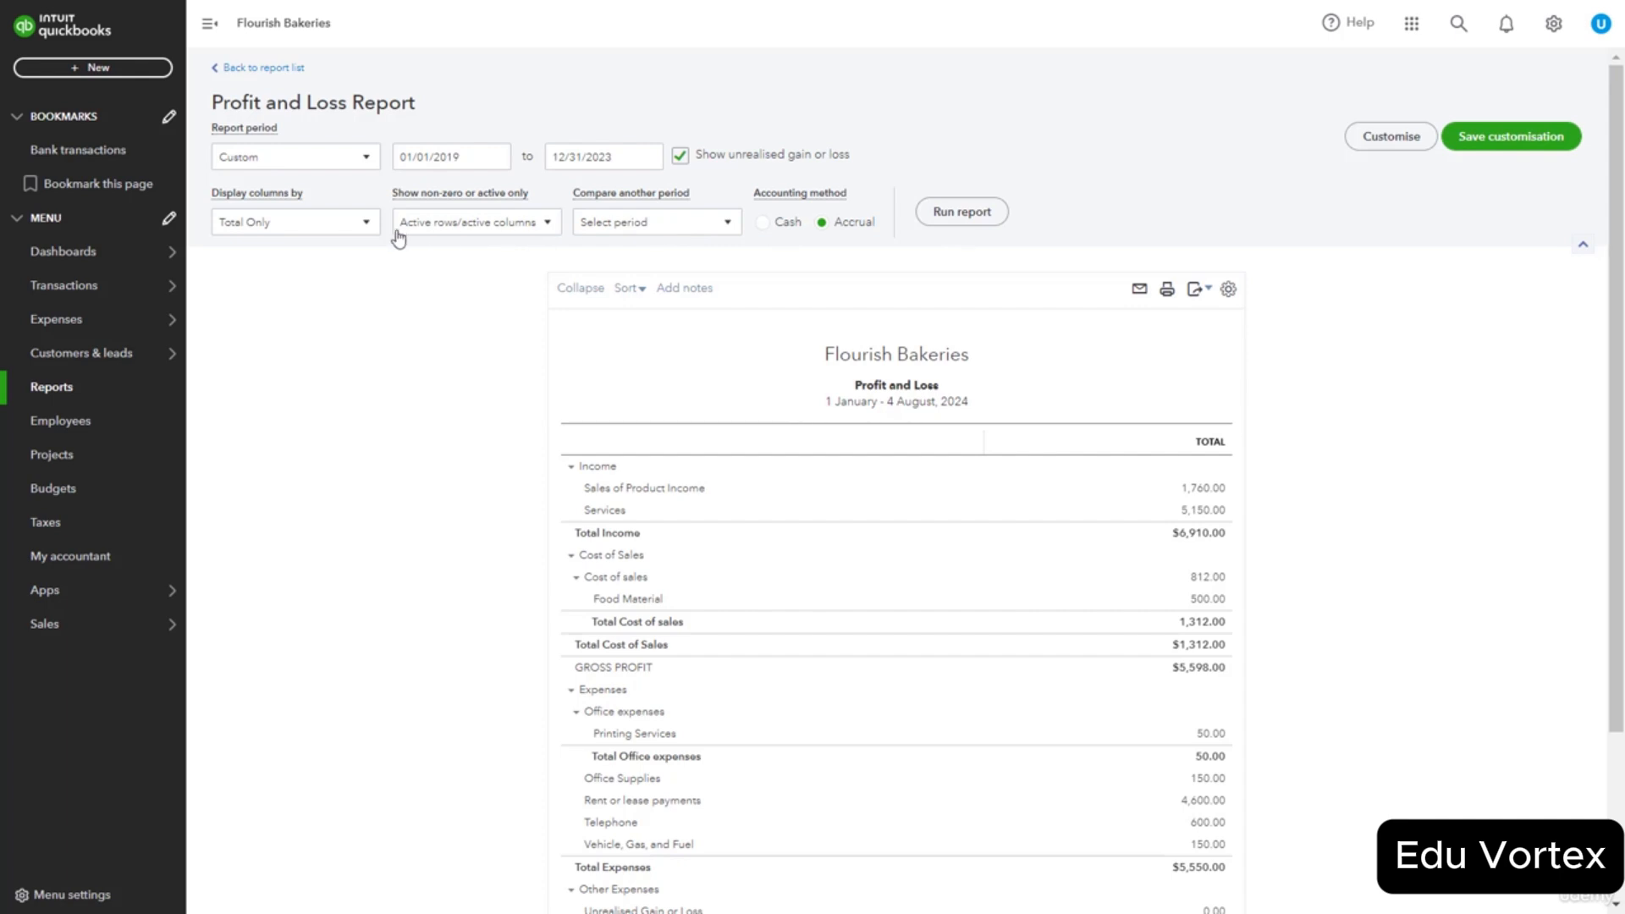
{"action": "left_click", "coordinate": [367, 224]}
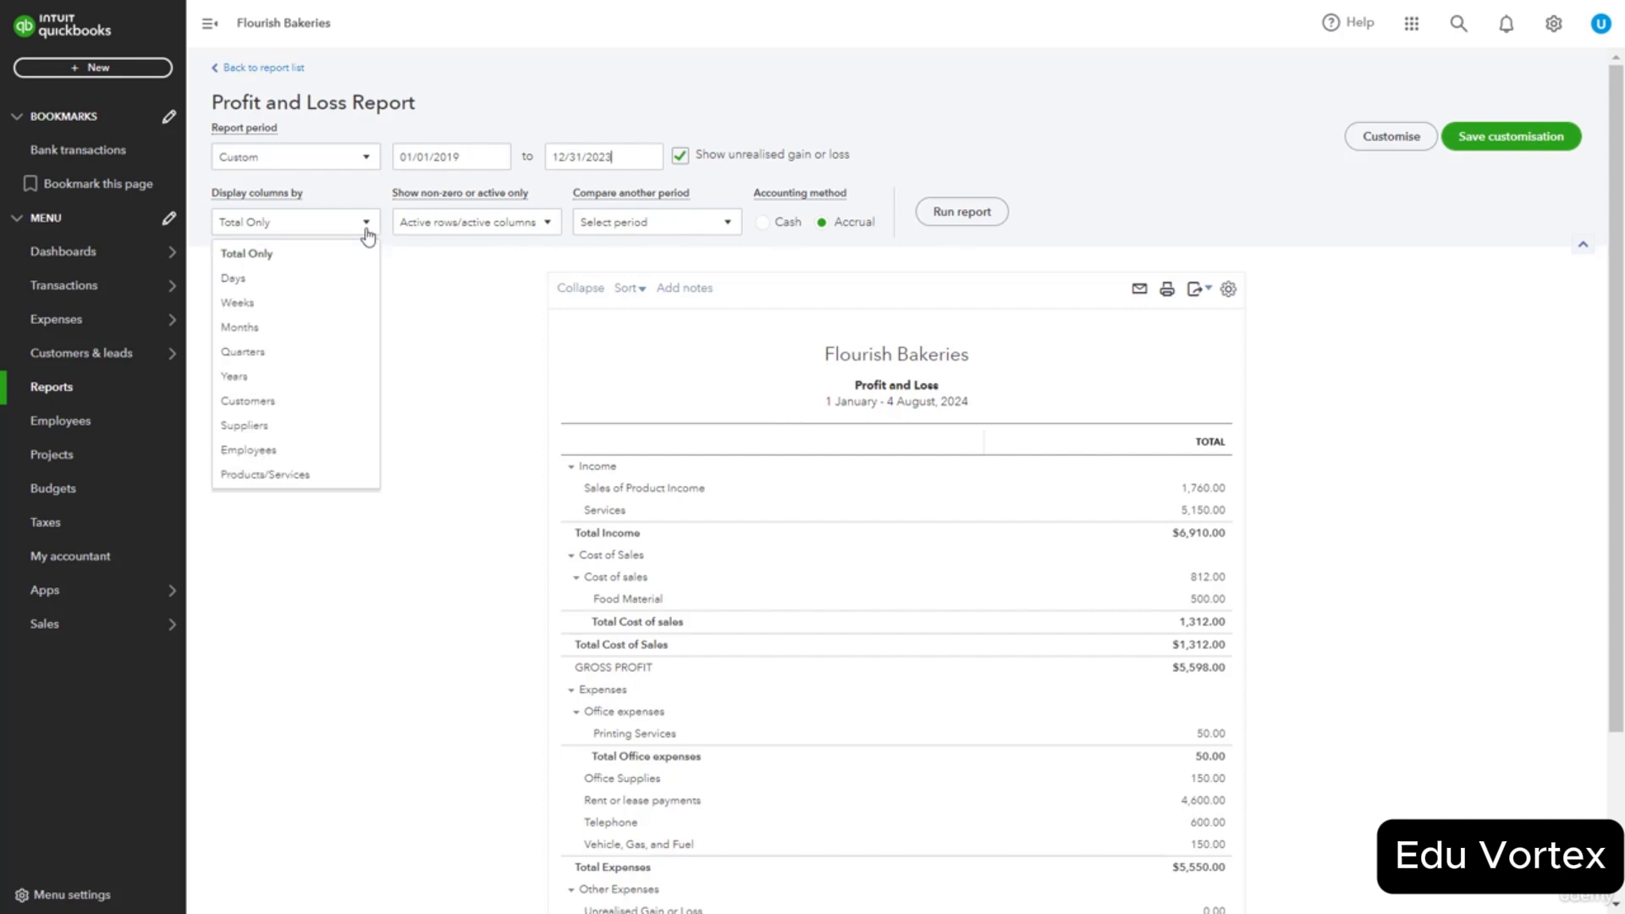
{"action": "left_click", "coordinate": [275, 376]}
{"action": "left_click", "coordinate": [978, 219]}
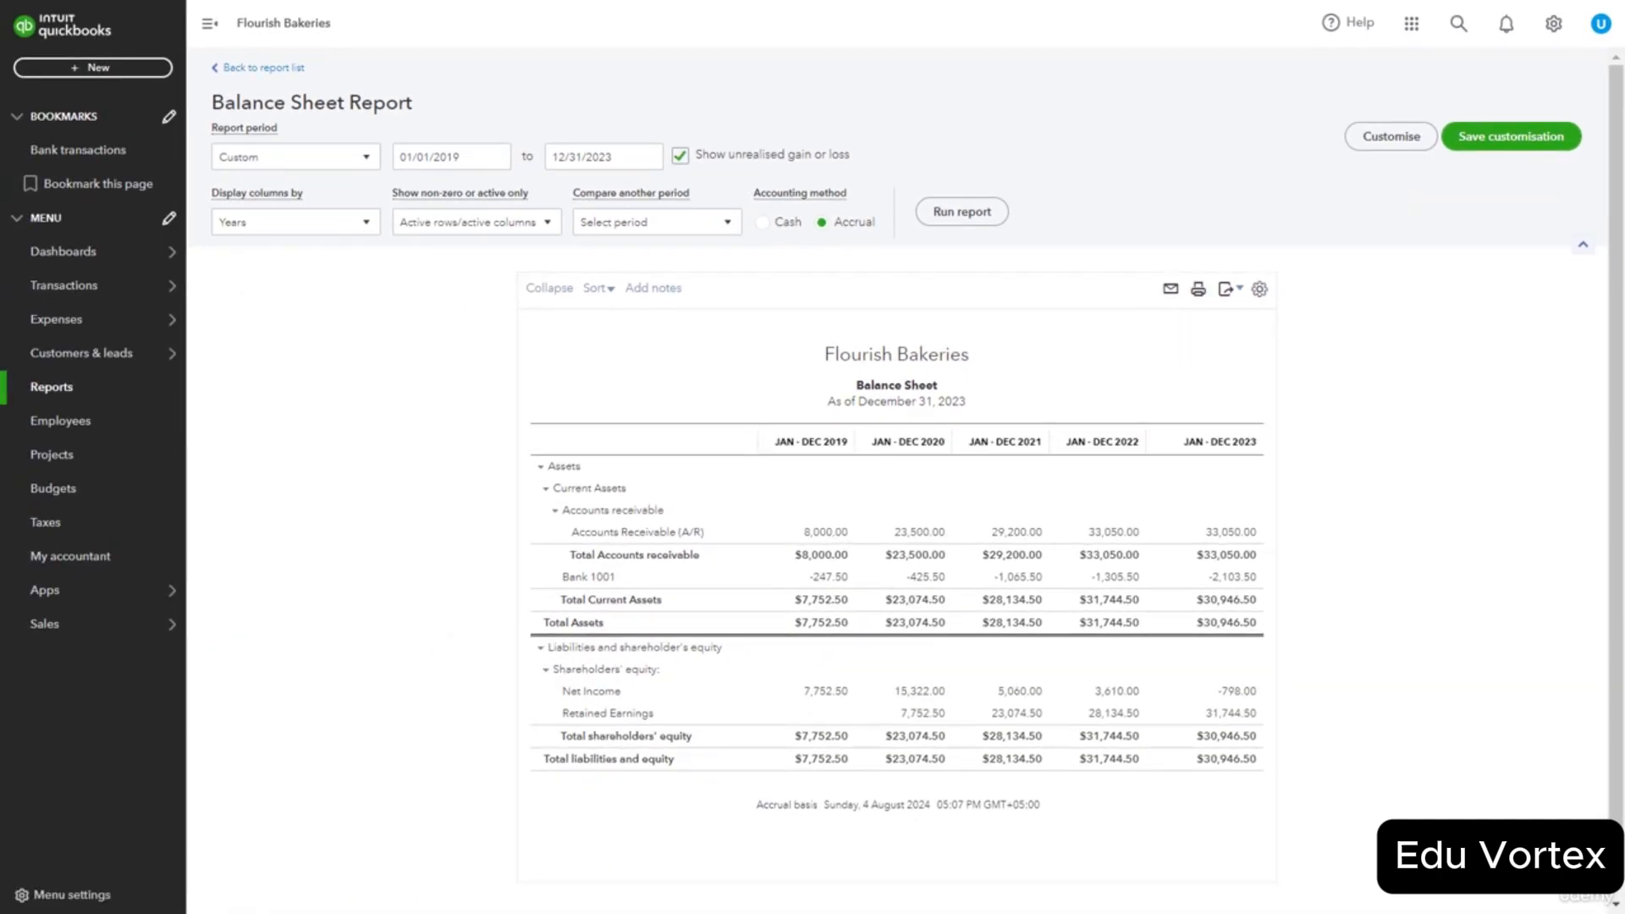
Close the Balance Sheet email form unsent, then export the Balance Sheet to PDF.
{"action": "left_click", "coordinate": [1170, 290]}
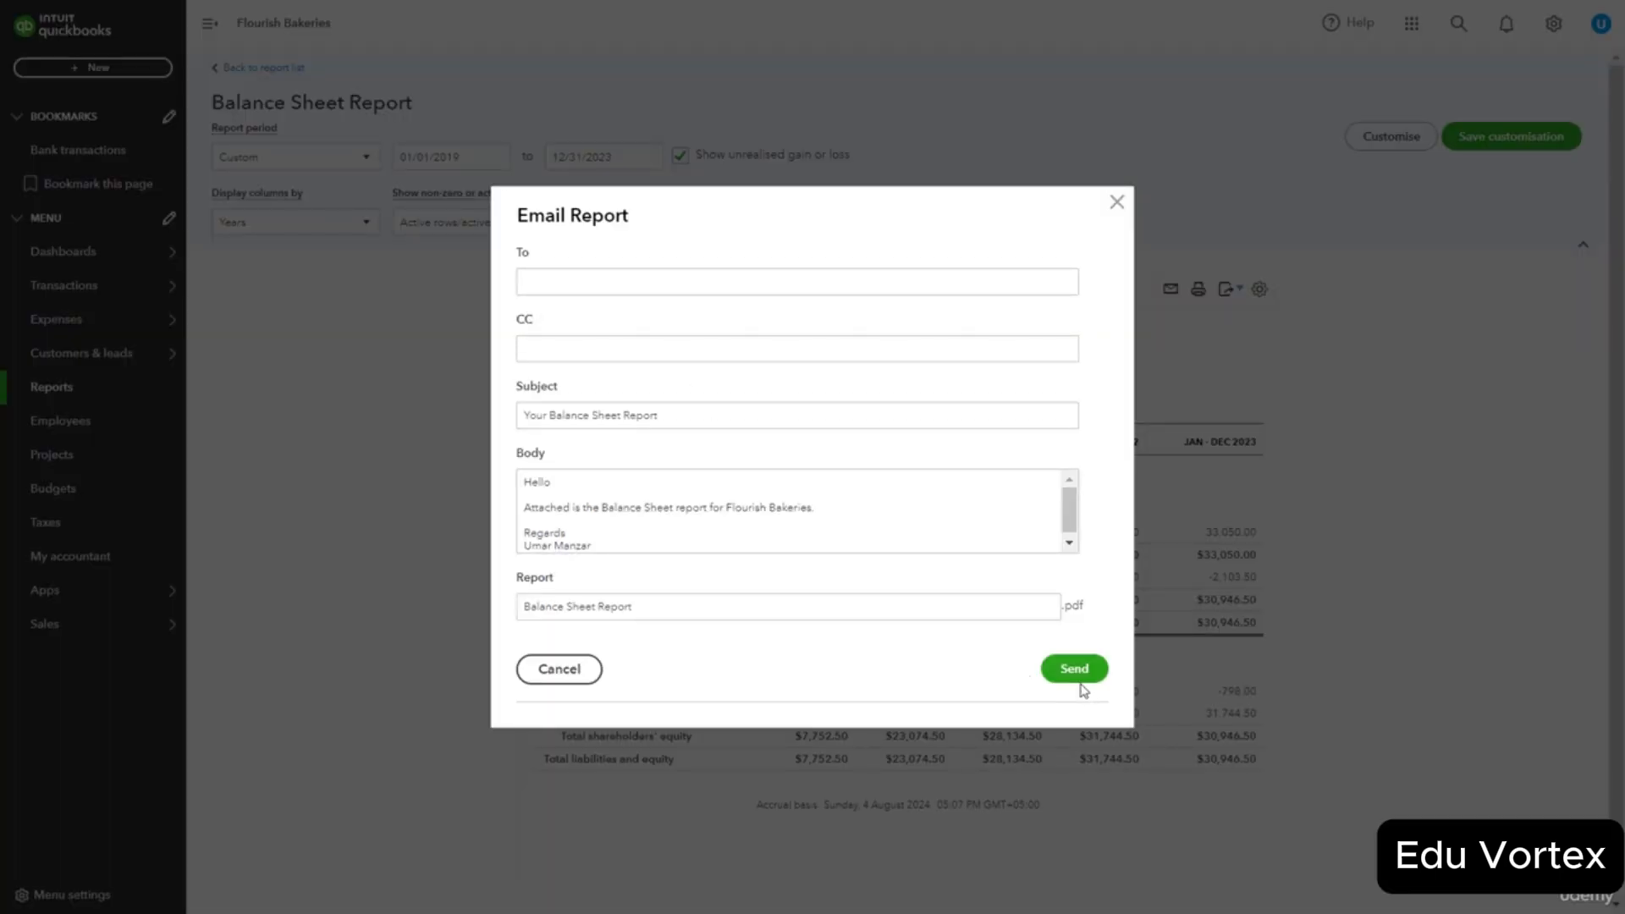
{"action": "left_click", "coordinate": [1117, 204]}
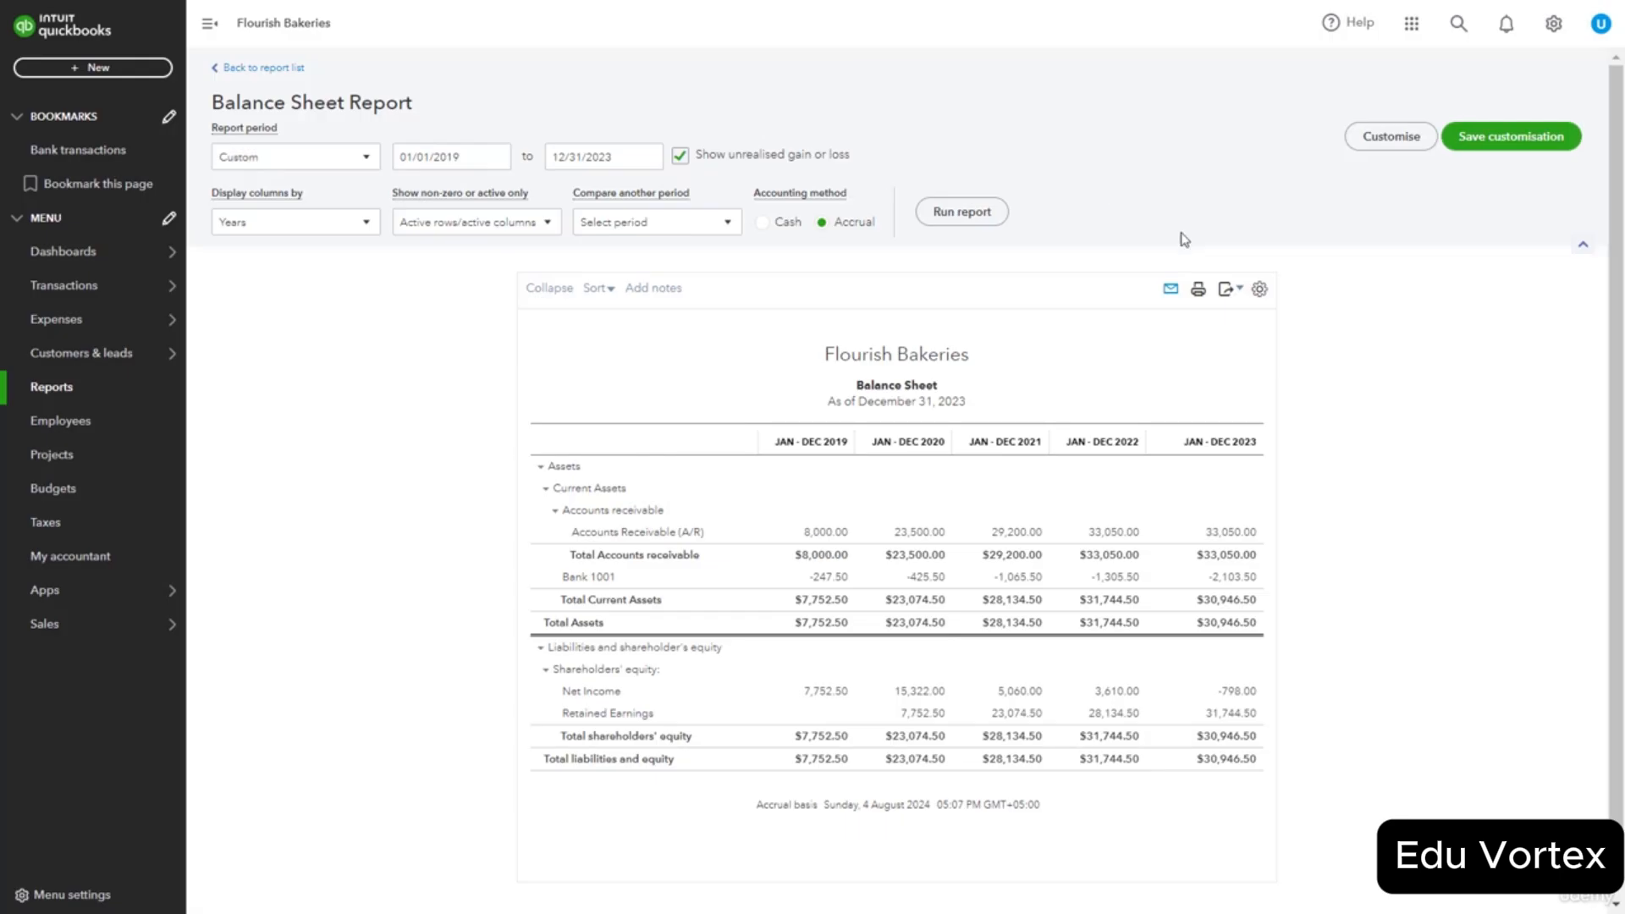
{"action": "left_click", "coordinate": [1240, 290]}
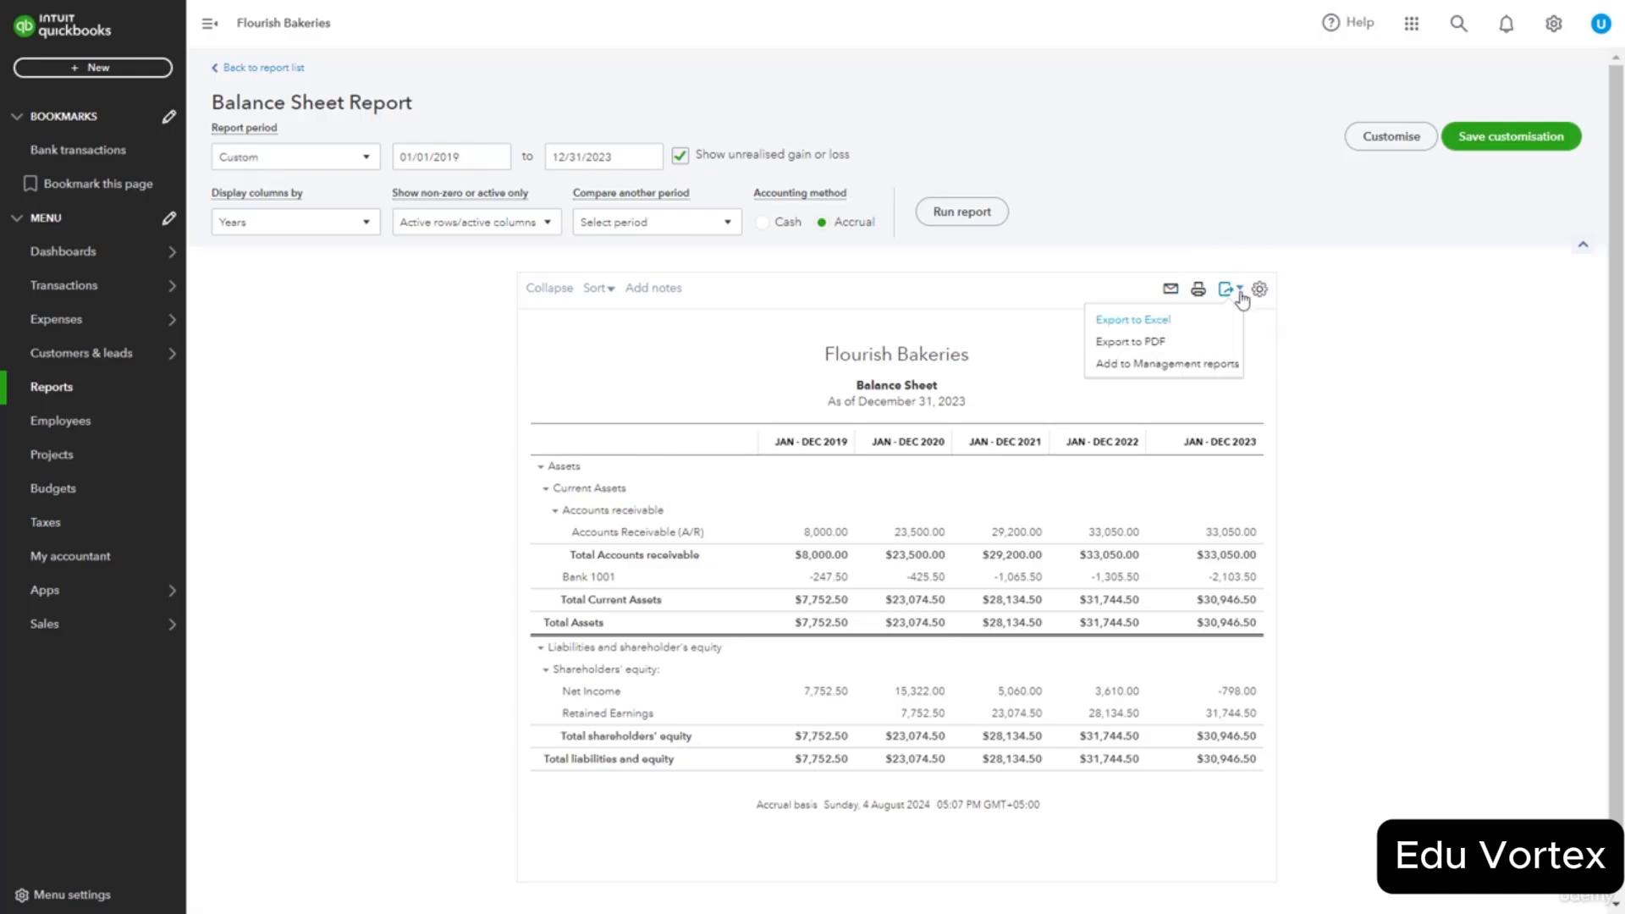
{"action": "left_click", "coordinate": [1200, 343]}
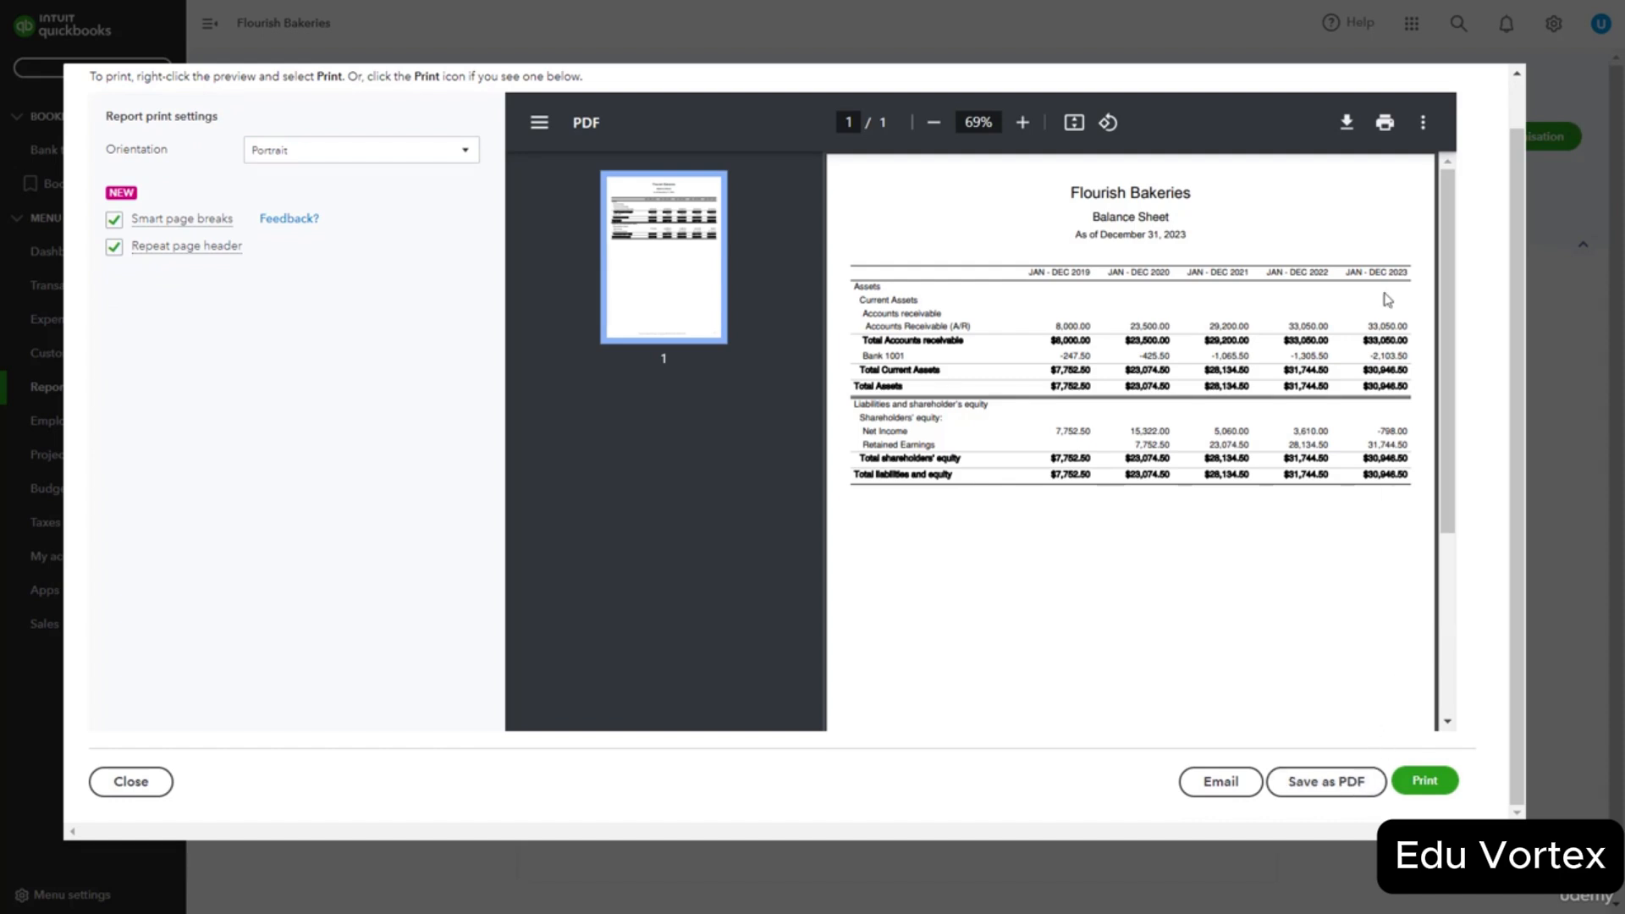
{"action": "scroll", "coordinate": [1404, 207], "scroll_direction": "up", "scroll_amount": 1}
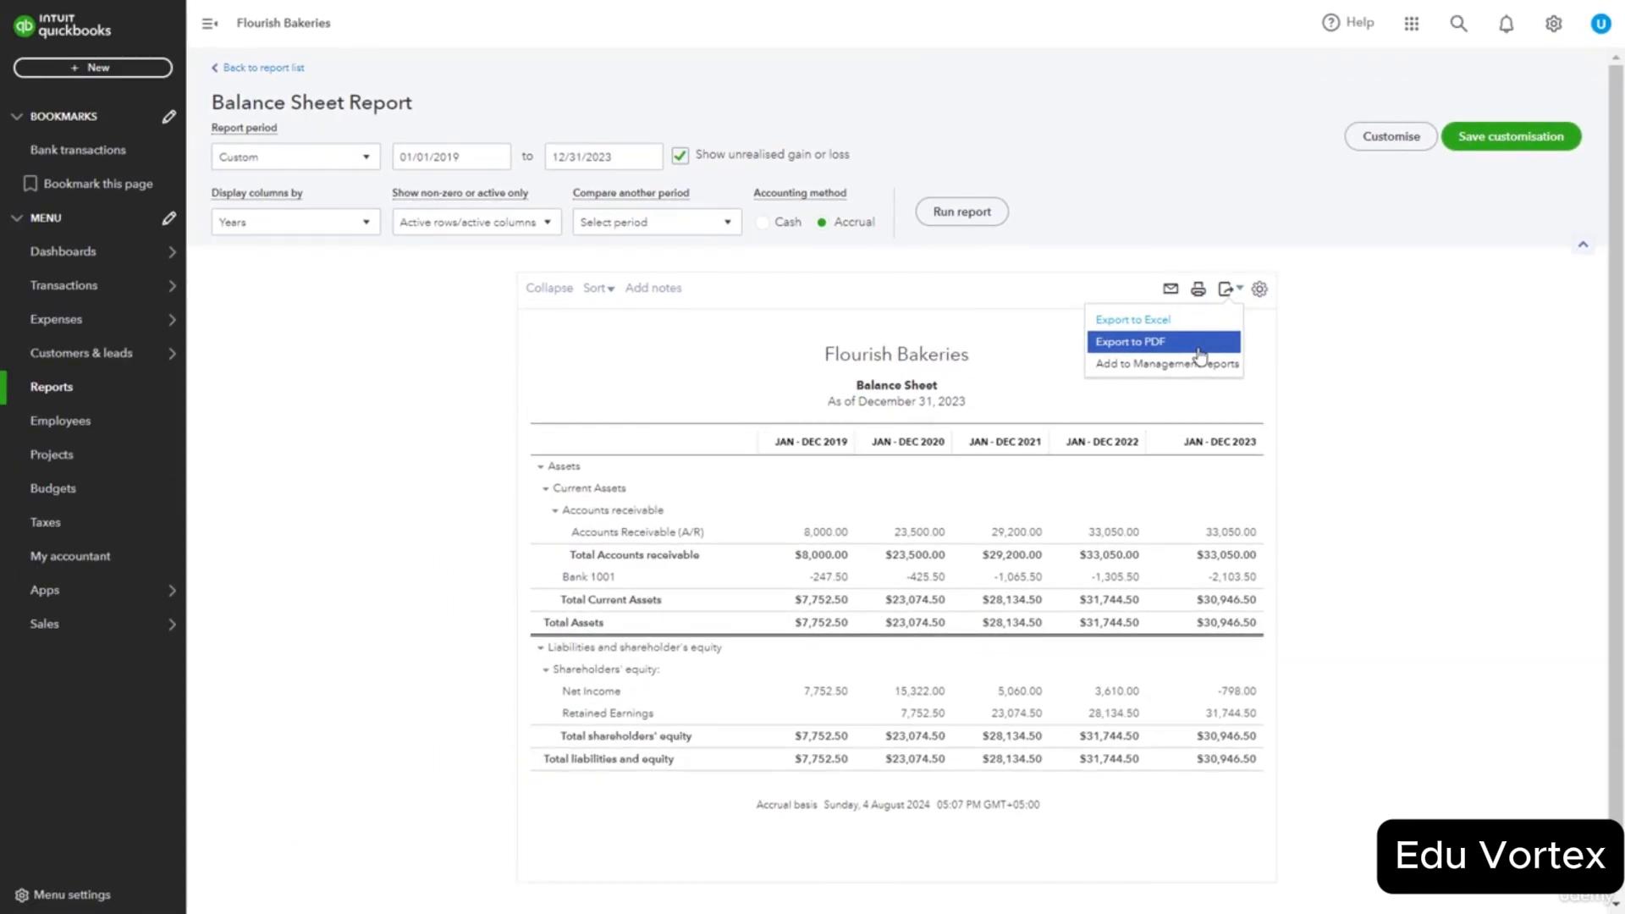
{"action": "left_click", "coordinate": [1199, 349]}
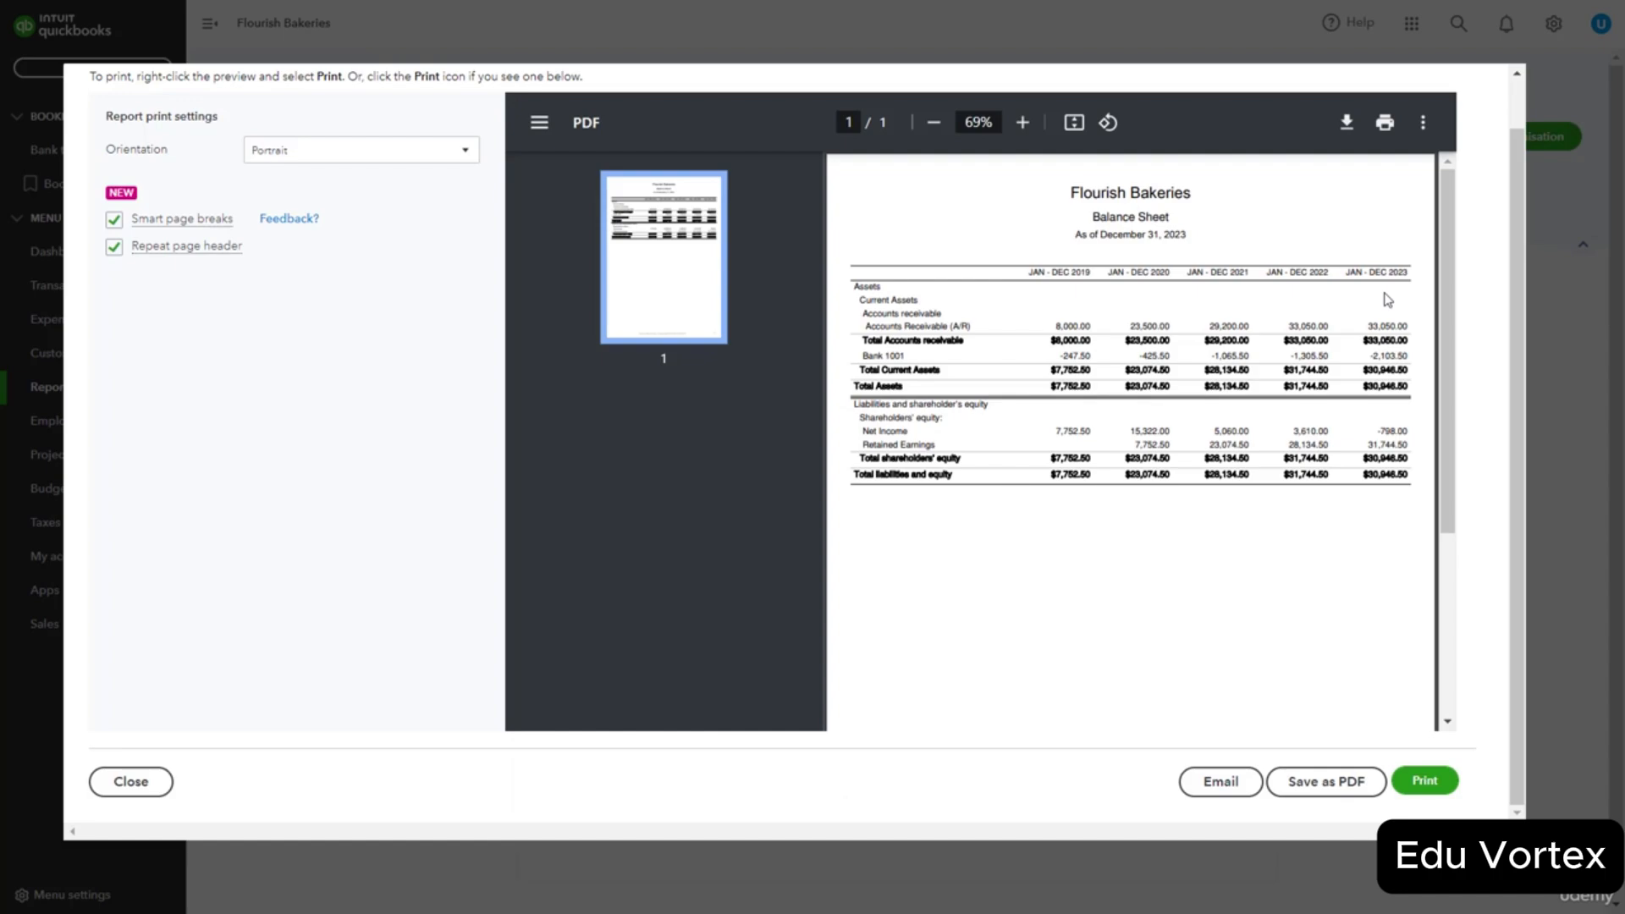